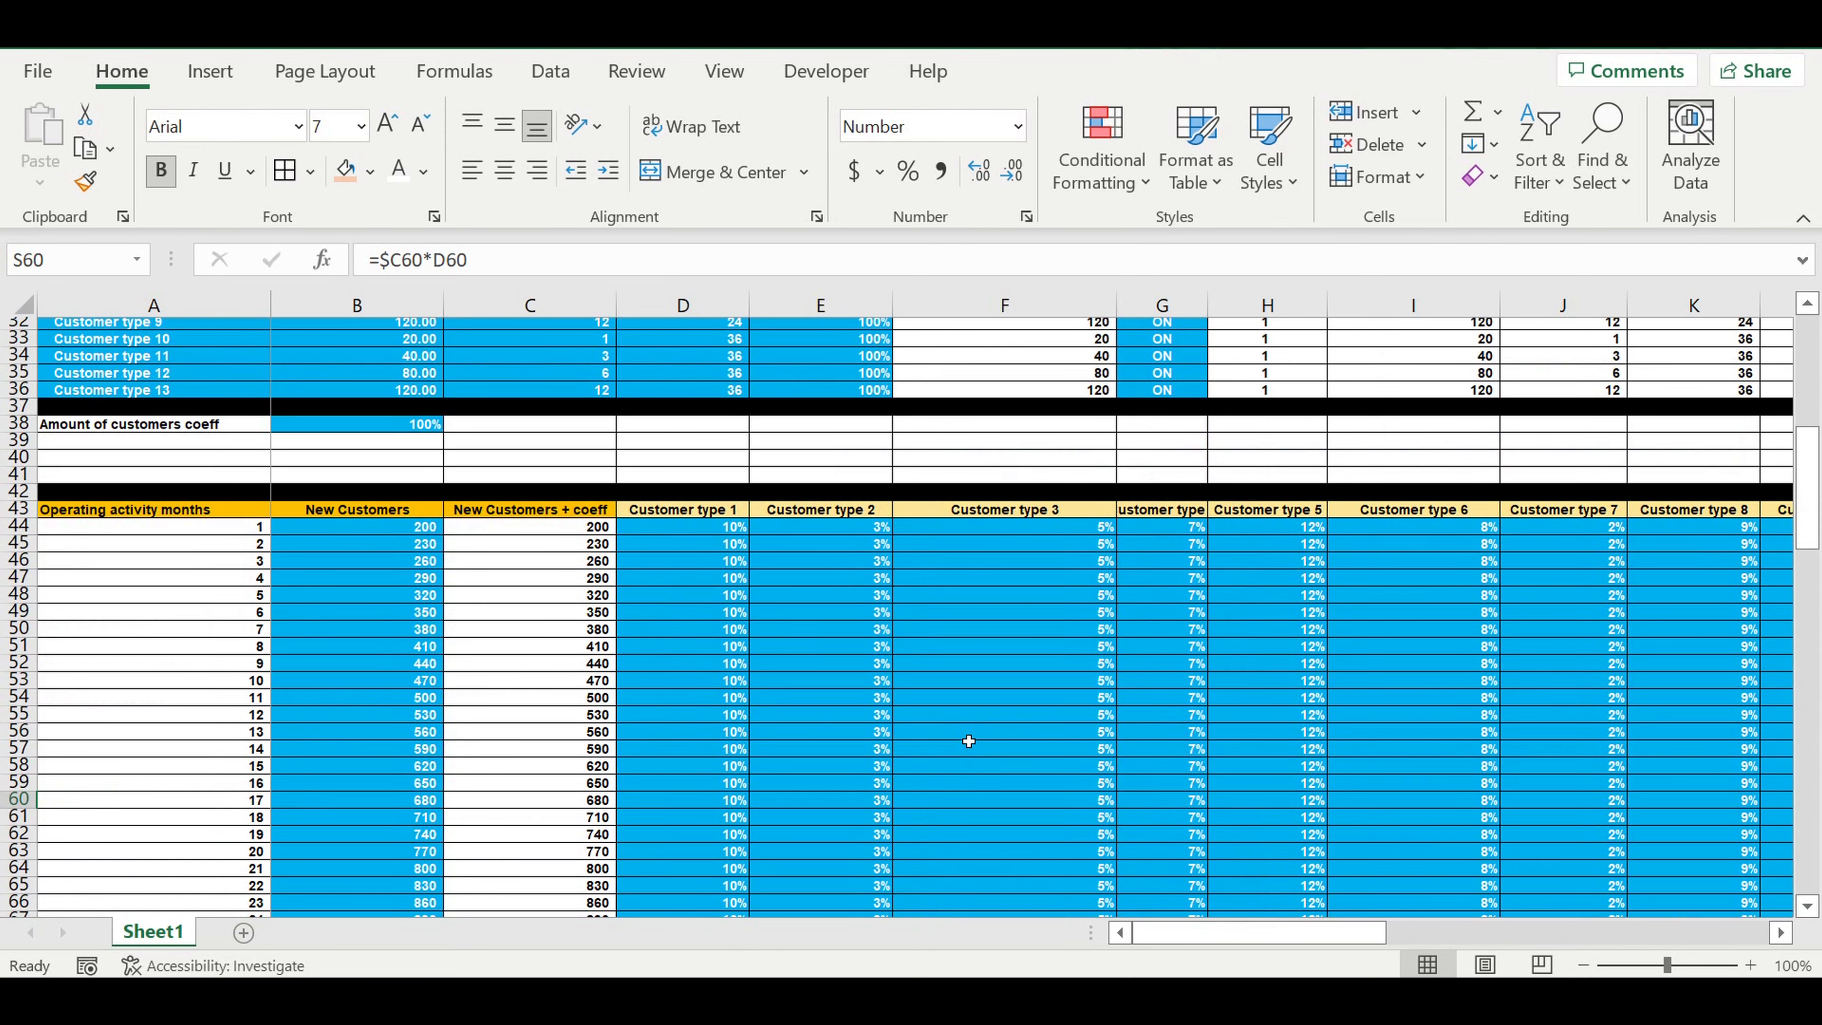
pyautogui.scroll(3, 968, 737)
pyautogui.moveTo(1251, 947); pyautogui.dragTo(1582, 930)
pyautogui.moveTo(535, 497); pyautogui.dragTo(1623, 901)
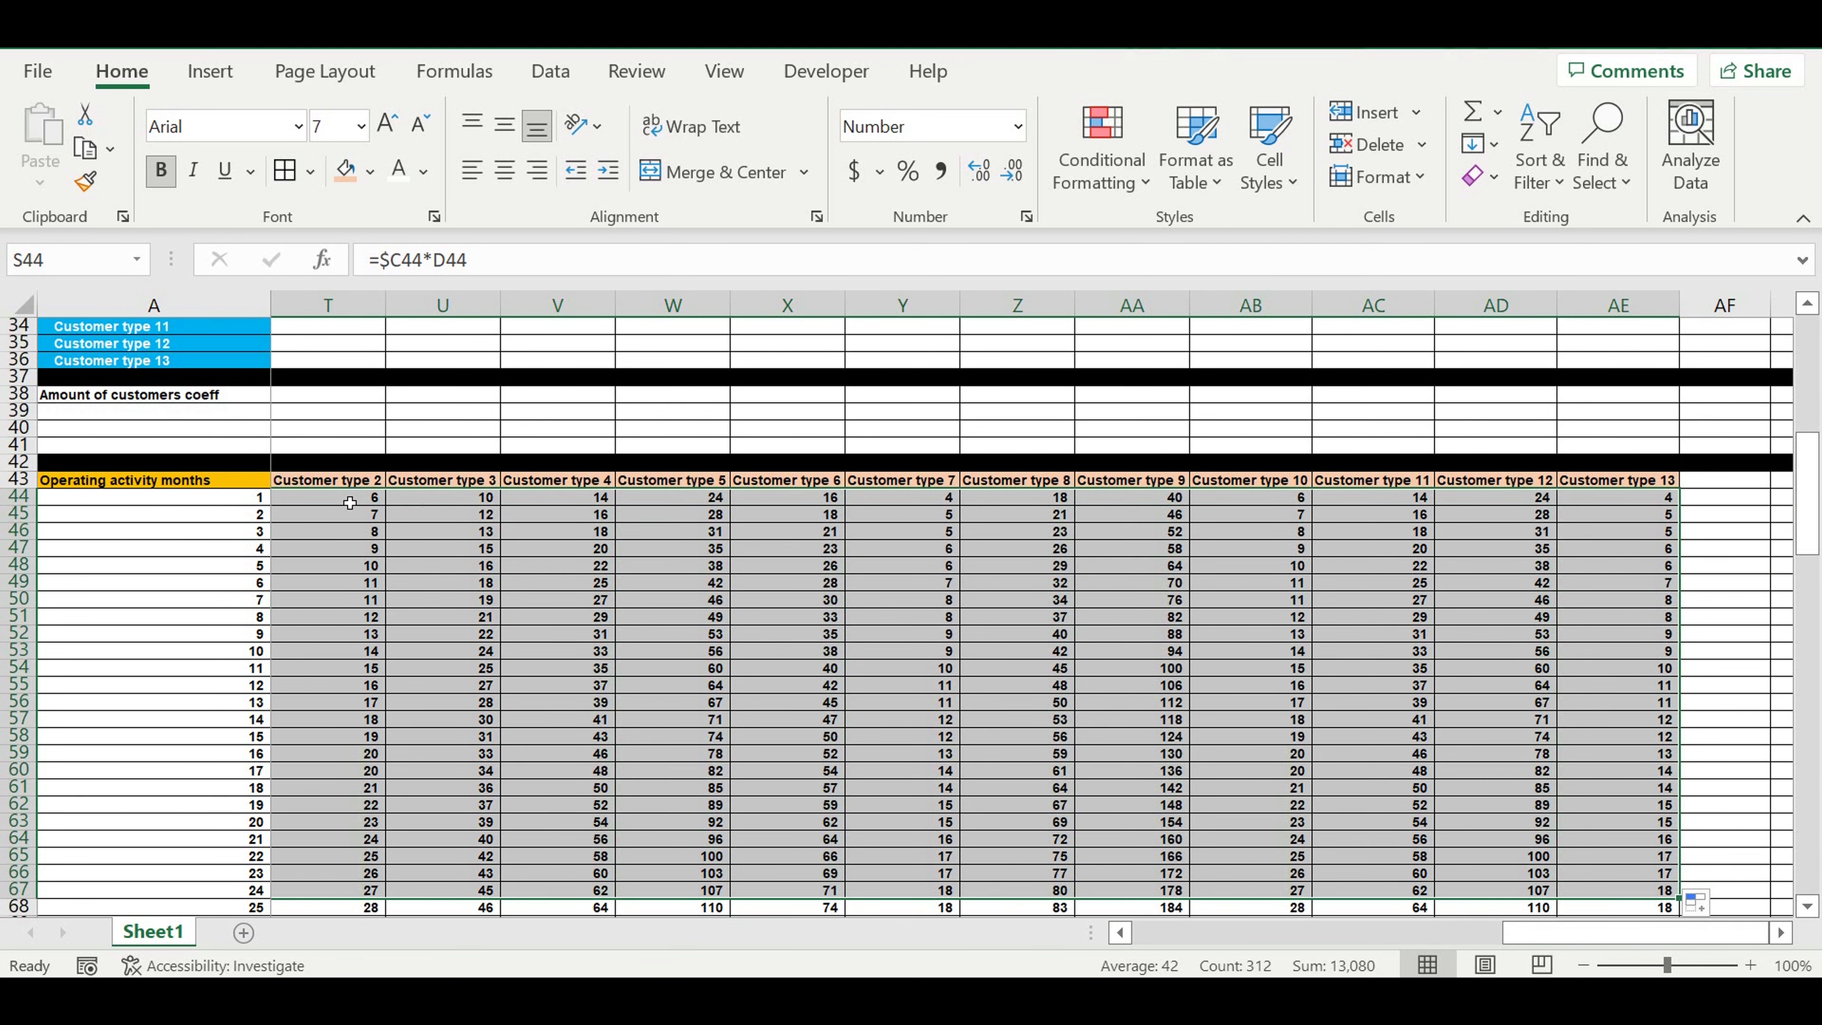
pyautogui.moveTo(346, 501); pyautogui.dragTo(1584, 848)
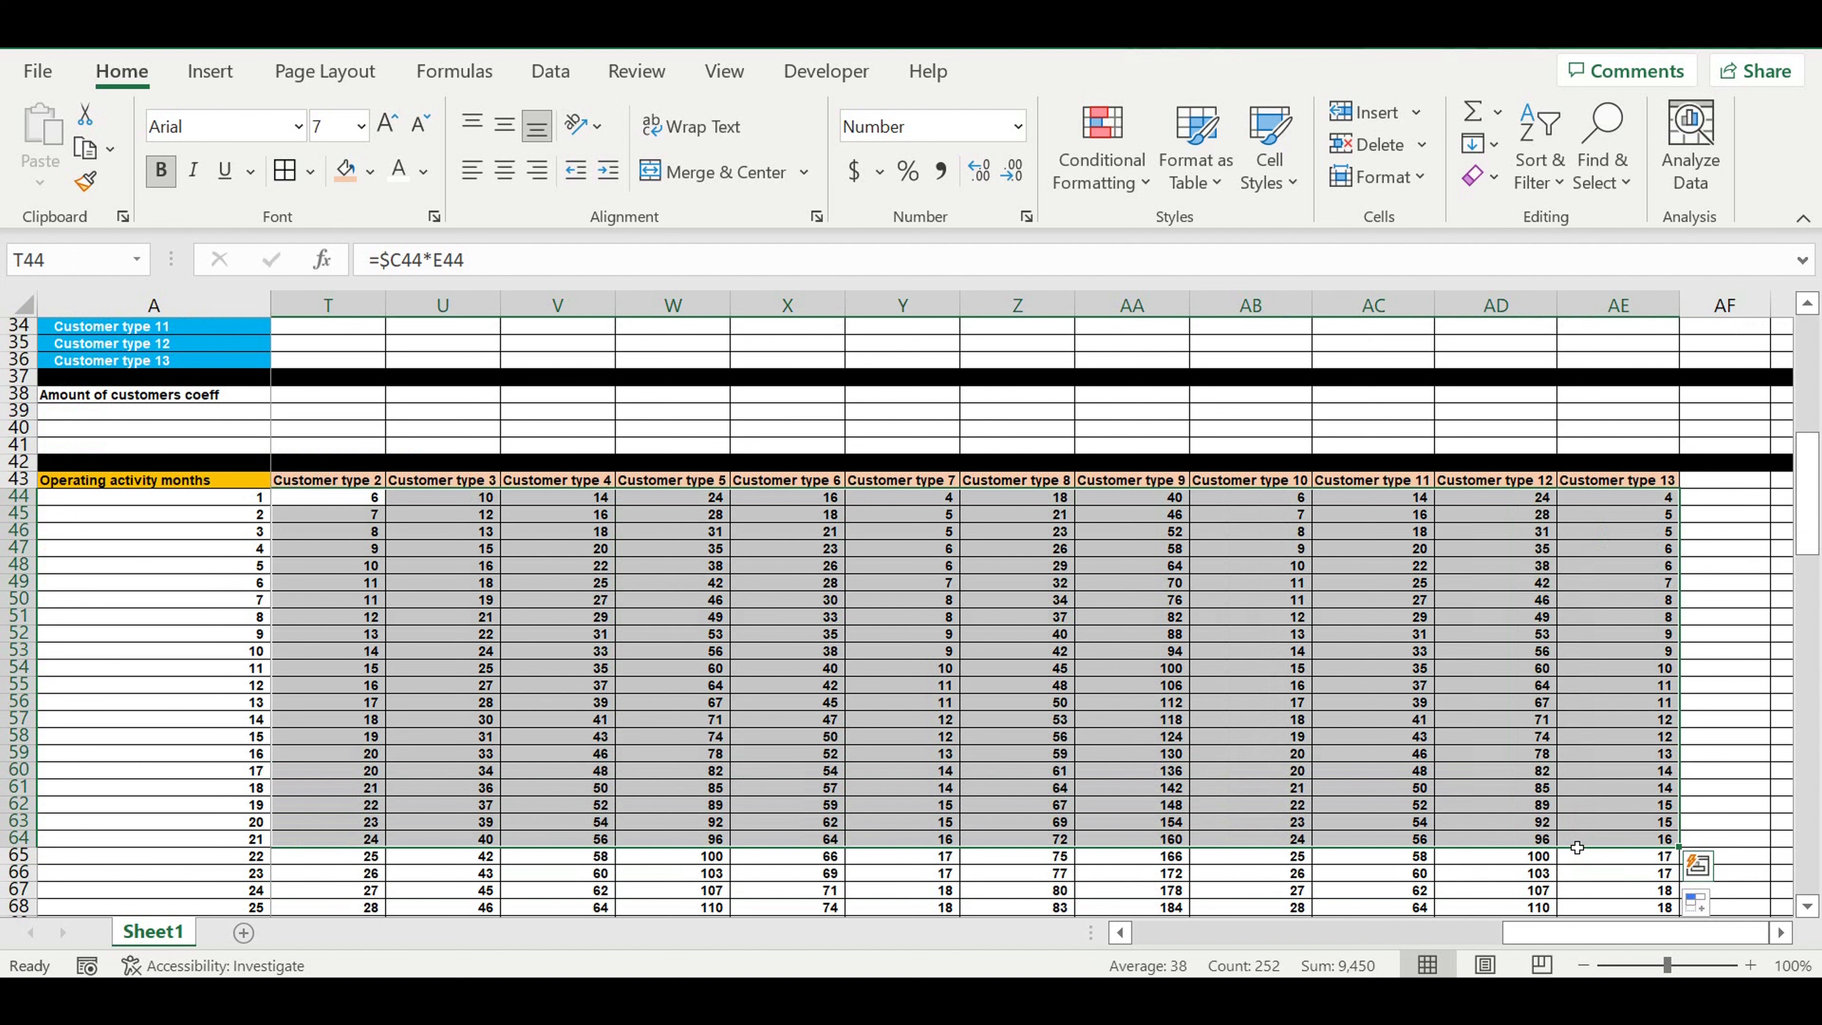
# Step: Add the headers Years in B1 and Months in C1 beside the Status header
pyautogui.moveTo(1555, 924); pyautogui.dragTo(1111, 937)
pyautogui.scroll(11, 900, 537)
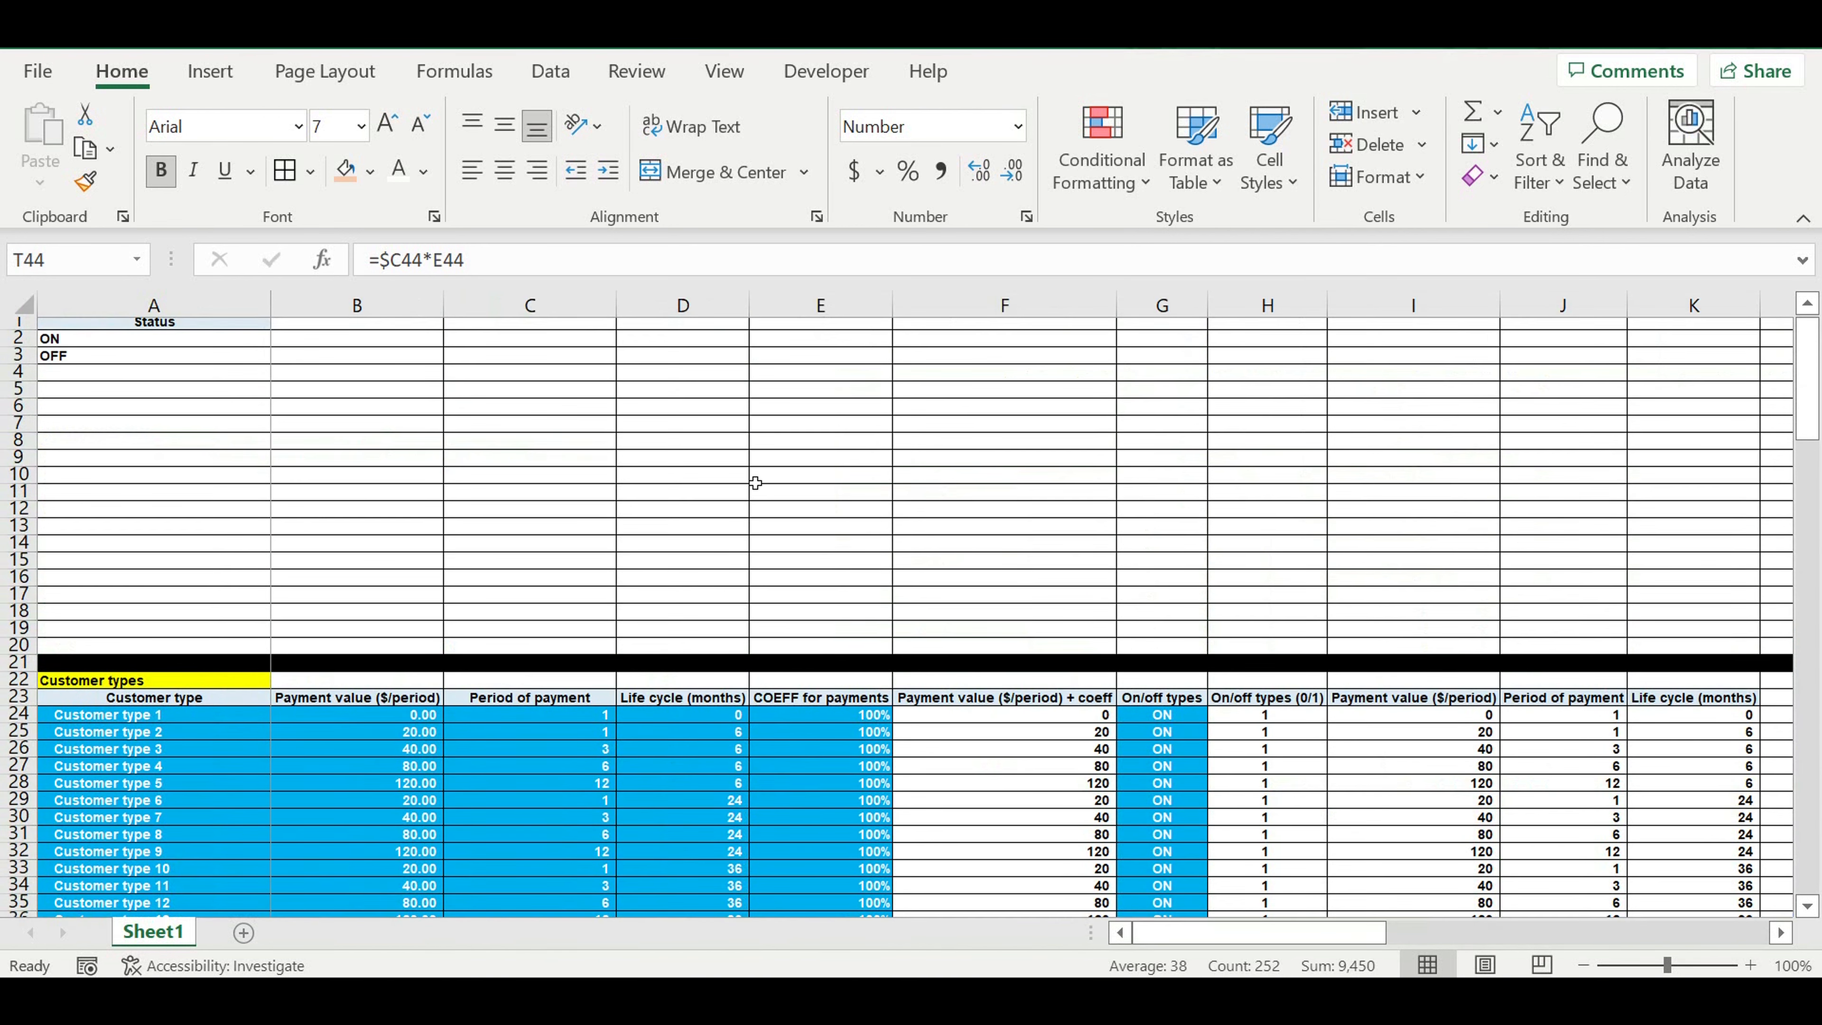
pyautogui.click(314, 314)
pyautogui.click(402, 328)
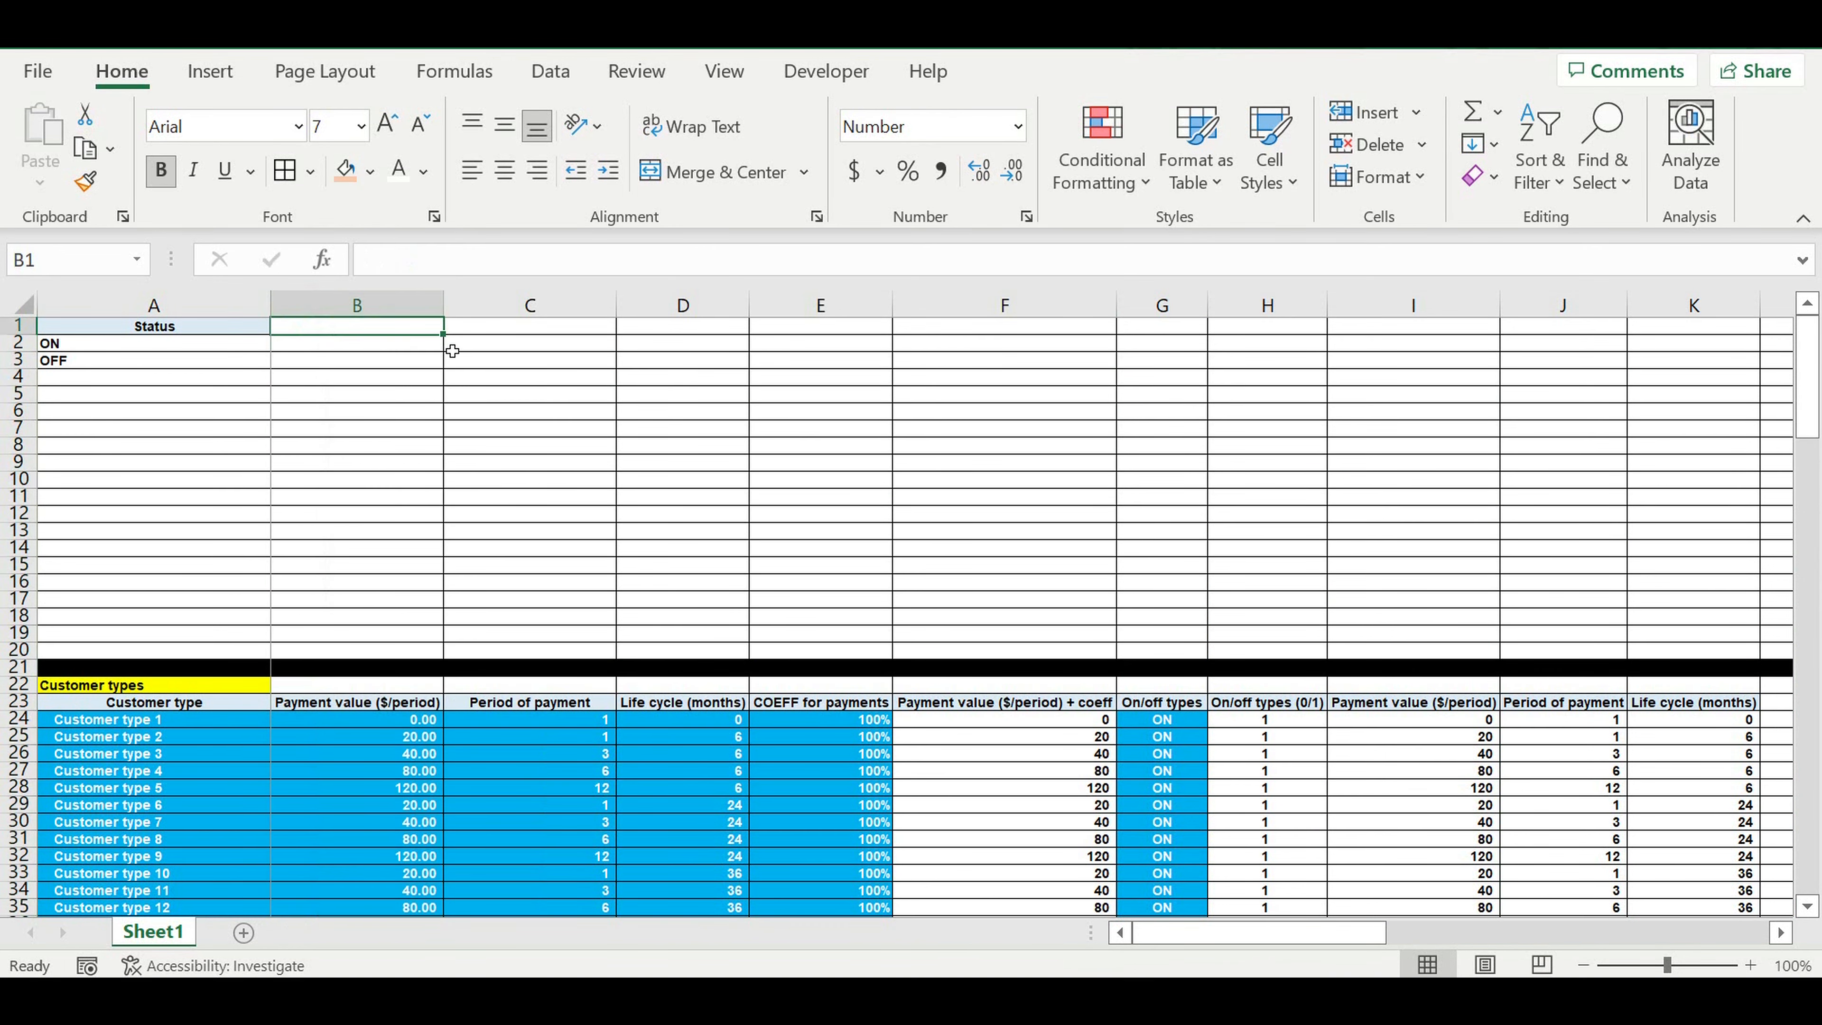
pyautogui.write('Years')
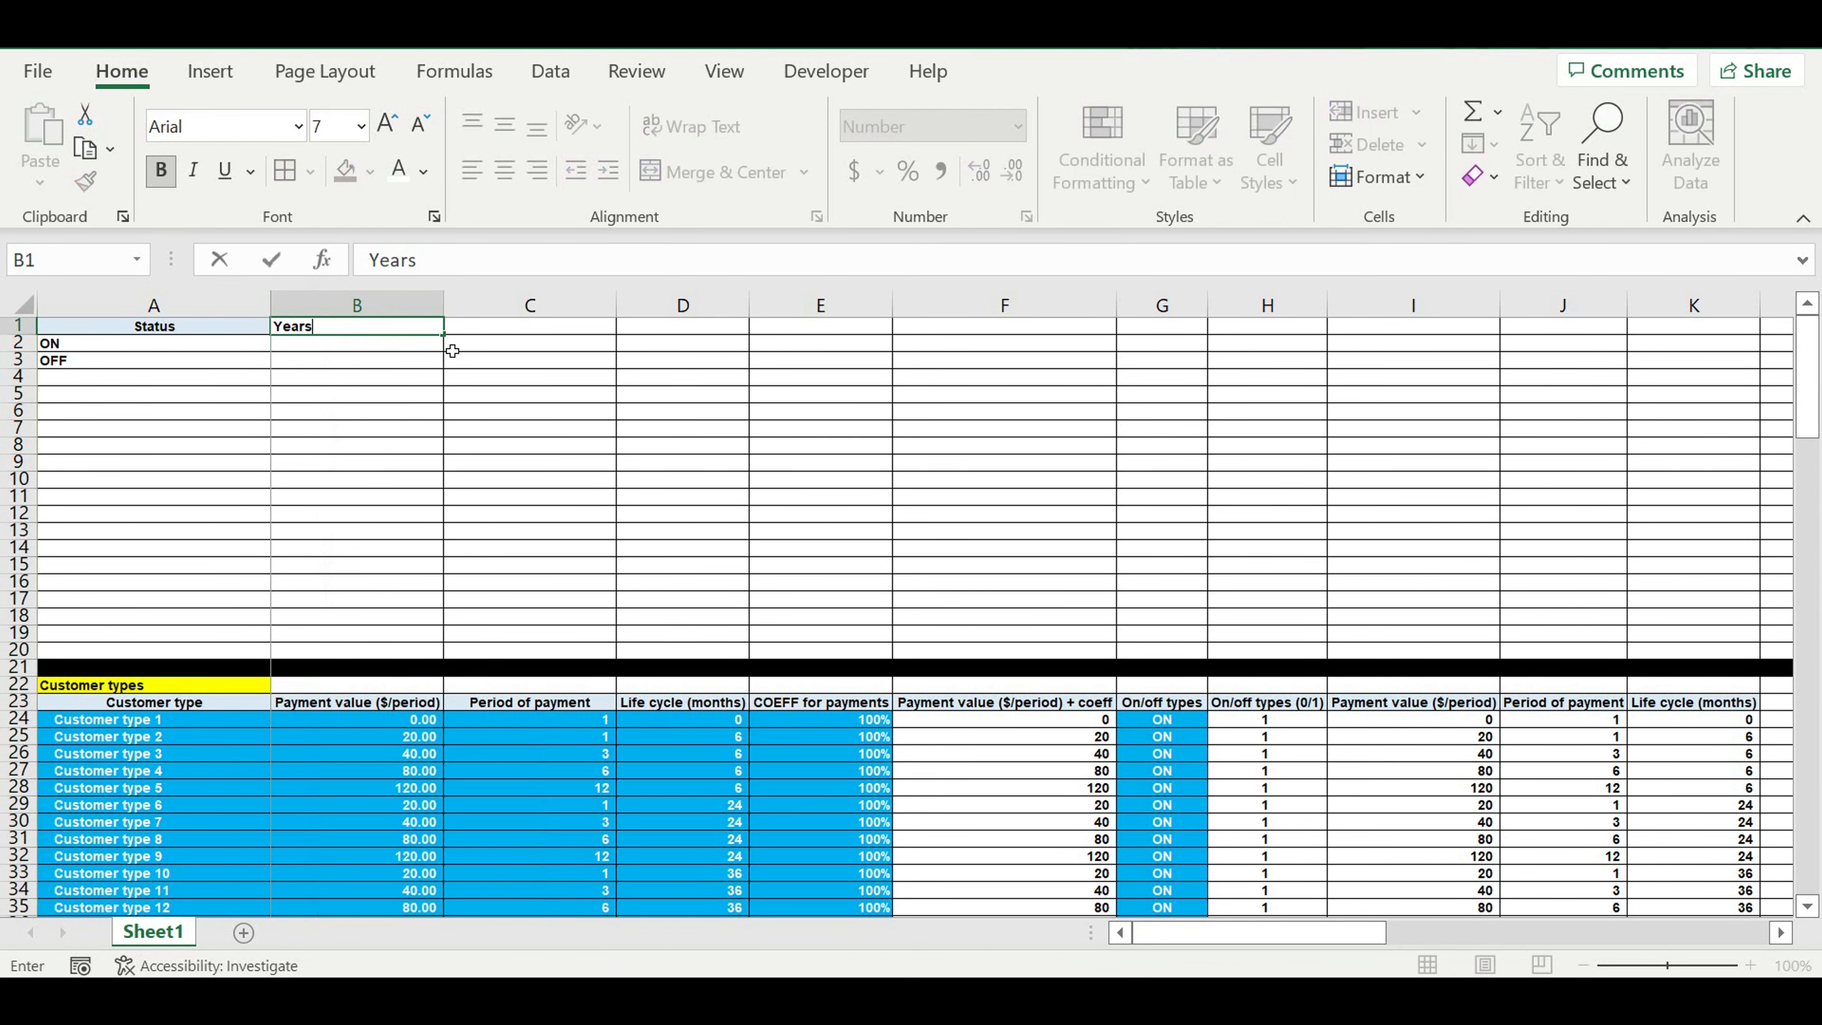
pyautogui.press('Return')
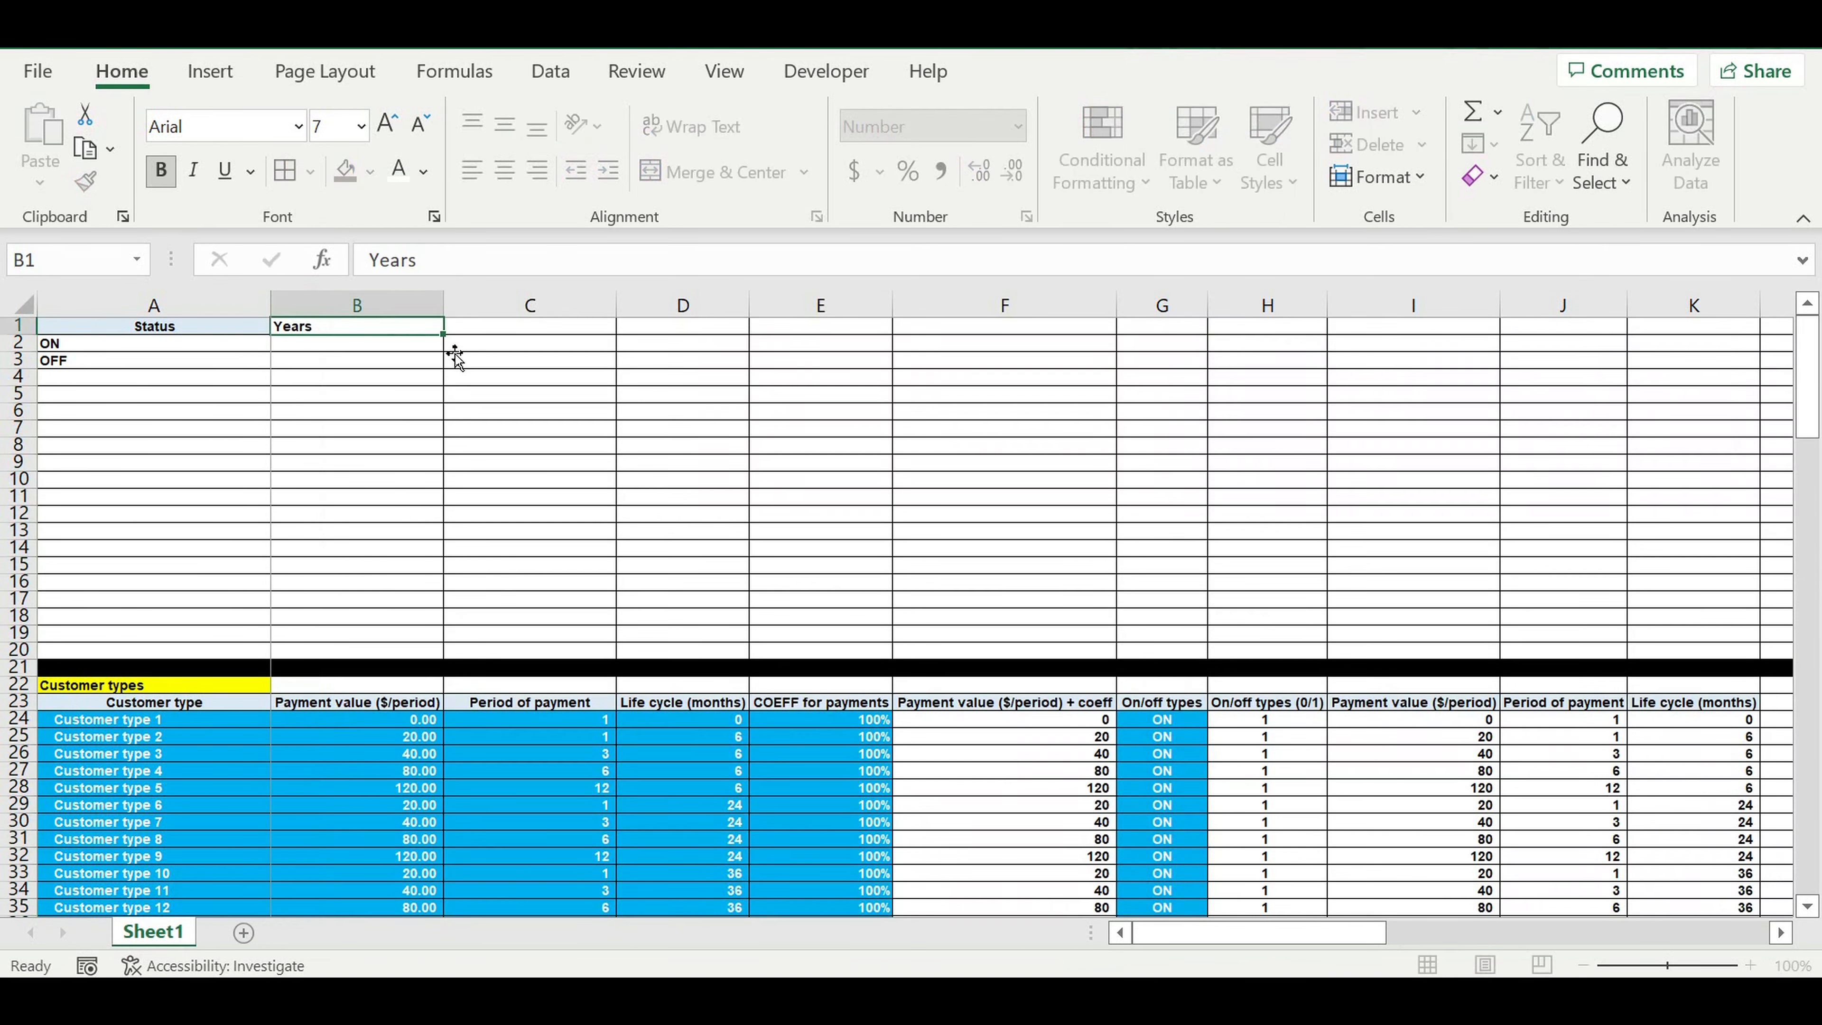
pyautogui.click(565, 327)
pyautogui.write('Months')
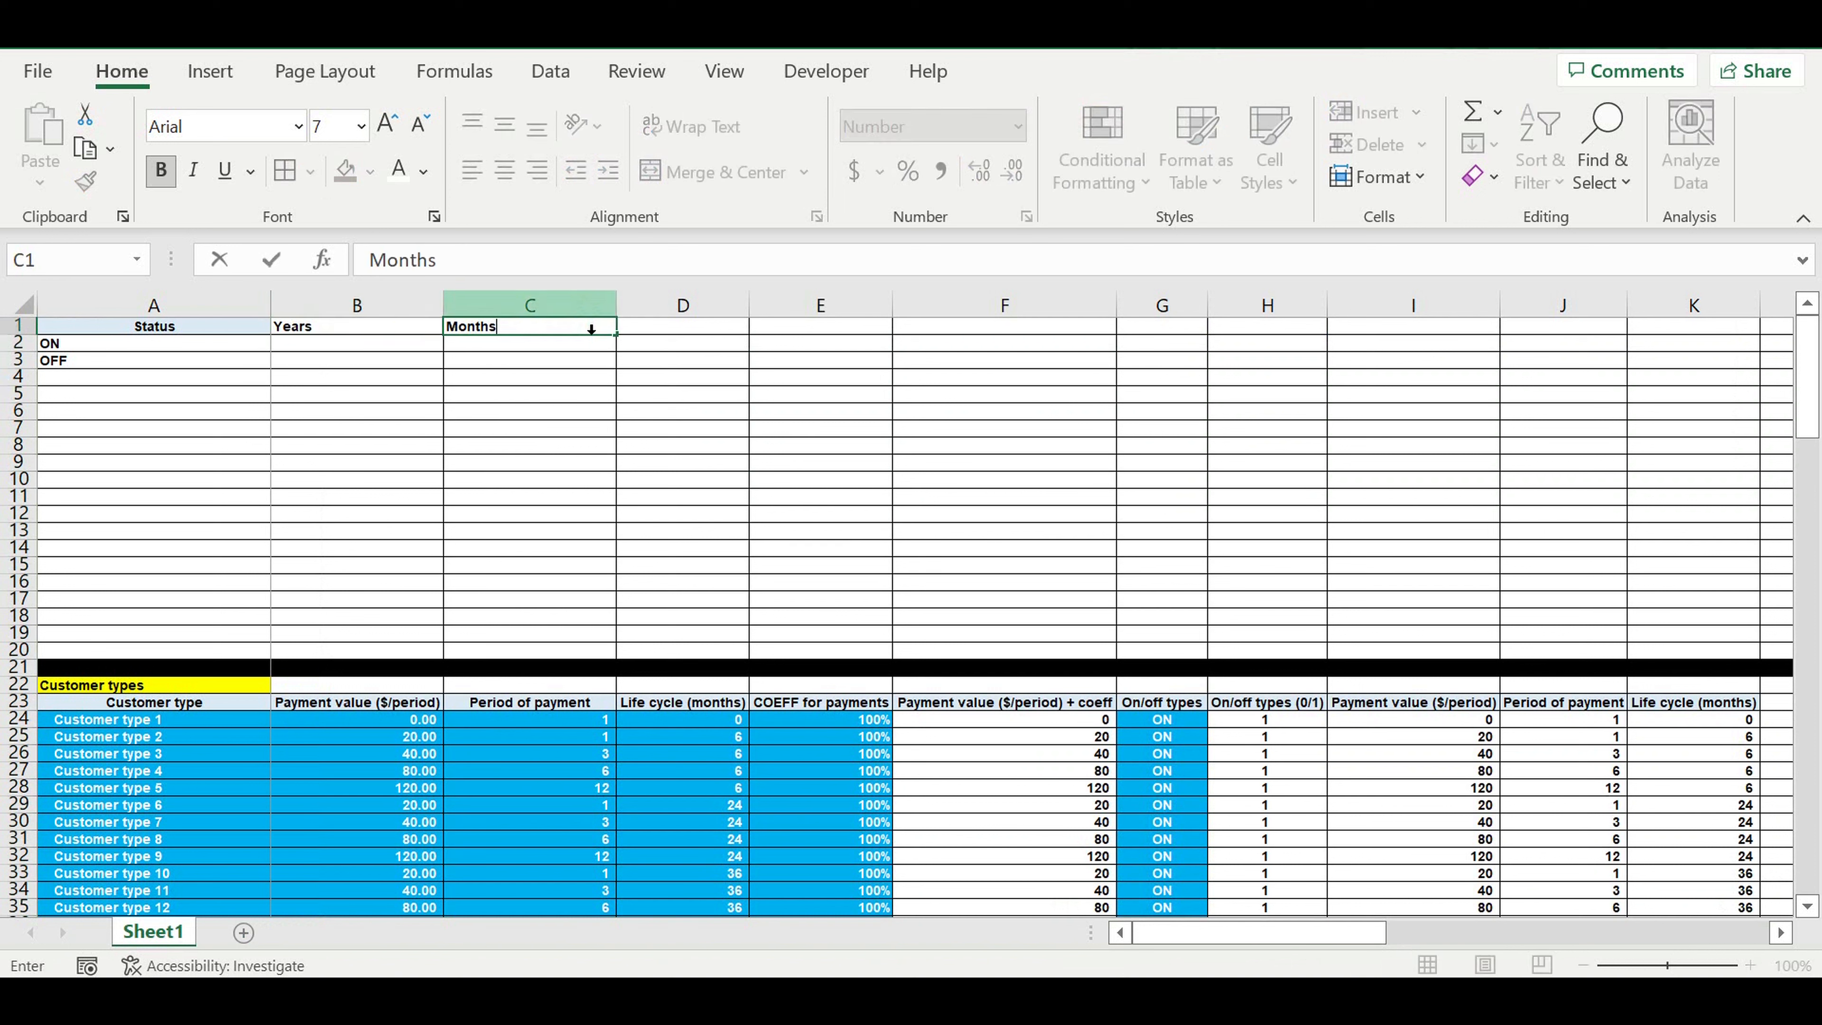
# Step: Centre the Years and Months headers and fill them with the same light blue as the Status header
pyautogui.moveTo(407, 333); pyautogui.dragTo(466, 335)
pyautogui.click(505, 172)
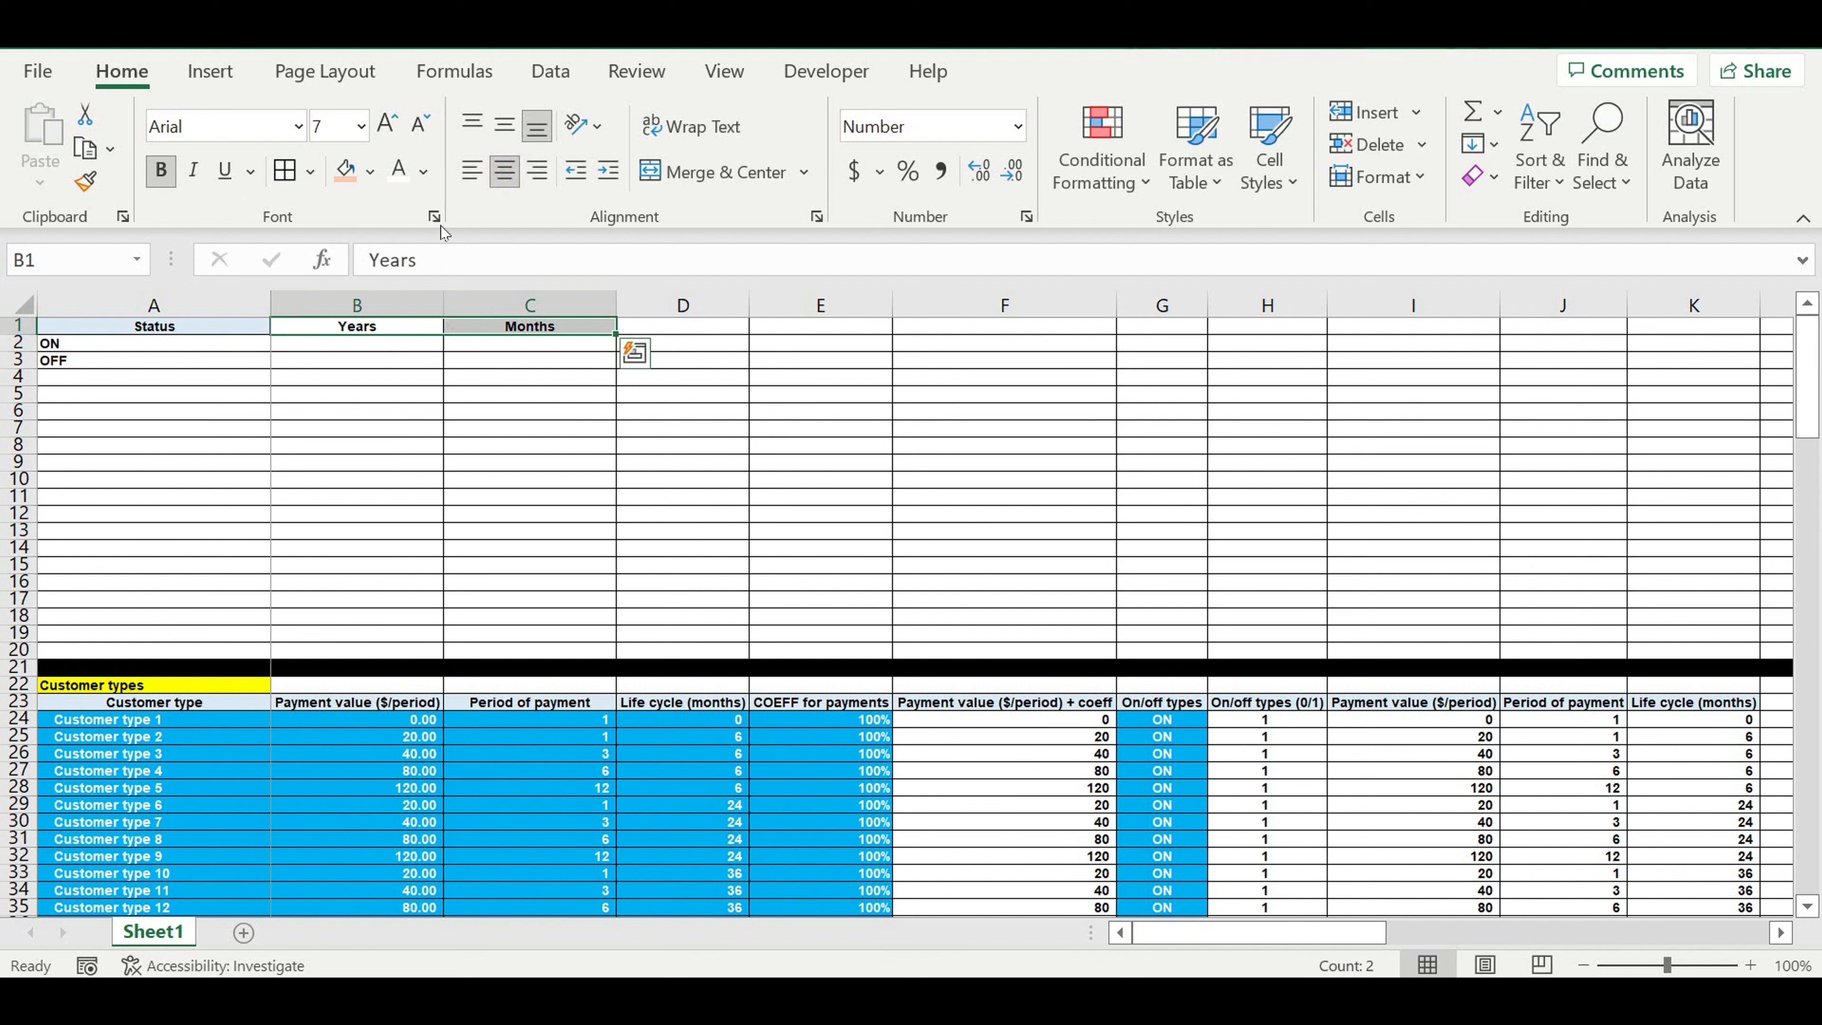
pyautogui.click(371, 172)
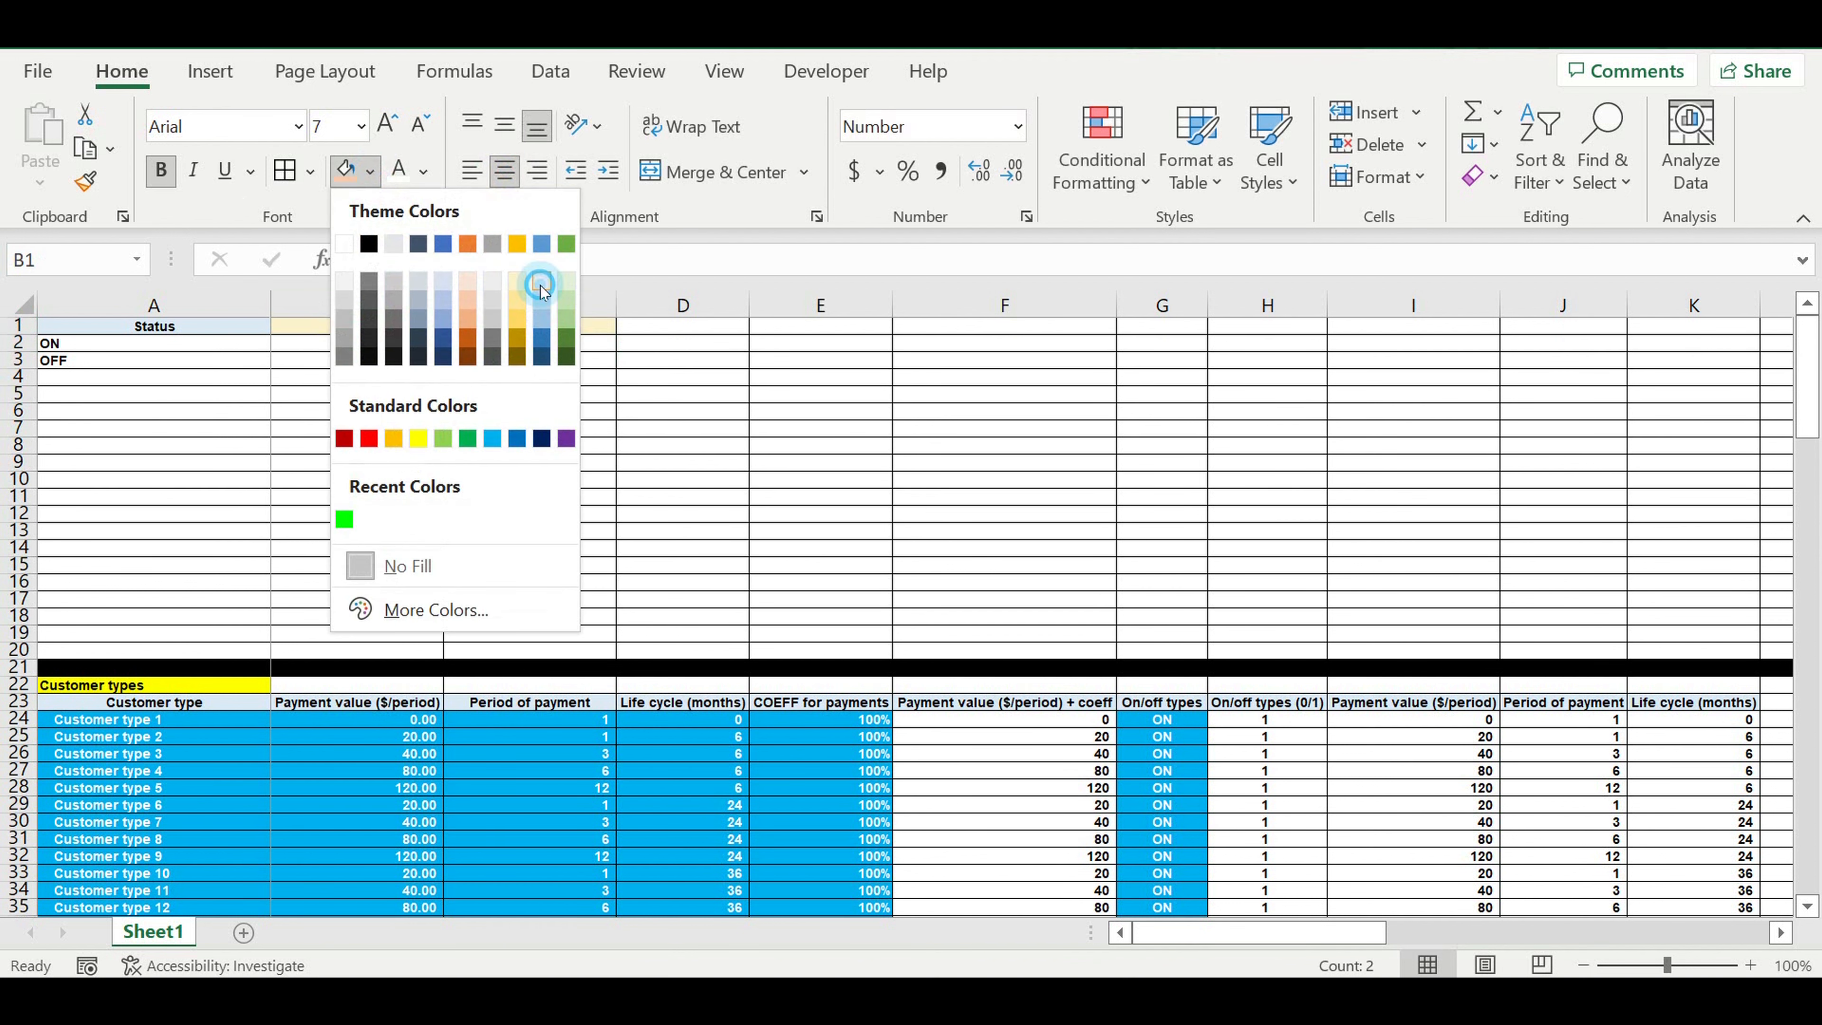
pyautogui.click(542, 285)
pyautogui.click(487, 397)
# Step: Enter 2022 in B2 under Years, remove its thousands separator and centre it
pyautogui.click(407, 347)
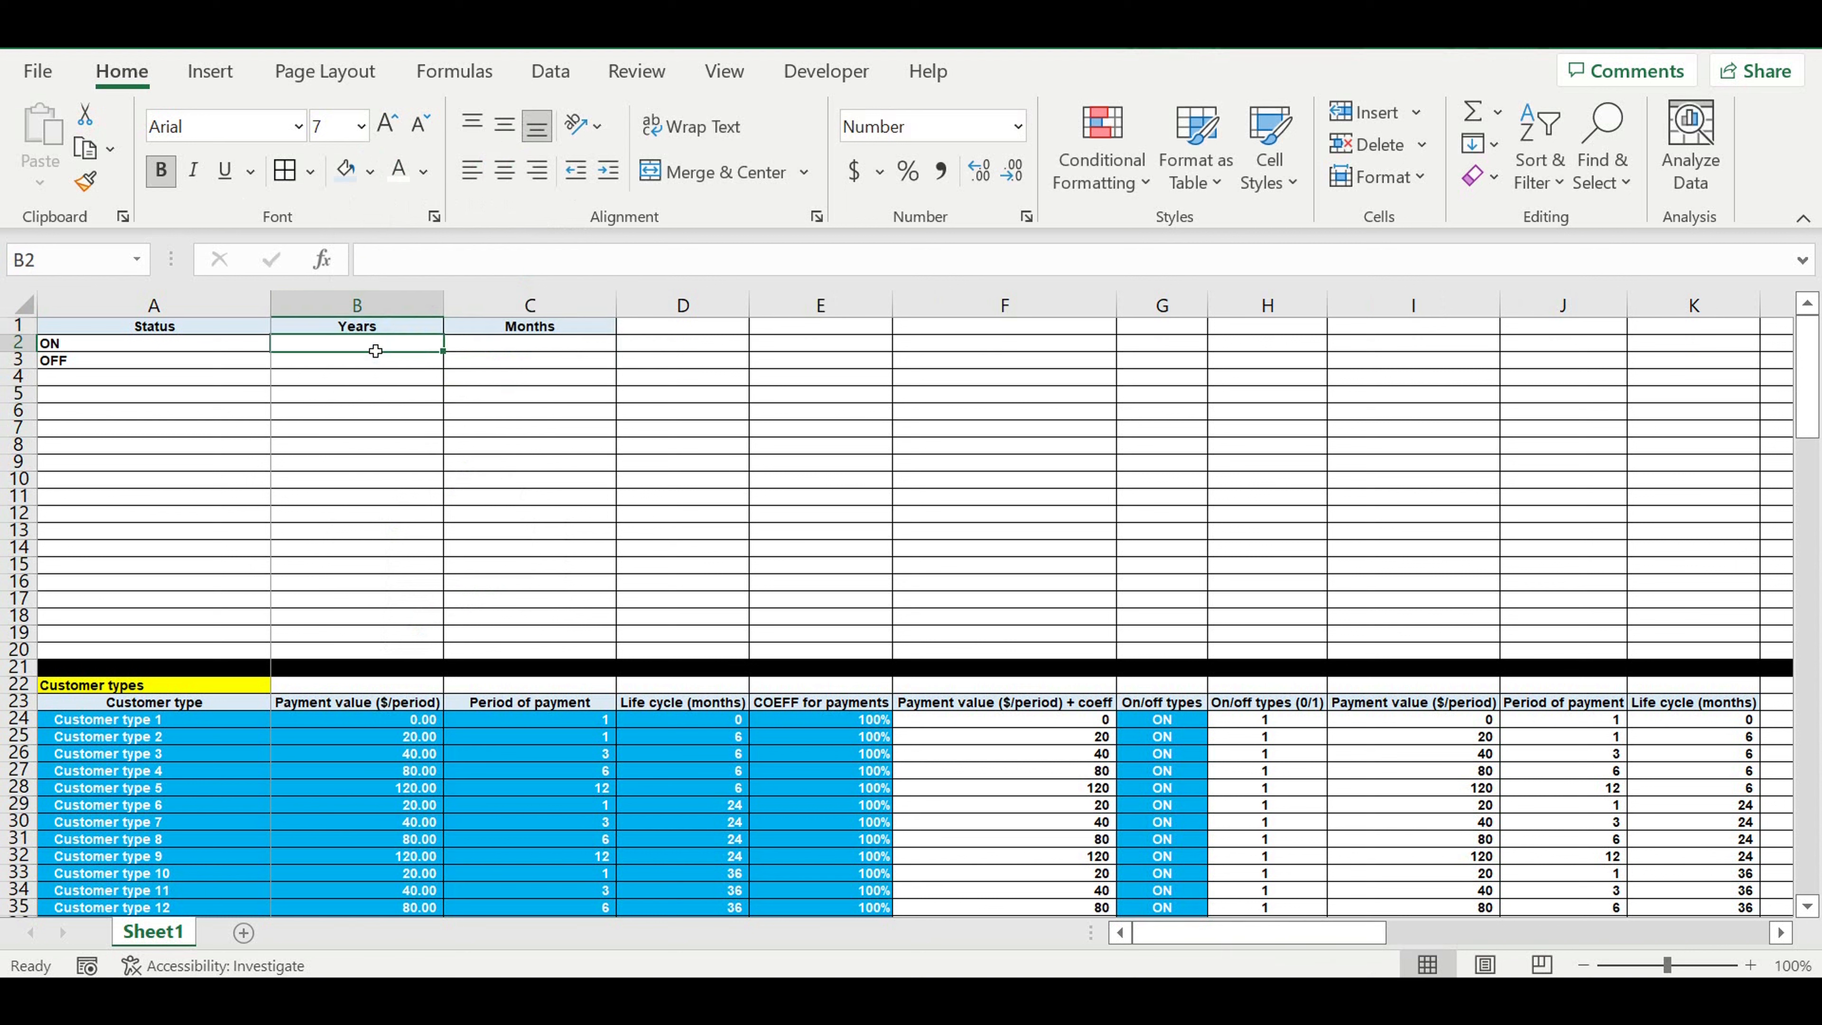
pyautogui.write('2022')
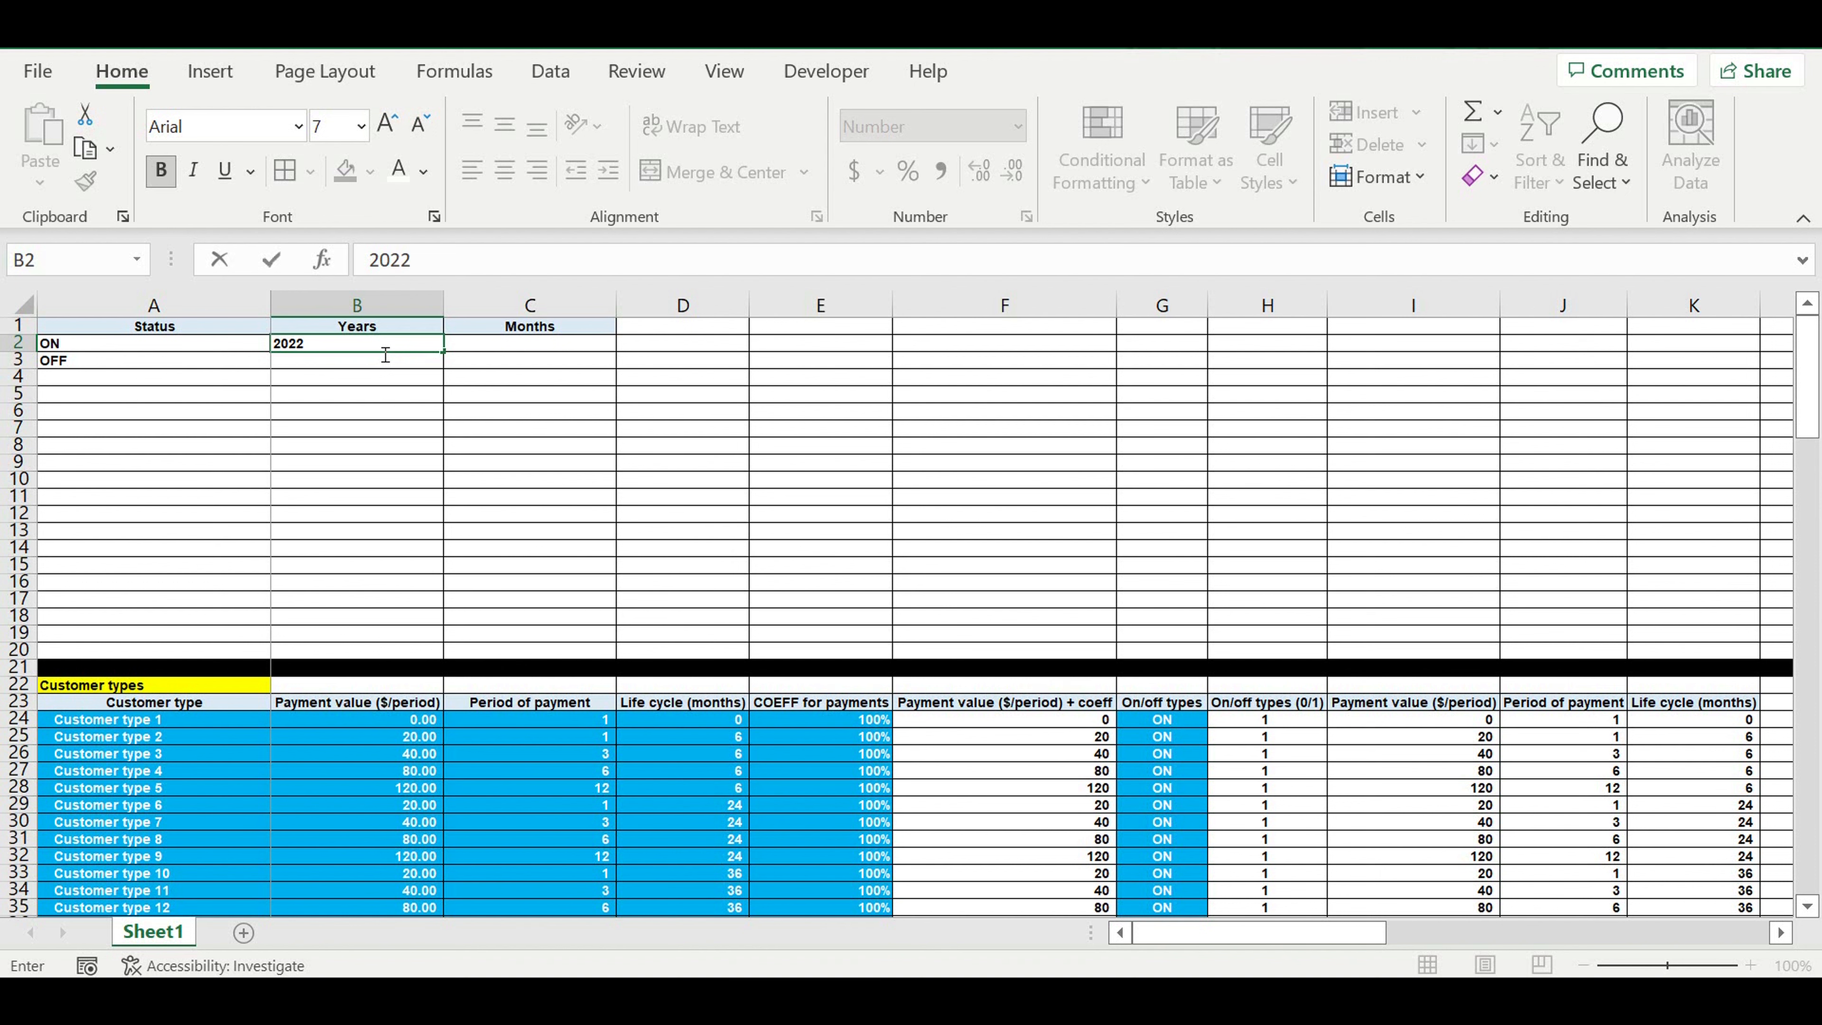
pyautogui.press('Return')
pyautogui.click(369, 343)
pyautogui.rightClick(370, 343)
pyautogui.click(474, 831)
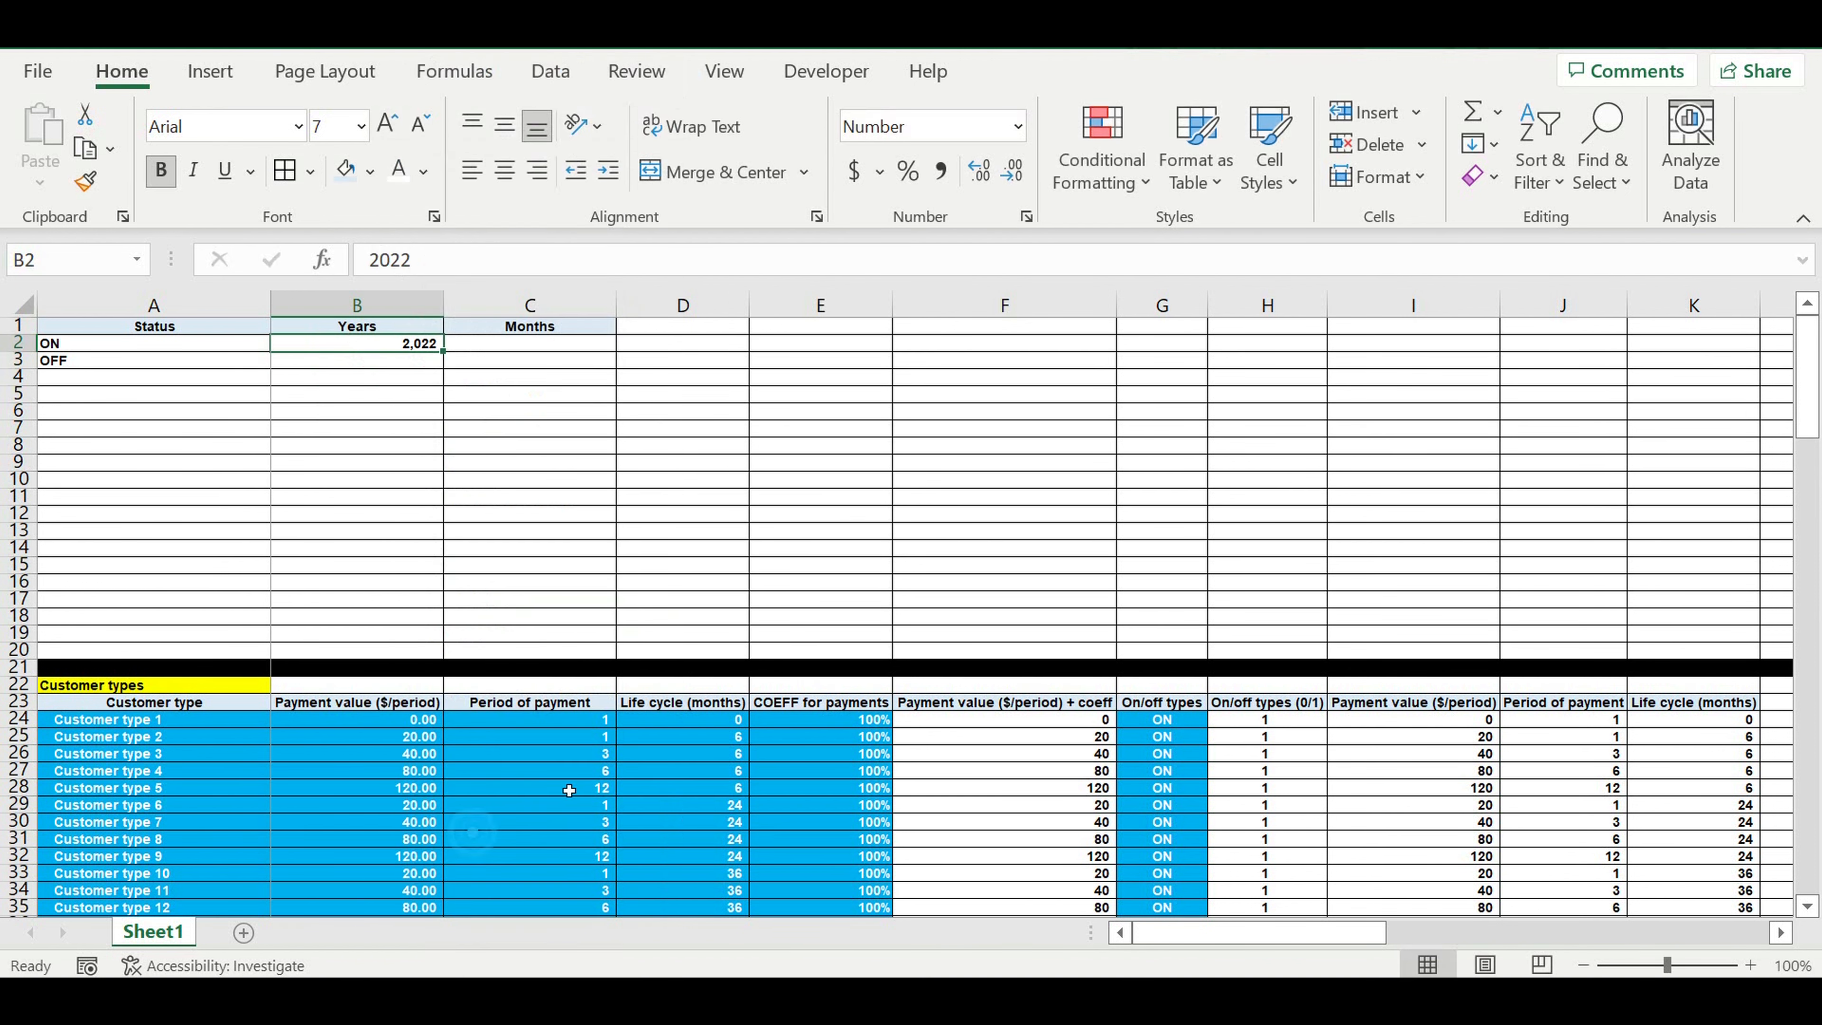
pyautogui.click(344, 481)
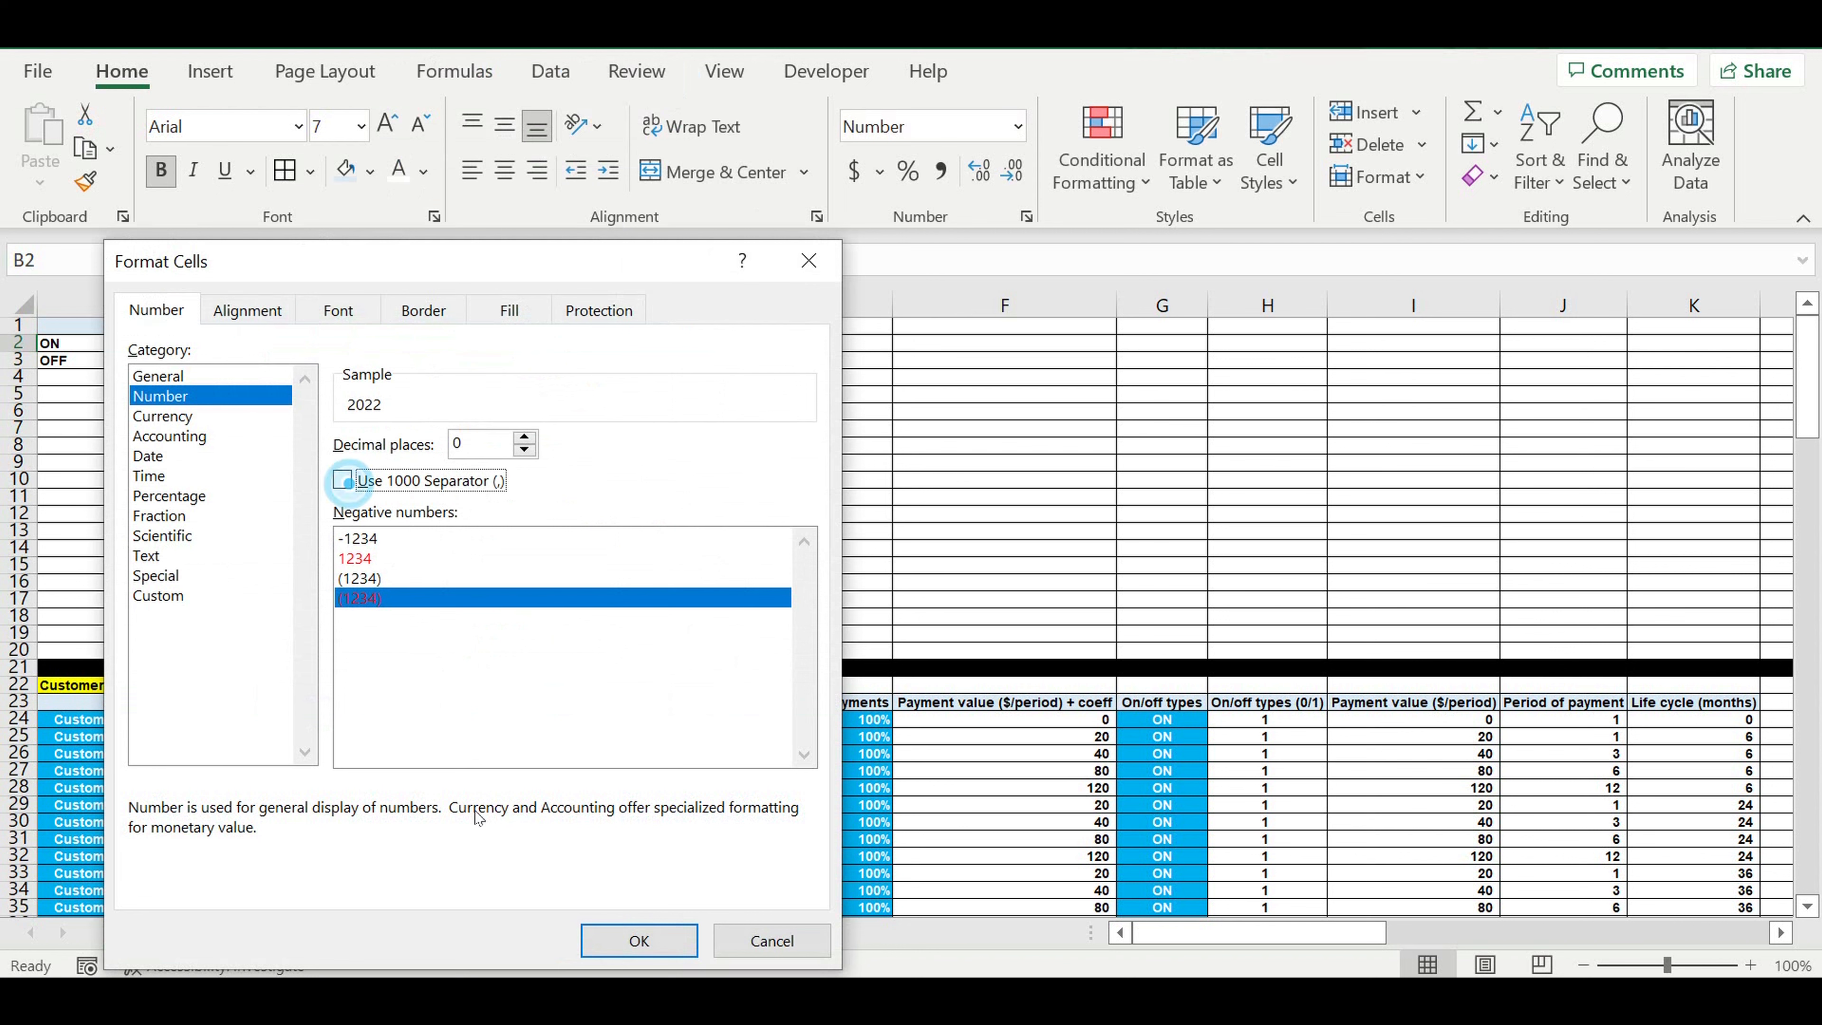
pyautogui.click(638, 940)
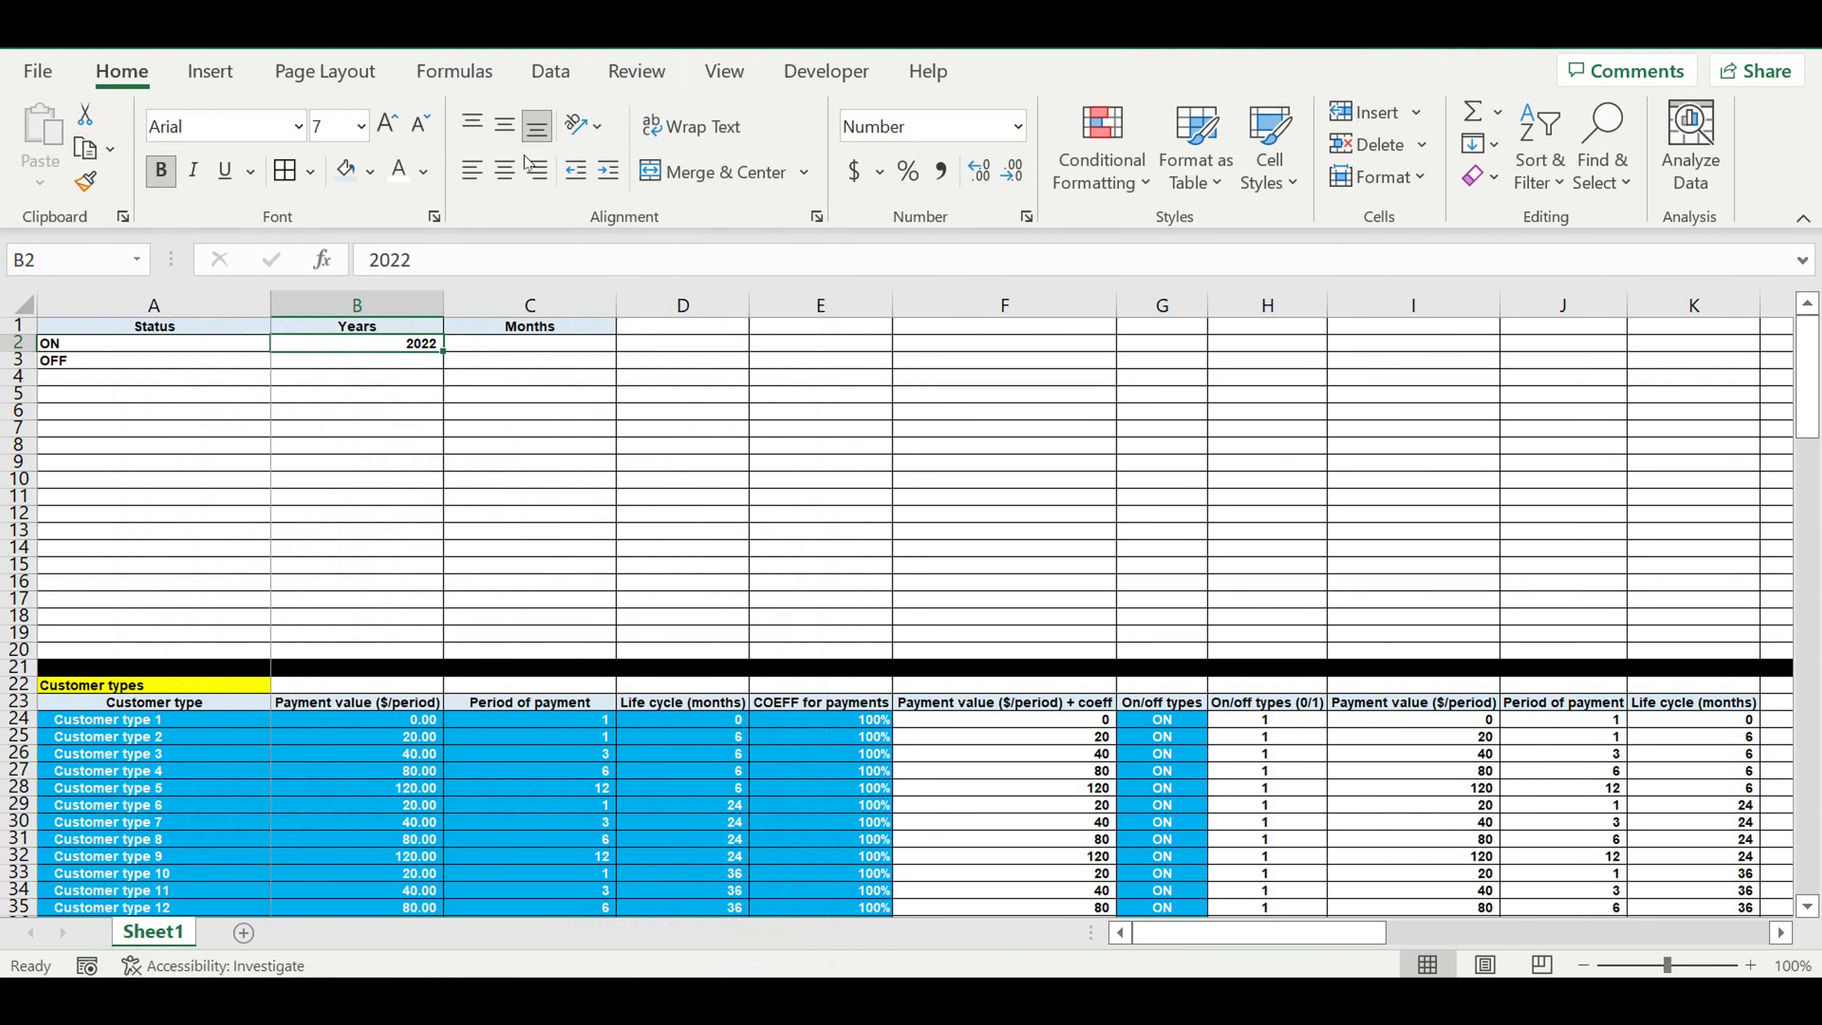
pyautogui.click(505, 169)
# Step: Copy the year cell's formatting to B3 and calculate the following year there with =B2+1
pyautogui.moveTo(444, 353); pyautogui.dragTo(455, 378)
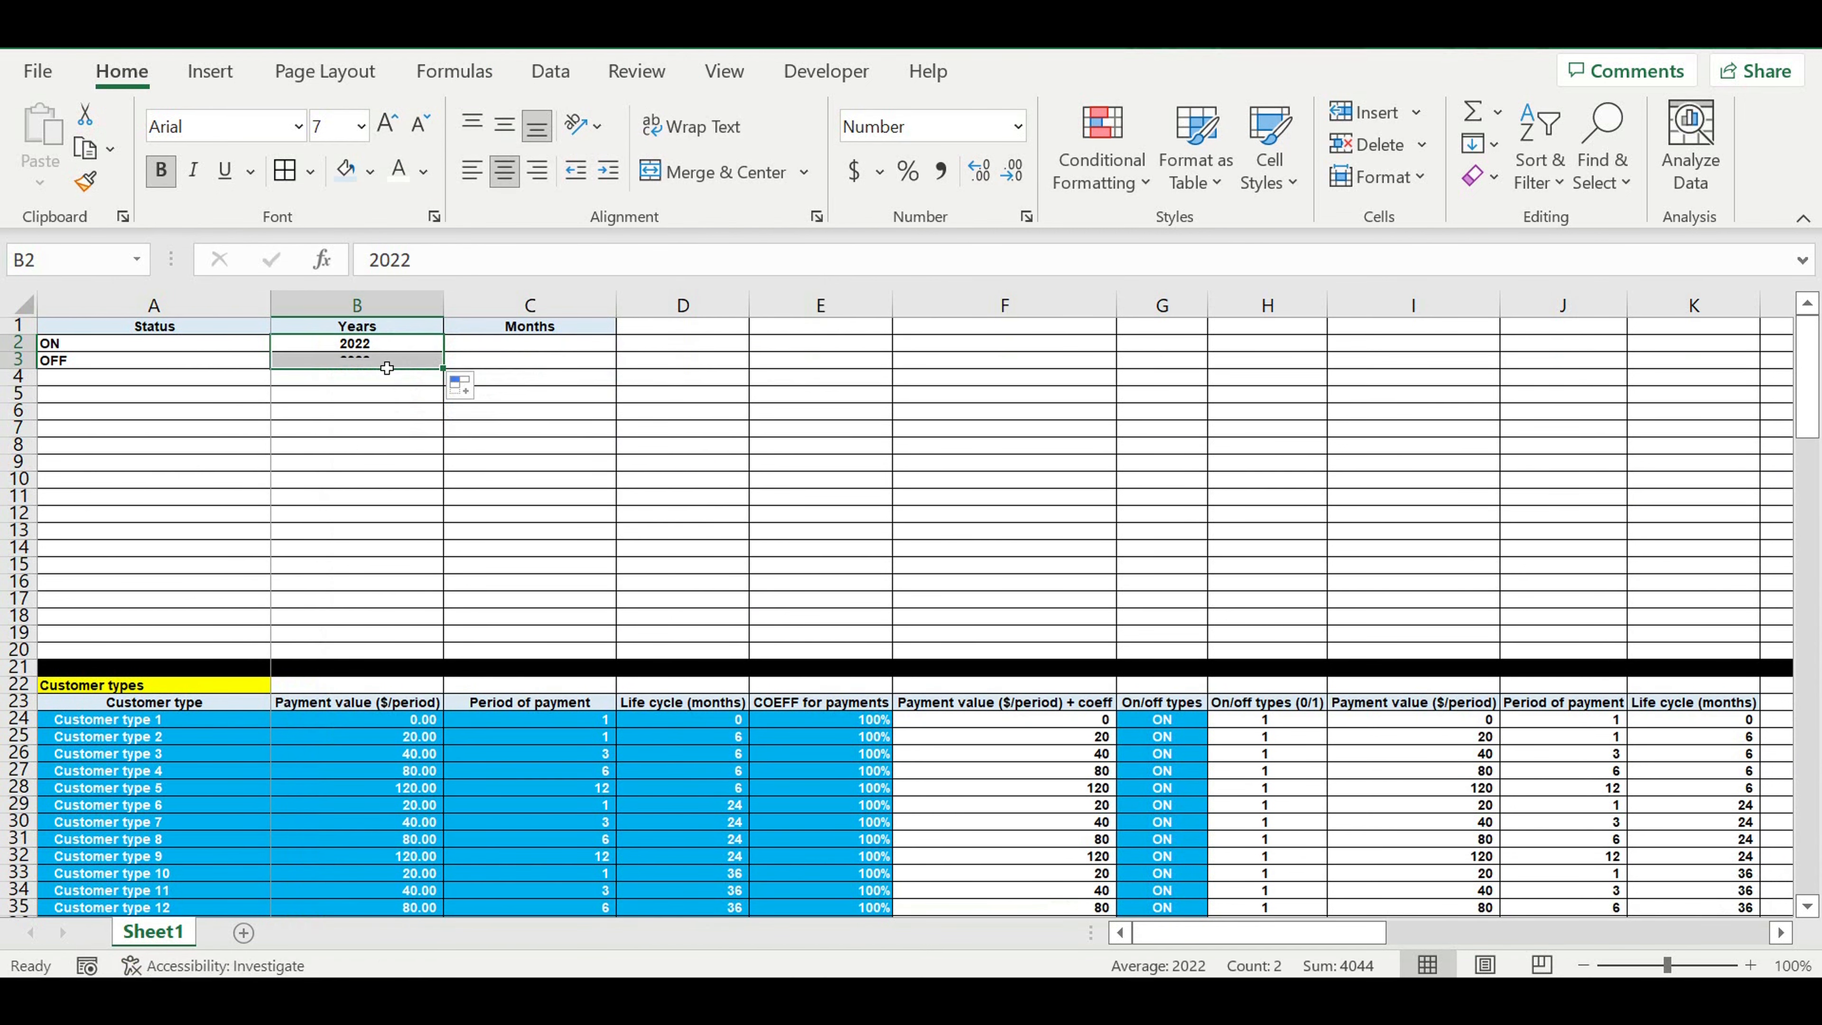
pyautogui.click(387, 363)
pyautogui.write('=')
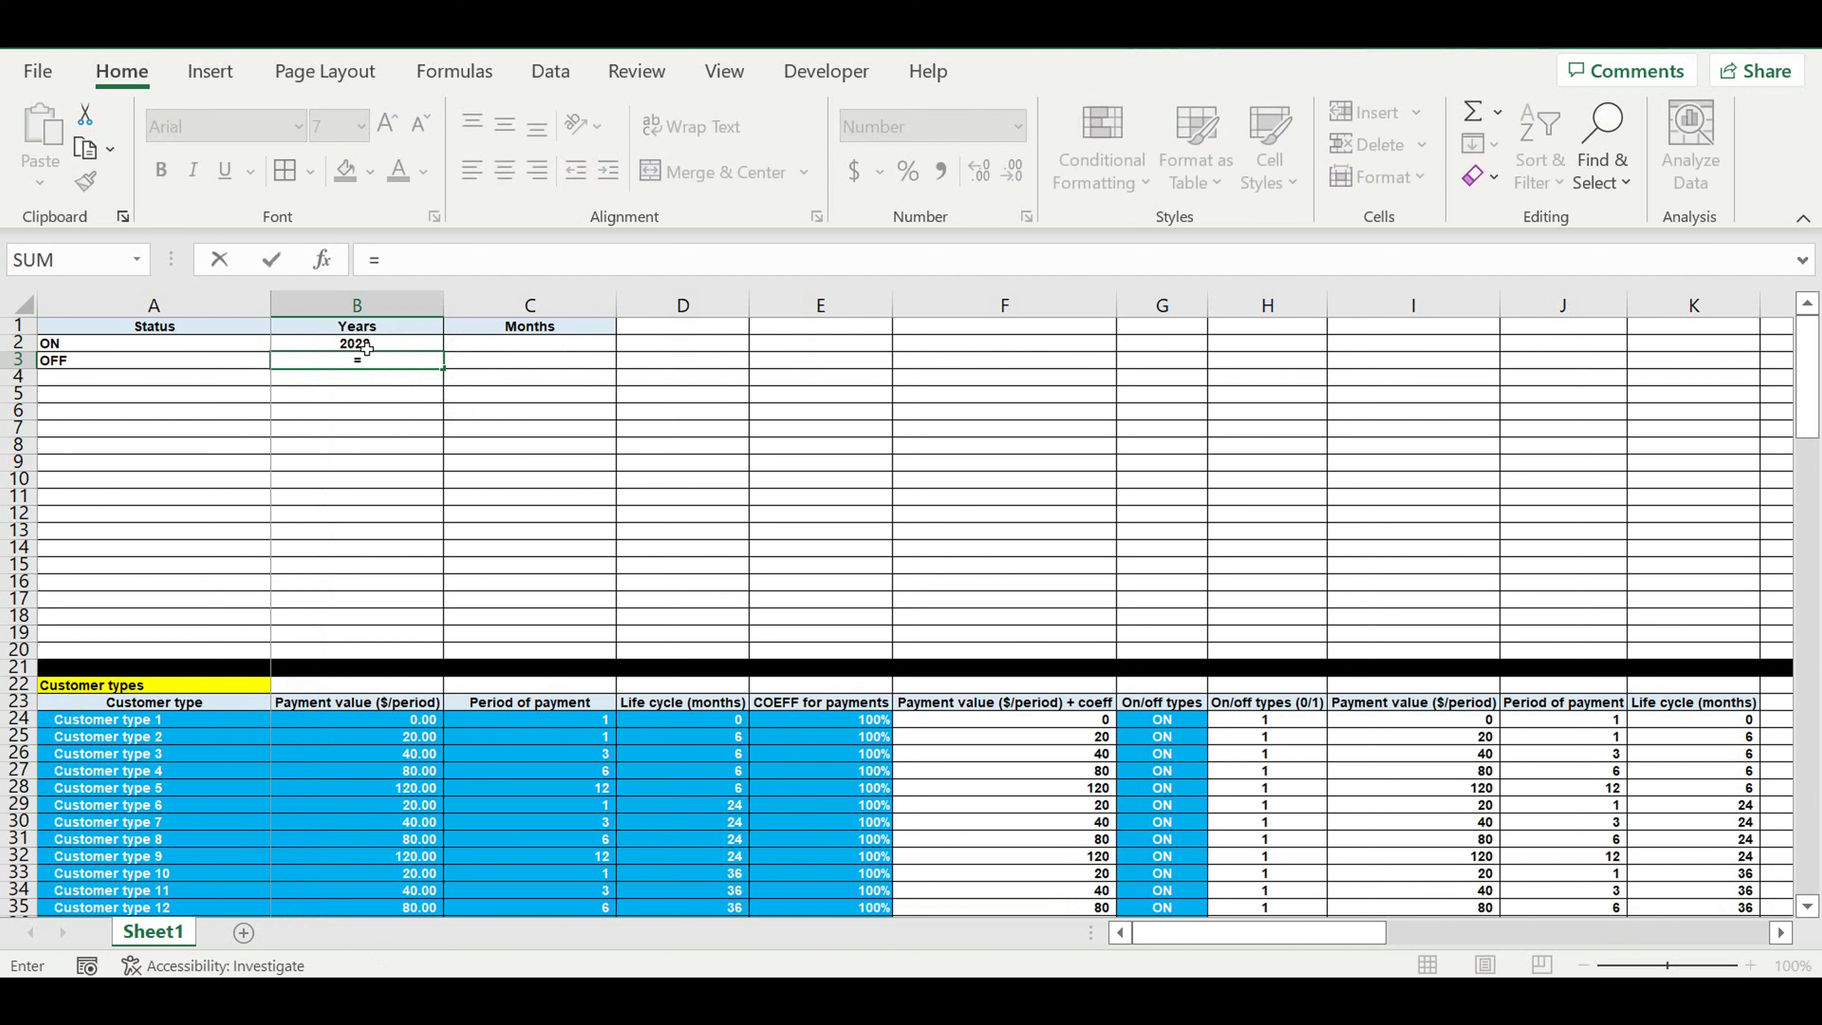
pyautogui.click(383, 349)
pyautogui.write('+1')
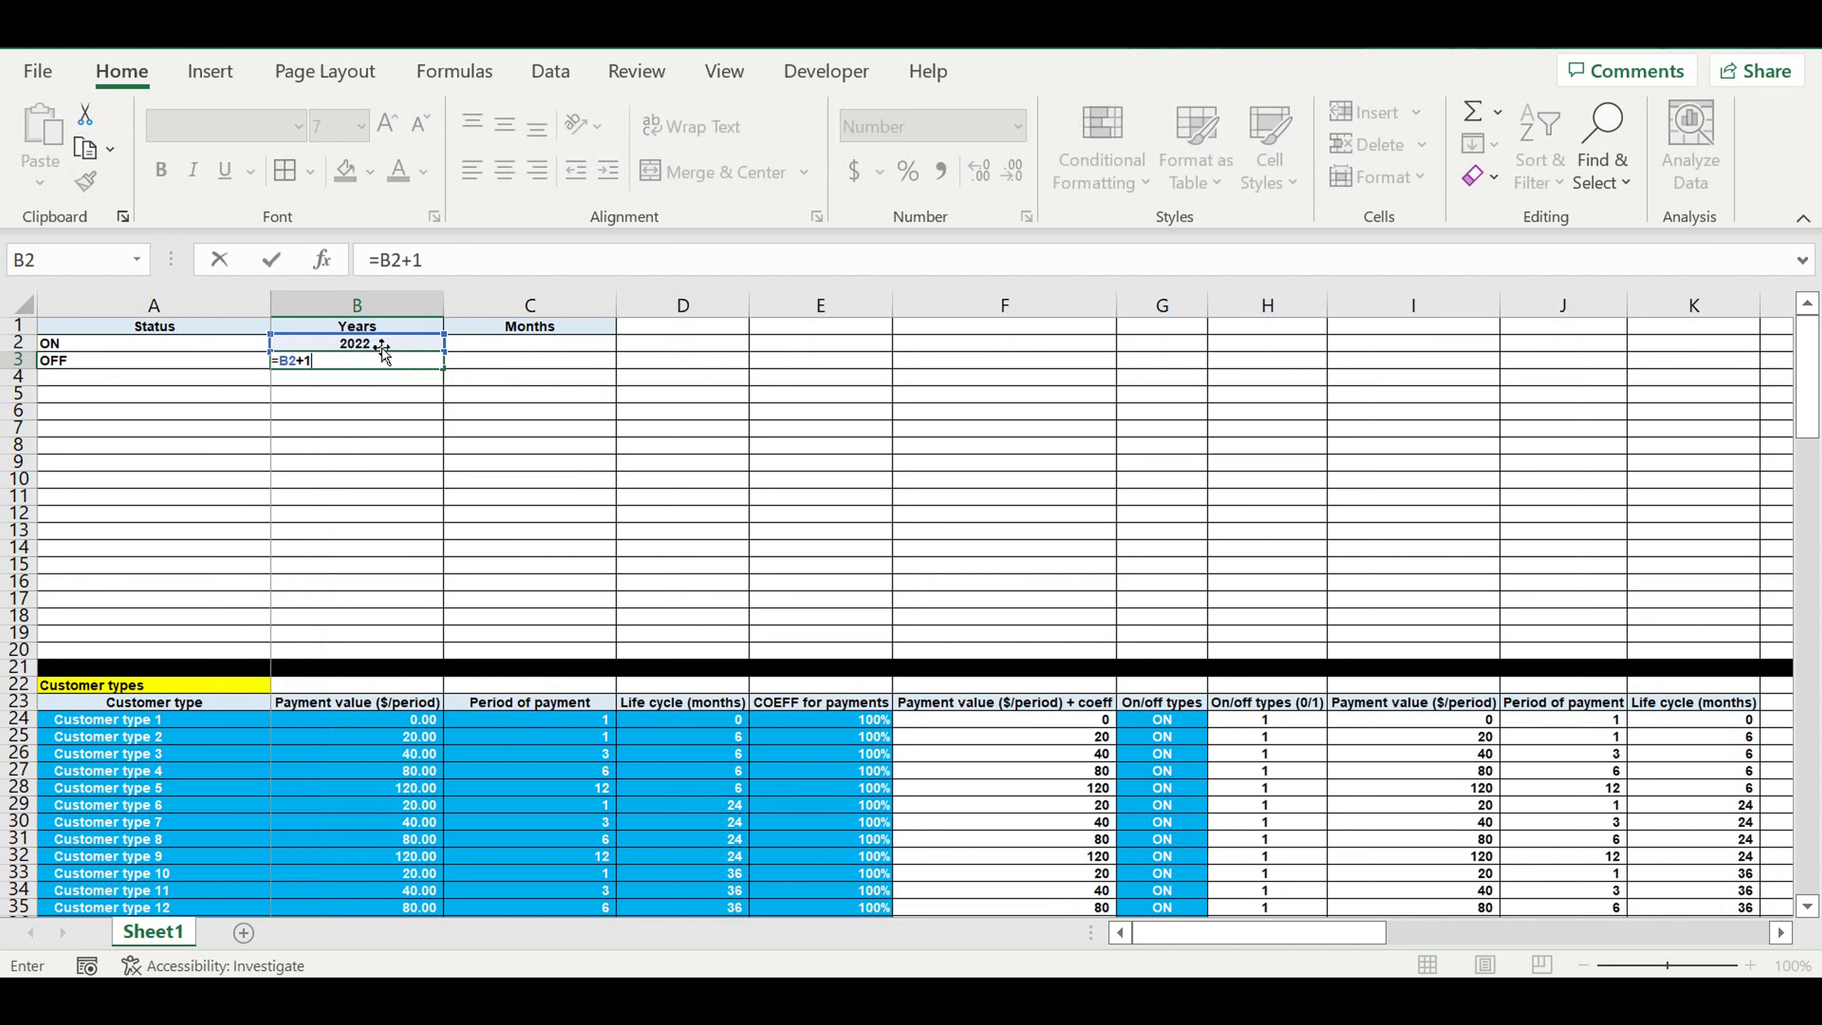
pyautogui.press('Return')
pyautogui.click(393, 361)
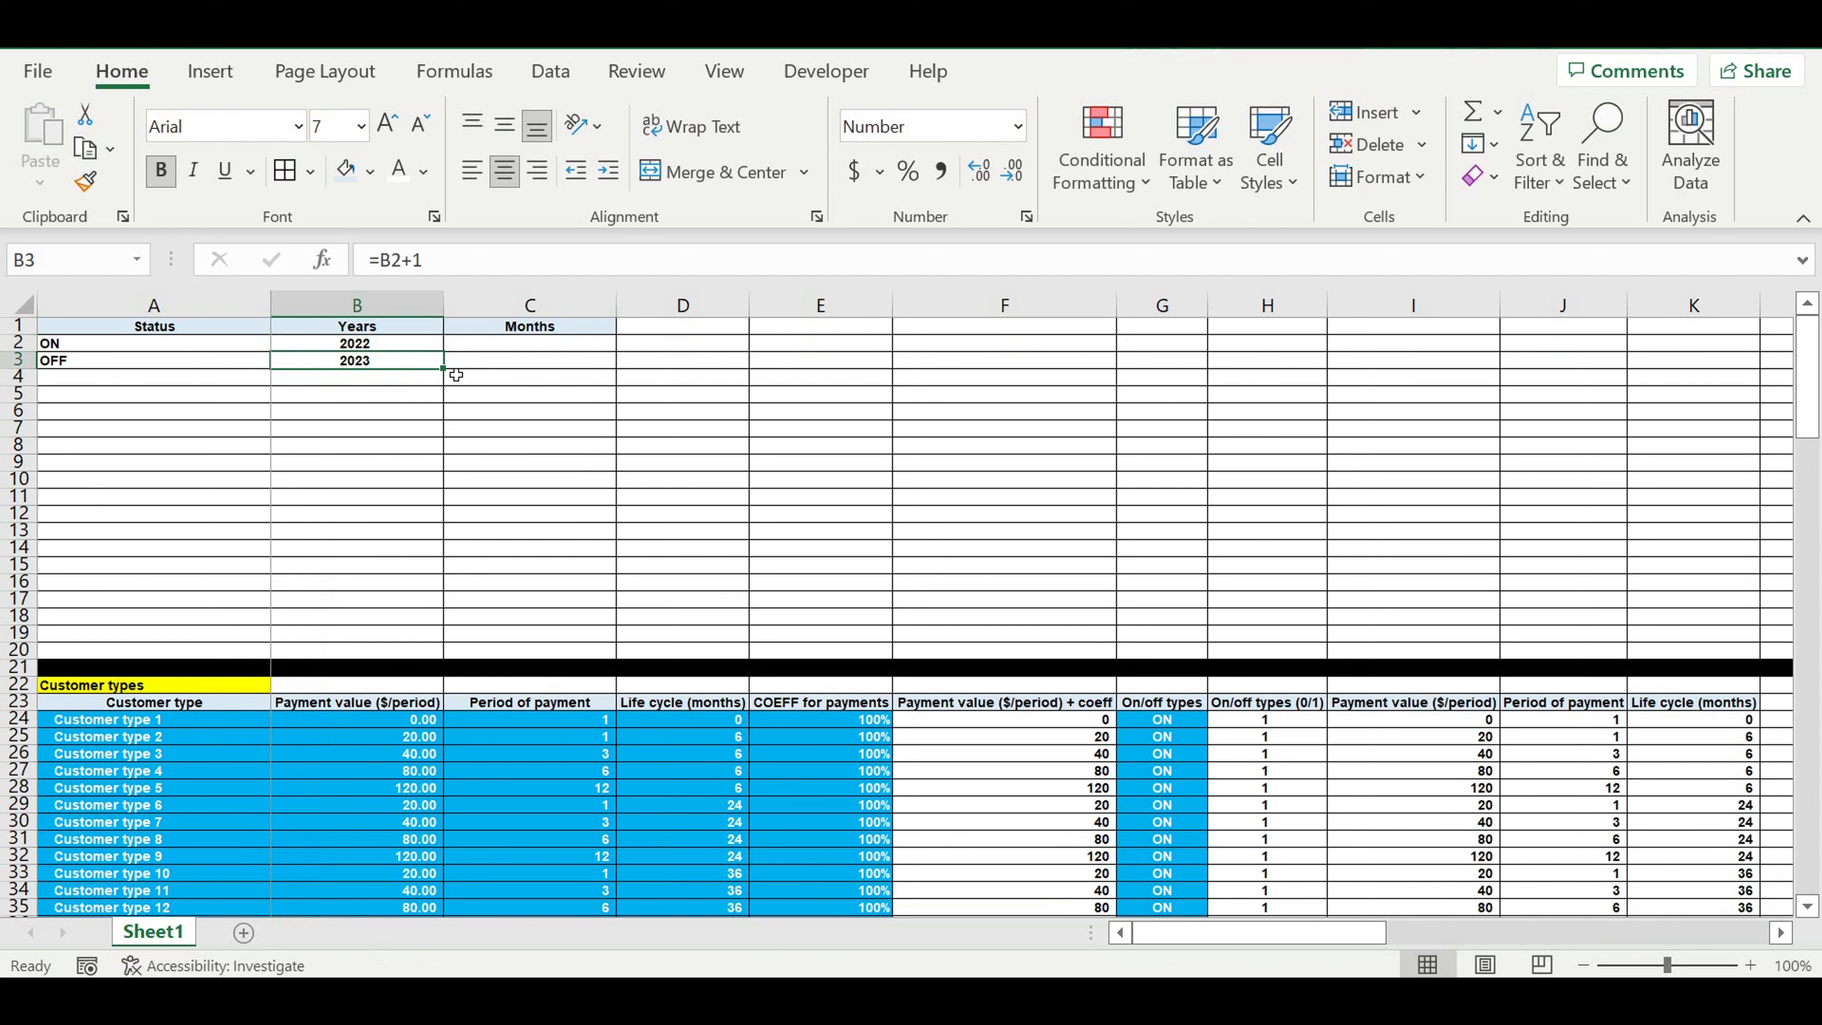
# Step: Enter January in C2 and extend the month series through December in C13
pyautogui.click(493, 349)
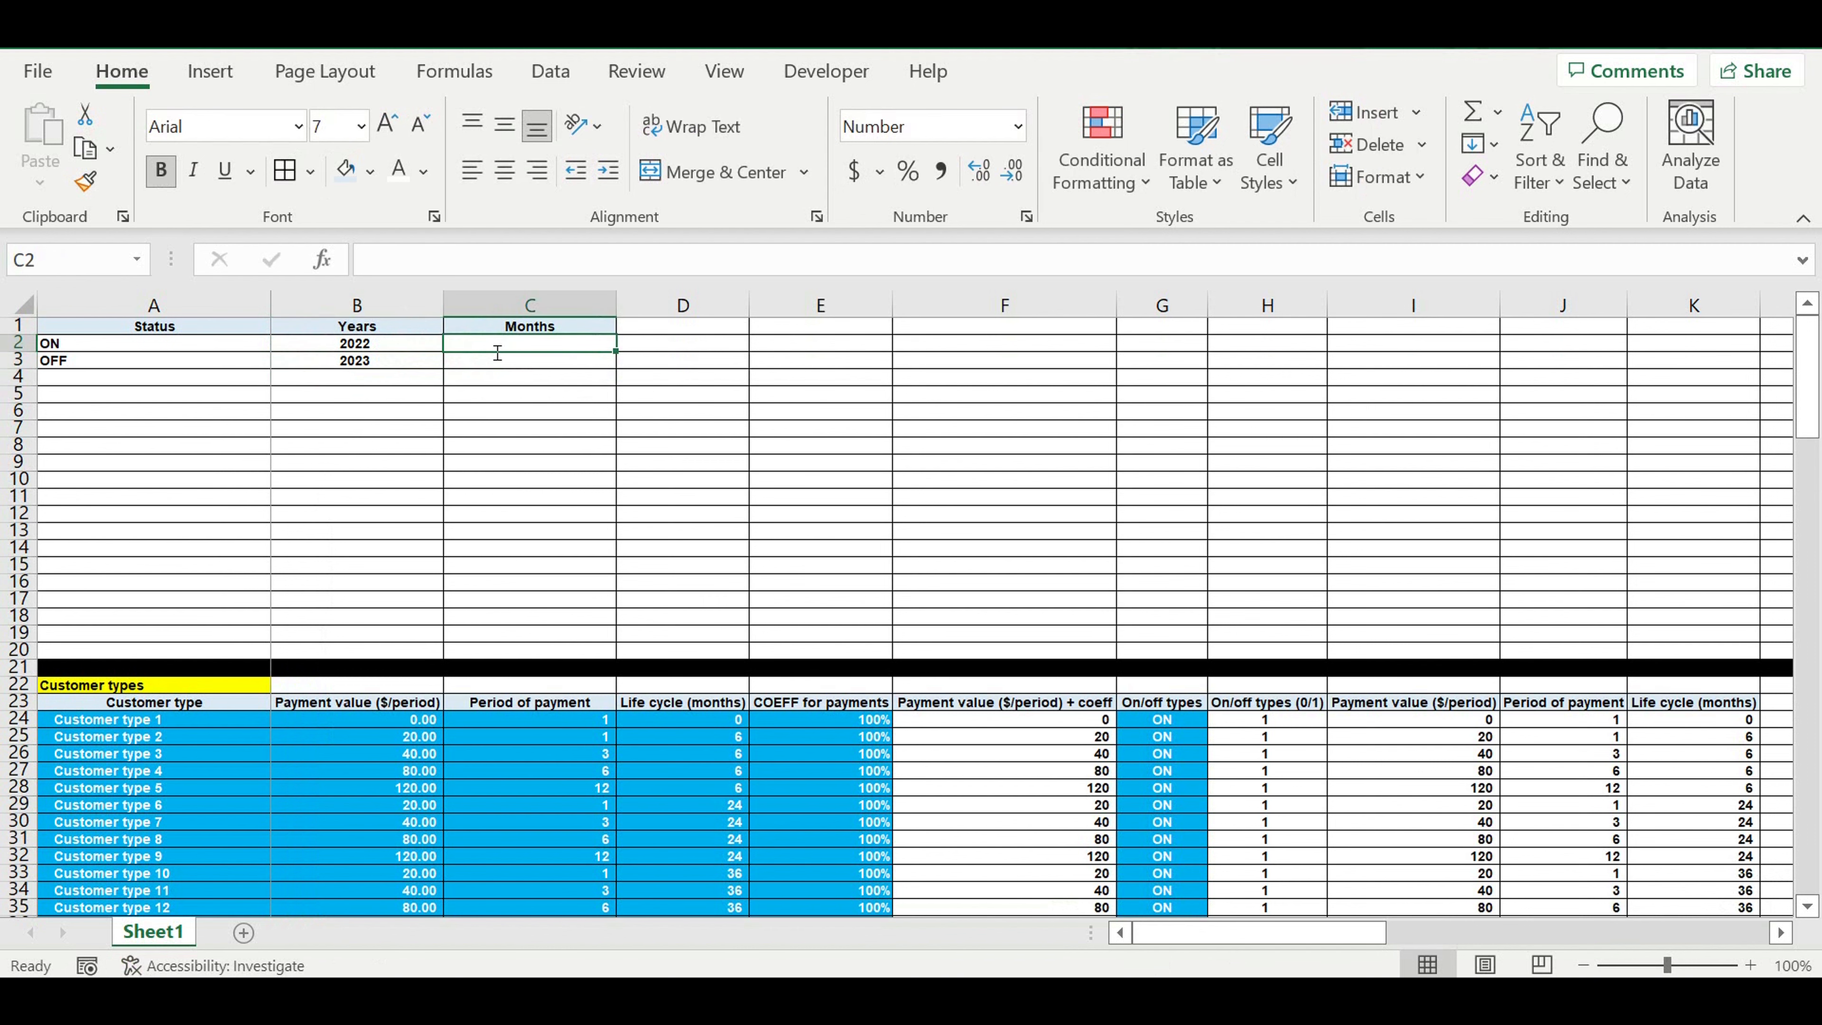
pyautogui.write('January')
pyautogui.press('Return')
pyautogui.click(569, 348)
pyautogui.moveTo(616, 351); pyautogui.dragTo(631, 541)
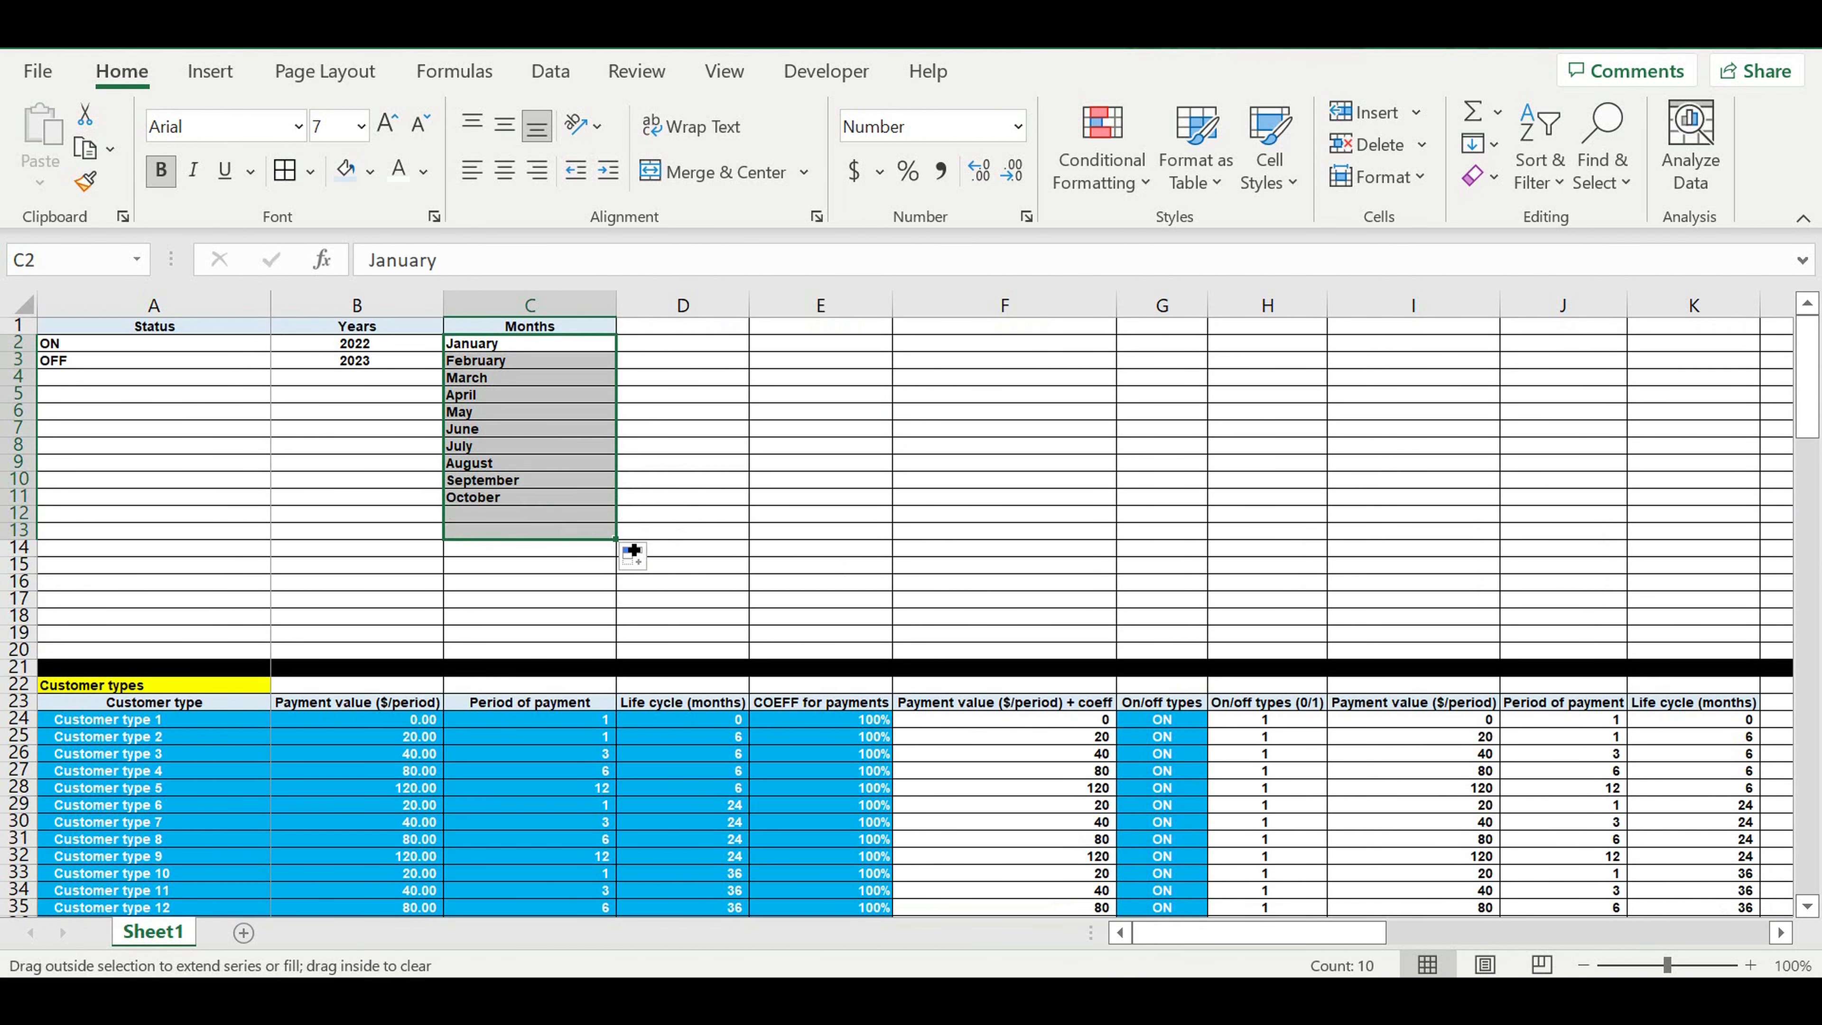
pyautogui.click(746, 505)
# Step: Extend the year formula from B3 down to B11 so the list runs through 2031
pyautogui.click(384, 364)
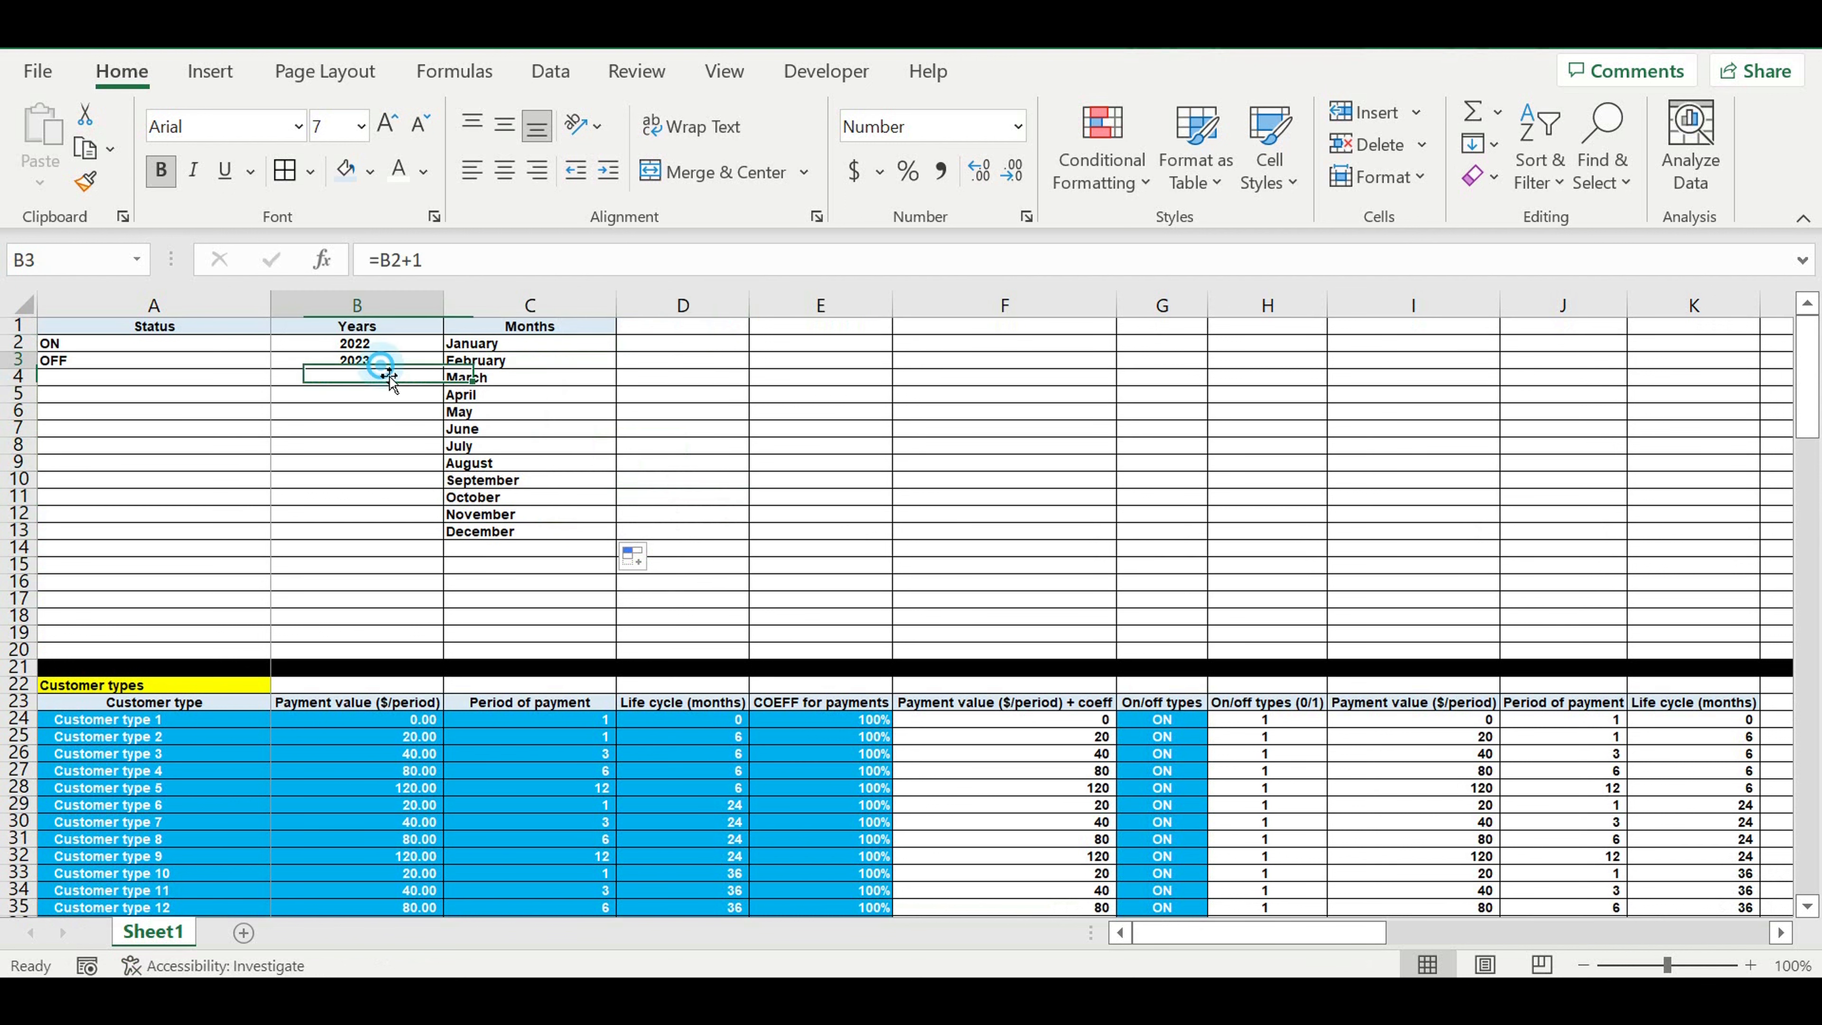
pyautogui.moveTo(441, 368); pyautogui.dragTo(399, 501)
pyautogui.click(592, 451)
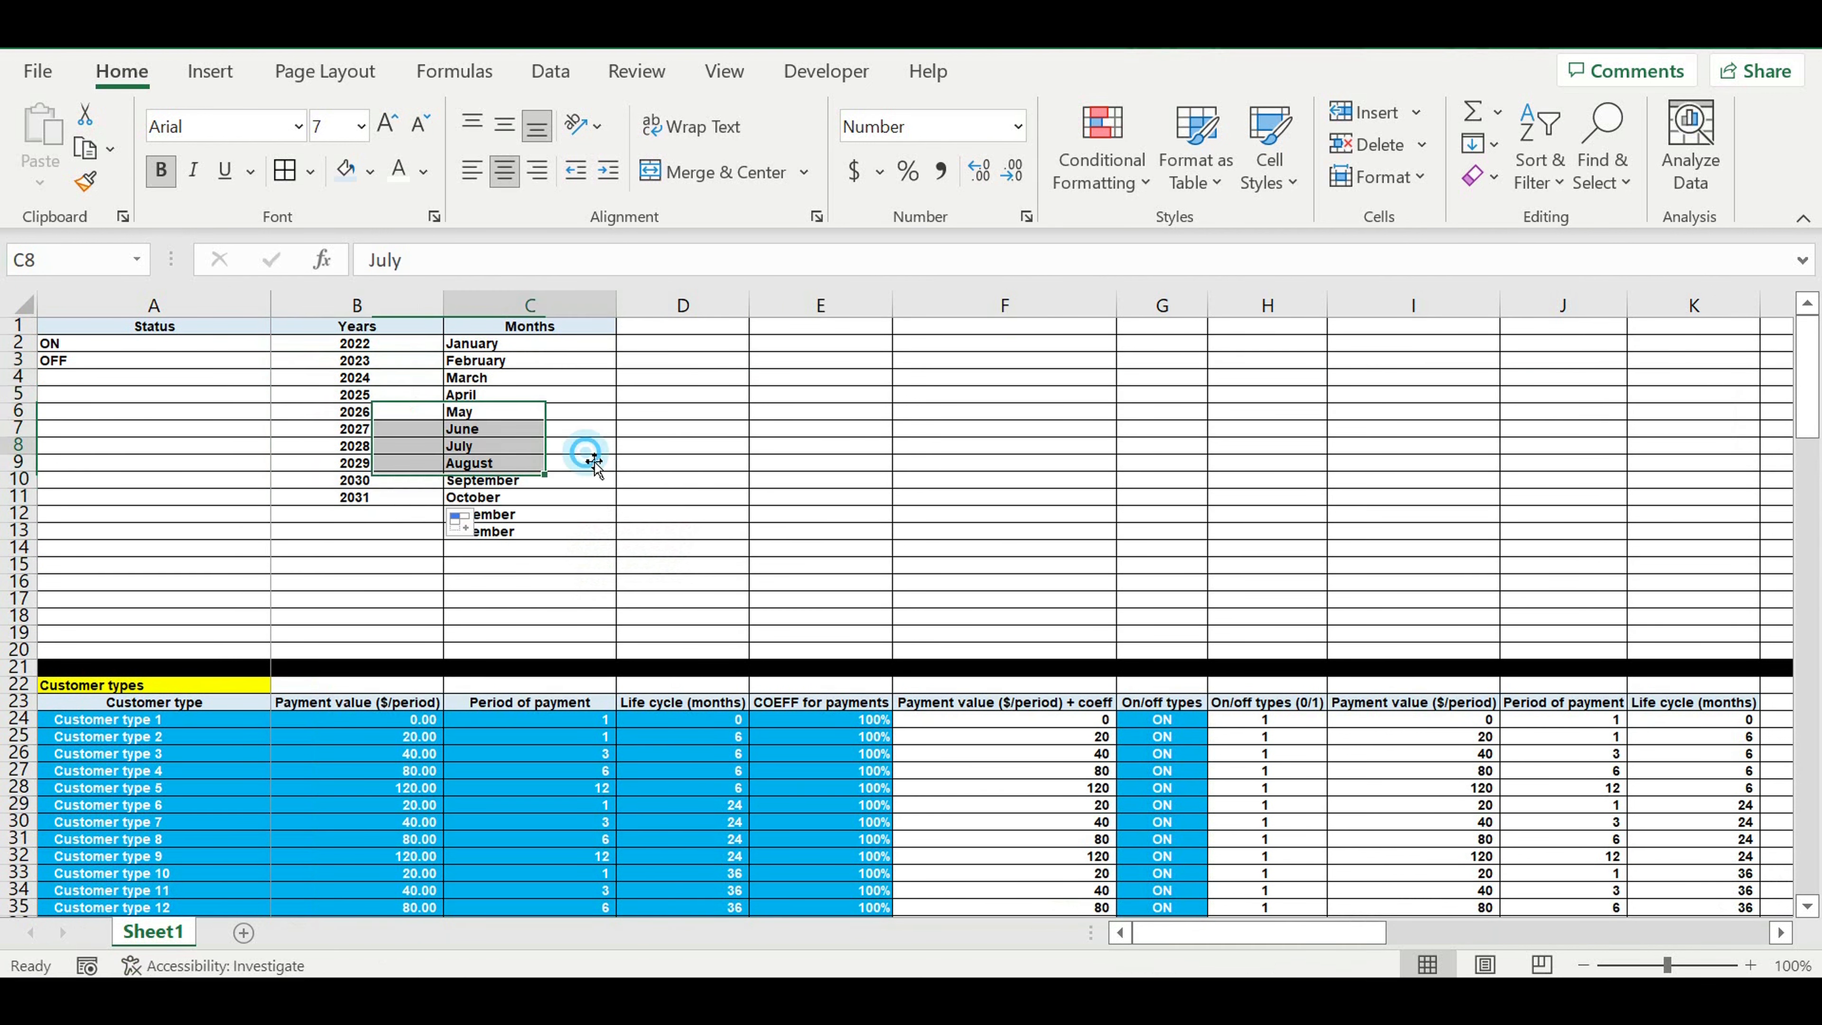
pyautogui.click(866, 516)
# Step: Mark the starting year 2022 in B2 as an input cell with a light blue fill and white text
pyautogui.click(385, 353)
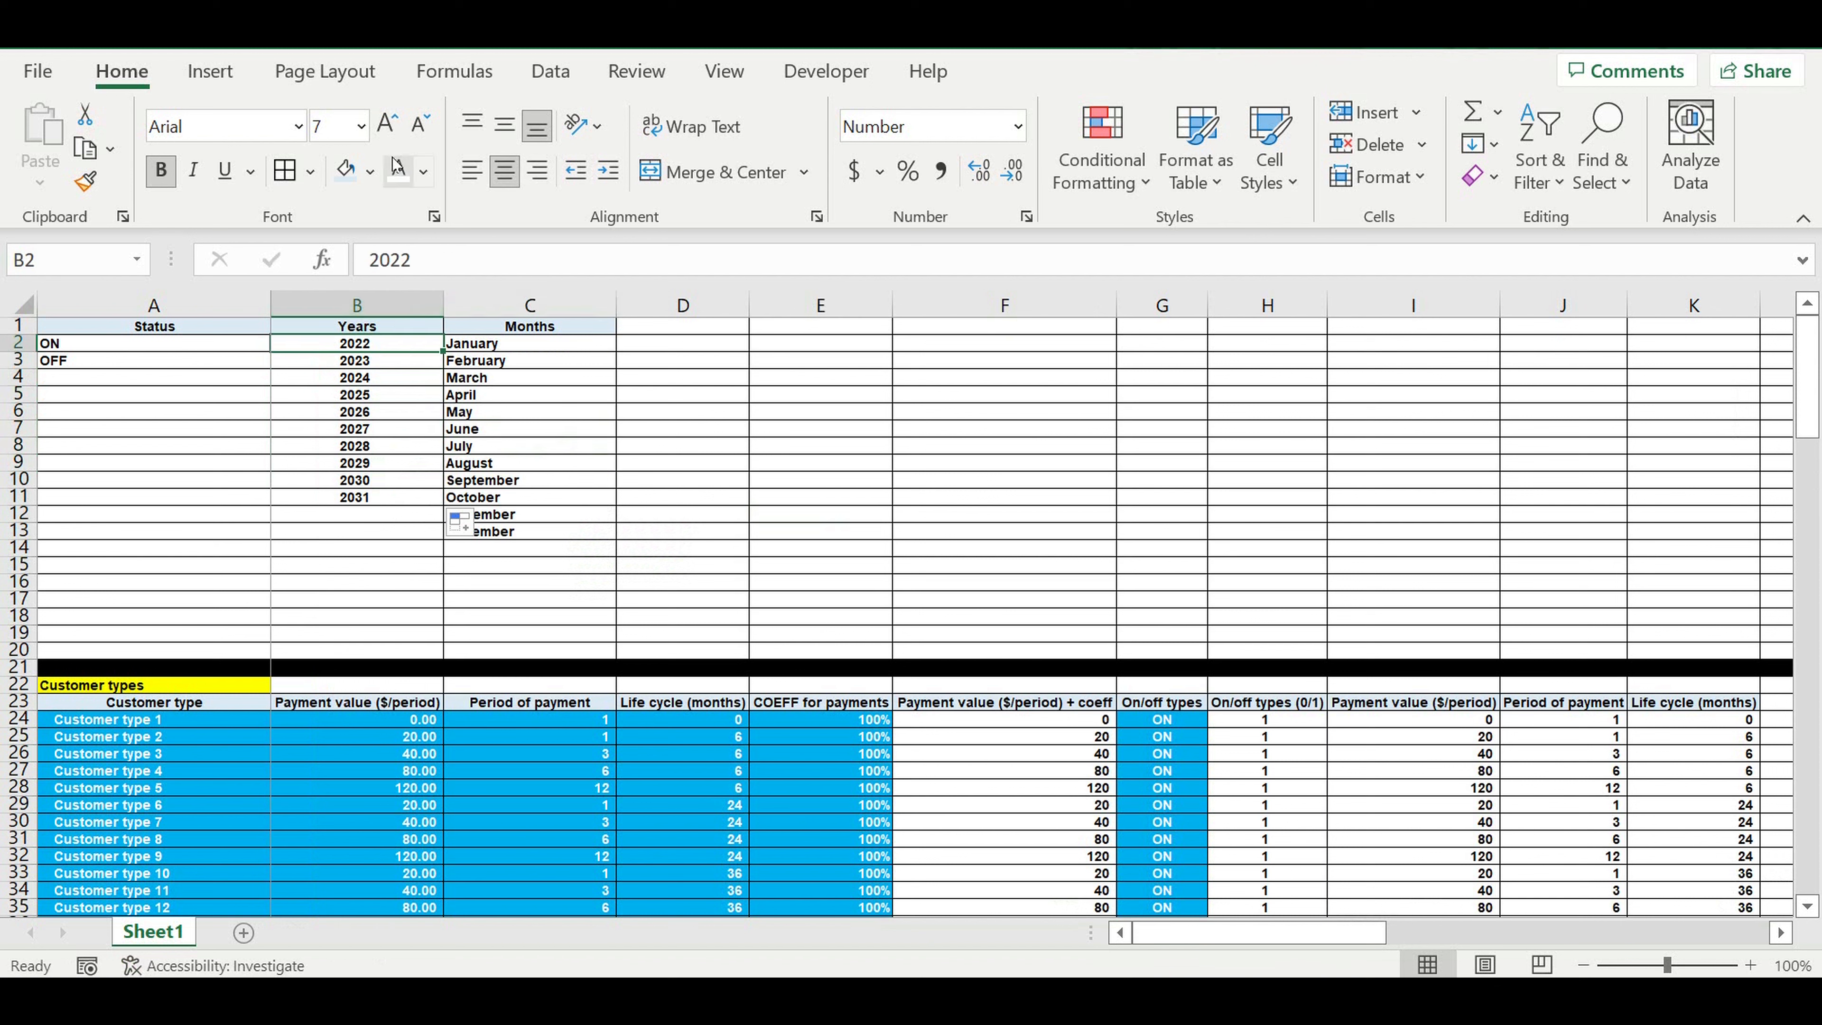
pyautogui.click(370, 171)
pyautogui.click(492, 438)
pyautogui.click(631, 425)
pyautogui.click(378, 365)
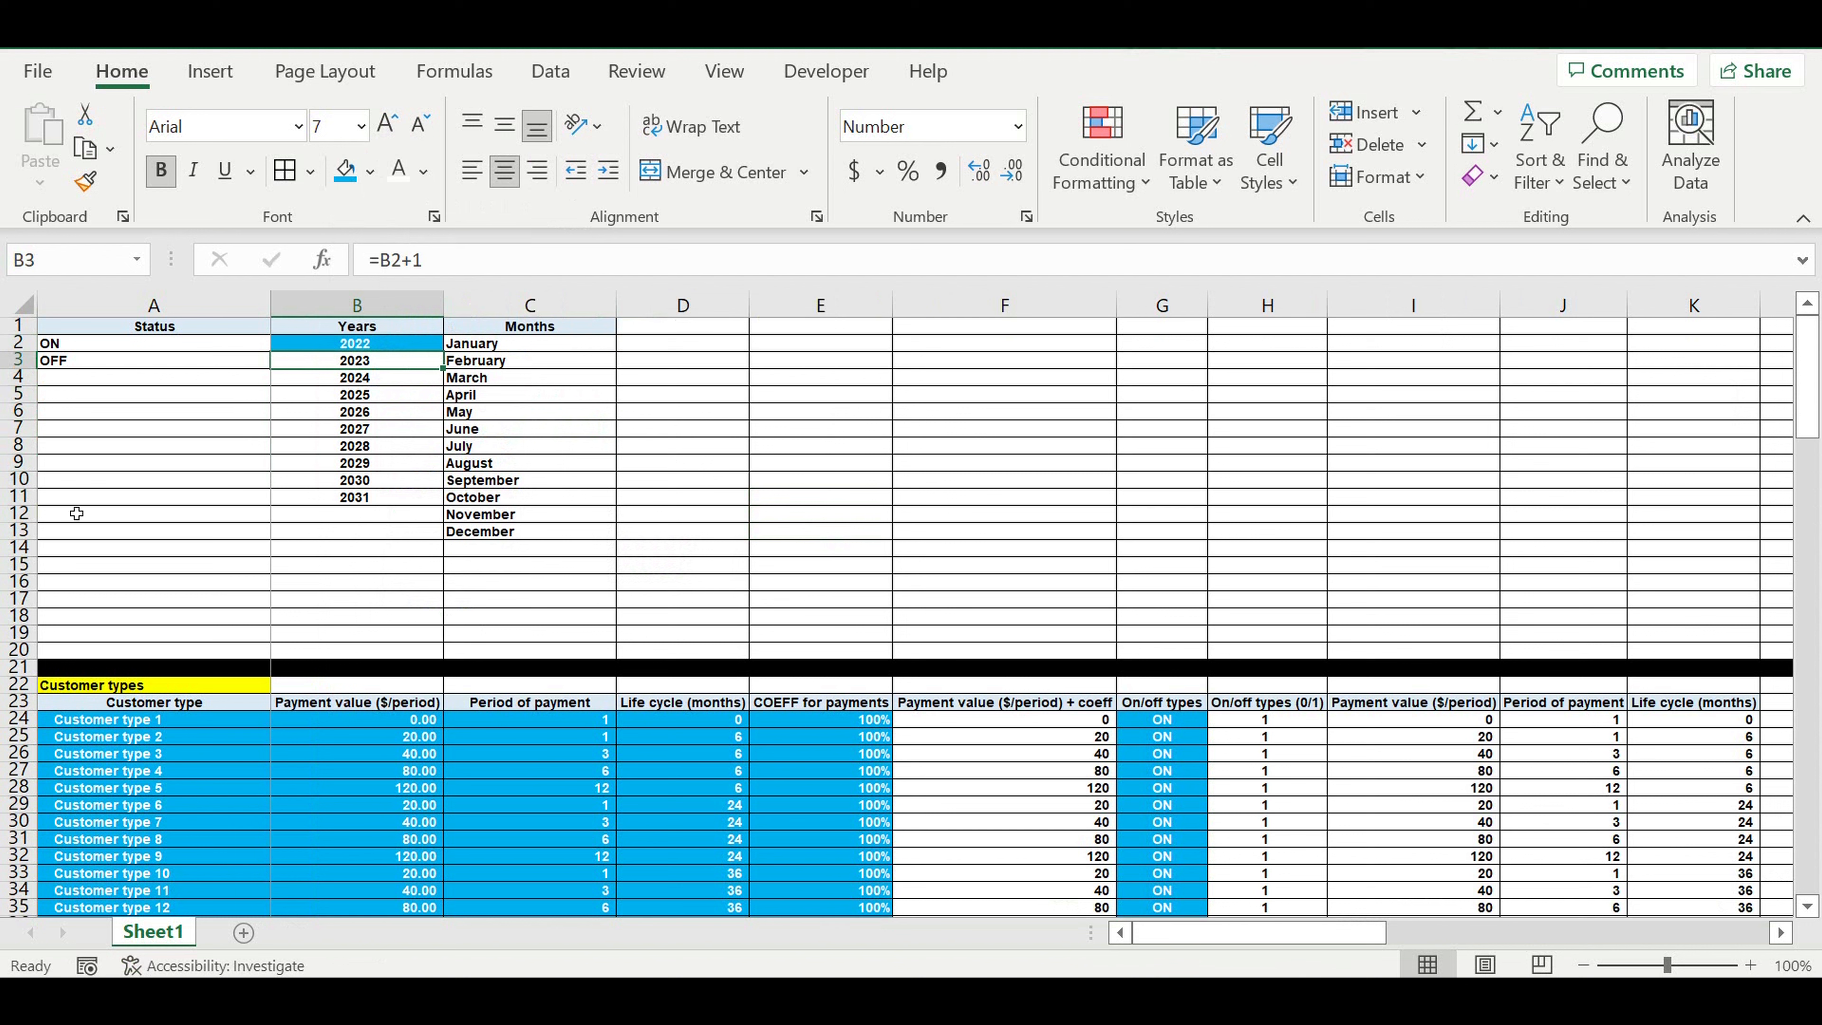
# Step: Fill the whole of row 14 black as a separator below the month list
pyautogui.click(40, 548)
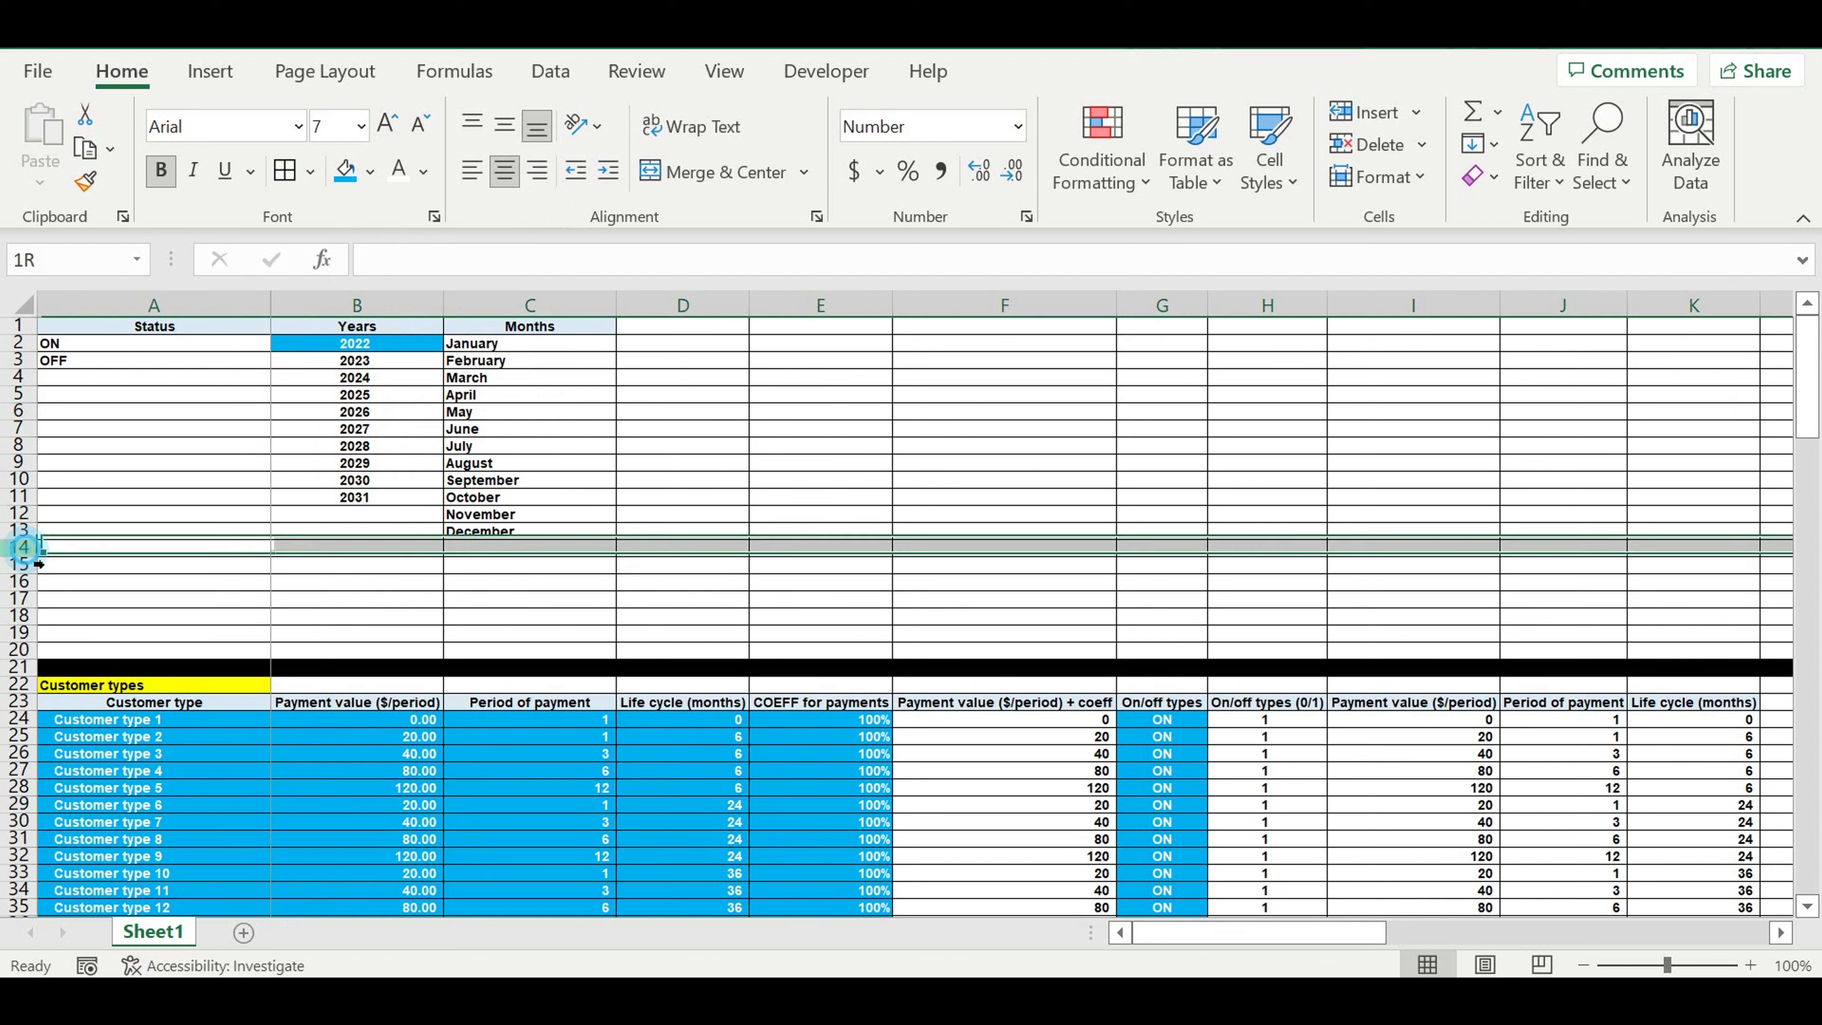
pyautogui.click(373, 173)
pyautogui.click(369, 244)
pyautogui.click(720, 449)
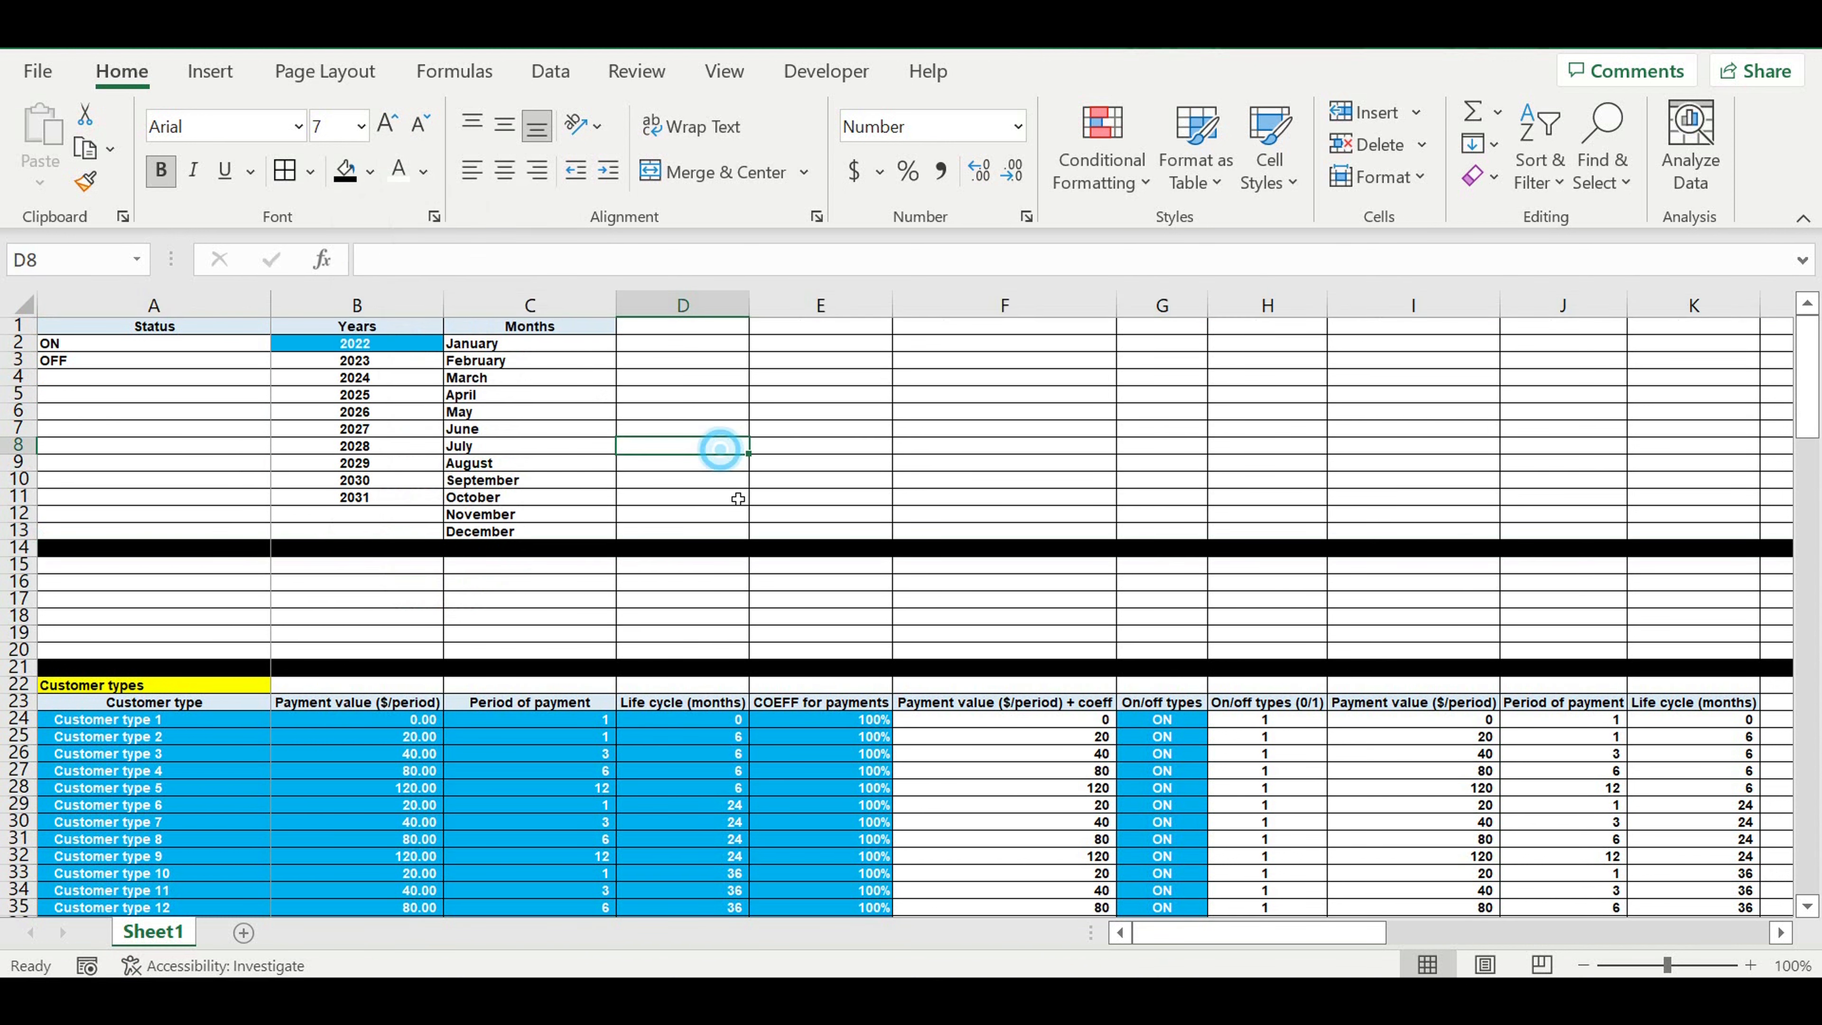
pyautogui.click(818, 500)
# Step: Enter the section heading "Operating activity start" in A15
pyautogui.scroll(-1, 574, 522)
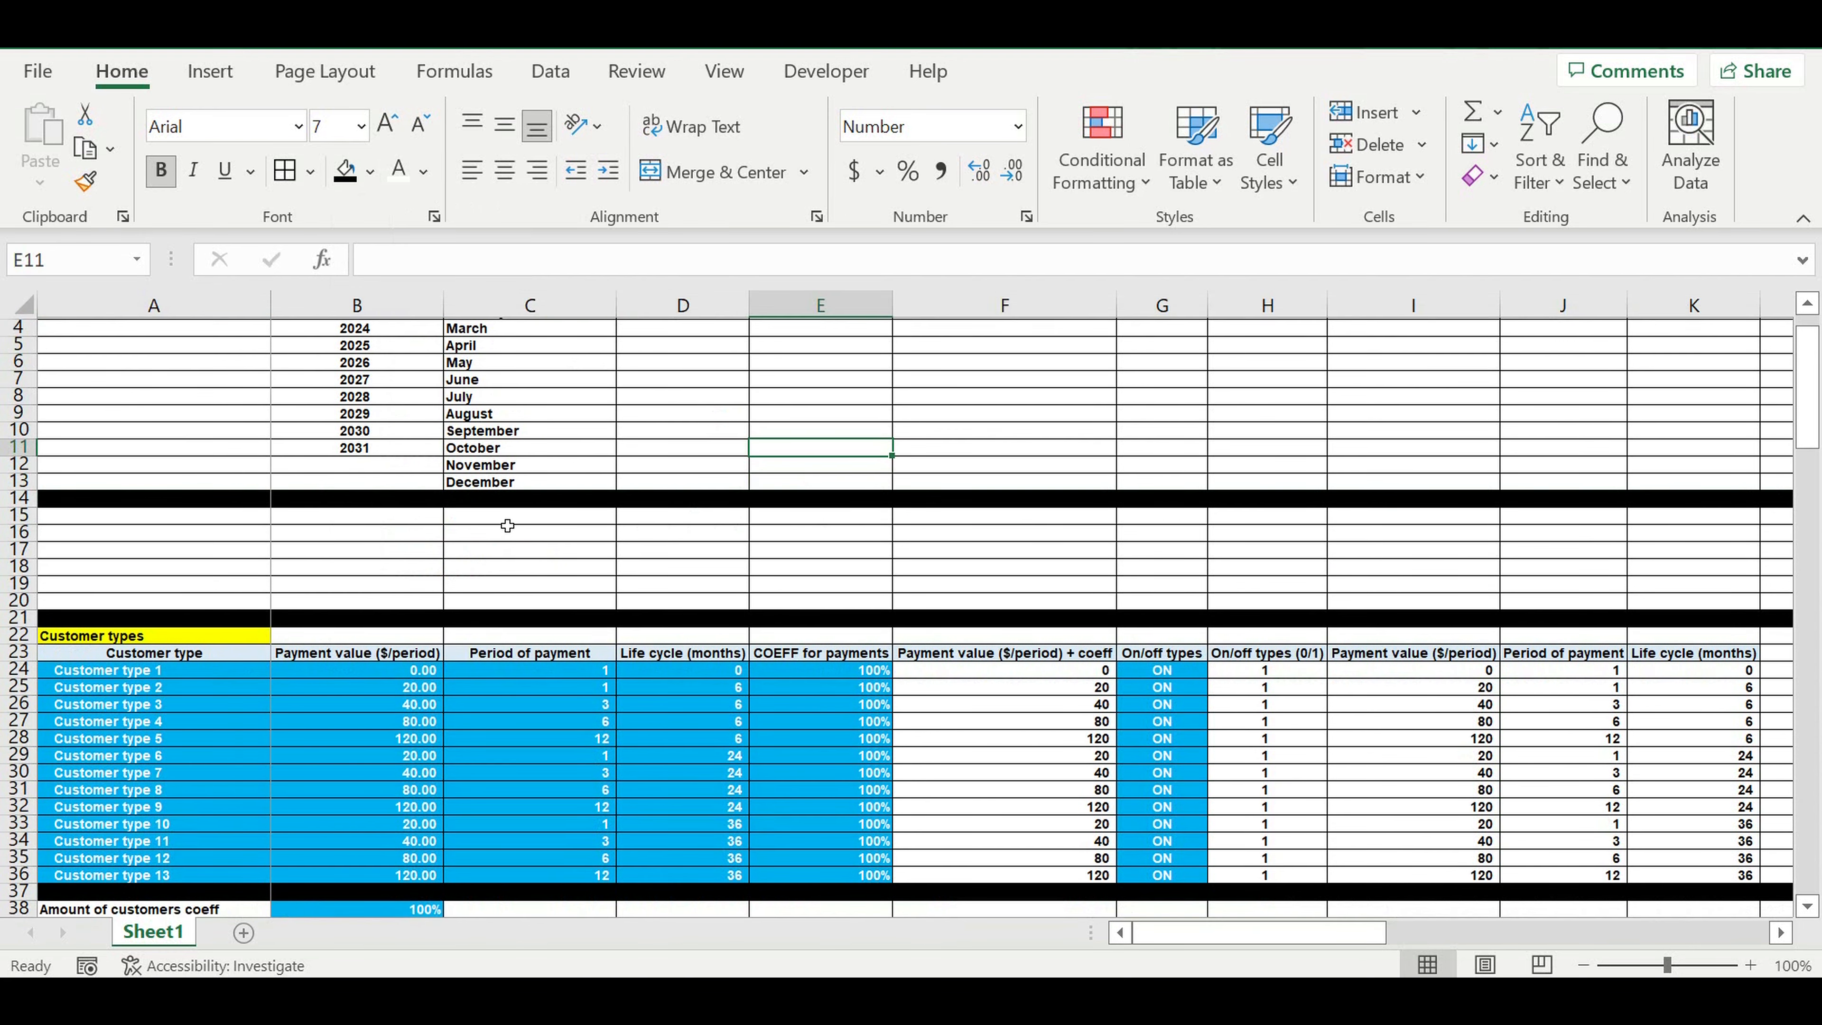
pyautogui.click(242, 522)
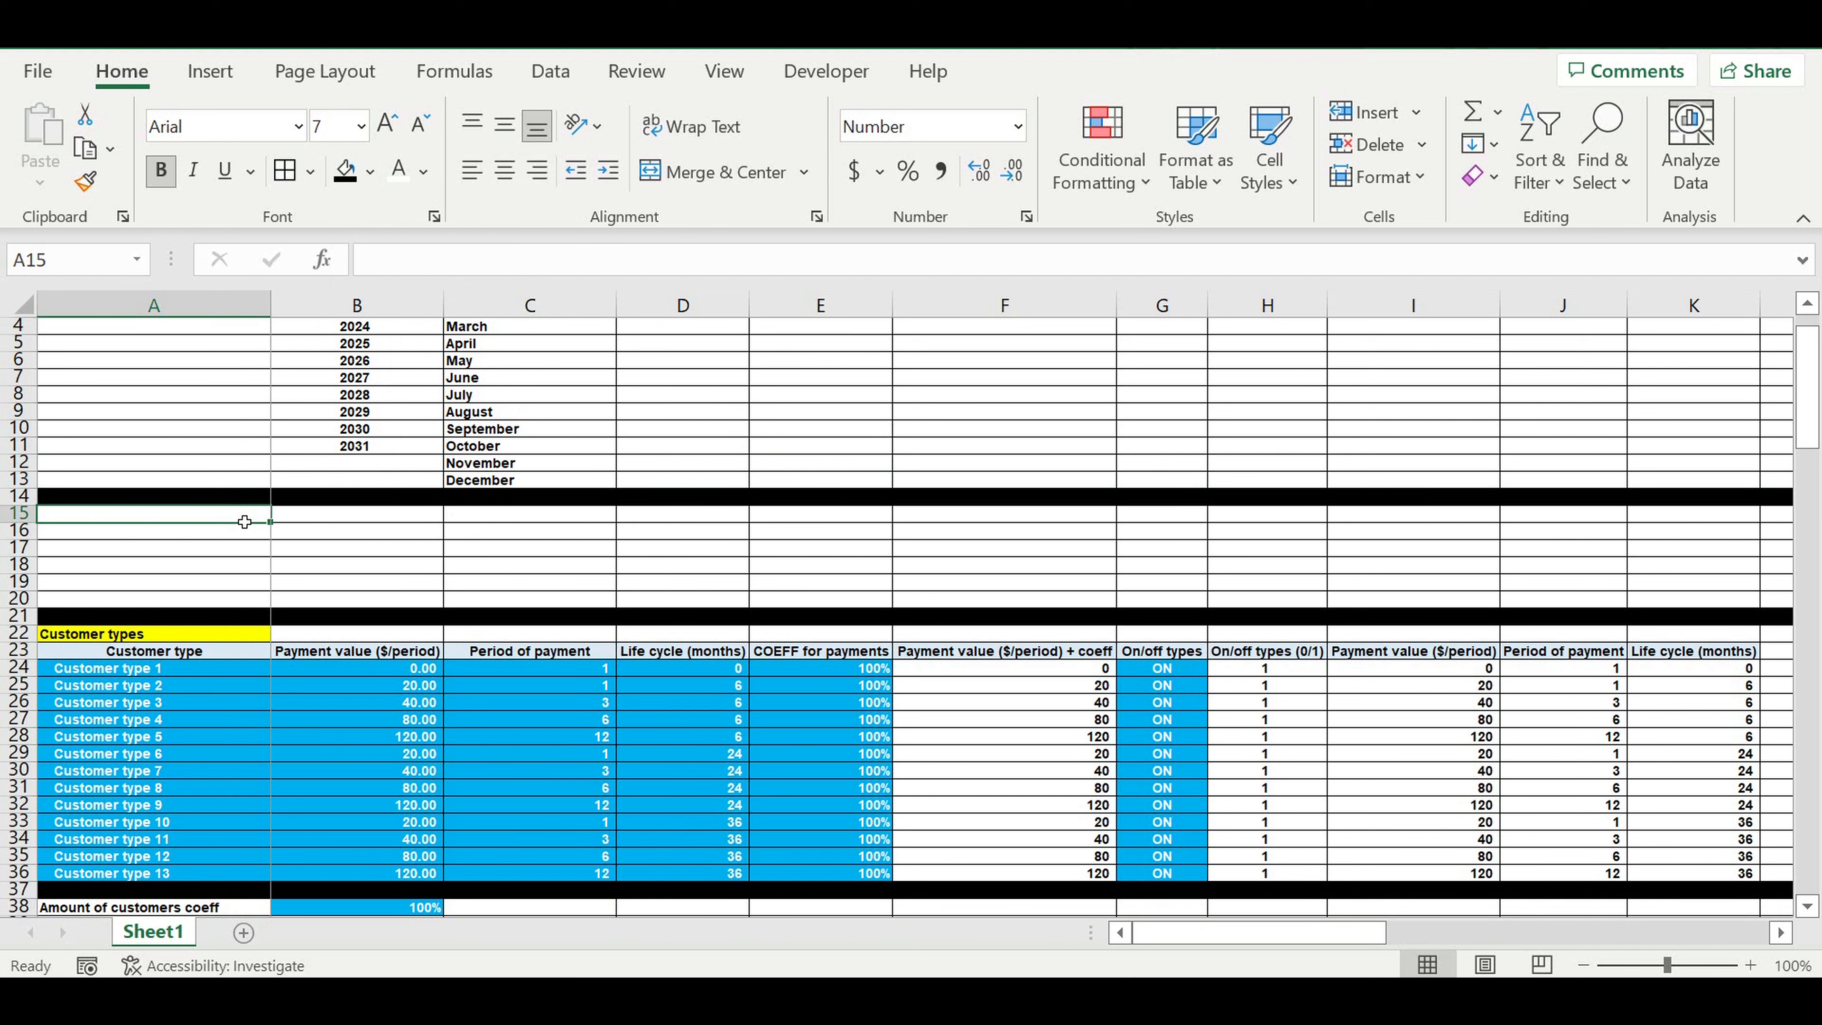
pyautogui.write('Operating activity start')
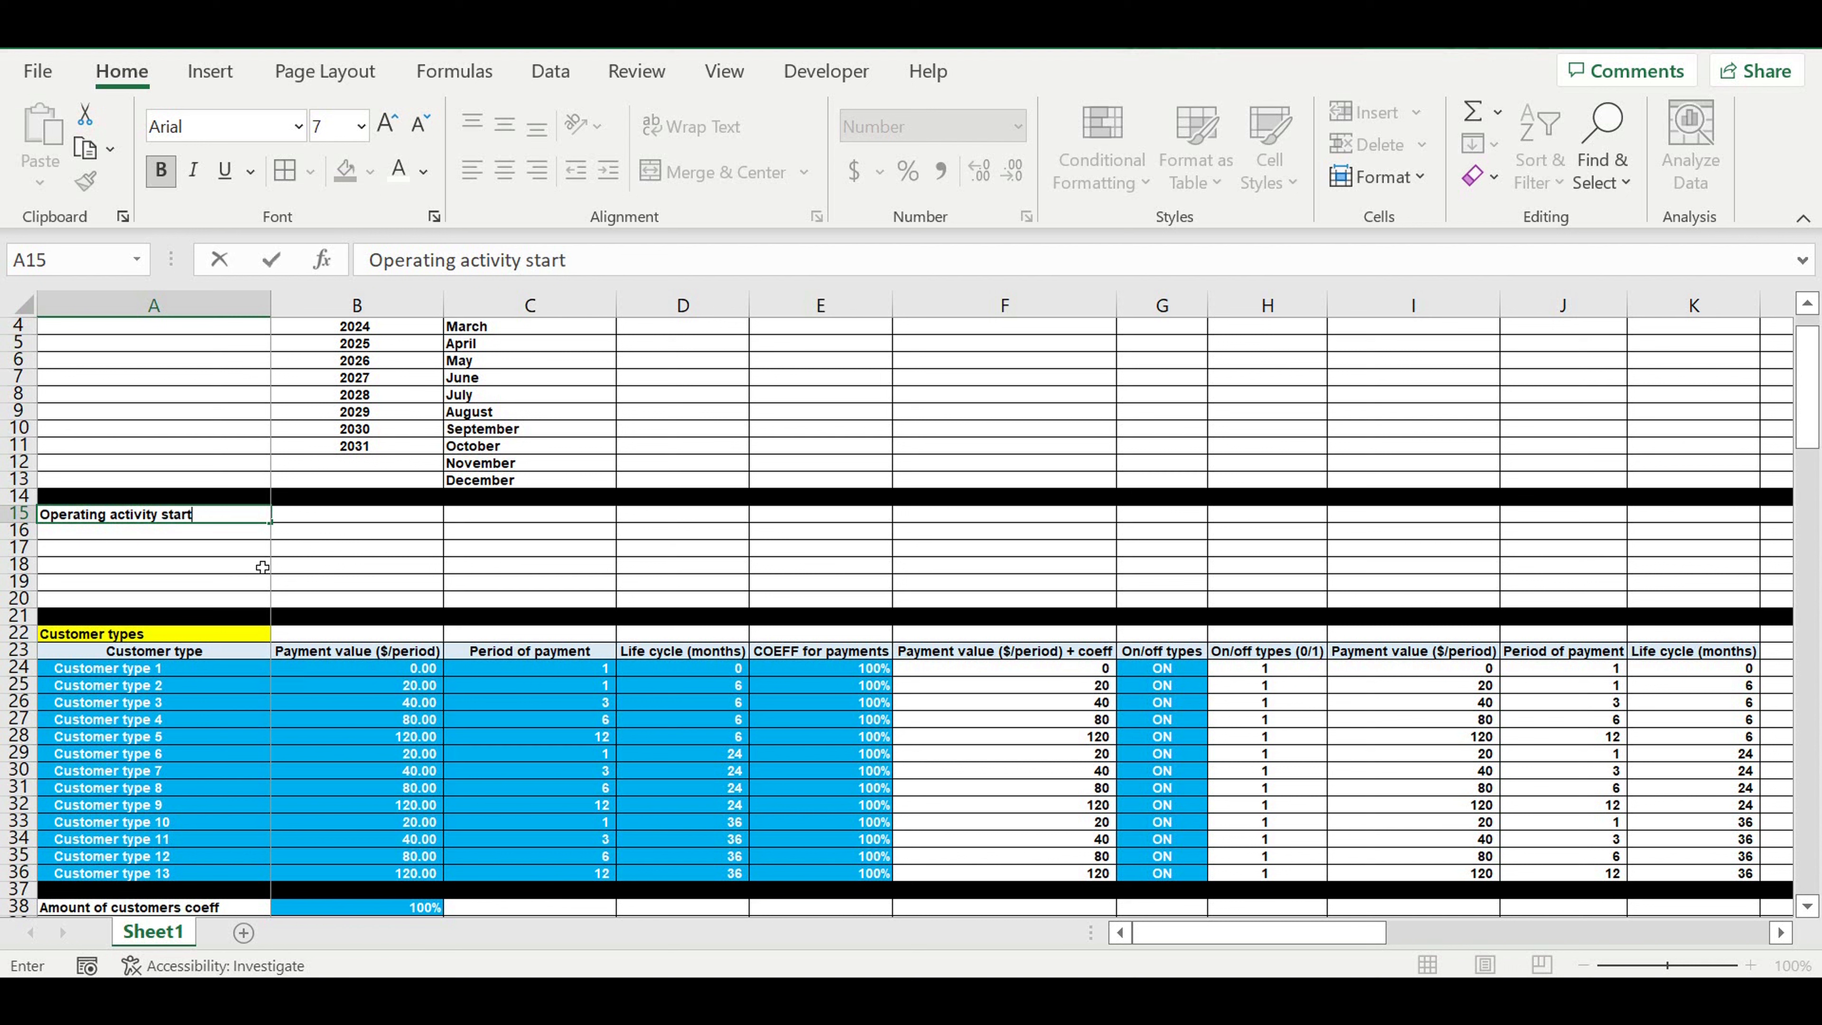
pyautogui.click(248, 547)
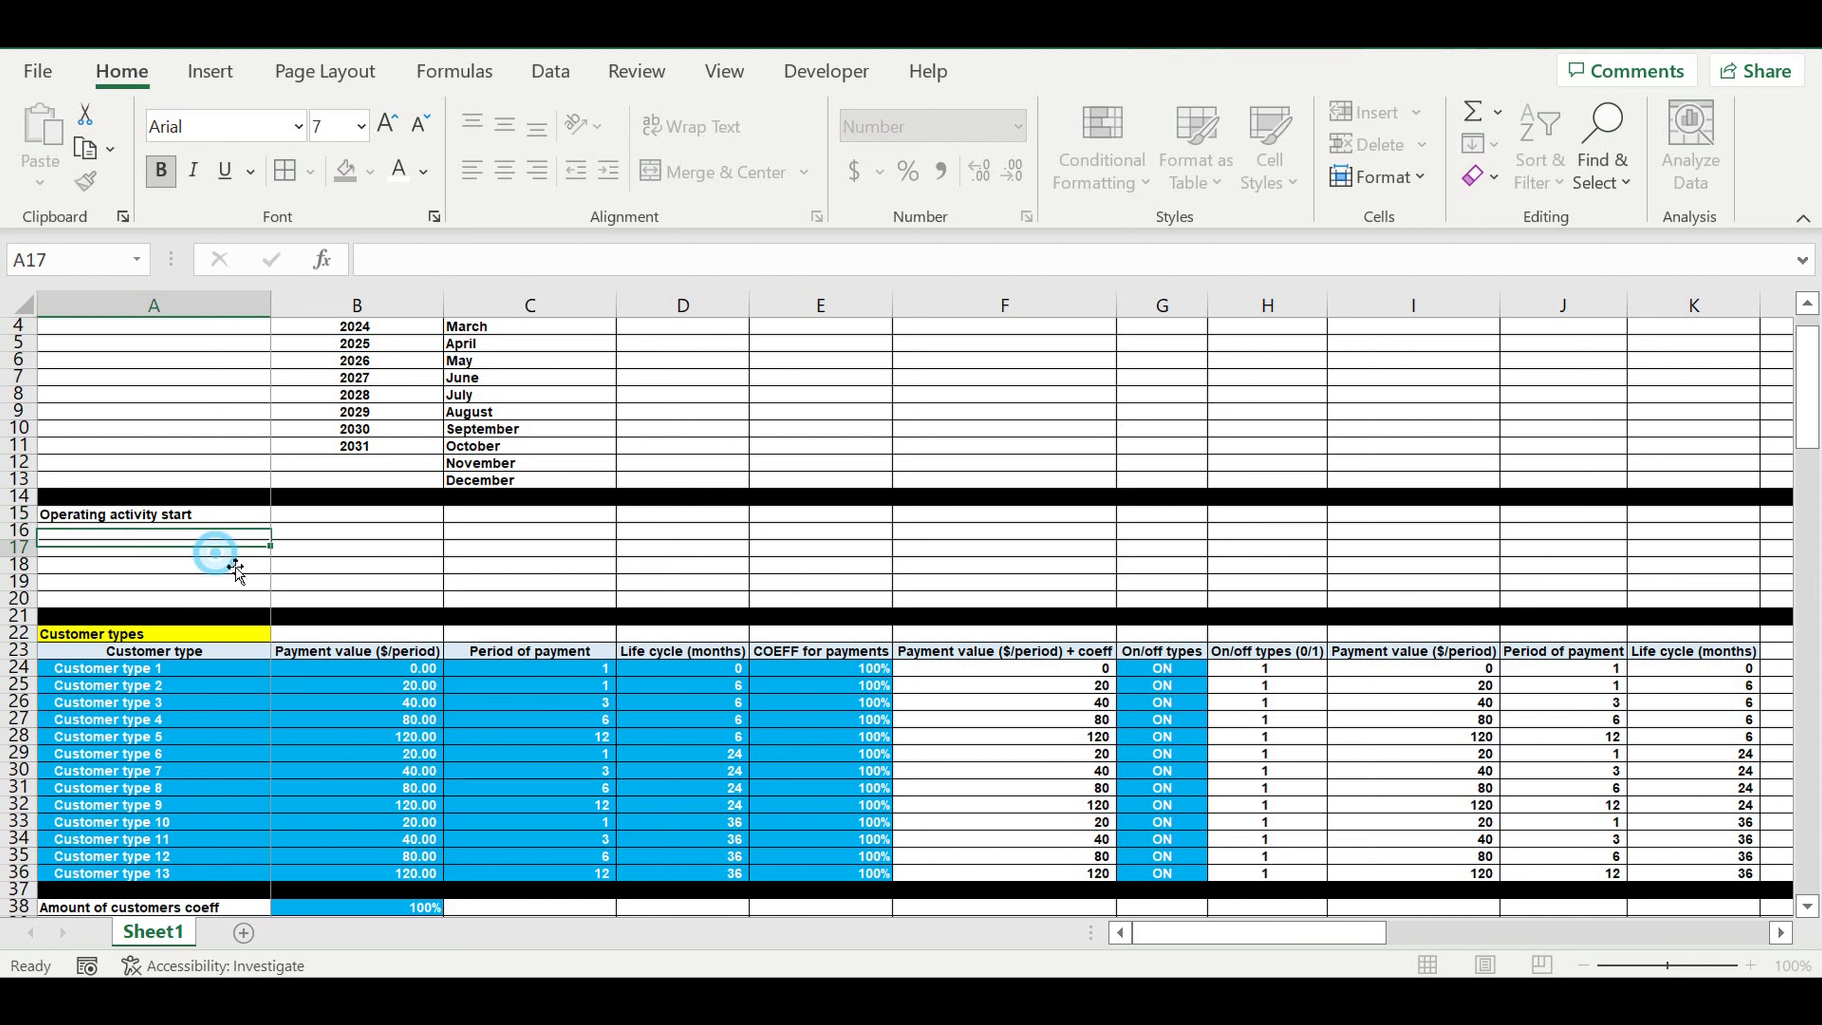
pyautogui.click(215, 495)
# Step: Enter the labels Month in A16 and Year in A17 and indent both
pyautogui.click(208, 537)
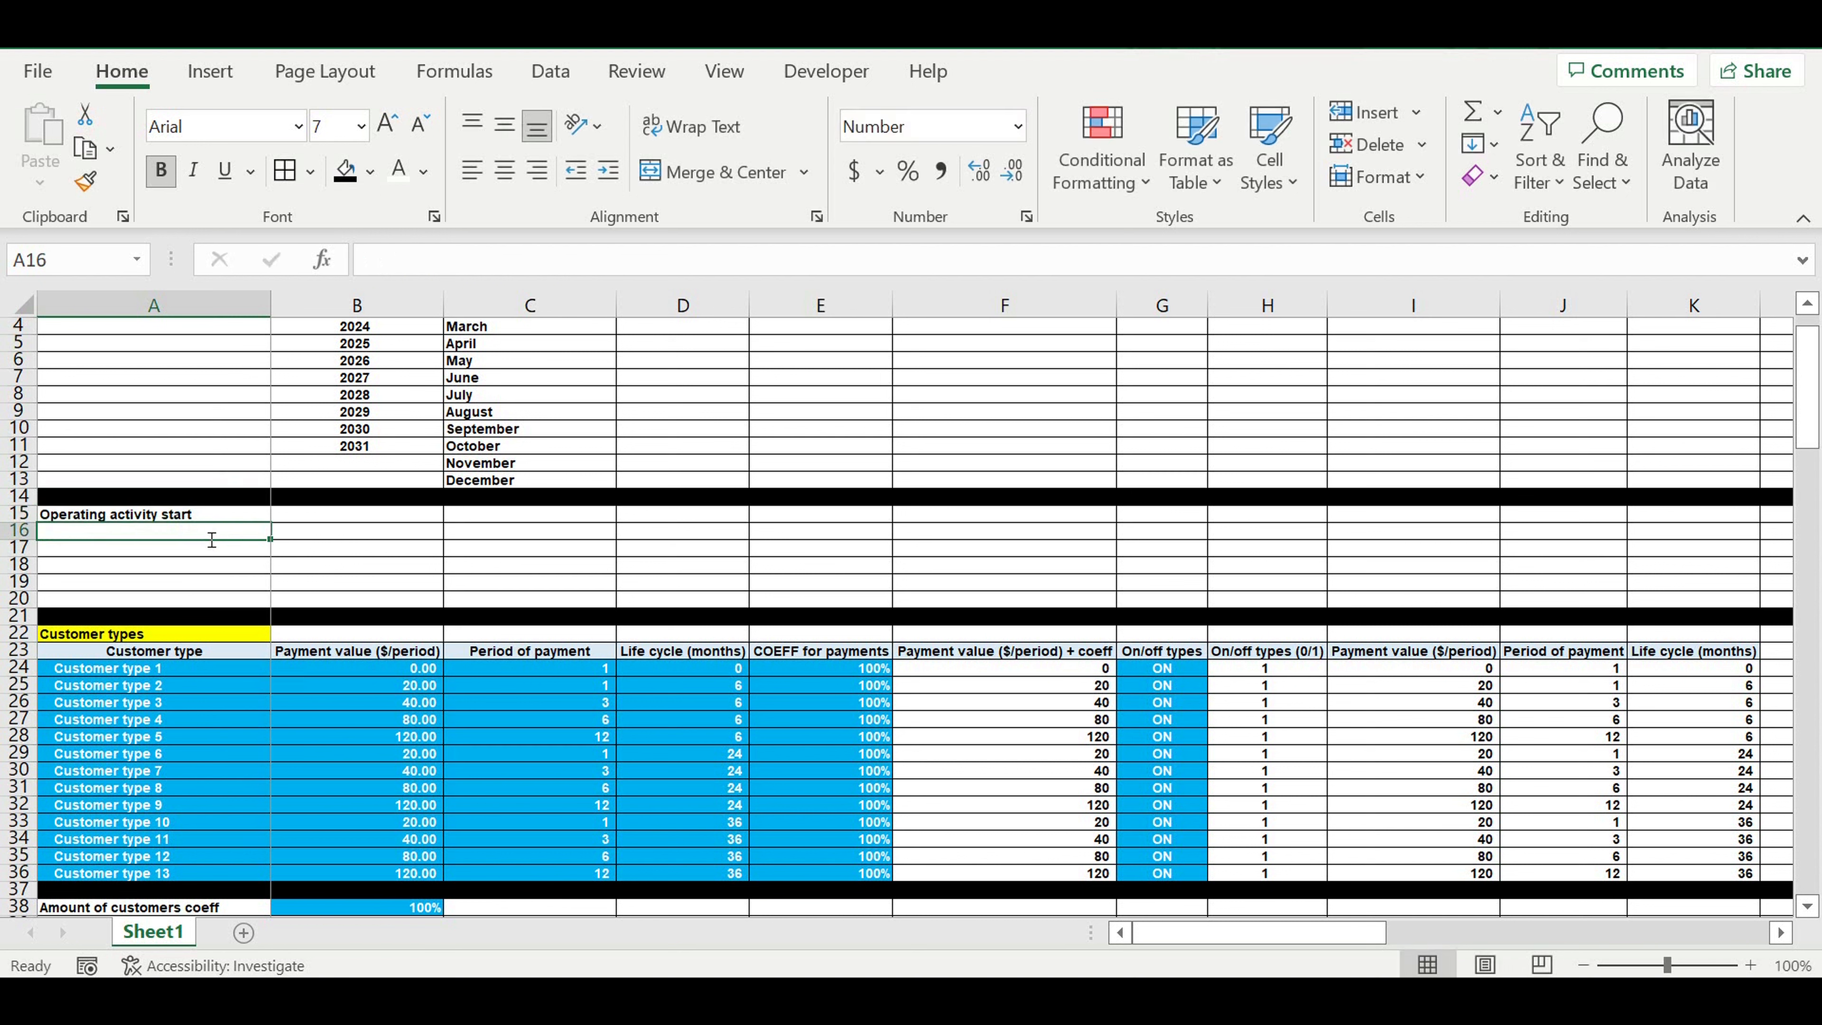
pyautogui.write('mo')
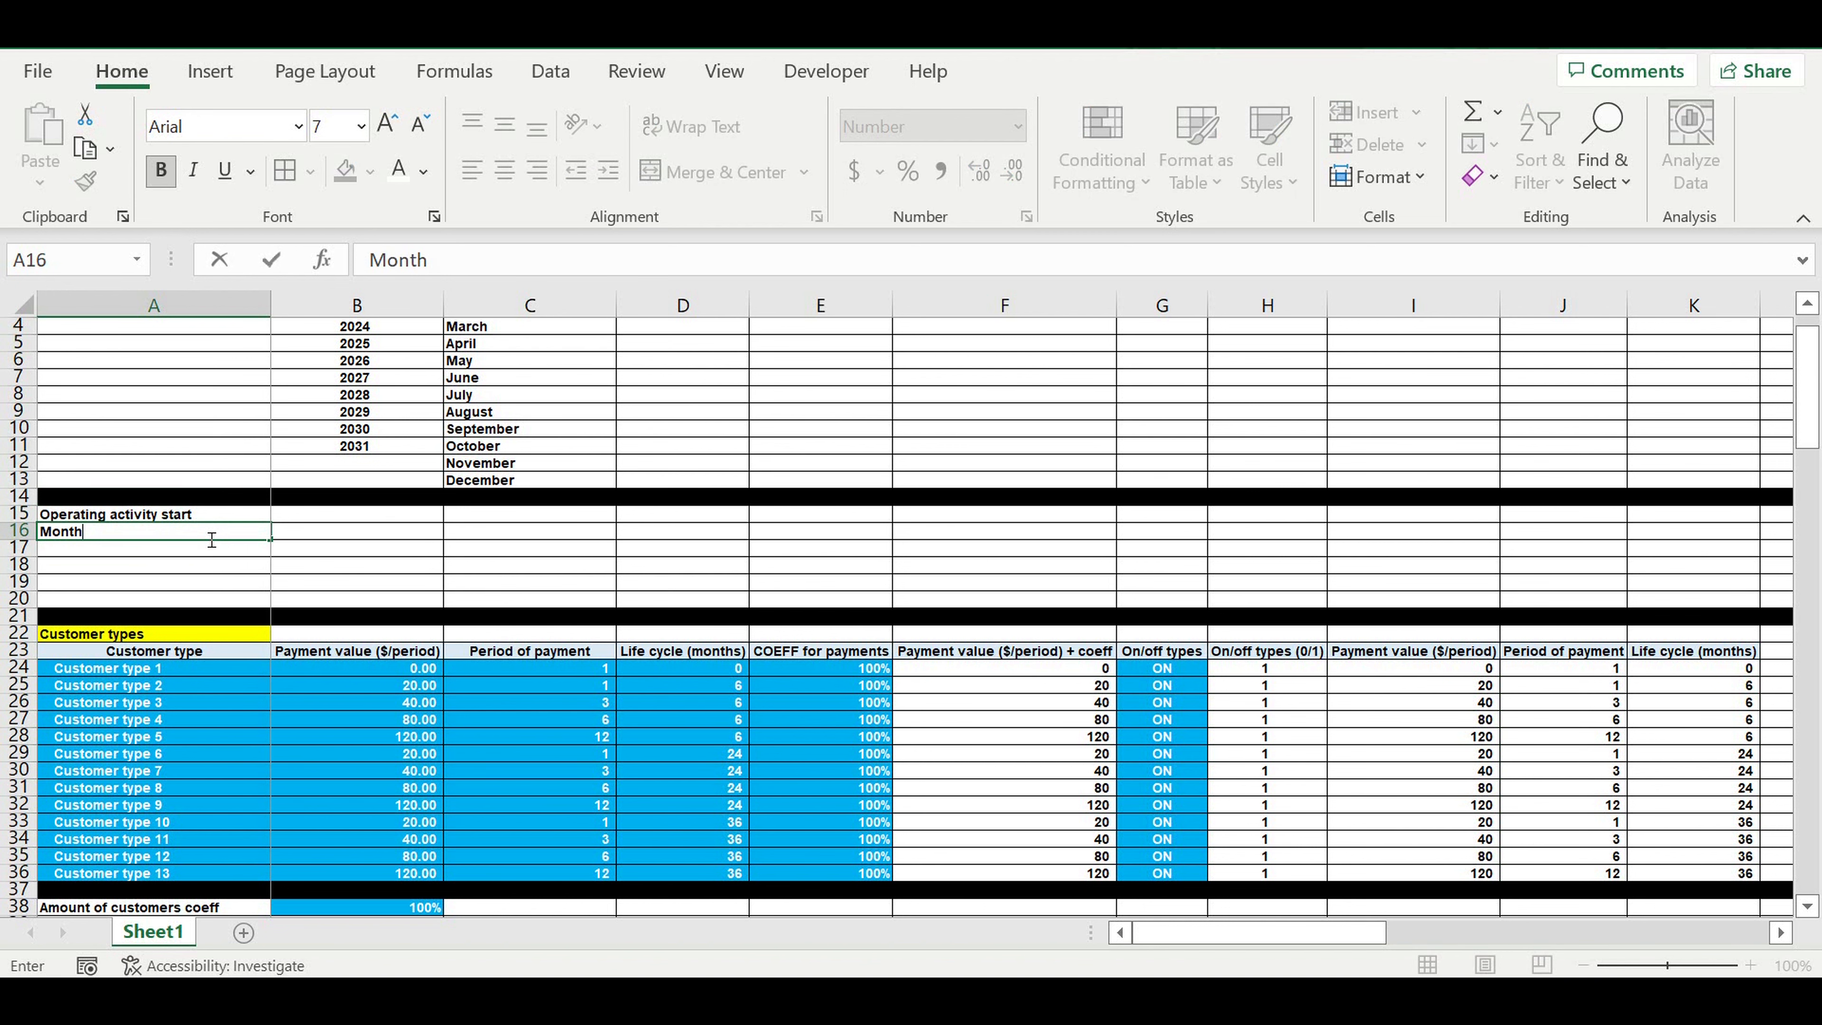
pyautogui.press('Return')
pyautogui.write('Ye')
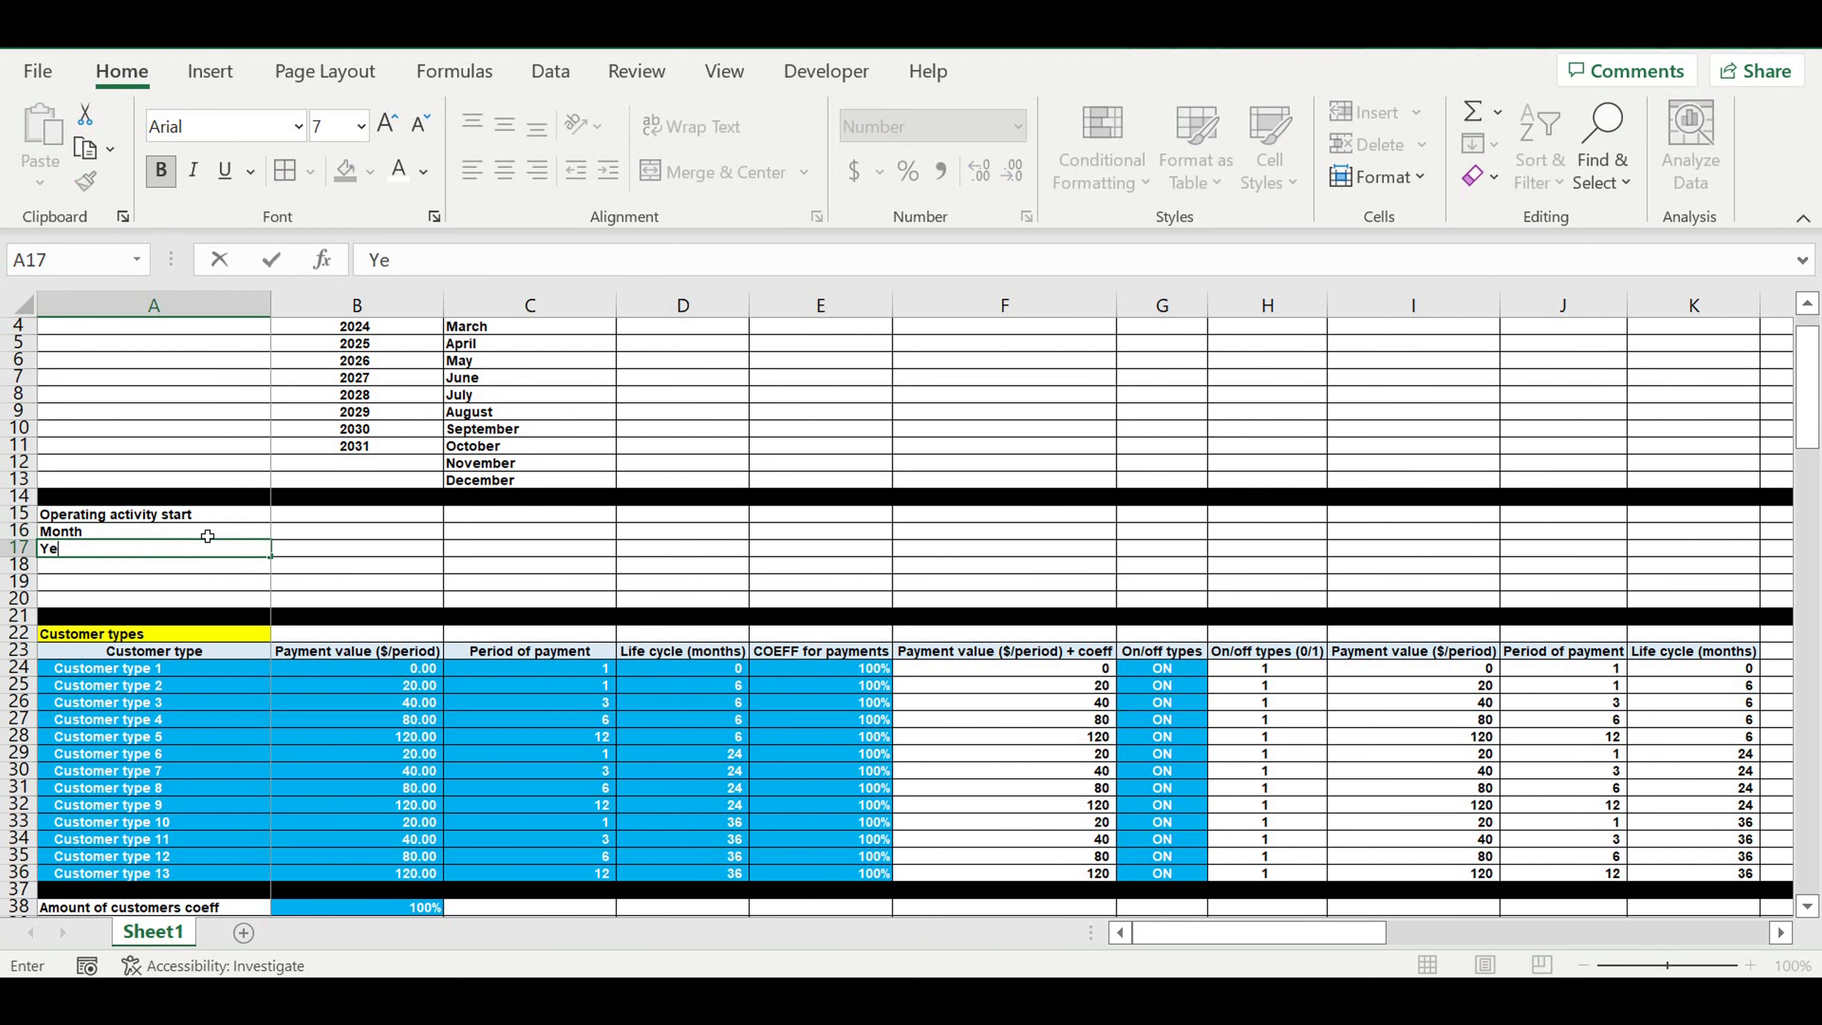
pyautogui.press('Return')
pyautogui.moveTo(207, 535); pyautogui.dragTo(214, 552)
pyautogui.click(608, 171)
# Step: Fill the "Operating activity start" heading in A15 with purple
pyautogui.press('Up')
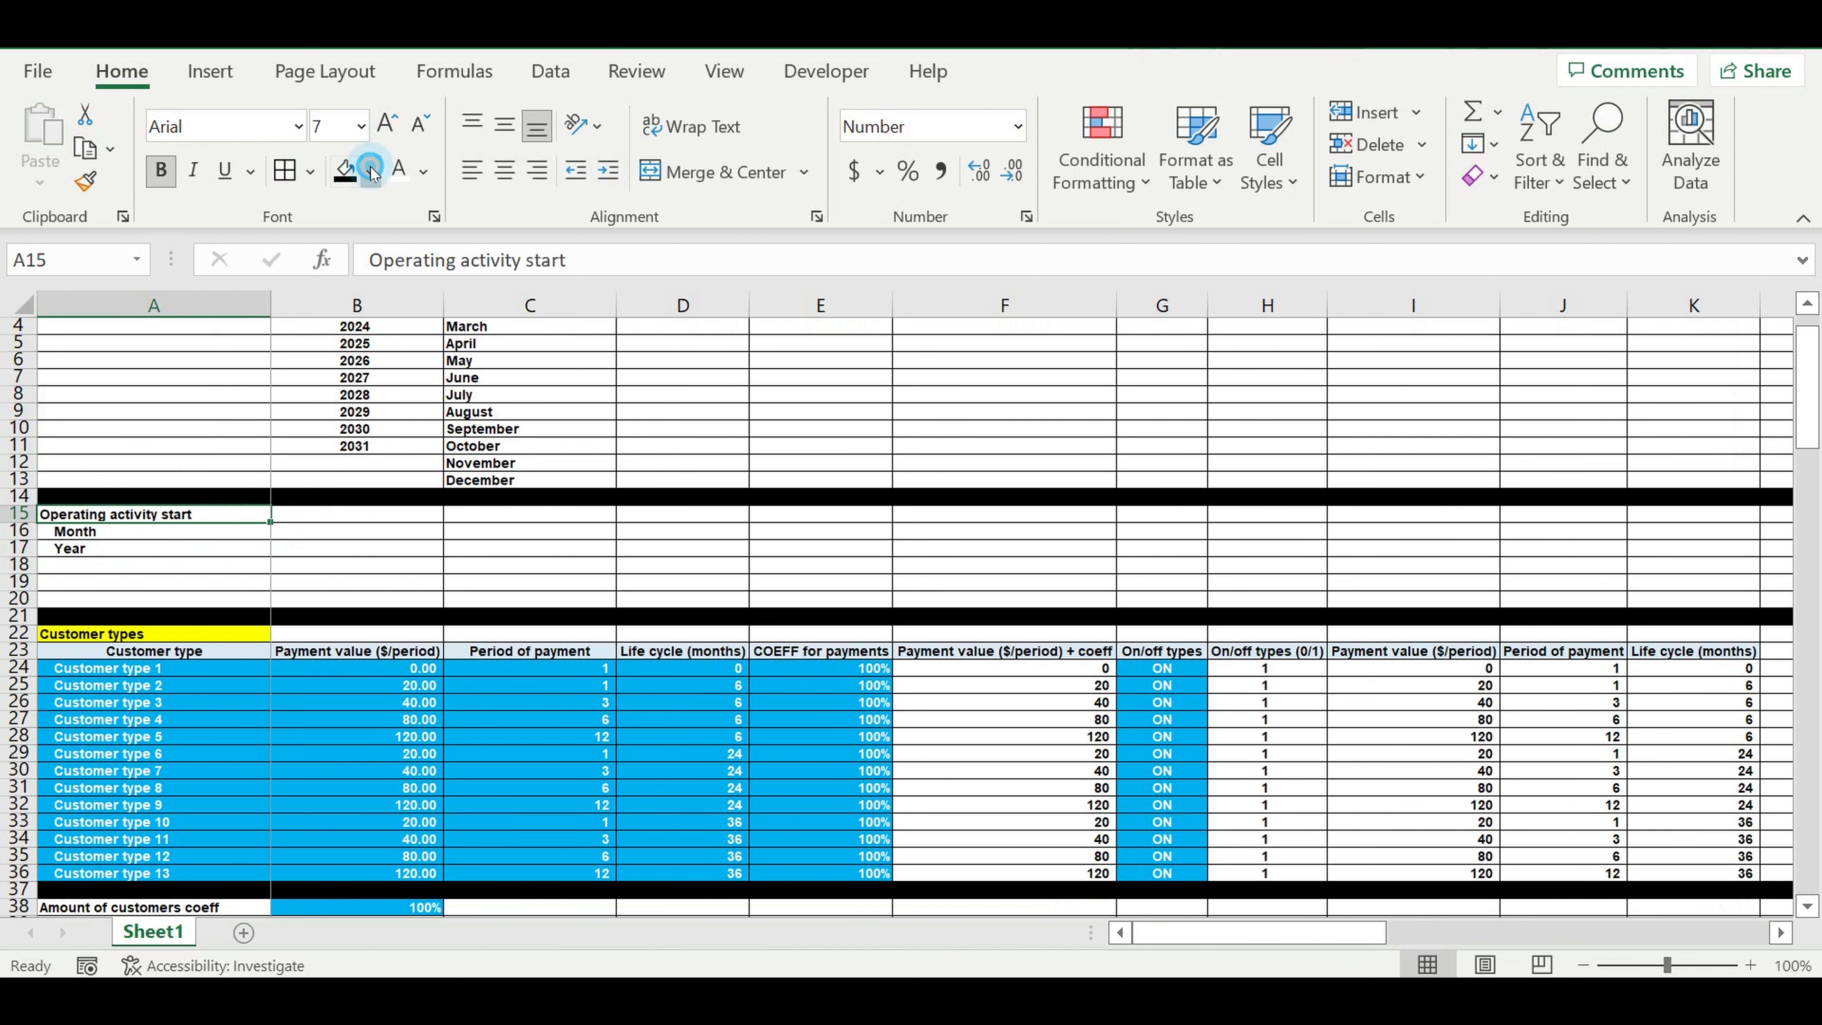
pyautogui.click(370, 171)
pyautogui.click(566, 438)
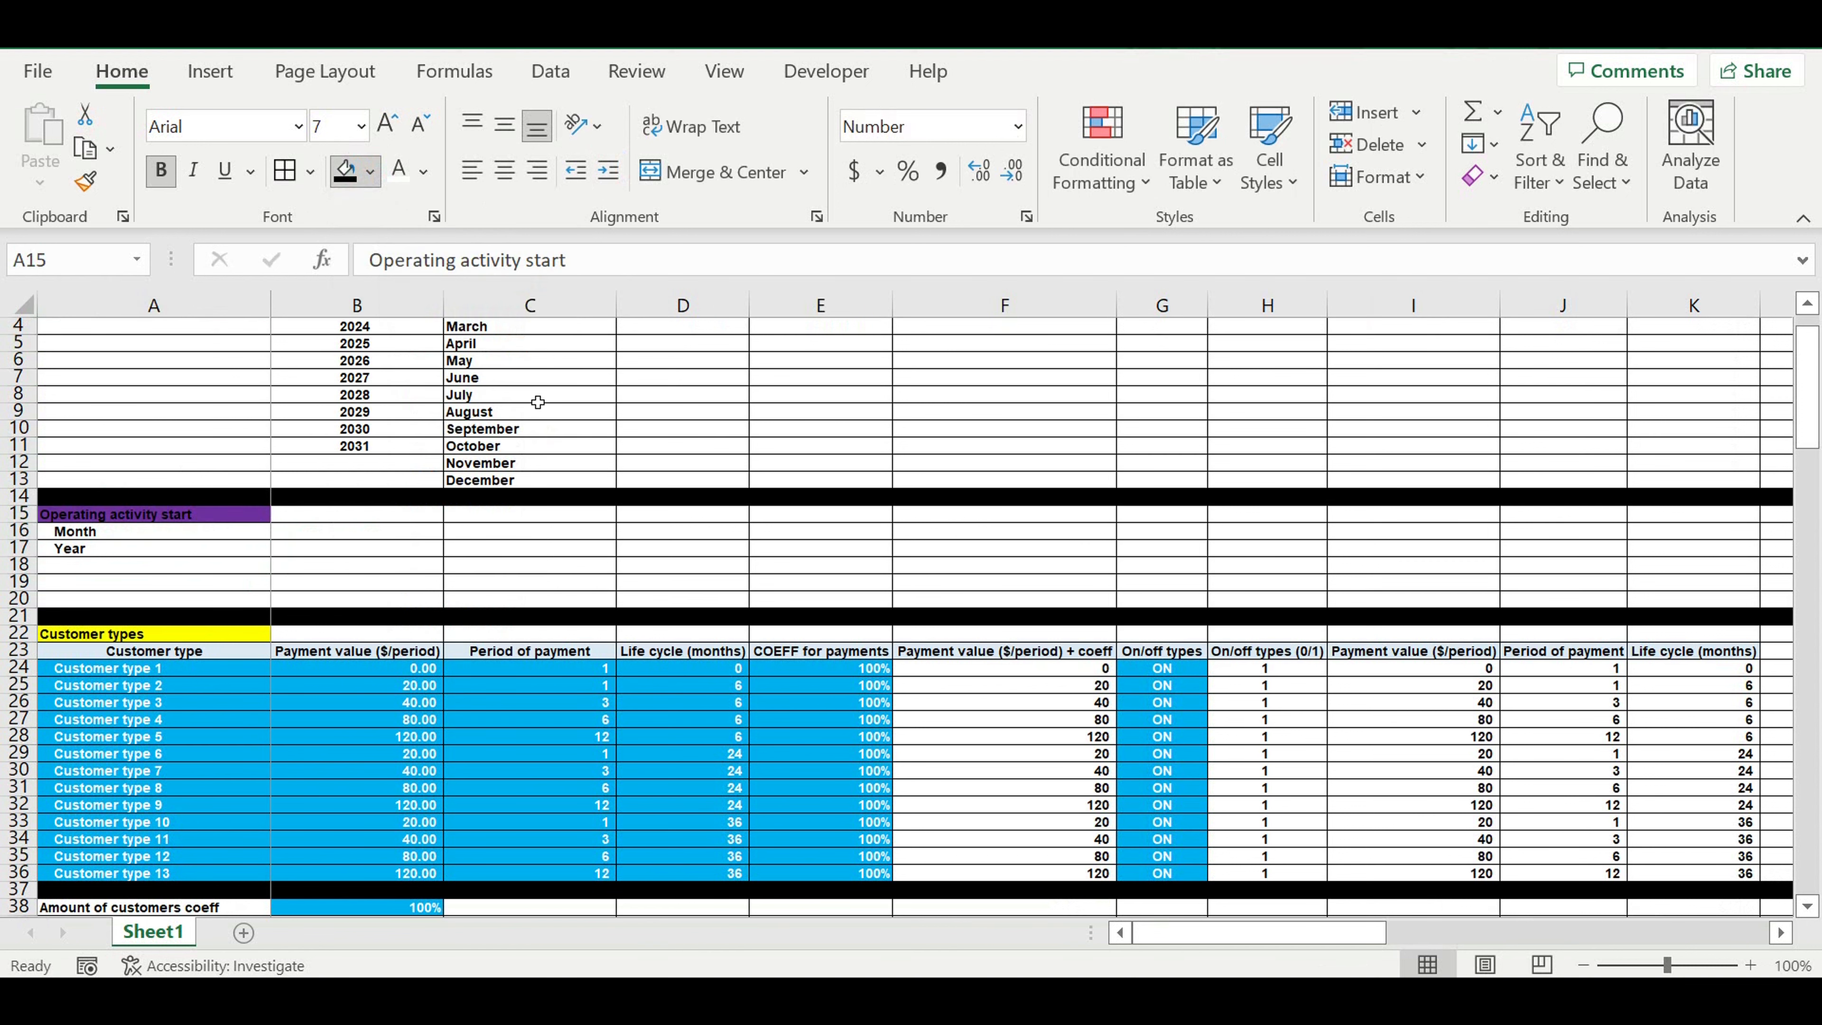
# Step: Set the font colour of the "Operating activity start" heading in A15 to white
pyautogui.click(399, 169)
# Step: Add list data validation to the Month cell B16 with the months in C2:C13 as source
pyautogui.click(393, 532)
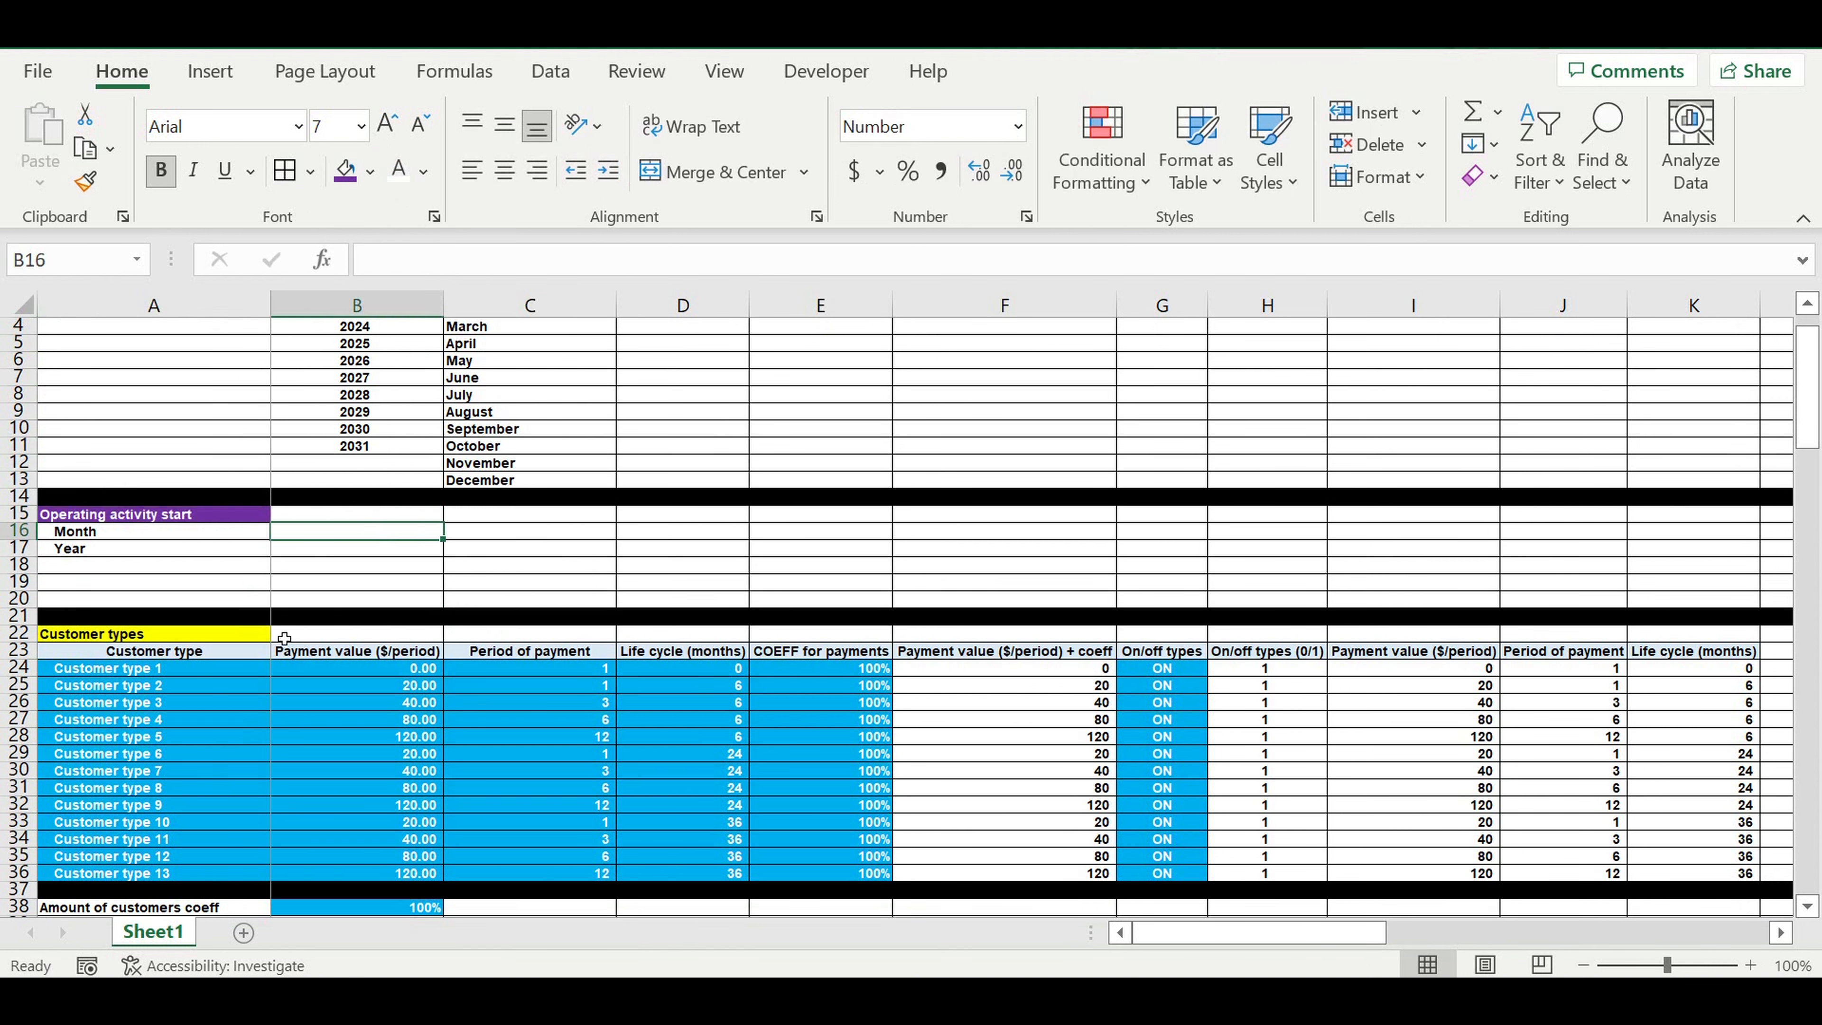
pyautogui.click(550, 74)
pyautogui.click(1441, 178)
pyautogui.click(1456, 221)
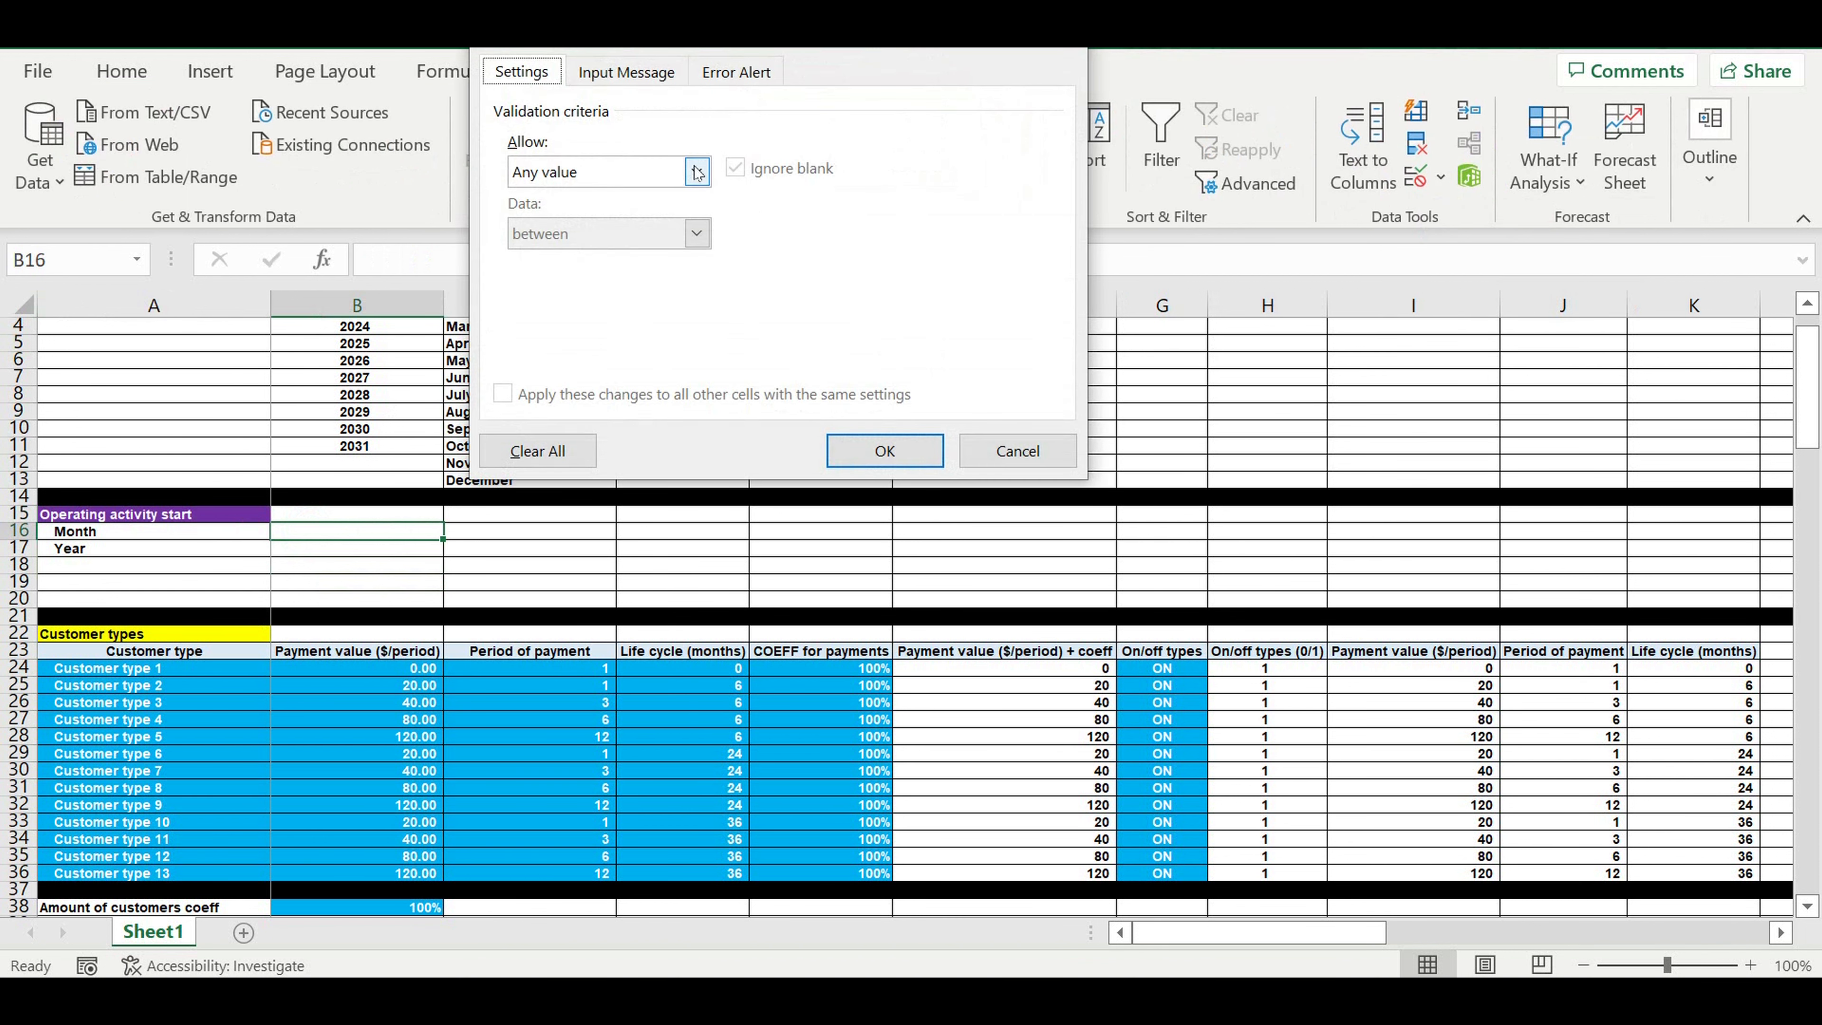
pyautogui.click(697, 173)
pyautogui.click(590, 254)
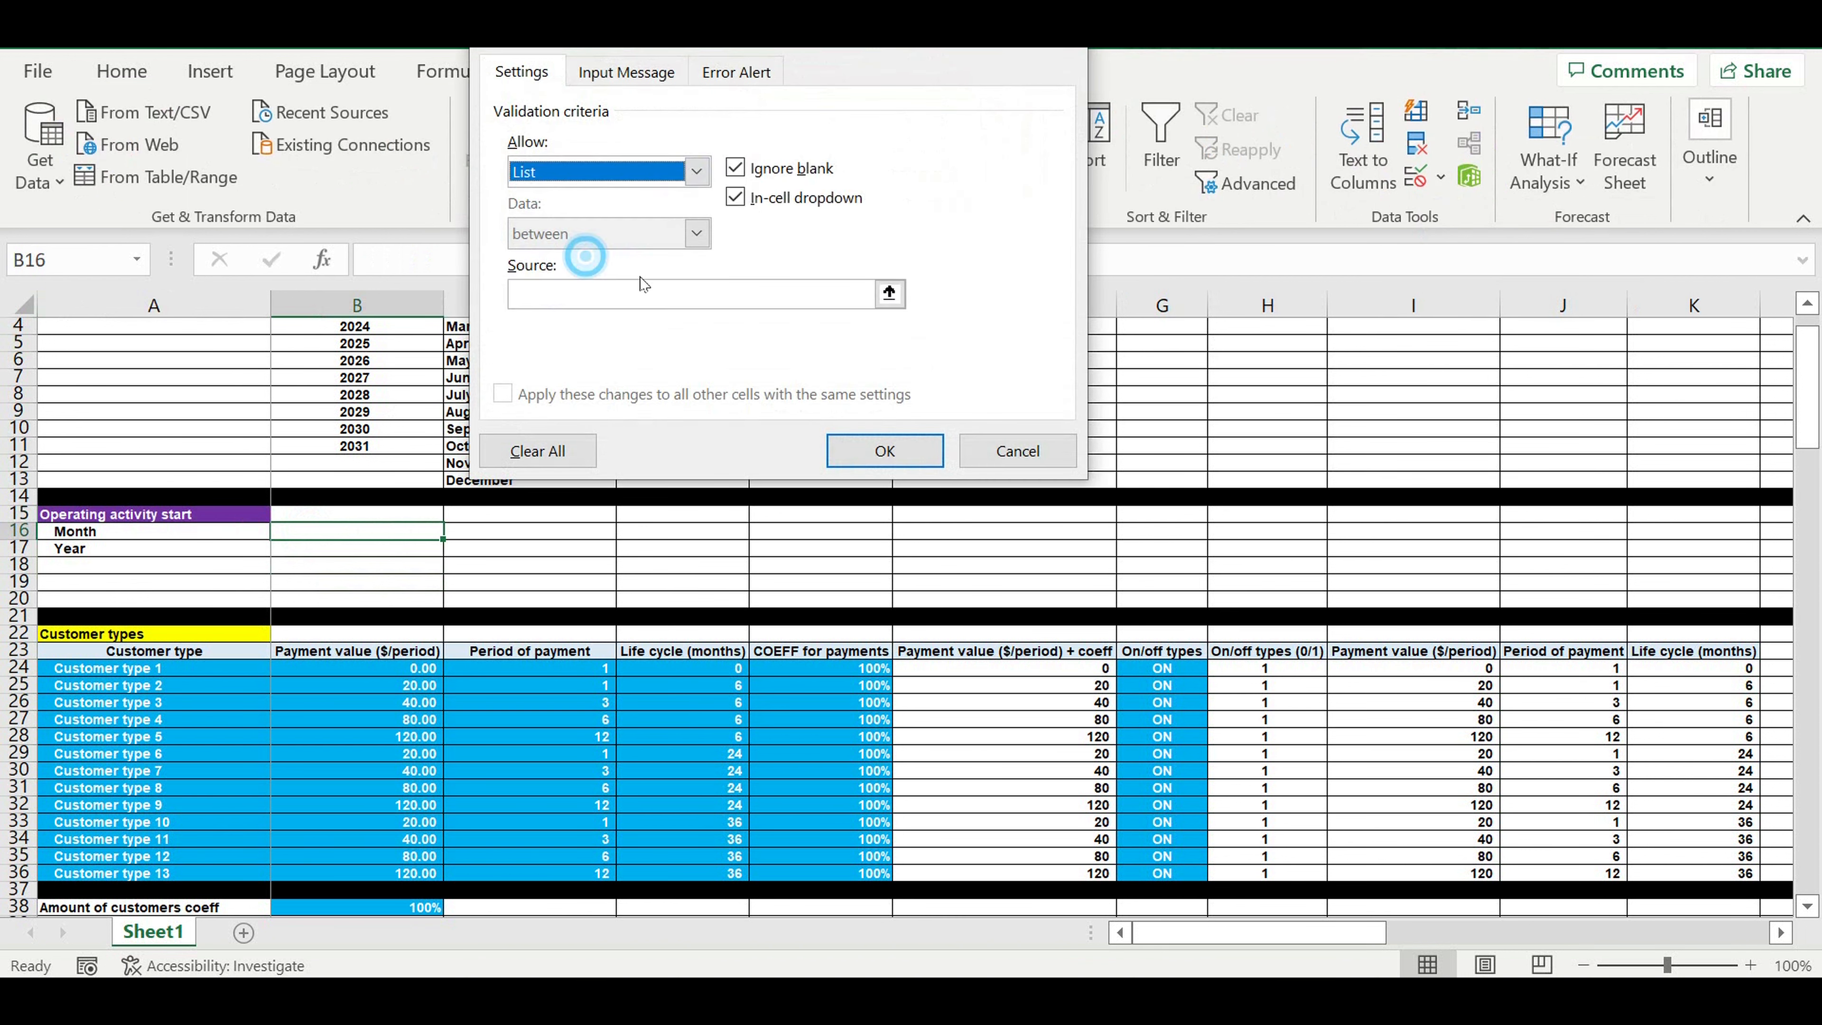
pyautogui.click(889, 295)
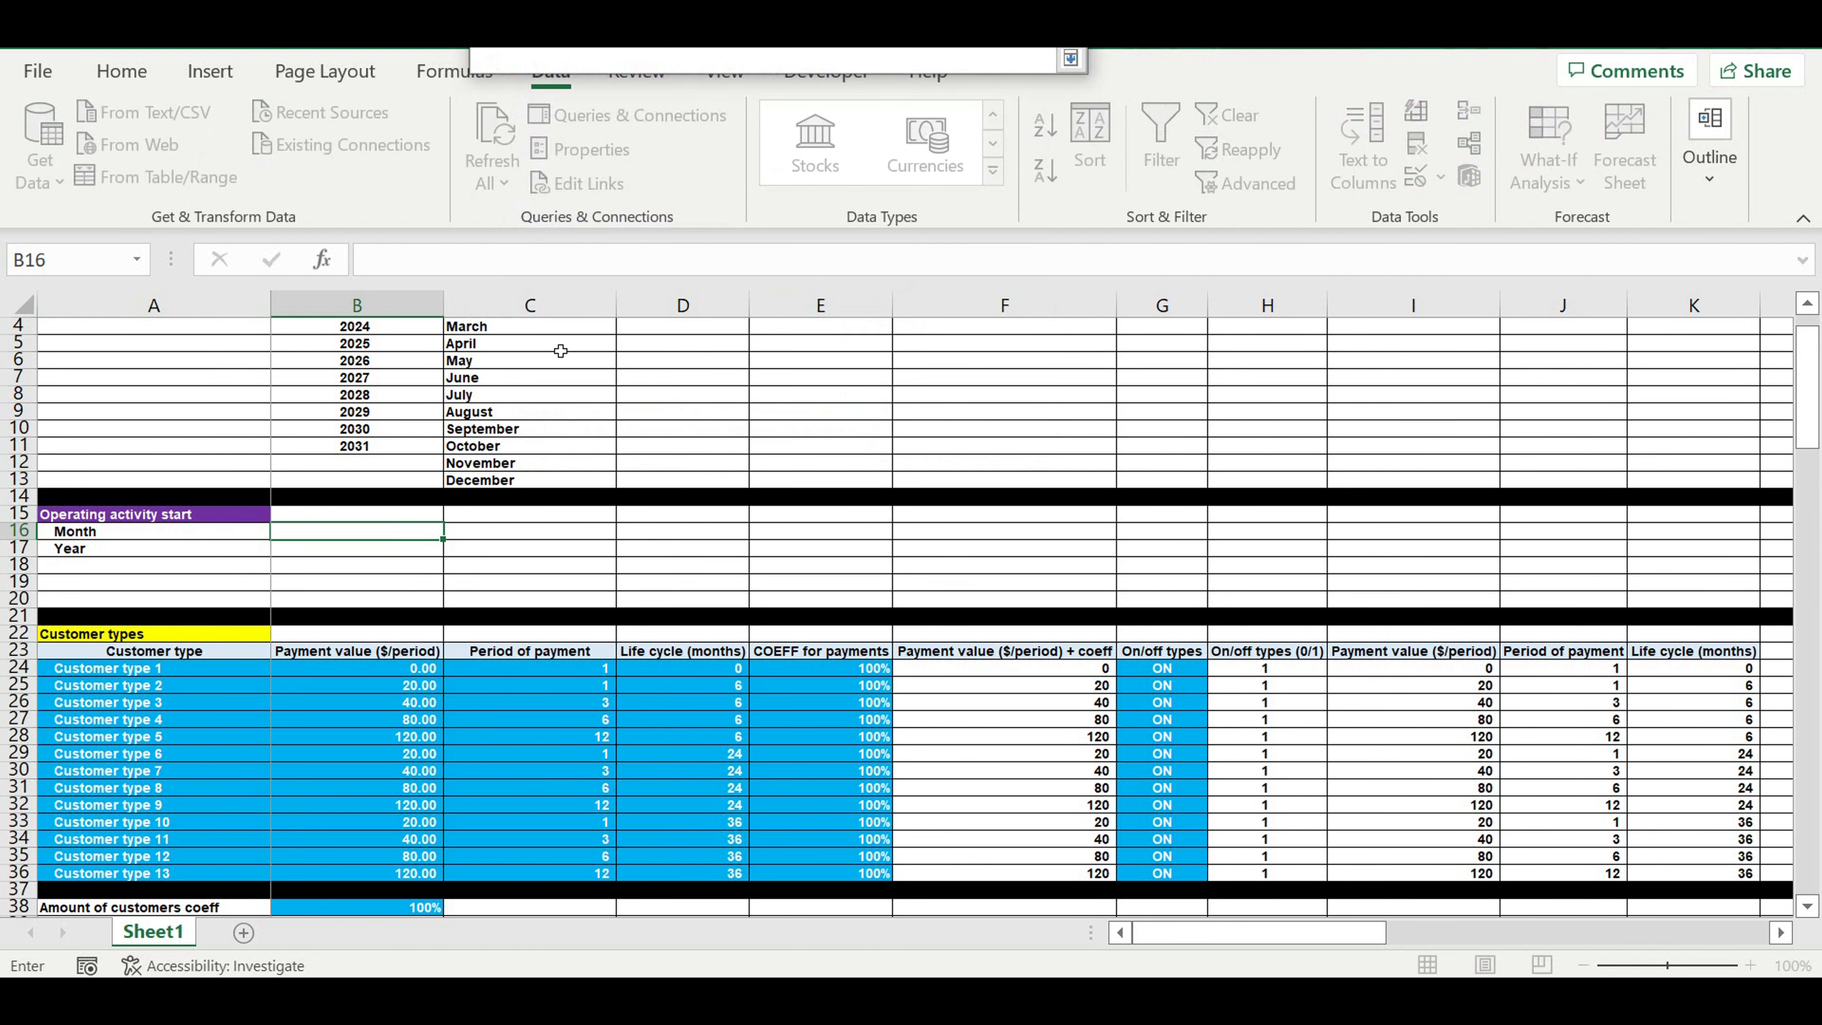
pyautogui.scroll(1, 561, 351)
pyautogui.moveTo(517, 344); pyautogui.dragTo(540, 516)
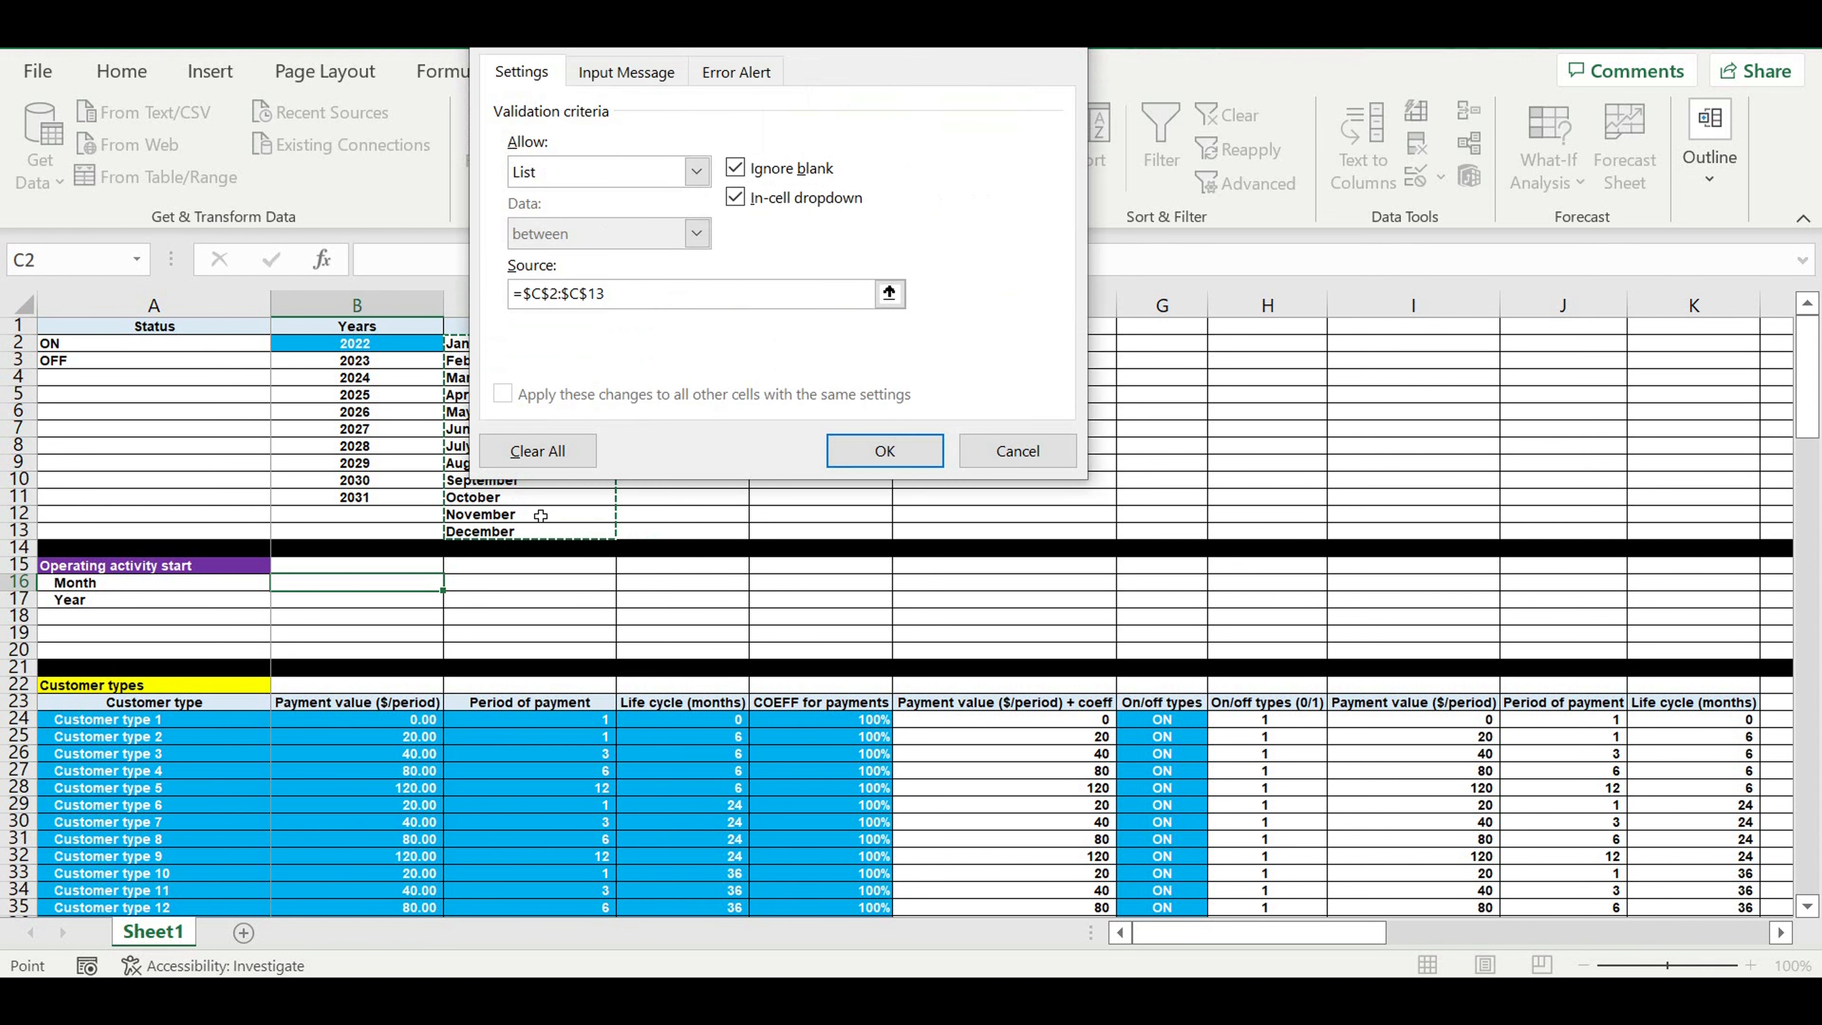
pyautogui.press('Return')
# Step: Add list data validation to the Year cell B17 with the years in B2:B11 as source
pyautogui.click(346, 601)
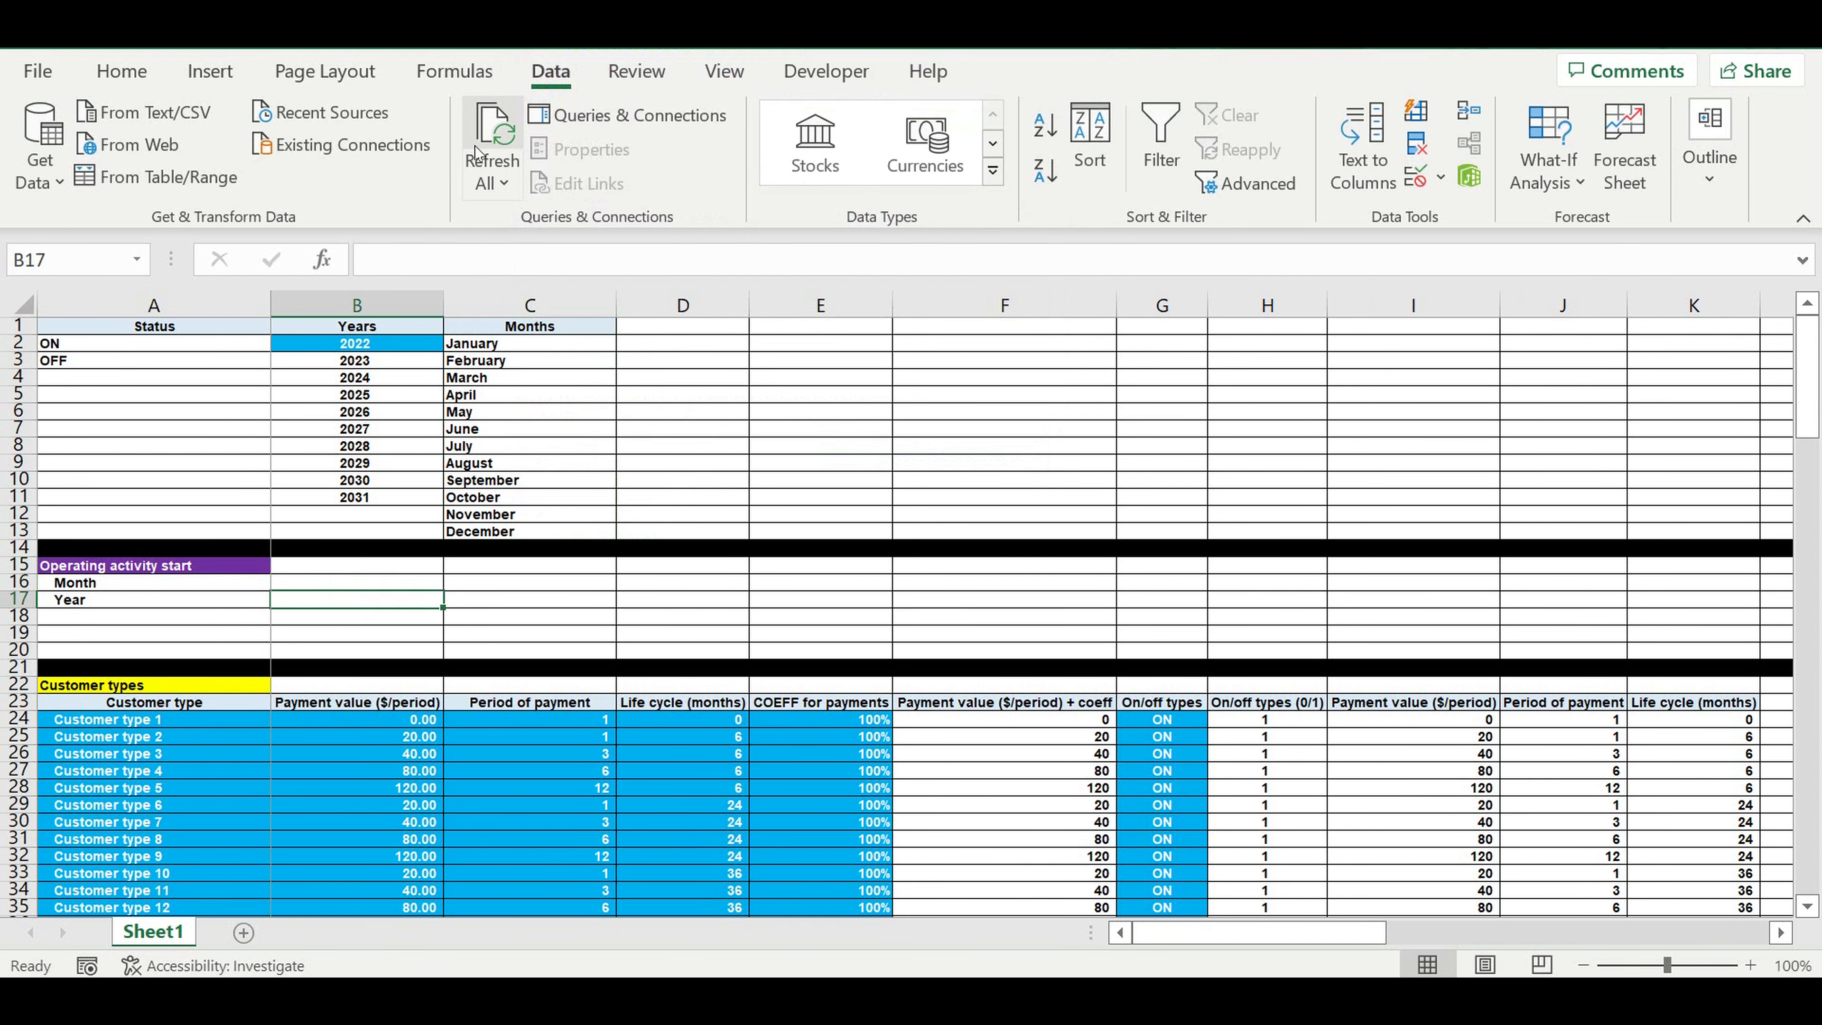
pyautogui.click(1440, 177)
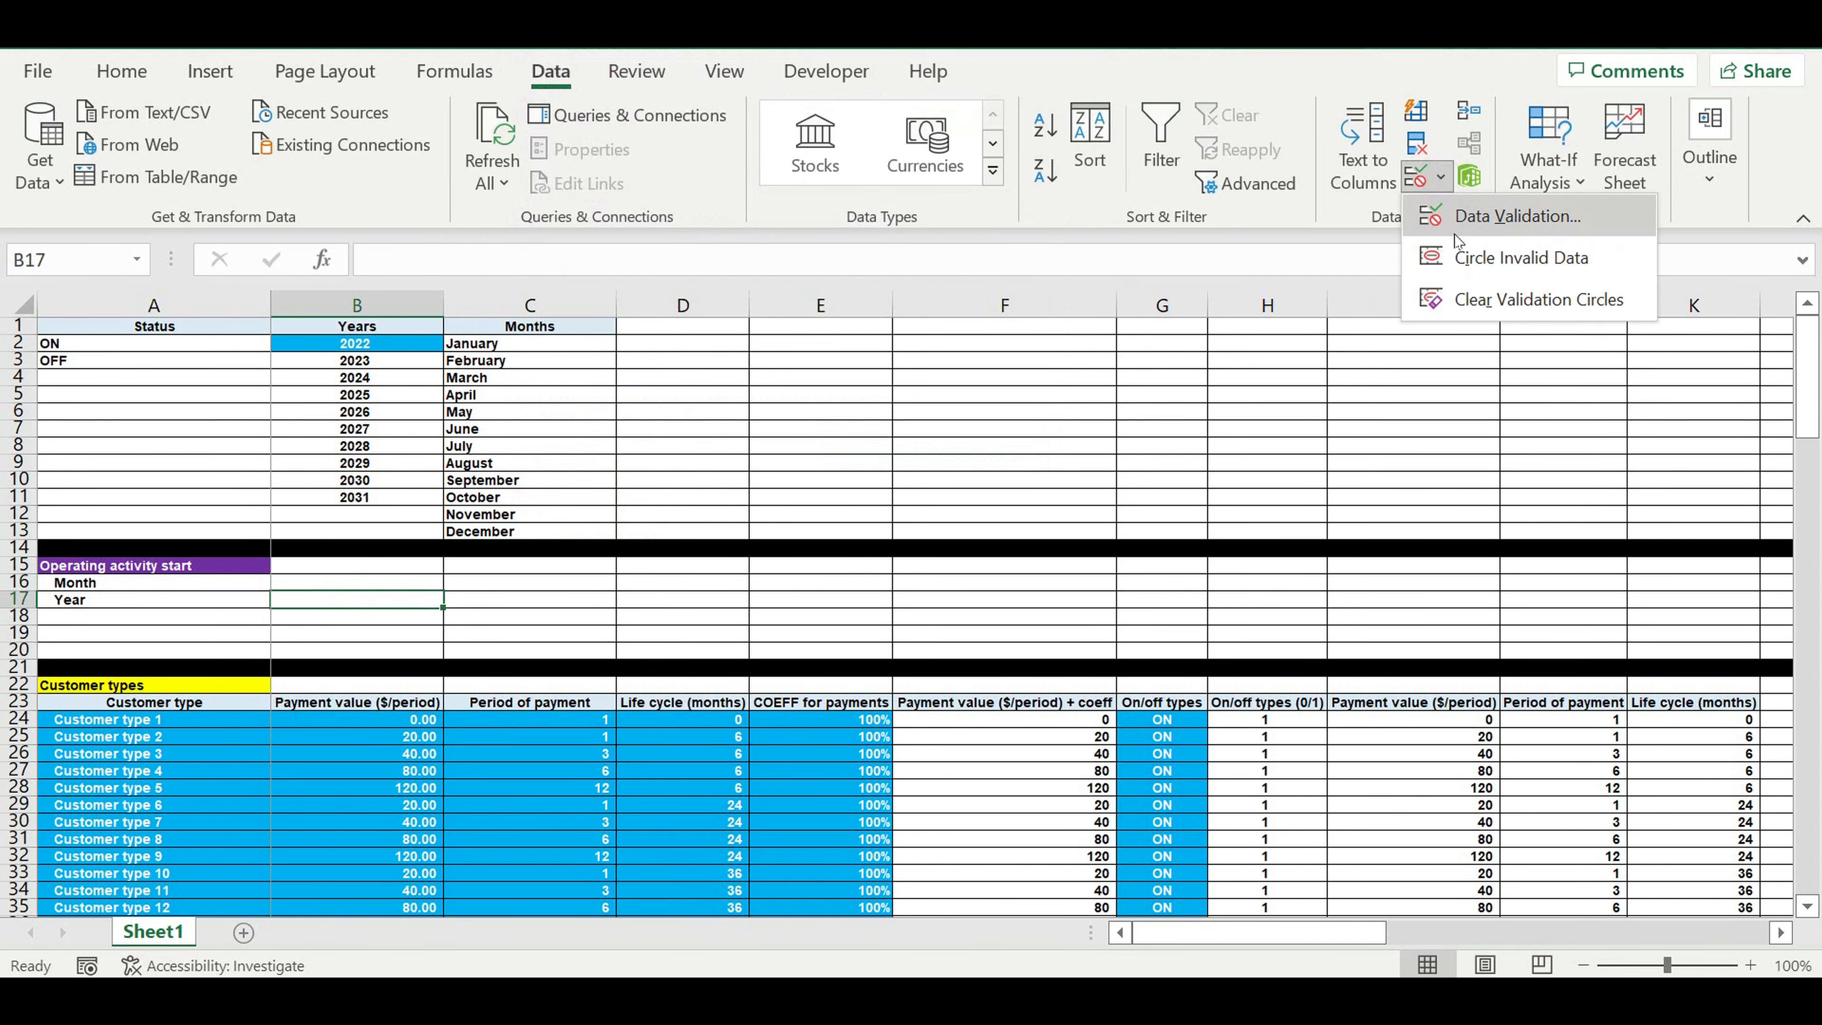
pyautogui.click(1468, 226)
pyautogui.click(695, 172)
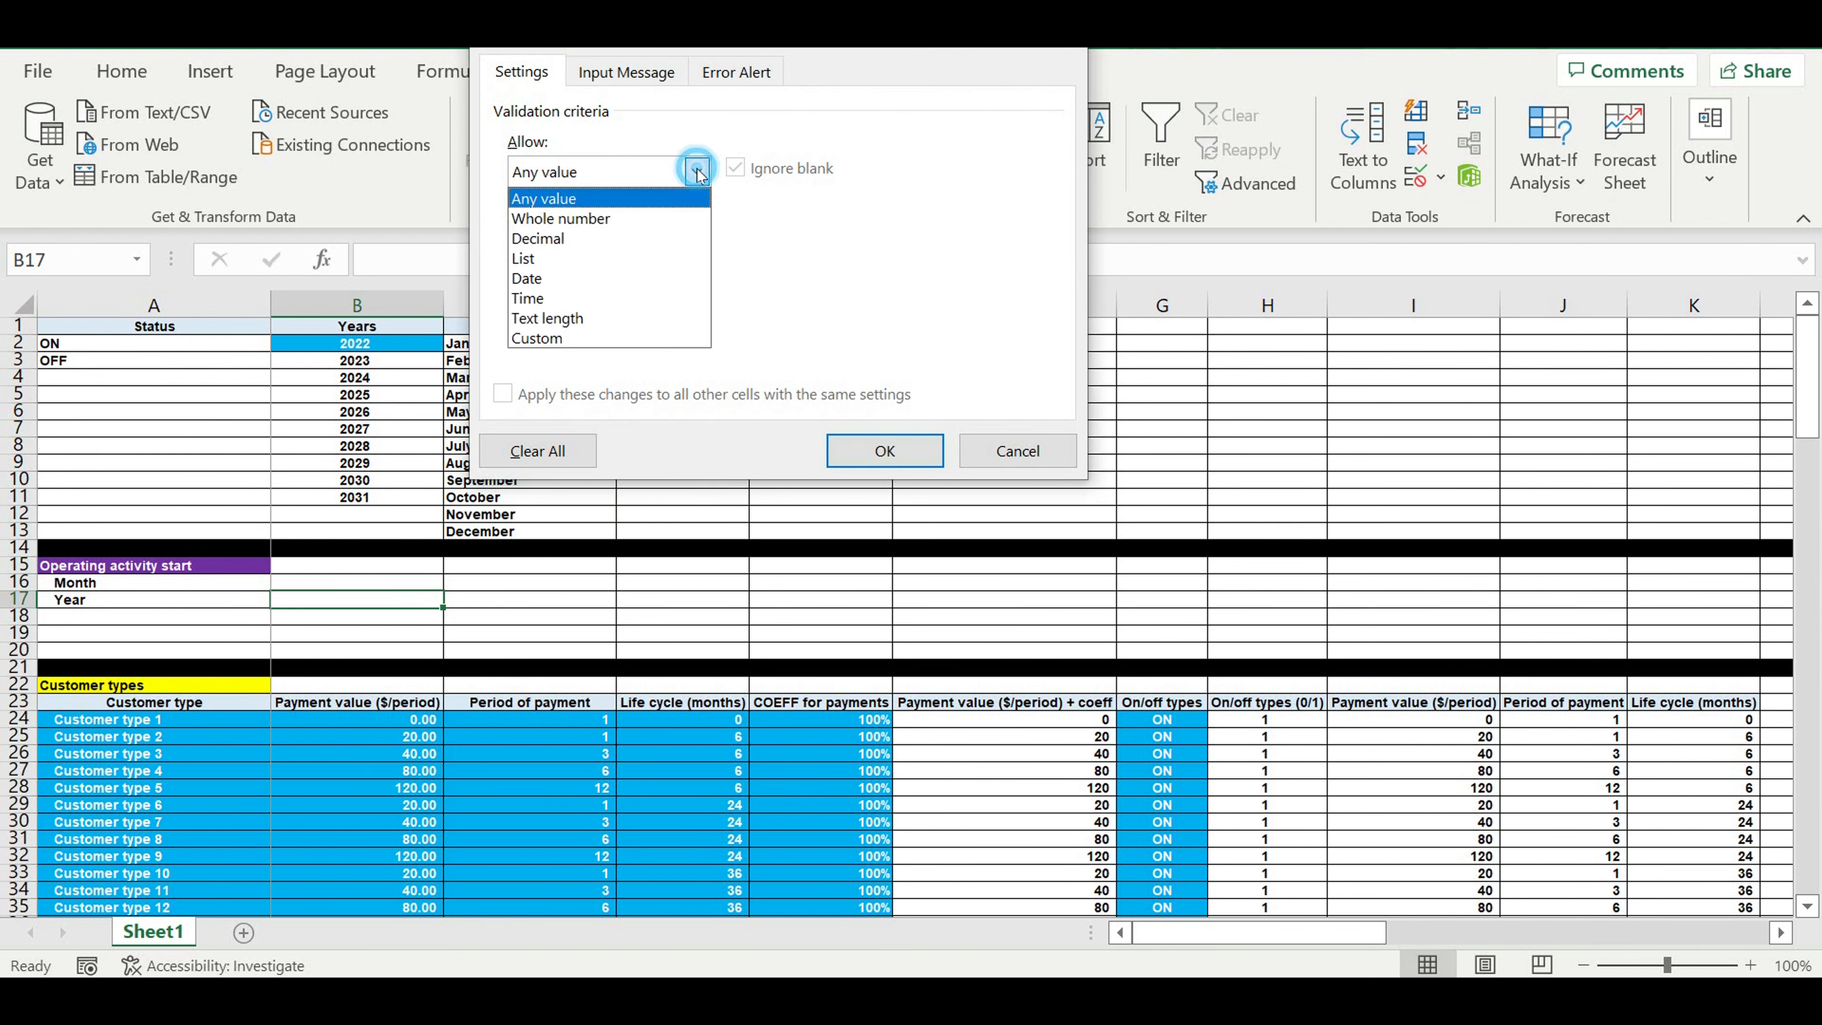
pyautogui.click(577, 260)
pyautogui.click(900, 296)
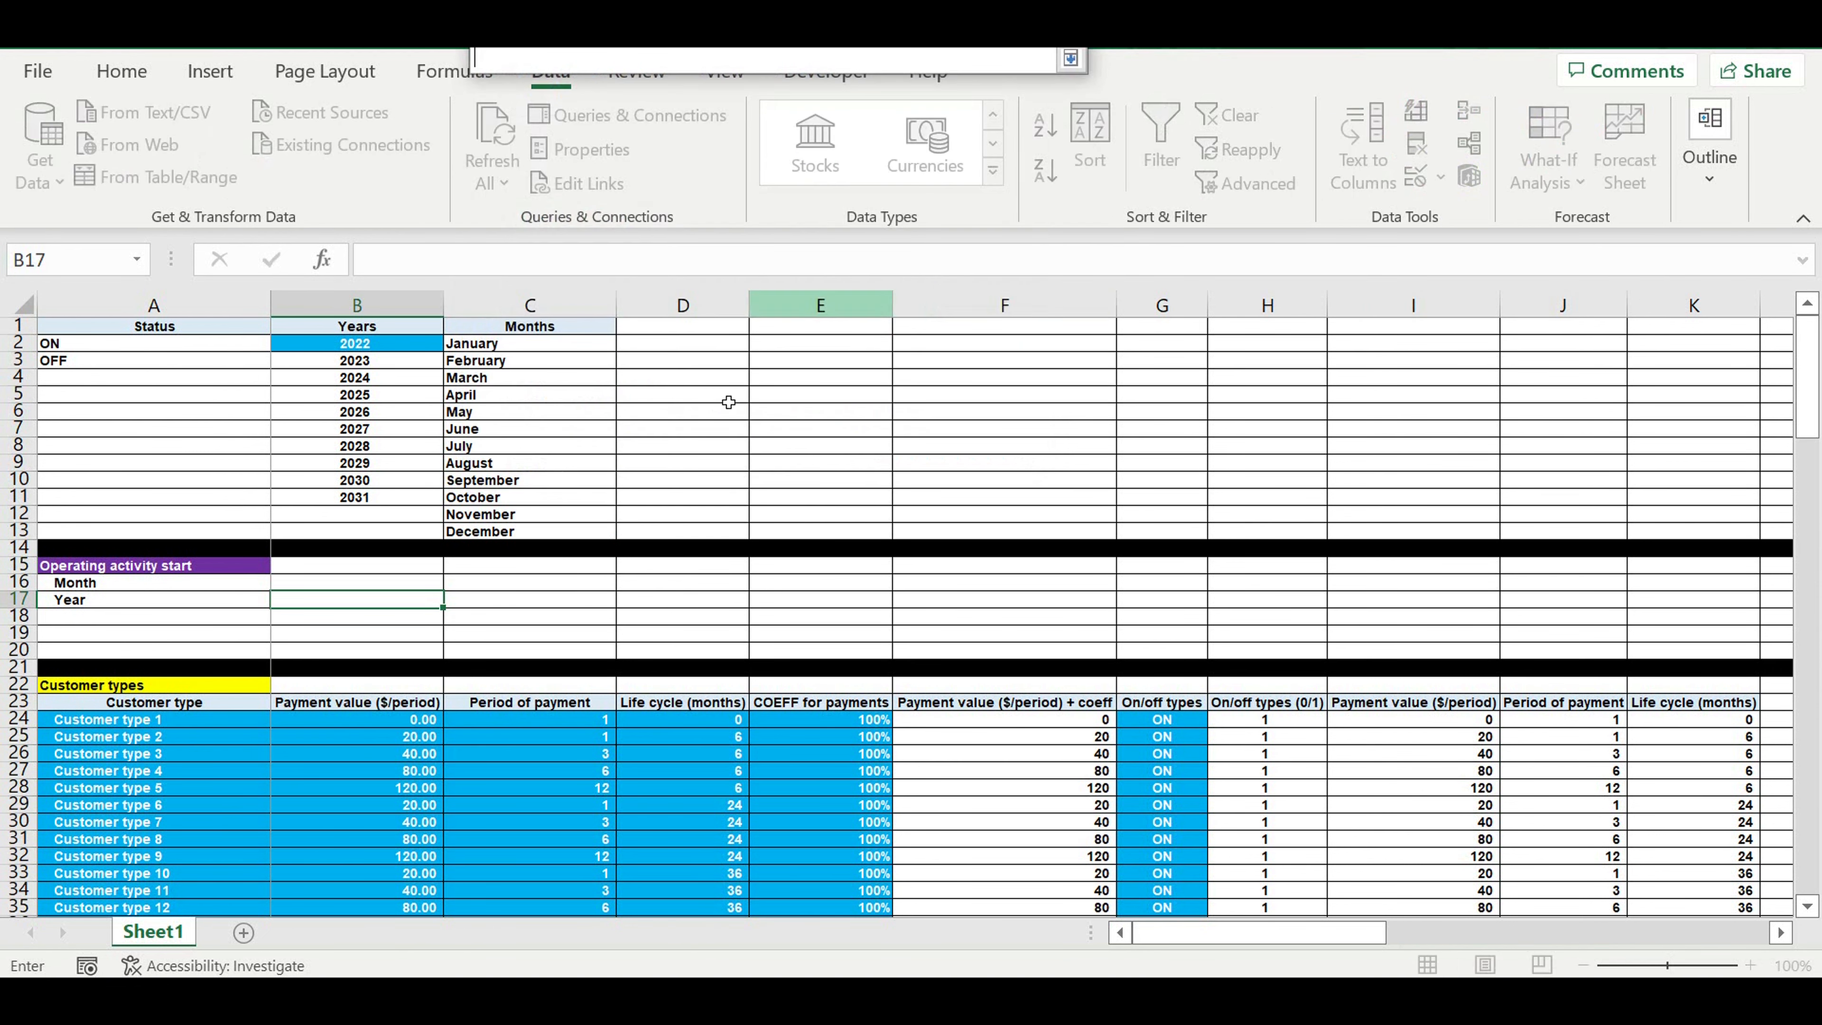
pyautogui.moveTo(364, 349); pyautogui.dragTo(366, 489)
pyautogui.press('Return')
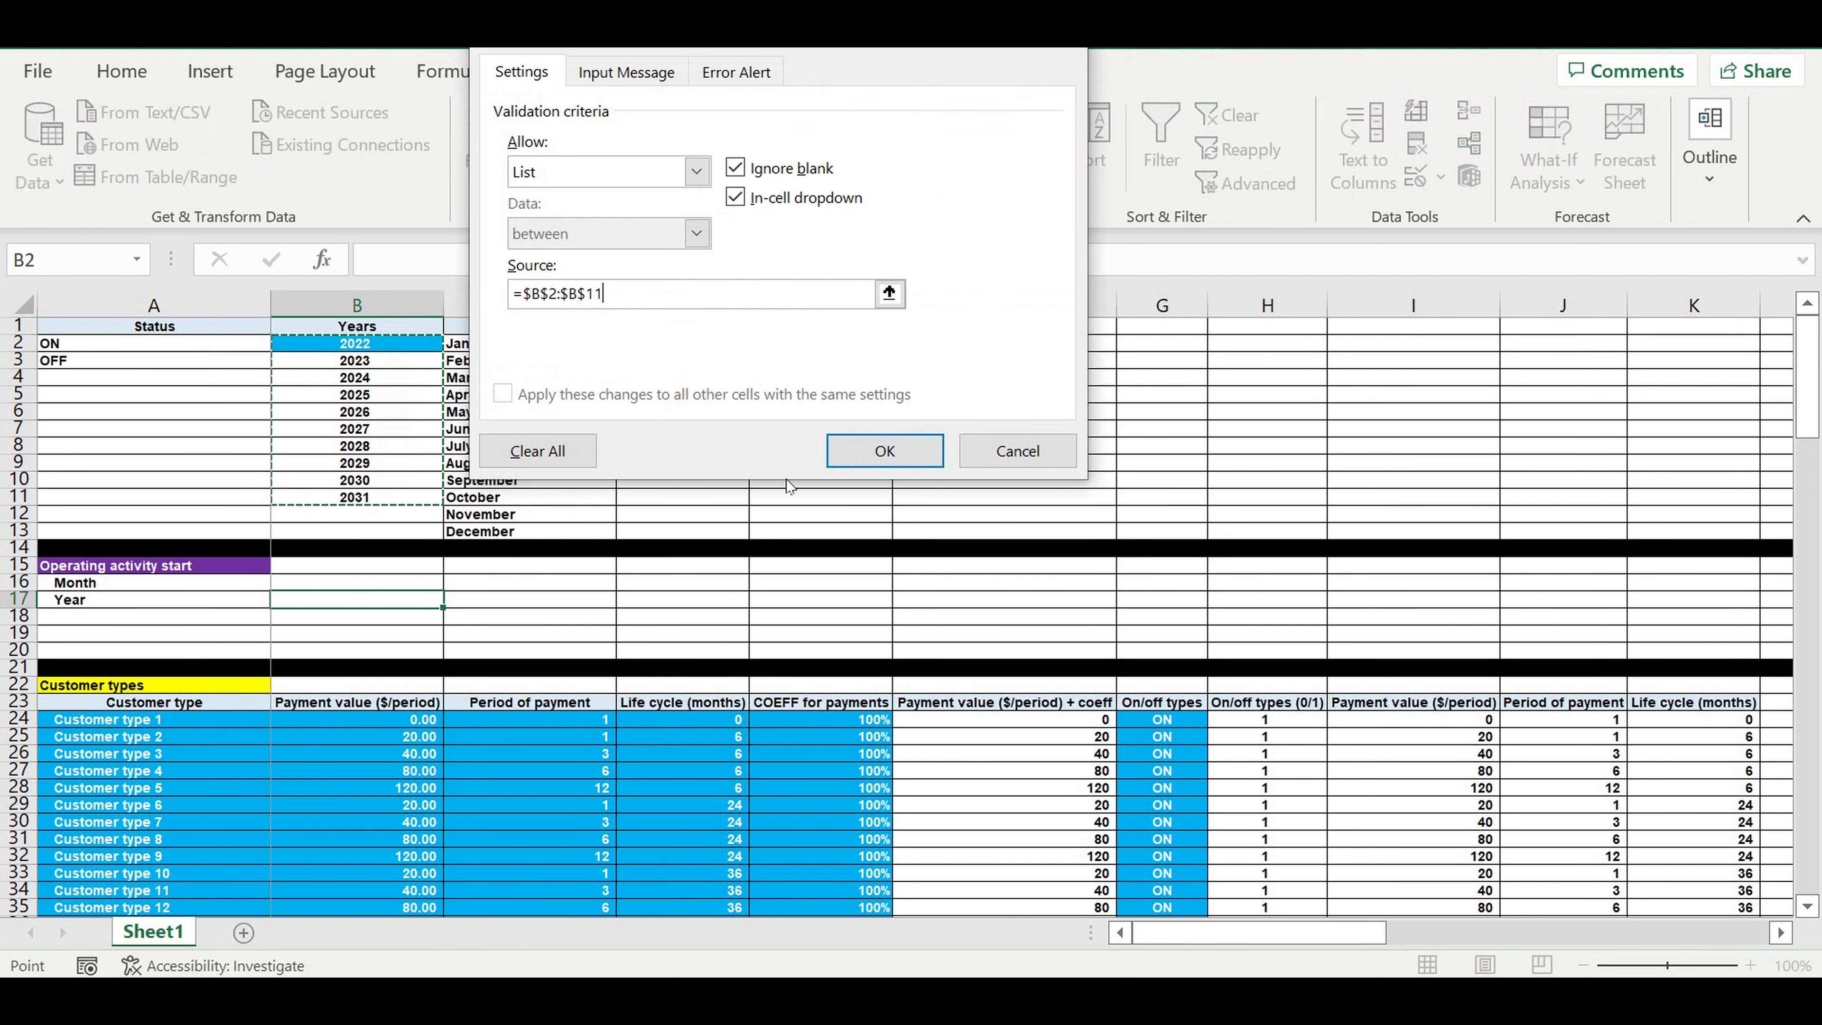
pyautogui.click(885, 451)
# Step: Choose May as the start month in B16 and 2022 as the start year in B17
pyautogui.click(399, 583)
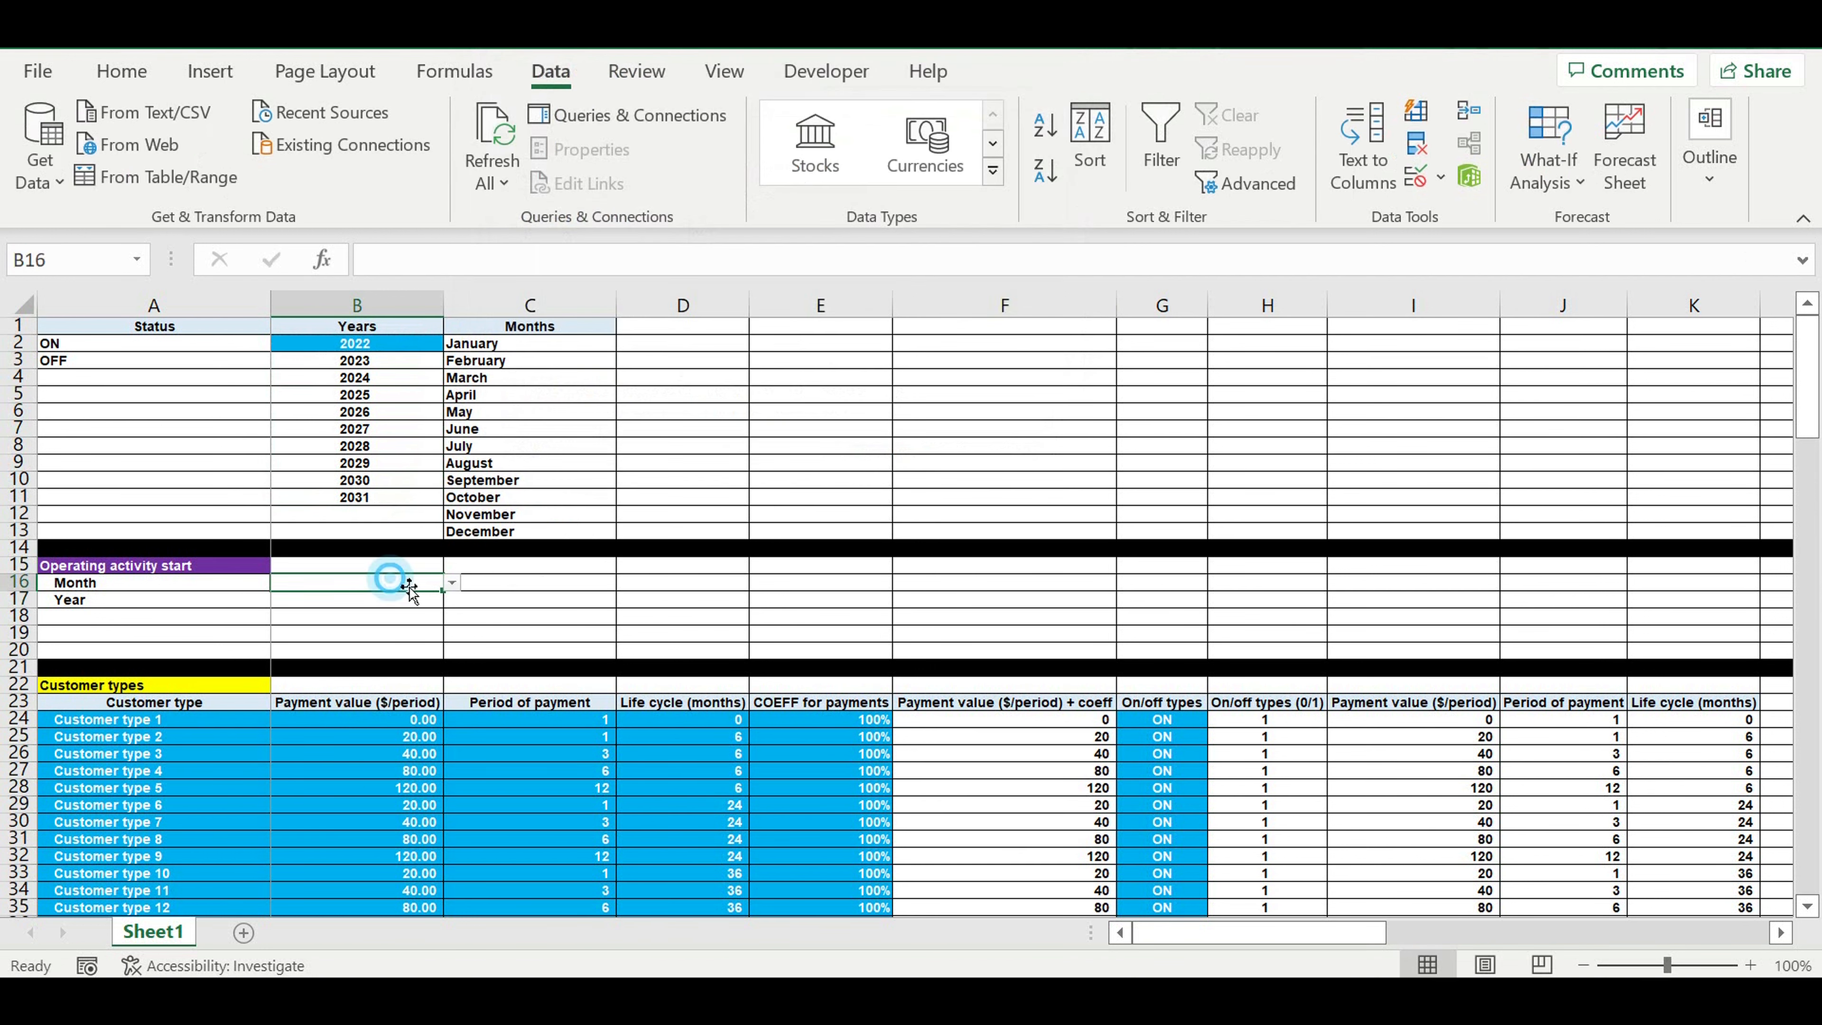
pyautogui.click(451, 582)
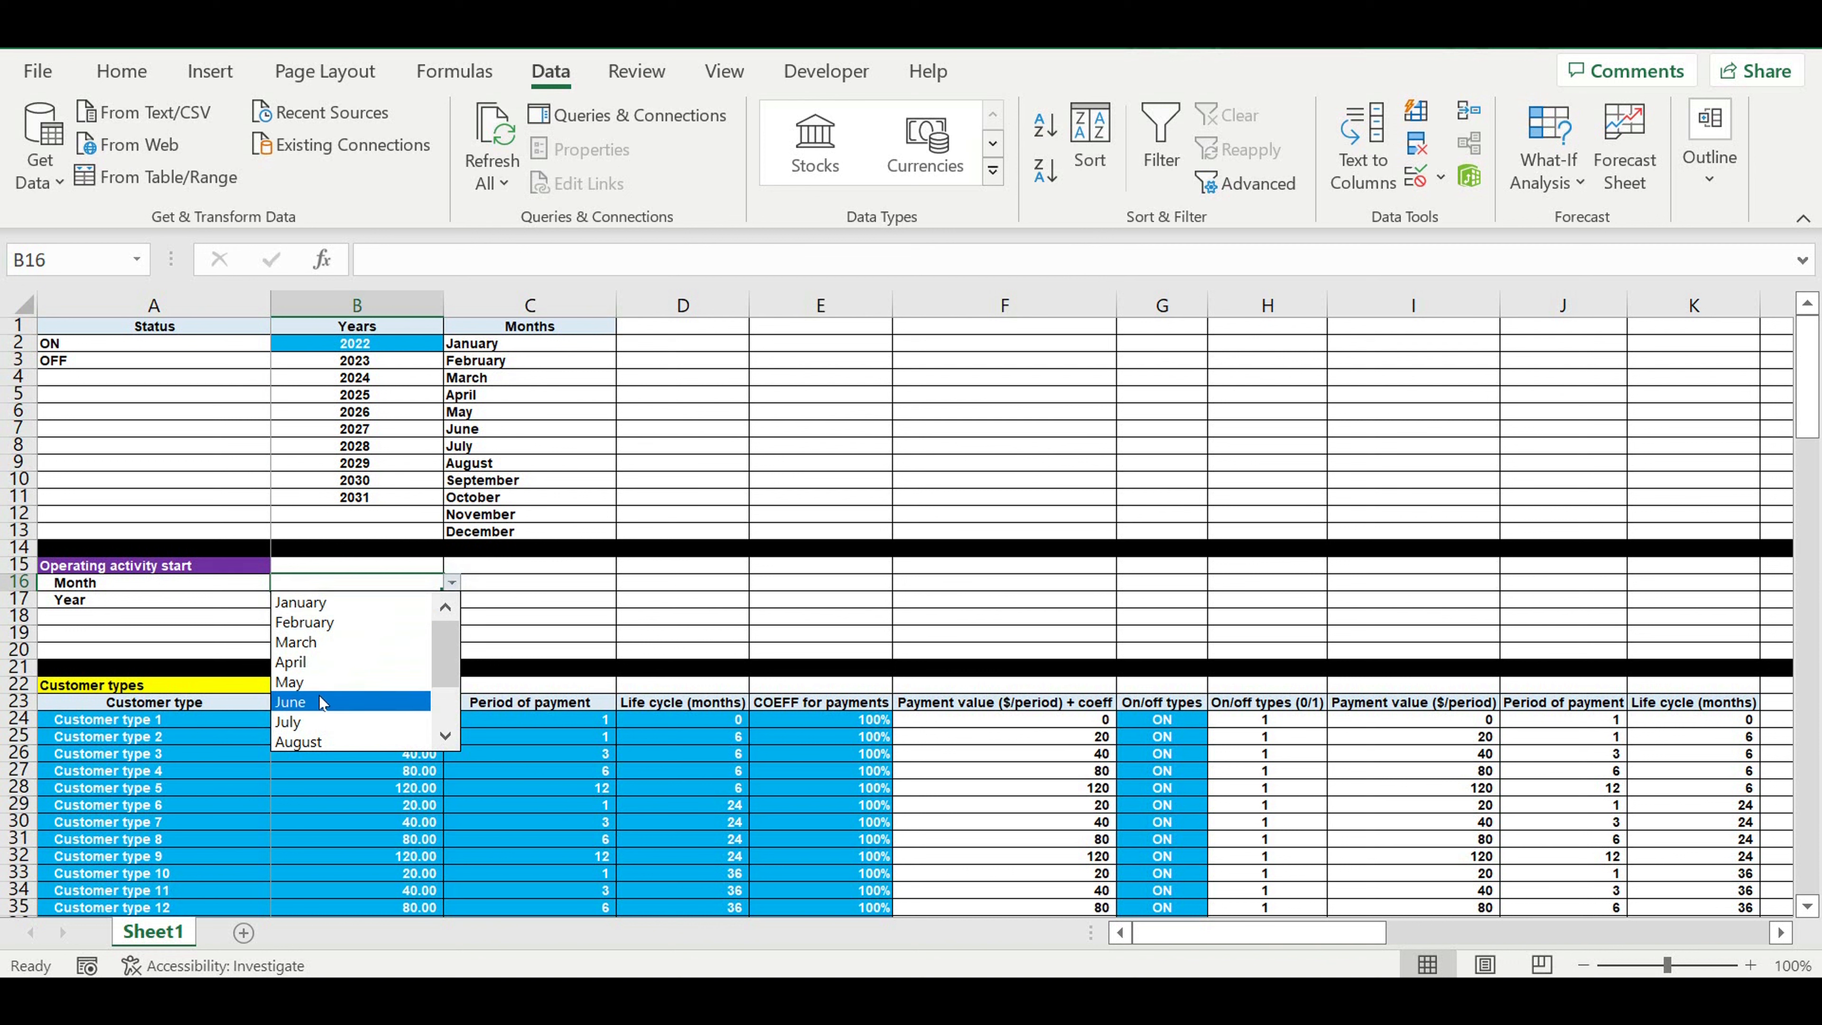
pyautogui.click(308, 682)
pyautogui.click(343, 601)
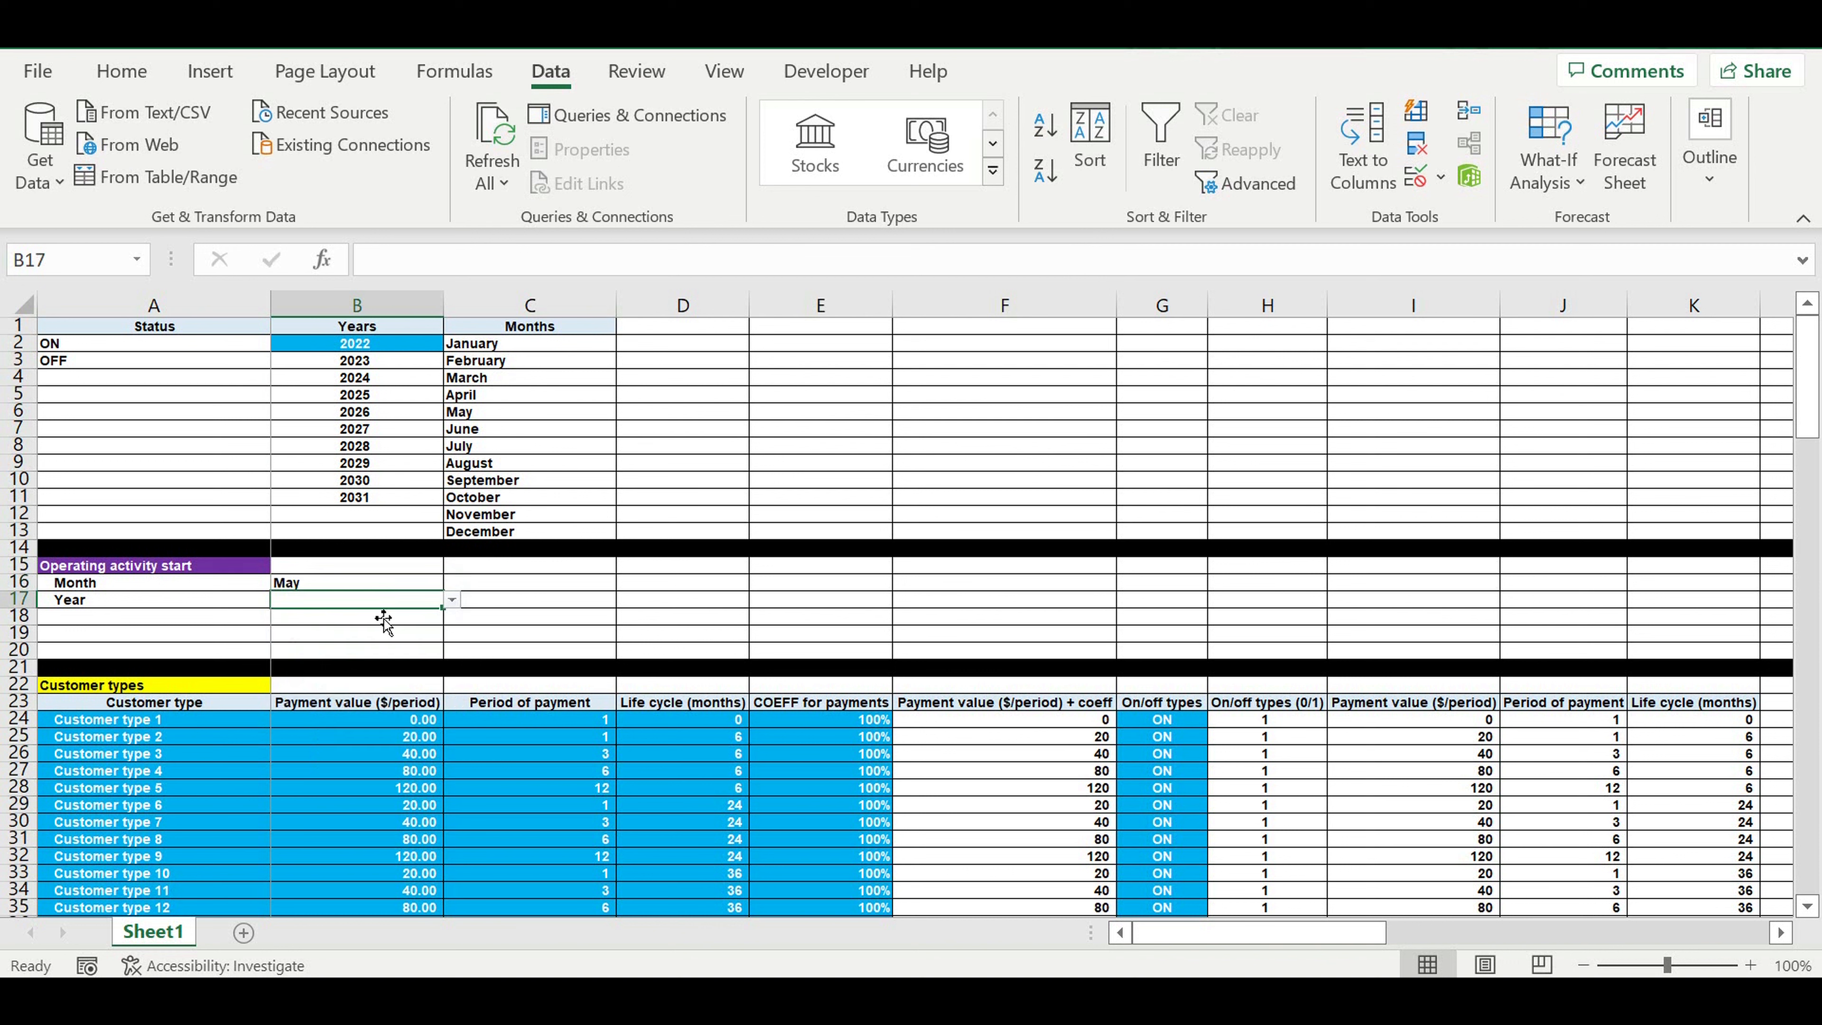
pyautogui.click(451, 599)
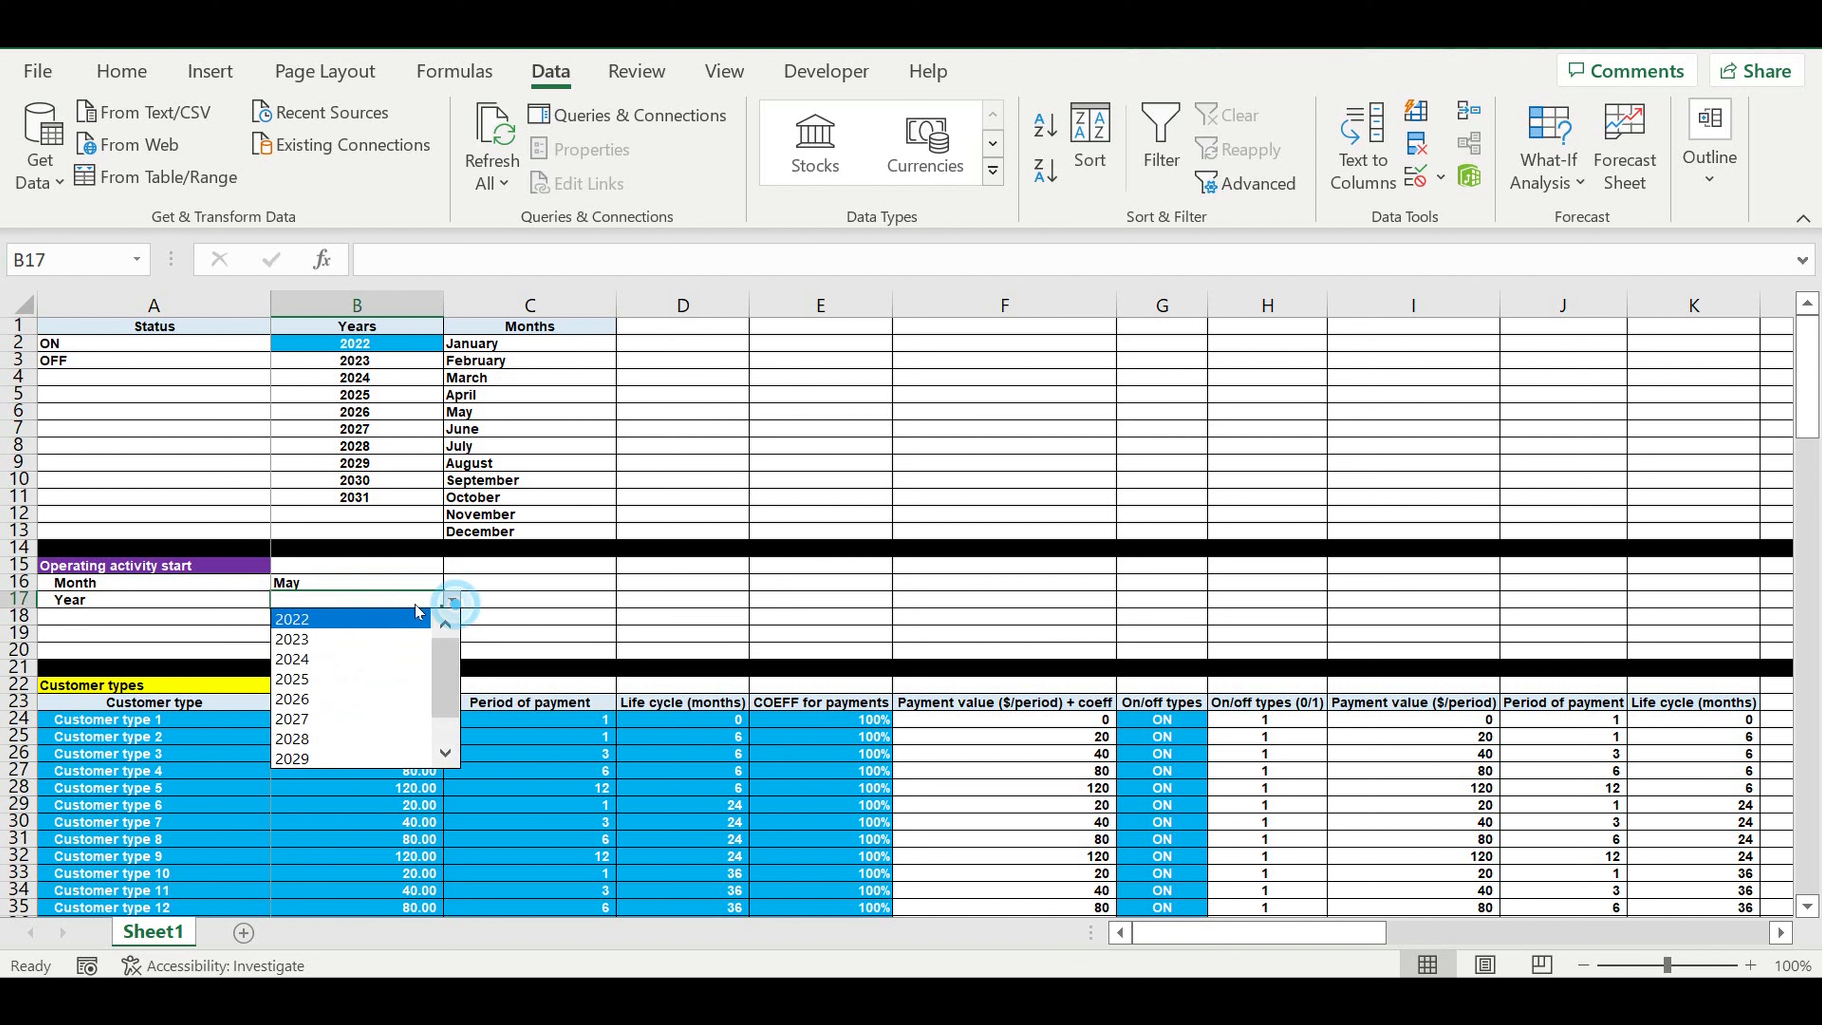
pyautogui.click(333, 619)
pyautogui.click(370, 379)
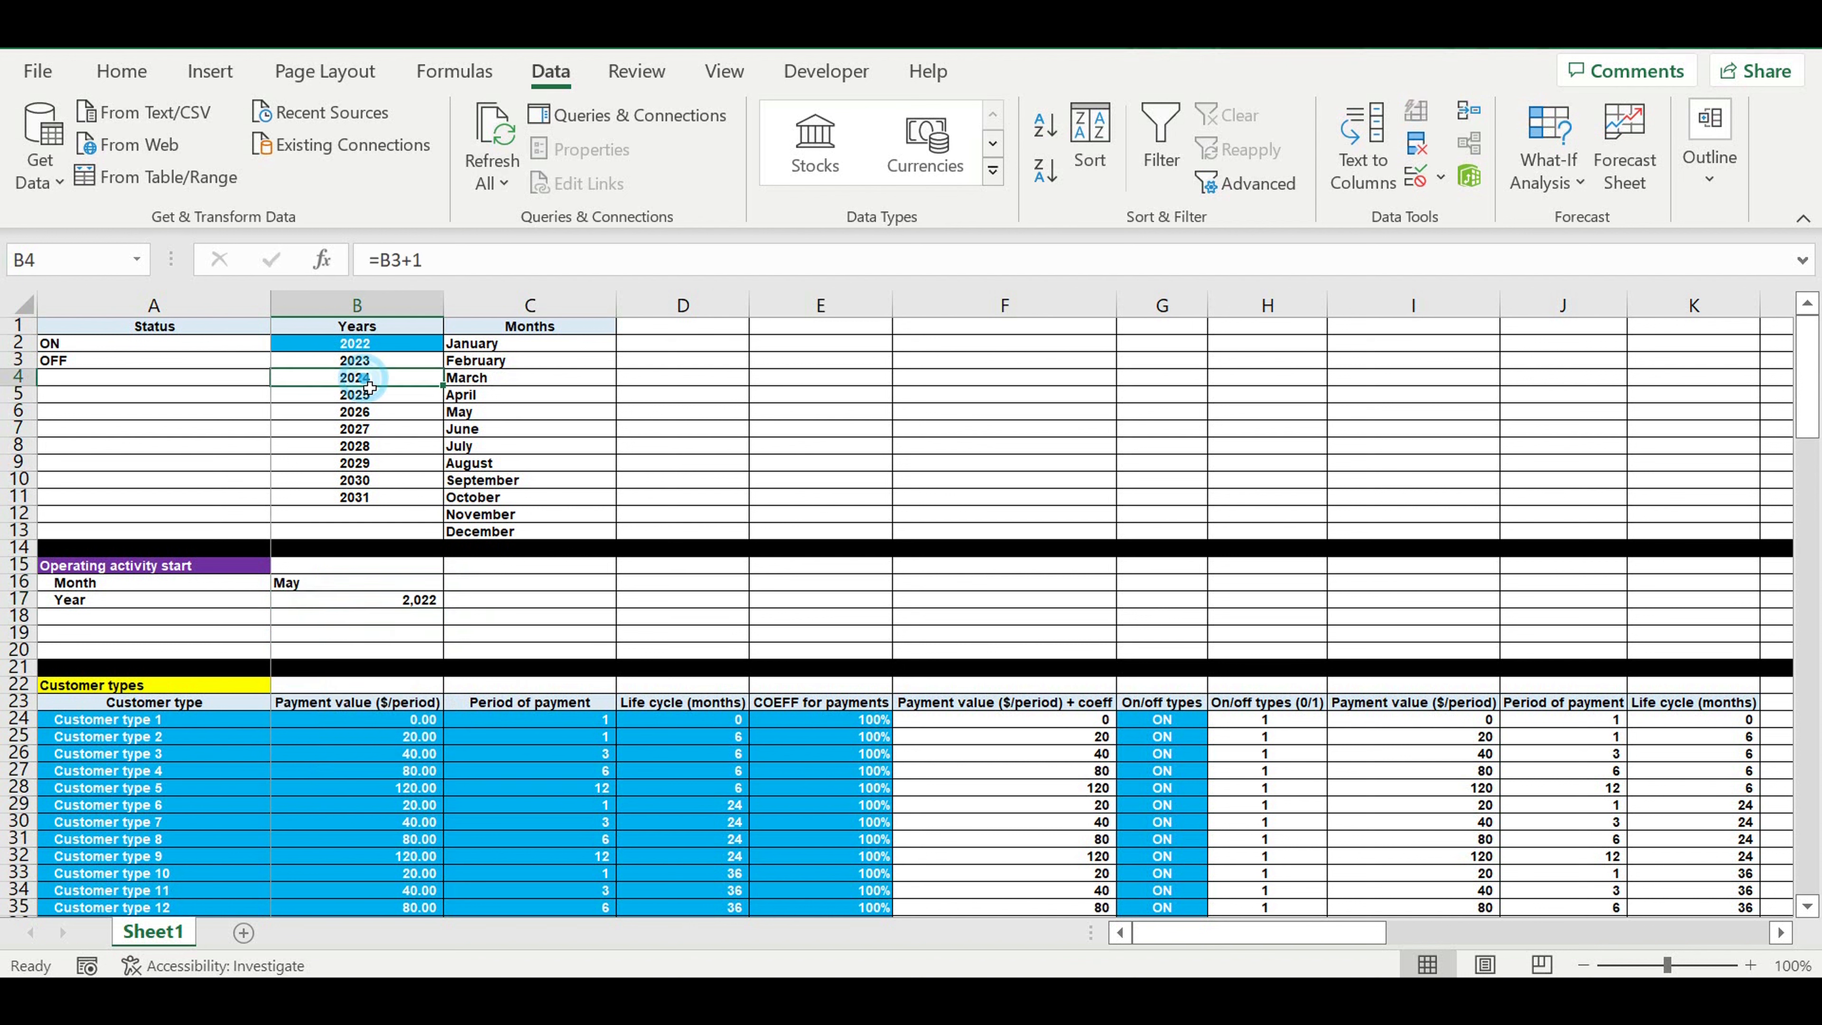
pyautogui.rightClick(363, 381)
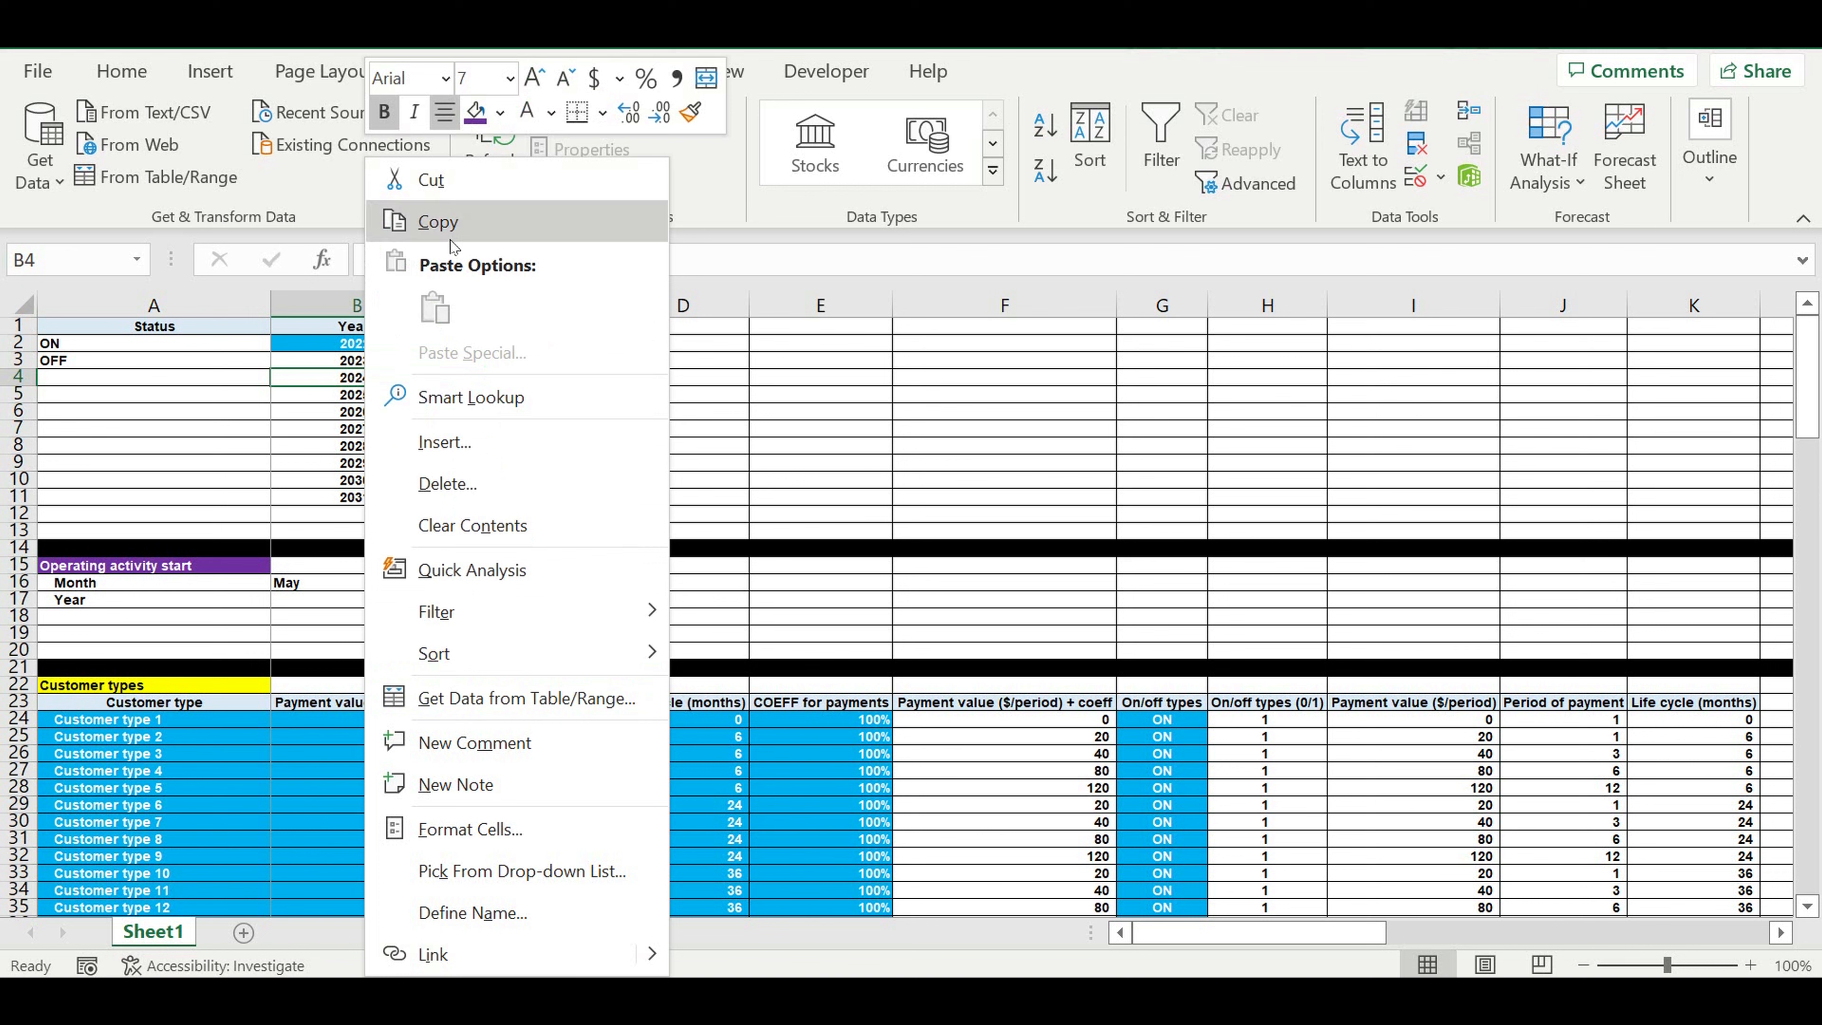
pyautogui.click(909, 397)
# Step: Remove the thousands separator from the number format of the year in B17
pyautogui.click(413, 605)
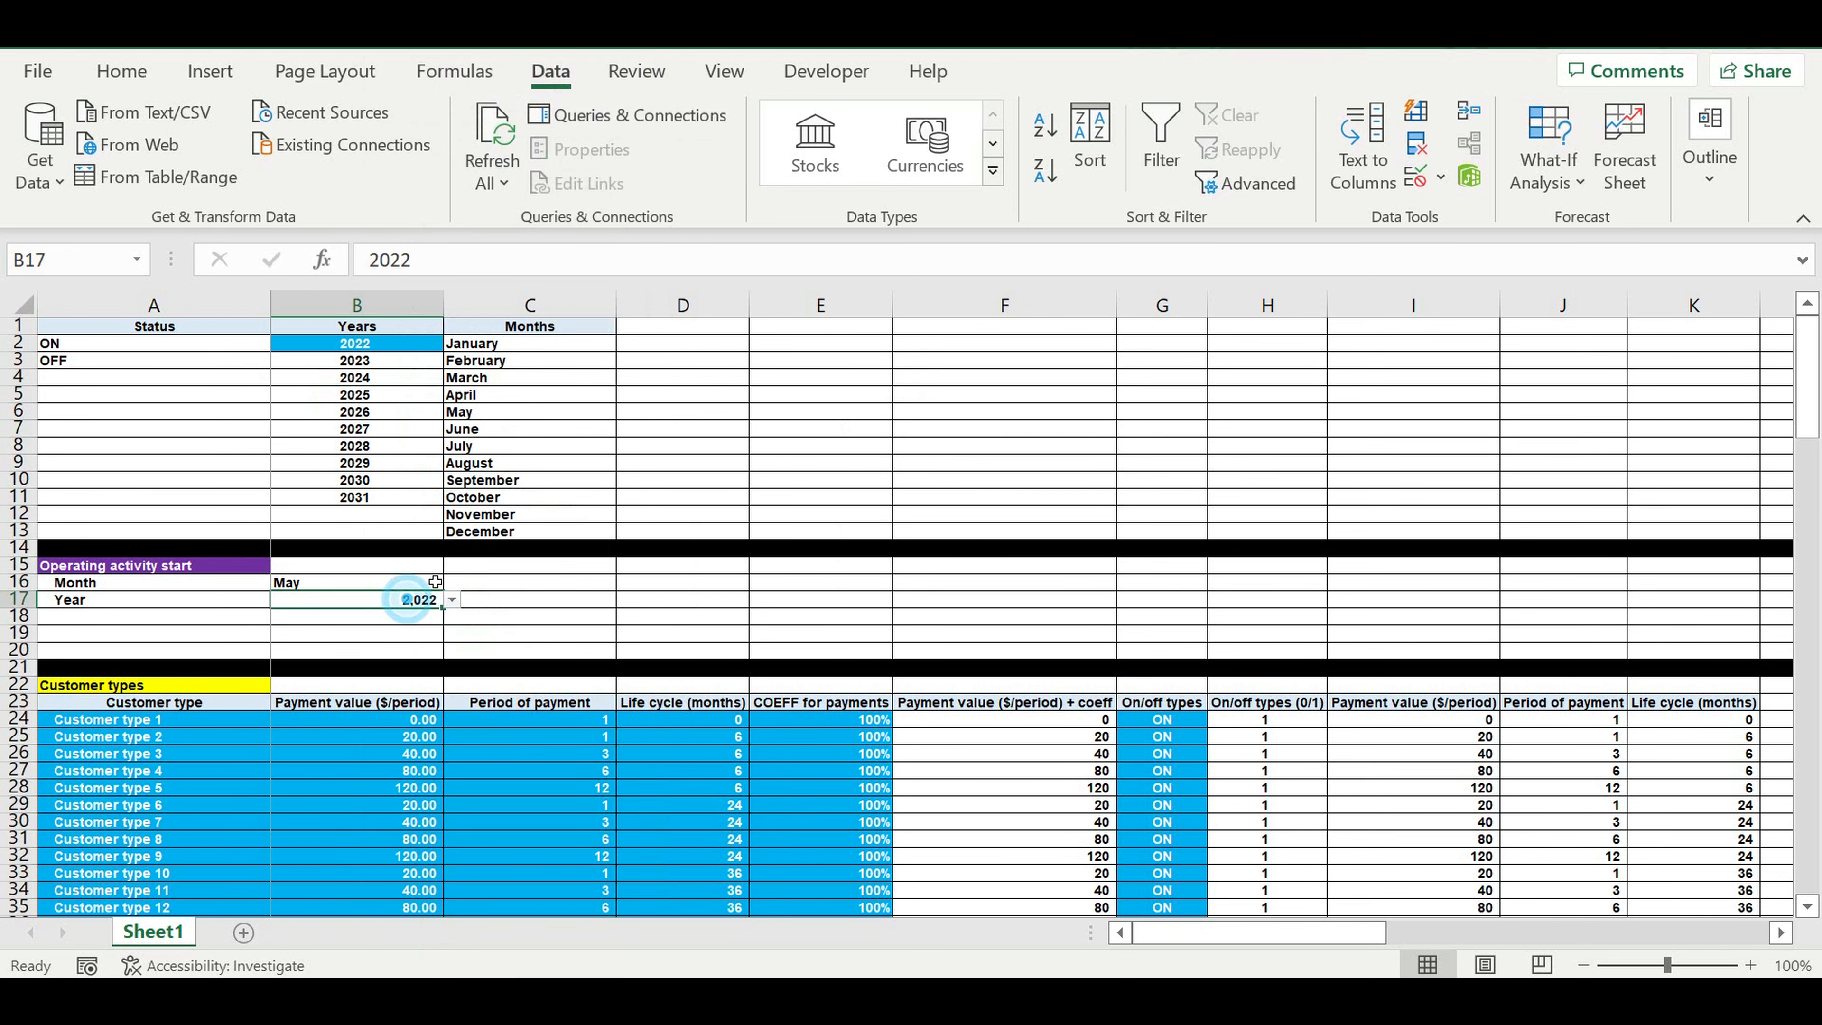
pyautogui.rightClick(420, 608)
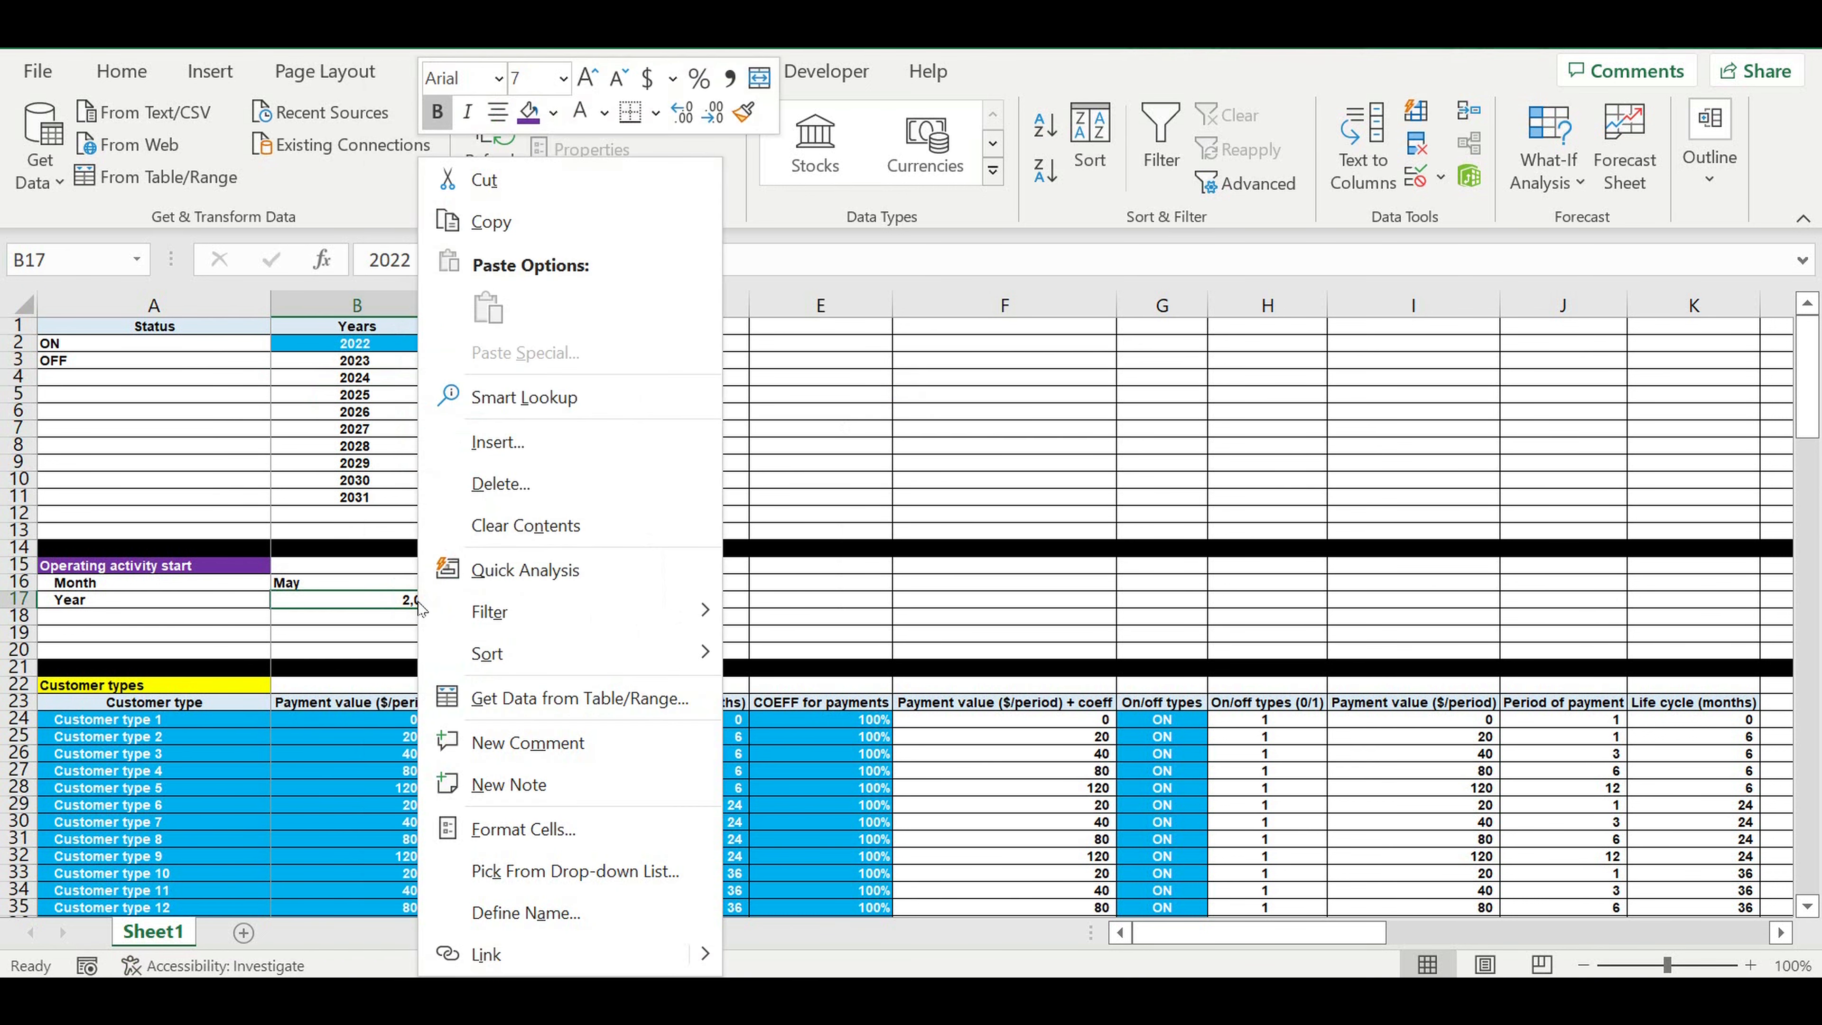
pyautogui.click(508, 832)
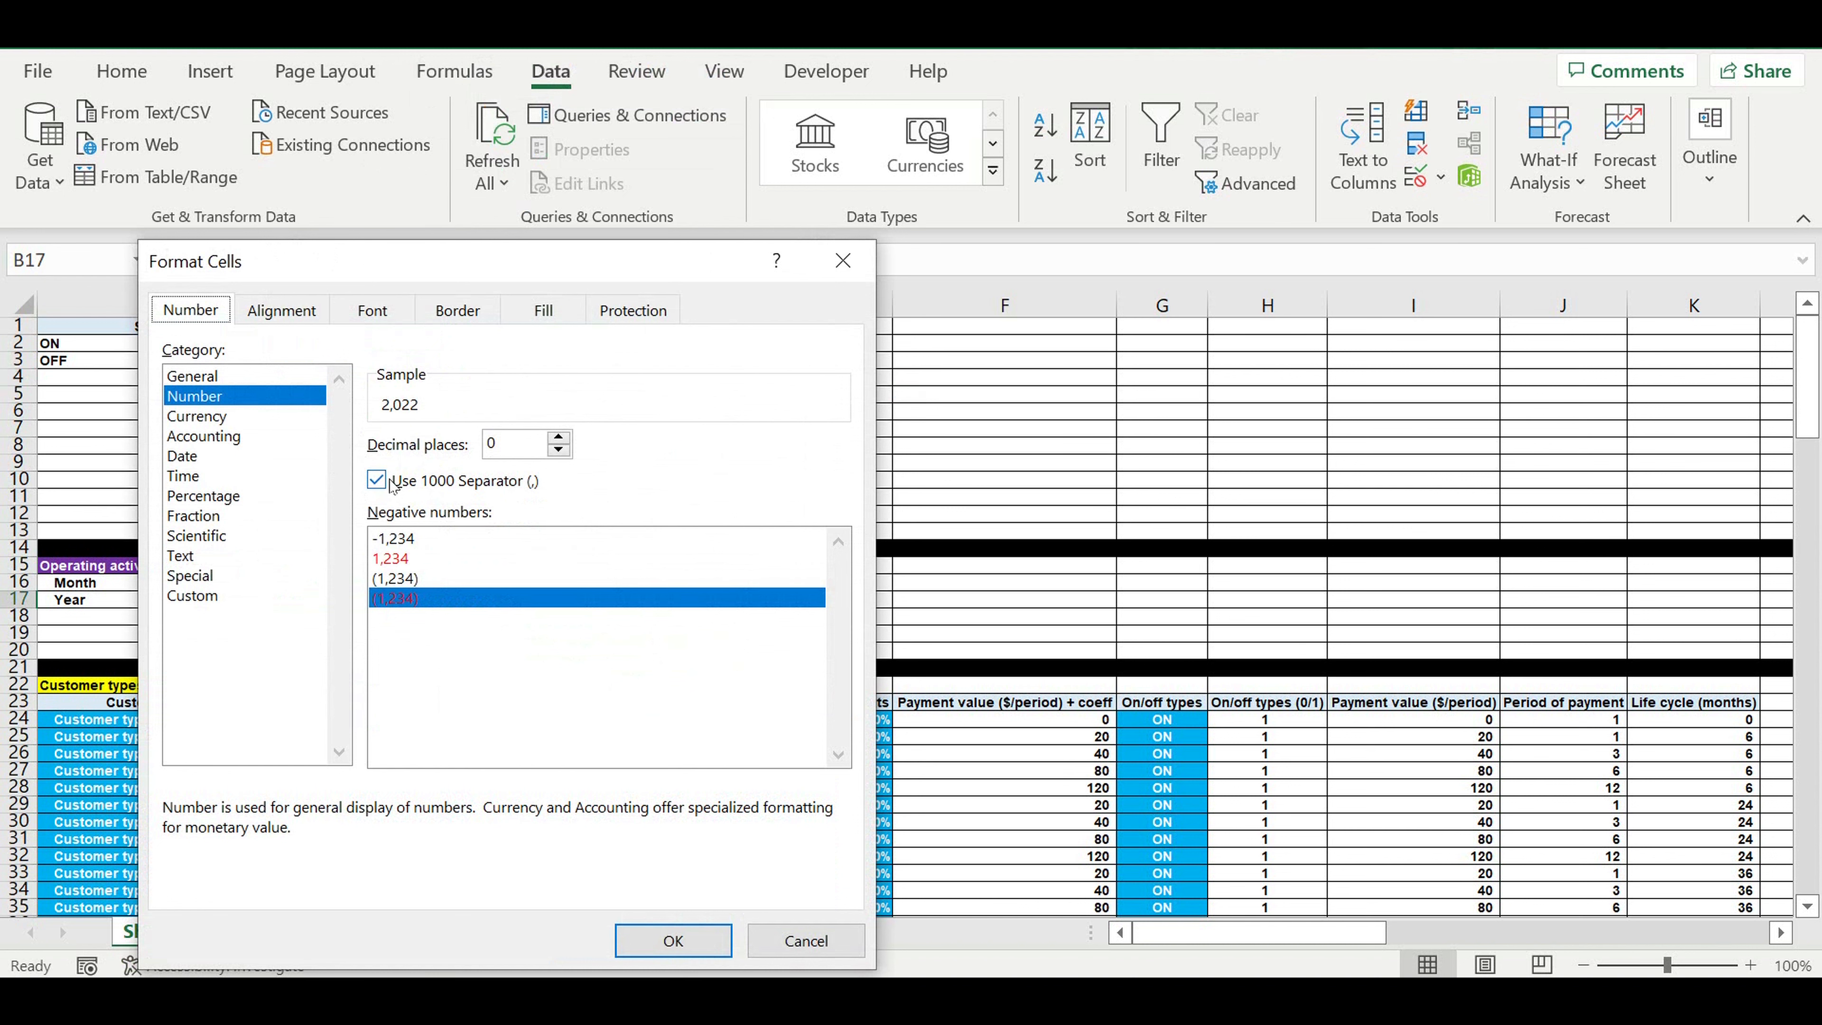
pyautogui.click(394, 487)
pyautogui.click(664, 941)
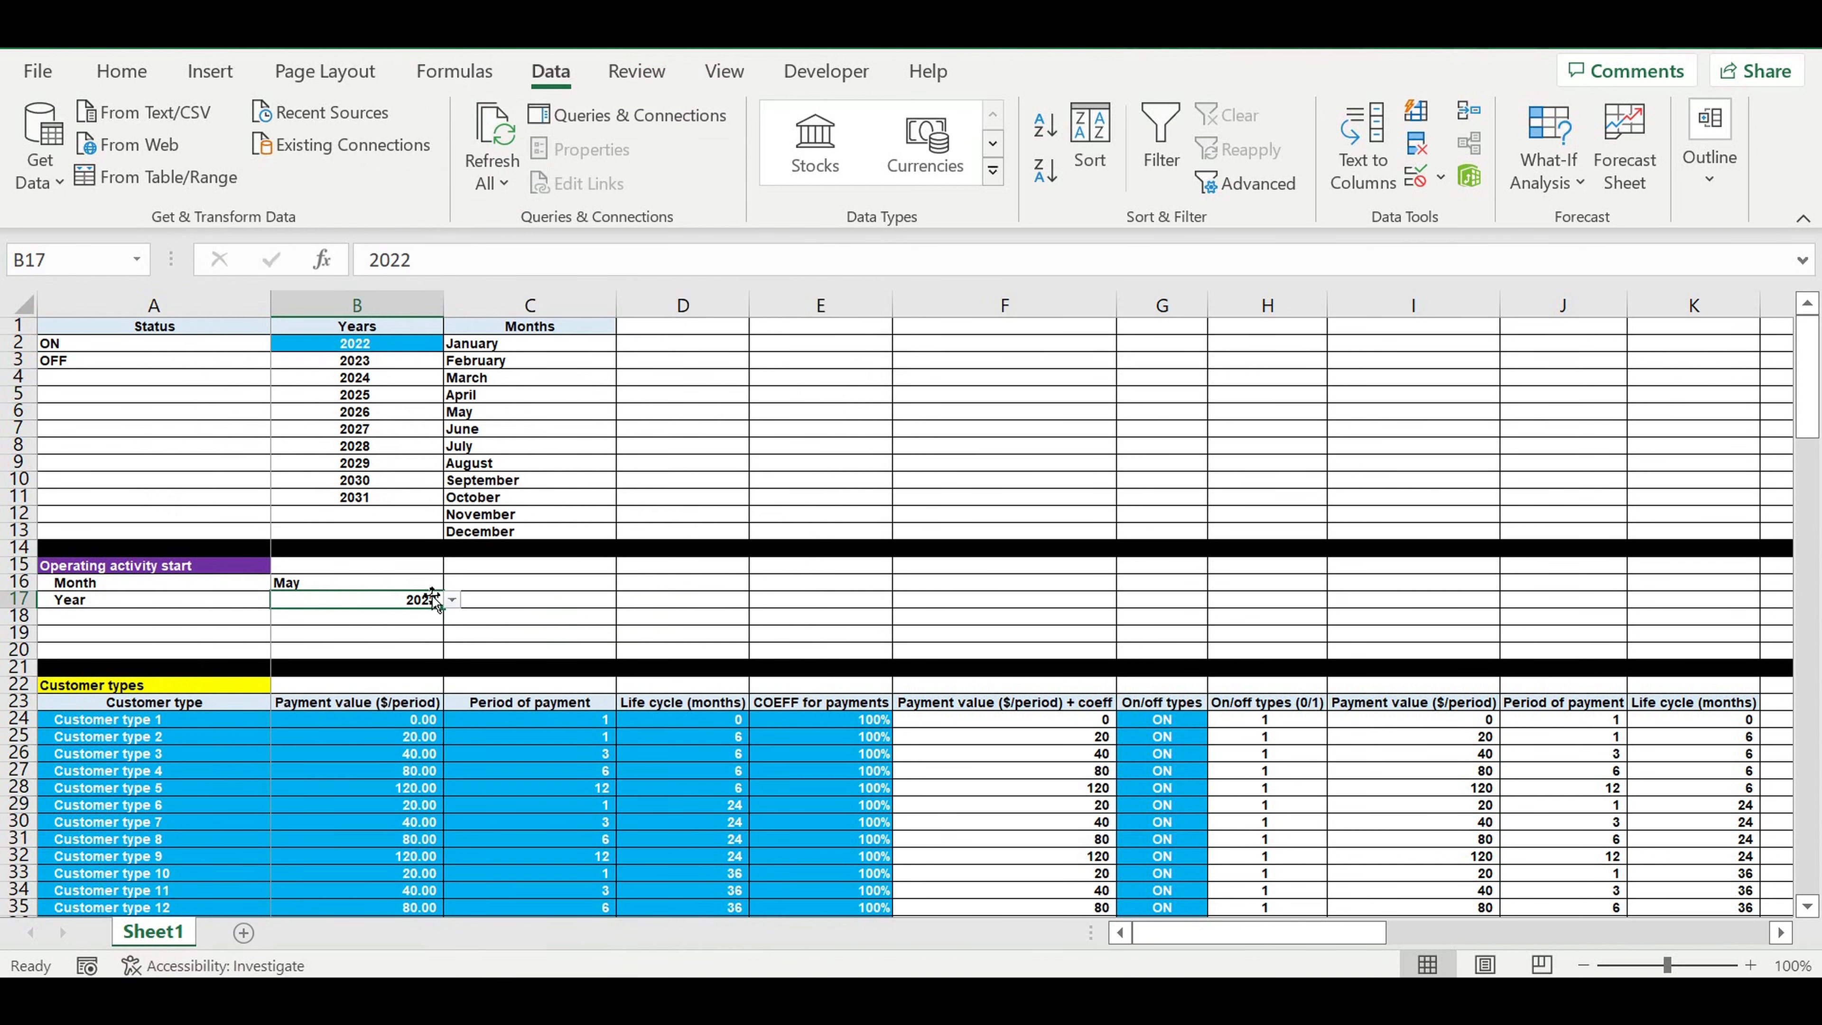
# Step: Centre the year in B17 and the month in B16 horizontally
pyautogui.click(134, 70)
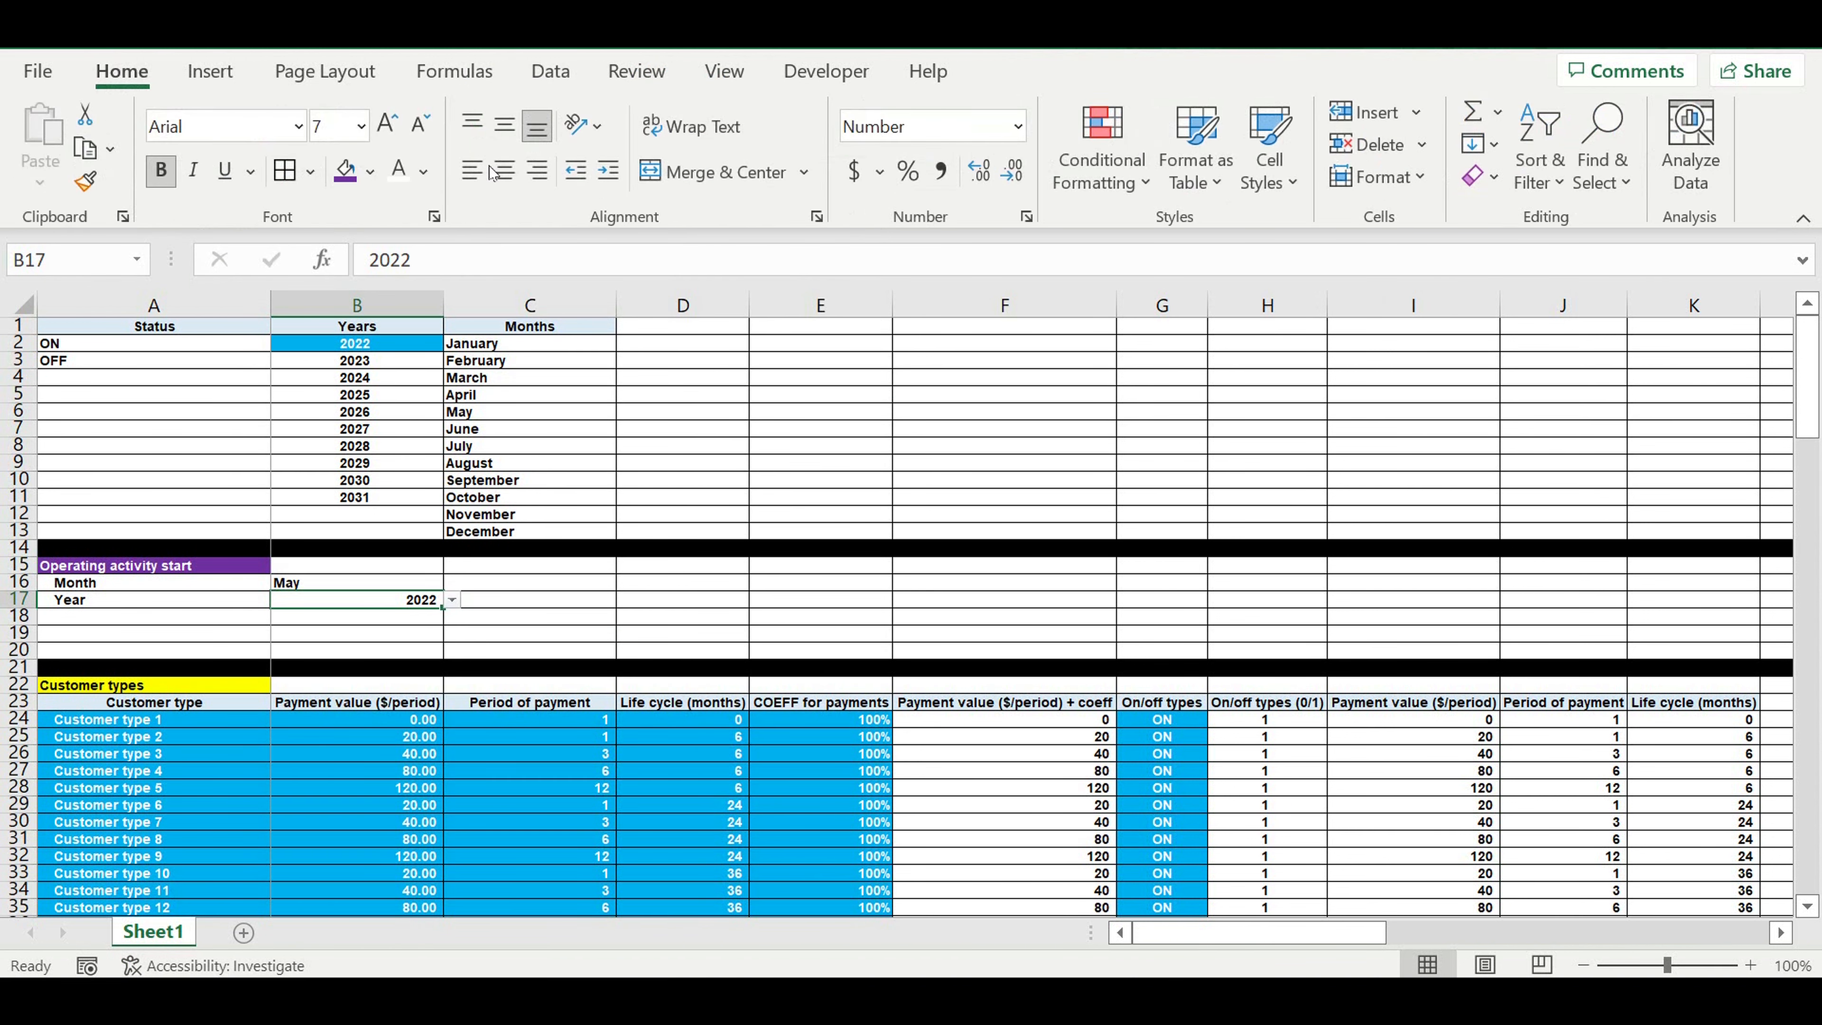
pyautogui.click(503, 171)
pyautogui.click(339, 582)
pyautogui.click(506, 175)
# Step: Format the month and year cells B16:B17 with a light blue fill and white text
pyautogui.moveTo(361, 586); pyautogui.dragTo(358, 601)
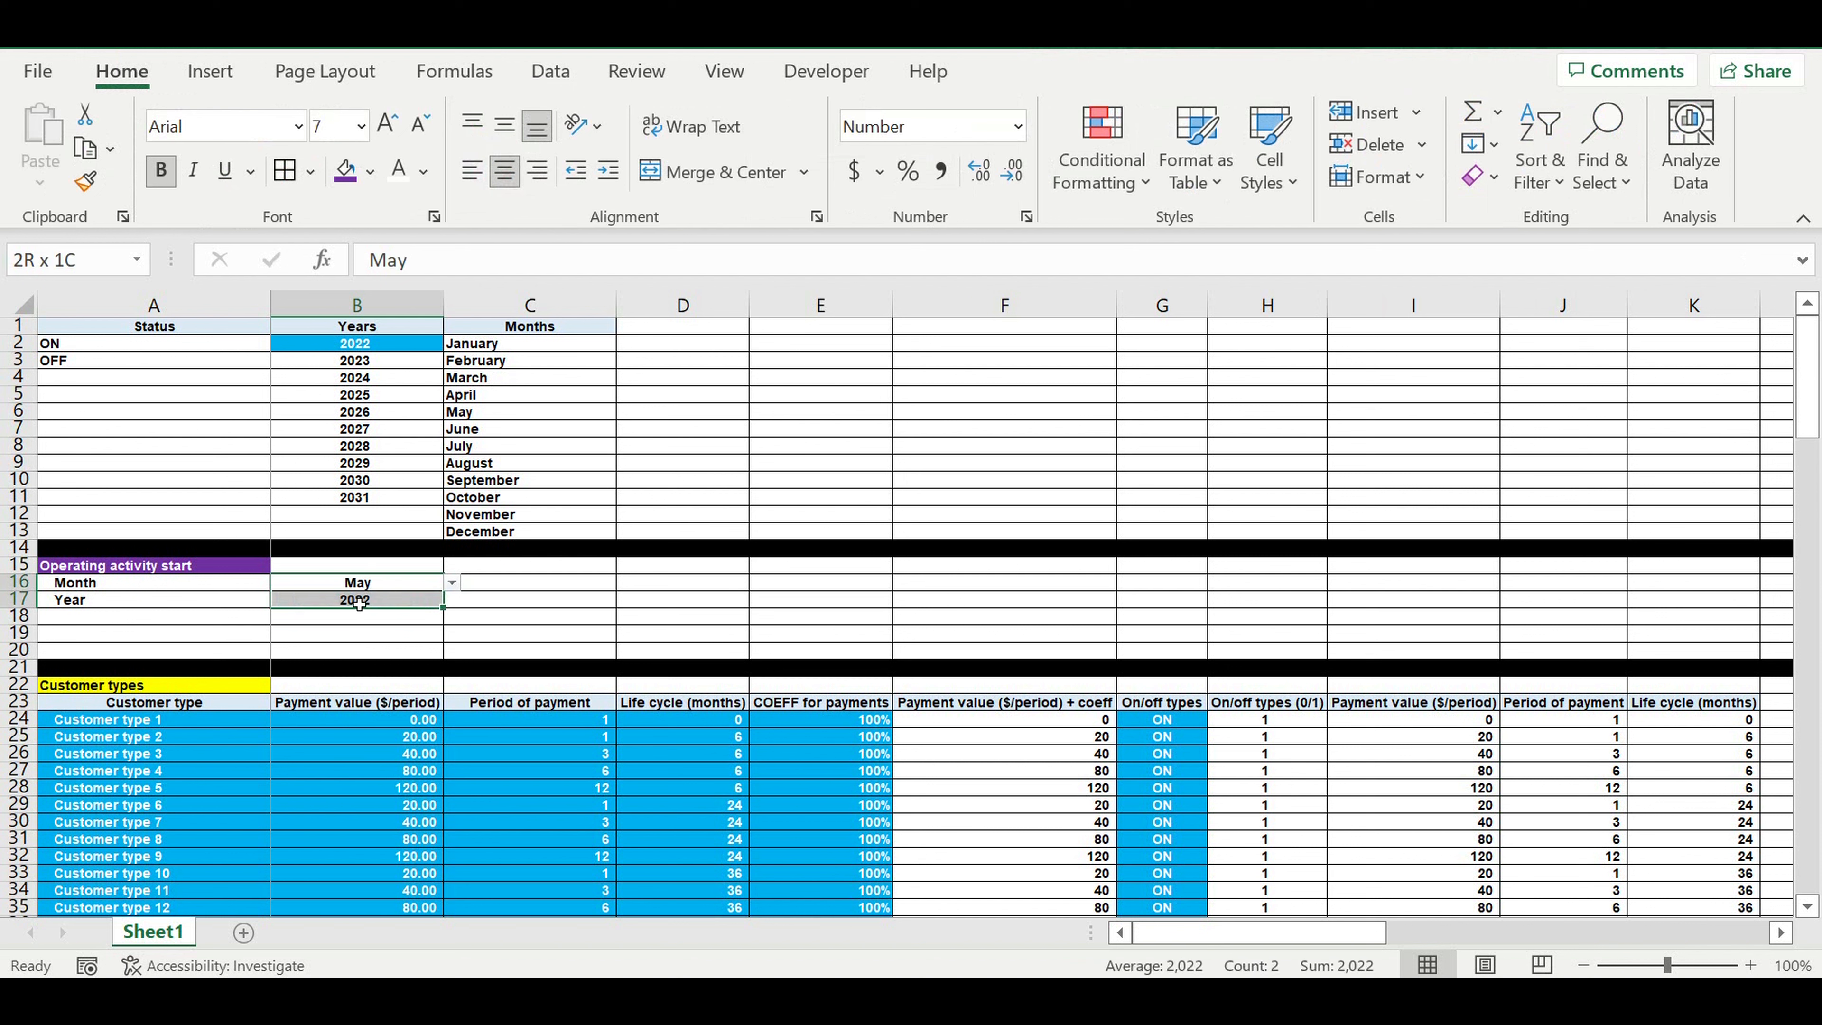
pyautogui.click(370, 171)
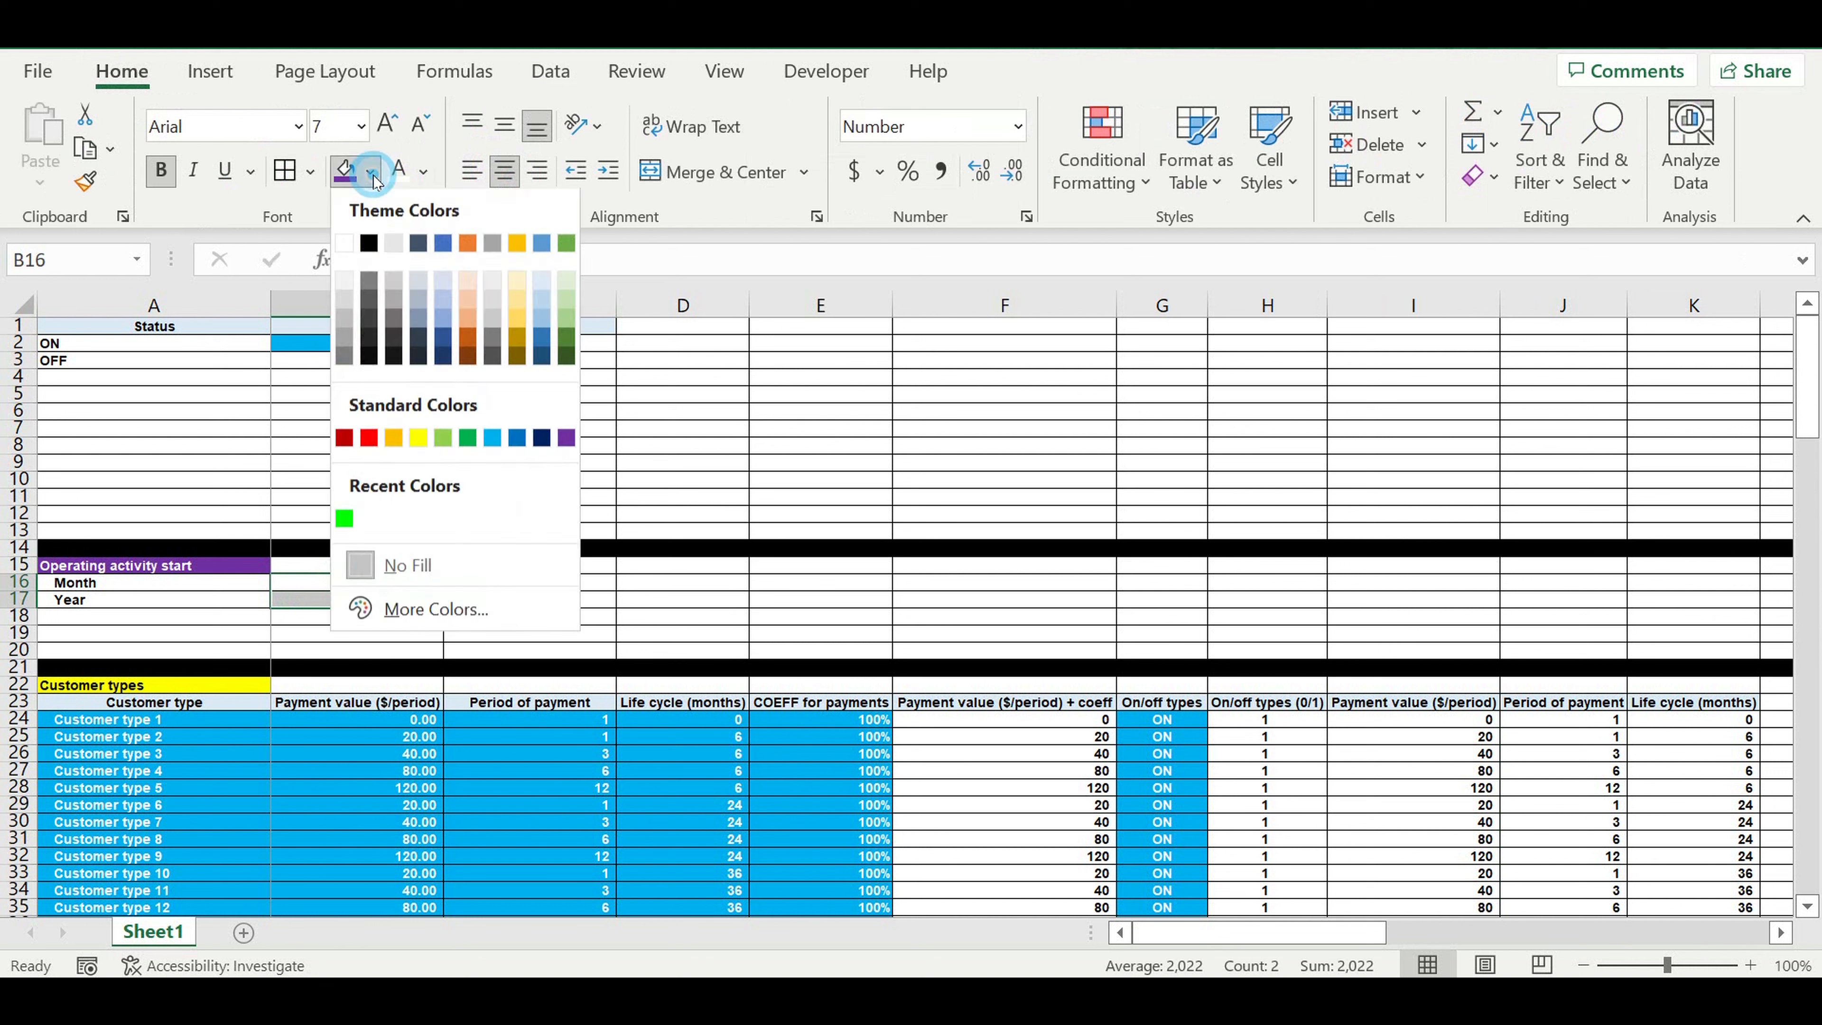
pyautogui.click(499, 445)
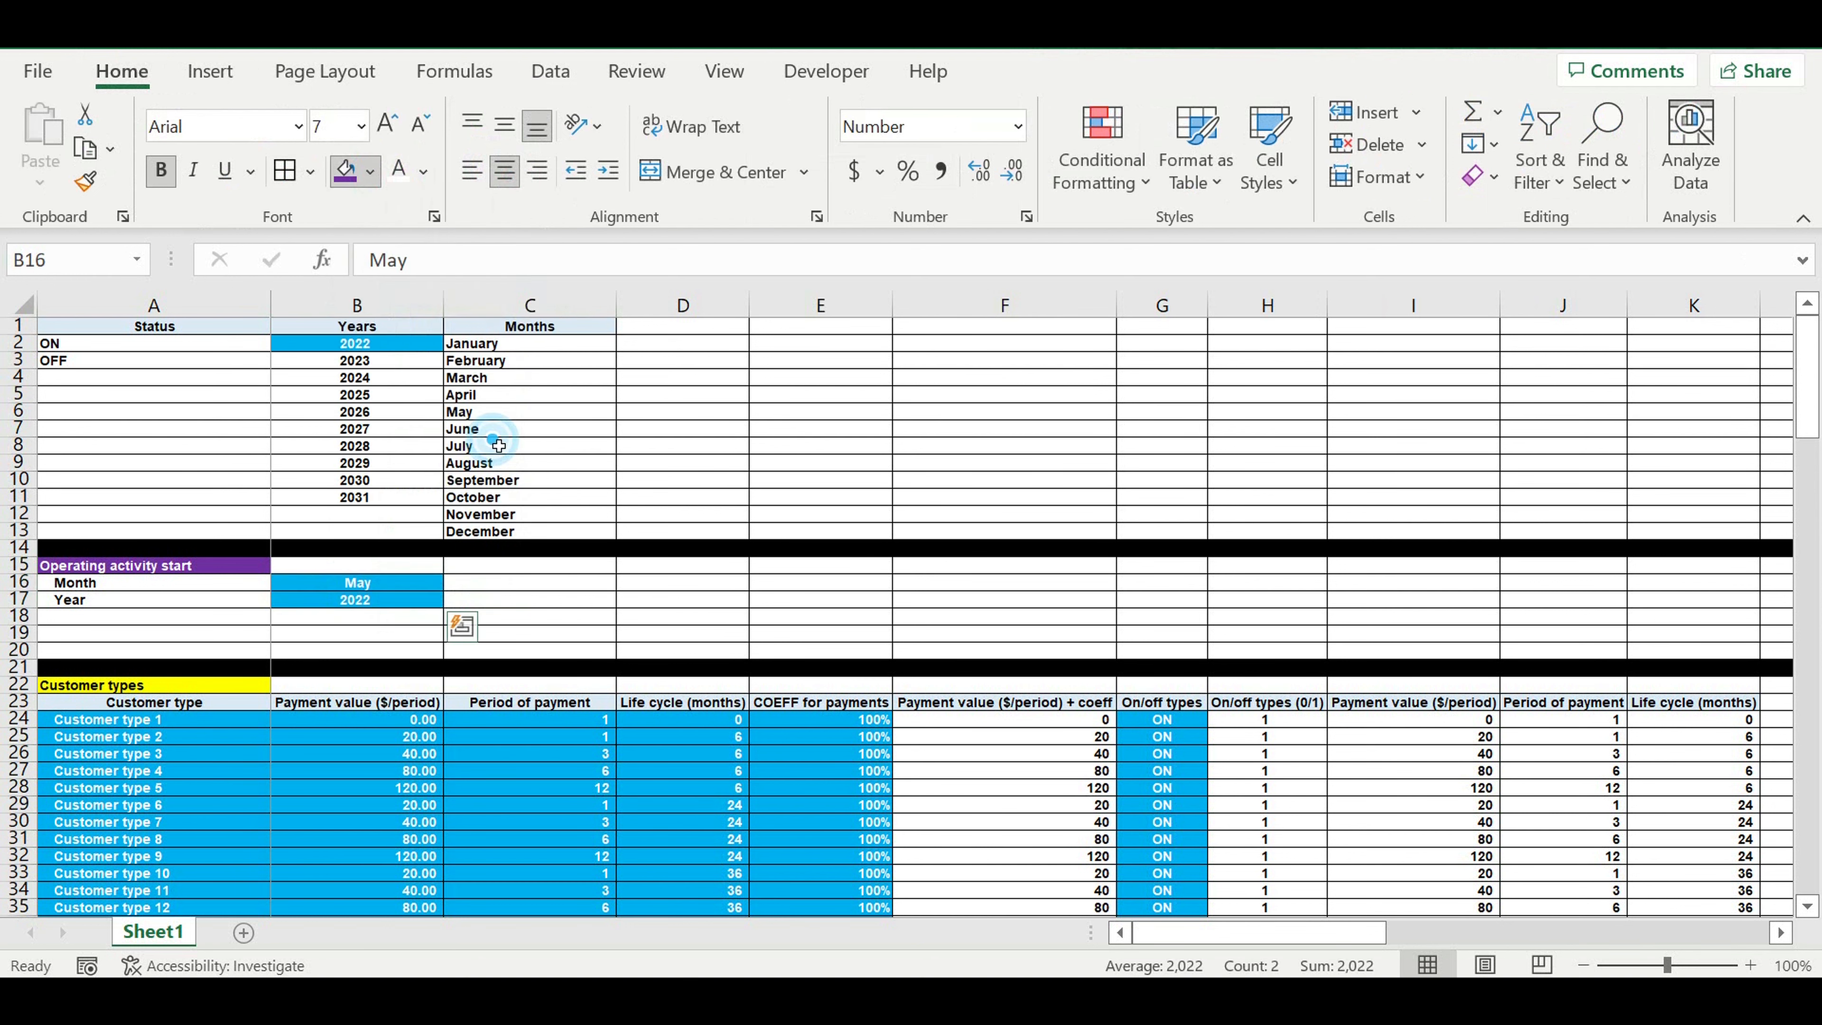
pyautogui.click(574, 498)
pyautogui.moveTo(355, 585); pyautogui.dragTo(356, 601)
pyautogui.click(682, 600)
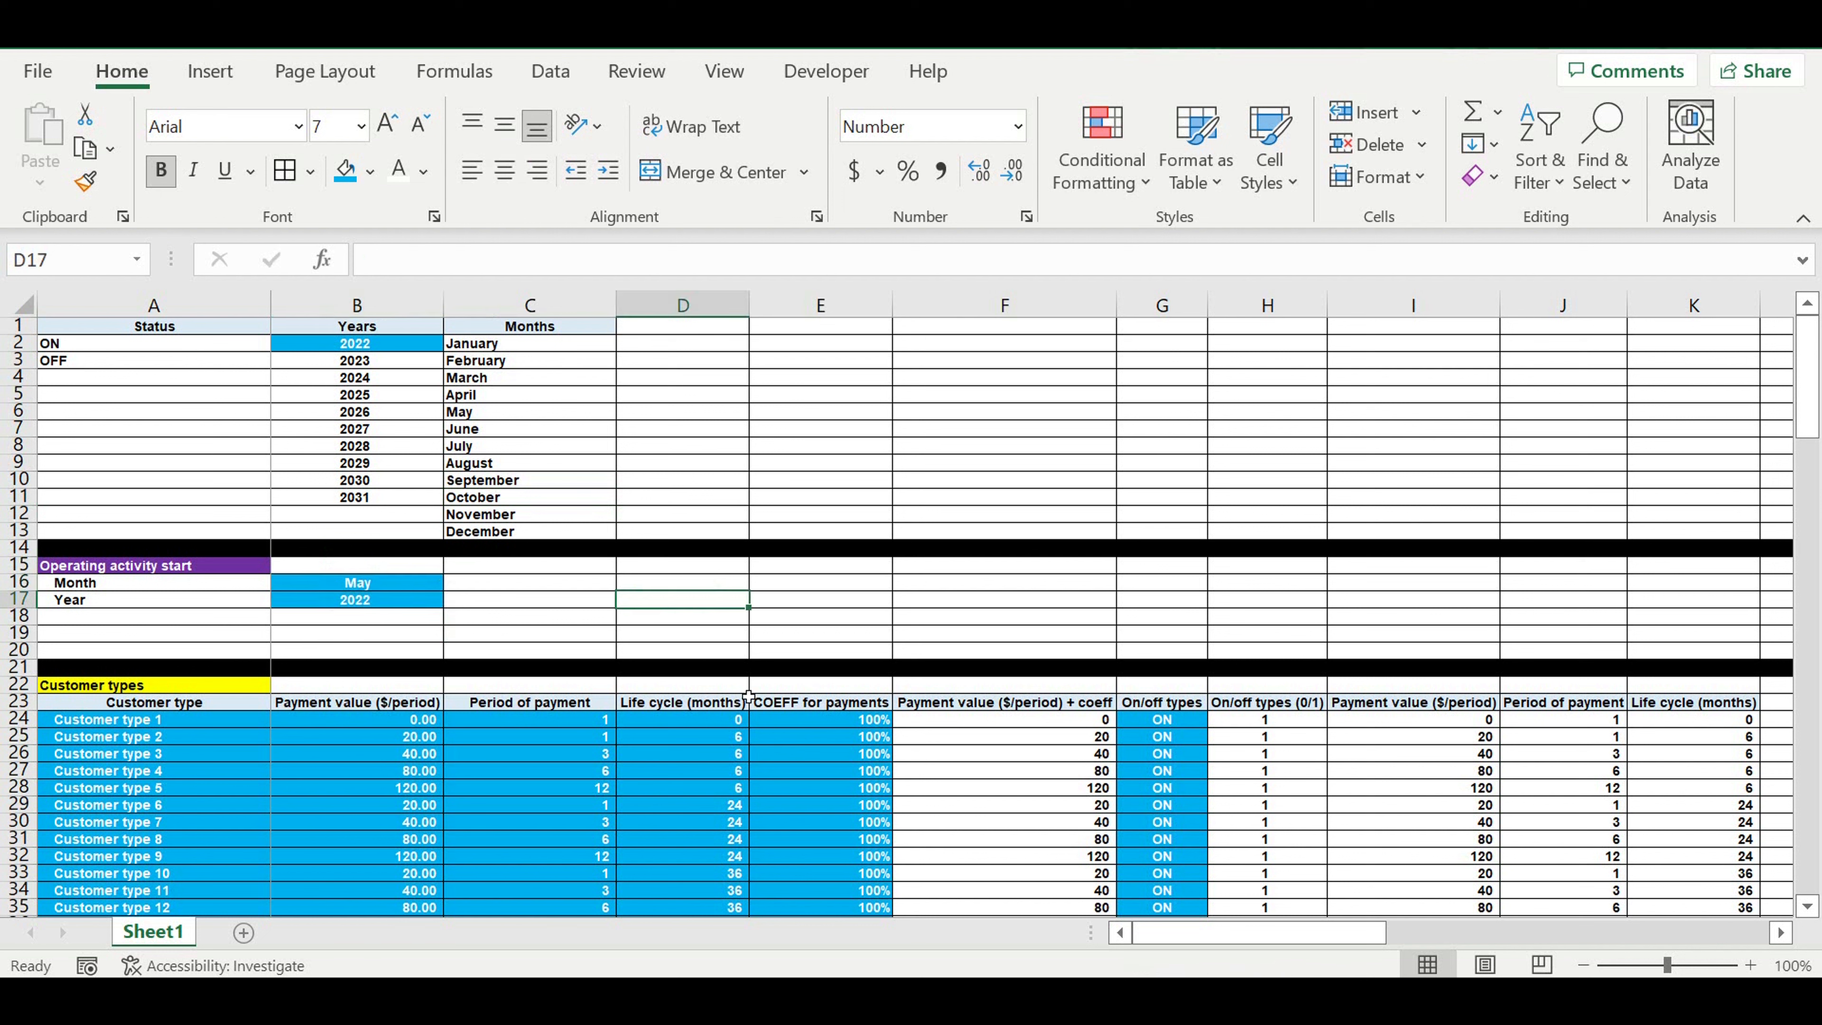
pyautogui.moveTo(244, 727); pyautogui.dragTo(861, 872)
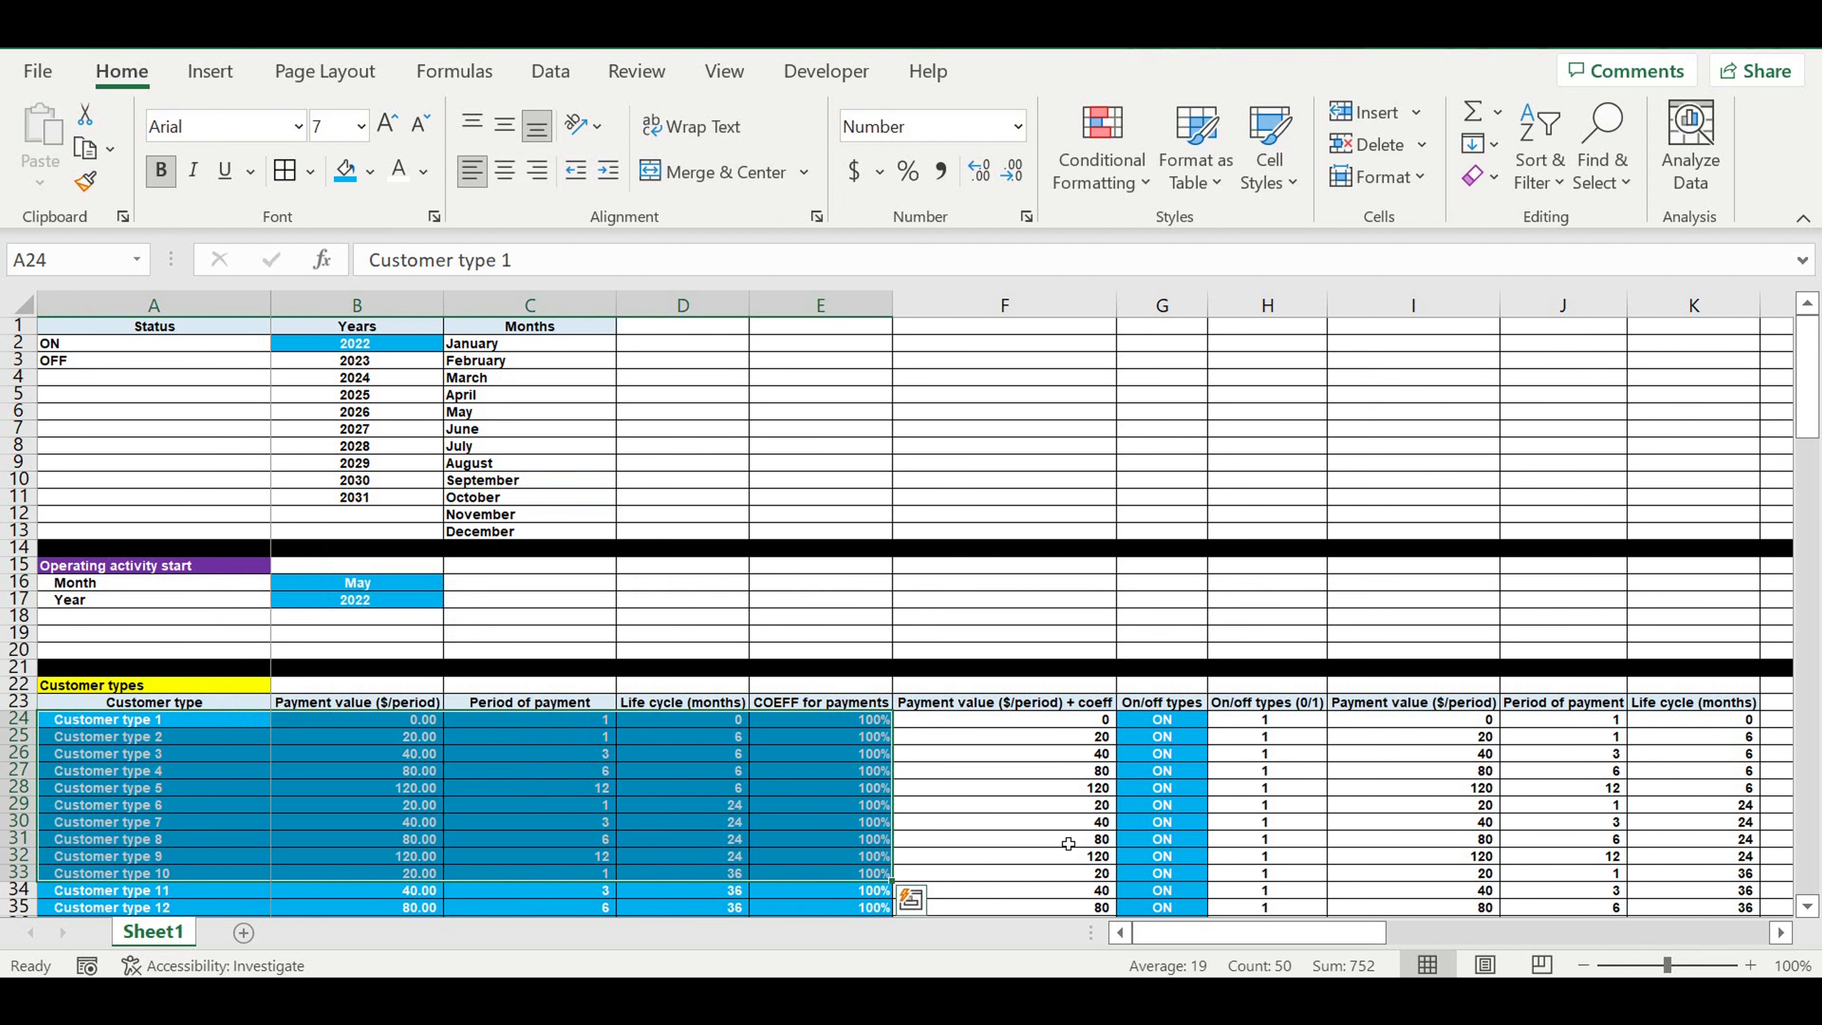
pyautogui.moveTo(1166, 720); pyautogui.dragTo(1169, 839)
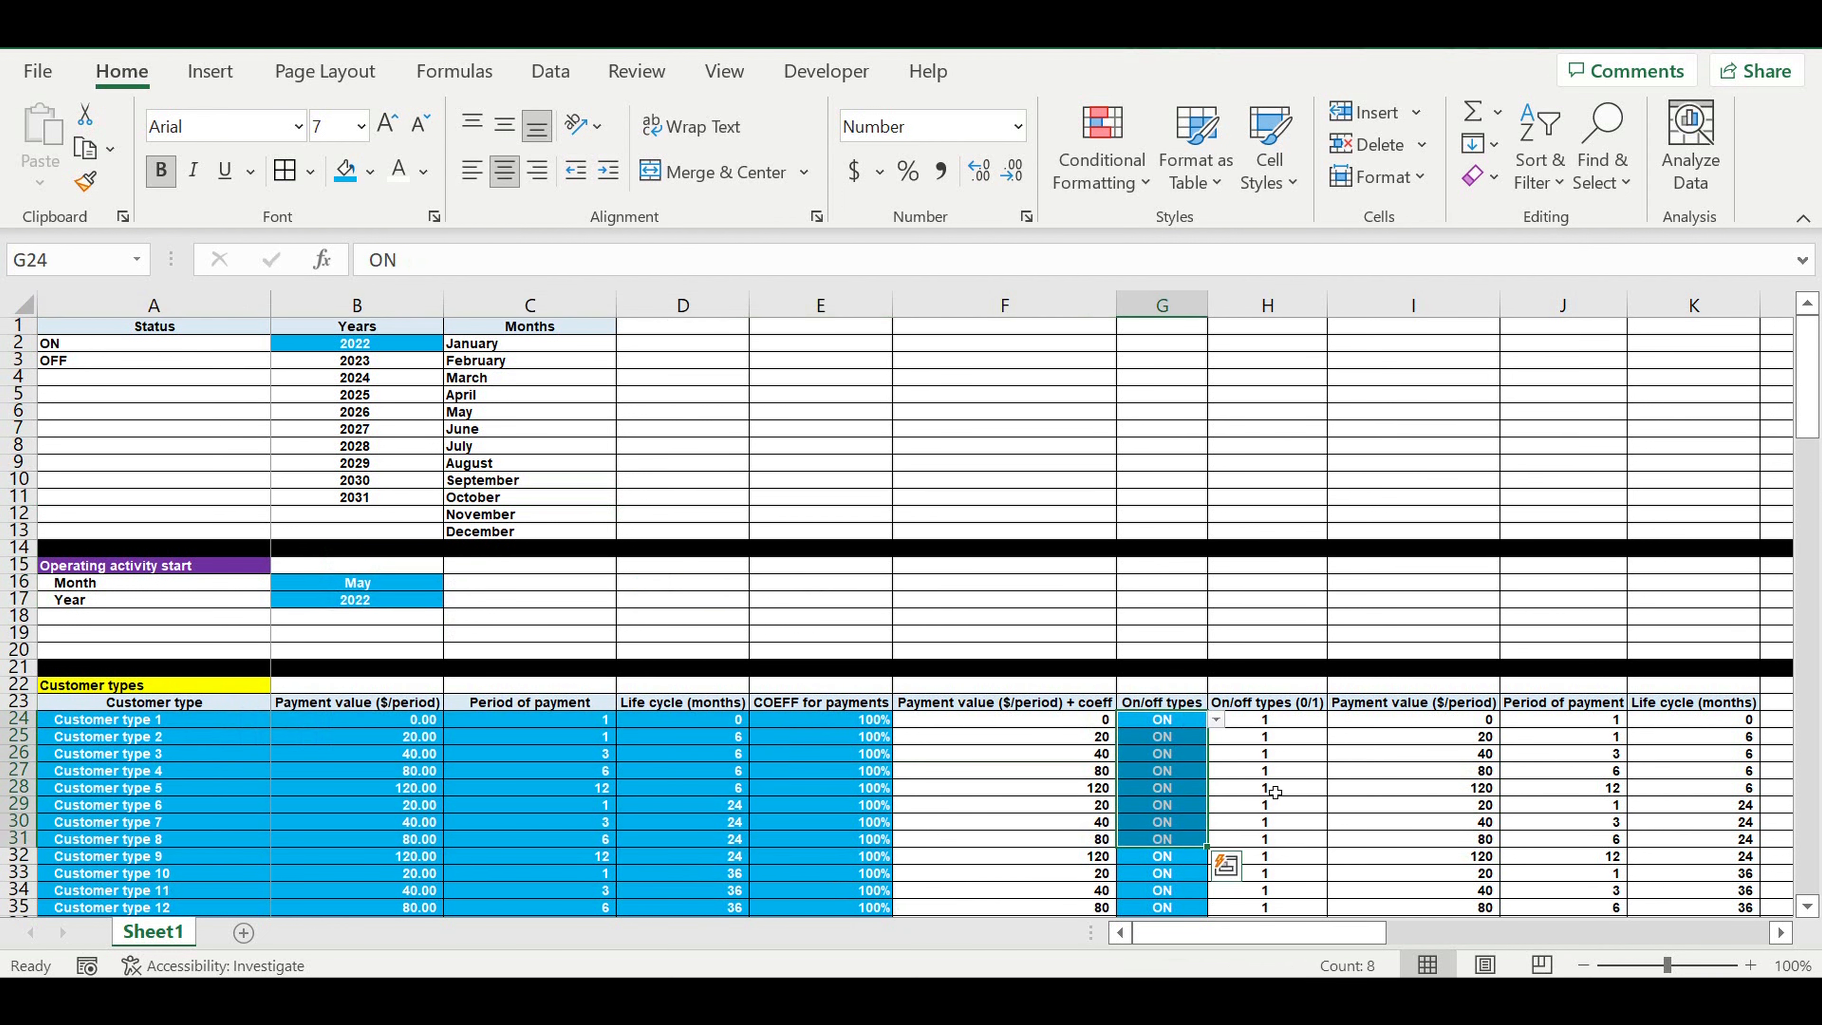
pyautogui.click(1195, 761)
pyautogui.click(641, 496)
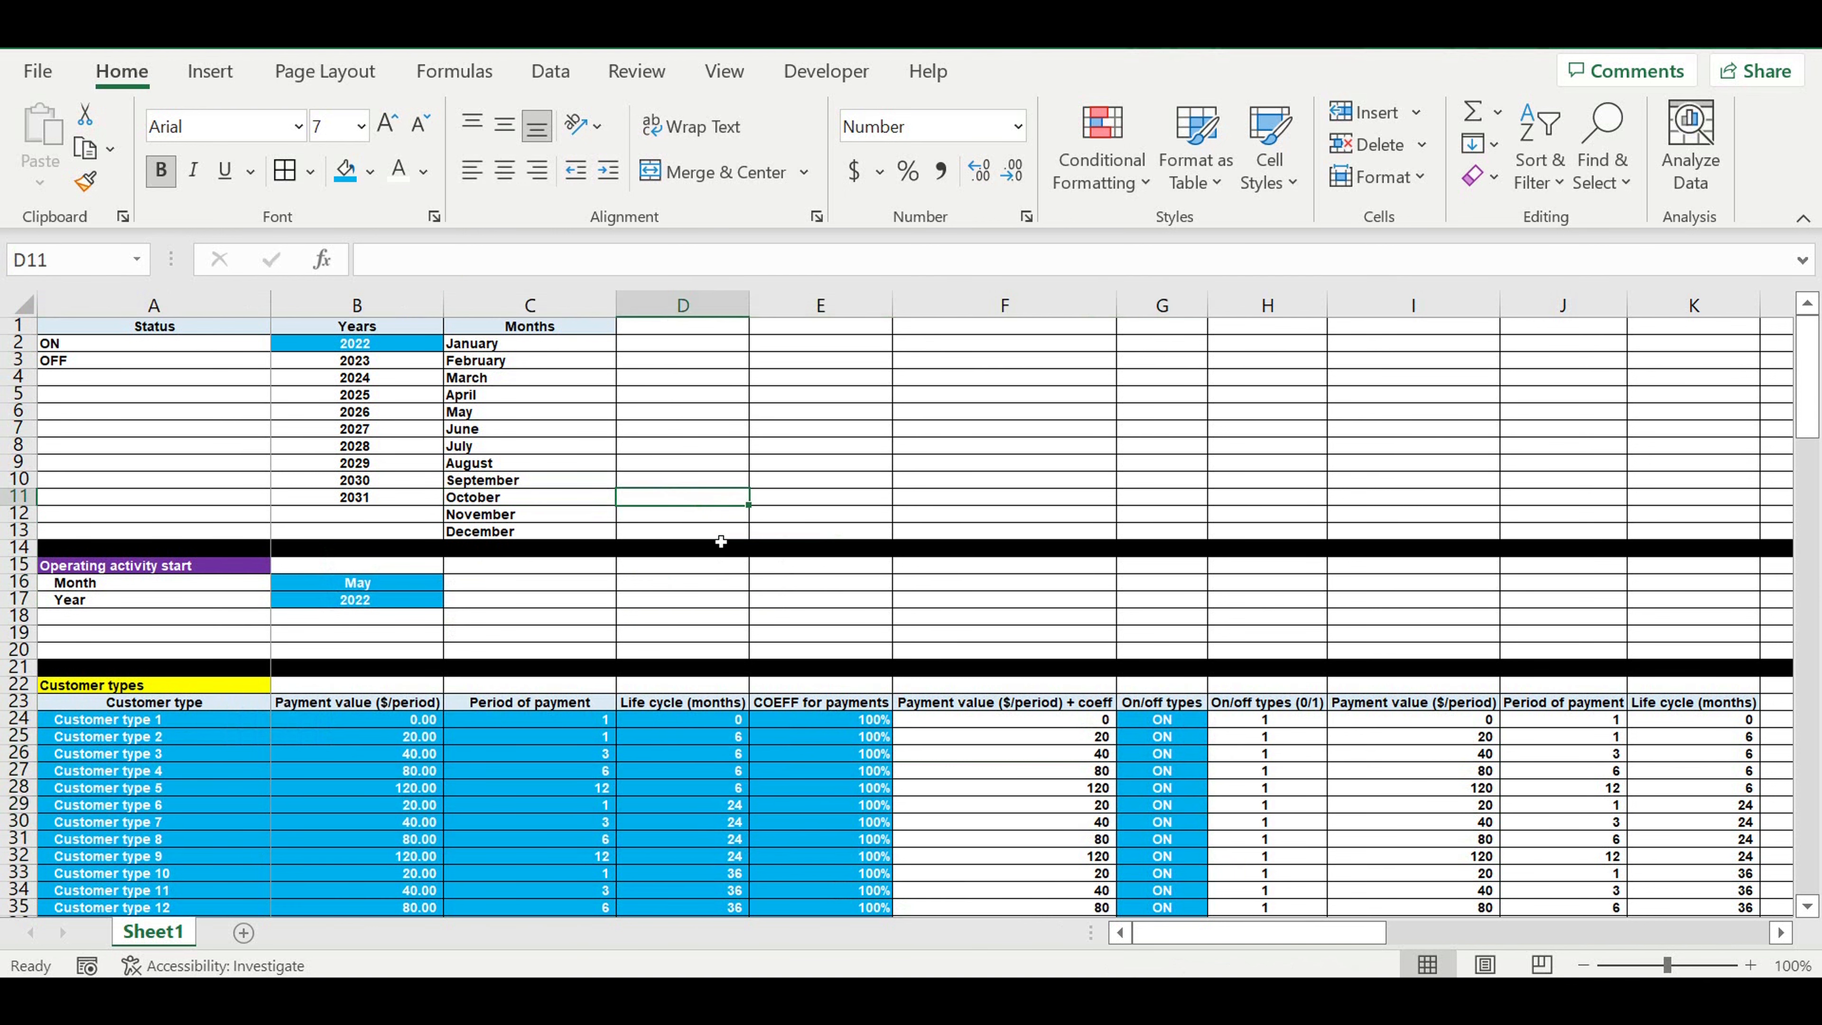
# Step: Delete the empty rows 39 to 41 below the "Amount of customers coeff" row
pyautogui.scroll(-2, 703, 573)
pyautogui.scroll(-5, 704, 578)
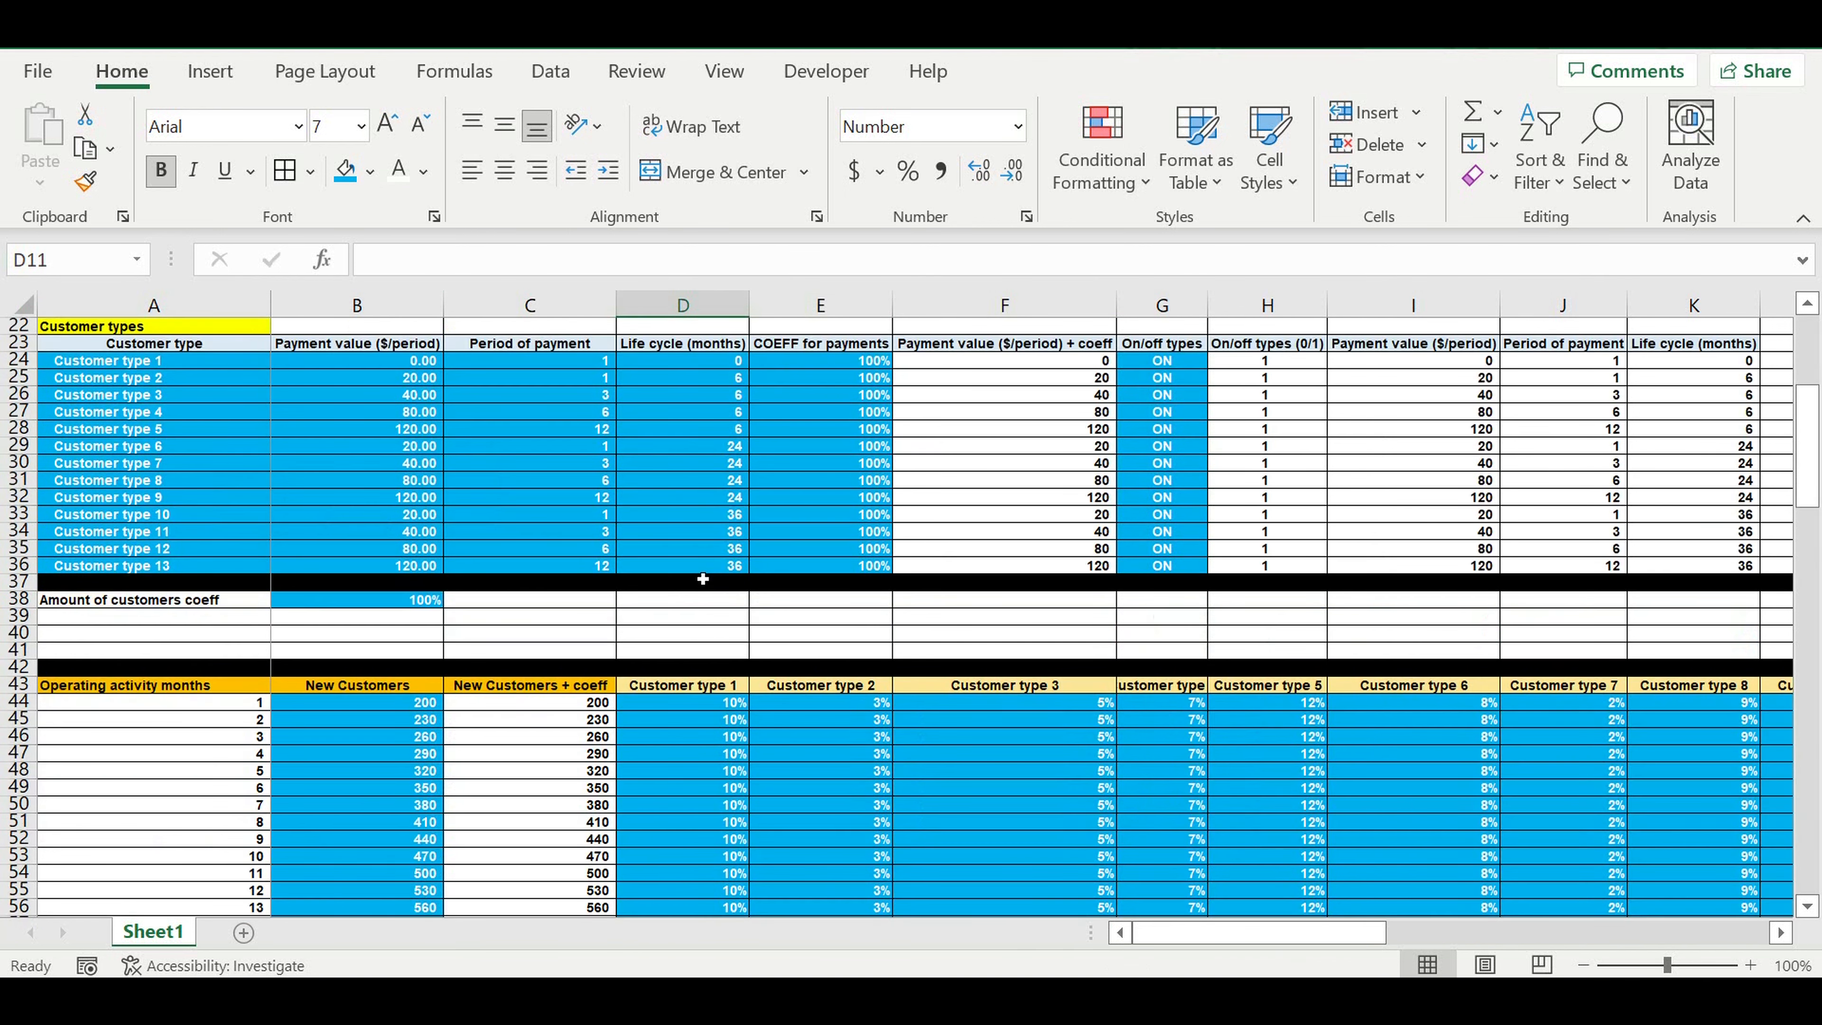
pyautogui.moveTo(24, 616); pyautogui.dragTo(23, 649)
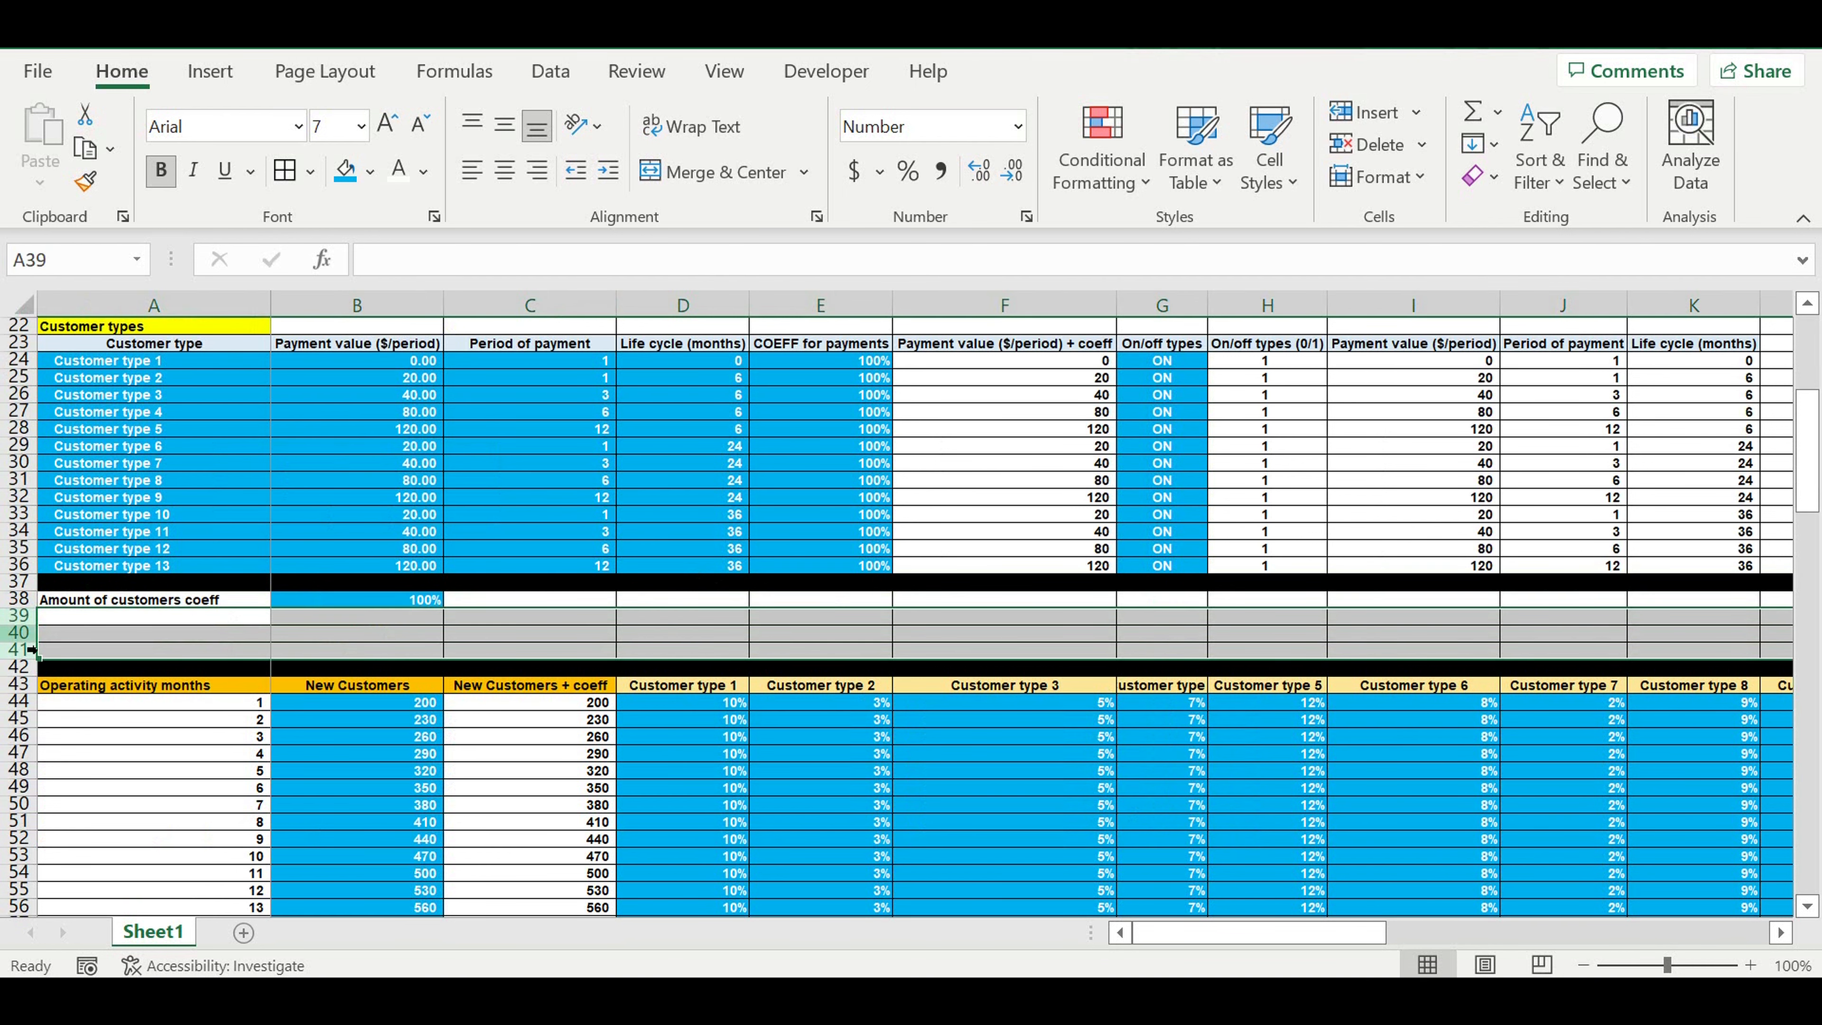
pyautogui.rightClick(23, 649)
pyautogui.click(104, 401)
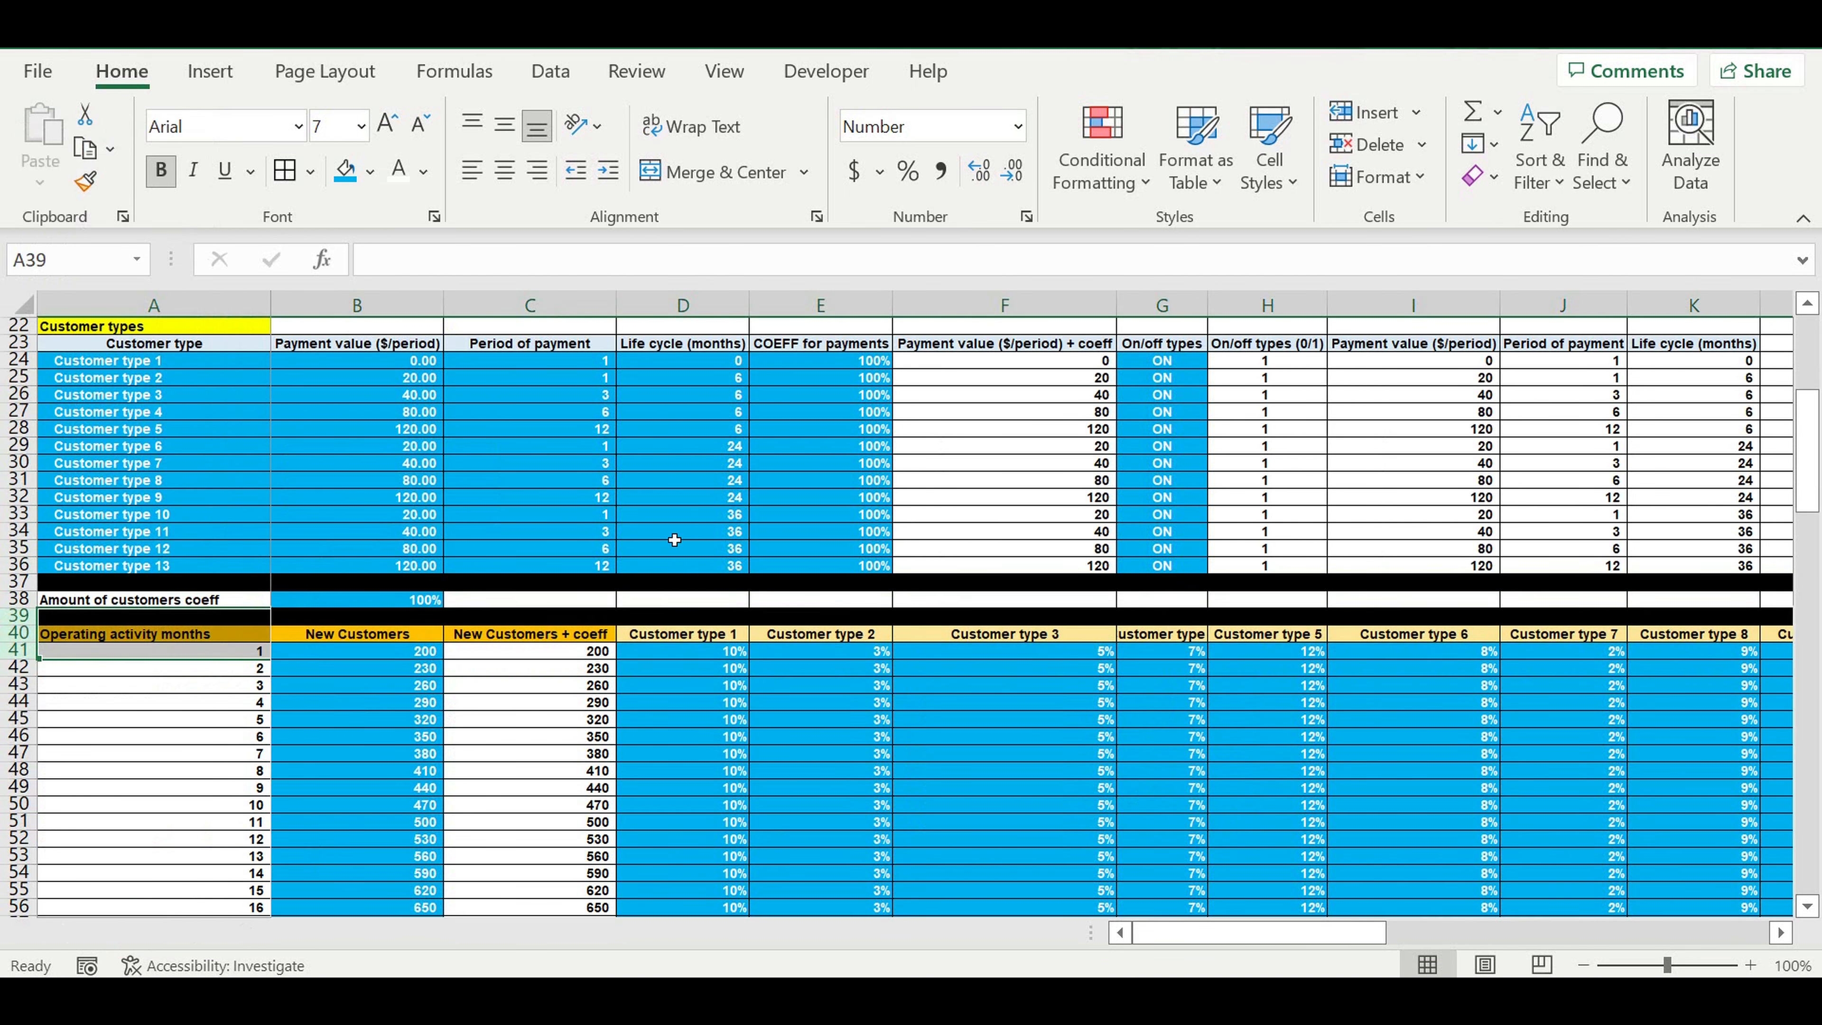
pyautogui.click(558, 686)
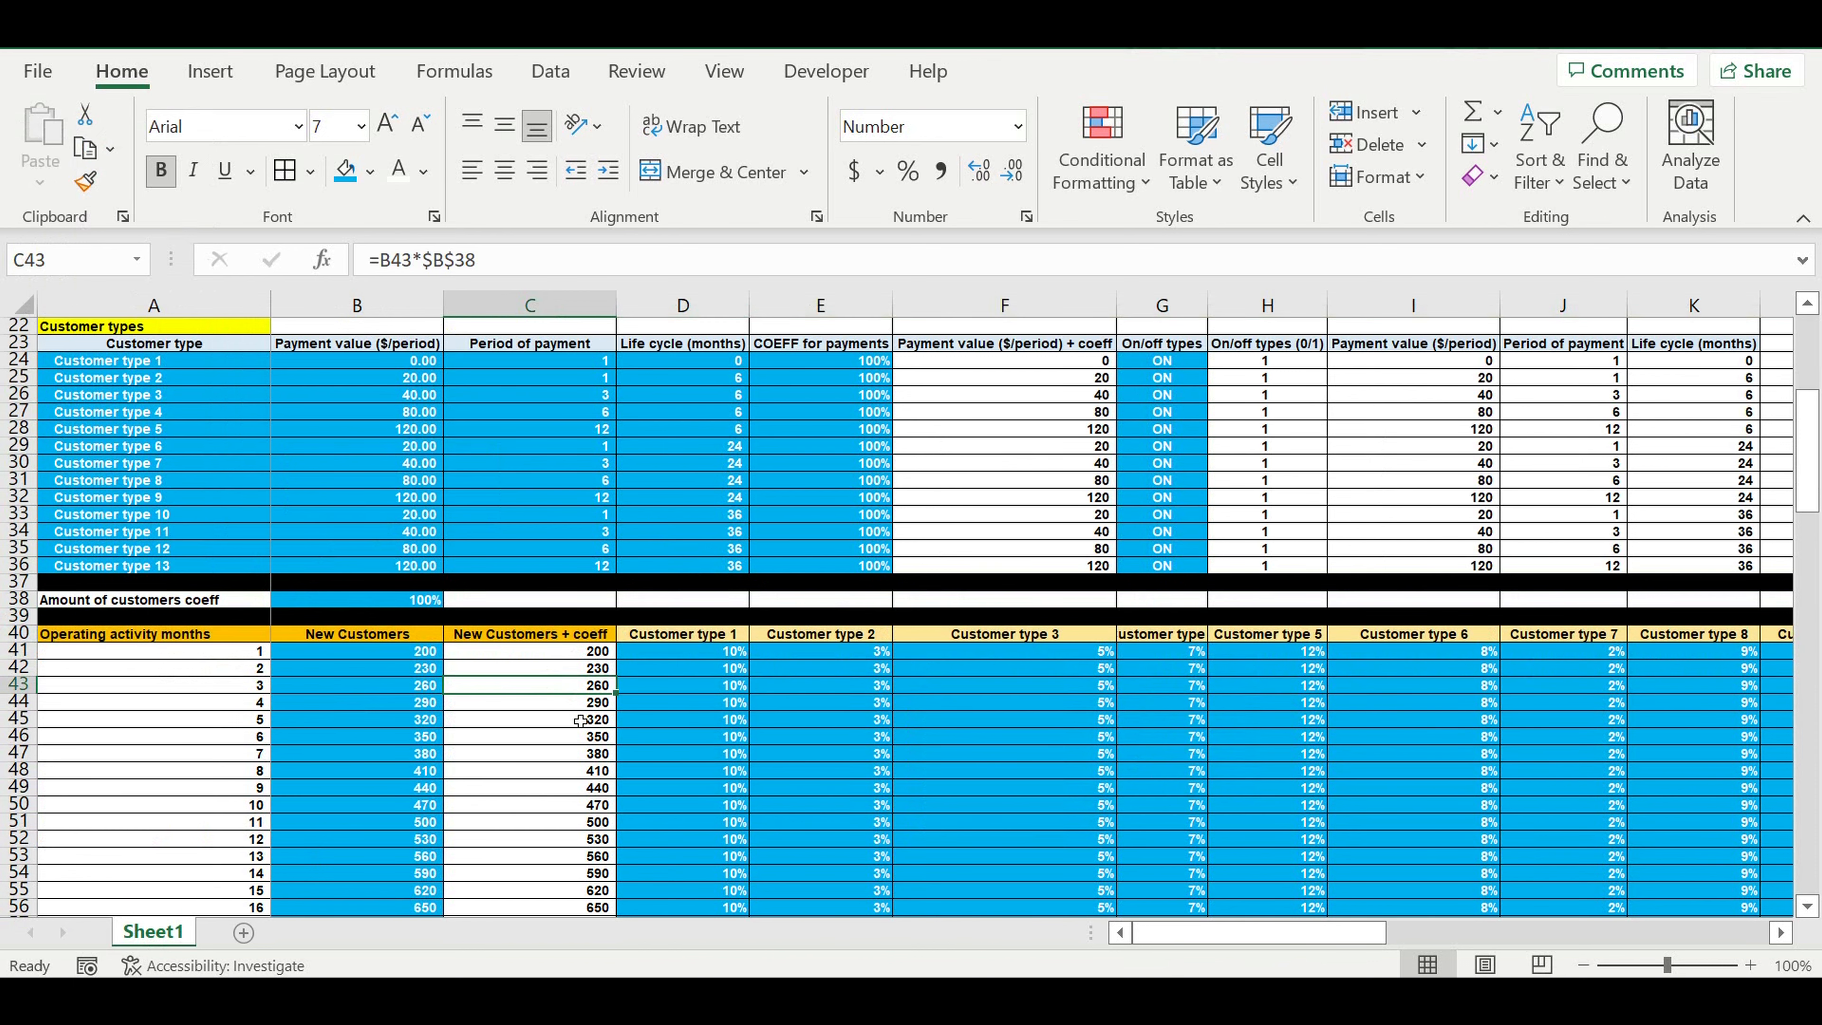
# Step: Enter the heading "Time line" in A162, below the black separator that follows operating month 120
pyautogui.scroll(-15, 582, 721)
pyautogui.scroll(-10, 579, 707)
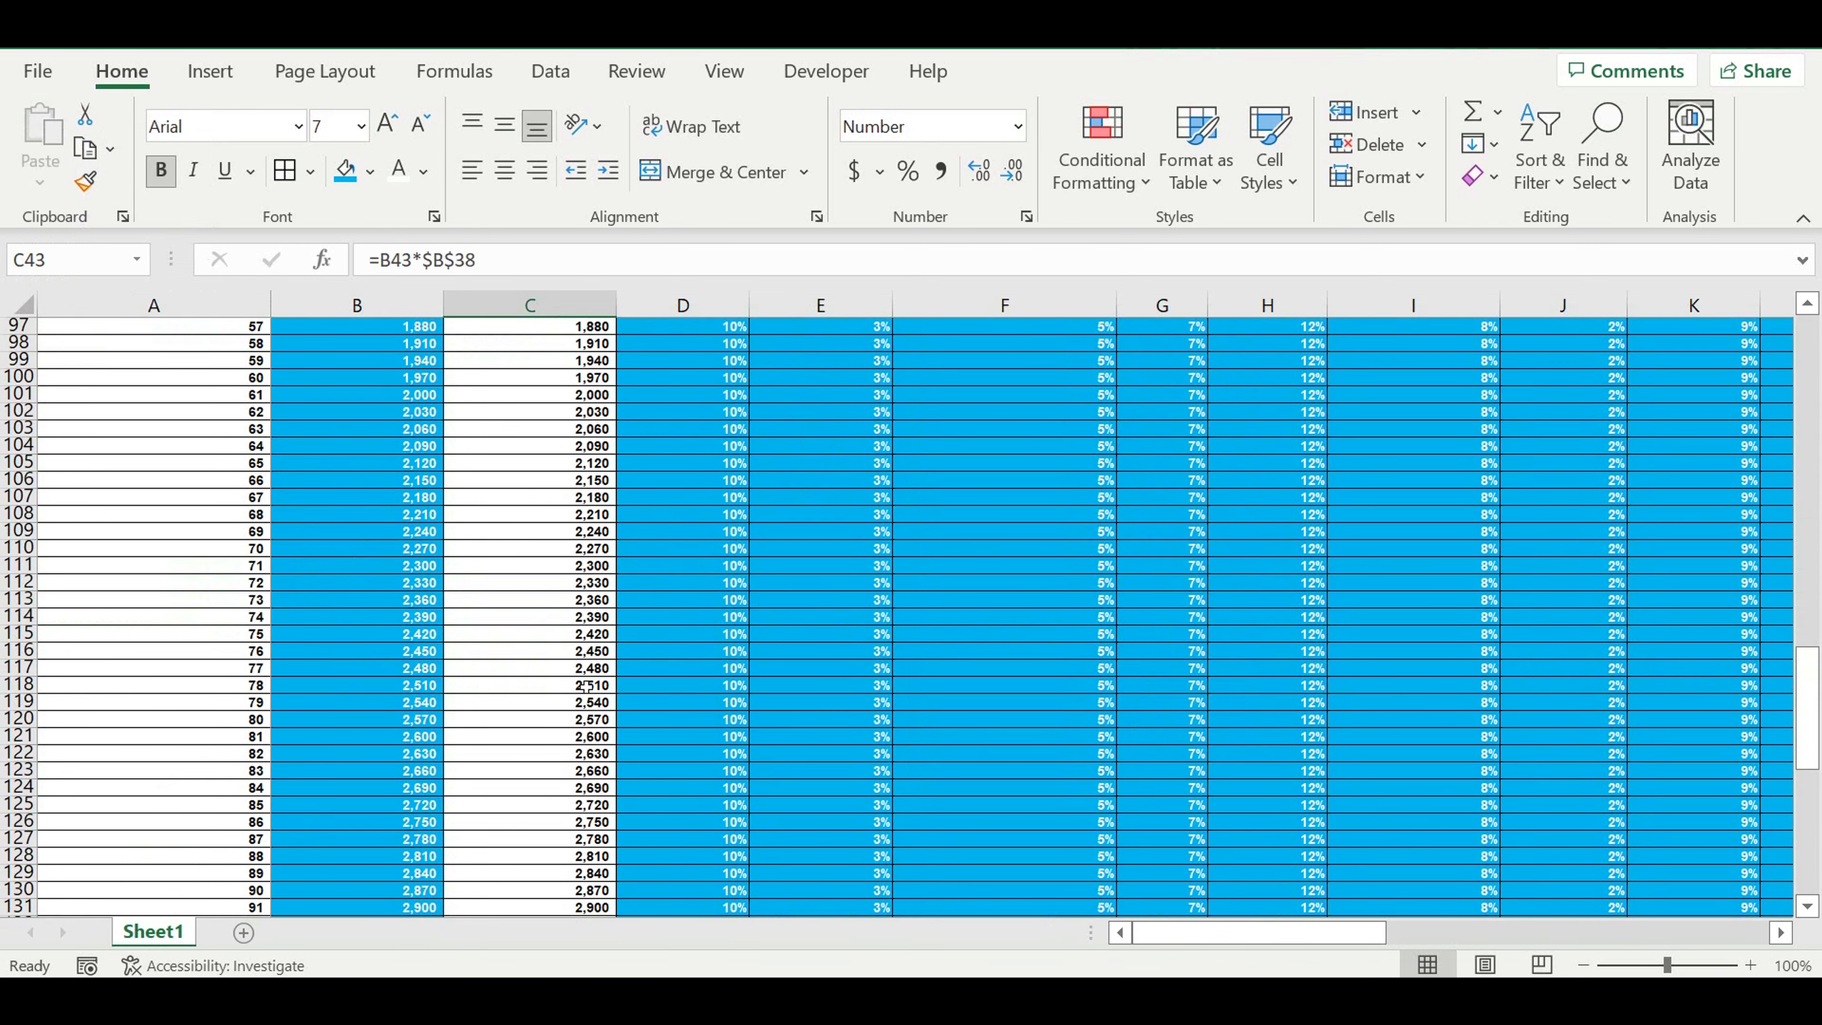
pyautogui.scroll(-20, 588, 691)
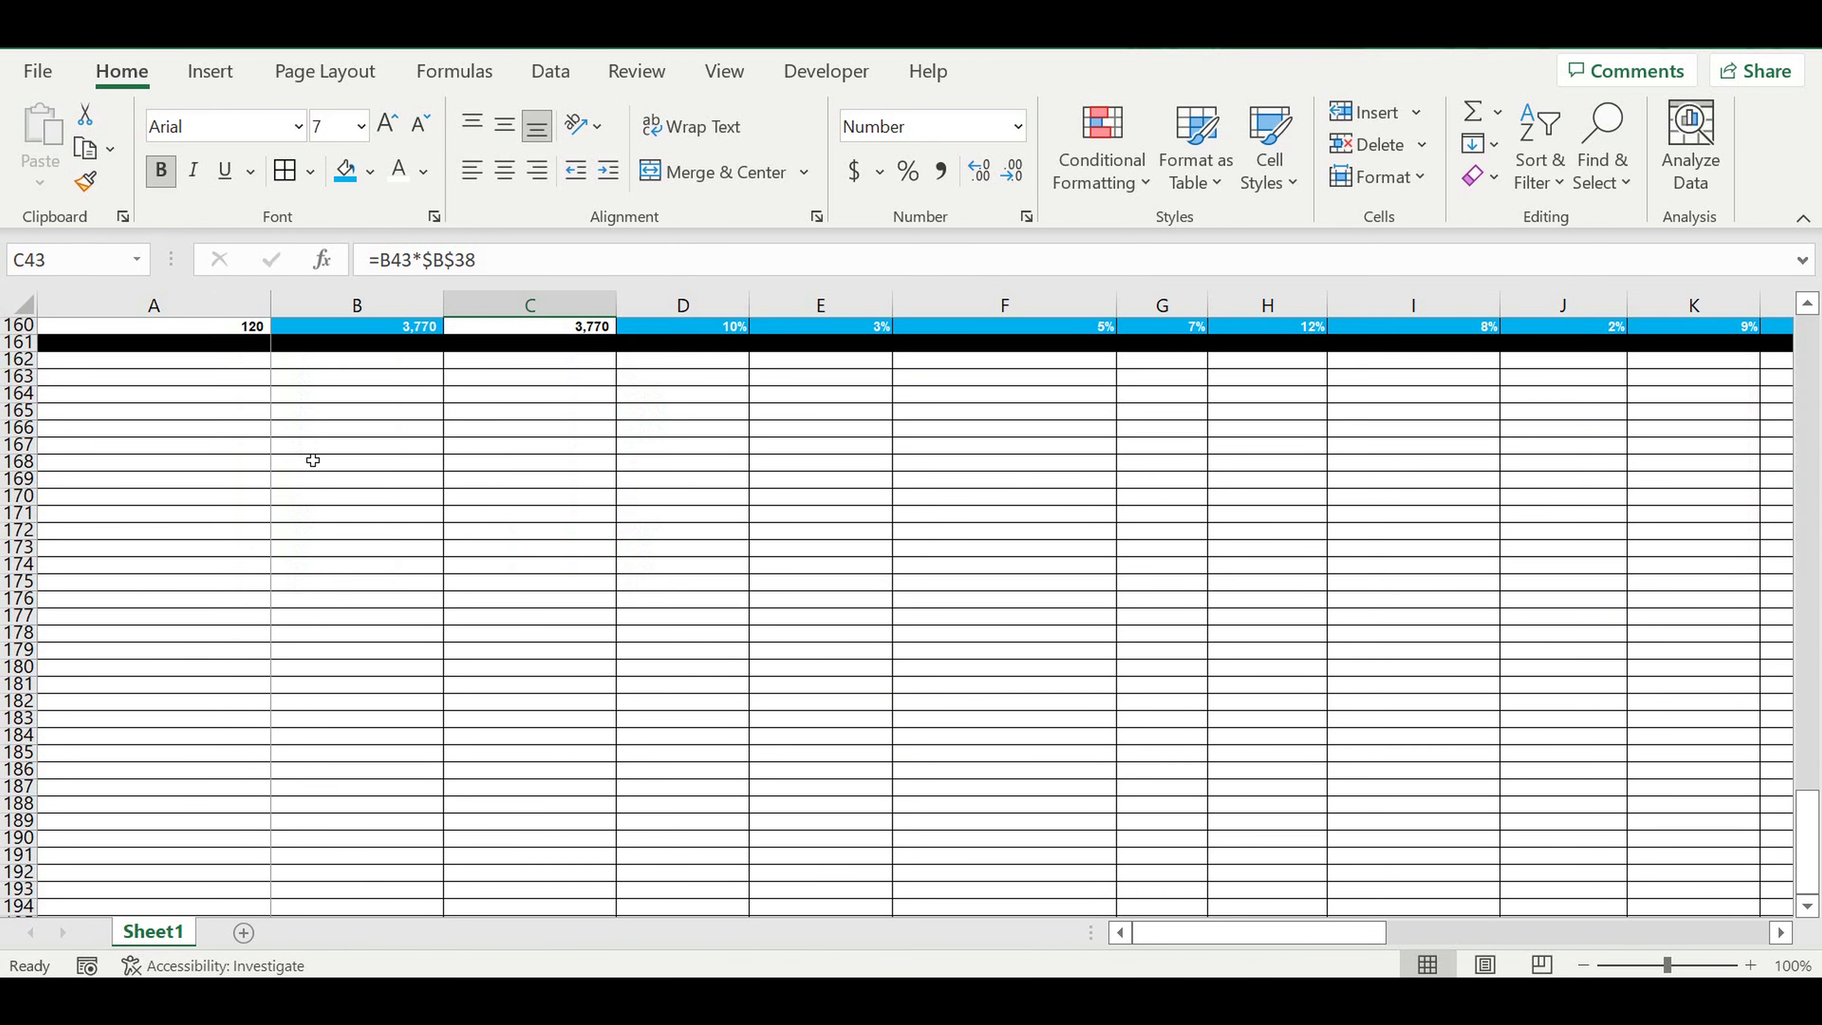
pyautogui.scroll(2, 199, 445)
pyautogui.click(181, 470)
pyautogui.write('Time line')
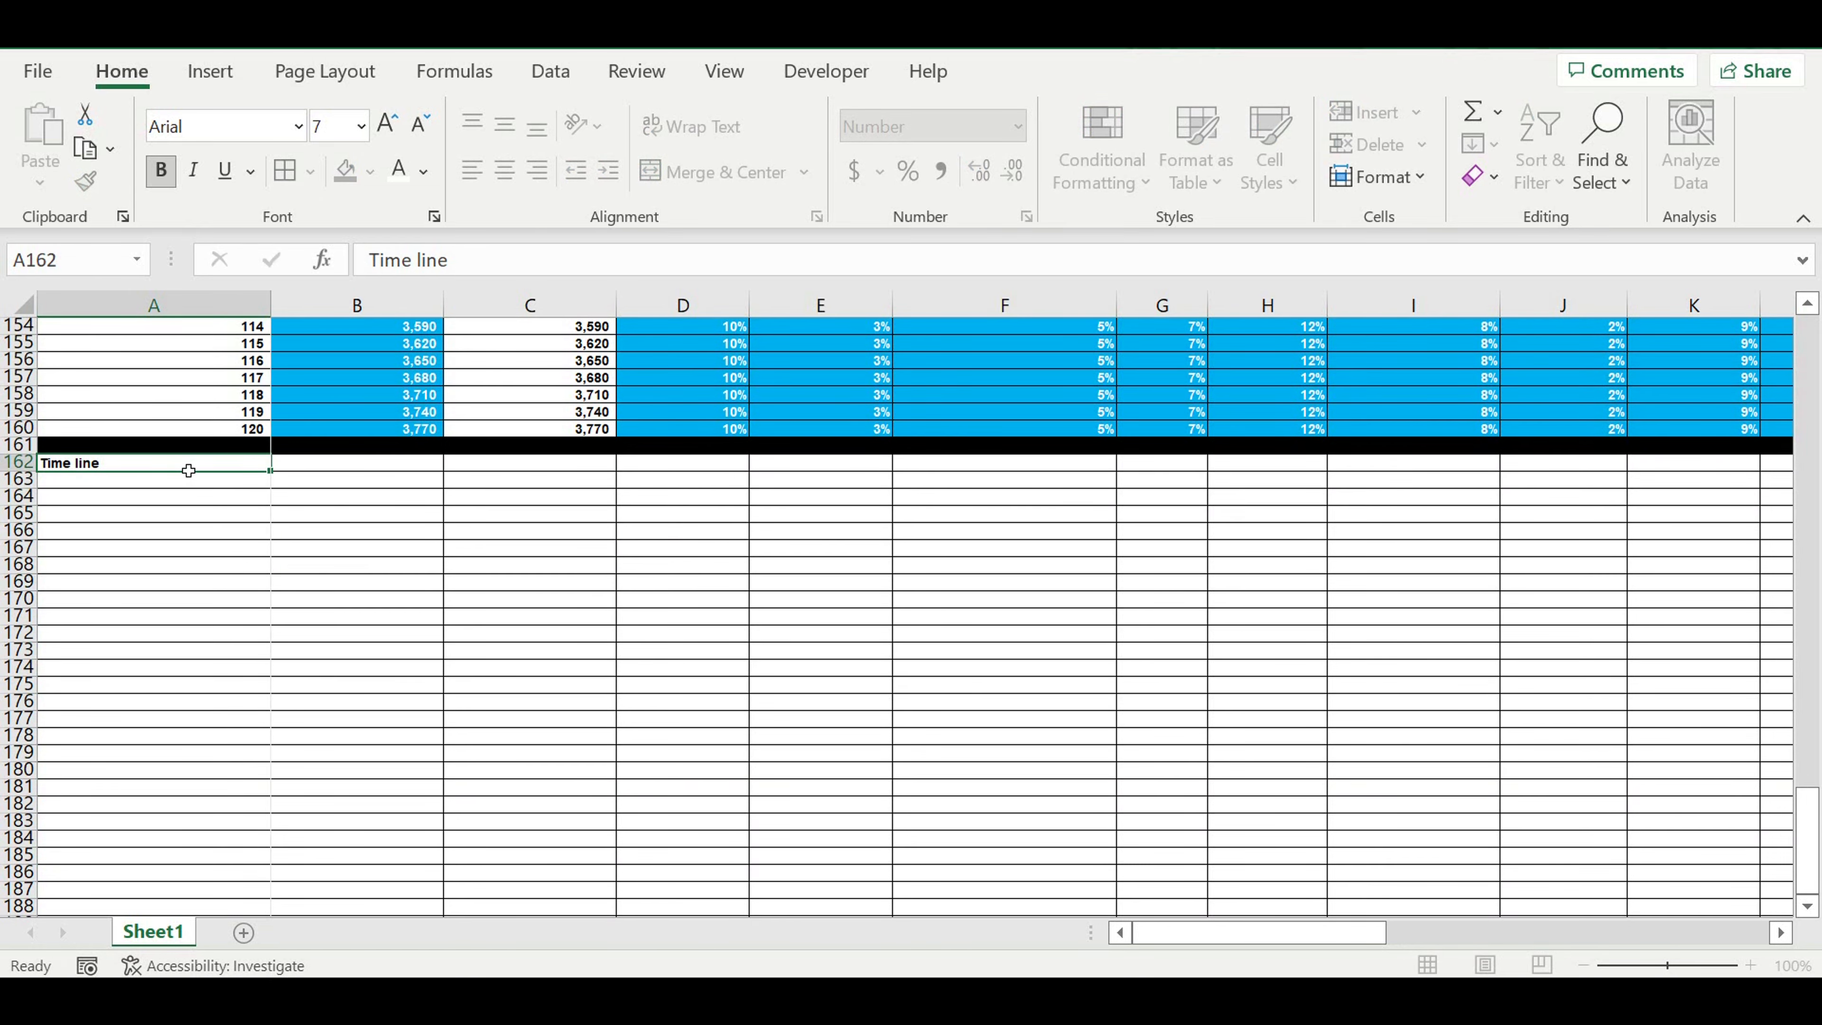
# Step: Enter "January" in B163 below the Time line heading row and centre it horizontally
pyautogui.press('Return')
pyautogui.click(325, 480)
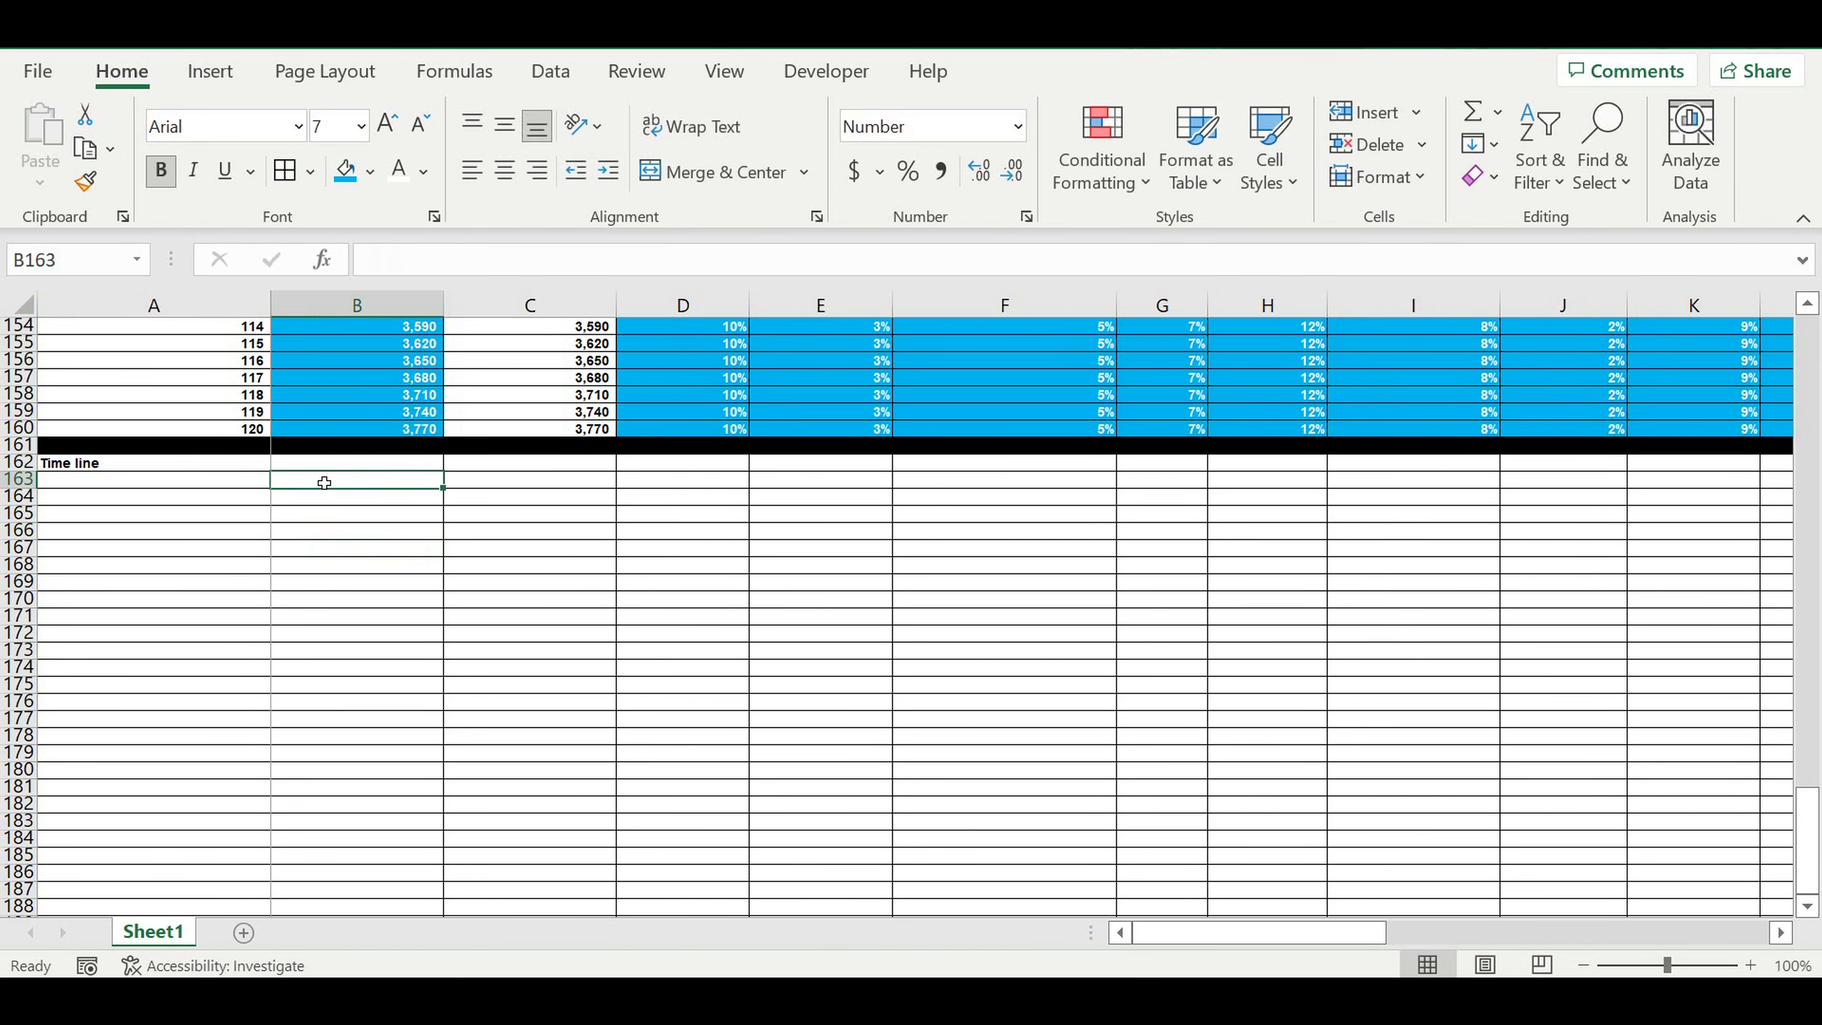
pyautogui.write('January')
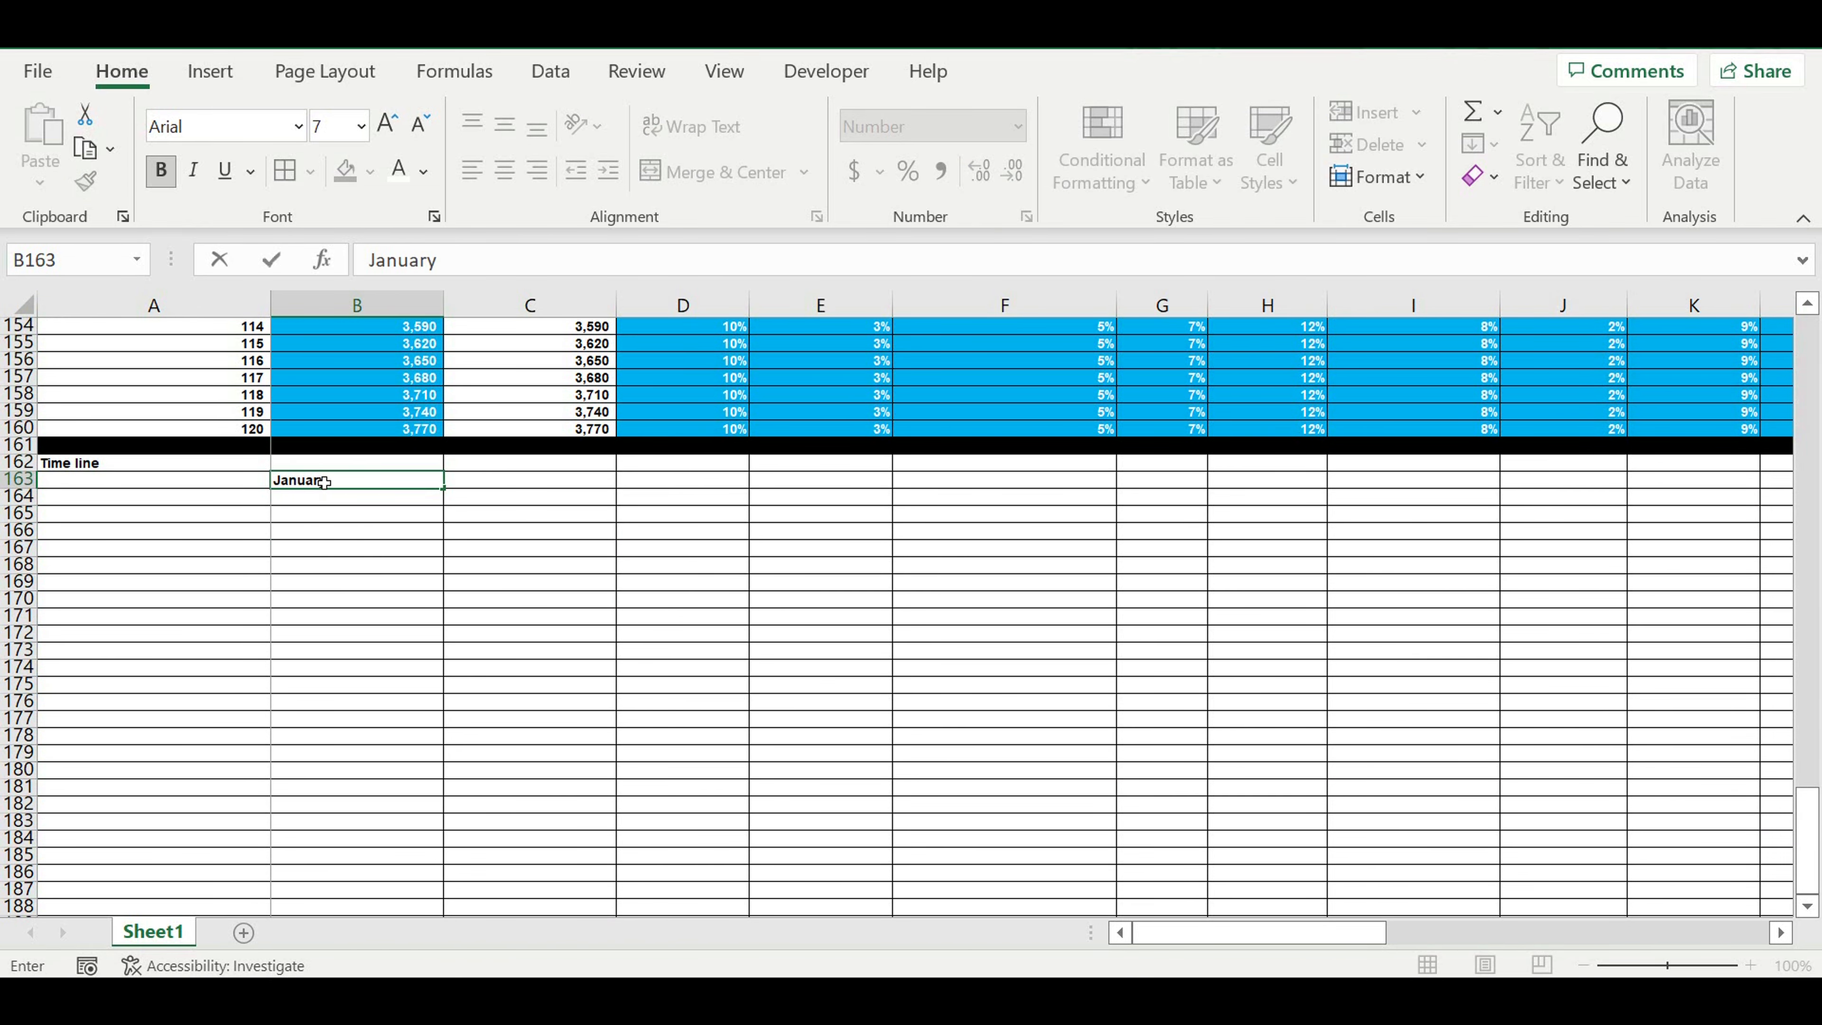
pyautogui.press('Return')
pyautogui.click(421, 563)
pyautogui.click(366, 479)
pyautogui.click(504, 169)
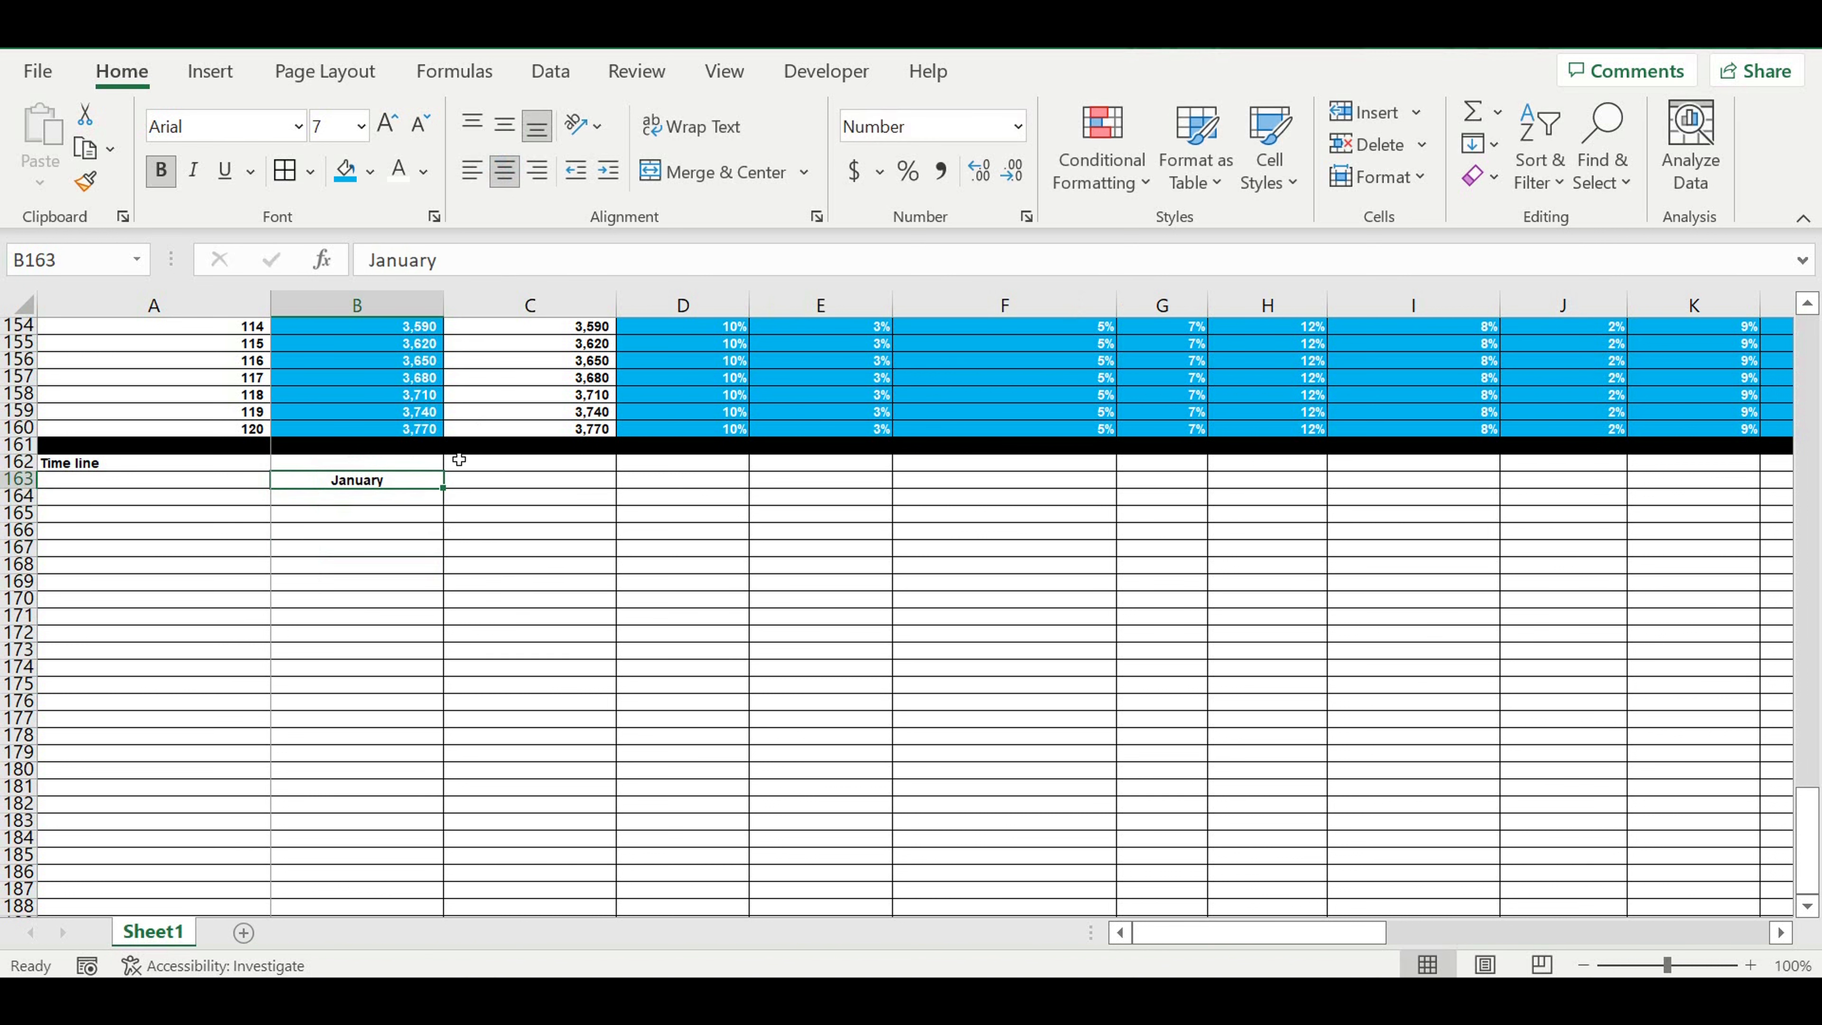
# Step: Fill the month series from B163 across row 163 to December in DQ163
pyautogui.moveTo(444, 501); pyautogui.dragTo(1438, 503)
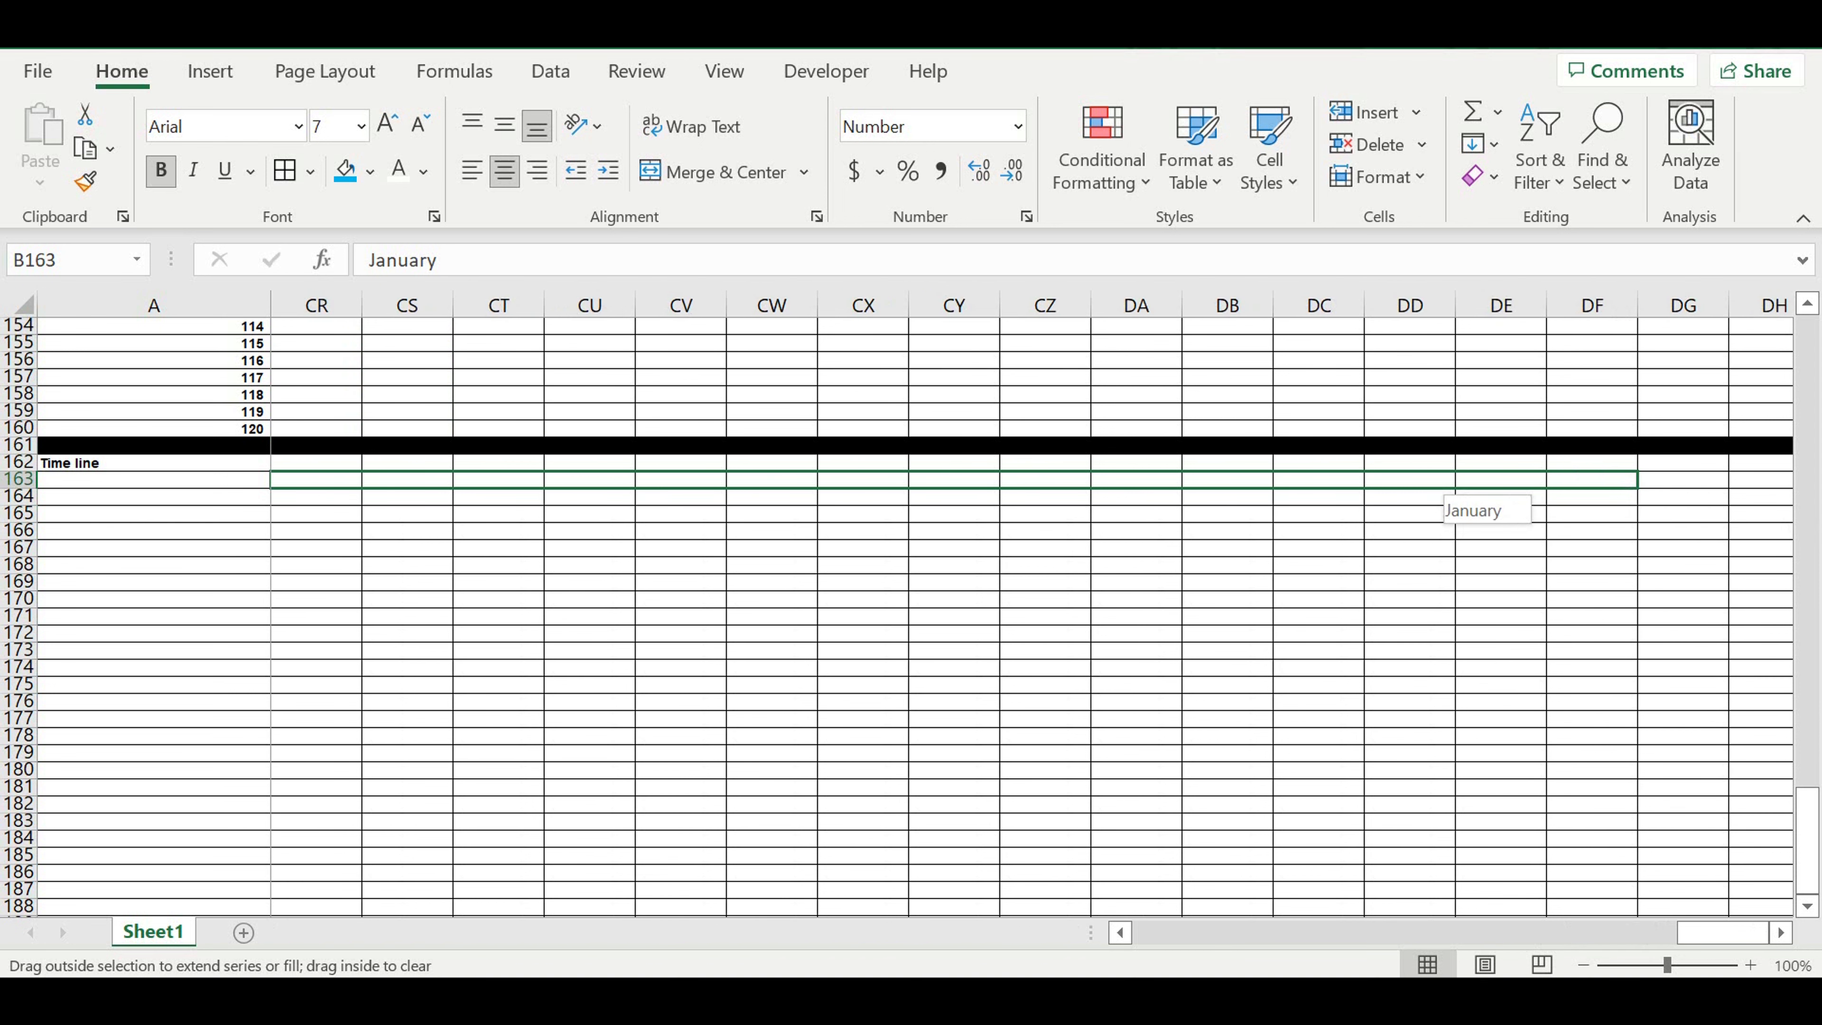
pyautogui.moveTo(1818, 698); pyautogui.dragTo(1183, 507)
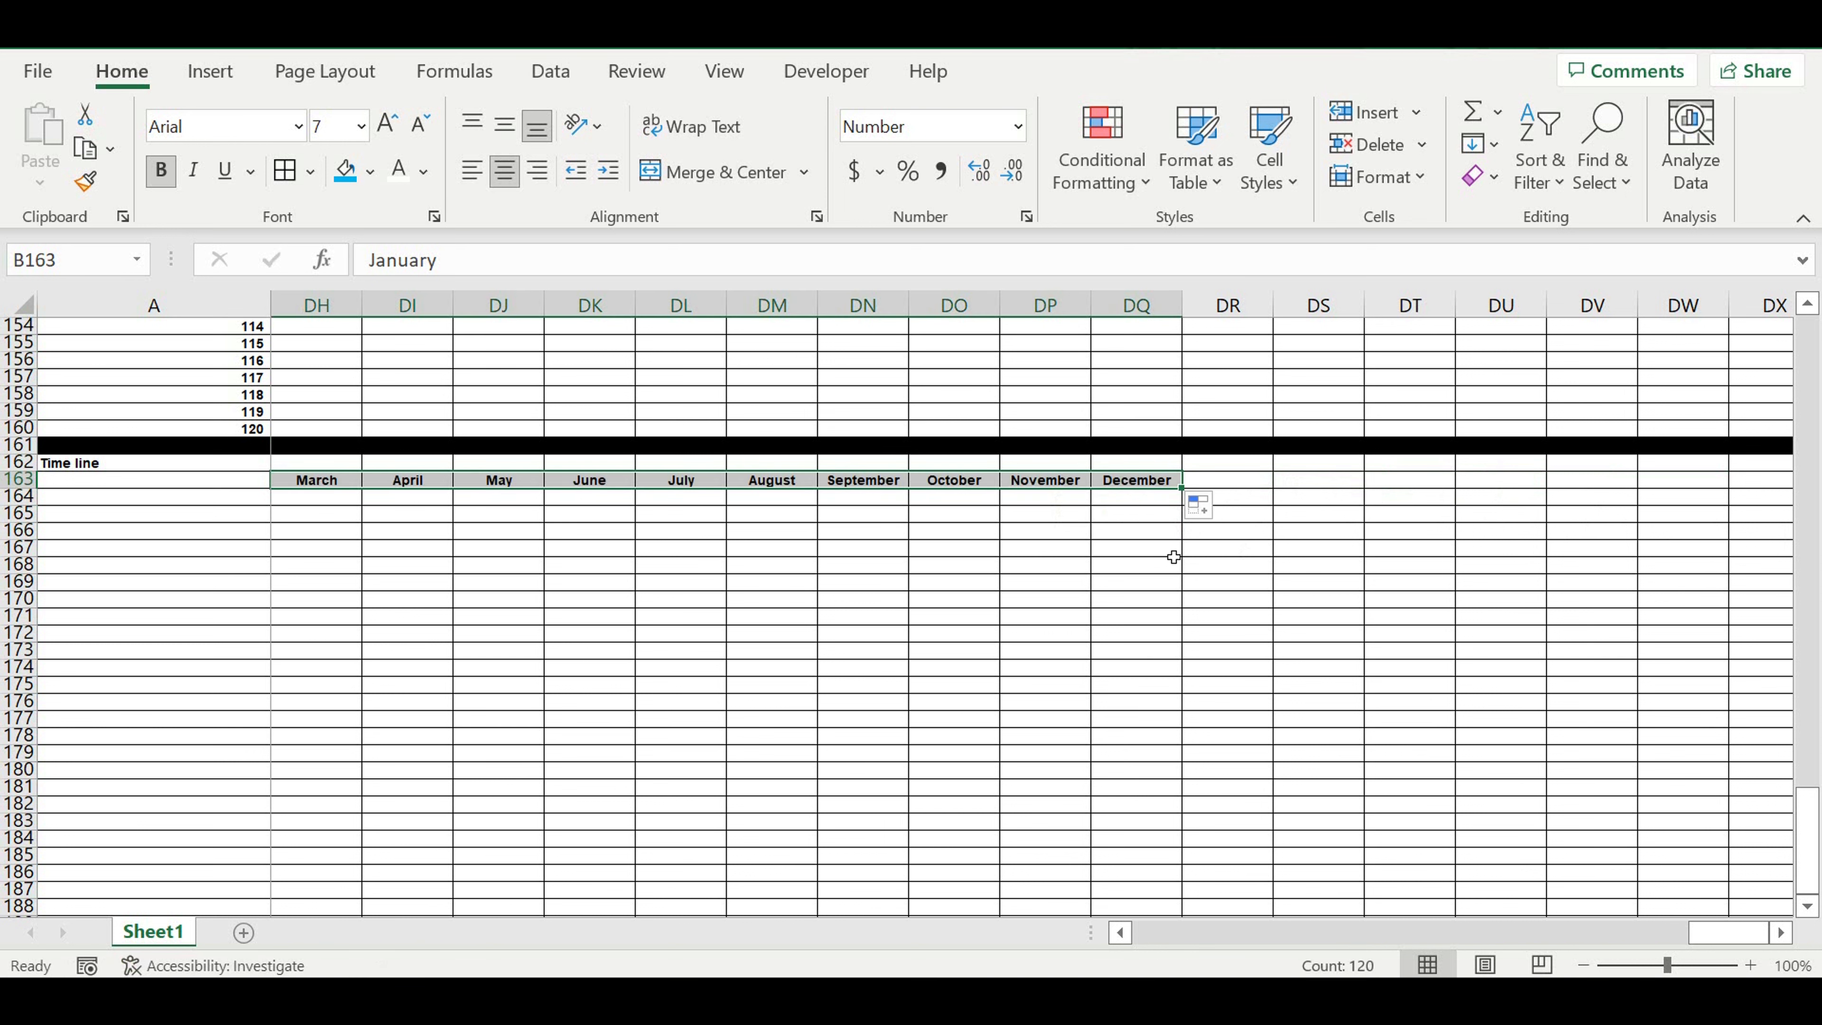
pyautogui.moveTo(1723, 935); pyautogui.dragTo(855, 927)
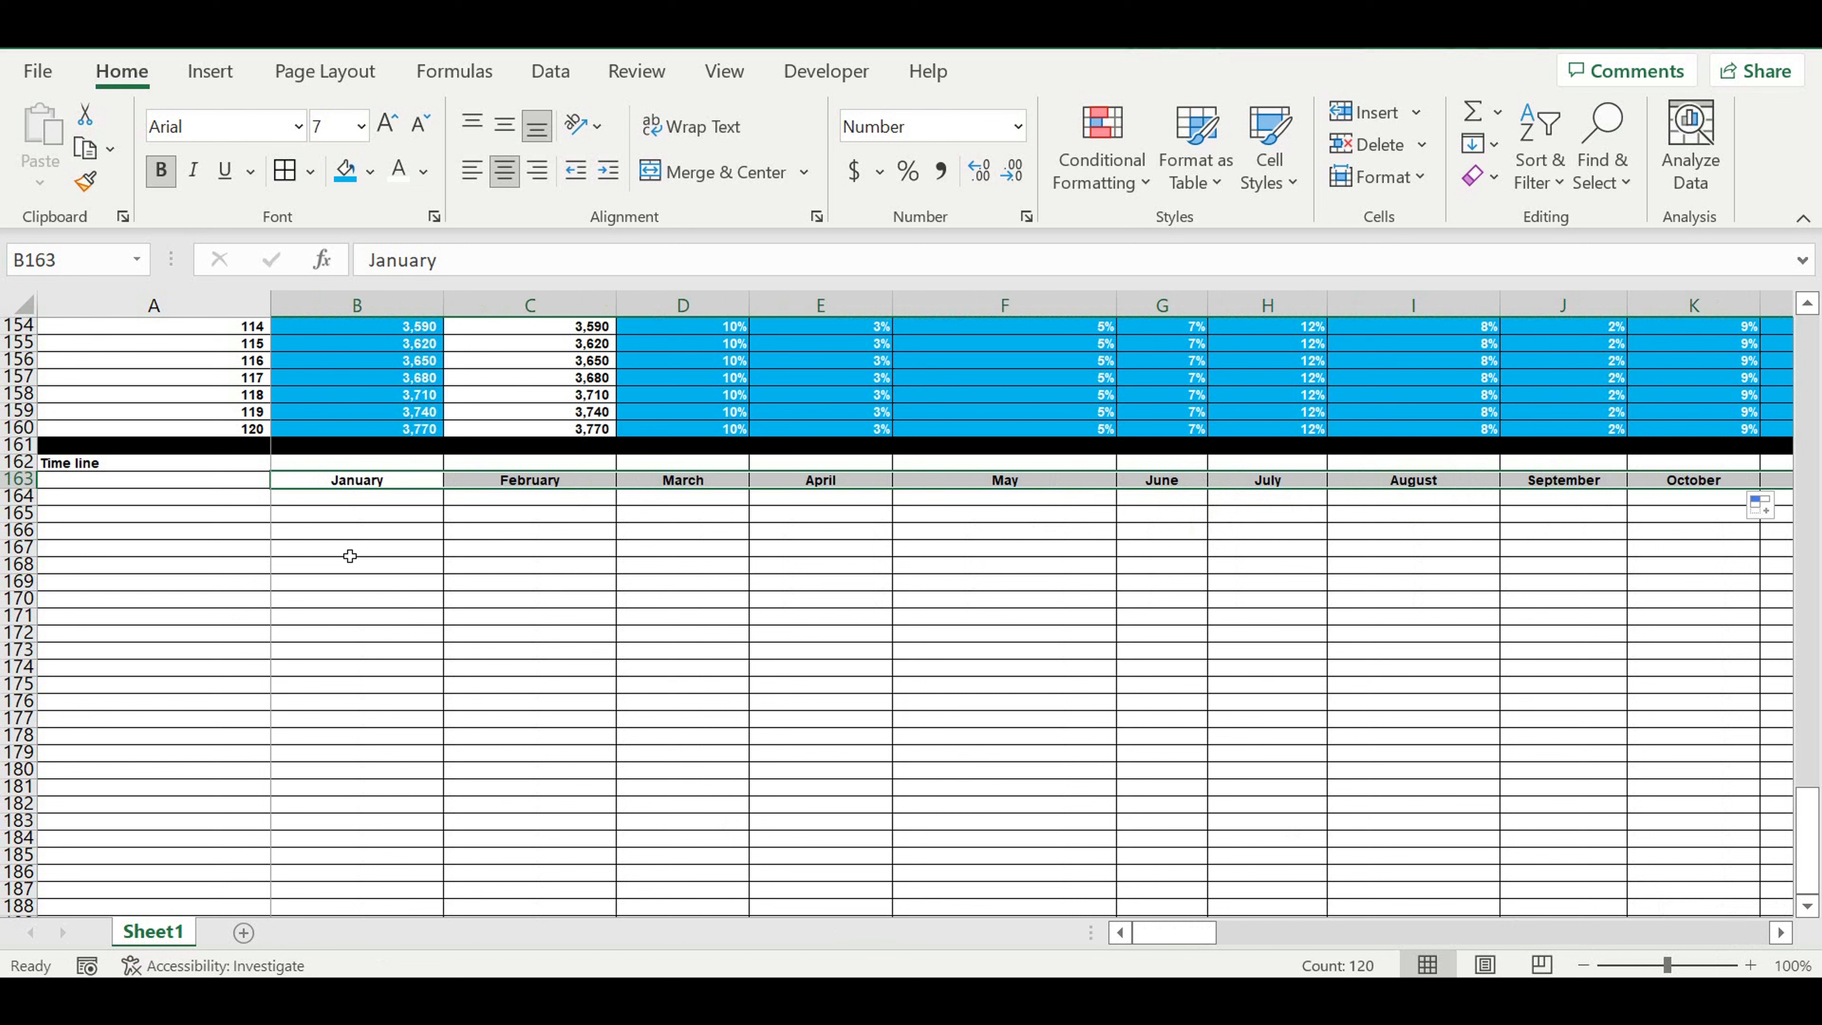
# Step: Enter the formula =B2 in B162 to bring the starting year above the first January
pyautogui.click(350, 555)
pyautogui.click(350, 467)
pyautogui.write('=')
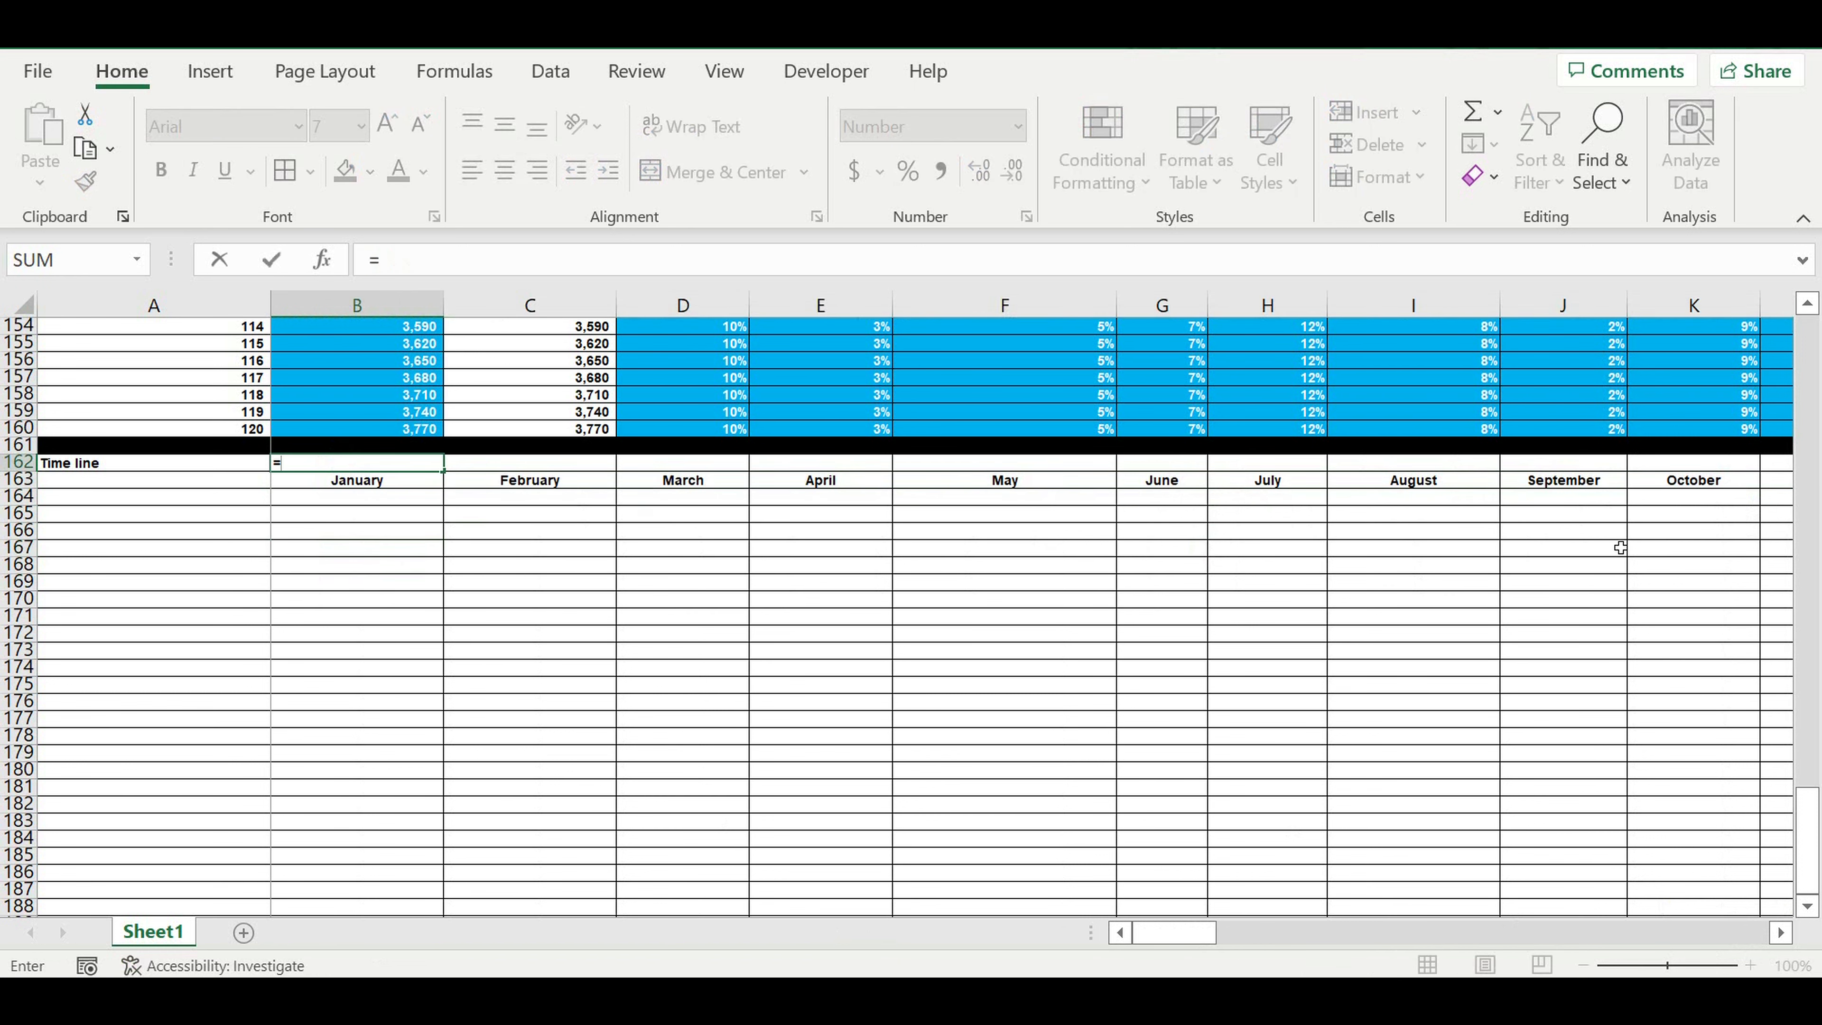
pyautogui.moveTo(1785, 824); pyautogui.dragTo(1819, 316)
pyautogui.click(352, 348)
pyautogui.press('Return')
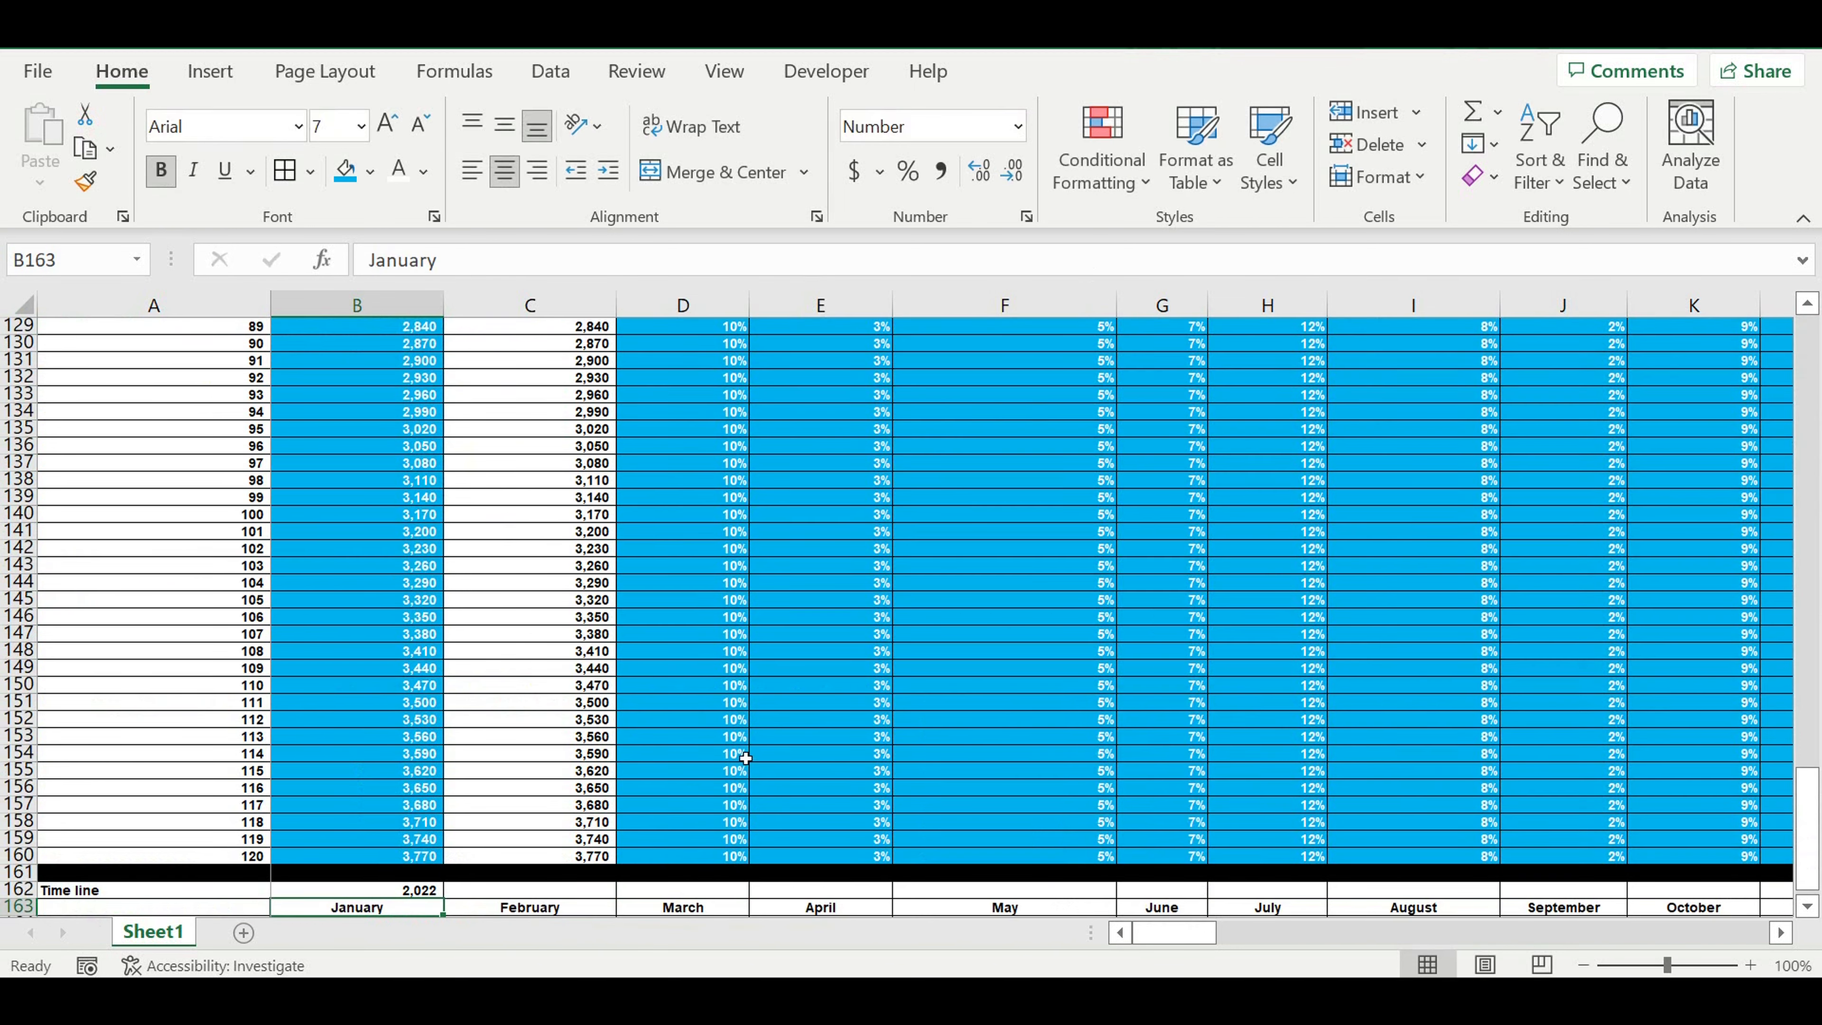
# Step: Format the year in B162 without the 1000 separator and centre it horizontally
pyautogui.scroll(-5, 592, 711)
pyautogui.click(407, 635)
pyautogui.rightClick(407, 636)
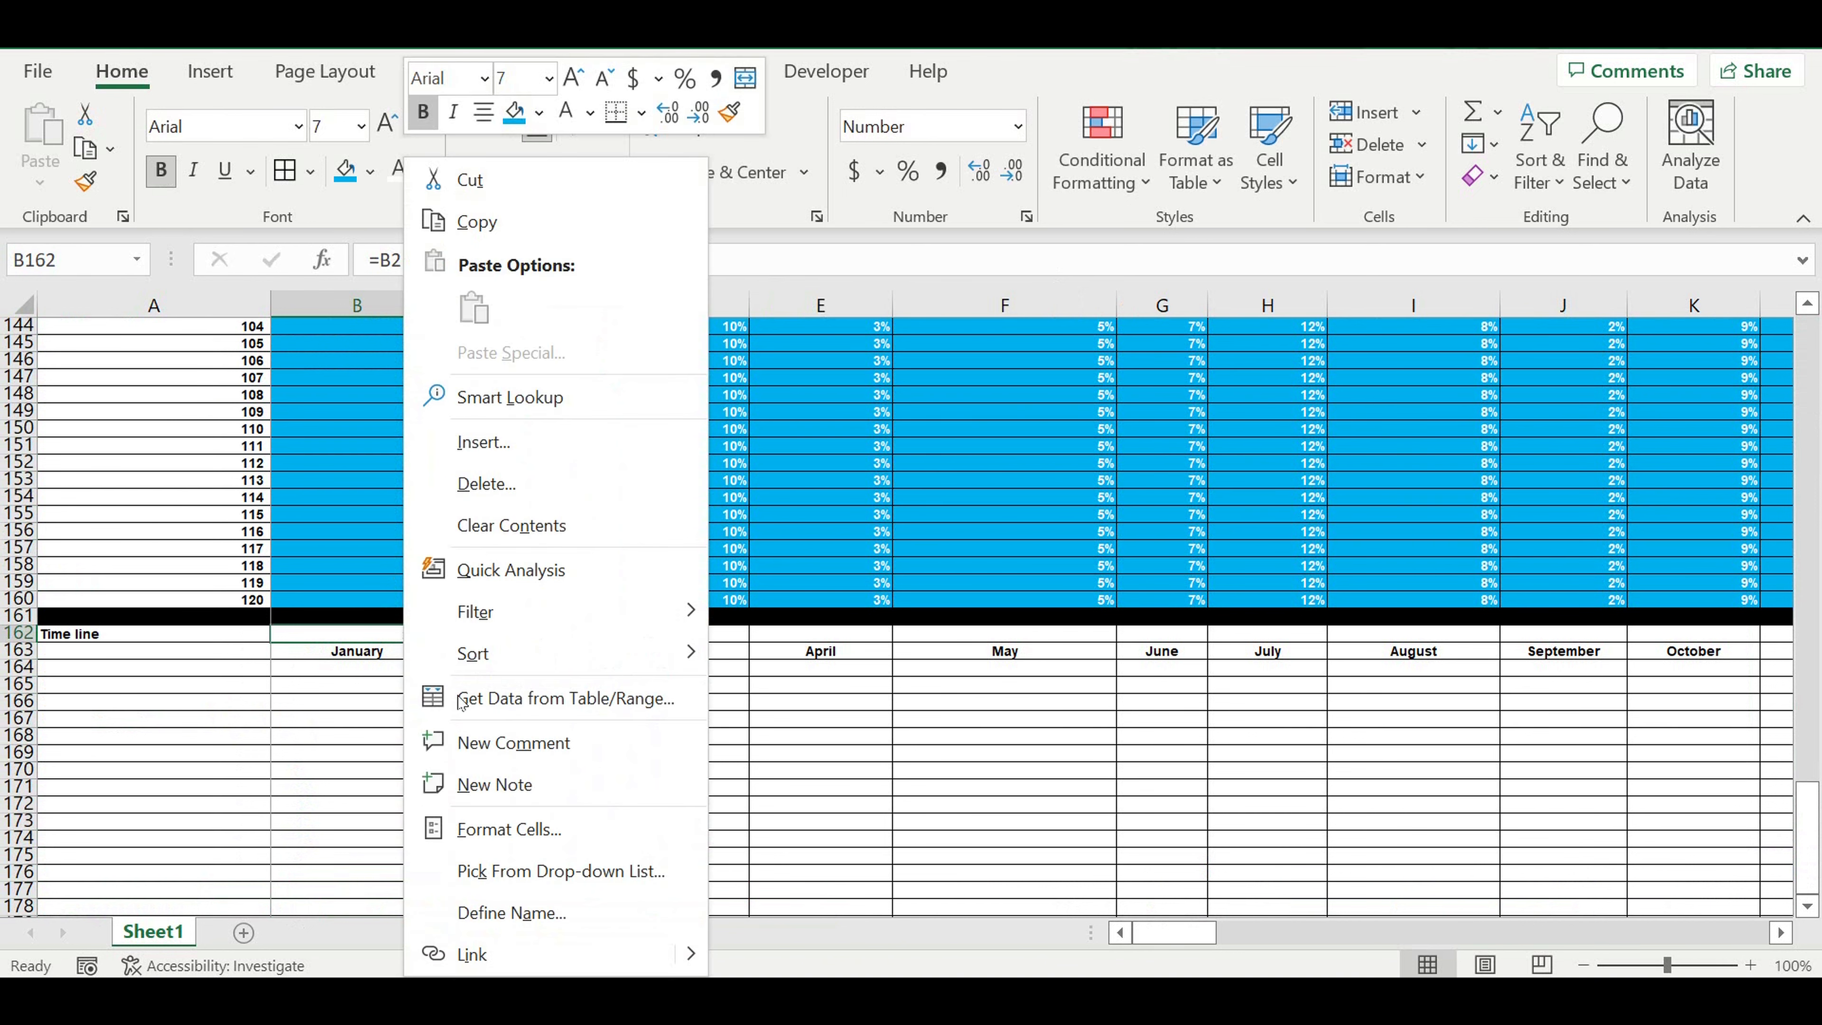
pyautogui.click(495, 826)
pyautogui.click(364, 480)
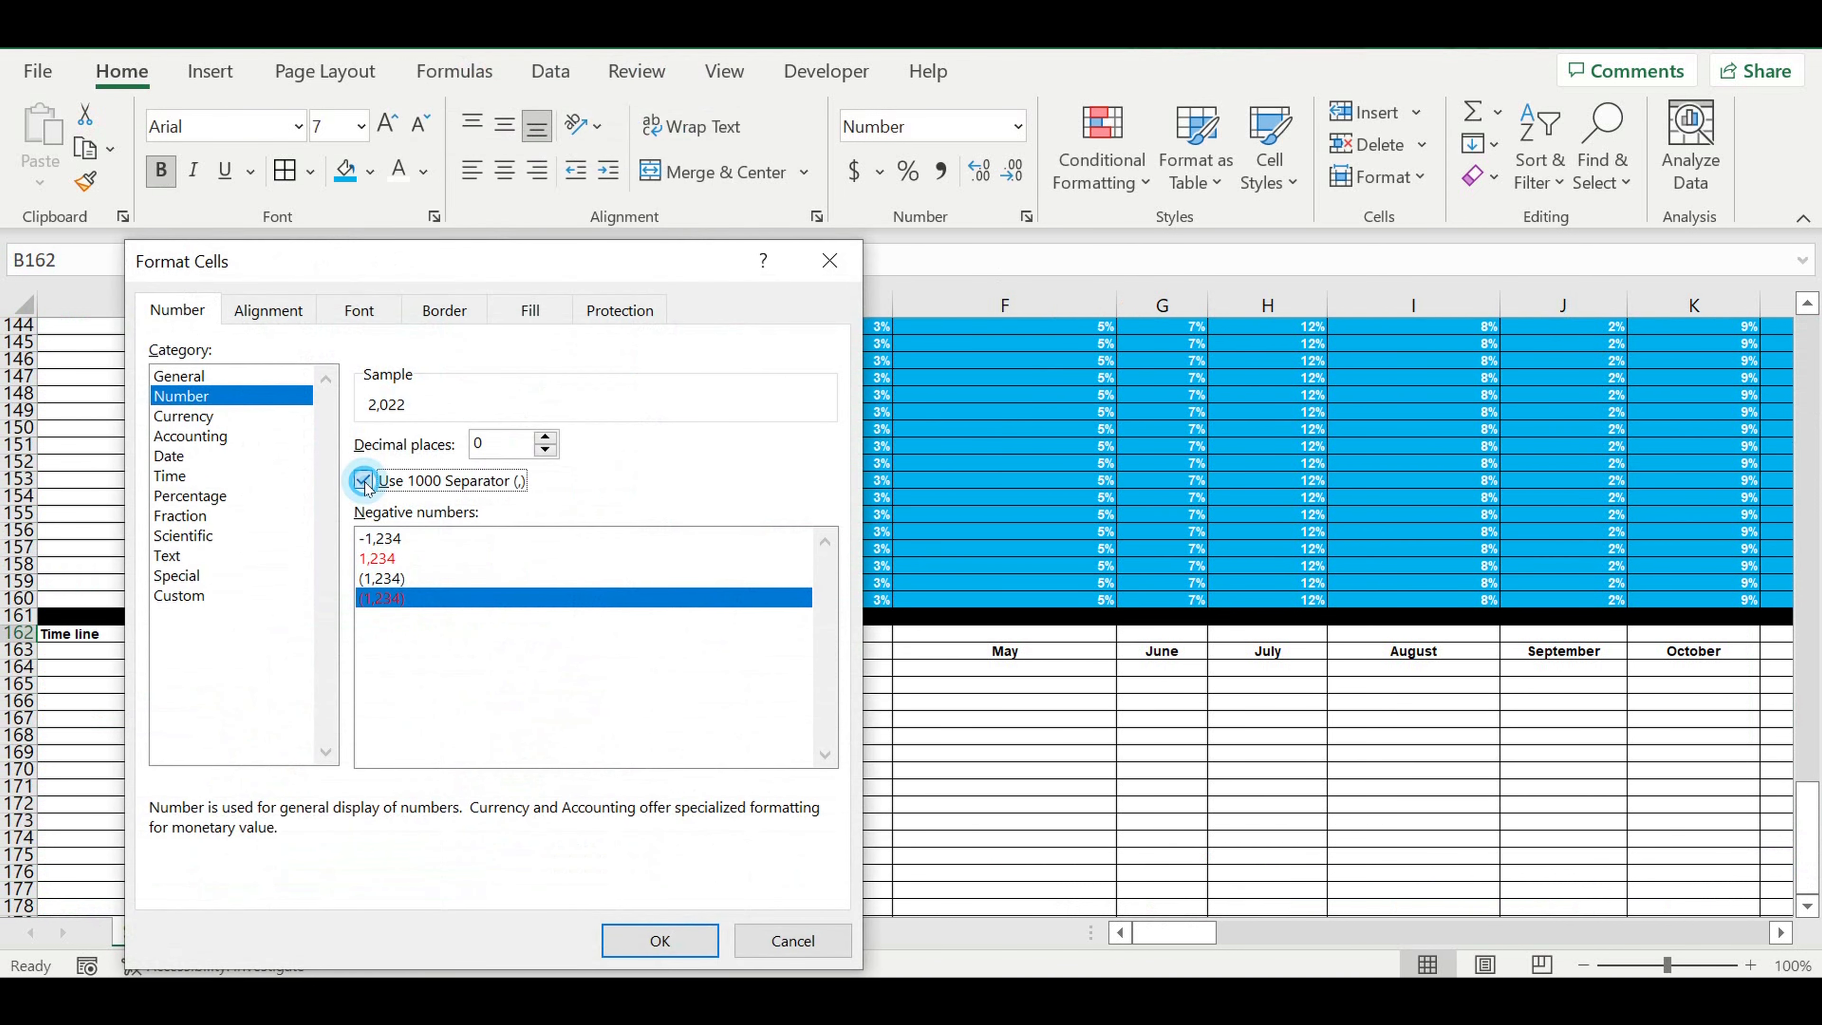
pyautogui.click(659, 940)
pyautogui.click(505, 170)
# Step: Extend B162 with its formatting into C162 and replace the formula in C162 with =B162
pyautogui.moveTo(450, 647); pyautogui.dragTo(617, 650)
pyautogui.click(569, 637)
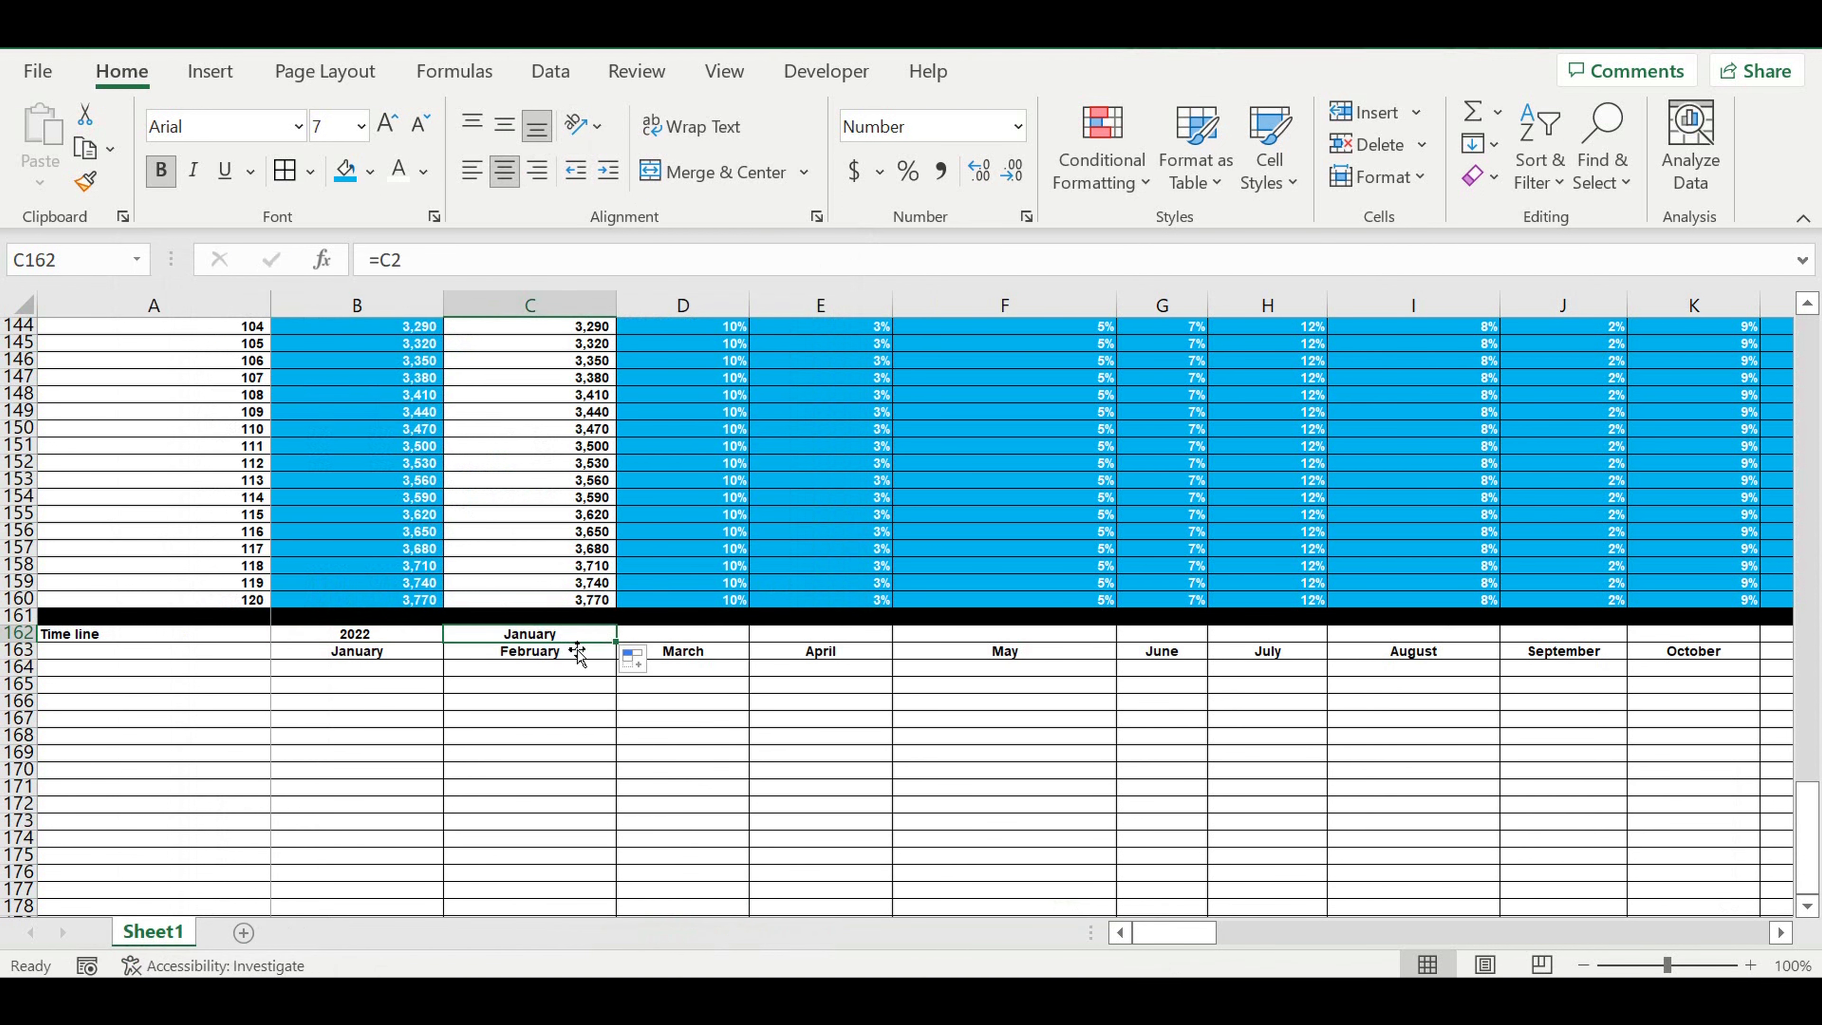
pyautogui.write('=')
pyautogui.click(387, 635)
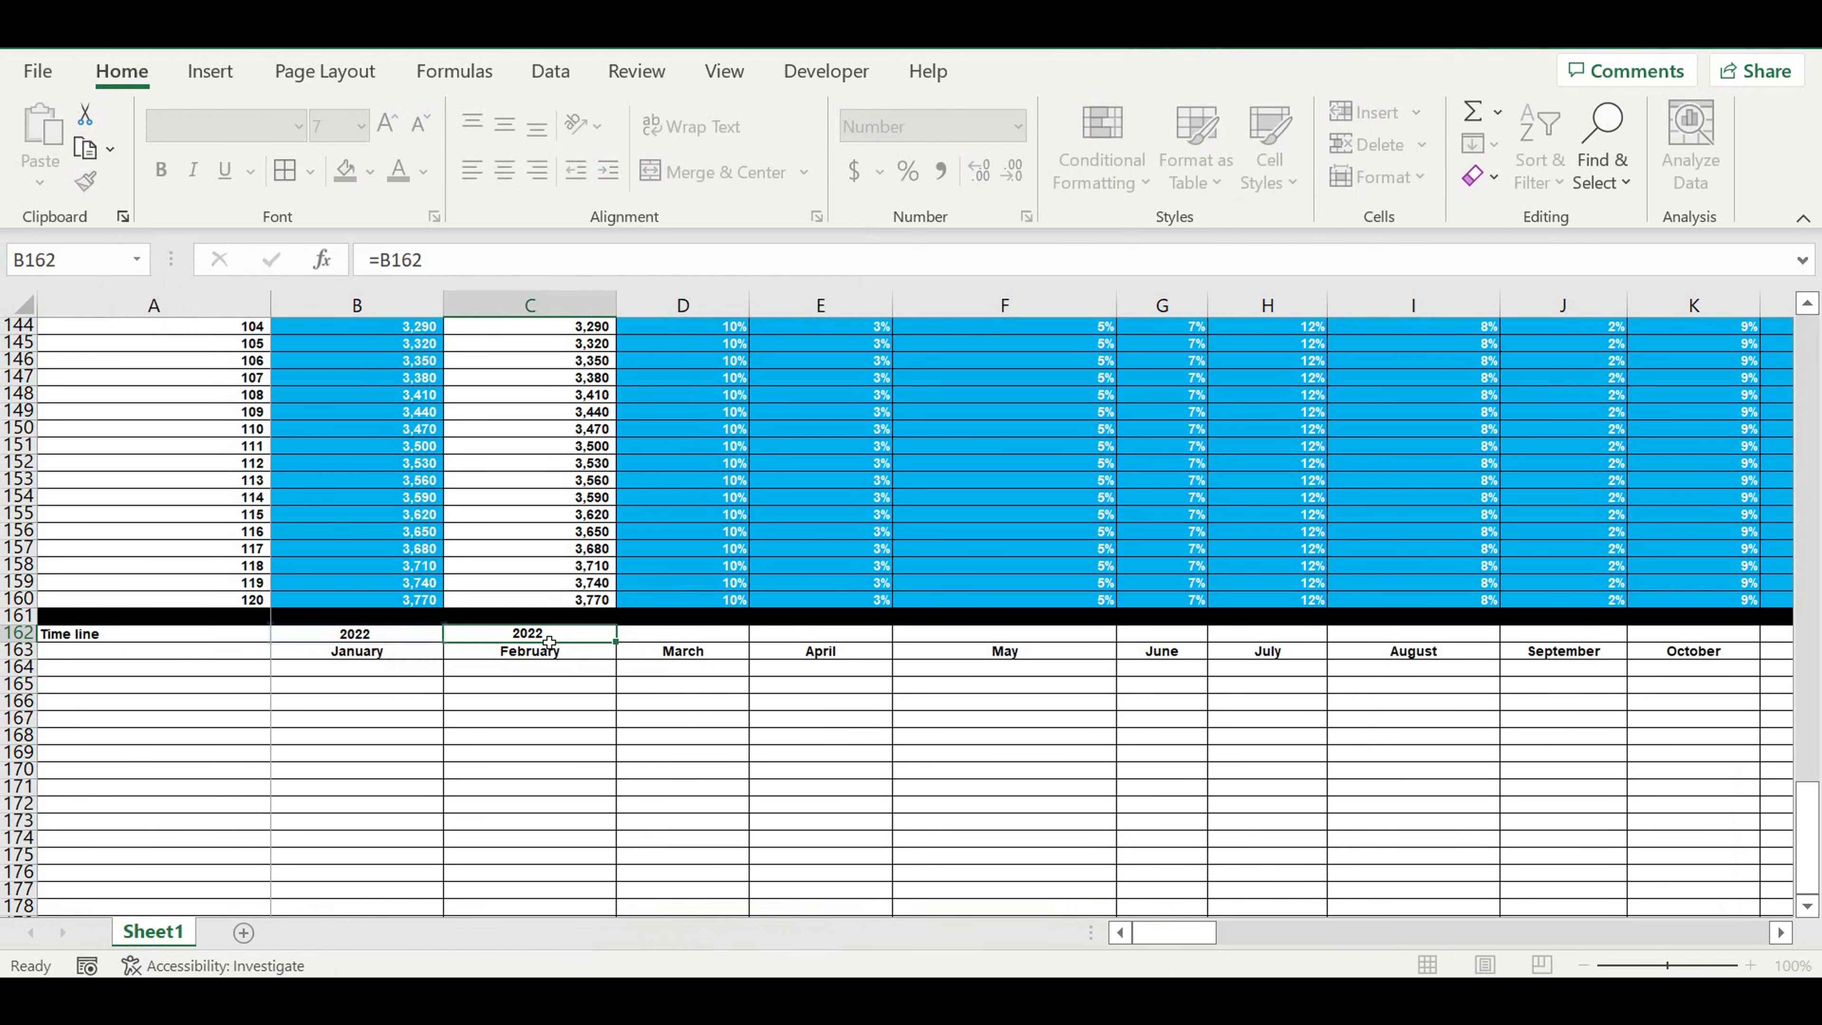
pyautogui.press('Return')
# Step: Fill the year formula from C162 across row 162 through the first December in M162
pyautogui.click(549, 641)
pyautogui.moveTo(615, 643); pyautogui.dragTo(1512, 654)
pyautogui.moveTo(820, 642); pyautogui.dragTo(454, 638)
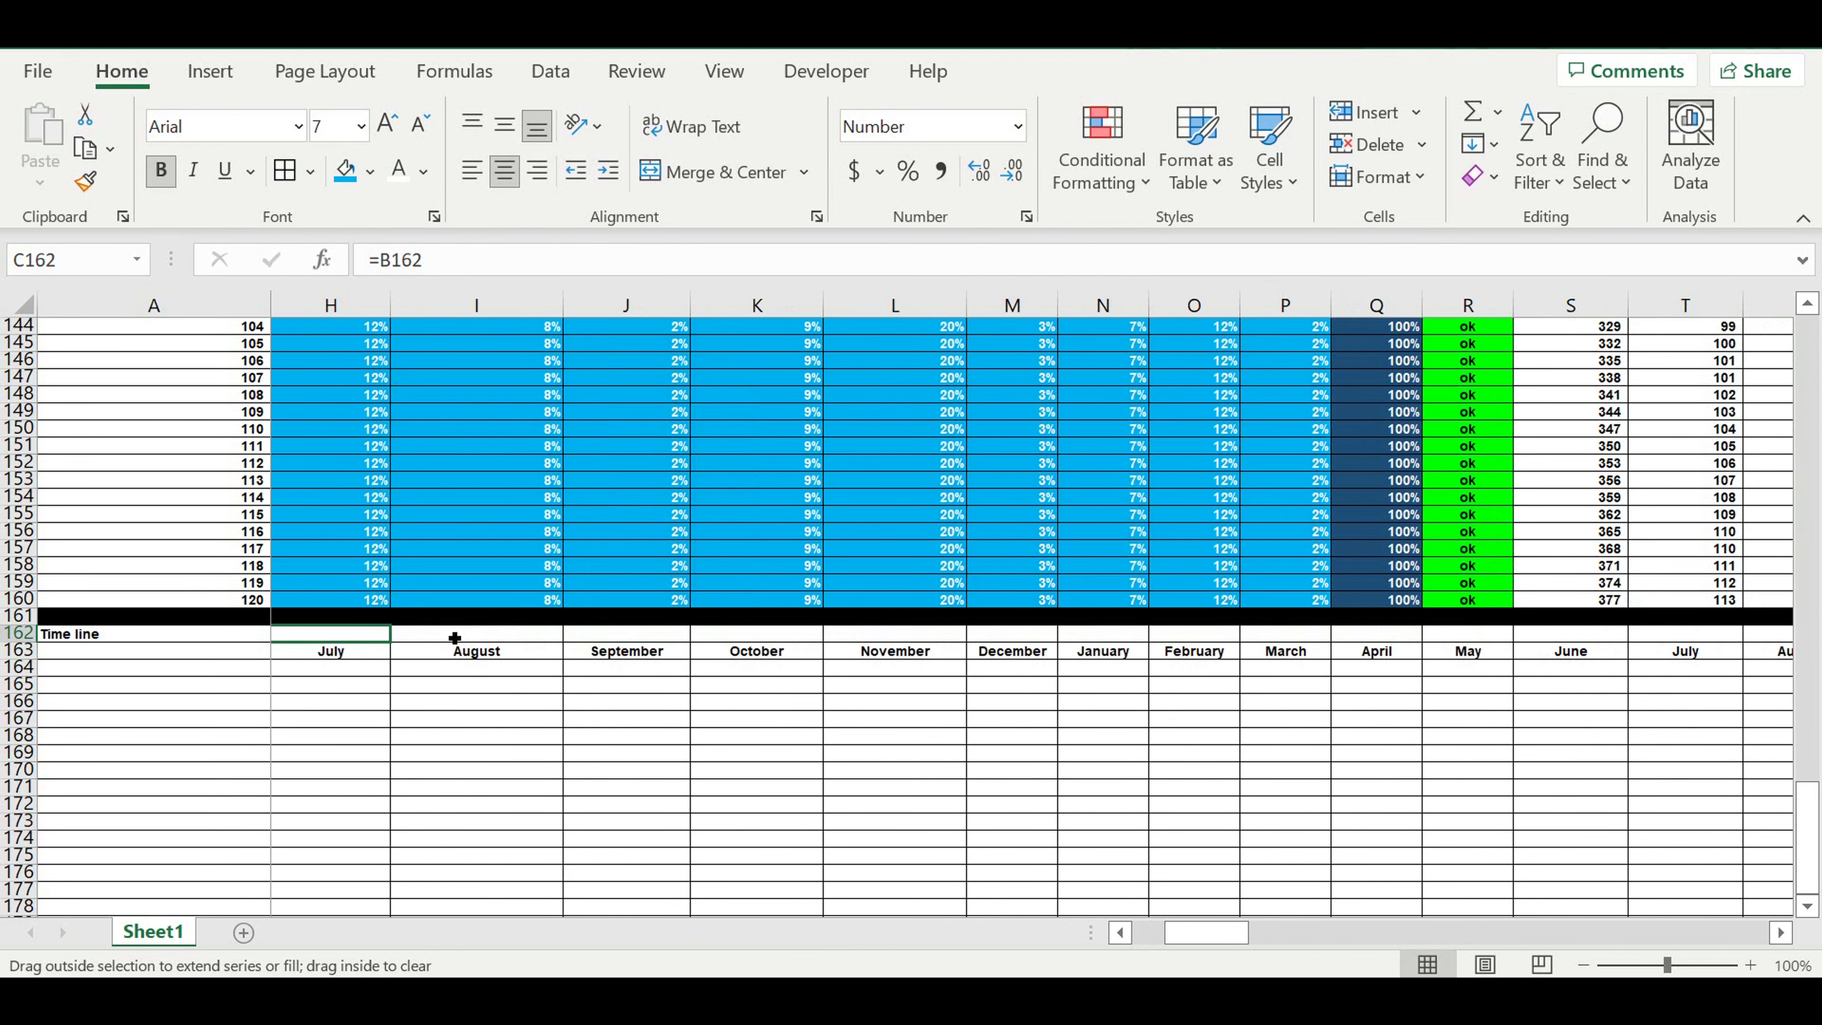
pyautogui.moveTo(9, 575); pyautogui.dragTo(1576, 650)
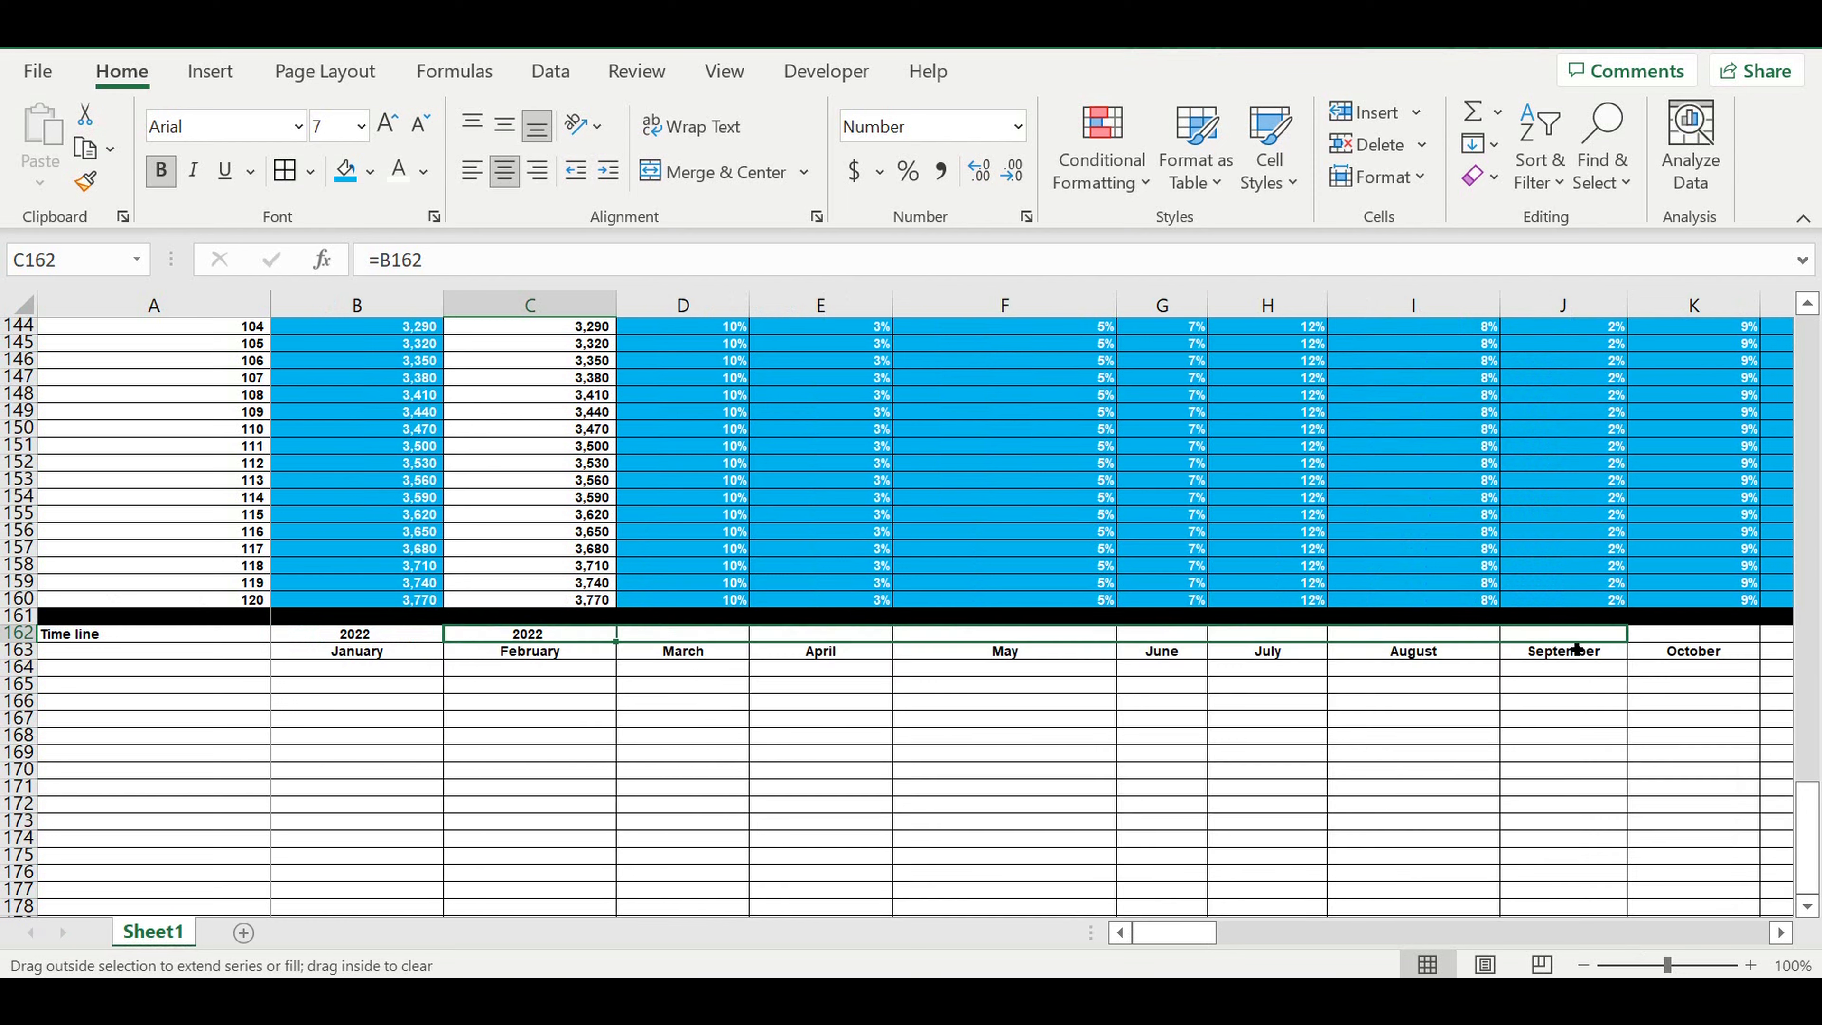
pyautogui.moveTo(1663, 722); pyautogui.dragTo(1664, 724)
pyautogui.hscroll(3, 1785, 944)
pyautogui.moveTo(1155, 652); pyautogui.dragTo(1352, 651)
pyautogui.moveTo(1494, 648); pyautogui.dragTo(1498, 644)
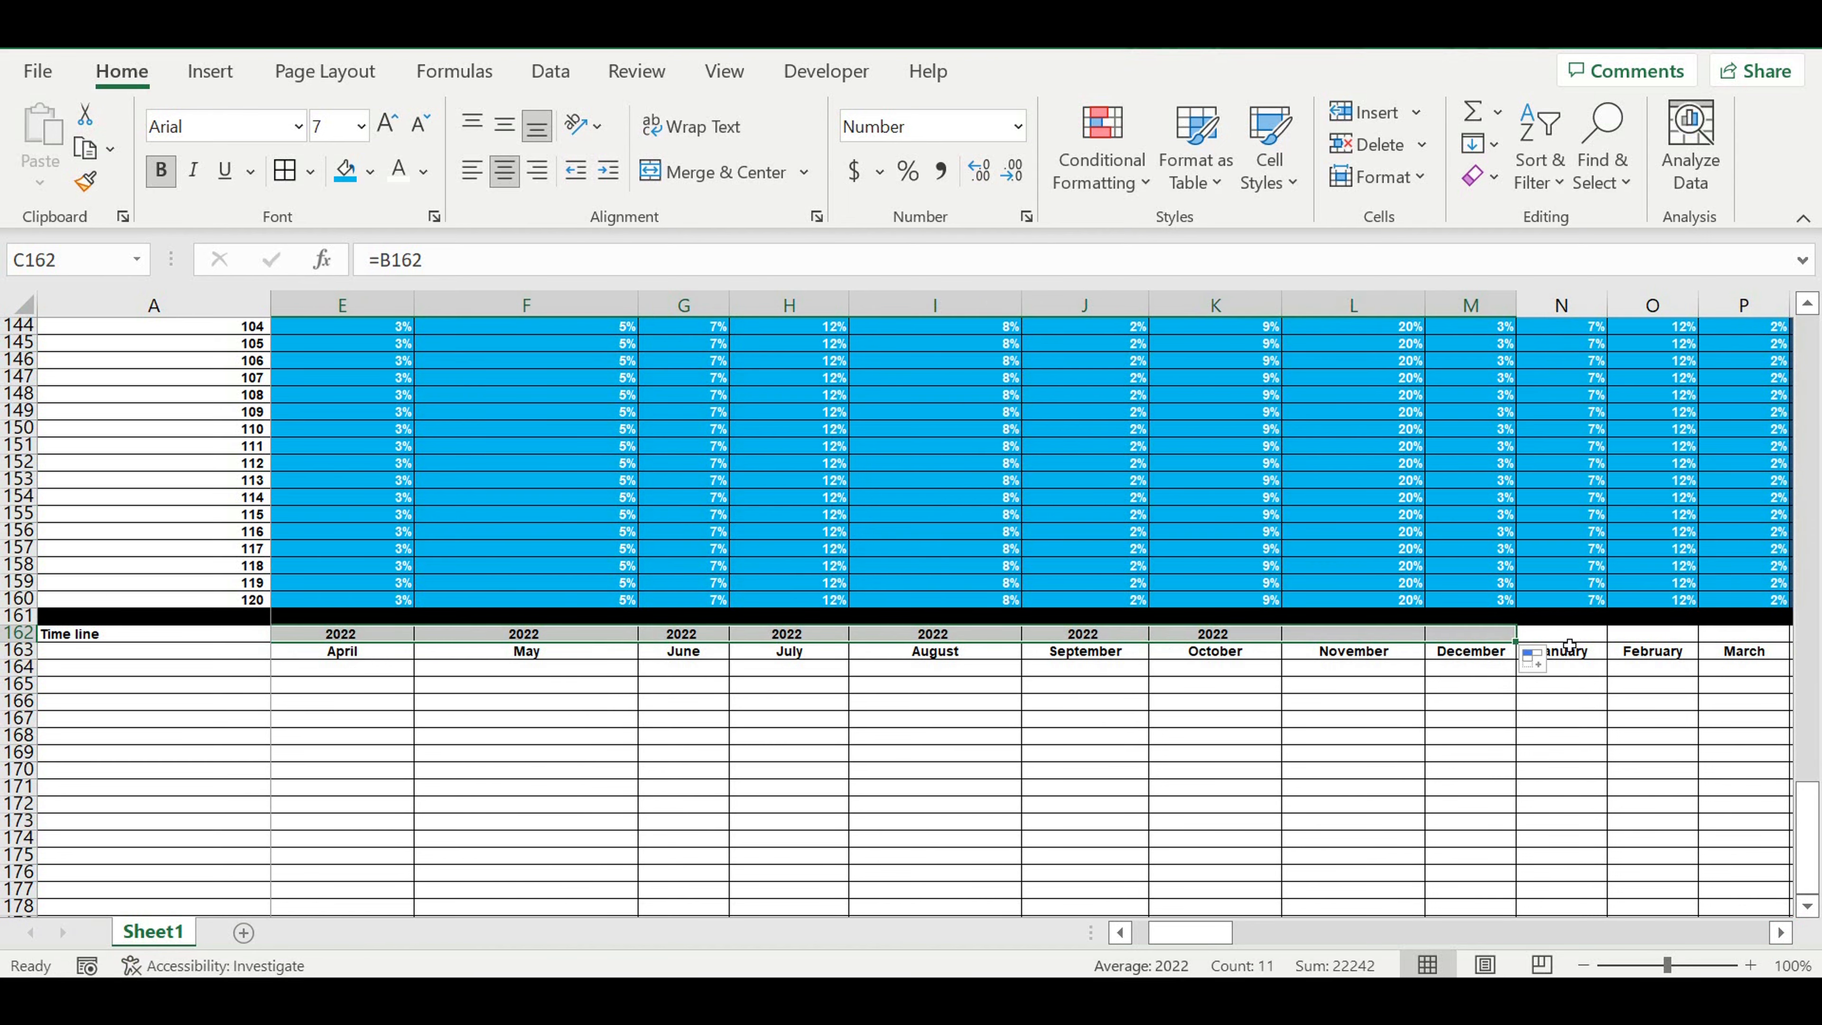
# Step: Enter the formula =B162+1 in N162 above the second January
pyautogui.click(1575, 641)
pyautogui.write('=')
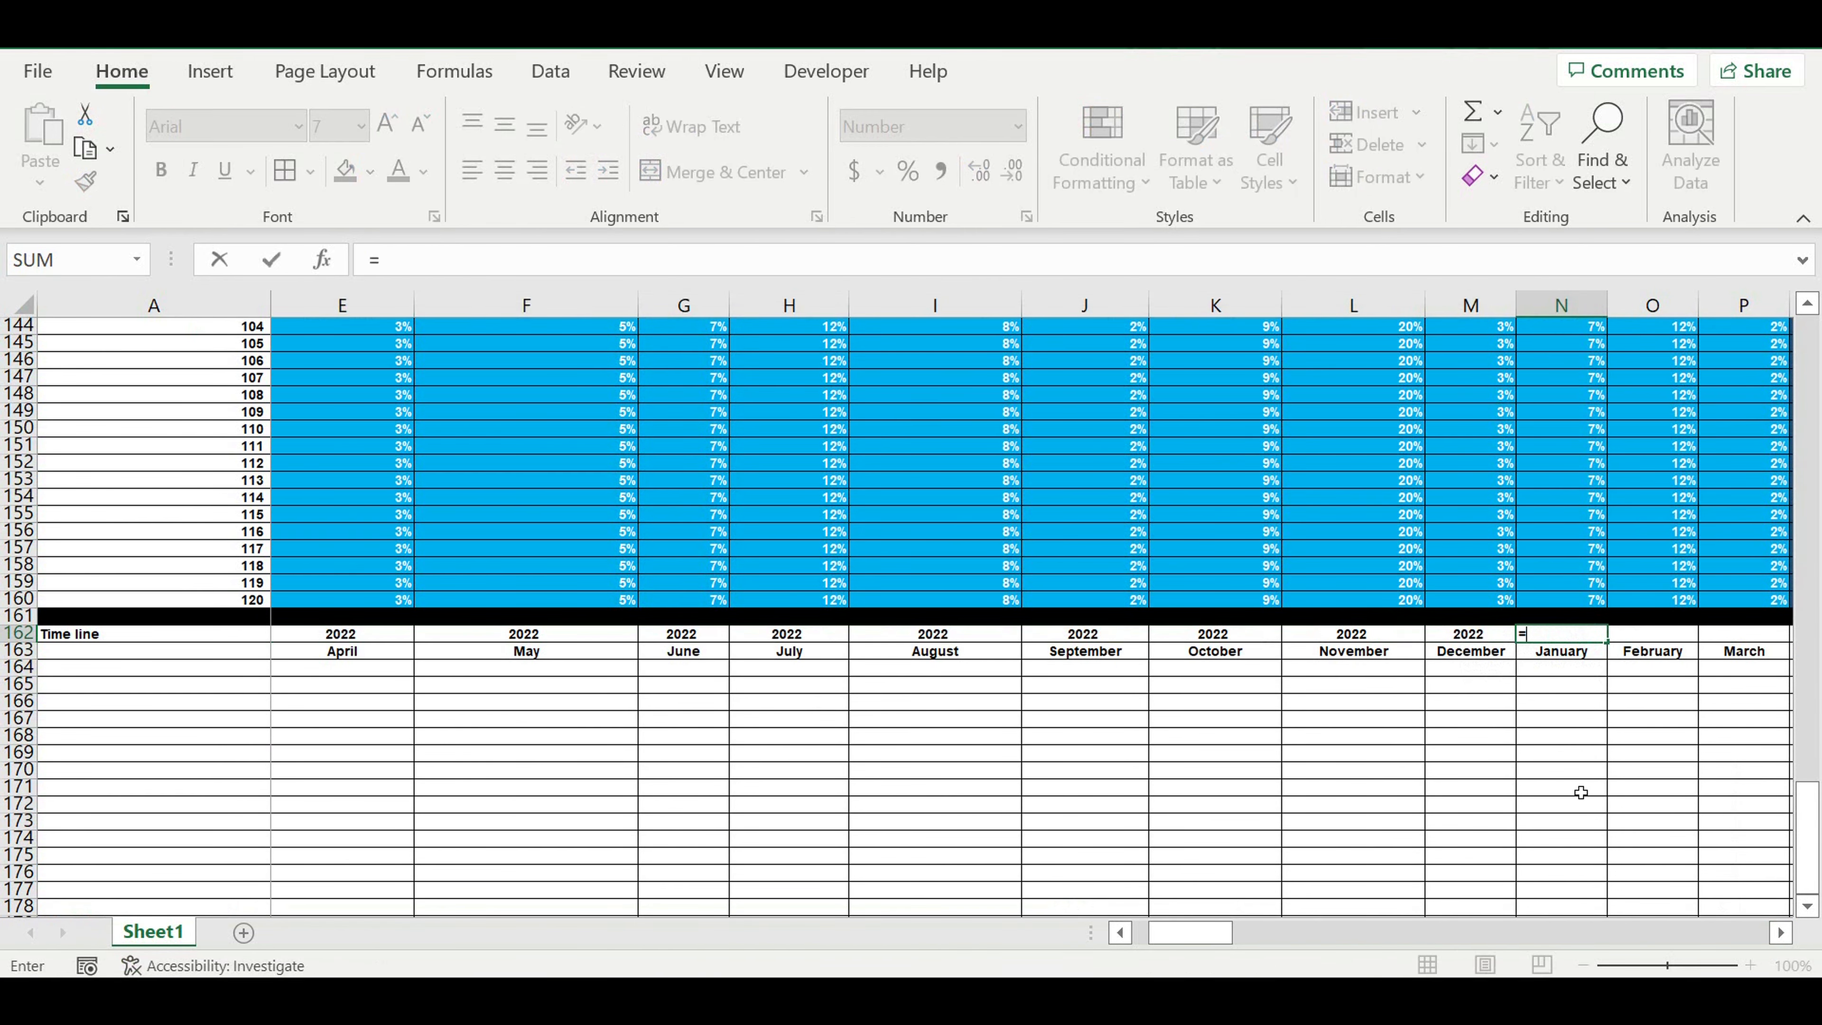
pyautogui.moveTo(1173, 933); pyautogui.dragTo(1157, 933)
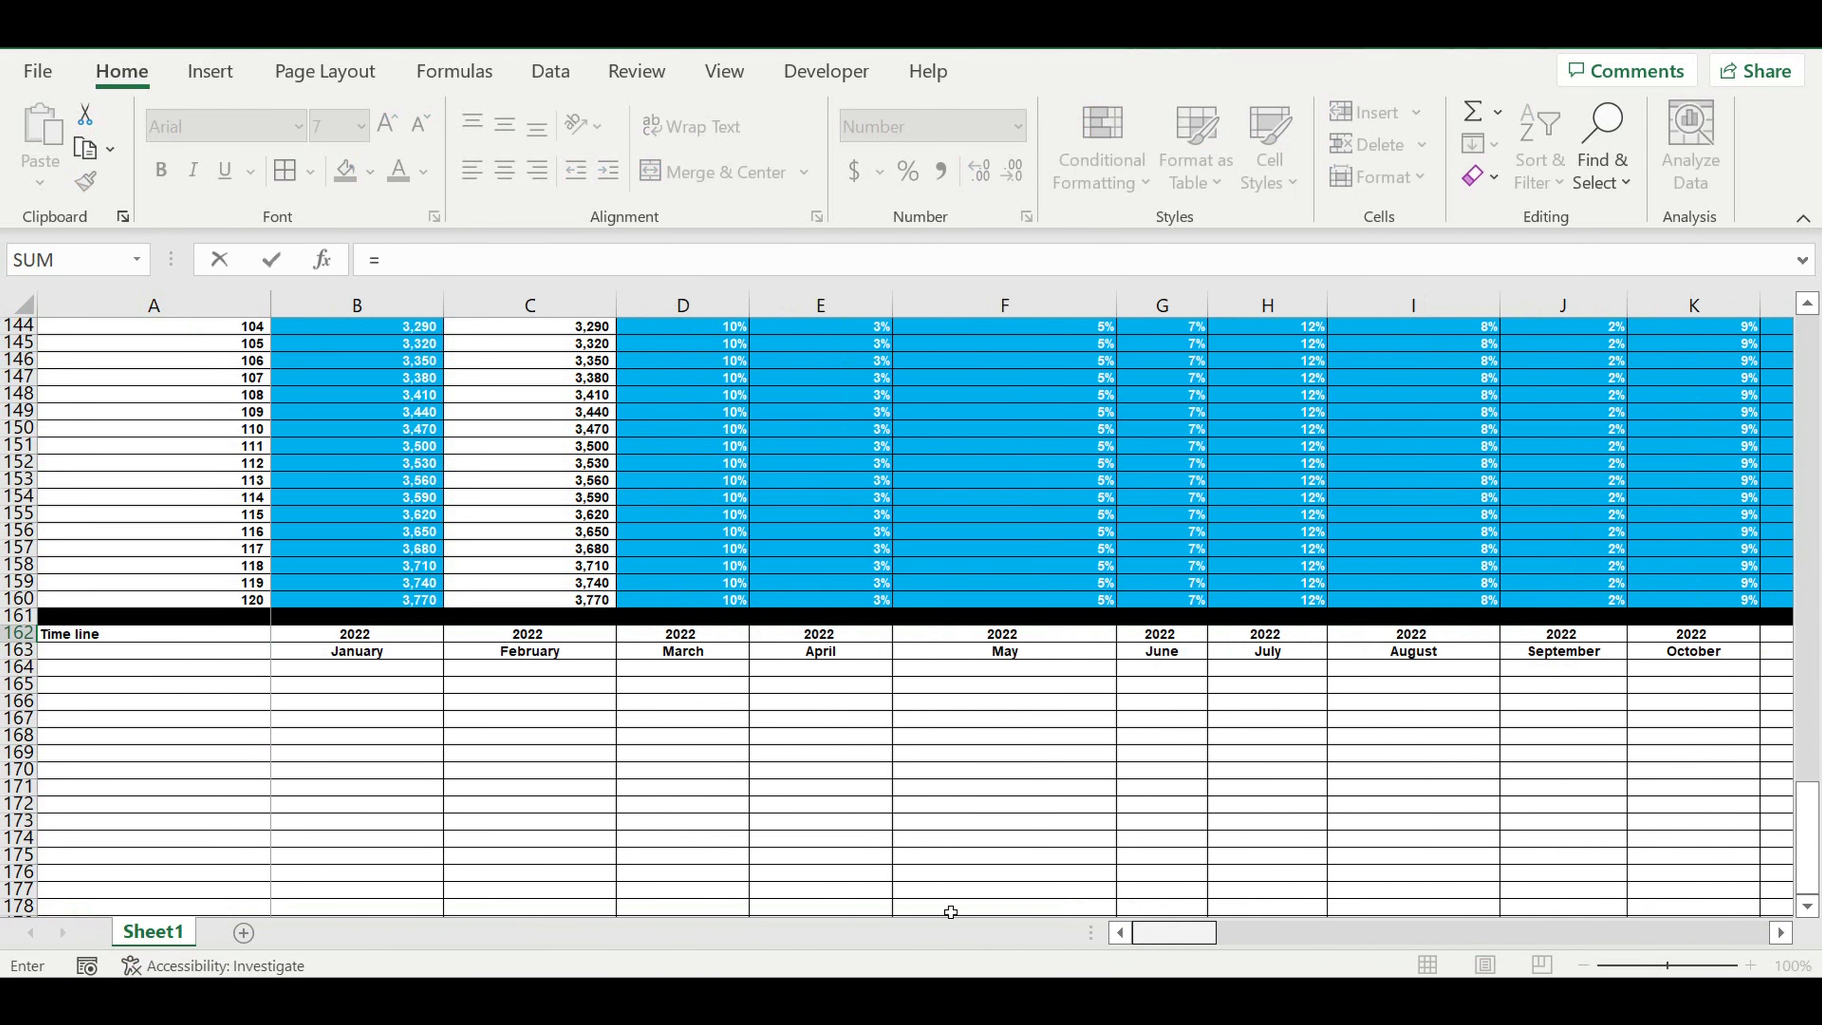
pyautogui.click(355, 638)
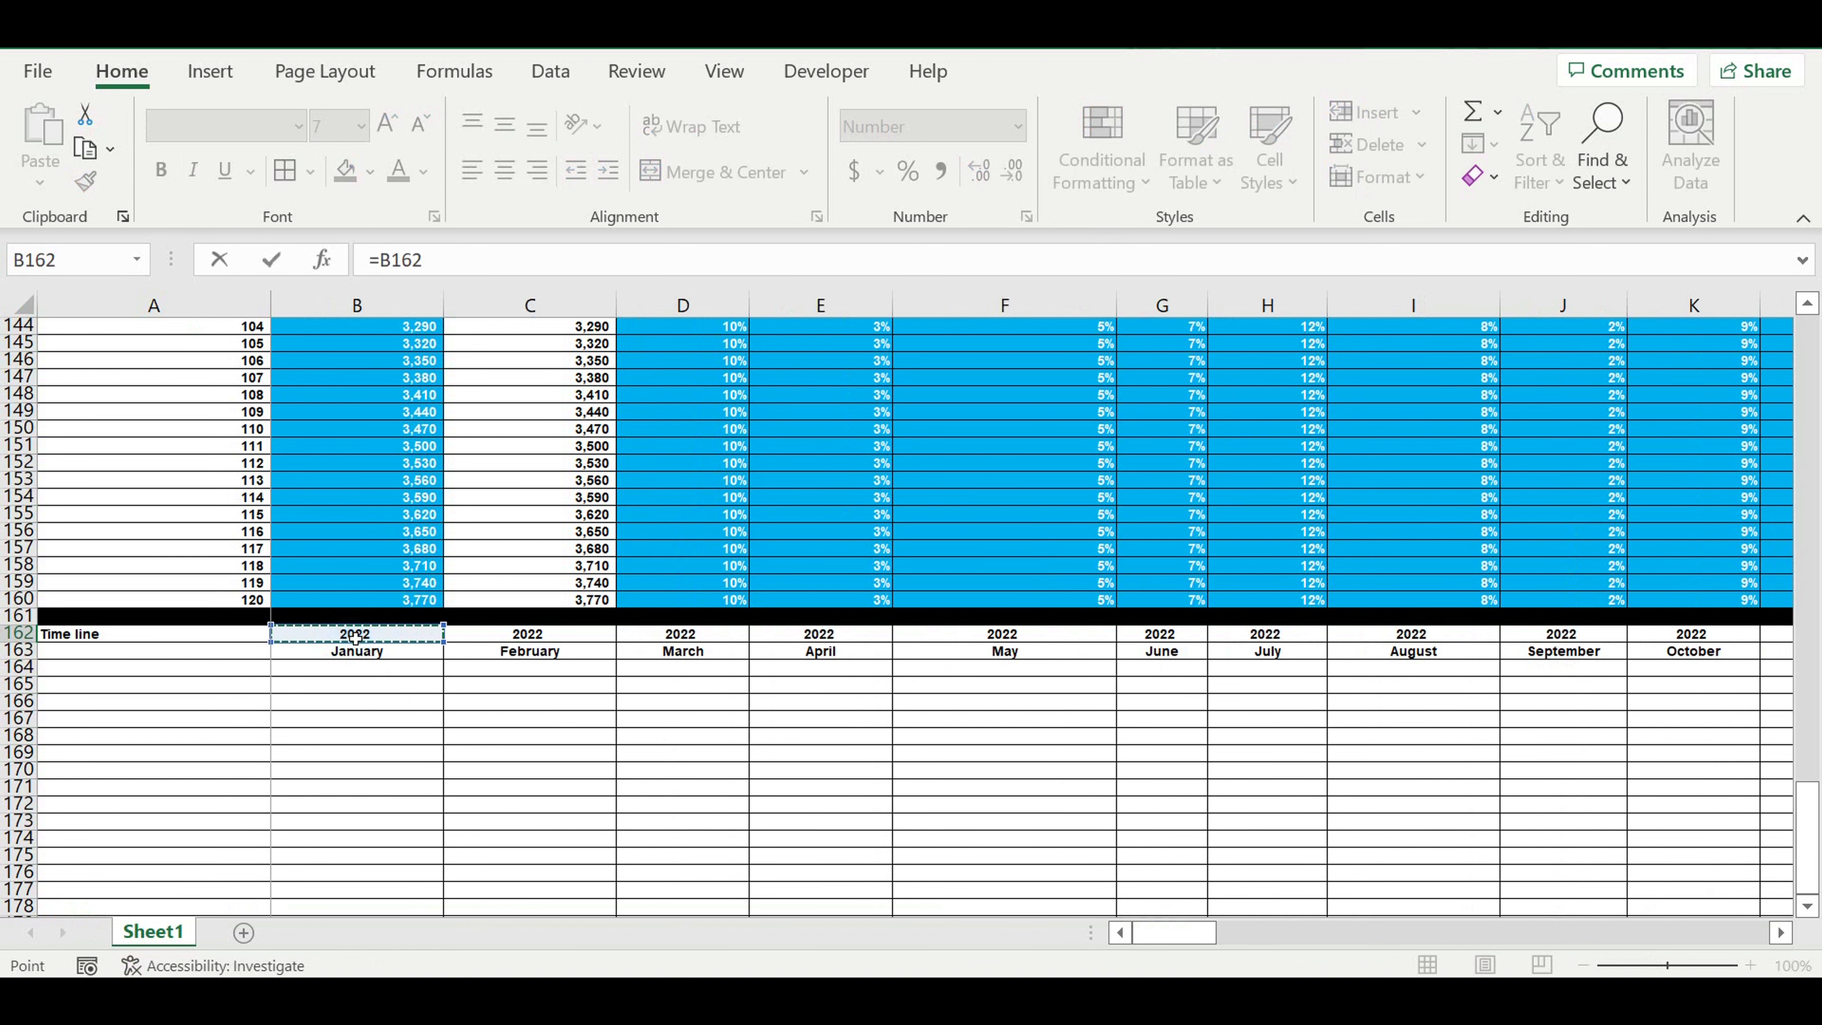
pyautogui.press('Return')
pyautogui.click(1709, 636)
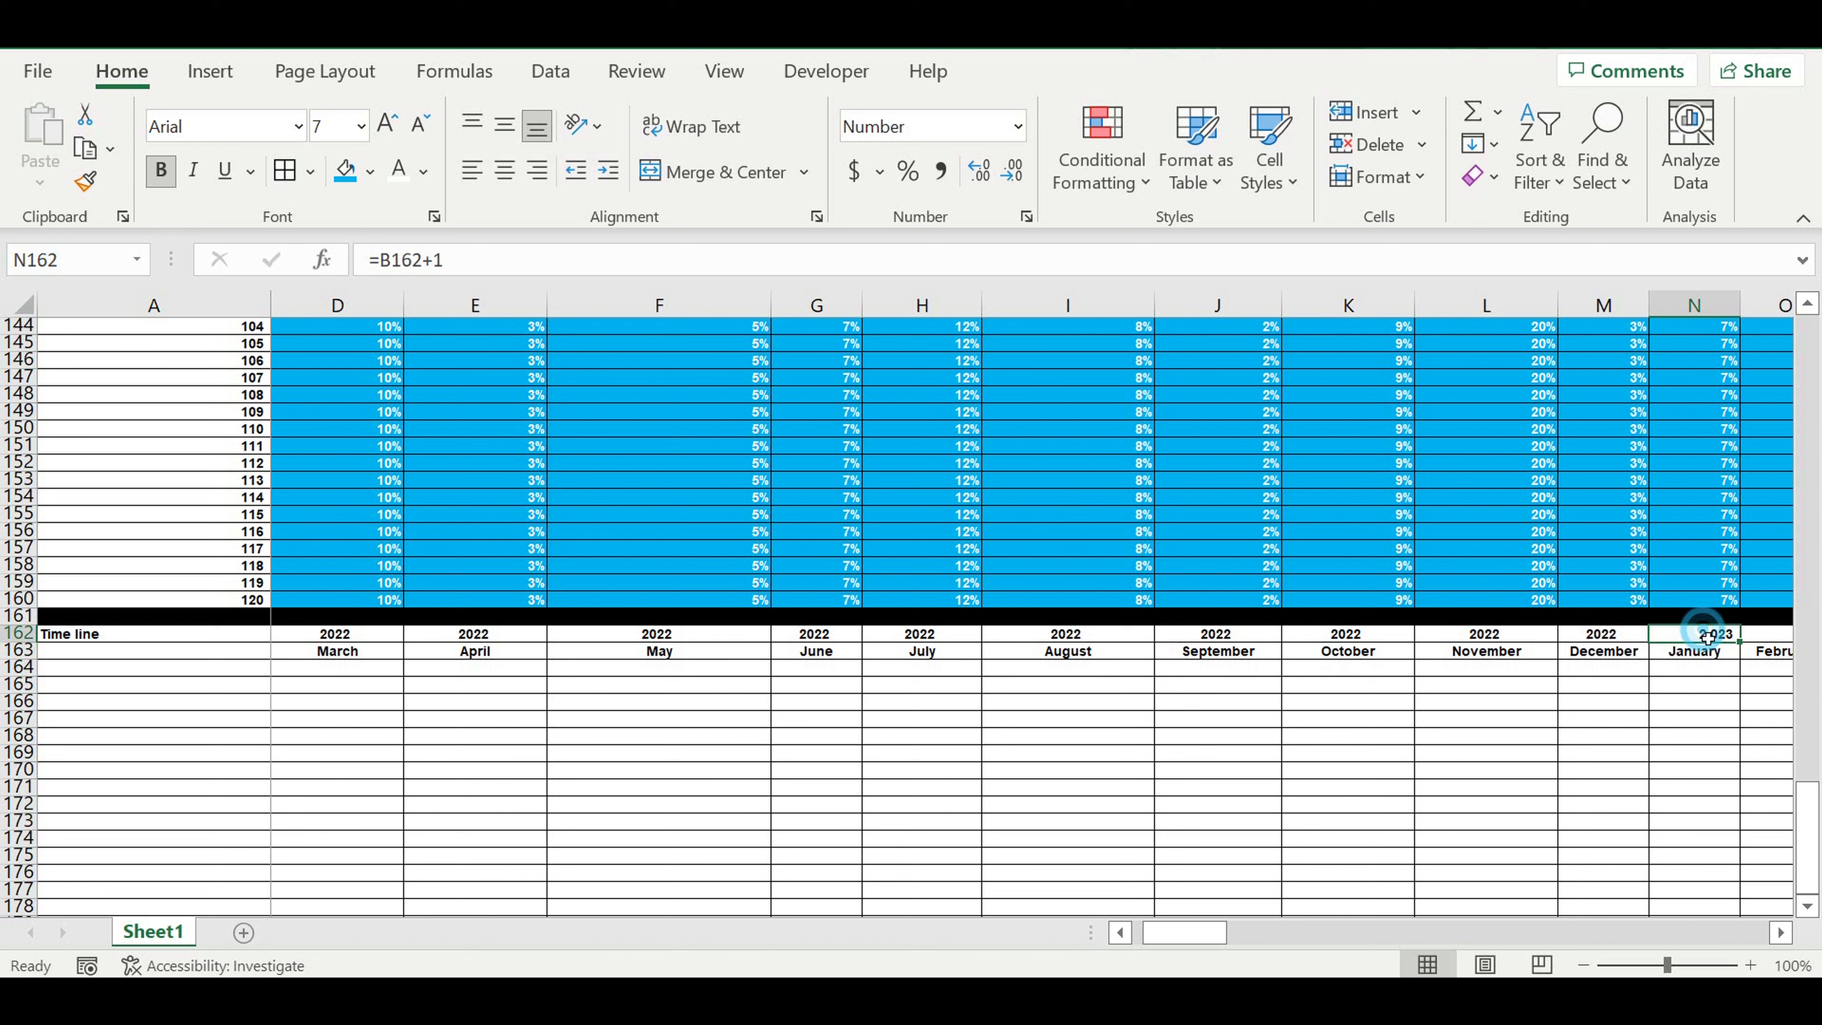
# Step: Extend M162 with its formatting into N162 and set the formula in N162 to =B162+1
pyautogui.click(1611, 636)
pyautogui.moveTo(1654, 650); pyautogui.dragTo(1719, 650)
pyautogui.click(1708, 638)
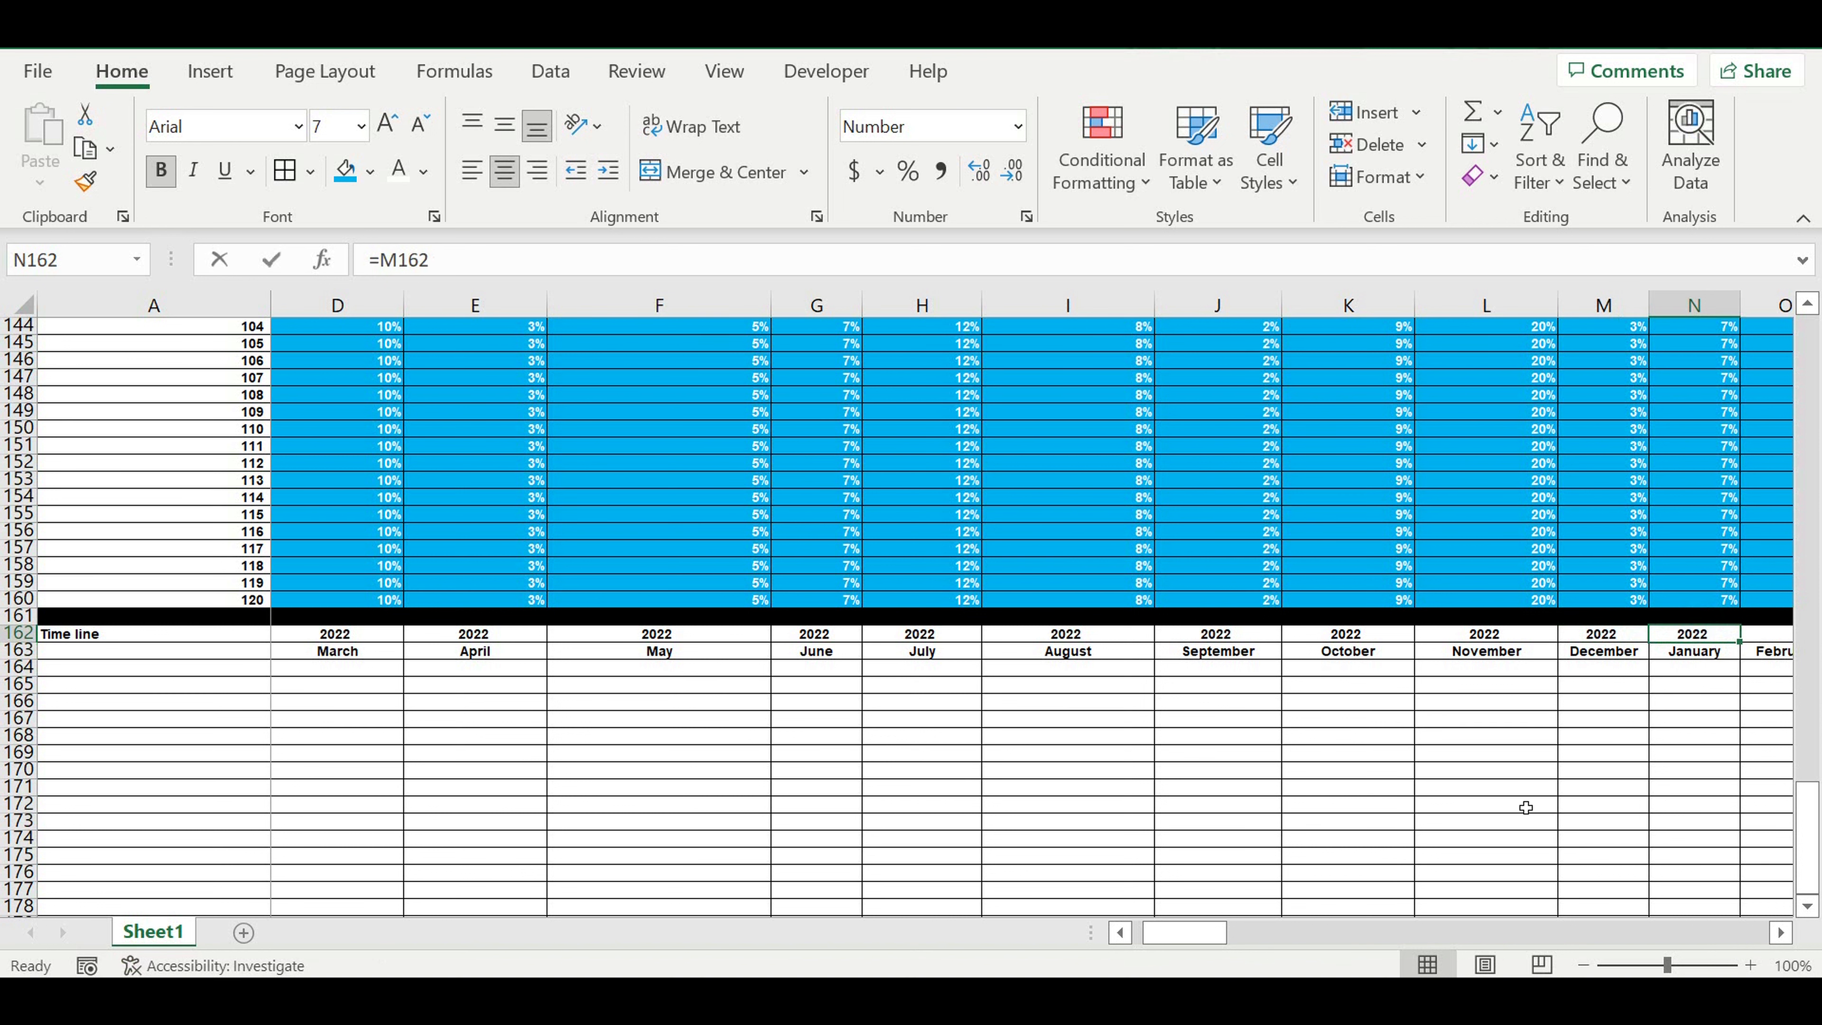
pyautogui.write('=')
pyautogui.moveTo(1180, 932); pyautogui.dragTo(1125, 932)
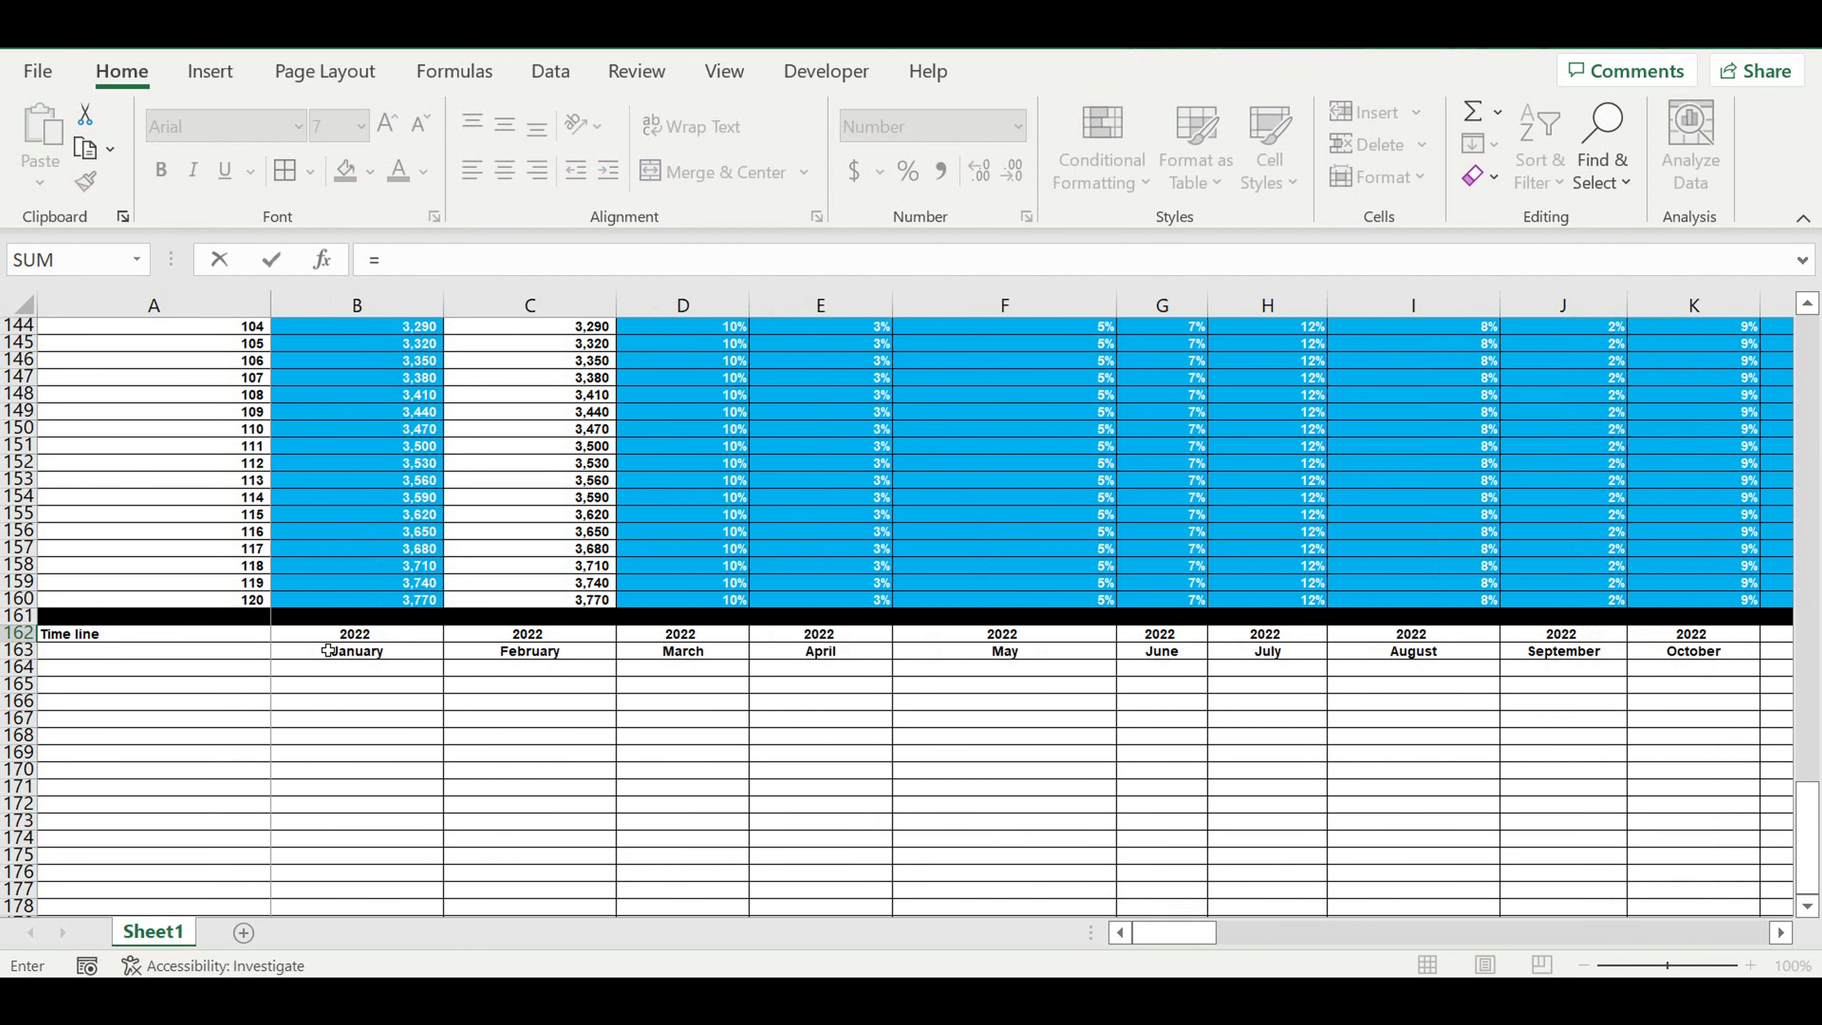
pyautogui.click(335, 640)
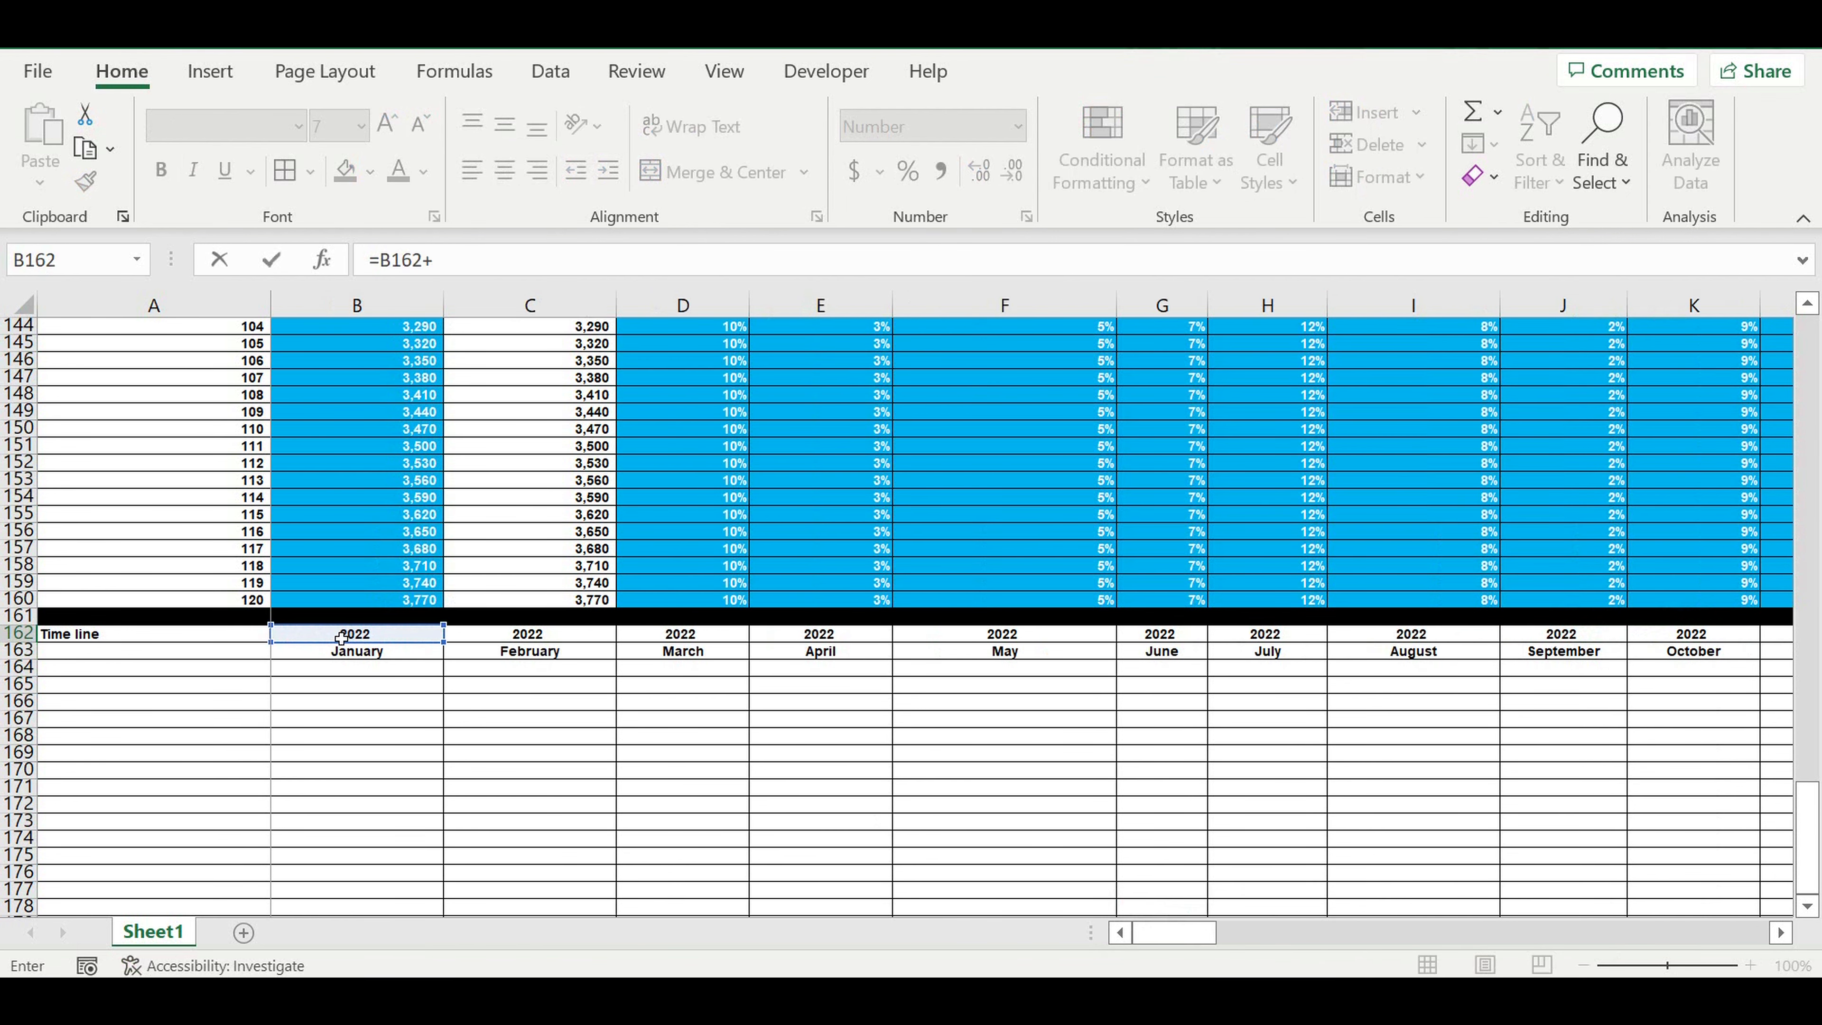
pyautogui.press('Return')
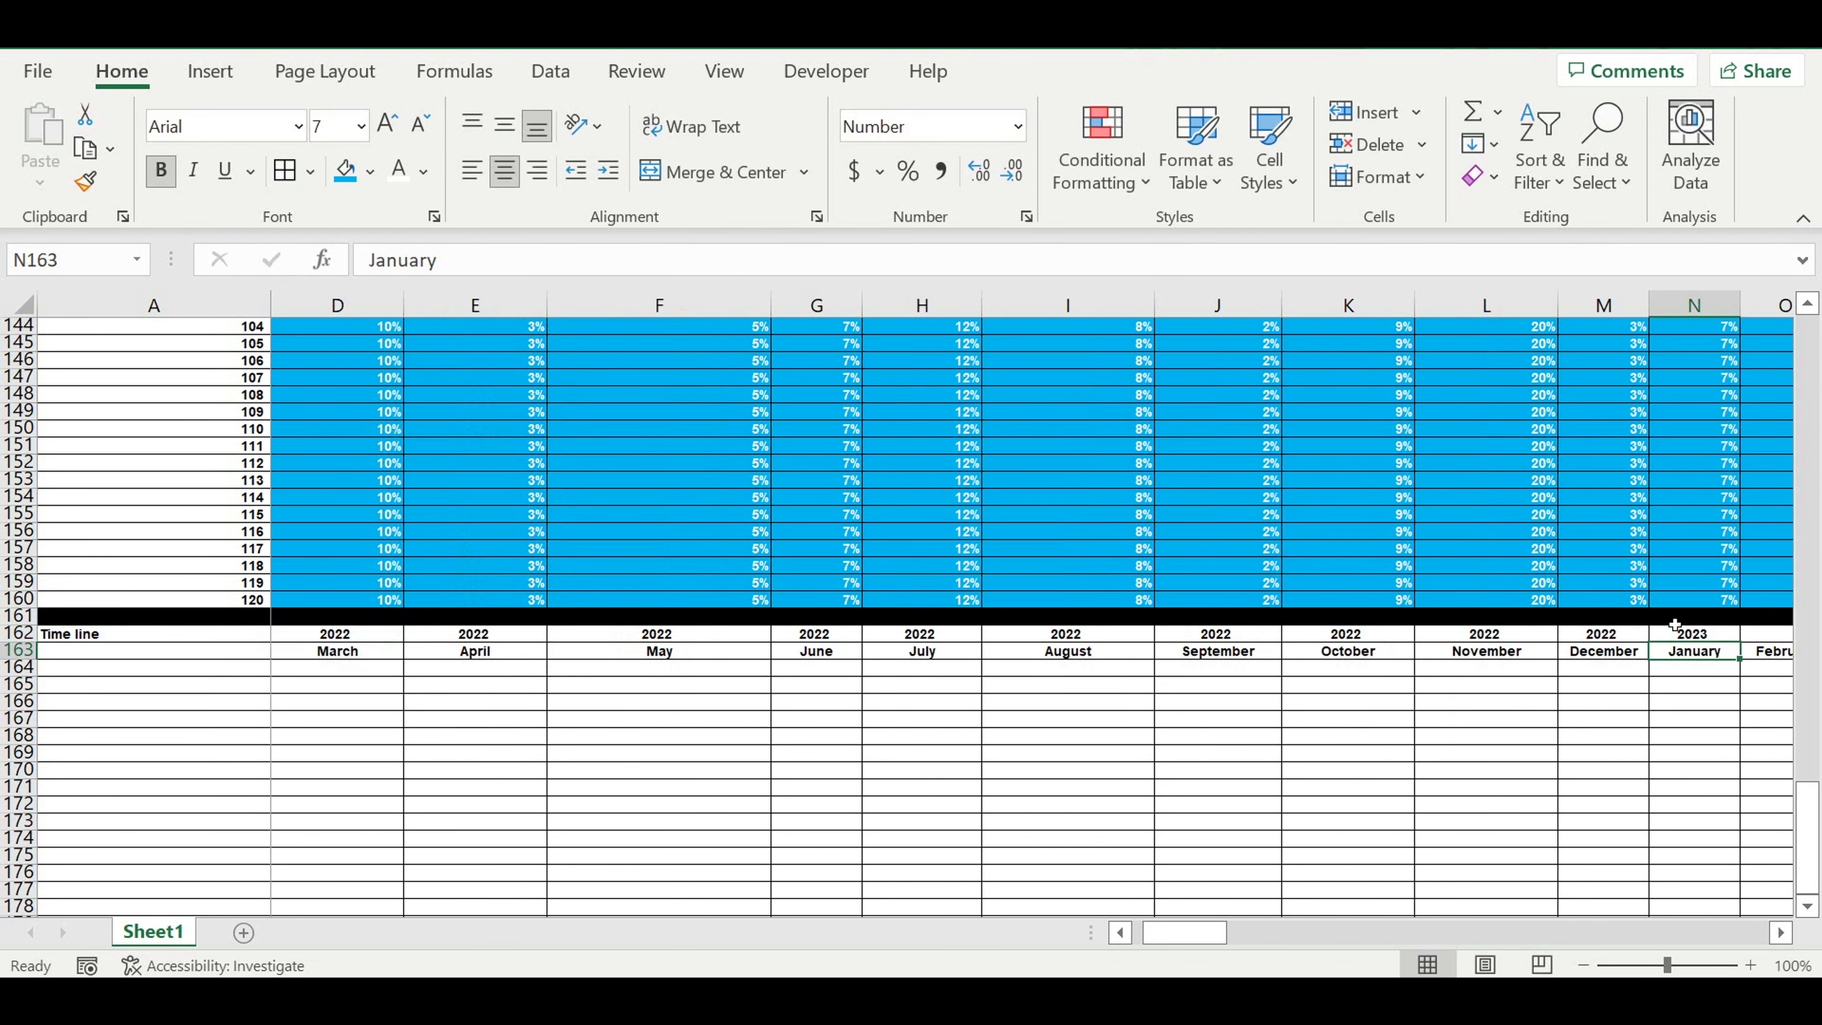
# Step: Enter the formula =N162 in O162 above the second February
pyautogui.click(1695, 635)
pyautogui.click(1781, 932)
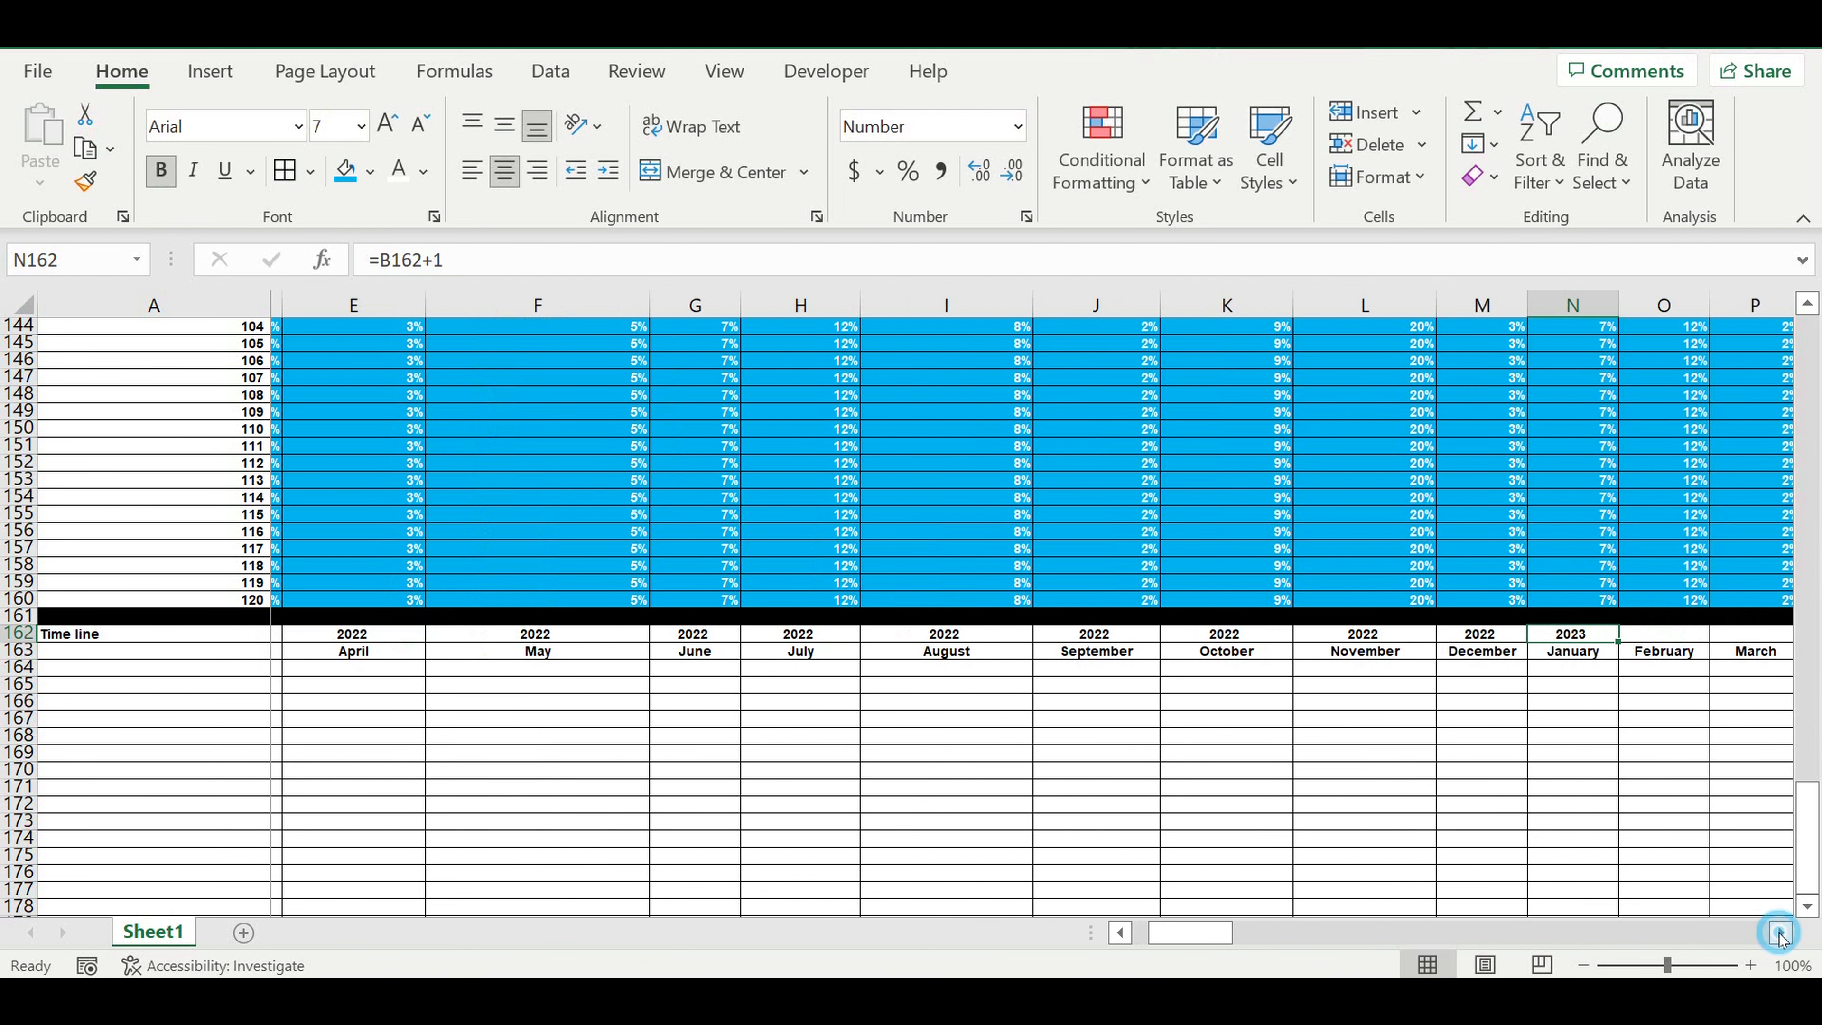
pyautogui.click(1780, 933)
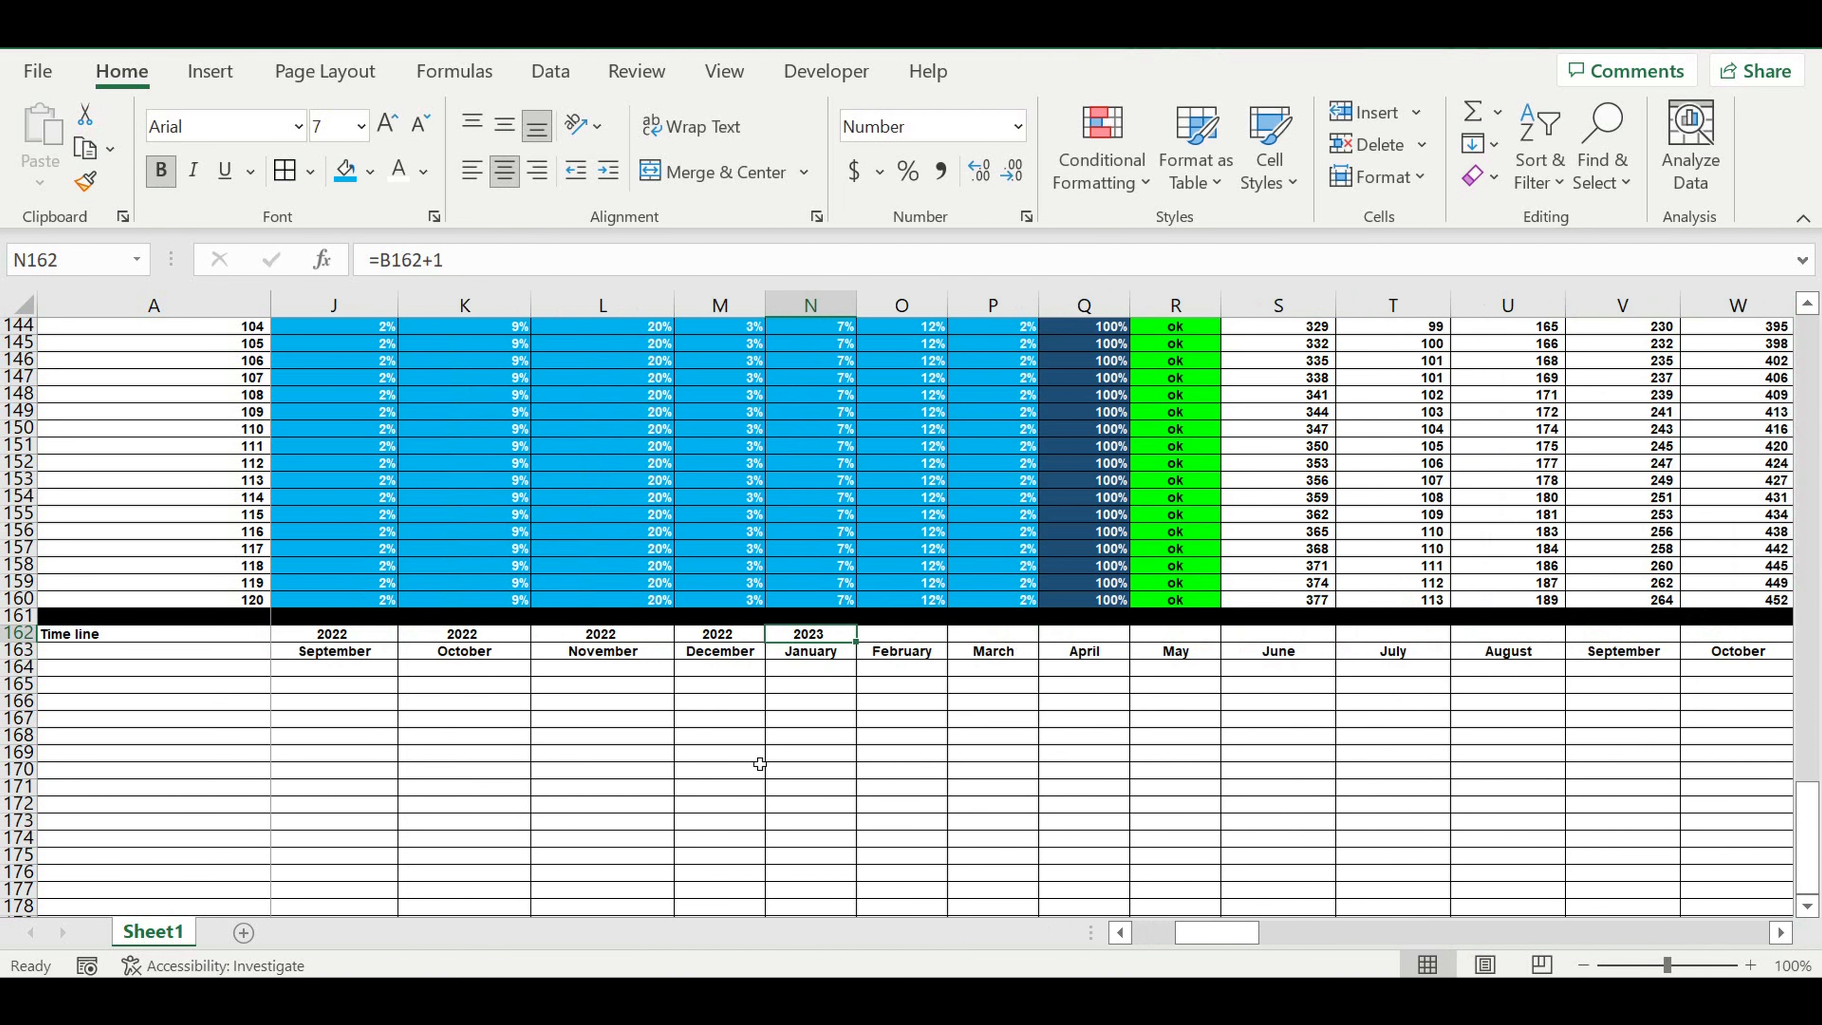
pyautogui.click(908, 637)
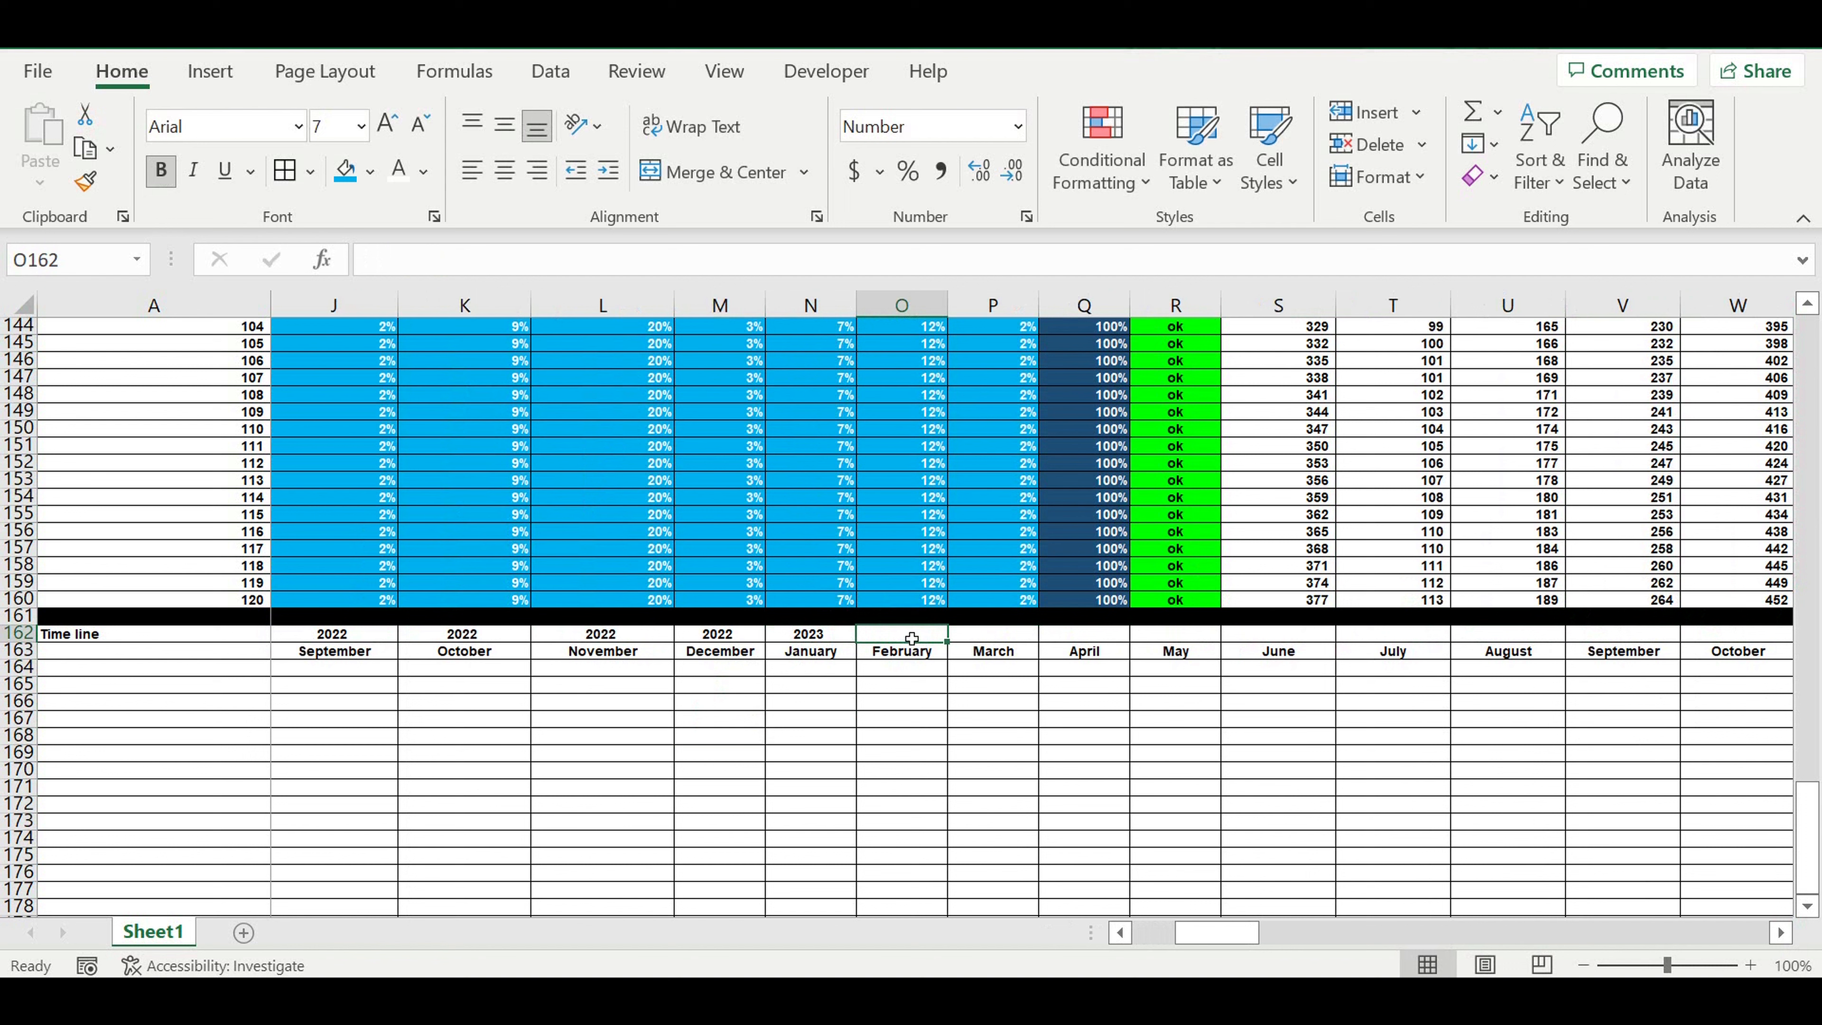
pyautogui.write('=')
pyautogui.click(809, 638)
pyautogui.press('Return')
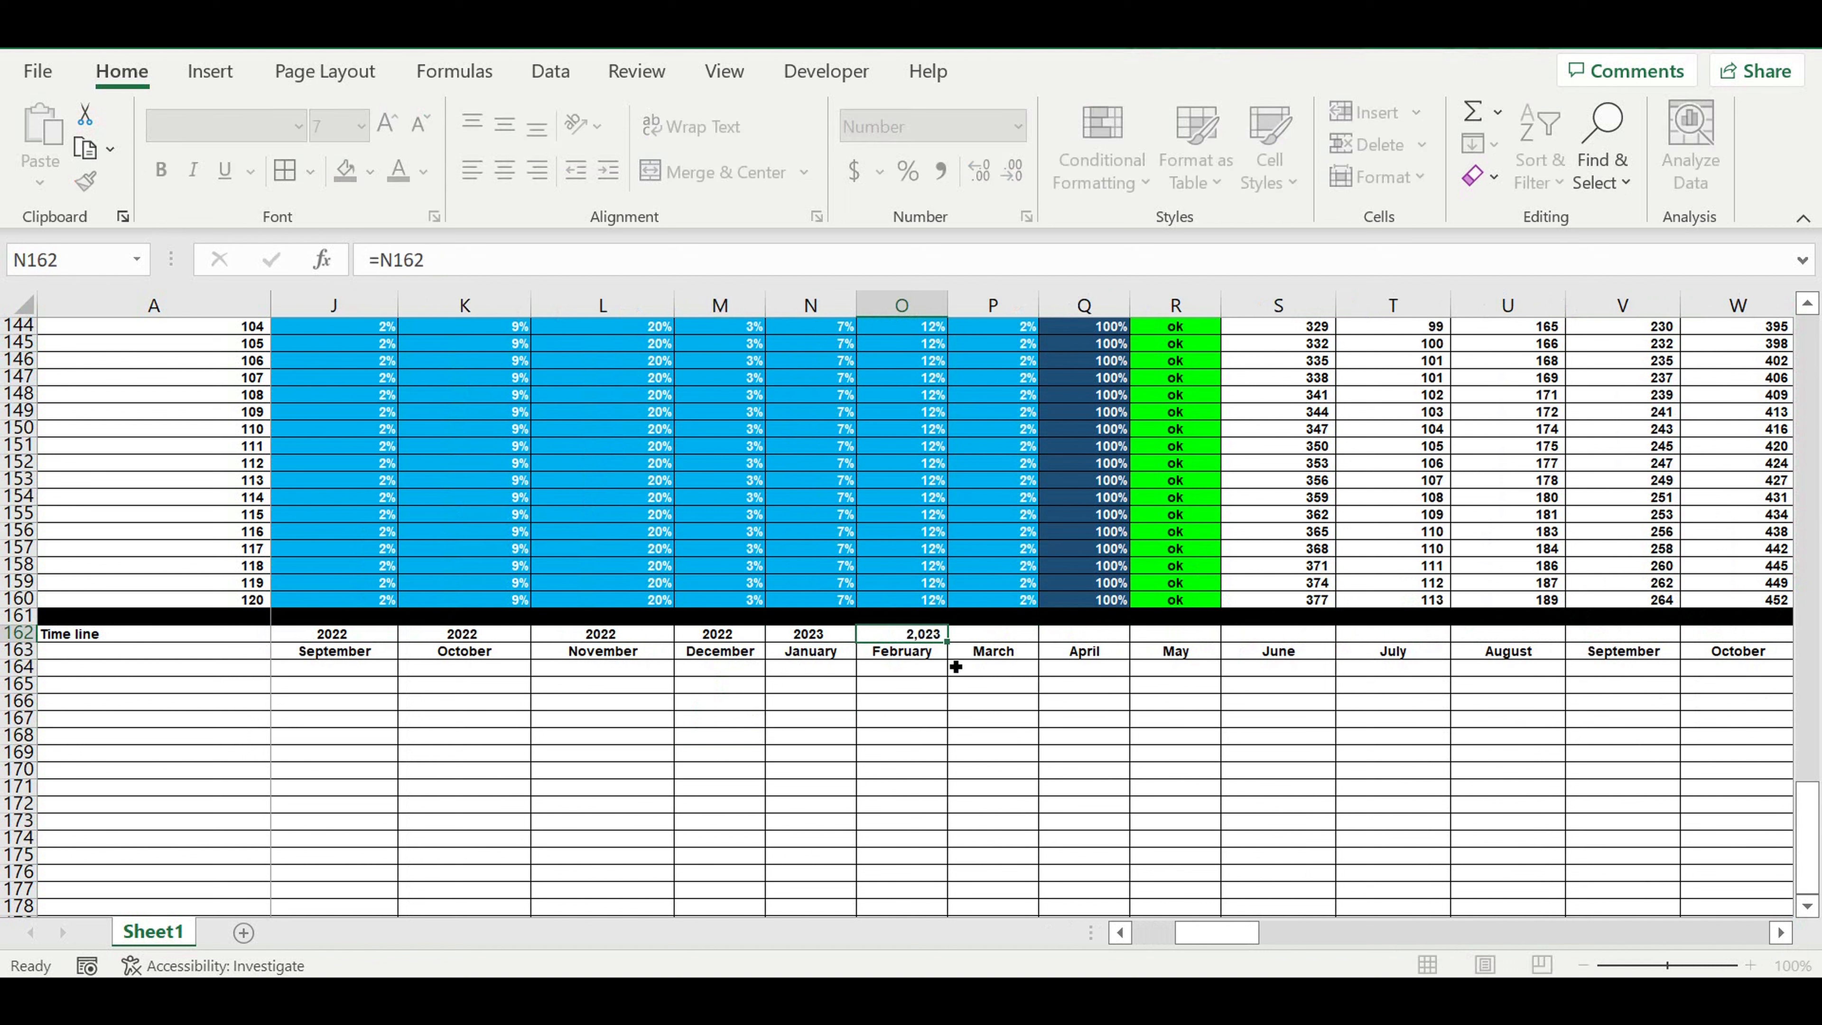
pyautogui.click(912, 636)
# Step: Extend N162 with its formatting into O162 and set the formula in O162 to =N162
pyautogui.click(814, 635)
pyautogui.moveTo(864, 651); pyautogui.dragTo(940, 655)
pyautogui.click(922, 638)
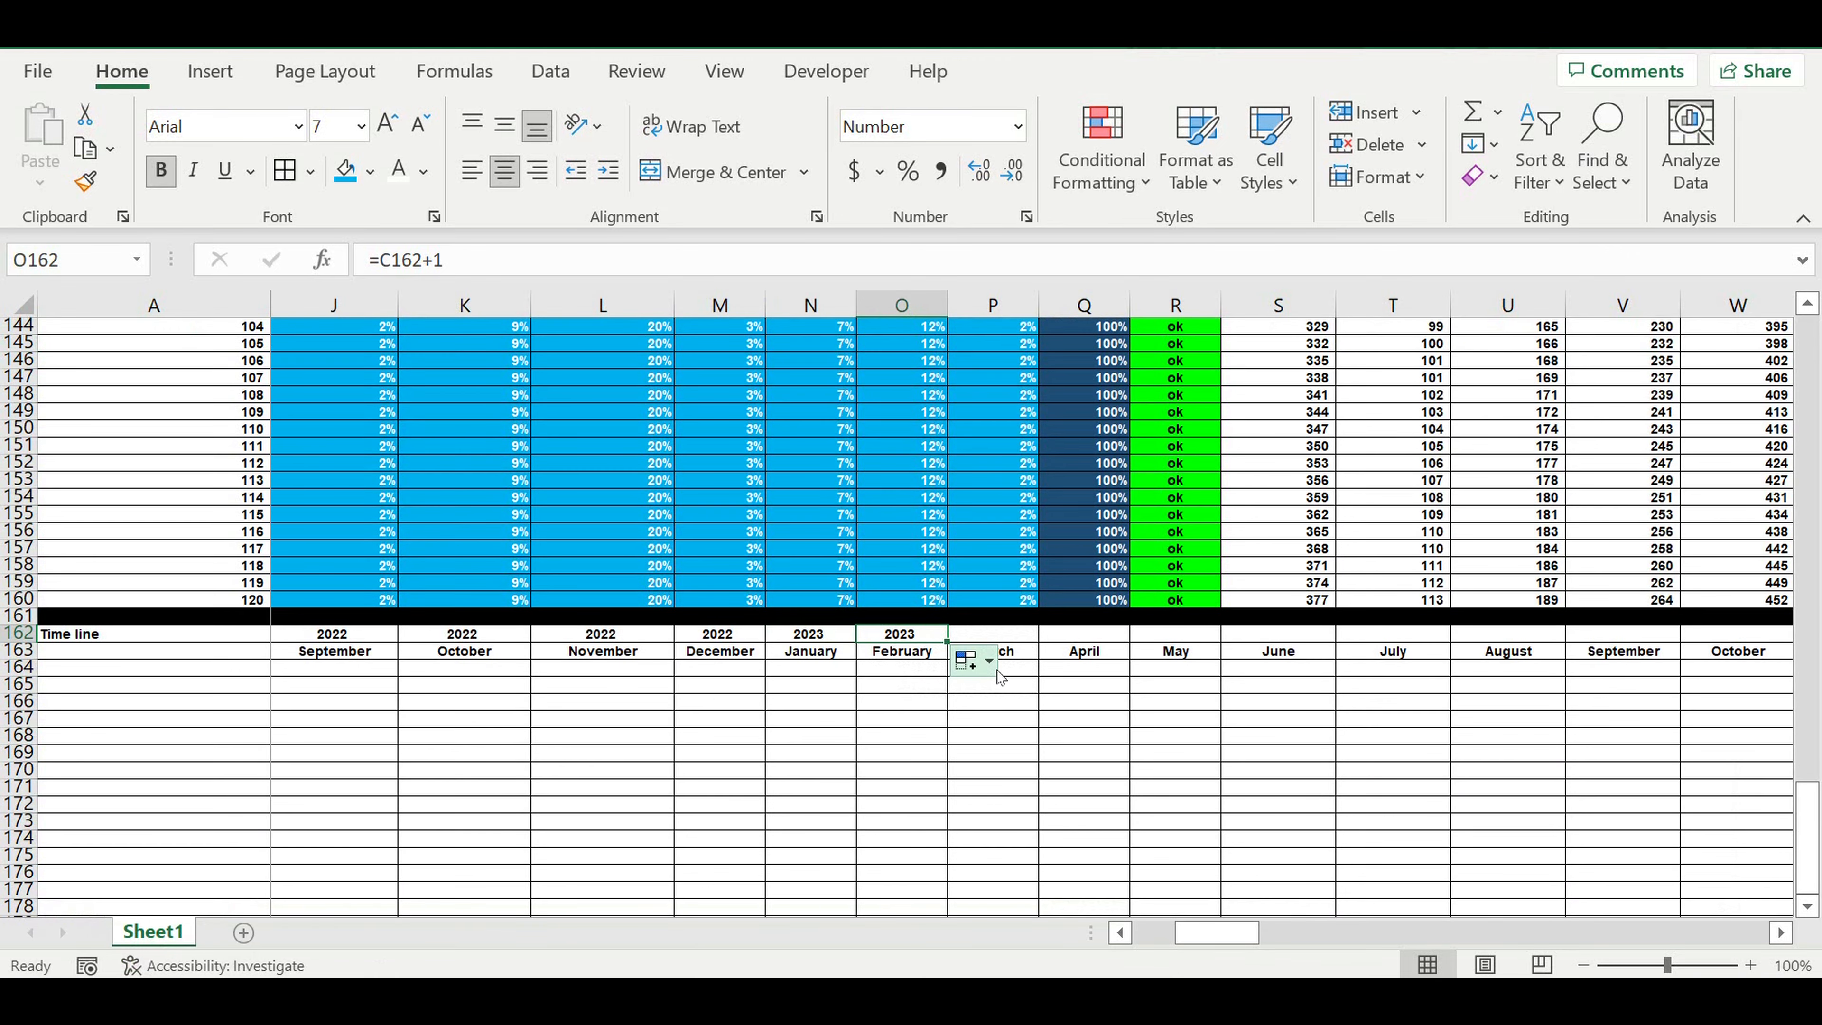
pyautogui.write('=')
pyautogui.click(819, 637)
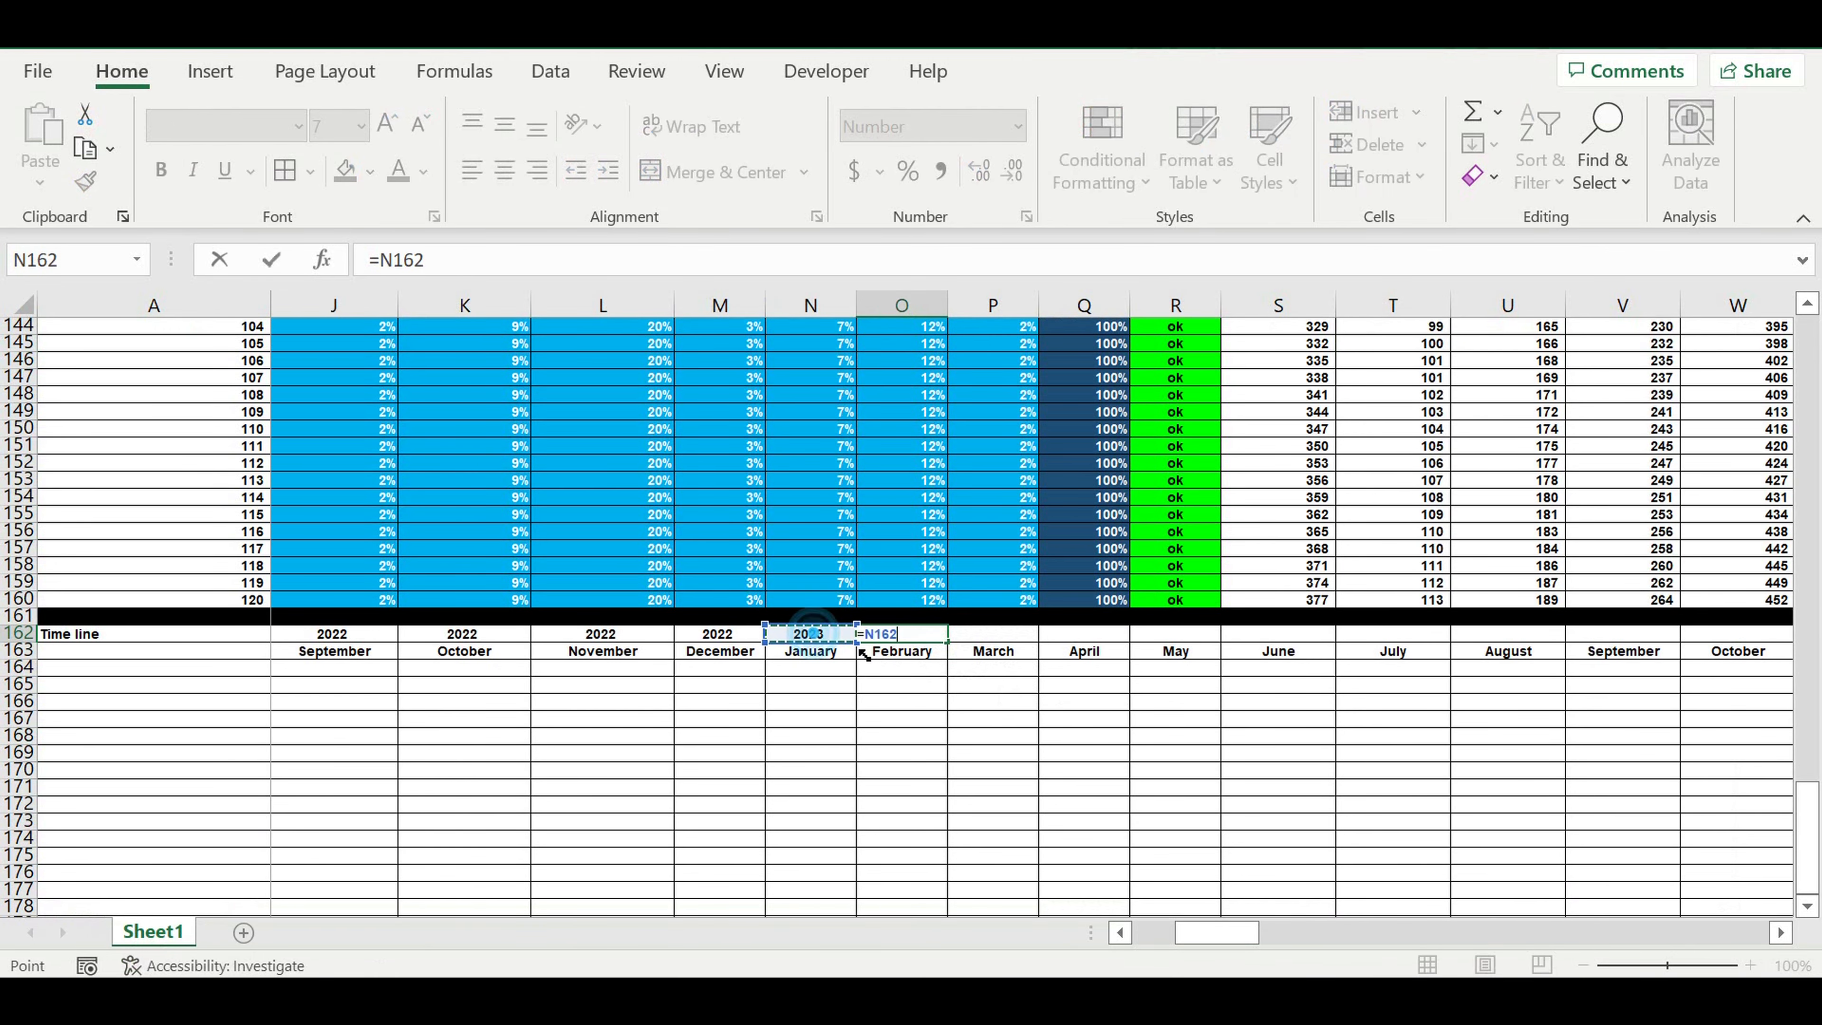
pyautogui.press('Return')
# Step: Fill the year formula from O162 across row 162 through December in Y162, and select the second-year cells N162:Y162
pyautogui.click(910, 630)
pyautogui.moveTo(947, 641); pyautogui.dragTo(1766, 652)
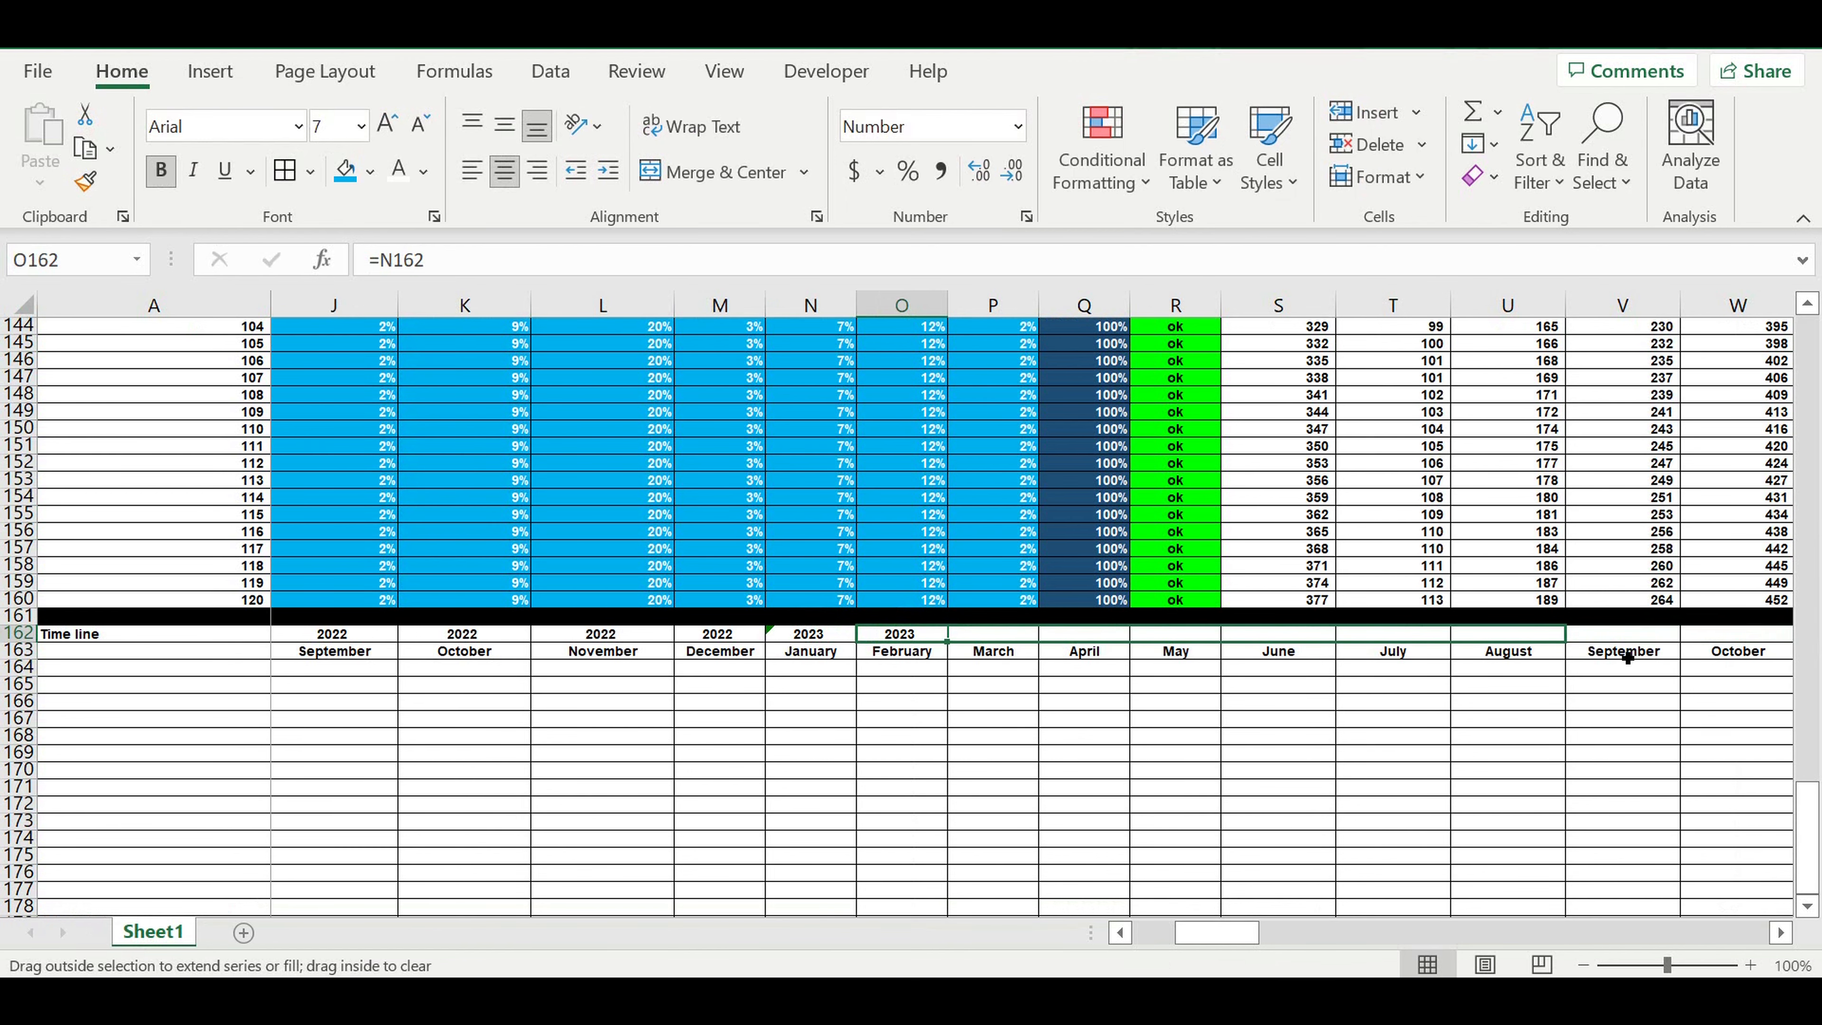
pyautogui.moveTo(1628, 659); pyautogui.dragTo(1628, 658)
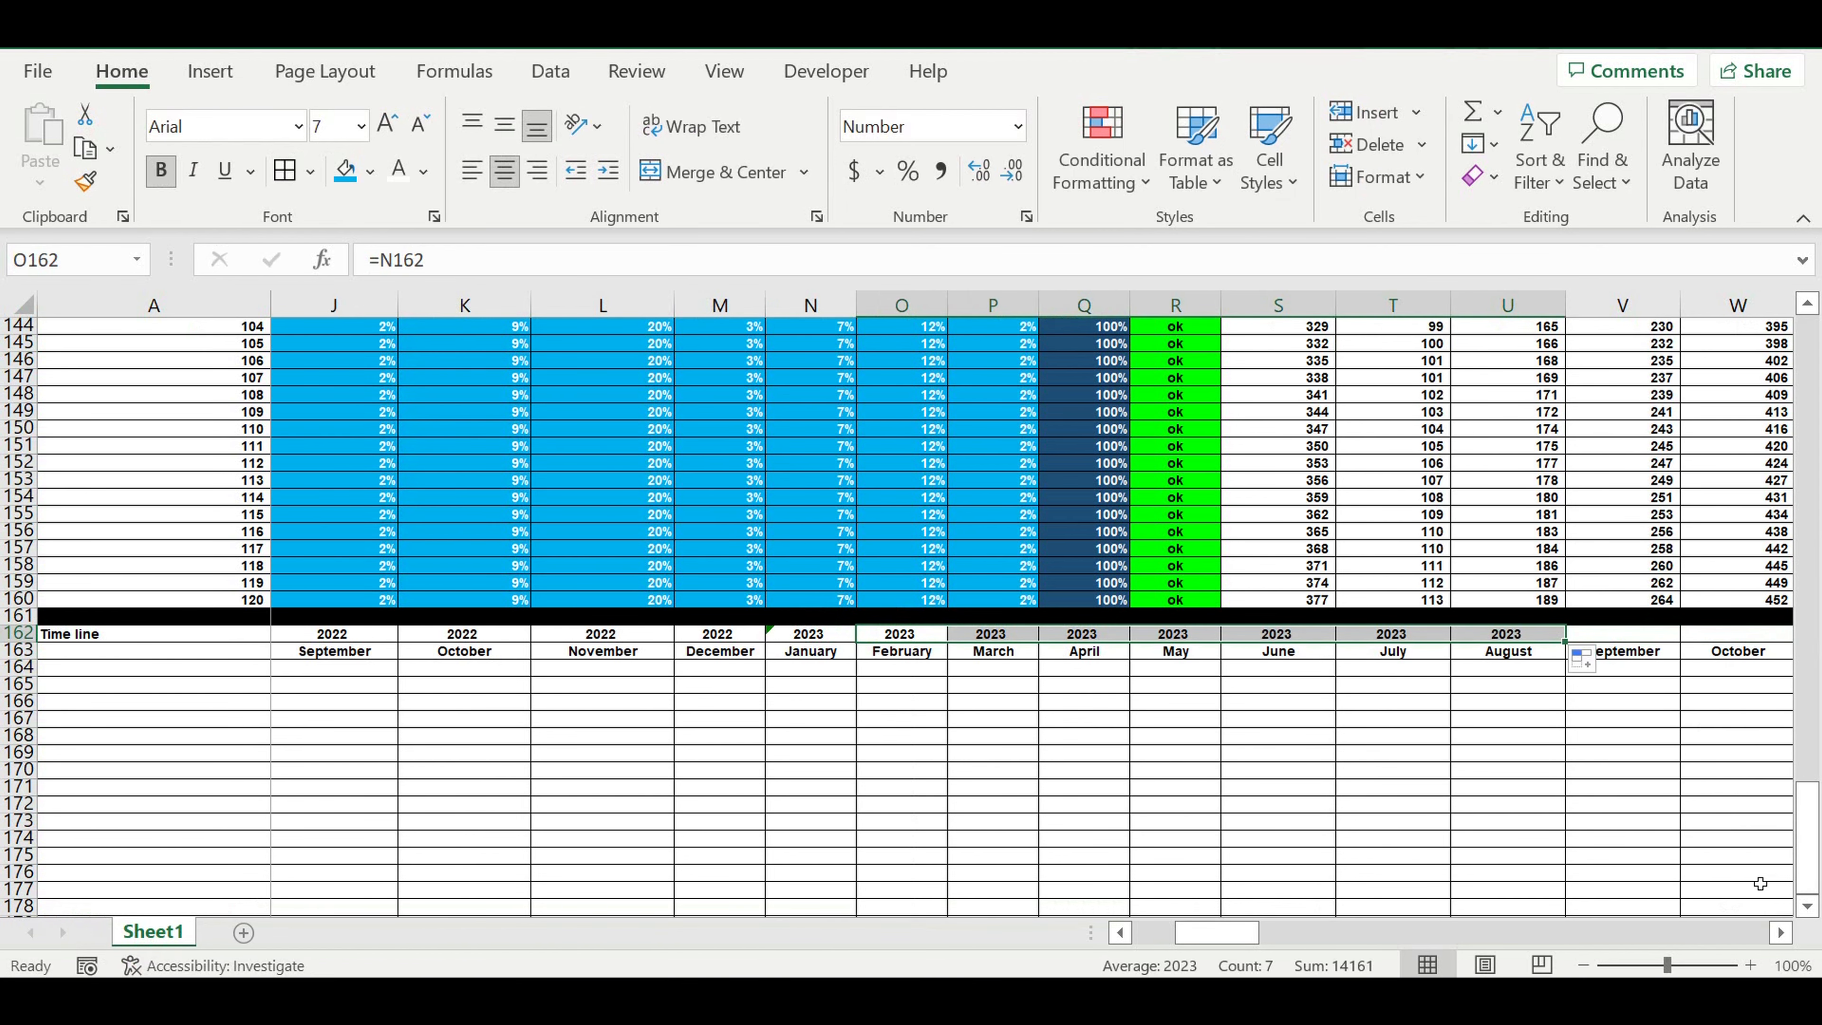
pyautogui.hscroll(5, 1786, 941)
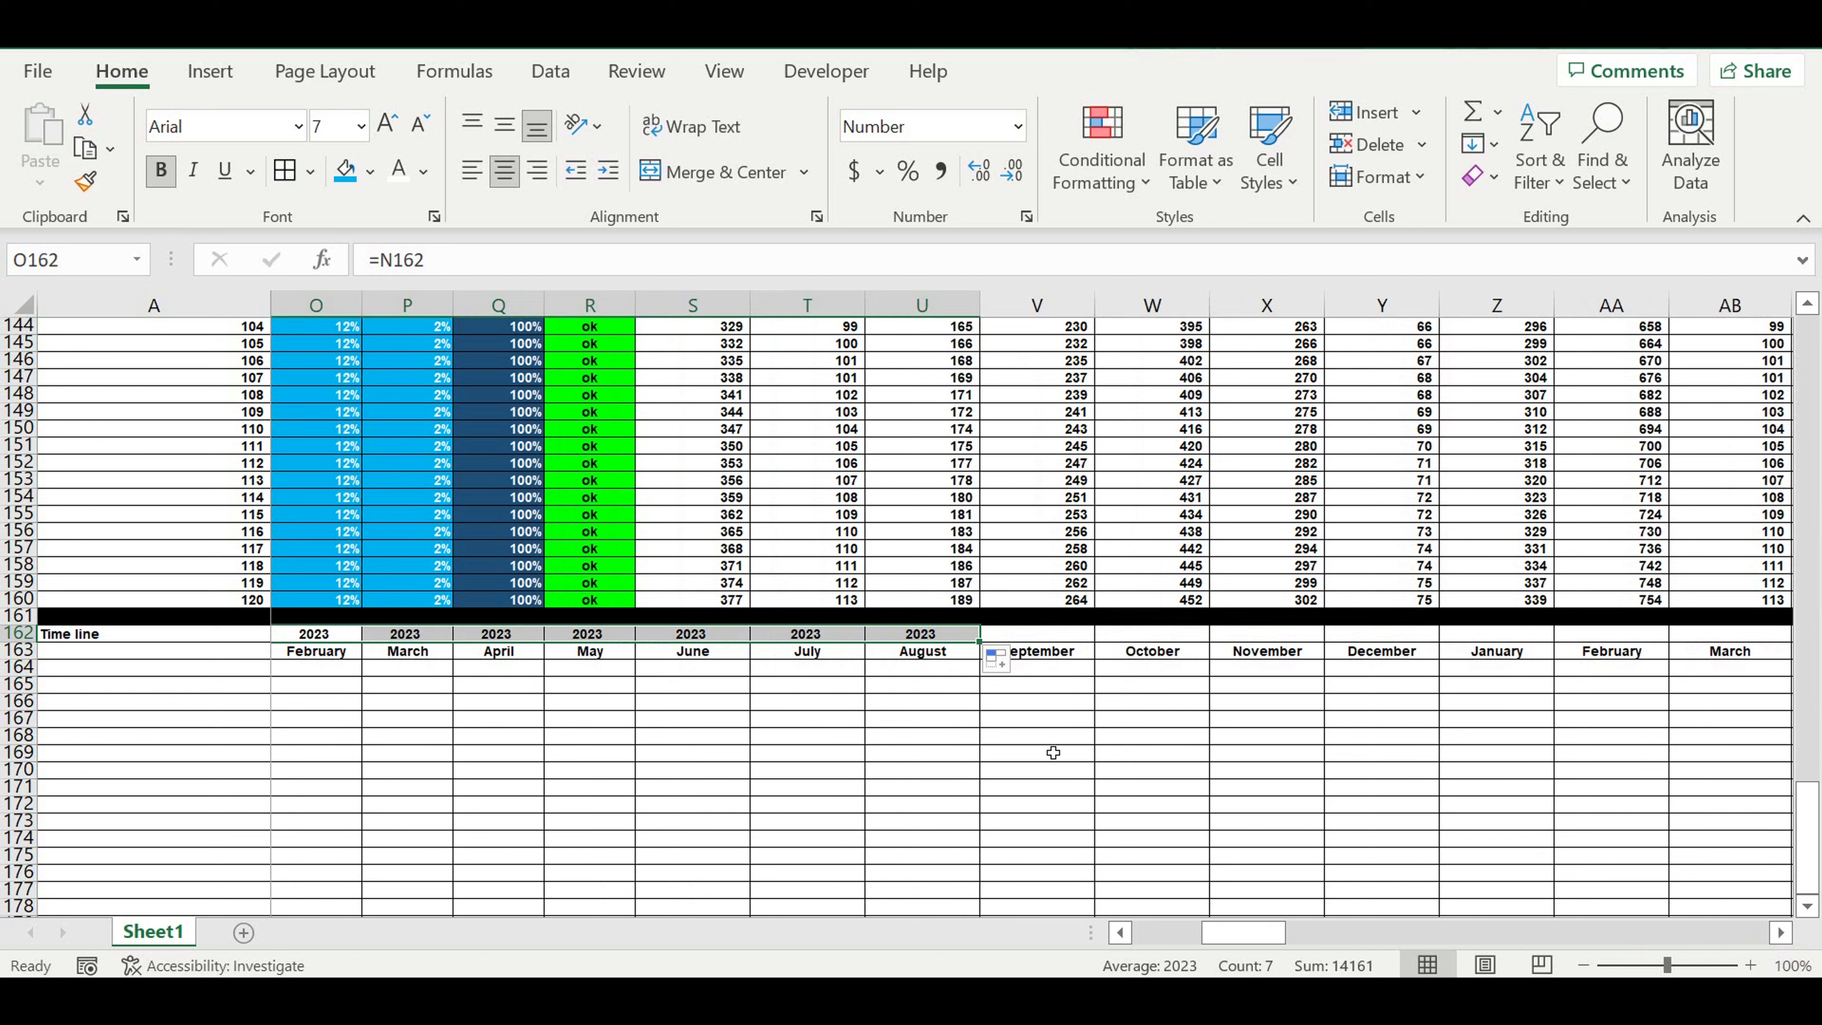
pyautogui.click(1052, 740)
pyautogui.click(965, 634)
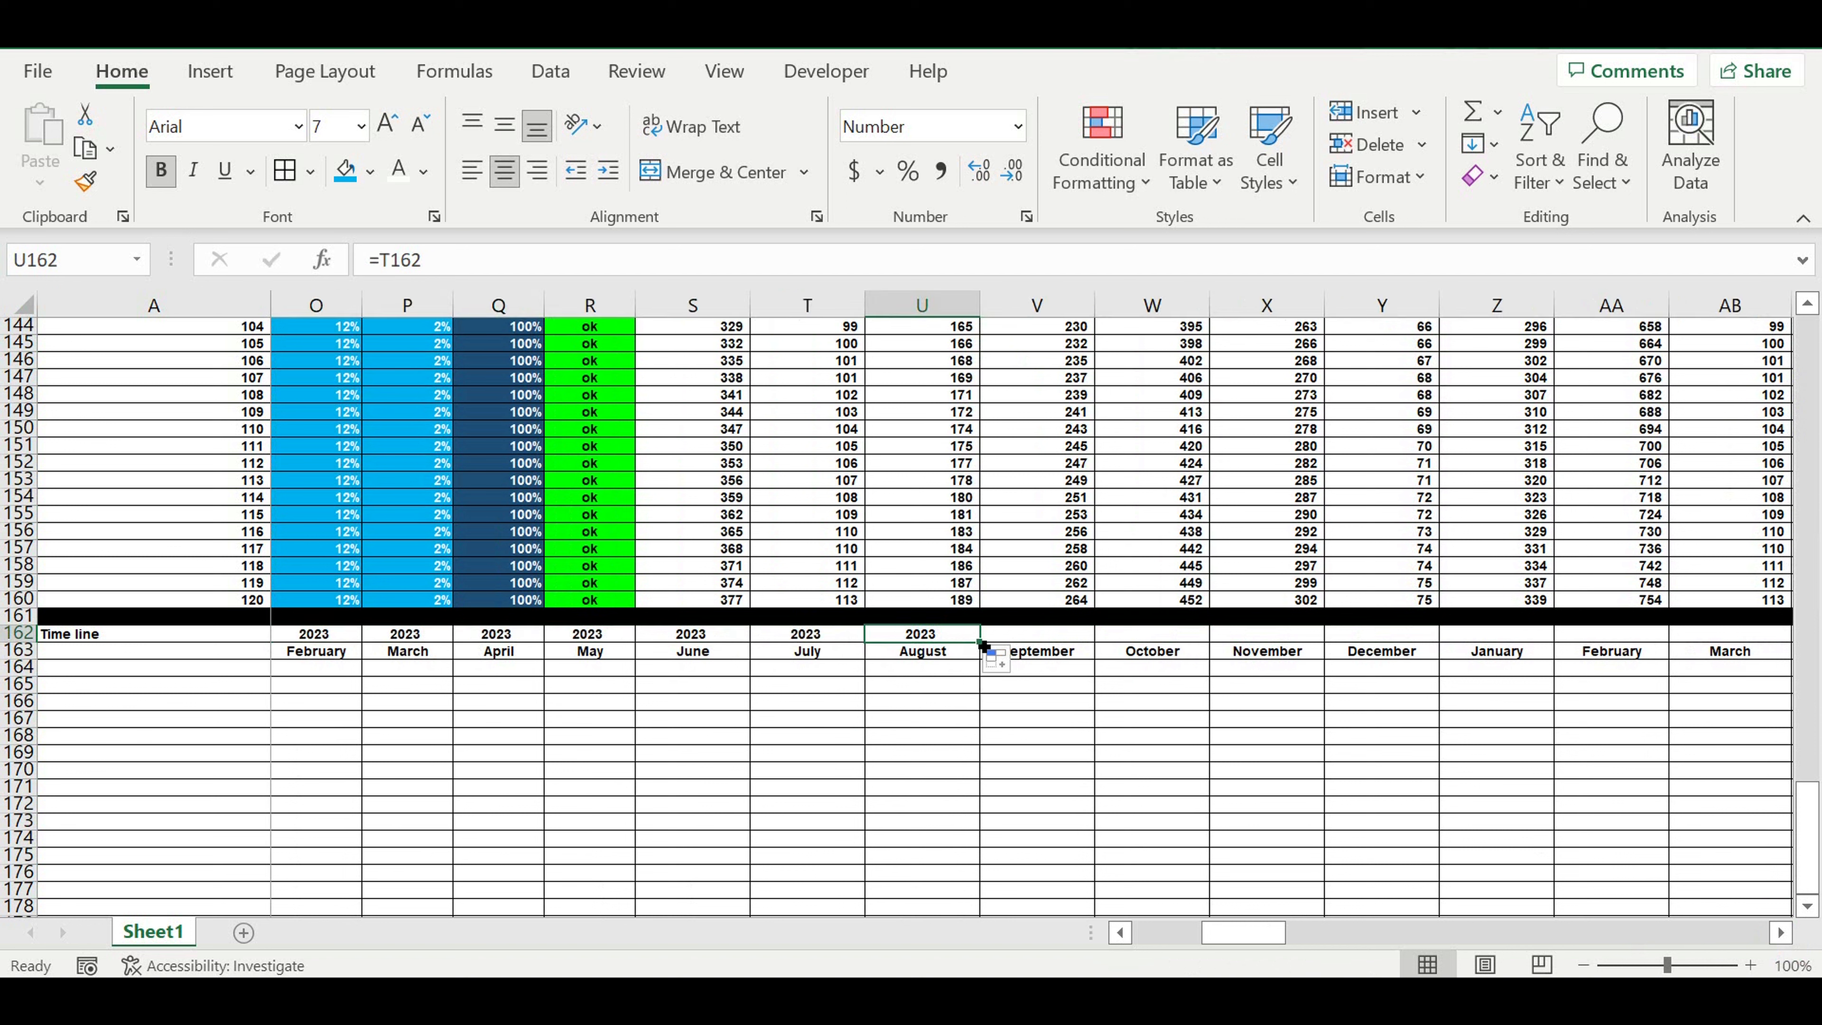
pyautogui.moveTo(982, 642); pyautogui.dragTo(1113, 648)
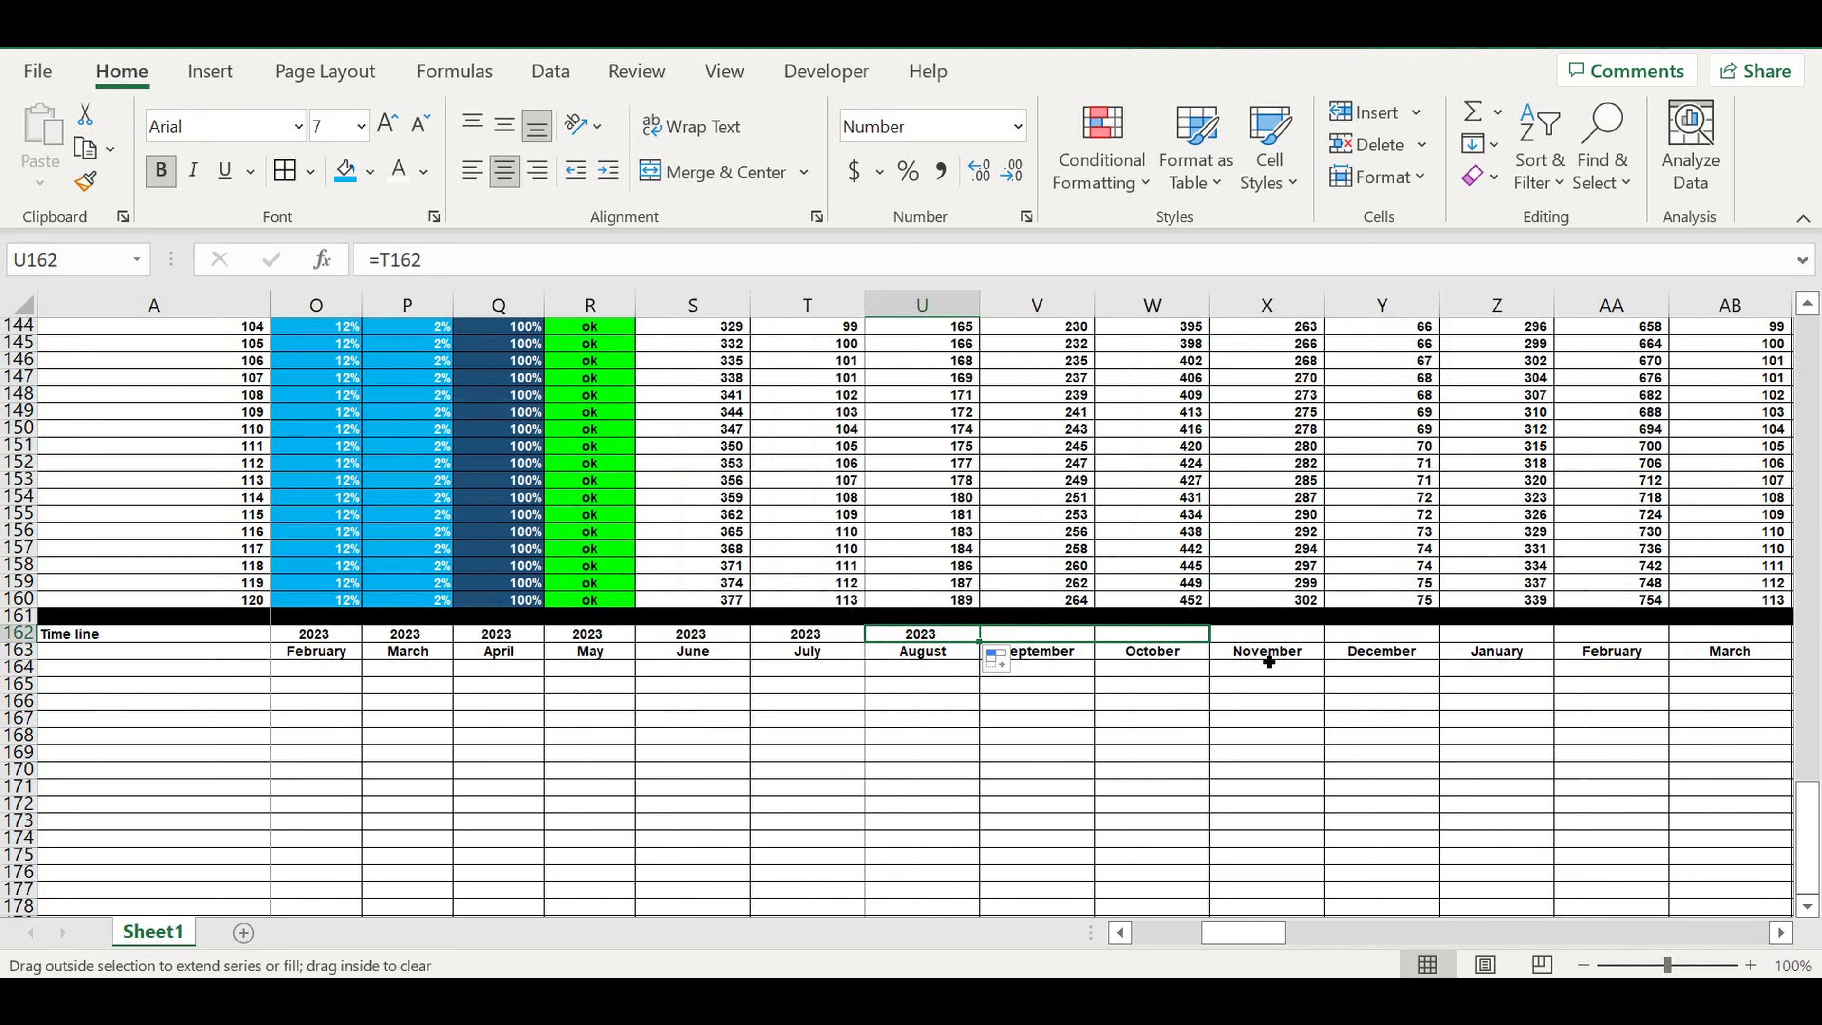
pyautogui.moveTo(1464, 672); pyautogui.dragTo(450, 642)
pyautogui.click(1382, 701)
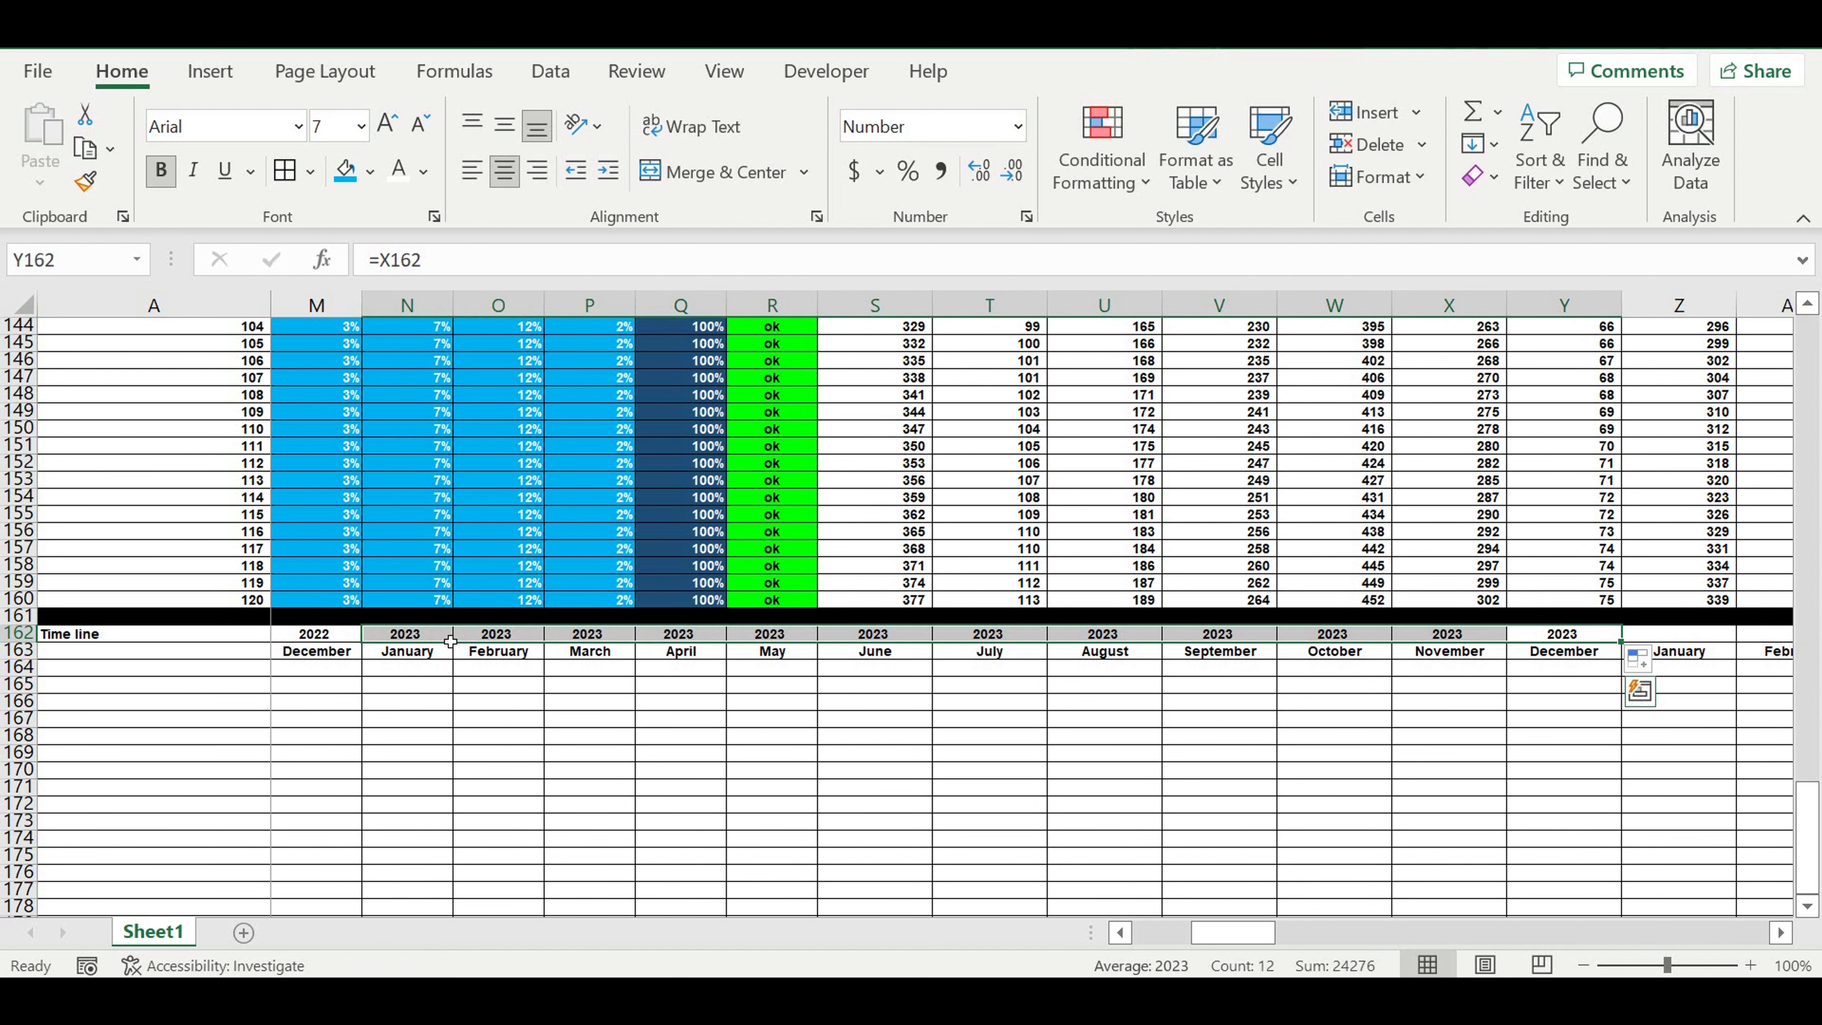
# Step: Copy the second-year cells N162:Y162 and paste them from the January in Z162 for the 2024 months
pyautogui.hotkey('ctrl', 'c')
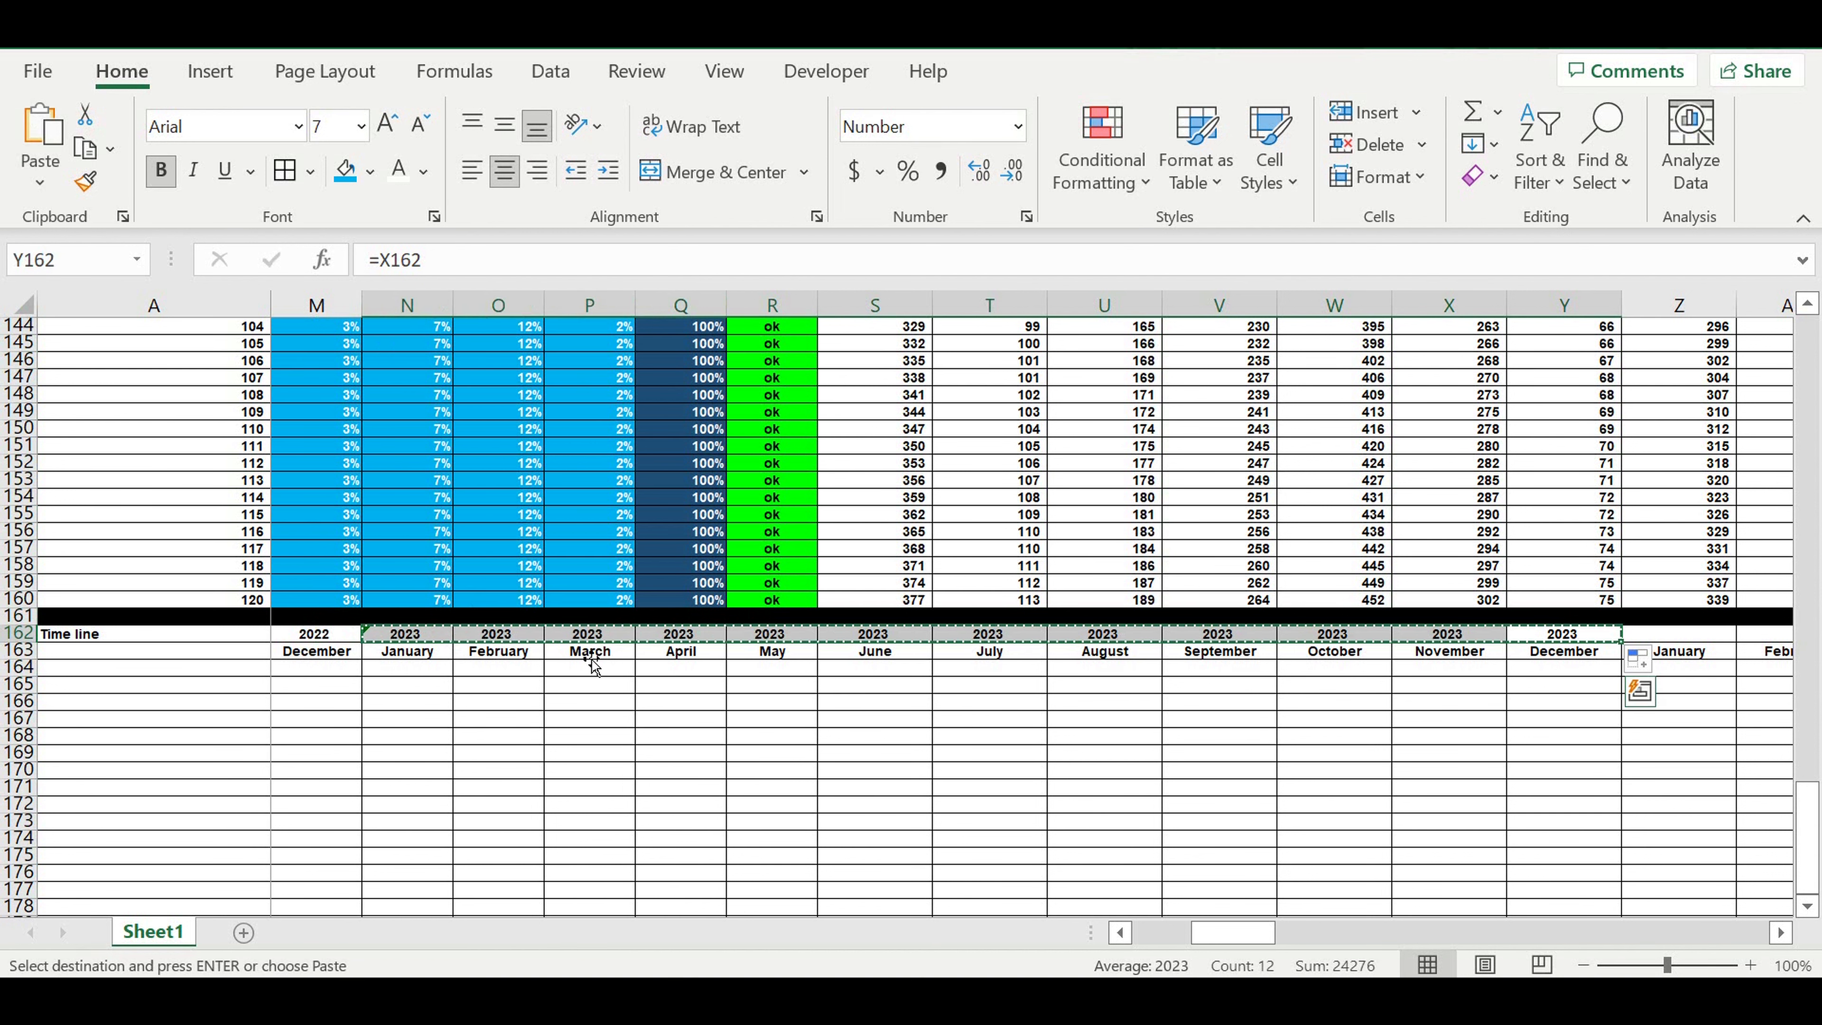
pyautogui.click(1782, 933)
pyautogui.click(1782, 933)
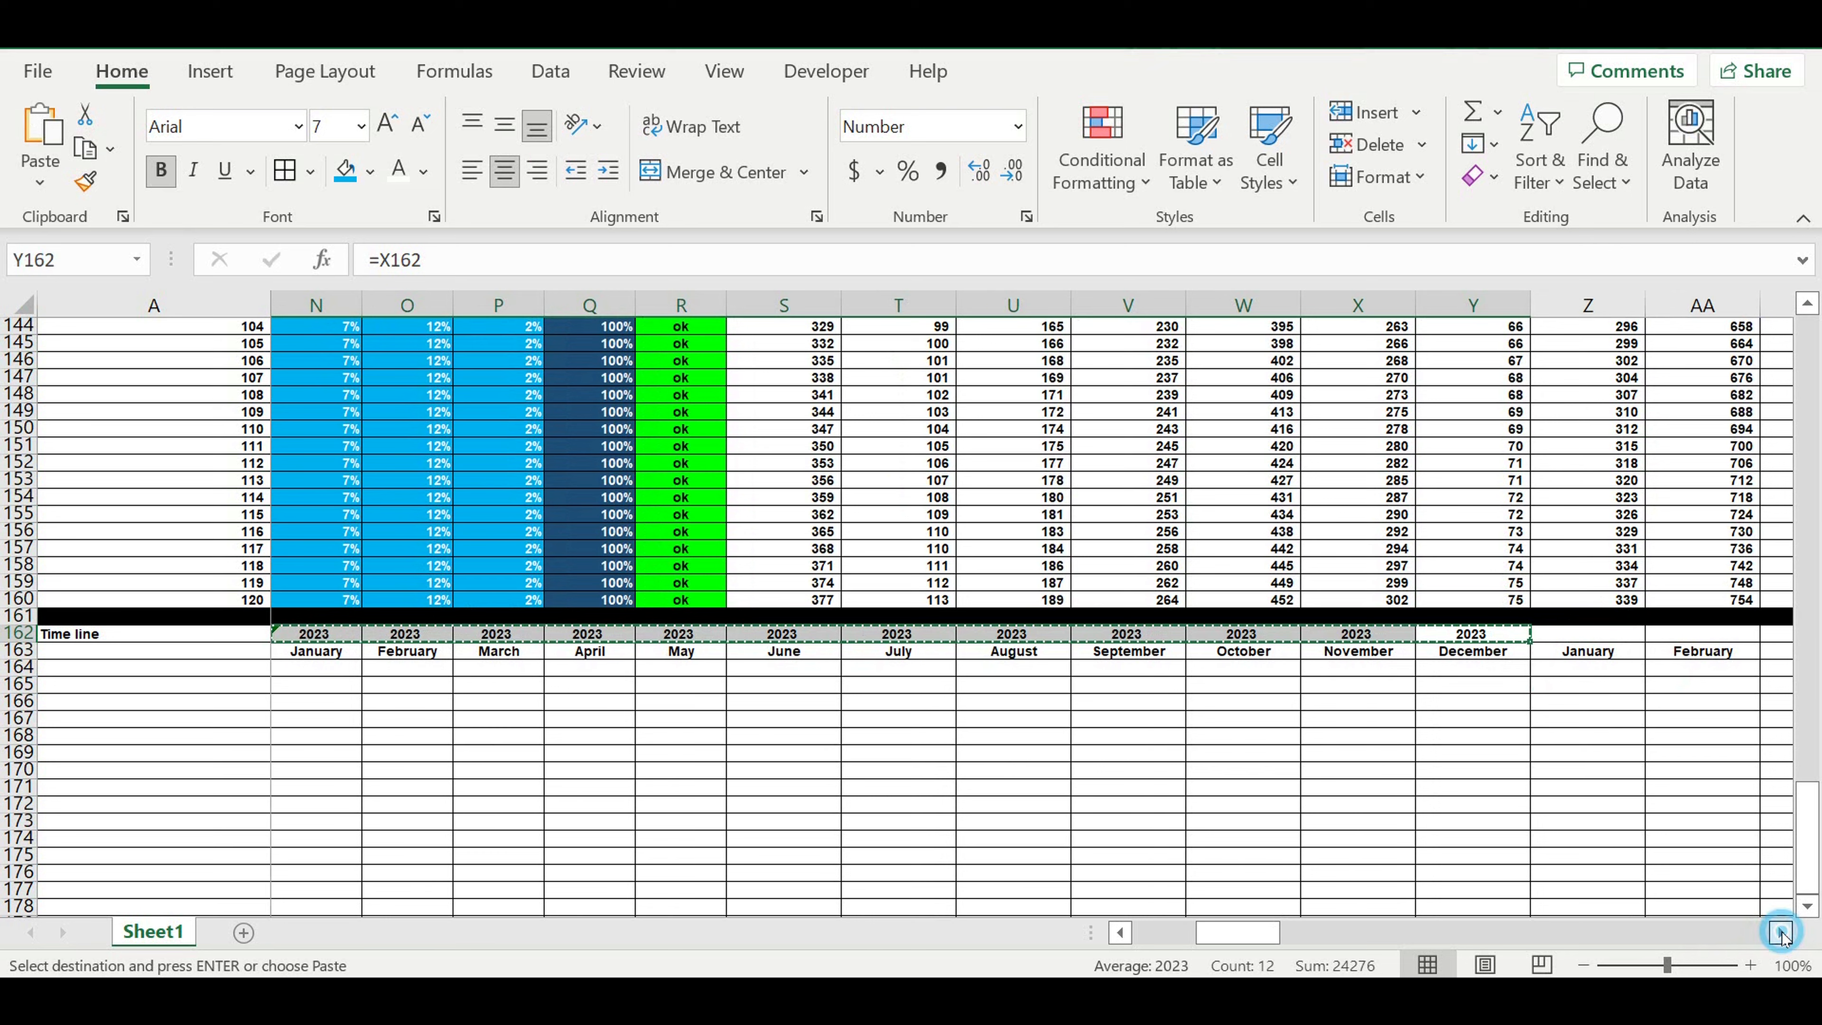
pyautogui.click(1781, 933)
pyautogui.click(991, 633)
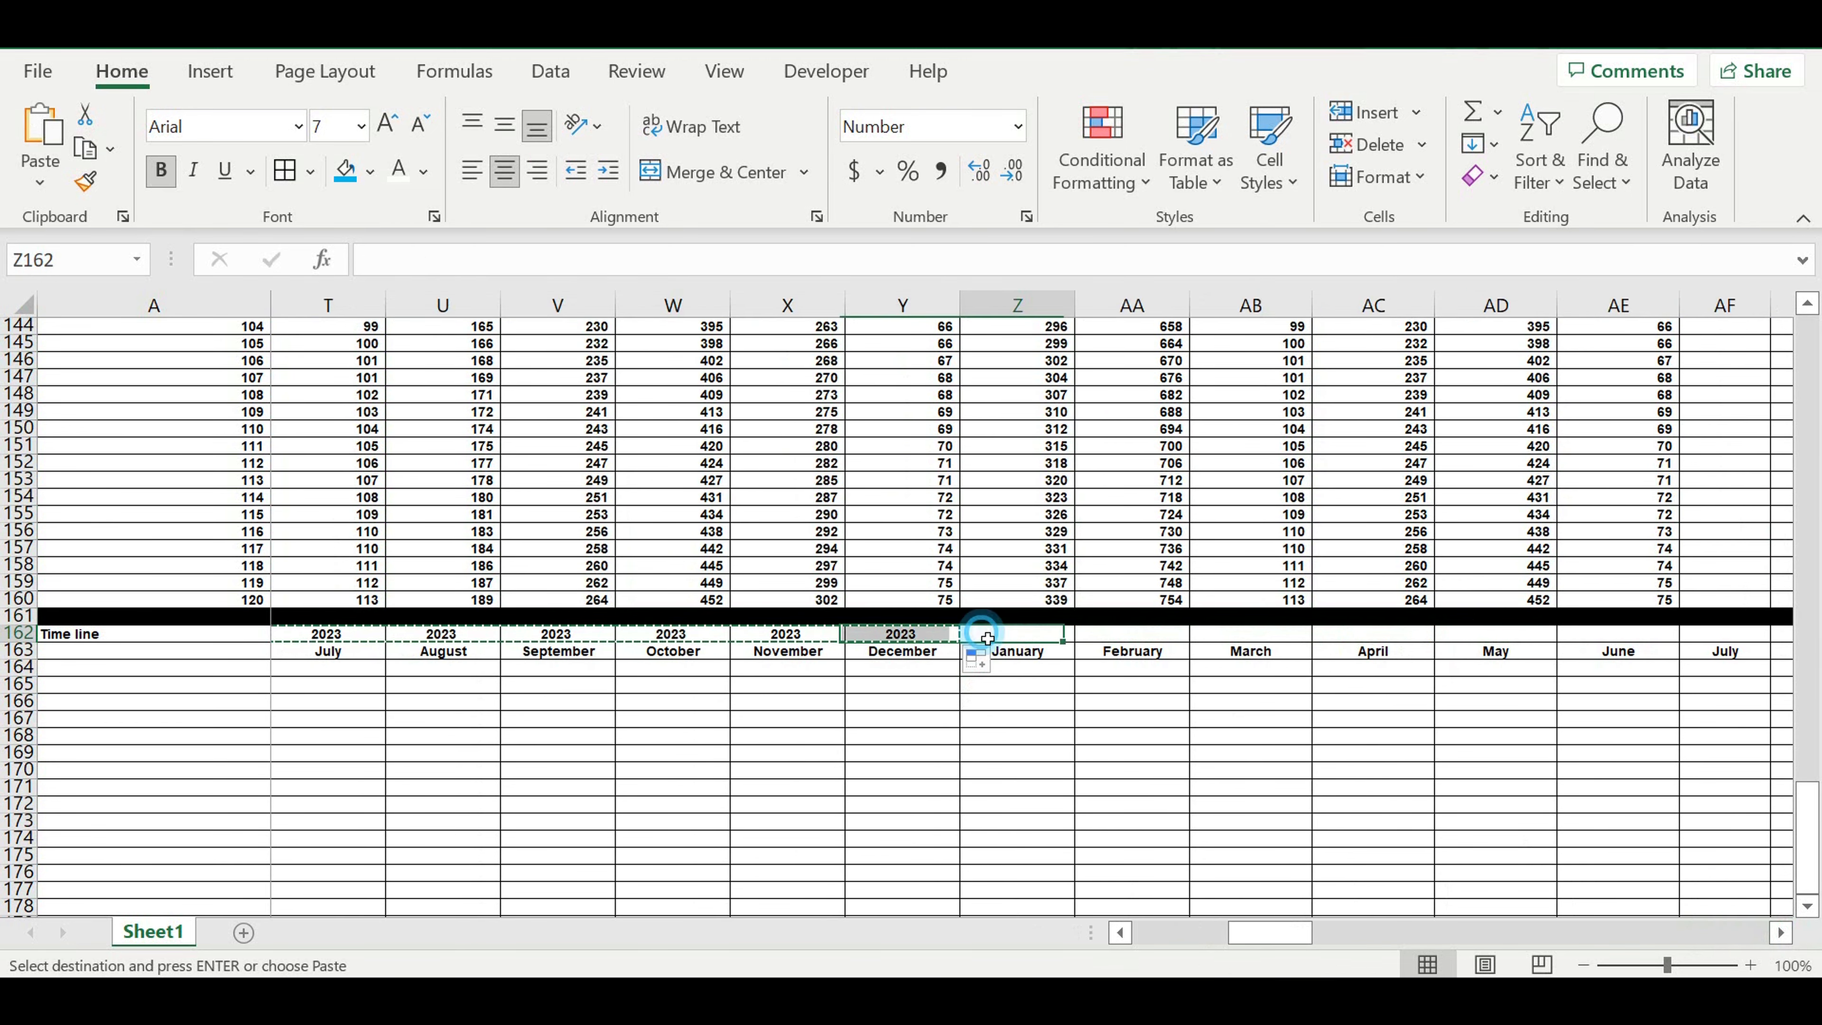
pyautogui.hotkey('ctrl', 'v')
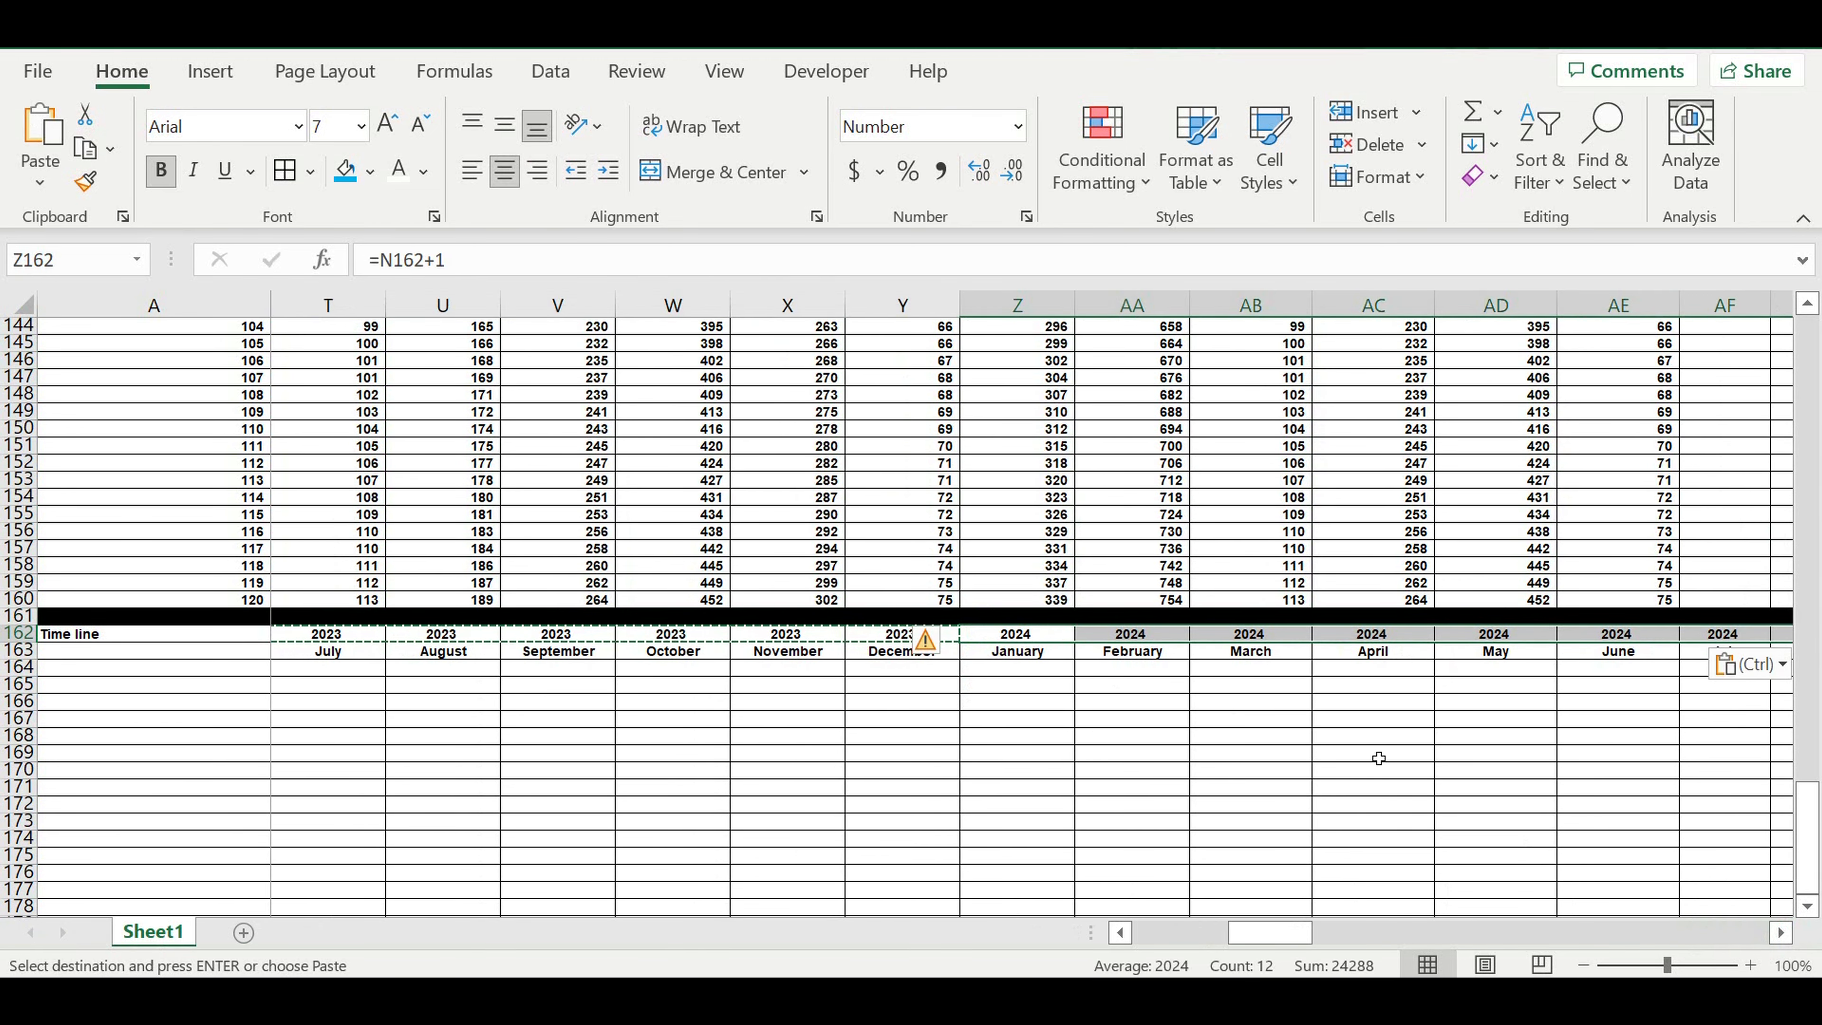
# Step: Paste the copied year cells from the January in AL162 for the 2025 months
pyautogui.click(1782, 933)
pyautogui.click(1784, 934)
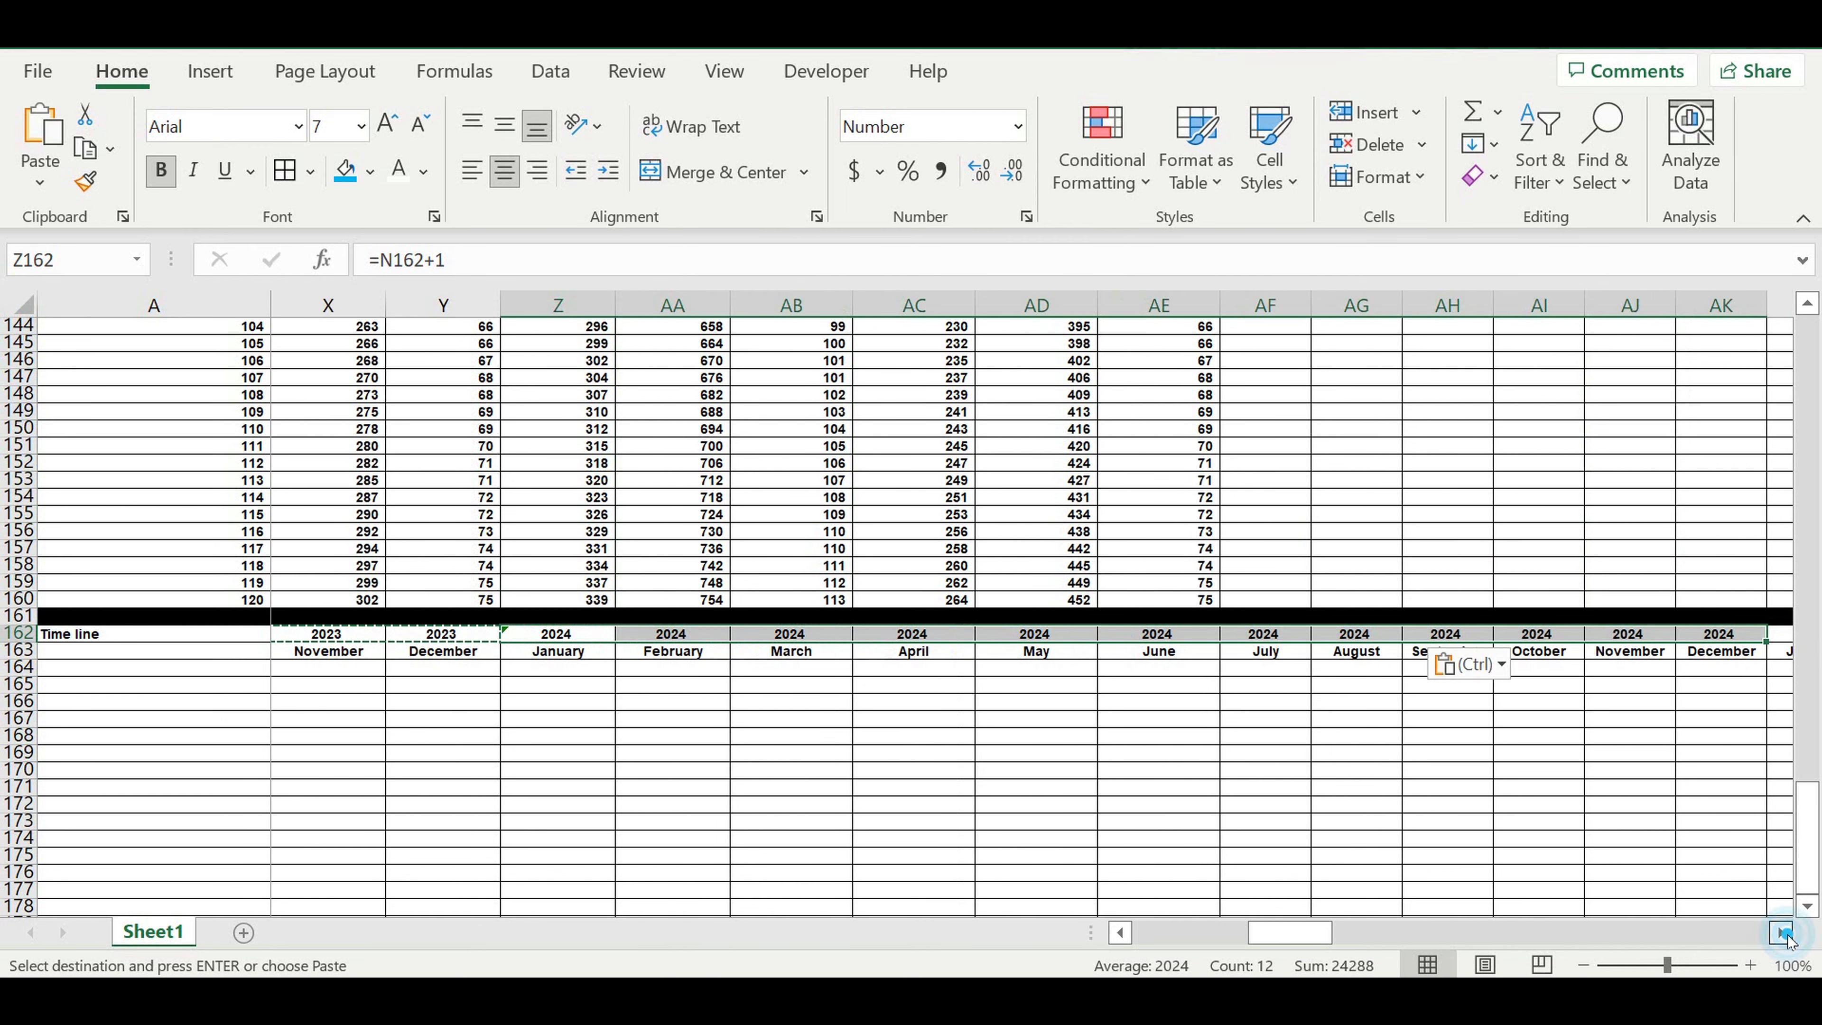
pyautogui.click(1784, 934)
pyautogui.click(1784, 933)
pyautogui.click(1119, 647)
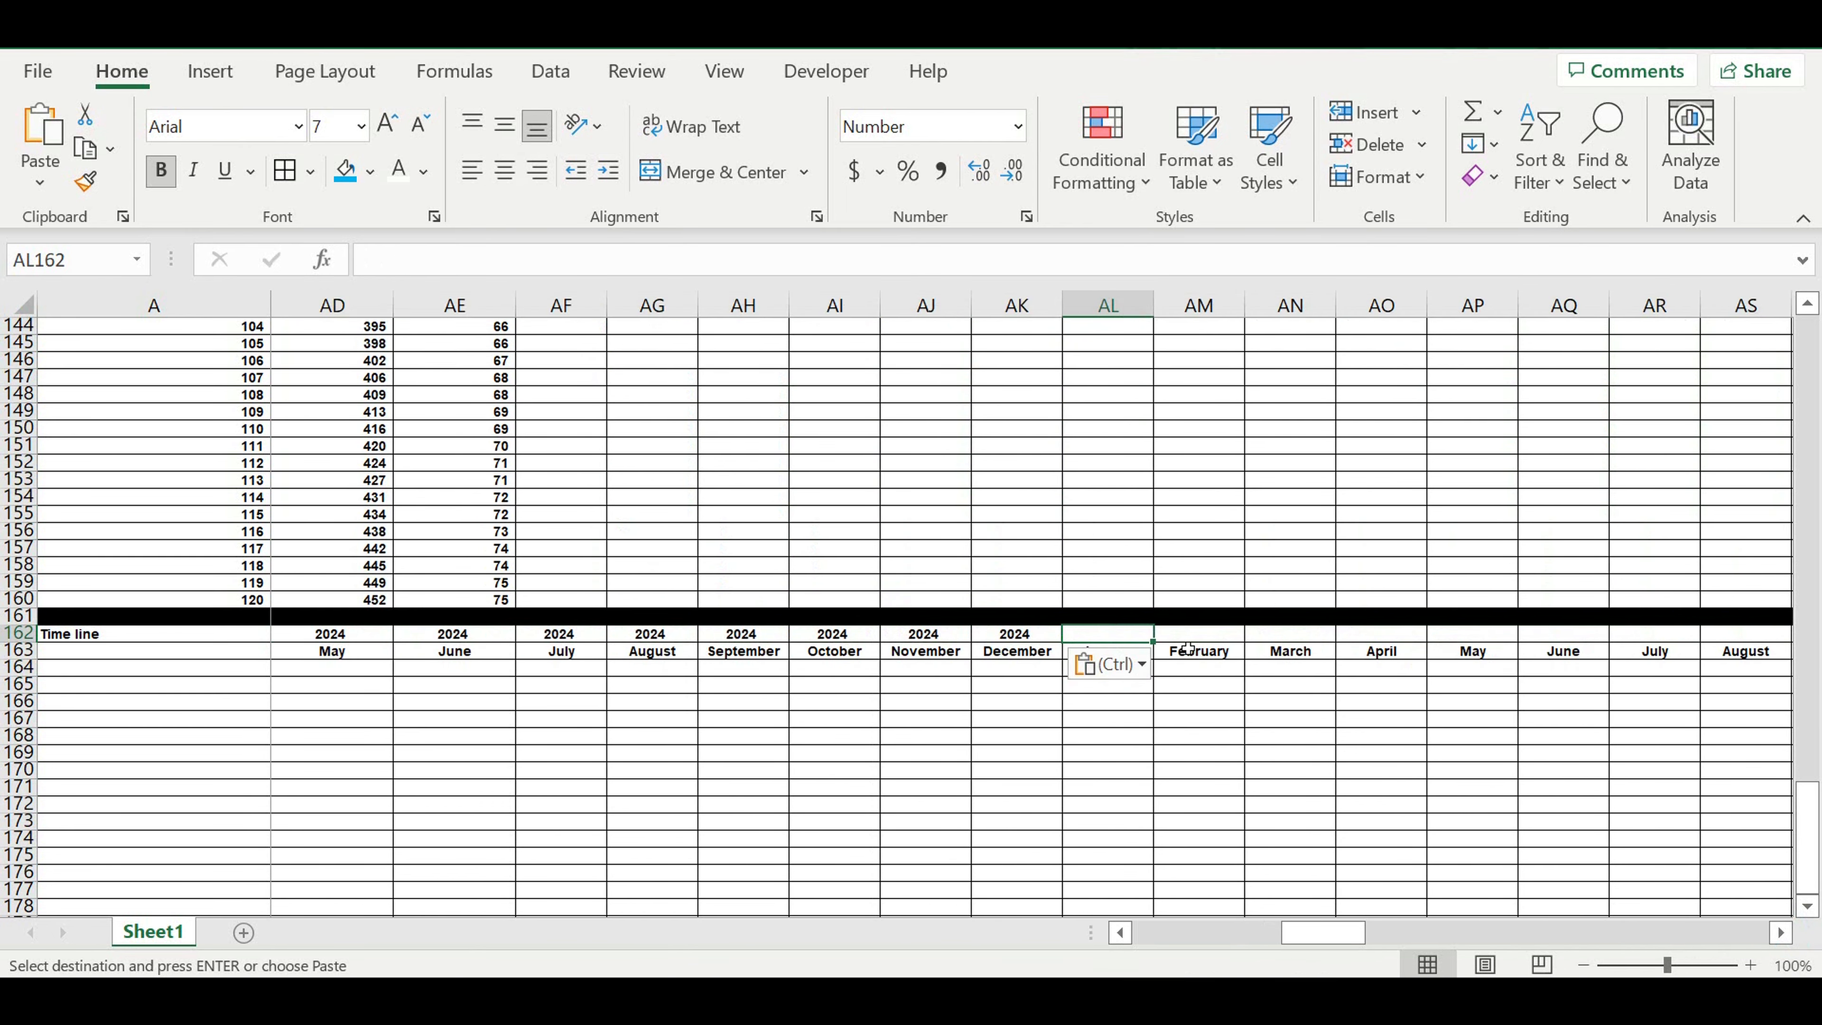
pyautogui.hotkey('ctrl', 'v')
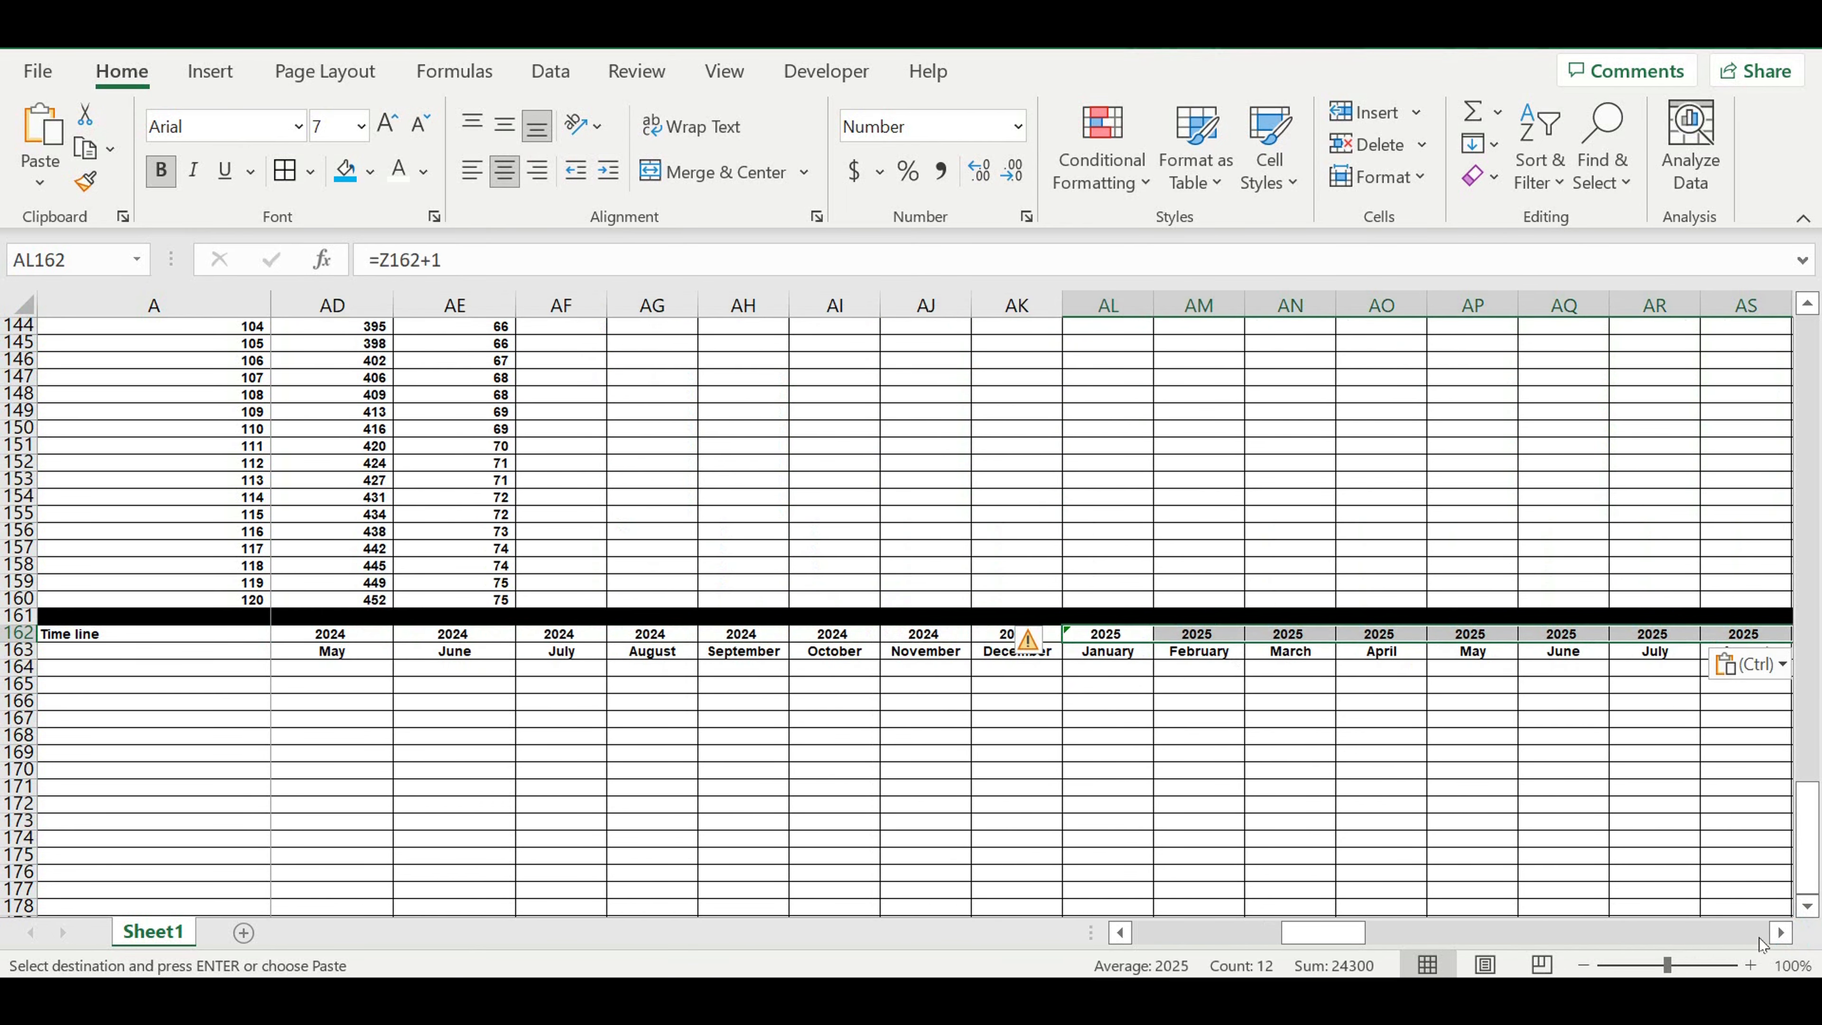
# Step: Paste the copied year cells from the January in AX162 for the 2026 months
pyautogui.click(1782, 933)
pyautogui.click(1782, 933)
pyautogui.click(1781, 933)
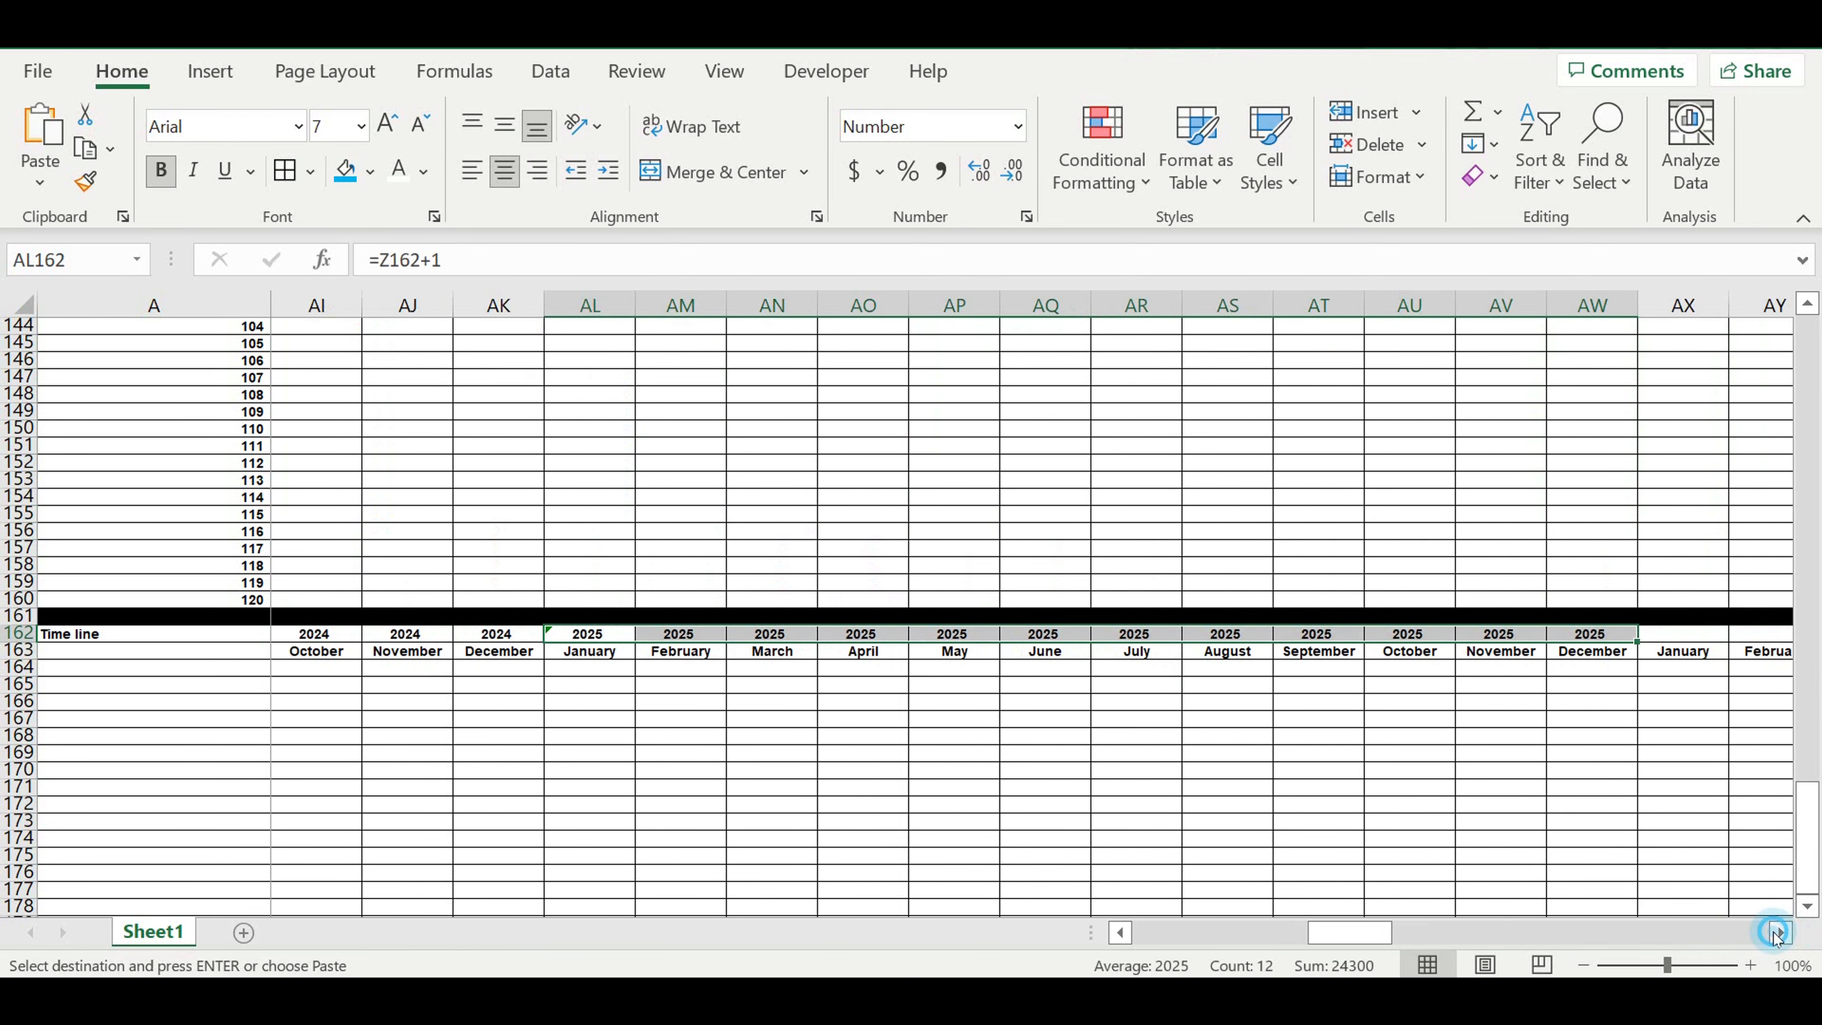
pyautogui.click(1782, 933)
pyautogui.click(1409, 634)
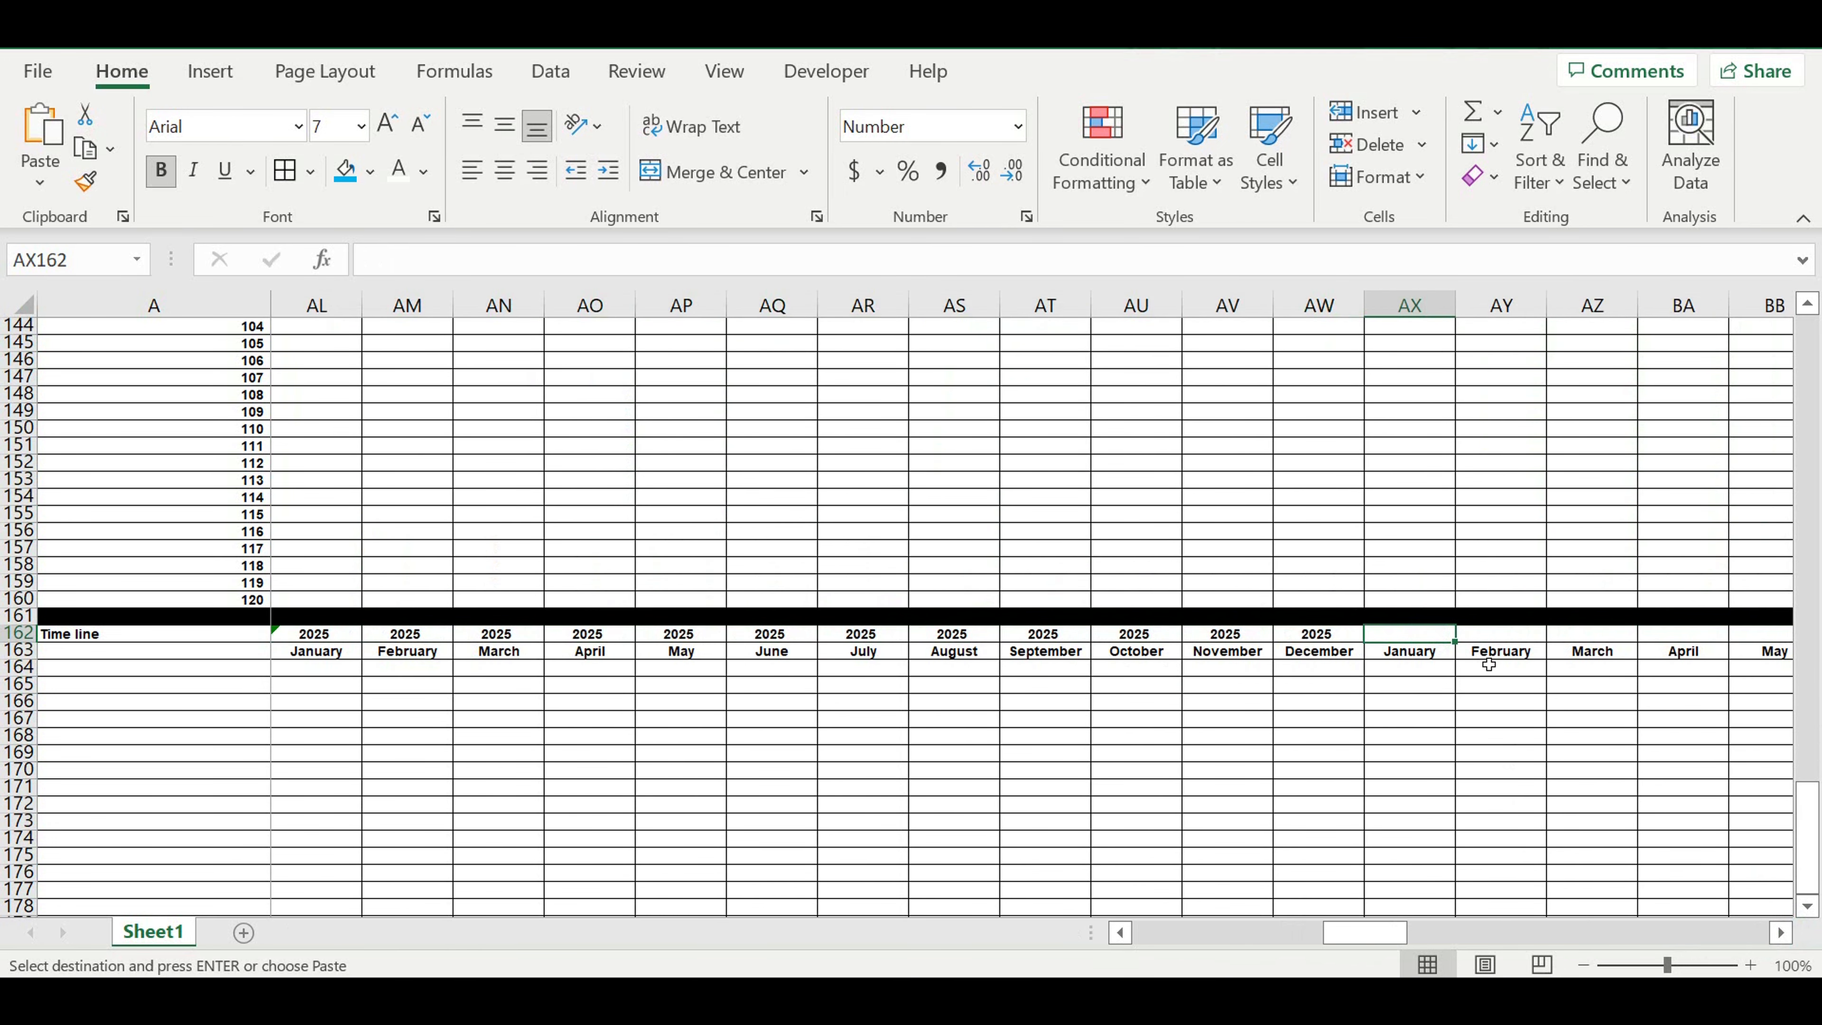
pyautogui.hotkey('ctrl', 'v')
# Step: Paste the copied year cells from the January in BJ162 for the 2027 months
pyautogui.click(1782, 933)
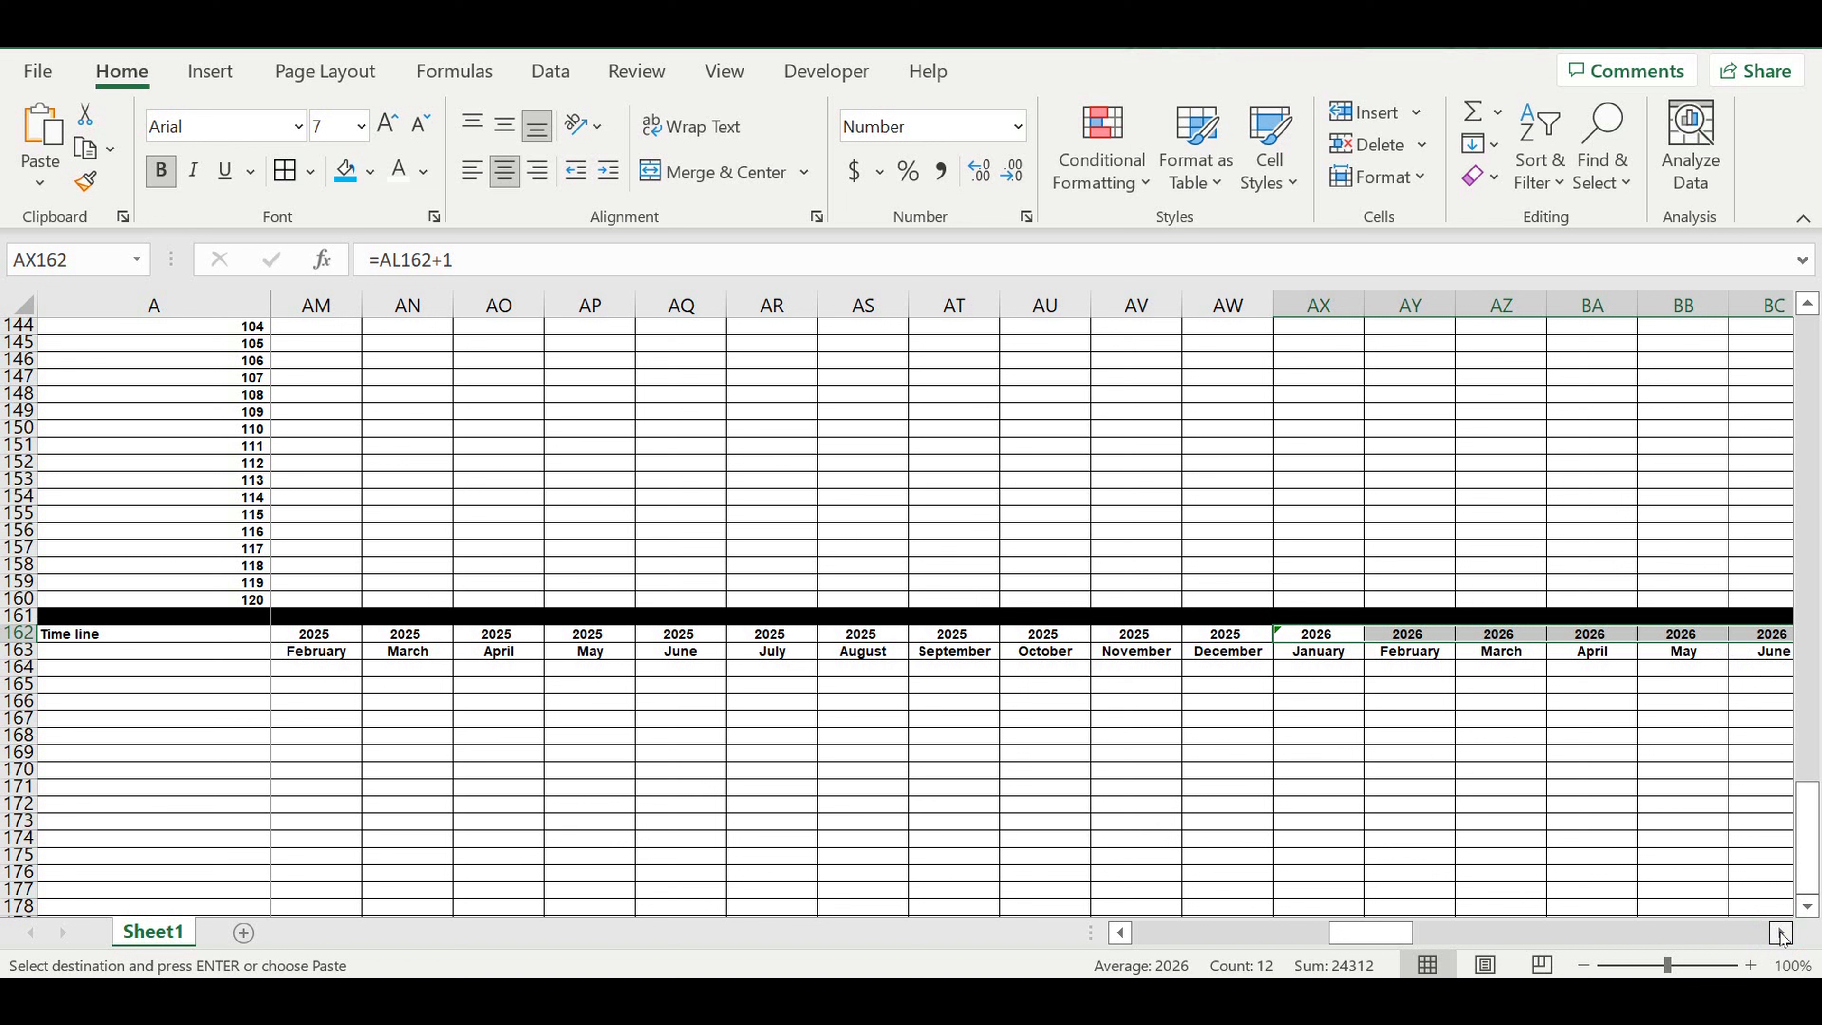
pyautogui.click(1781, 933)
pyautogui.click(1781, 933)
pyautogui.click(1782, 934)
pyautogui.click(1781, 933)
pyautogui.click(1782, 933)
pyautogui.click(1782, 933)
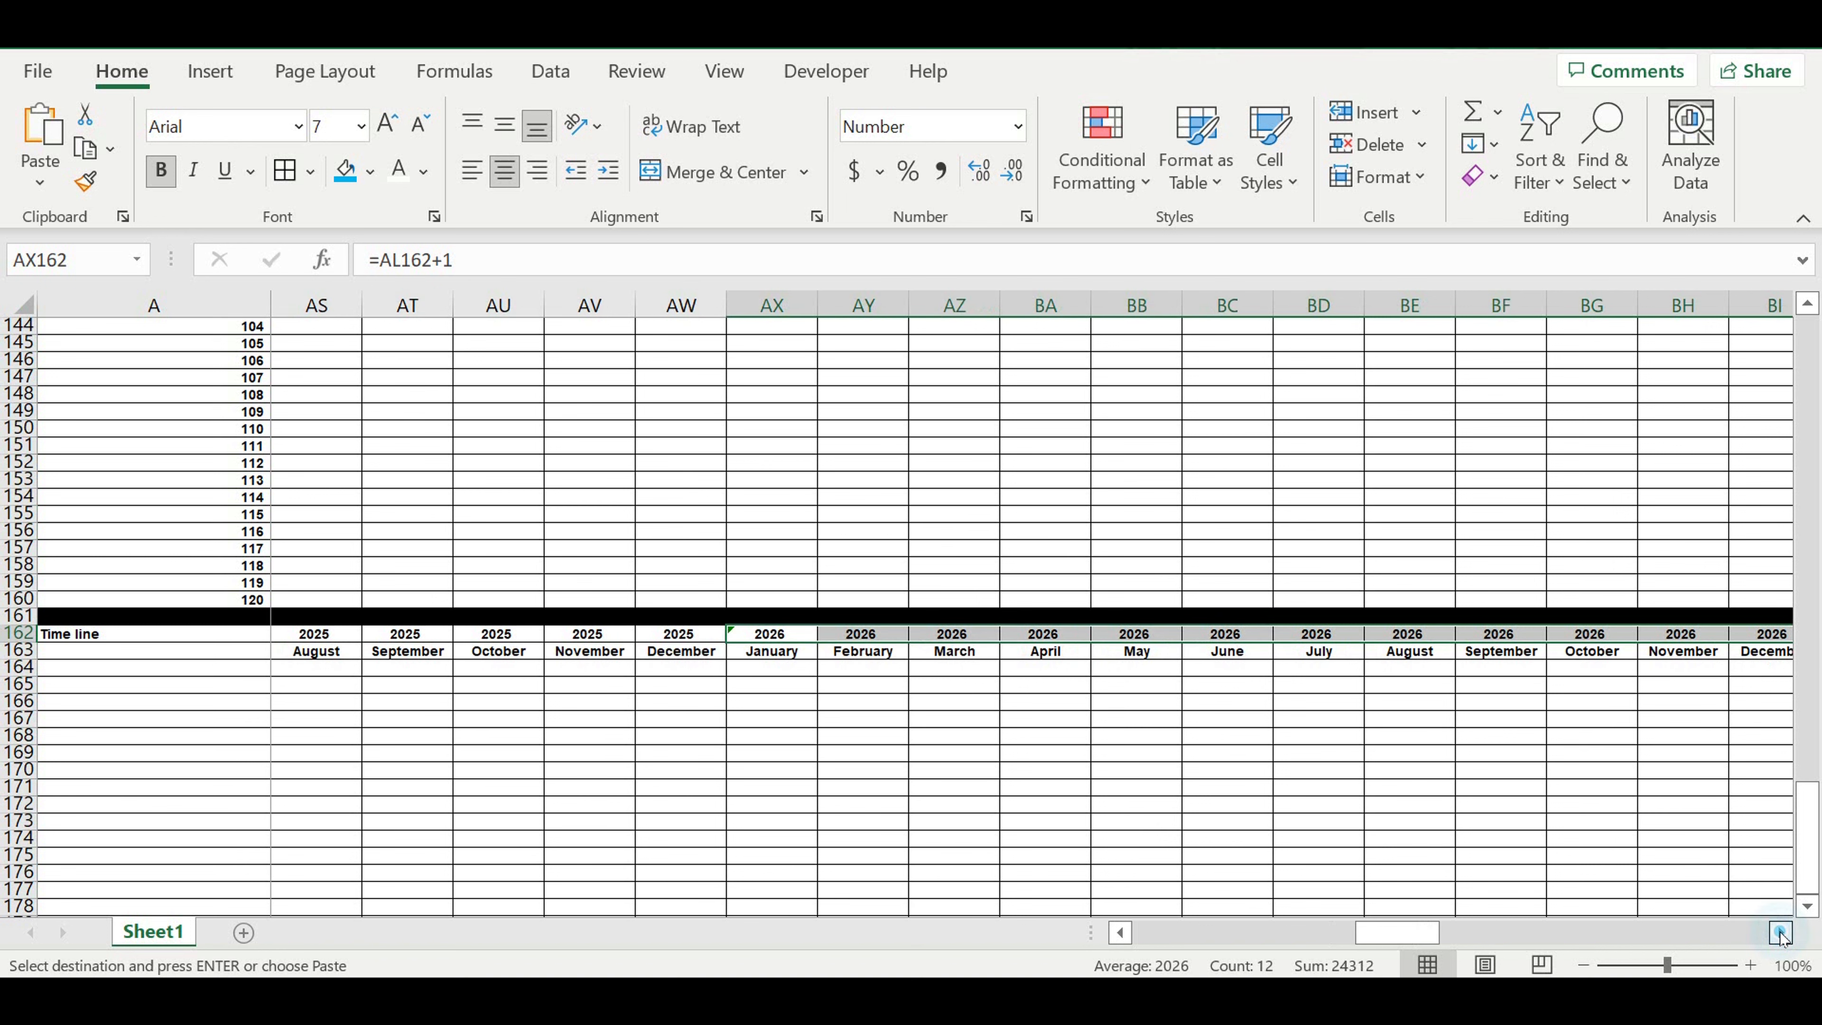
pyautogui.moveTo(1782, 933); pyautogui.dragTo(1782, 933)
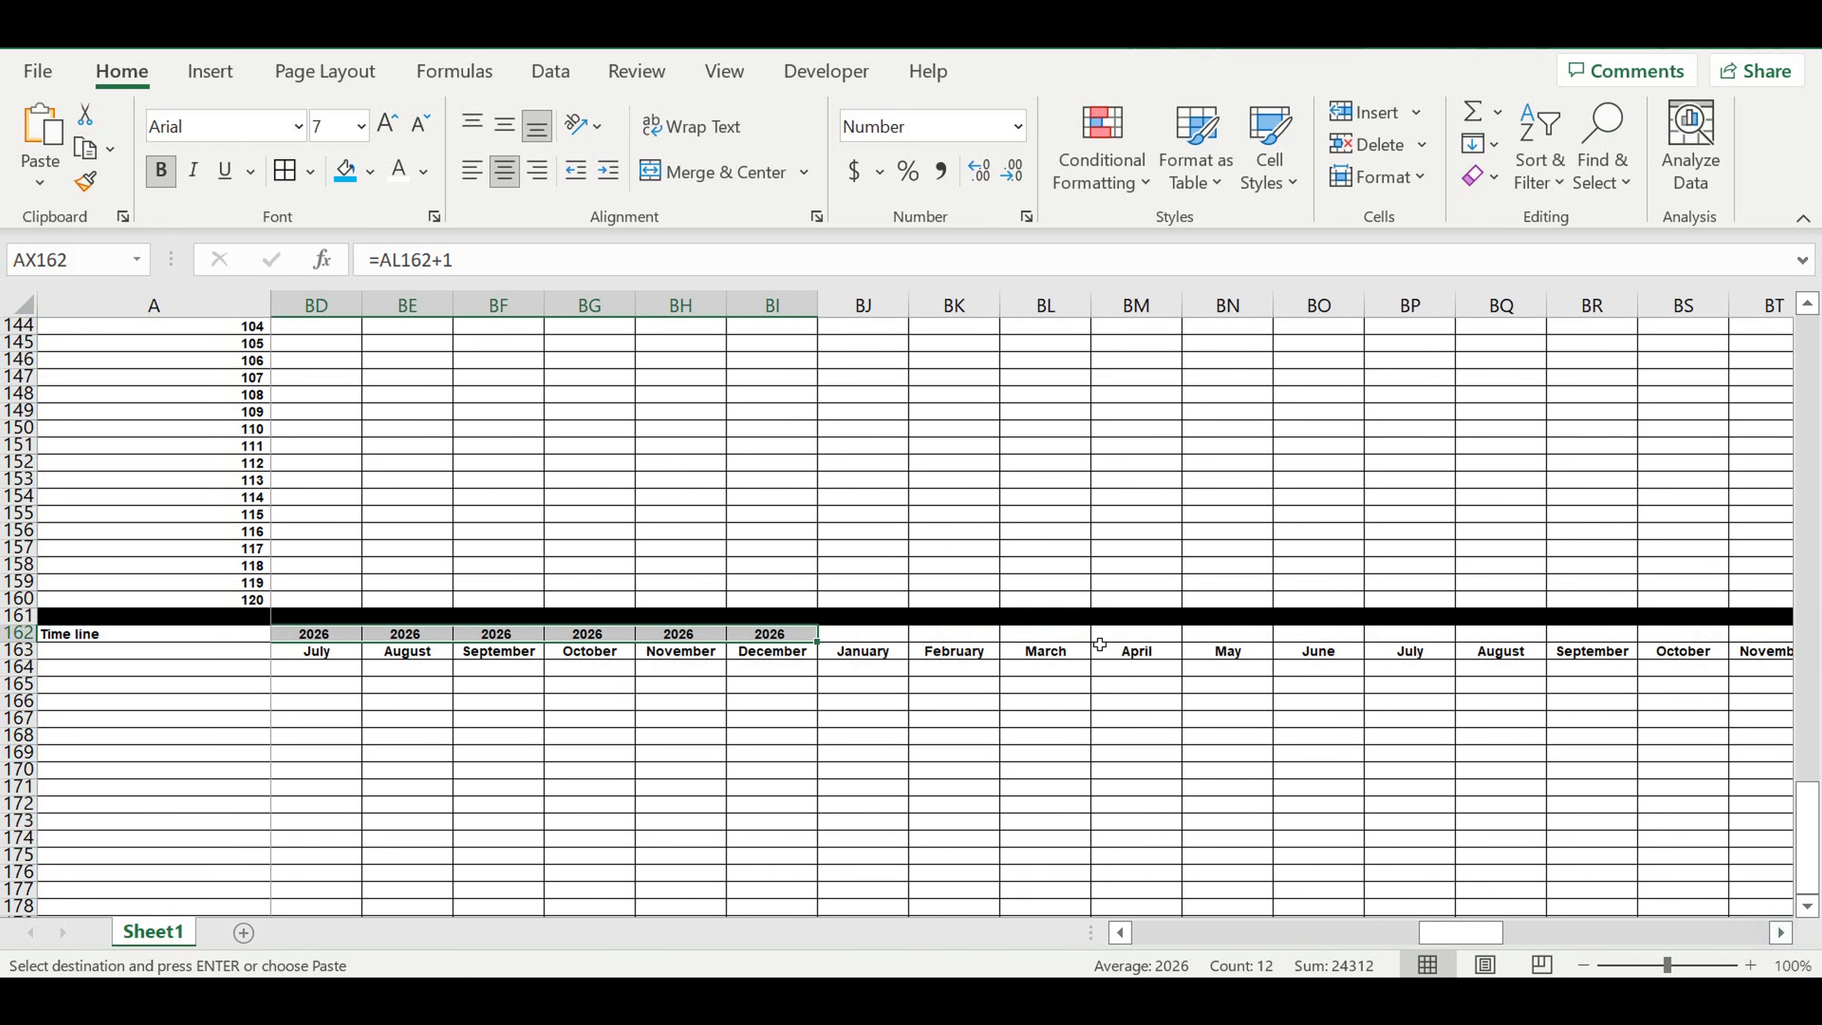
pyautogui.click(877, 630)
pyautogui.hotkey('ctrl', 'v')
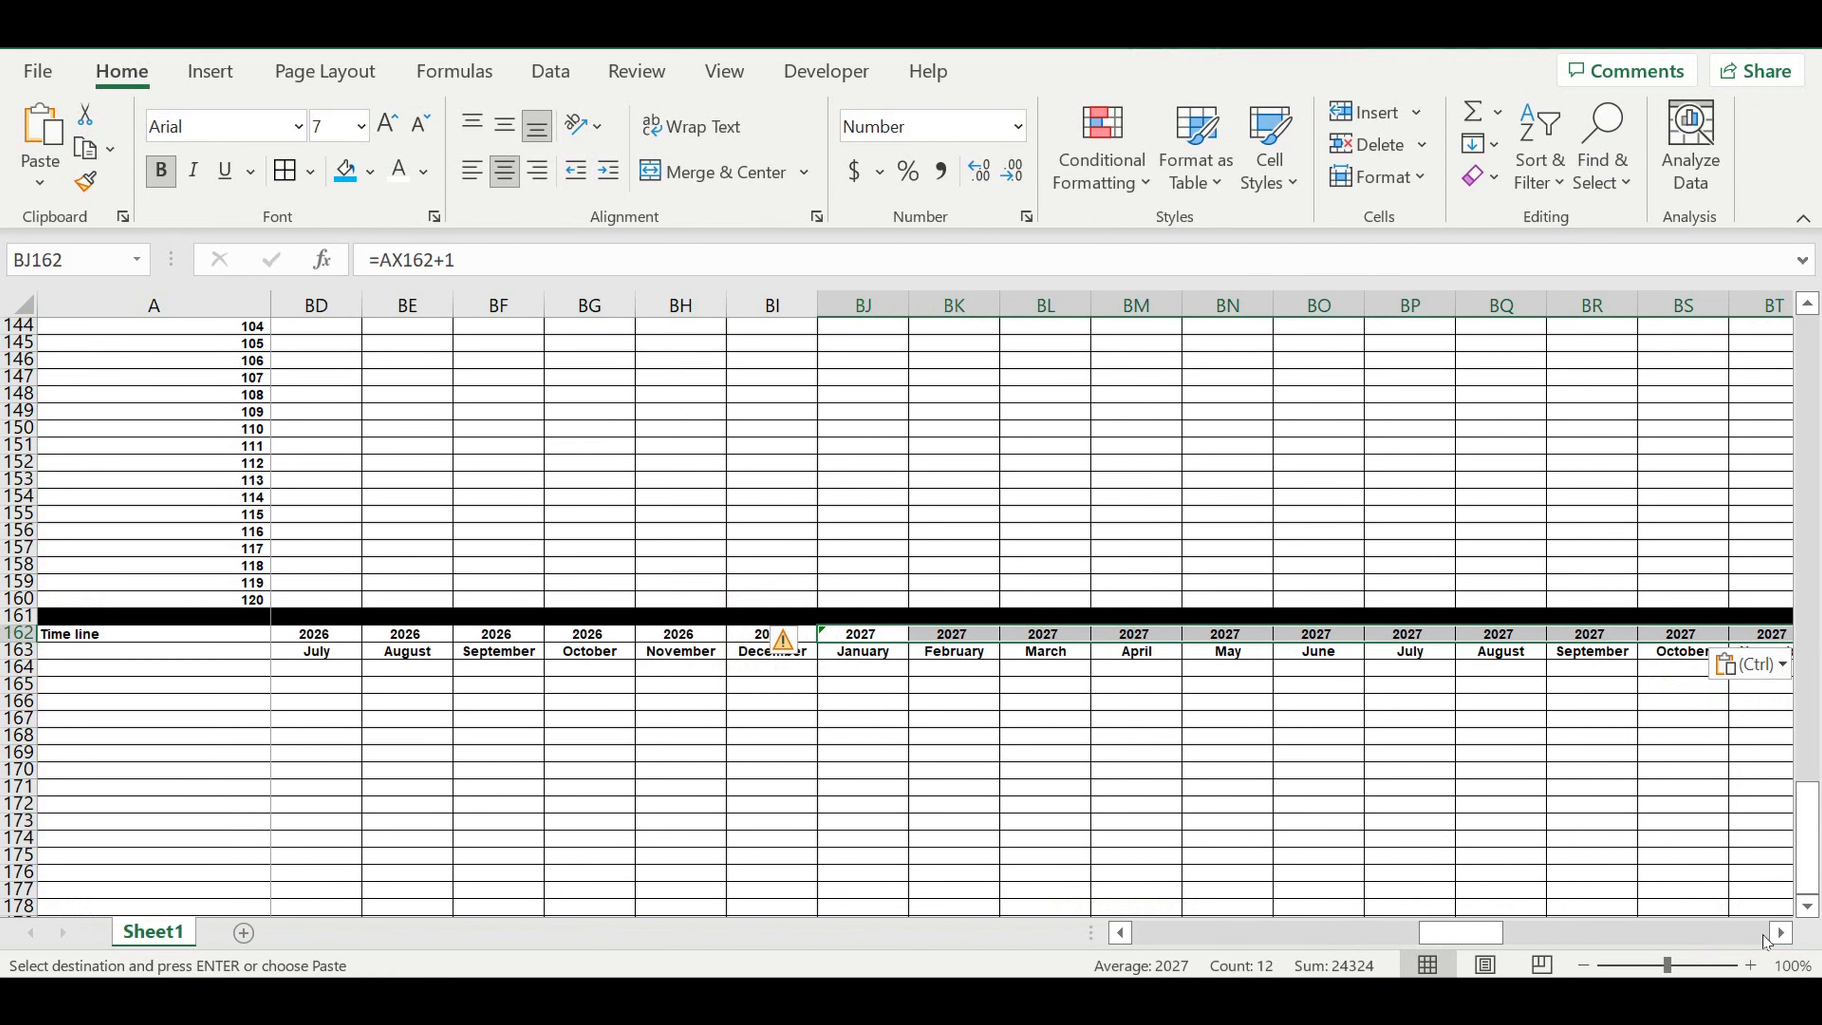
# Step: Paste the copied year cells from the January in BV162 for the 2028 months
pyautogui.click(1782, 933)
pyautogui.moveTo(1782, 933); pyautogui.dragTo(1782, 933)
pyautogui.click(951, 638)
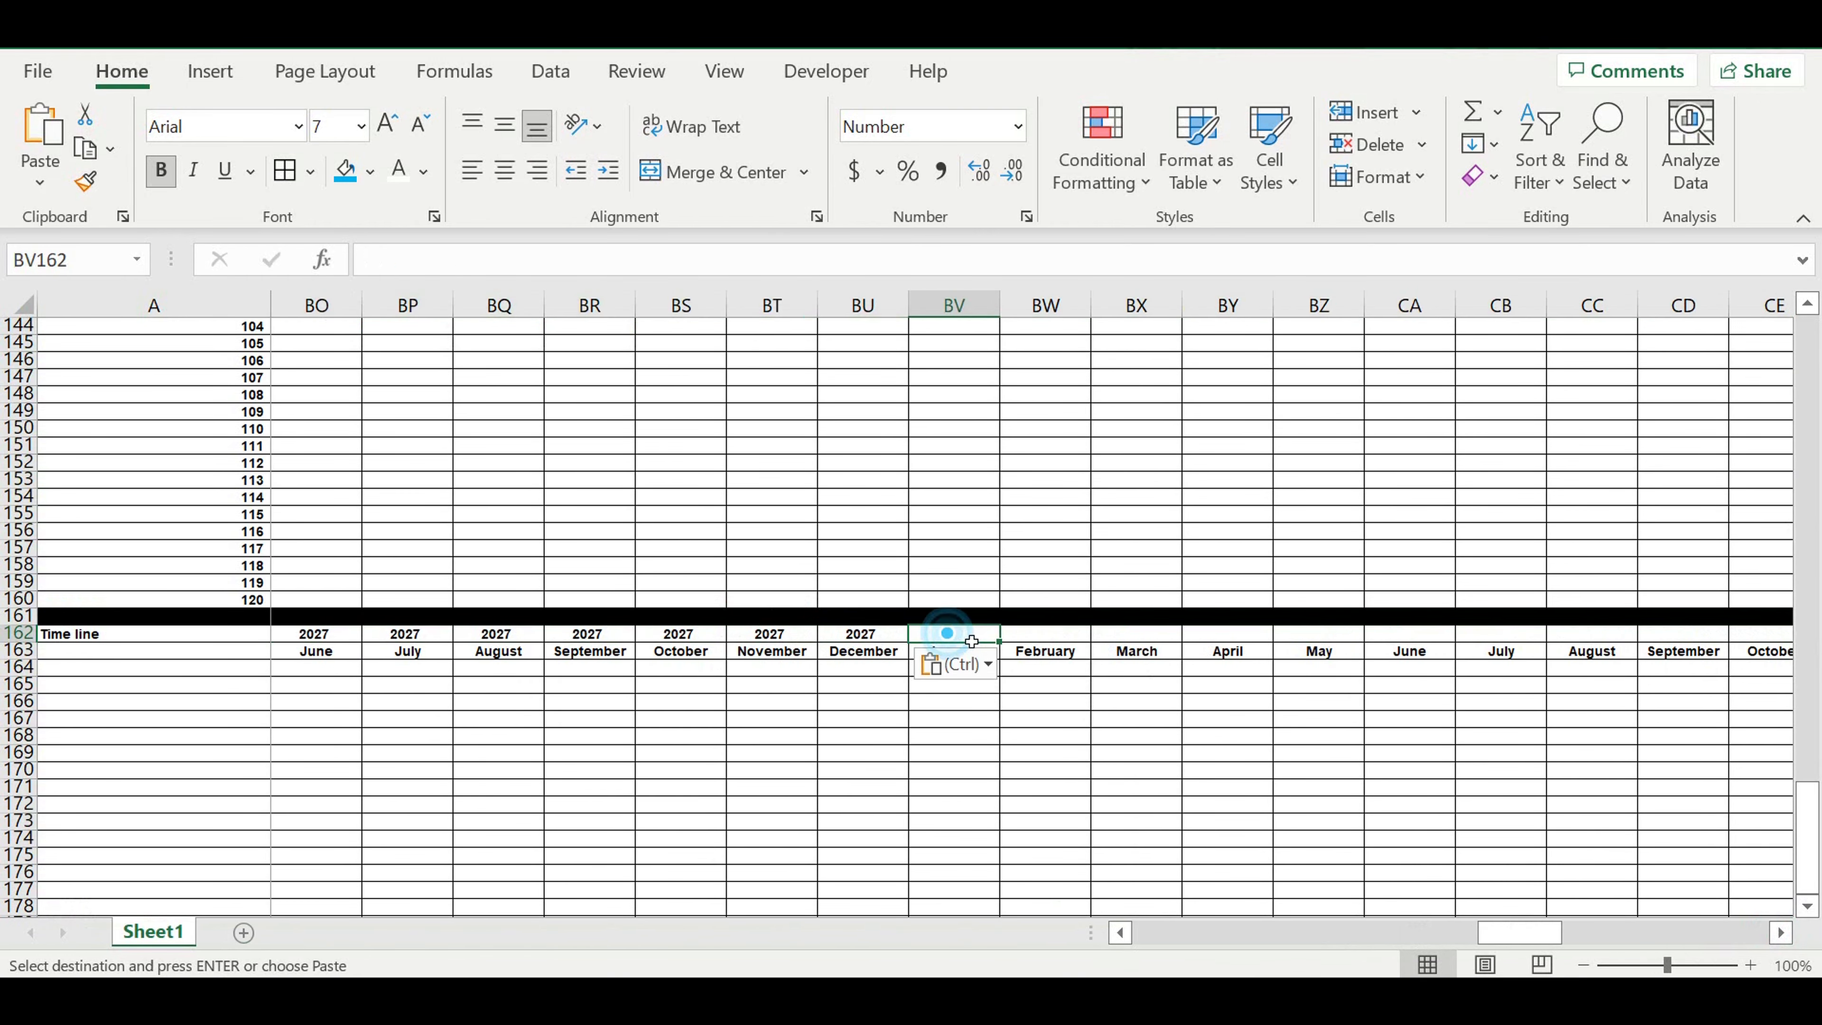
pyautogui.hotkey('ctrl', 'v')
# Step: Paste the copied year cells from the January in CH162 for 2029 and from the January in CT162 for 2030
pyautogui.moveTo(1782, 933); pyautogui.dragTo(1783, 933)
pyautogui.click(1228, 633)
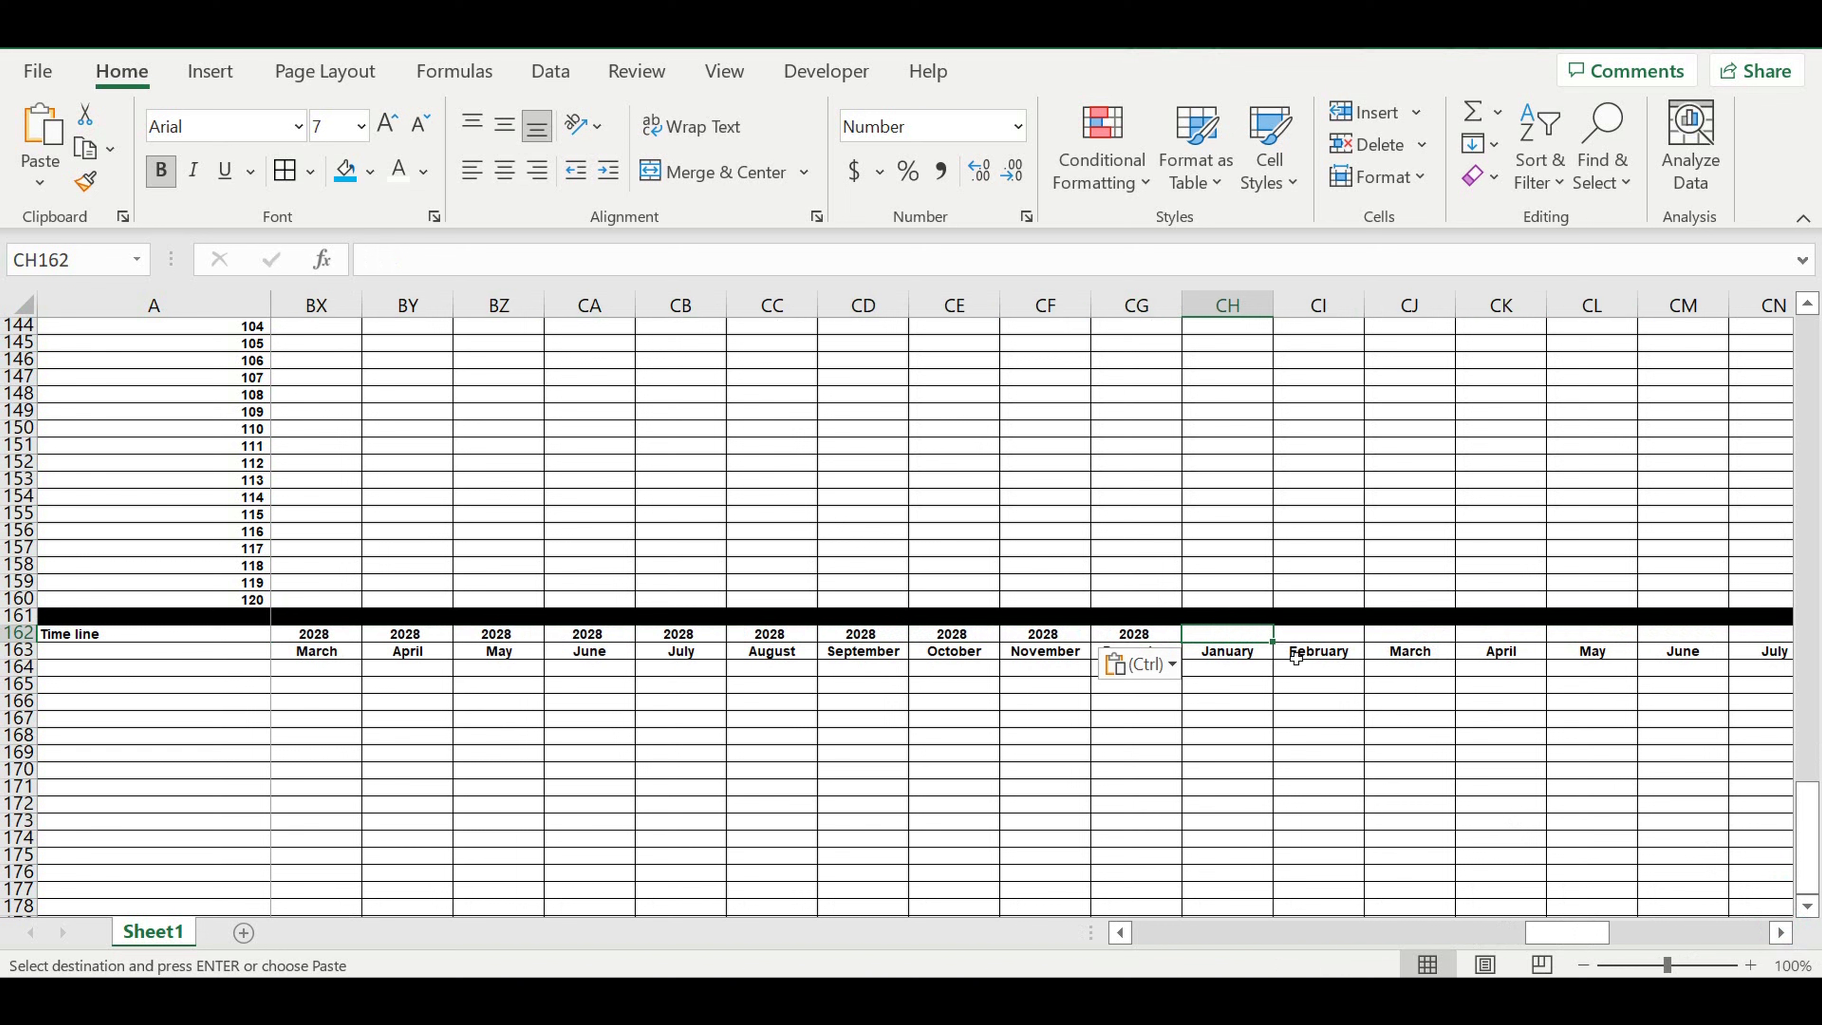
pyautogui.hotkey('ctrl', 'v')
pyautogui.moveTo(1783, 933); pyautogui.dragTo(1783, 933)
pyautogui.click(1341, 635)
pyautogui.hotkey('ctrl', 'v')
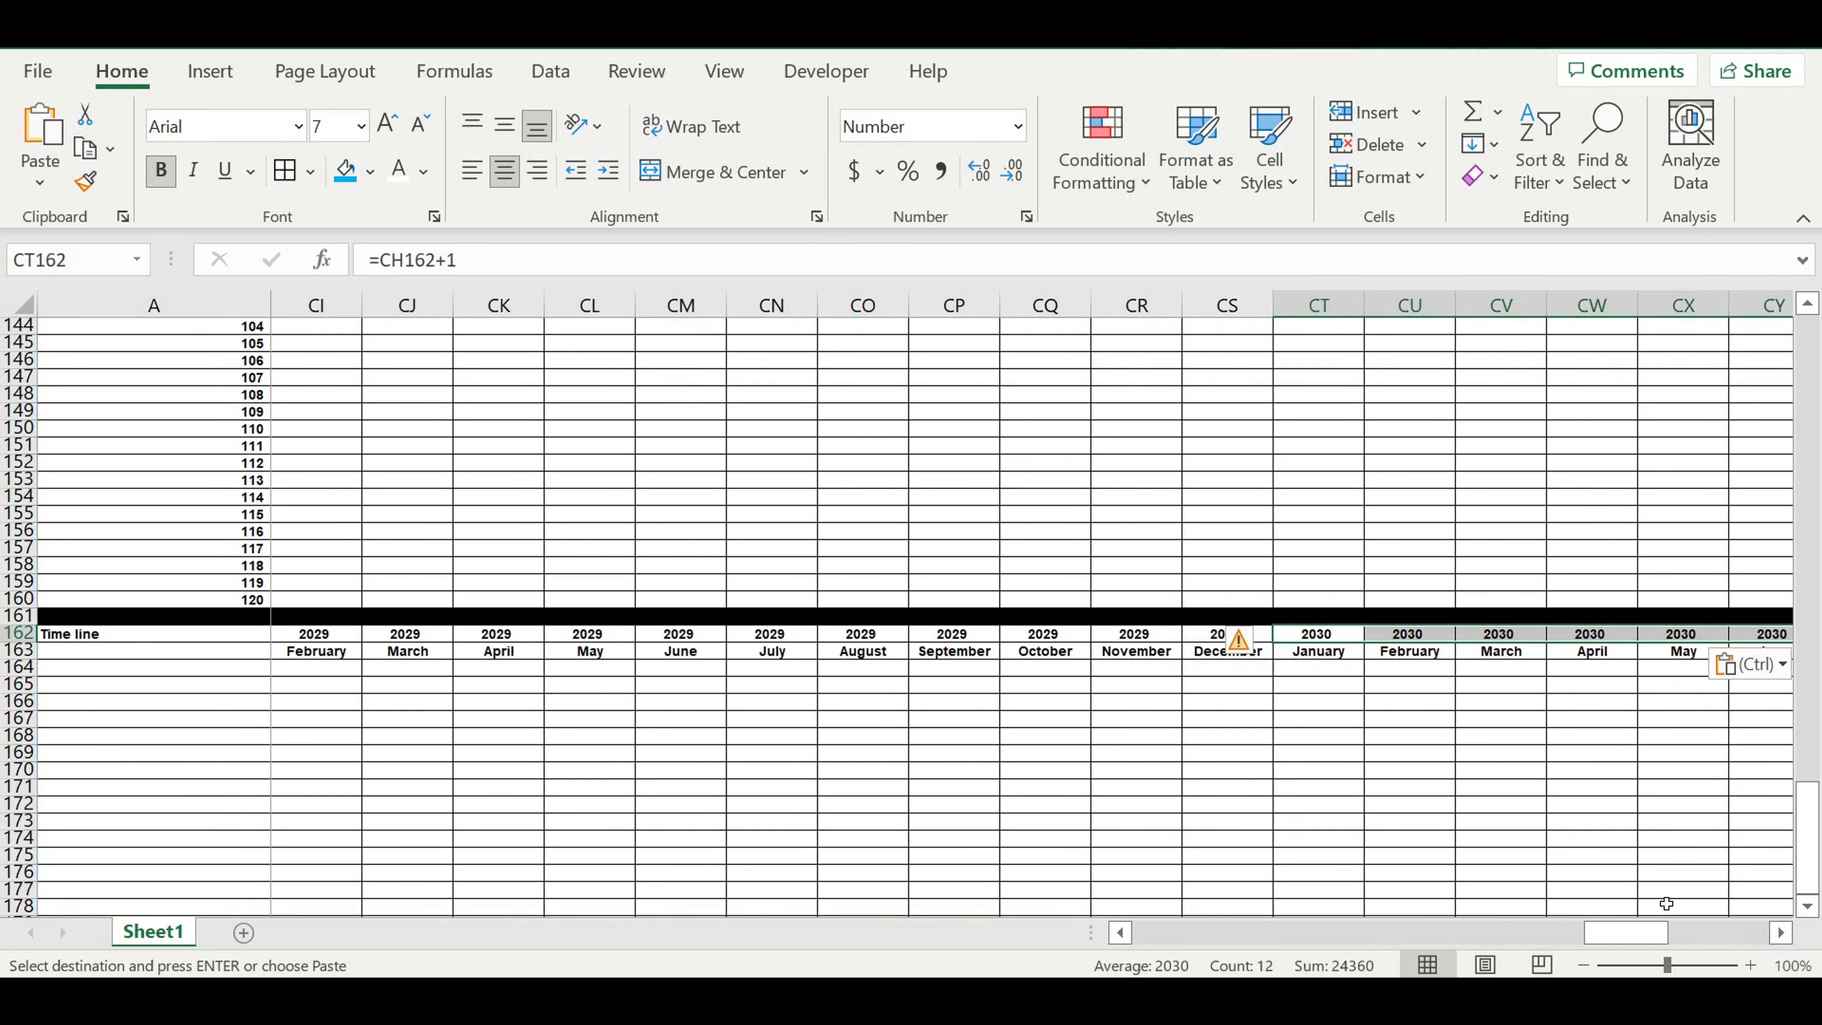
# Step: Paste the copied year cells from the last January in DF162 to complete the 2031 months
pyautogui.click(1783, 933)
pyautogui.moveTo(1784, 933); pyautogui.dragTo(1783, 933)
pyautogui.click(697, 637)
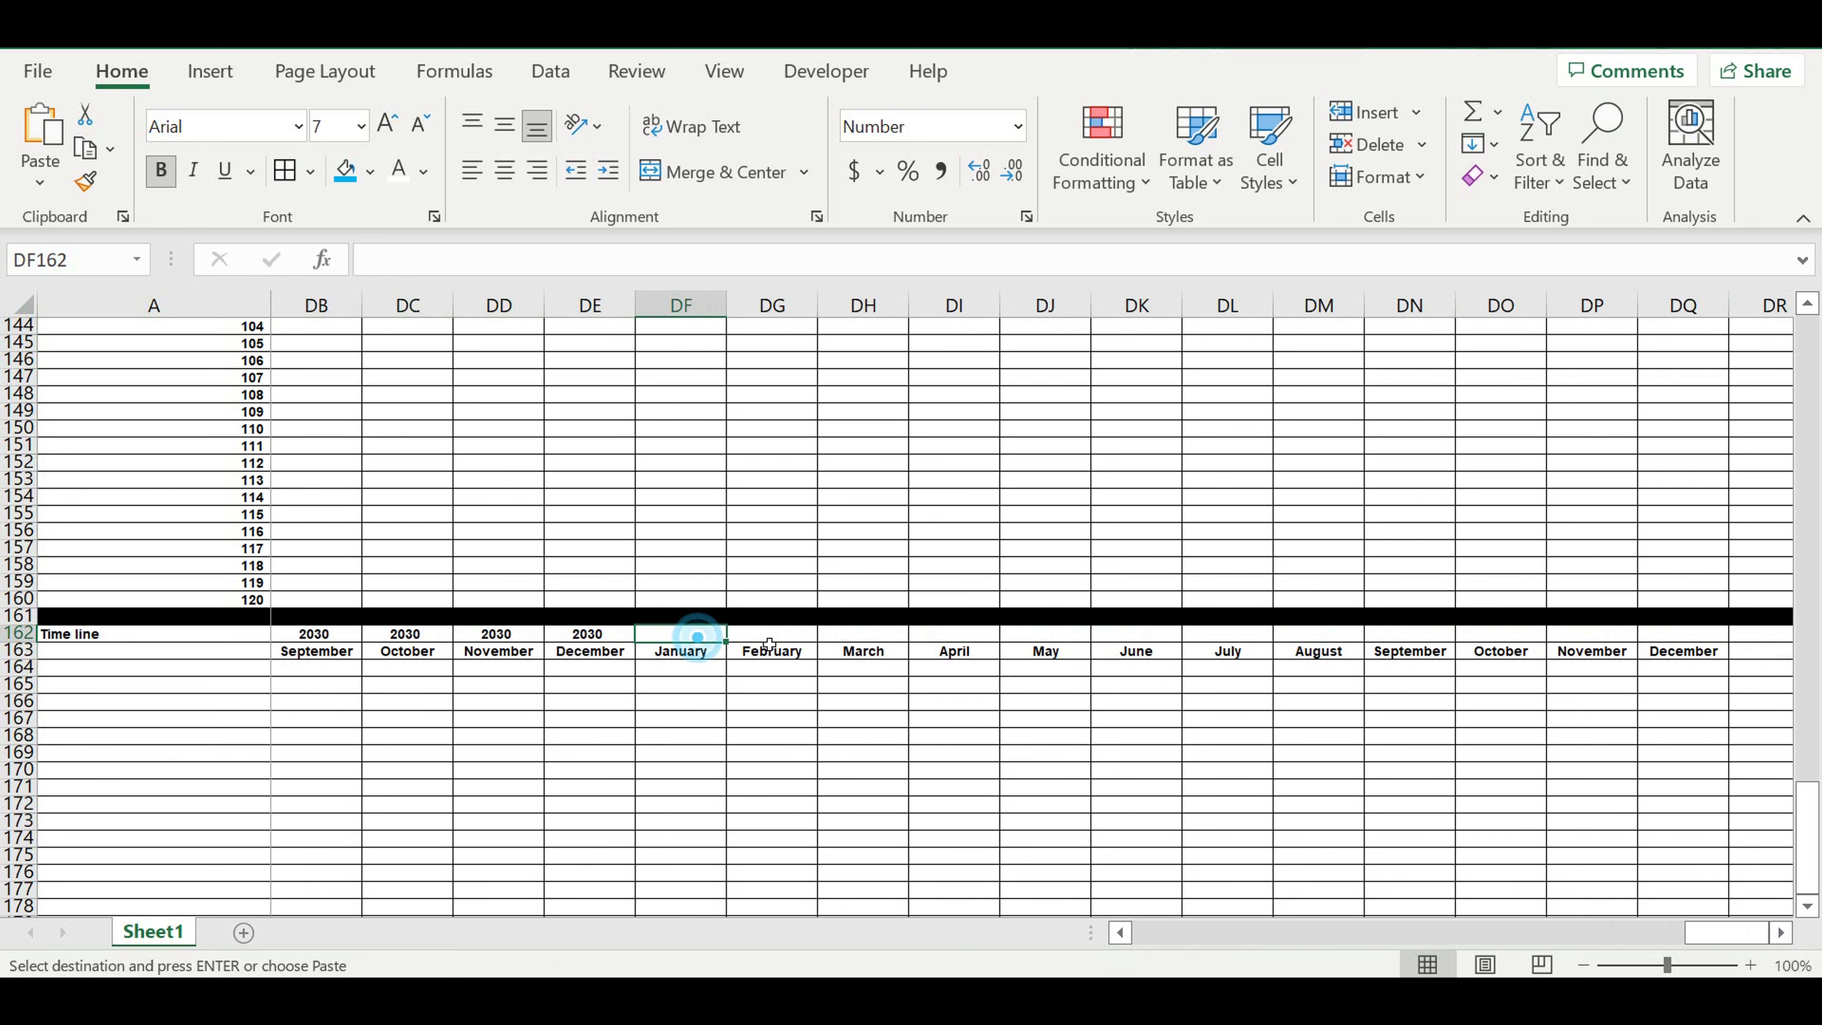
pyautogui.hotkey('ctrl', 'v')
pyautogui.click(1782, 933)
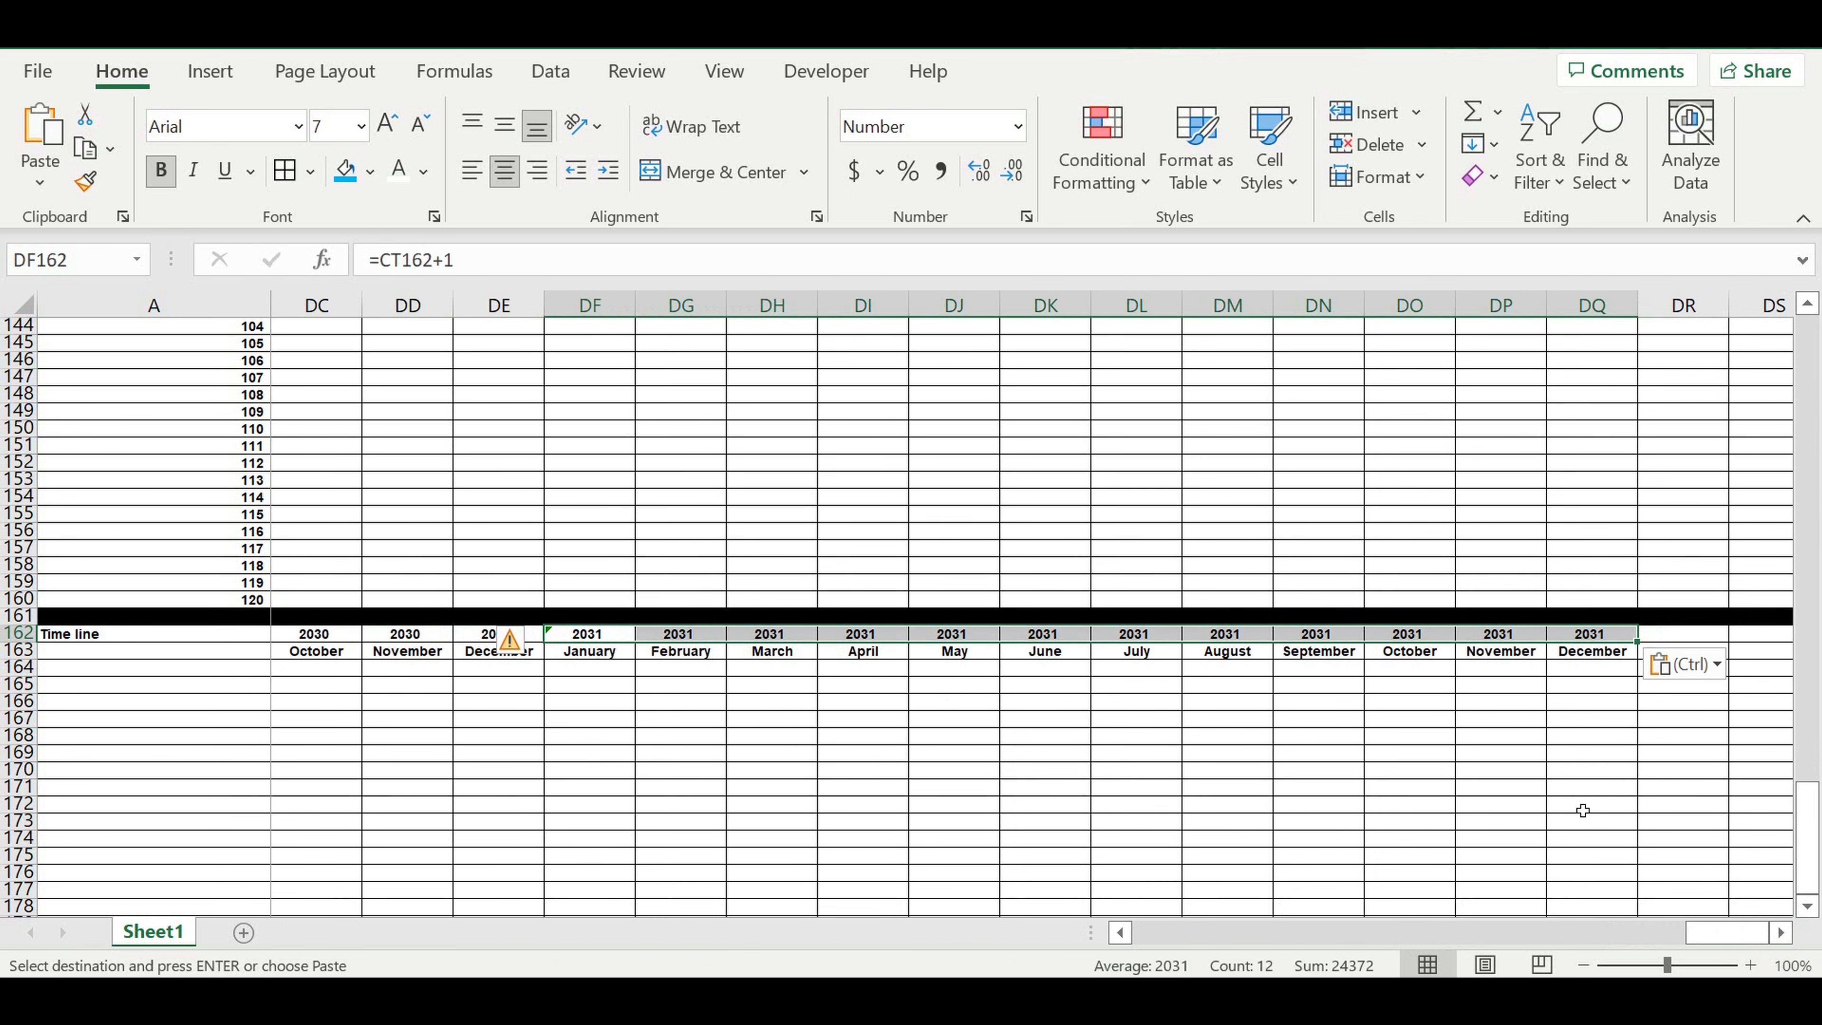
pyautogui.click(1563, 790)
# Step: Fill the first-year cells B162:M162 with a light blue theme colour
pyautogui.moveTo(1706, 927); pyautogui.dragTo(1055, 944)
pyautogui.click(459, 684)
pyautogui.moveTo(378, 637); pyautogui.dragTo(1324, 637)
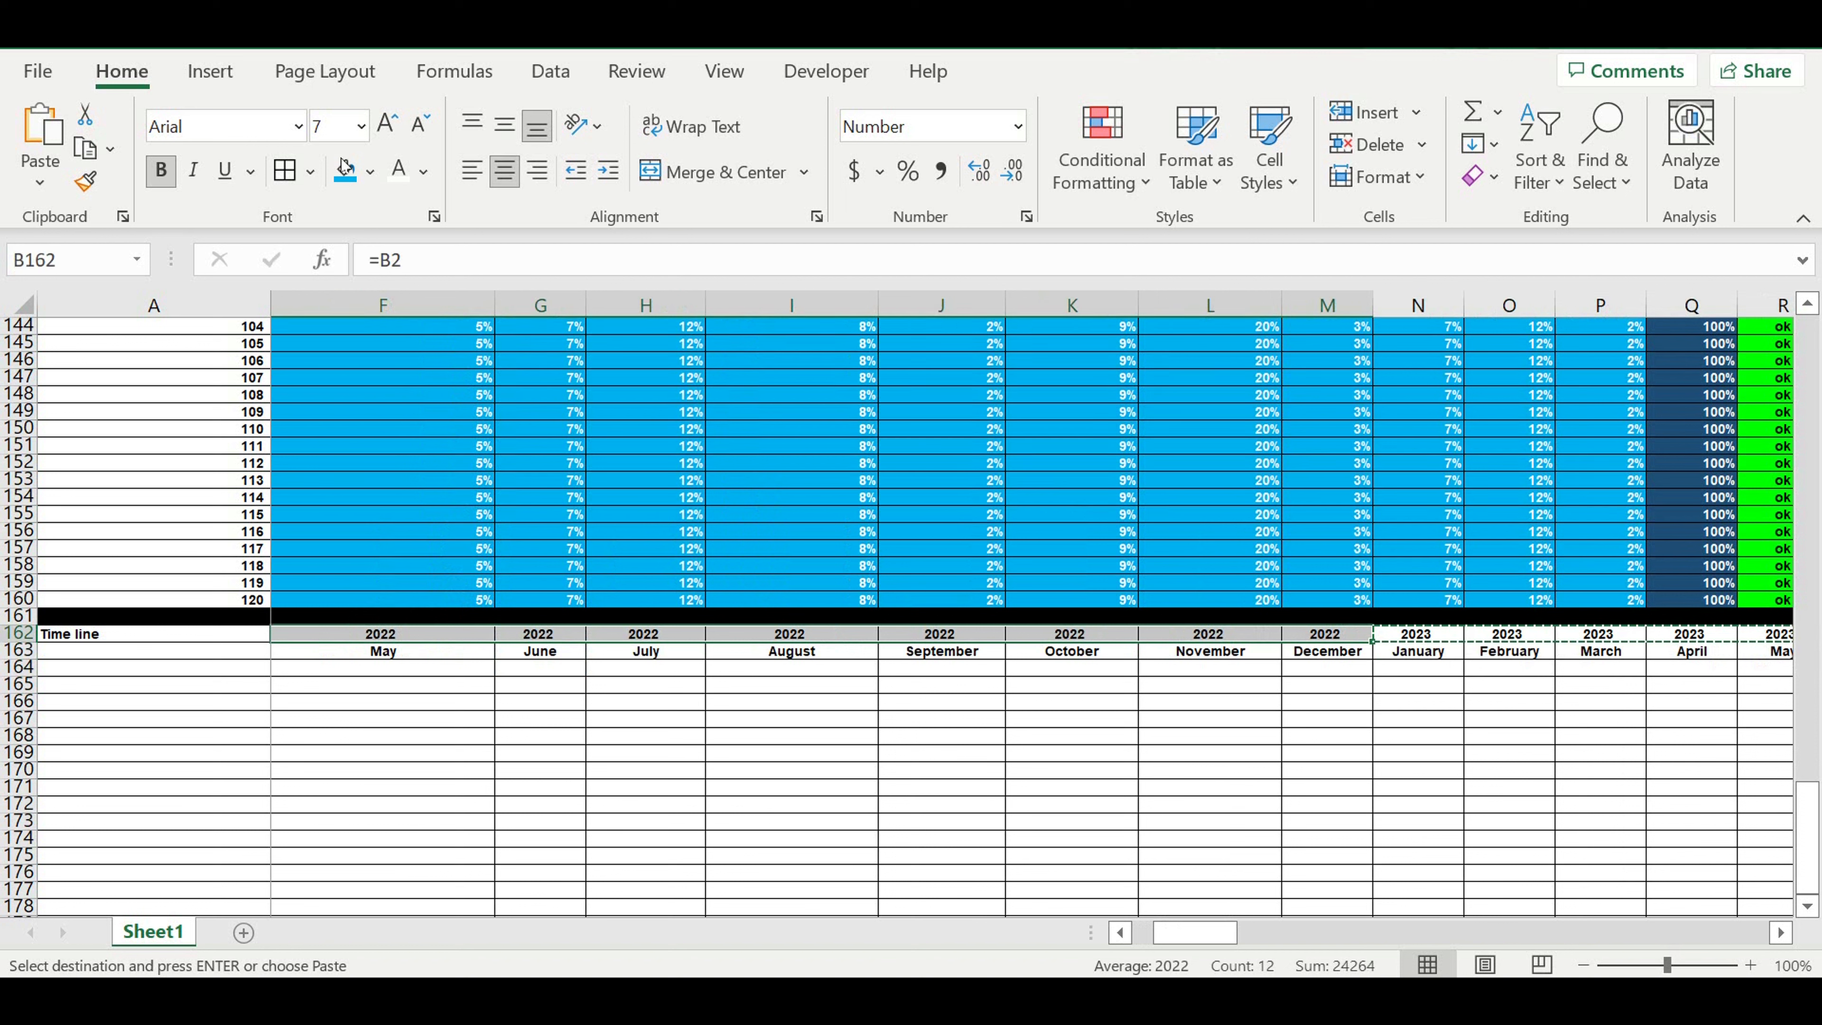
pyautogui.click(370, 171)
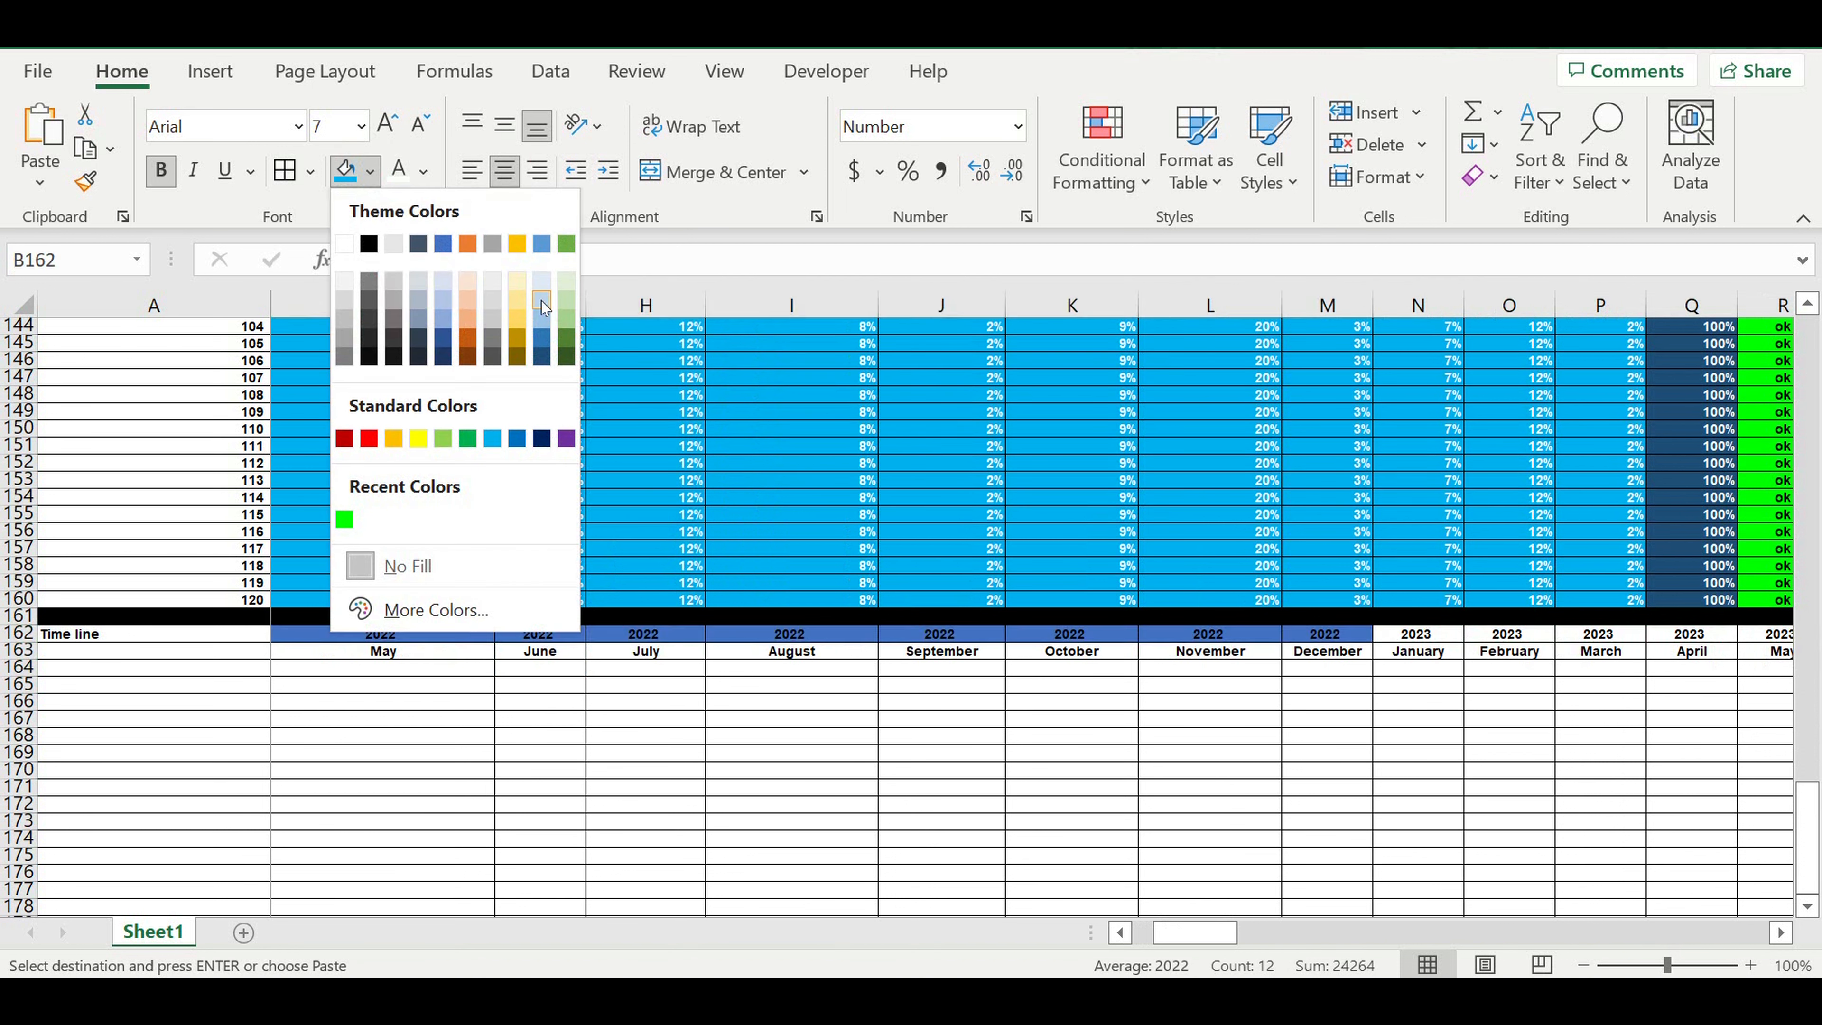
pyautogui.click(541, 301)
# Step: Fill the first-year month names in B163:M163 with the lightest shade of the same blue
pyautogui.moveTo(1344, 661); pyautogui.dragTo(365, 658)
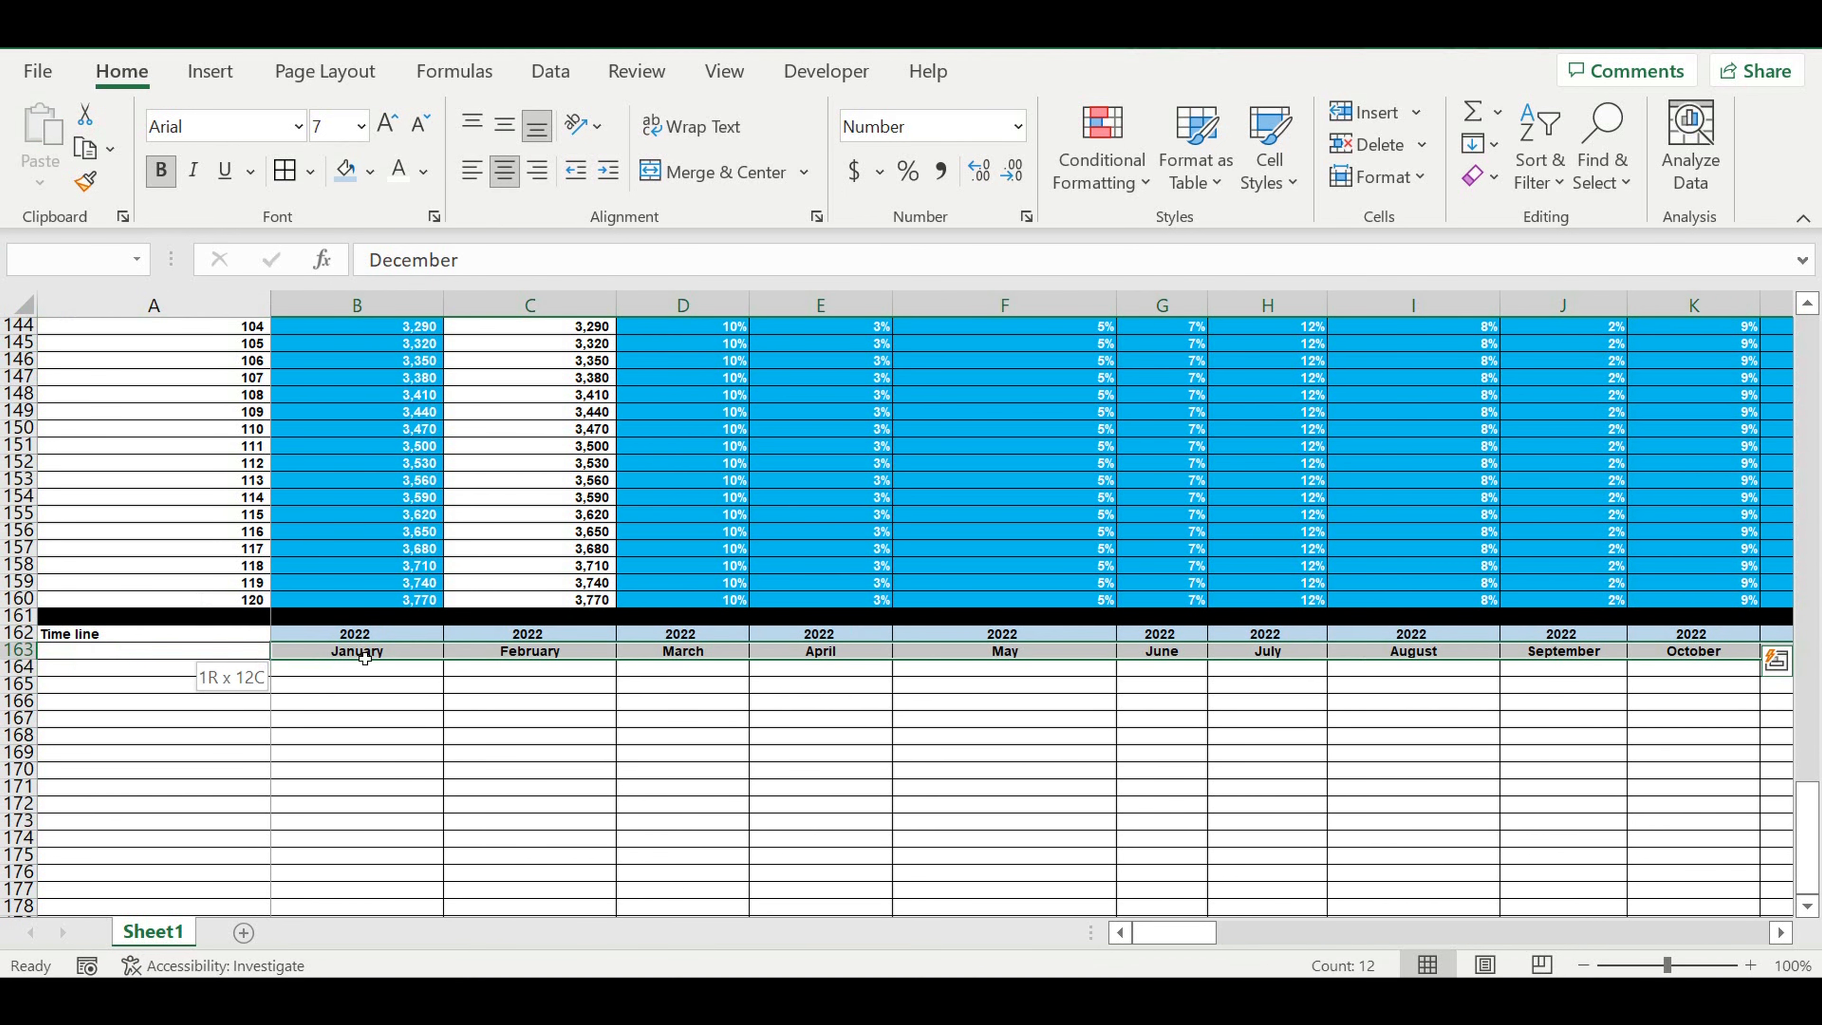
pyautogui.click(370, 170)
pyautogui.click(543, 276)
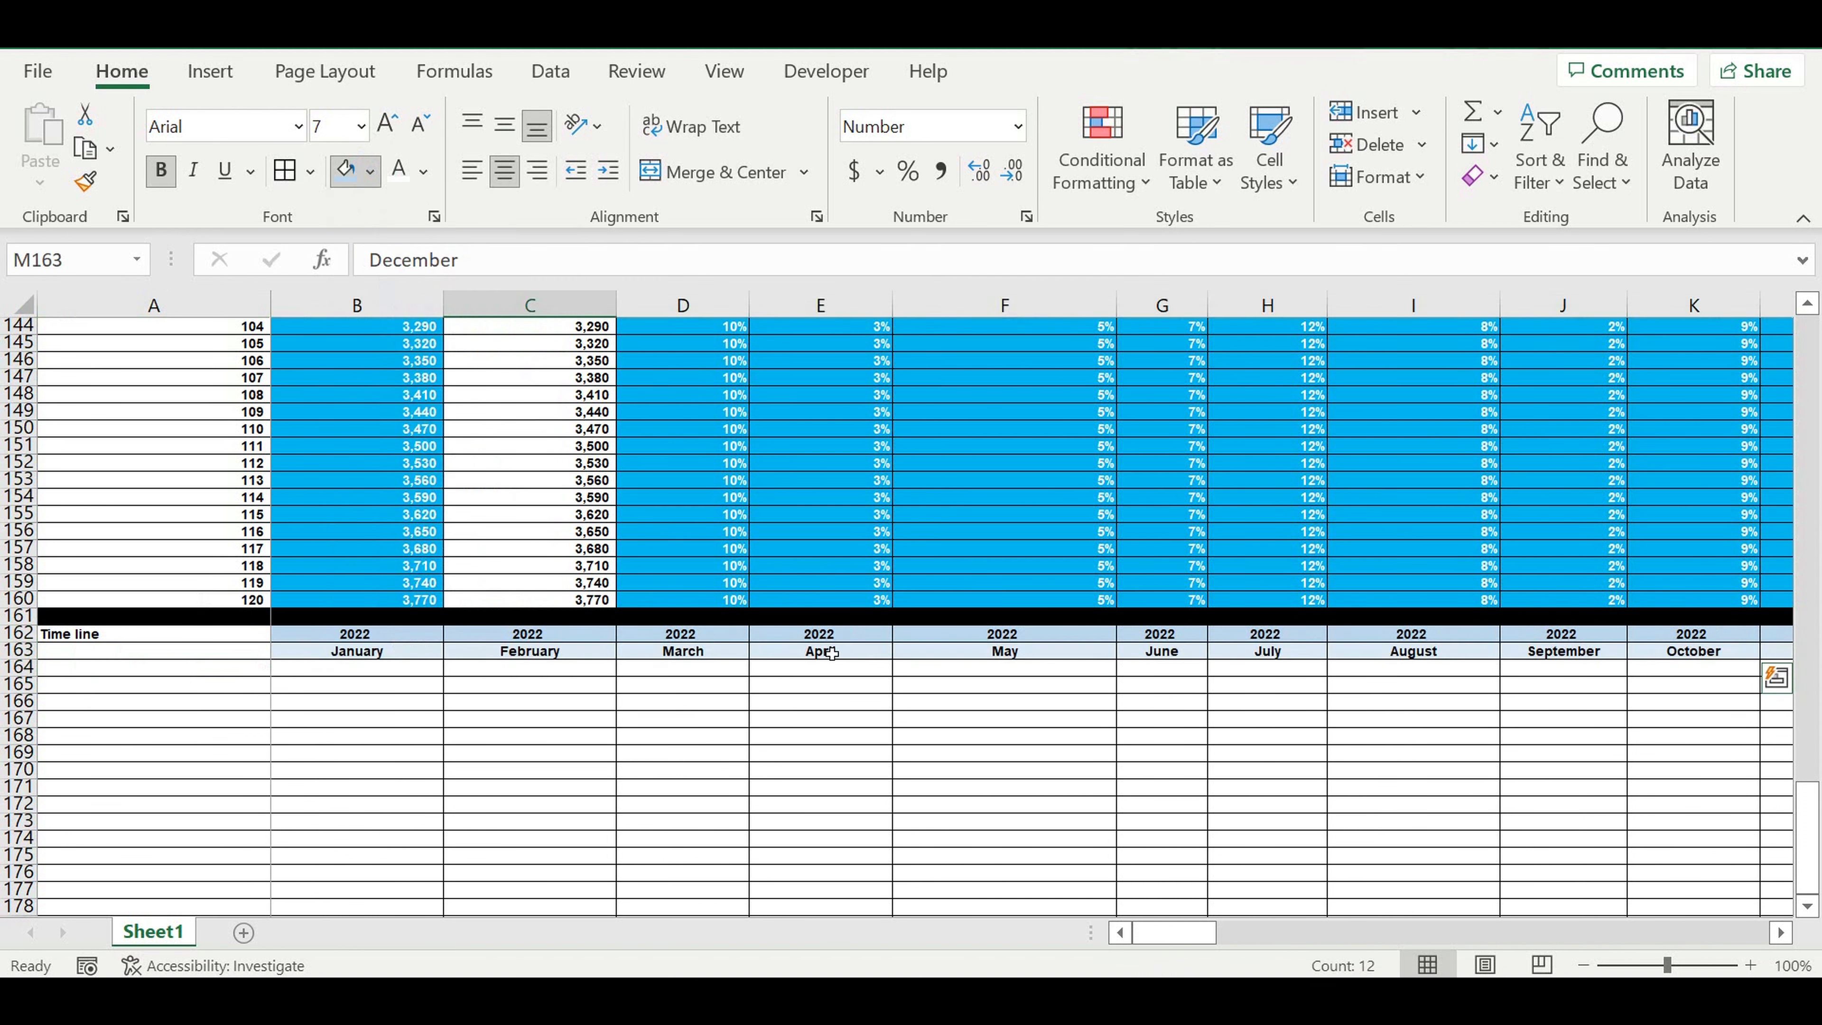
pyautogui.click(865, 720)
# Step: Fill the second-year cells N162:Y162 with a light gold theme colour
pyautogui.click(1783, 932)
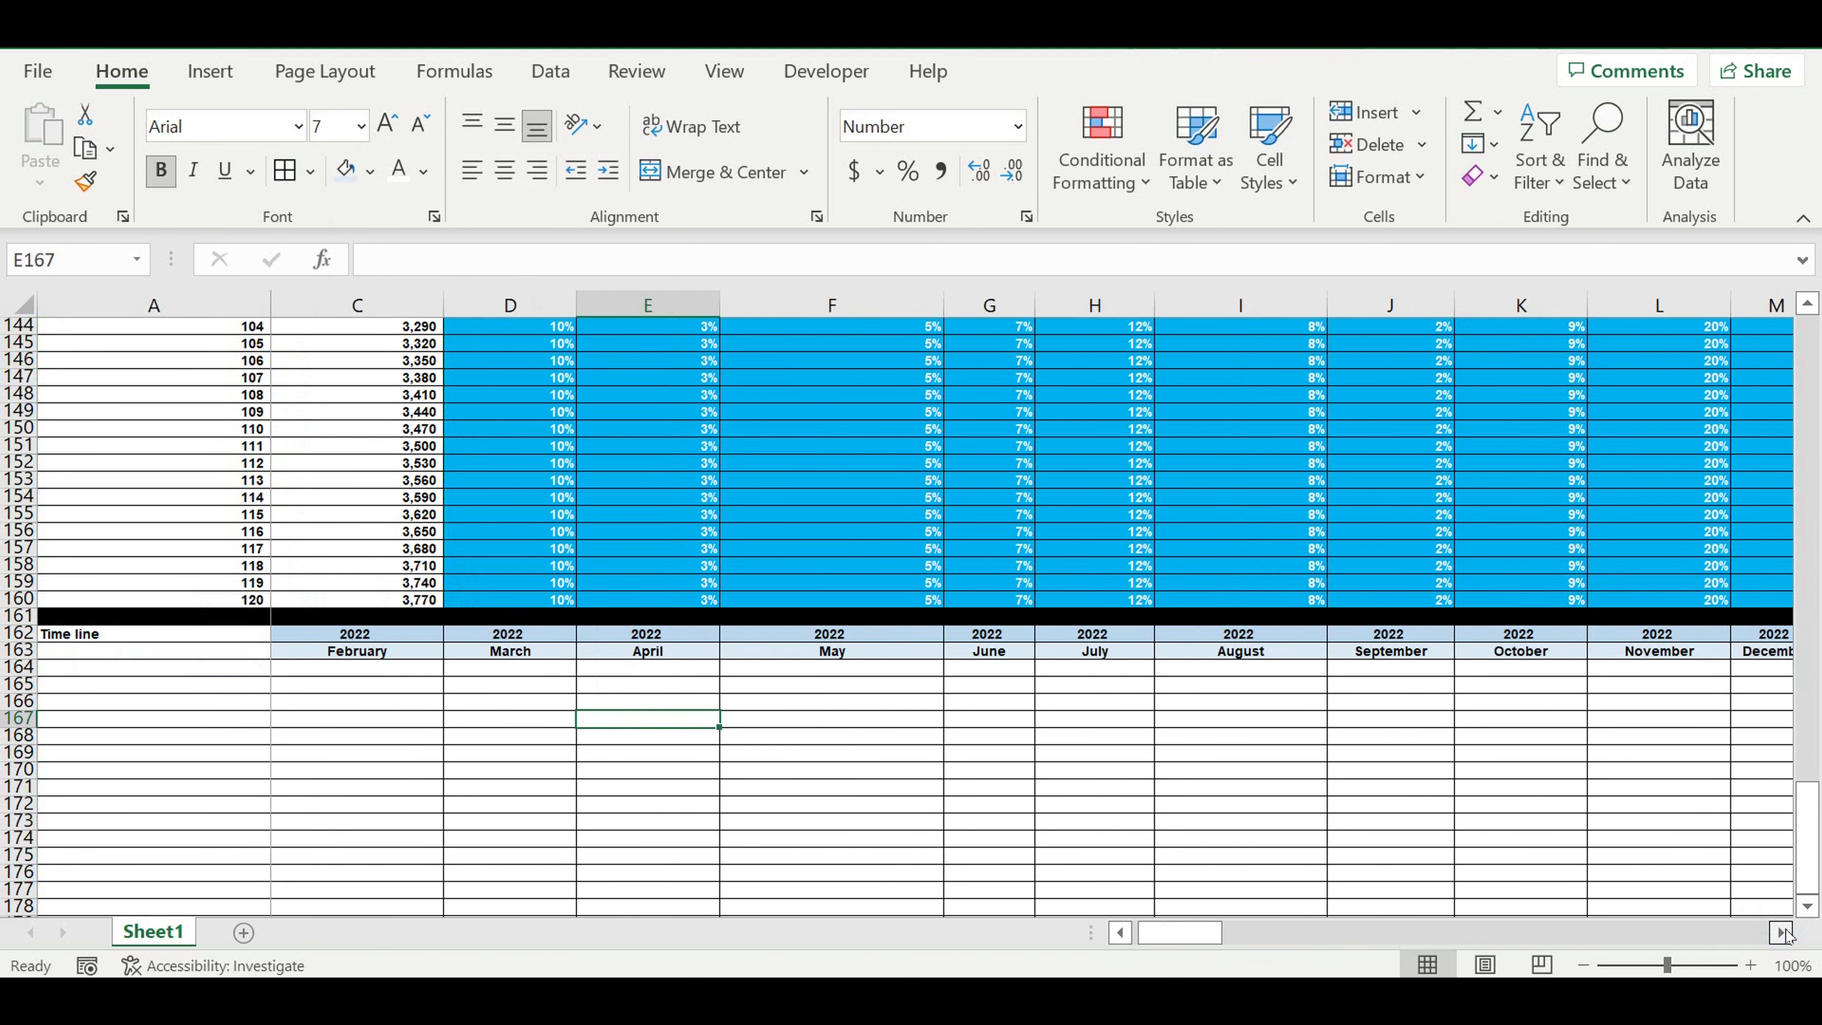
pyautogui.click(1785, 935)
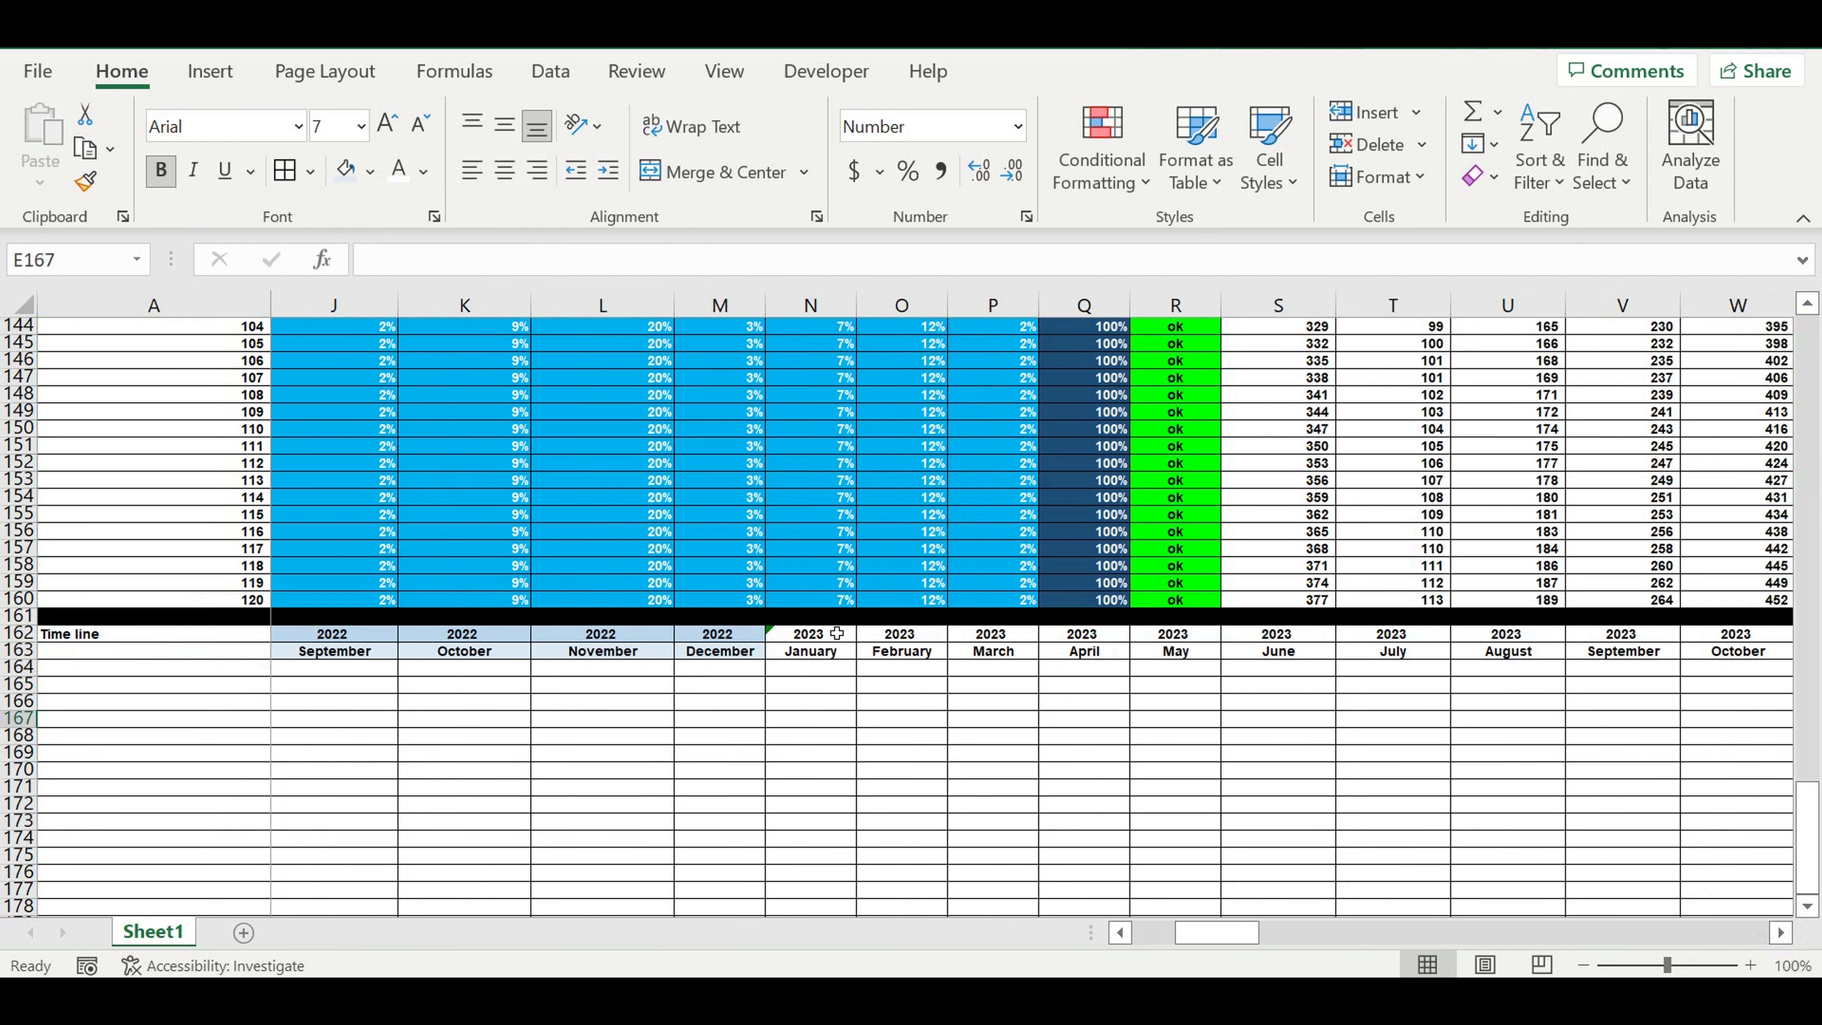
pyautogui.moveTo(810, 635); pyautogui.dragTo(1540, 619)
pyautogui.moveTo(1385, 623)
pyautogui.mouseDown()
pyautogui.moveTo(1176, 625)
pyautogui.moveTo(1363, 637)
pyautogui.mouseUp()
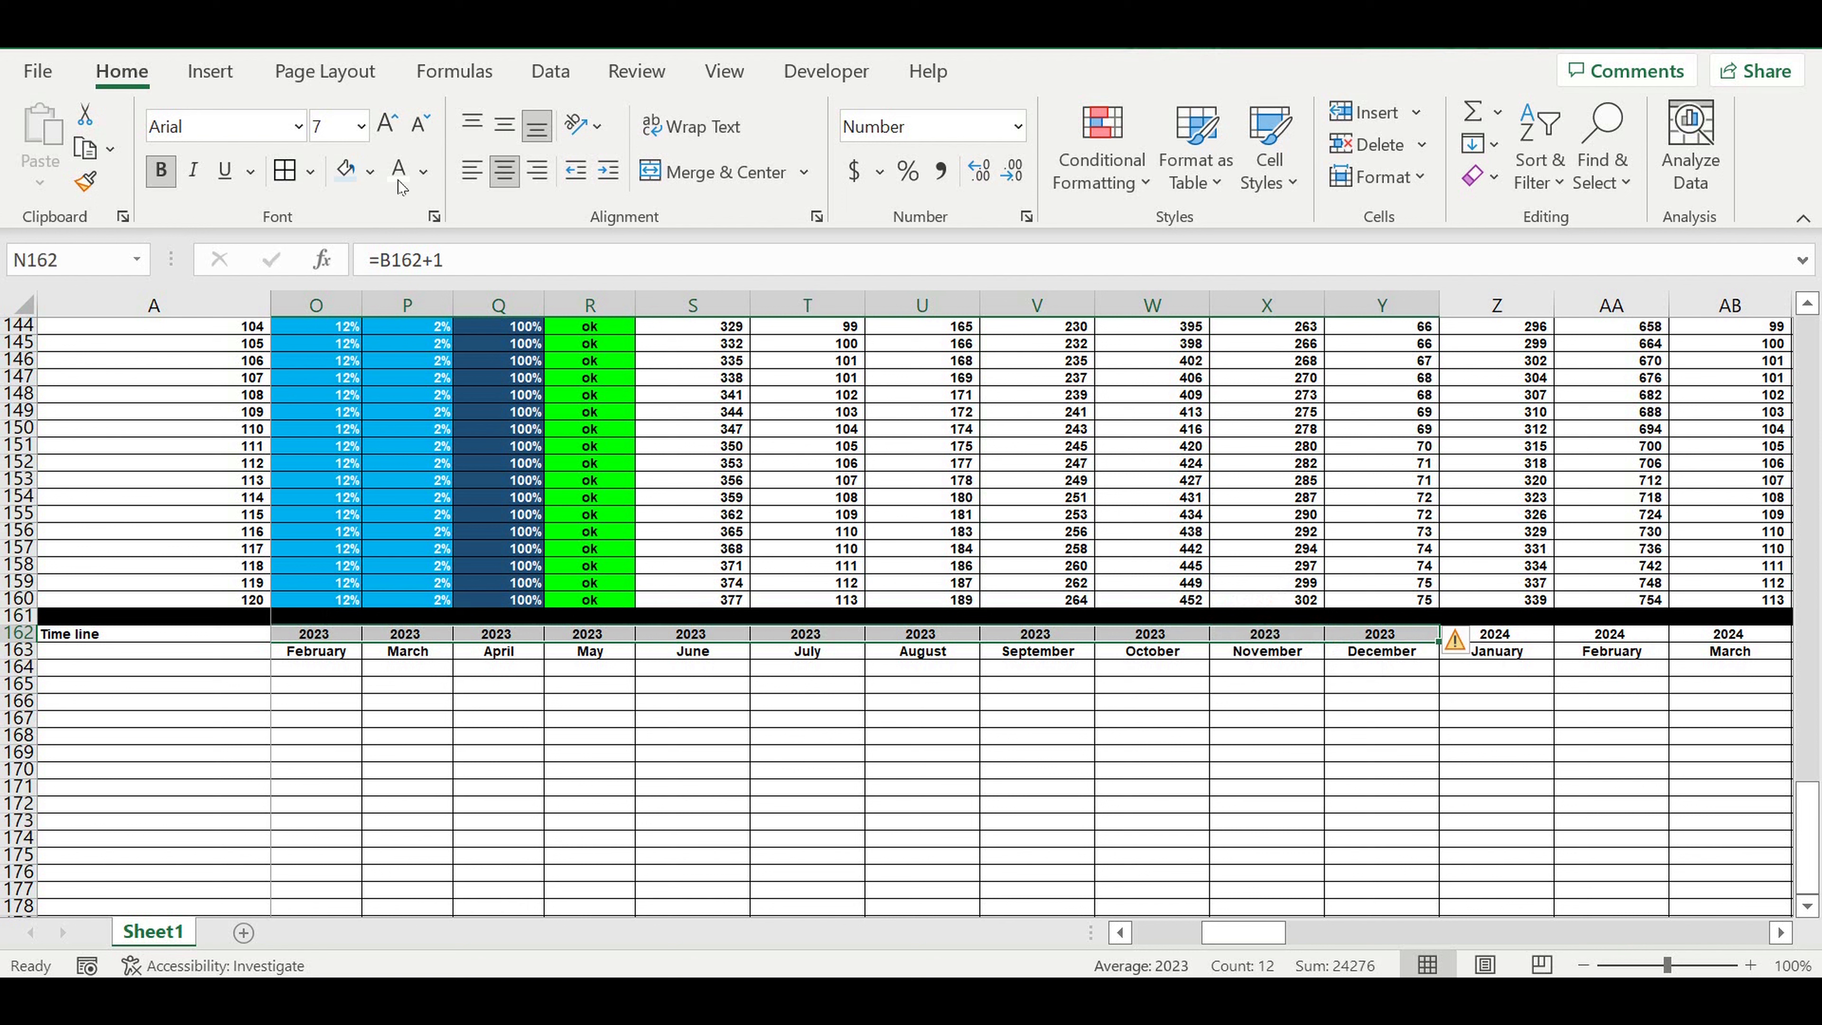
pyautogui.click(371, 171)
pyautogui.click(517, 318)
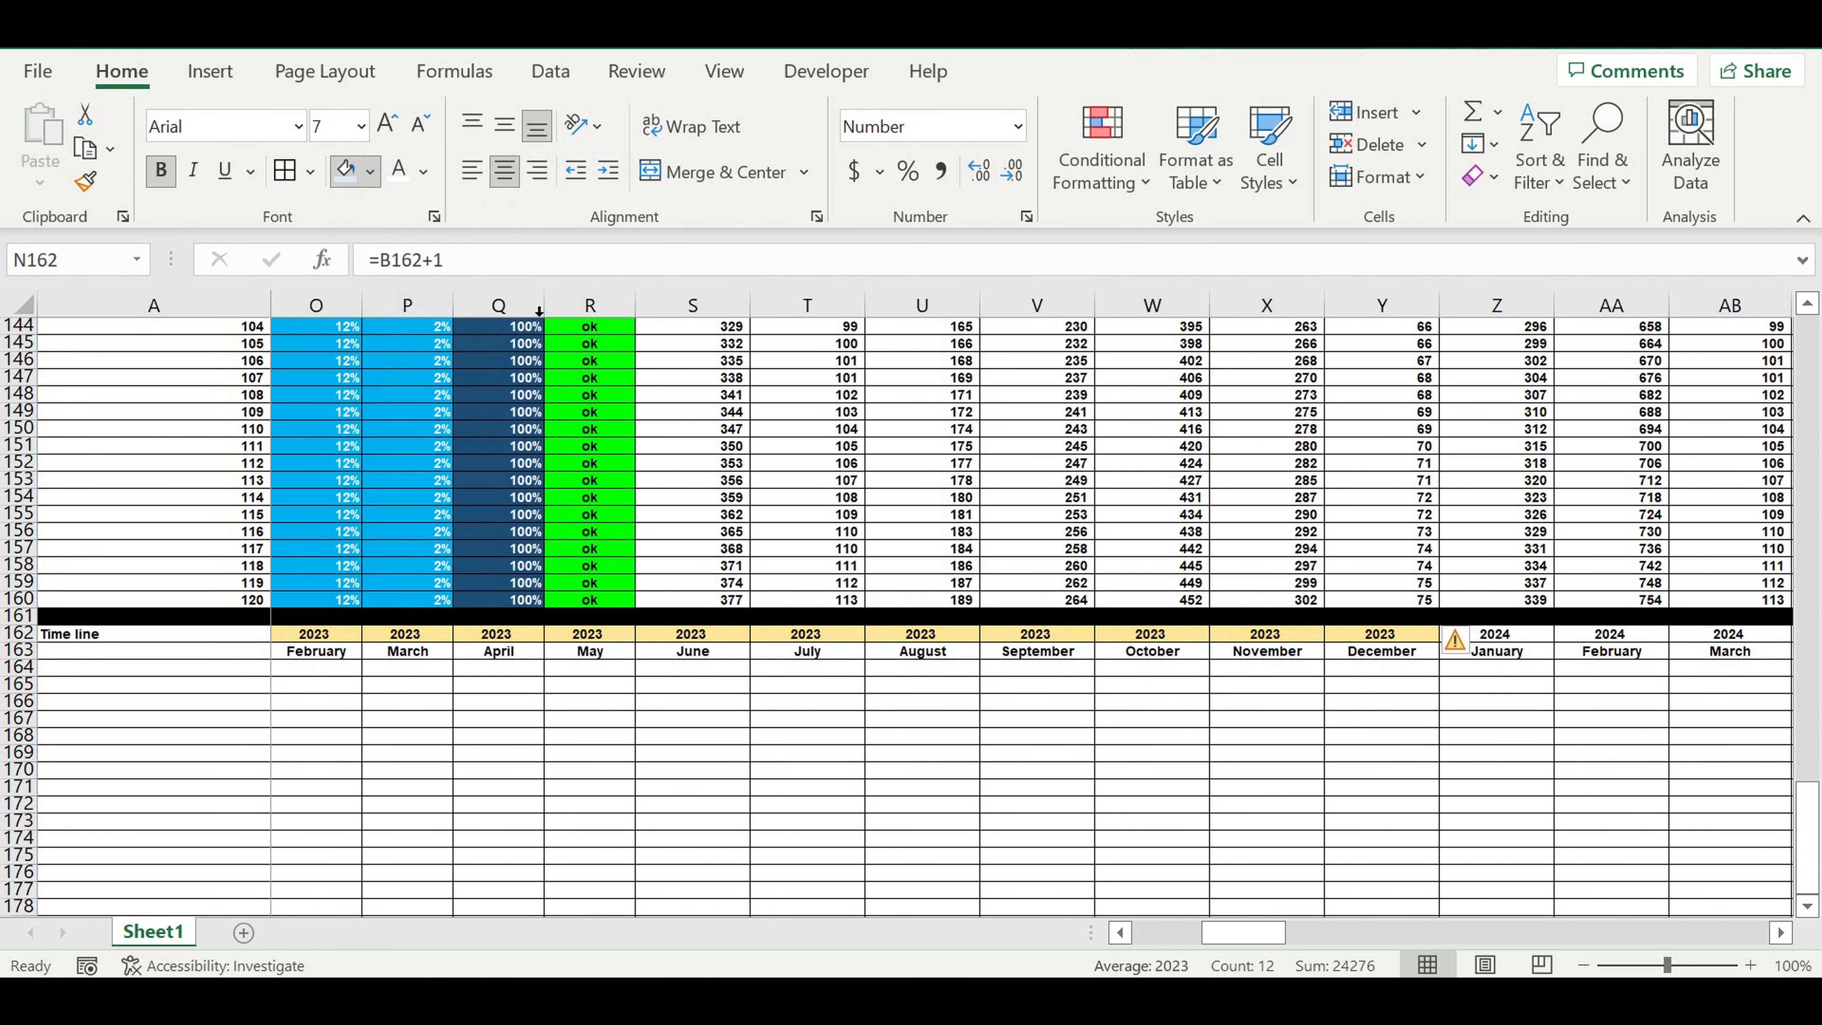
# Step: Fill the second-year month names in N163:Y163 with a paler shade of the same gold
pyautogui.moveTo(1399, 656); pyautogui.dragTo(593, 667)
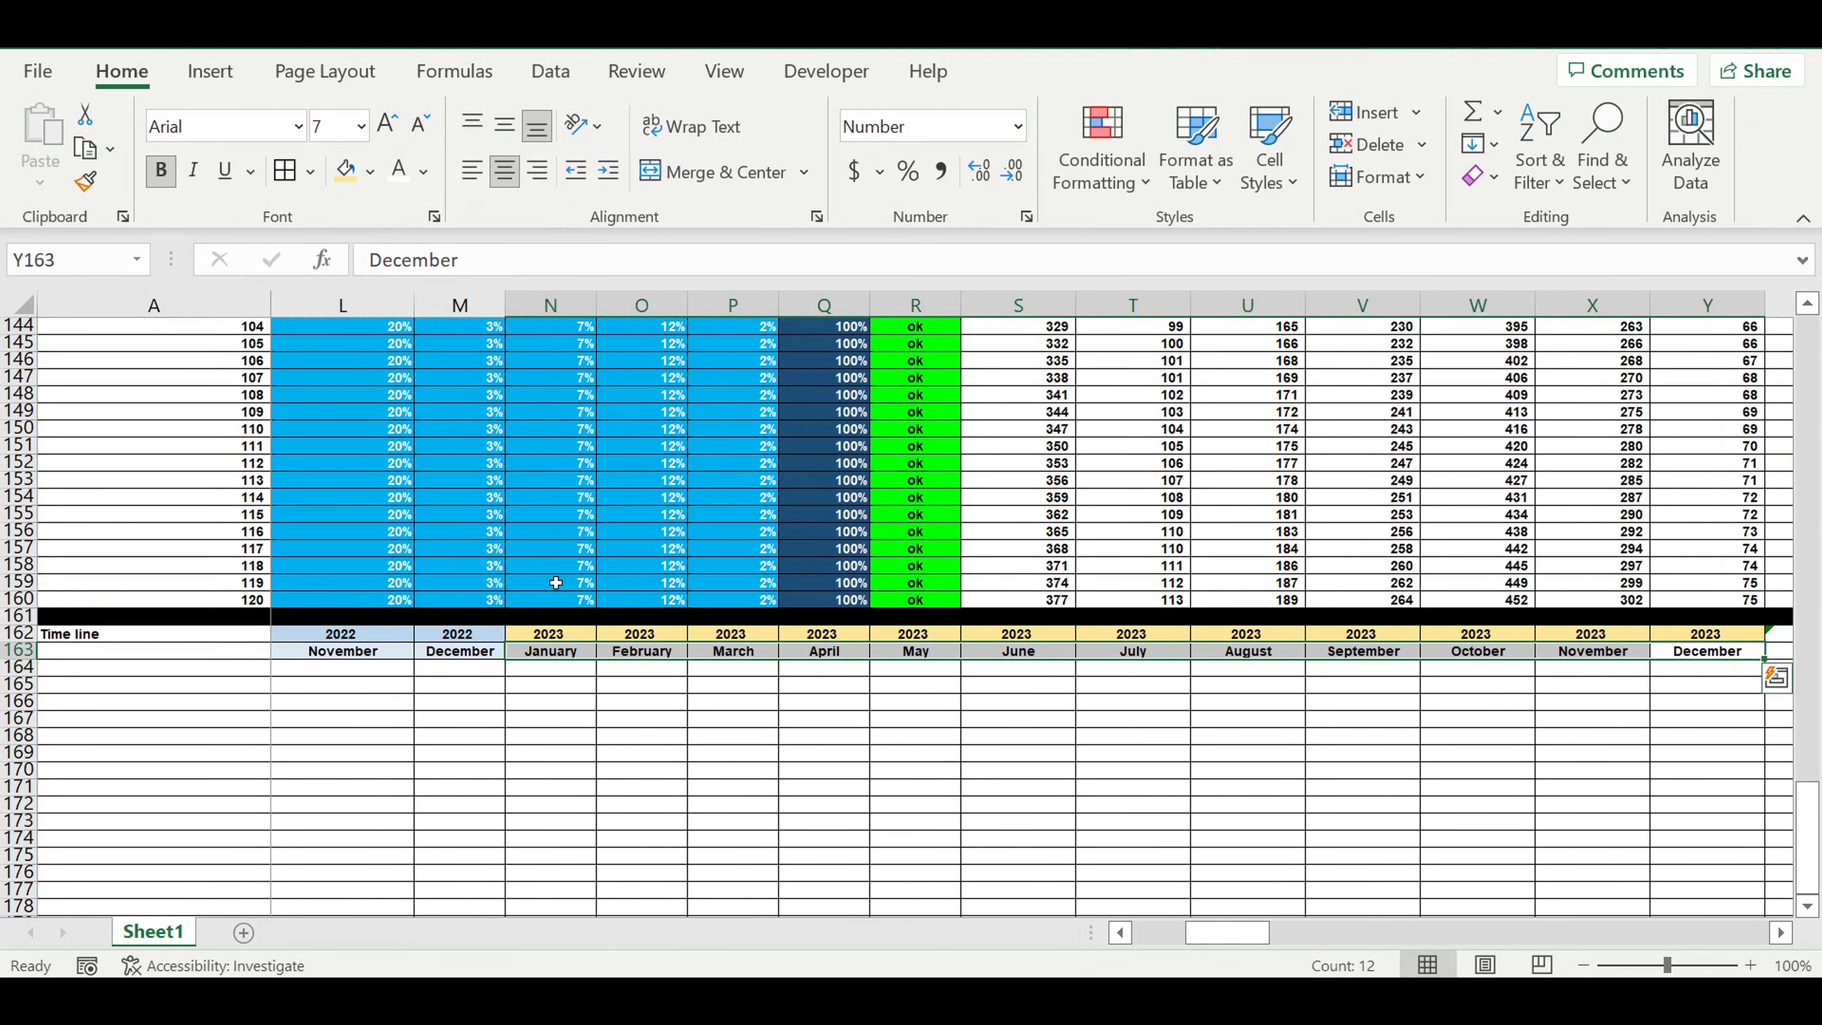
pyautogui.click(372, 172)
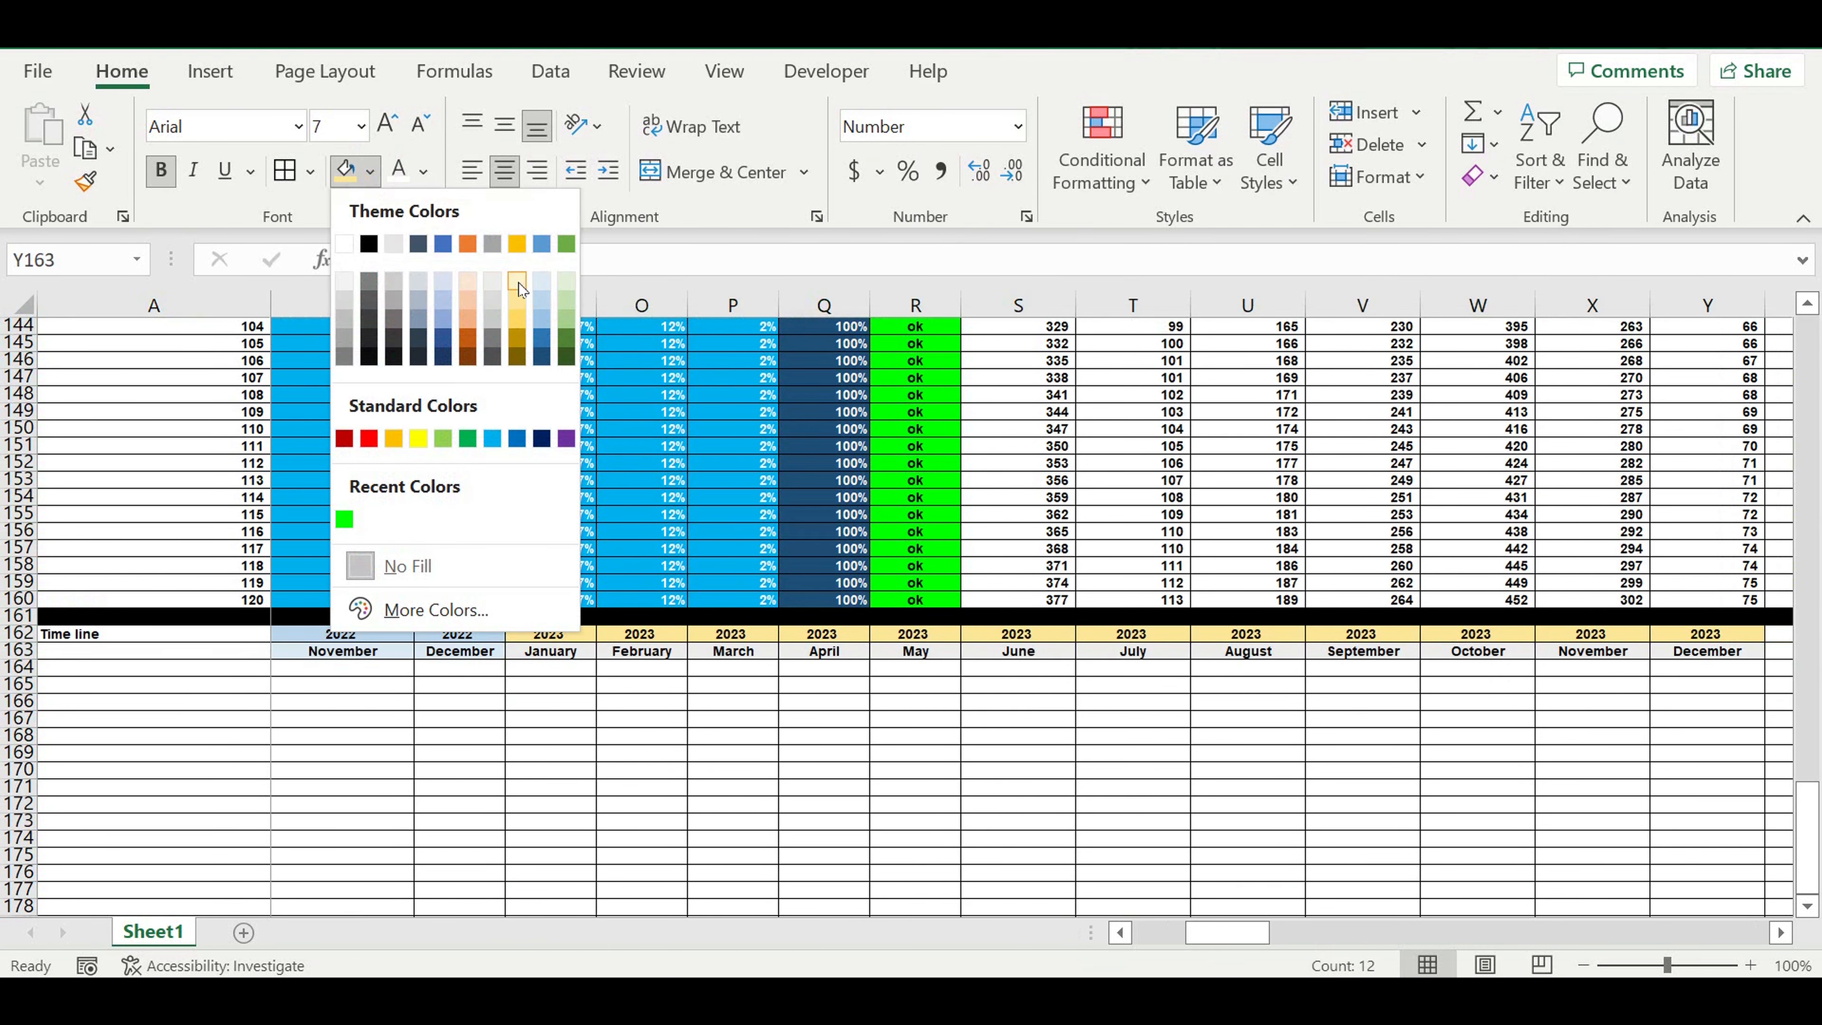
pyautogui.click(521, 297)
pyautogui.click(728, 770)
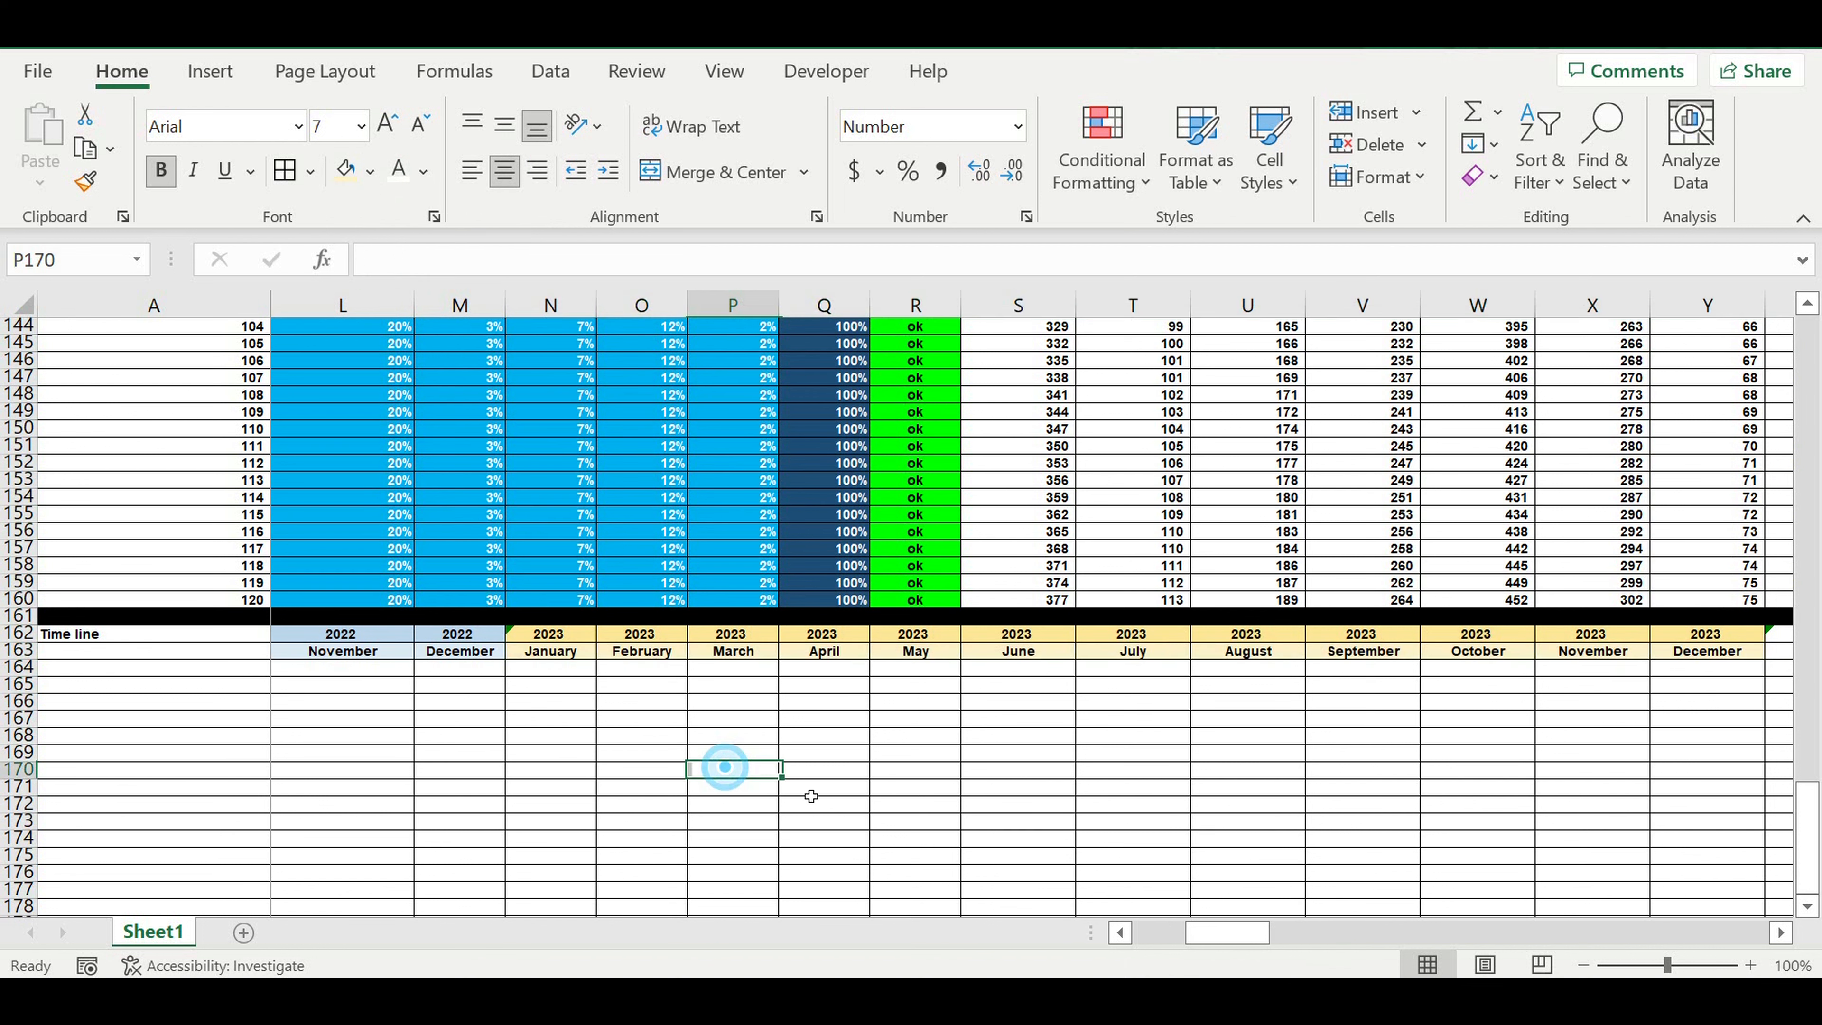
# Step: Copy the two coloured years B162:Y163 and paste only their formatting from Z162 onto the 2024 and 2025 months
pyautogui.moveTo(1227, 933); pyautogui.dragTo(947, 937)
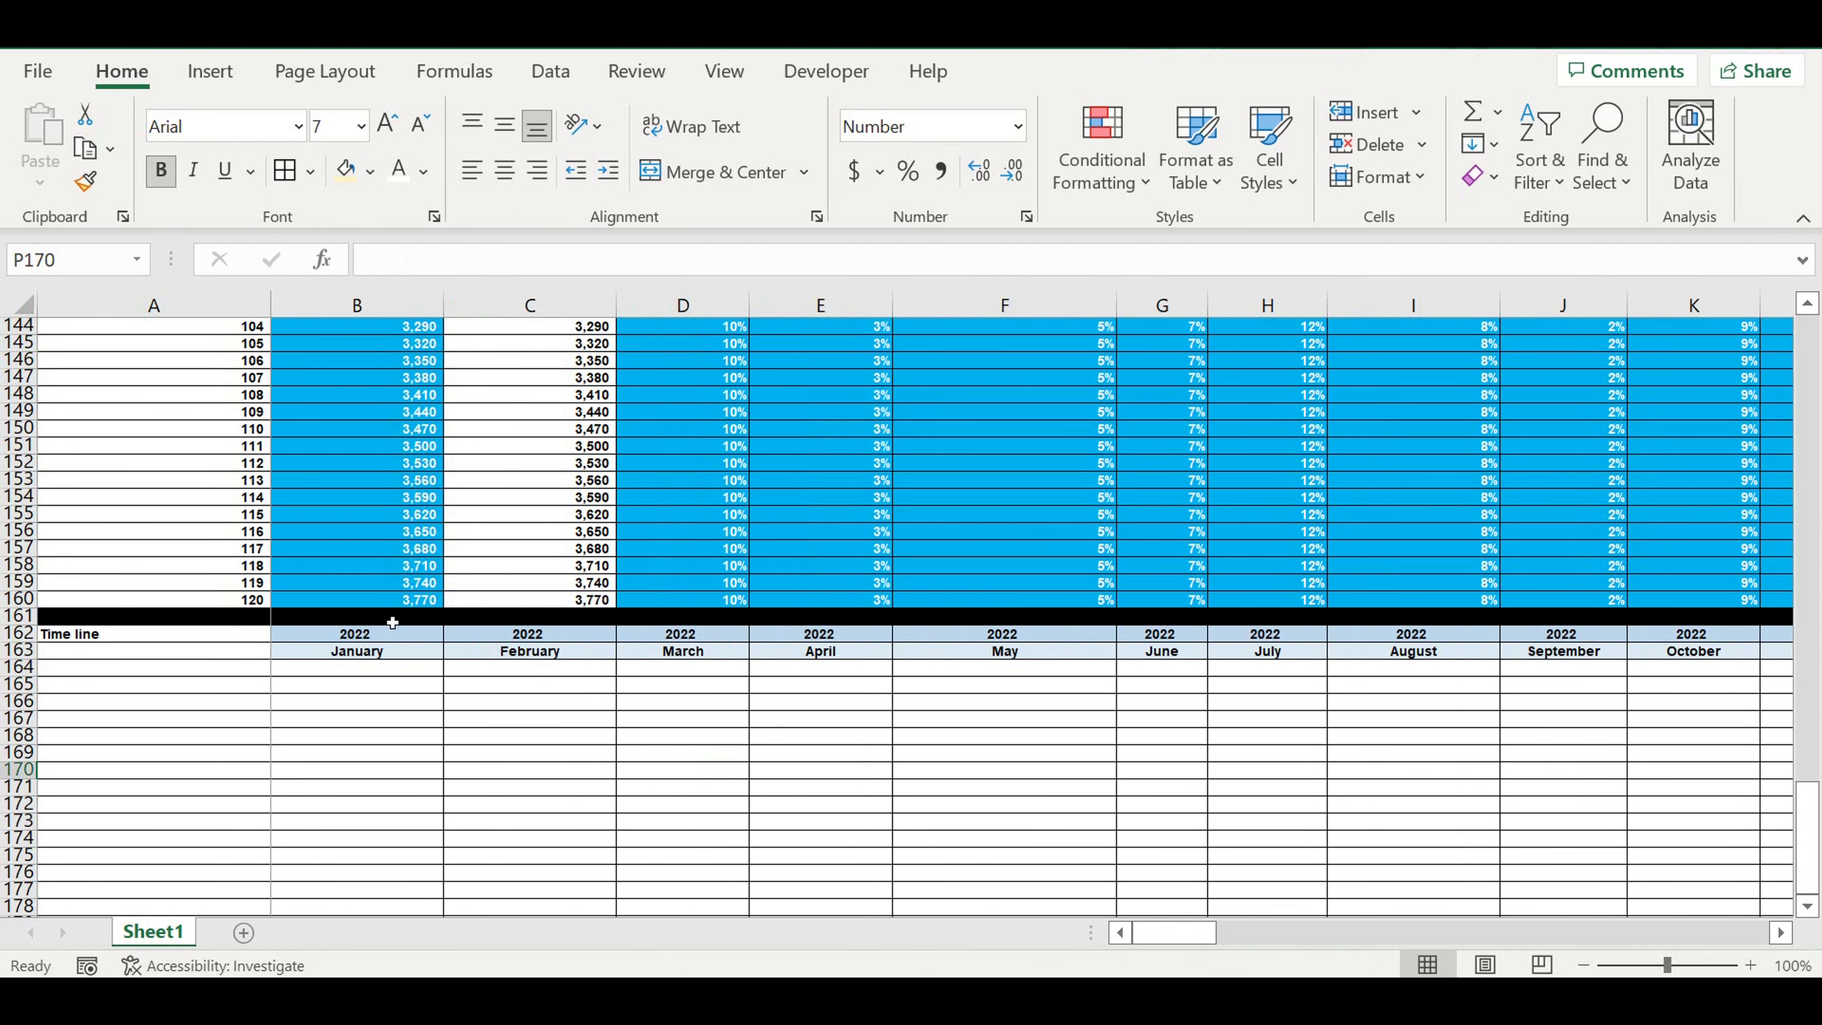
pyautogui.moveTo(346, 635); pyautogui.dragTo(1618, 671)
pyautogui.moveTo(1808, 668); pyautogui.dragTo(1227, 660)
pyautogui.rightClick(1212, 656)
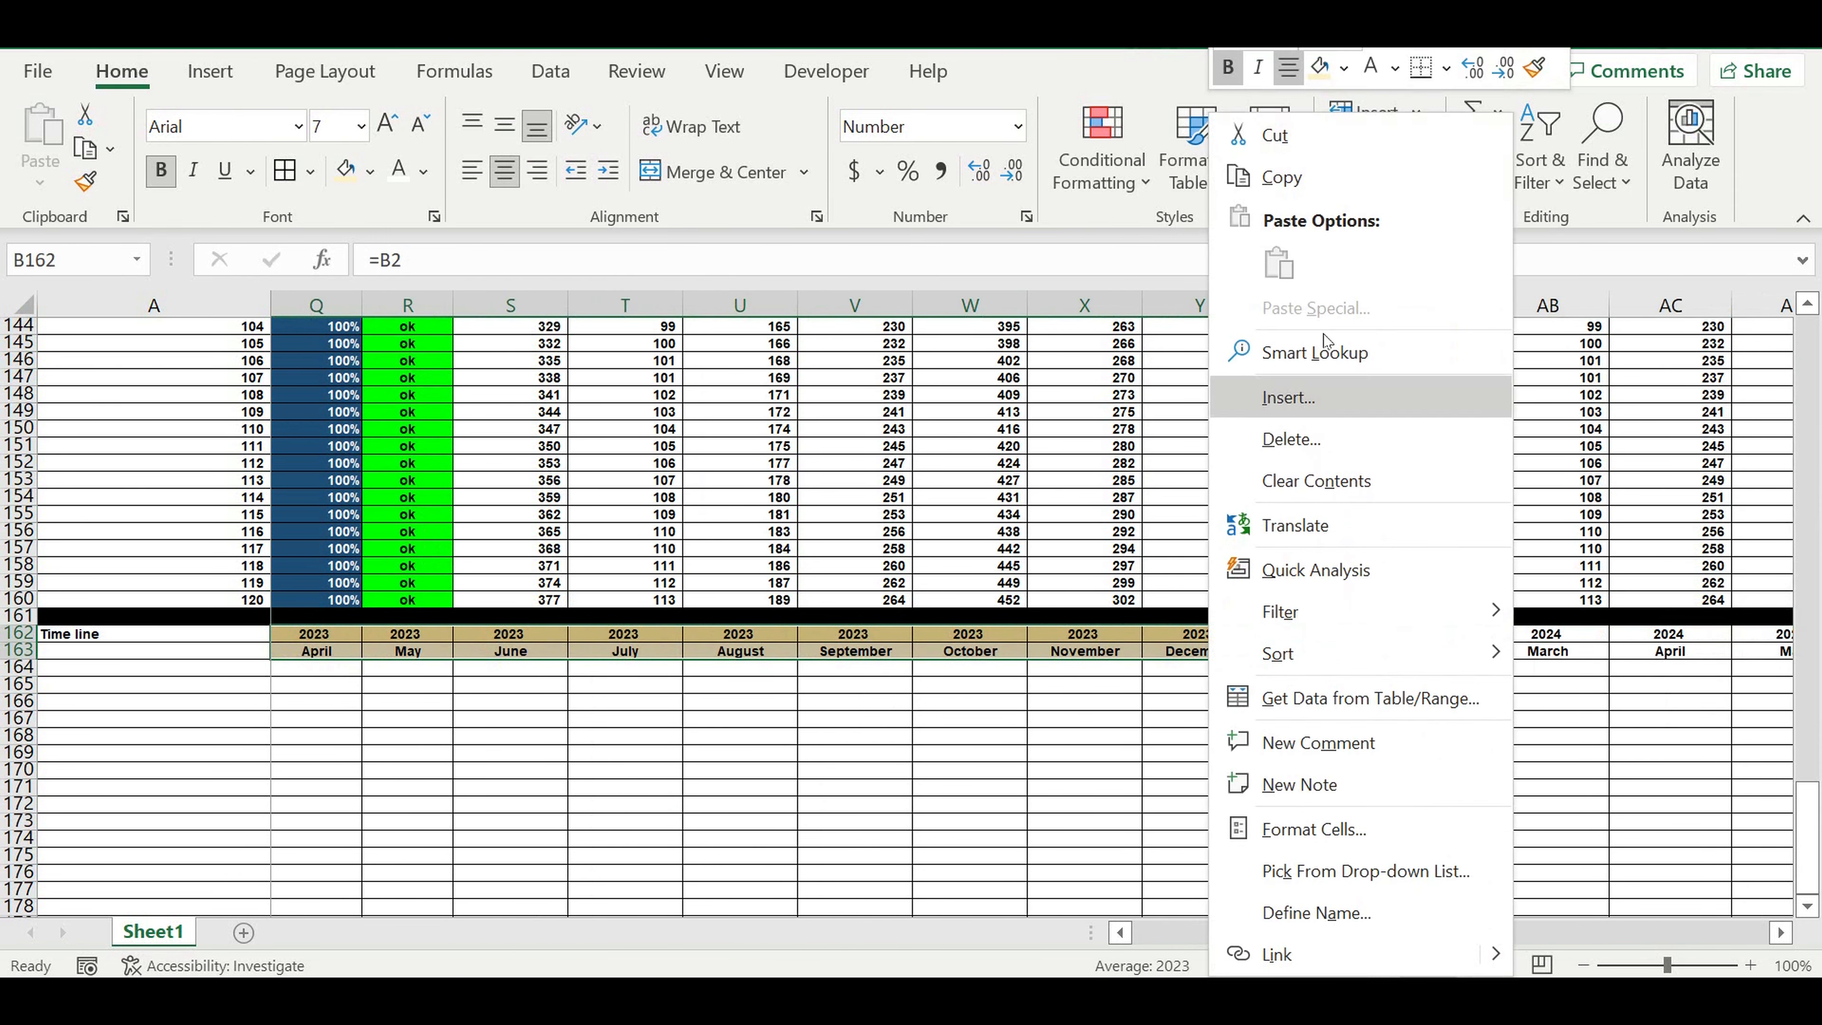
pyautogui.click(1269, 175)
pyautogui.hotkey('ctrl', 'c')
pyautogui.click(1313, 634)
pyautogui.rightClick(1315, 635)
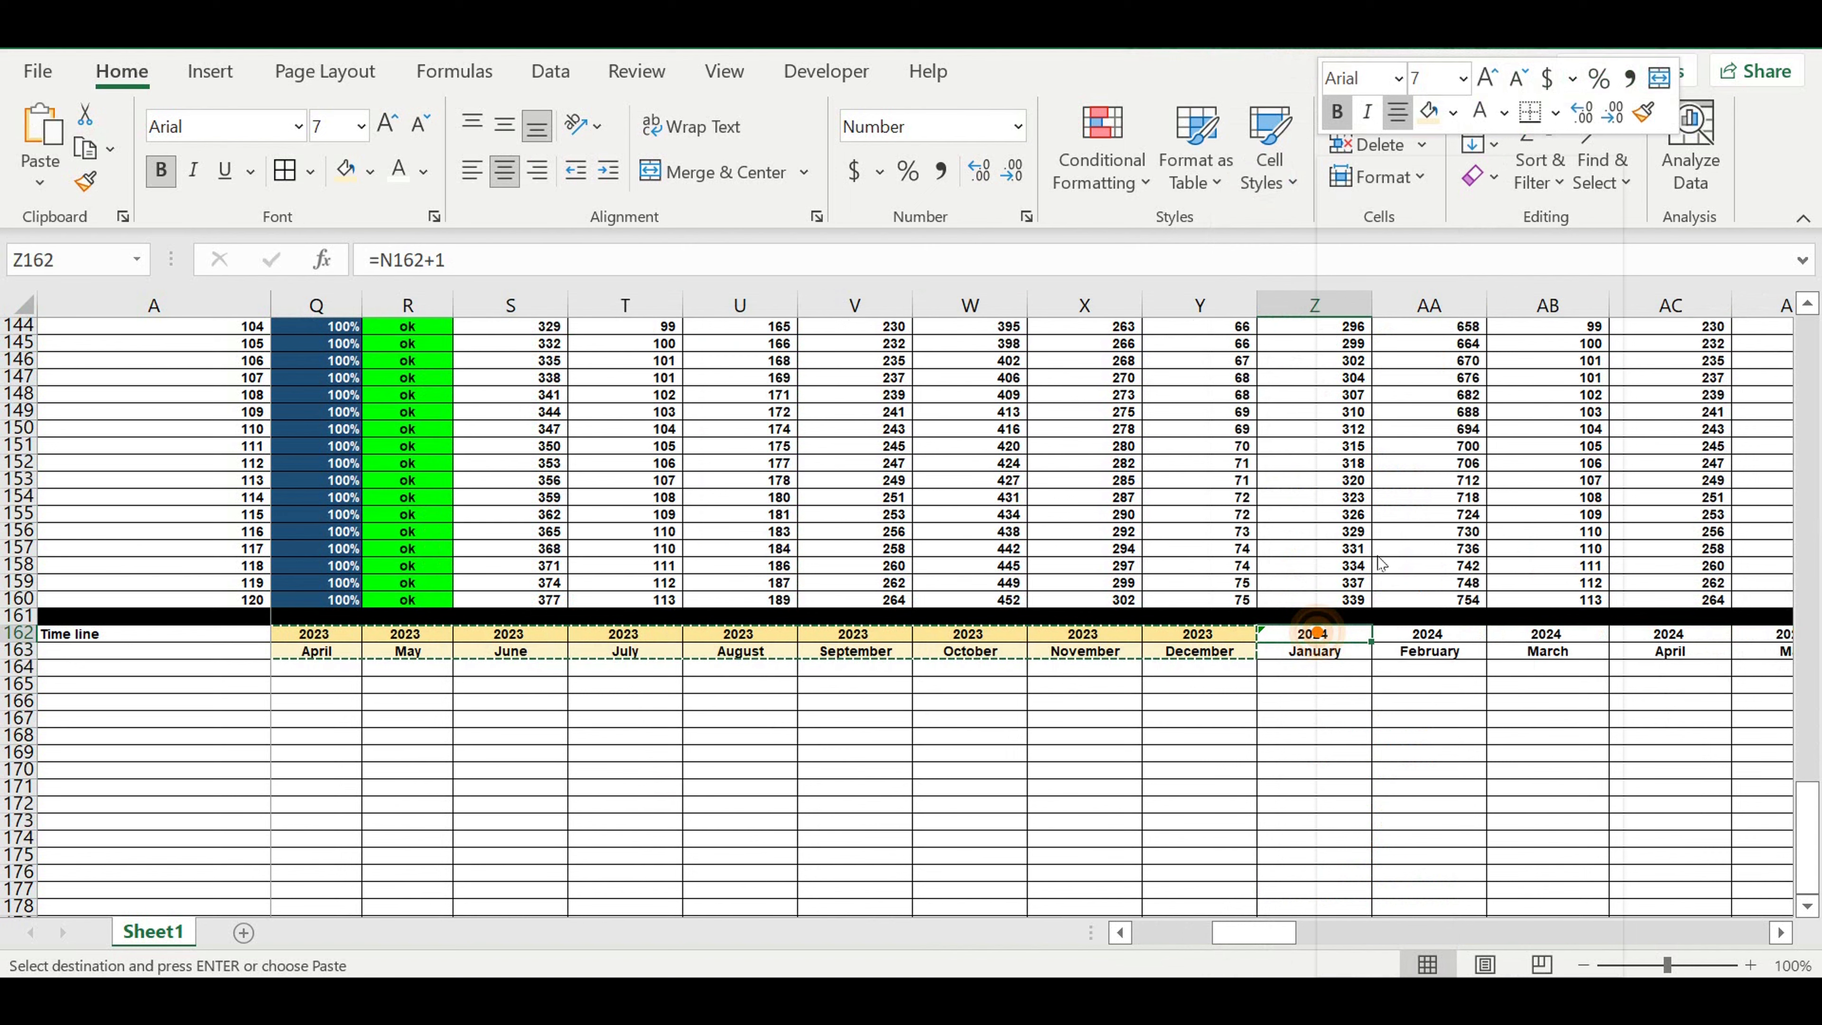
pyautogui.click(1552, 310)
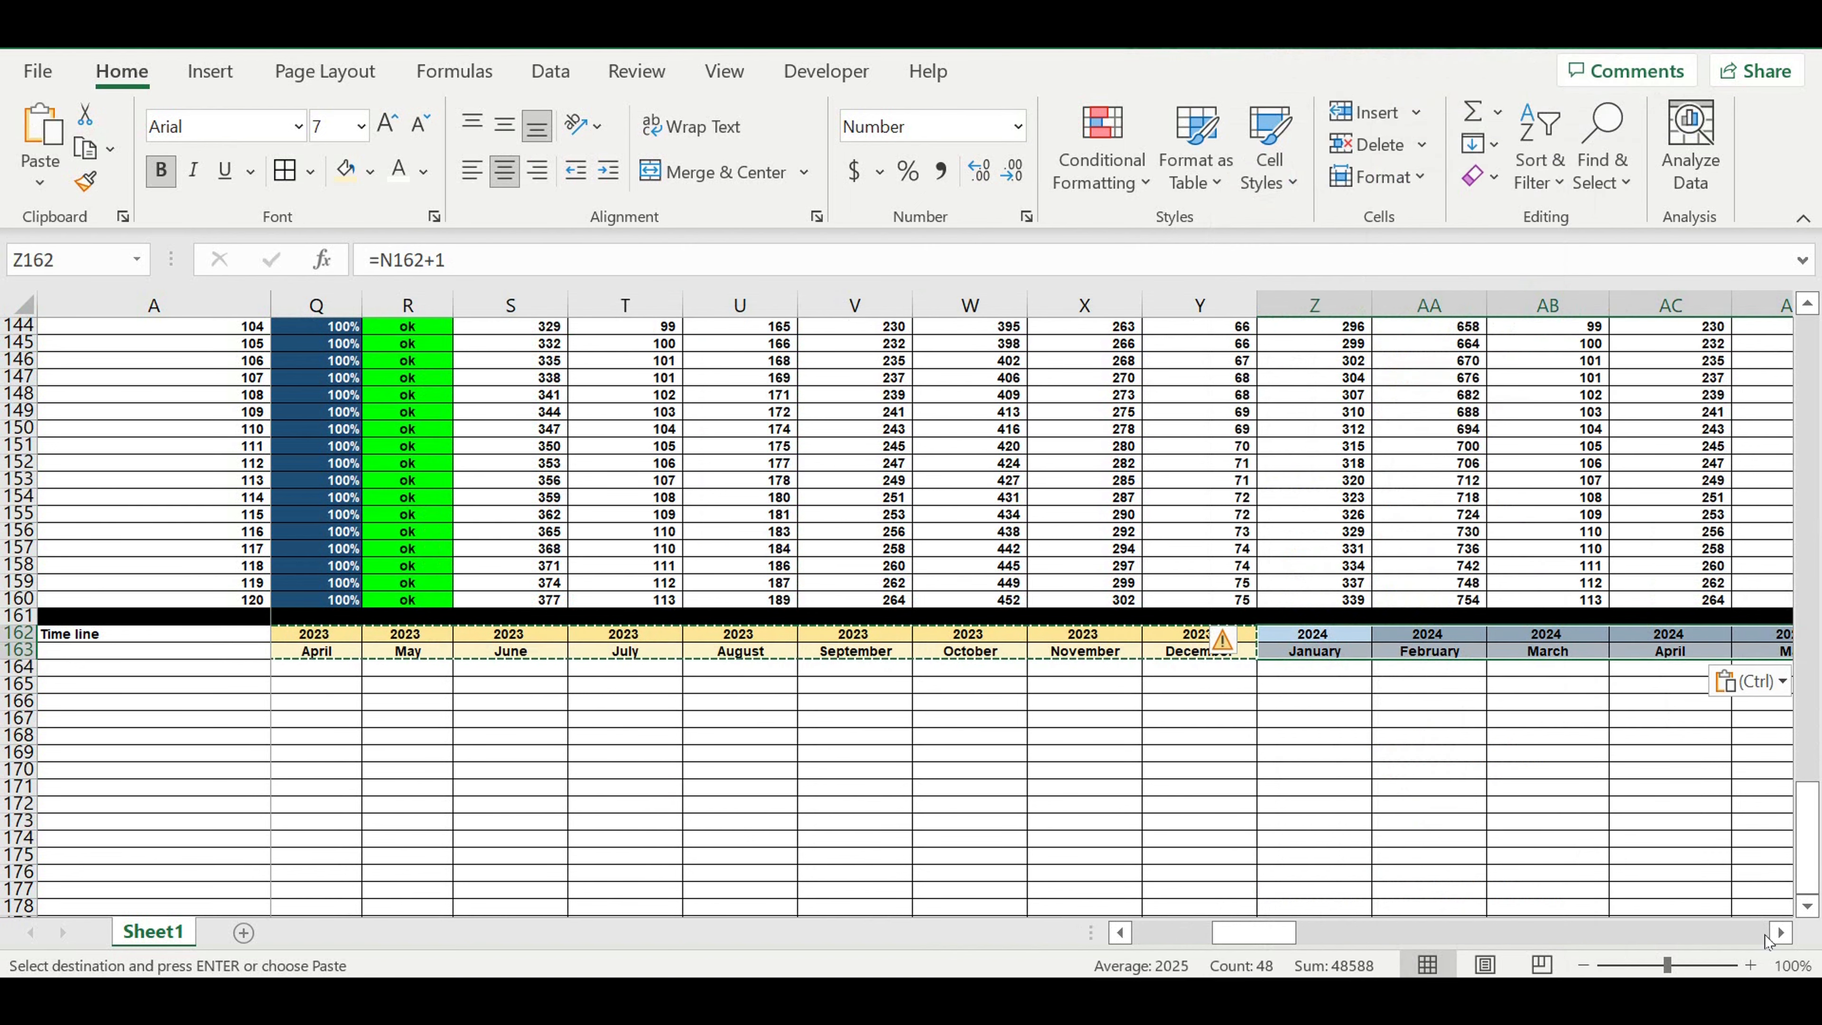
# Step: Paste only the formatting of the two coloured years from AX162 onto the 2026 and 2027 months
pyautogui.click(1783, 933)
pyautogui.moveTo(1783, 932); pyautogui.dragTo(1783, 933)
pyautogui.click(965, 716)
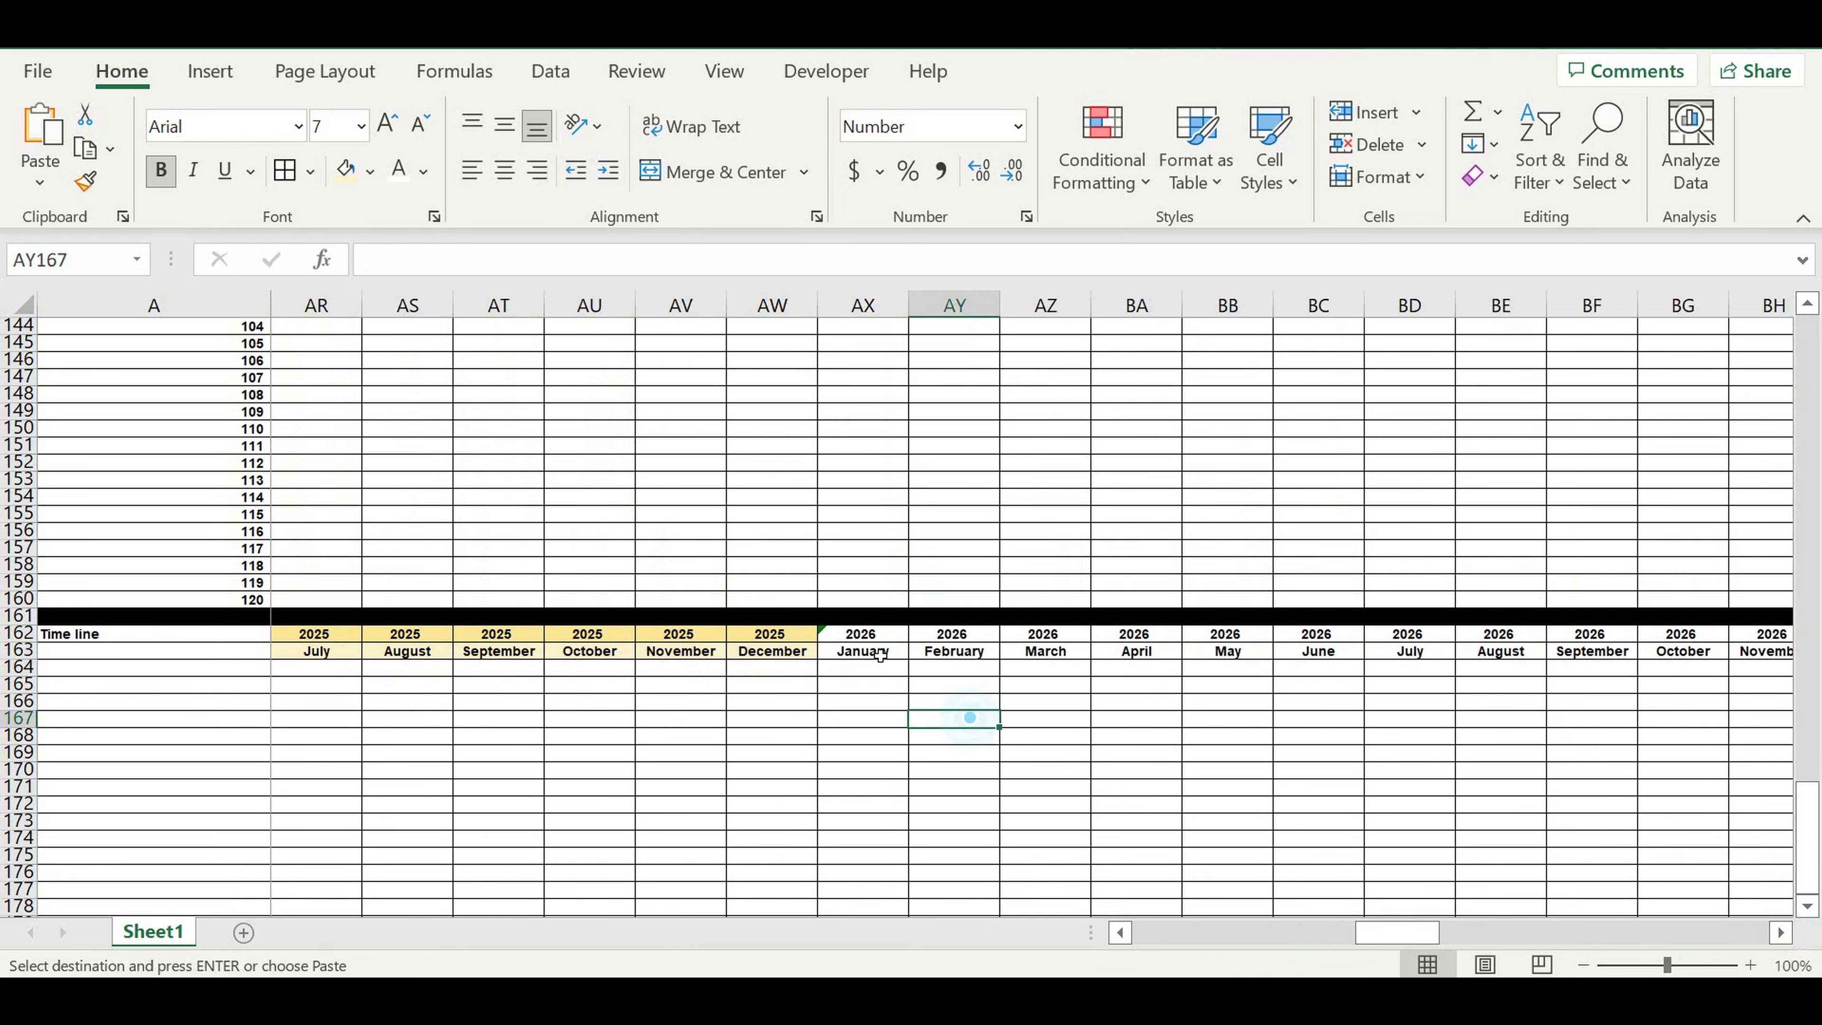
pyautogui.click(863, 633)
pyautogui.rightClick(864, 633)
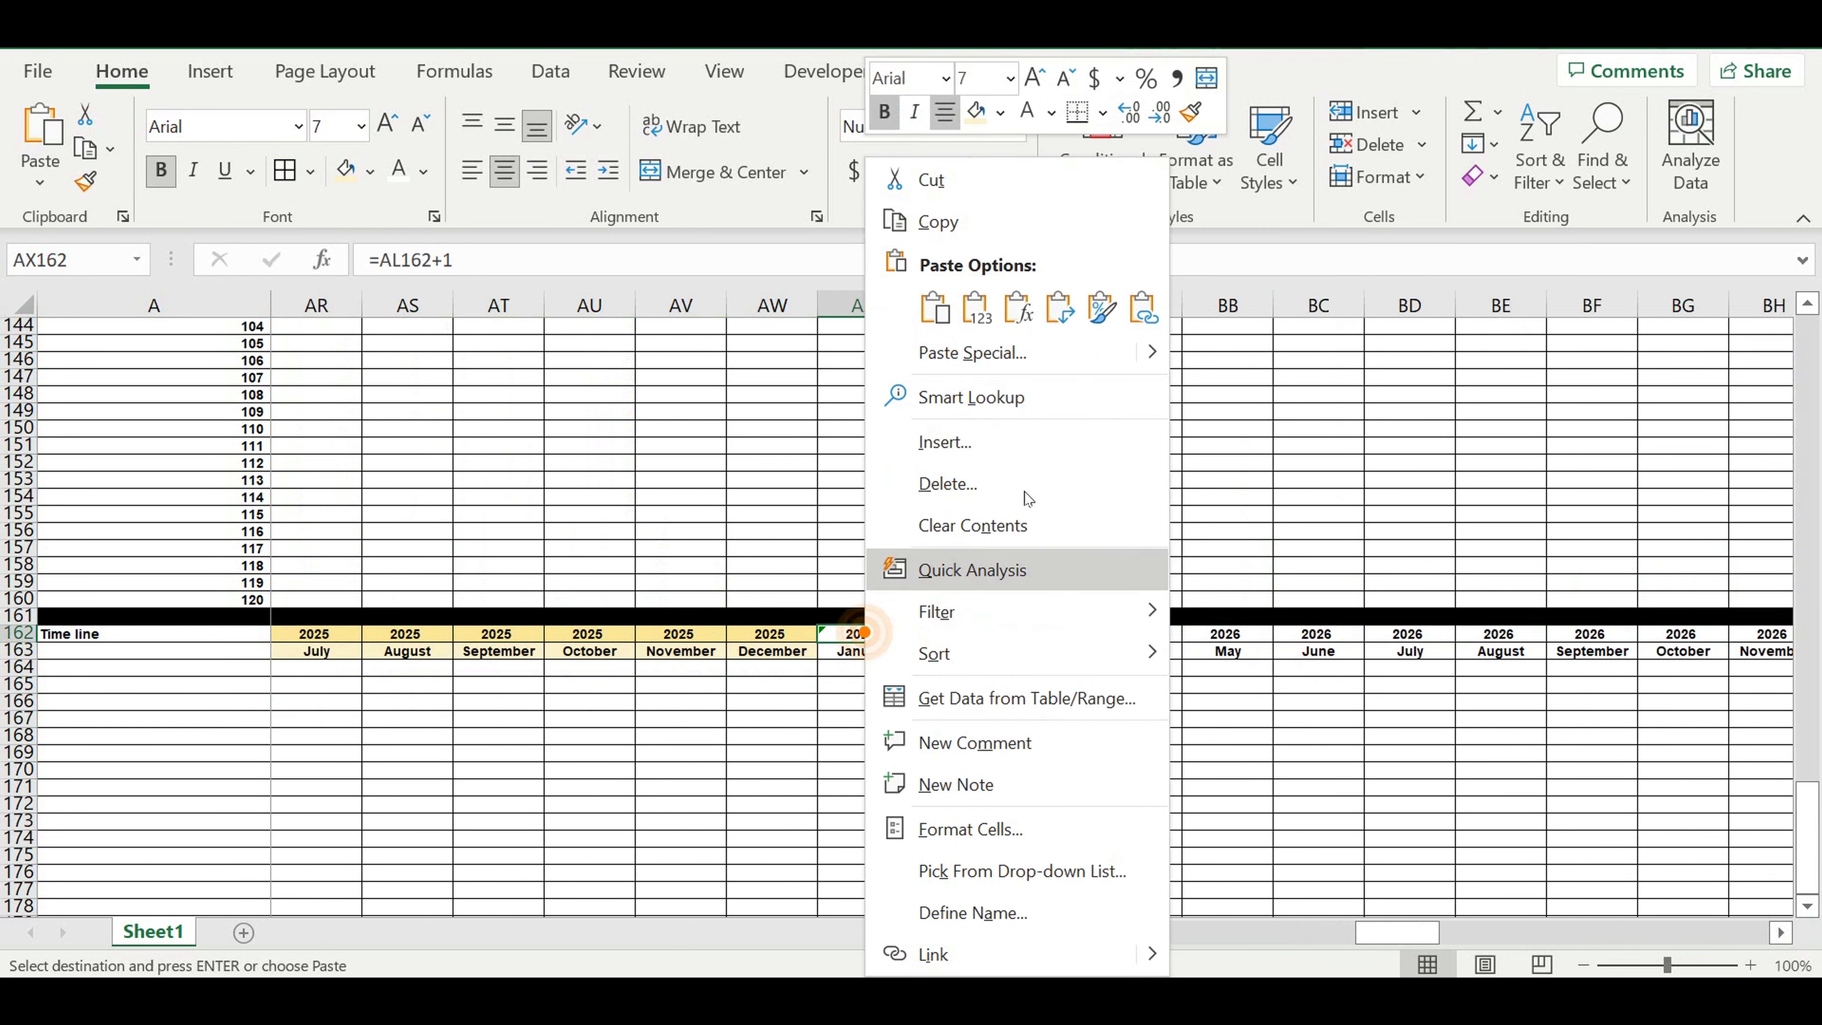
pyautogui.click(1103, 308)
# Step: Paste only the copied two-year formatting from BV162 onto the 2028 and 2029 months
pyautogui.moveTo(1788, 932); pyautogui.dragTo(1787, 932)
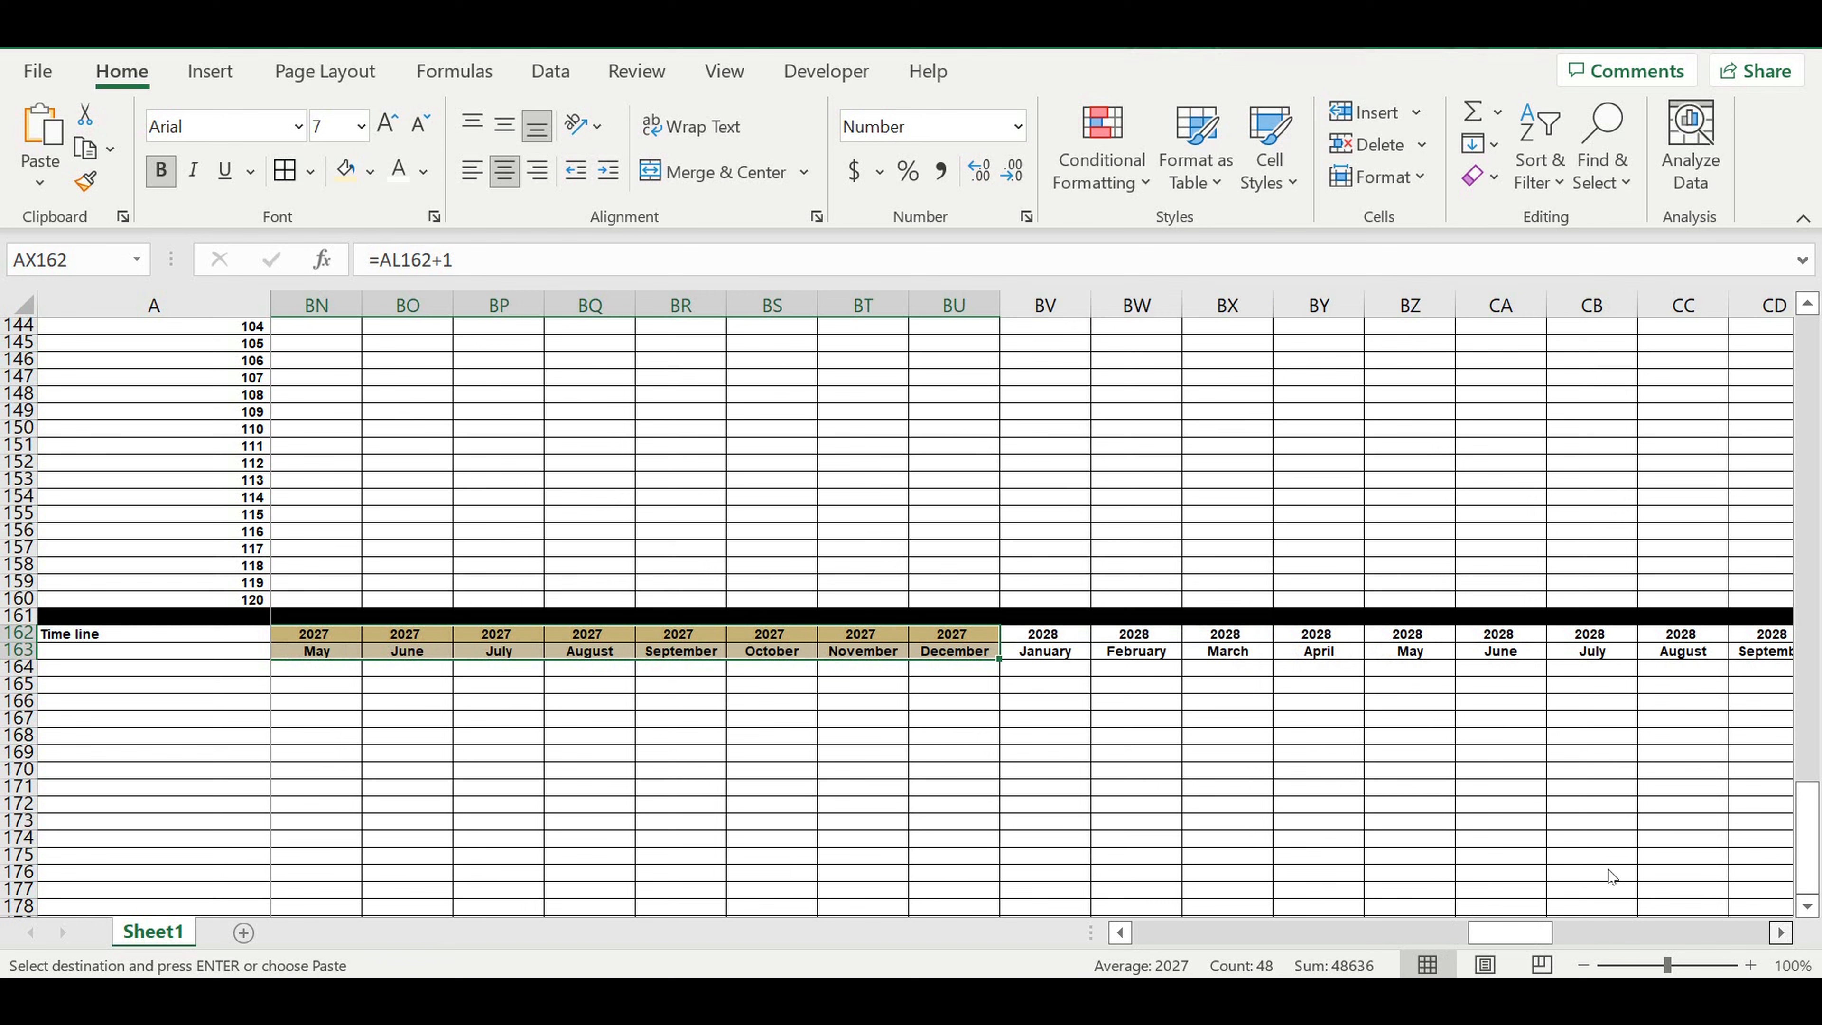
pyautogui.click(893, 707)
pyautogui.click(778, 637)
pyautogui.rightClick(778, 637)
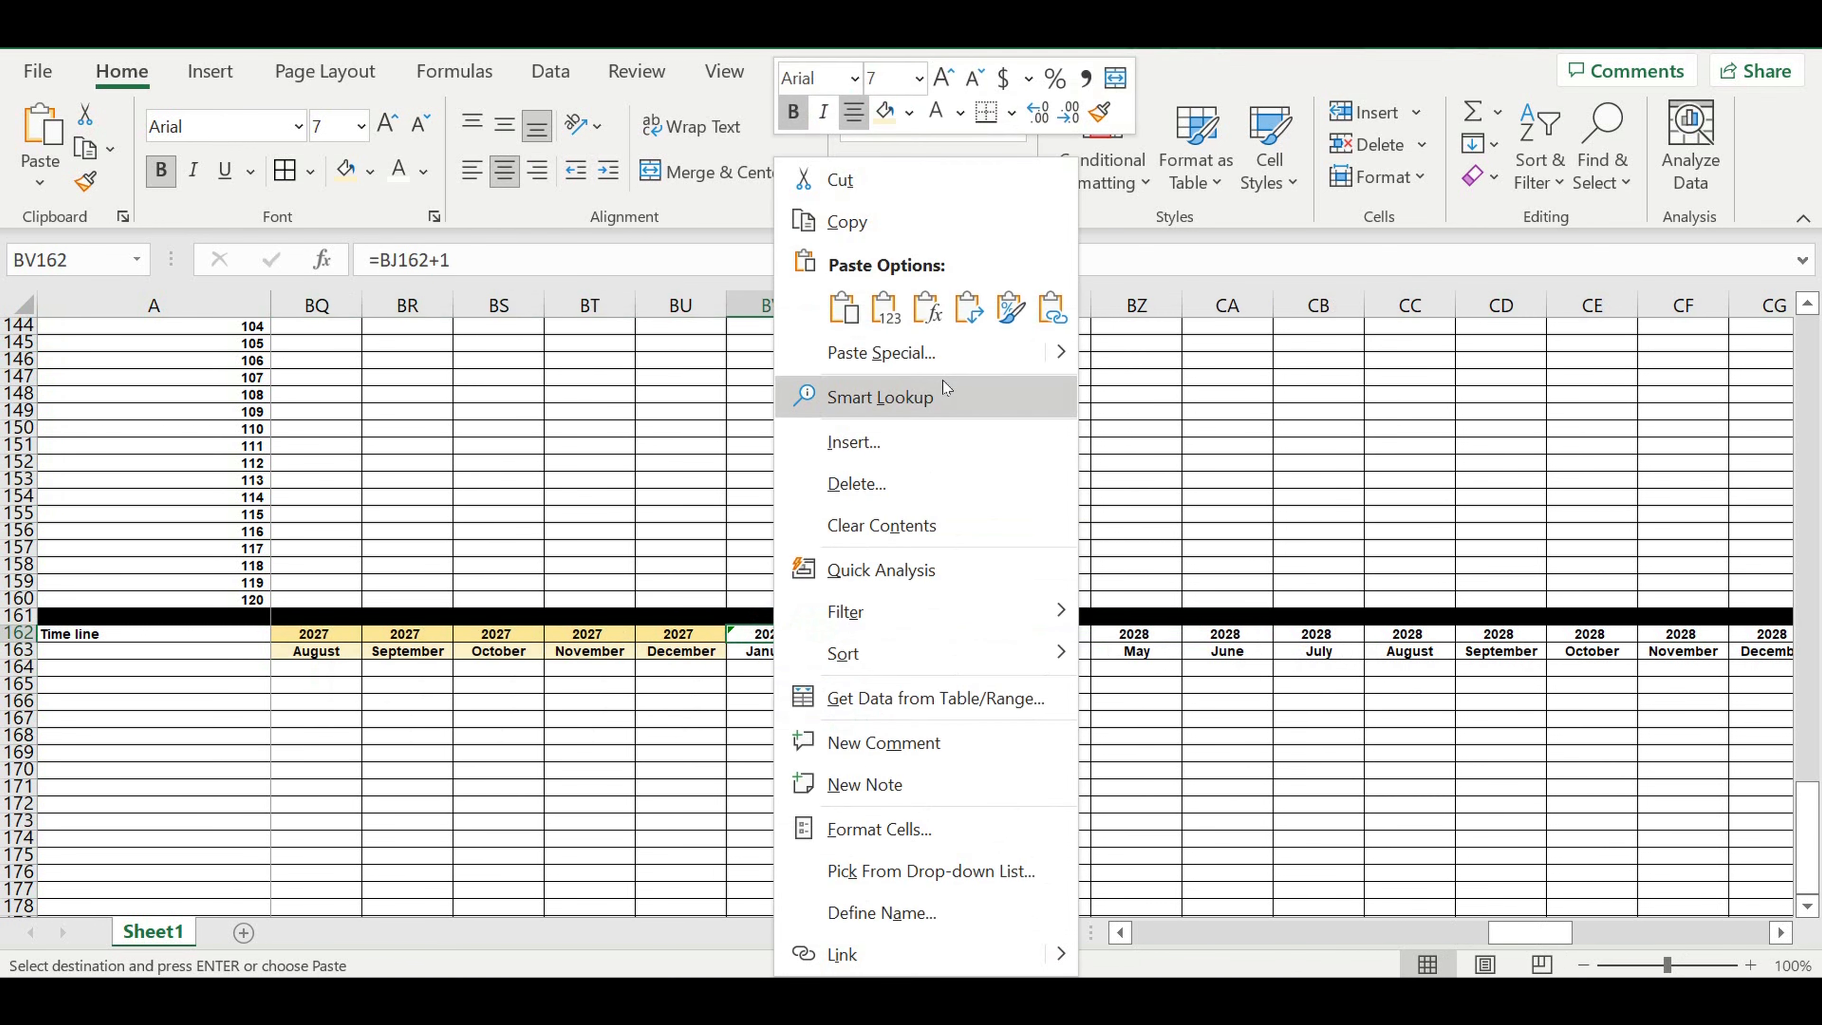
pyautogui.click(1009, 188)
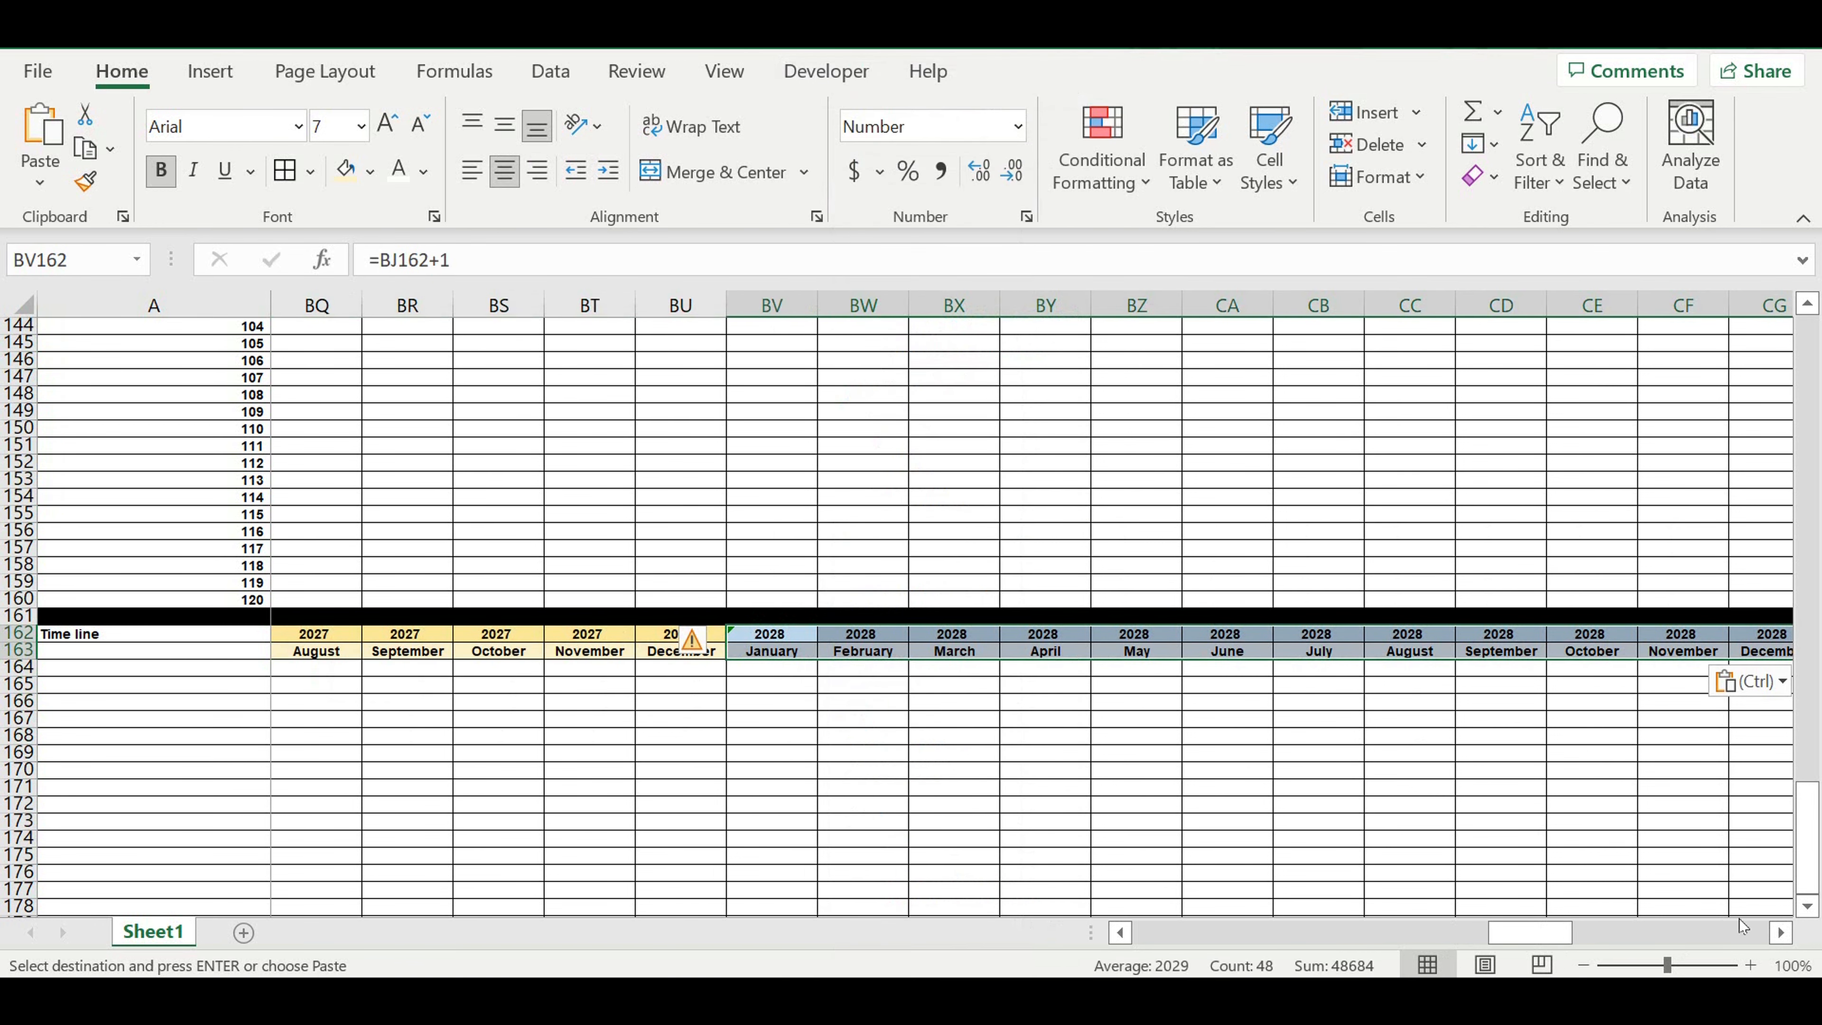
# Step: Paste only the copied two-year formatting from CT162 onto the 2030 and 2031 months at the end of the time line
pyautogui.moveTo(1789, 935); pyautogui.dragTo(1789, 936)
pyautogui.rightClick(957, 633)
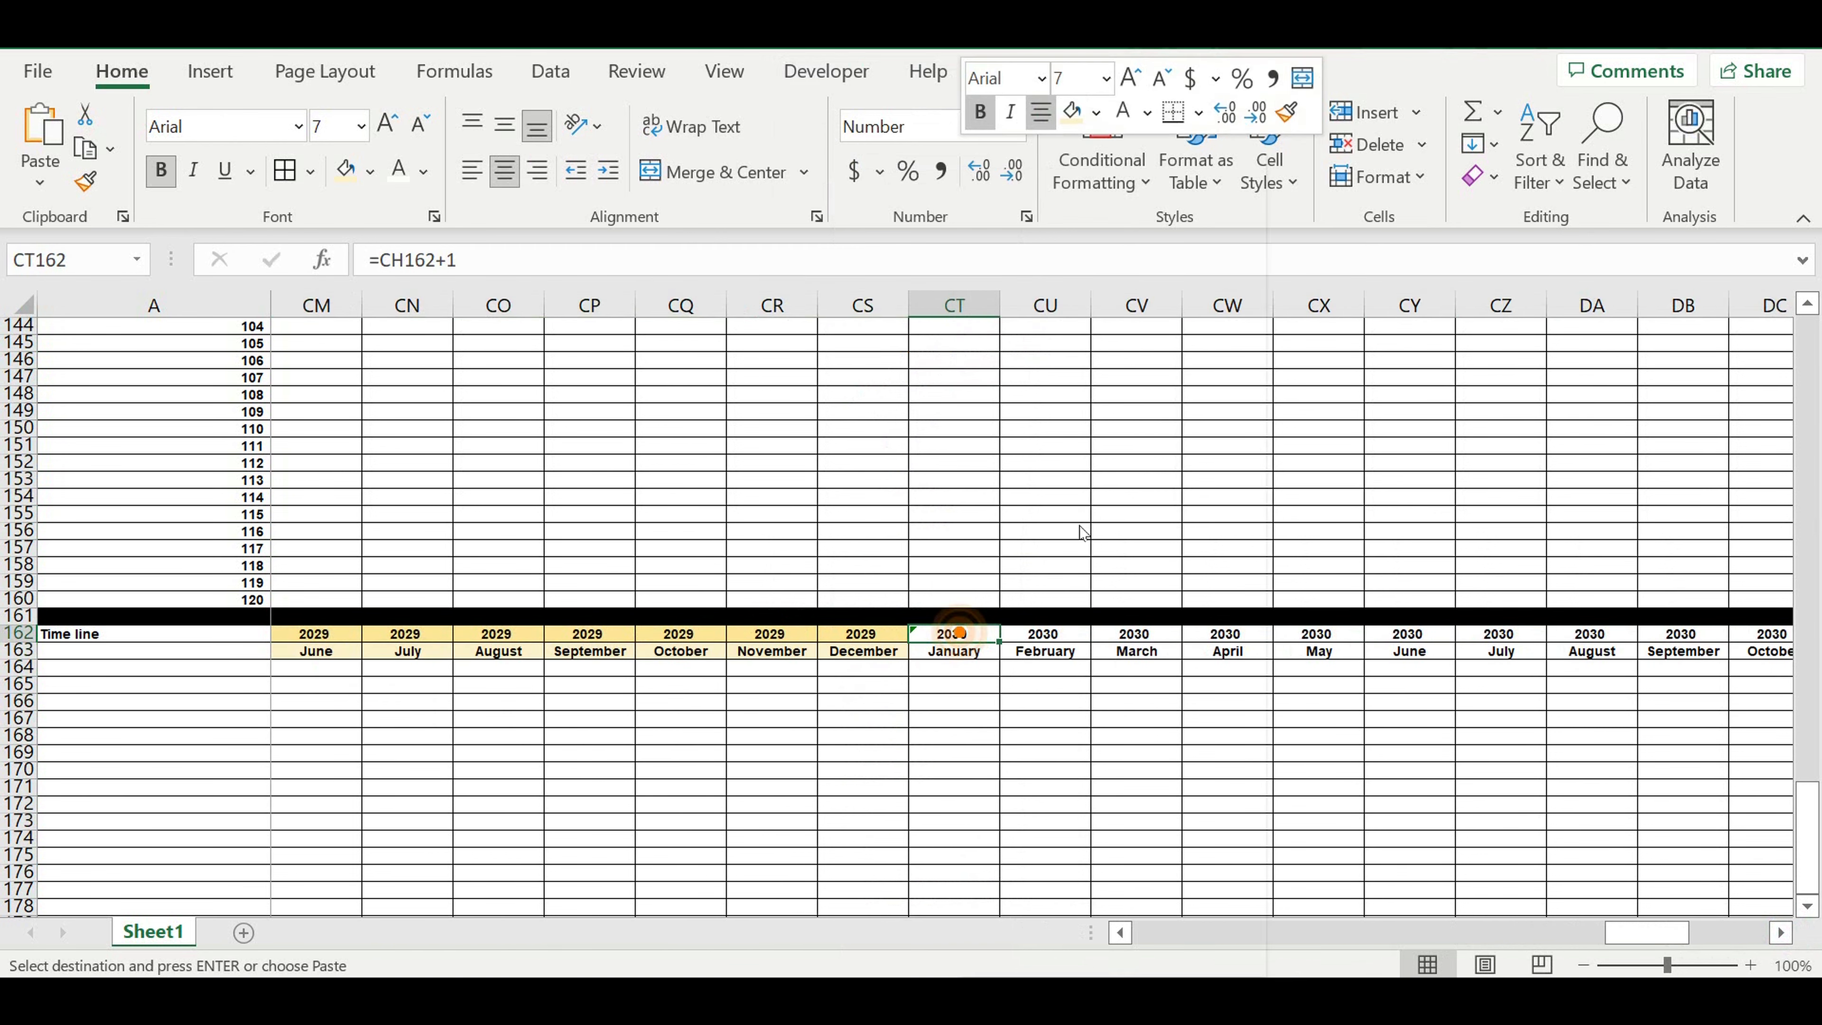
pyautogui.click(1189, 305)
pyautogui.click(1412, 739)
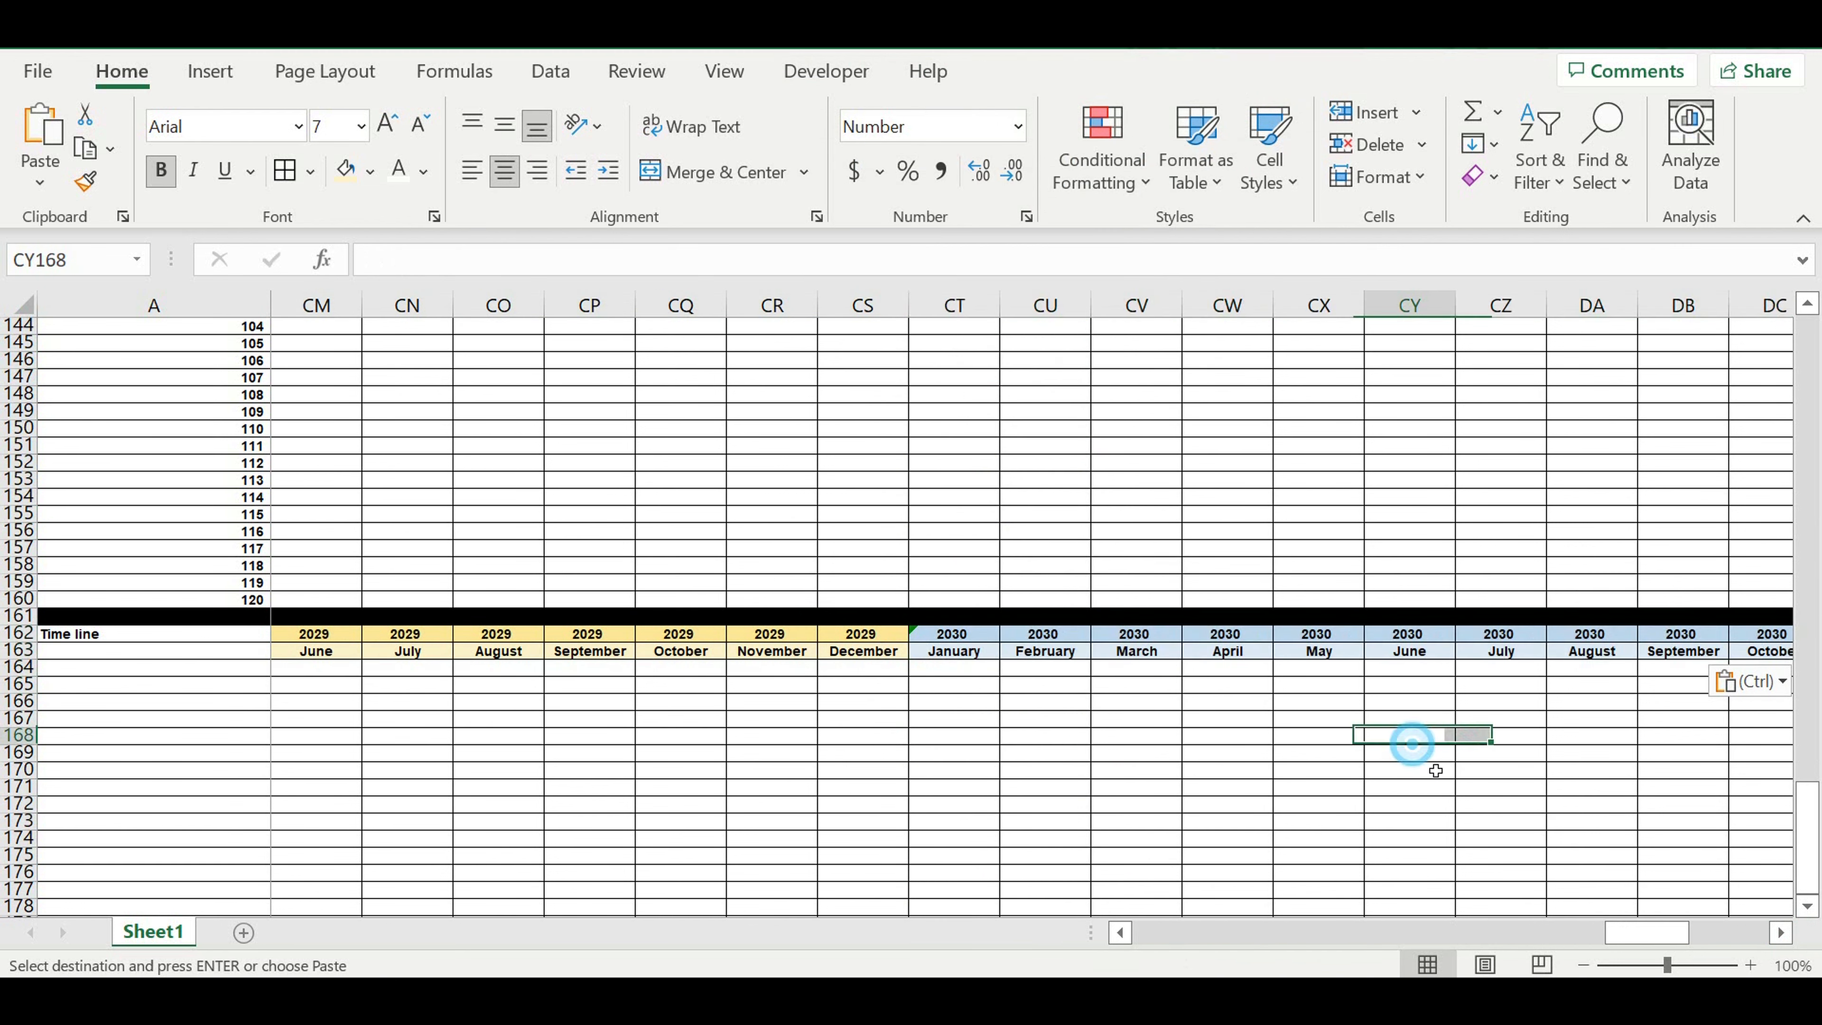
pyautogui.moveTo(1646, 933); pyautogui.dragTo(1770, 933)
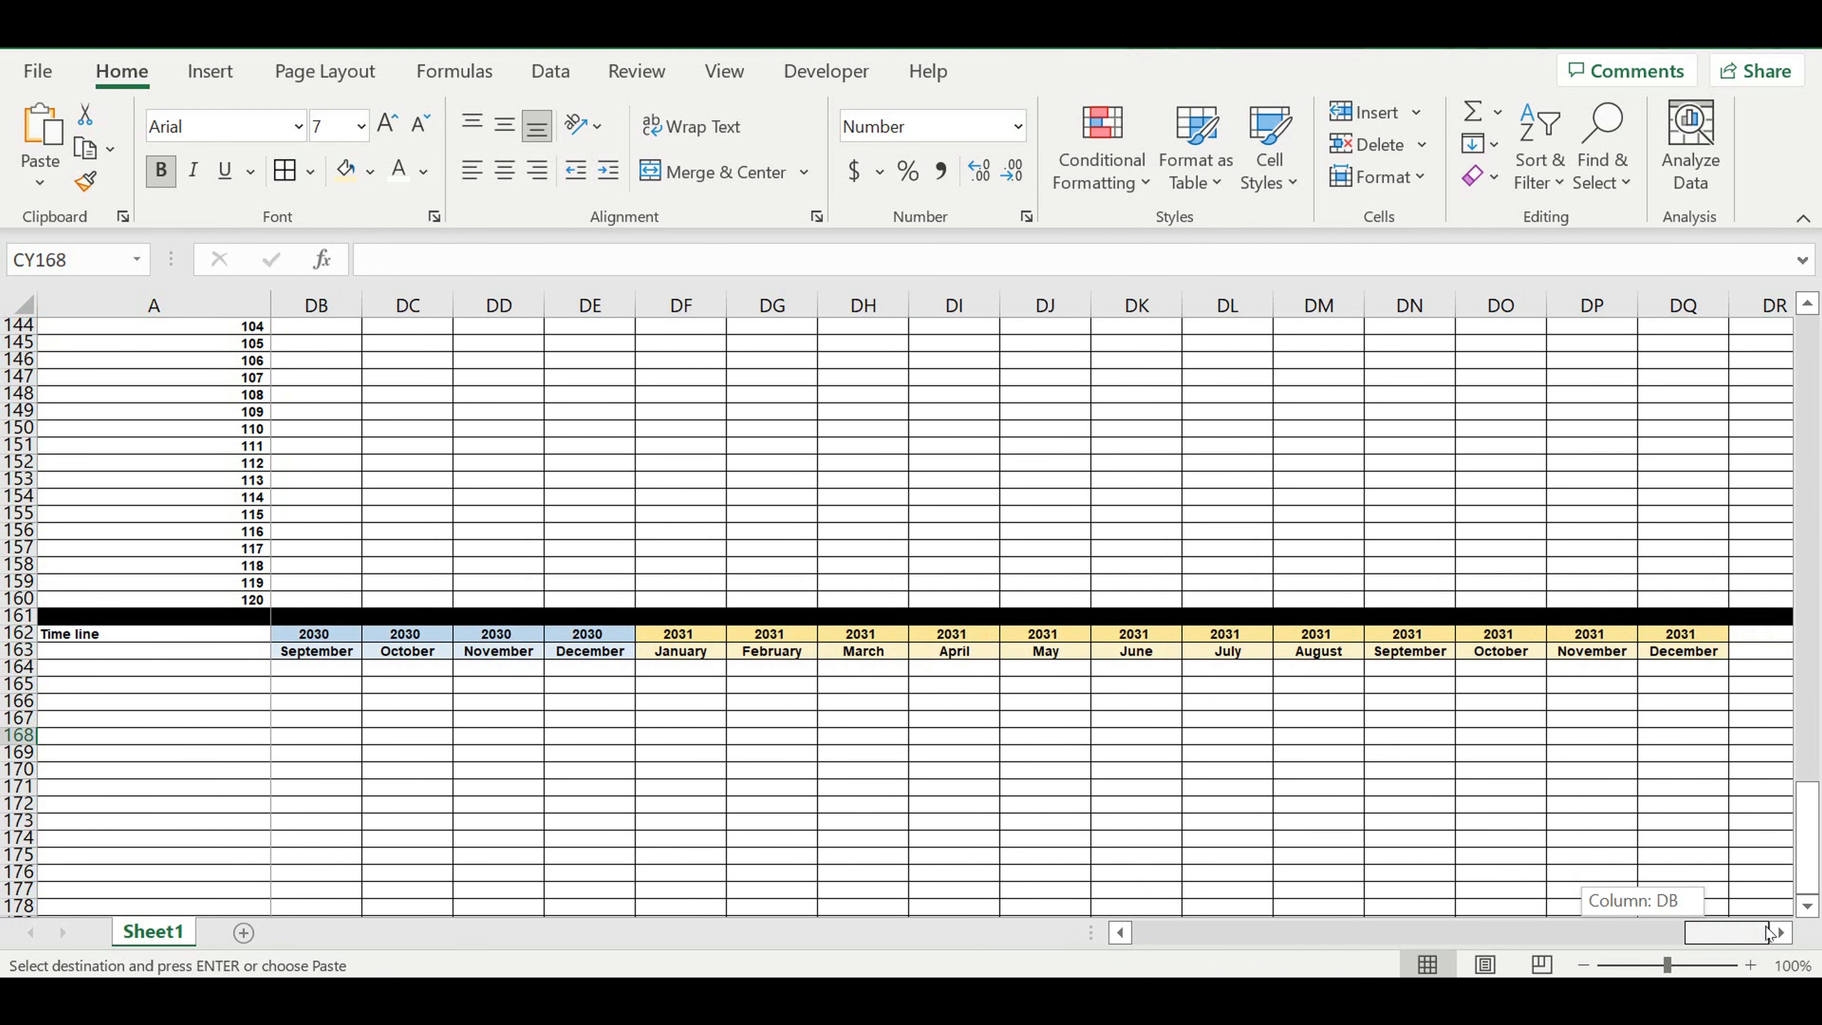
# Step: Test the year links by setting the first year in B2 of the Years list to 2023
pyautogui.moveTo(1042, 931); pyautogui.dragTo(618, 934)
pyautogui.click(449, 768)
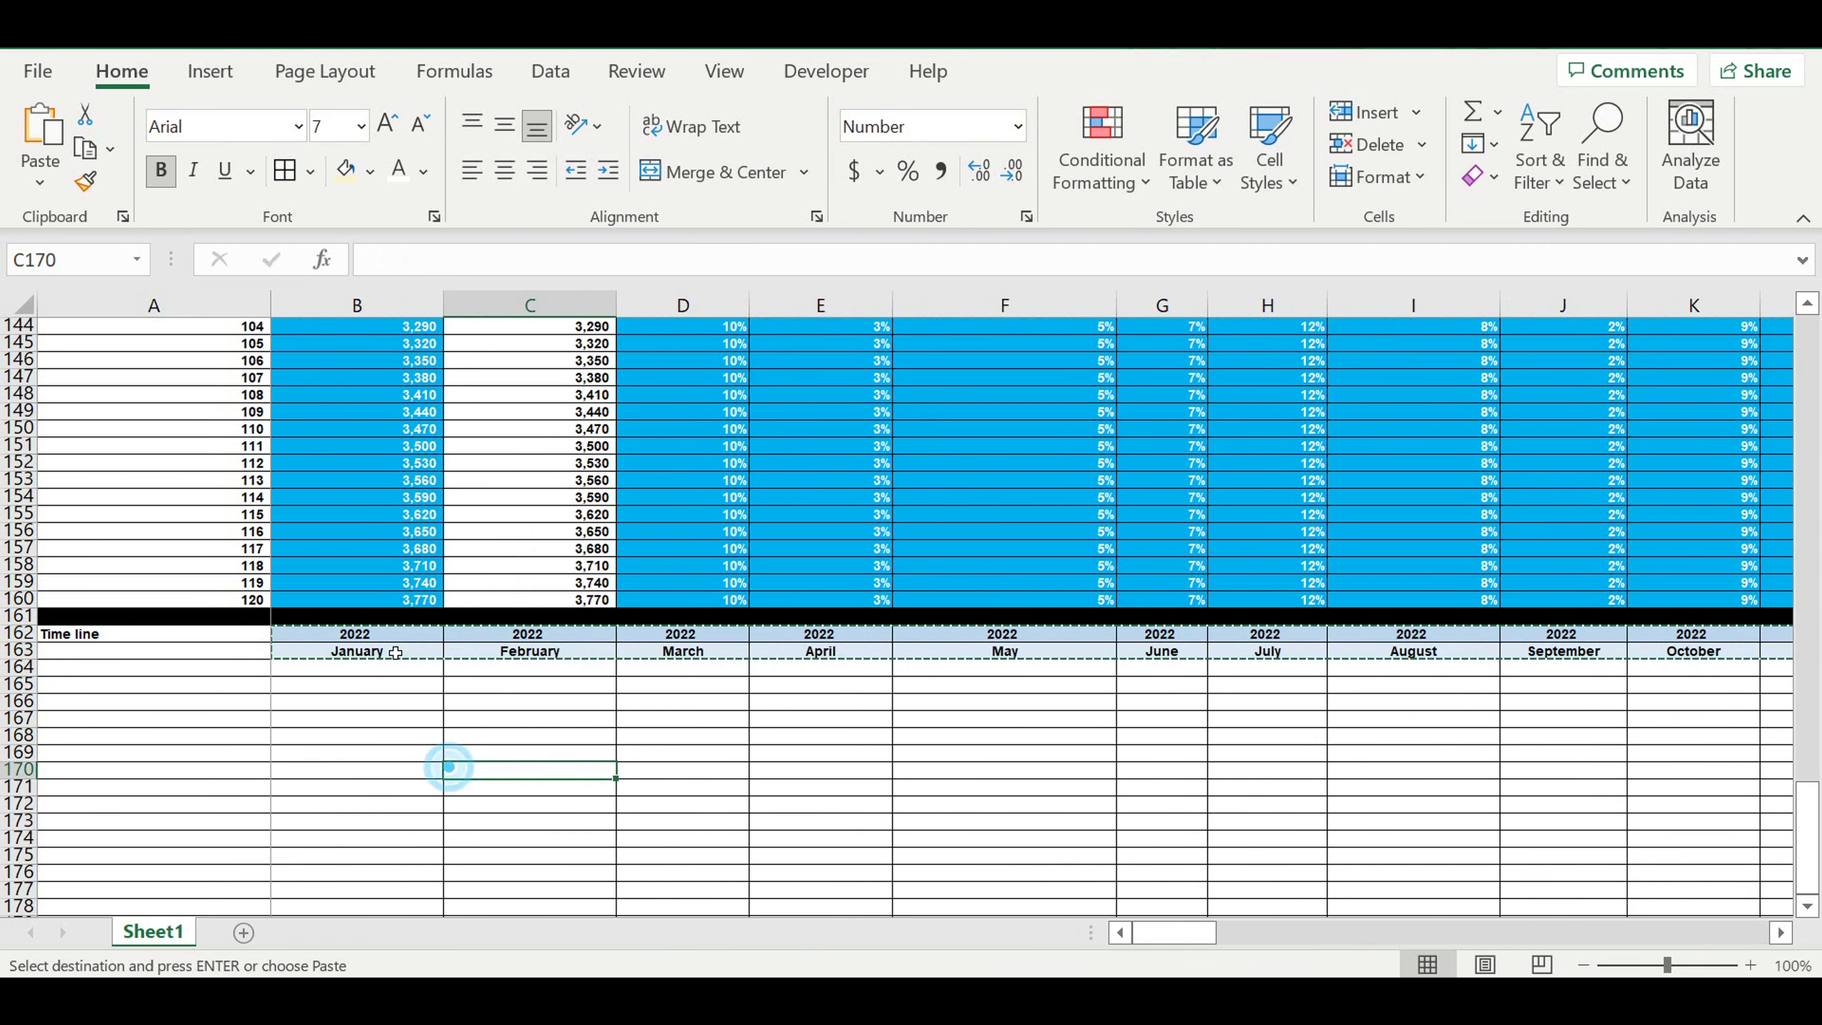
pyautogui.click(387, 616)
pyautogui.click(387, 634)
pyautogui.moveTo(1802, 804); pyautogui.dragTo(831, 249)
pyautogui.hotkey('ctrl', '[')
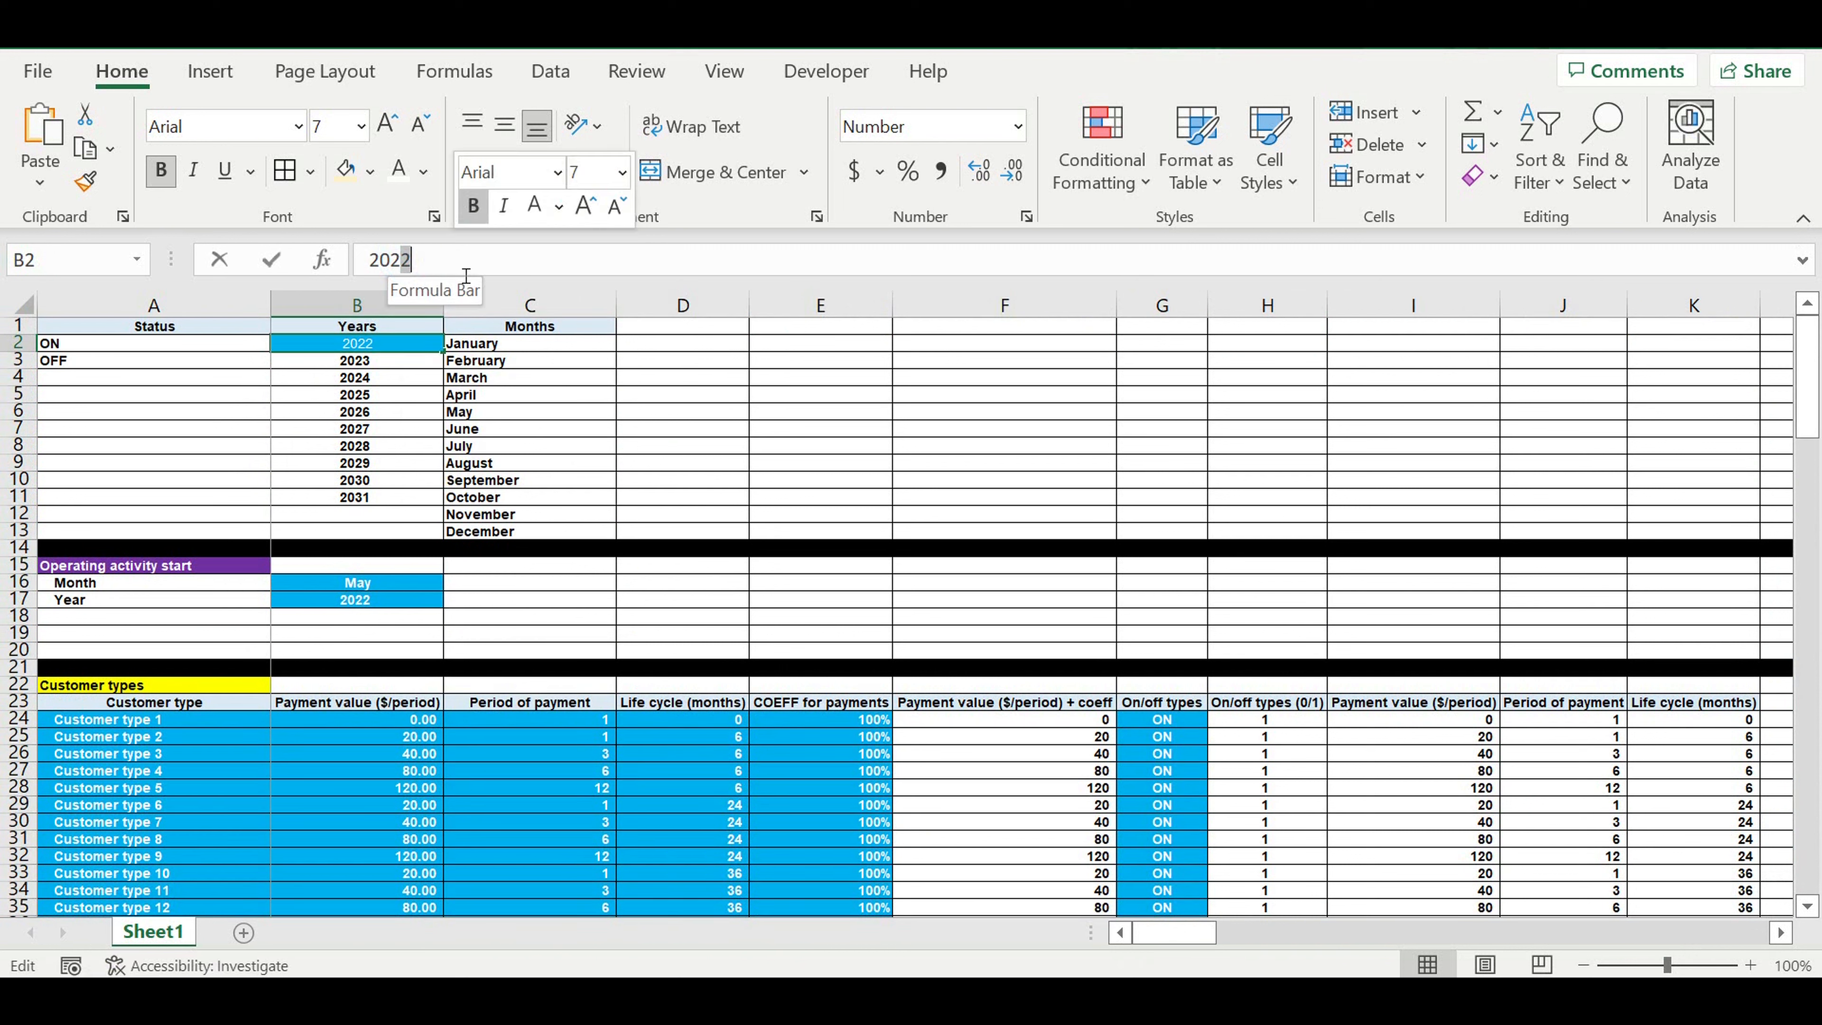
pyautogui.click(414, 263)
pyautogui.press('BackSpace')
pyautogui.write('3')
pyautogui.press('Return')
# Step: Examine the Years list and the whole time line in row 162 to see whether the years follow the new start year
pyautogui.click(549, 428)
pyautogui.click(366, 502)
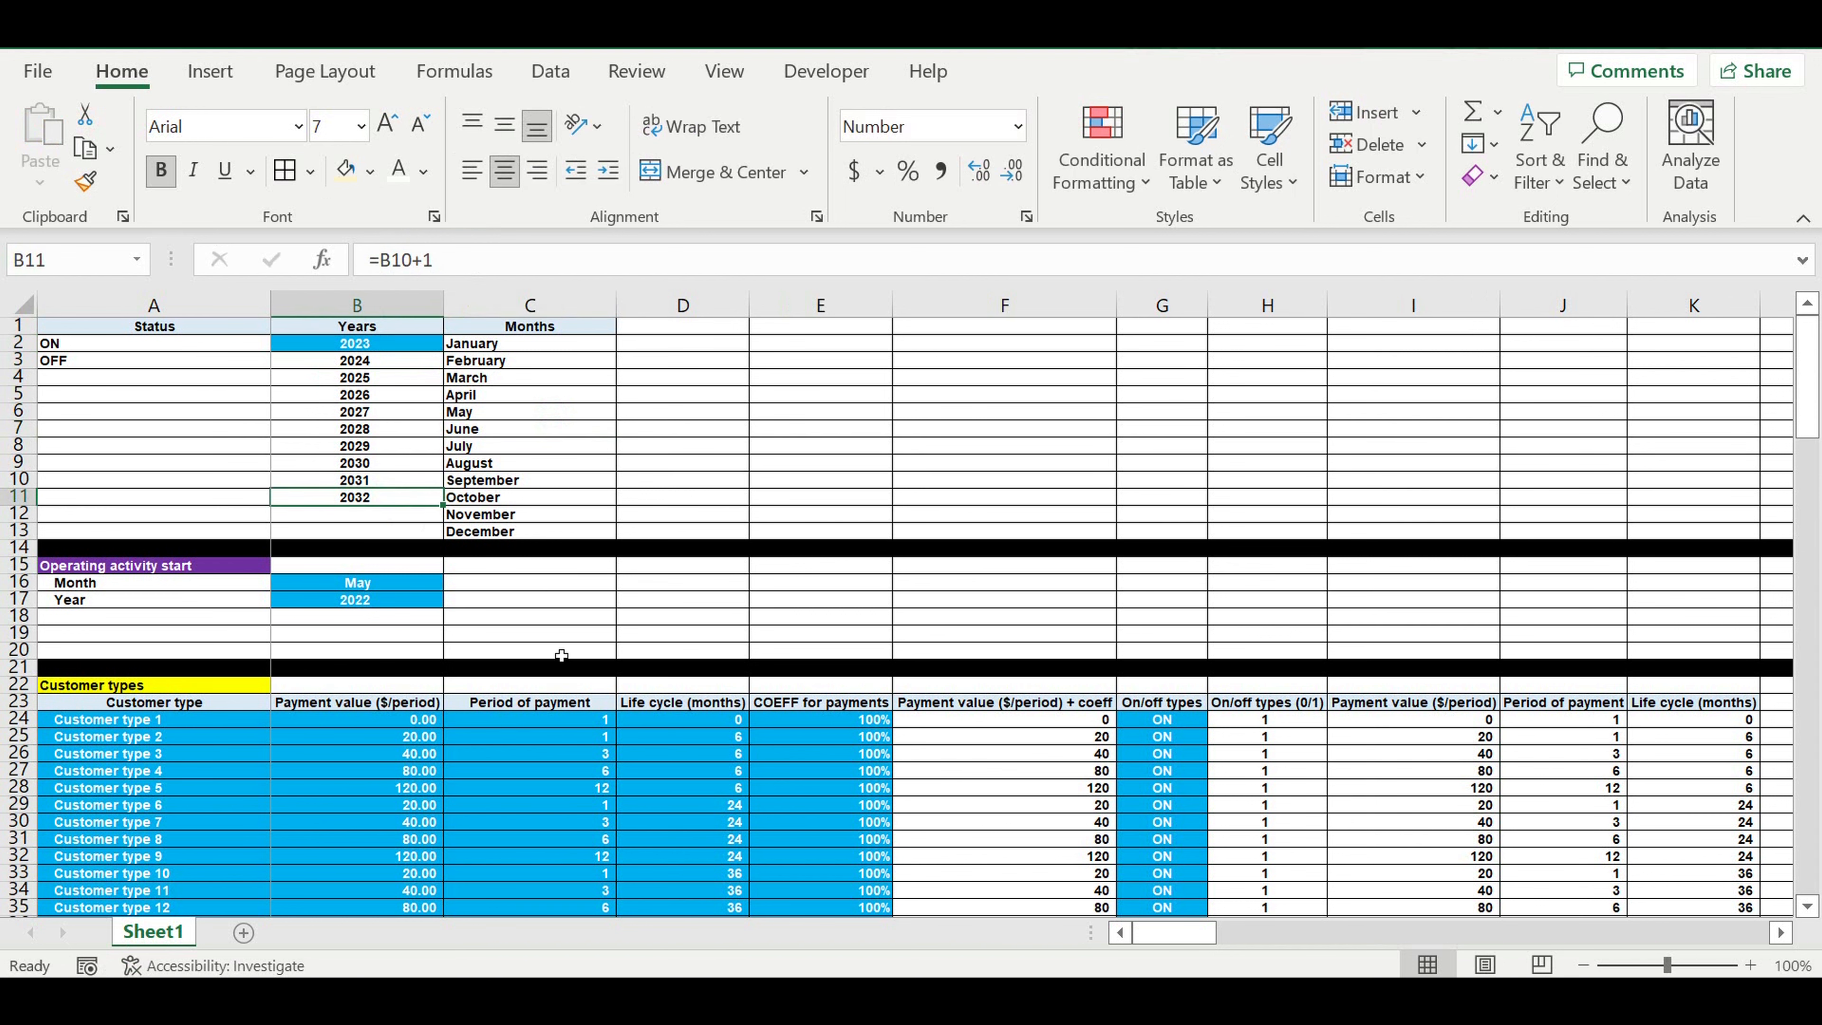
pyautogui.scroll(-20, 562, 655)
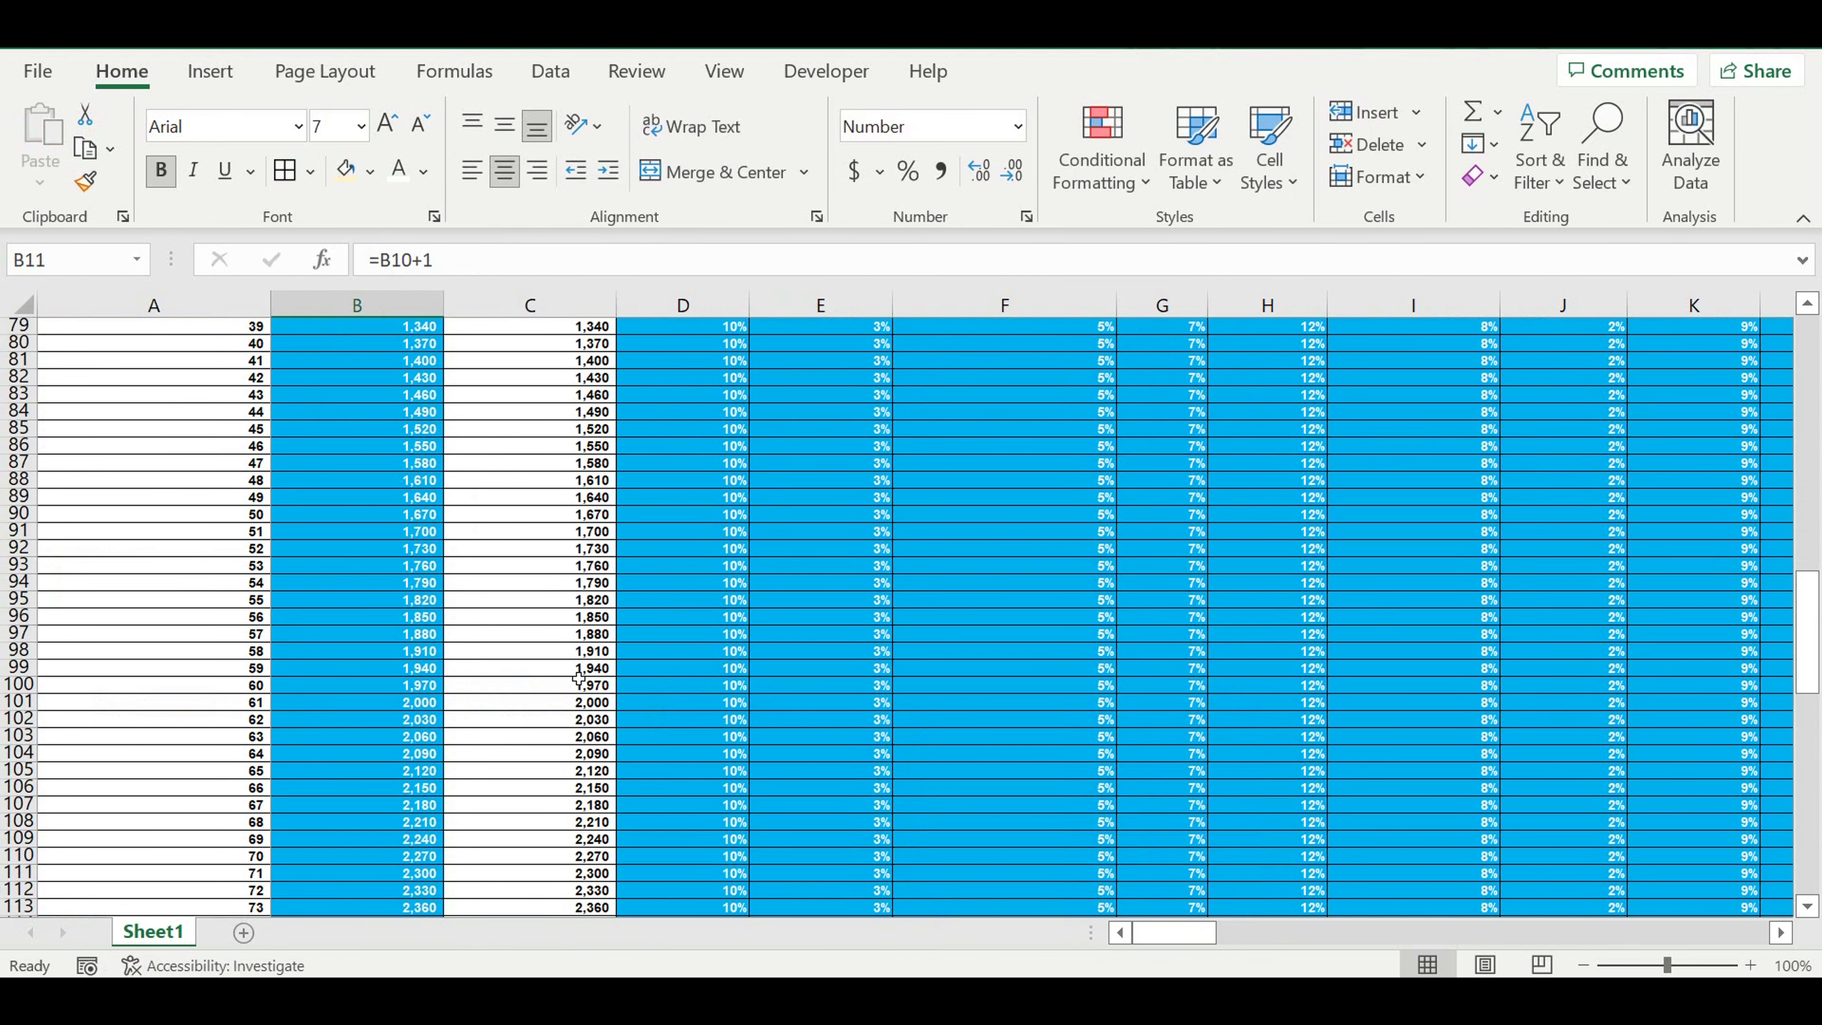
pyautogui.scroll(-20, 580, 679)
pyautogui.click(349, 363)
pyautogui.moveTo(1176, 933); pyautogui.dragTo(1708, 933)
pyautogui.click(1521, 364)
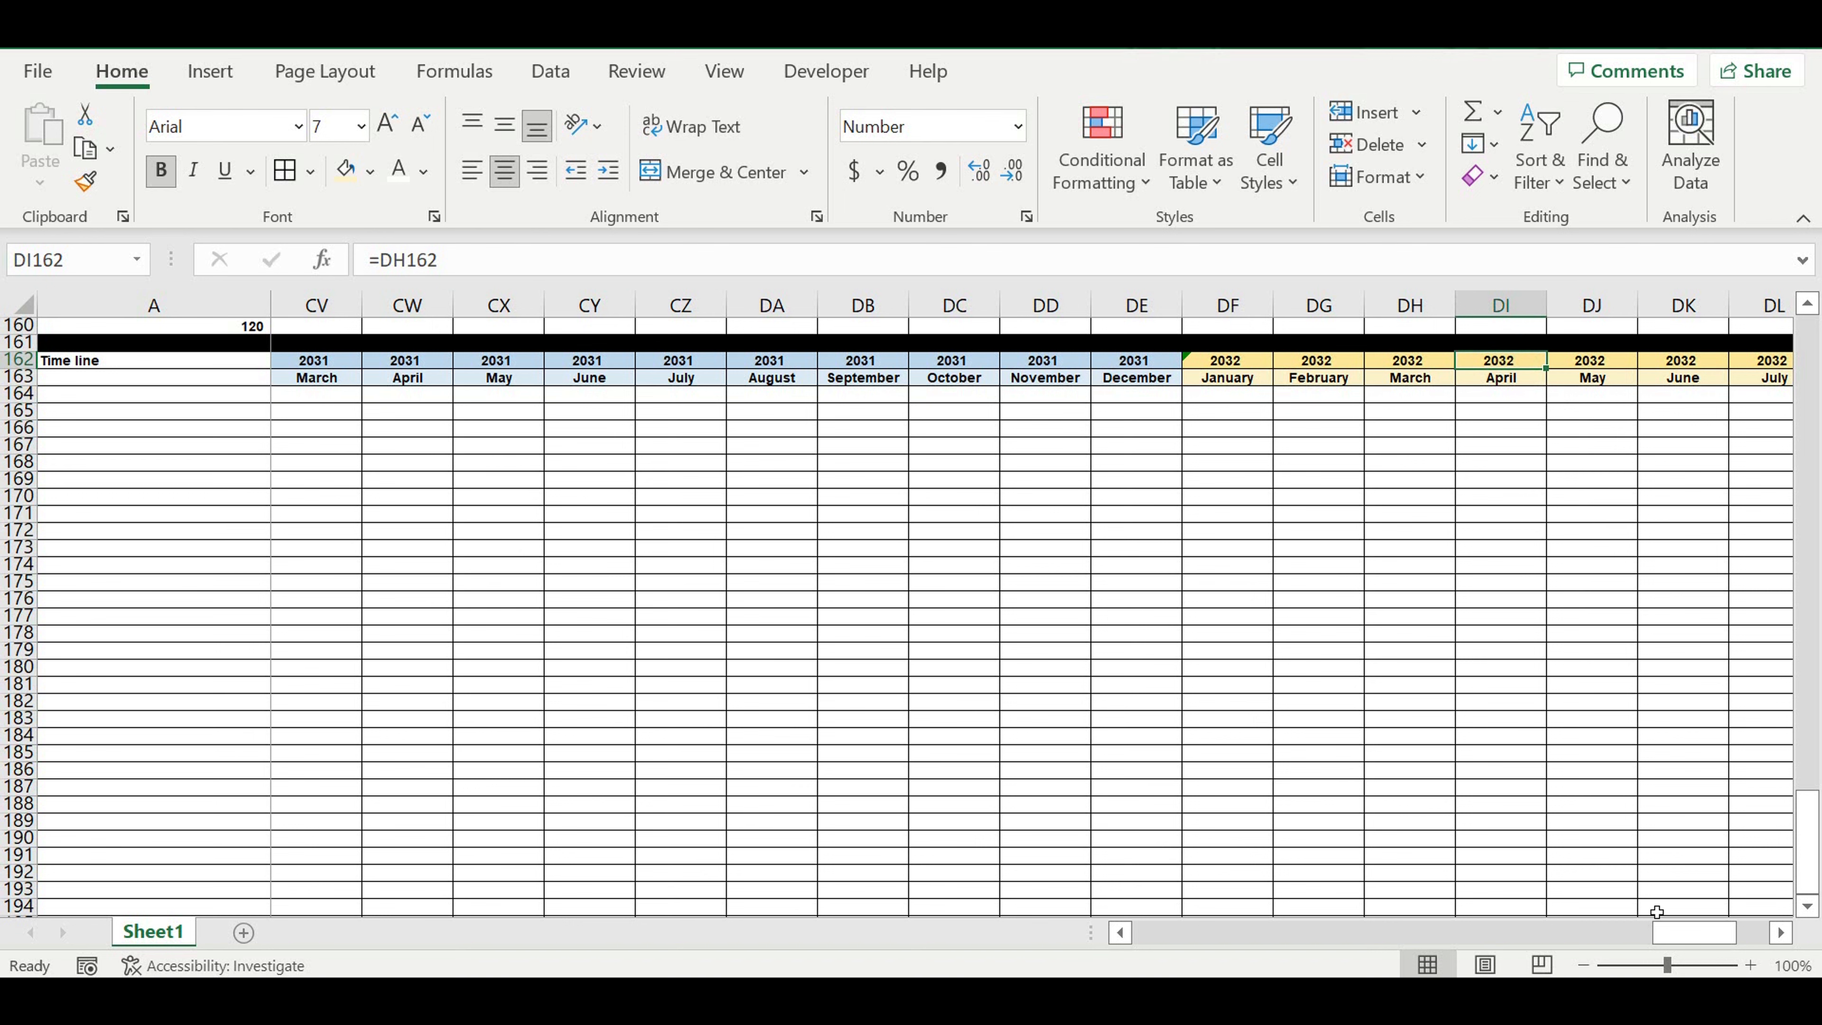
pyautogui.moveTo(1695, 933); pyautogui.dragTo(1177, 933)
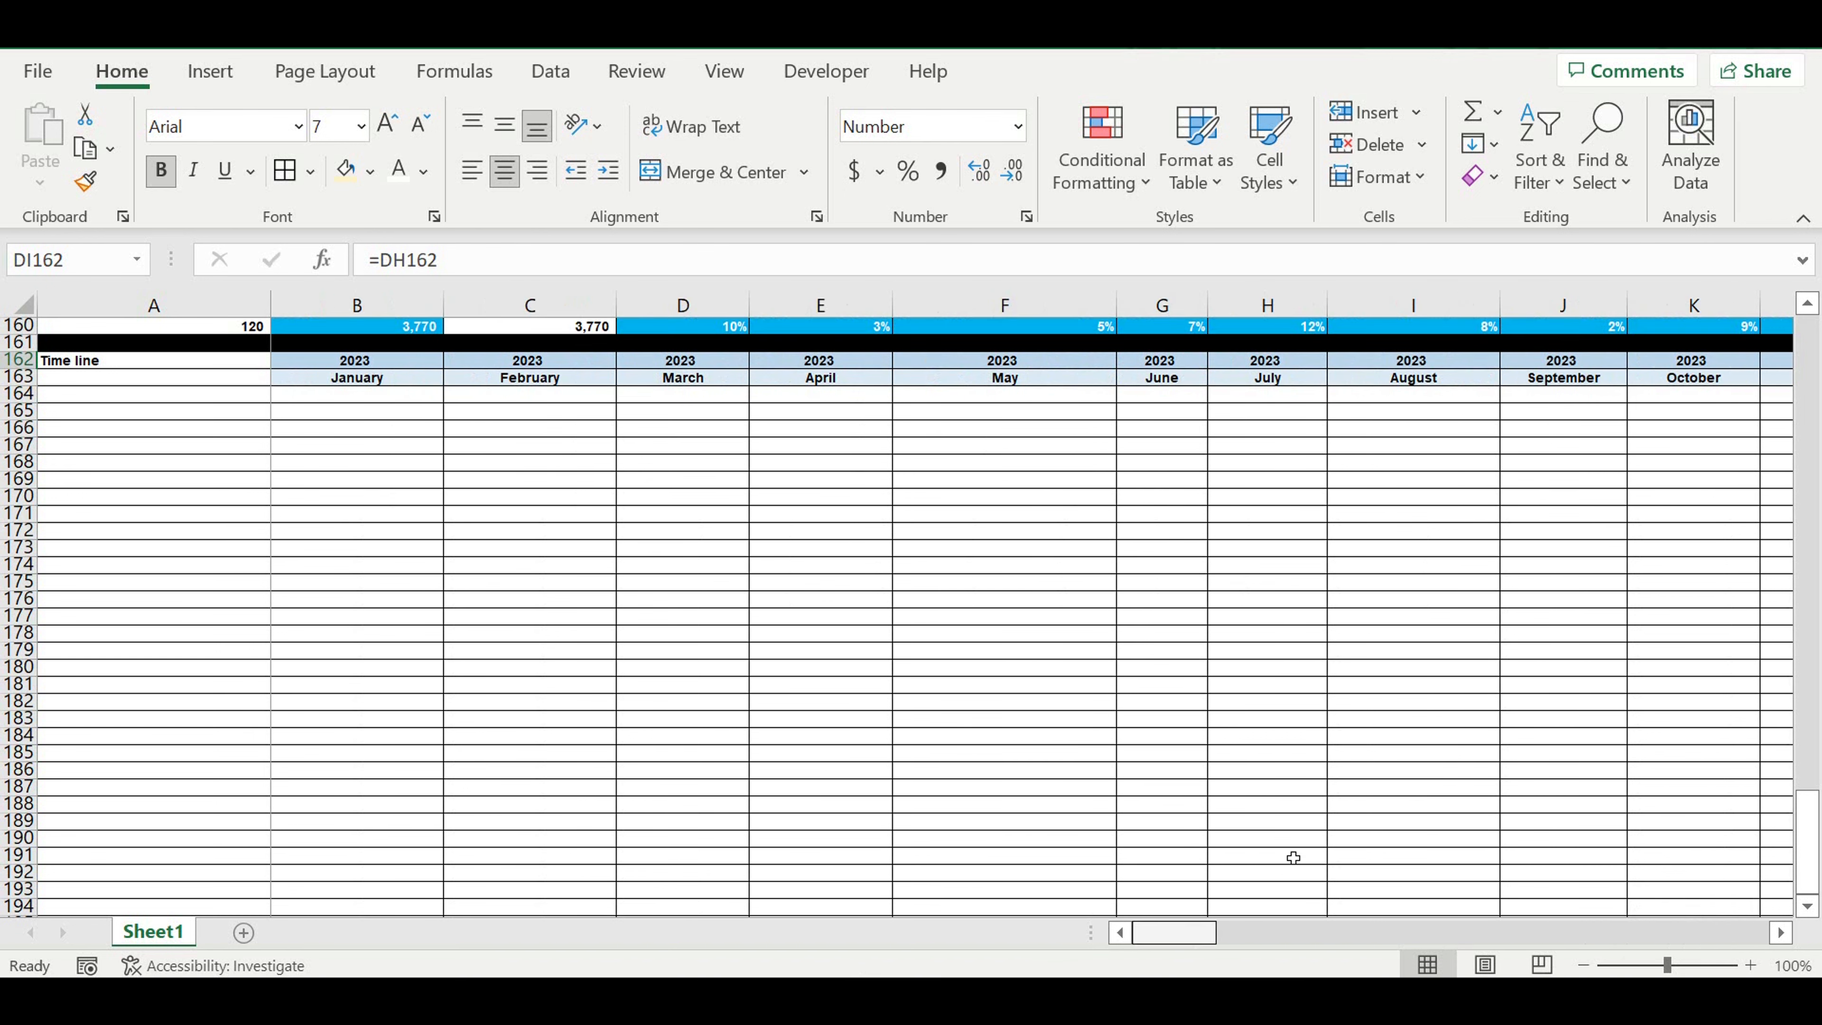
# Step: Set the first year in B2 back to 2022
pyautogui.moveTo(1816, 861); pyautogui.dragTo(1818, 100)
pyautogui.click(384, 345)
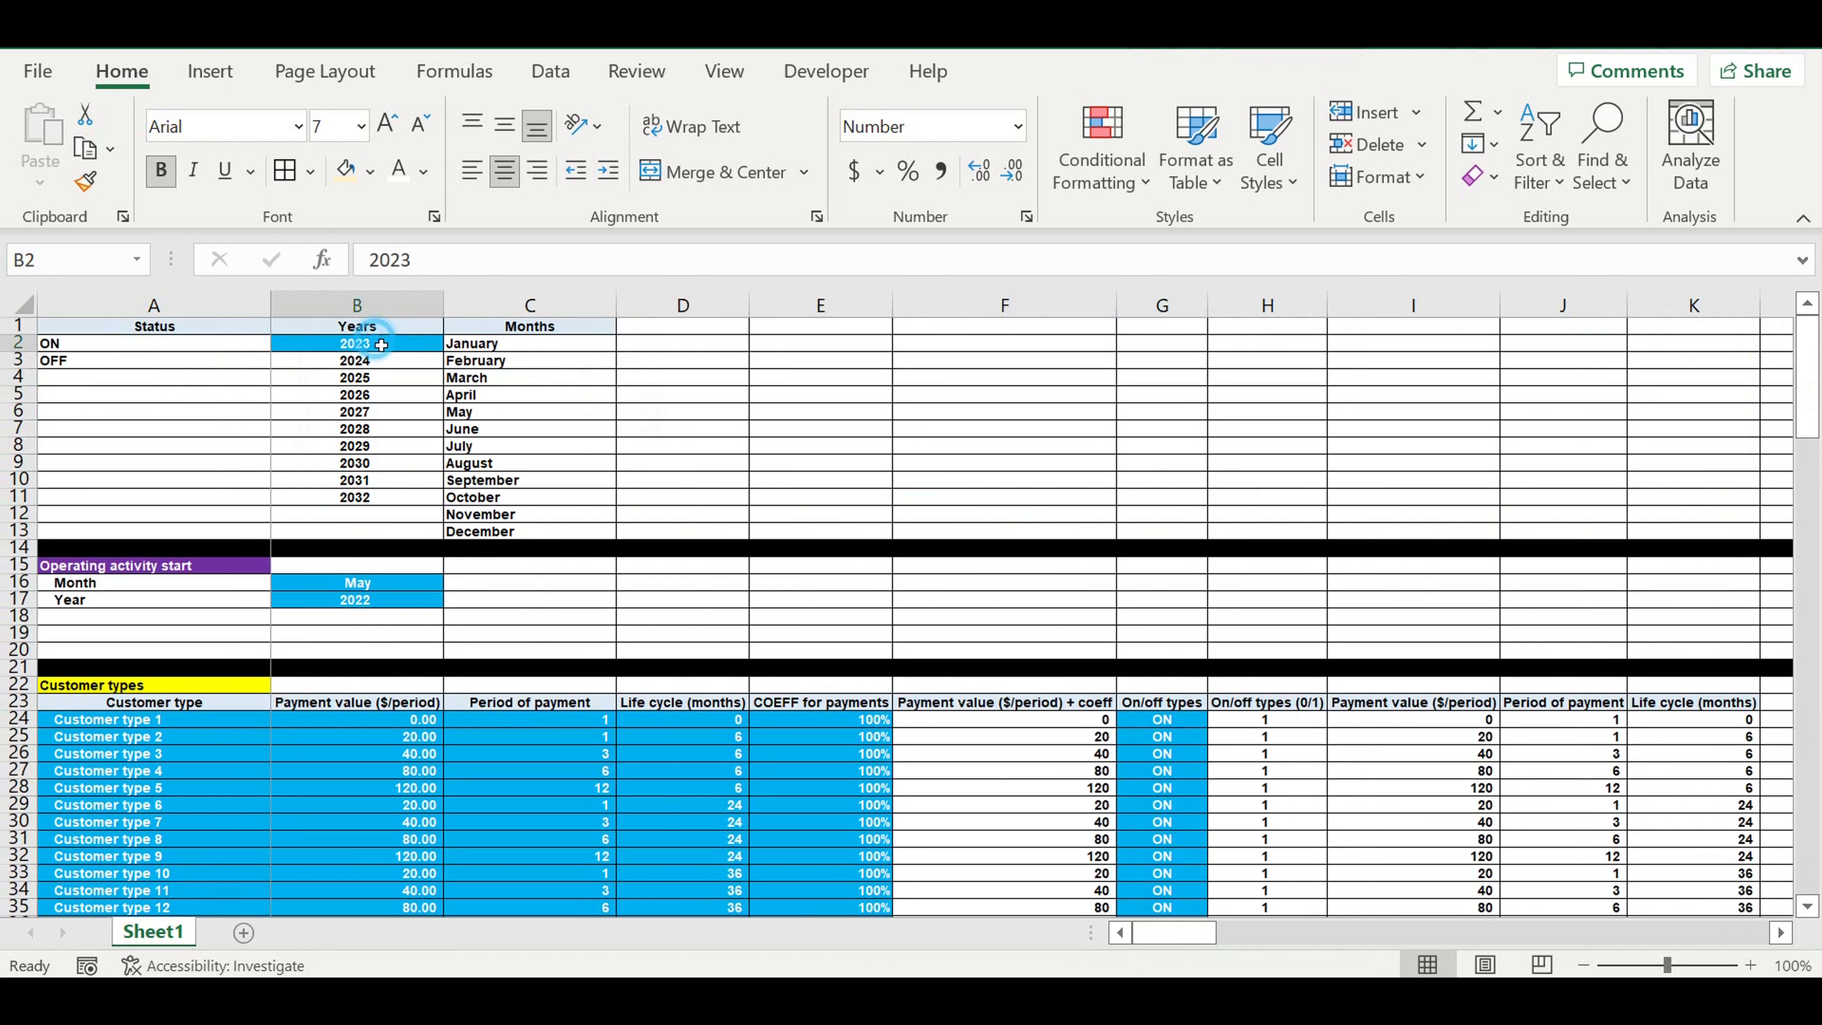
pyautogui.write('202')
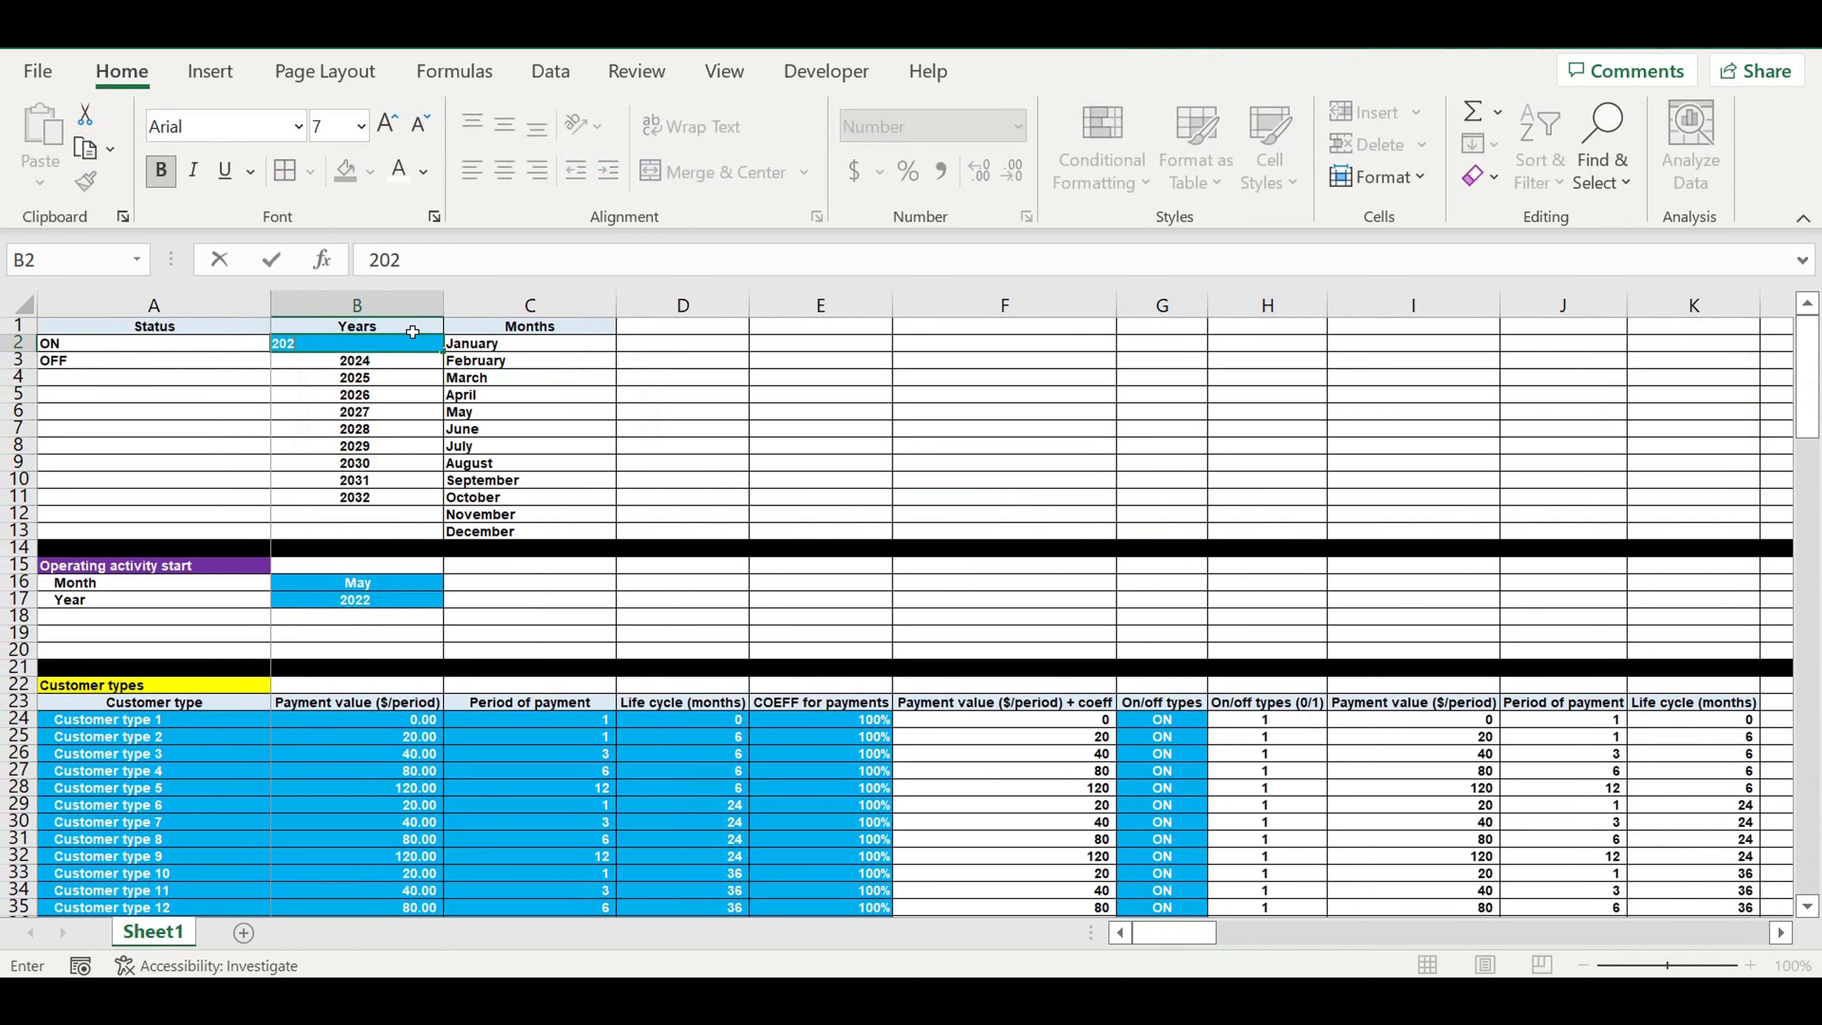
pyautogui.press('Return')
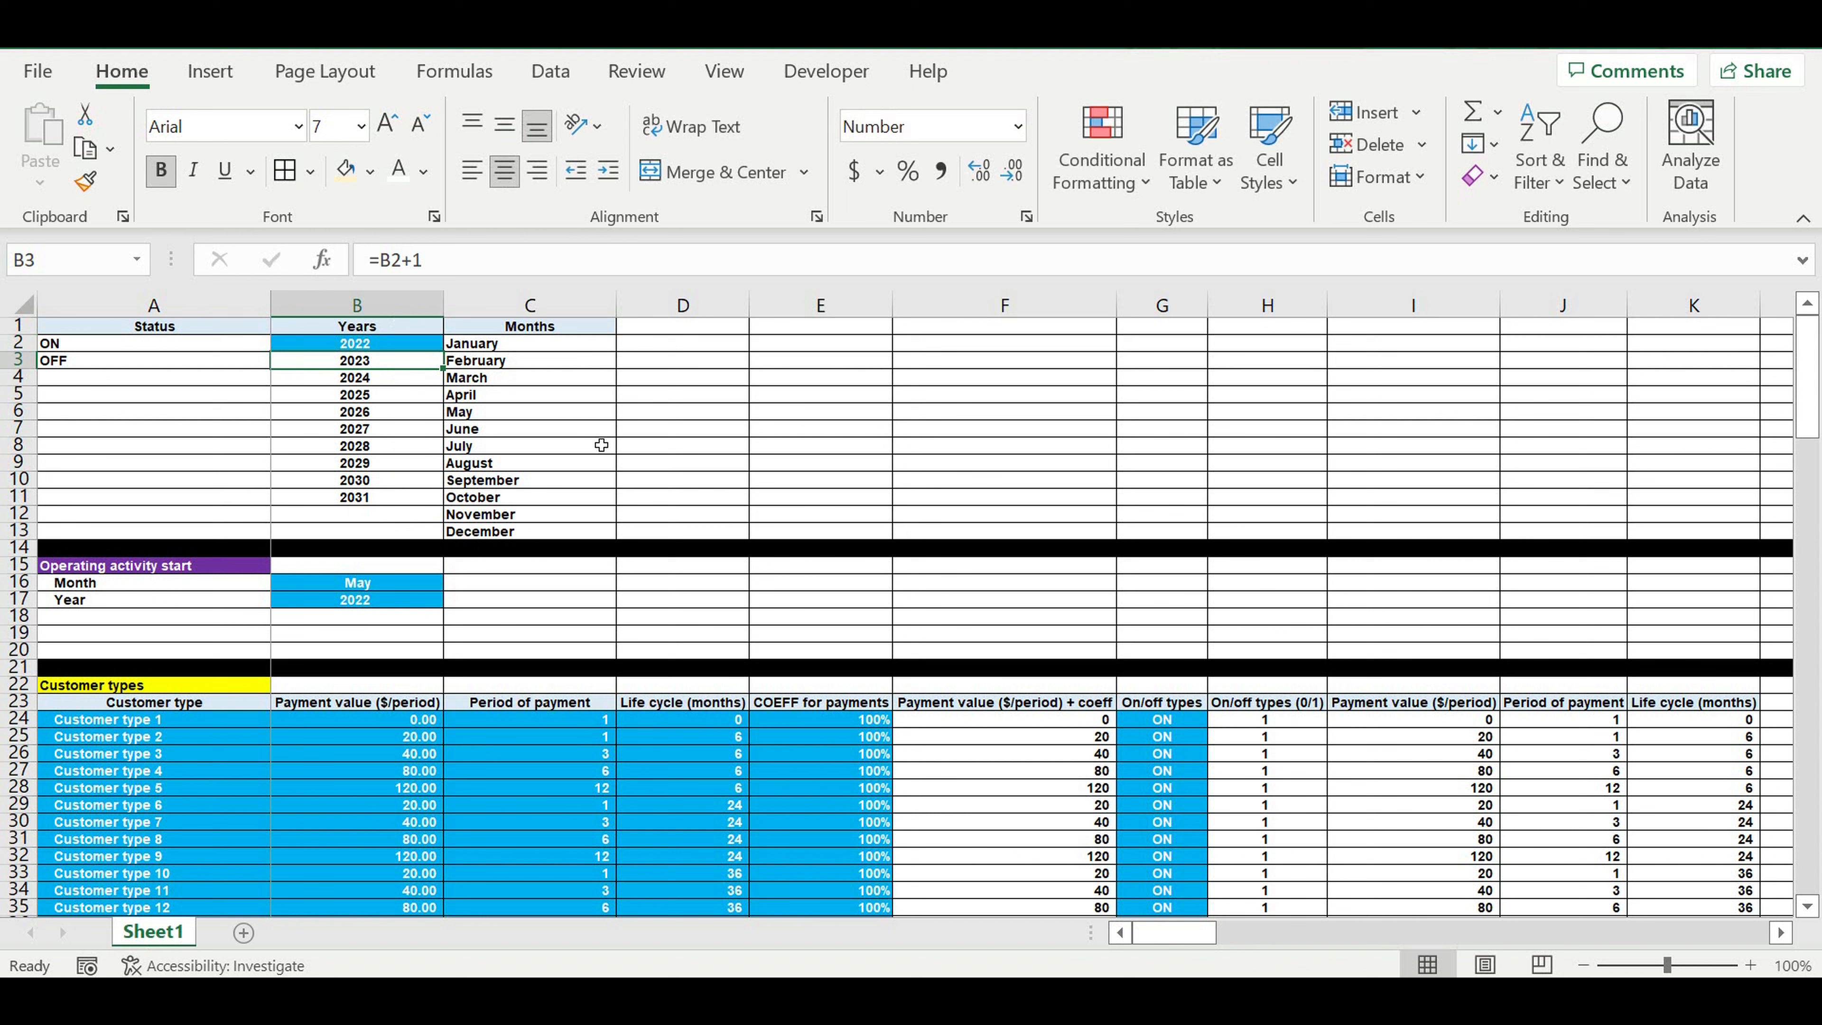
# Step: Centre cell A163 below the Time line label, fill it with the lightest blue and enter the heading "Parameter"
pyautogui.click(597, 439)
pyautogui.scroll(-15, 499, 648)
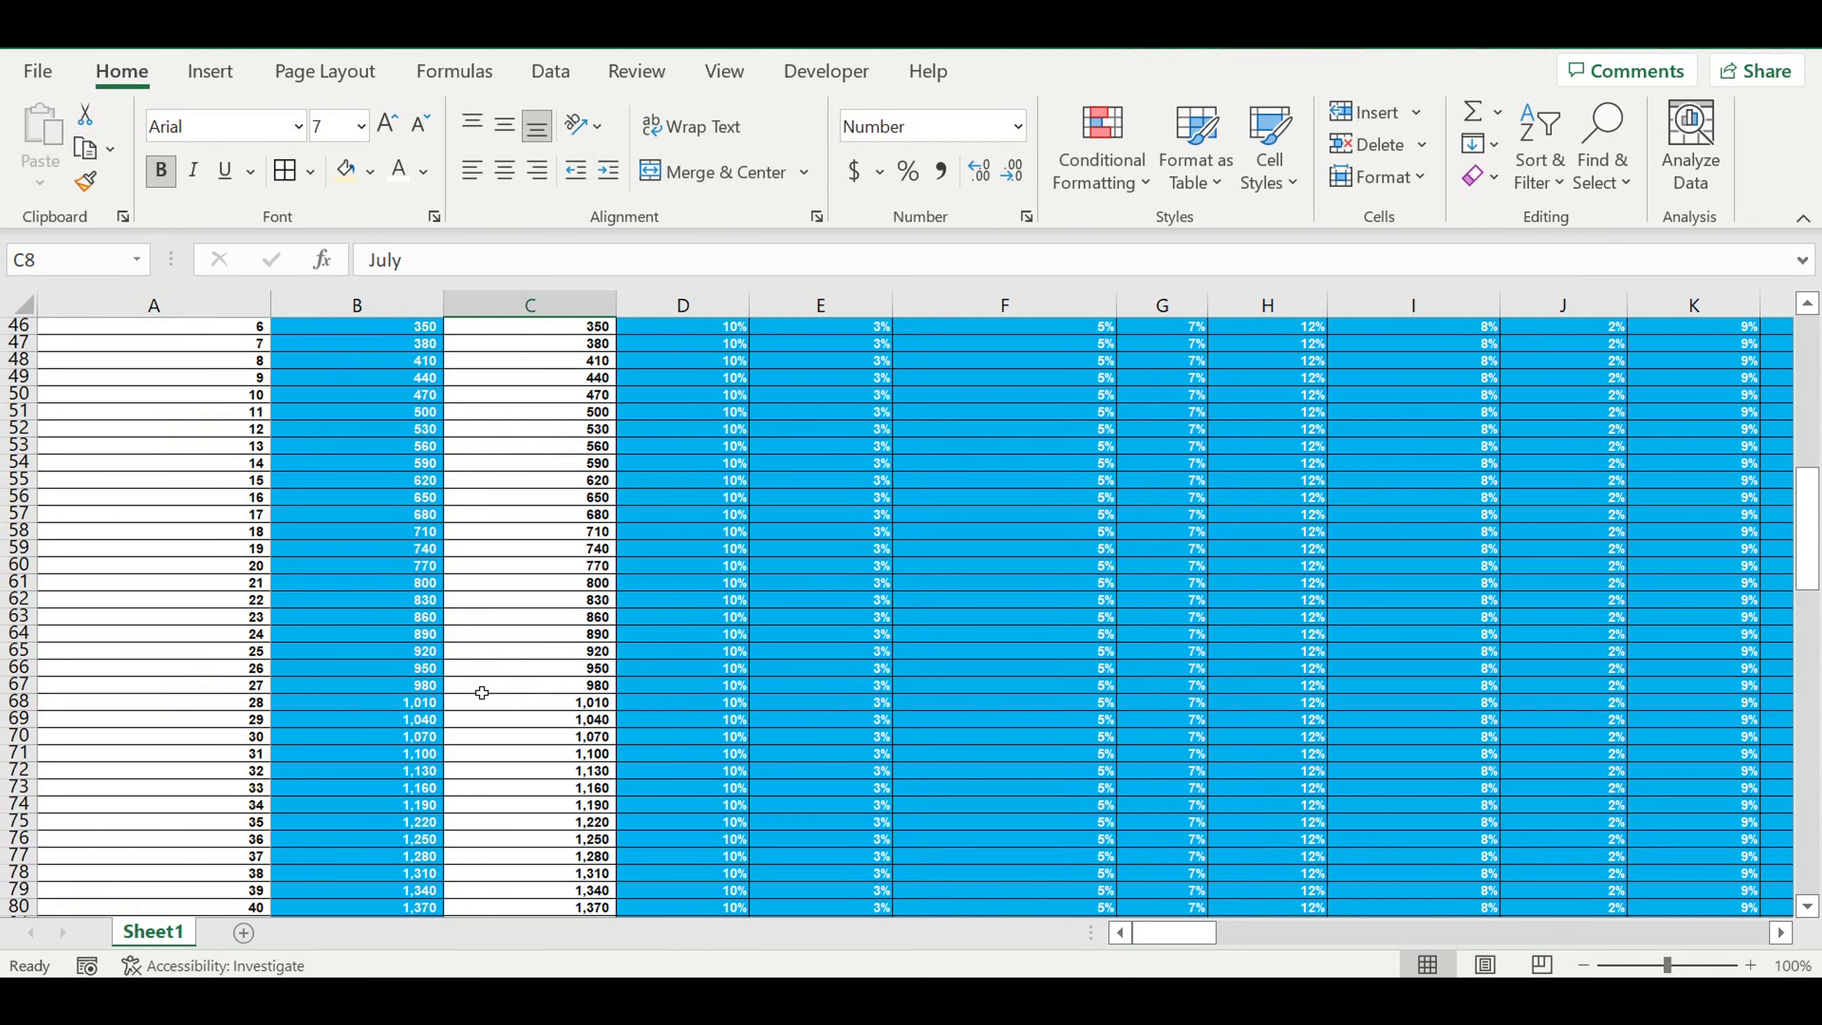
pyautogui.scroll(-20, 481, 693)
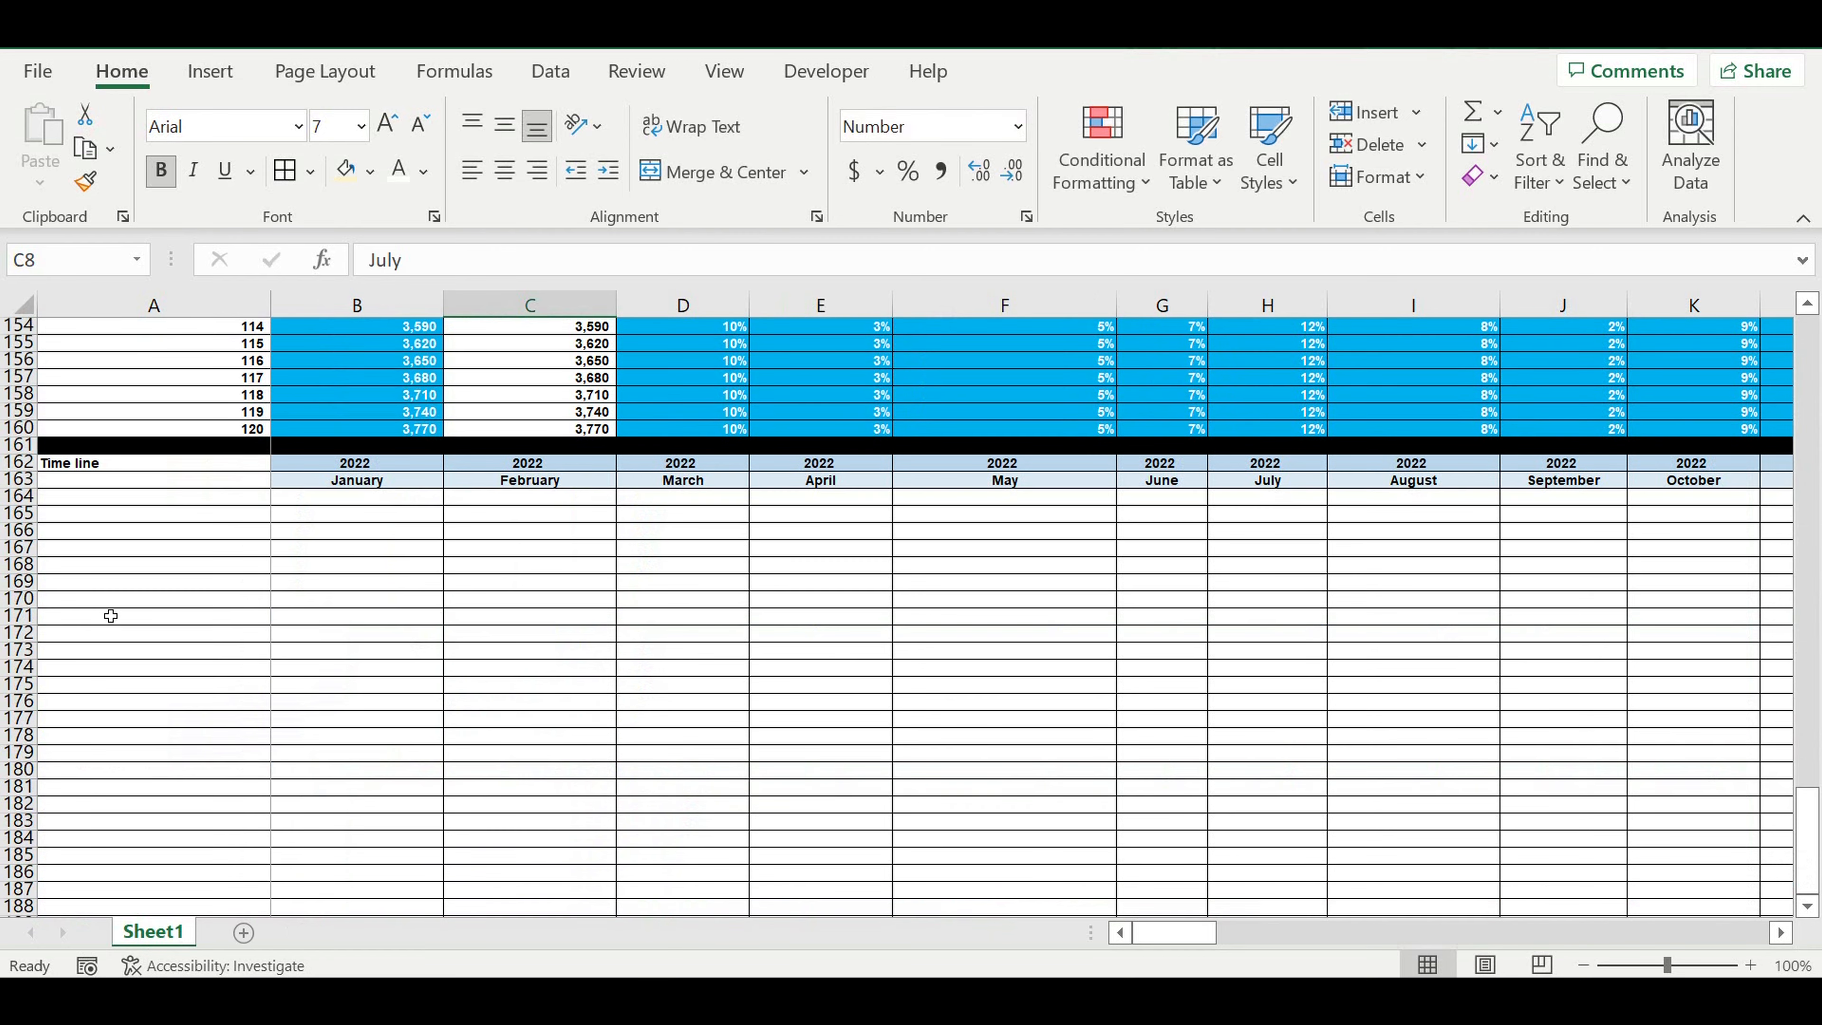
pyautogui.click(190, 471)
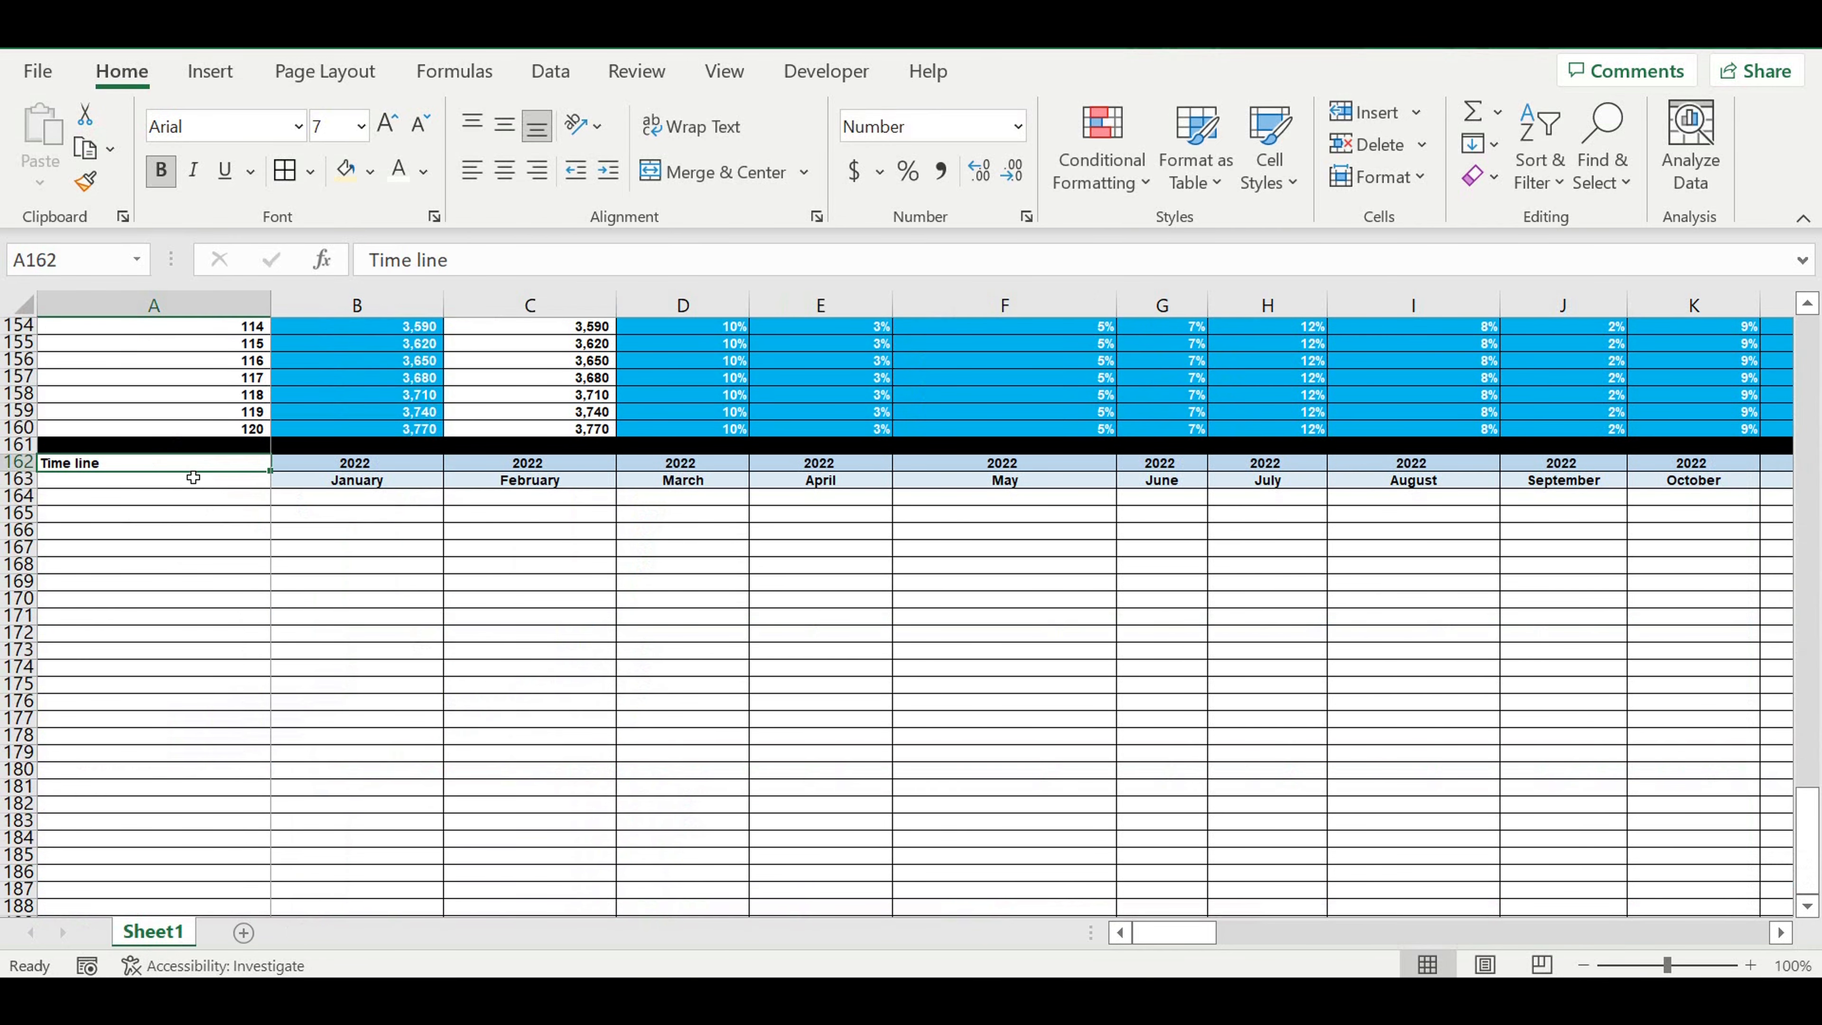
pyautogui.click(204, 478)
pyautogui.click(505, 173)
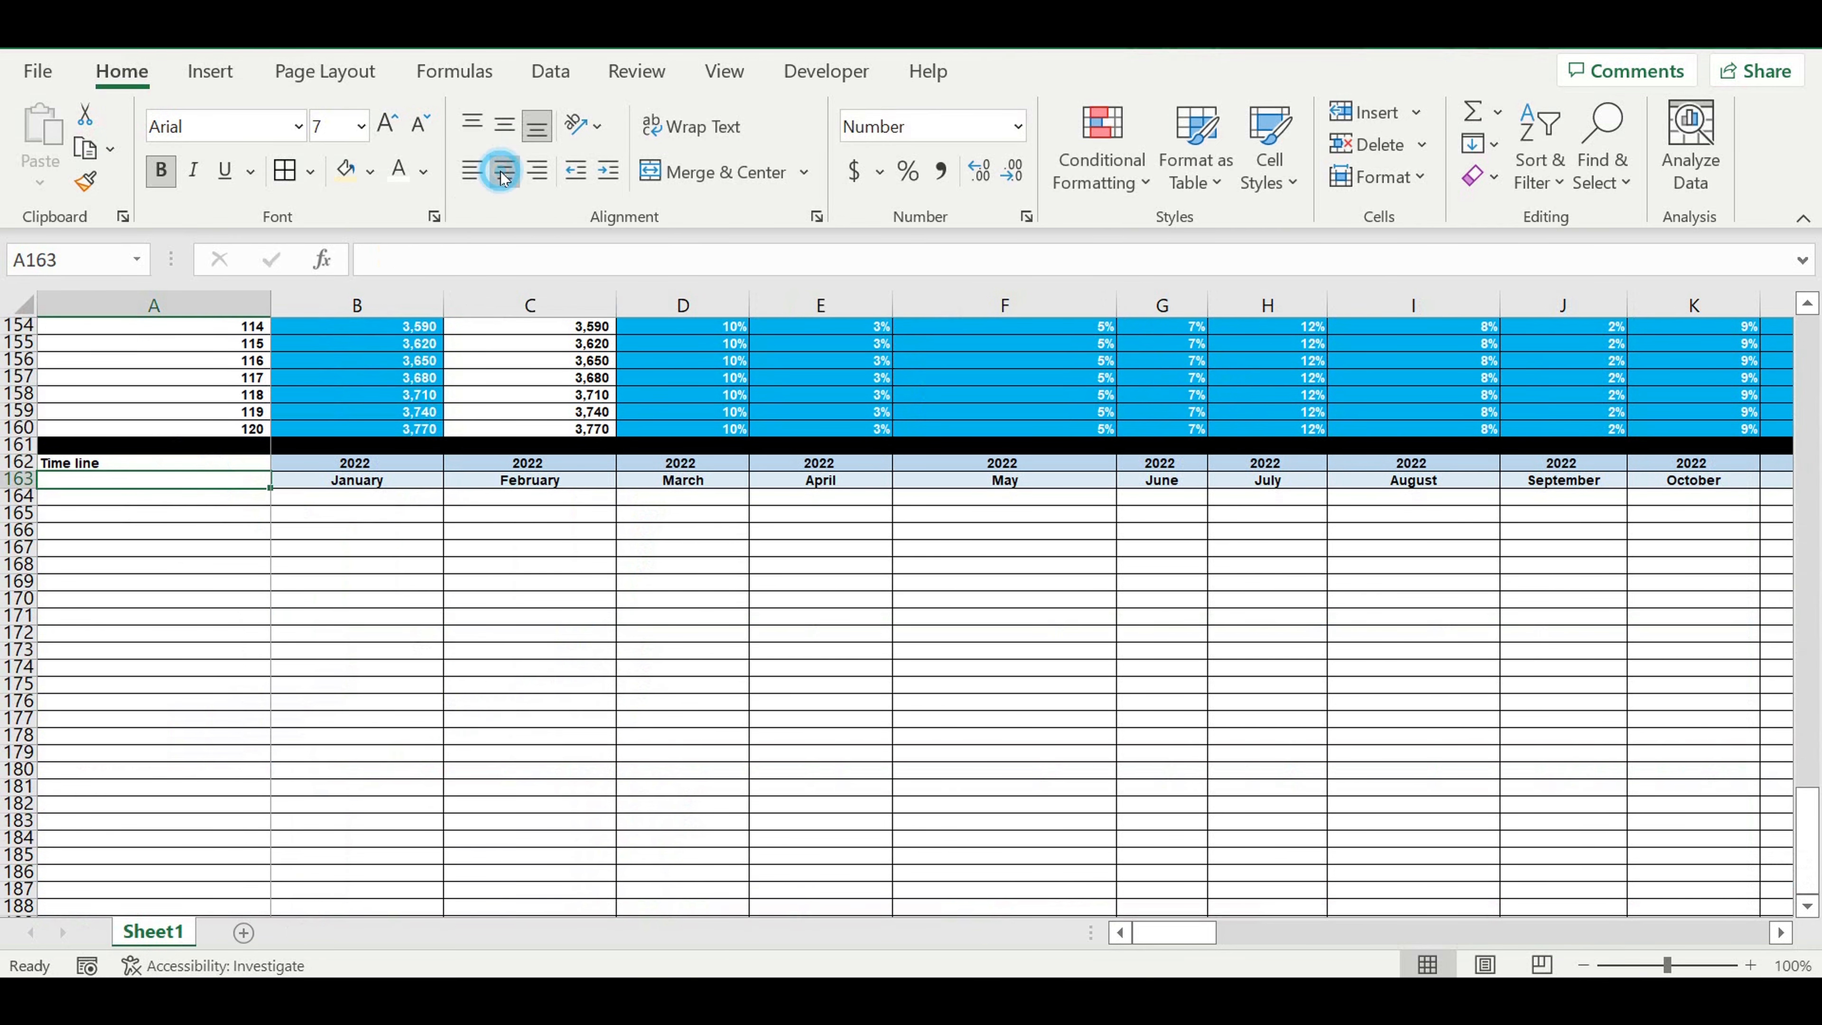
pyautogui.click(371, 170)
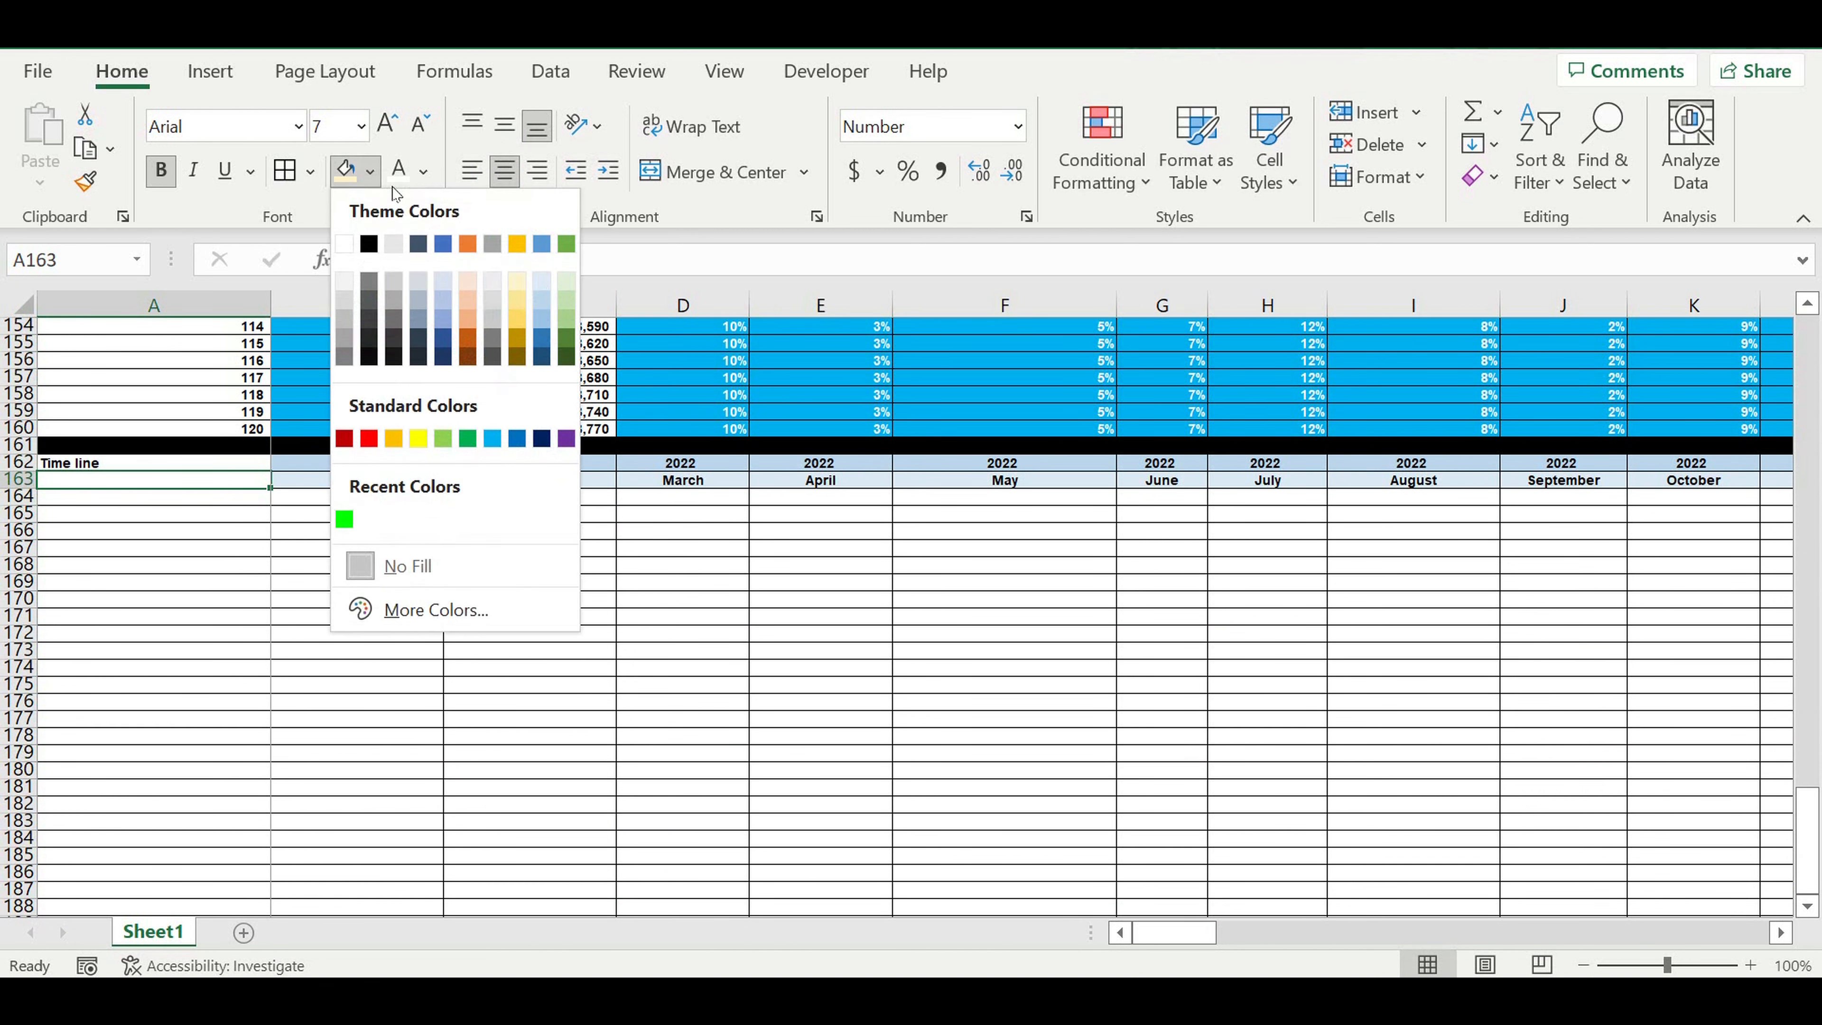
pyautogui.click(539, 280)
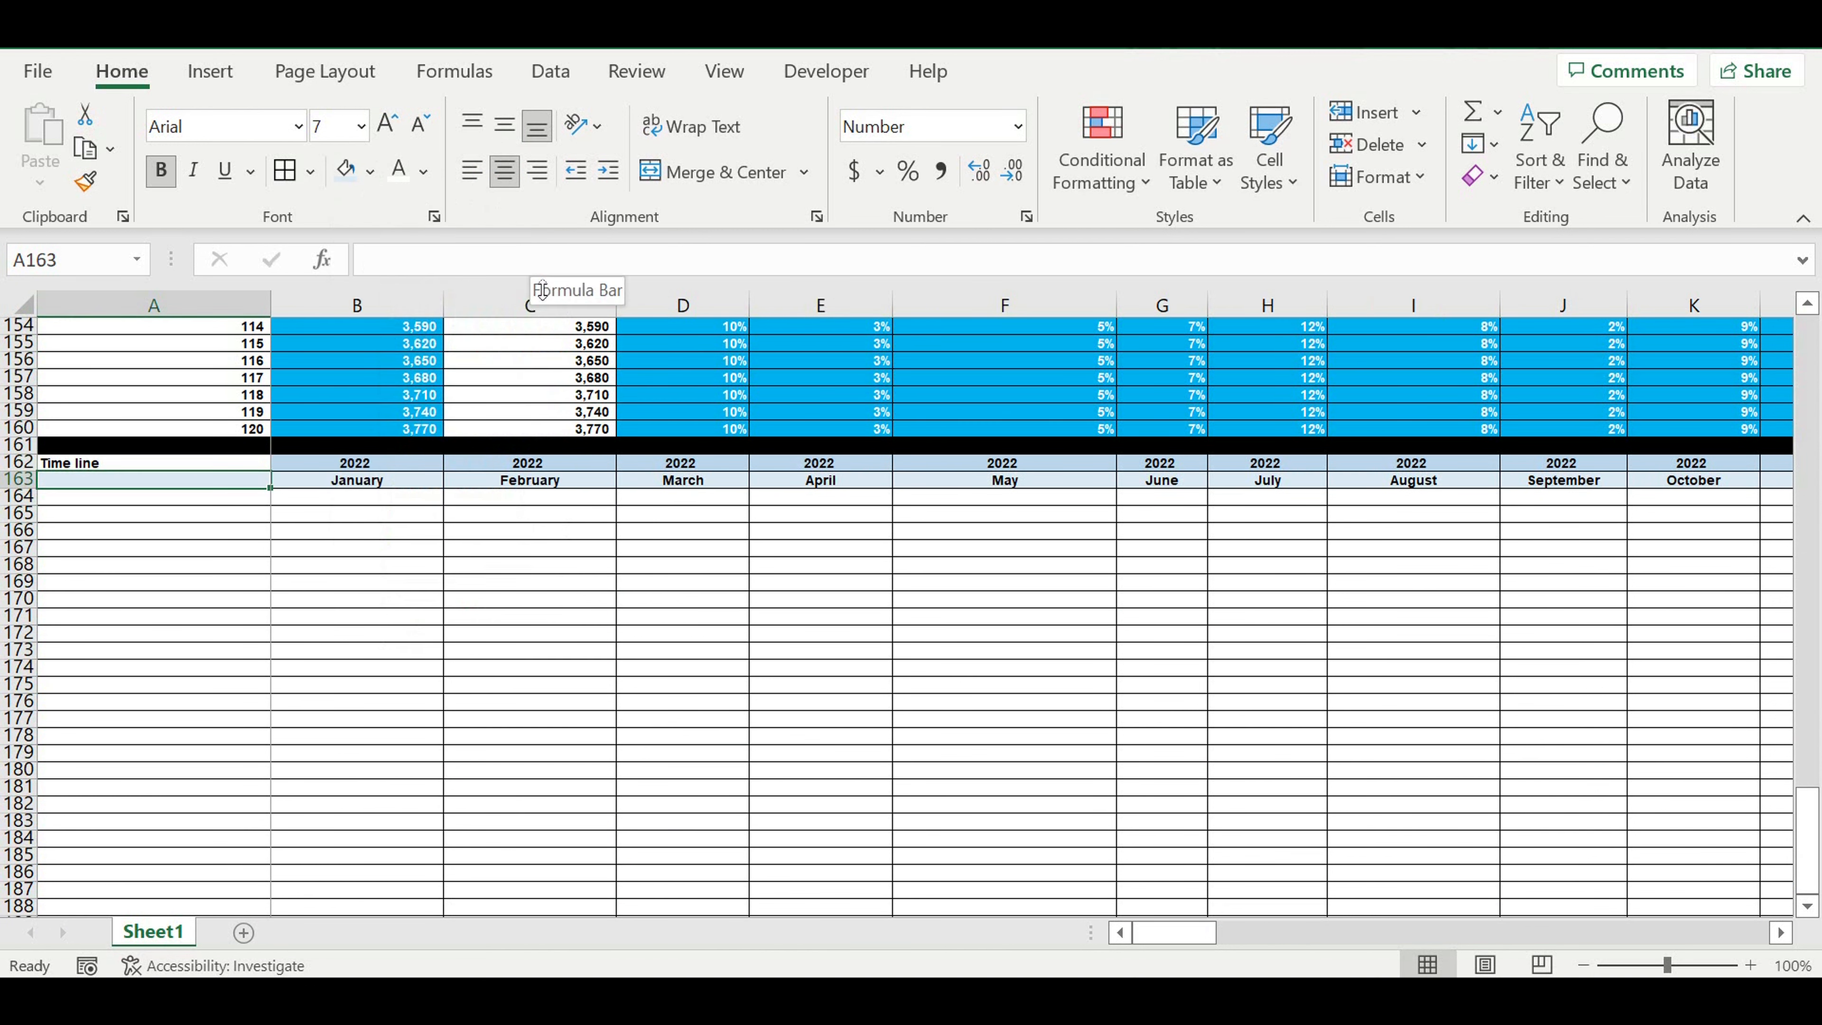
pyautogui.write('Parameter')
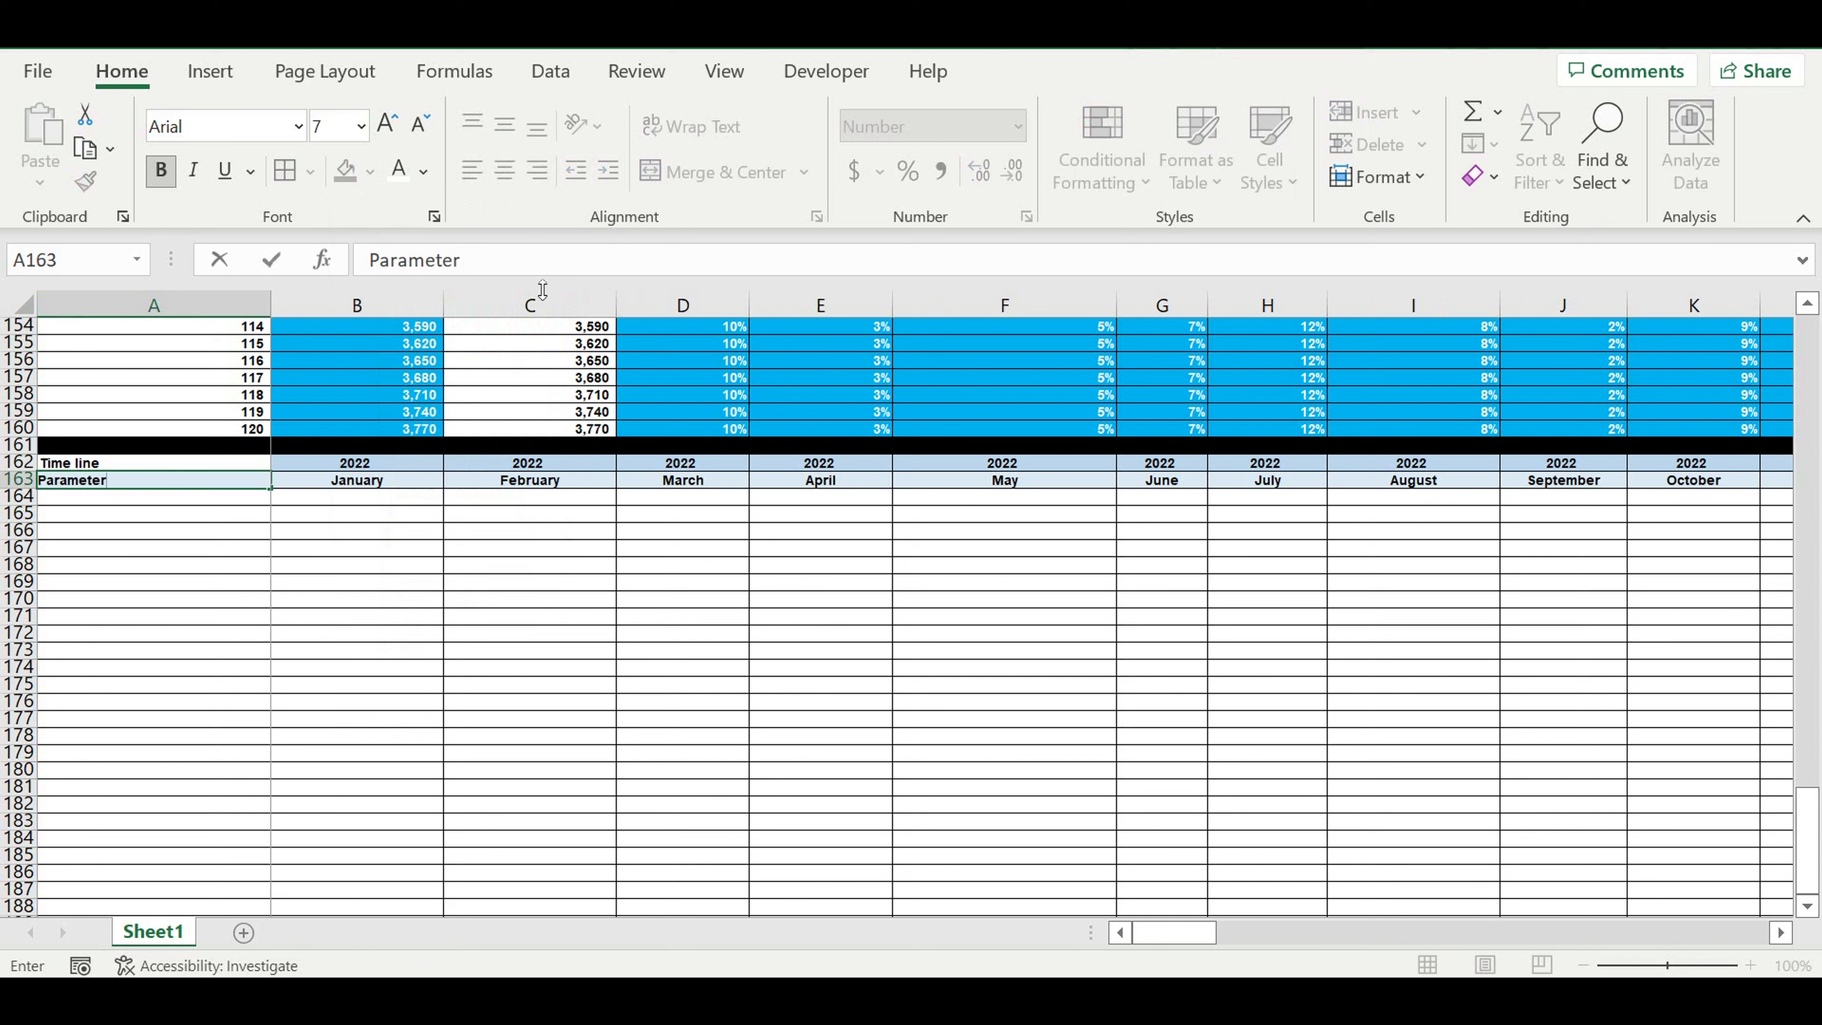
# Step: Fill the Time line label cell A162 with the standard red colour
pyautogui.click(164, 467)
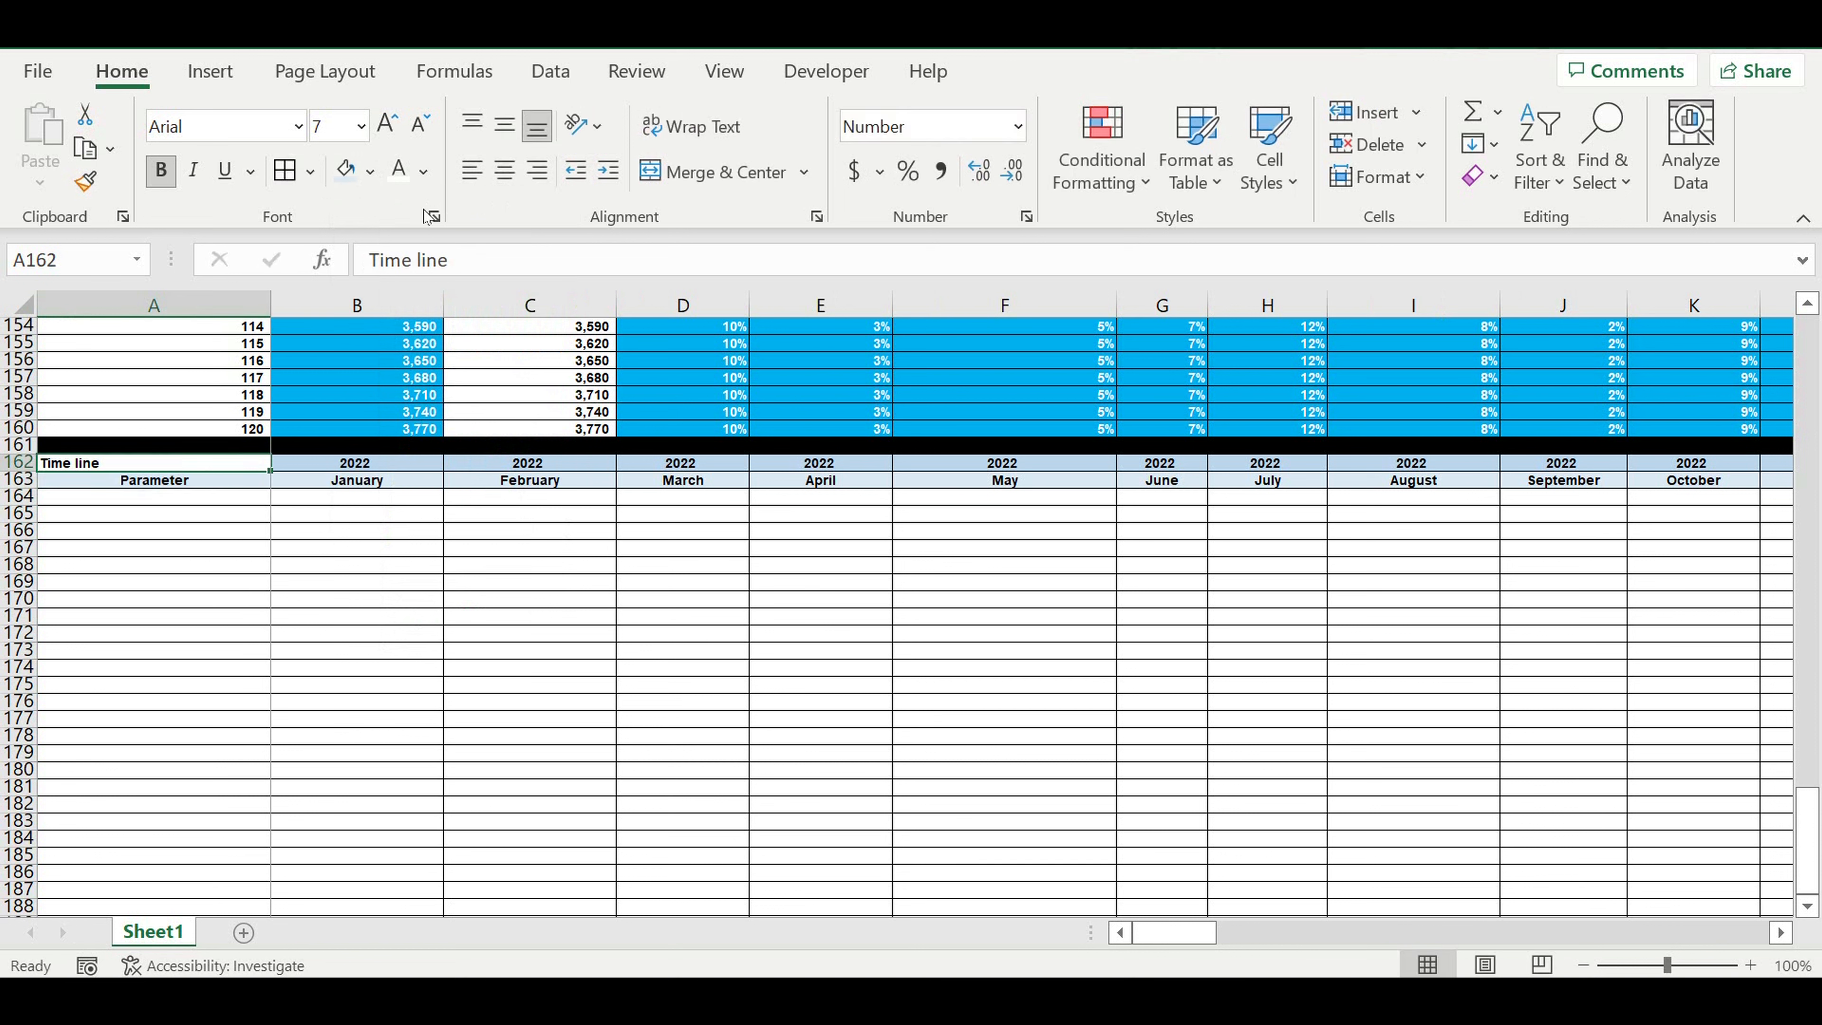
pyautogui.click(370, 171)
pyautogui.click(368, 438)
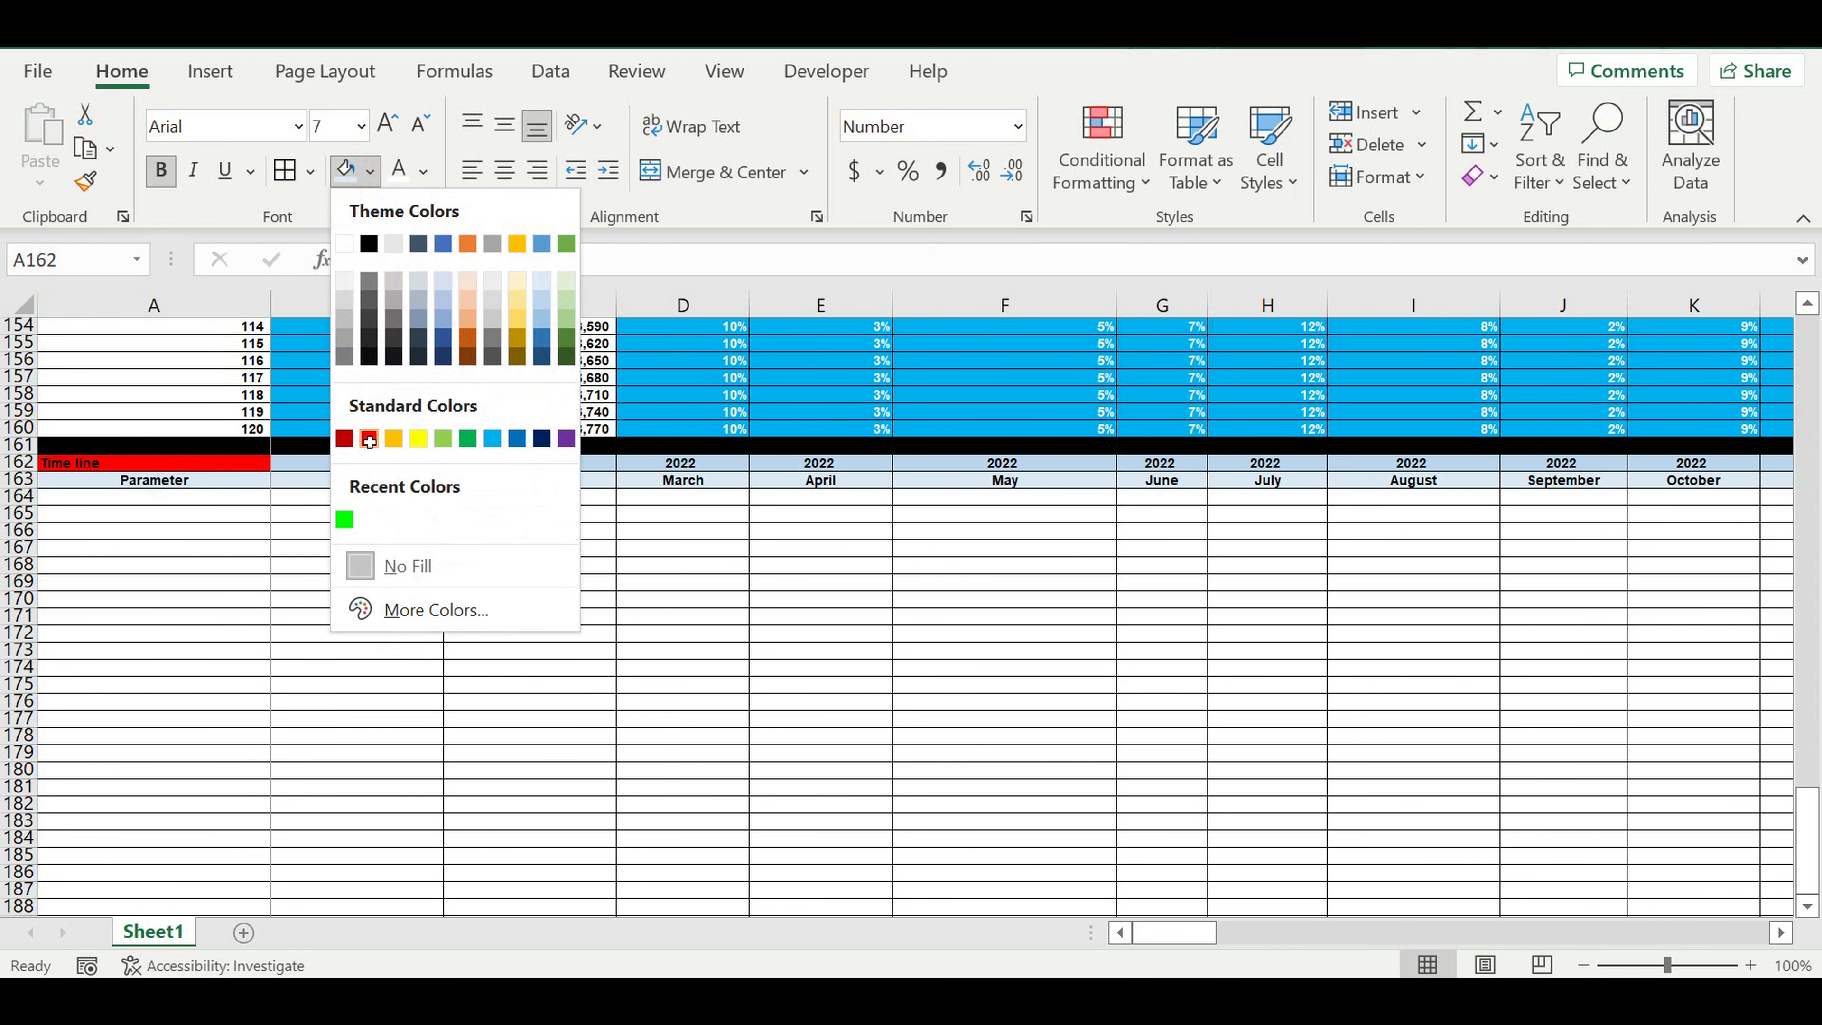
pyautogui.click(307, 565)
# Step: Enter the row label "Operating activity start (0-1-0)" in A164 below the Parameter heading
pyautogui.click(202, 507)
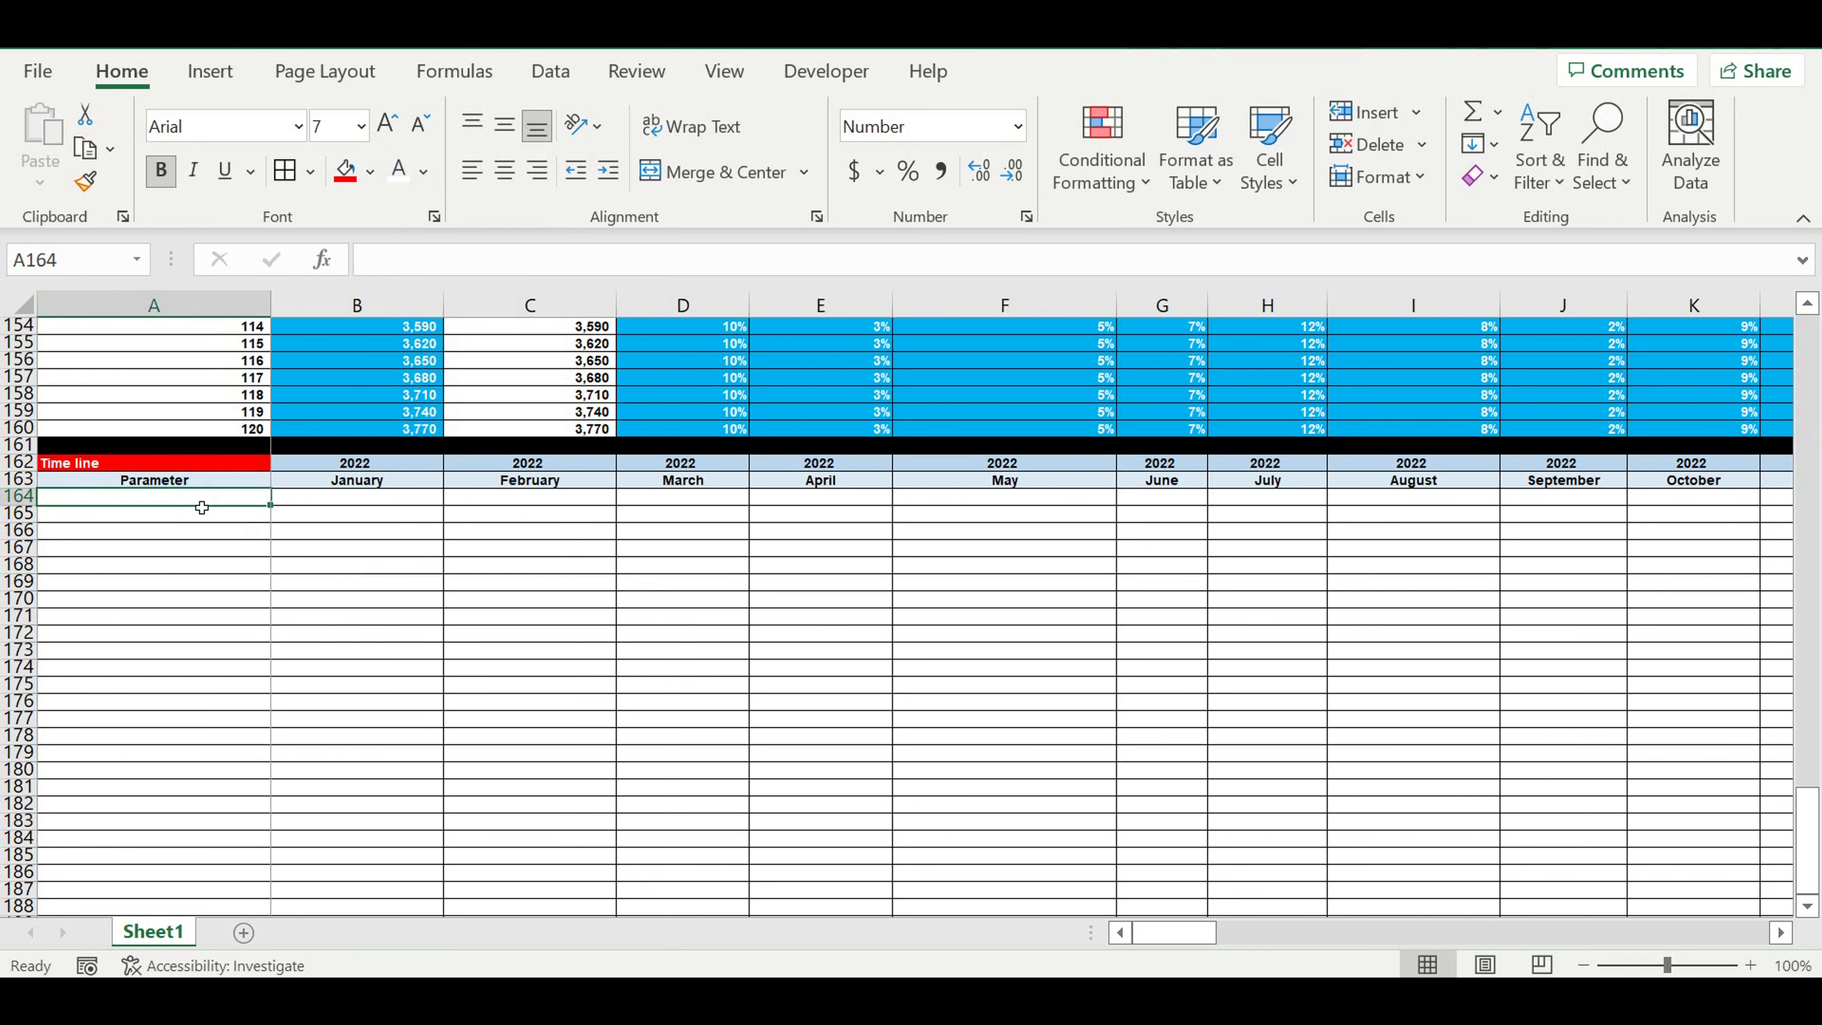
pyautogui.write('operating activity start )-1-0)')
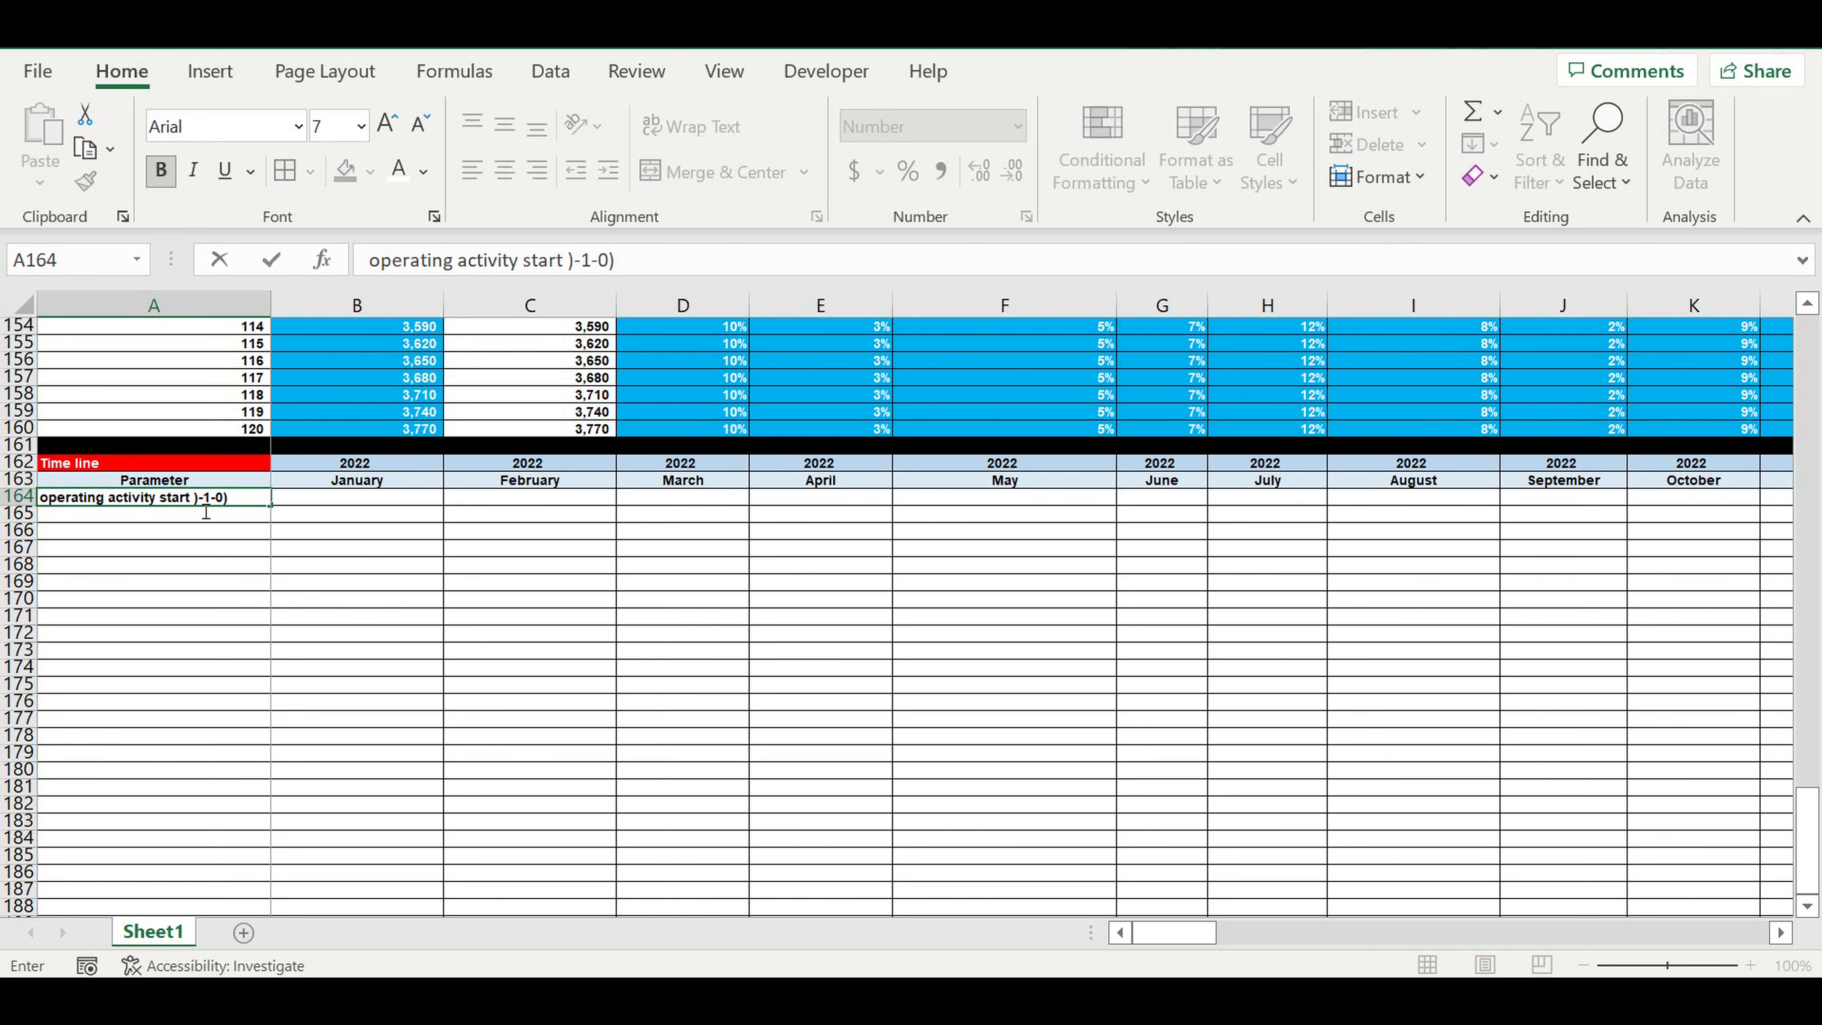
pyautogui.press('Return')
pyautogui.click(571, 263)
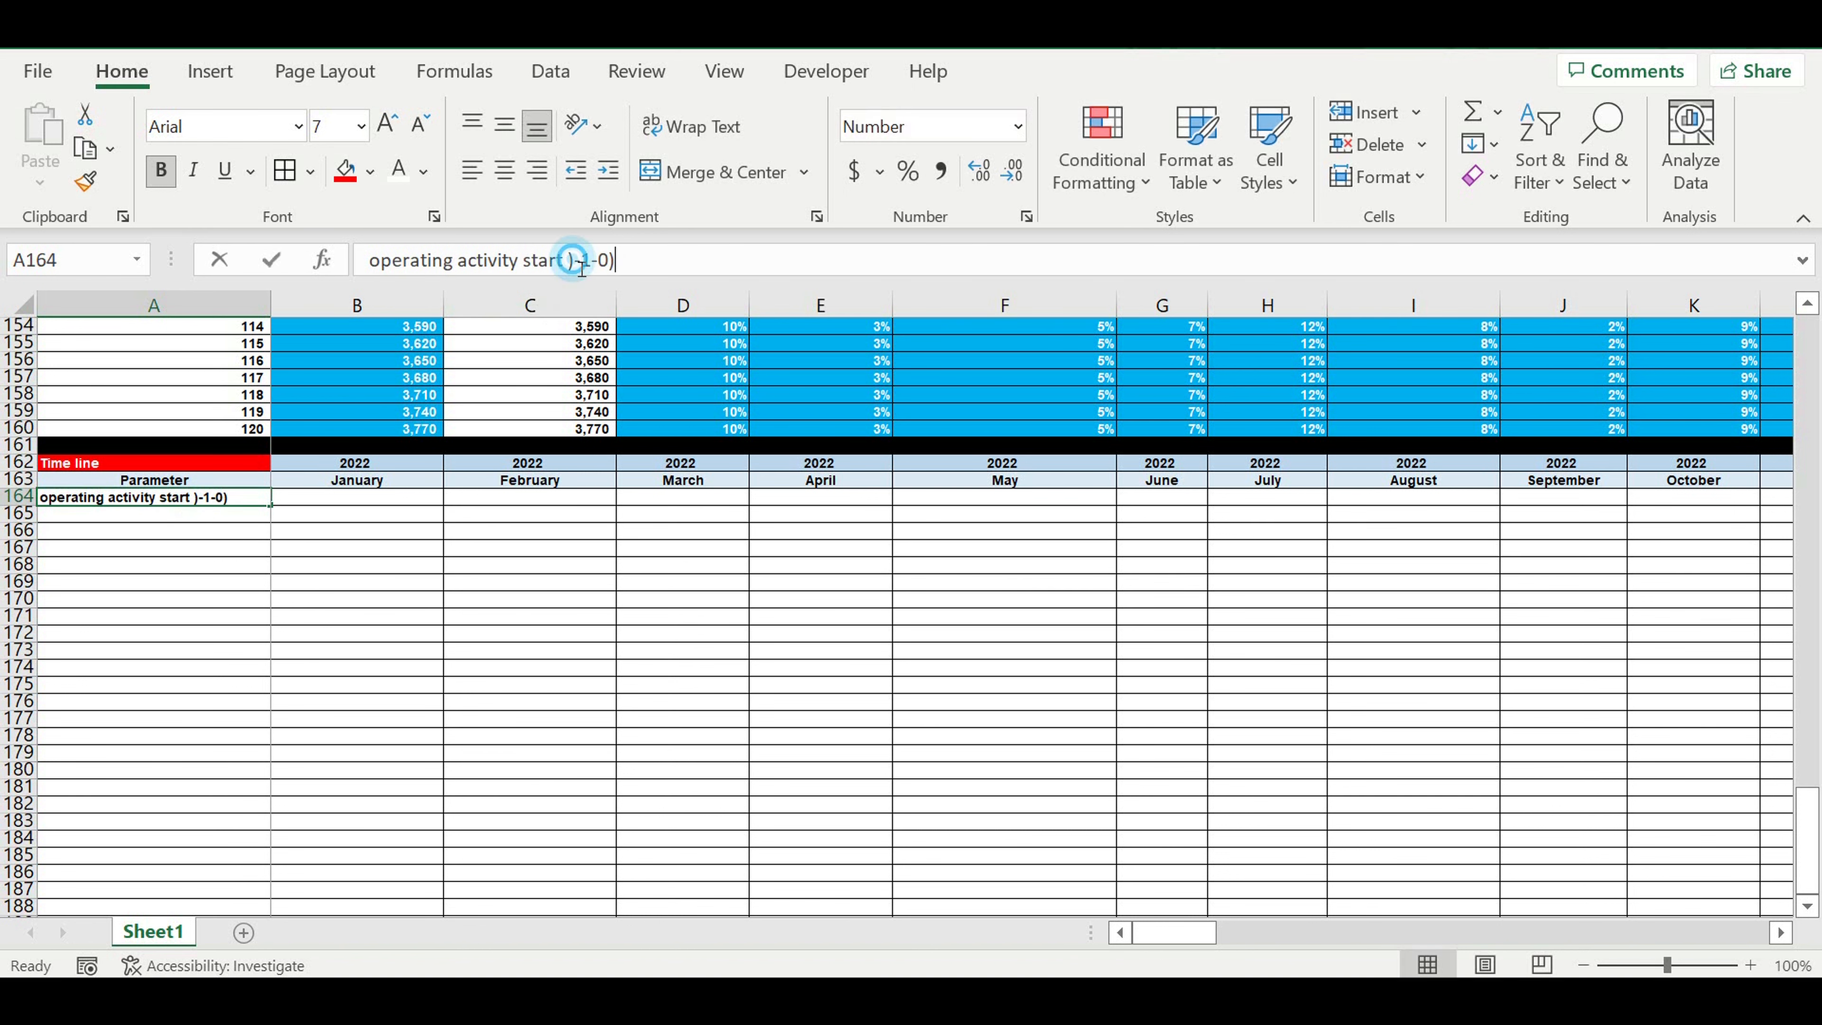
pyautogui.write('(0')
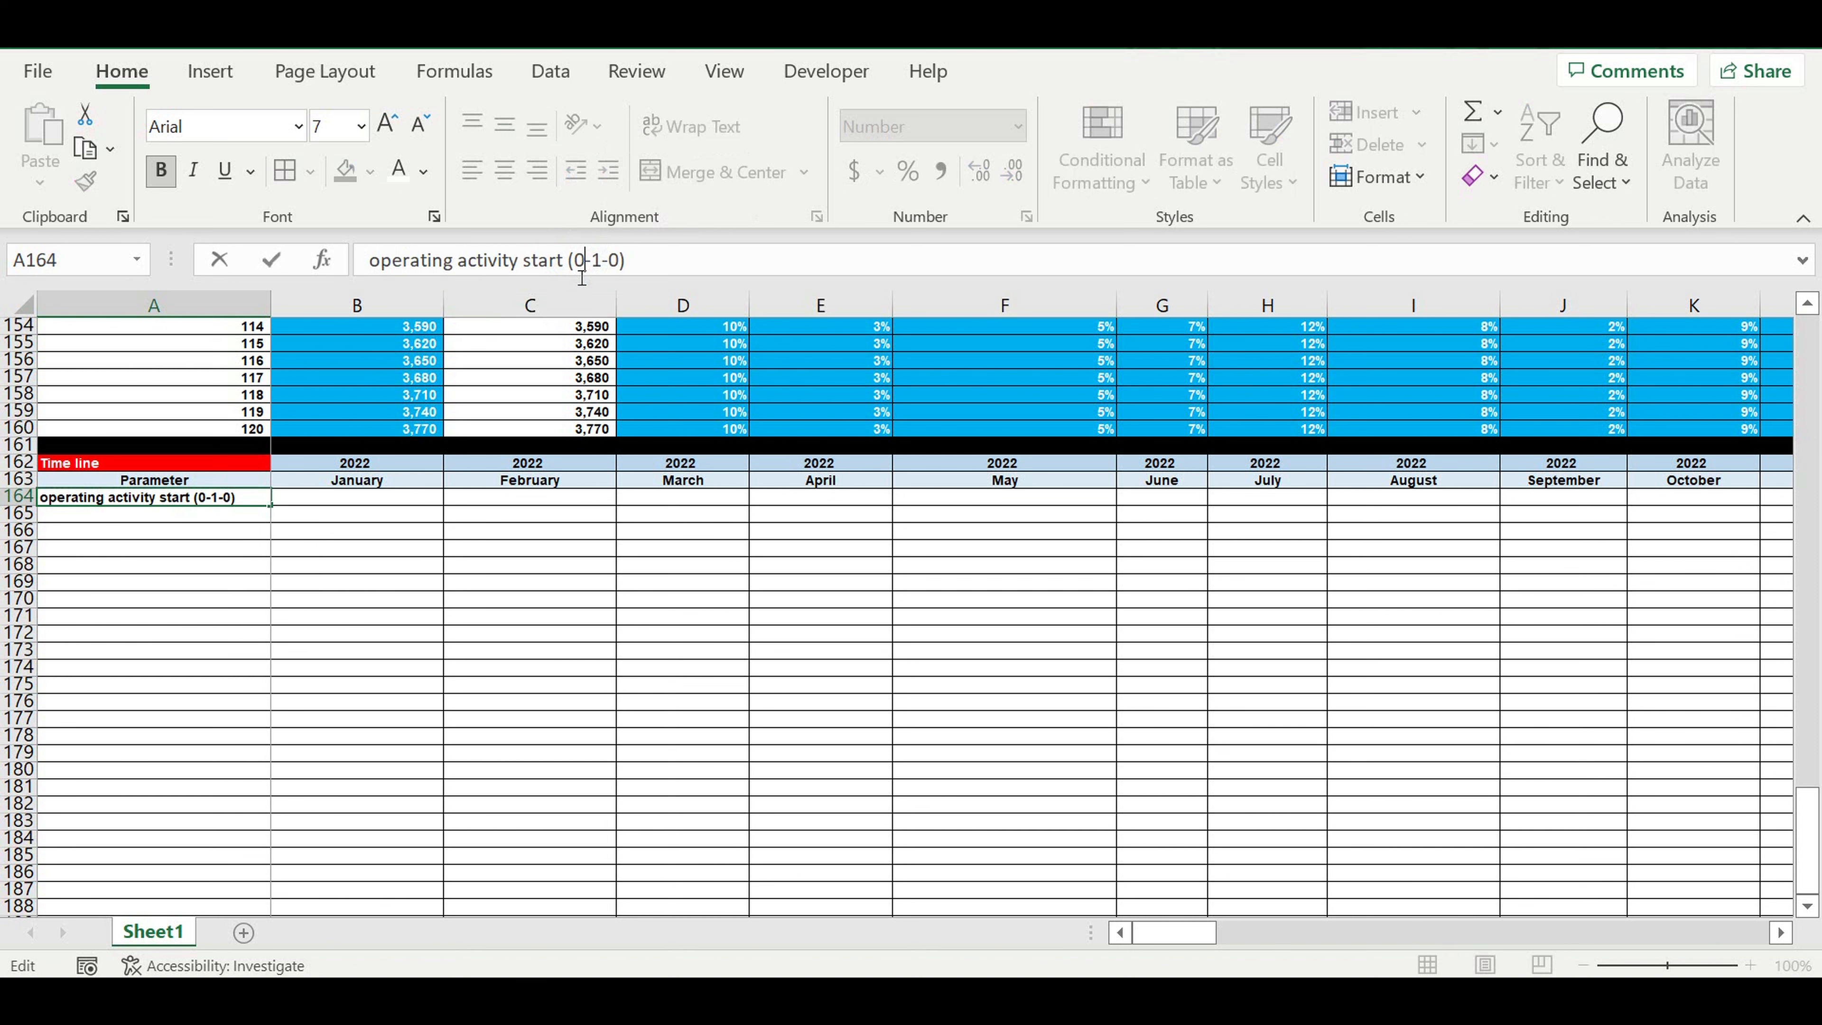
pyautogui.press('Return')
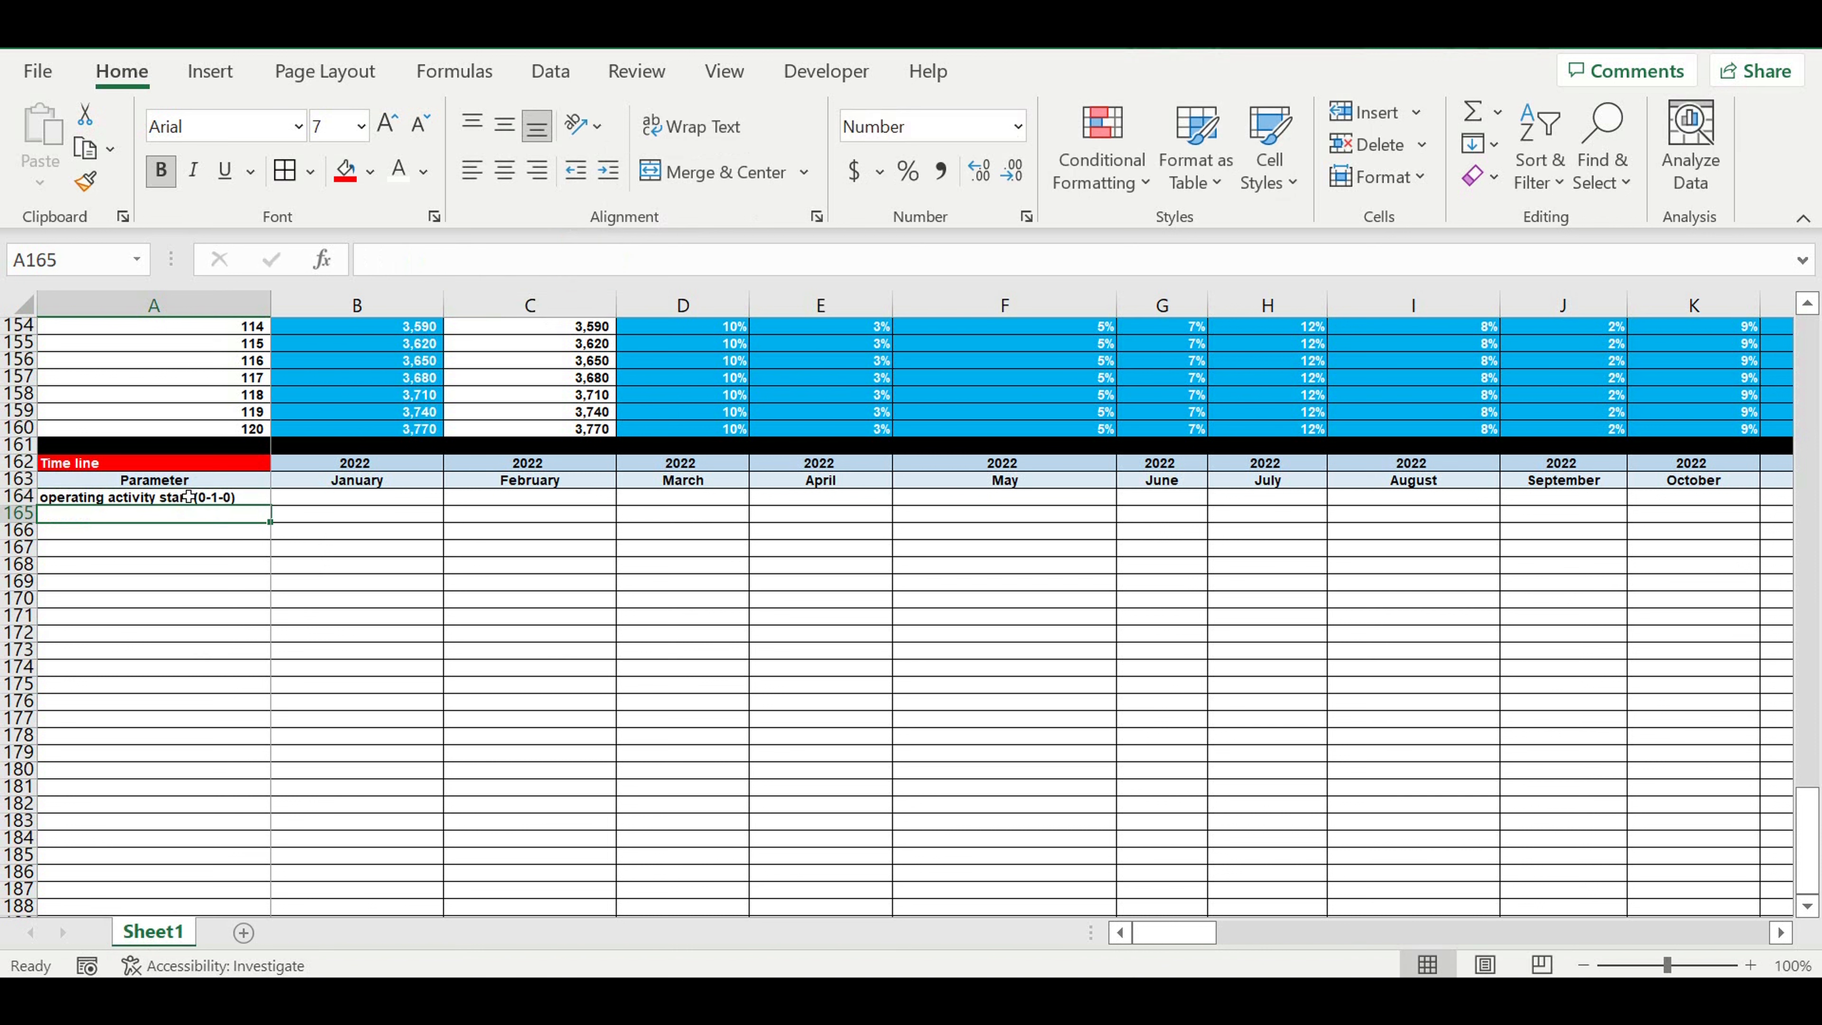
pyautogui.click(187, 497)
pyautogui.click(370, 260)
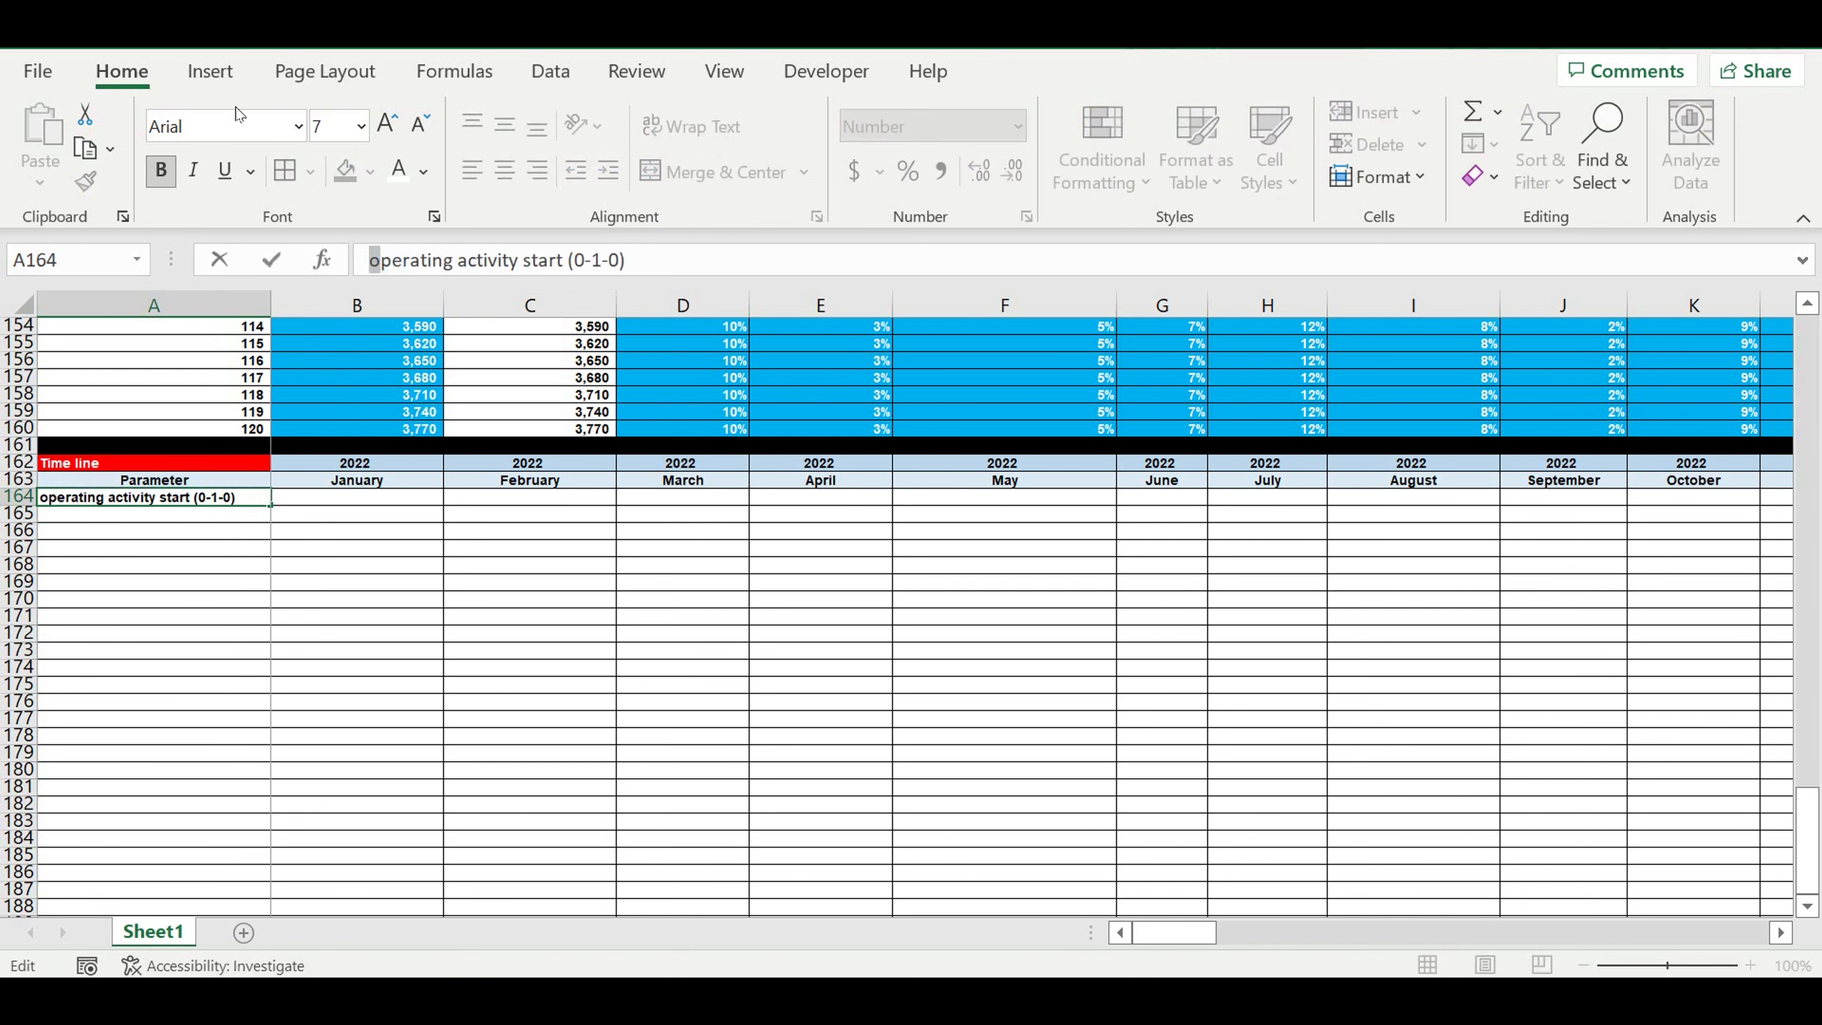
pyautogui.write('O')
pyautogui.press('Return')
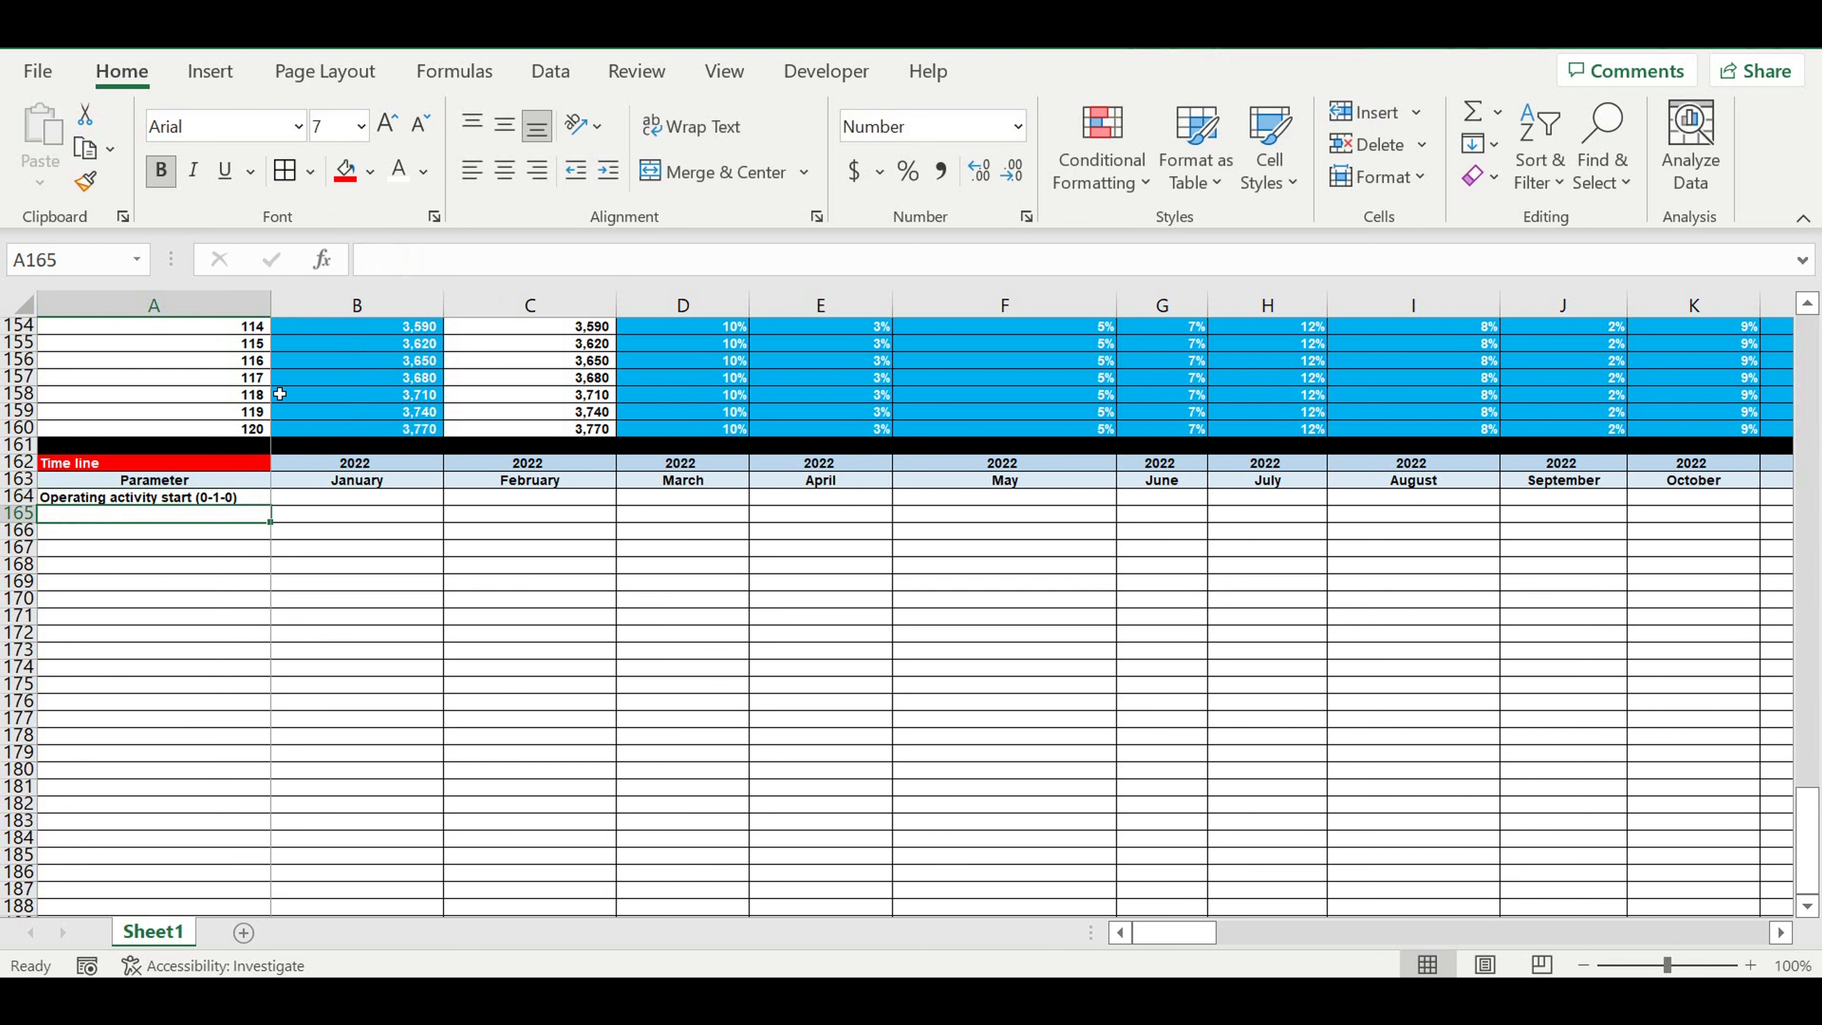
# Step: Begin a formula in B164 that combines IF and AND, testing whether year B162 equals the start year in absolute reference $B$17
pyautogui.click(352, 496)
pyautogui.write('=')
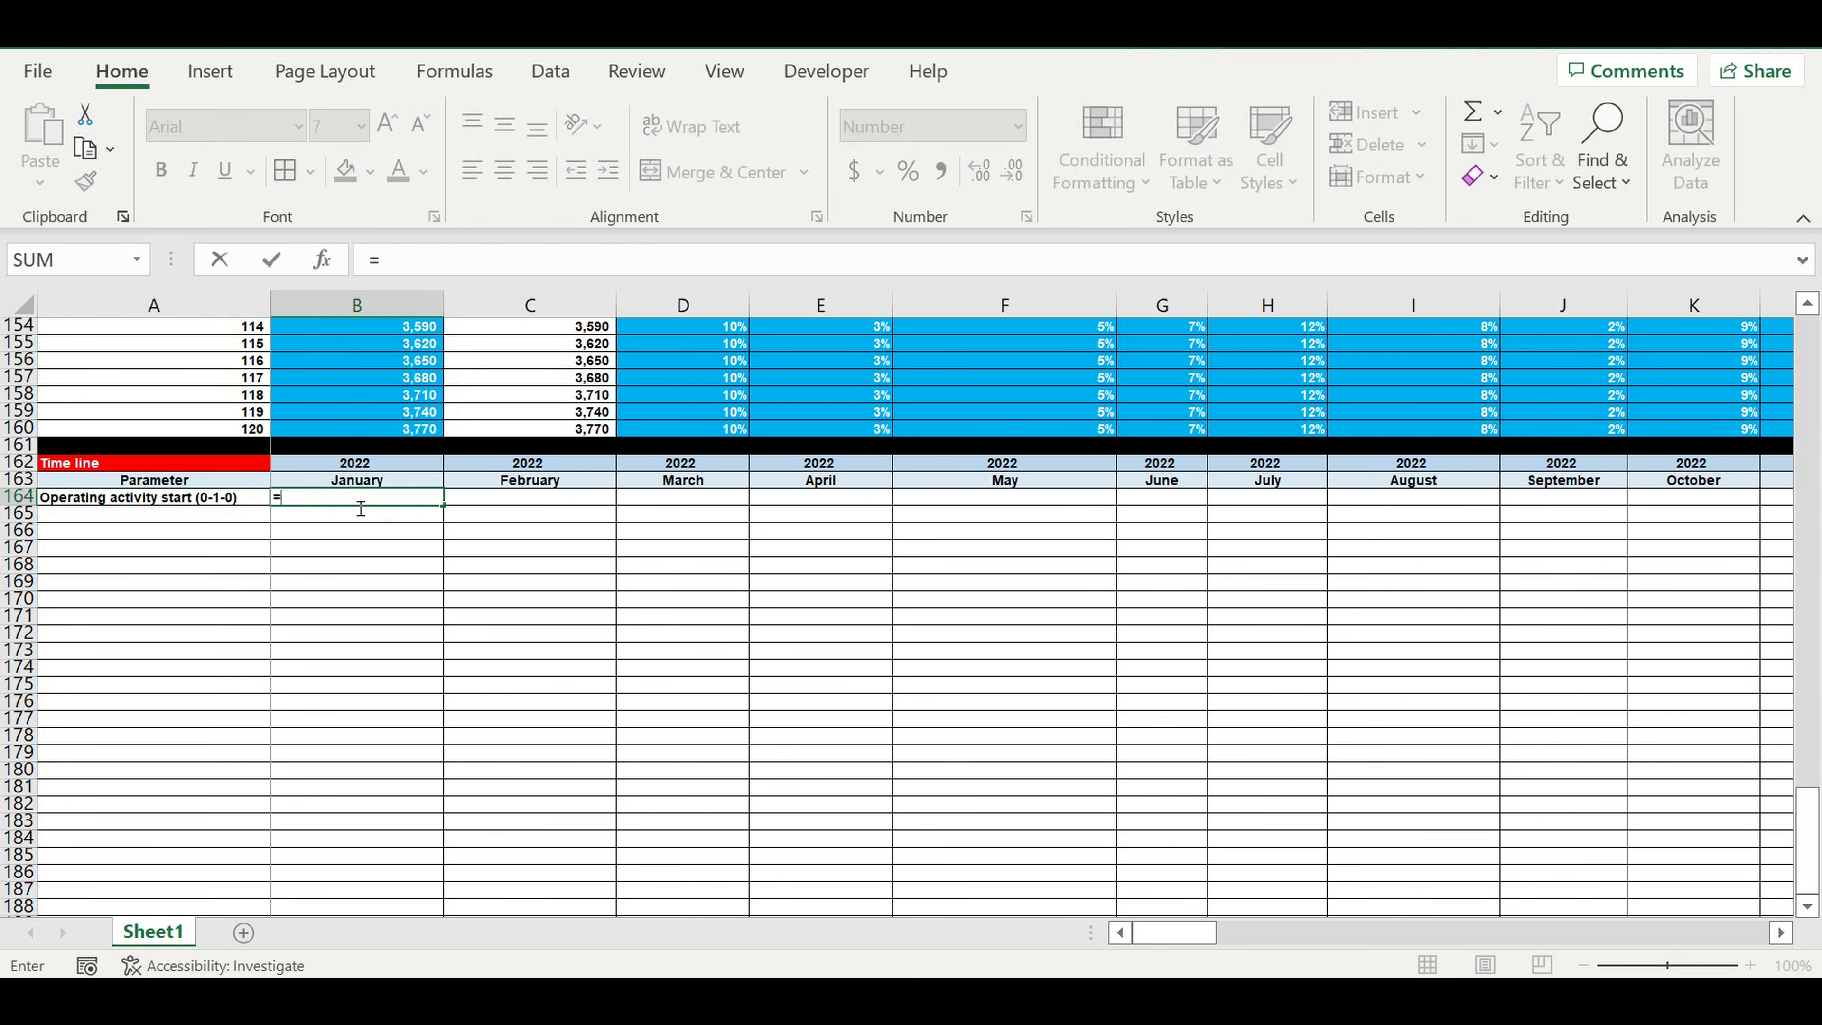
pyautogui.write('if(')
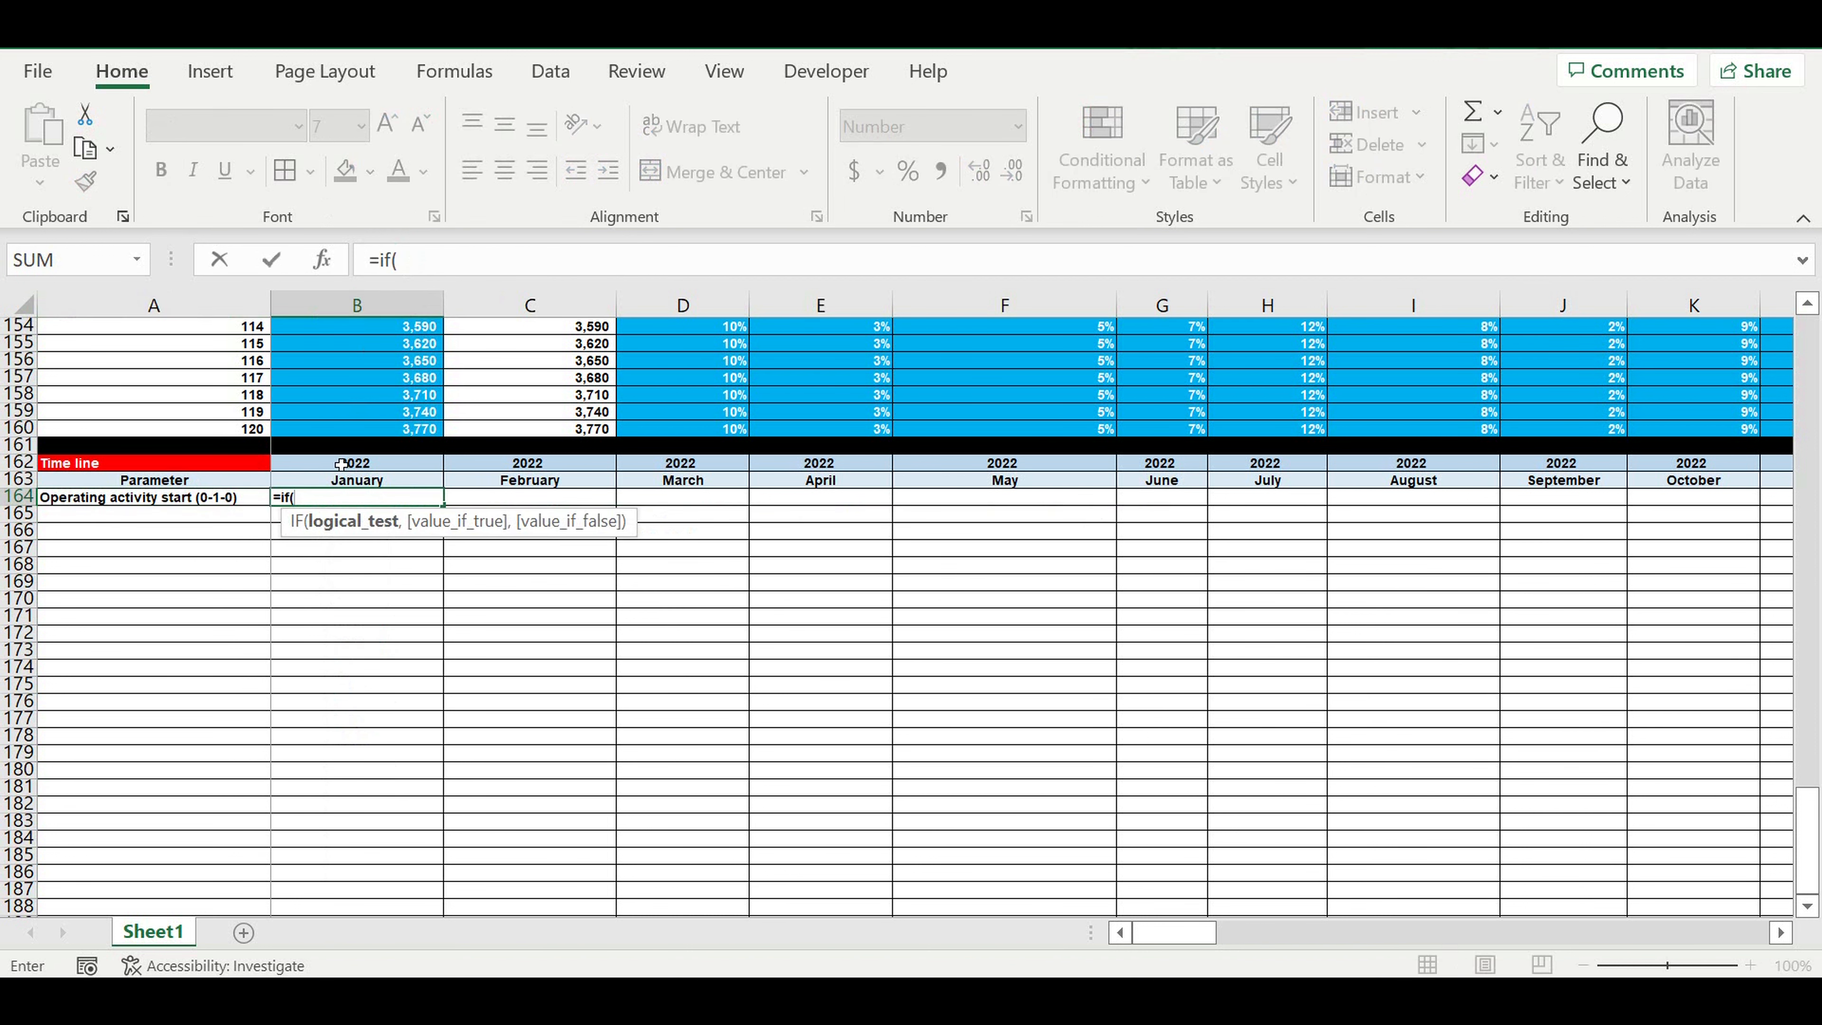
pyautogui.click(342, 465)
pyautogui.write('=')
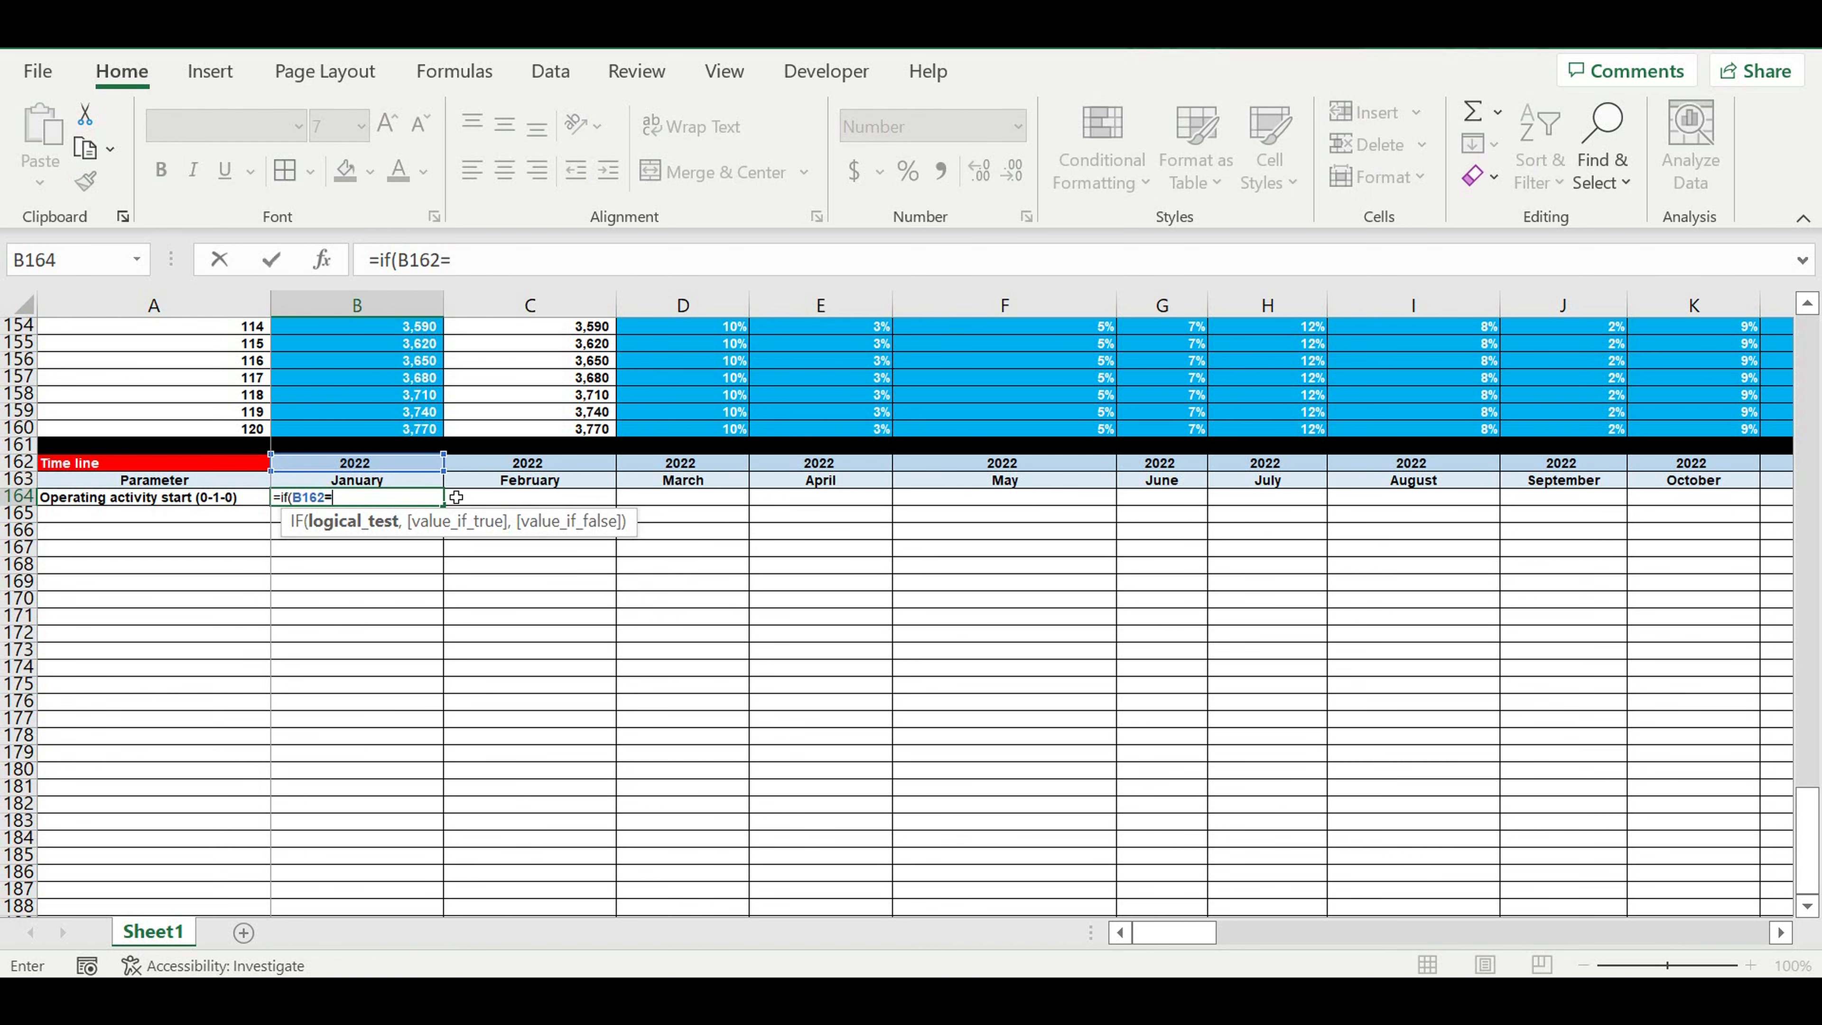
pyautogui.scroll(4, 452, 467)
pyautogui.moveTo(1812, 877); pyautogui.dragTo(1819, 427)
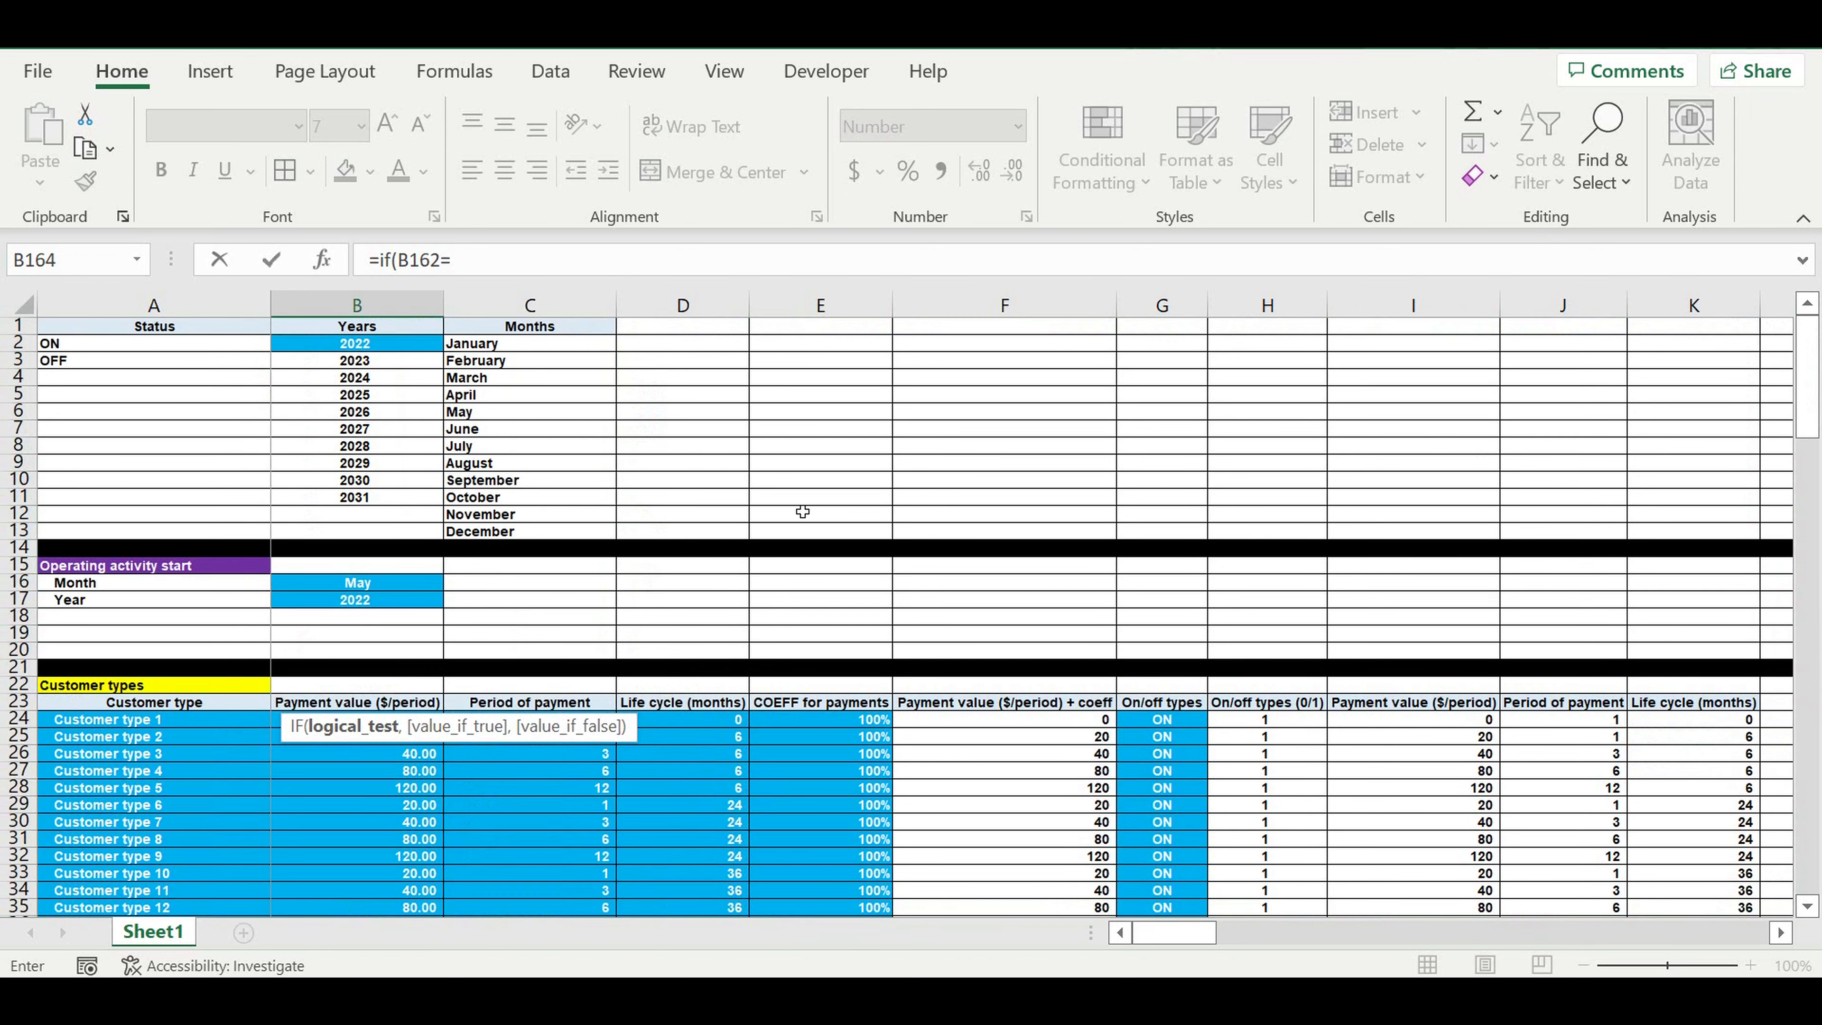
pyautogui.click(347, 605)
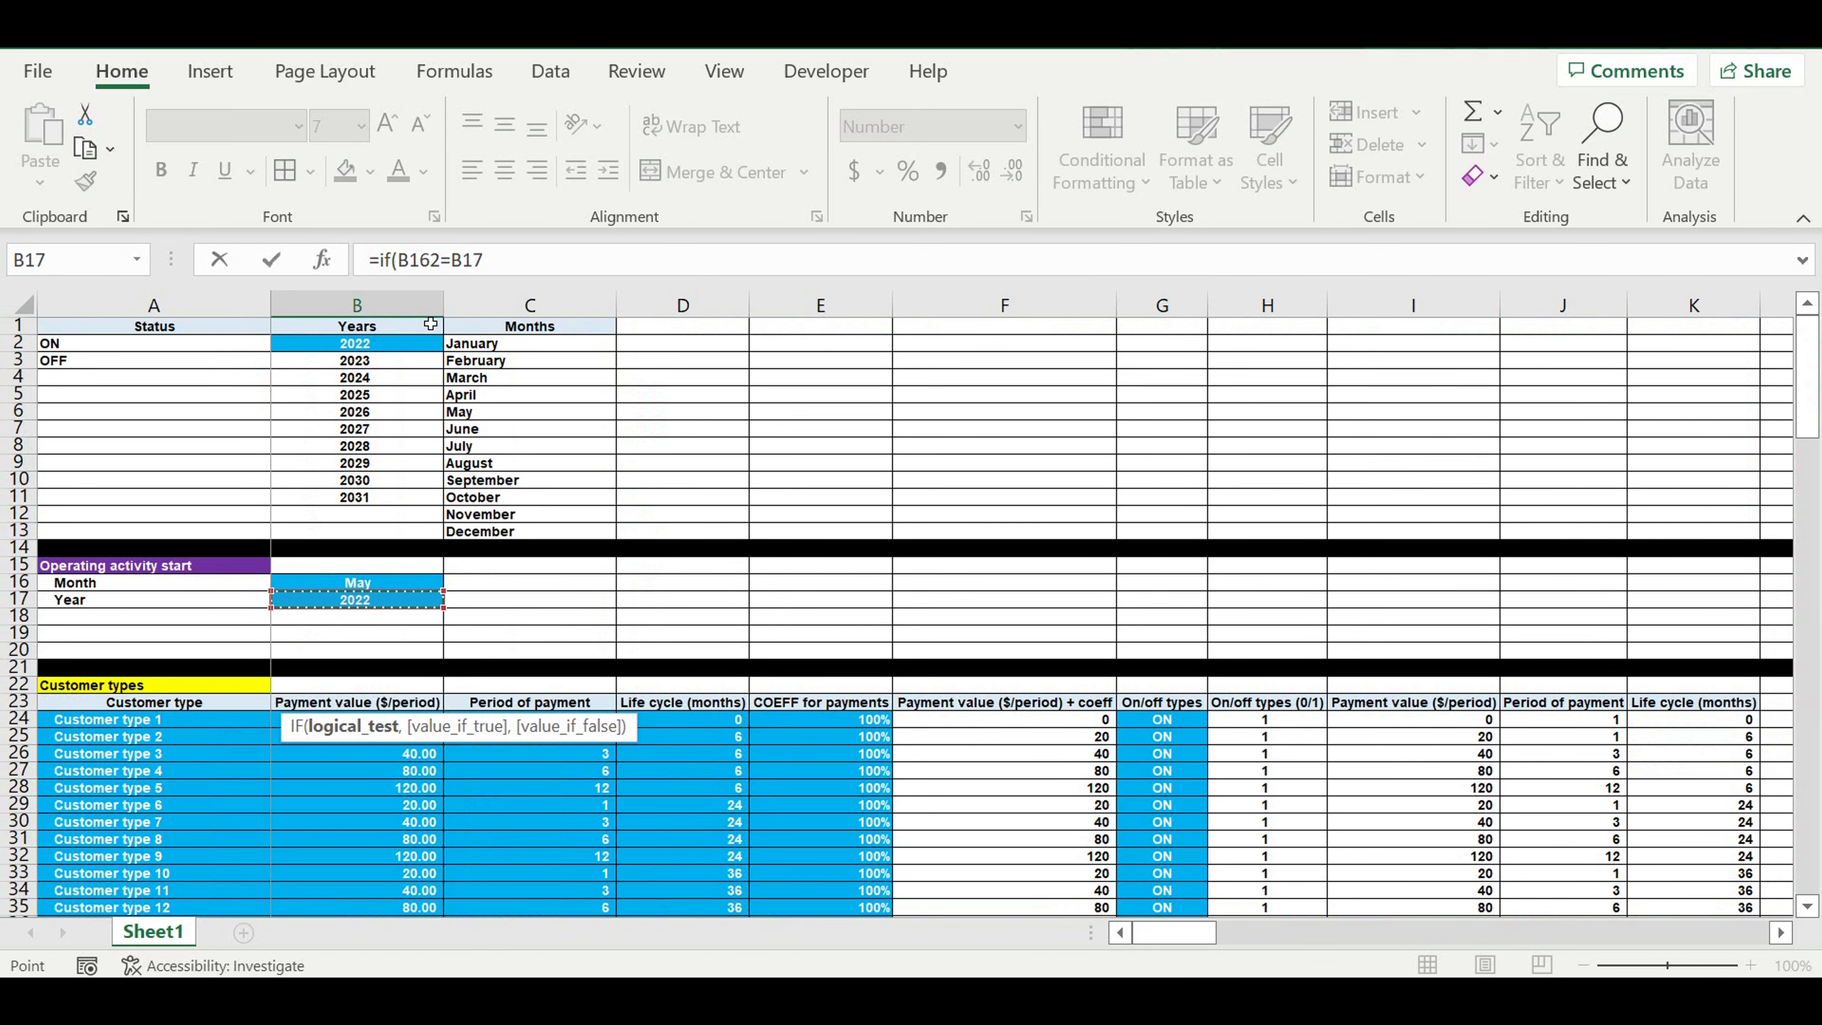
pyautogui.click(462, 260)
pyautogui.write('$')
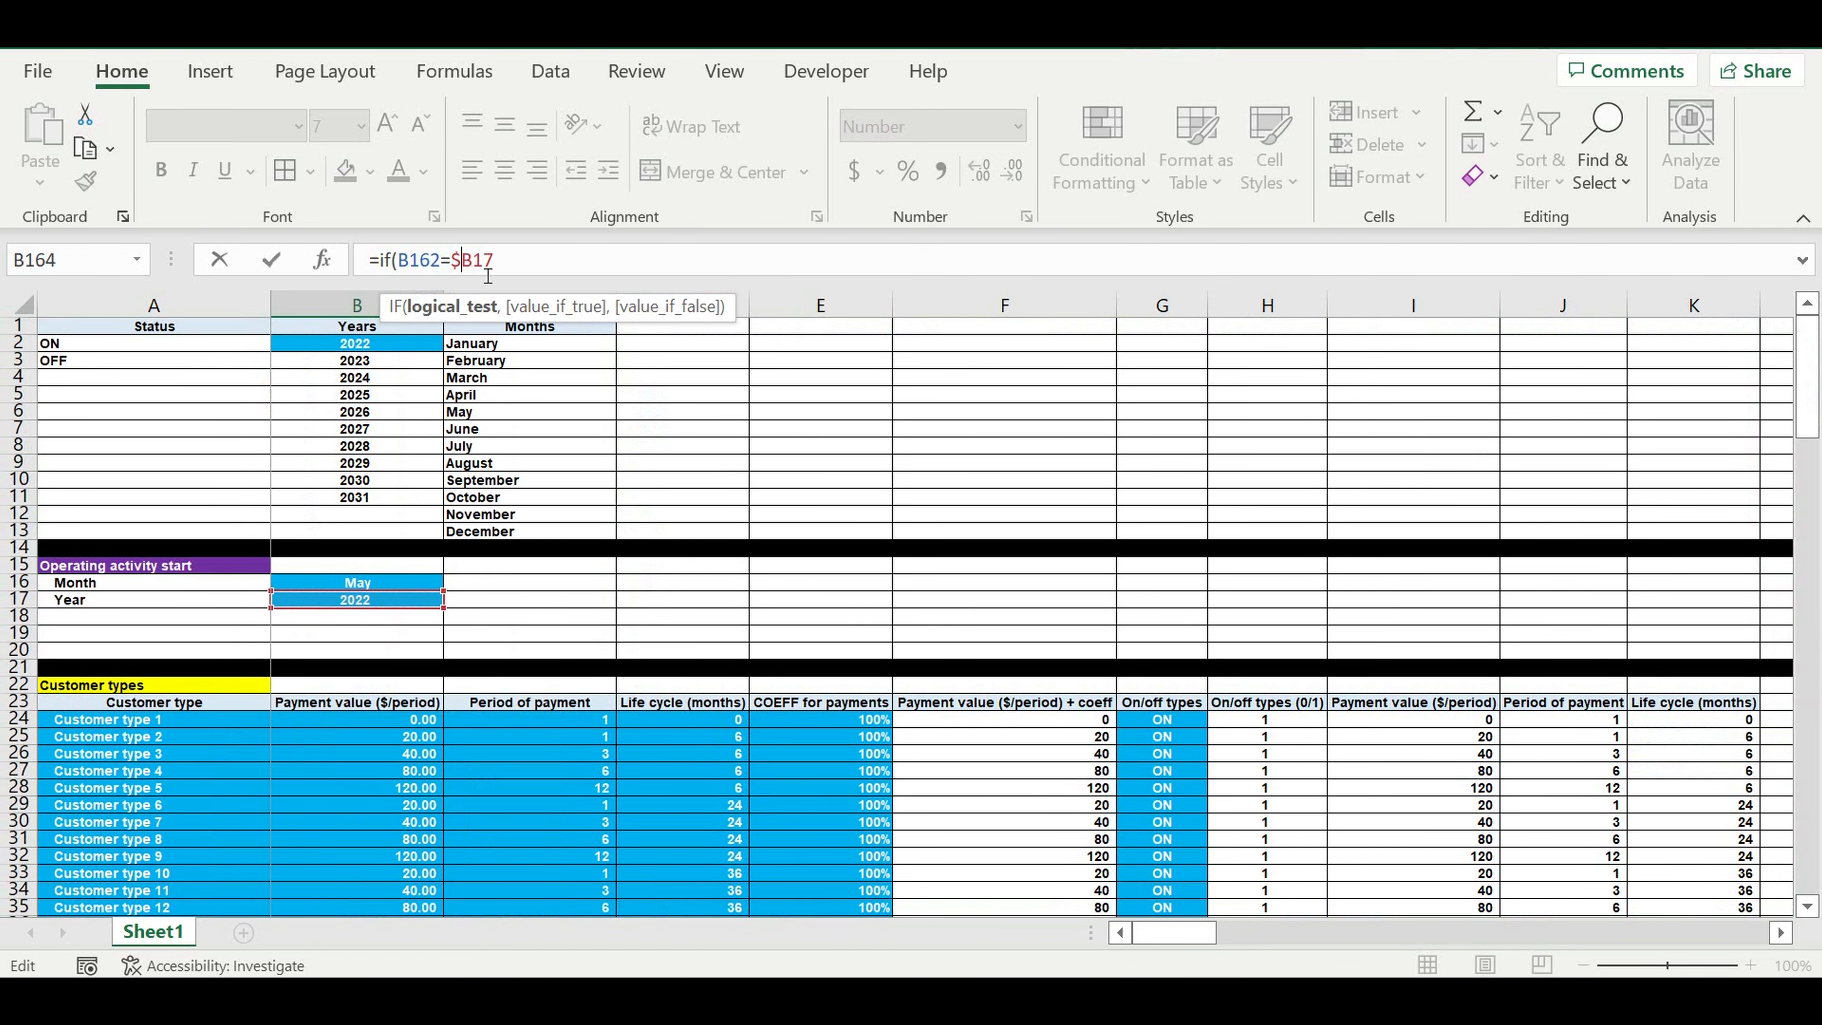
pyautogui.press('Right')
pyautogui.moveTo(400, 260); pyautogui.dragTo(410, 260)
pyautogui.write('and(')
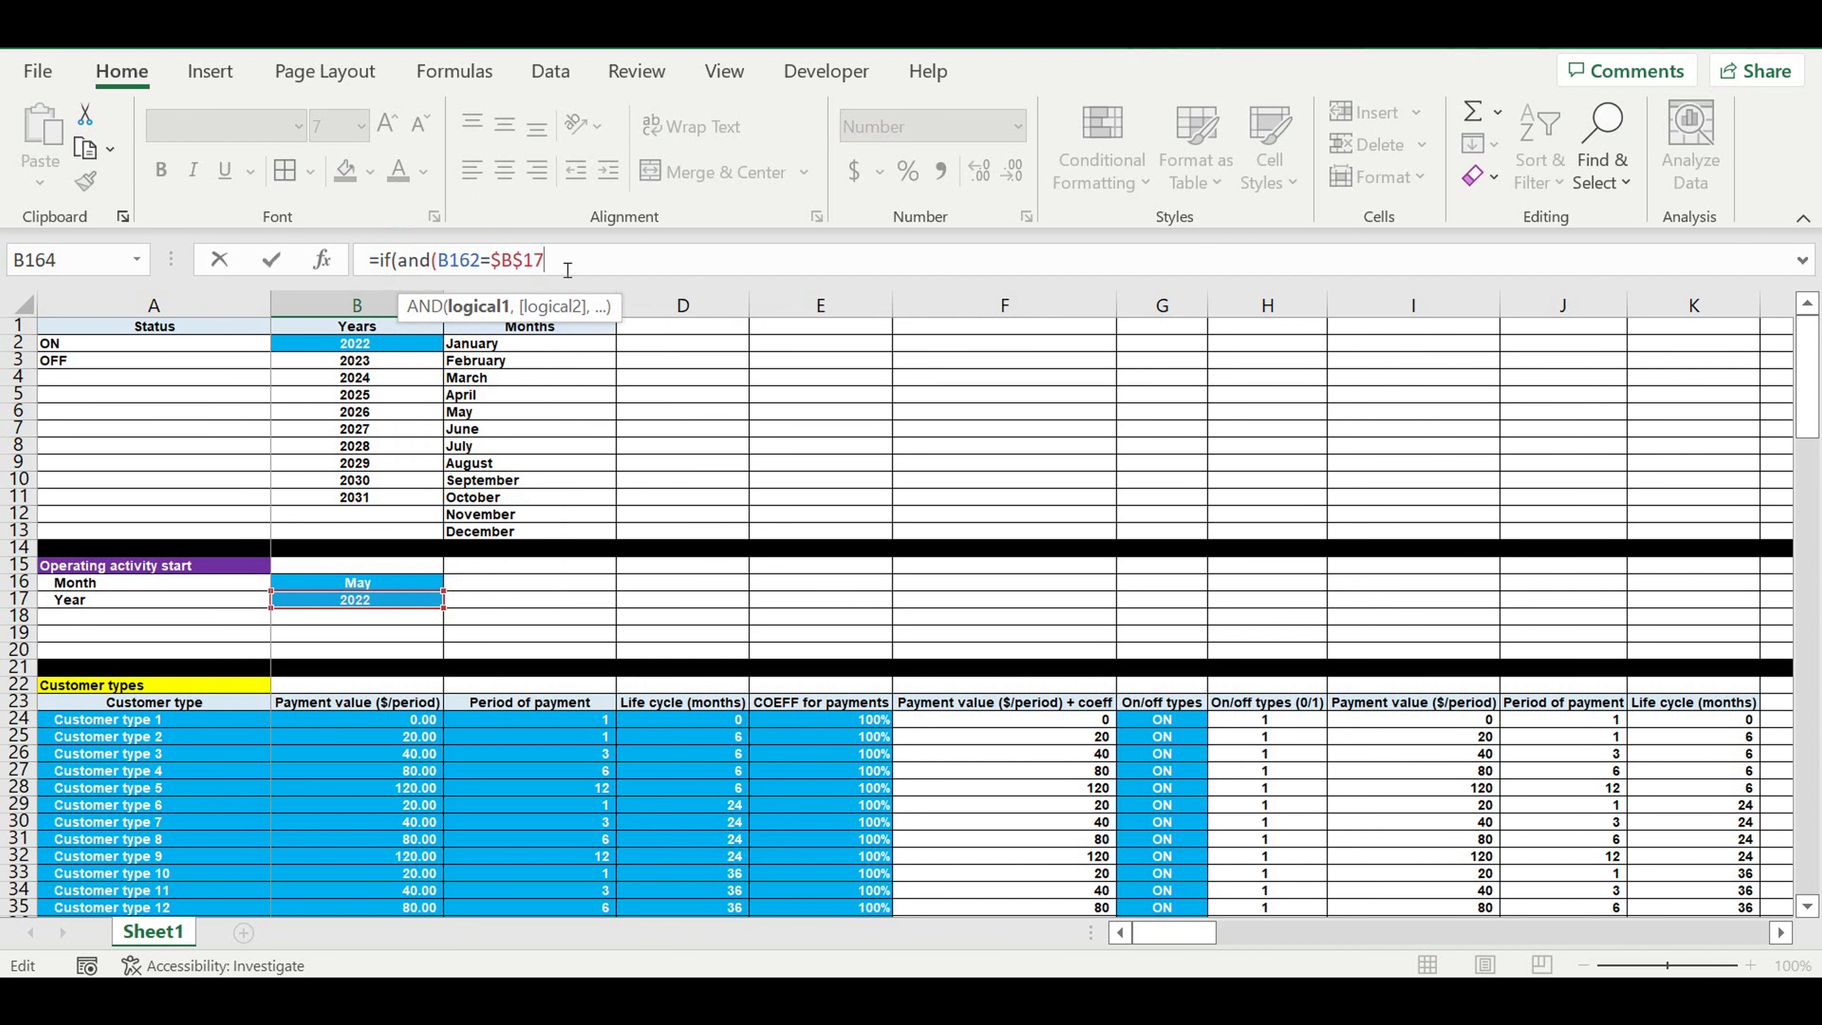
# Step: Complete the B164 formula with the second condition B163=$B$16, returning 1 when both conditions hold and 0 otherwise
pyautogui.write(',')
pyautogui.moveTo(1812, 402); pyautogui.dragTo(704, 768)
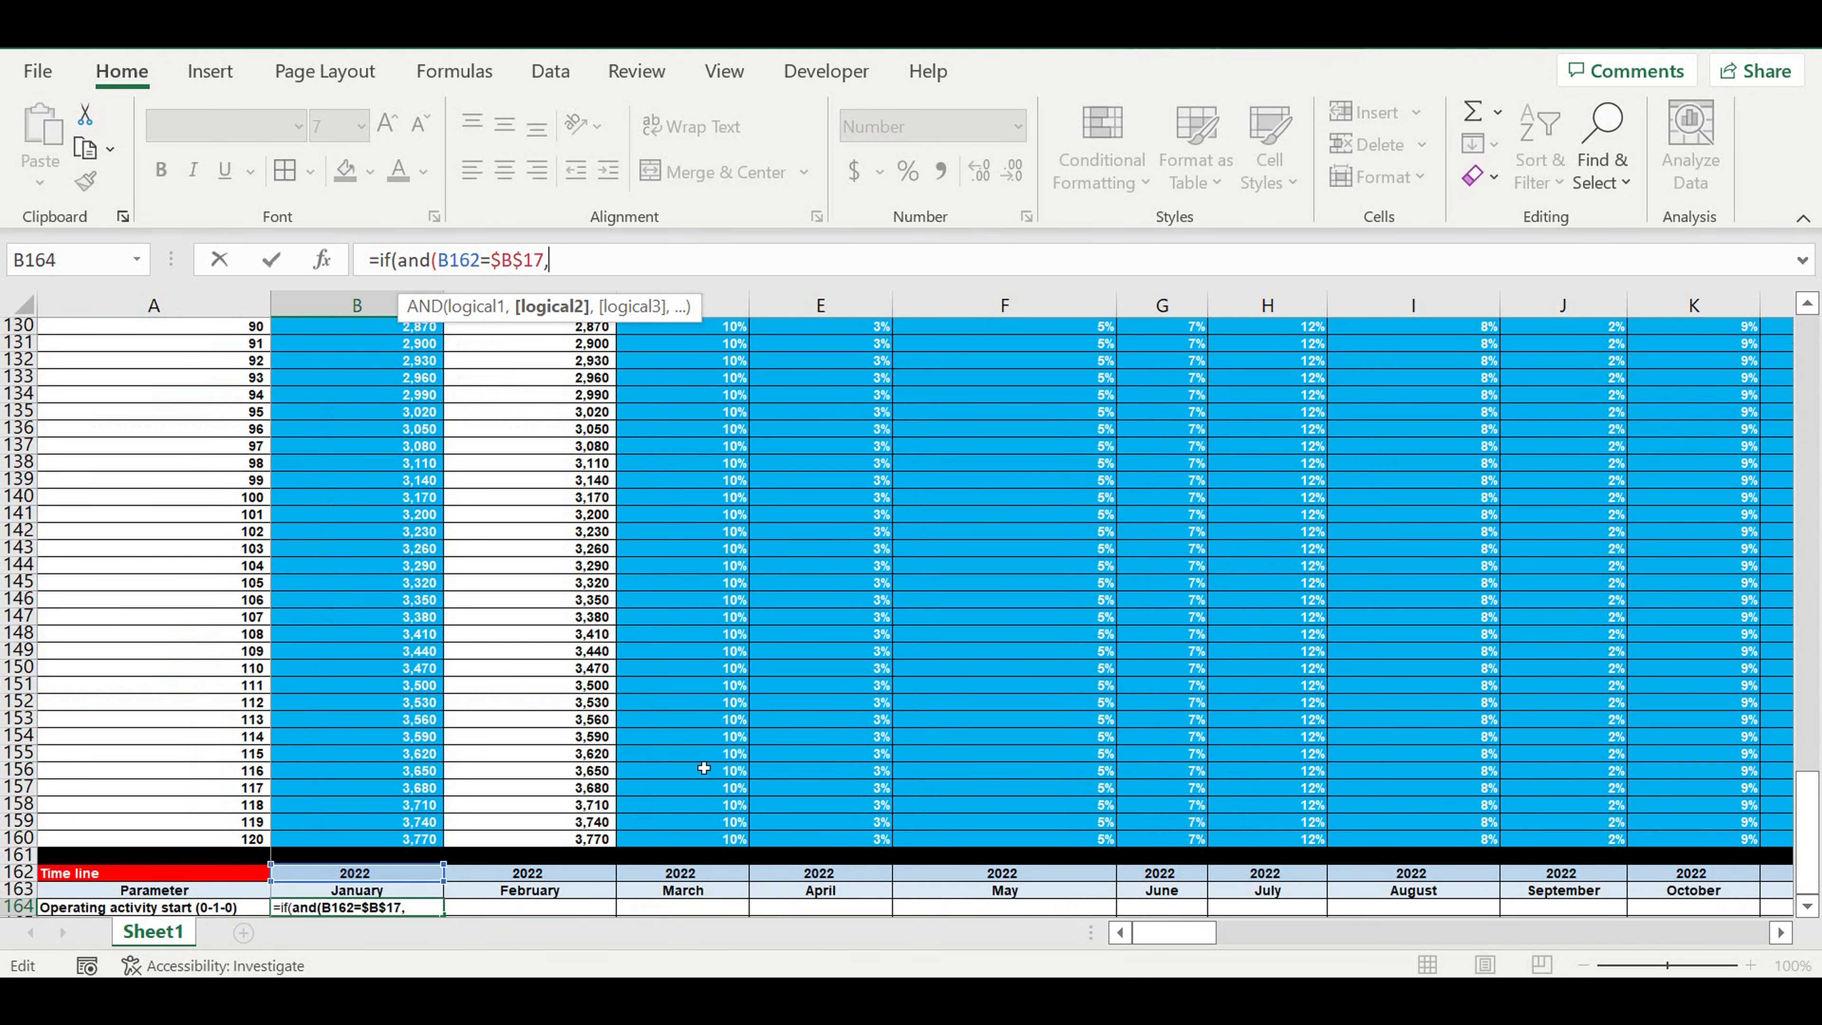
pyautogui.click(385, 893)
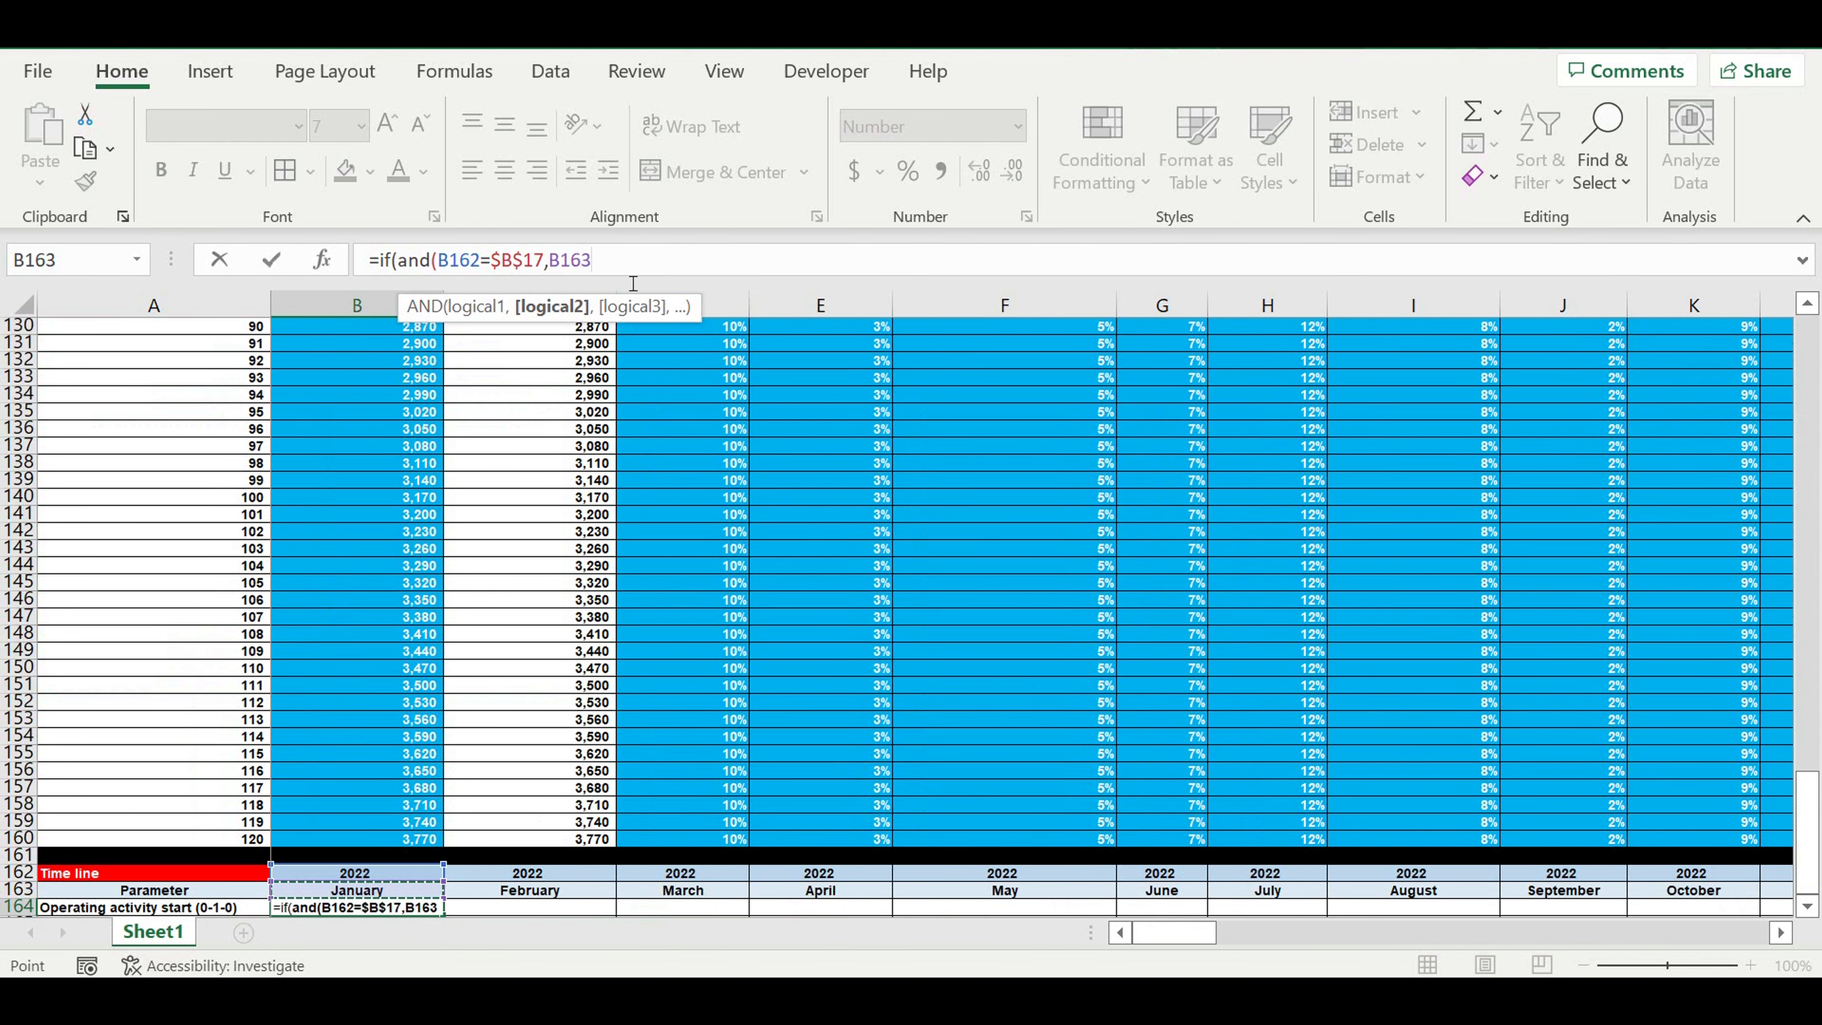
pyautogui.write('=')
pyautogui.moveTo(1808, 793); pyautogui.dragTo(1797, 101)
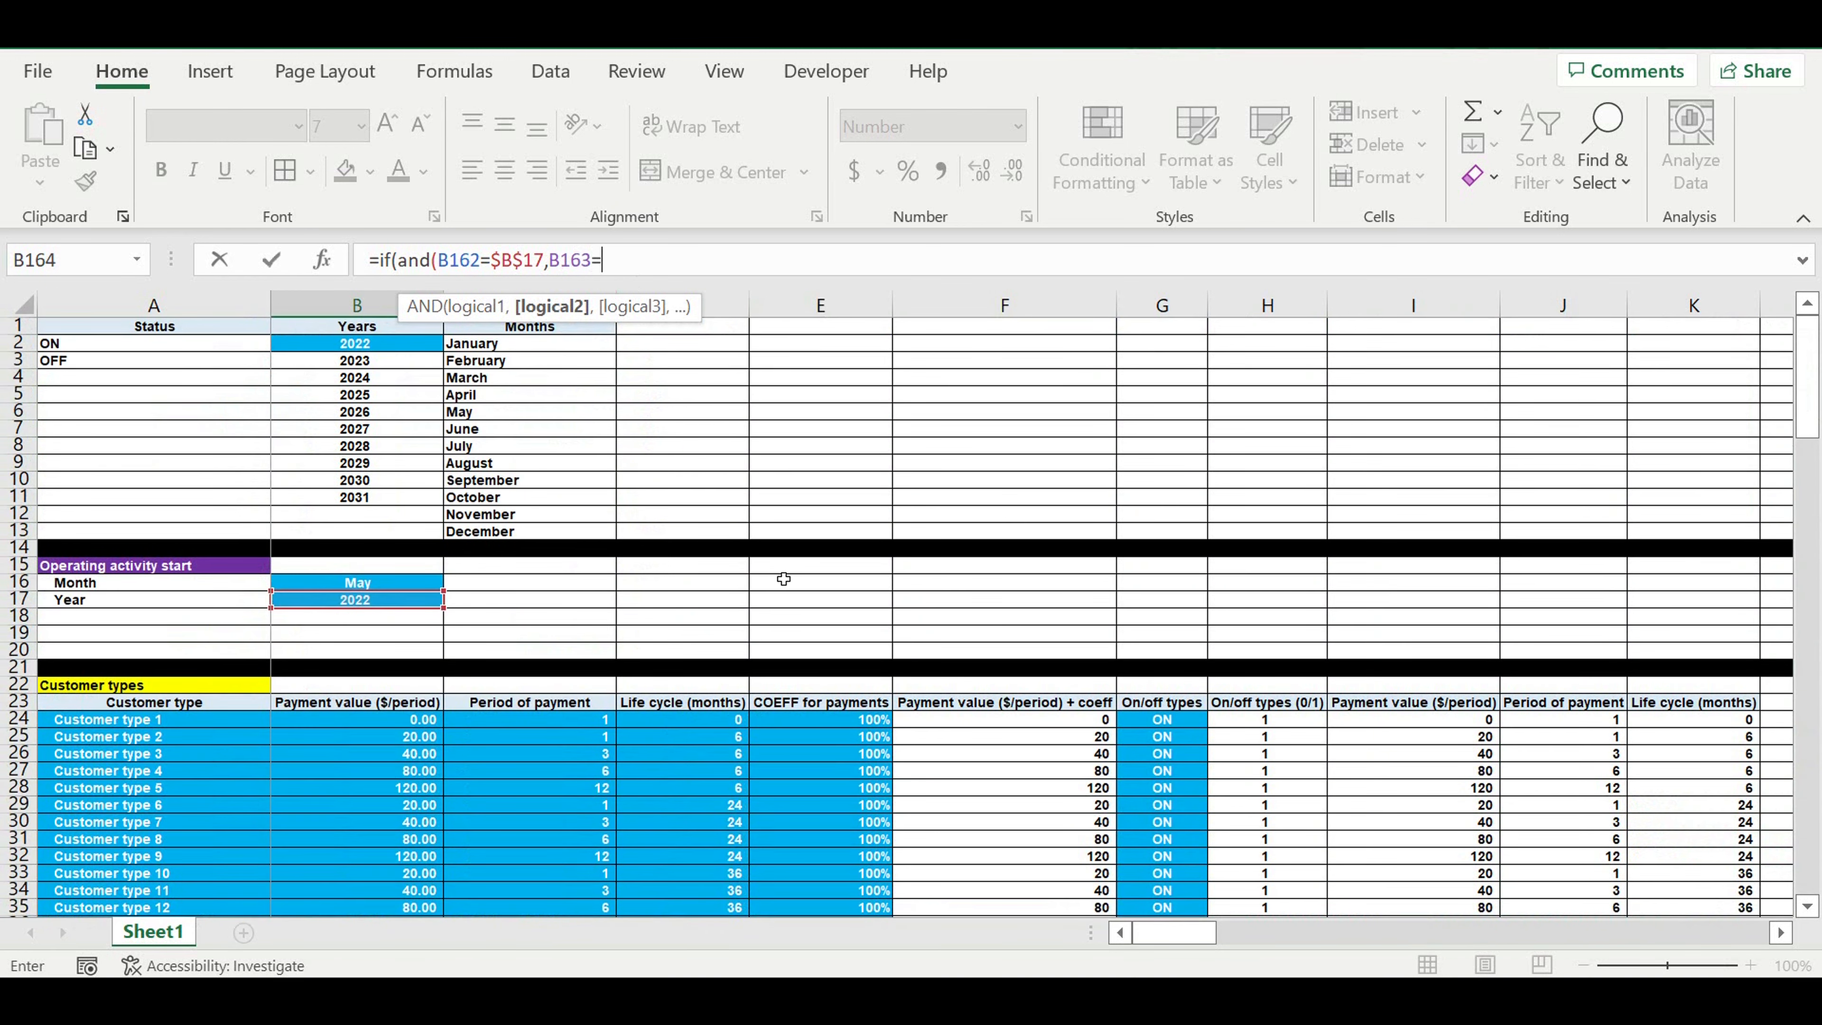
pyautogui.click(362, 581)
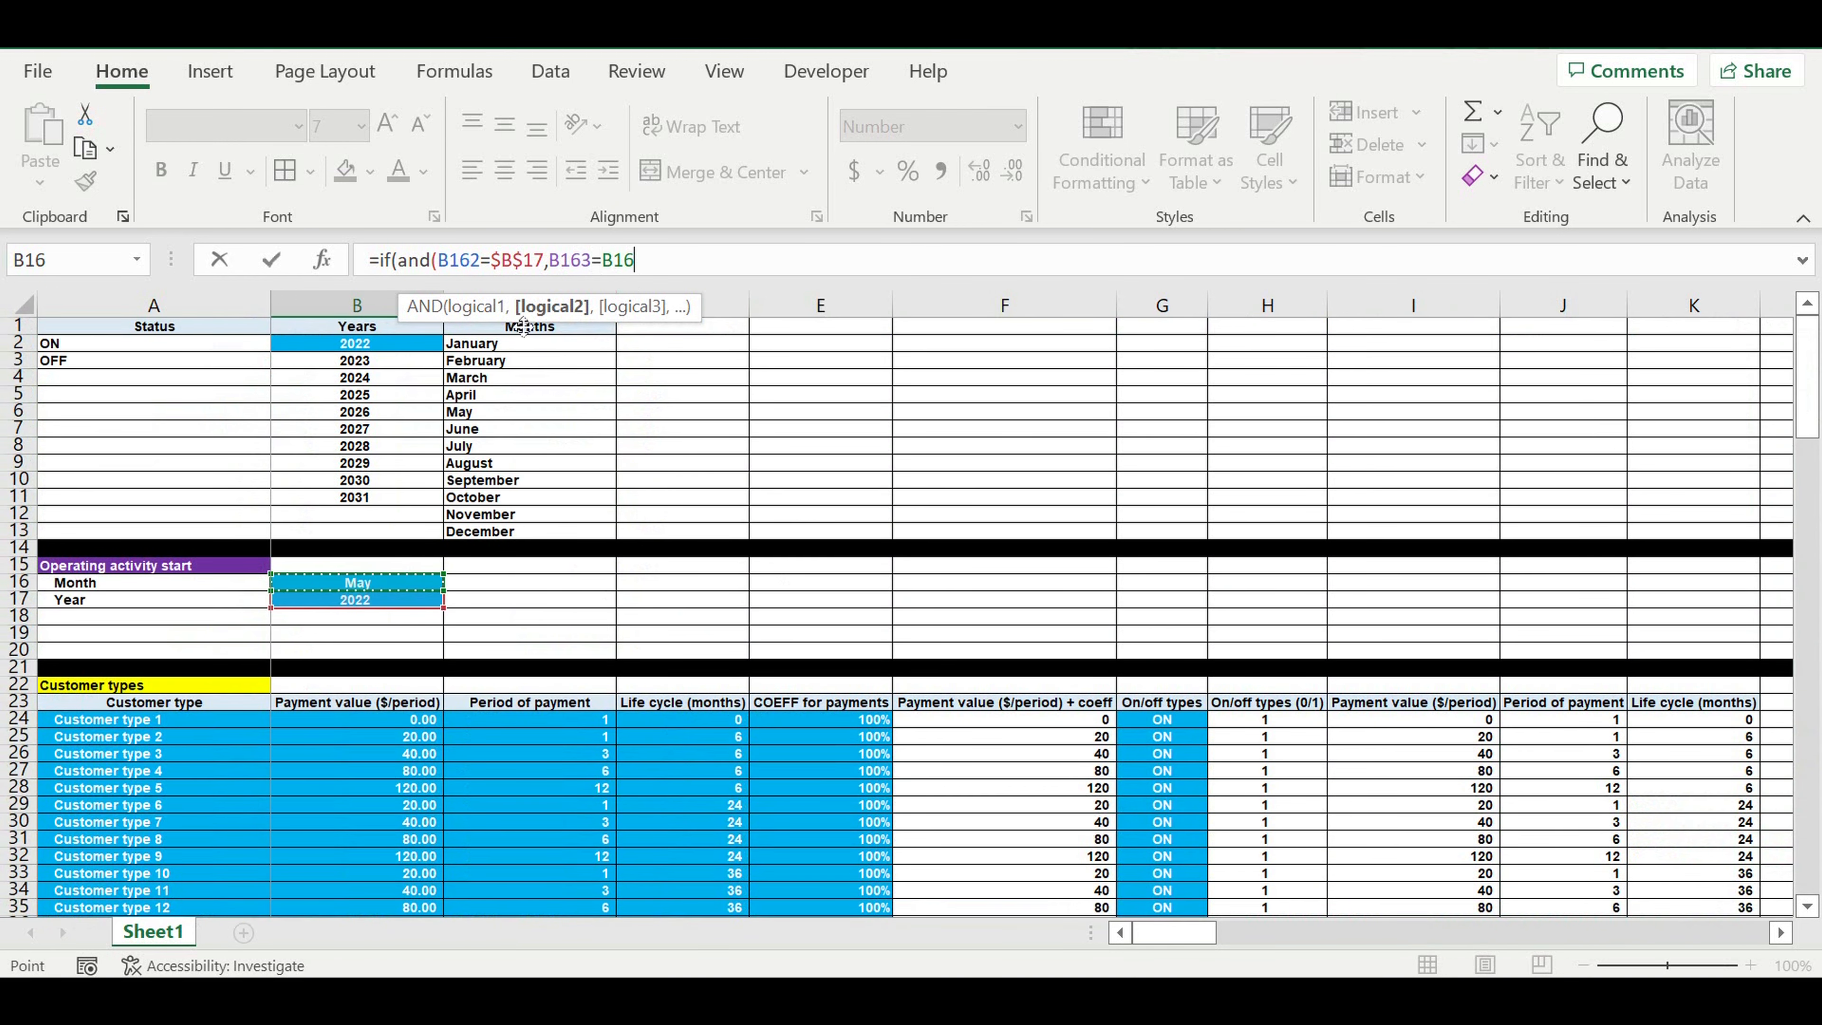
pyautogui.click(610, 260)
pyautogui.write('$')
pyautogui.doubleClick(626, 263)
pyautogui.click(624, 263)
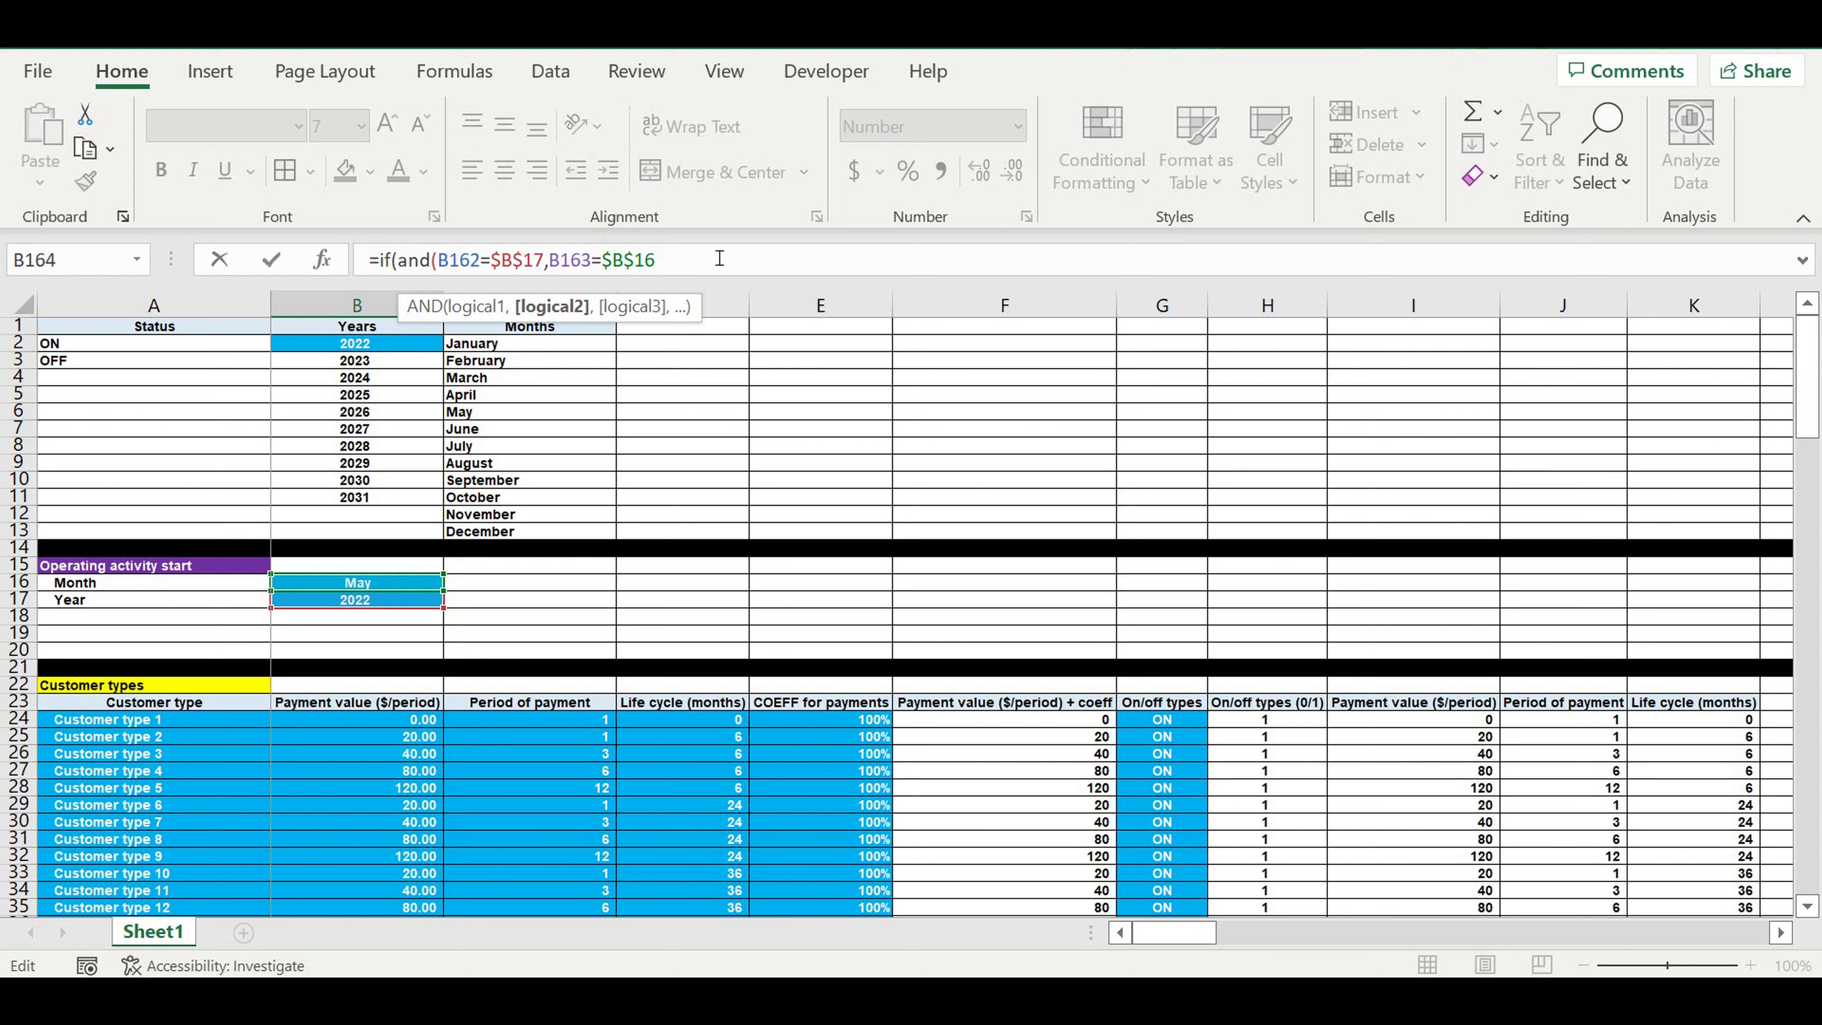
pyautogui.click(695, 261)
pyautogui.write('),1,0)')
pyautogui.press('Return')
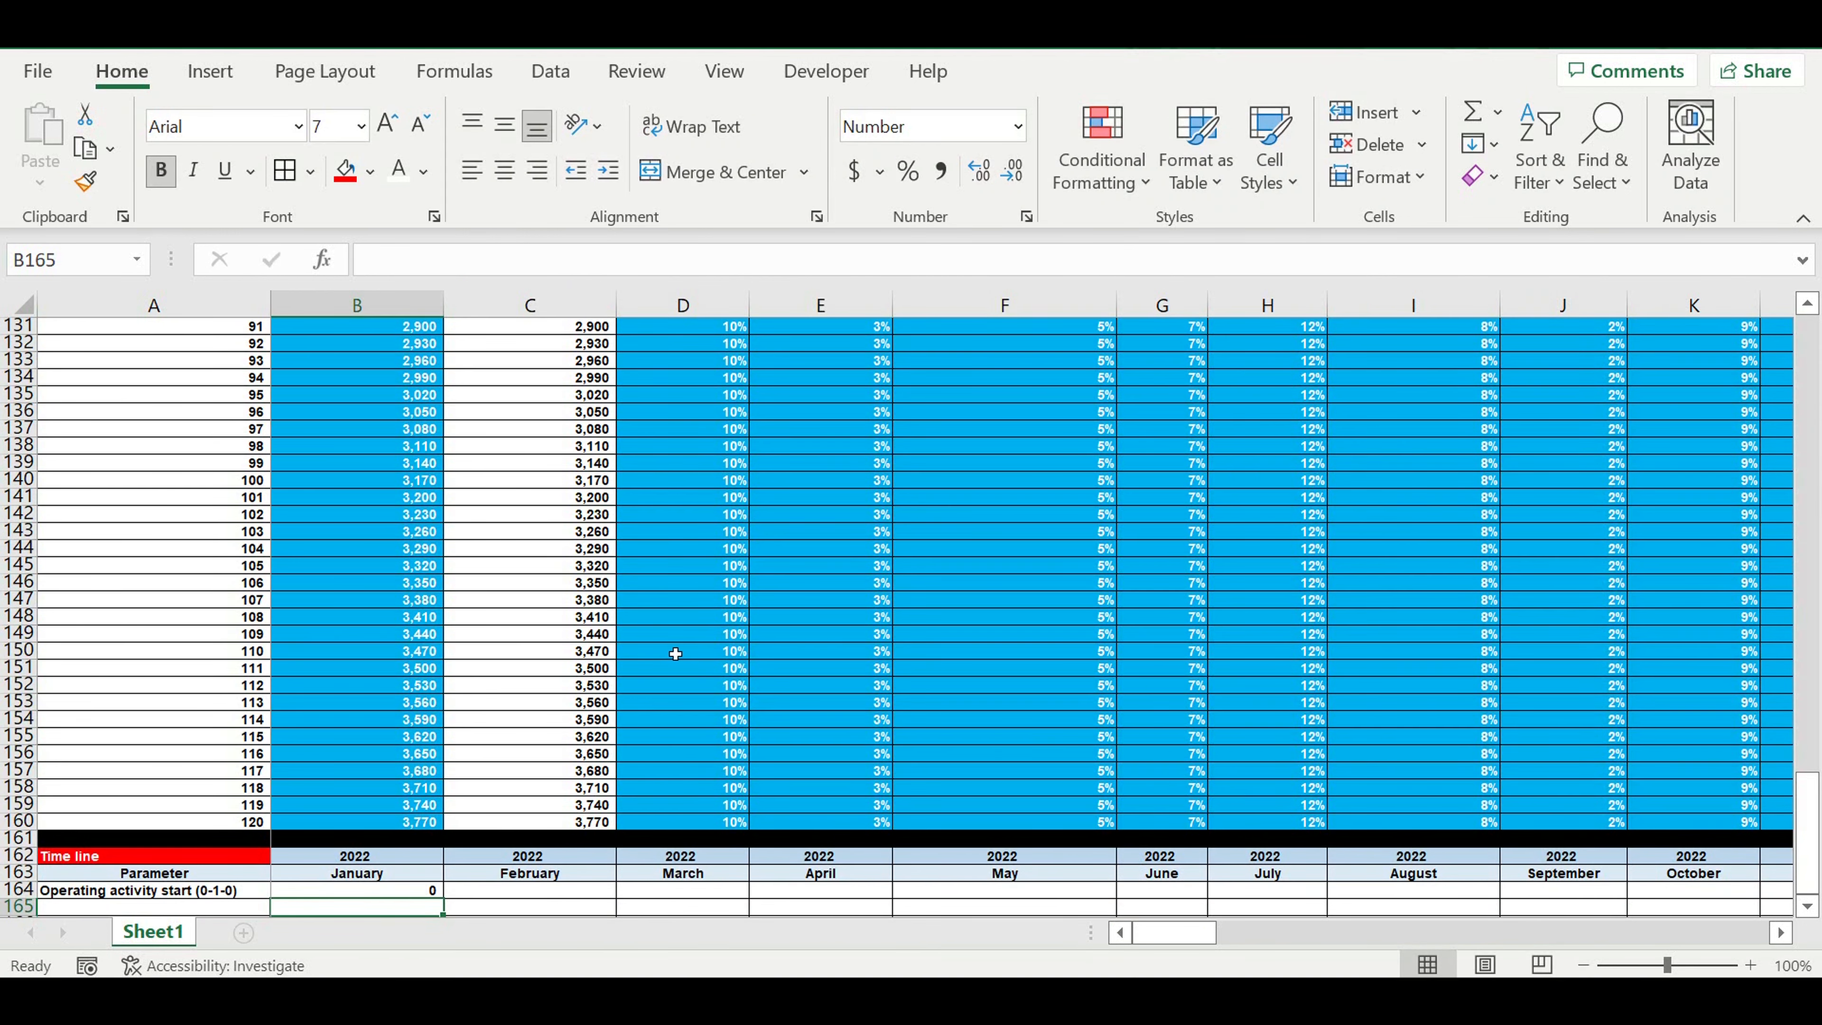
# Step: Fill the B164 start flag formula across row 164 through December 2031 in column DQ
pyautogui.scroll(-4, 515, 775)
pyautogui.click(427, 674)
pyautogui.click(429, 684)
pyautogui.moveTo(443, 692); pyautogui.dragTo(1245, 773)
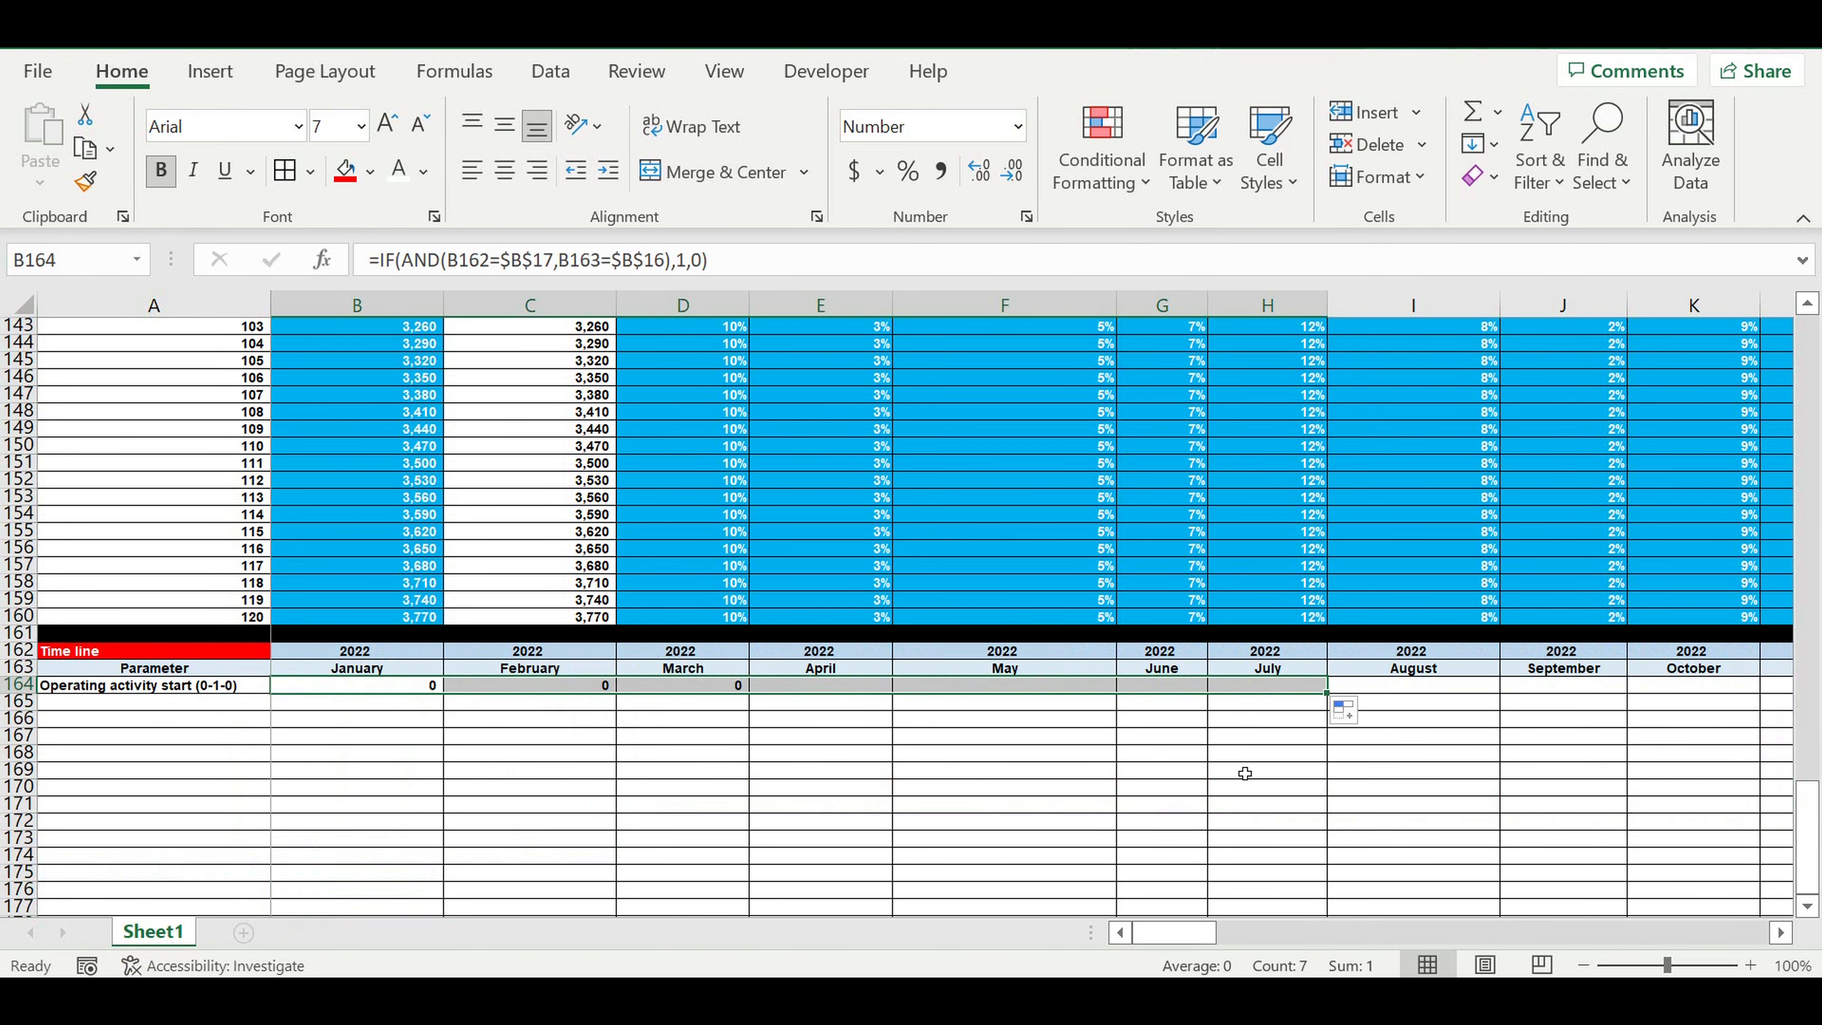
pyautogui.click(1070, 735)
pyautogui.click(1088, 687)
pyautogui.moveTo(1118, 697); pyautogui.dragTo(1249, 692)
pyautogui.moveTo(1262, 686); pyautogui.dragTo(1292, 725)
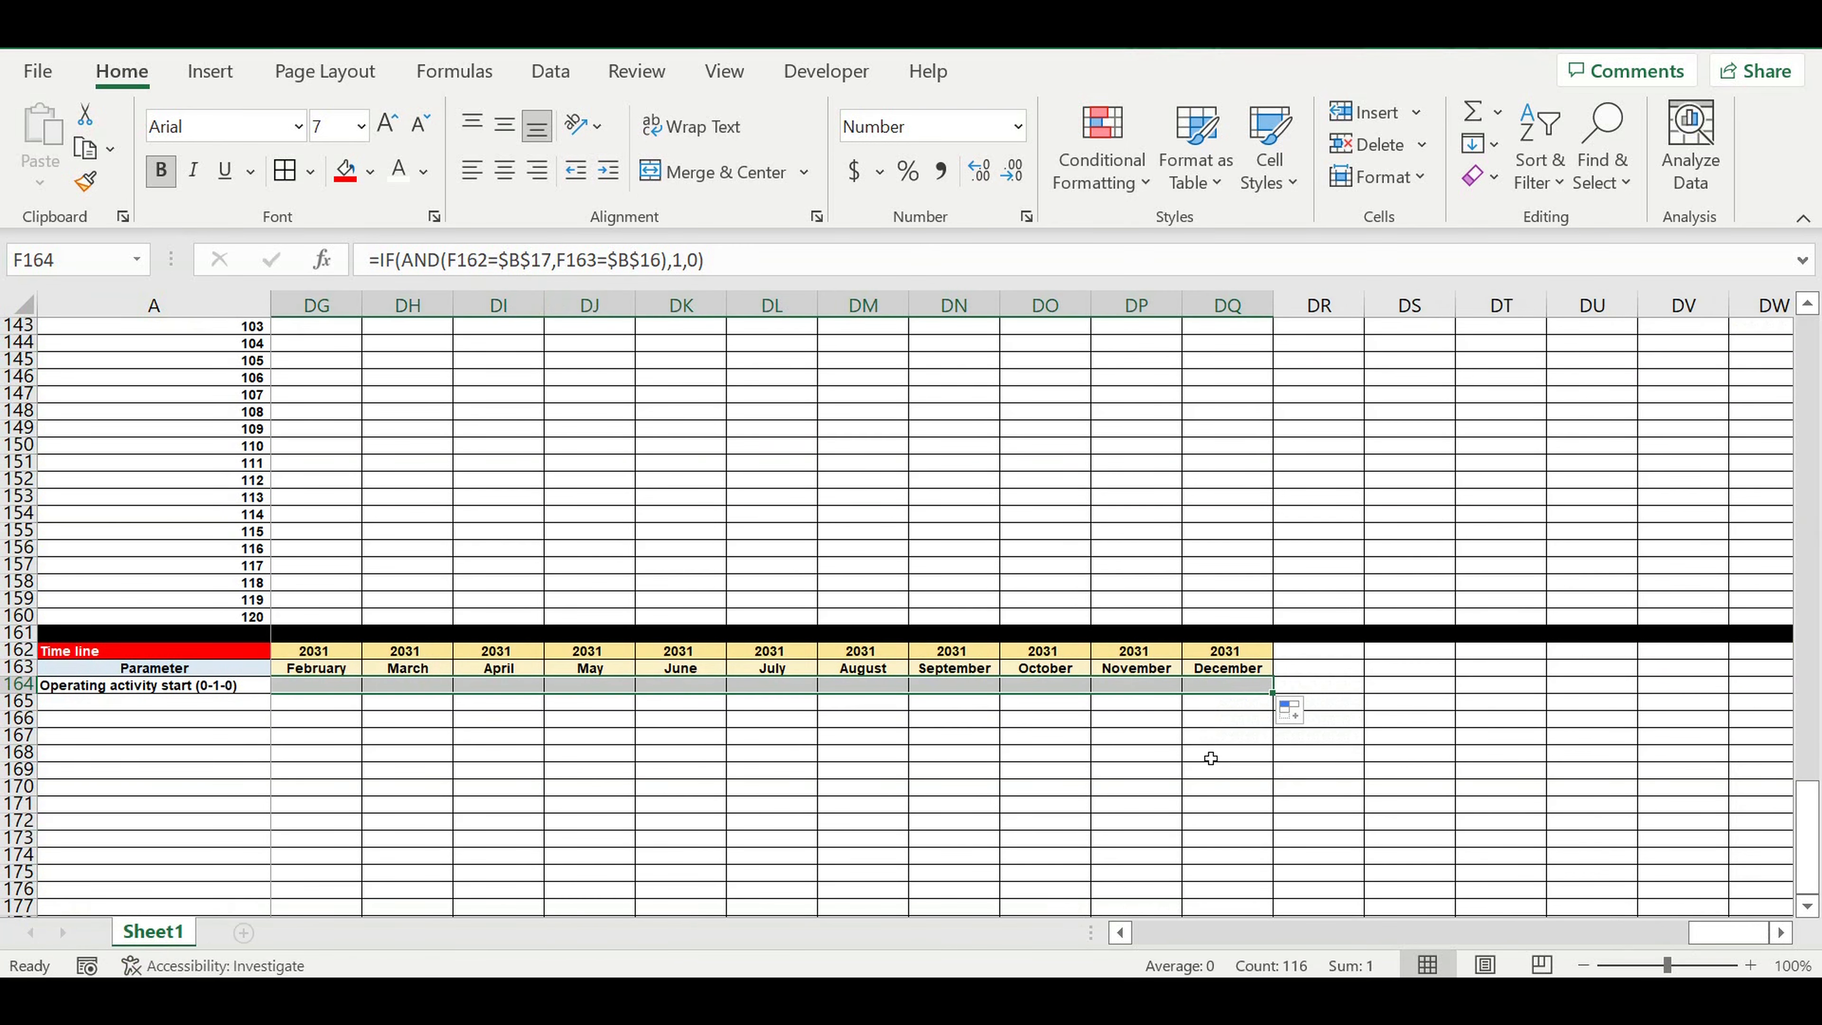
pyautogui.click(1211, 759)
pyautogui.moveTo(1709, 927); pyautogui.dragTo(841, 959)
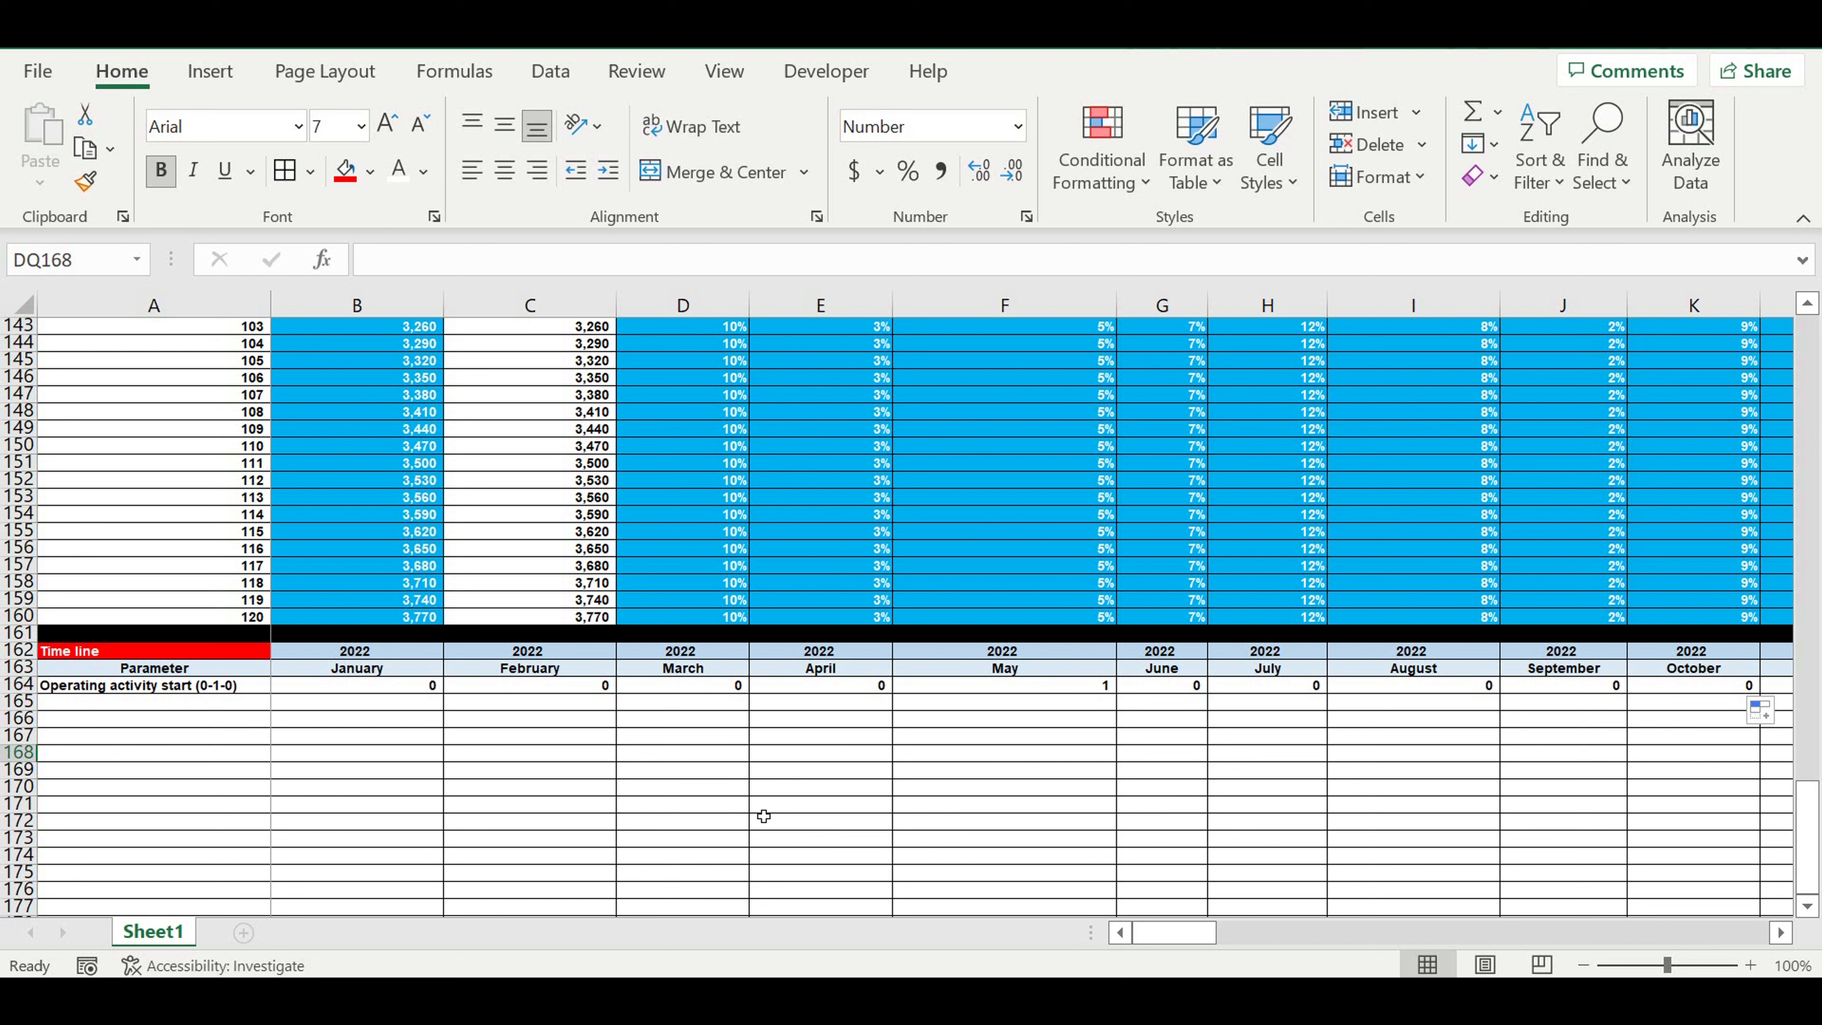
# Step: Copy the operating activity start label from A164 down into A165
pyautogui.click(398, 787)
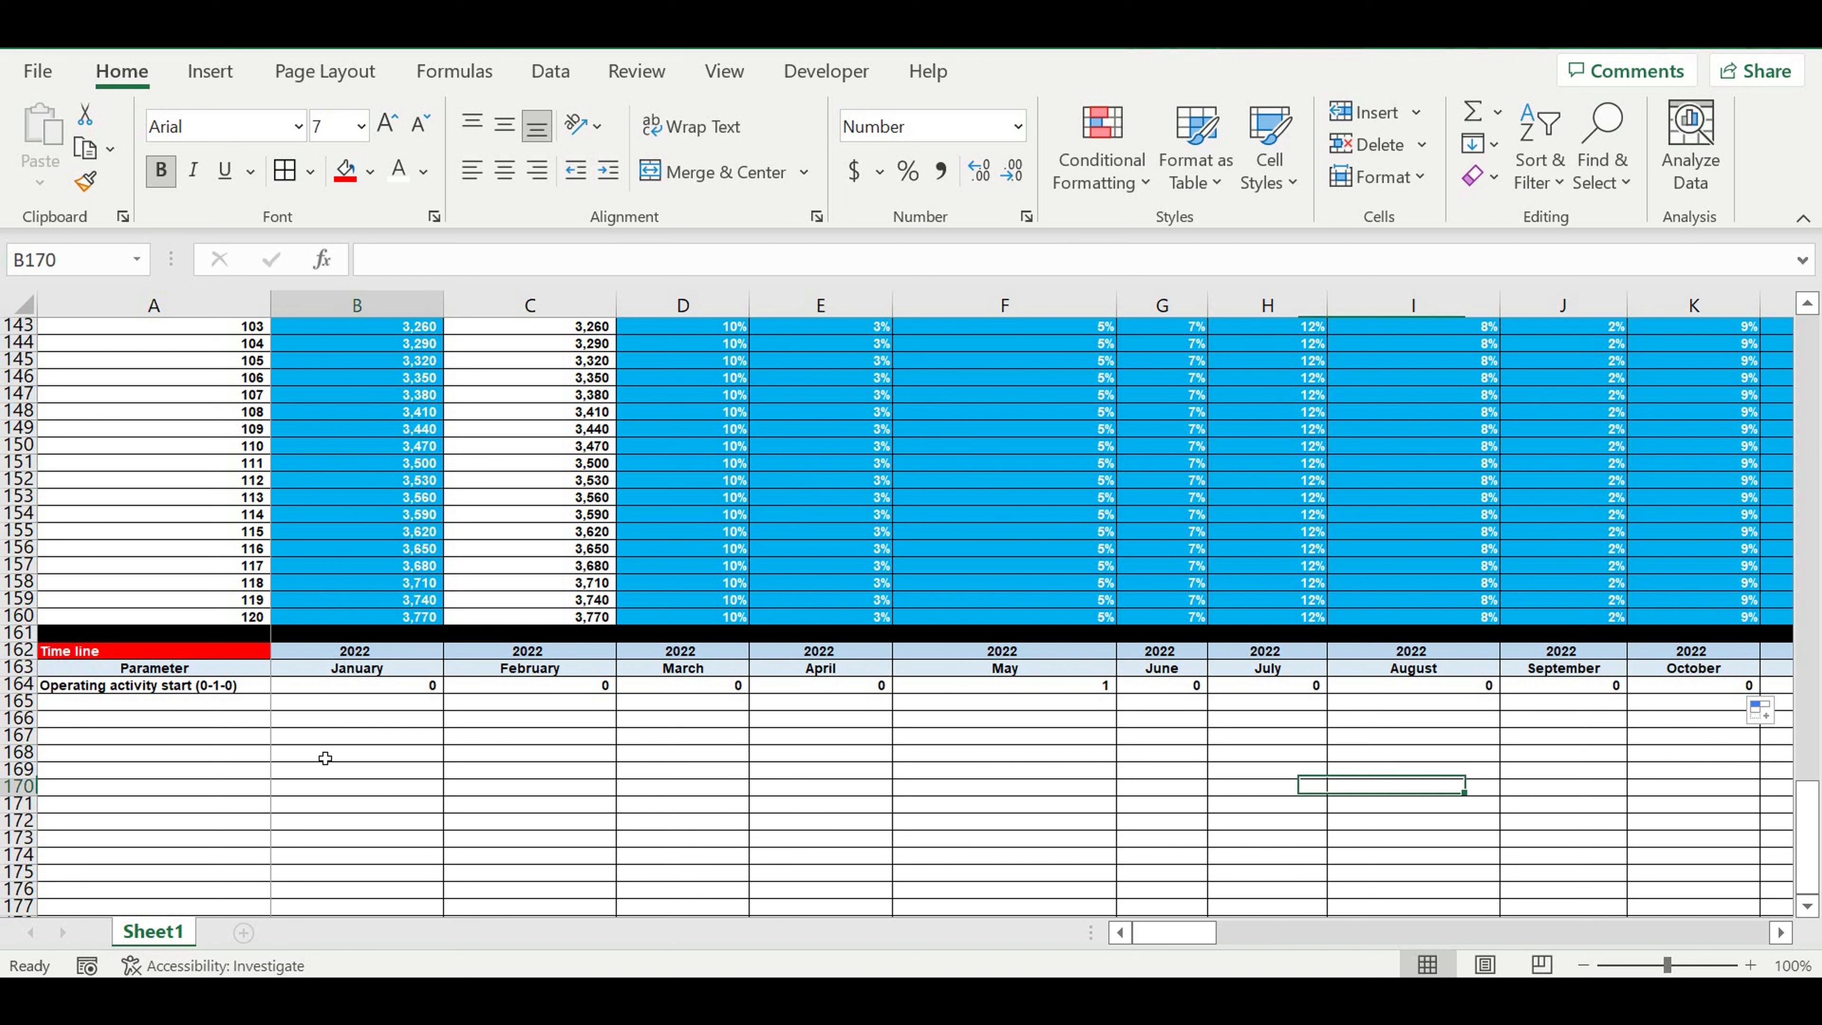
pyautogui.click(197, 685)
pyautogui.moveTo(271, 695); pyautogui.dragTo(264, 707)
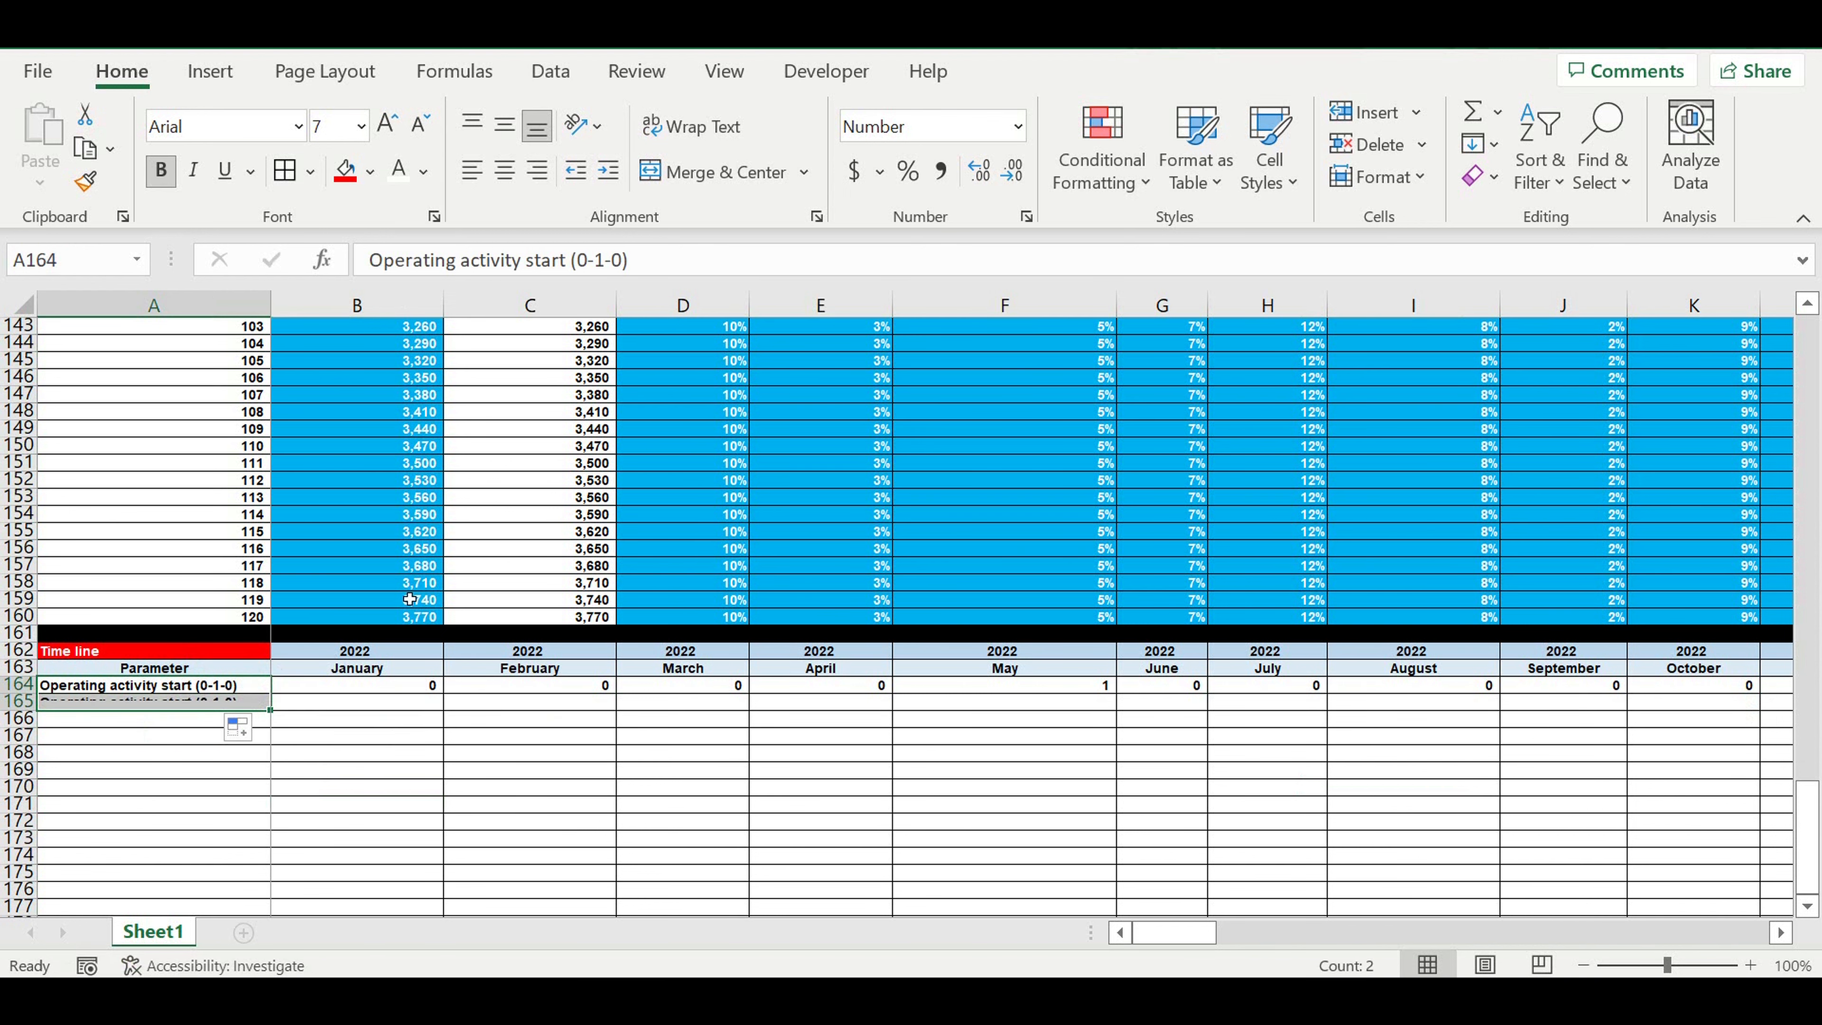
# Step: Change the label in A164 to "Operating activity start (0-1-1)"
pyautogui.click(620, 260)
pyautogui.press('BackSpace')
pyautogui.write('1')
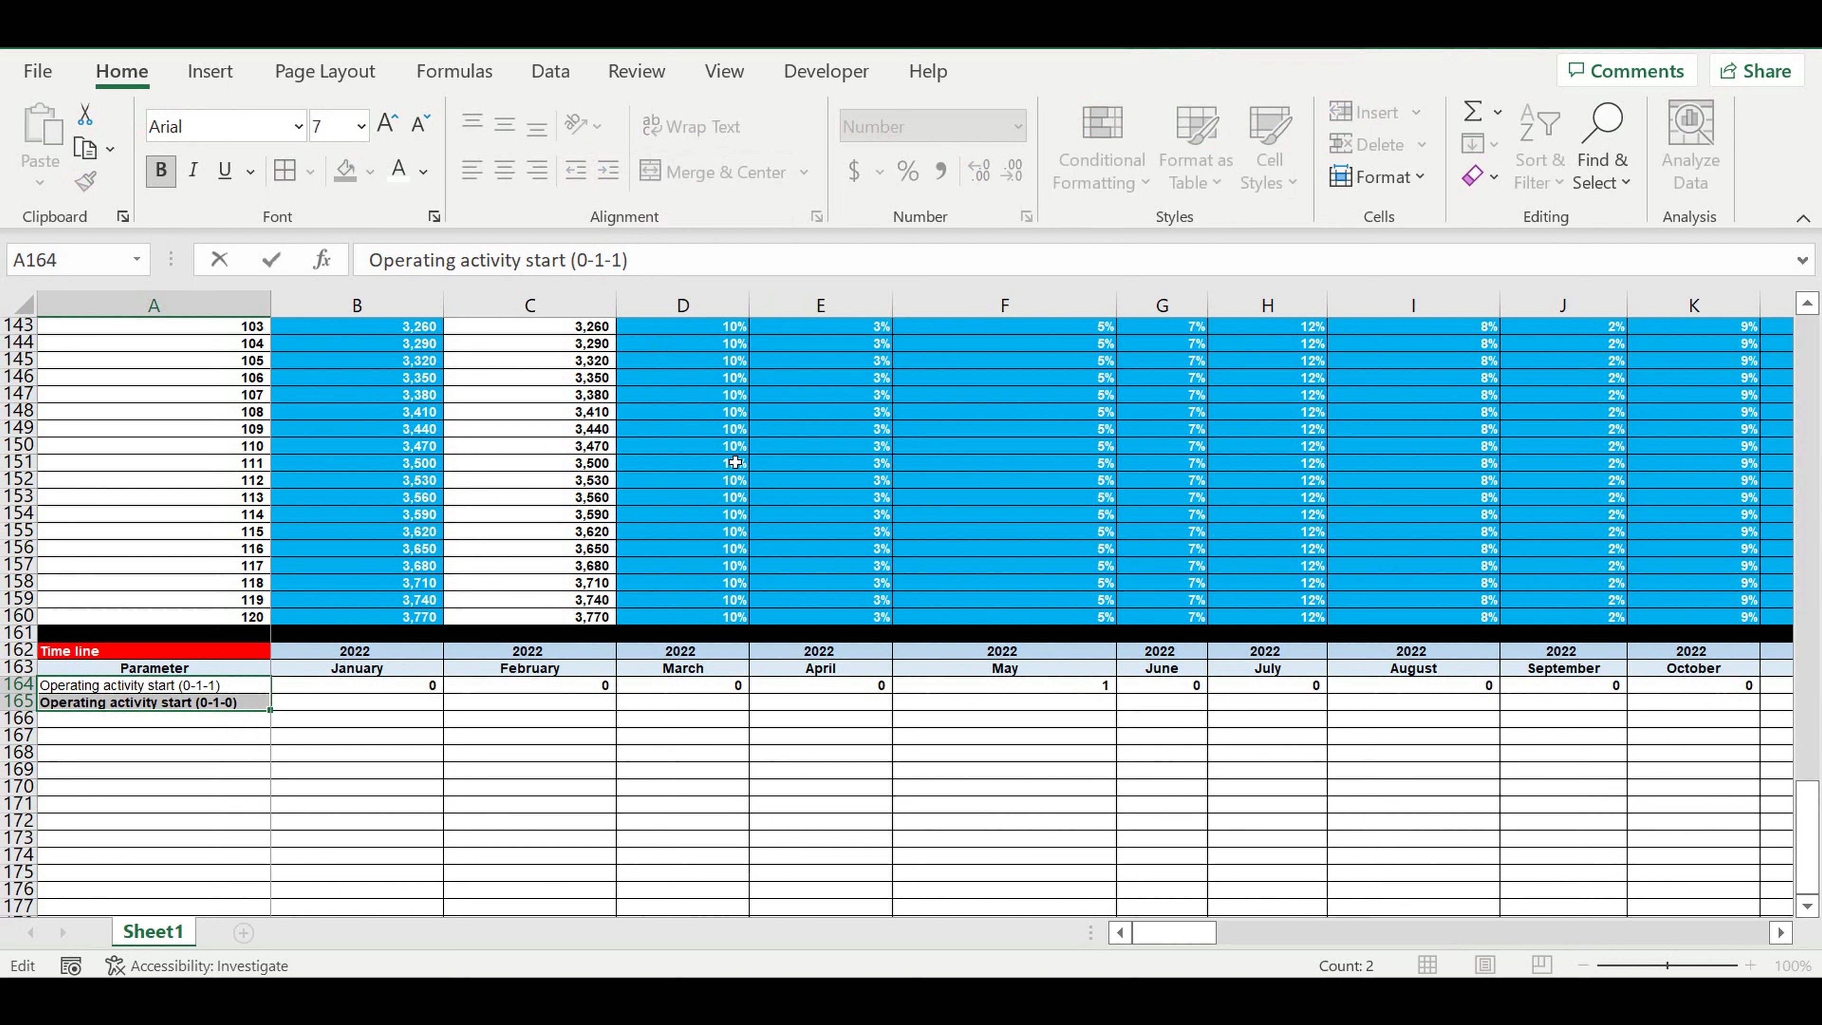
pyautogui.press('Return')
pyautogui.click(415, 755)
pyautogui.click(556, 752)
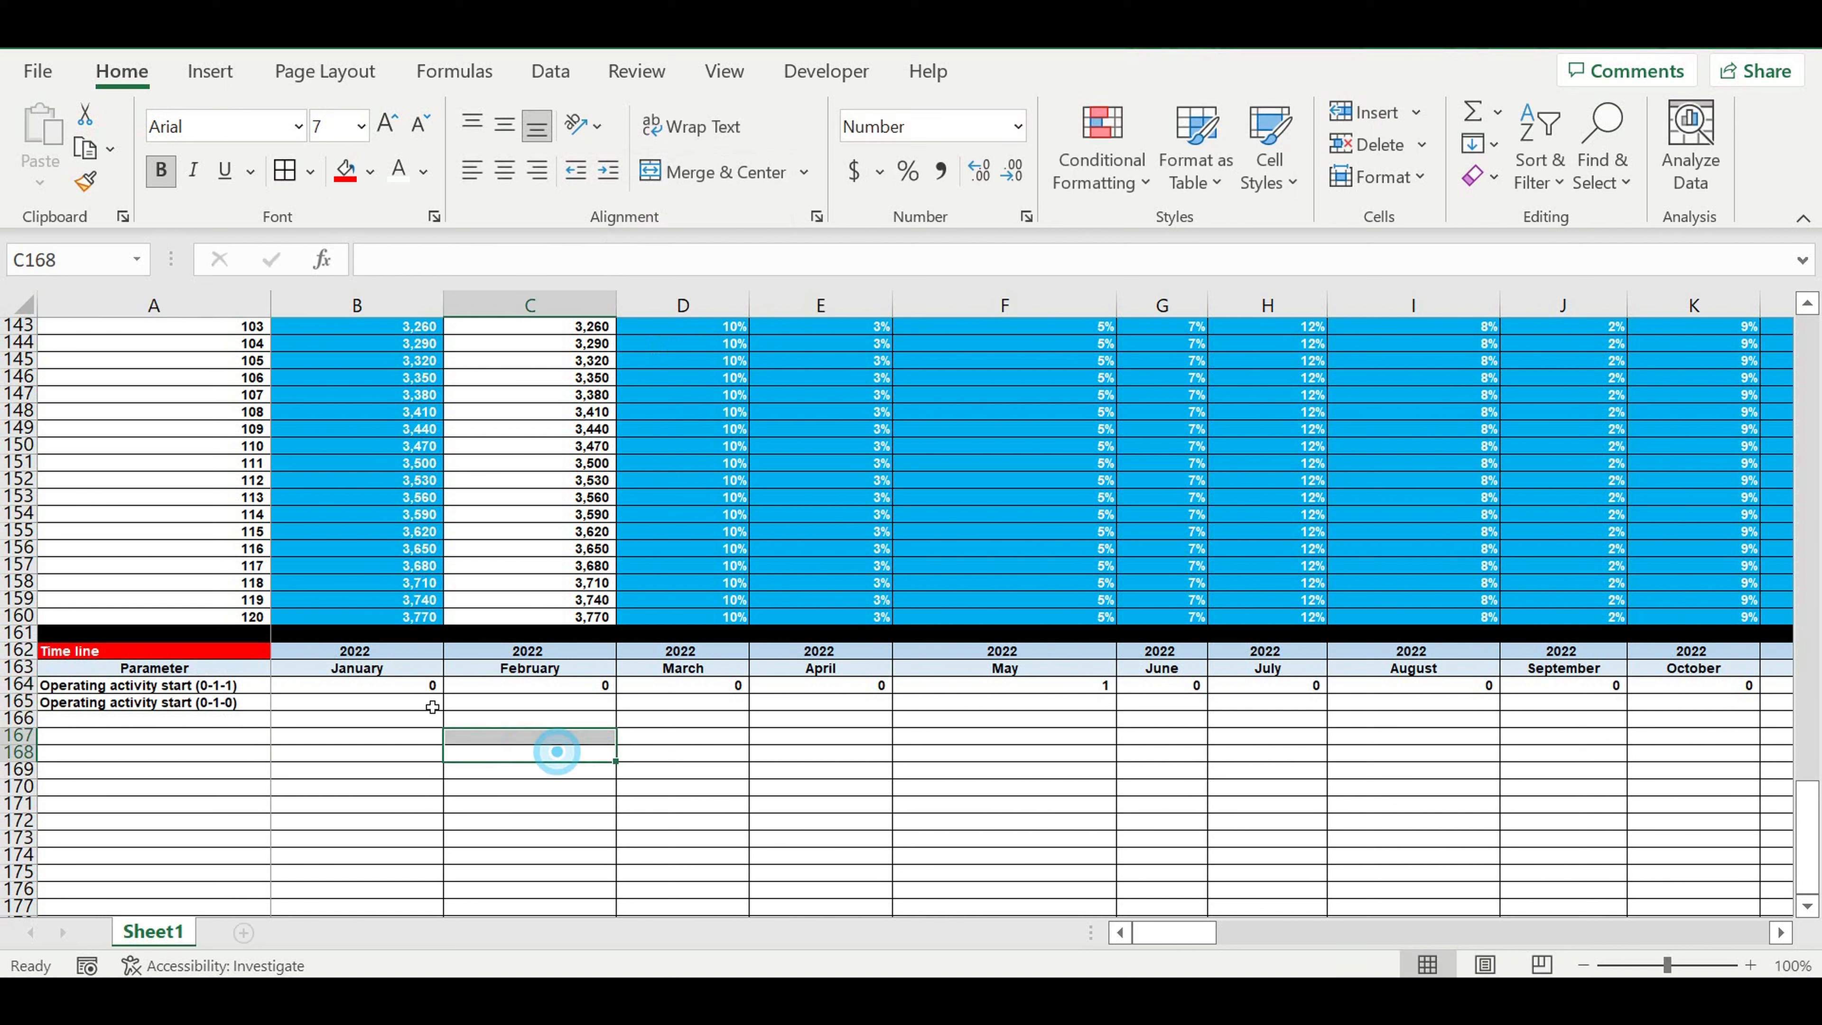
# Step: Link January 2022 in B165 to the start flag with the formula =B164
pyautogui.click(433, 706)
pyautogui.write('=')
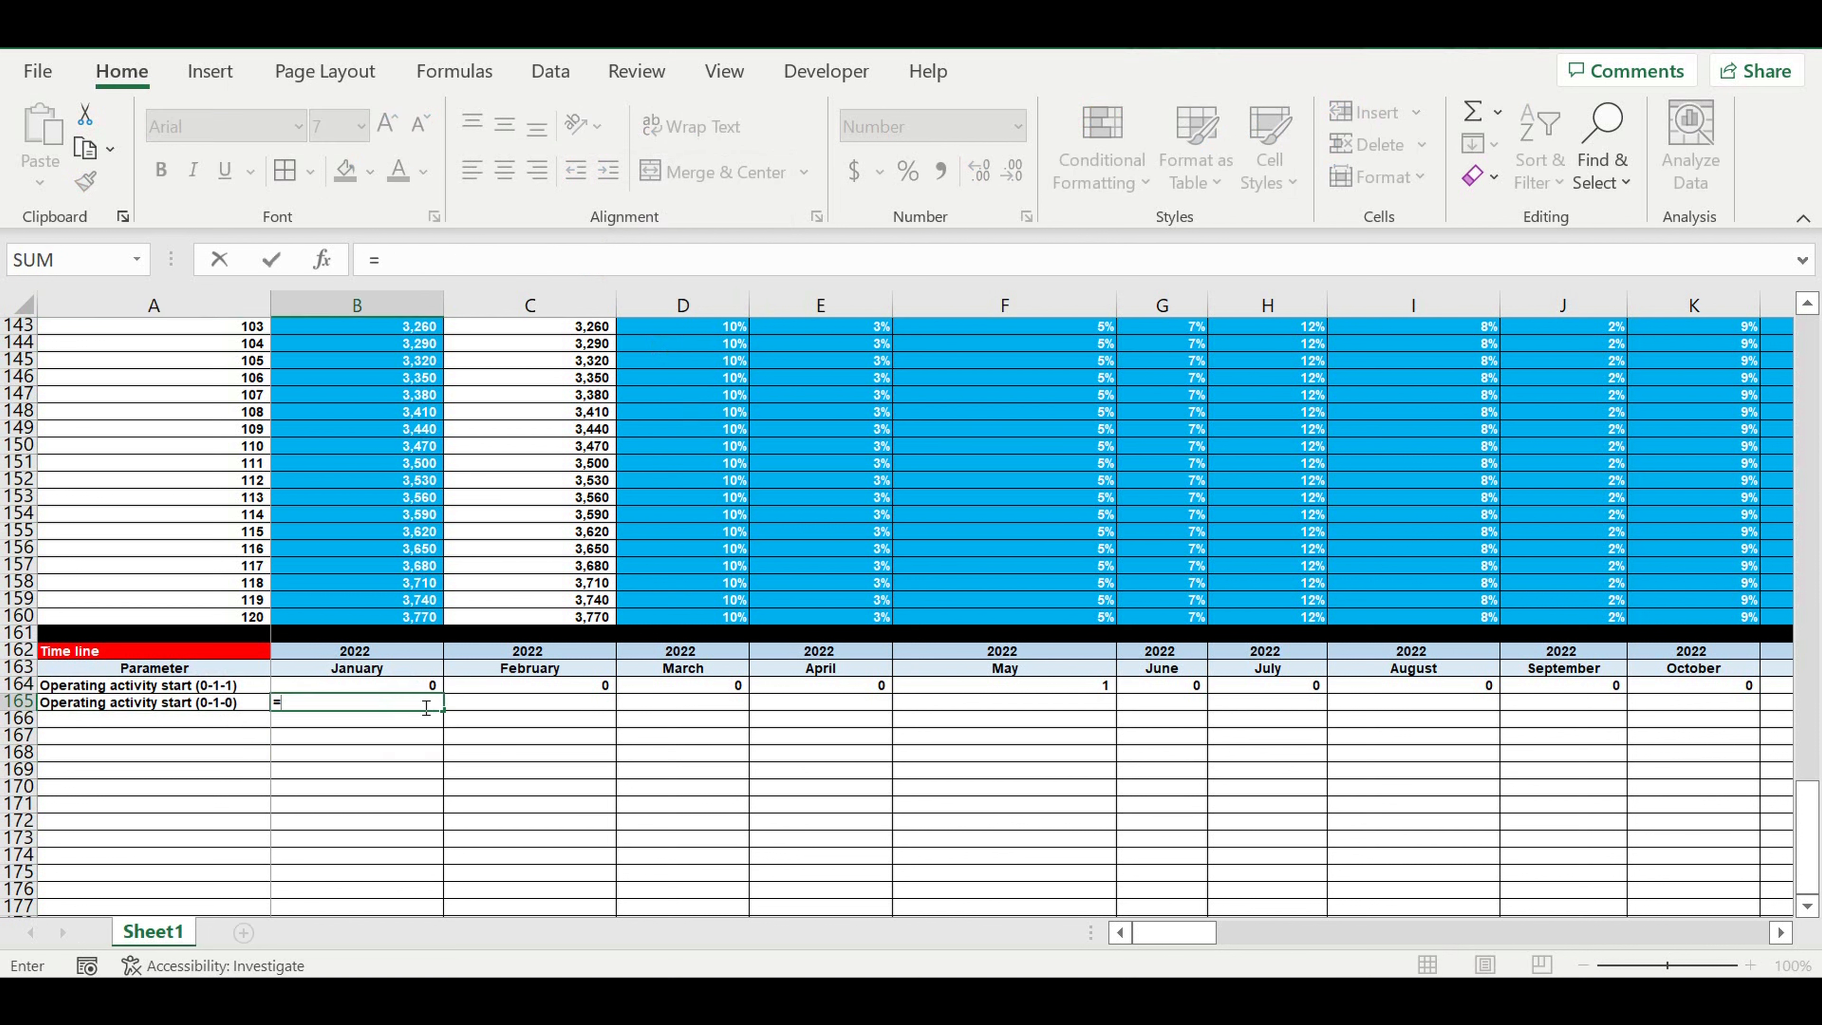
pyautogui.click(399, 686)
pyautogui.press('Return')
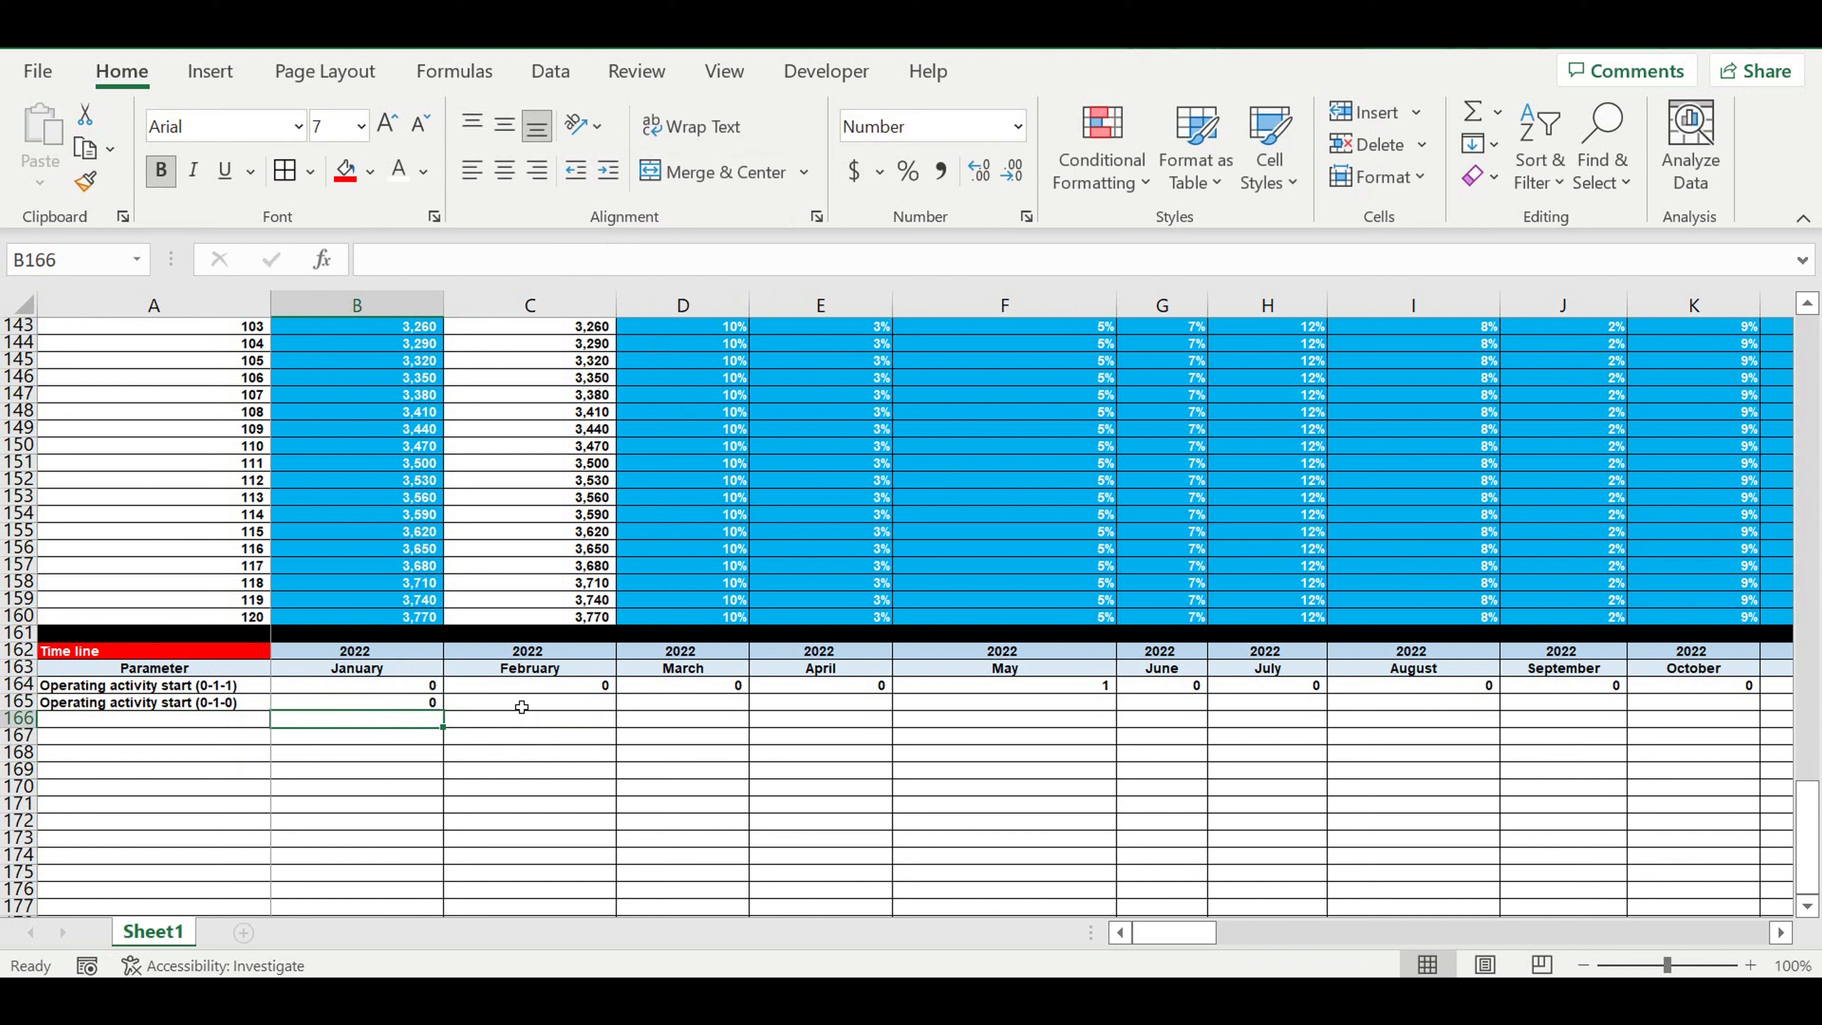
# Step: Enter the running flag formula =B165+C164 in C165 for February 2022
pyautogui.click(517, 704)
pyautogui.write('=')
pyautogui.click(412, 707)
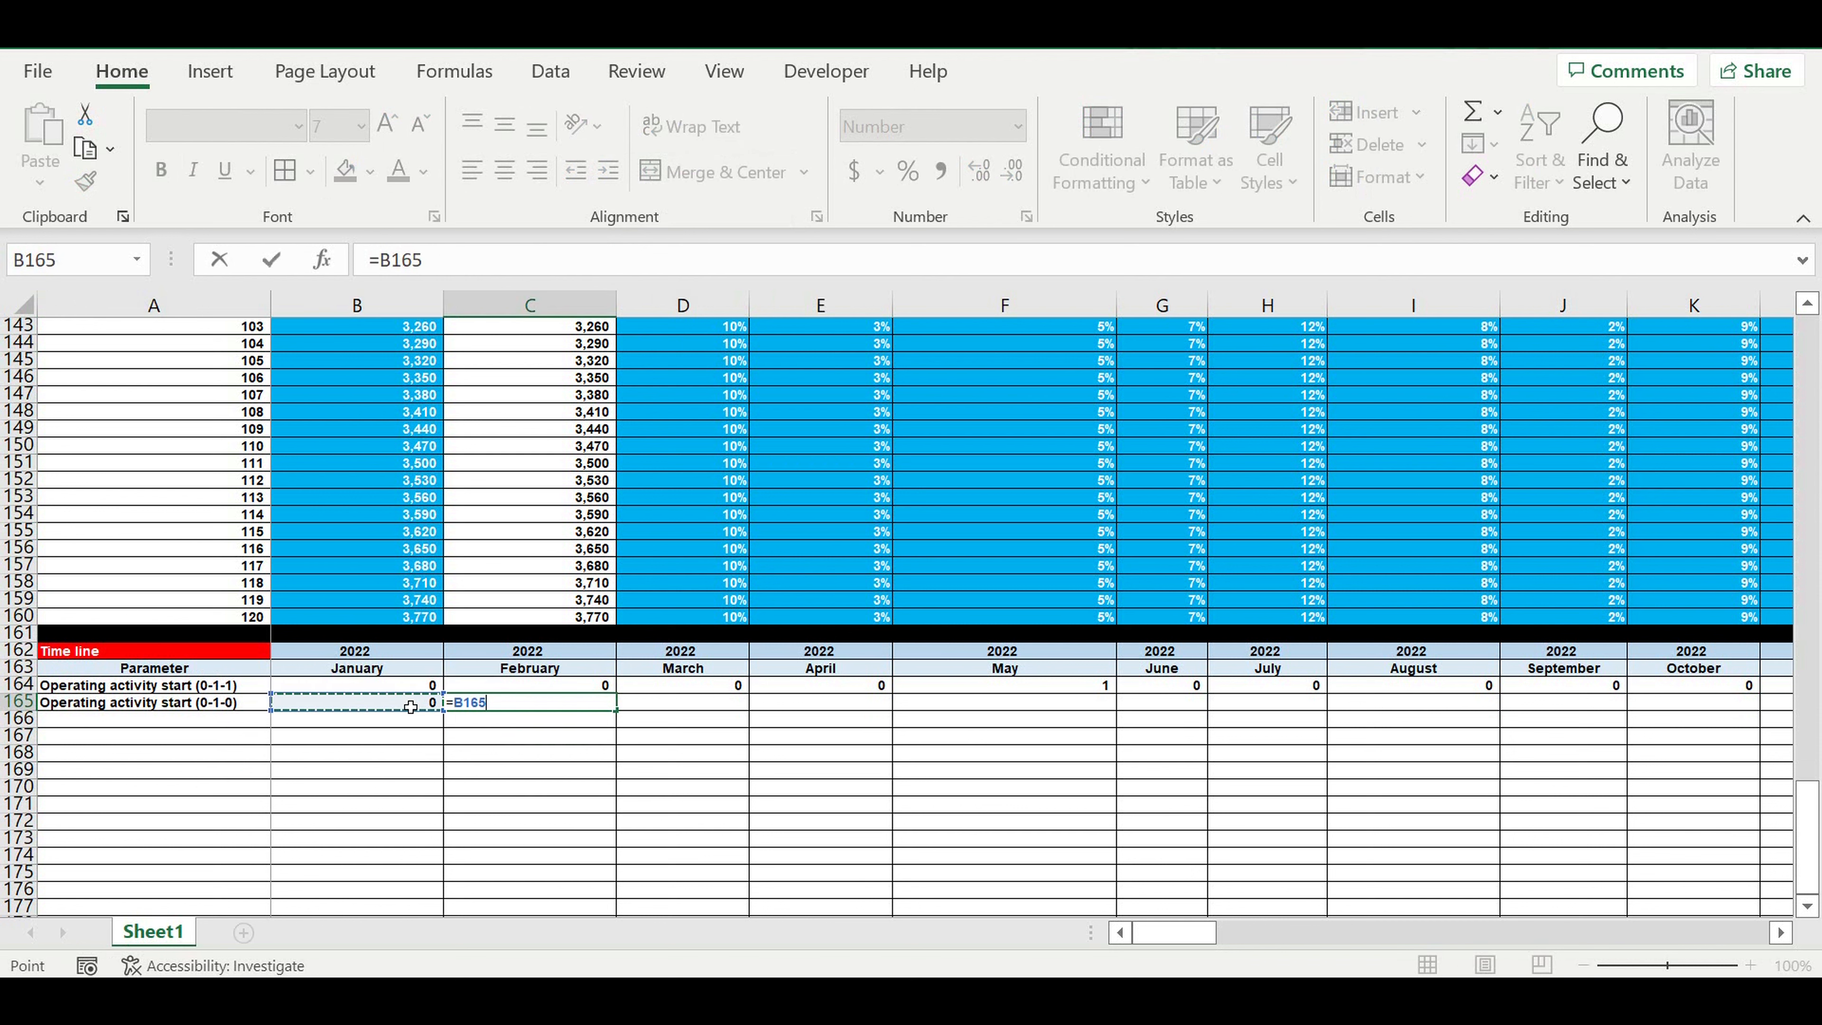
pyautogui.write('+')
pyautogui.click(543, 688)
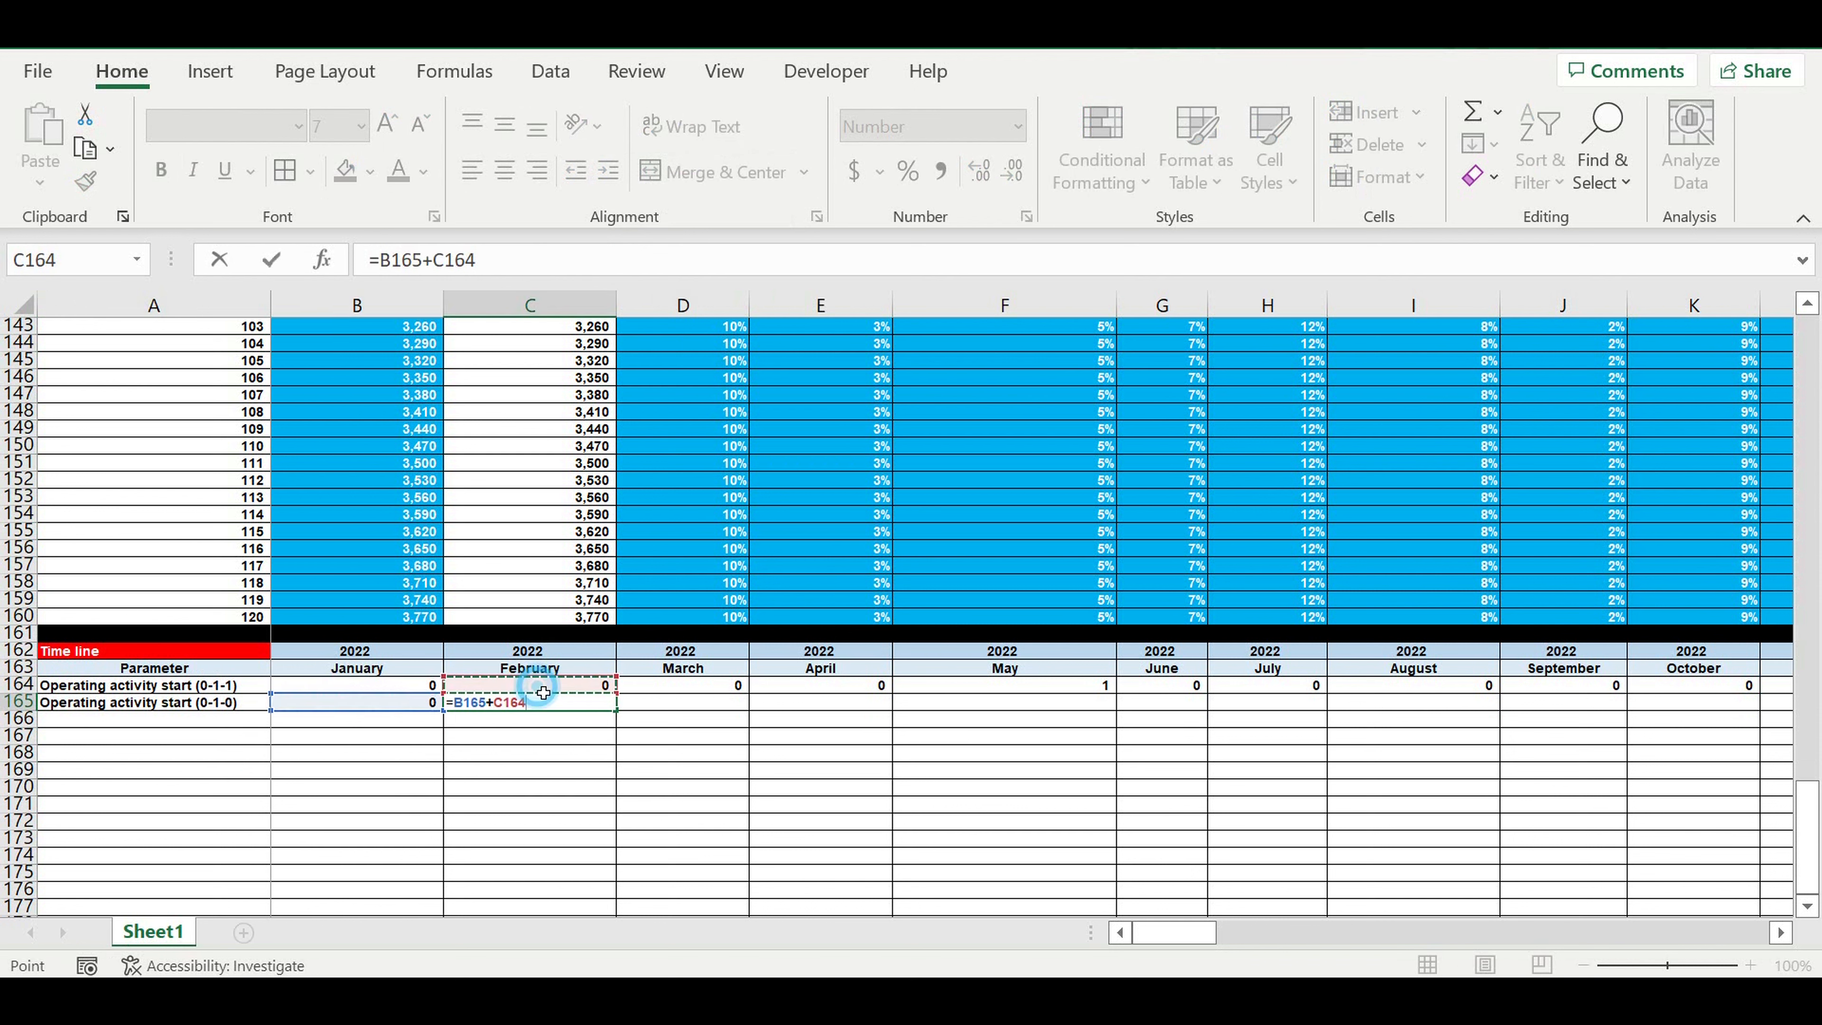
pyautogui.press('Return')
# Step: Fill the C165 running flag formula across row 165 through December 2031 in column DQ
pyautogui.click(574, 700)
pyautogui.moveTo(615, 720); pyautogui.dragTo(1610, 775)
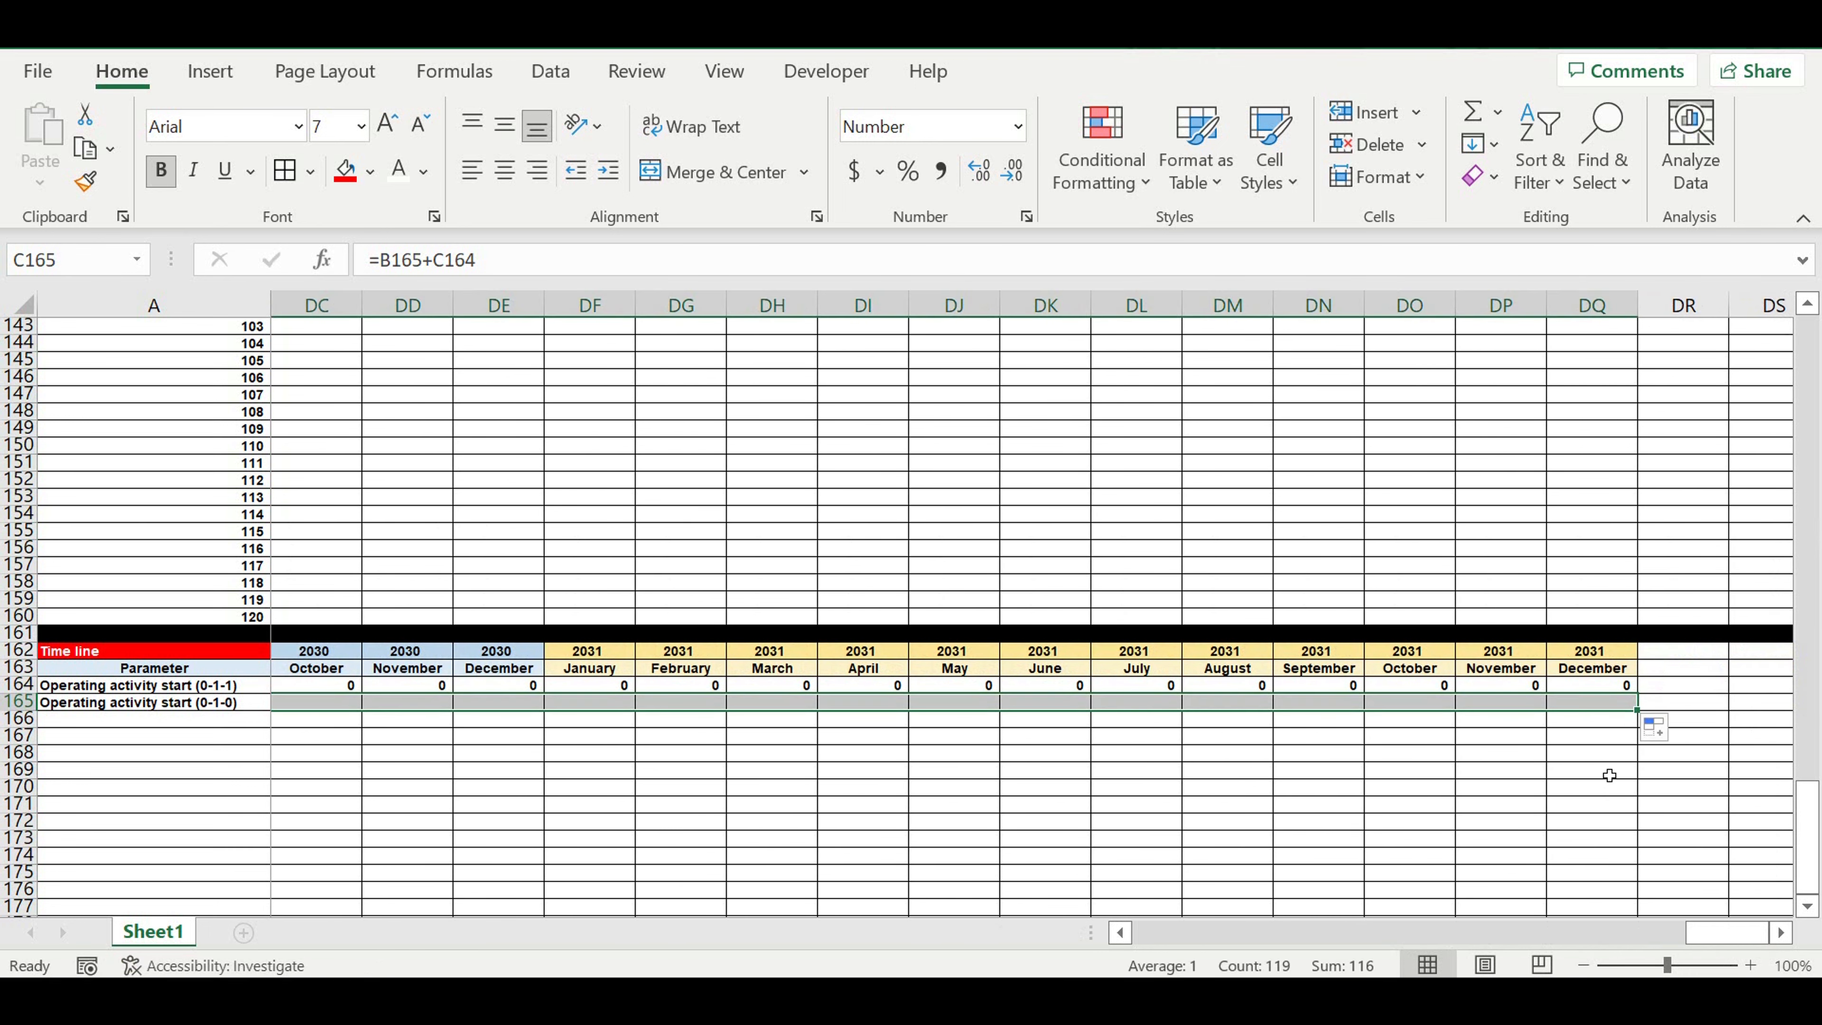
pyautogui.click(1468, 755)
pyautogui.moveTo(1741, 946); pyautogui.dragTo(1040, 955)
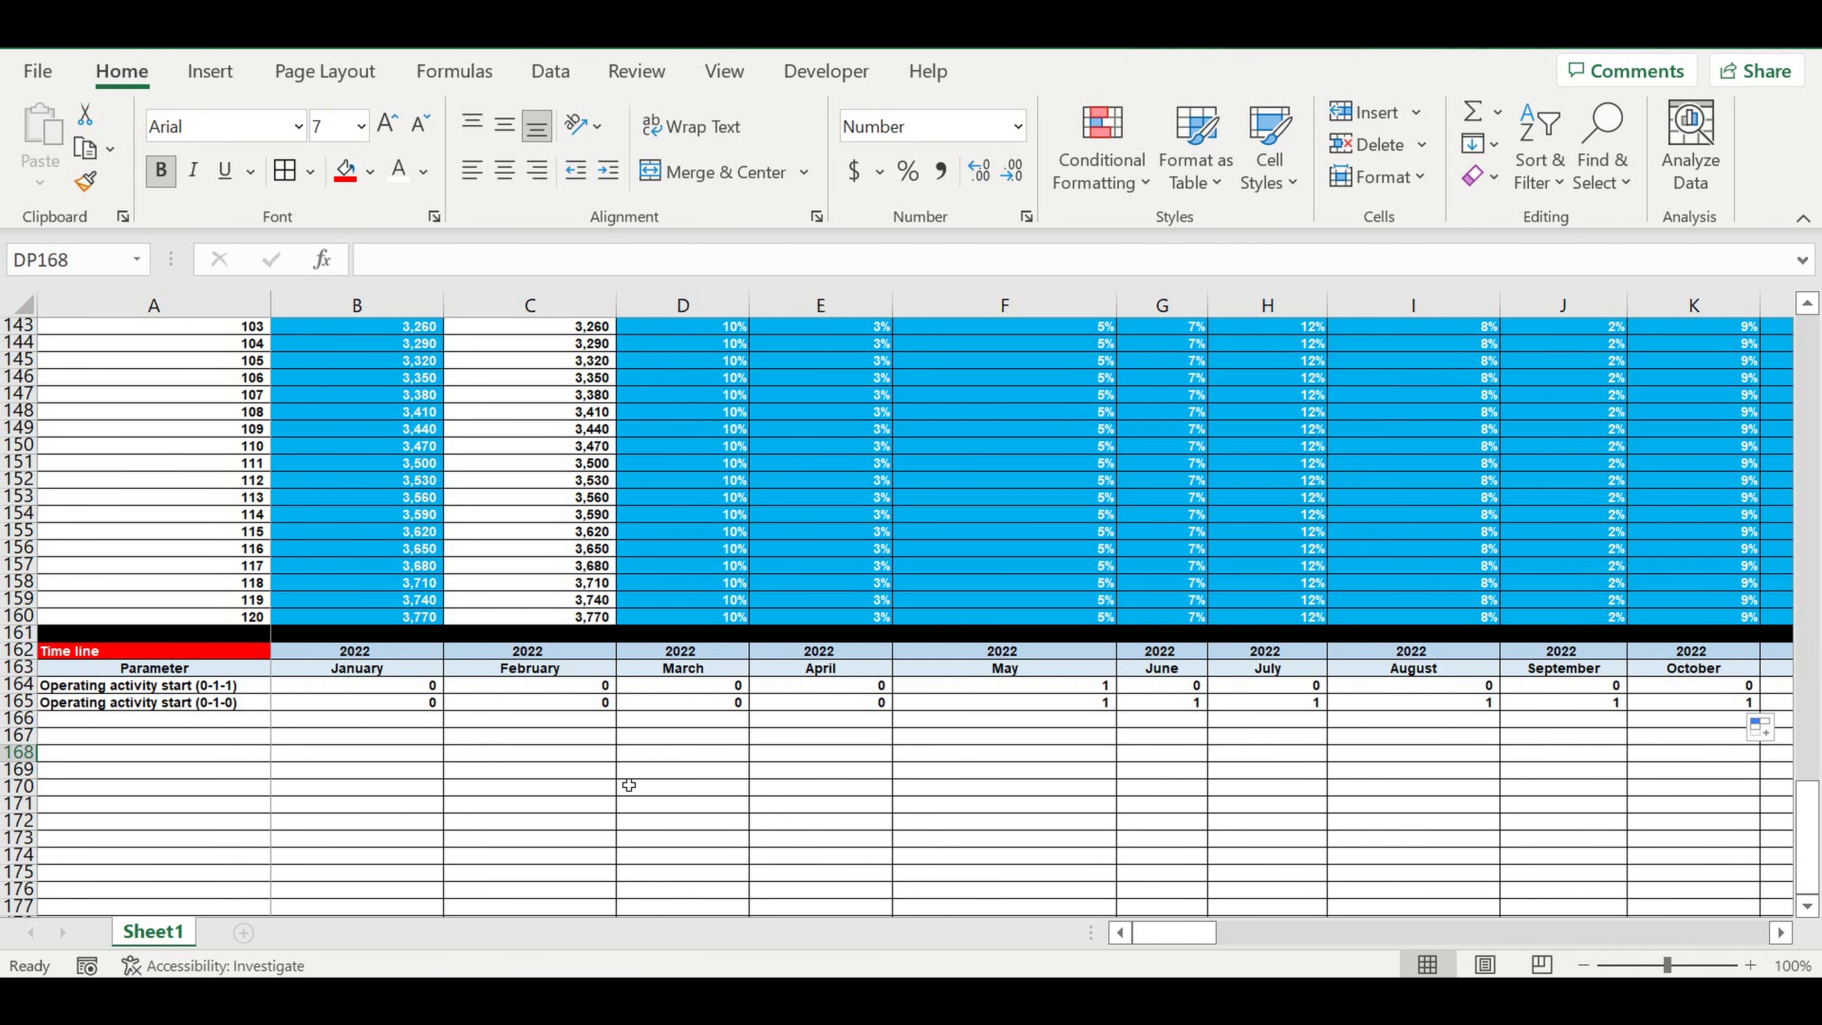
pyautogui.click(628, 772)
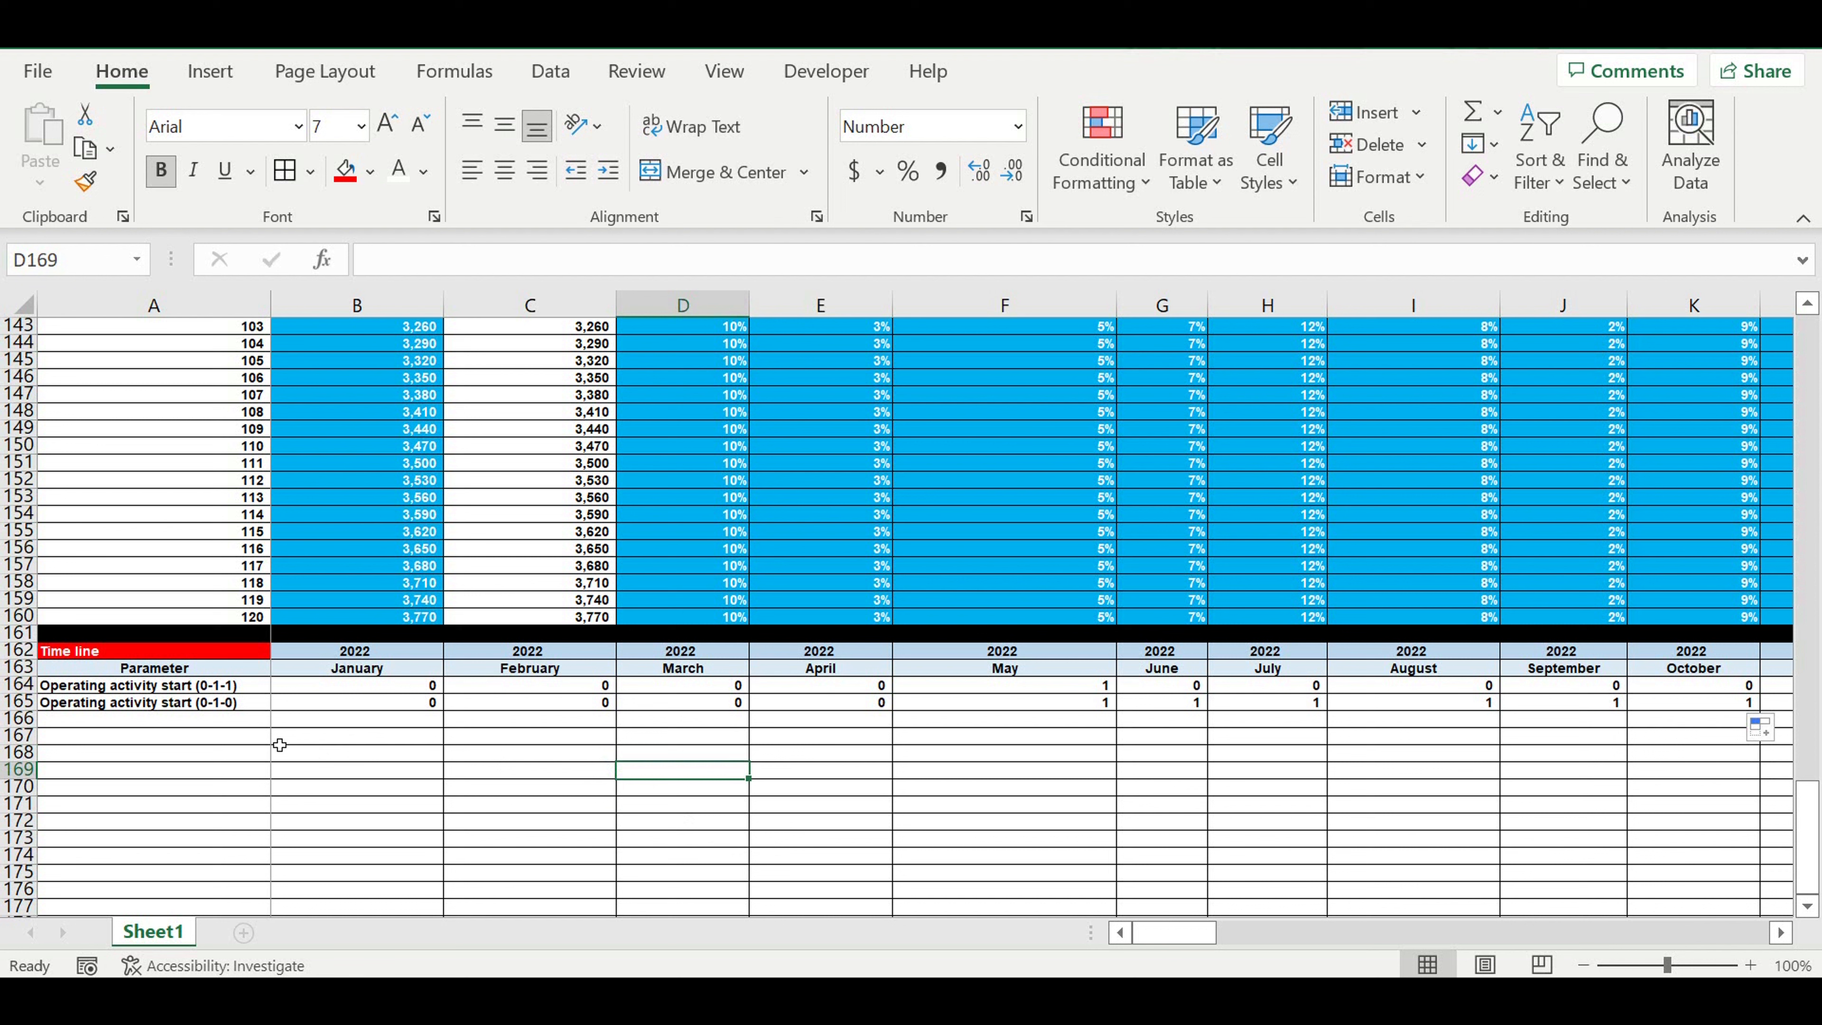
# Step: Change the label in A165 to "Operating activity start (0-1-1)"
pyautogui.click(234, 724)
pyautogui.click(231, 704)
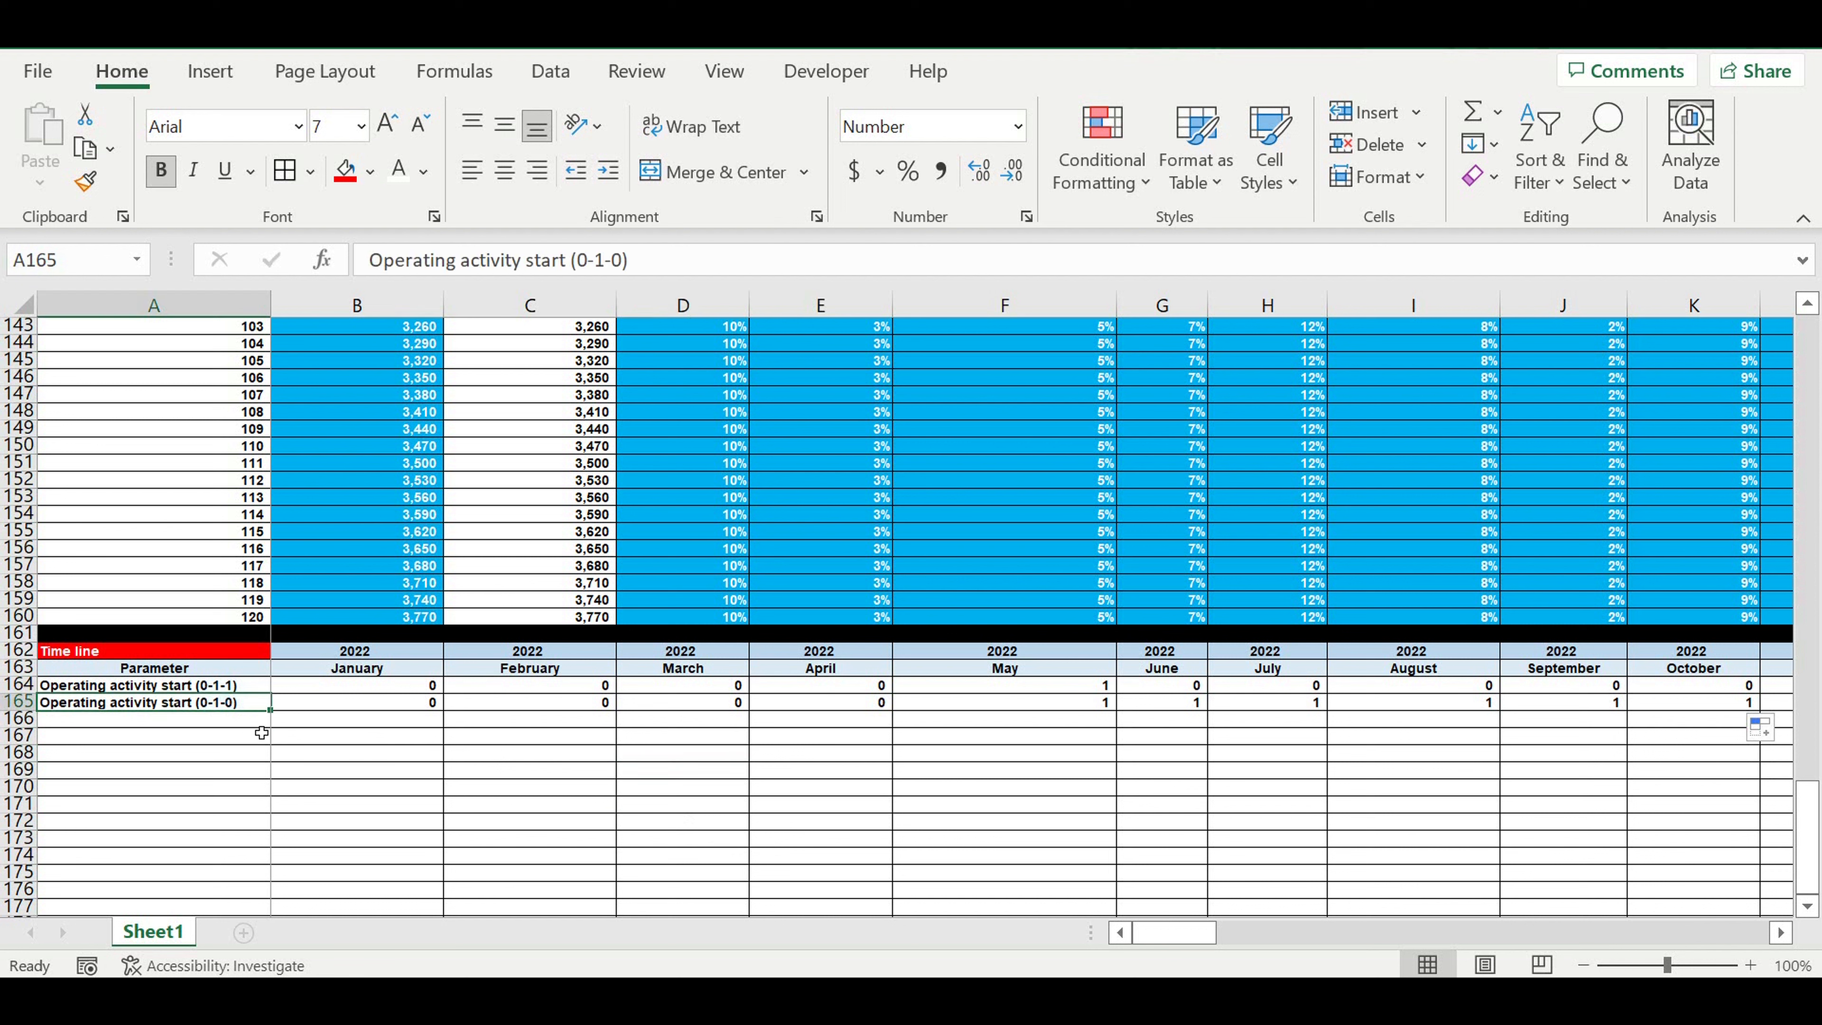
pyautogui.click(229, 704)
pyautogui.doubleClick(617, 260)
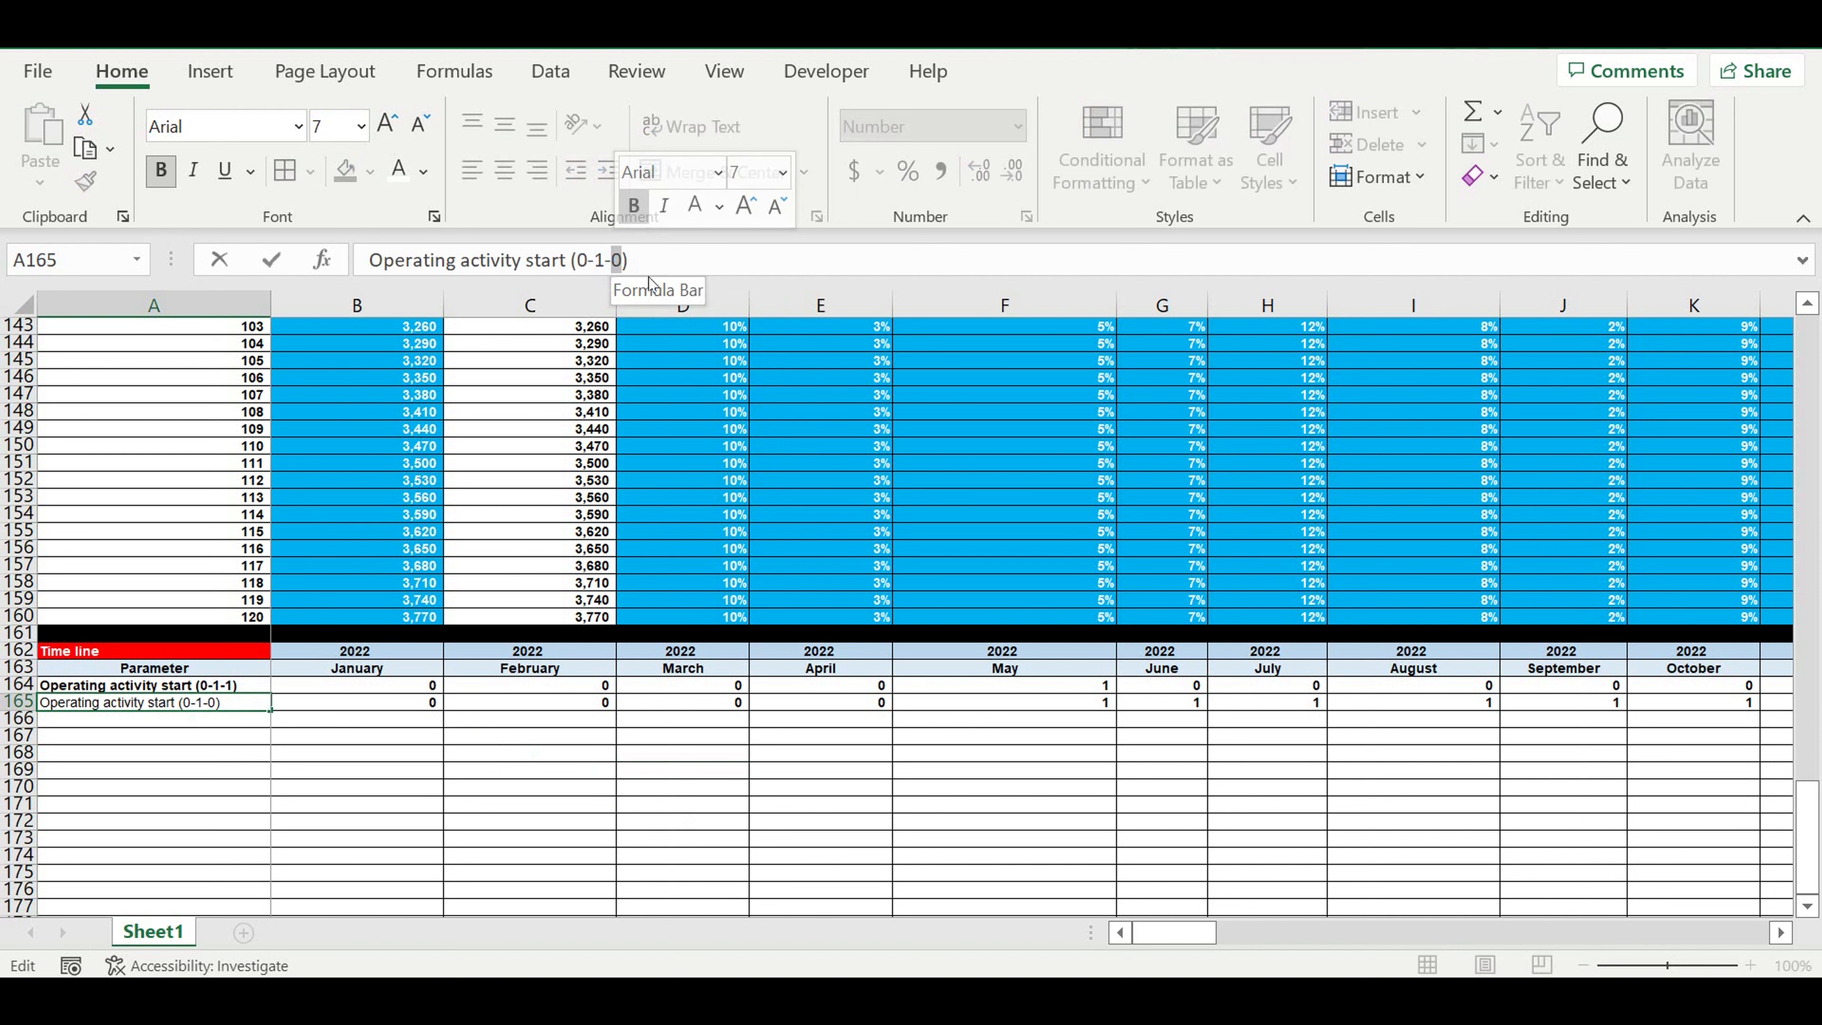
pyautogui.write('1')
pyautogui.press('Return')
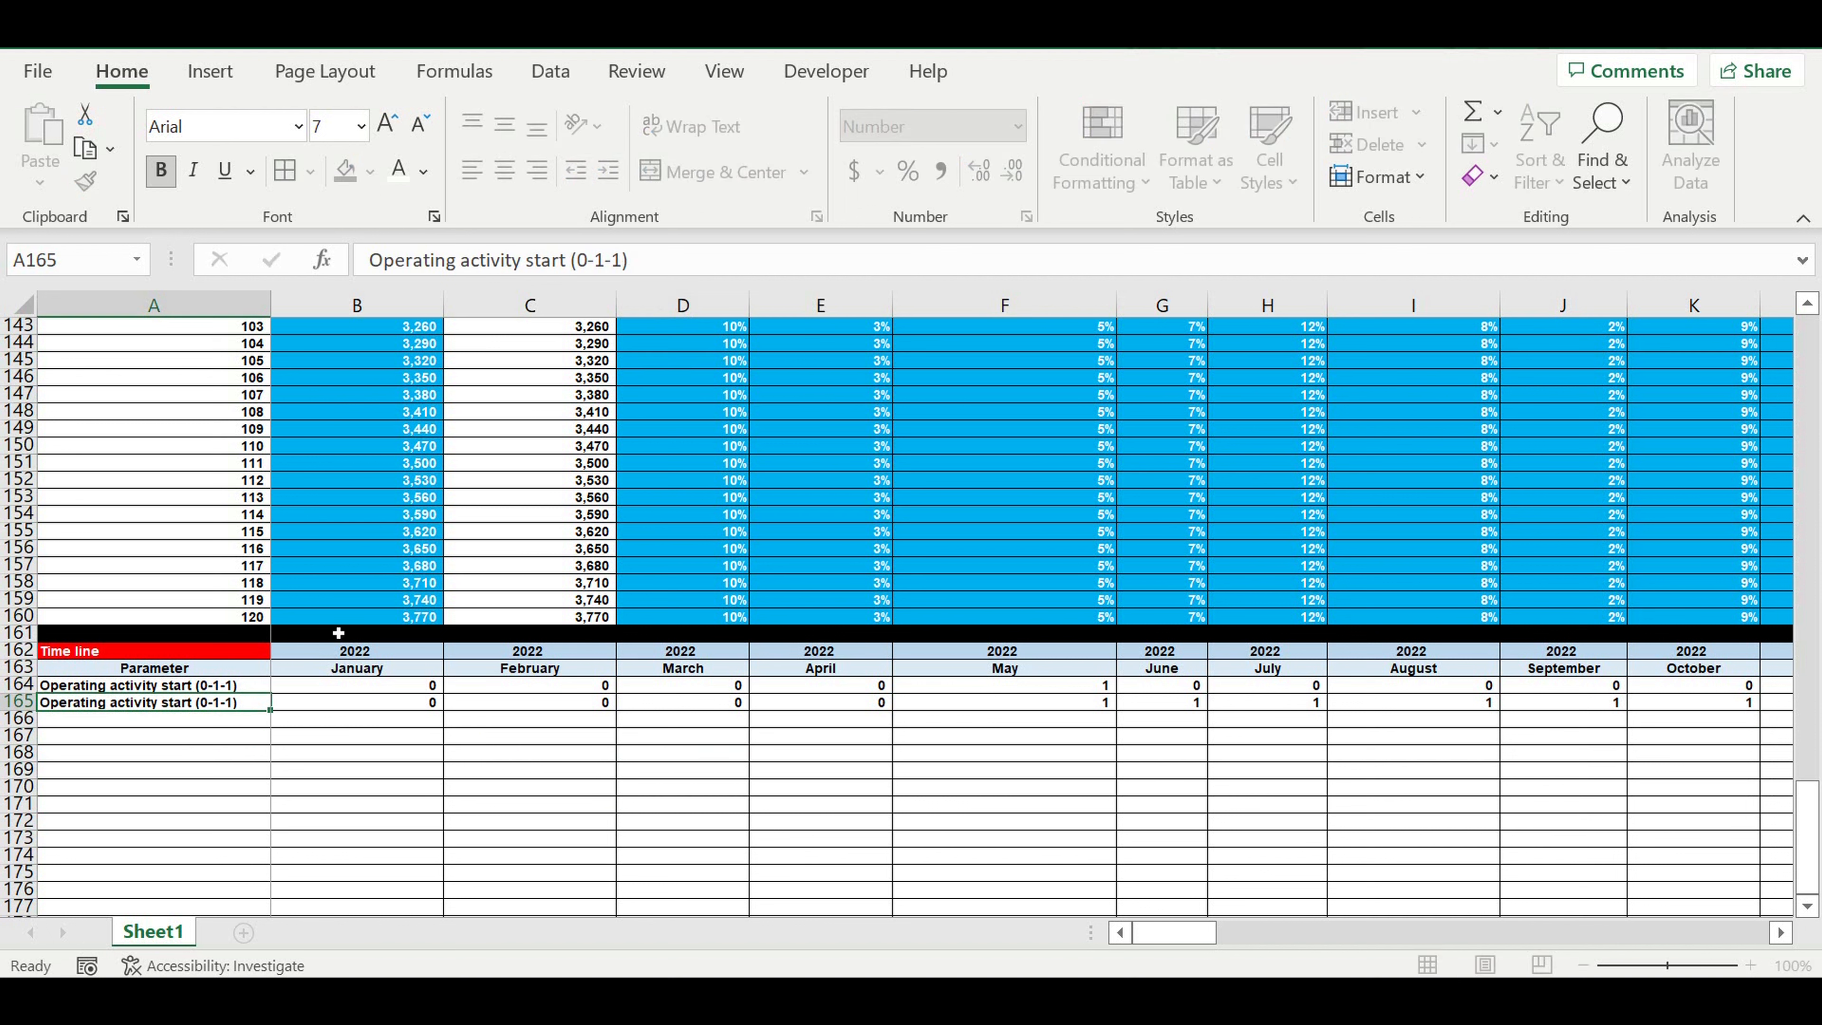
# Step: Set the label in A164 back to "Operating activity start (0-1-0)"
pyautogui.click(260, 686)
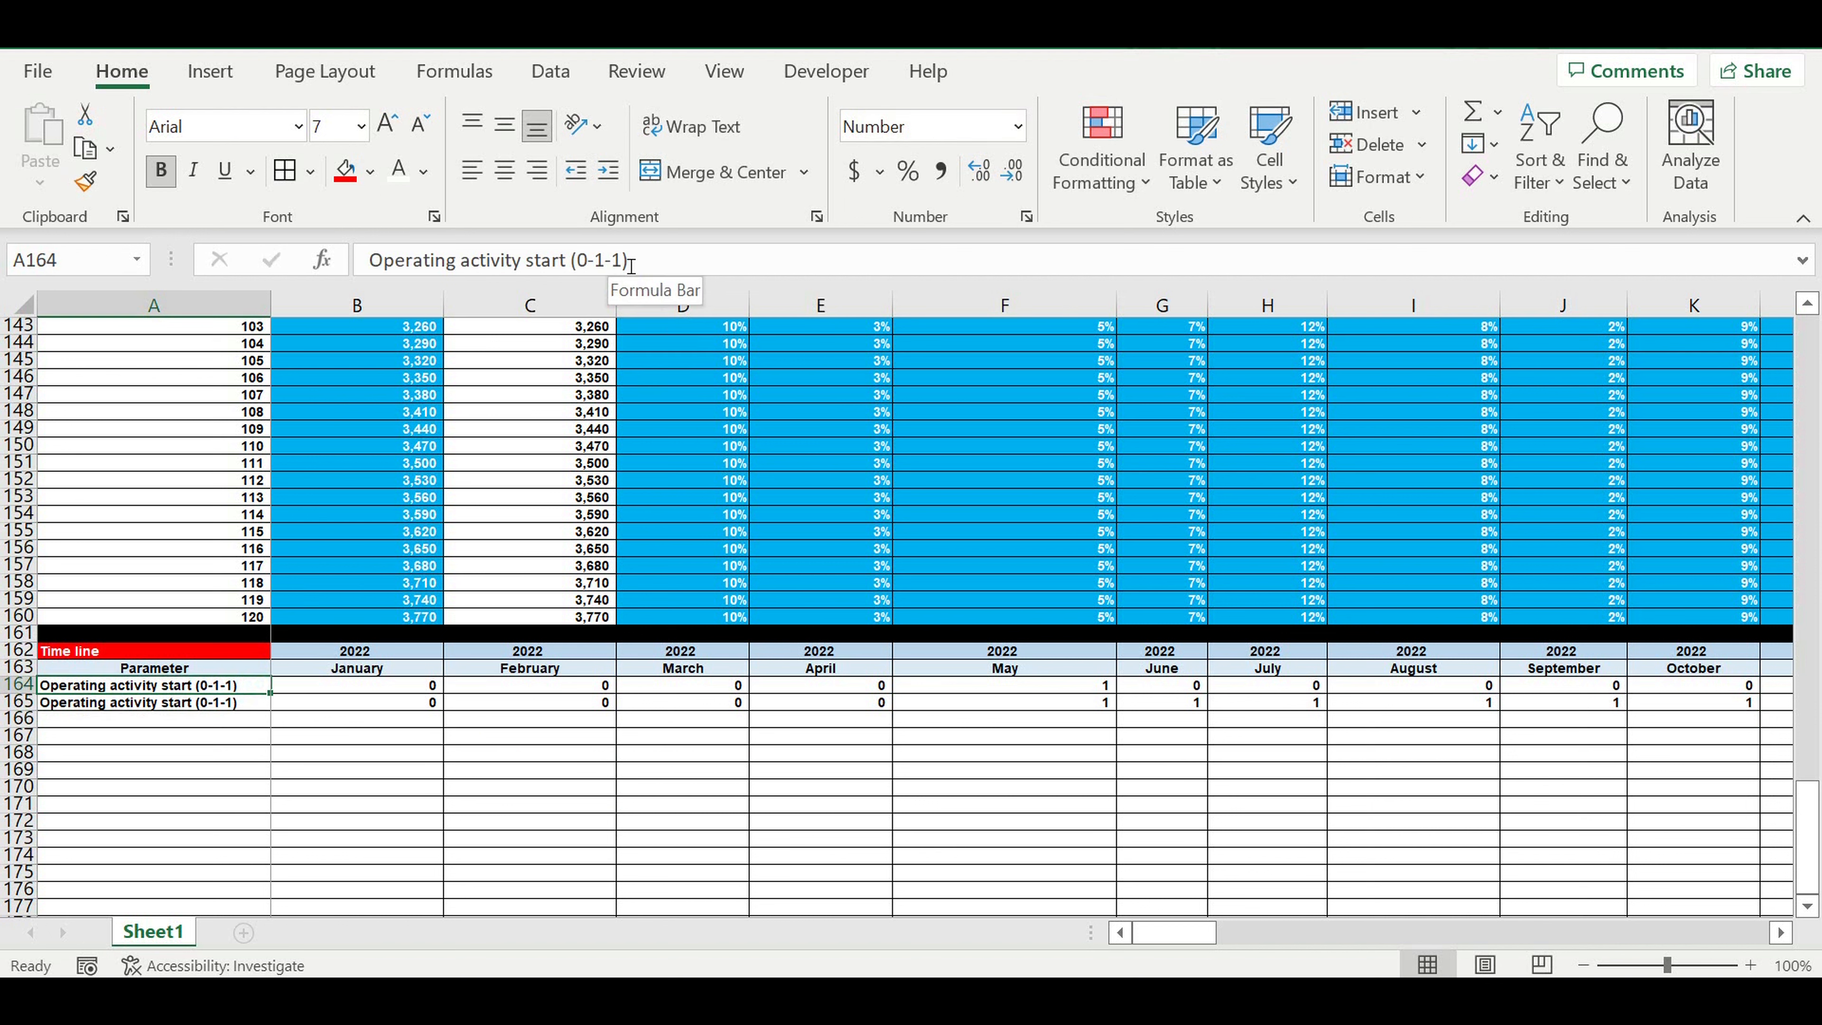
pyautogui.doubleClick(617, 260)
pyautogui.write('0')
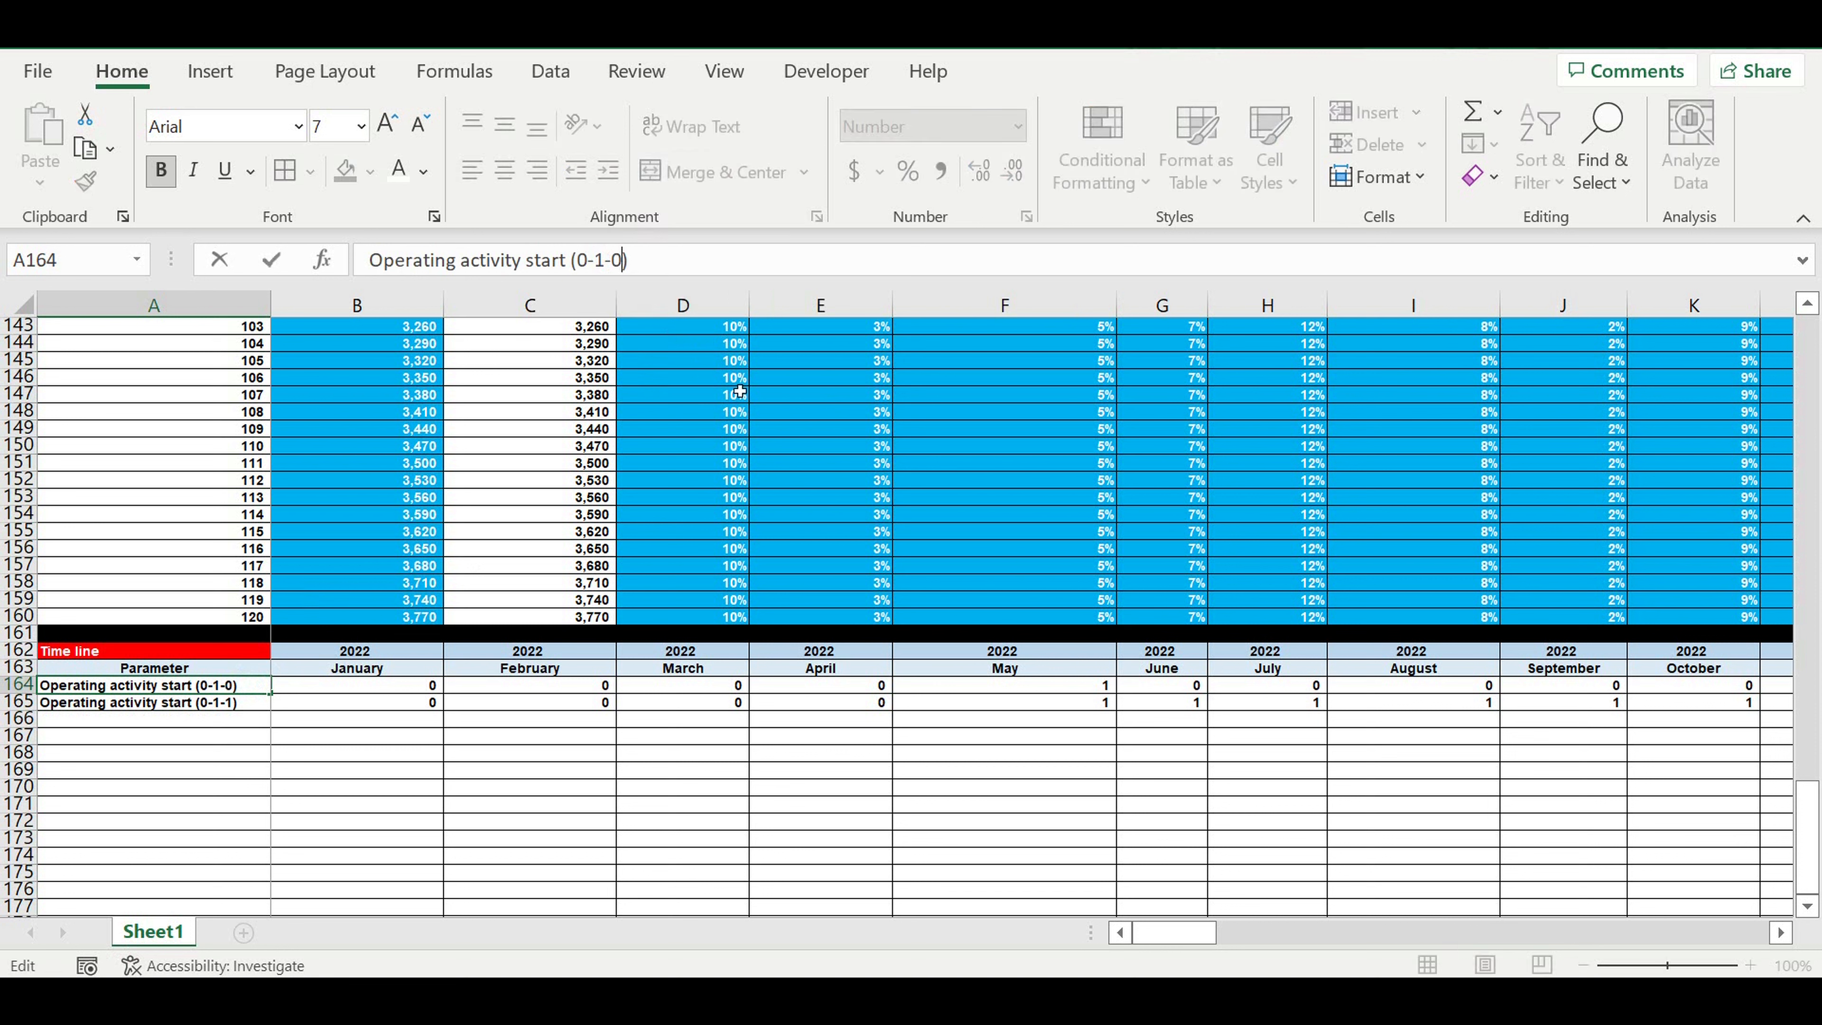
pyautogui.press('Return')
pyautogui.click(256, 753)
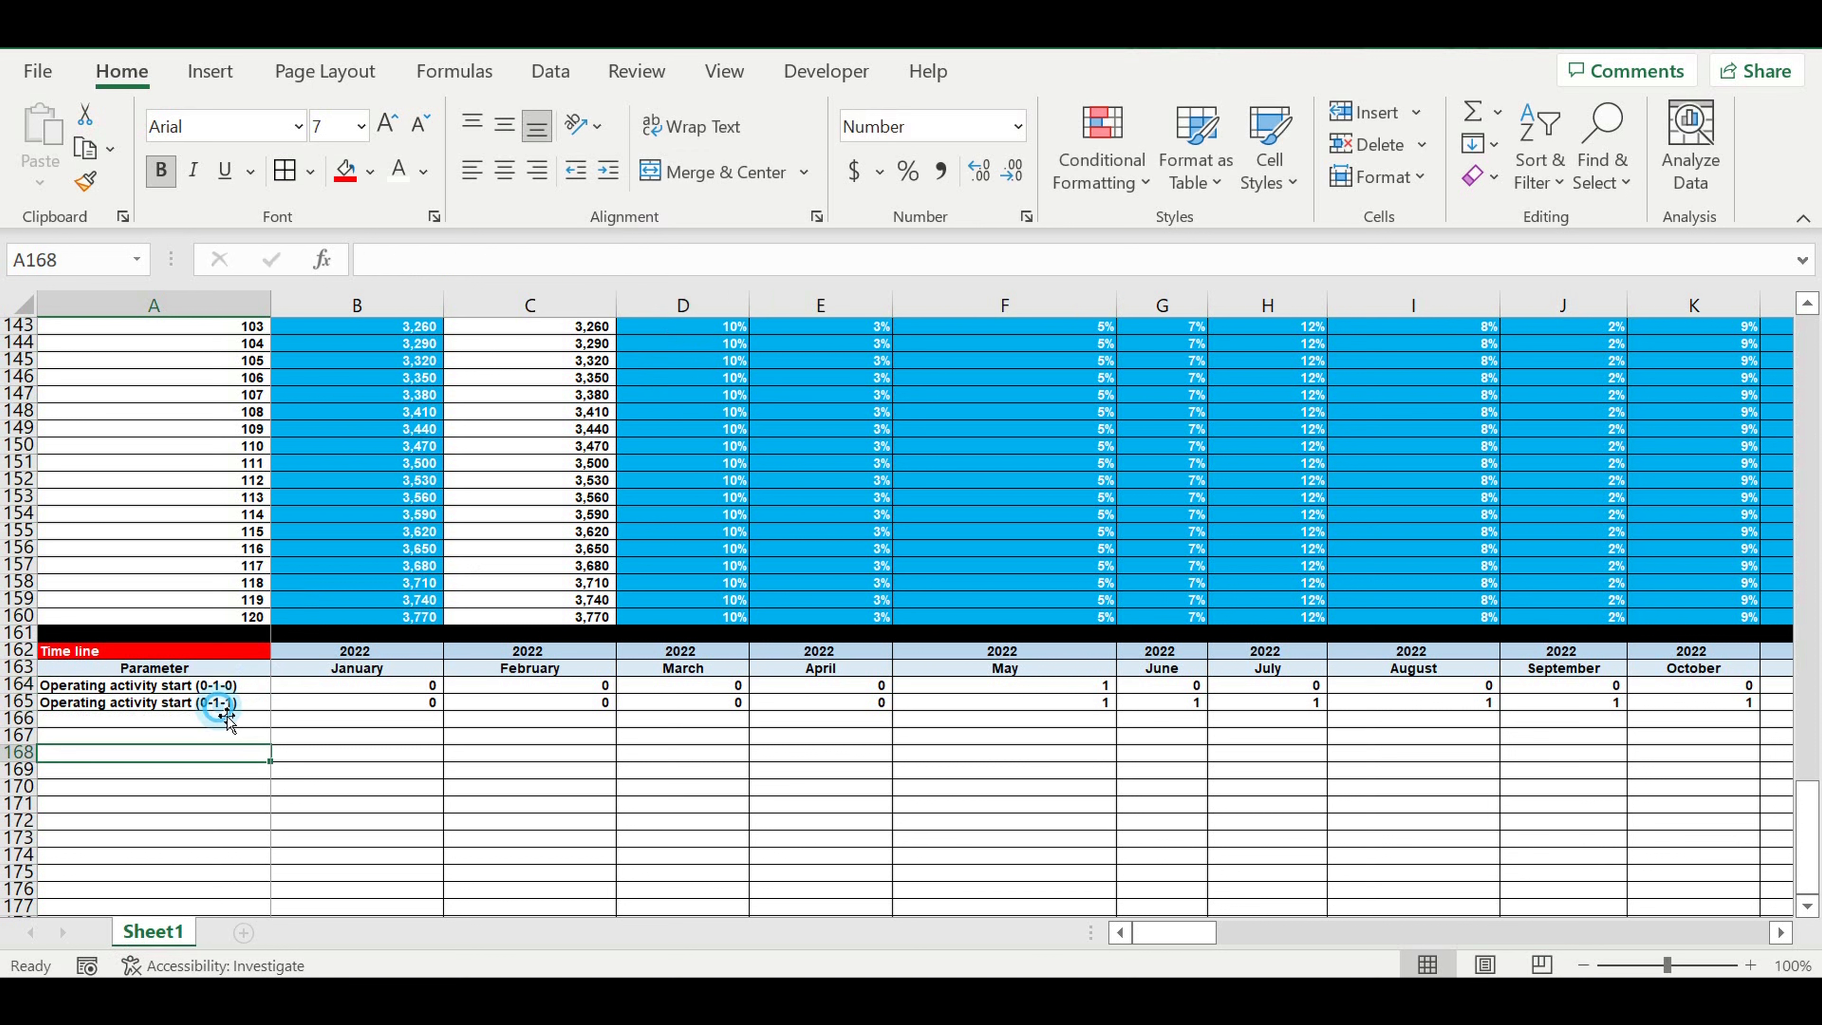
# Step: Copy the A165 label into A166 and change it to "Operating activity start (0-1-2)"
pyautogui.click(225, 709)
pyautogui.moveTo(278, 718); pyautogui.dragTo(215, 739)
pyautogui.click(178, 721)
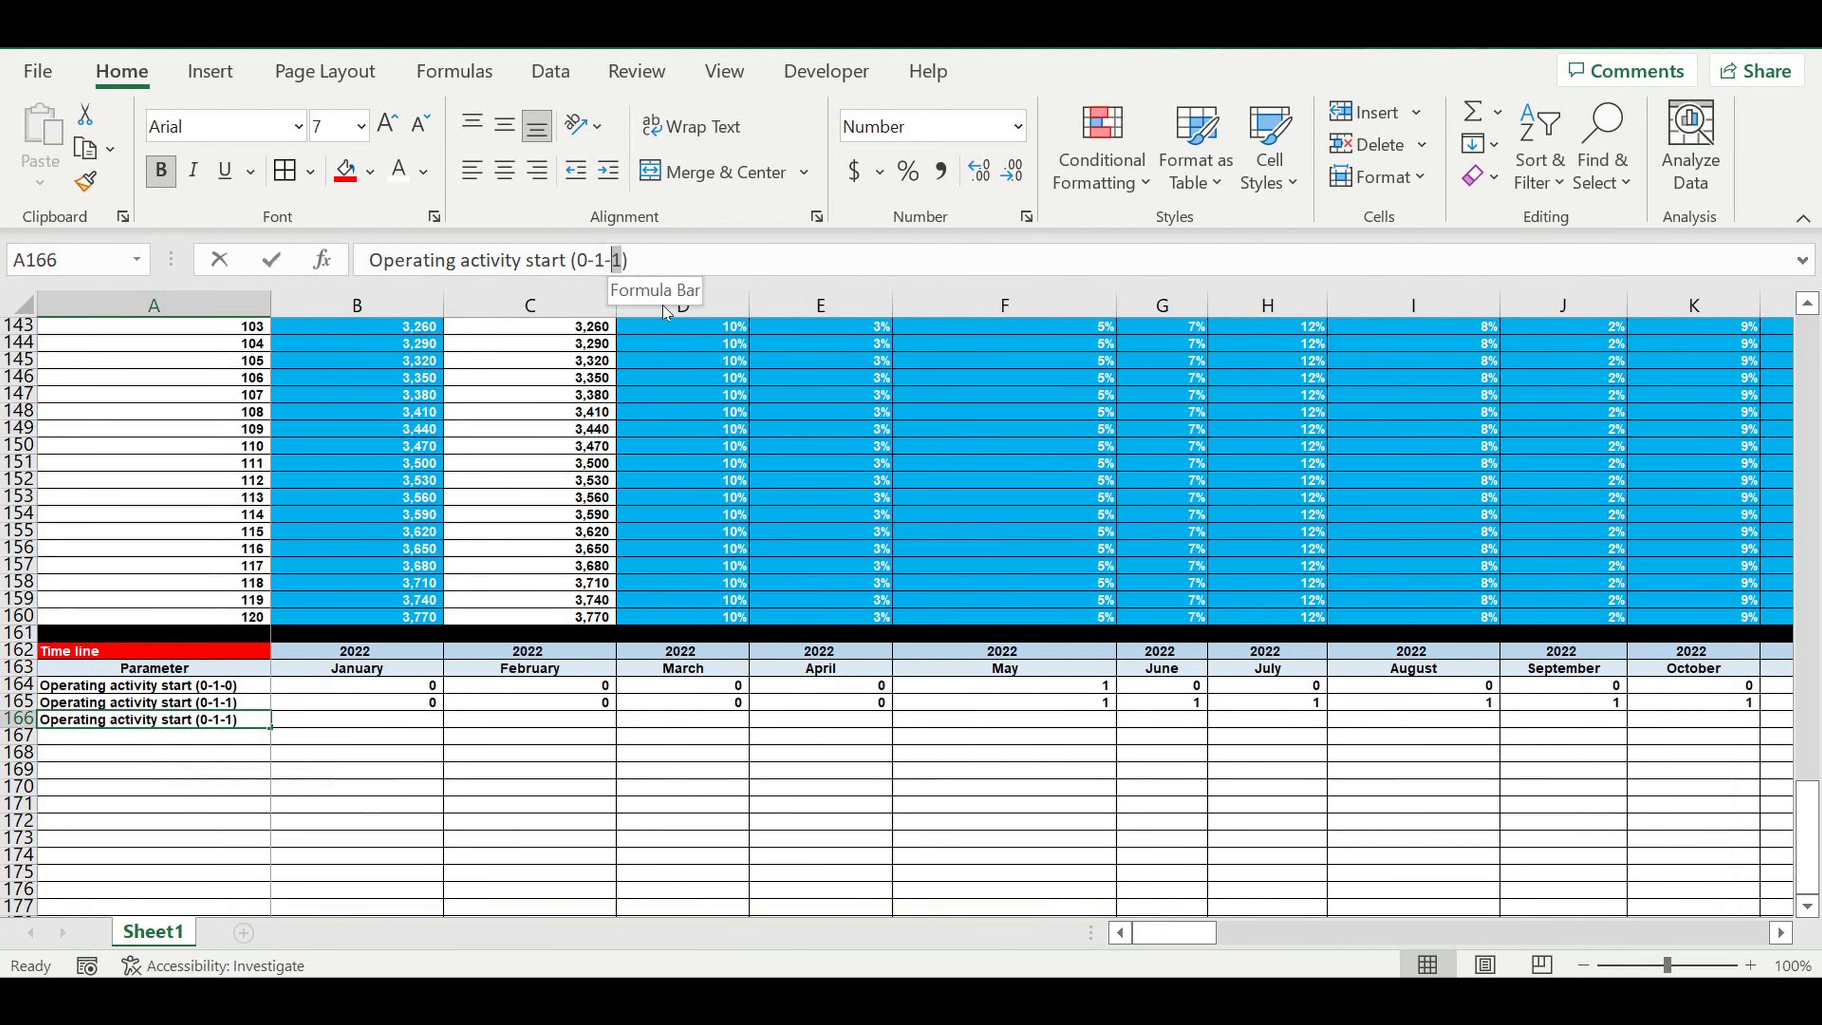
pyautogui.click(624, 260)
pyautogui.press('BackSpace')
pyautogui.write('2')
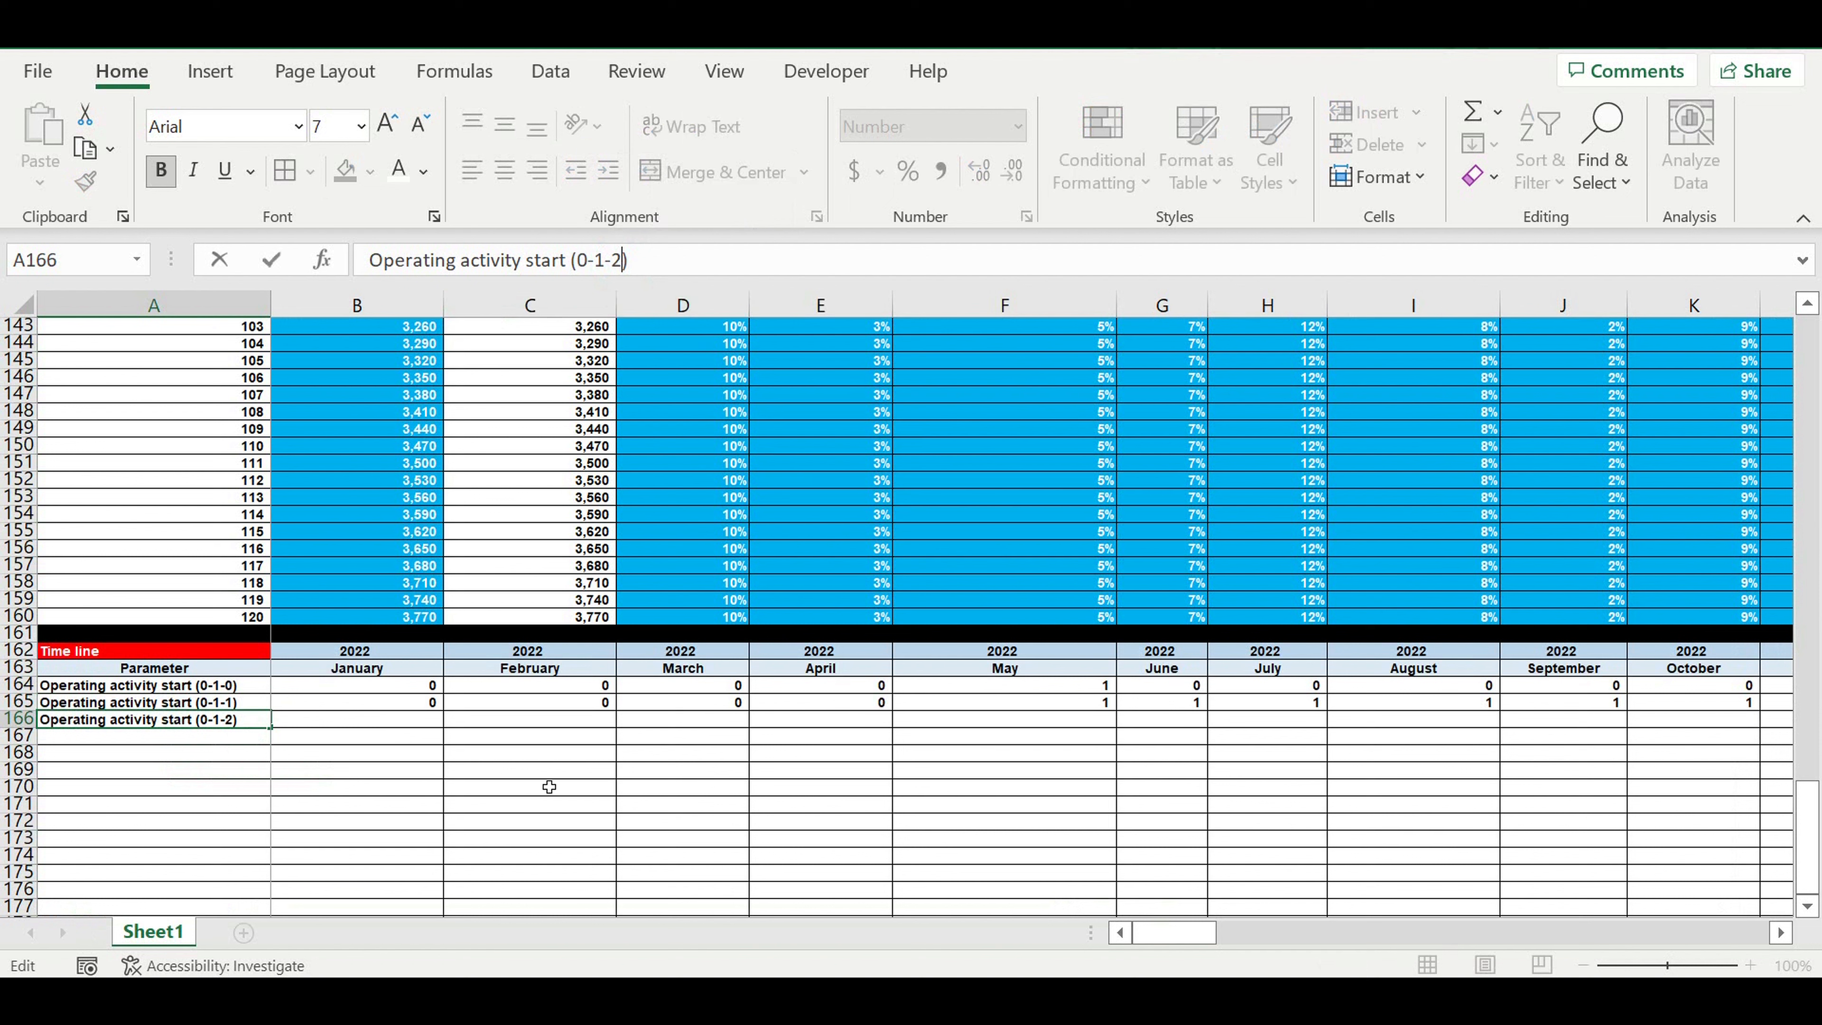
pyautogui.press('Return')
# Step: Enter =B165 in B166 as the January 2022 starting value of the 0-1-2 row
pyautogui.click(408, 721)
pyautogui.write('=')
pyautogui.click(402, 702)
pyautogui.hotkey('ctrl', 'Return')
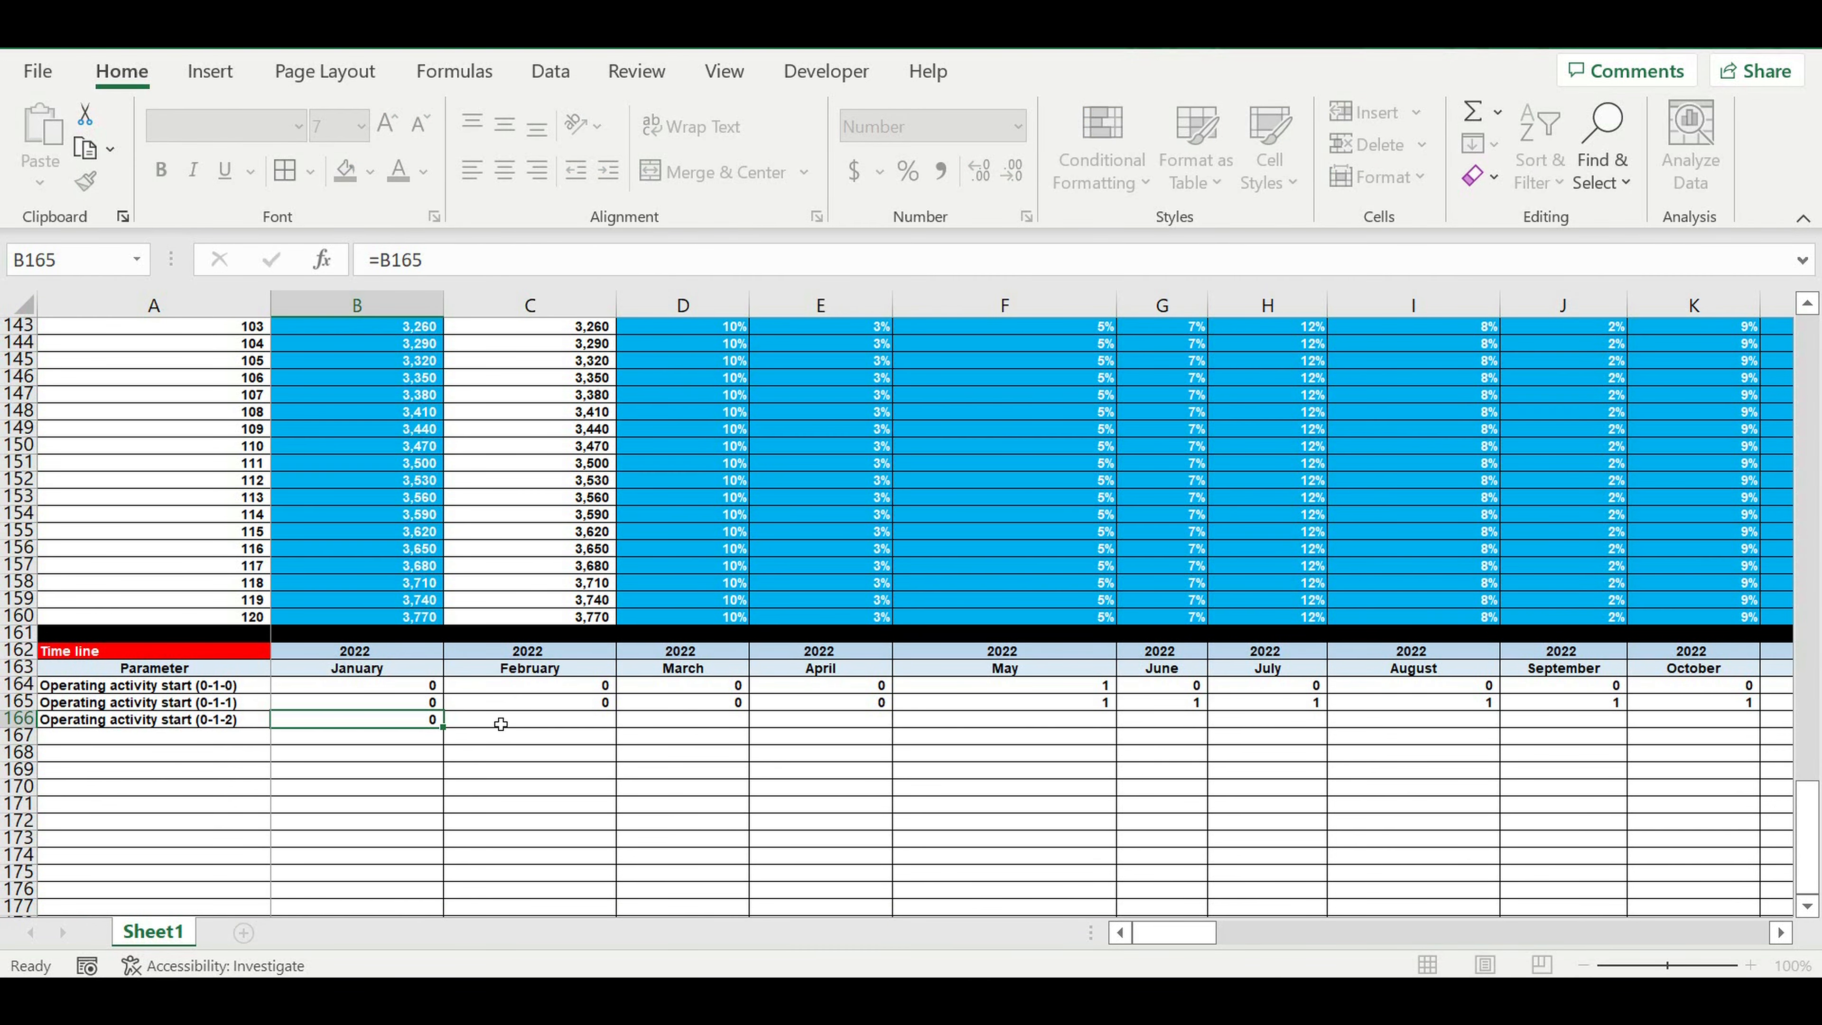
# Step: Enter the cumulative formula =B166+C165 in C166 for February 2022
pyautogui.click(495, 720)
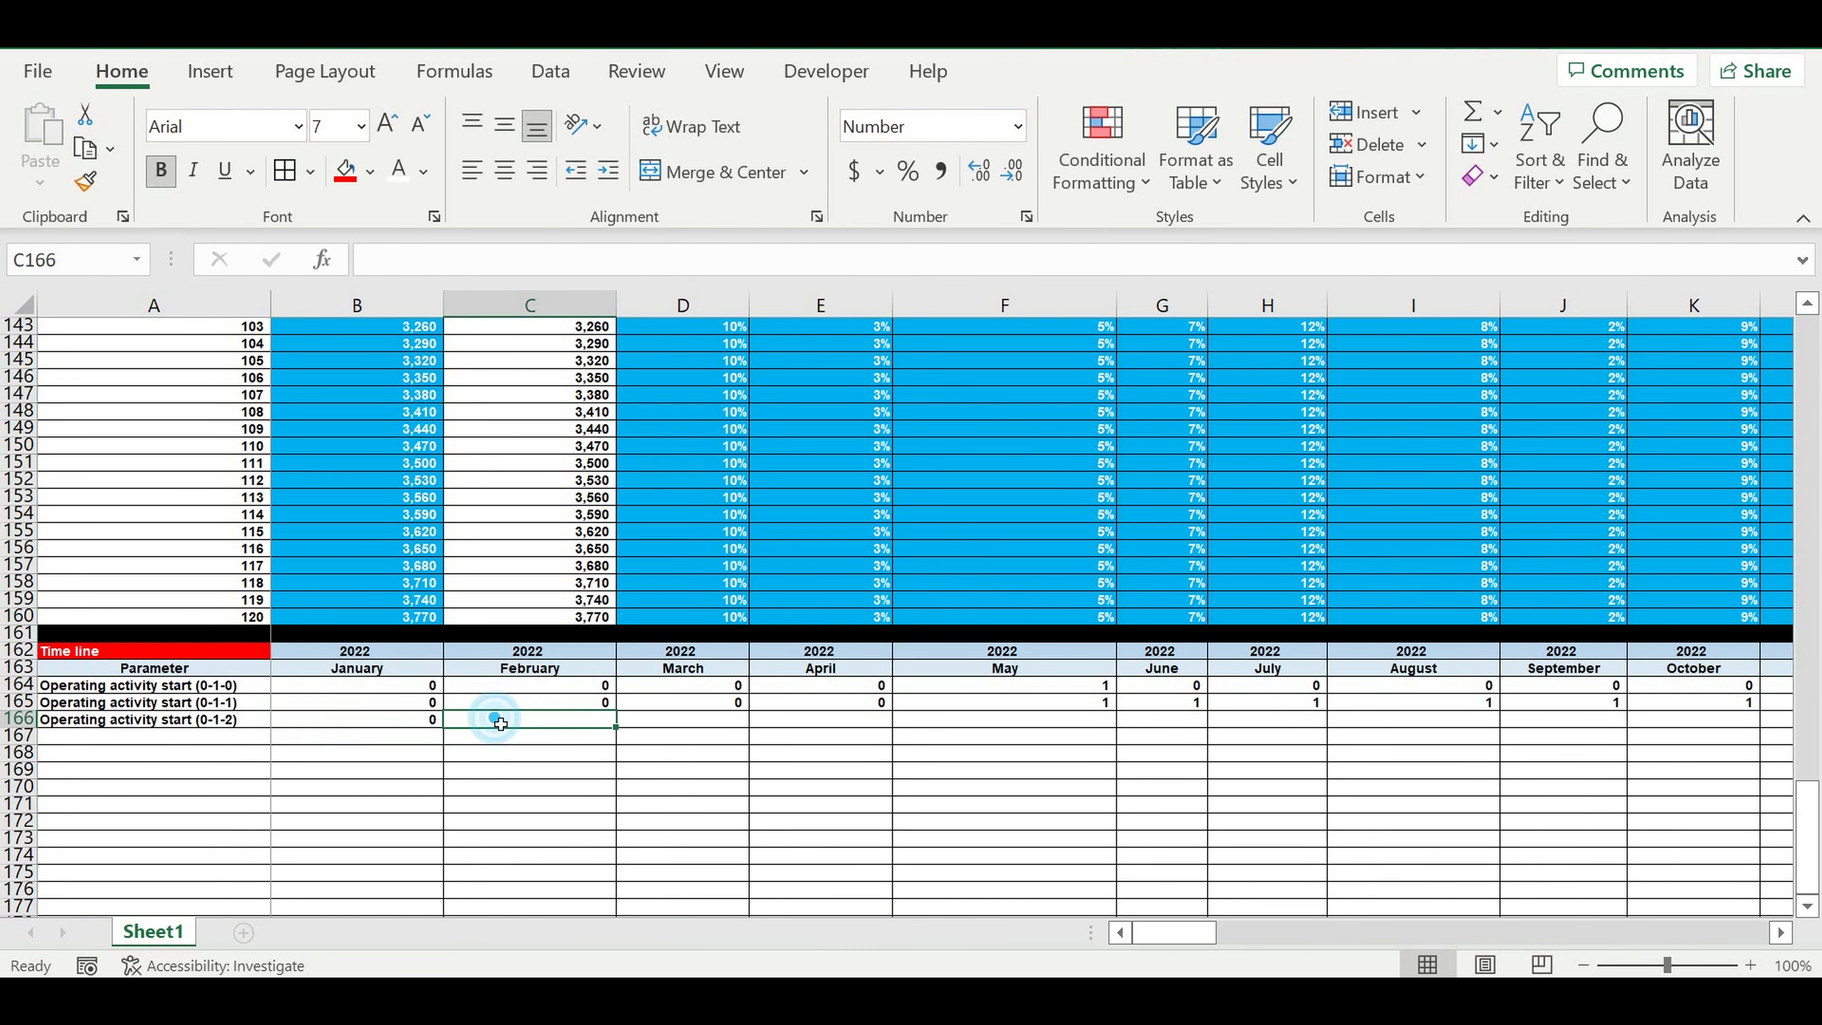
pyautogui.write('=')
pyautogui.click(401, 720)
pyautogui.write('+')
pyautogui.click(566, 700)
pyautogui.press('Return')
# Step: Fill the C166 cumulative formula across row 166 through December 2031 in column DQ
pyautogui.click(594, 724)
pyautogui.moveTo(594, 727); pyautogui.dragTo(1818, 749)
pyautogui.moveTo(1597, 758); pyautogui.dragTo(1363, 739)
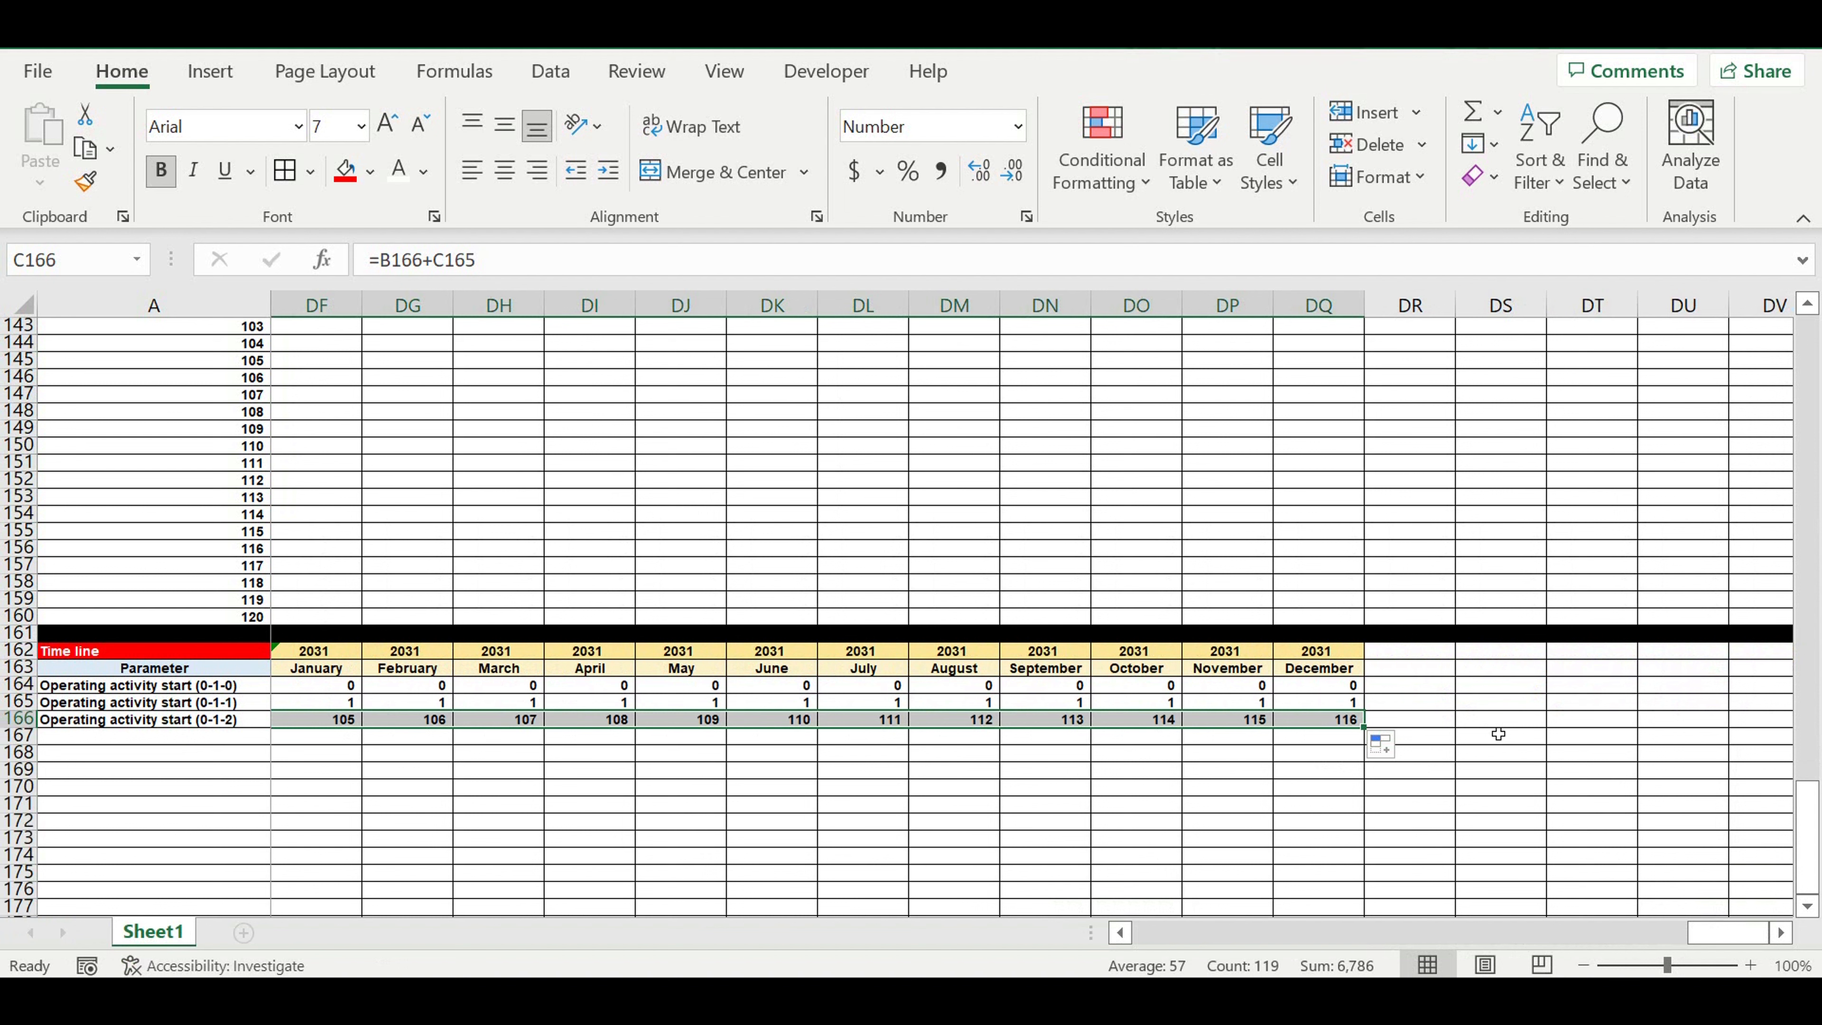
# Step: Check the cumulative month numbers in row 166 from the end of the time line back to its beginning
pyautogui.click(1493, 727)
pyautogui.click(1339, 718)
pyautogui.moveTo(1242, 728); pyautogui.dragTo(578, 724)
pyautogui.click(531, 723)
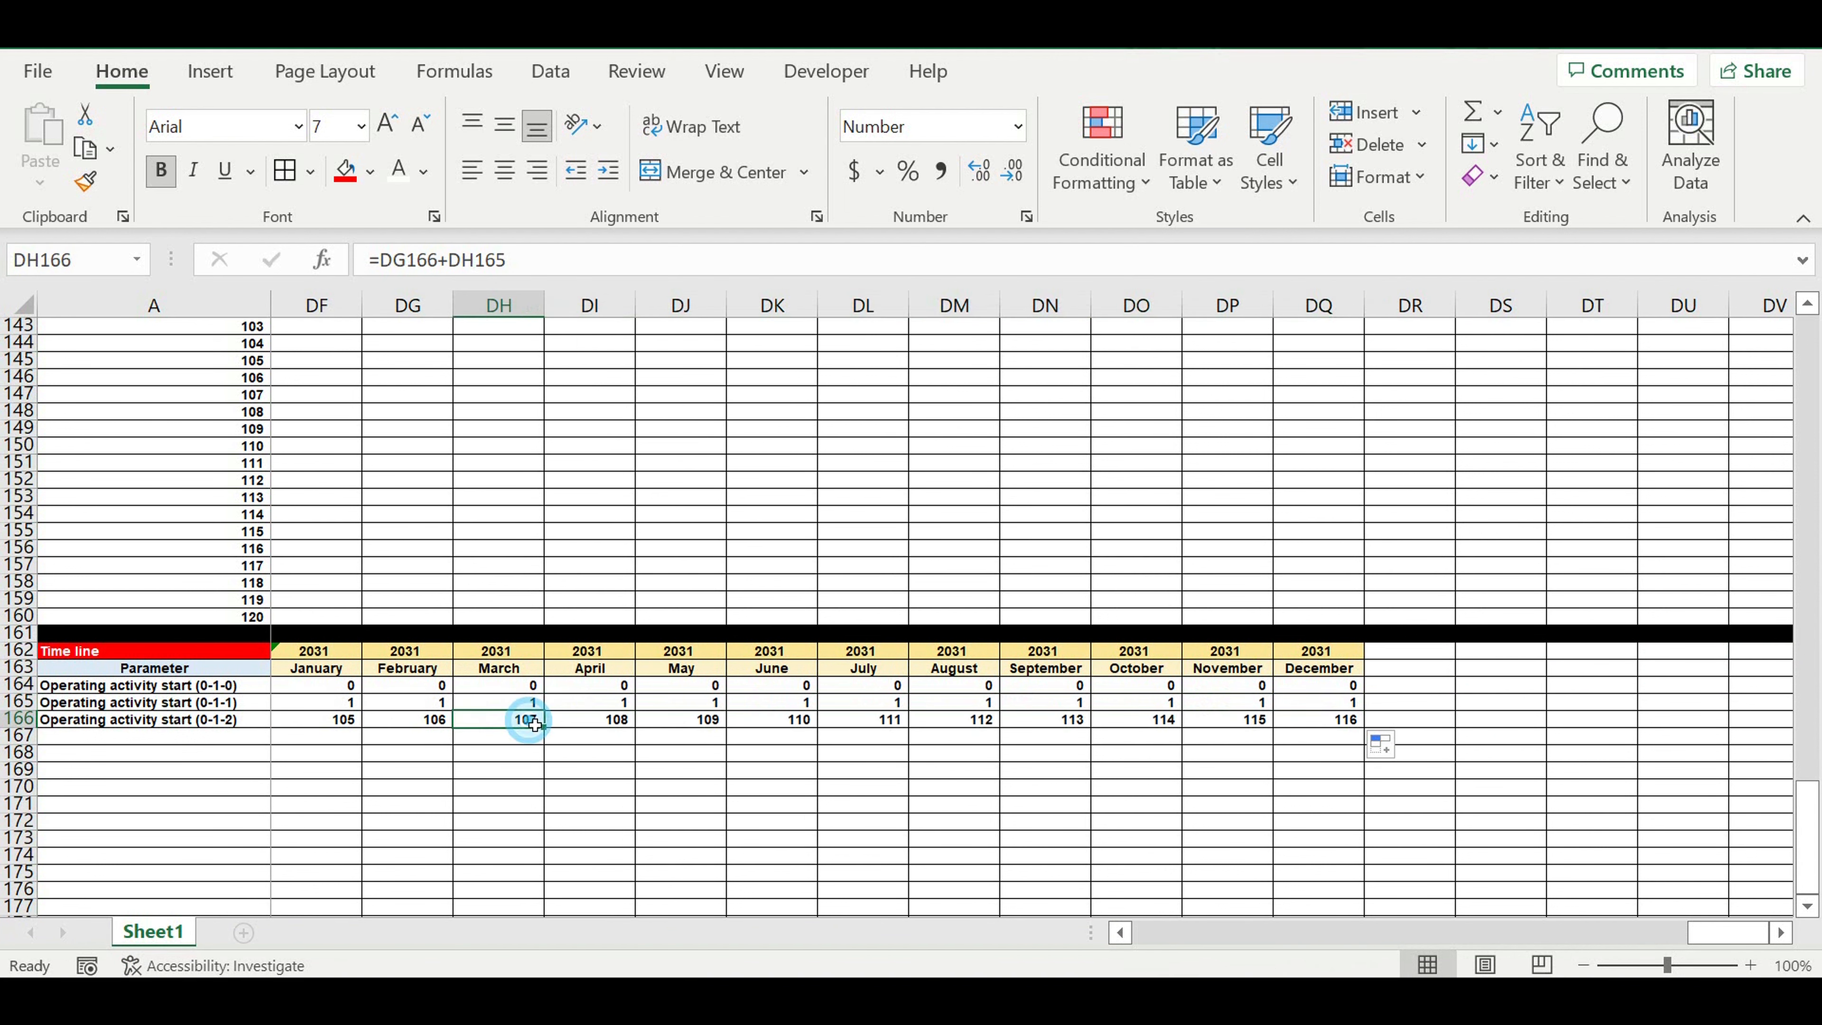
pyautogui.moveTo(1704, 940); pyautogui.dragTo(789, 926)
pyautogui.moveTo(1288, 721); pyautogui.dragTo(1555, 924)
pyautogui.moveTo(1387, 931); pyautogui.dragTo(214, 770)
# Step: Fill the whole of row 167 with black as a separator below the time line block
pyautogui.click(19, 736)
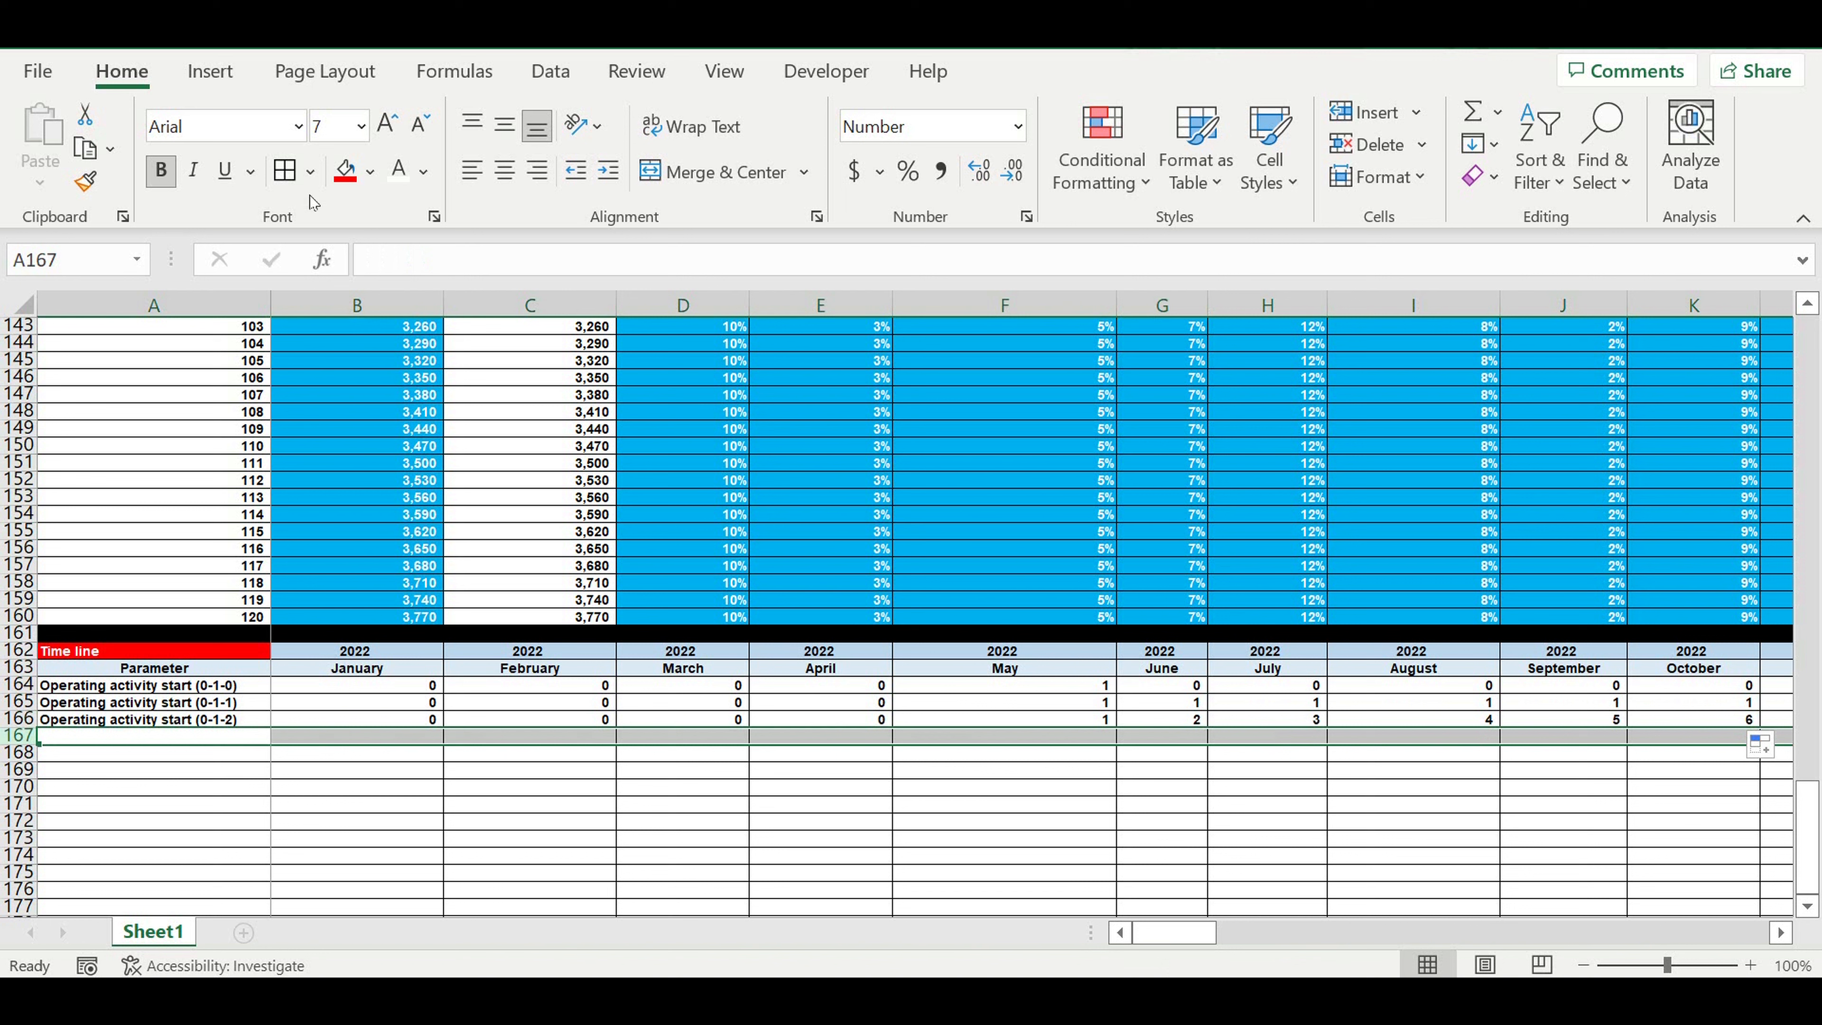
pyautogui.click(370, 172)
pyautogui.click(368, 244)
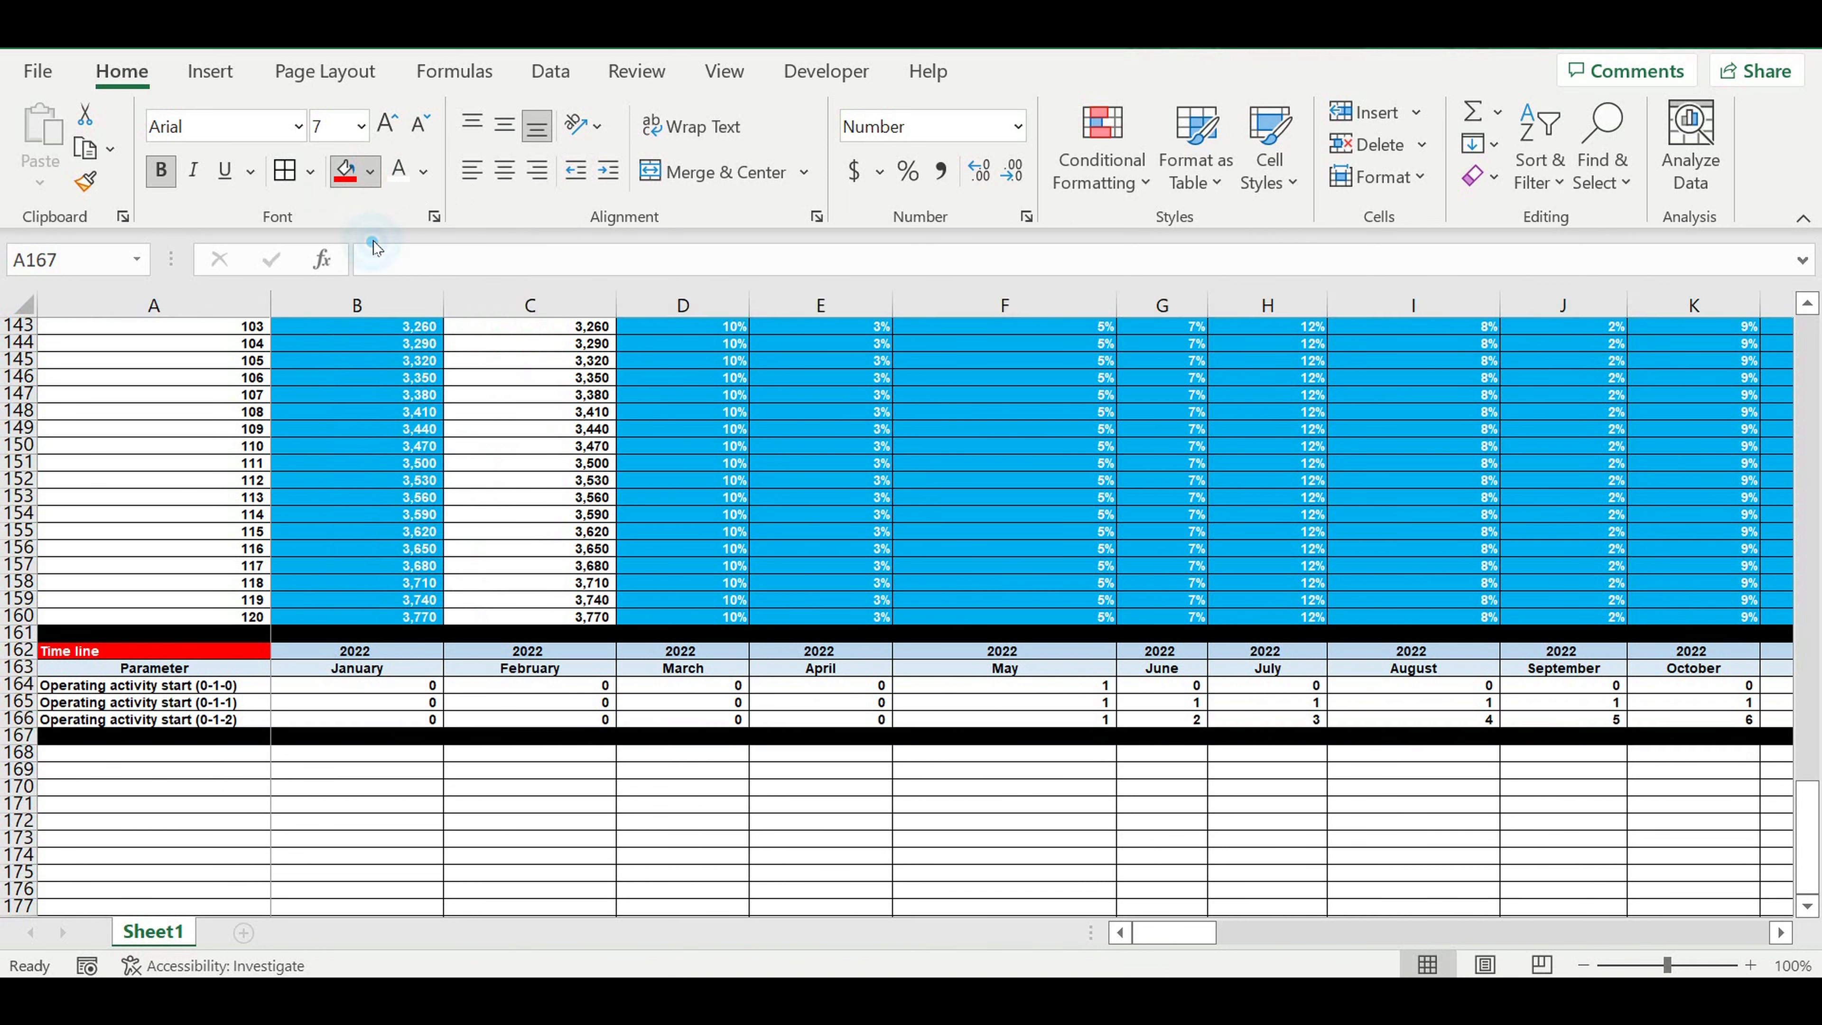
pyautogui.click(475, 505)
# Step: Examine the operating activity months, new customers and customer type amounts in the table starting at row 40
pyautogui.click(229, 608)
pyautogui.moveTo(230, 608); pyautogui.dragTo(189, 164)
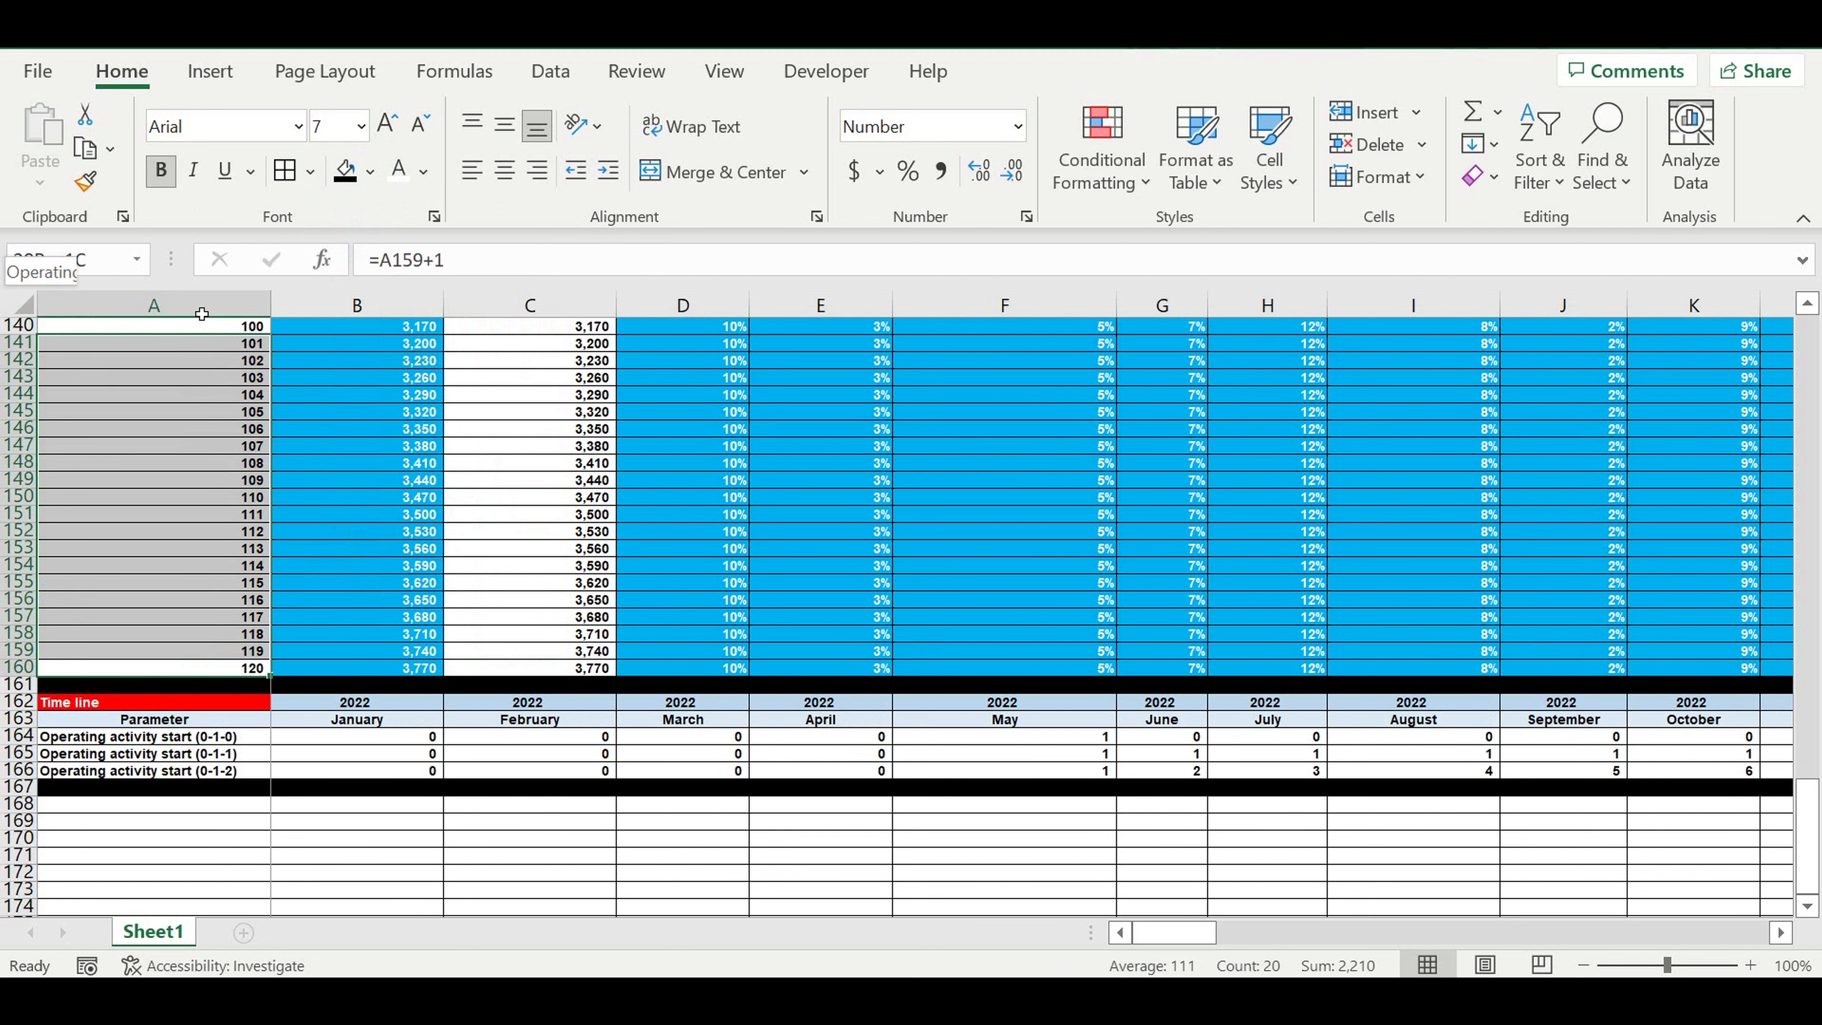
pyautogui.moveTo(201, 314); pyautogui.dragTo(204, 343)
pyautogui.scroll(7, 310, 498)
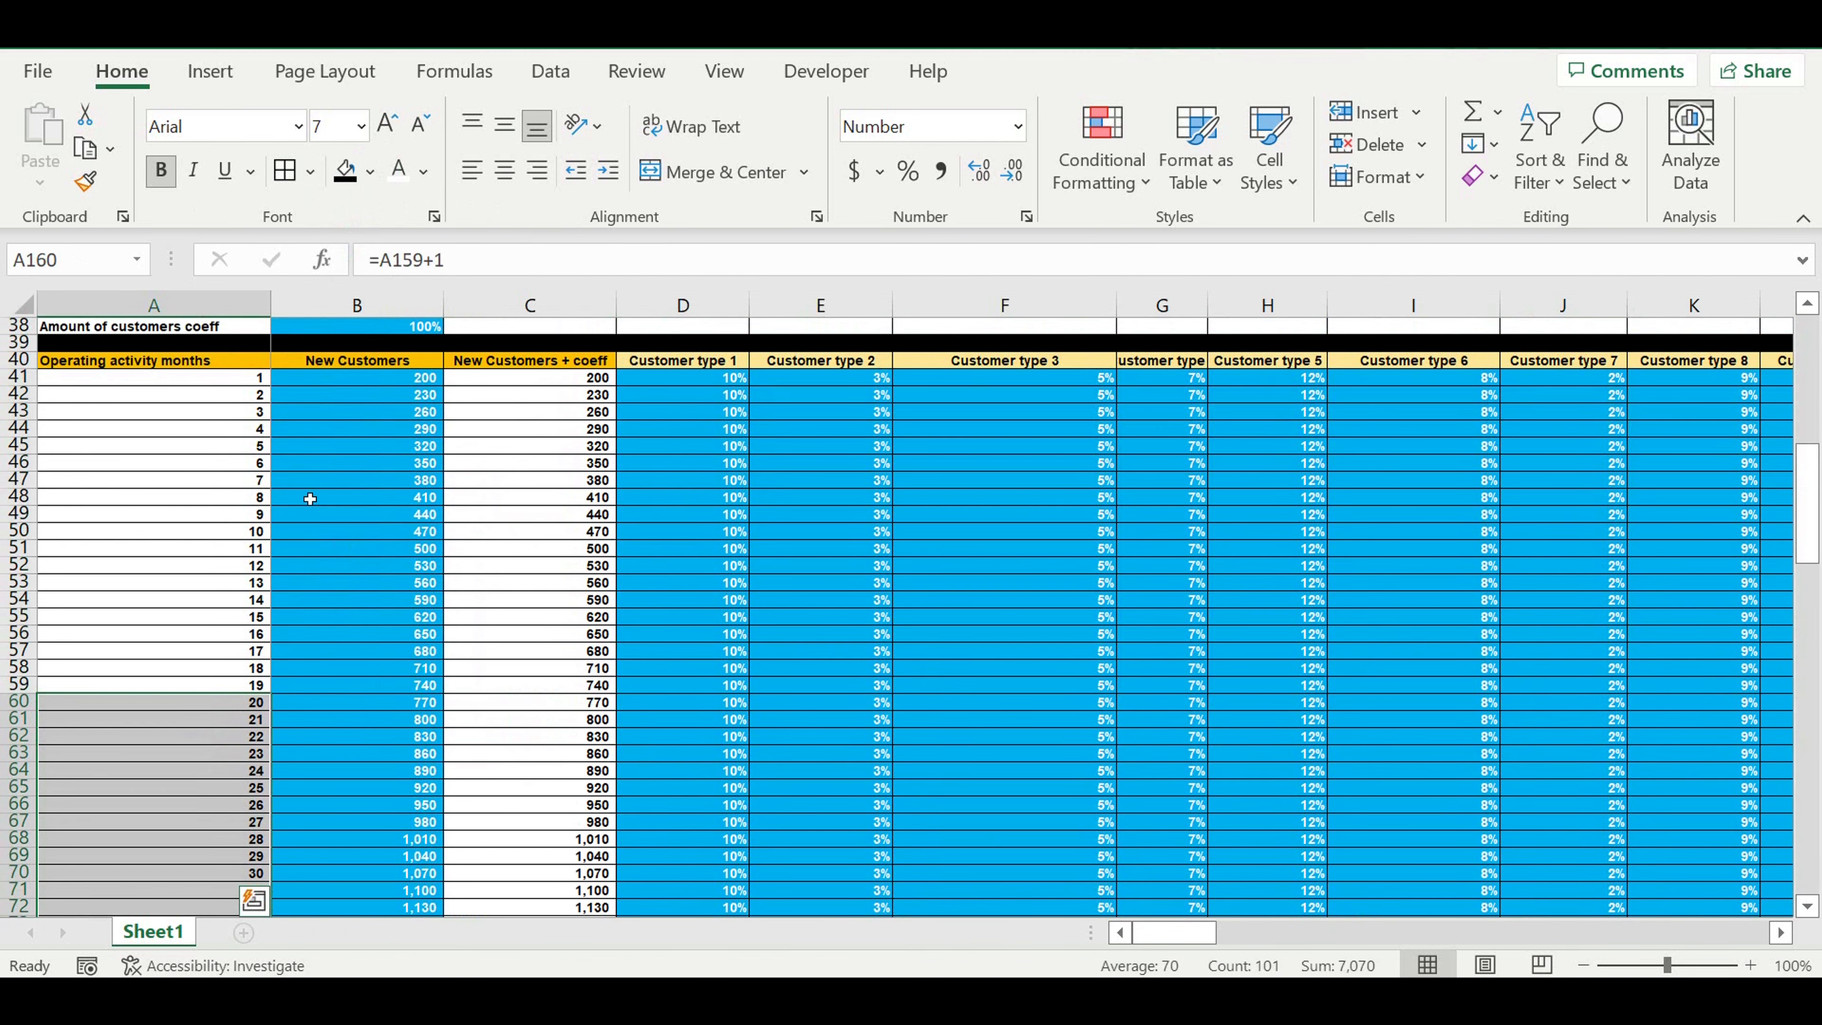
pyautogui.moveTo(1208, 924); pyautogui.dragTo(1334, 925)
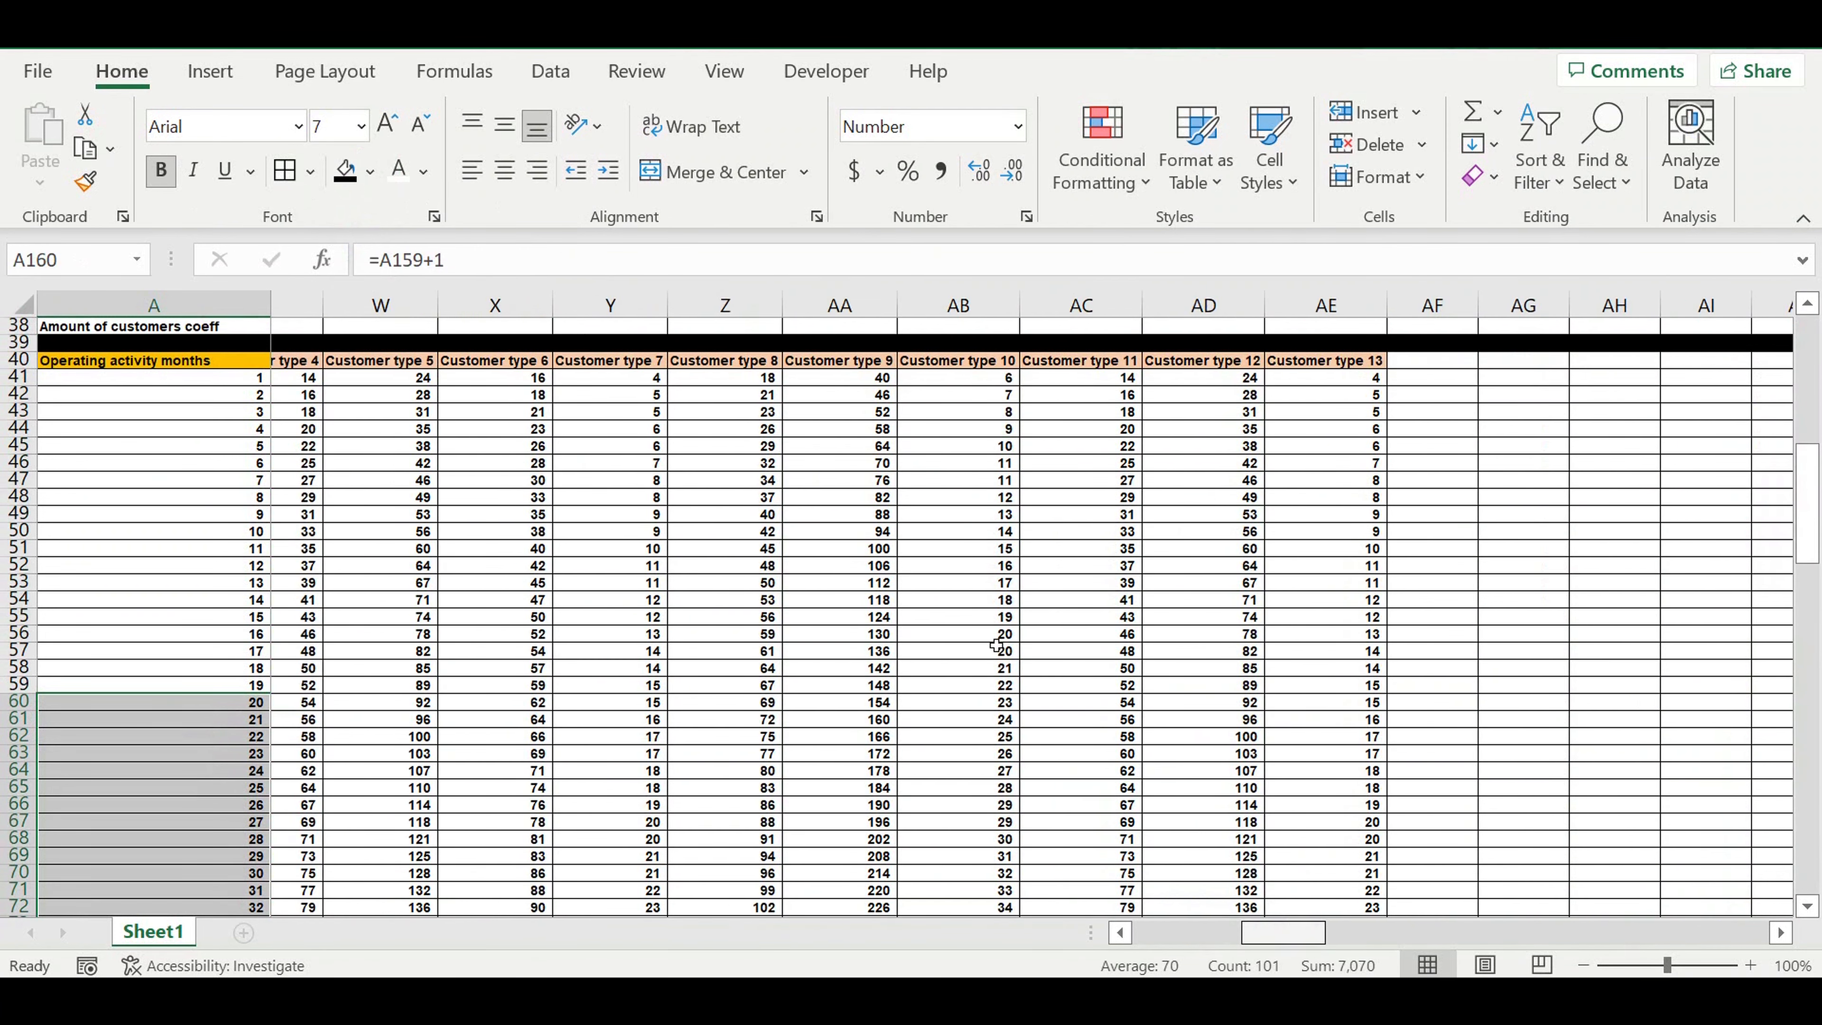
pyautogui.click(915, 381)
pyautogui.moveTo(915, 388); pyautogui.dragTo(675, 754)
pyautogui.click(702, 379)
pyautogui.click(687, 429)
pyautogui.click(681, 480)
# Step: Copy the time line header rows 162 and 163 and paste them into rows 168 and 169
pyautogui.moveTo(1285, 933); pyautogui.dragTo(1176, 933)
pyautogui.scroll(-5, 768, 773)
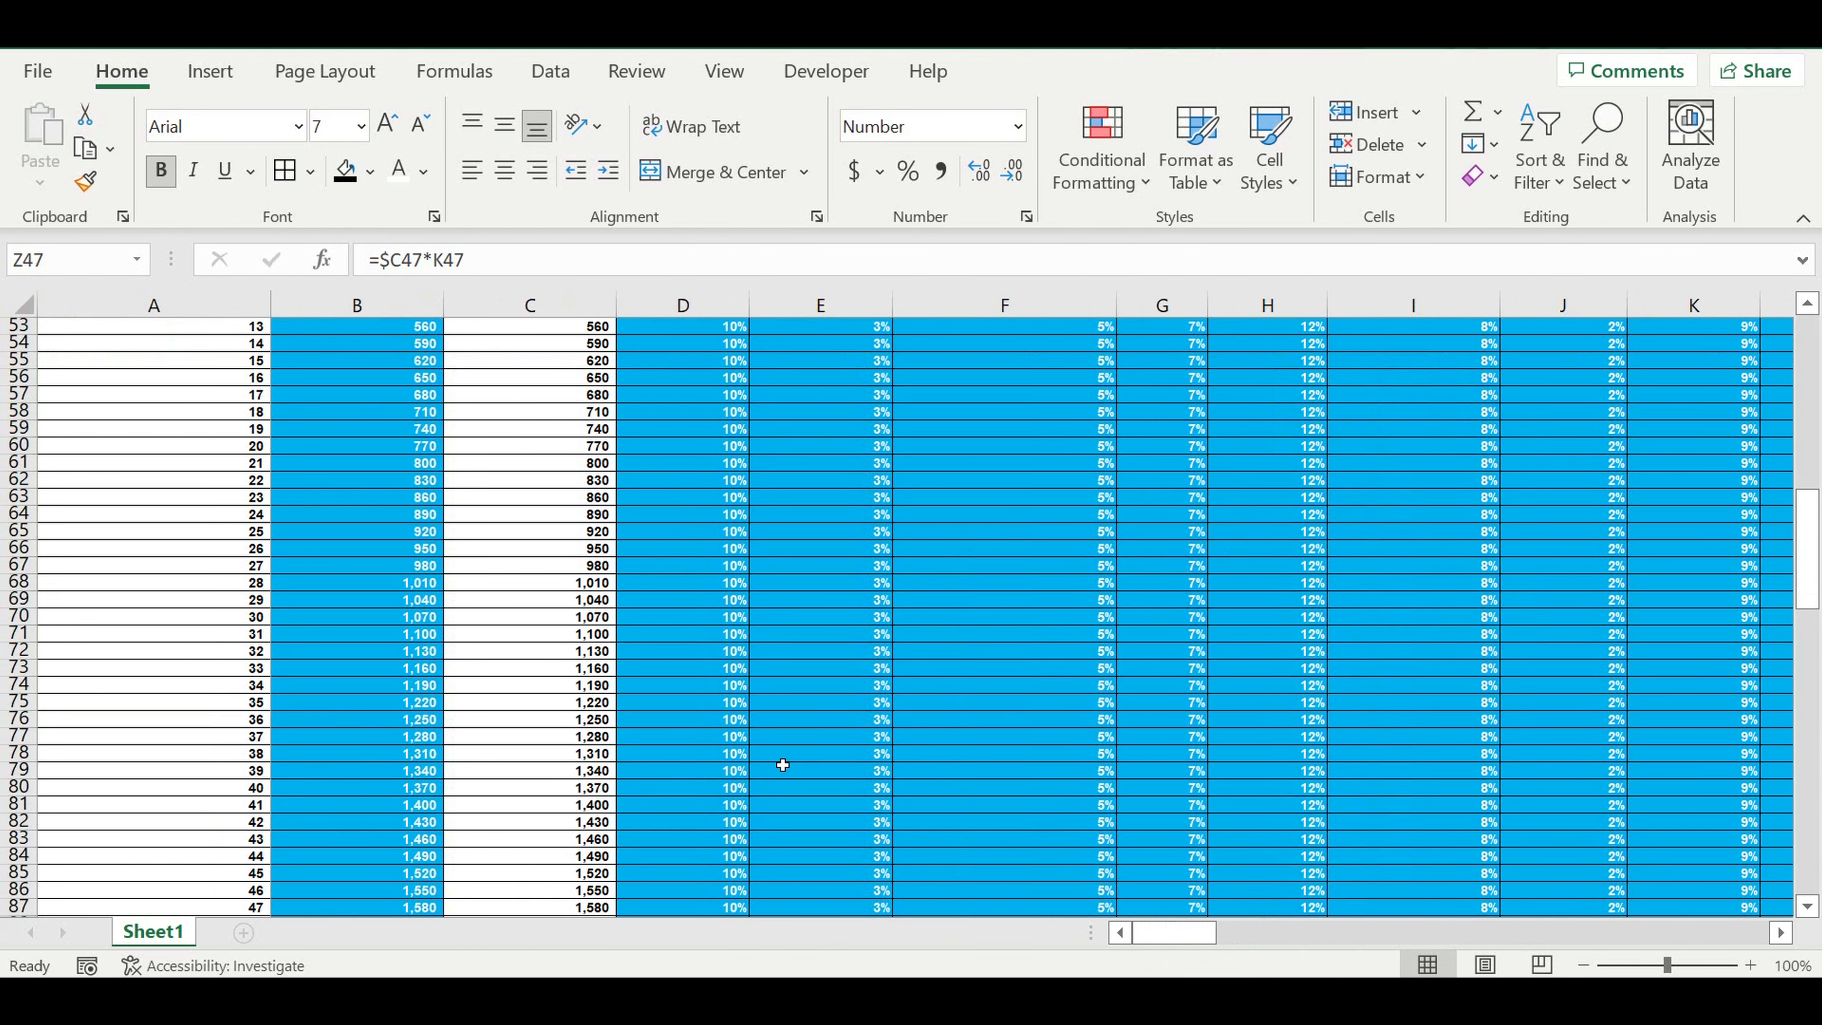
pyautogui.scroll(-11, 775, 766)
pyautogui.scroll(-20, 758, 737)
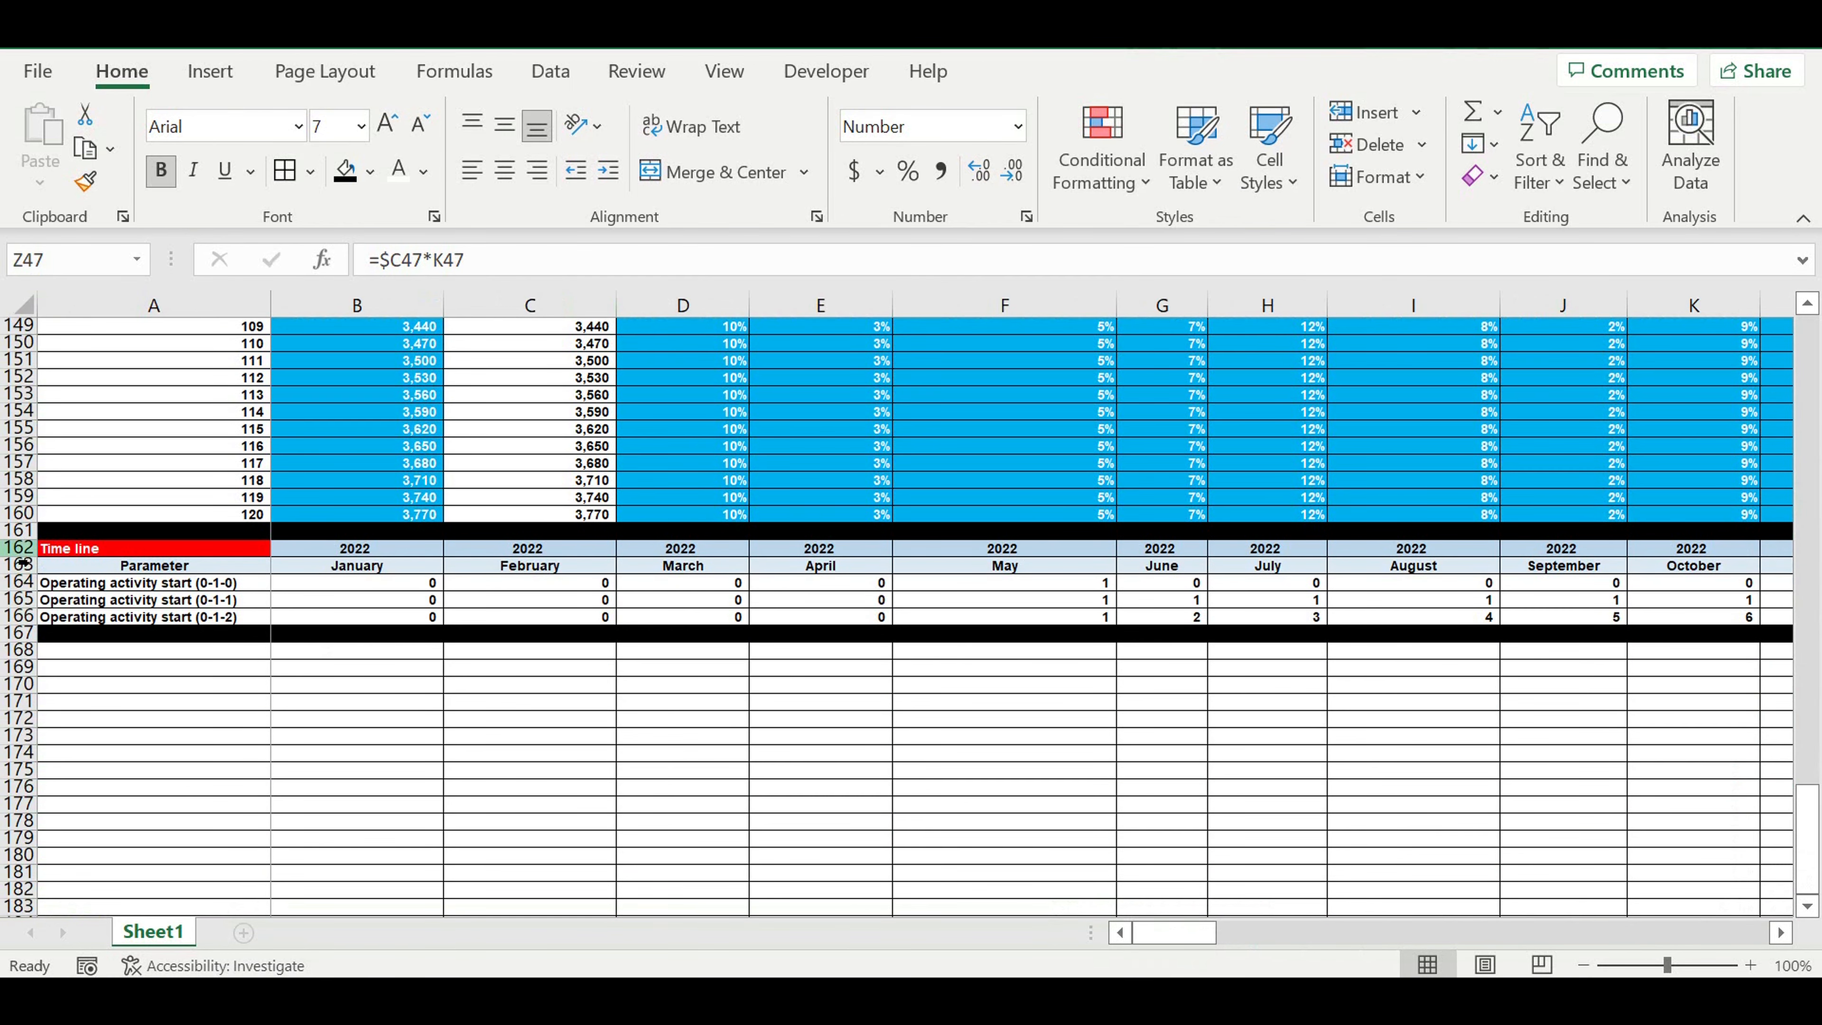
pyautogui.moveTo(21, 548); pyautogui.dragTo(34, 565)
pyautogui.hotkey('ctrl', 'c')
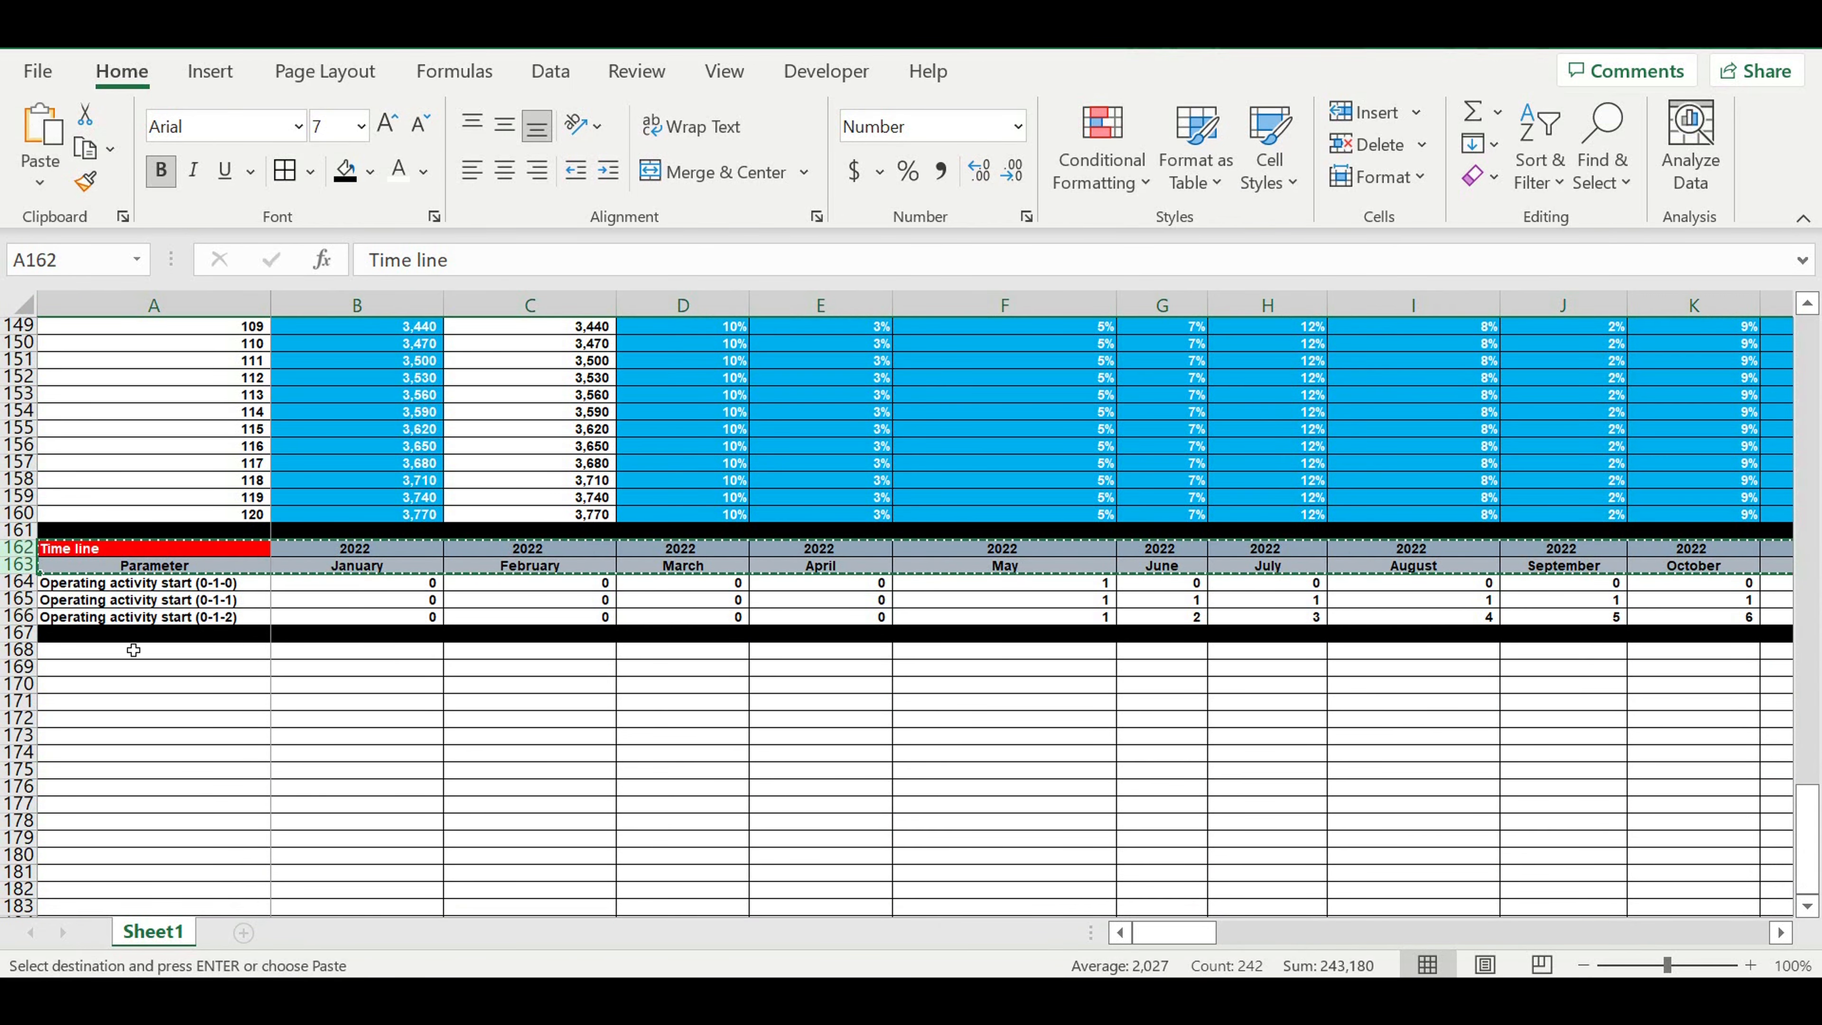
pyautogui.click(129, 649)
pyautogui.hotkey('ctrl', 'v')
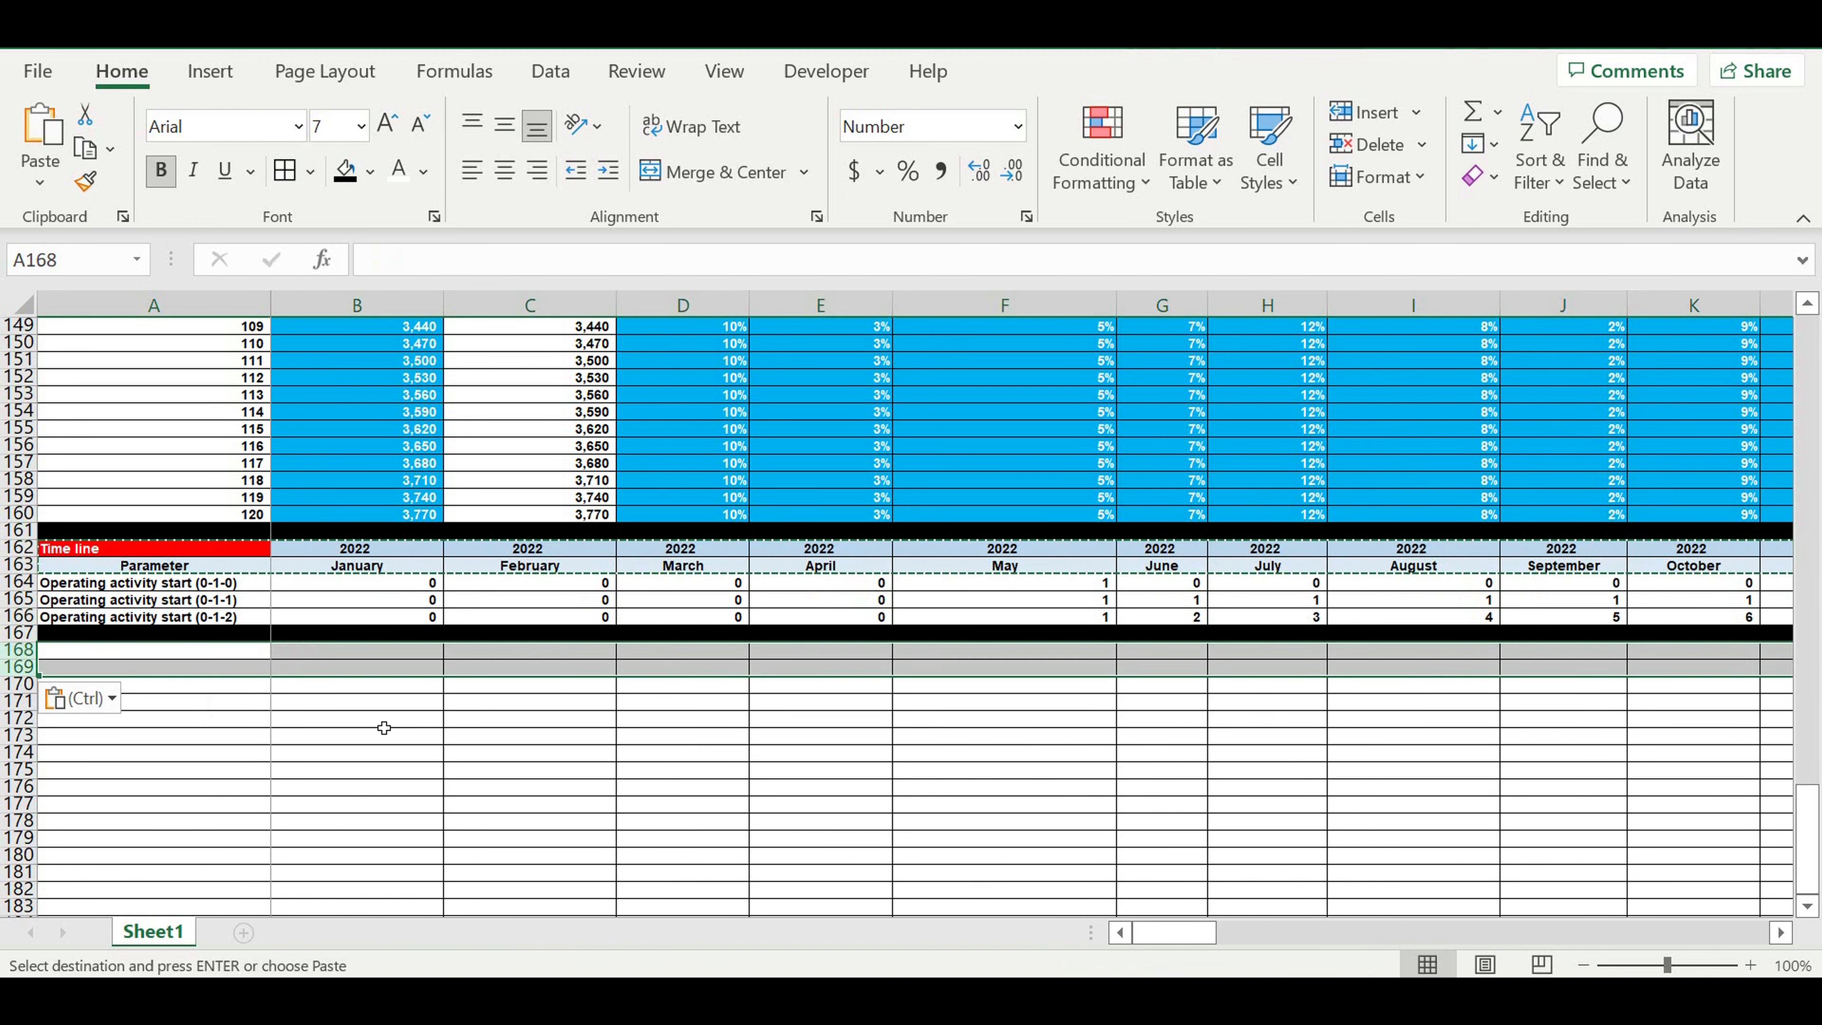
pyautogui.click(380, 721)
# Step: Replace the pasted title in A168 with "Amount of customers step 1"
pyautogui.click(159, 659)
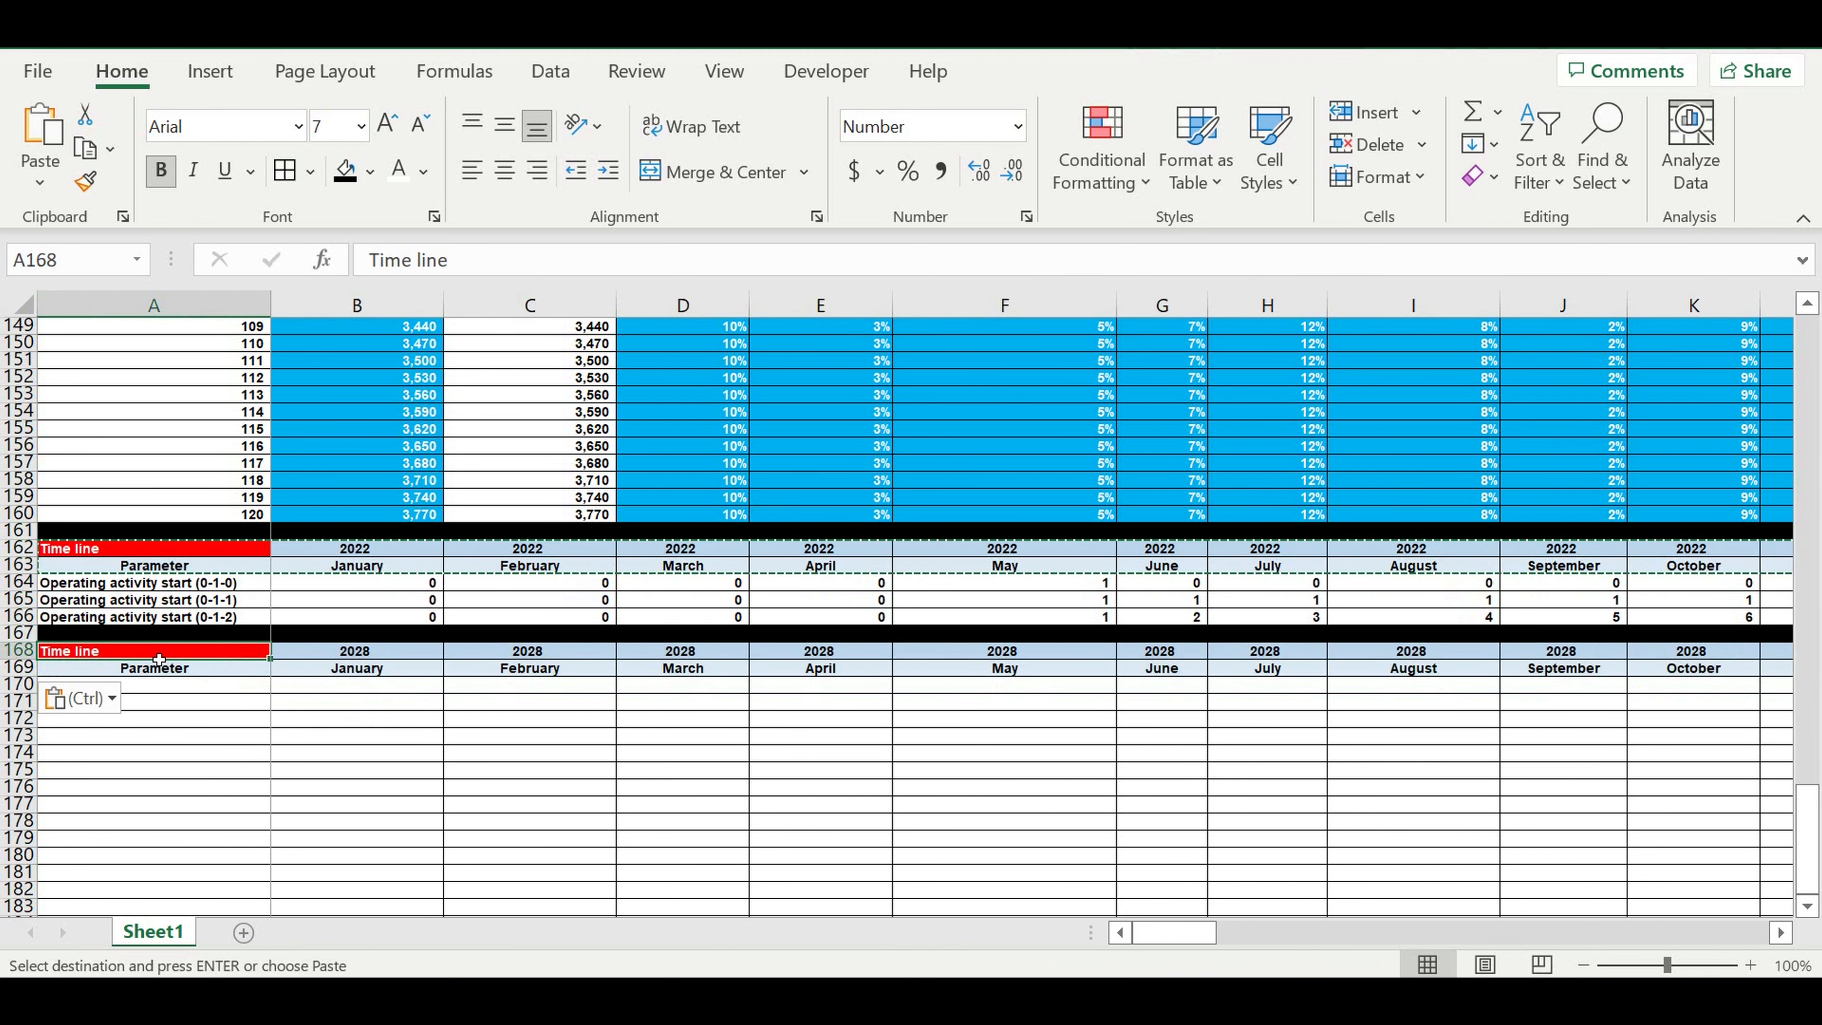
pyautogui.press('Escape')
pyautogui.write('Amount of customers step 1')
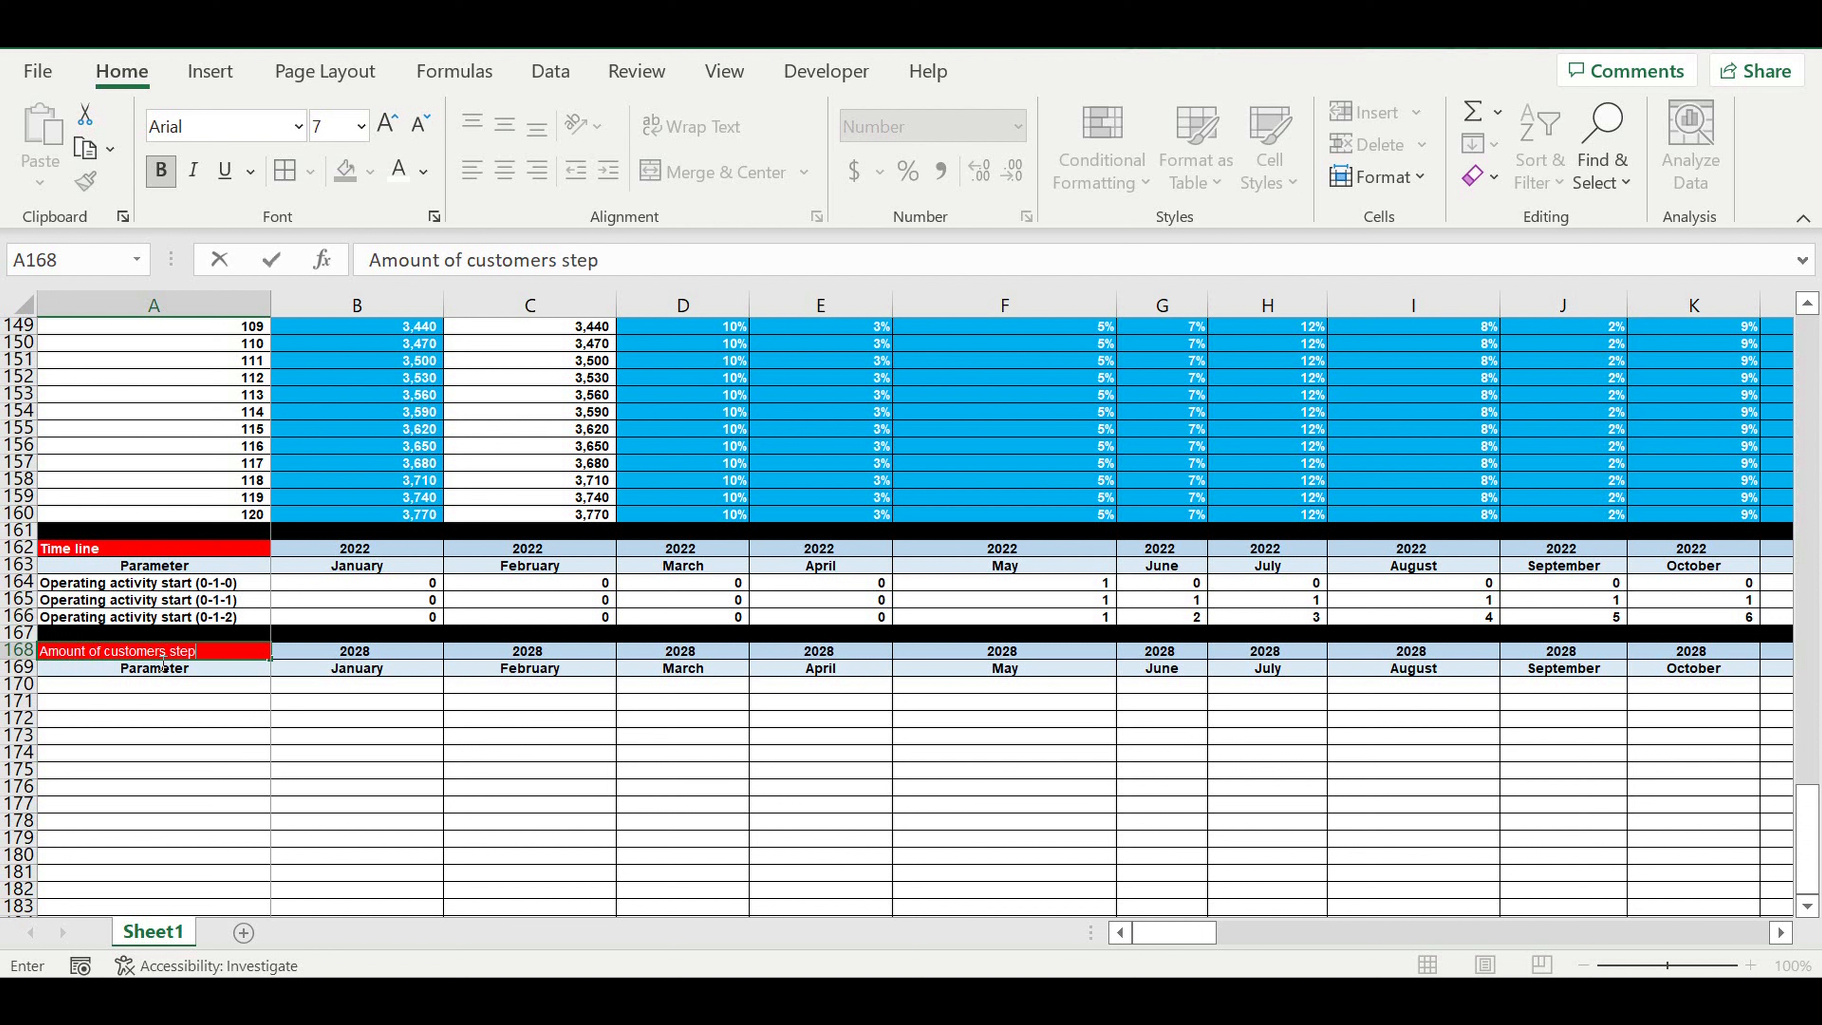
pyautogui.press('Return')
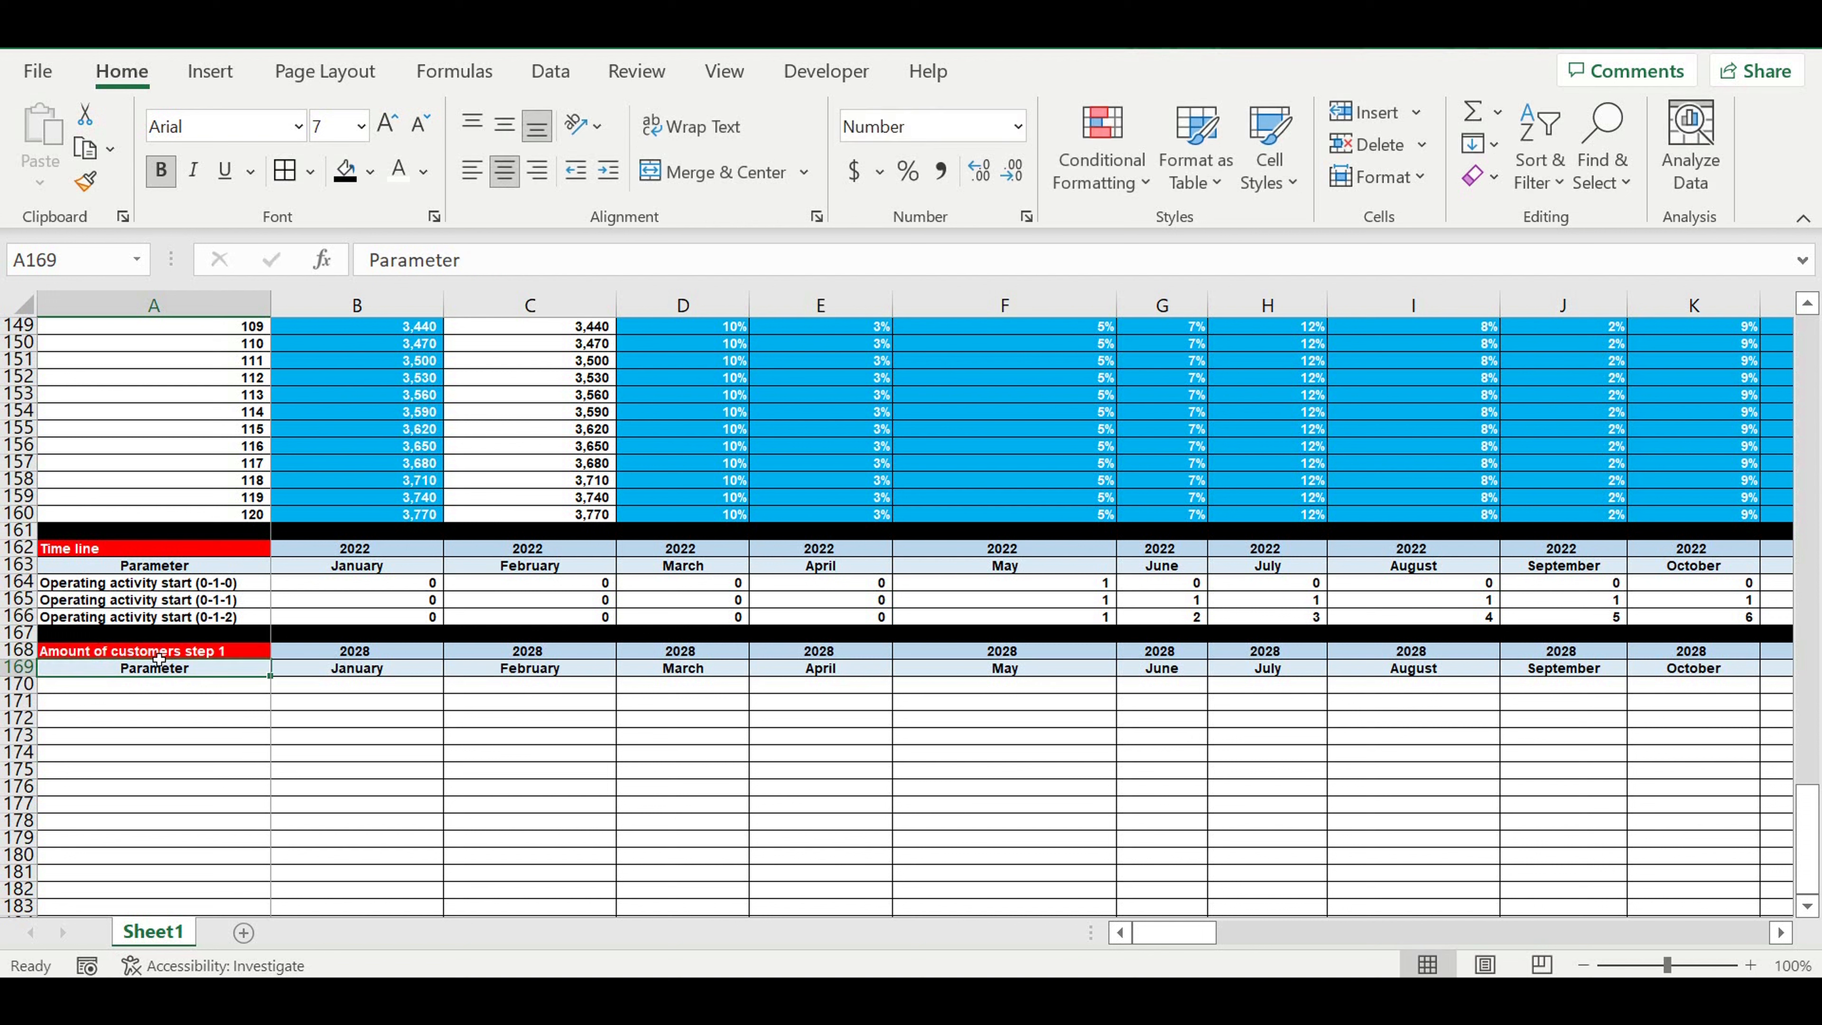
# Step: Insert NEW into the A168 title so it reads "Amount of NEW customers step 1"
pyautogui.click(159, 654)
pyautogui.click(465, 260)
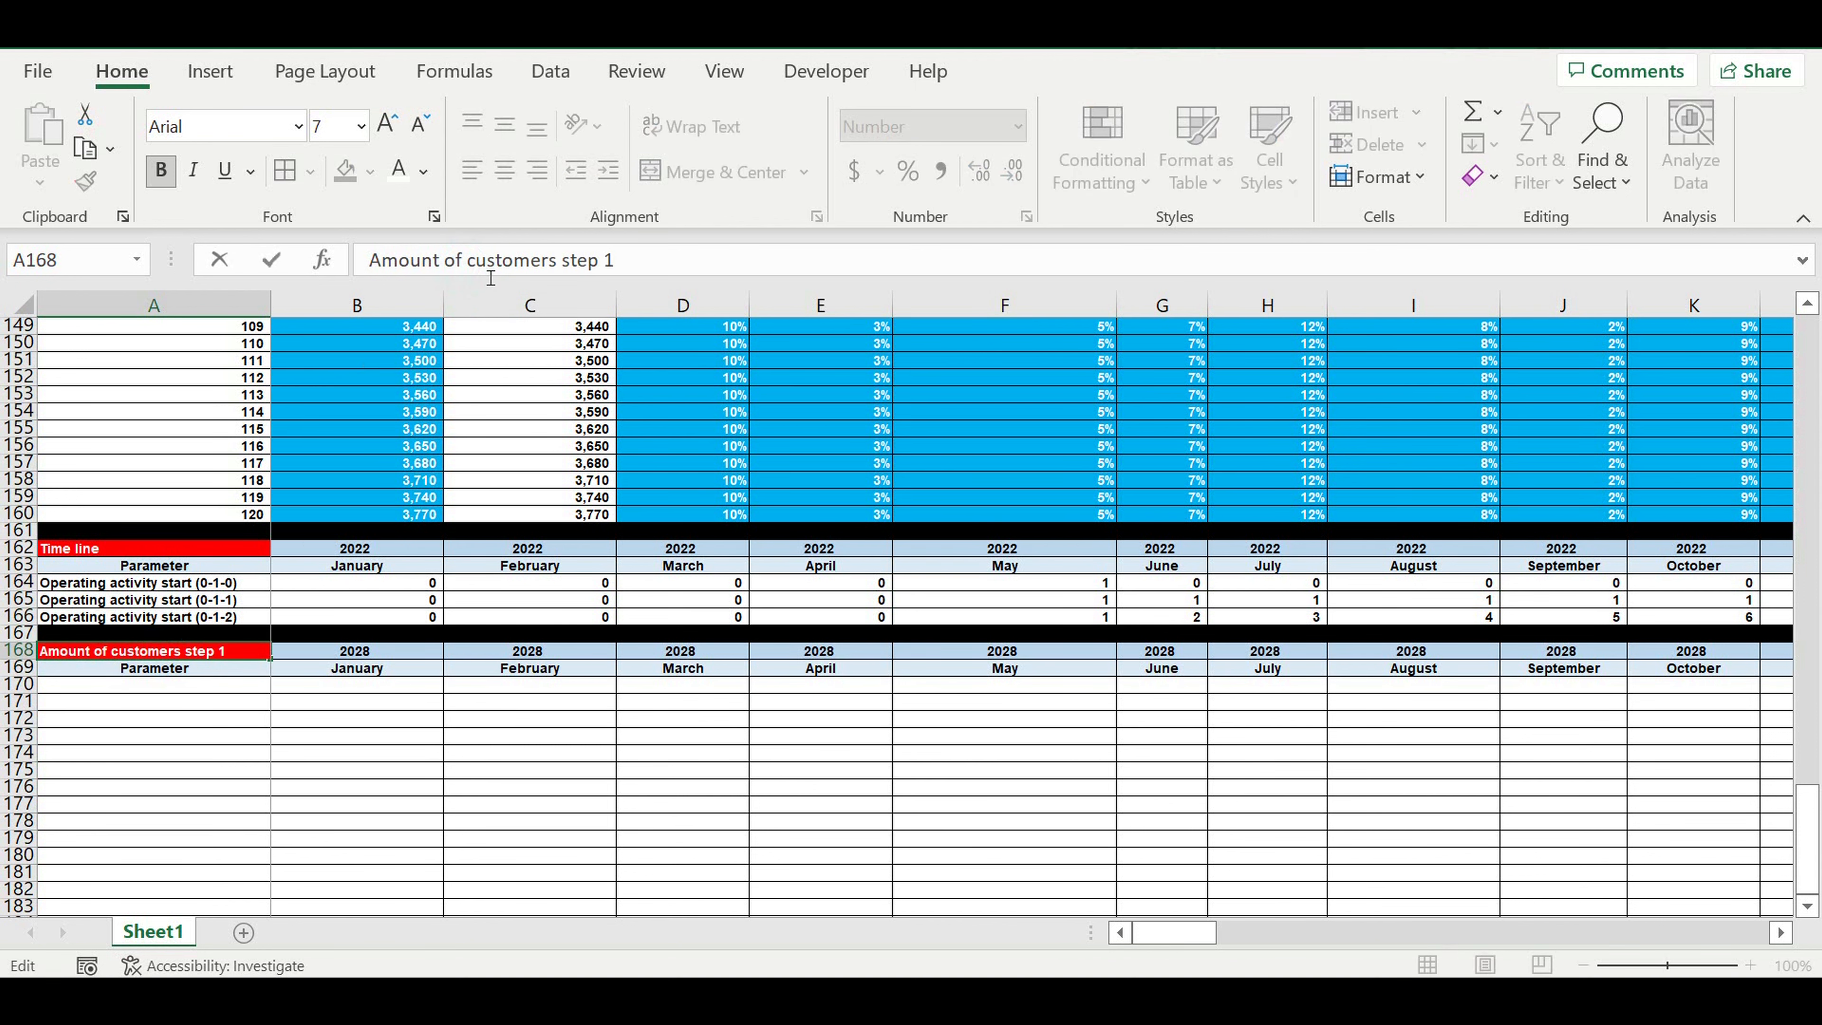
pyautogui.write('NEW')
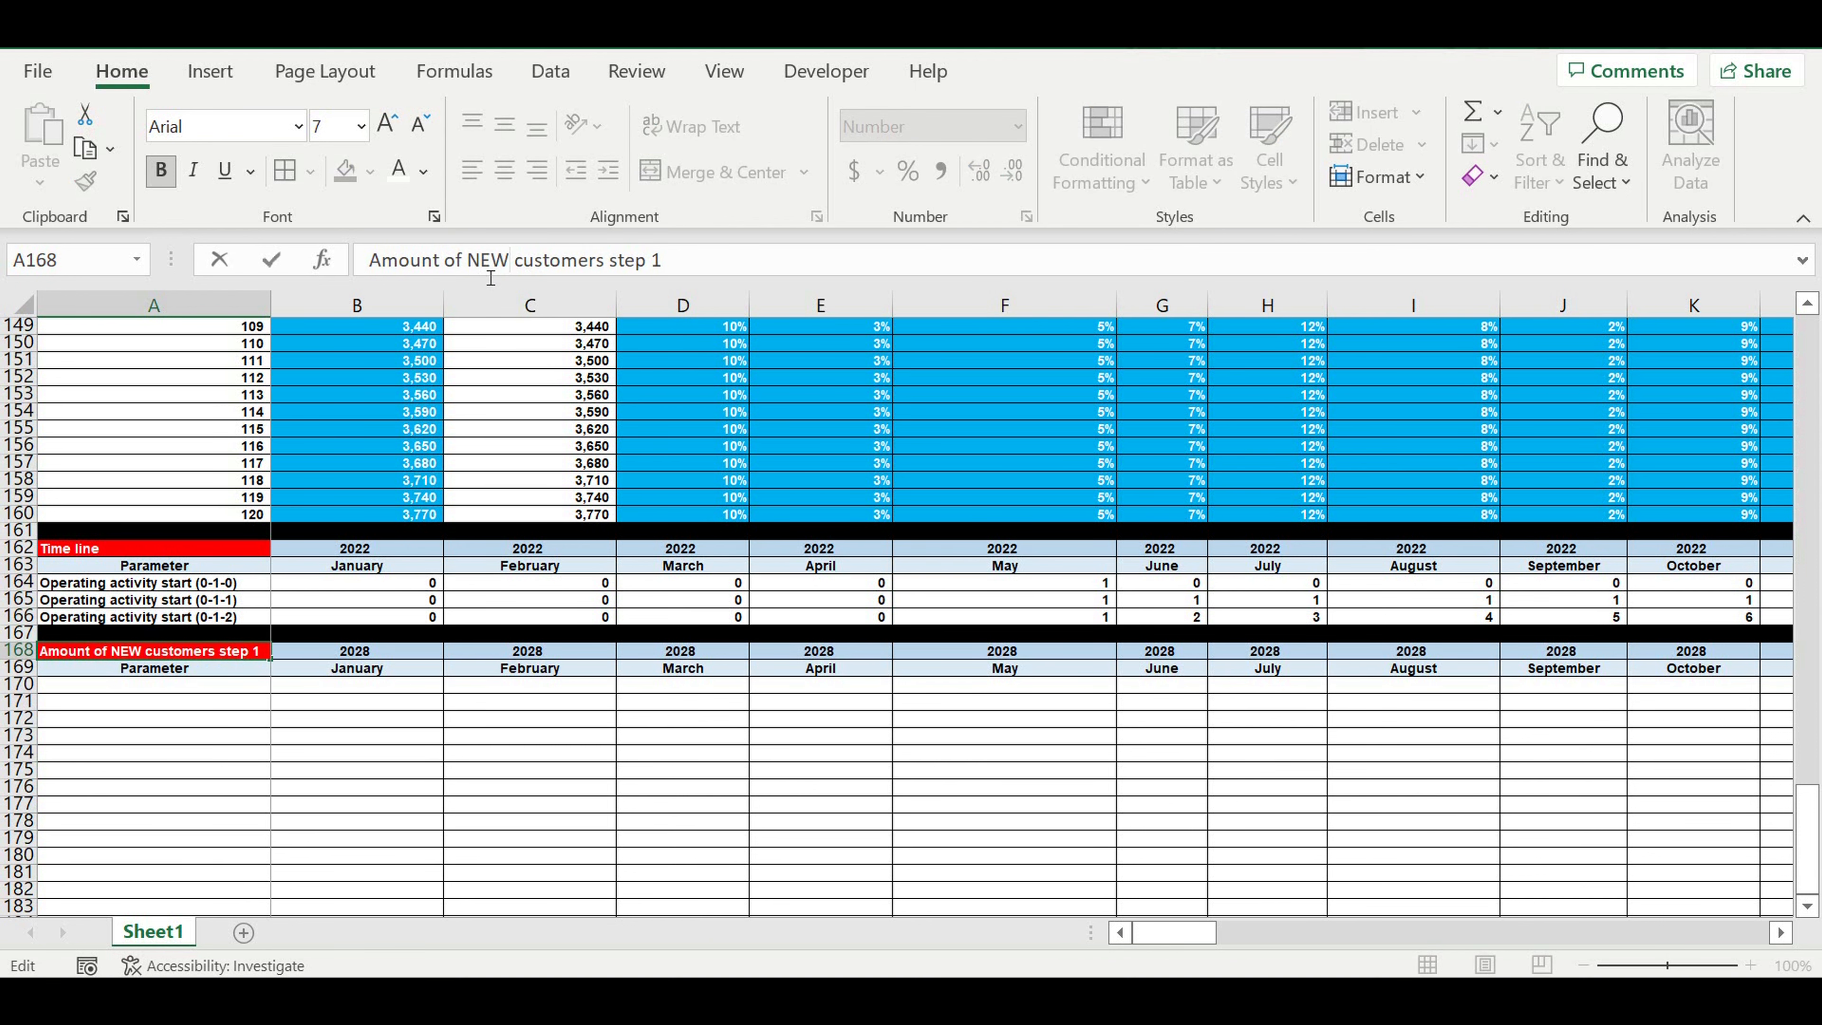
pyautogui.press('Return')
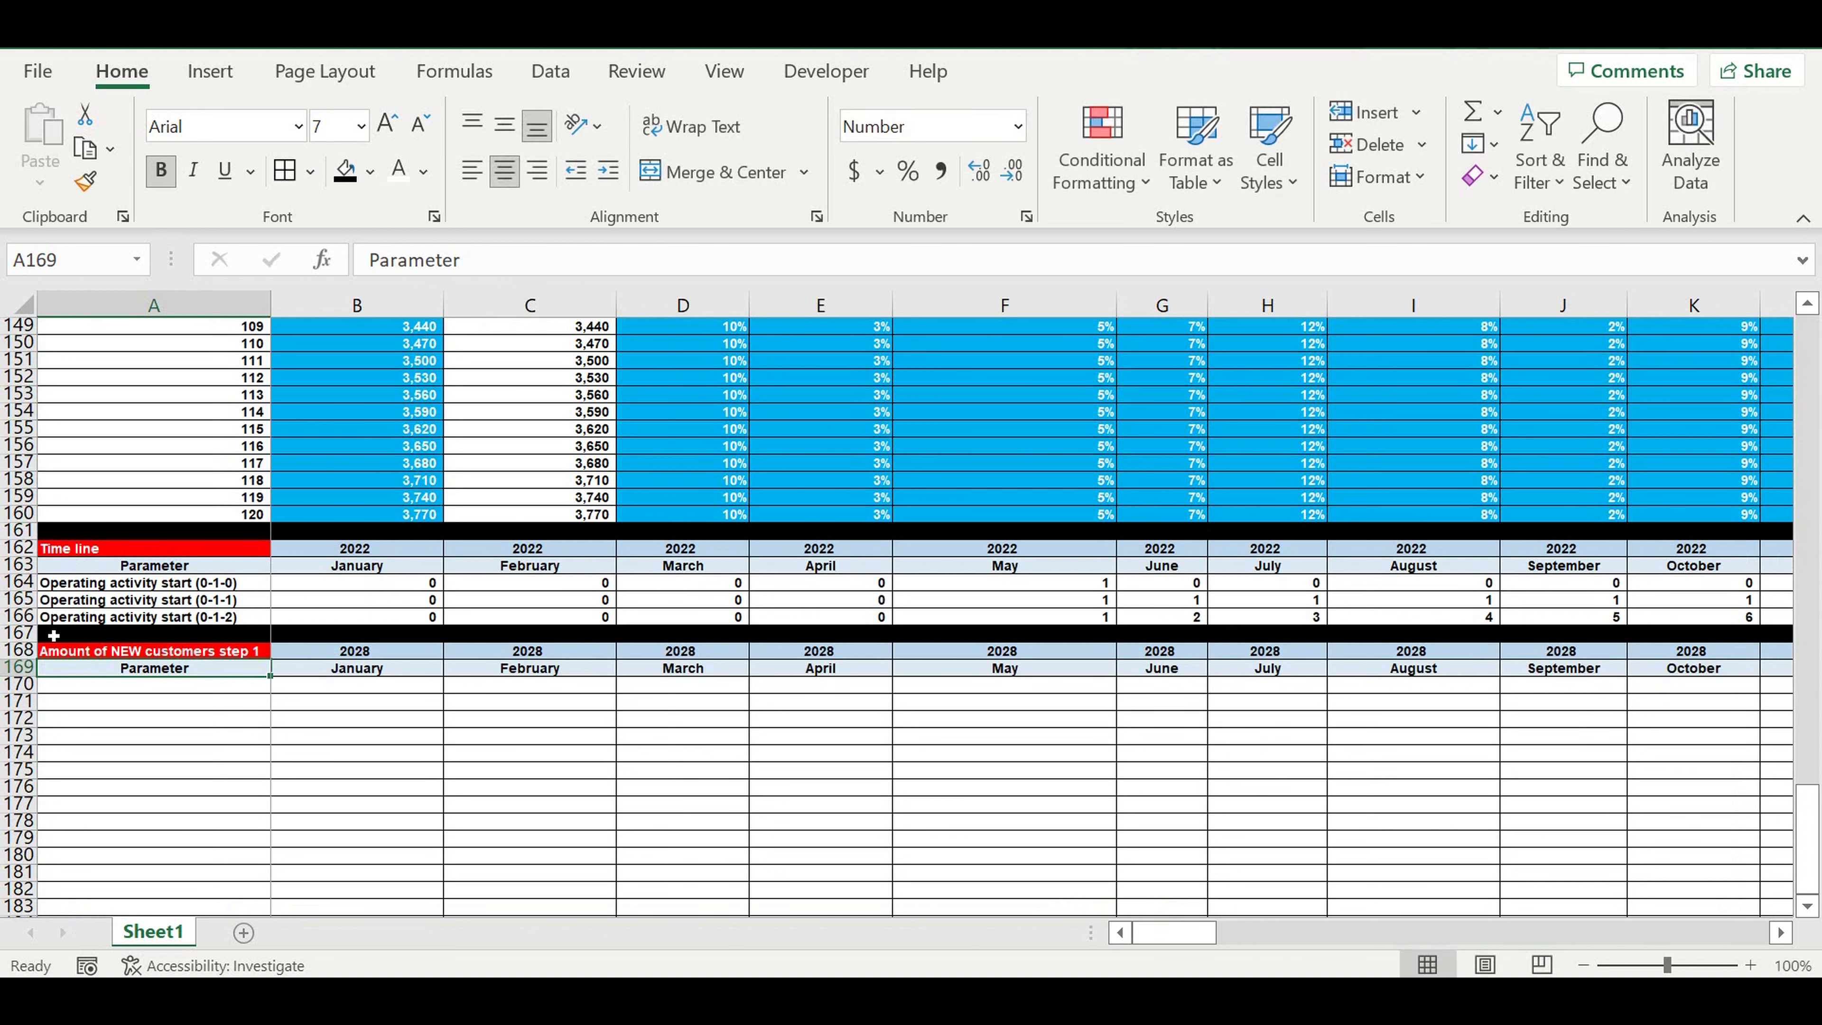
# Step: Change the fill color of the title cell A168 to the standard dark blue
pyautogui.click(181, 653)
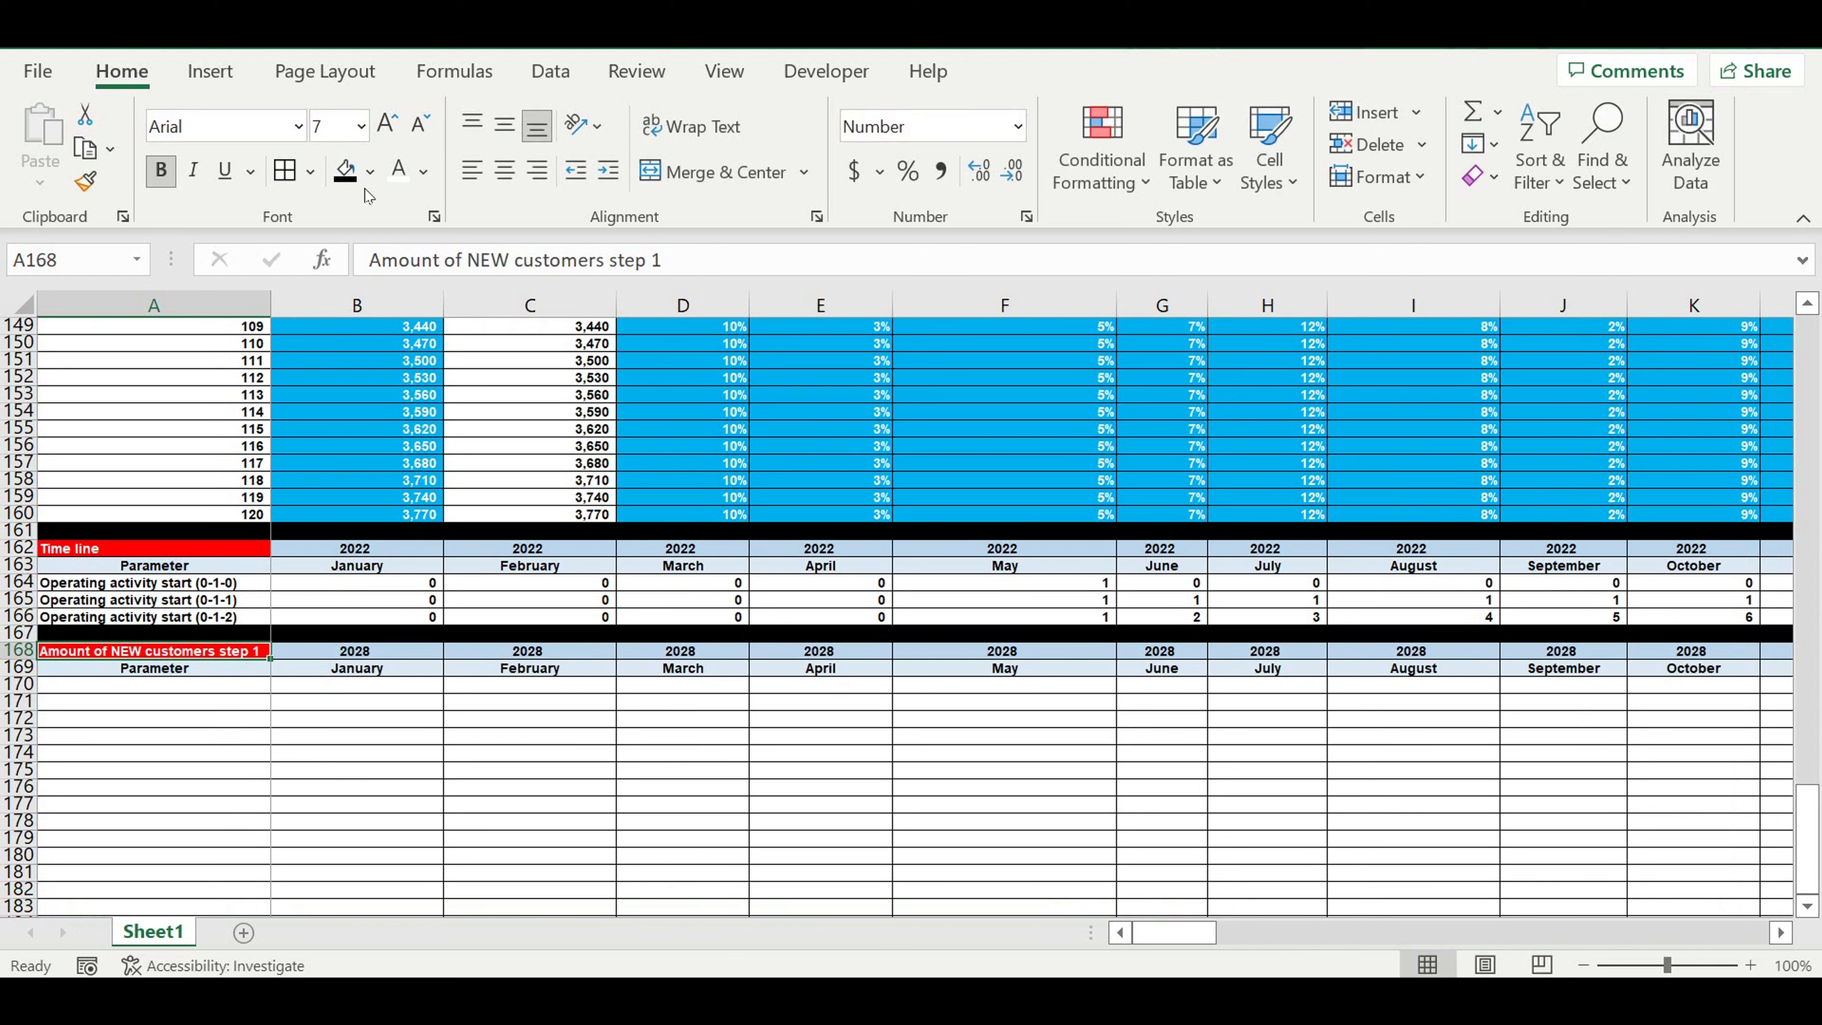
pyautogui.click(370, 172)
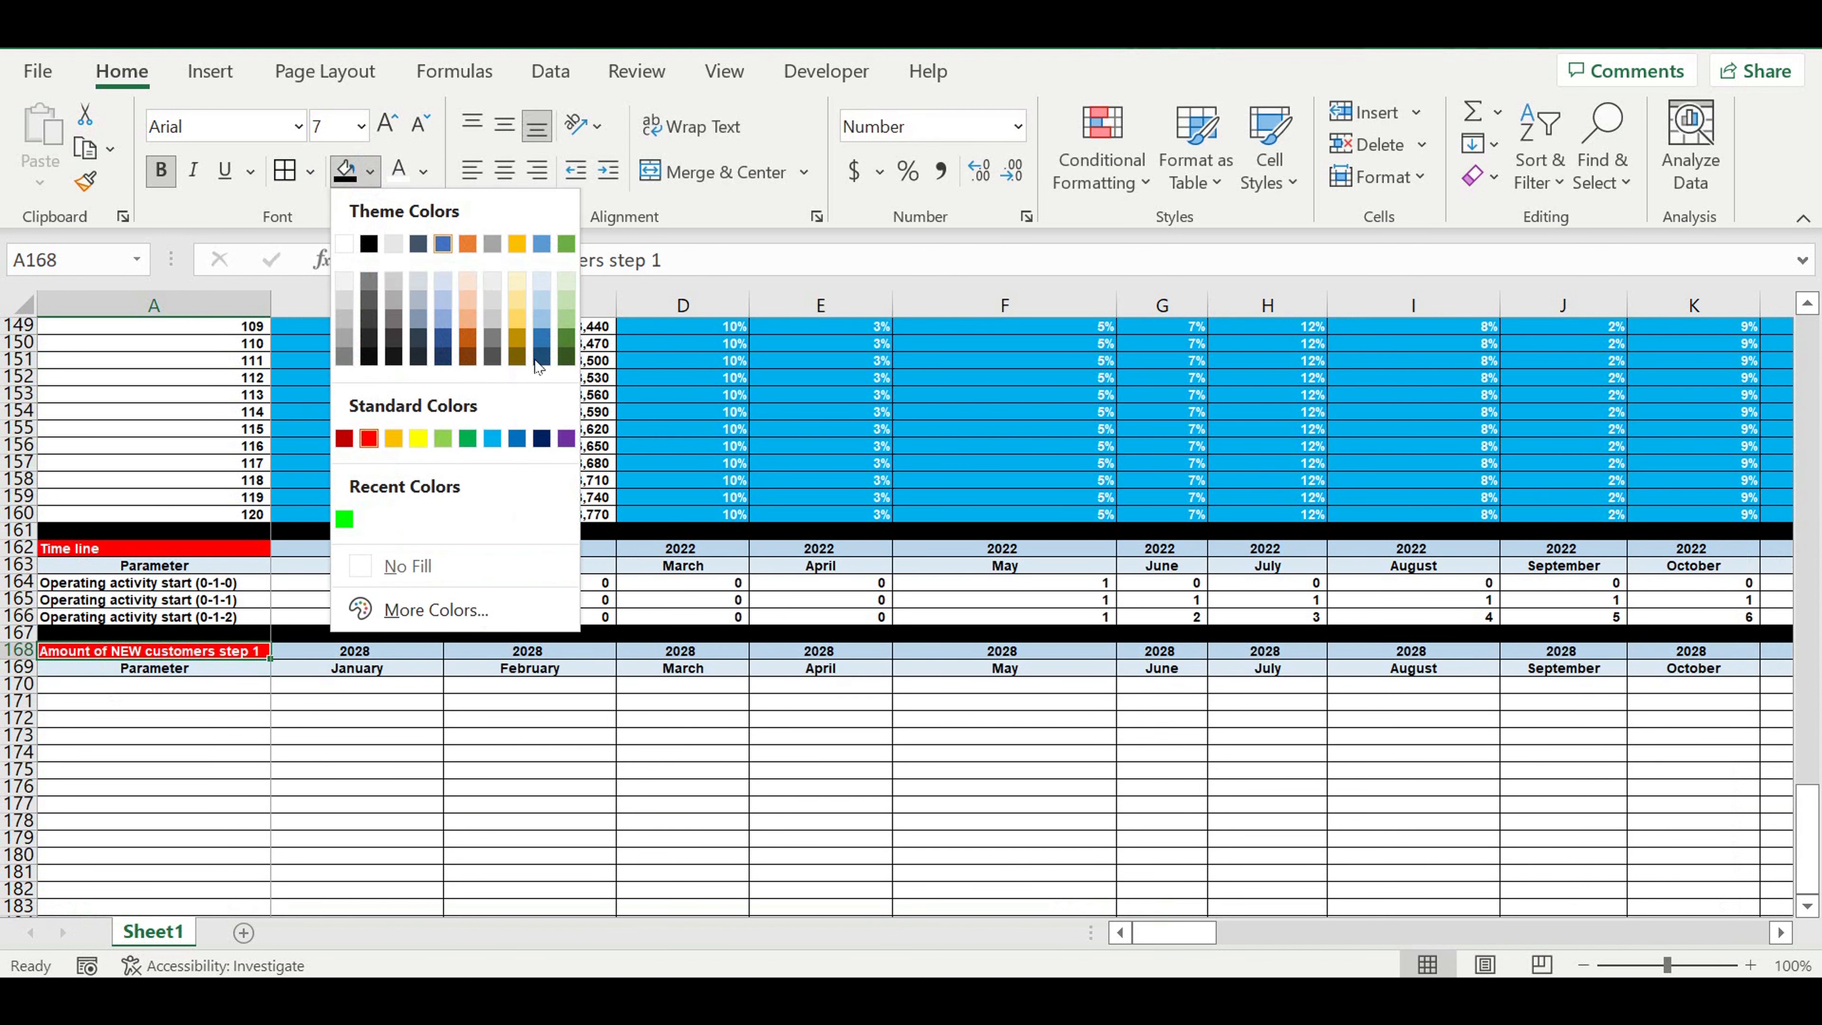
pyautogui.click(541, 437)
pyautogui.click(362, 773)
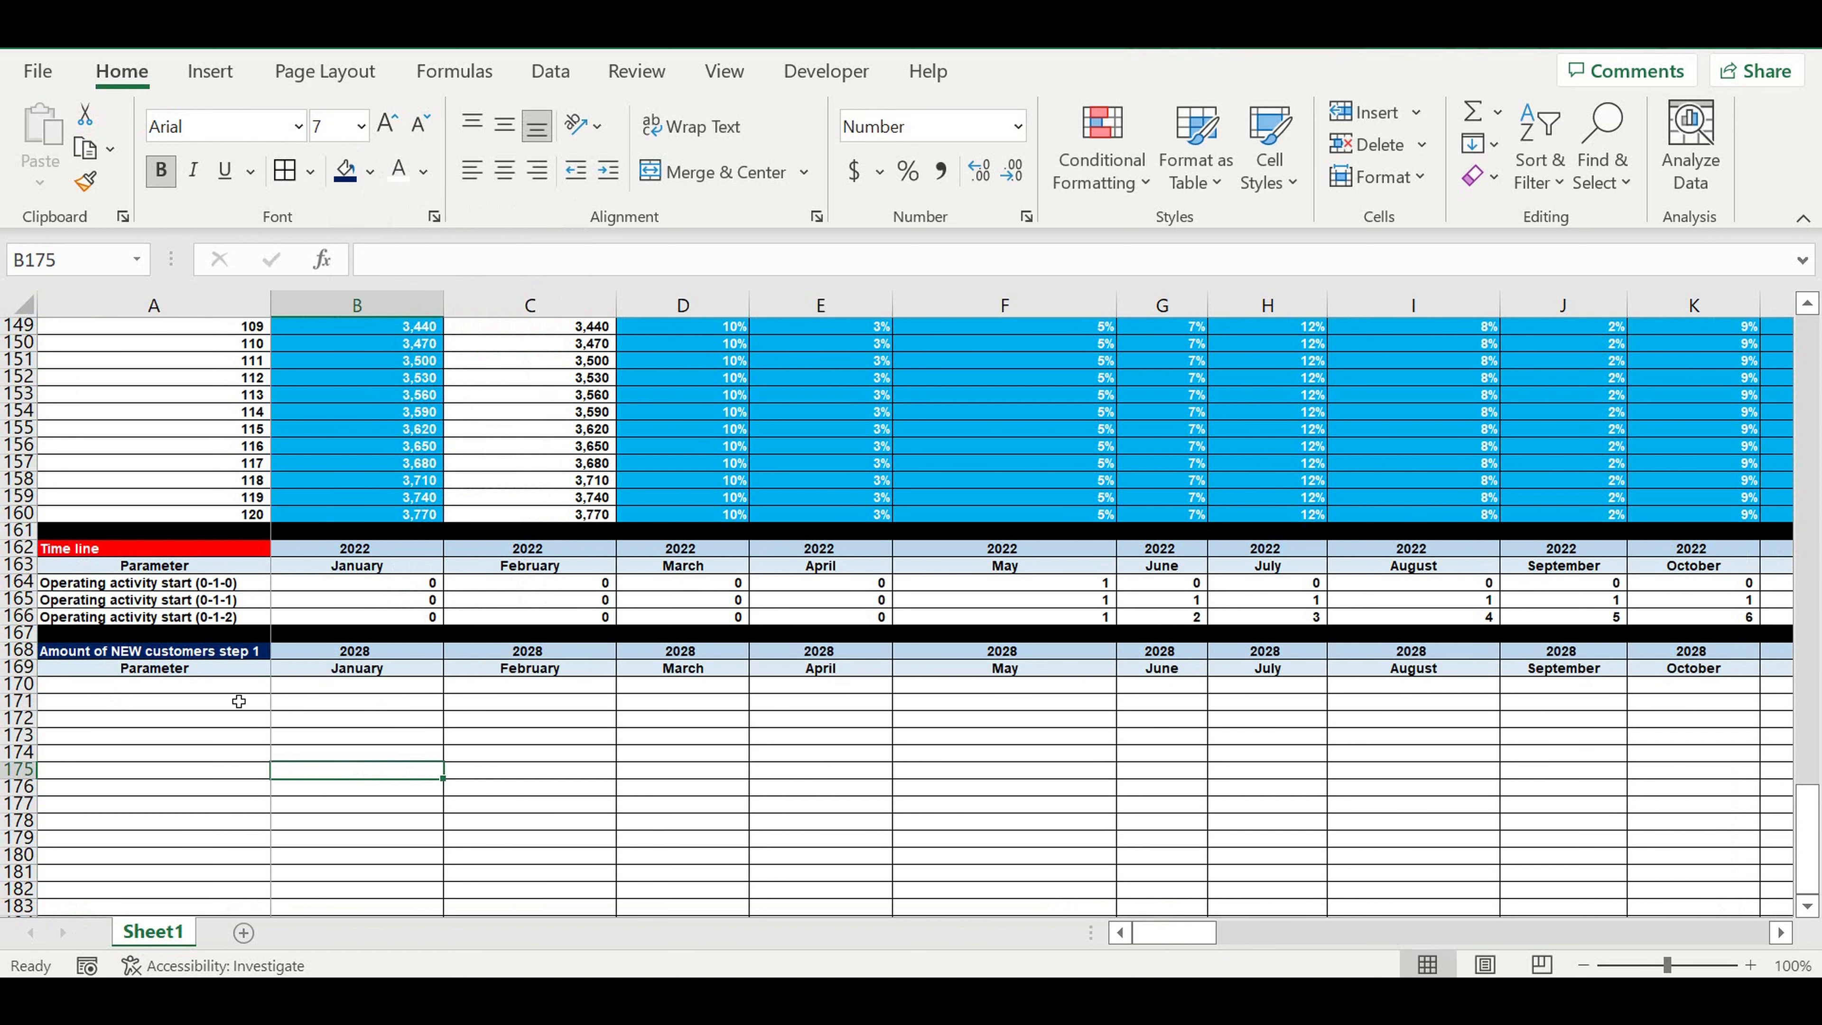
# Step: Begin a formula in A170, below the Parameter header, and go up to the customer table for its reference
pyautogui.click(215, 688)
pyautogui.write('=')
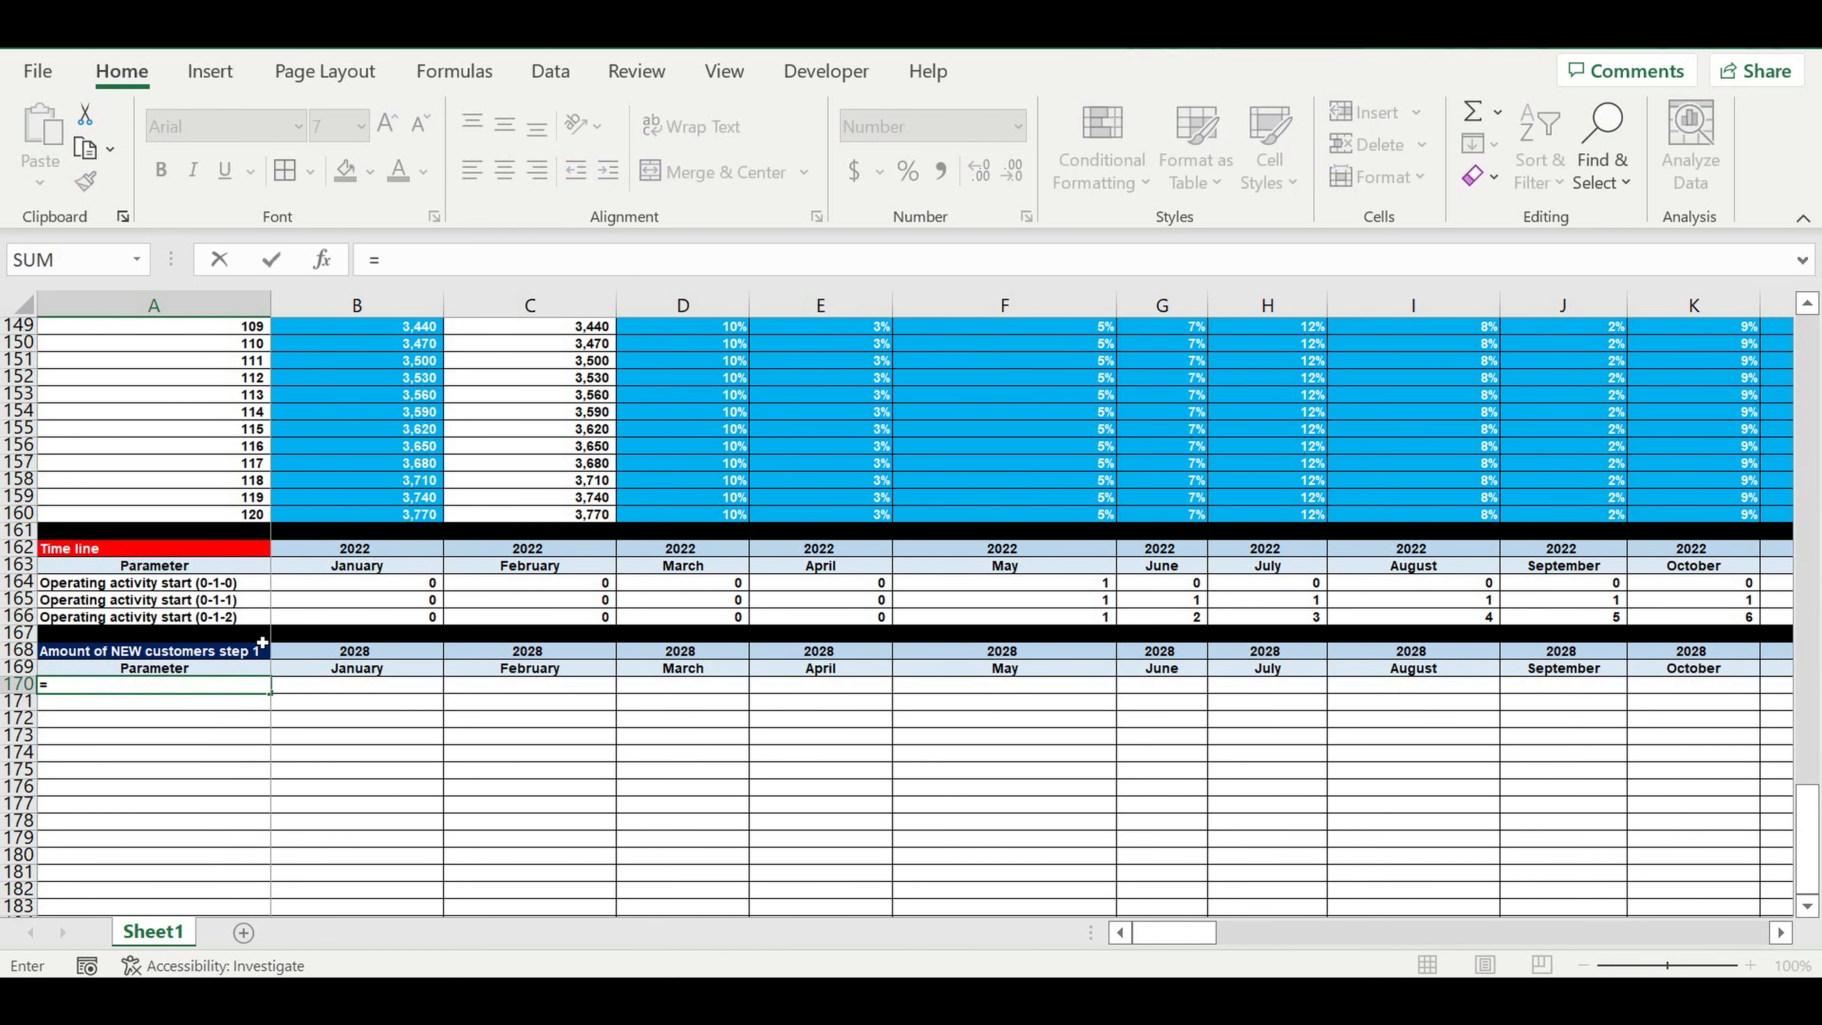
pyautogui.scroll(9, 270, 602)
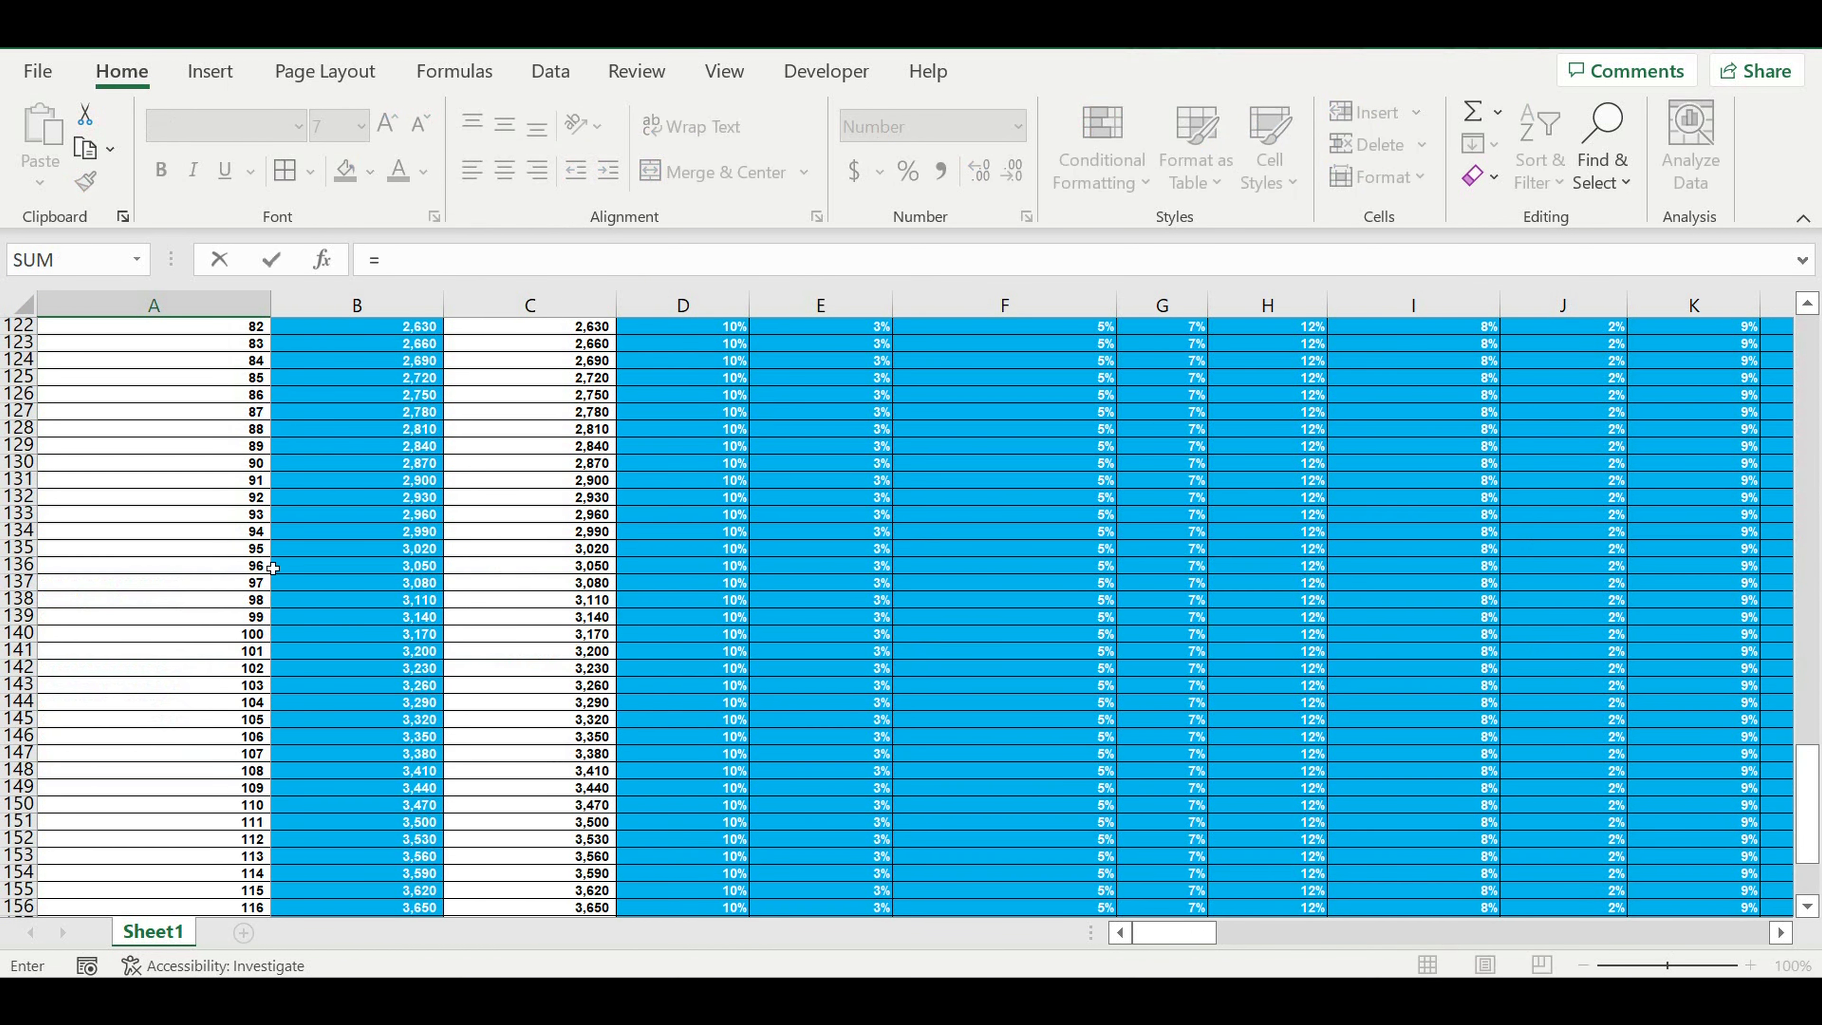
# Step: Link the first parameter label in A170 to the Customer type 1 name with the formula =A24
pyautogui.scroll(19, 273, 568)
pyautogui.scroll(20, 270, 534)
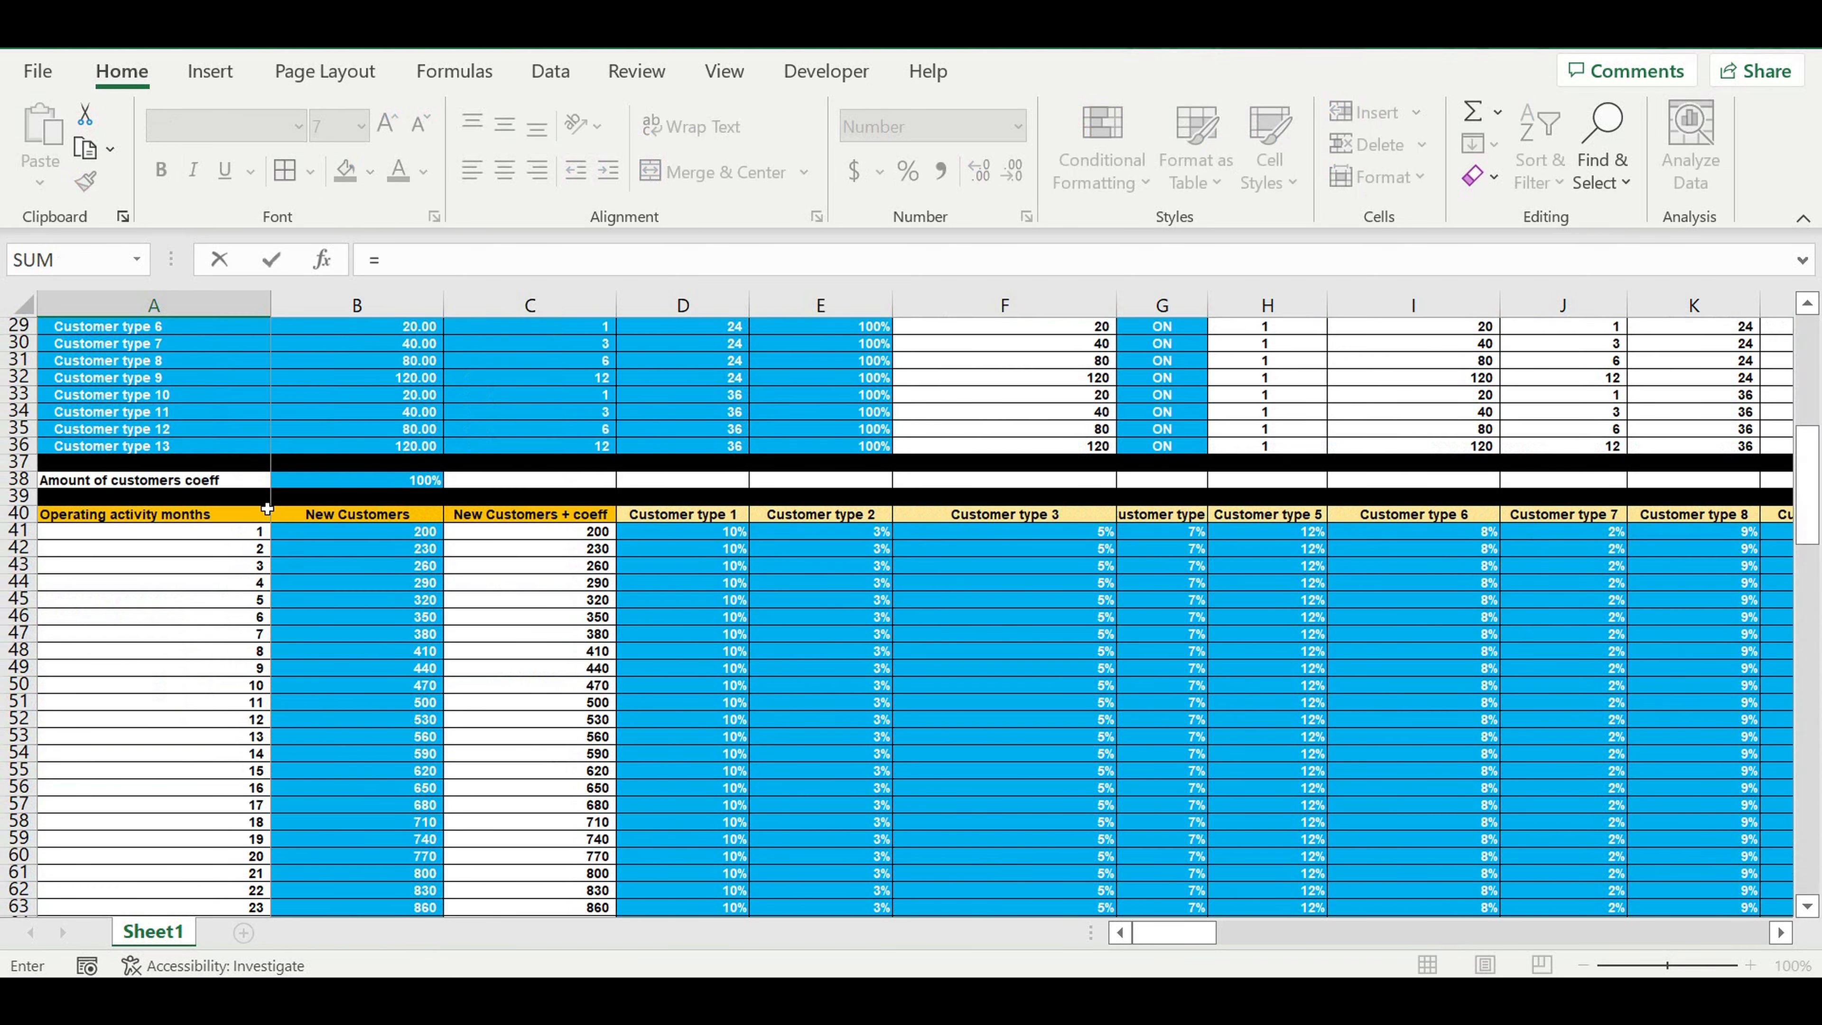
pyautogui.scroll(-4, 189, 668)
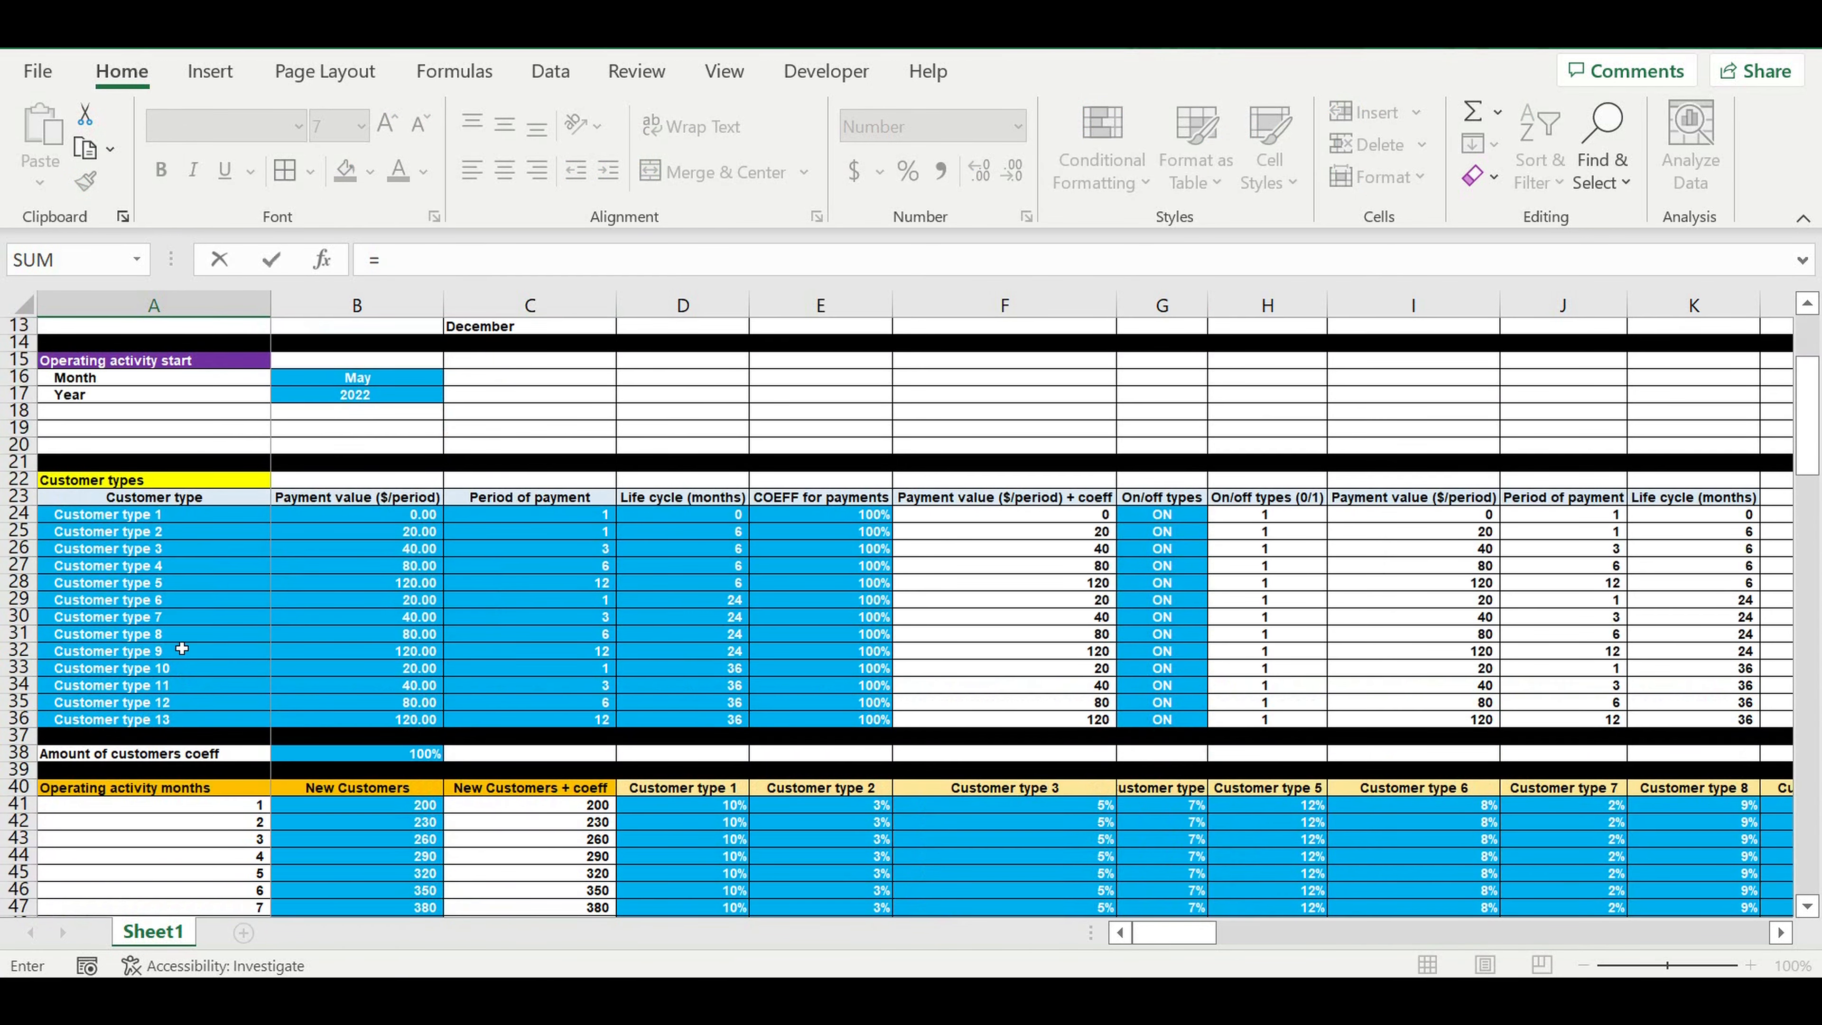
pyautogui.click(124, 522)
pyautogui.press('Return')
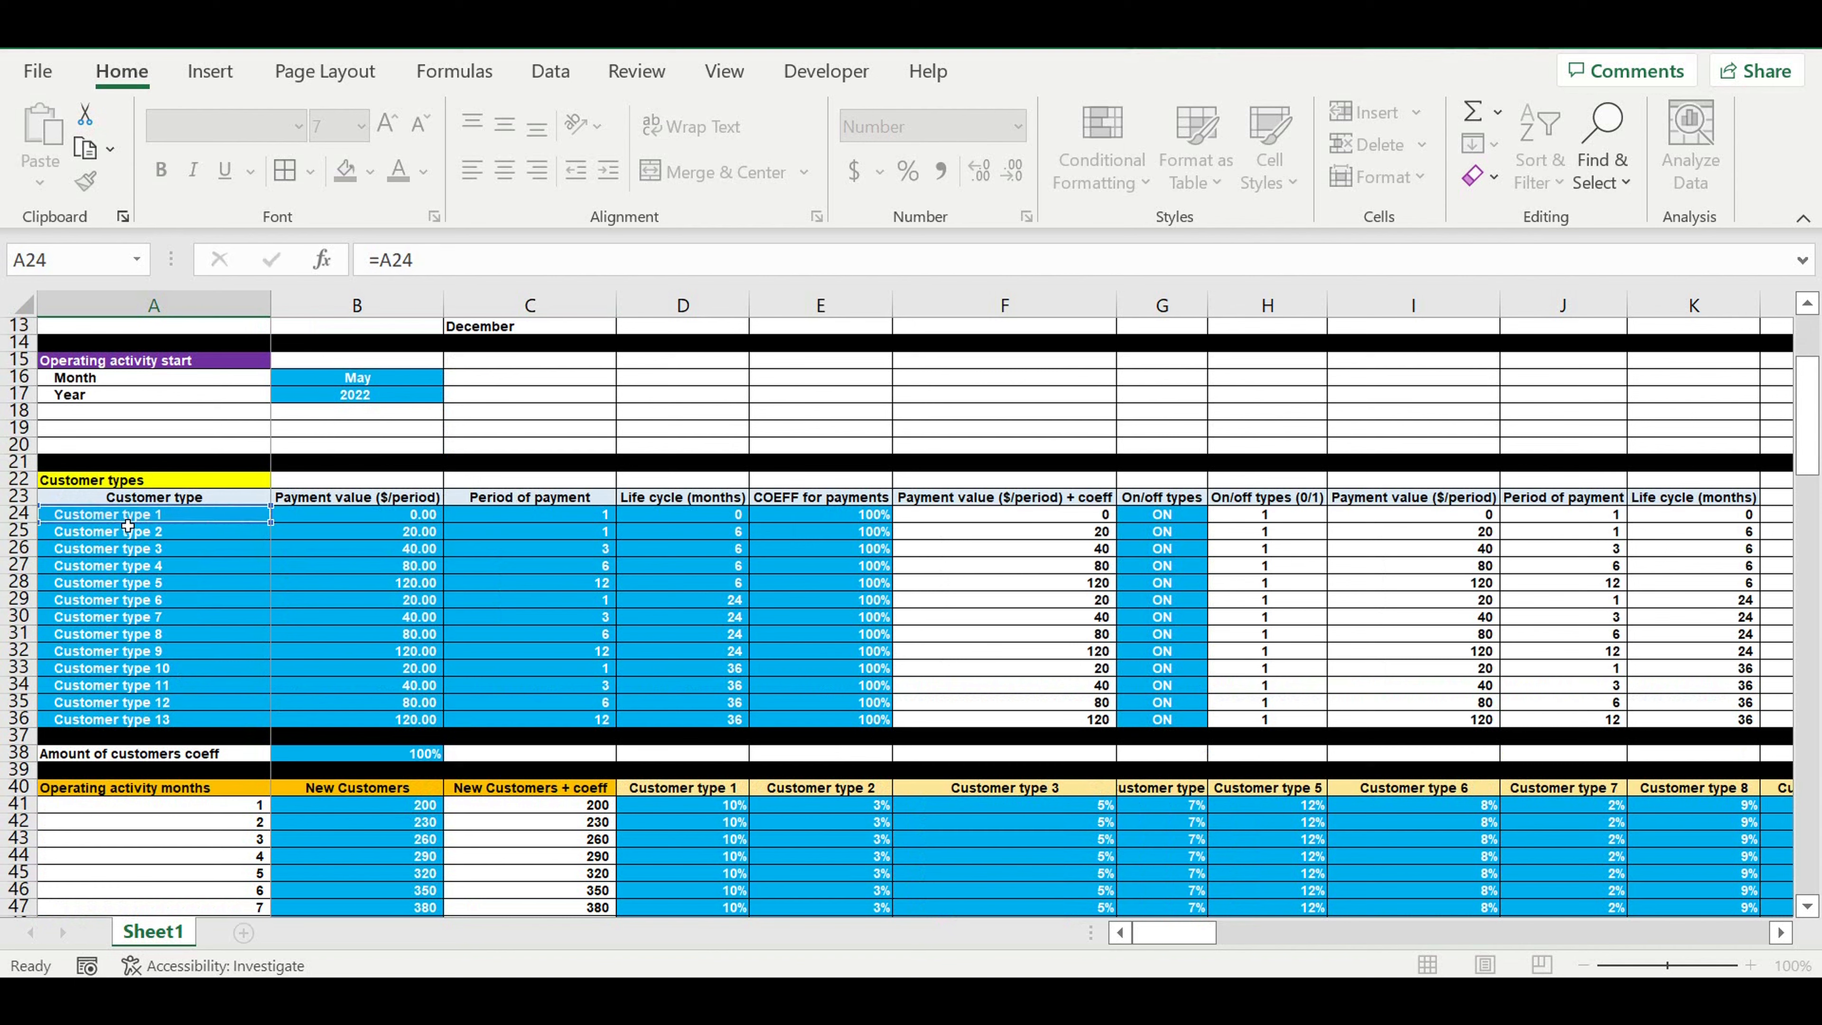
# Step: Indent the Customer type 1 label in A170 and fill its formula down through A185
pyautogui.scroll(-6, 350, 678)
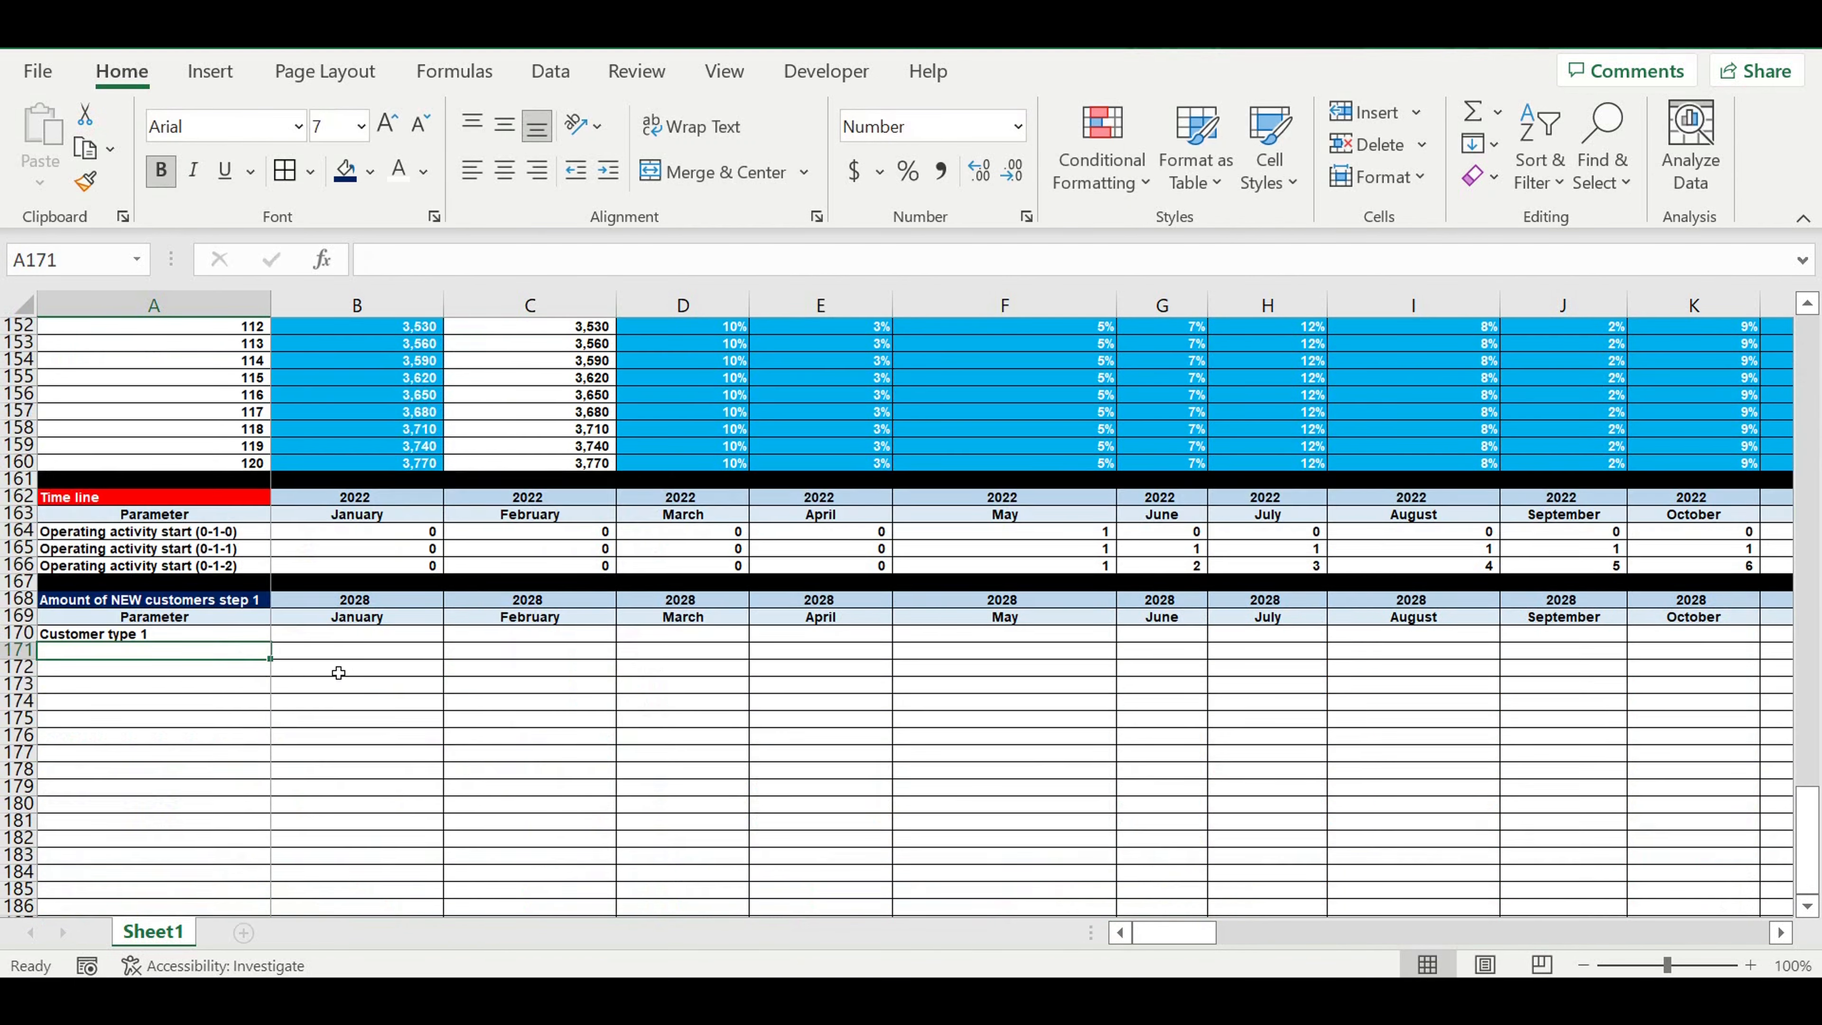
pyautogui.click(182, 590)
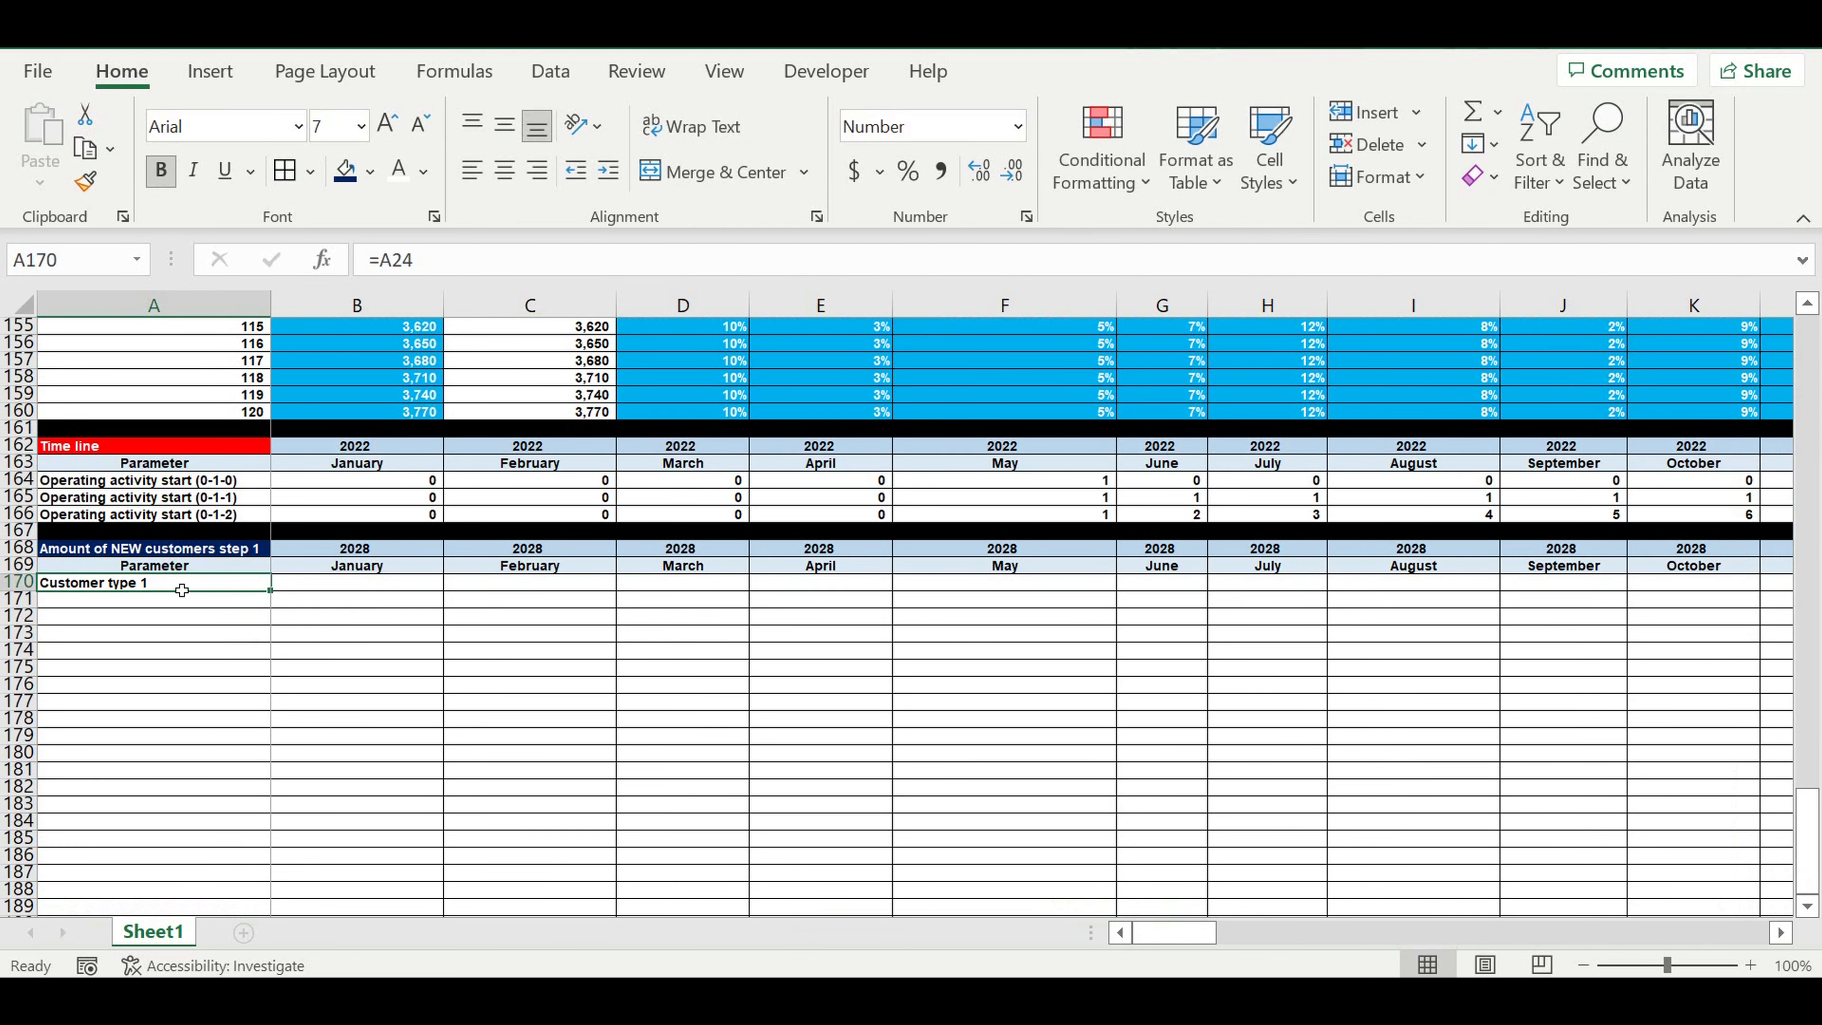
pyautogui.click(608, 171)
pyautogui.moveTo(277, 602); pyautogui.dragTo(272, 846)
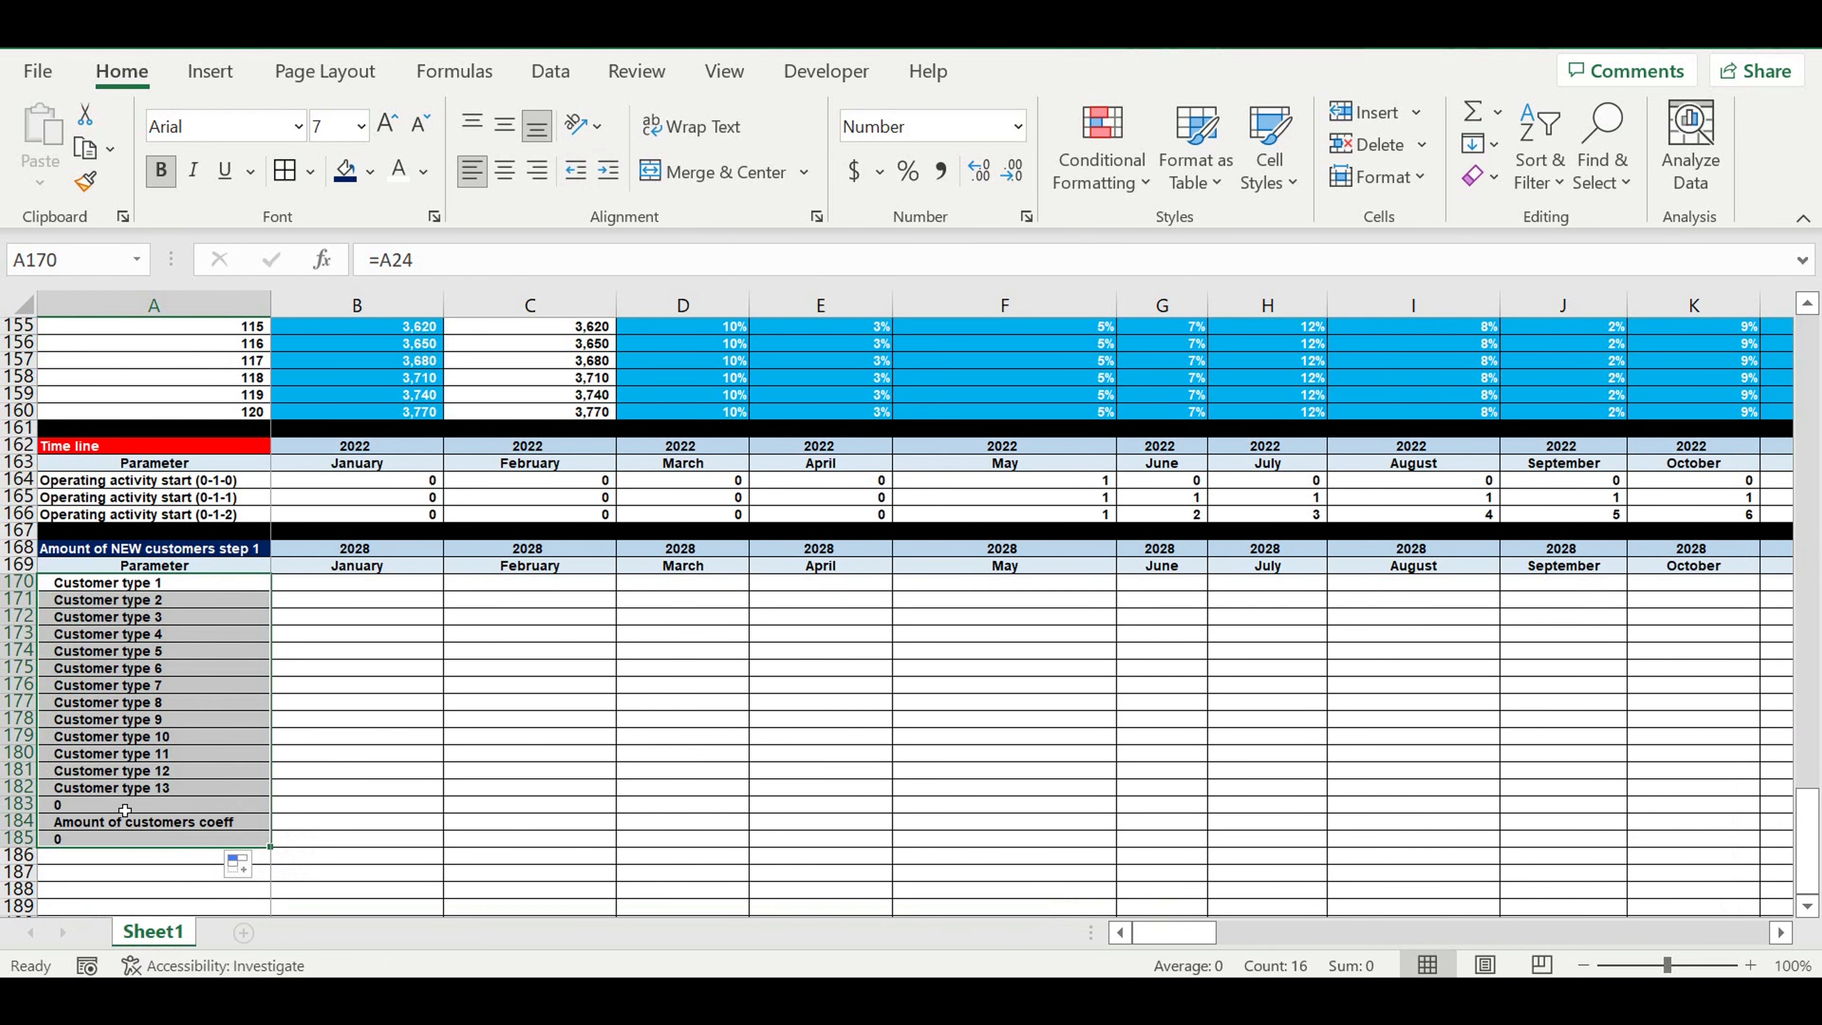
# Step: Clear the surplus labels below Customer type 13 in column A
pyautogui.moveTo(123, 806); pyautogui.dragTo(127, 870)
pyautogui.press('Delete')
pyautogui.click(195, 750)
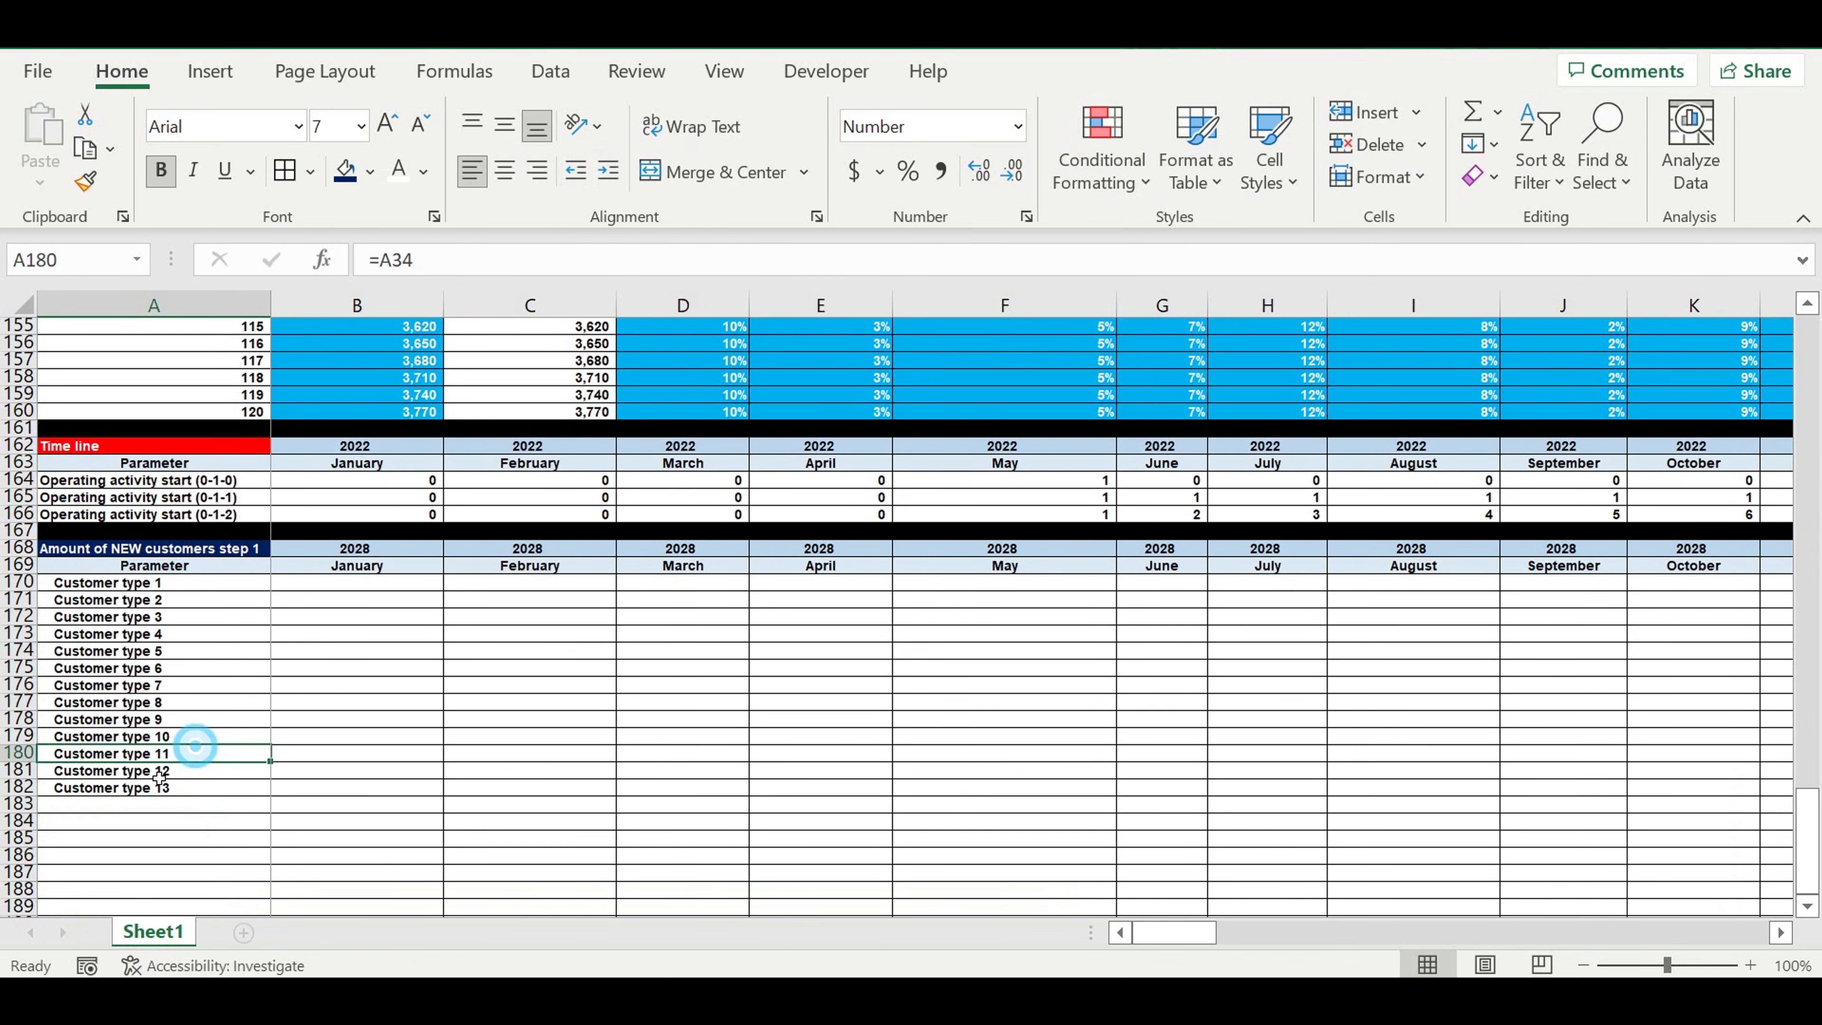
# Step: Fill the entire row 183 below the customer type list with black as a separator
pyautogui.click(23, 805)
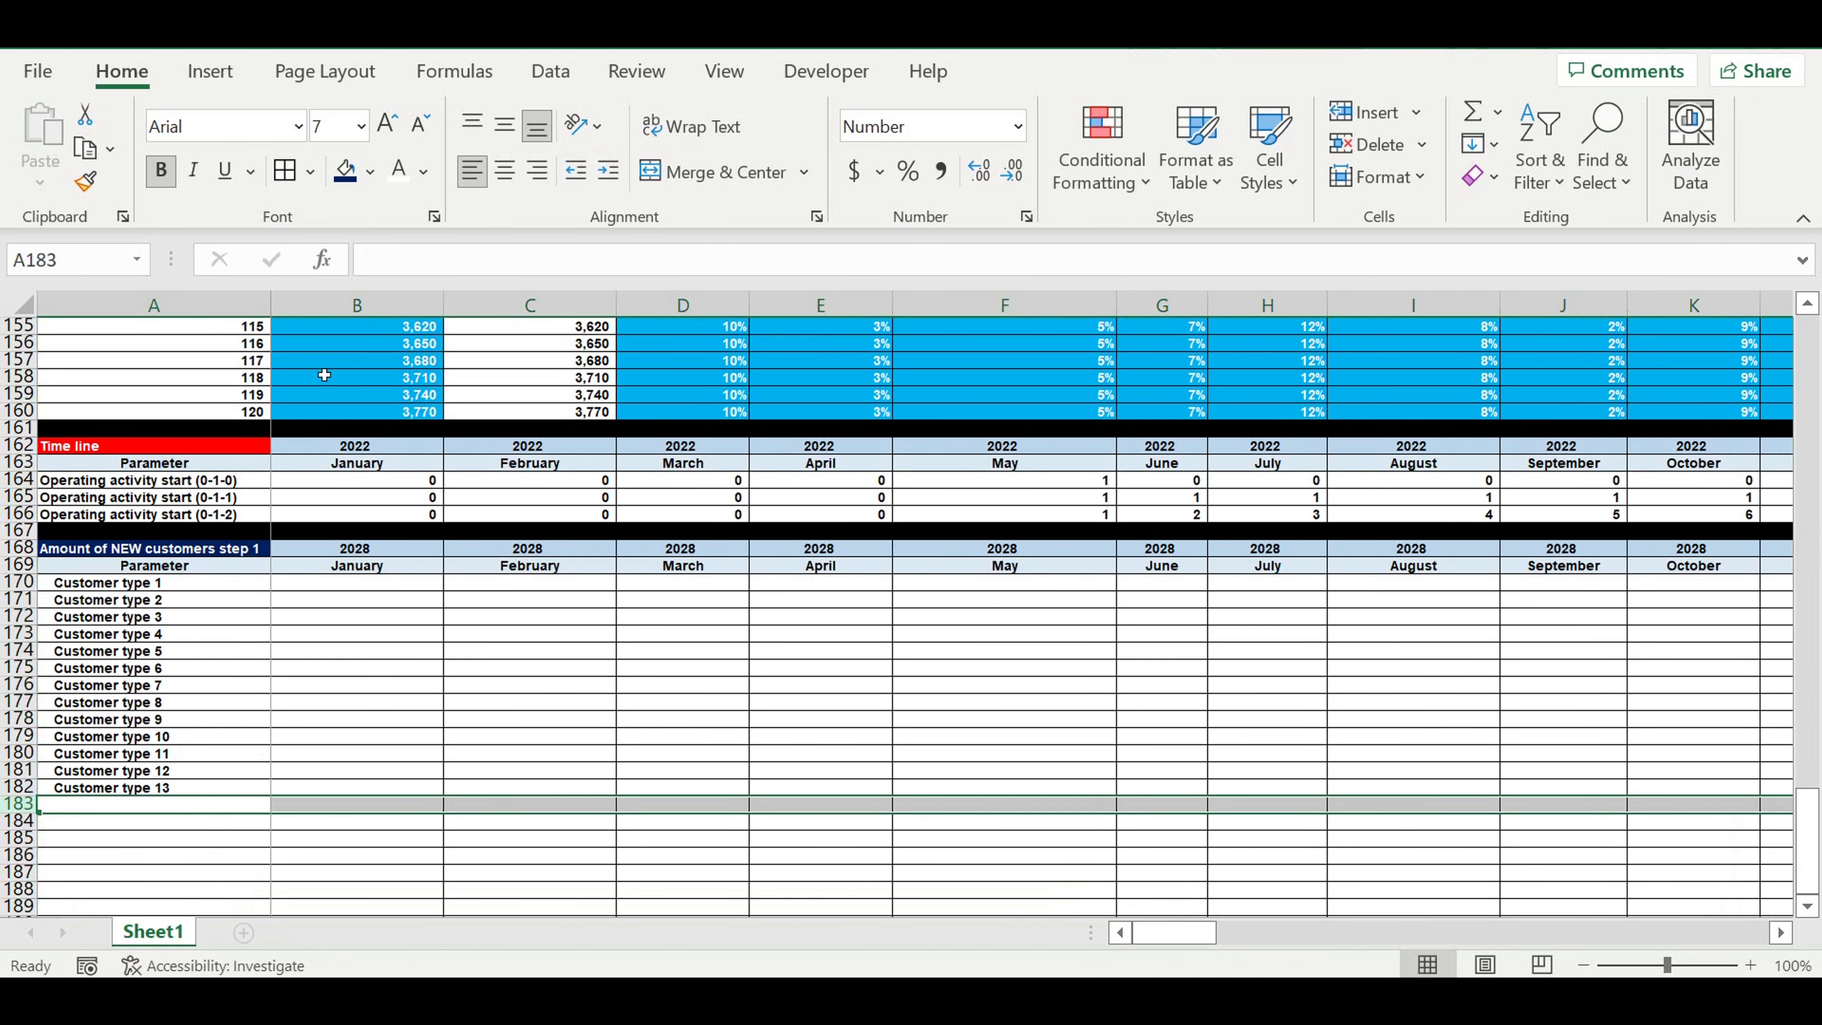
pyautogui.click(370, 170)
pyautogui.click(372, 244)
pyautogui.click(436, 682)
# Step: Insert a new row above the Operating activity months header row and give it a white fill
pyautogui.click(362, 585)
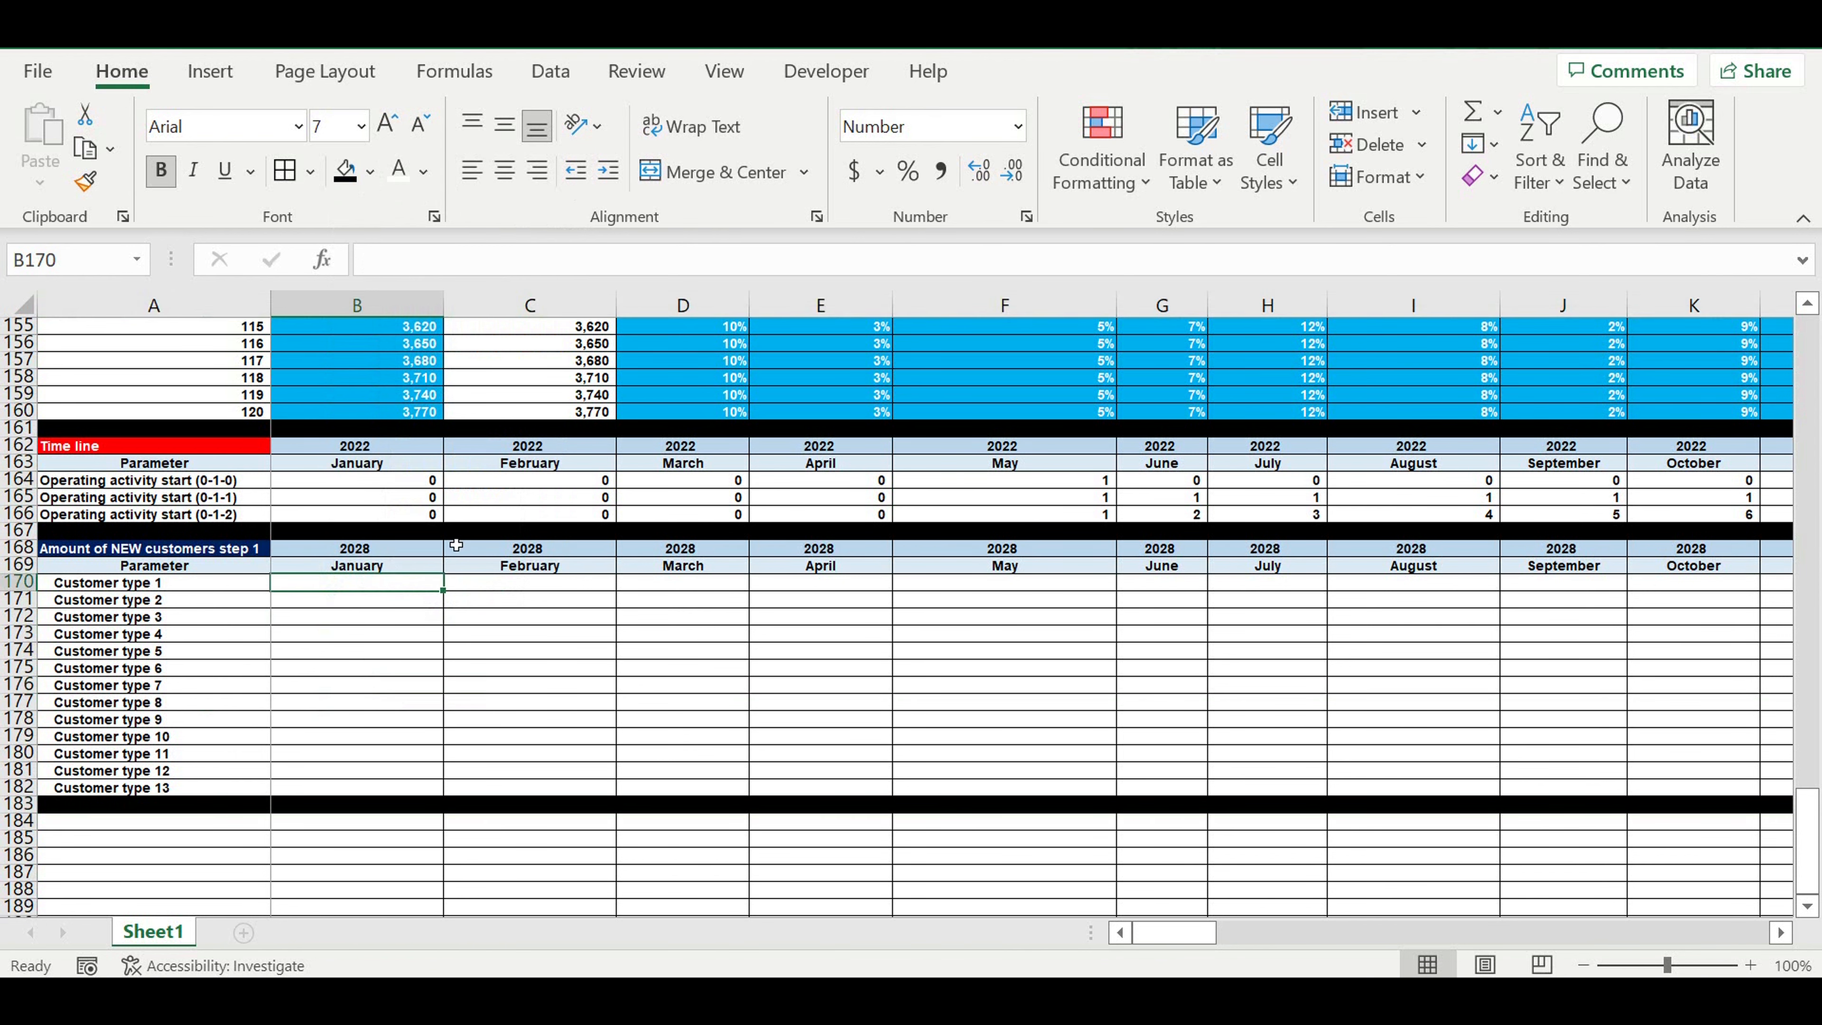
pyautogui.scroll(9, 467, 550)
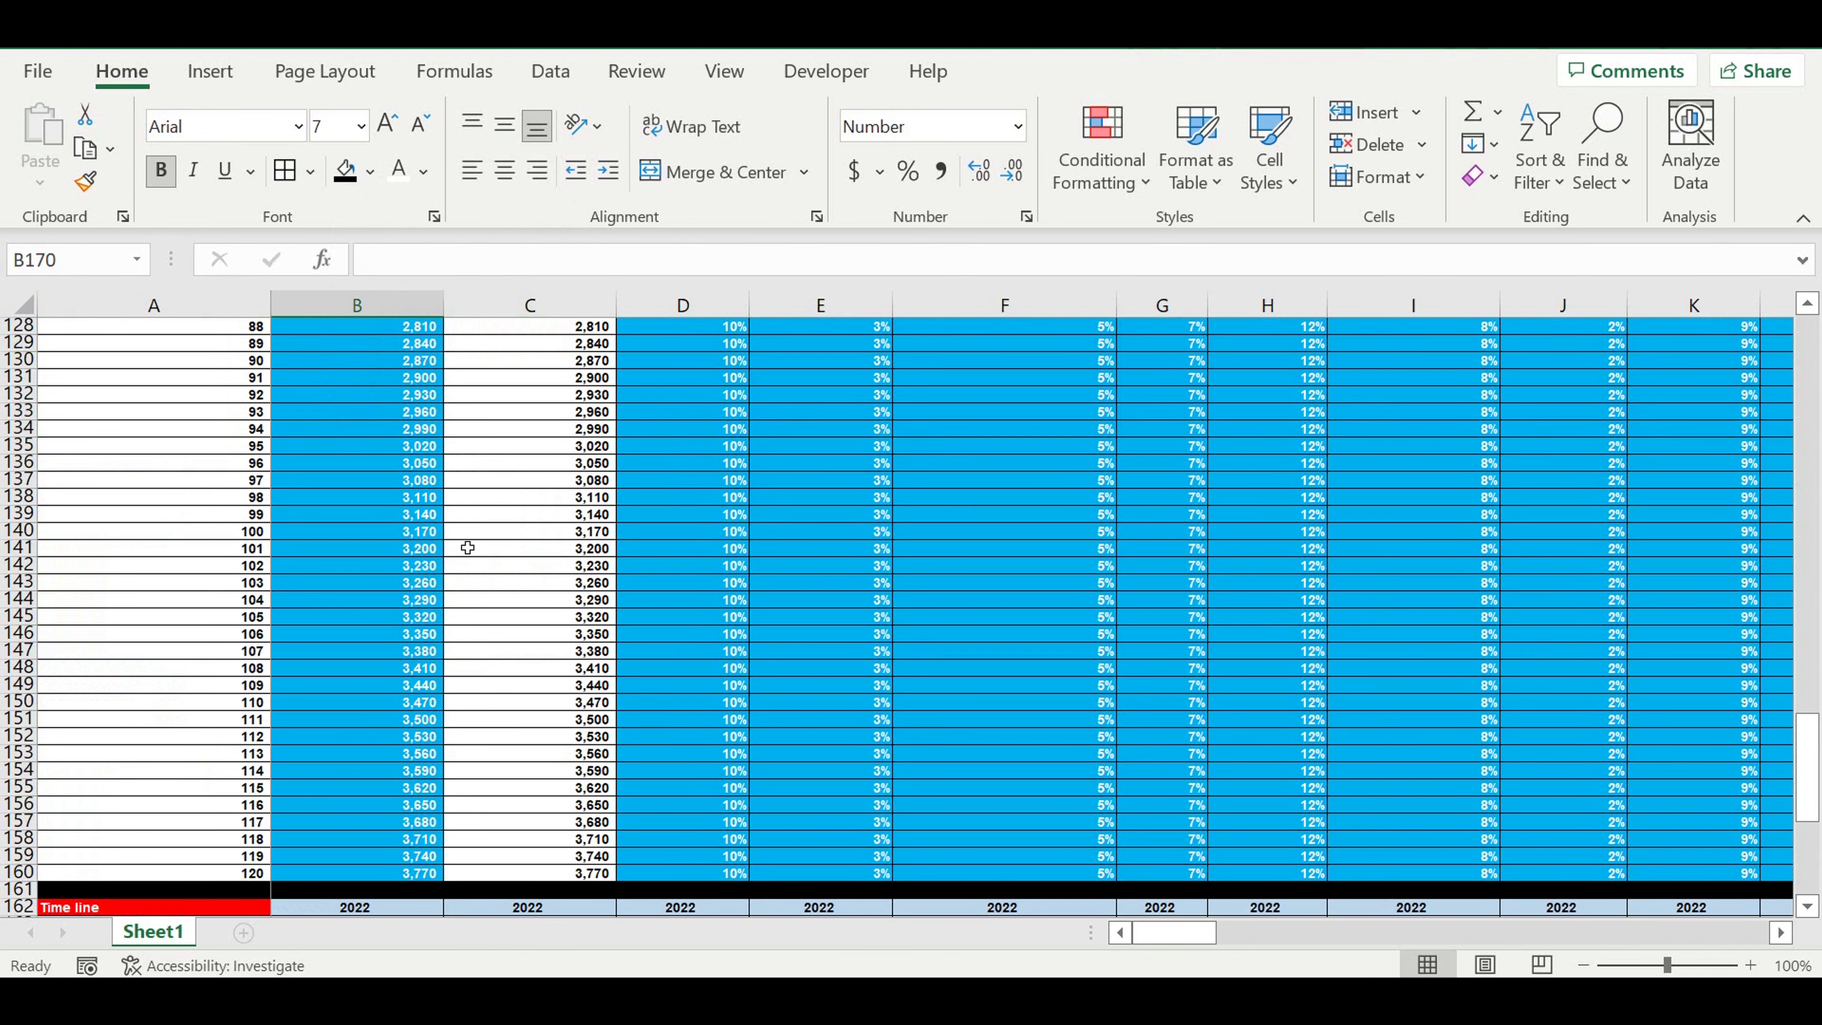
pyautogui.scroll(12, 467, 548)
pyautogui.scroll(18, 467, 548)
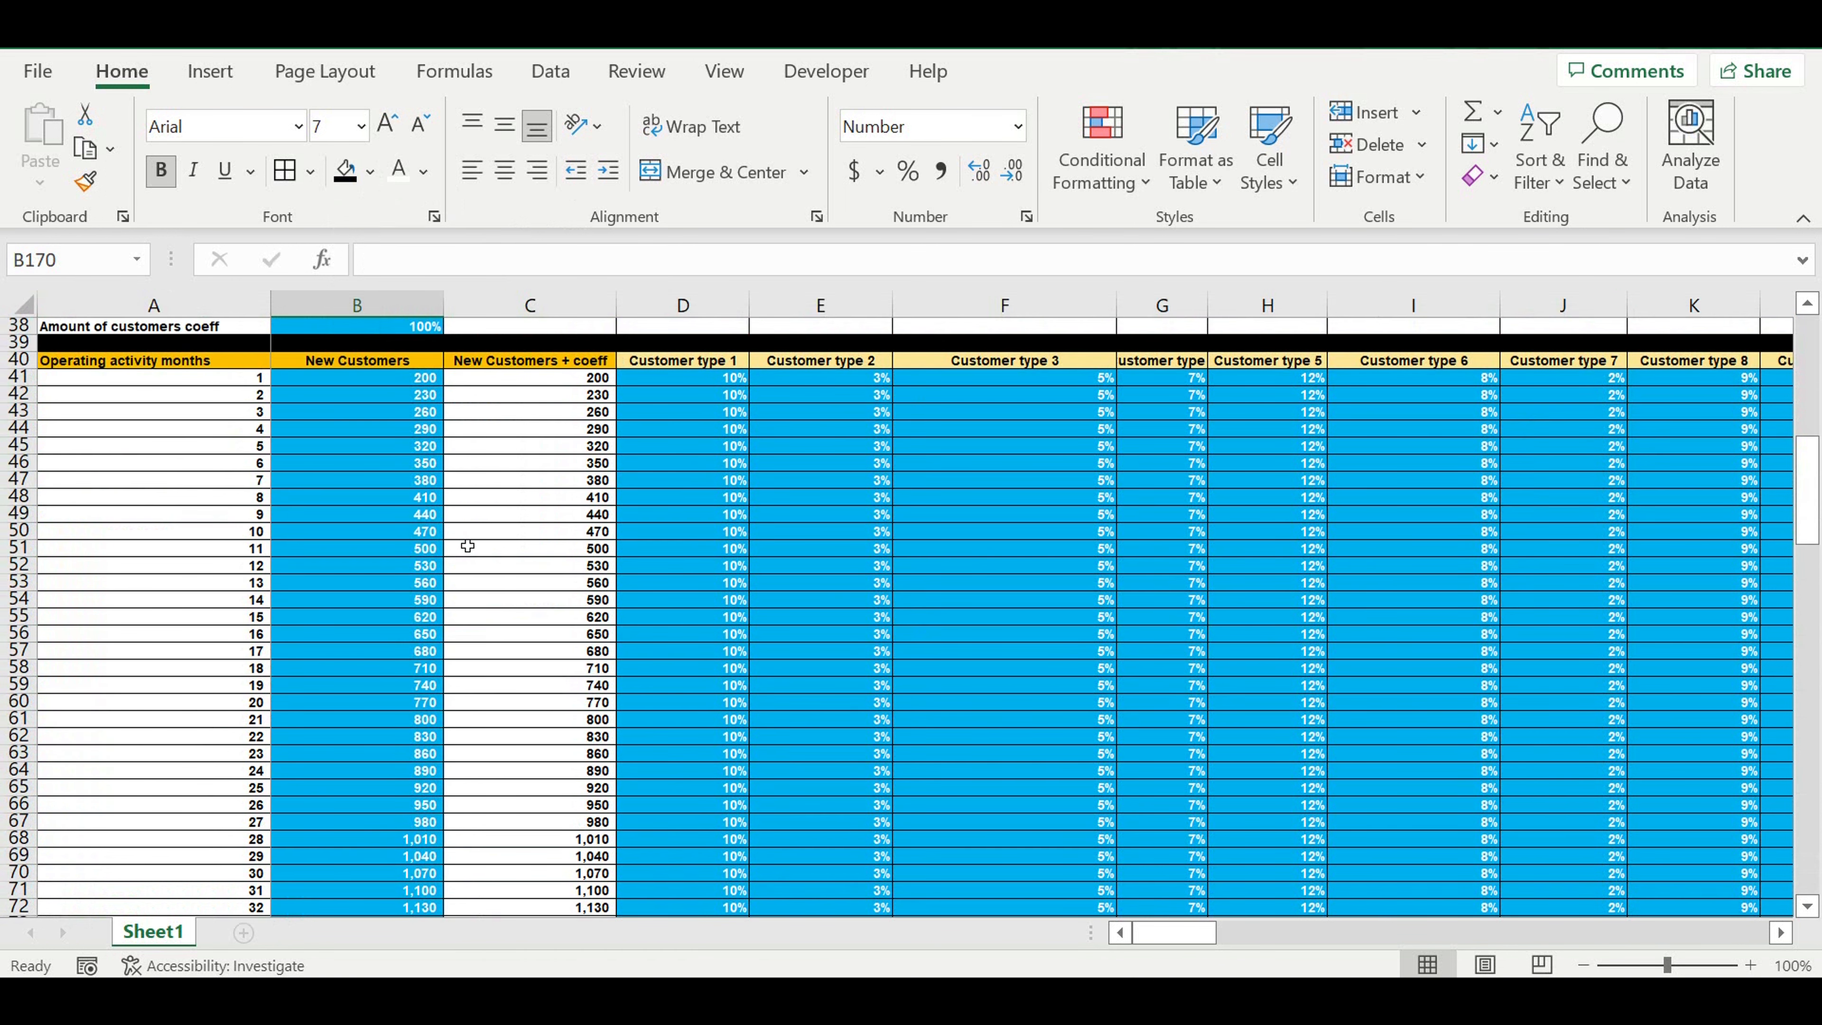
pyautogui.scroll(3, 467, 547)
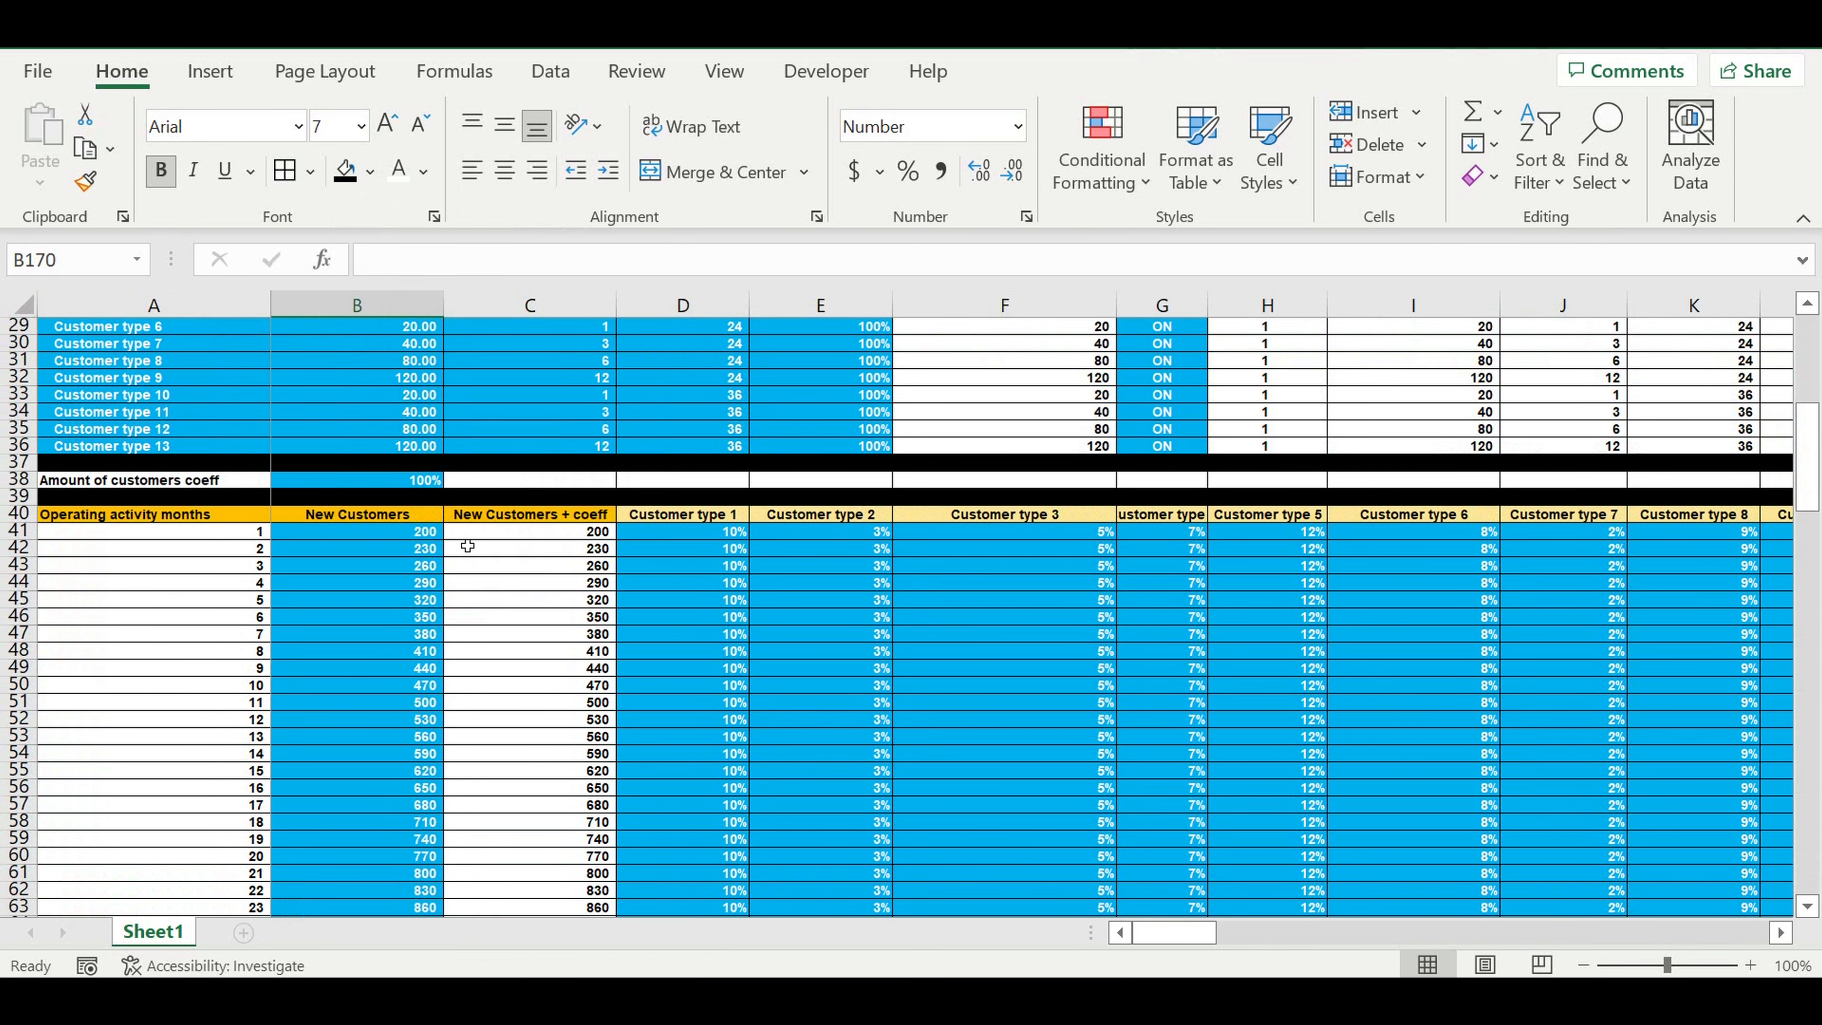
pyautogui.click(29, 514)
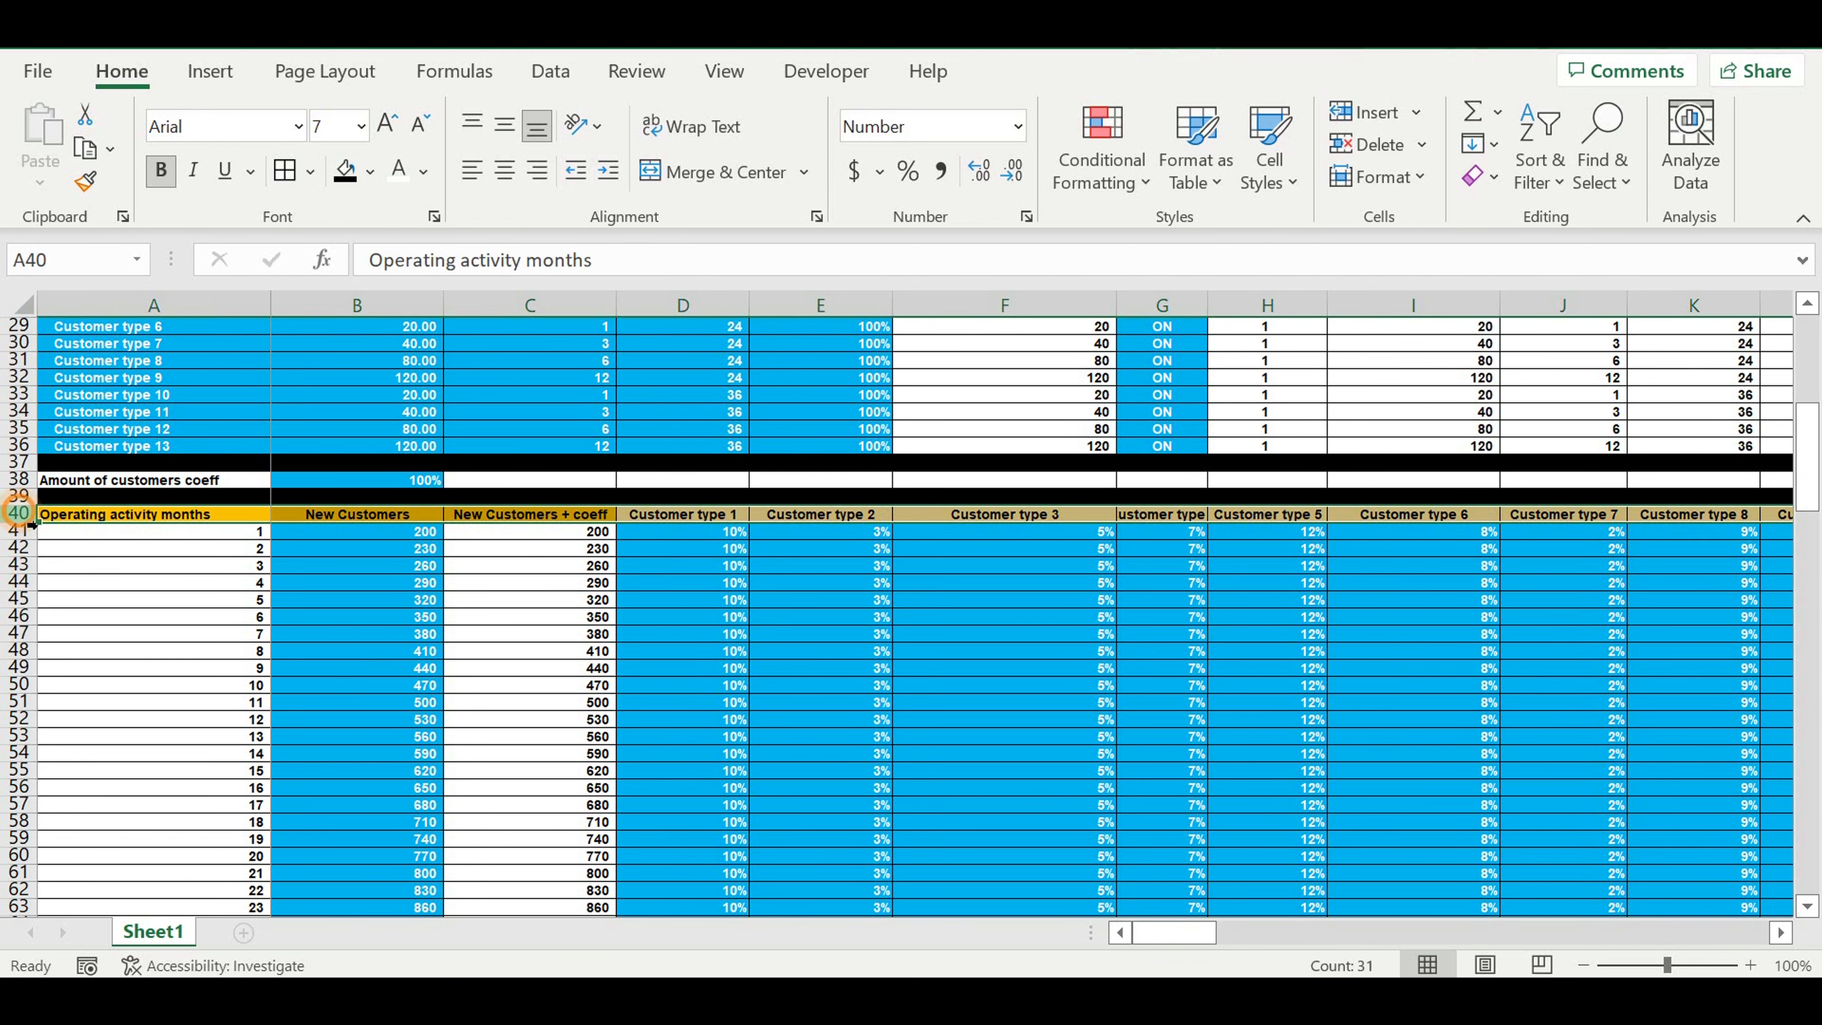
pyautogui.rightClick(30, 524)
pyautogui.click(92, 693)
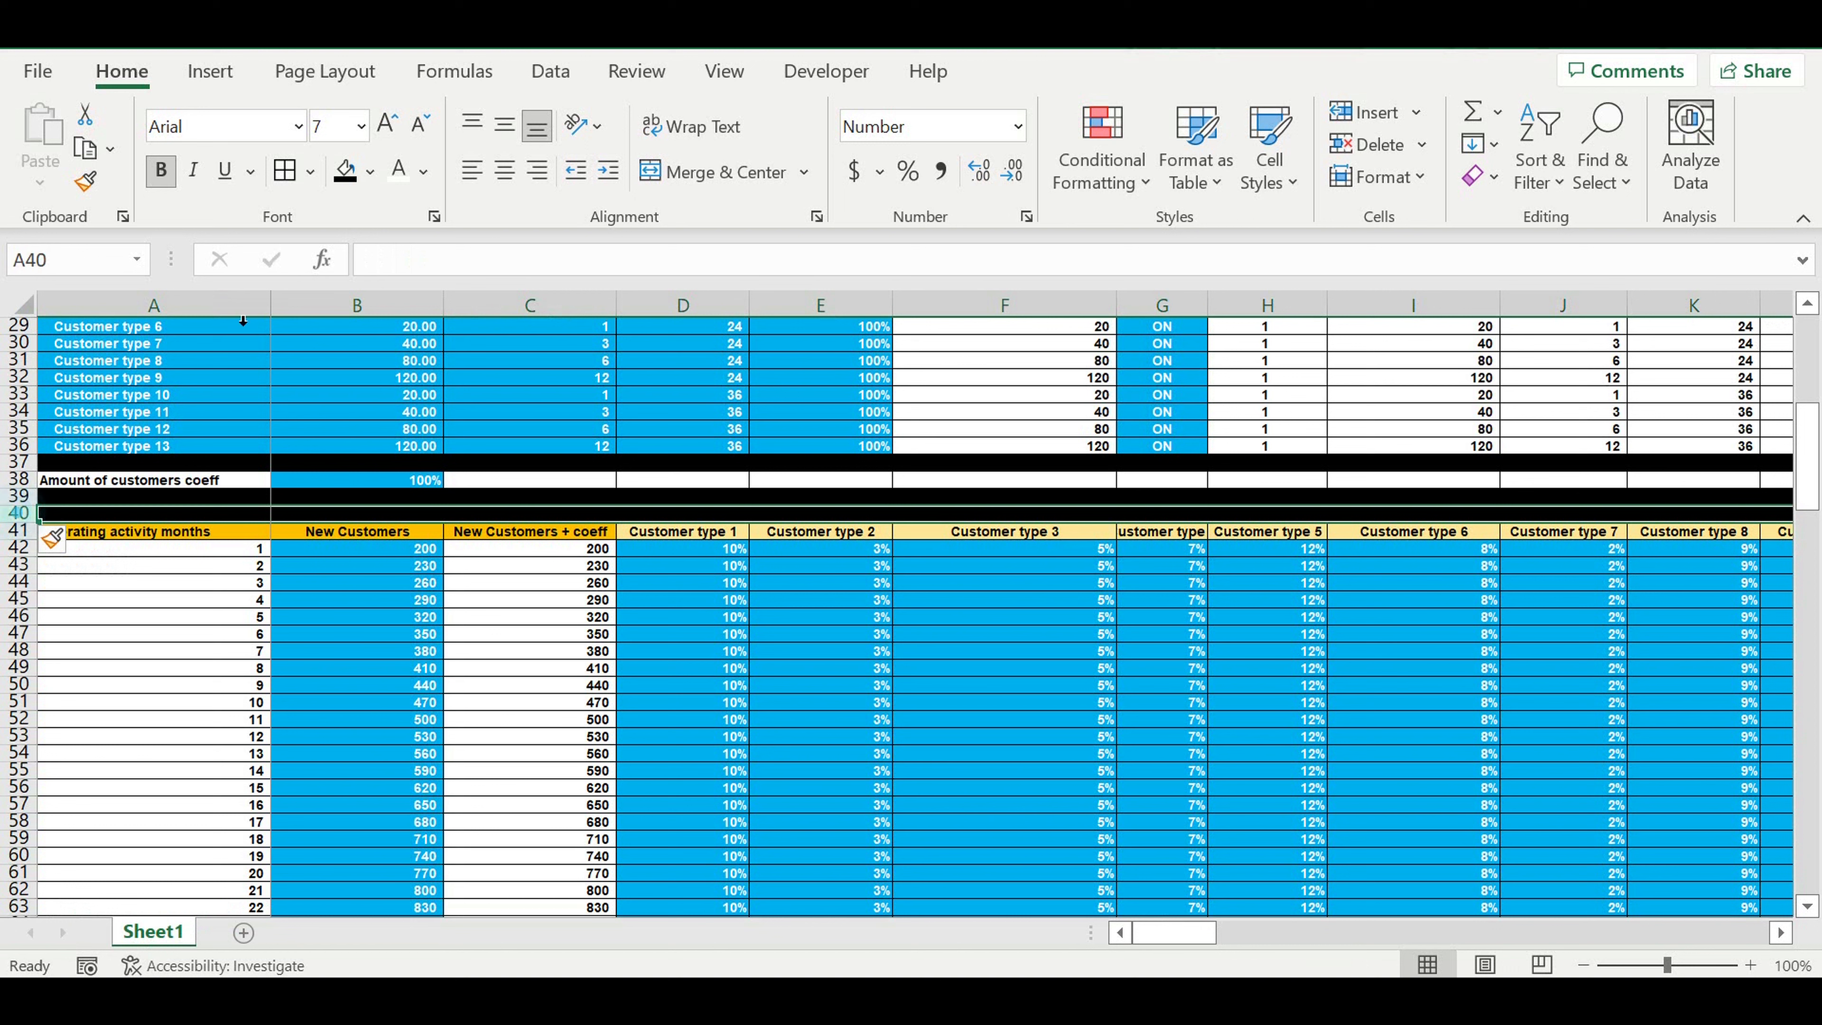
pyautogui.click(370, 172)
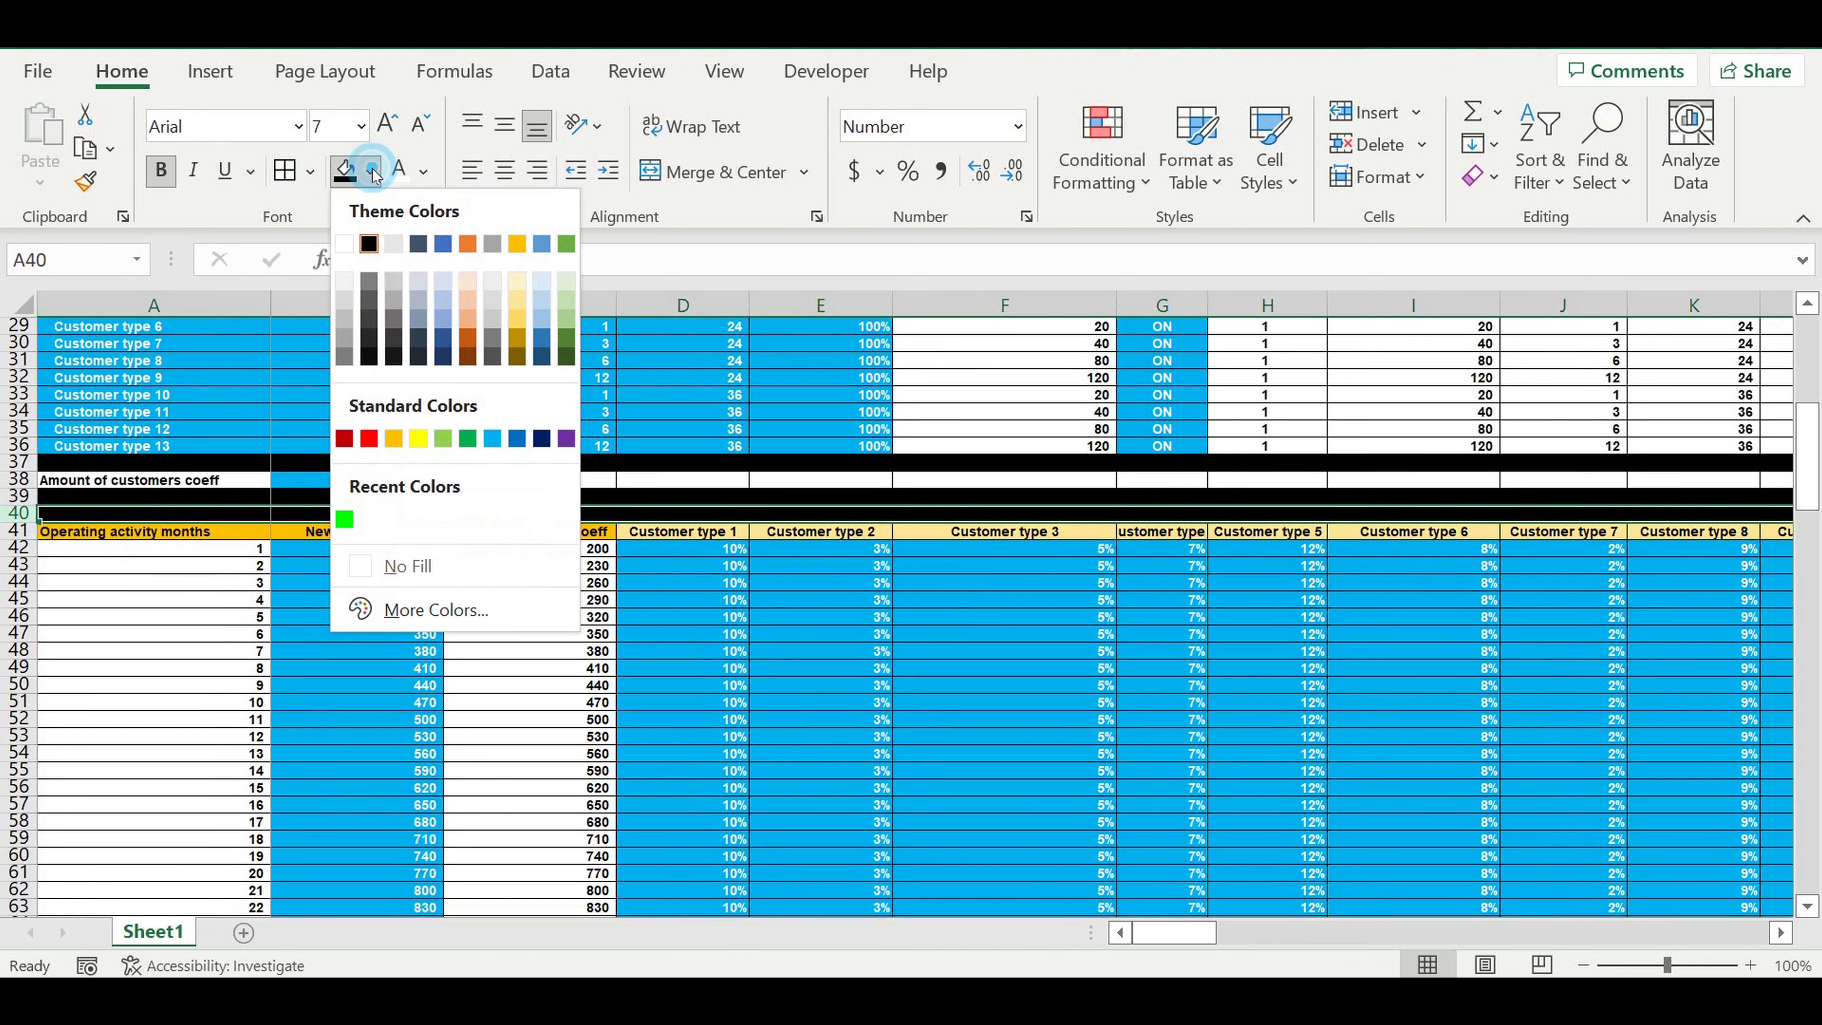
pyautogui.click(349, 246)
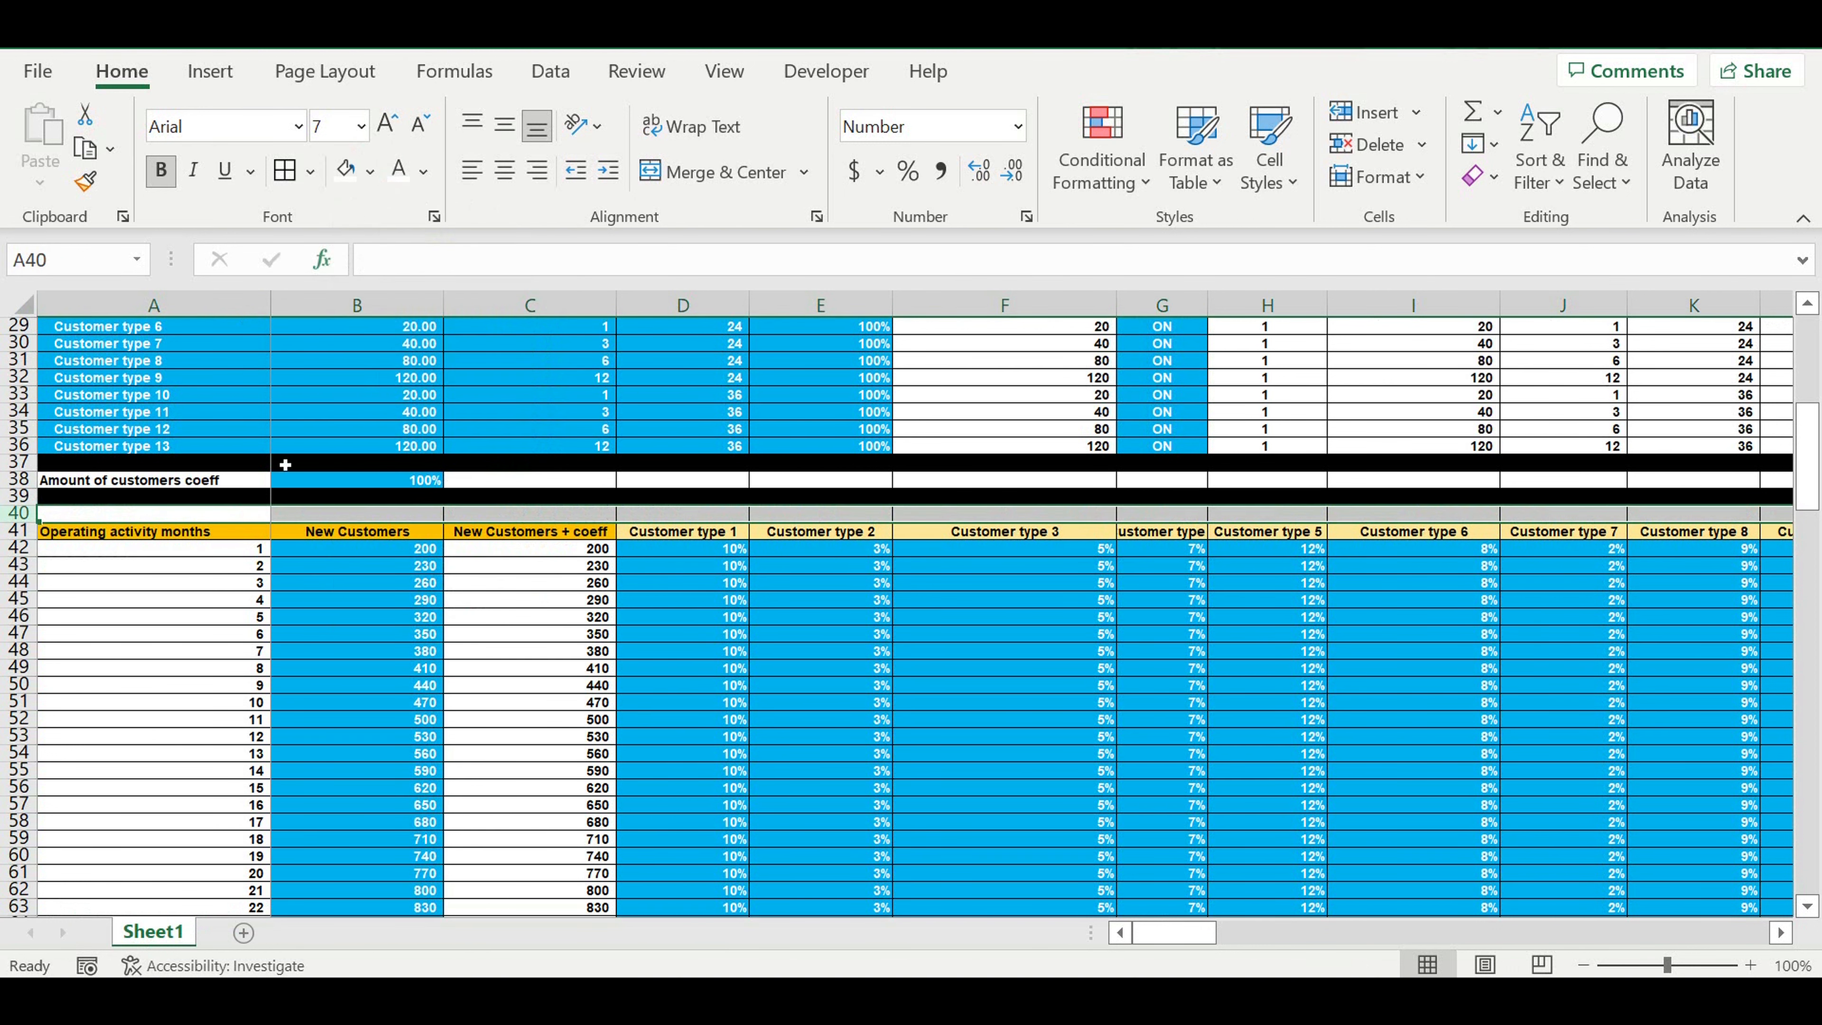
# Step: Enter 1 in A40 and the formula =A40+1 in B40 to start numbering the table columns
pyautogui.click(227, 516)
pyautogui.write('1')
pyautogui.click(298, 582)
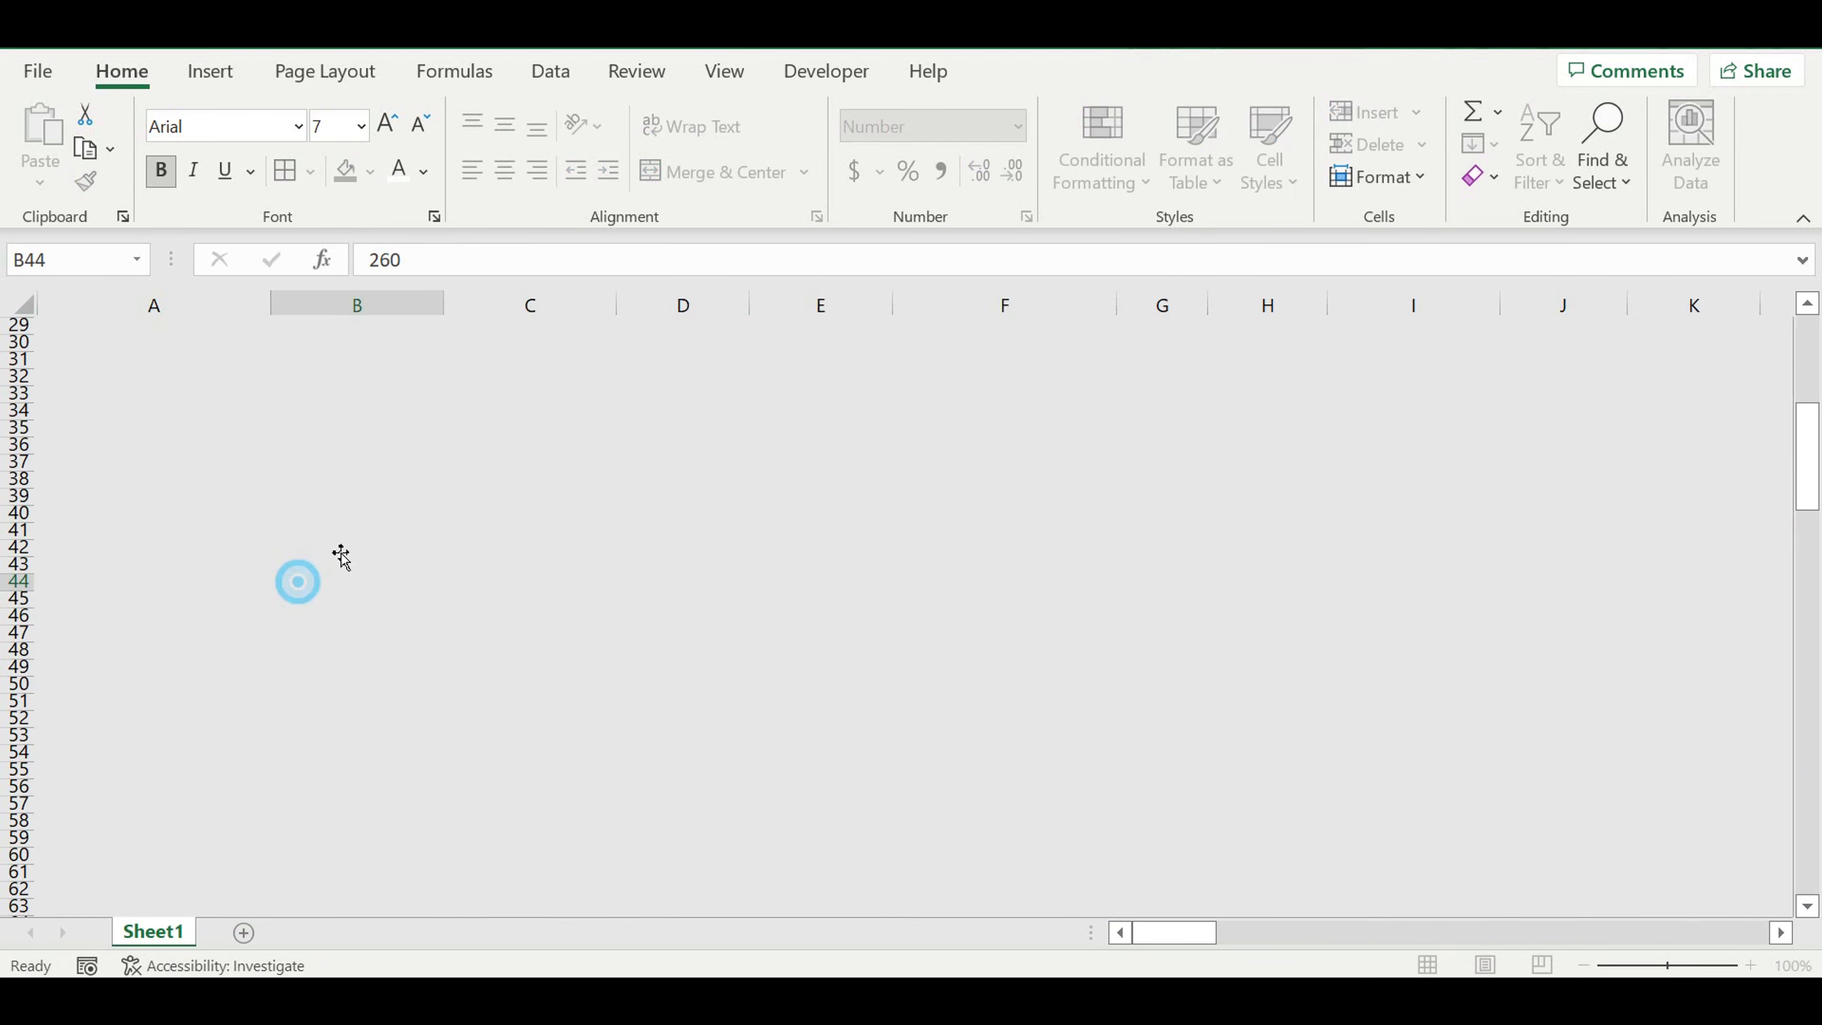
pyautogui.click(348, 515)
pyautogui.write('=')
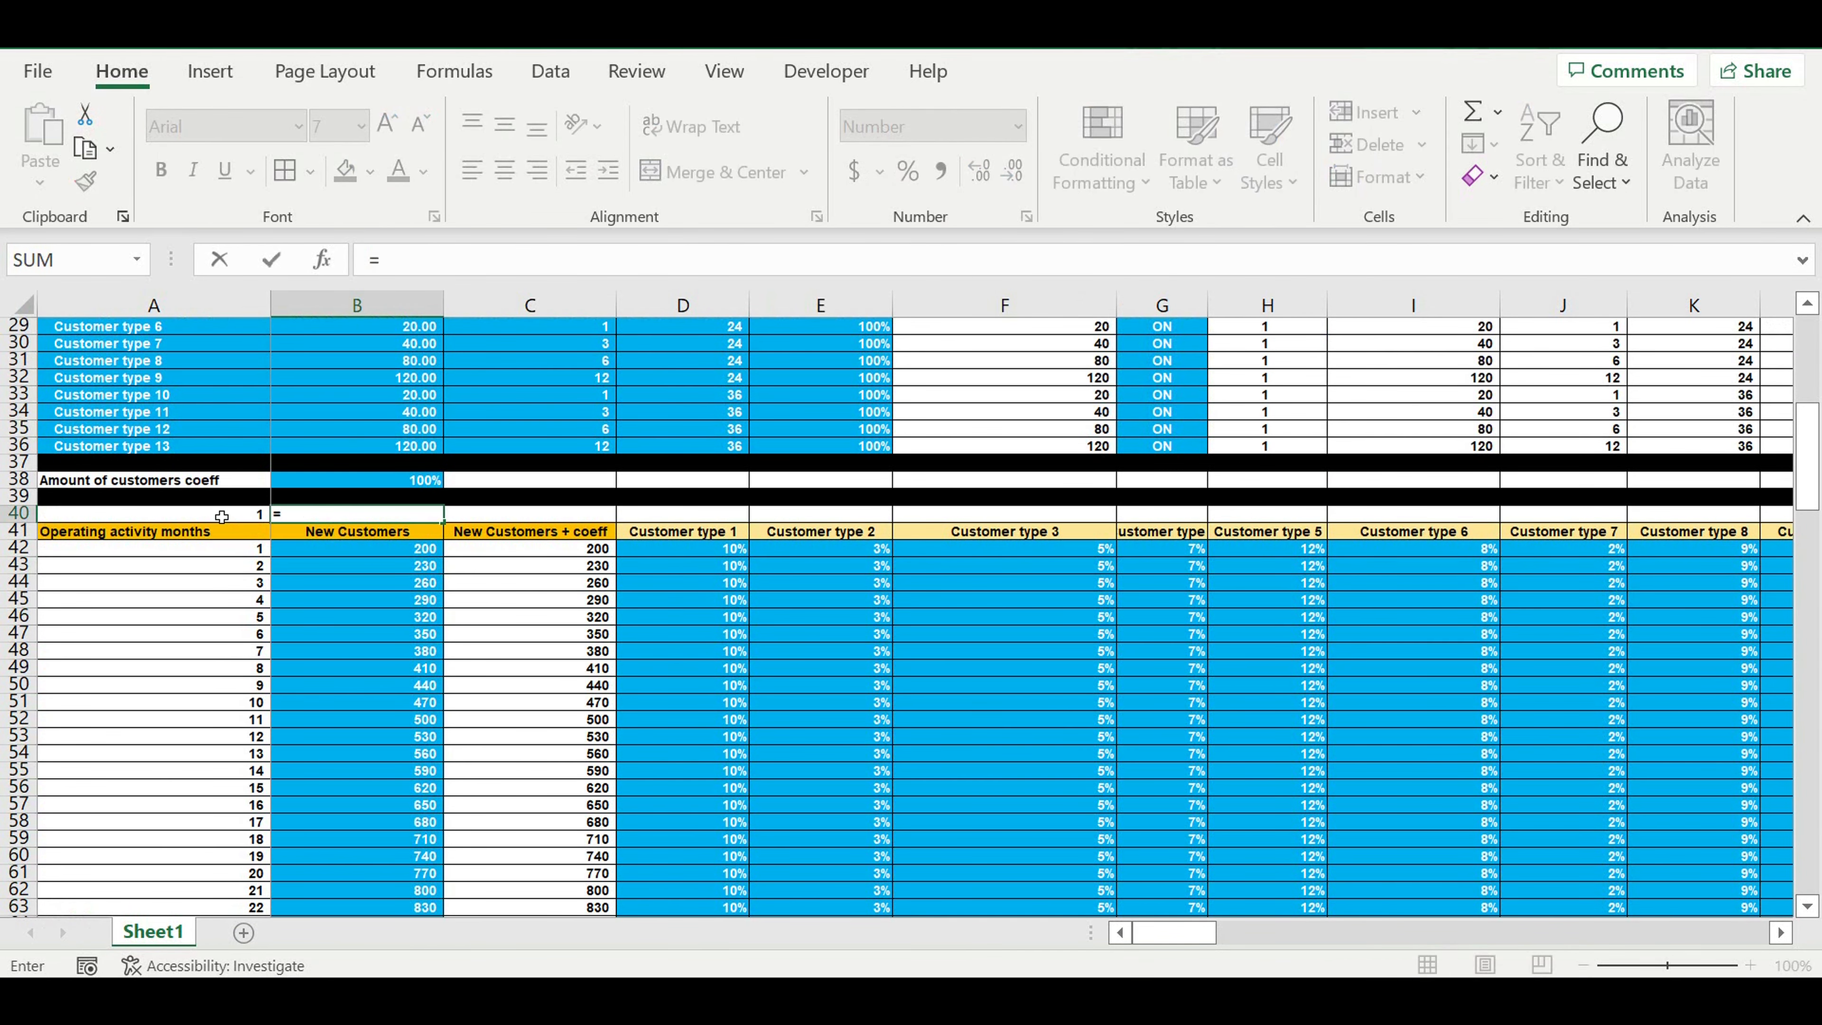
pyautogui.click(224, 515)
pyautogui.write('+1')
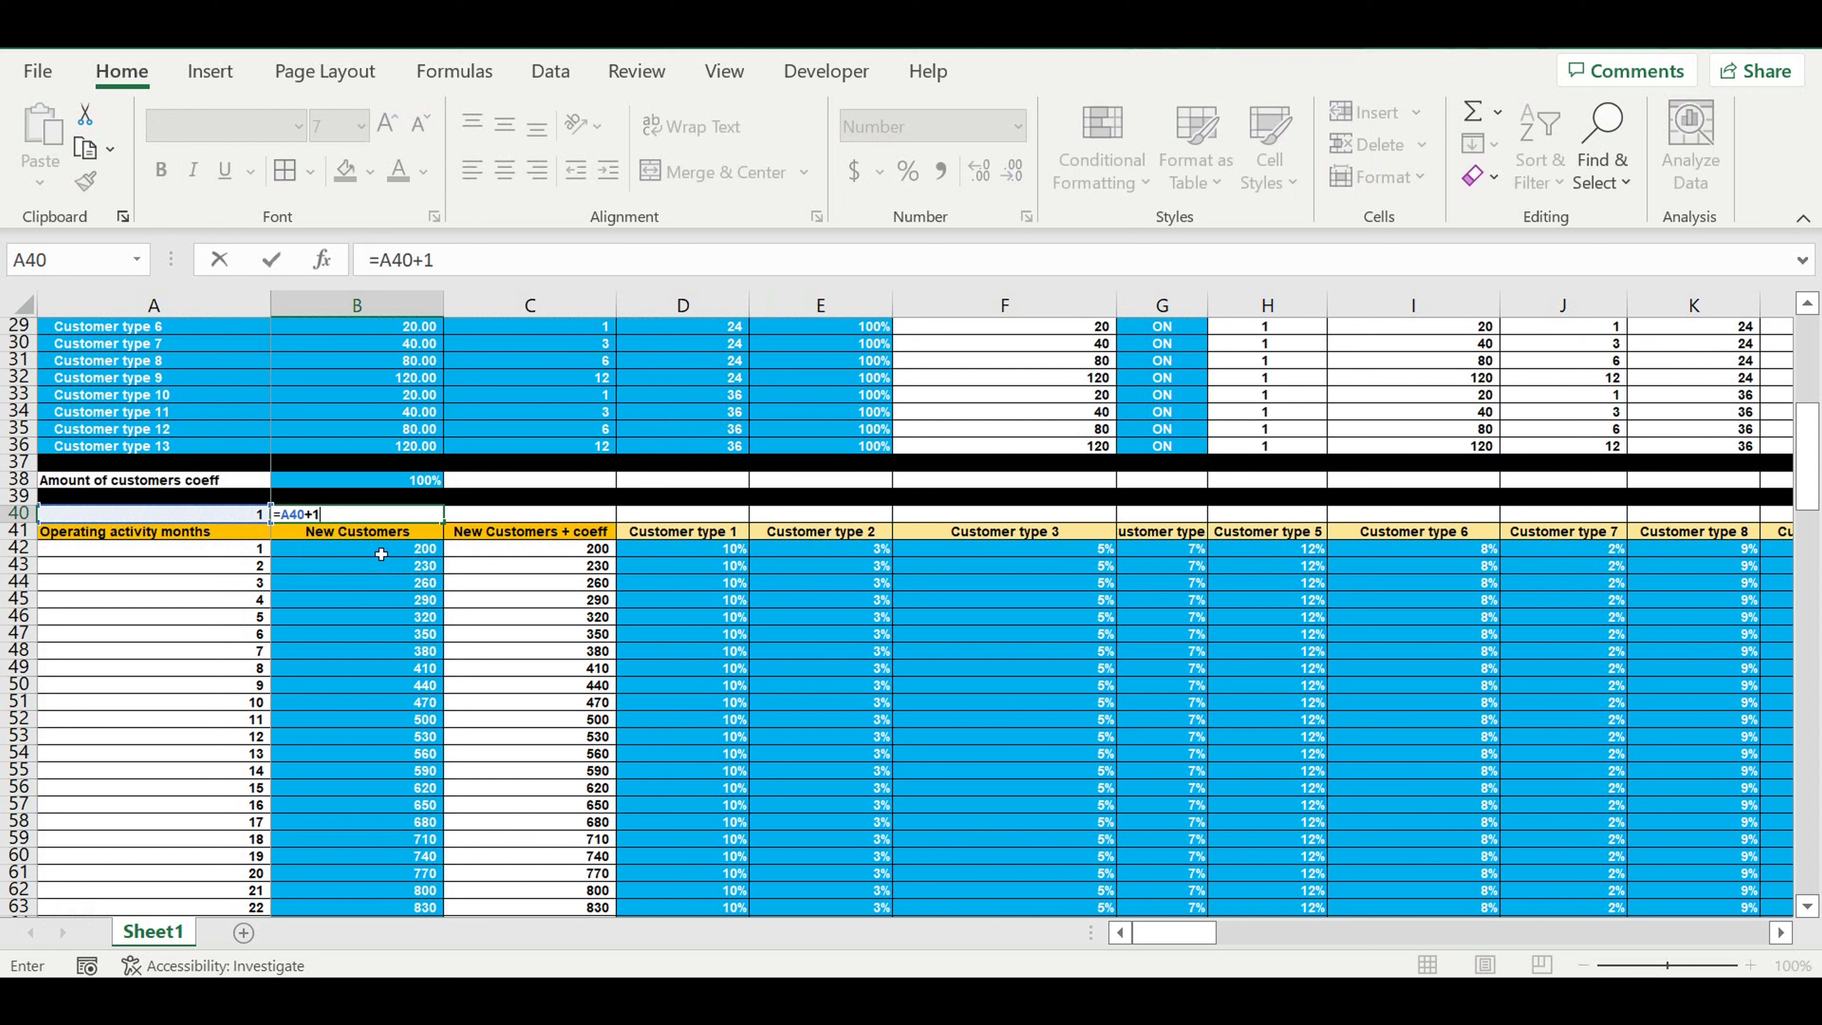
pyautogui.press('Return')
pyautogui.click(381, 550)
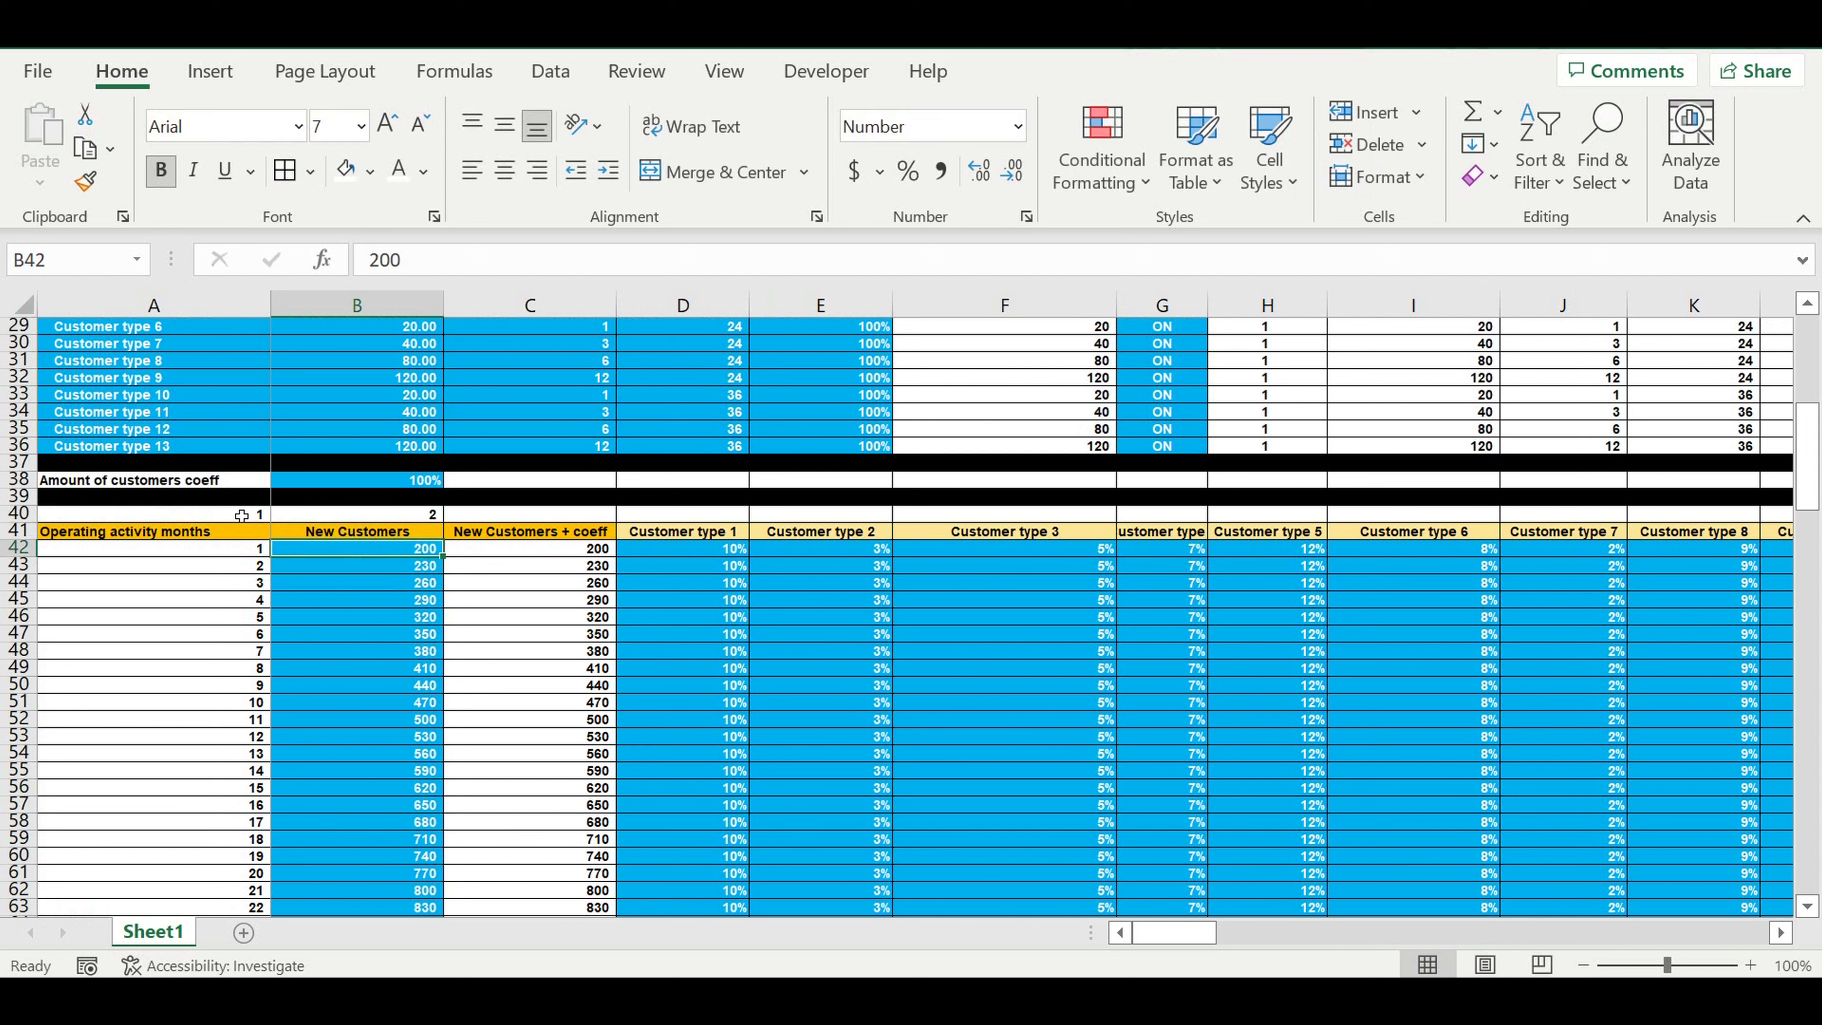
# Step: Give the numbering cells A40:B40 a light orange fill and center their contents
pyautogui.moveTo(236, 516); pyautogui.dragTo(348, 514)
pyautogui.click(371, 171)
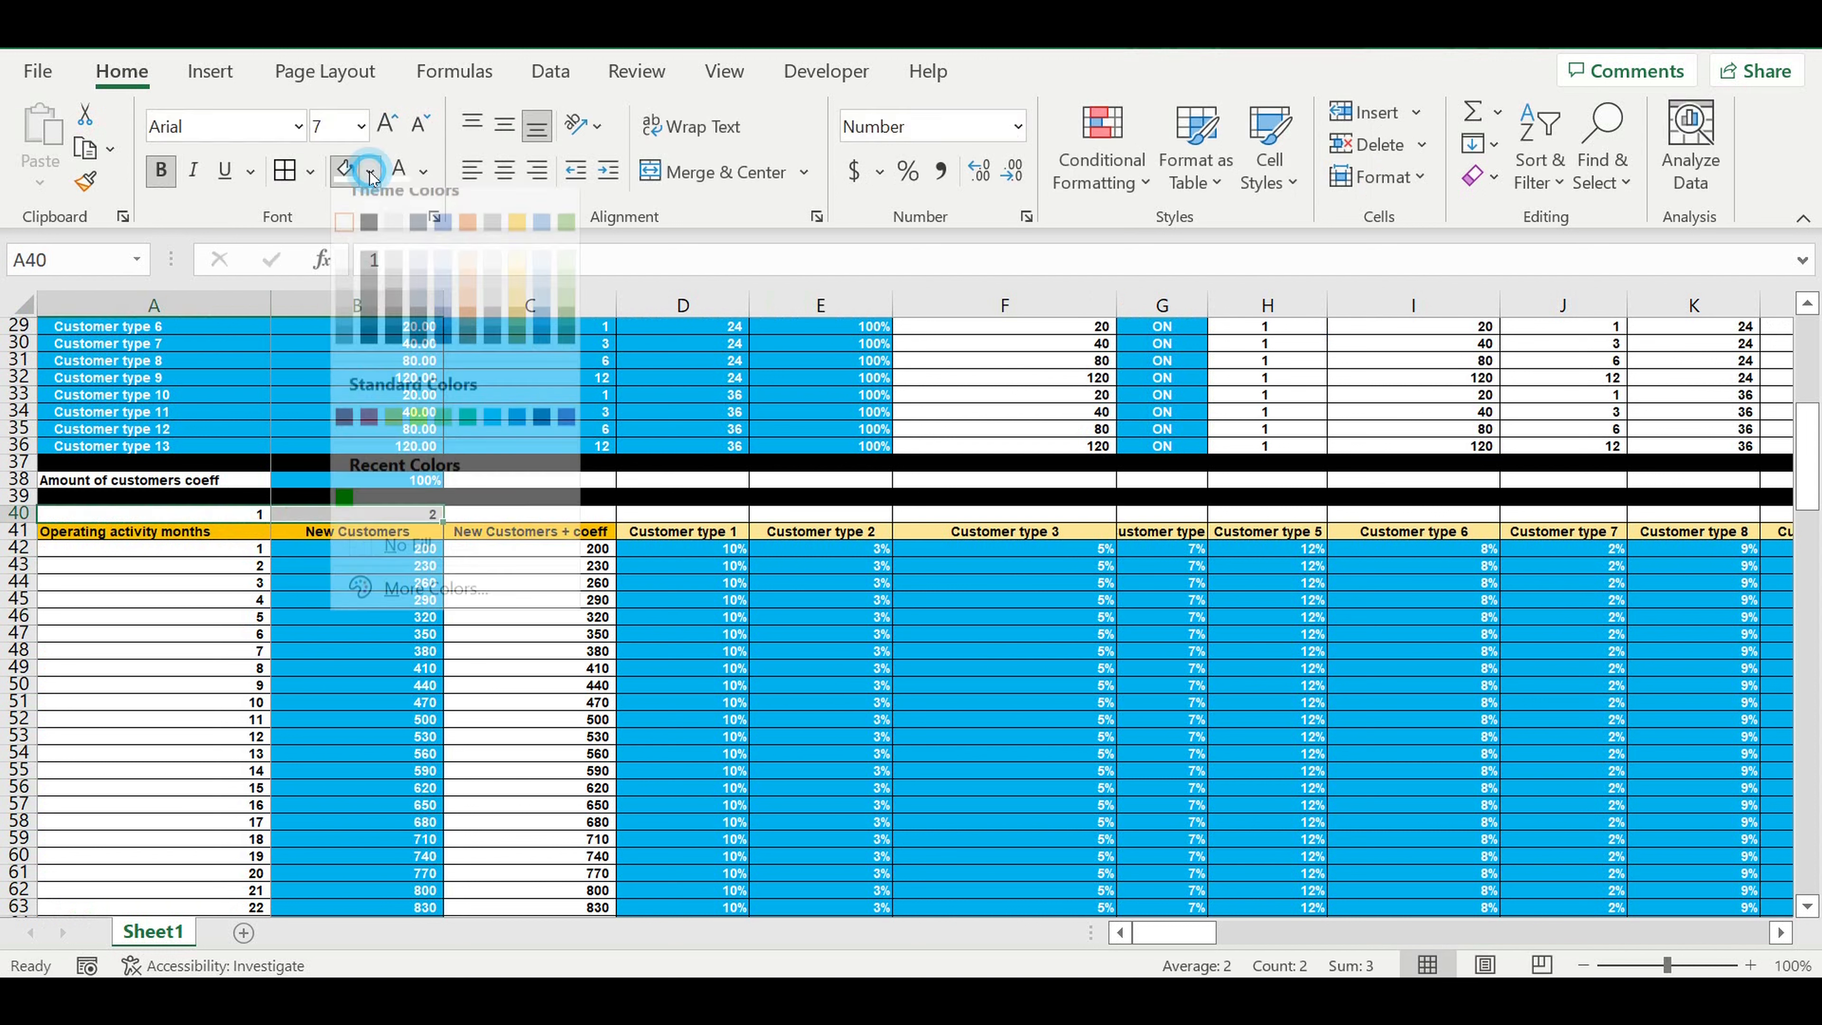
pyautogui.click(469, 301)
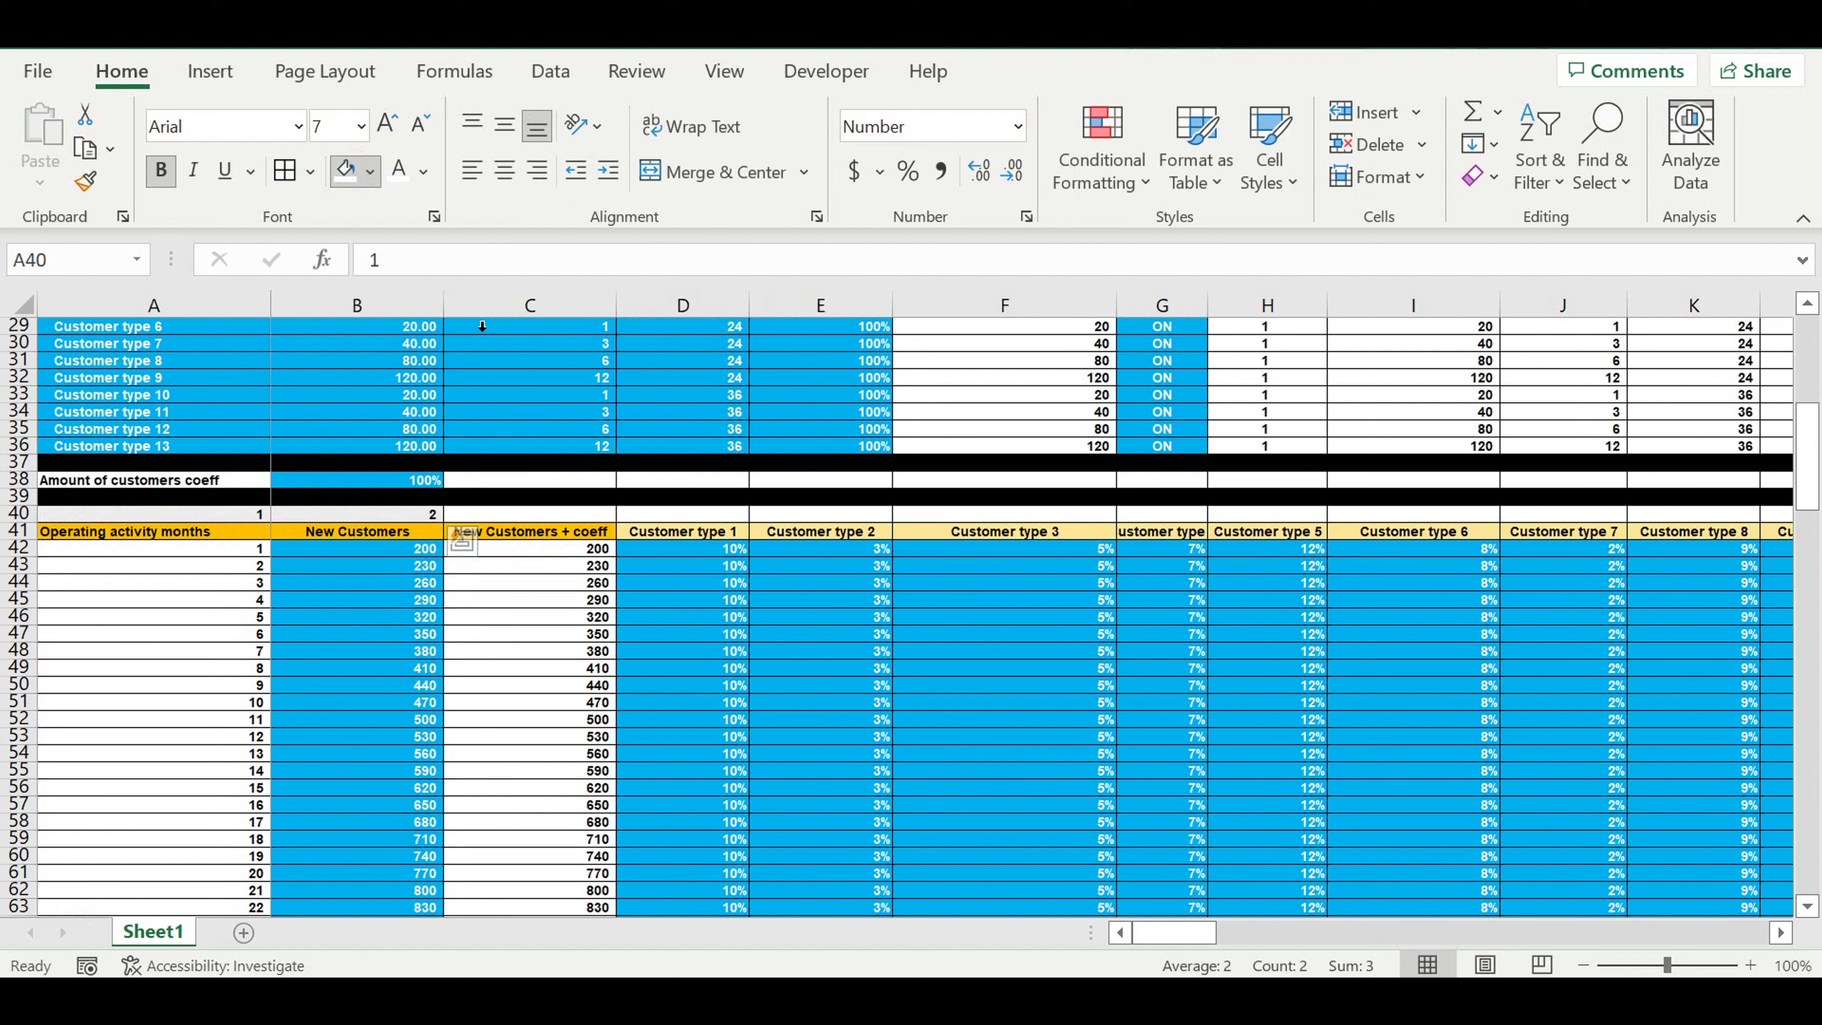
pyautogui.click(504, 171)
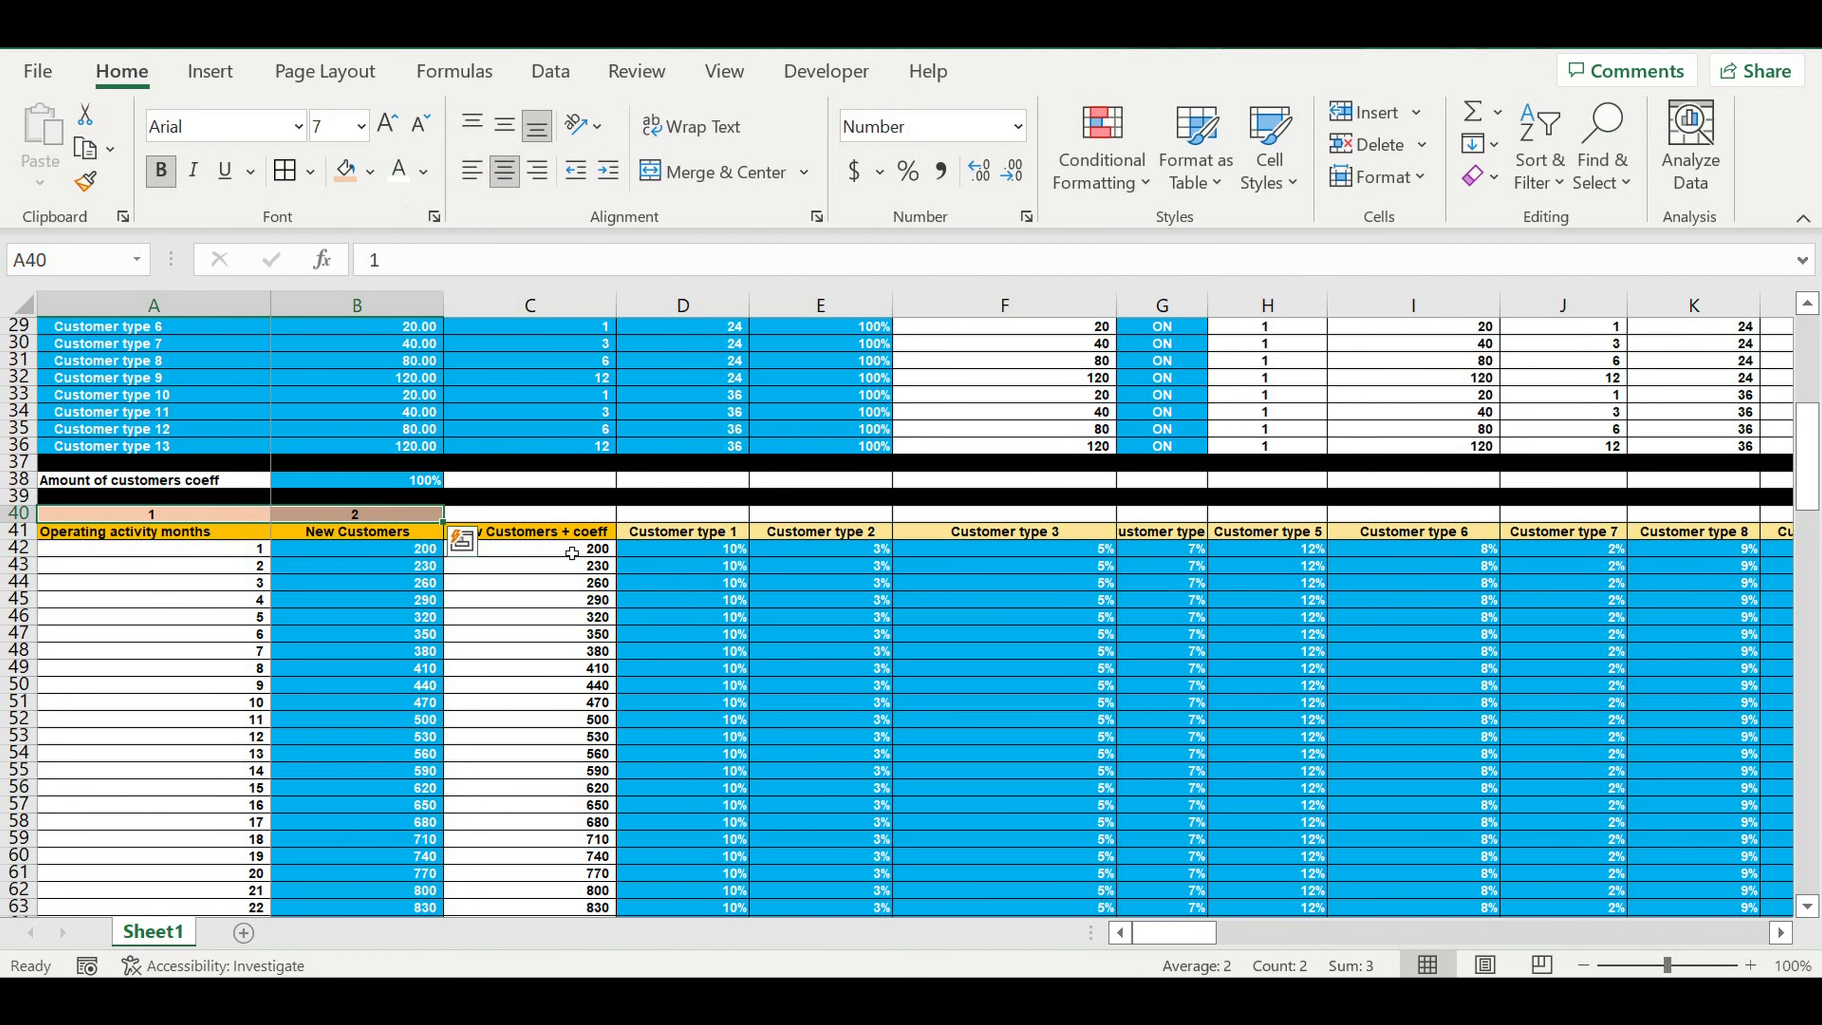
pyautogui.click(461, 547)
# Step: Extend the numbering formula from B40 across row 40 to AE40, above the last Customer type 13 column
pyautogui.click(400, 511)
pyautogui.moveTo(439, 529); pyautogui.dragTo(1647, 567)
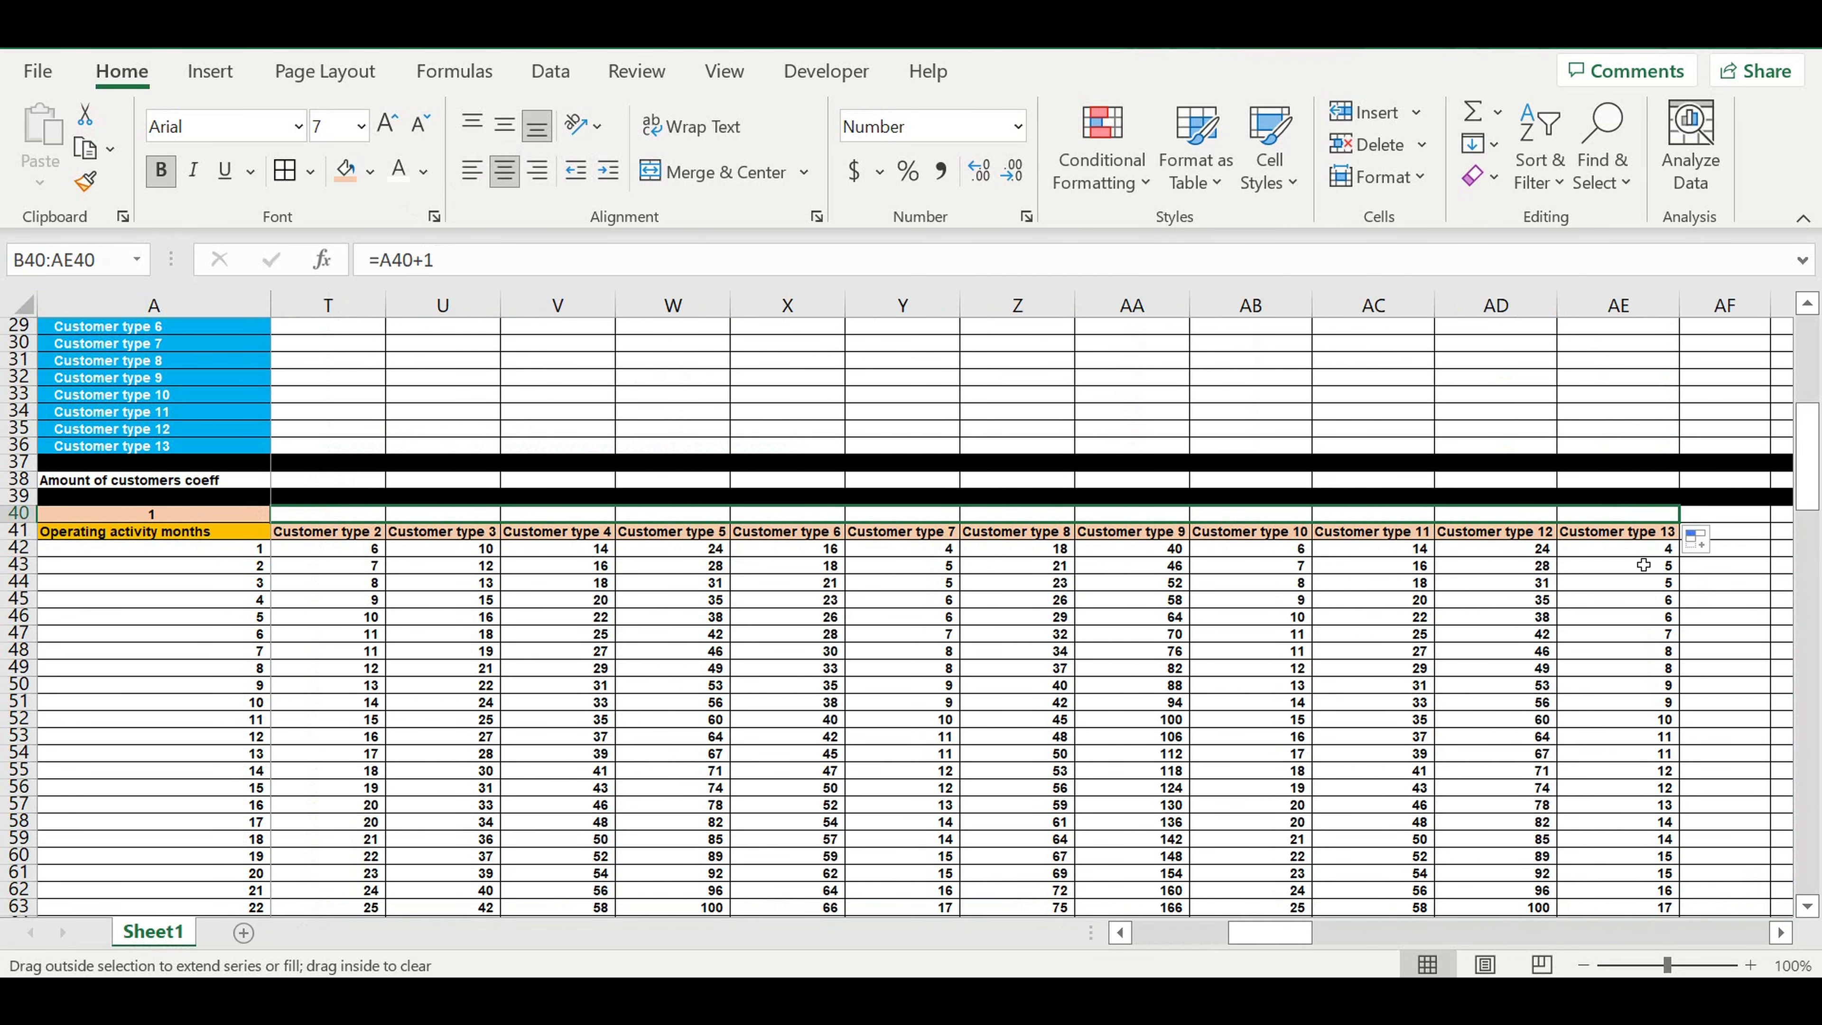
pyautogui.click(1601, 585)
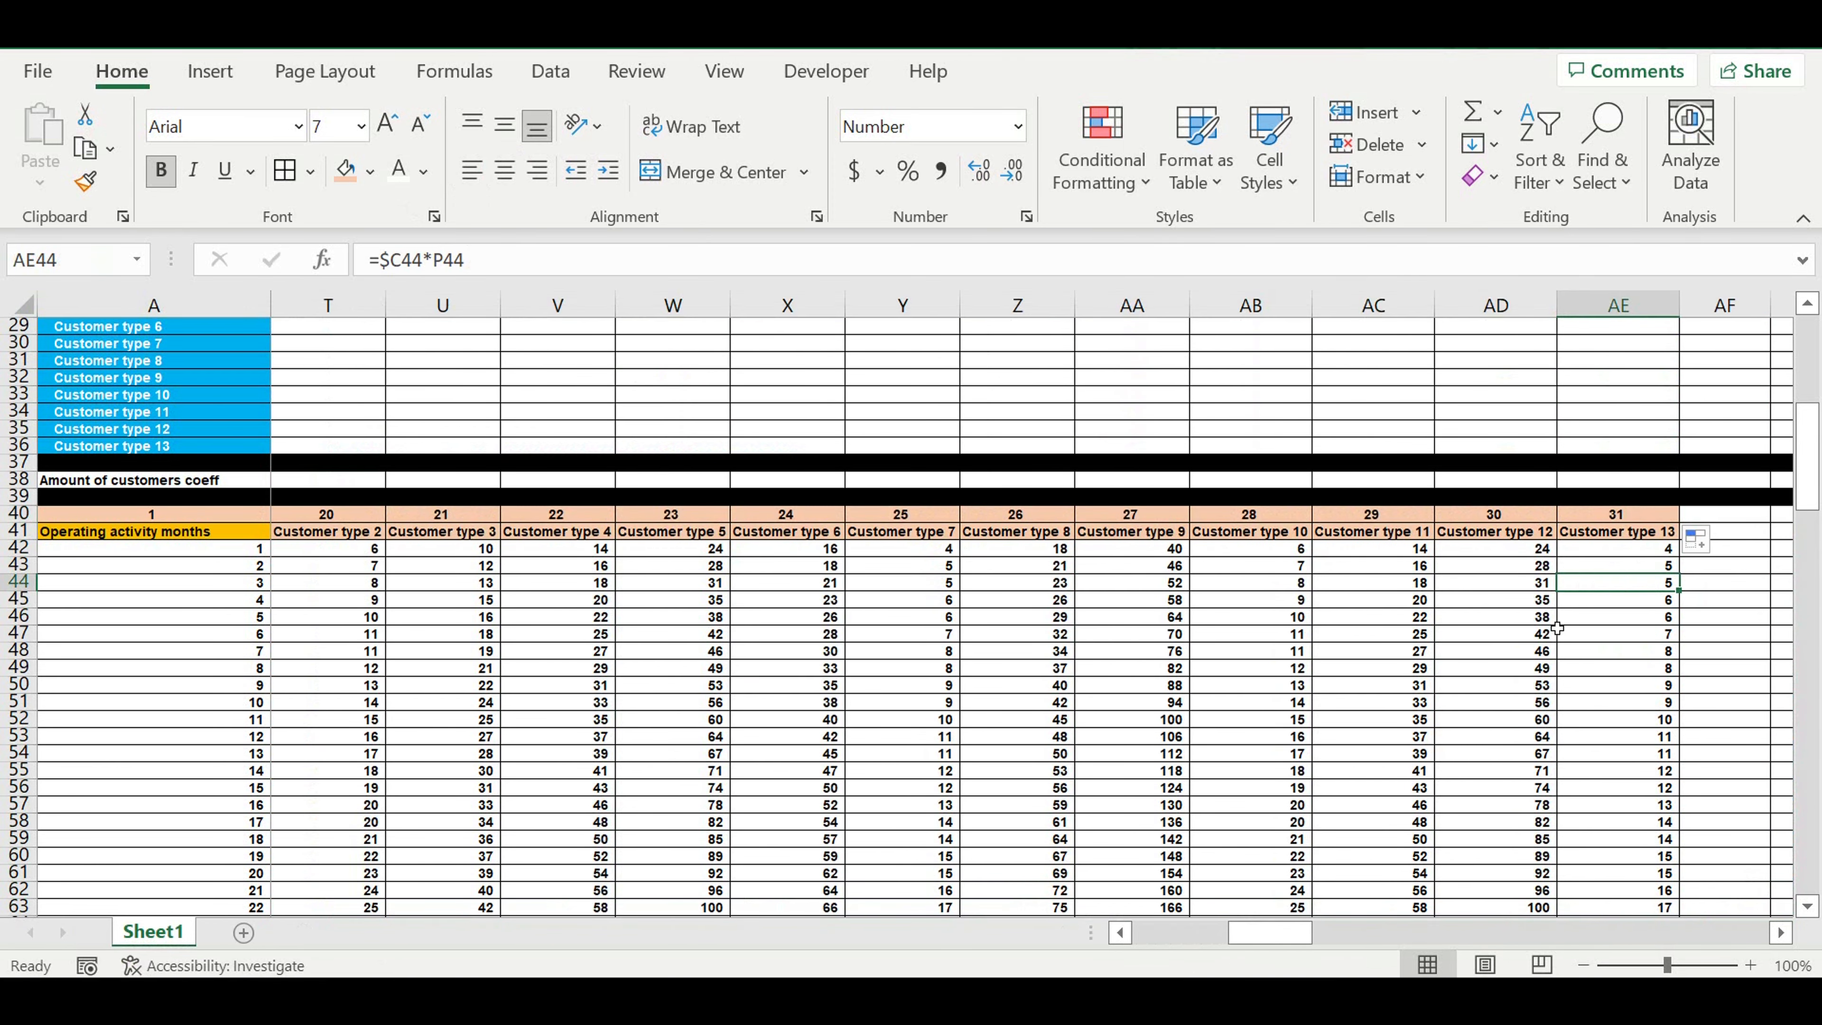
pyautogui.click(1550, 618)
pyautogui.moveTo(1284, 932); pyautogui.dragTo(1284, 931)
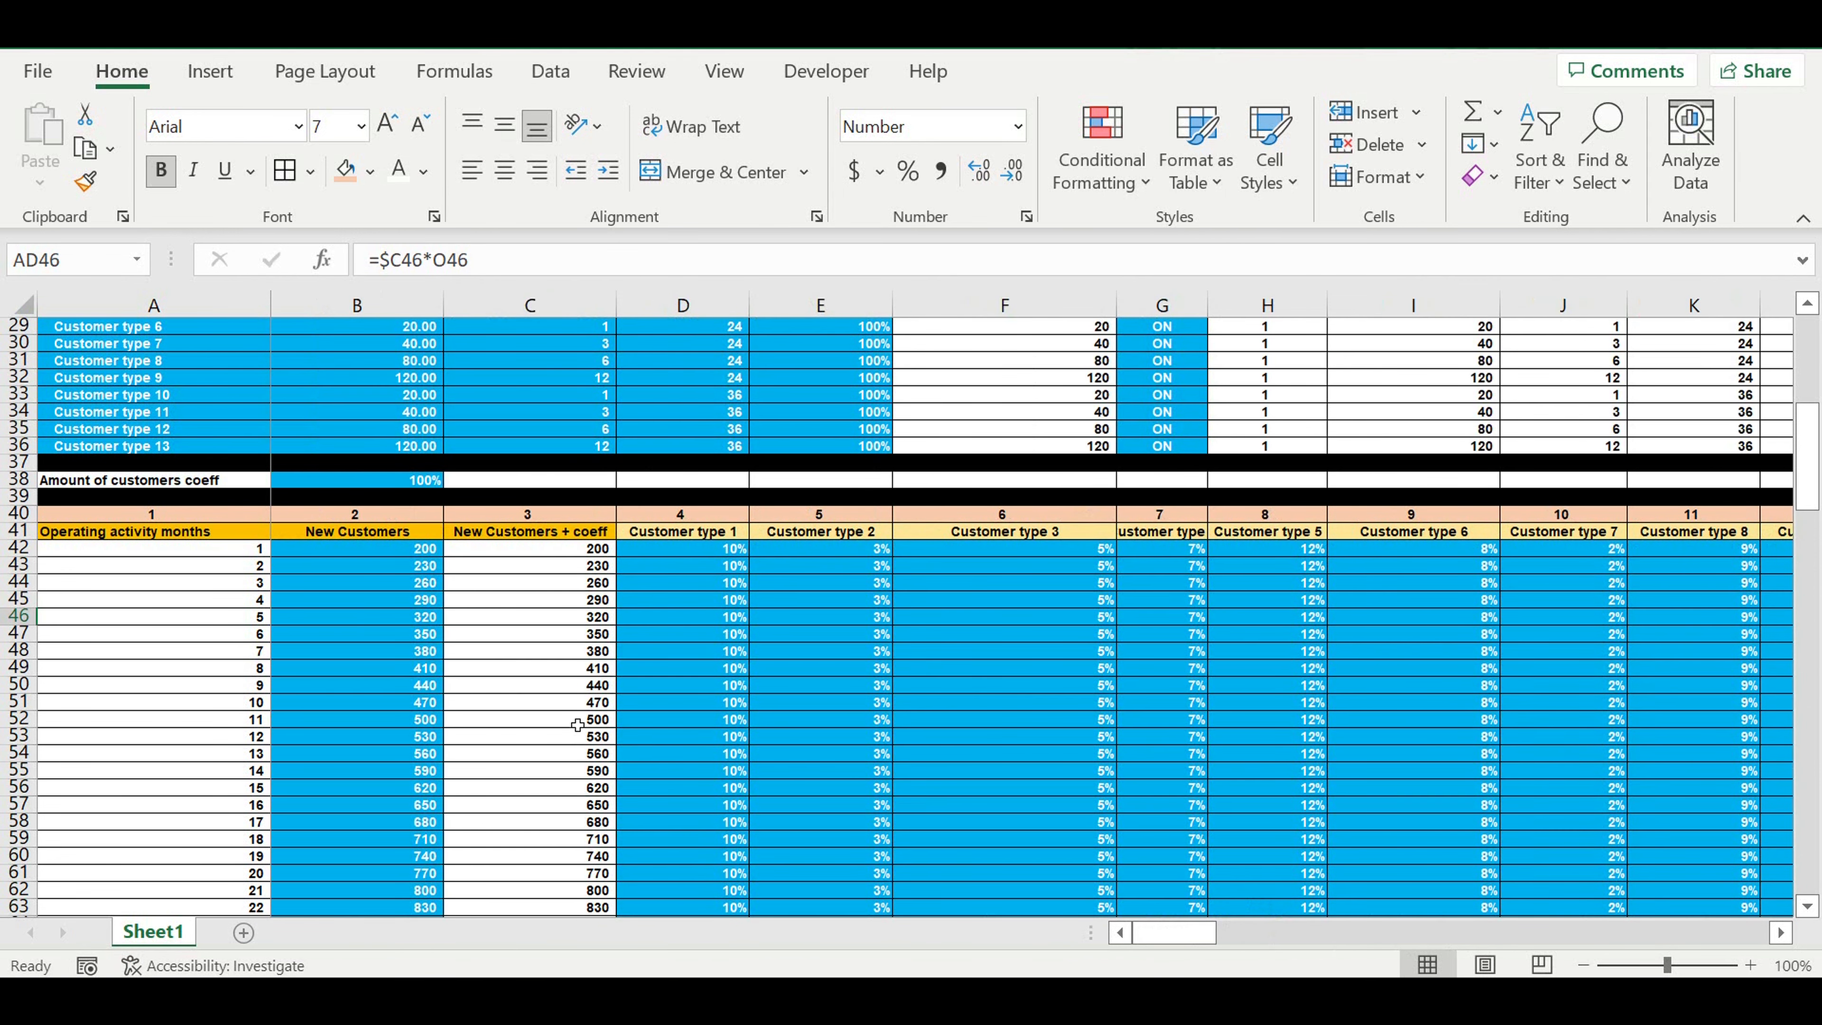
# Step: Start a VLOOKUP formula in B171, the January cell of Customer type 1 in the 'Amount of NEW customers step 1' block
pyautogui.scroll(-20, 578, 725)
pyautogui.scroll(-10, 567, 730)
pyautogui.scroll(-4, 567, 720)
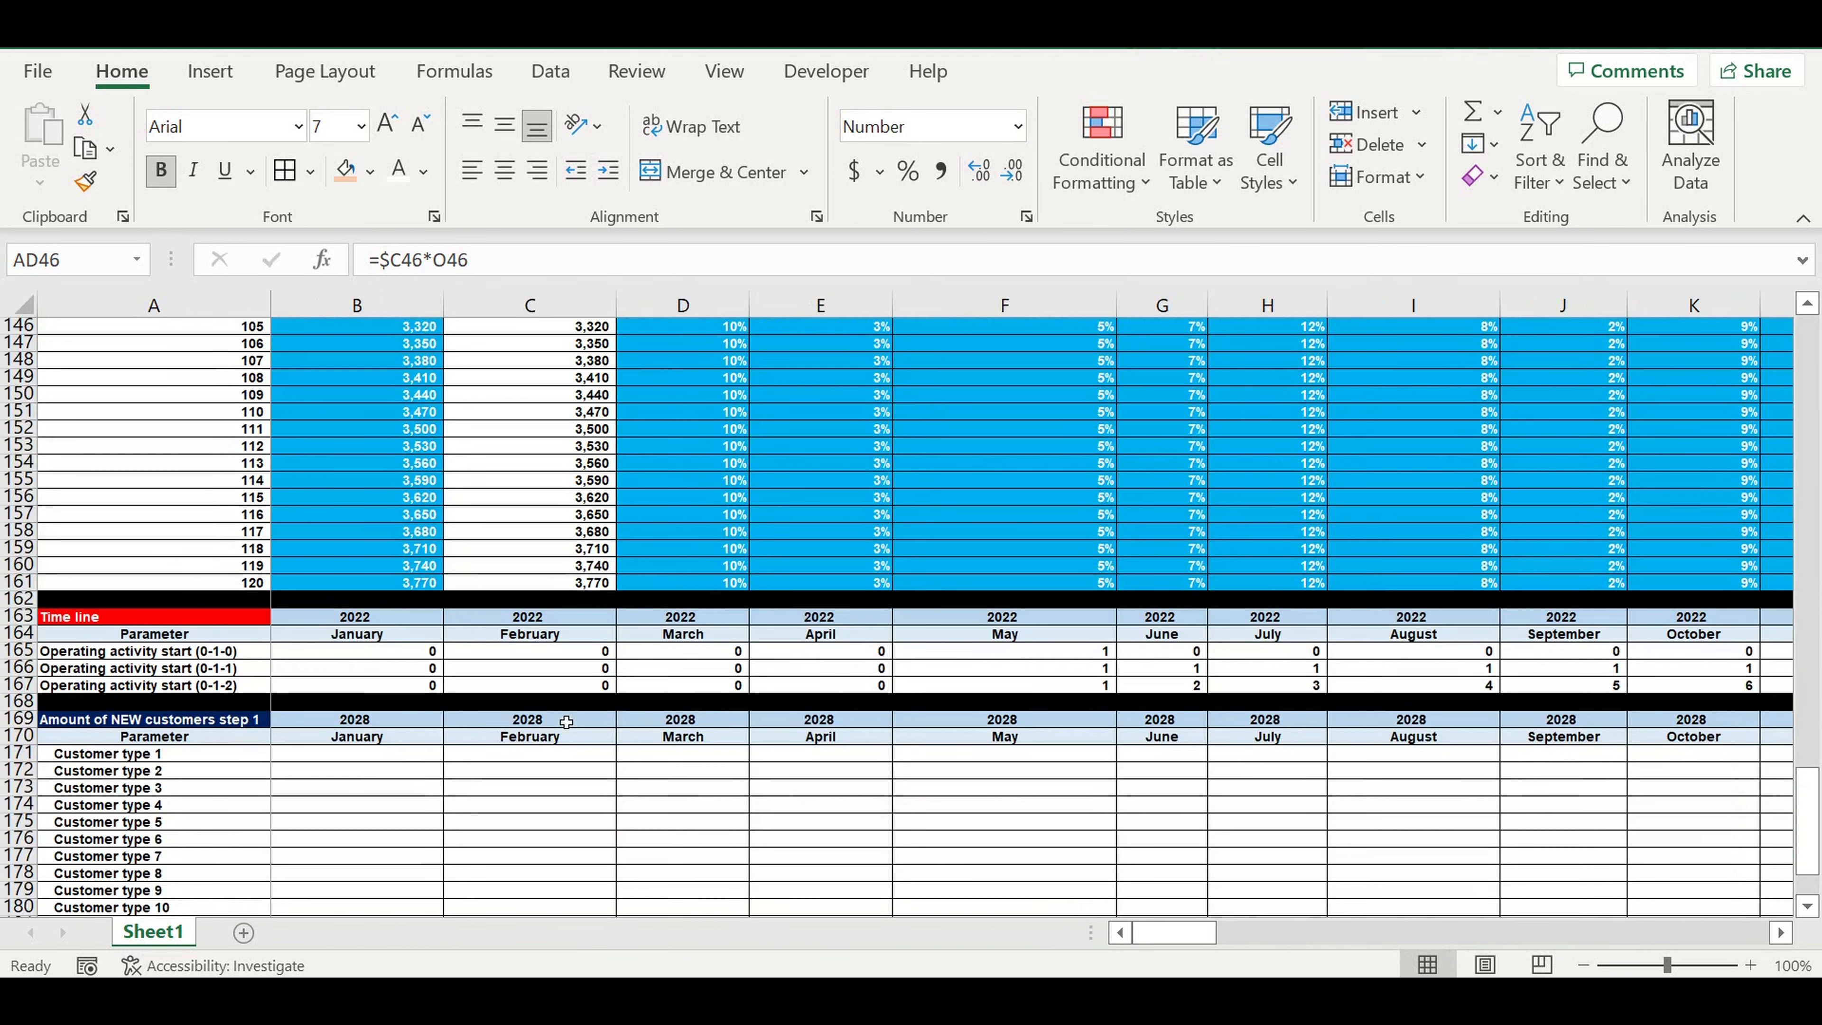
pyautogui.scroll(-3, 524, 707)
pyautogui.click(356, 606)
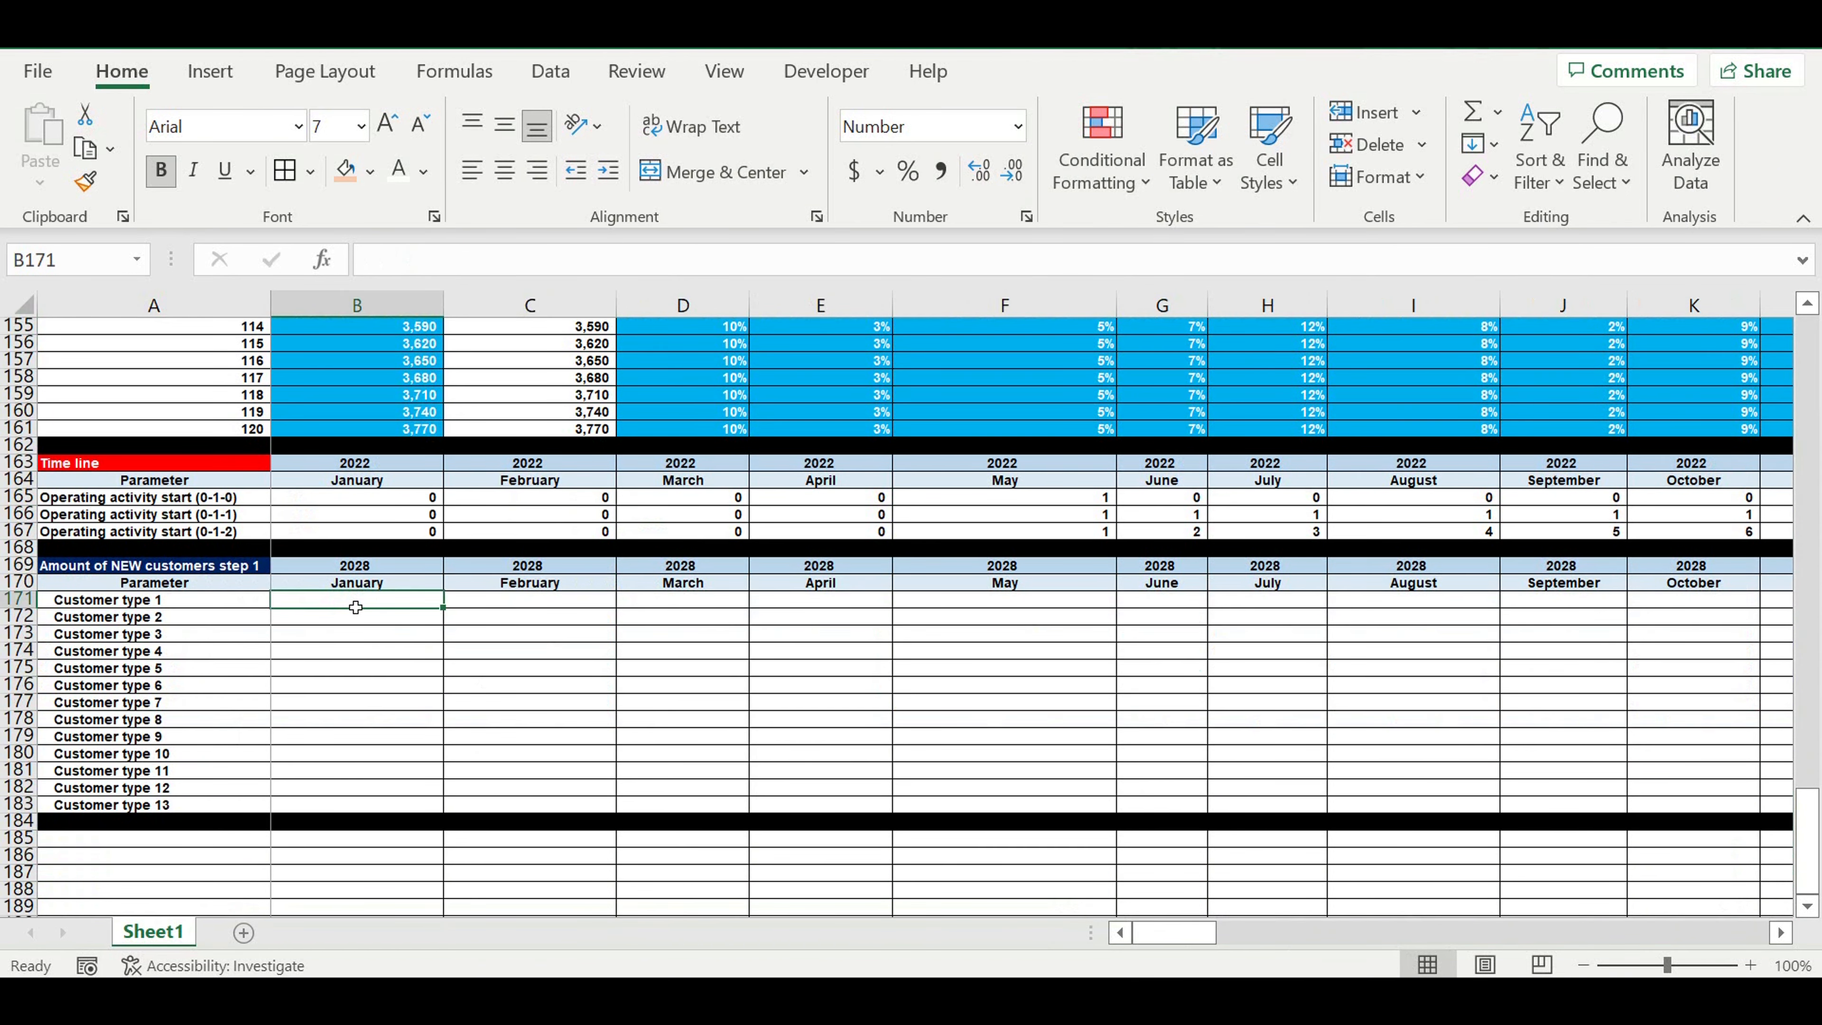
pyautogui.write('=')
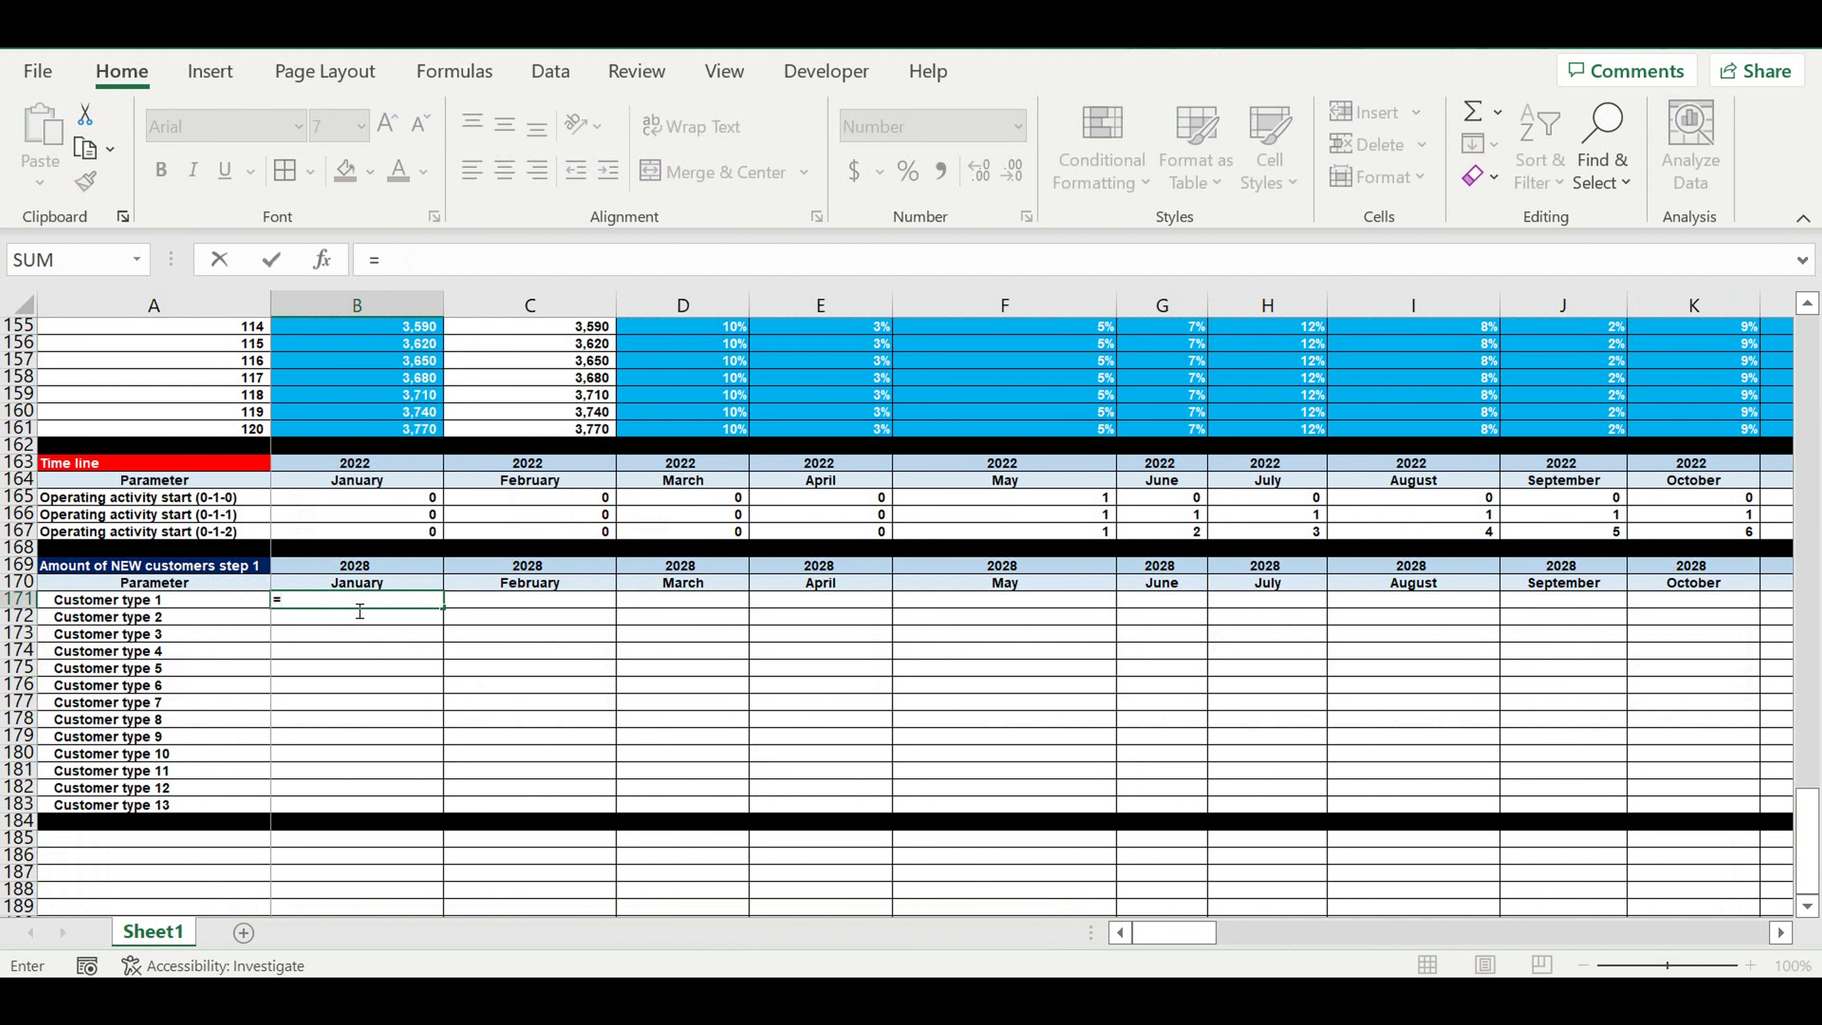
pyautogui.write('v')
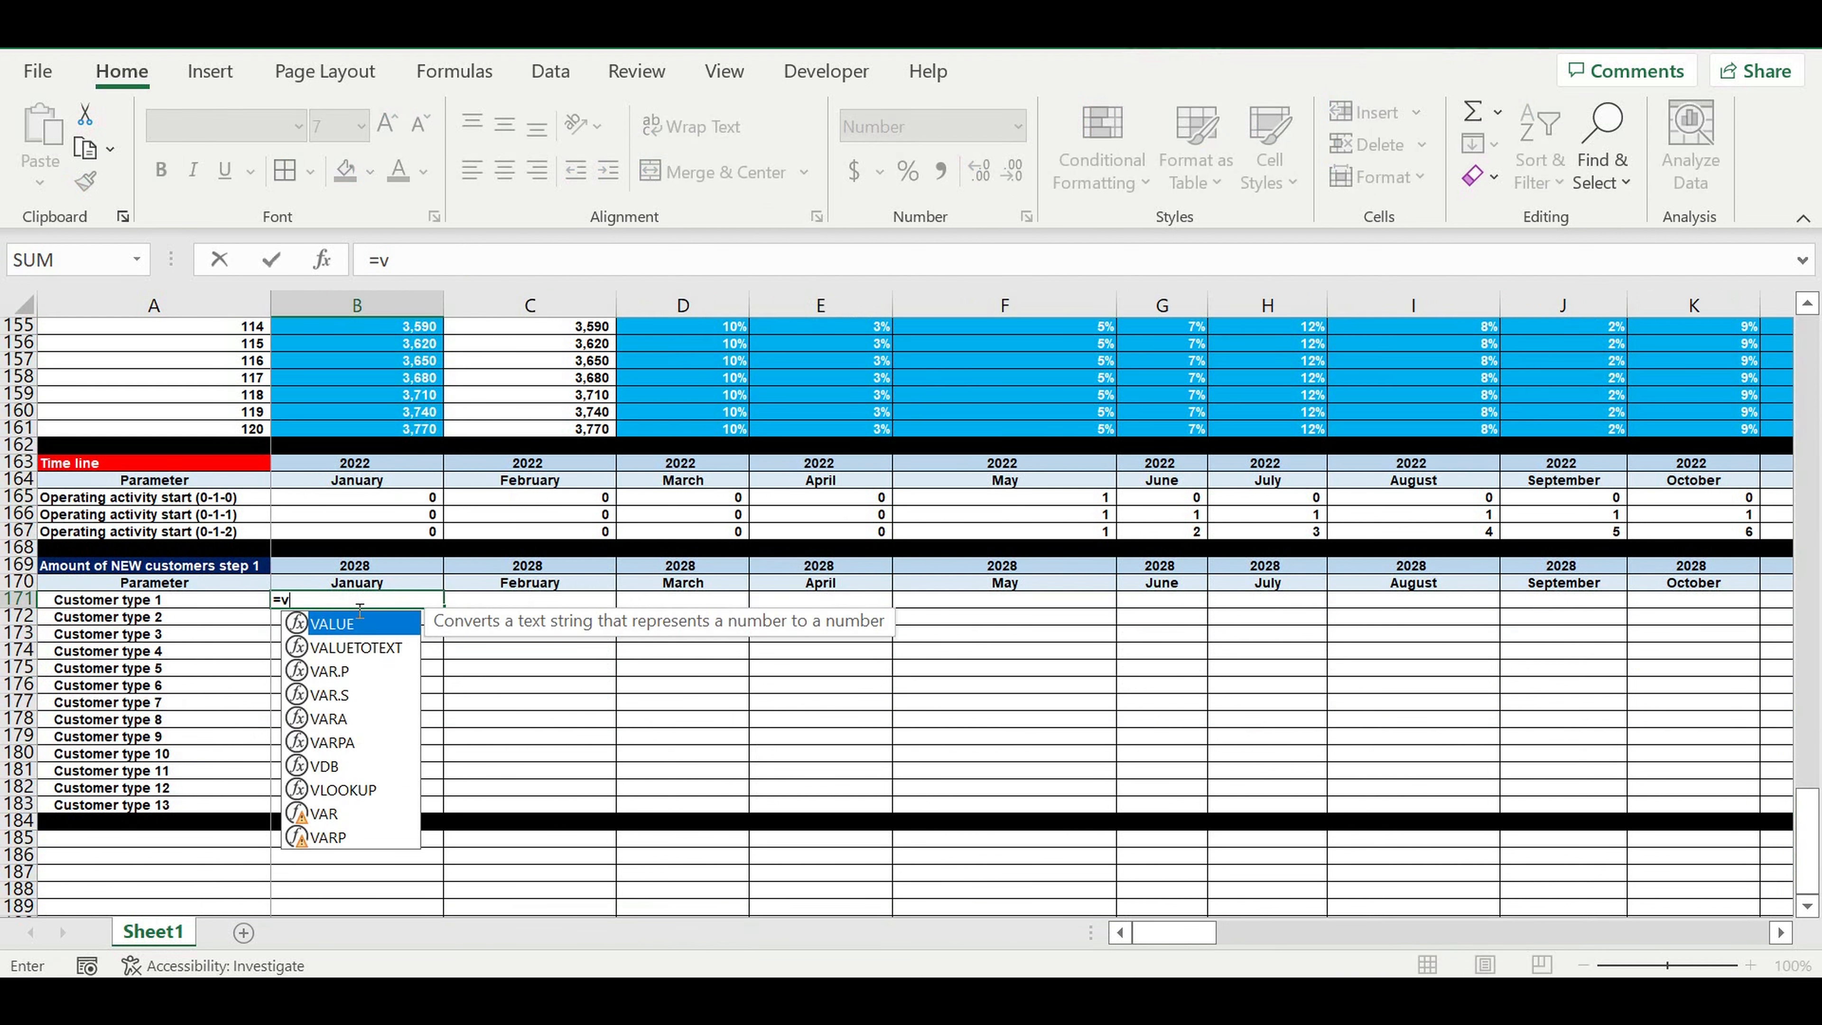
pyautogui.write('l')
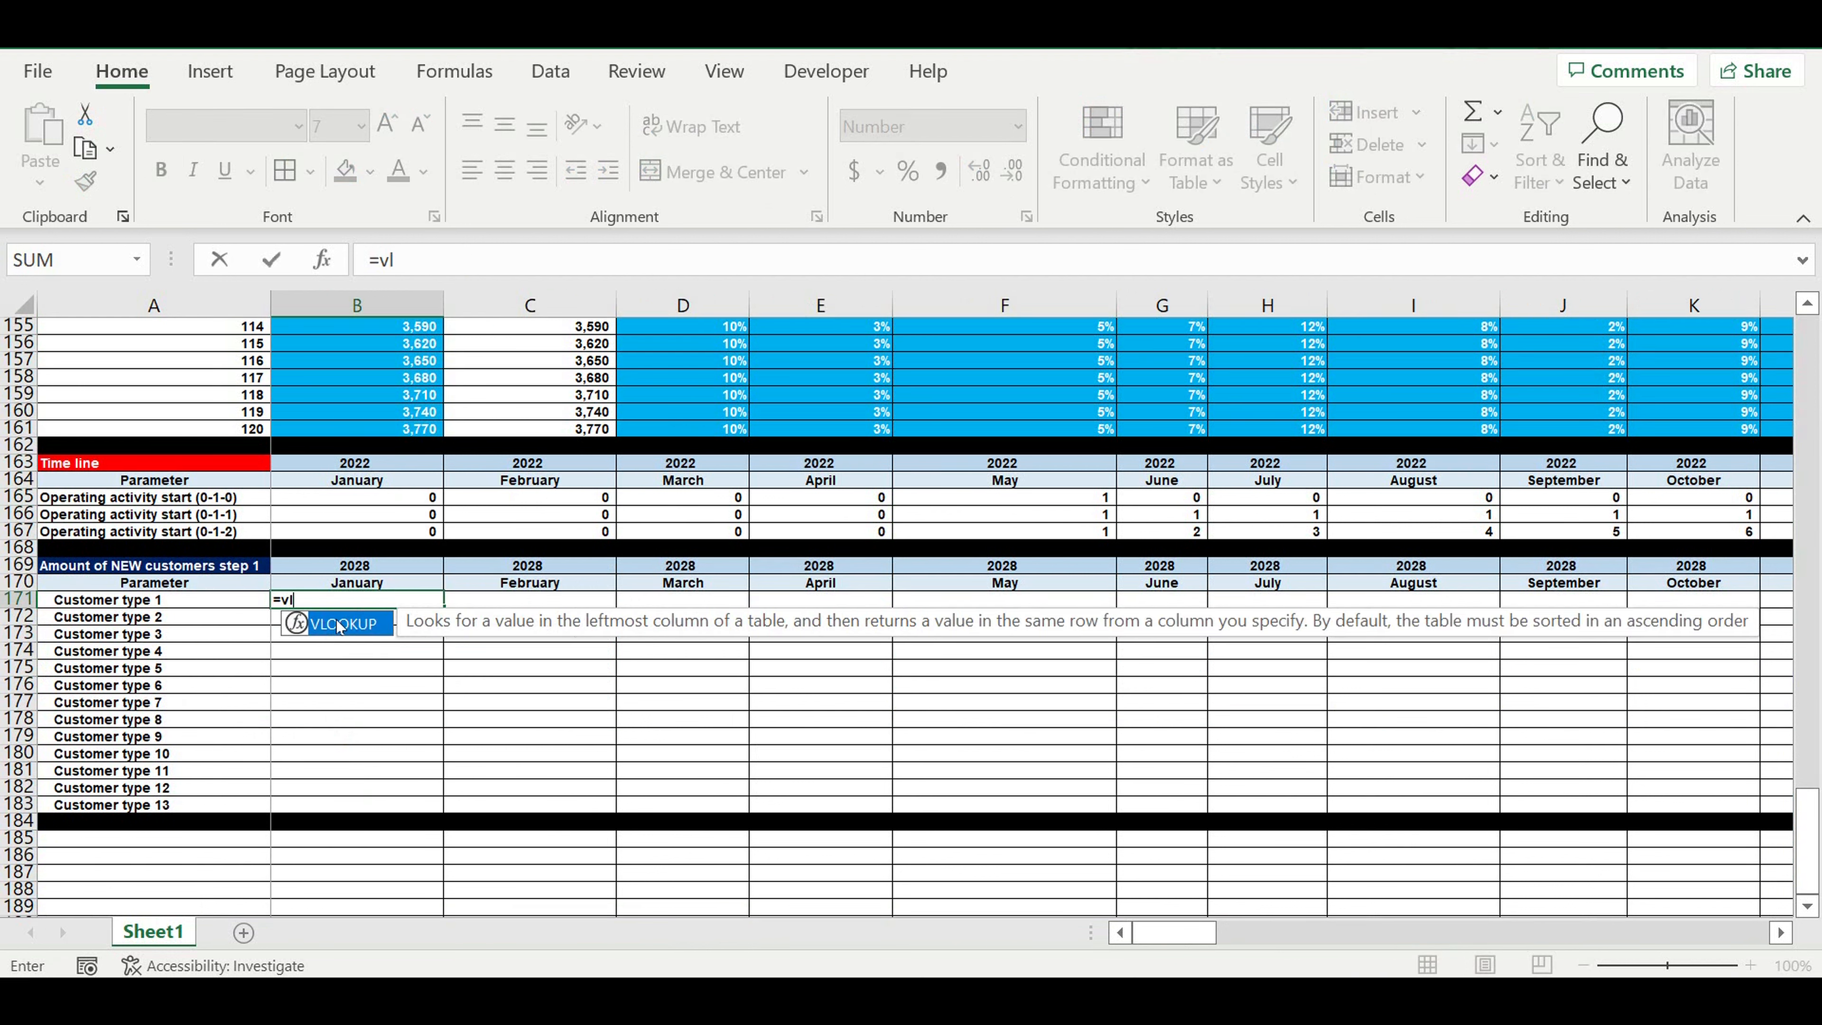
pyautogui.doubleClick(340, 624)
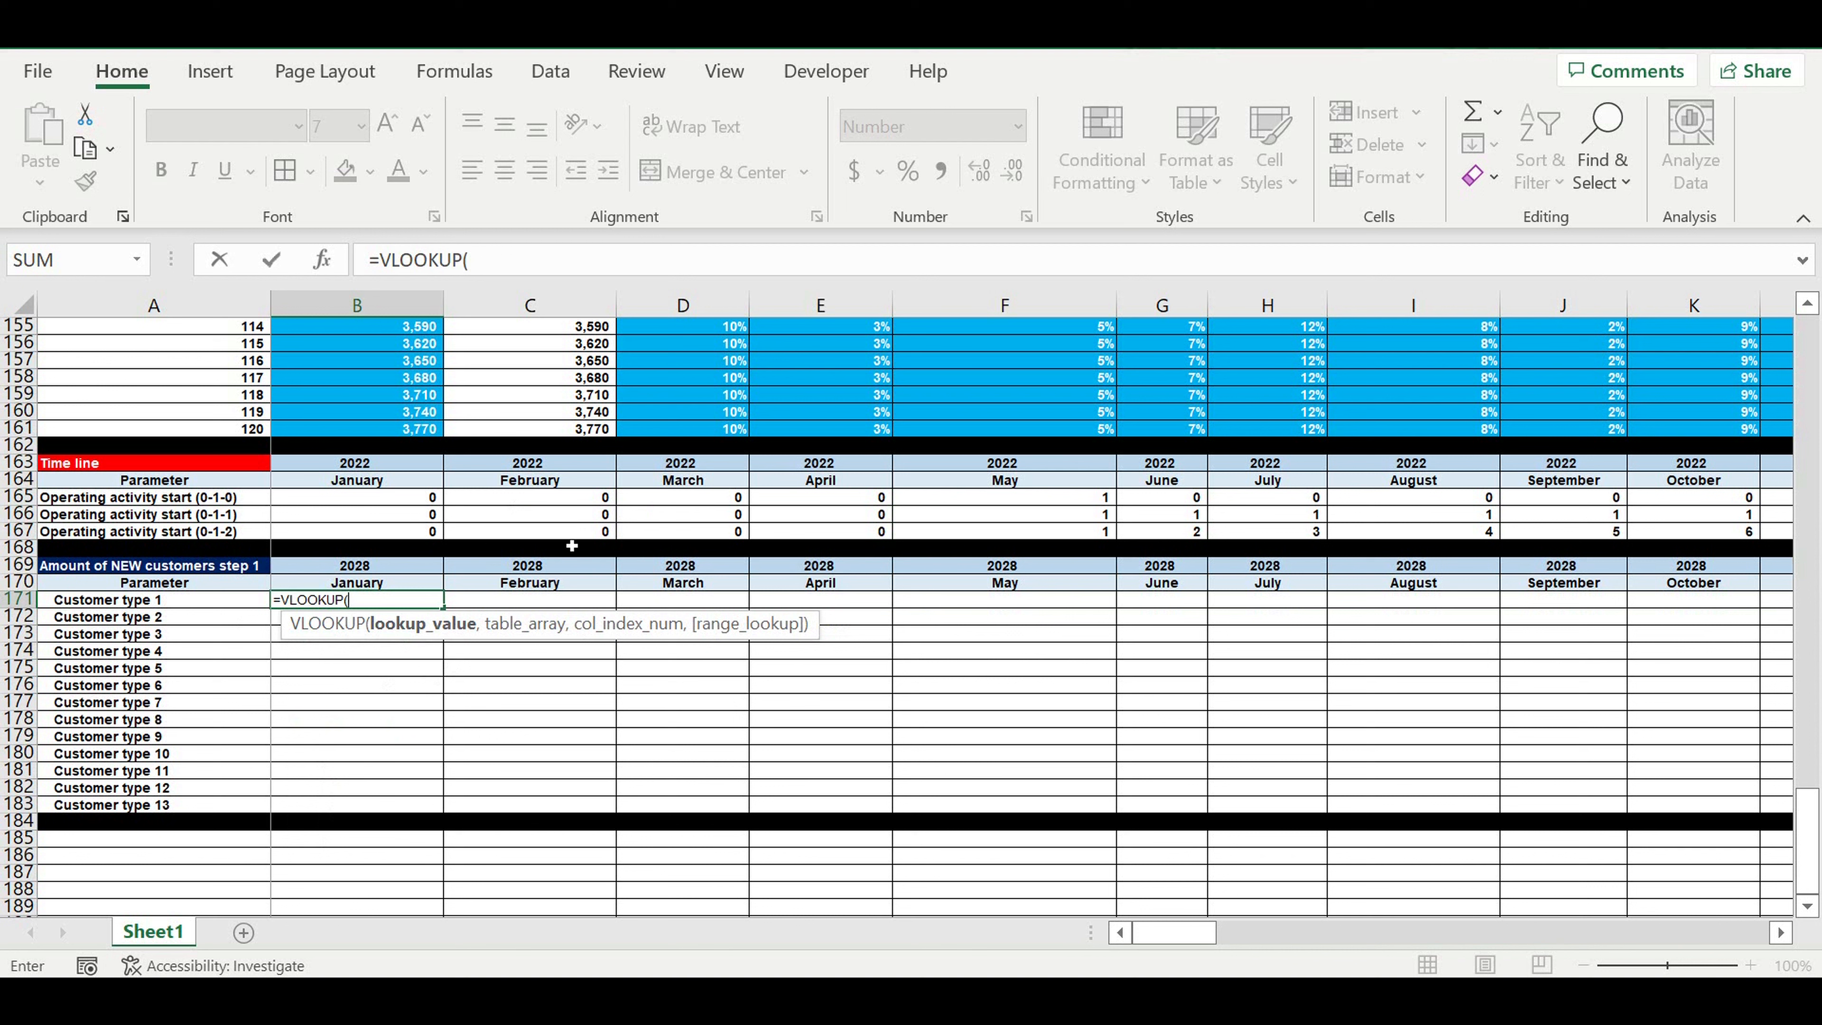
# Step: Use B$167, the January value of Operating activity start (0-1-2), as the lookup value with its row locked
pyautogui.click(365, 531)
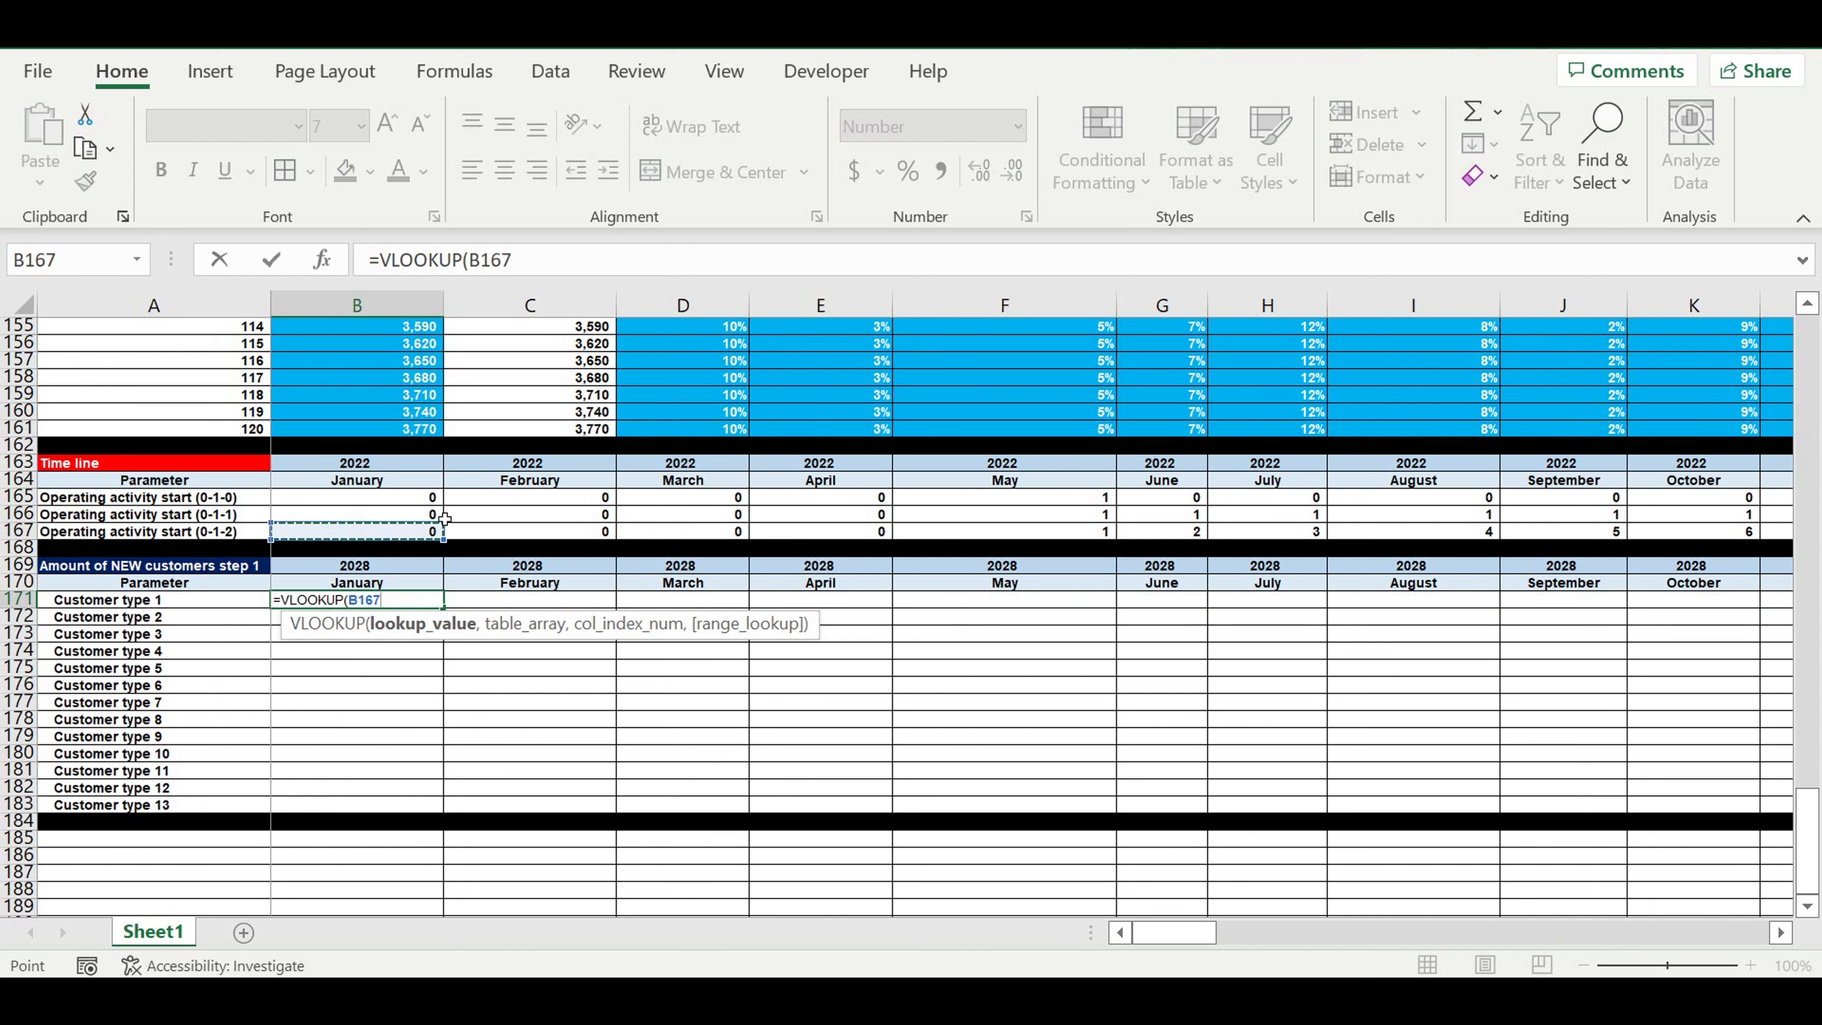
pyautogui.click(482, 260)
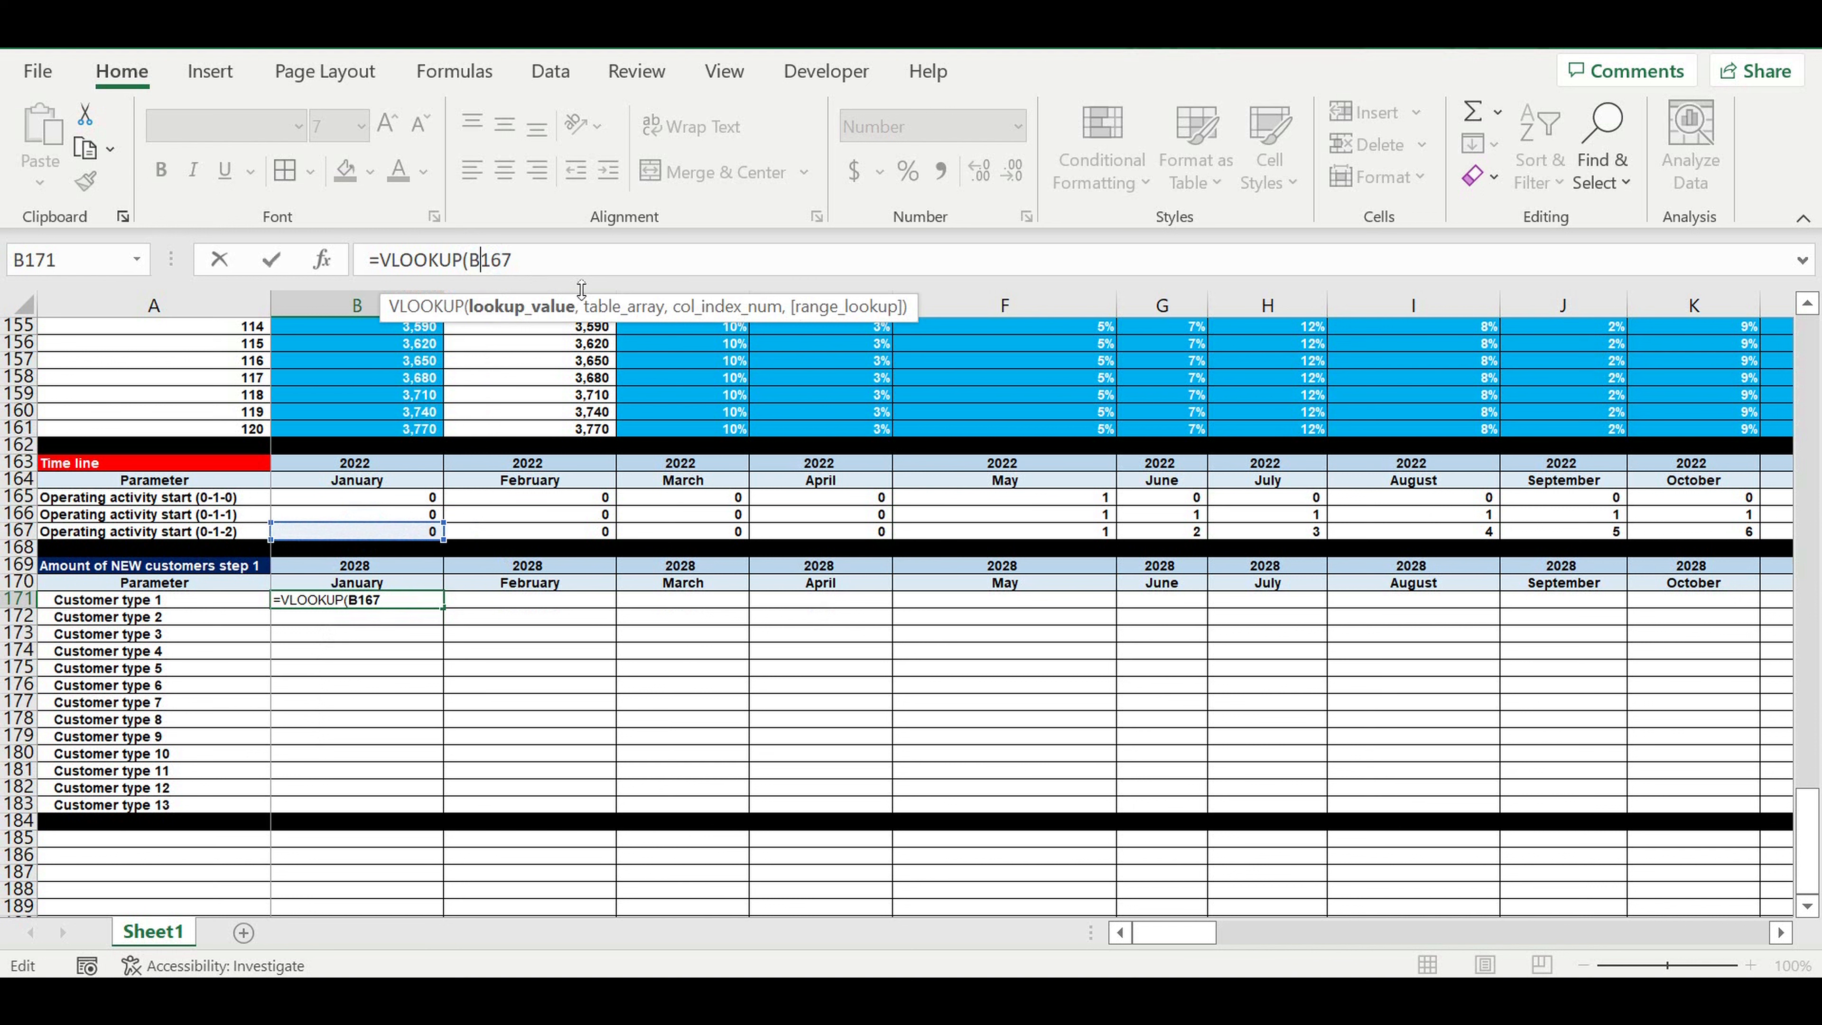
pyautogui.write('$')
pyautogui.click(576, 265)
pyautogui.write(',')
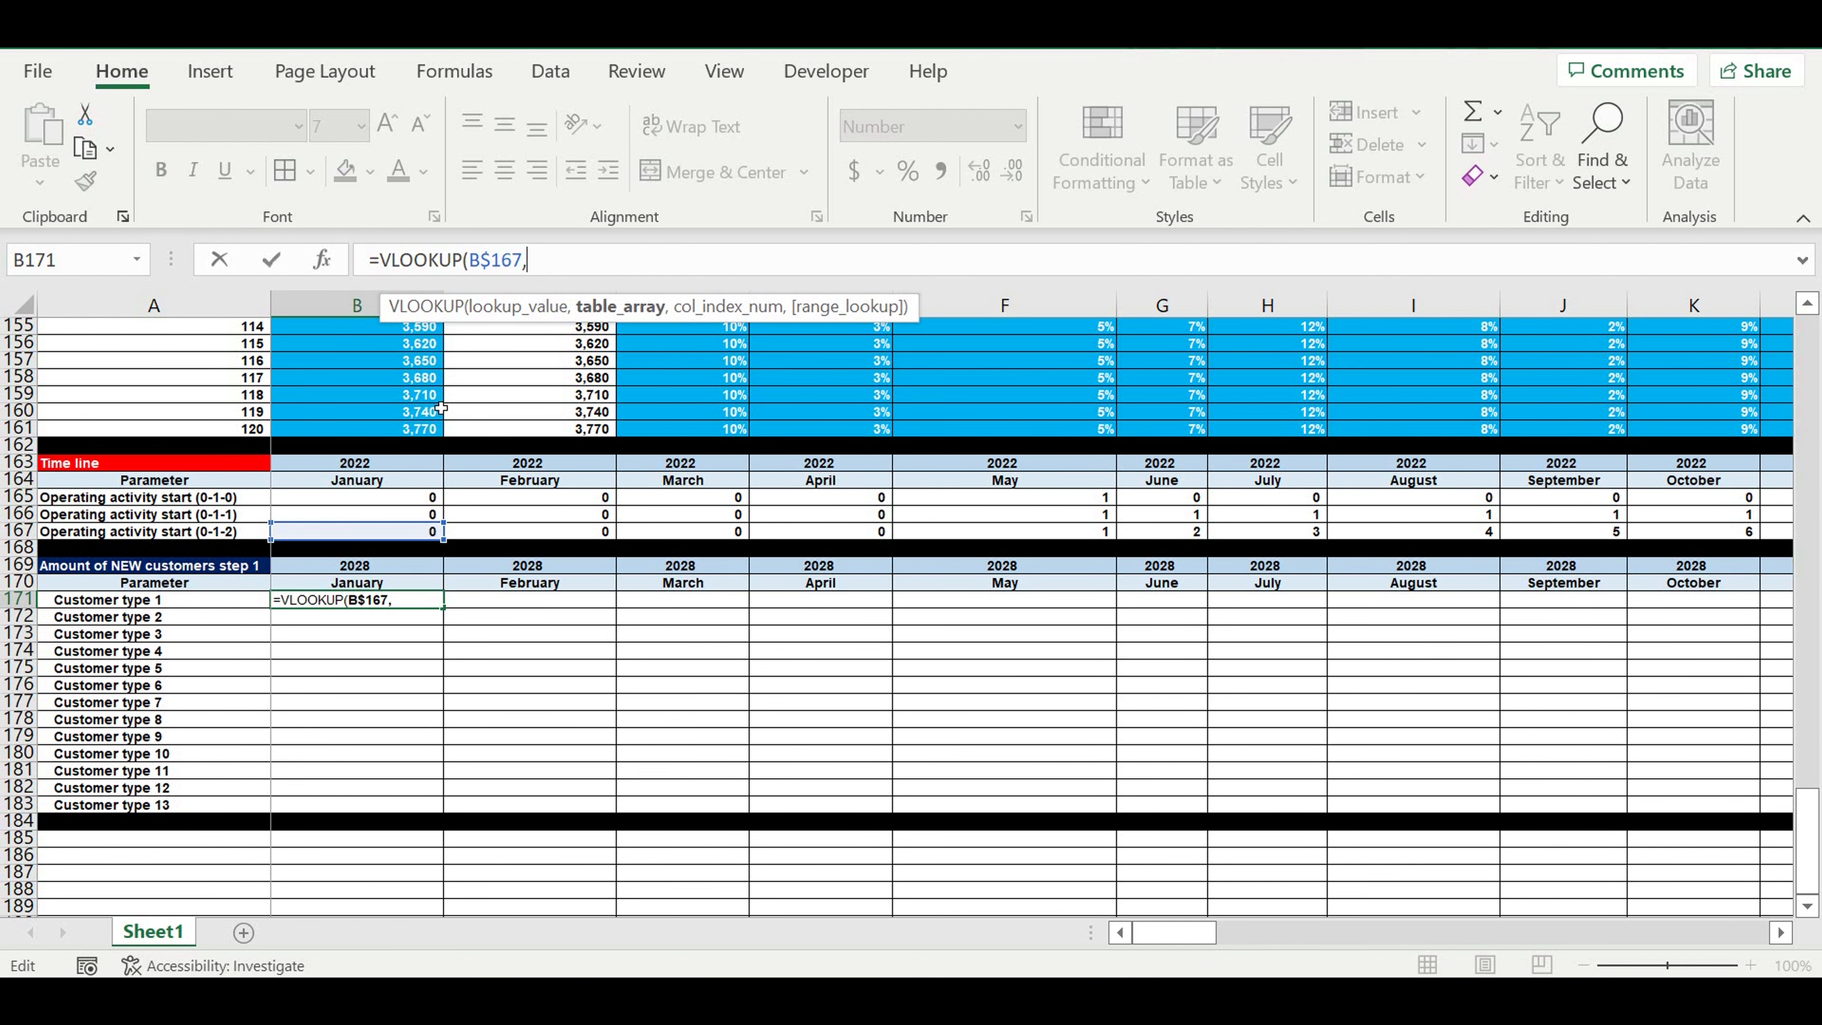
# Step: Set the VLOOKUP table array to A42:AE161, covering the whole operating activity months table
pyautogui.scroll(12, 436, 429)
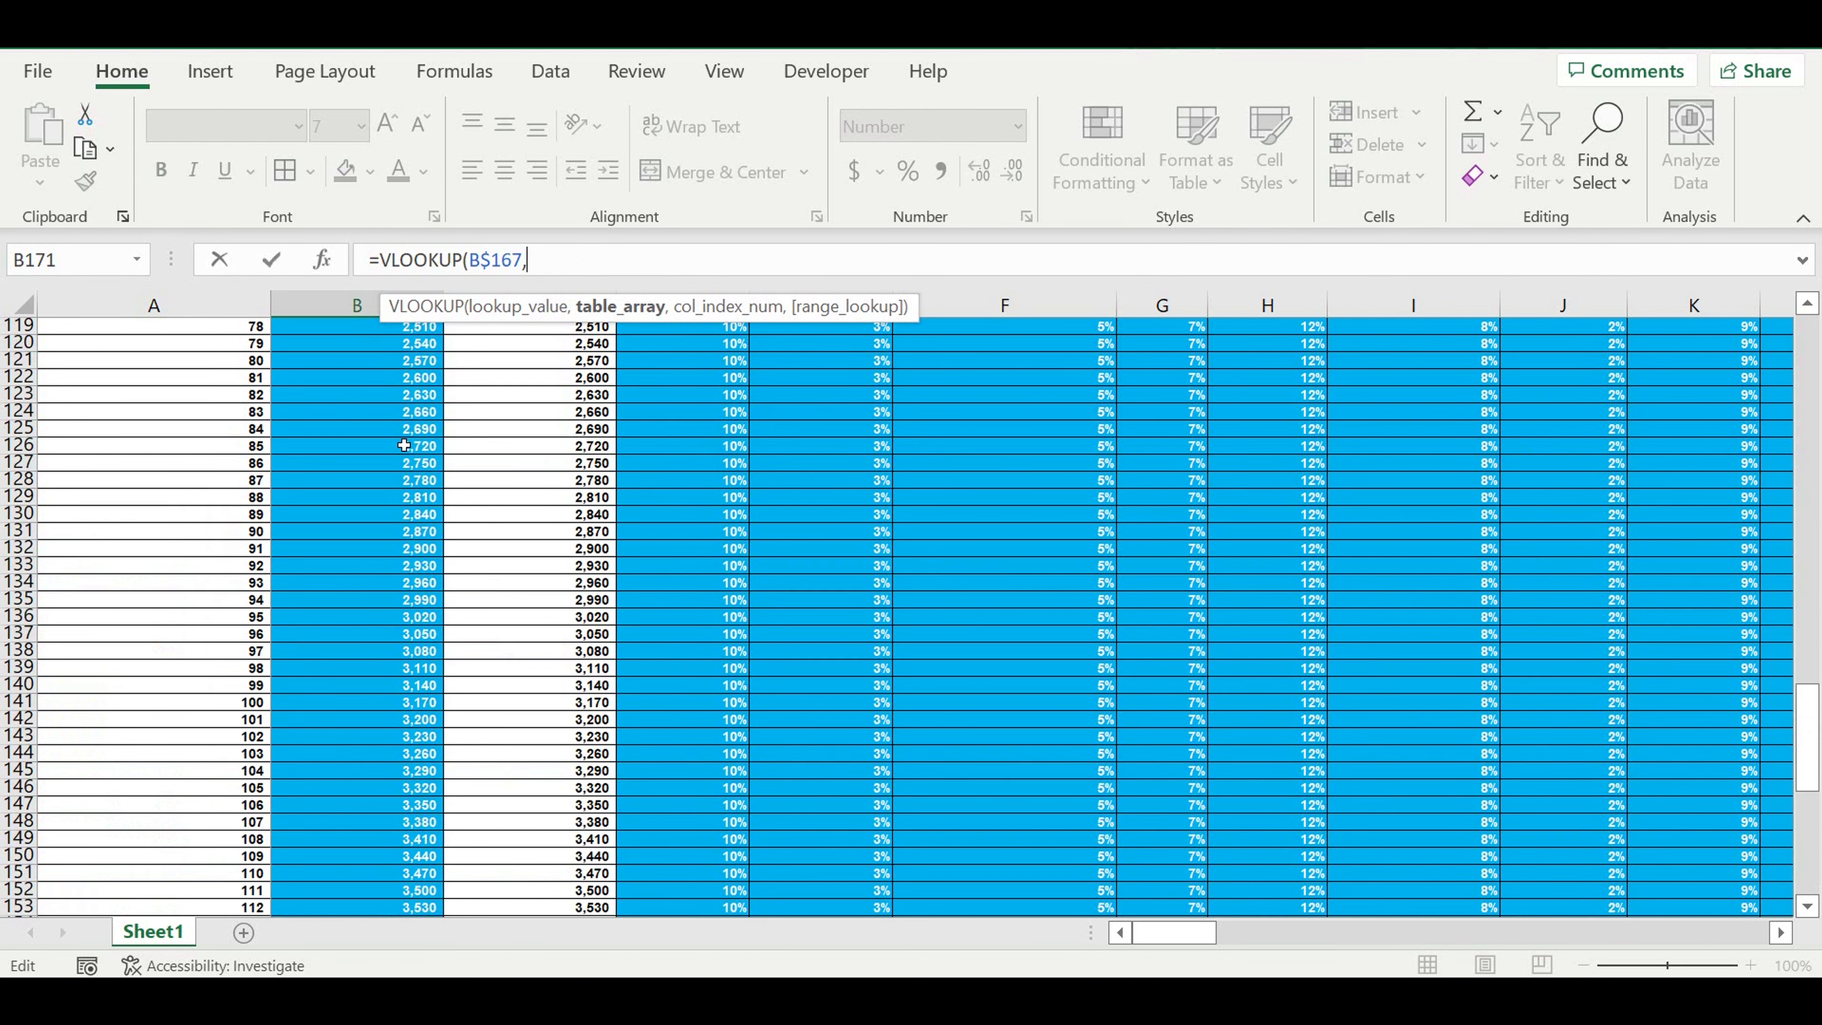
pyautogui.scroll(4, 404, 445)
pyautogui.scroll(19, 401, 435)
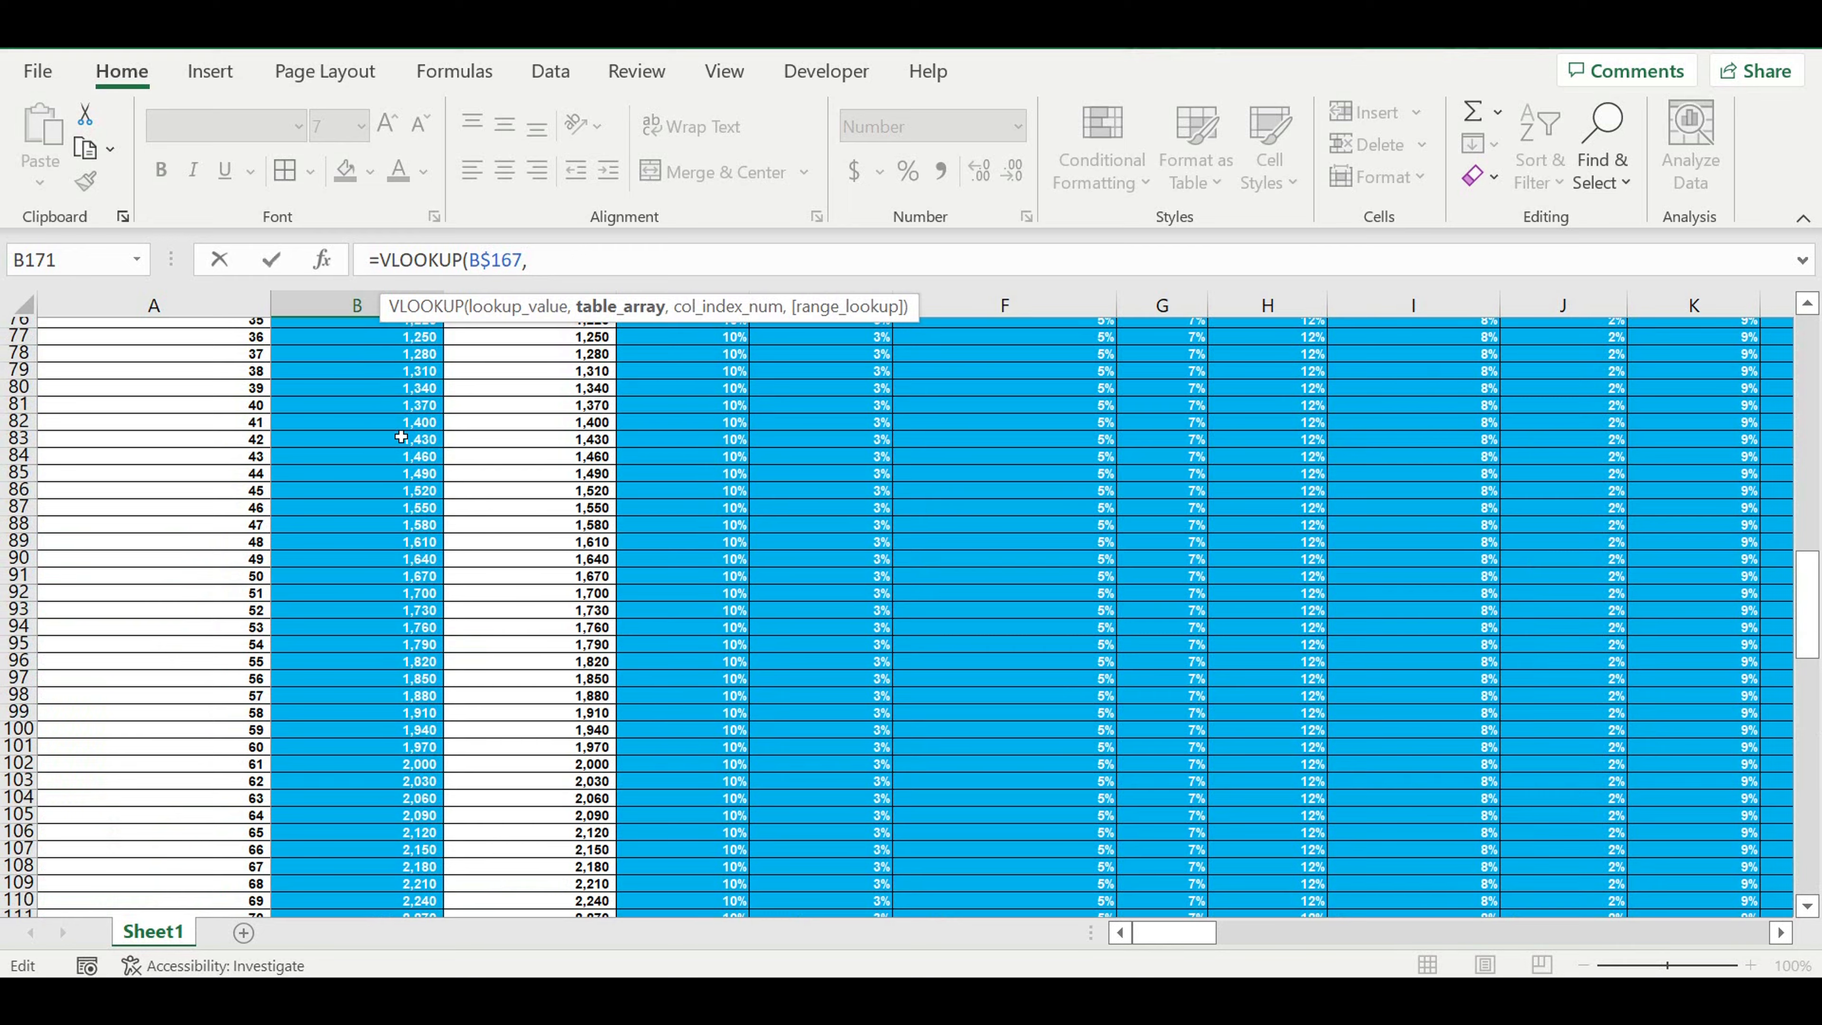
pyautogui.scroll(13, 401, 429)
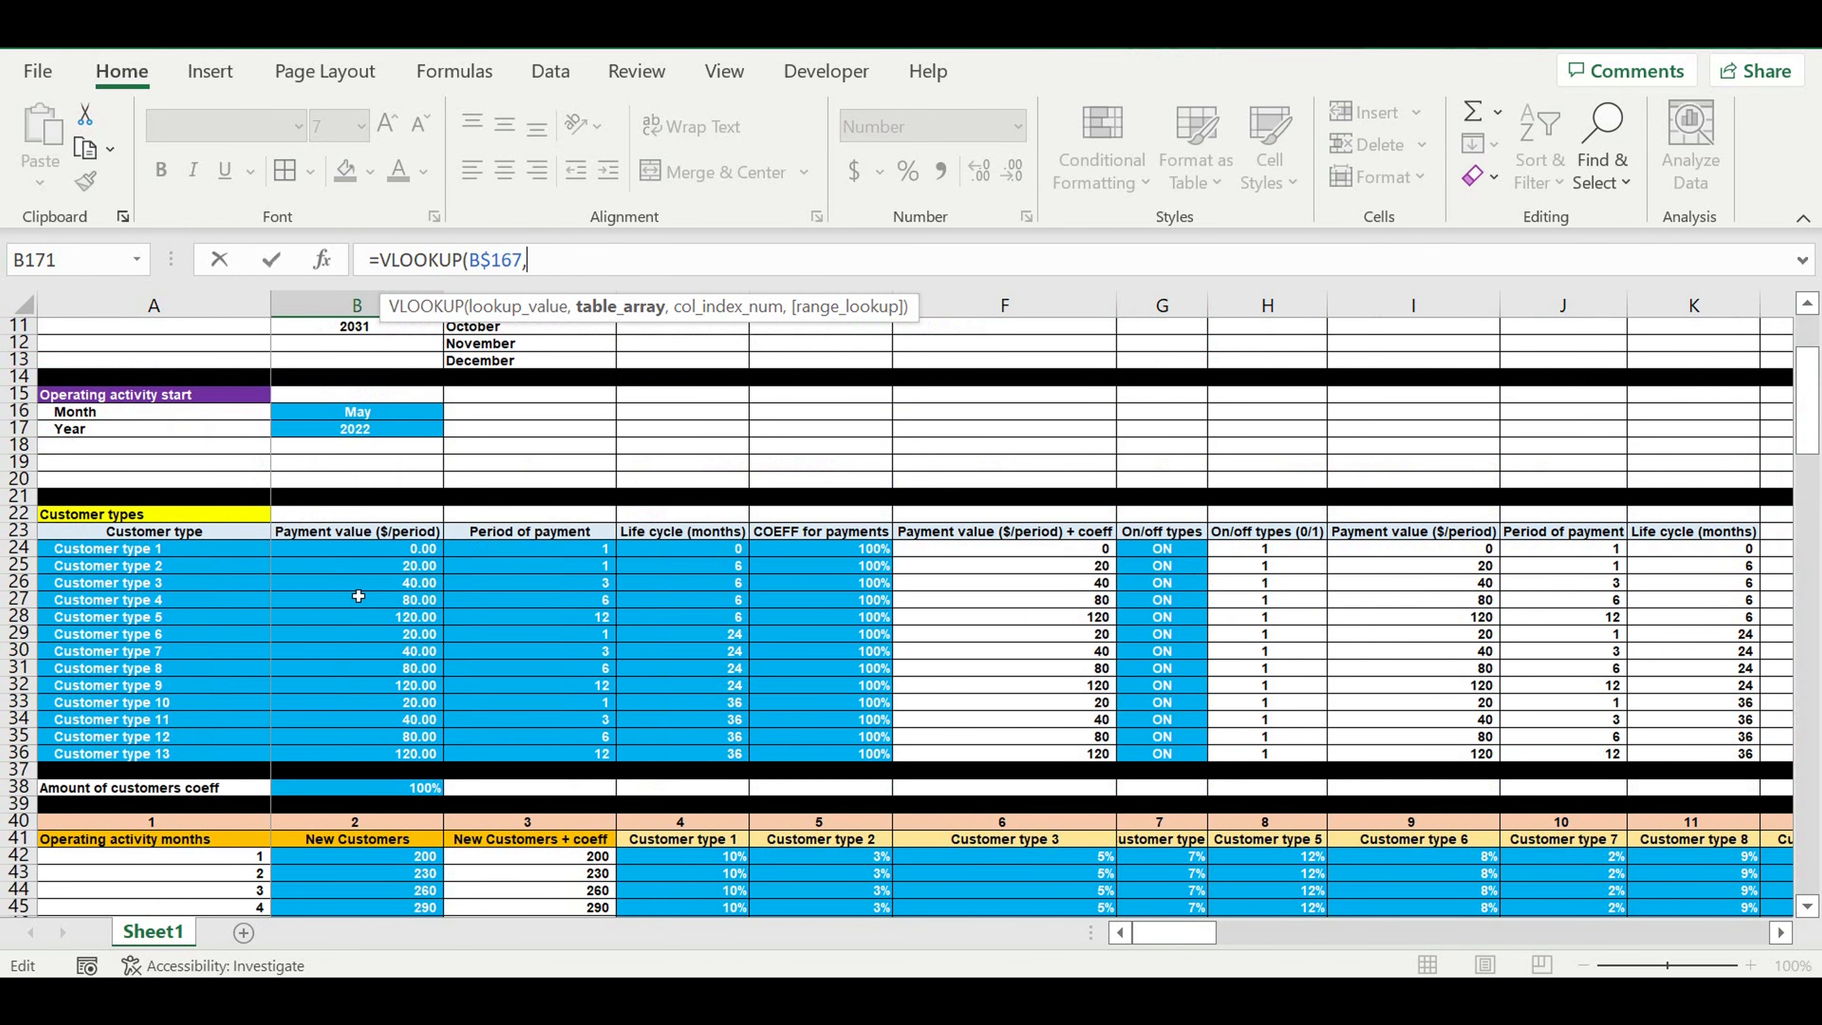
pyautogui.scroll(-4, 359, 591)
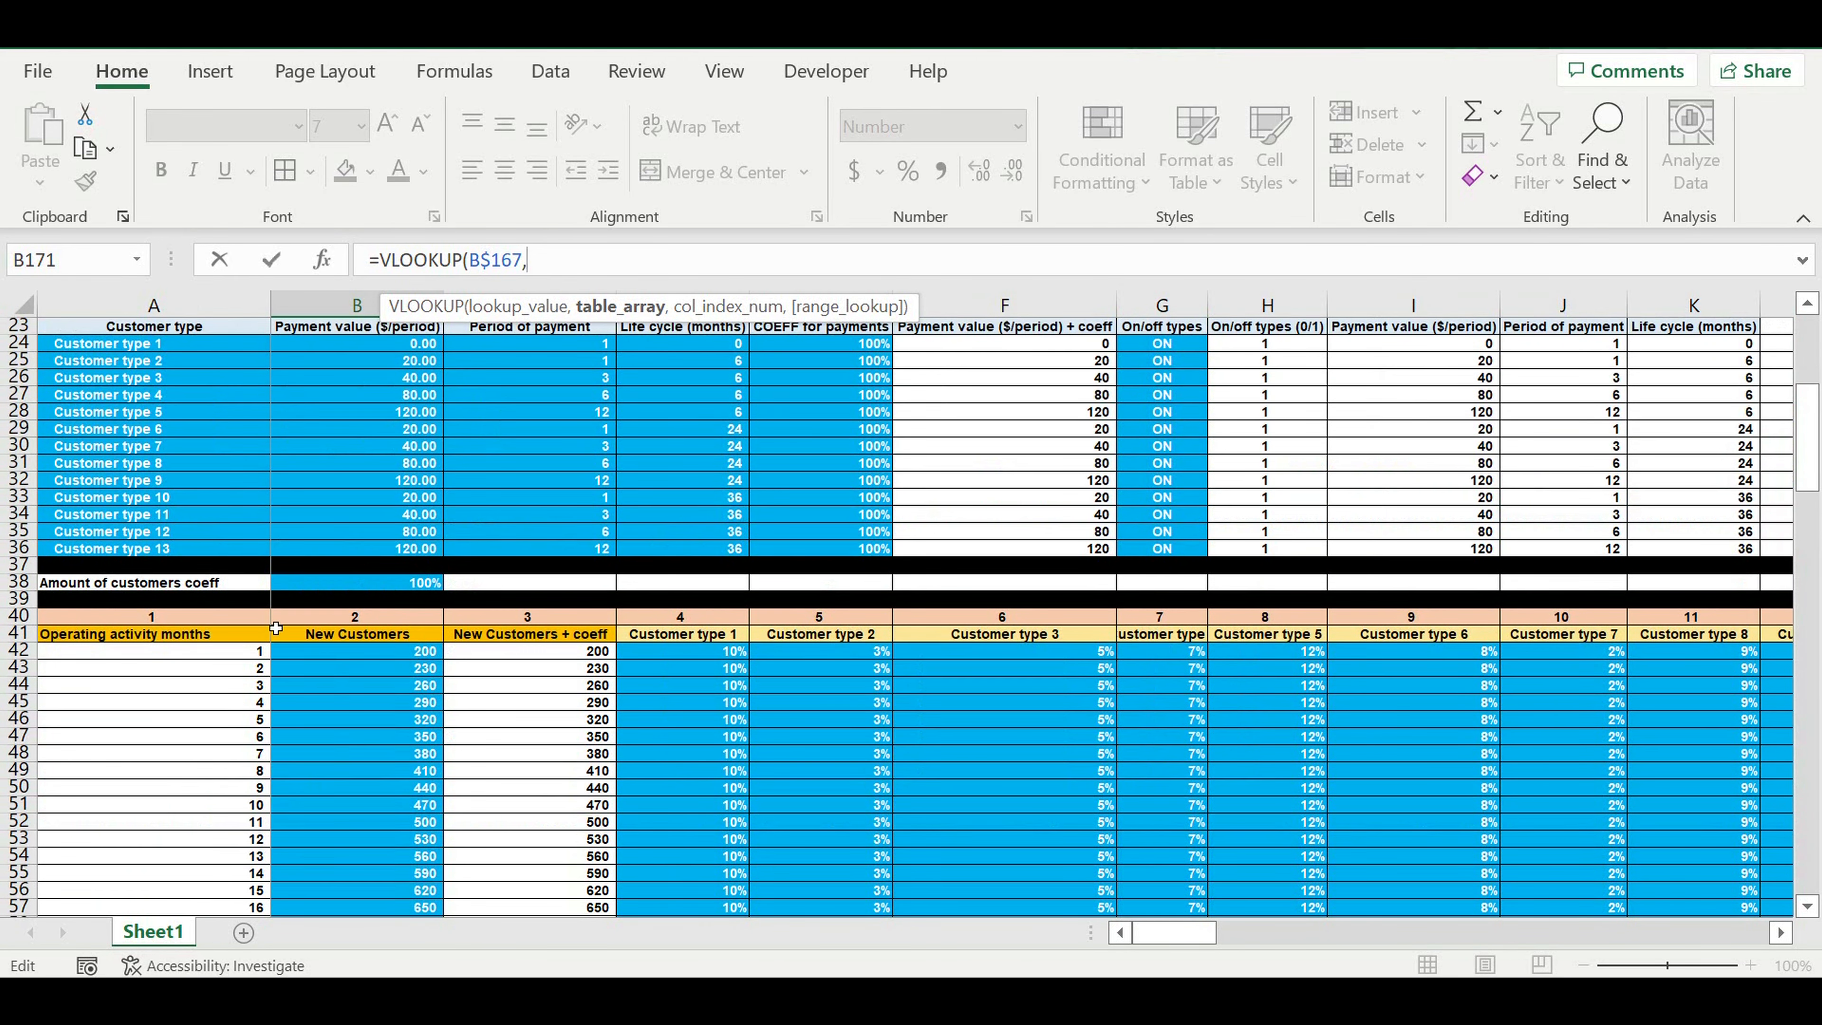
pyautogui.click(215, 653)
pyautogui.moveTo(500, 661); pyautogui.dragTo(1668, 778)
pyautogui.moveTo(1820, 784); pyautogui.dragTo(1518, 893)
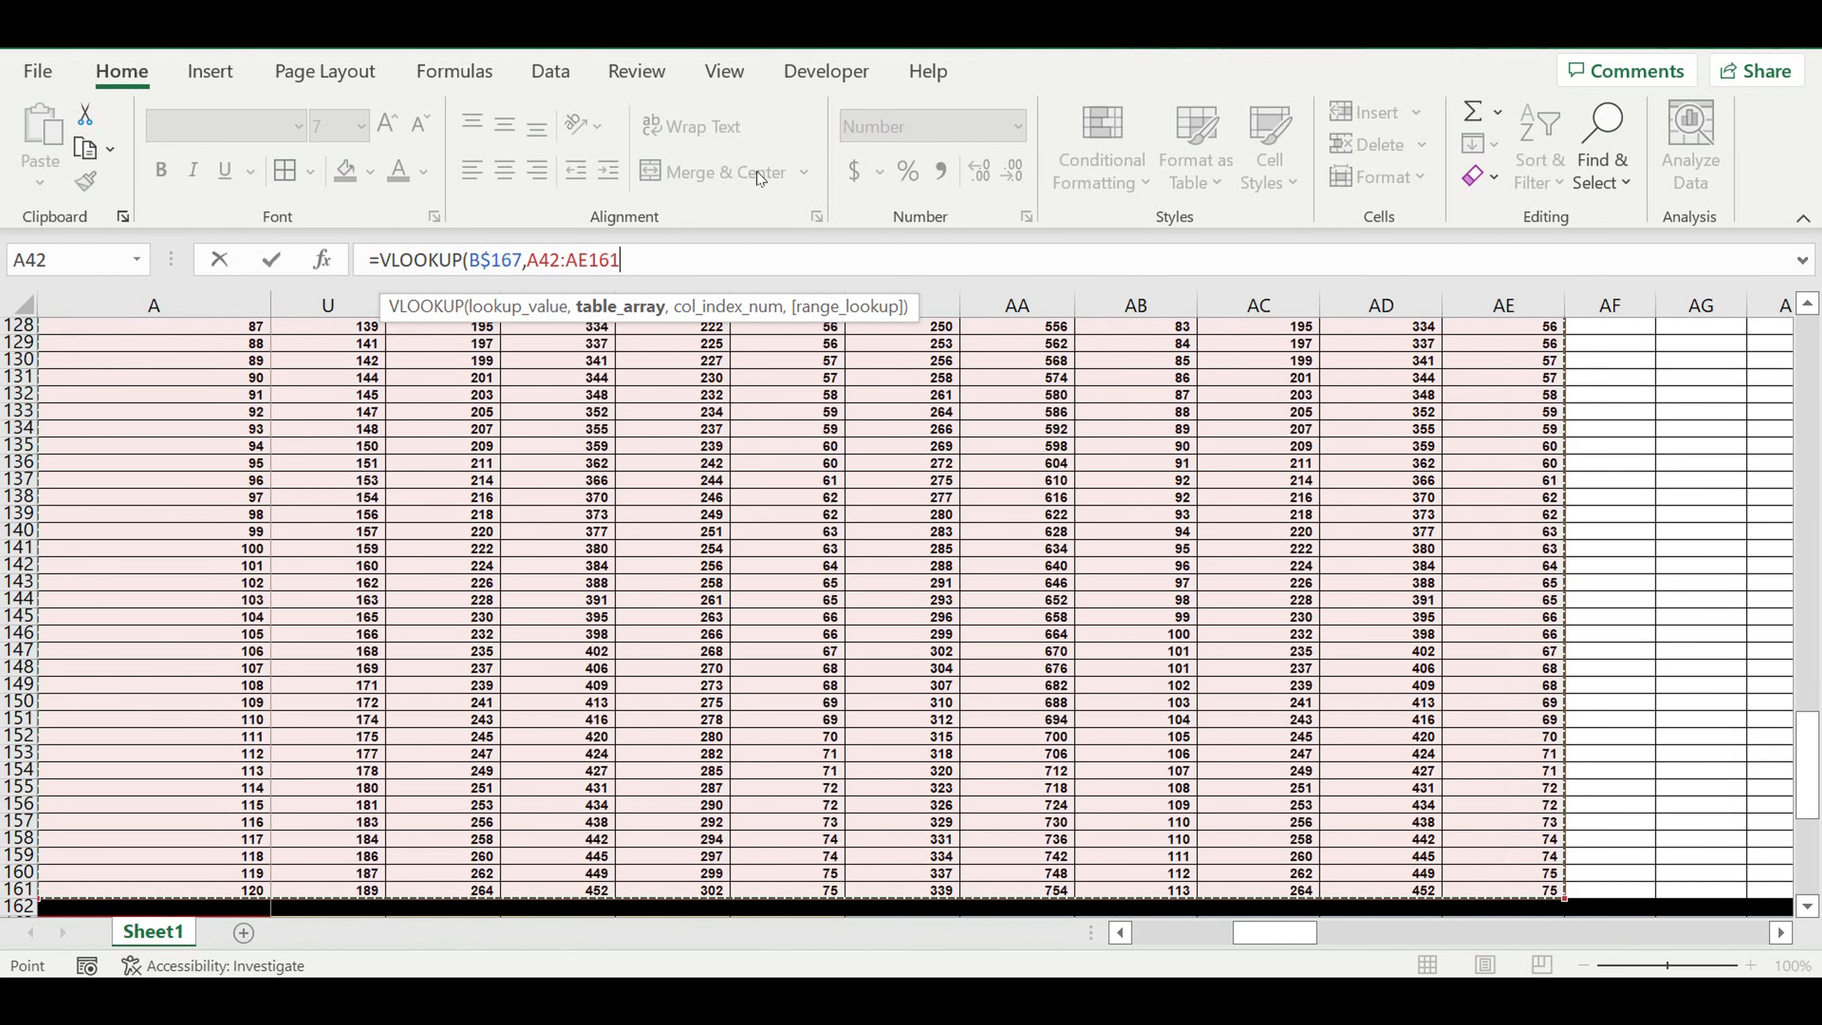
pyautogui.write(',')
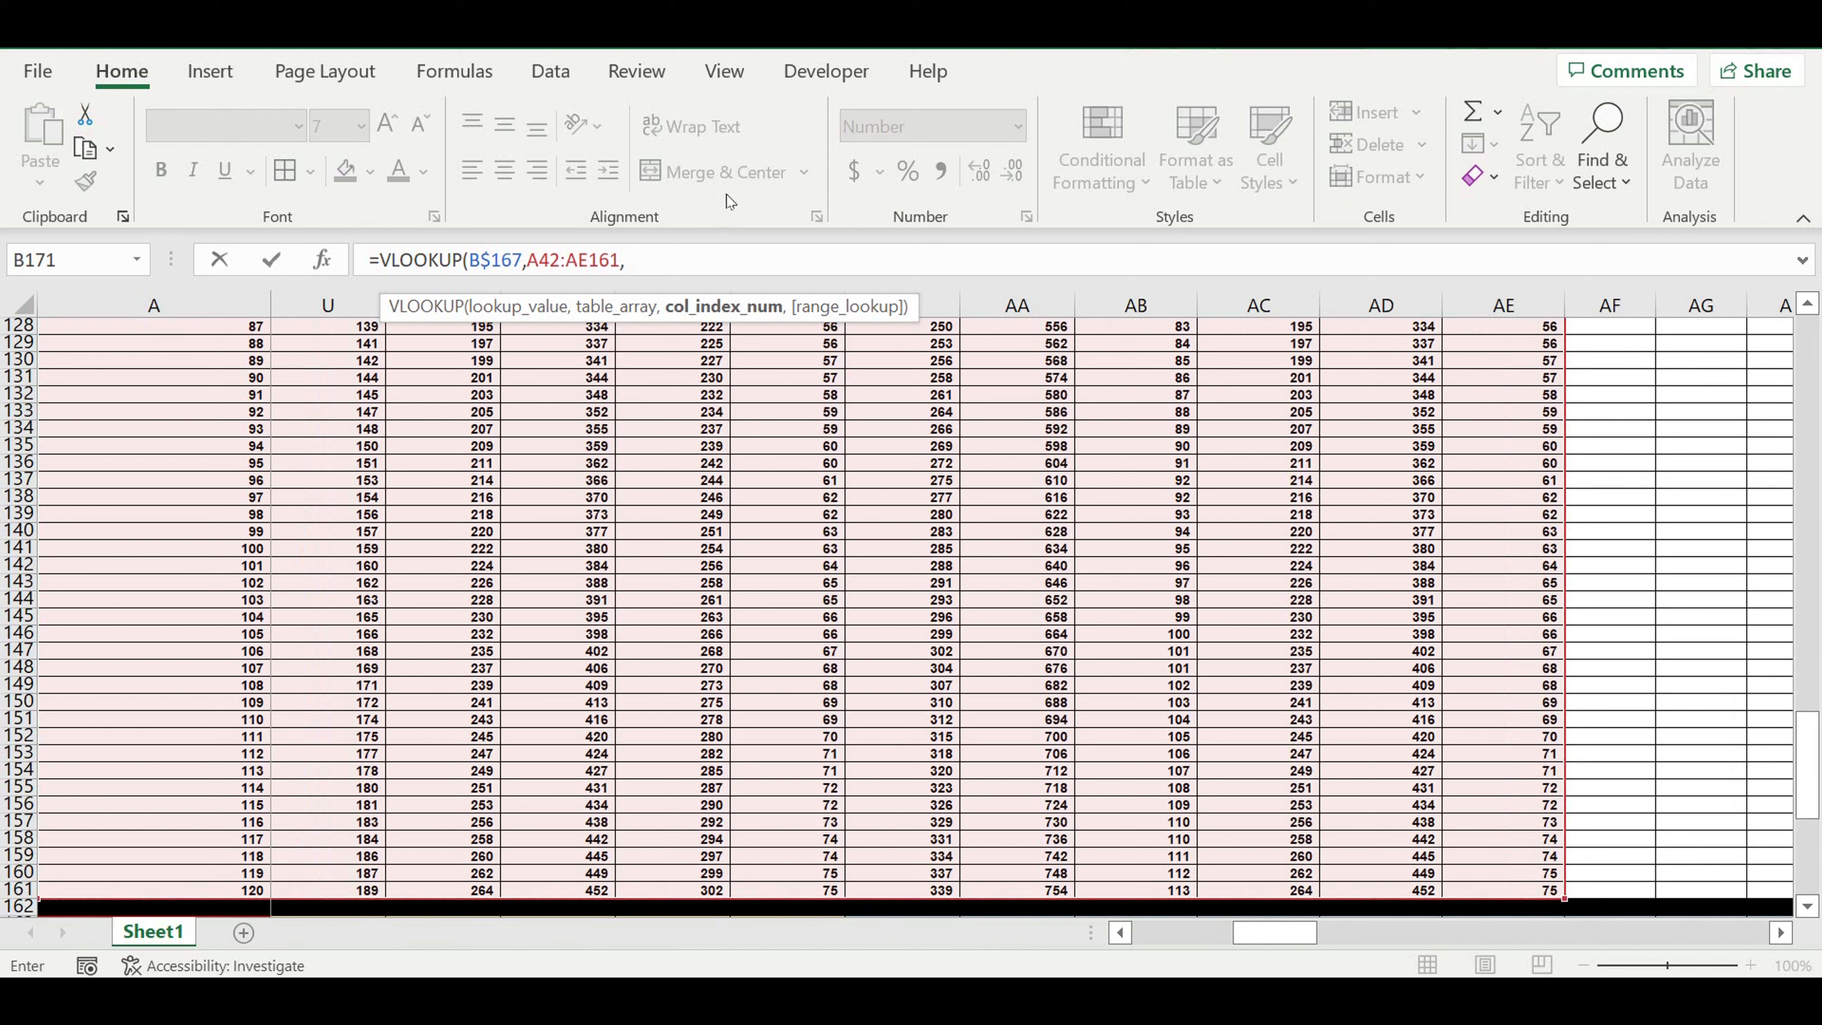
# Step: Set the column index to S$40, the number above the second Customer type 1 column, with its row locked
pyautogui.moveTo(1807, 739); pyautogui.dragTo(1813, 401)
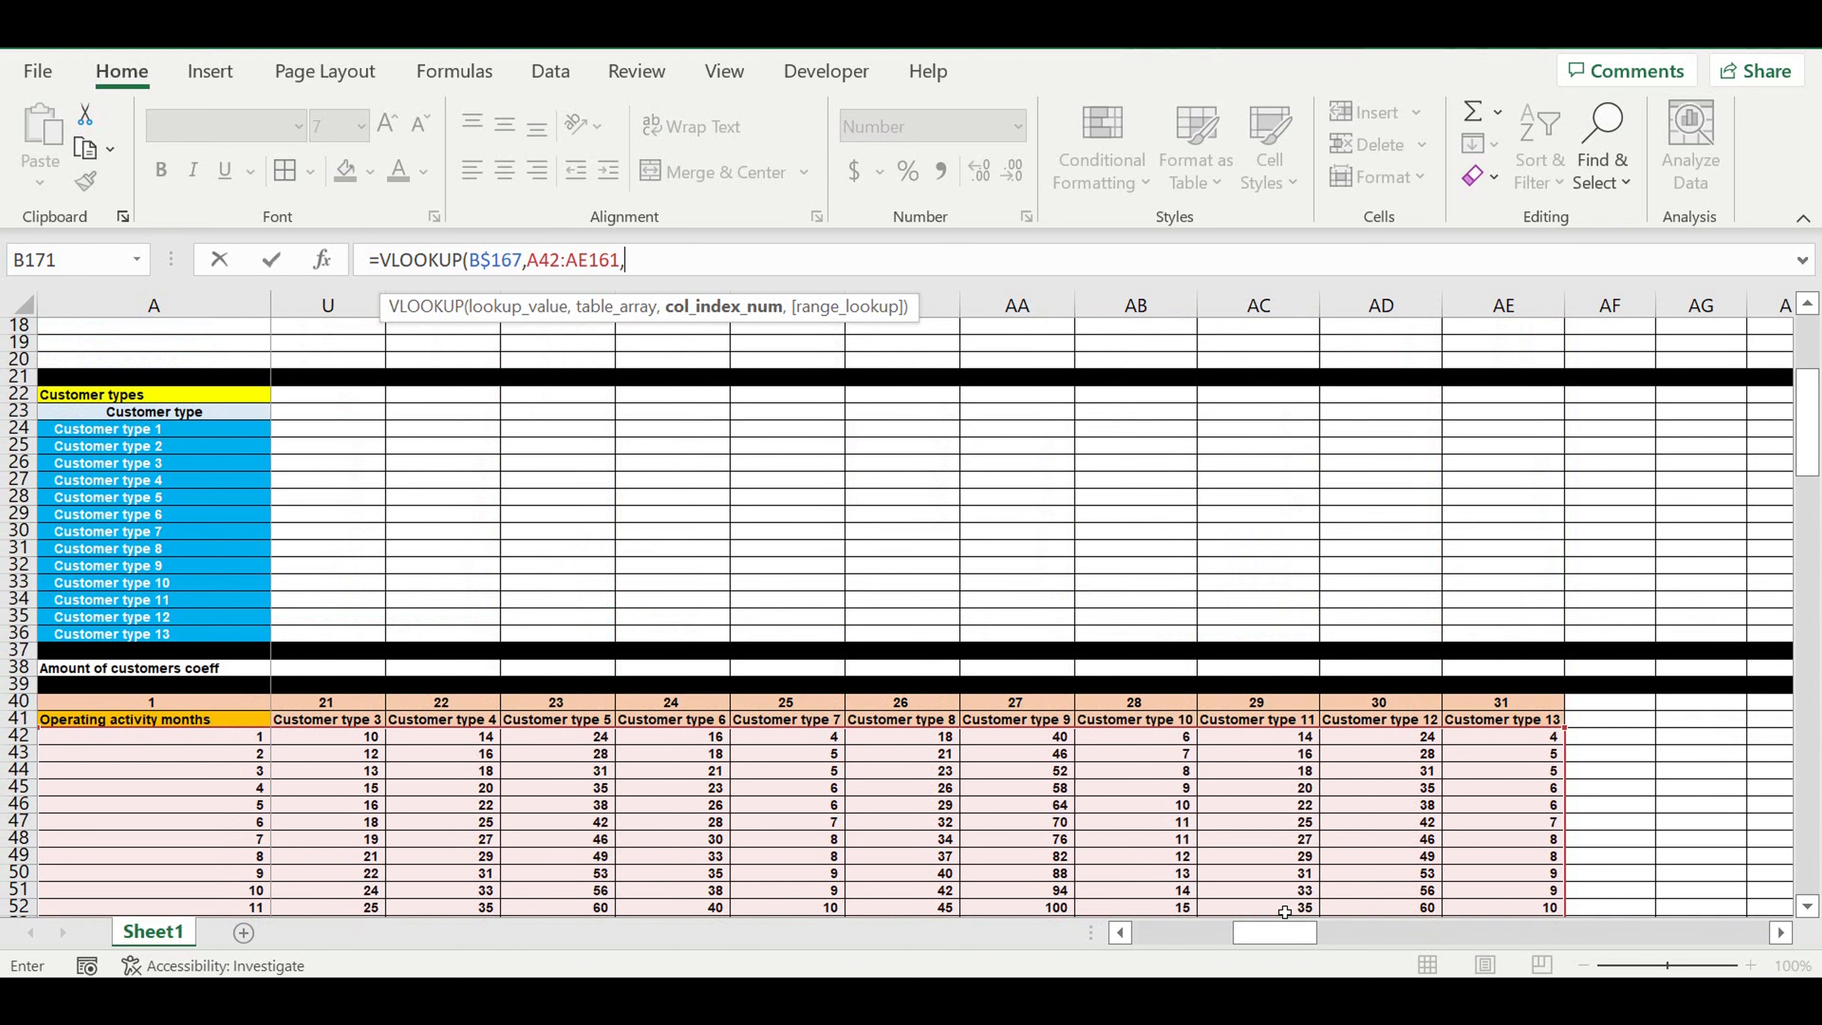
pyautogui.moveTo(1252, 935)
pyautogui.mouseDown()
pyautogui.moveTo(1201, 949)
pyautogui.moveTo(1260, 942)
pyautogui.mouseUp()
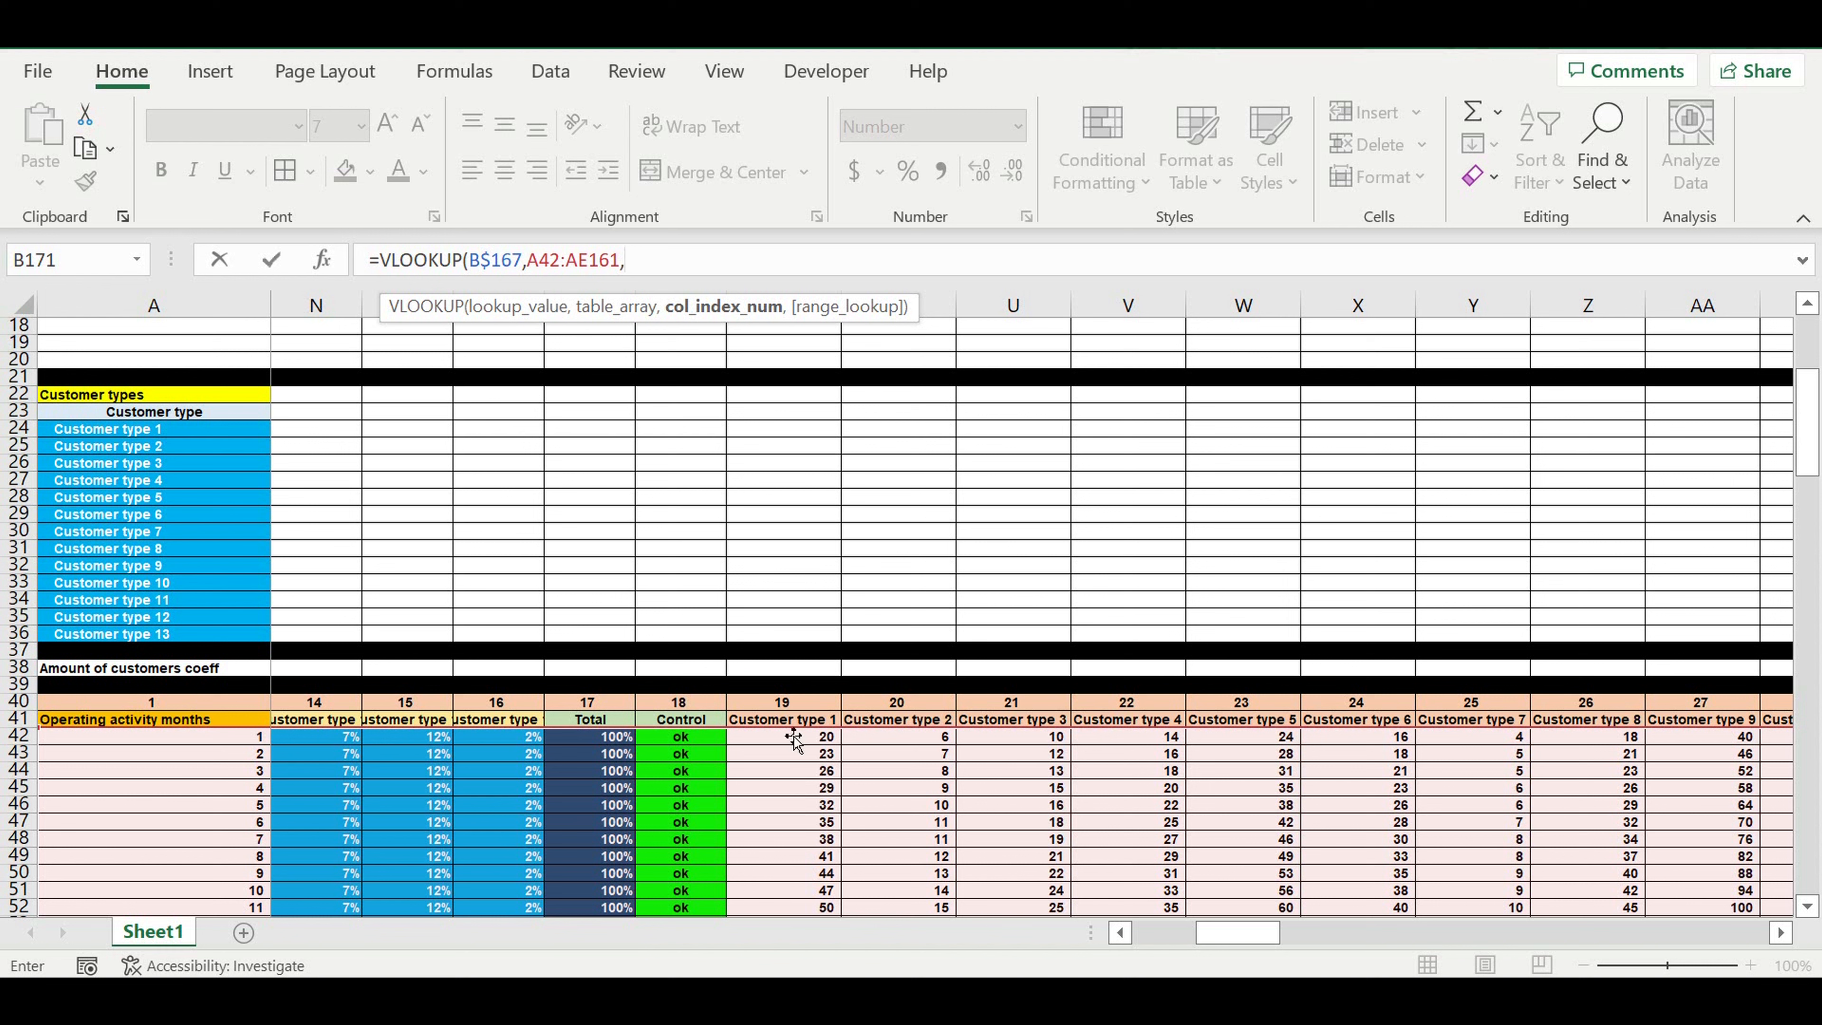
pyautogui.click(794, 708)
pyautogui.click(634, 261)
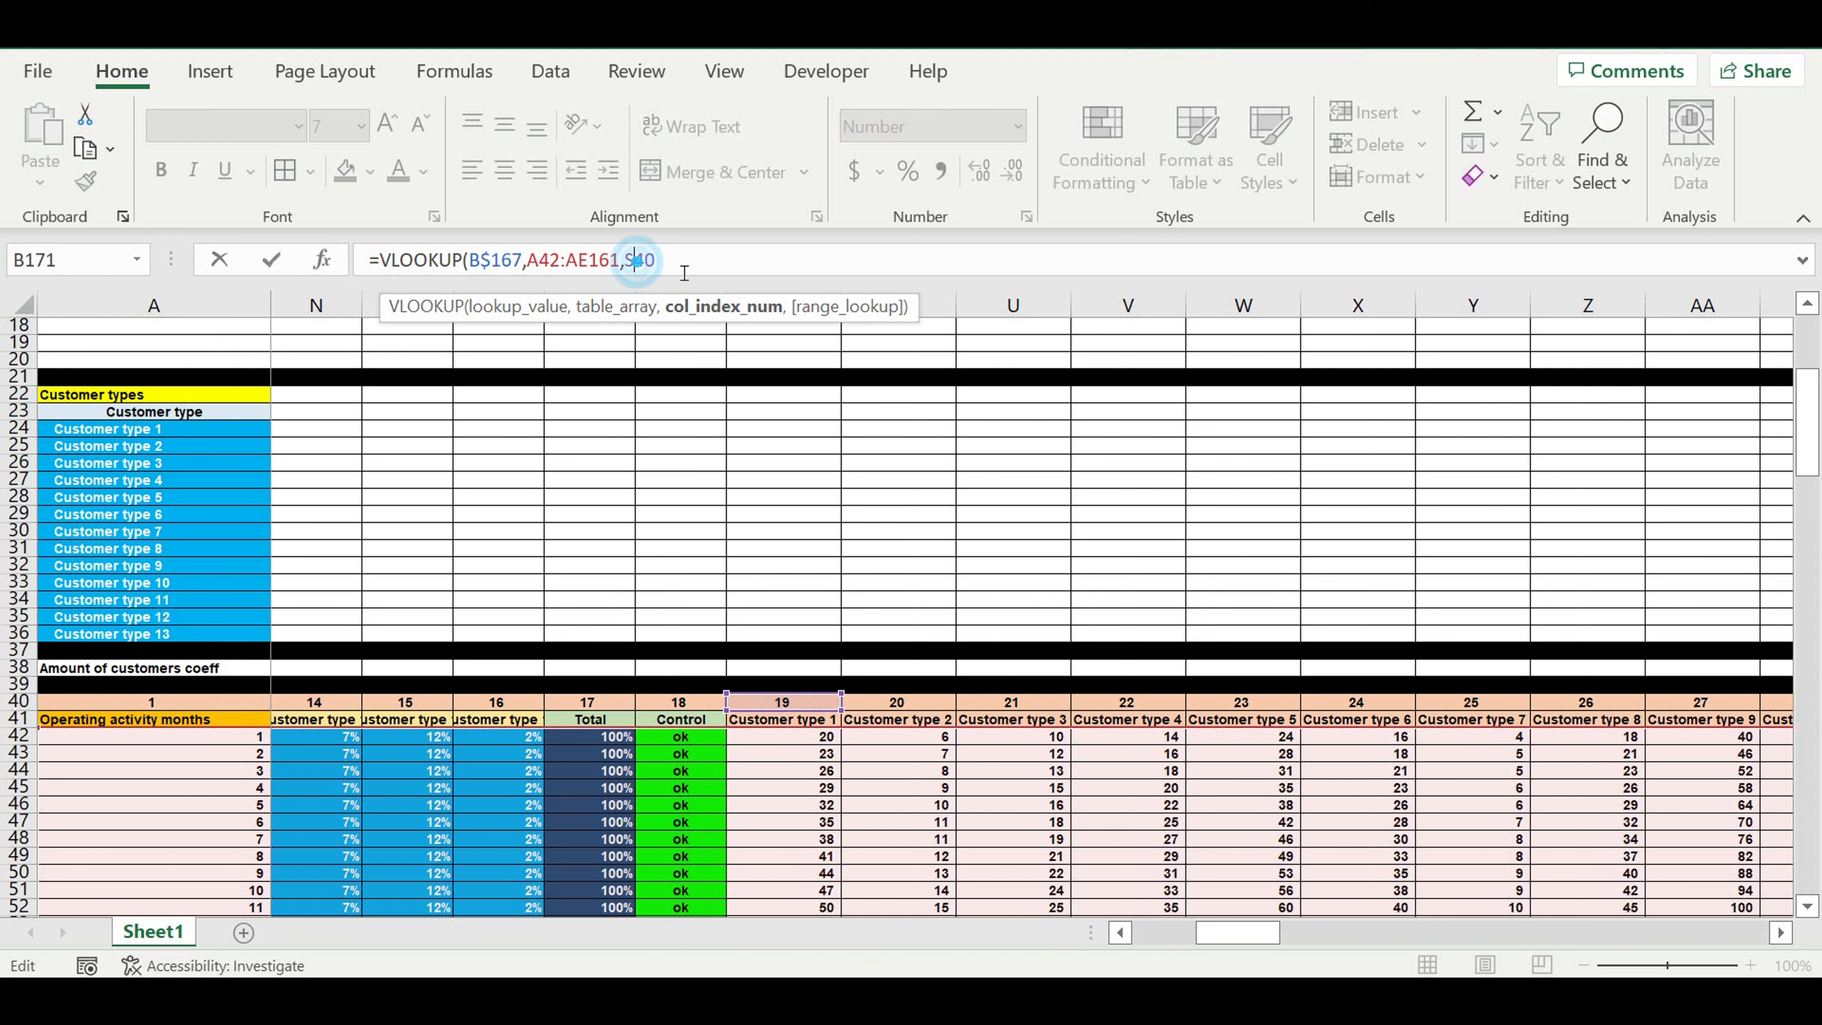
pyautogui.write('$')
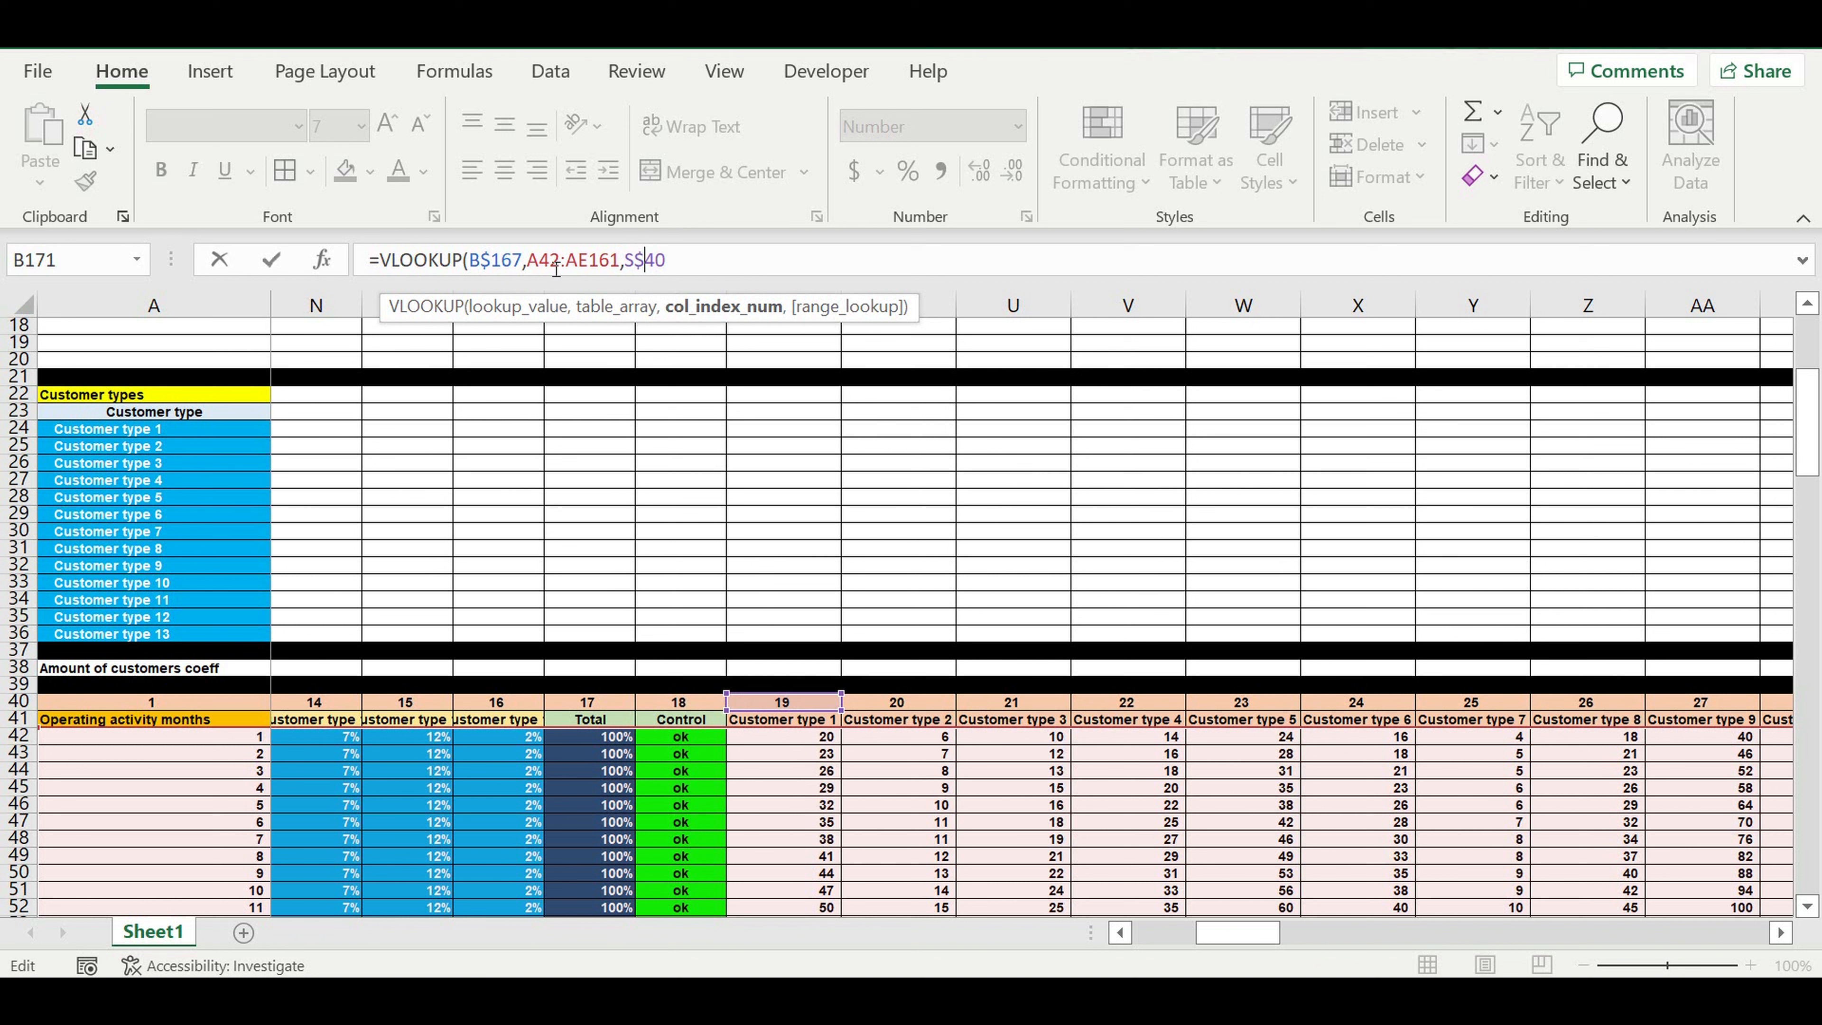
# Step: Make the VLOOKUP table range fully absolute as $A$42:$AE$161
pyautogui.click(529, 262)
pyautogui.write('$')
pyautogui.click(550, 262)
pyautogui.write('$A$')
pyautogui.click(588, 262)
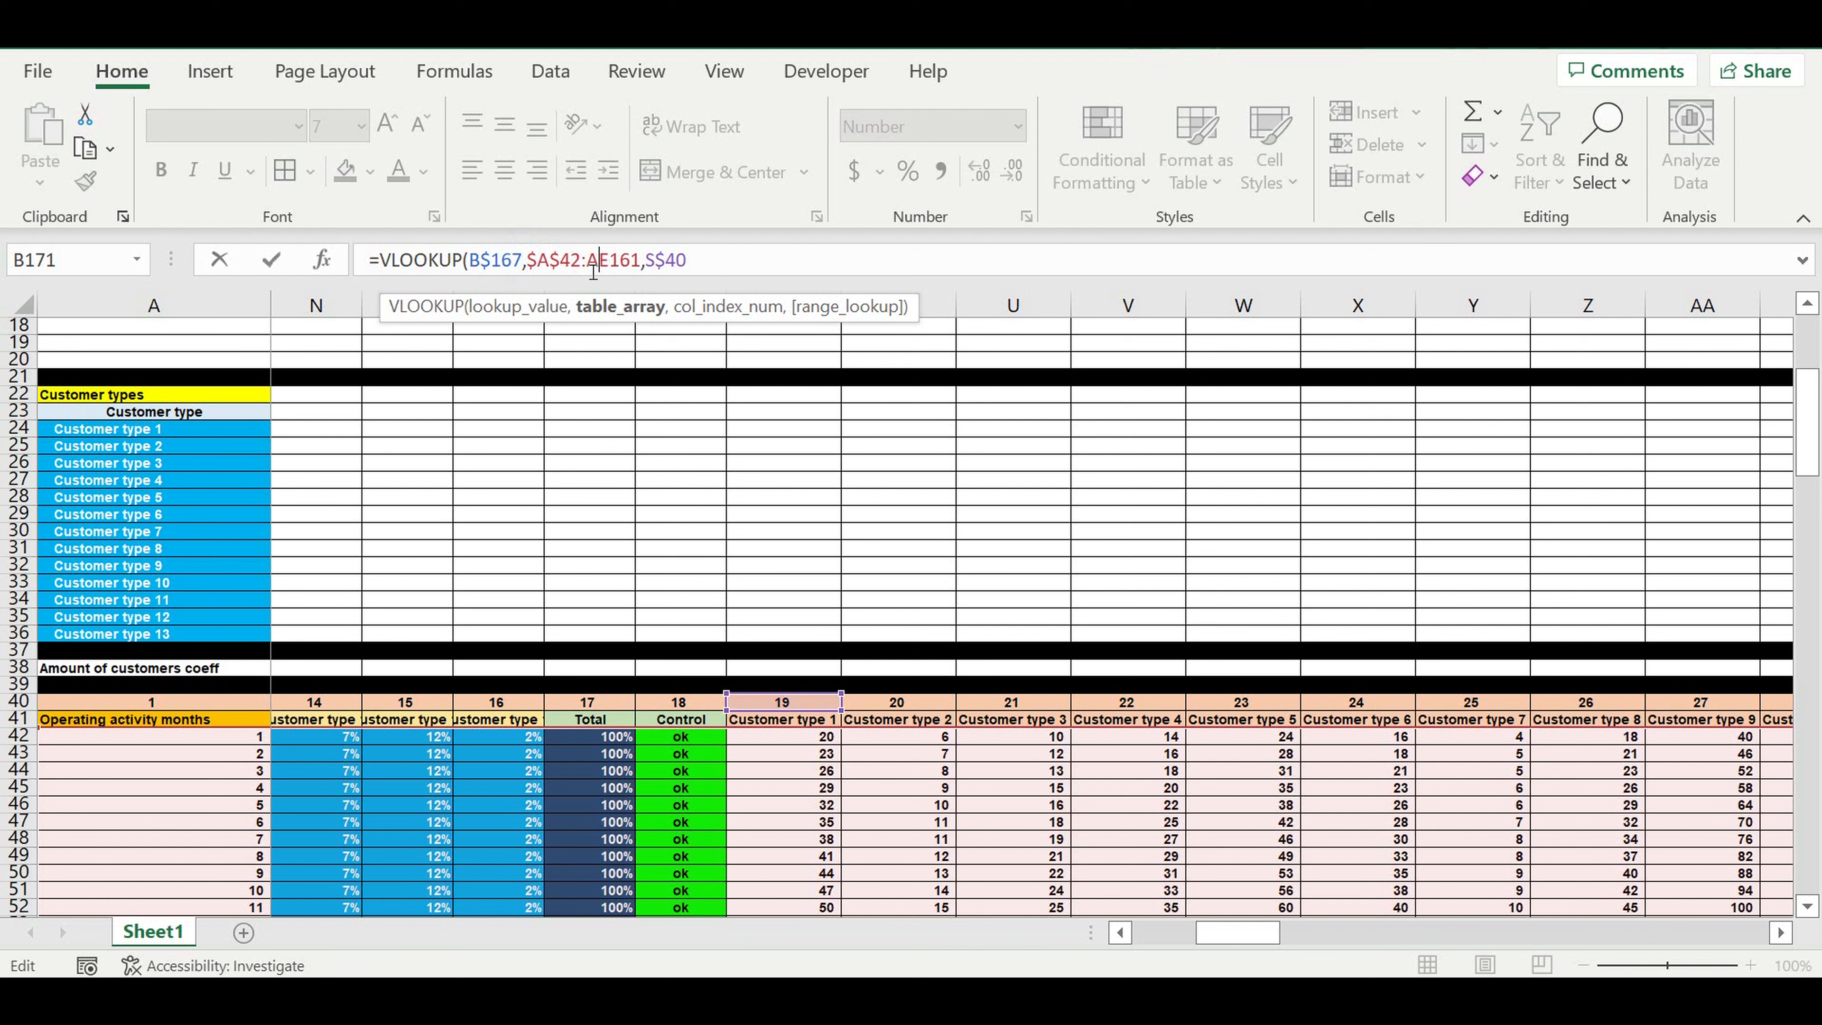
pyautogui.write('$')
pyautogui.click(626, 262)
pyautogui.write('$AE$')
# Step: Add 0 as the range lookup argument for an exact match and close the VLOOKUP
pyautogui.click(759, 254)
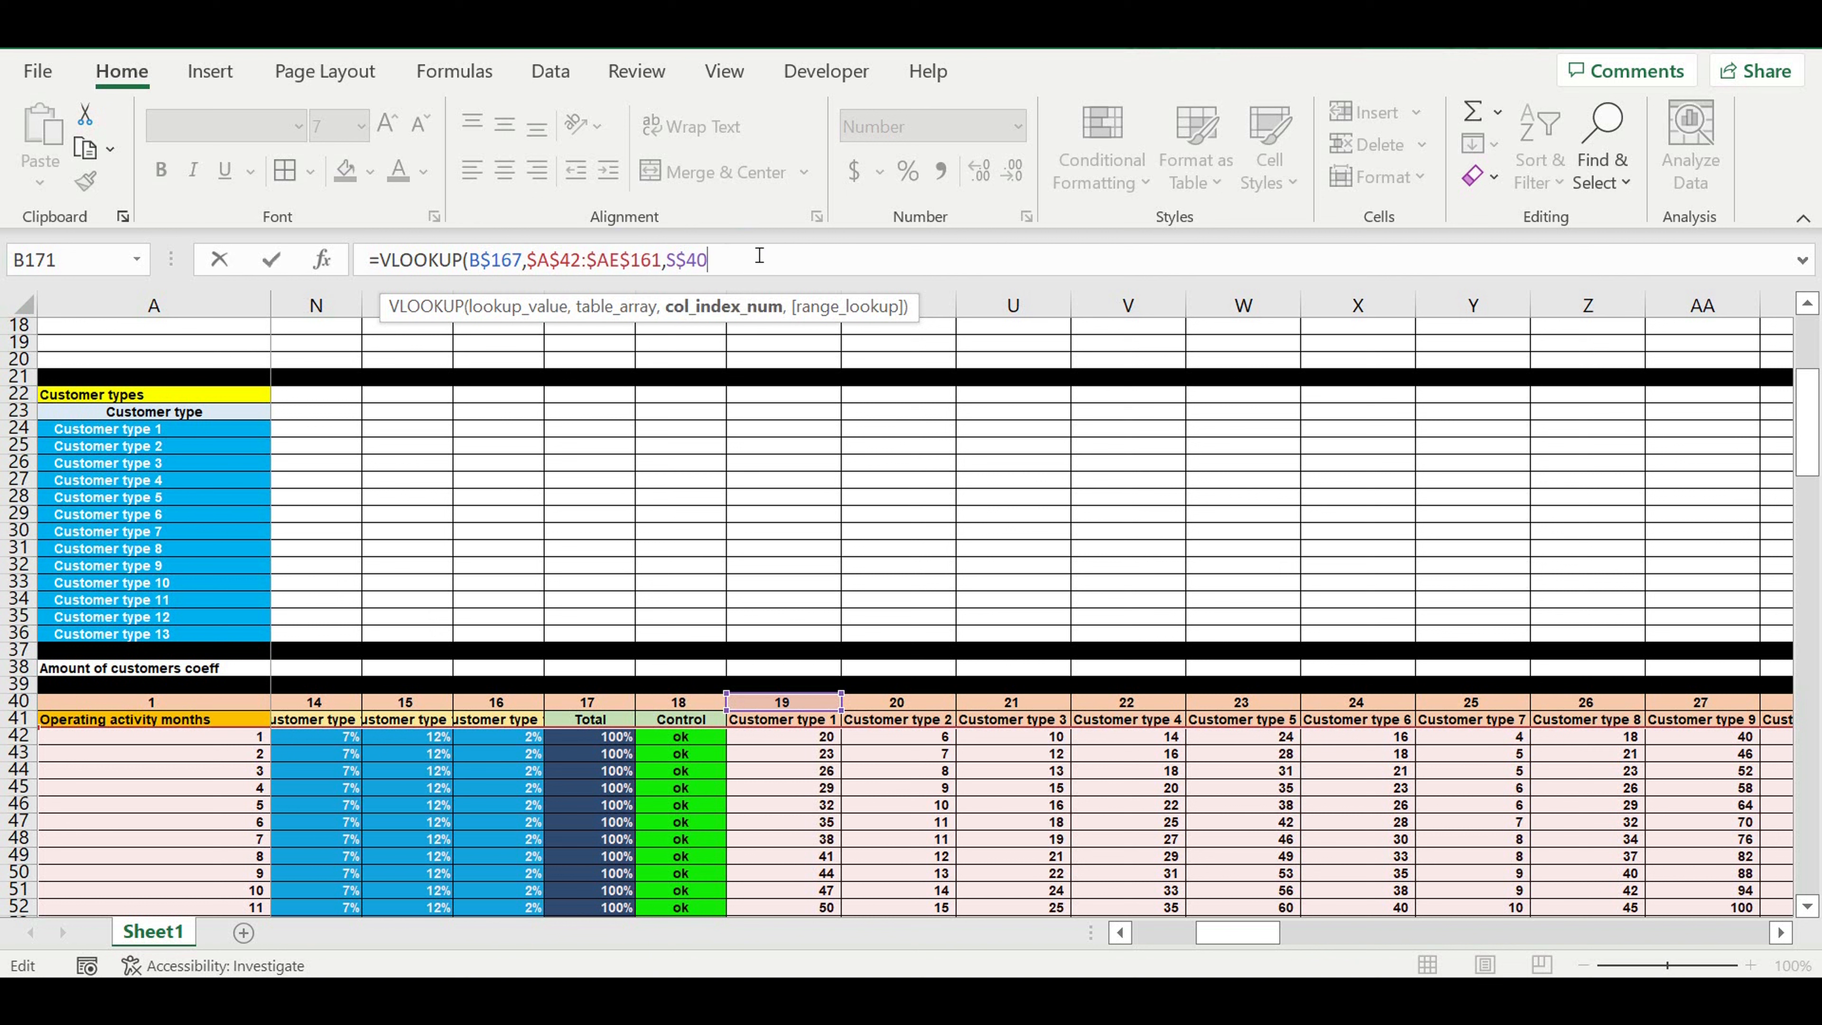
pyautogui.write(',0')
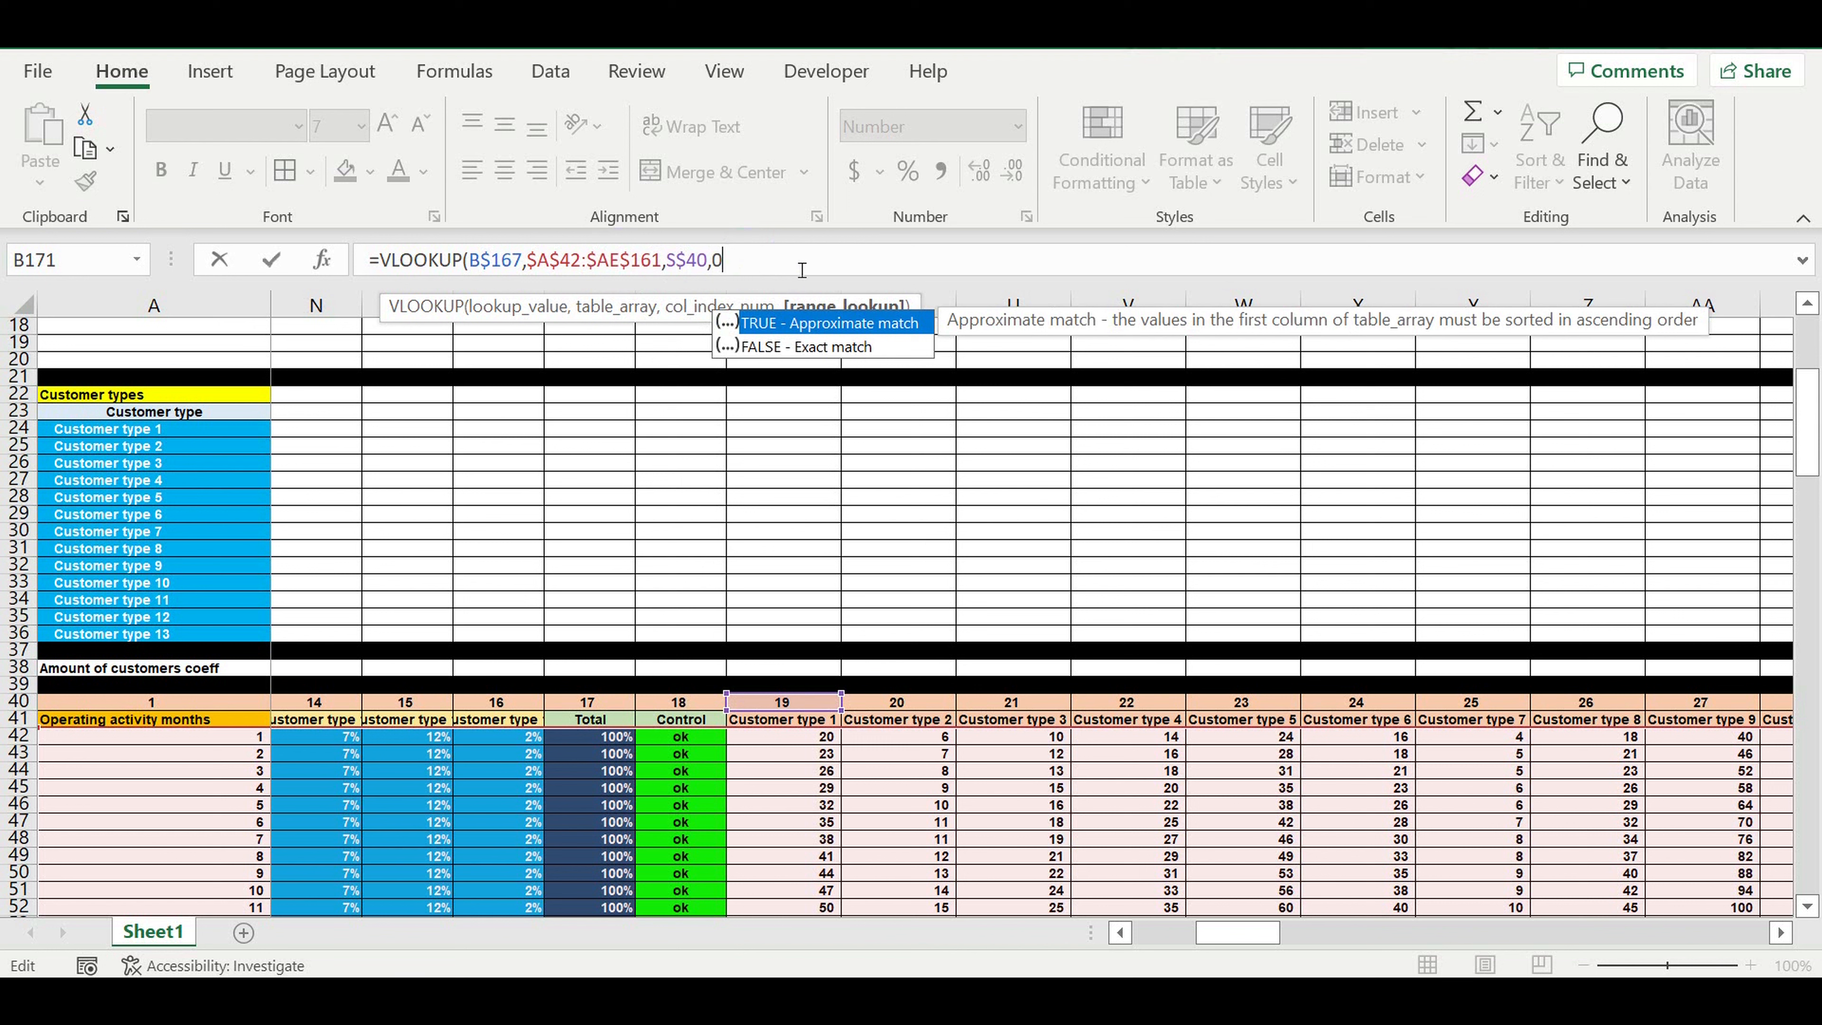
pyautogui.write(')')
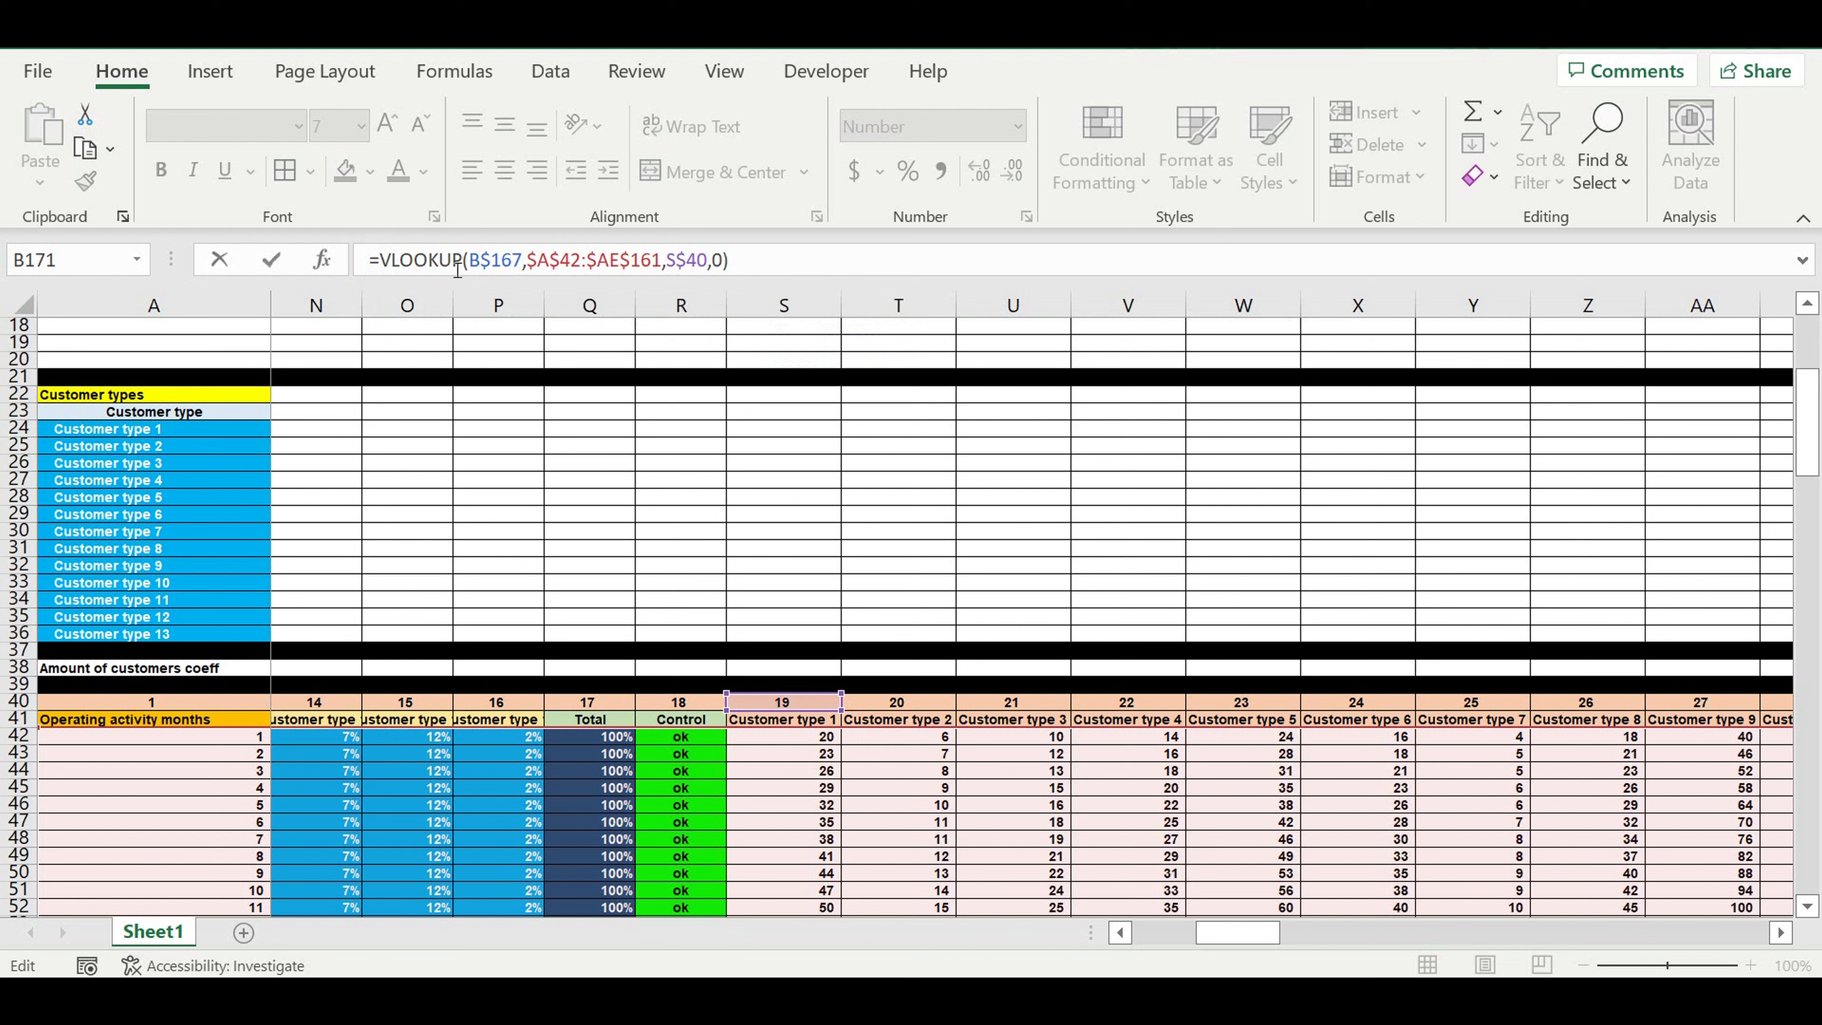
# Step: Wrap the VLOOKUP in IFERROR with 0 as the error value and commit the formula in B171
pyautogui.write('iff')
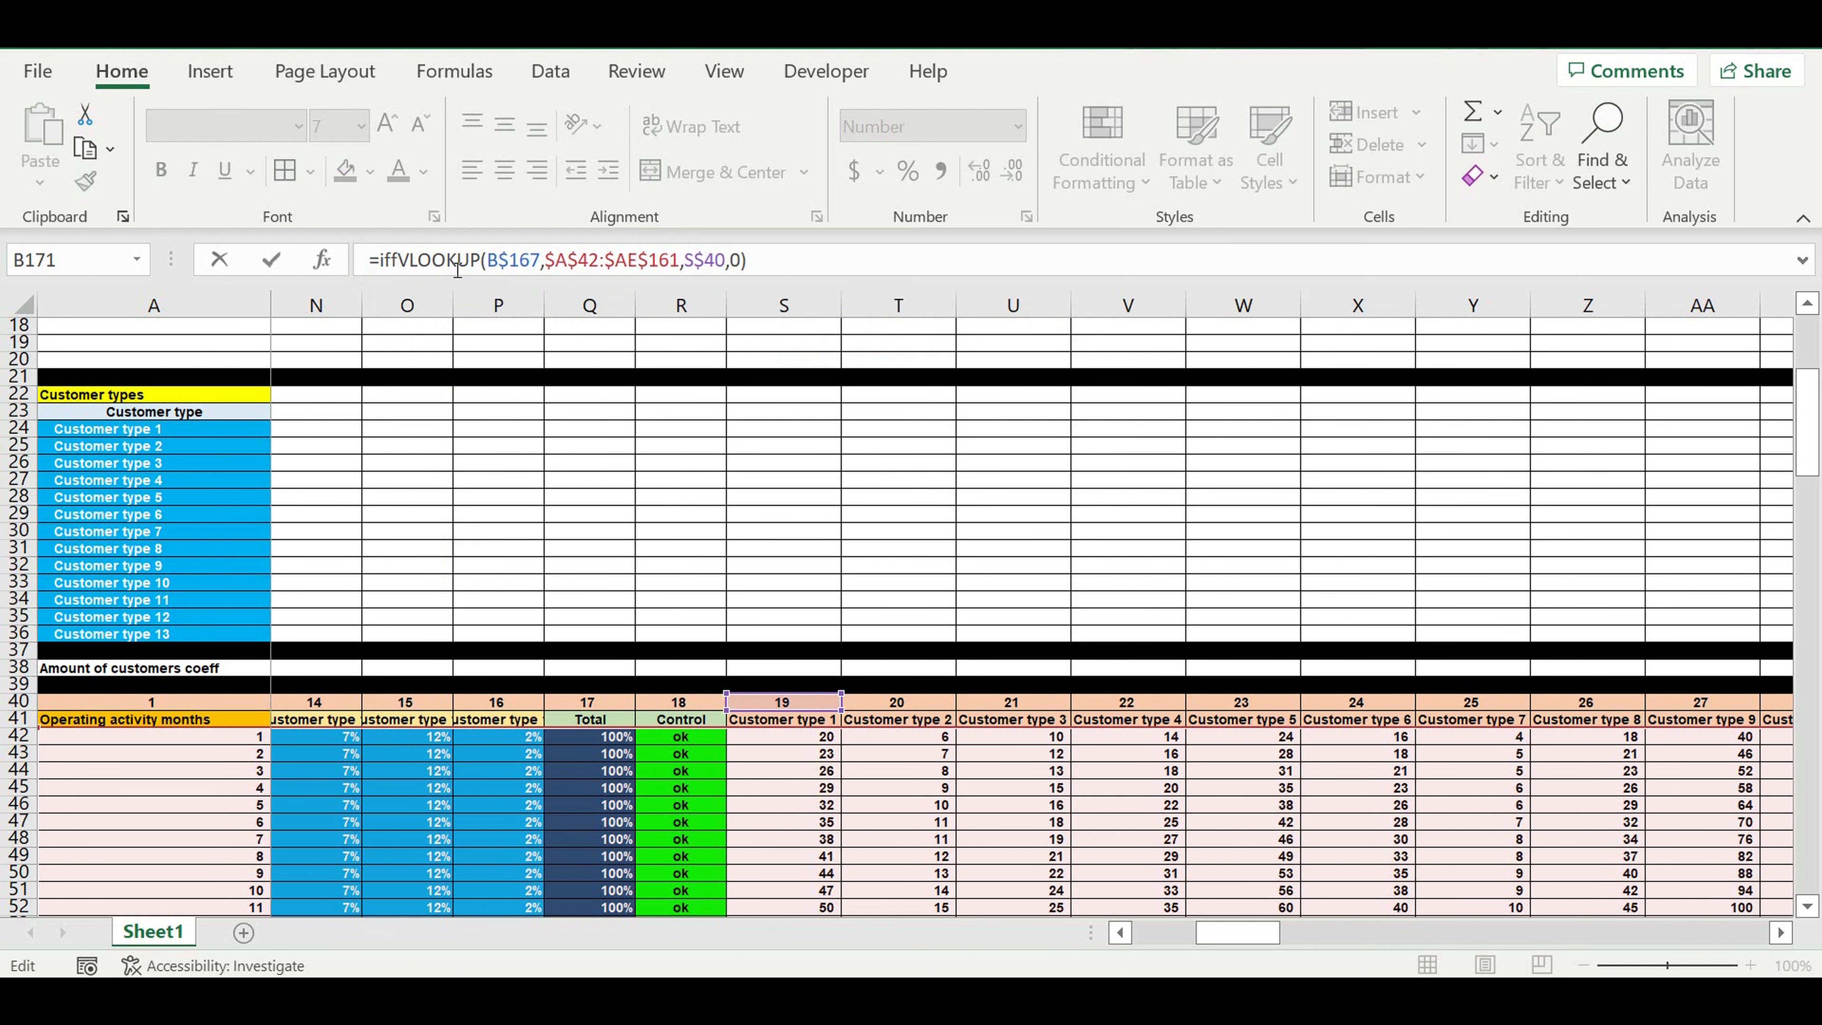
pyautogui.press('BackSpace')
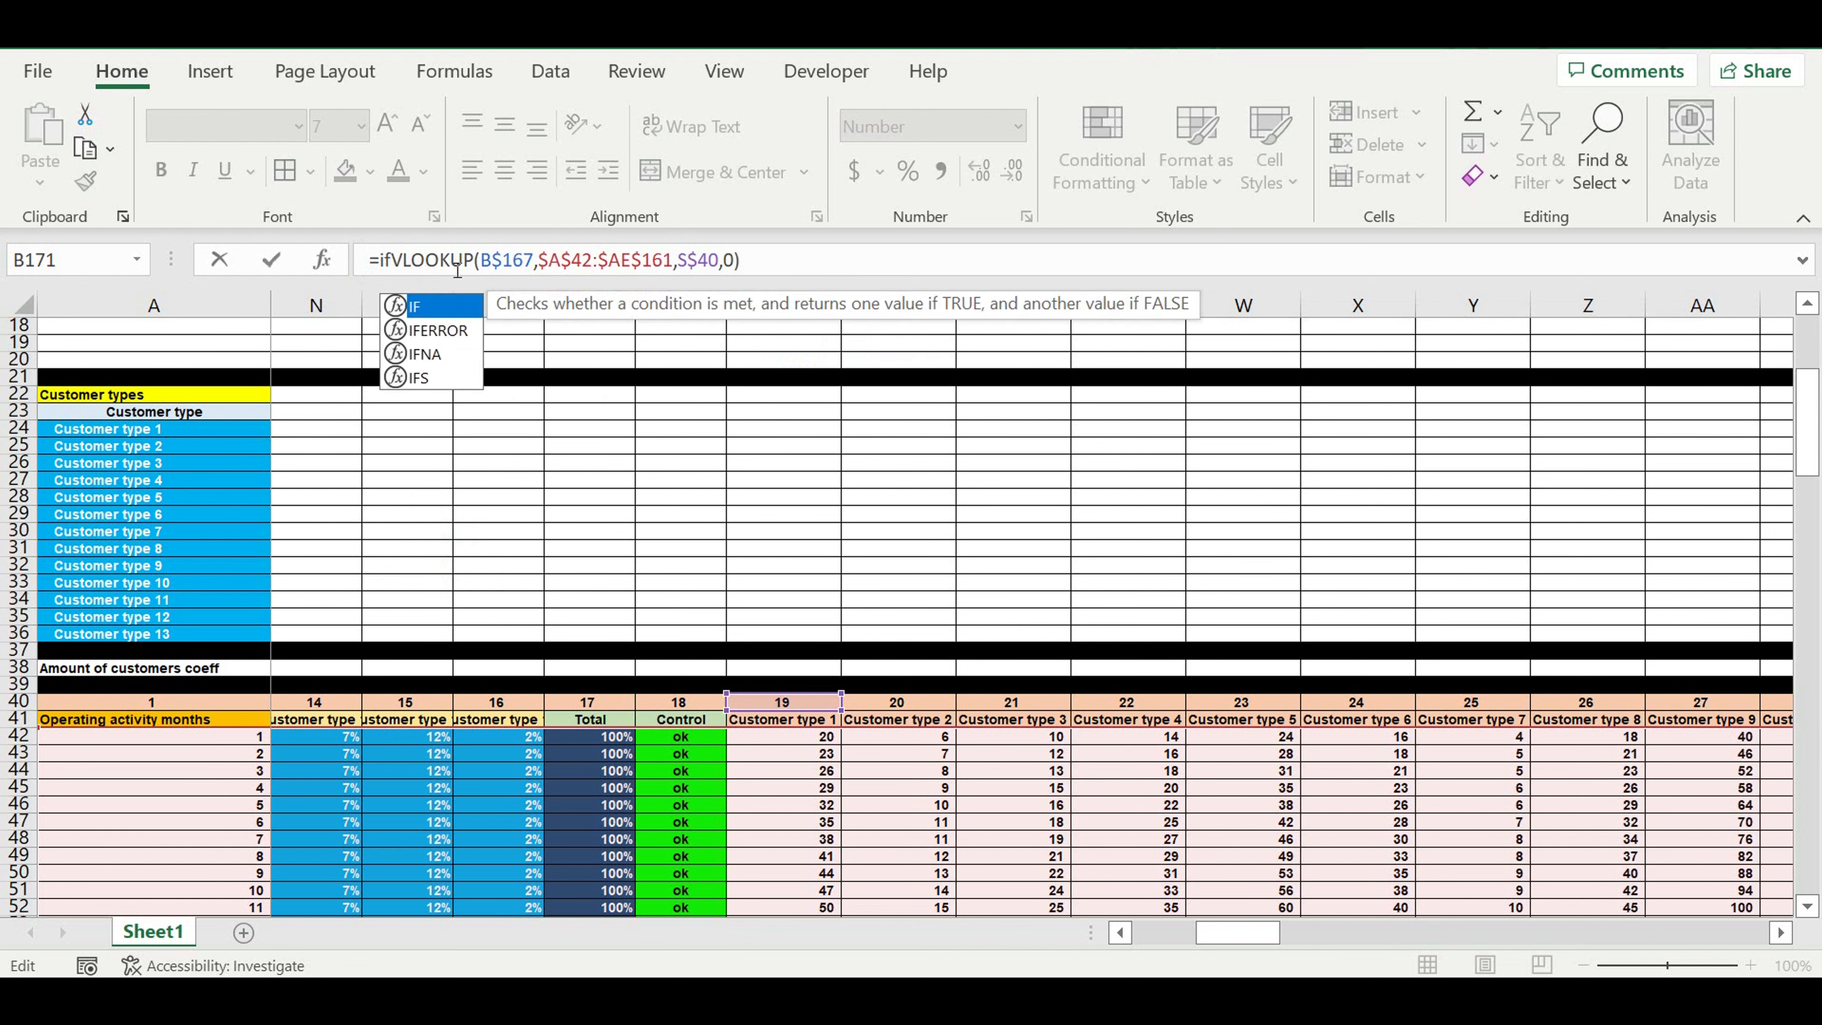
pyautogui.doubleClick(439, 330)
pyautogui.click(841, 271)
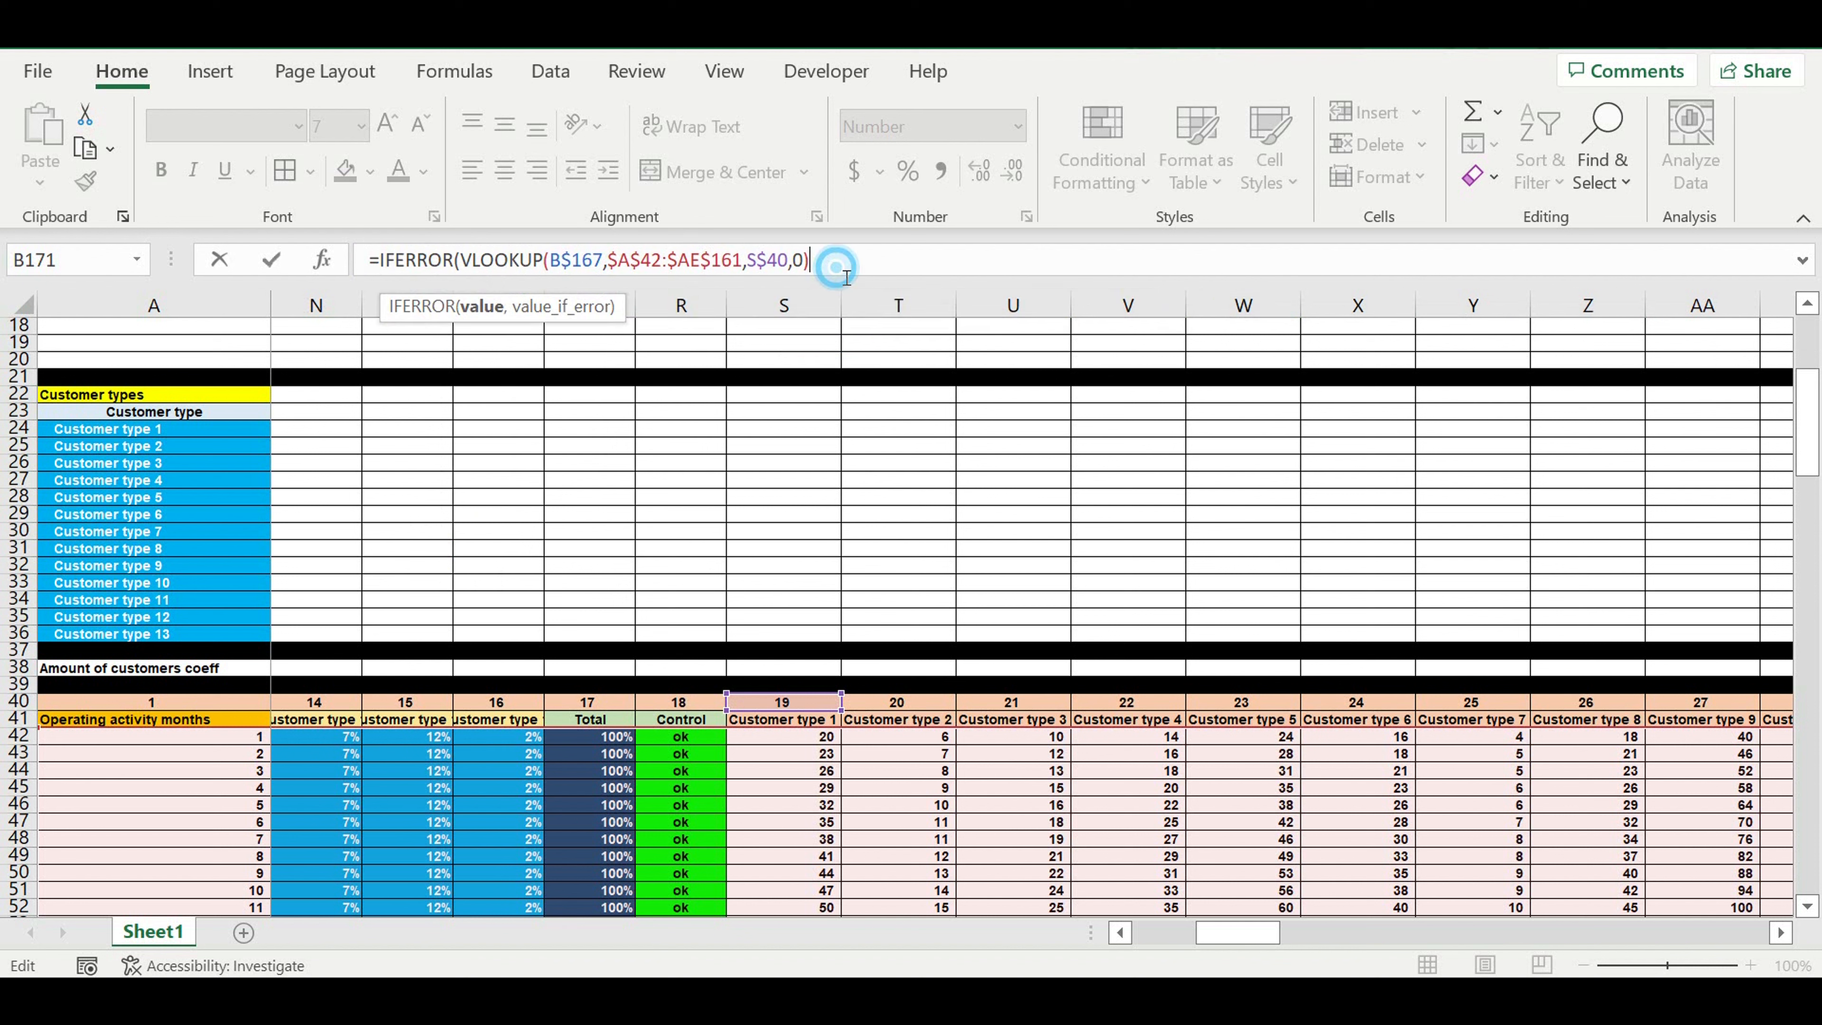
pyautogui.write(',0')
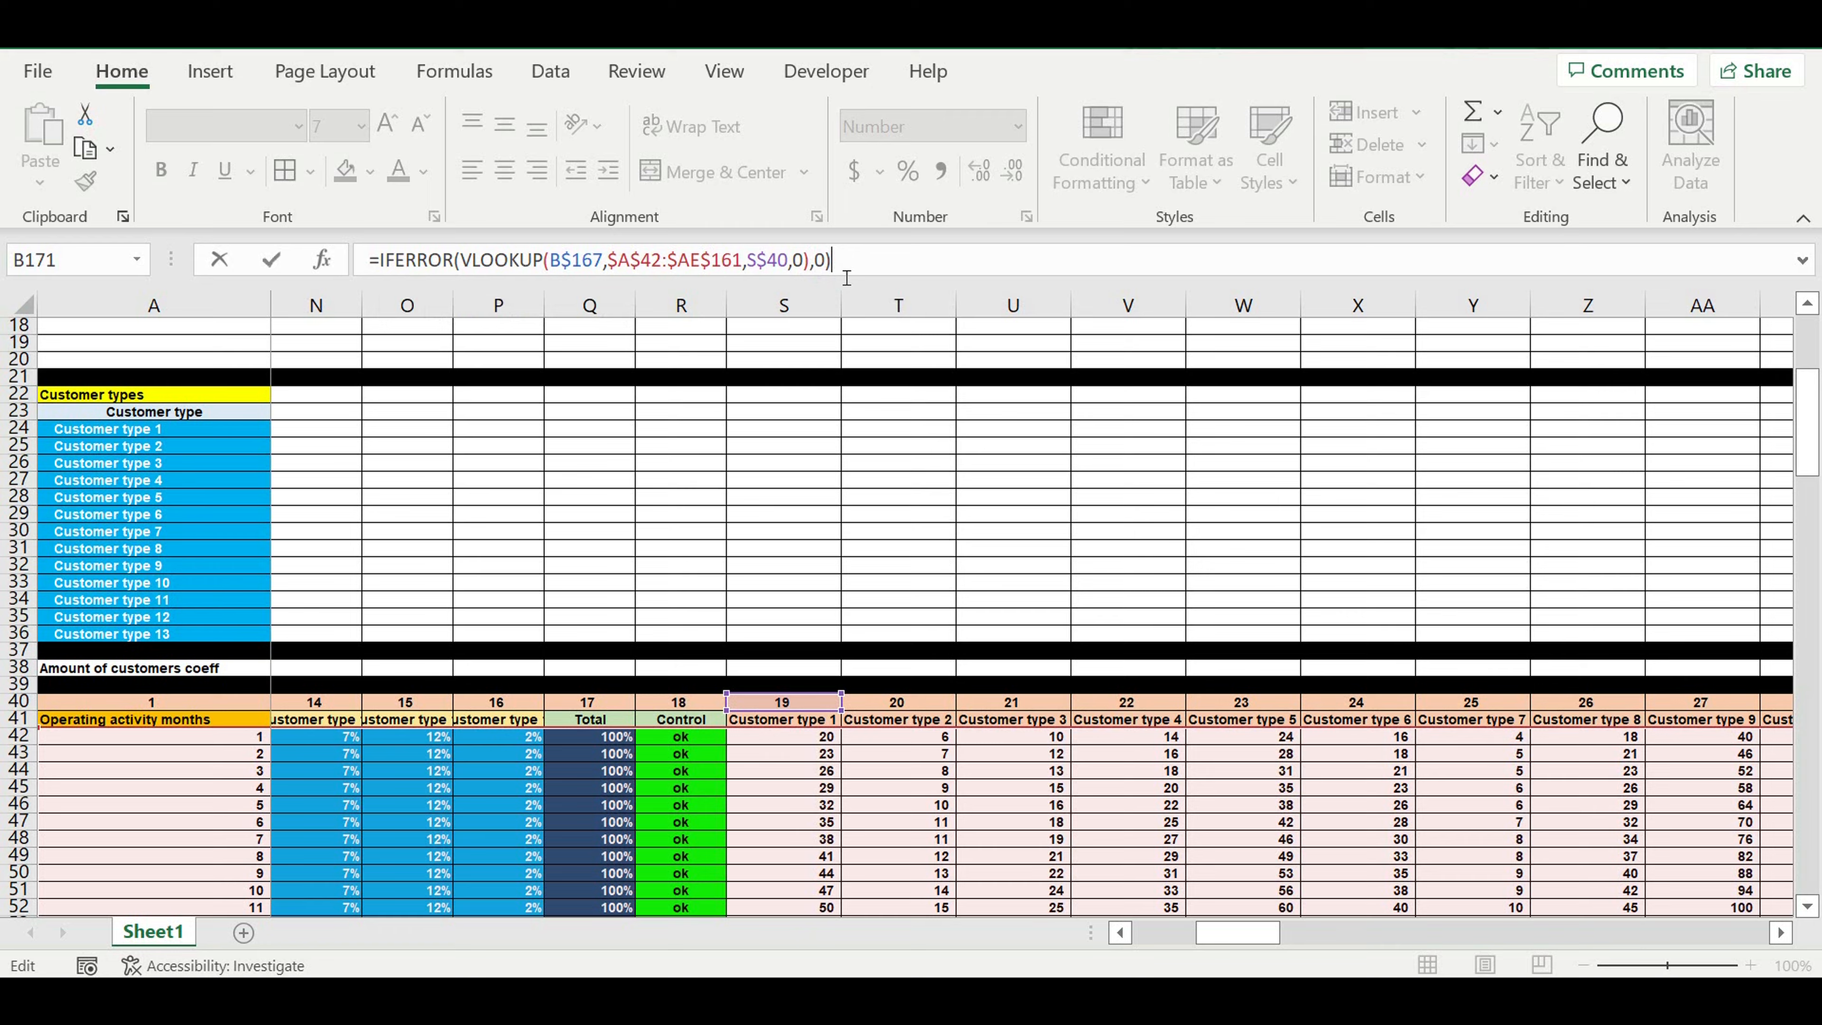
pyautogui.hotkey('ctrl', 'Return')
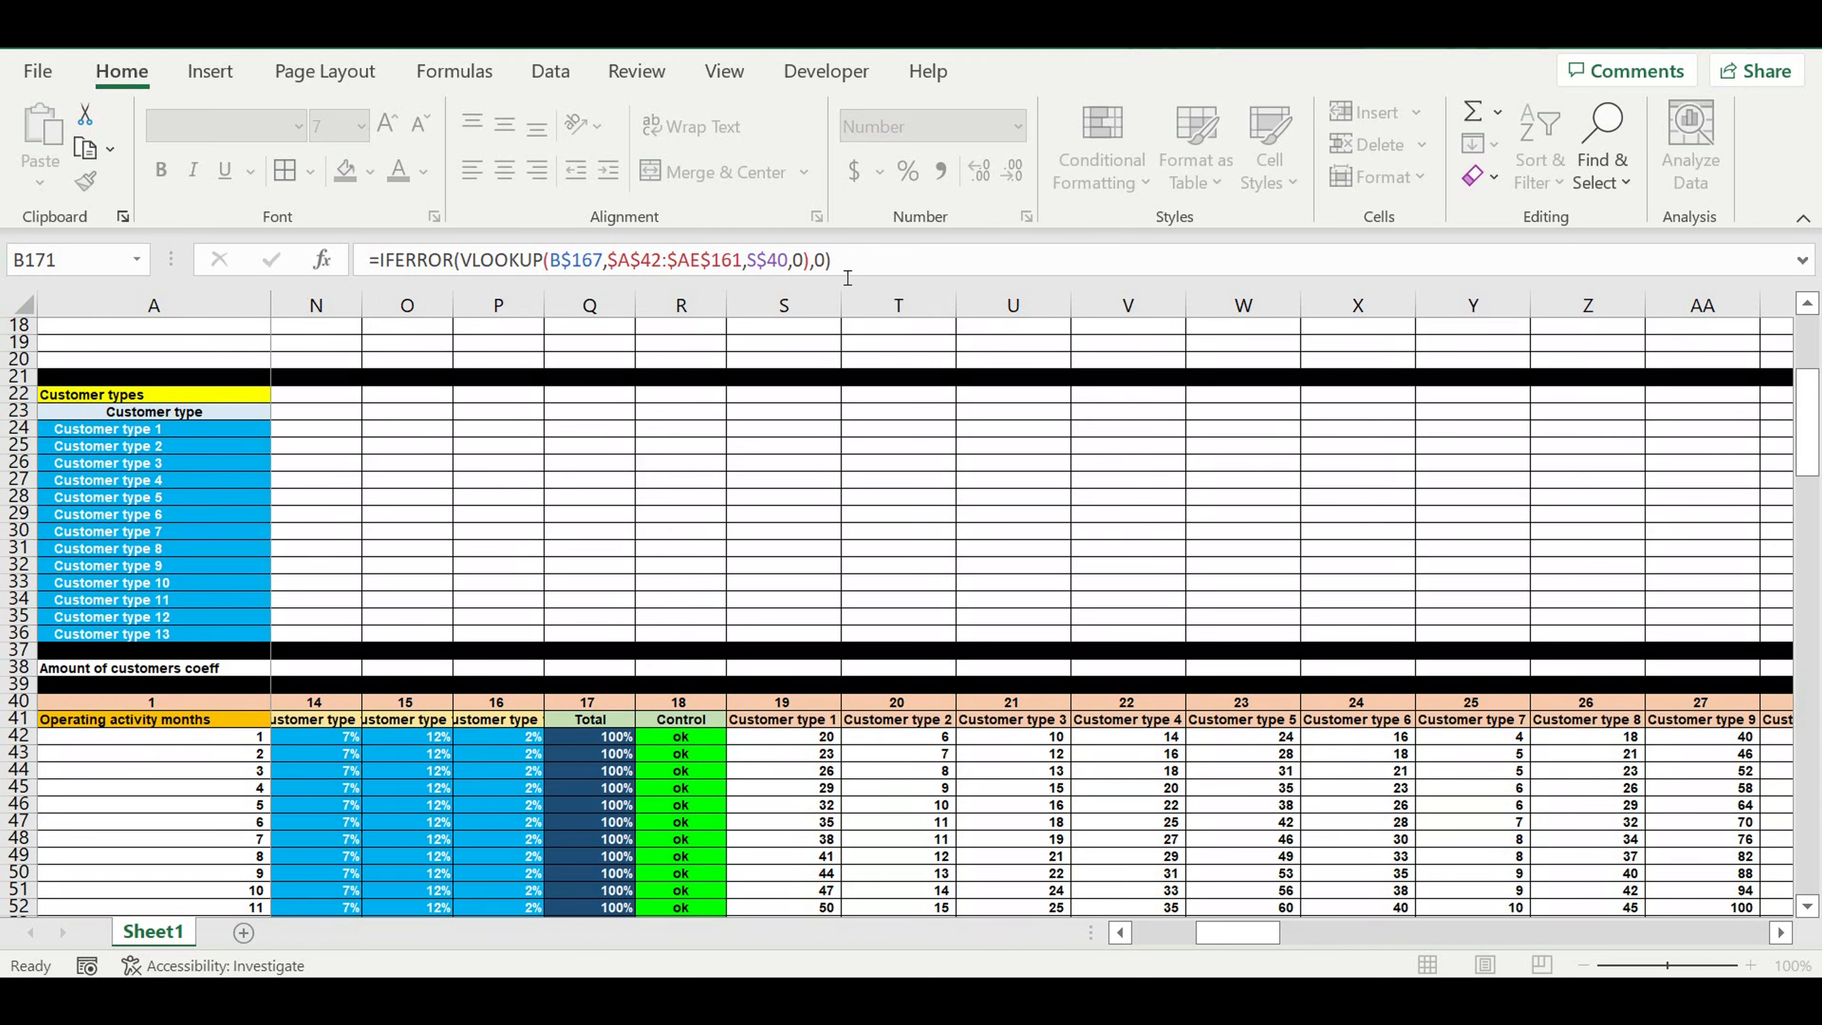
pyautogui.press('Return')
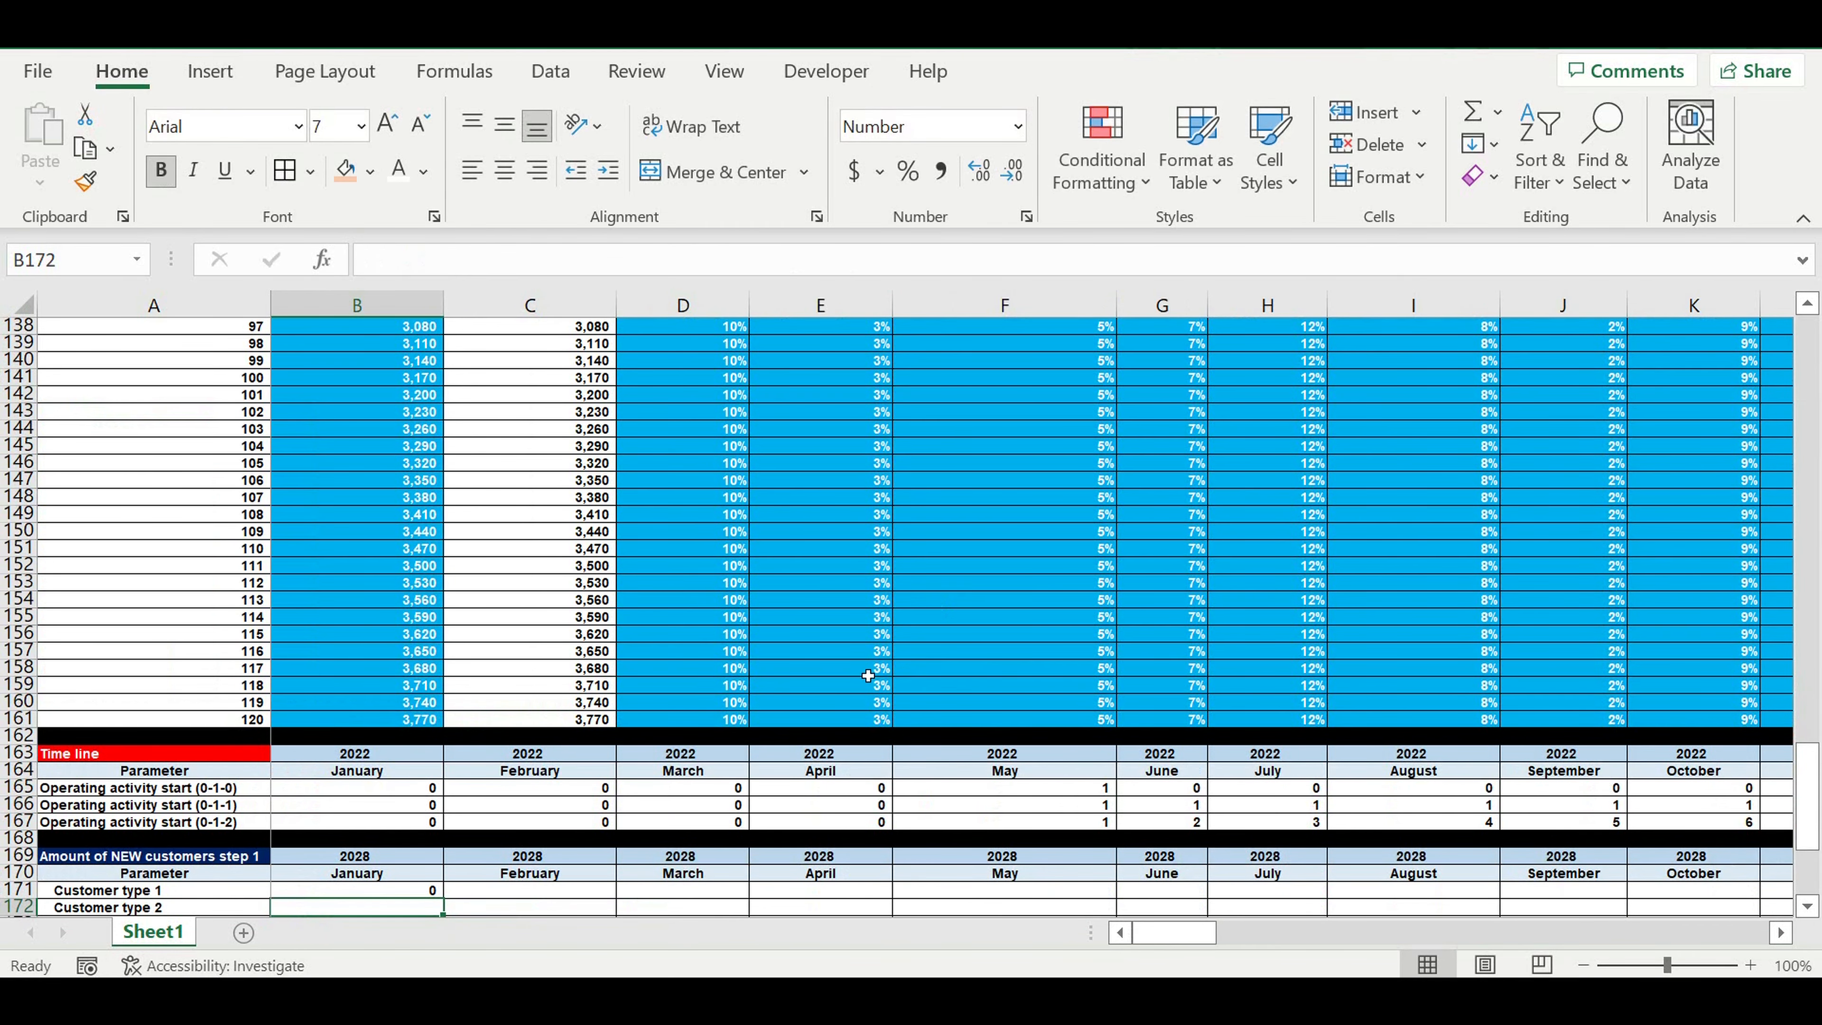
# Step: Fill the B171 formula across the Customer type 1 row to J171 and check the formula in F171
pyautogui.scroll(-6, 903, 675)
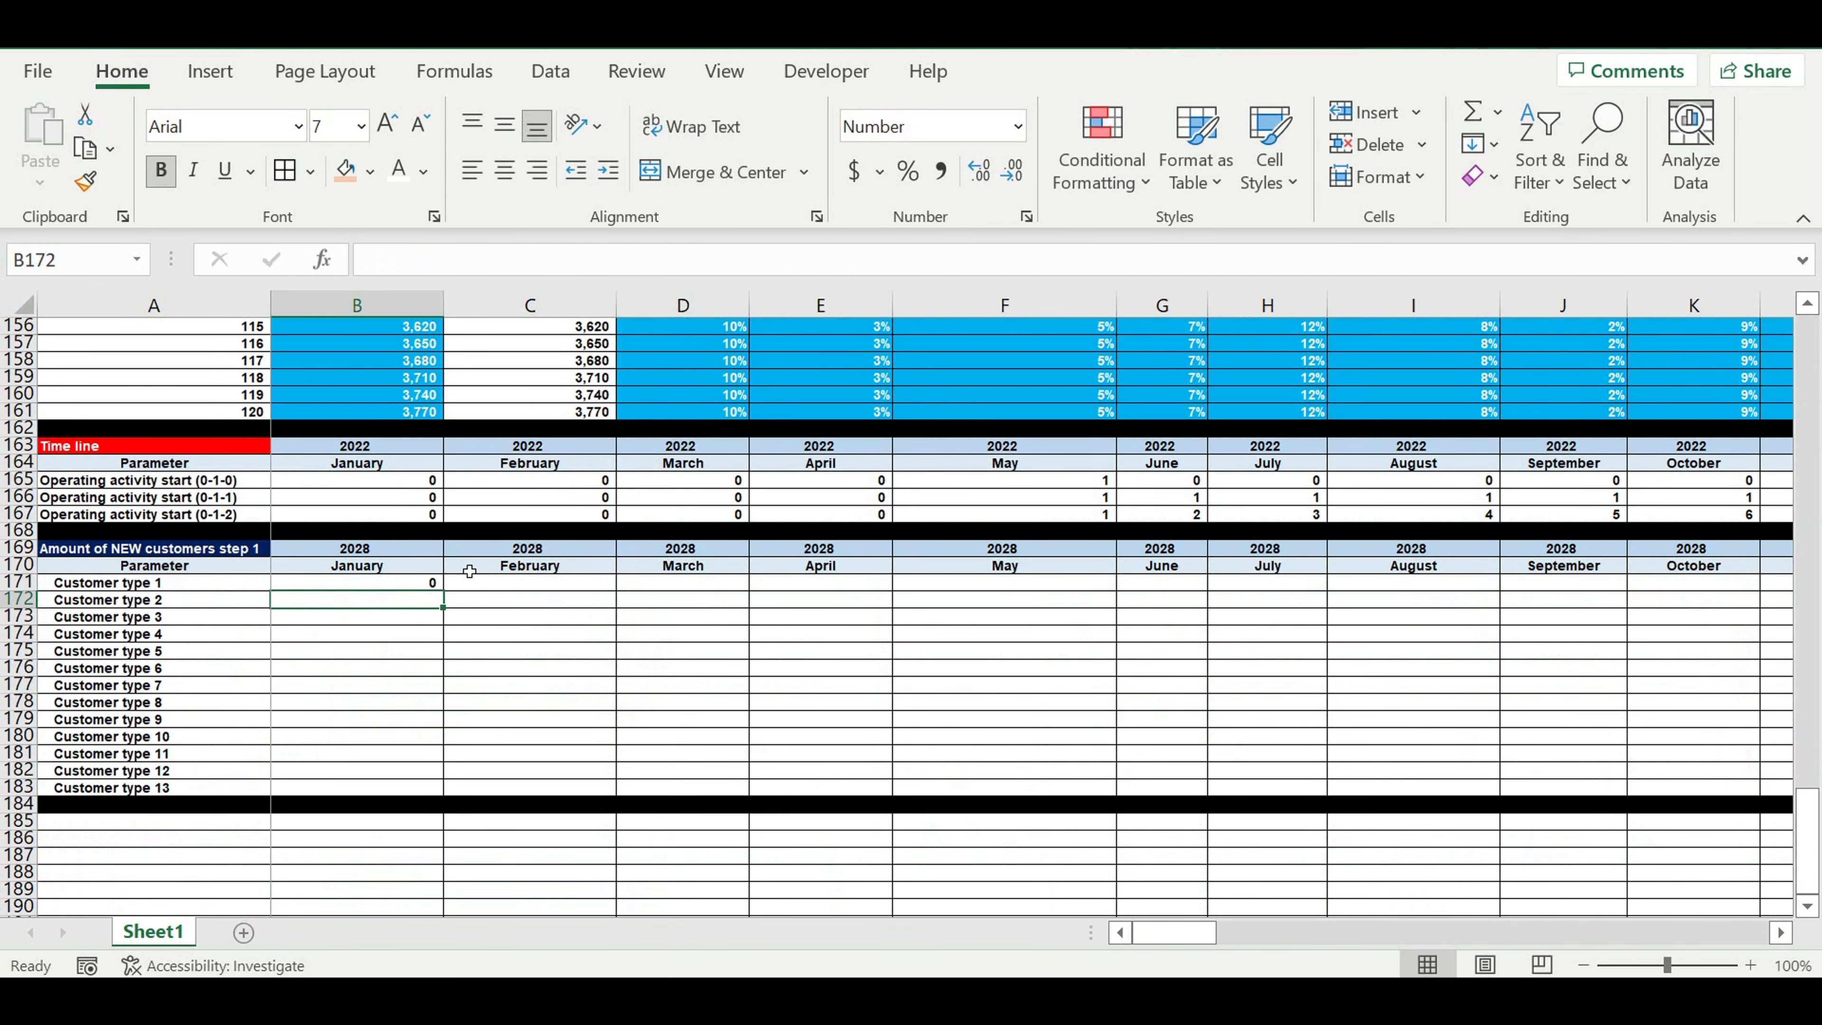
pyautogui.click(422, 585)
pyautogui.moveTo(452, 601); pyautogui.dragTo(1615, 608)
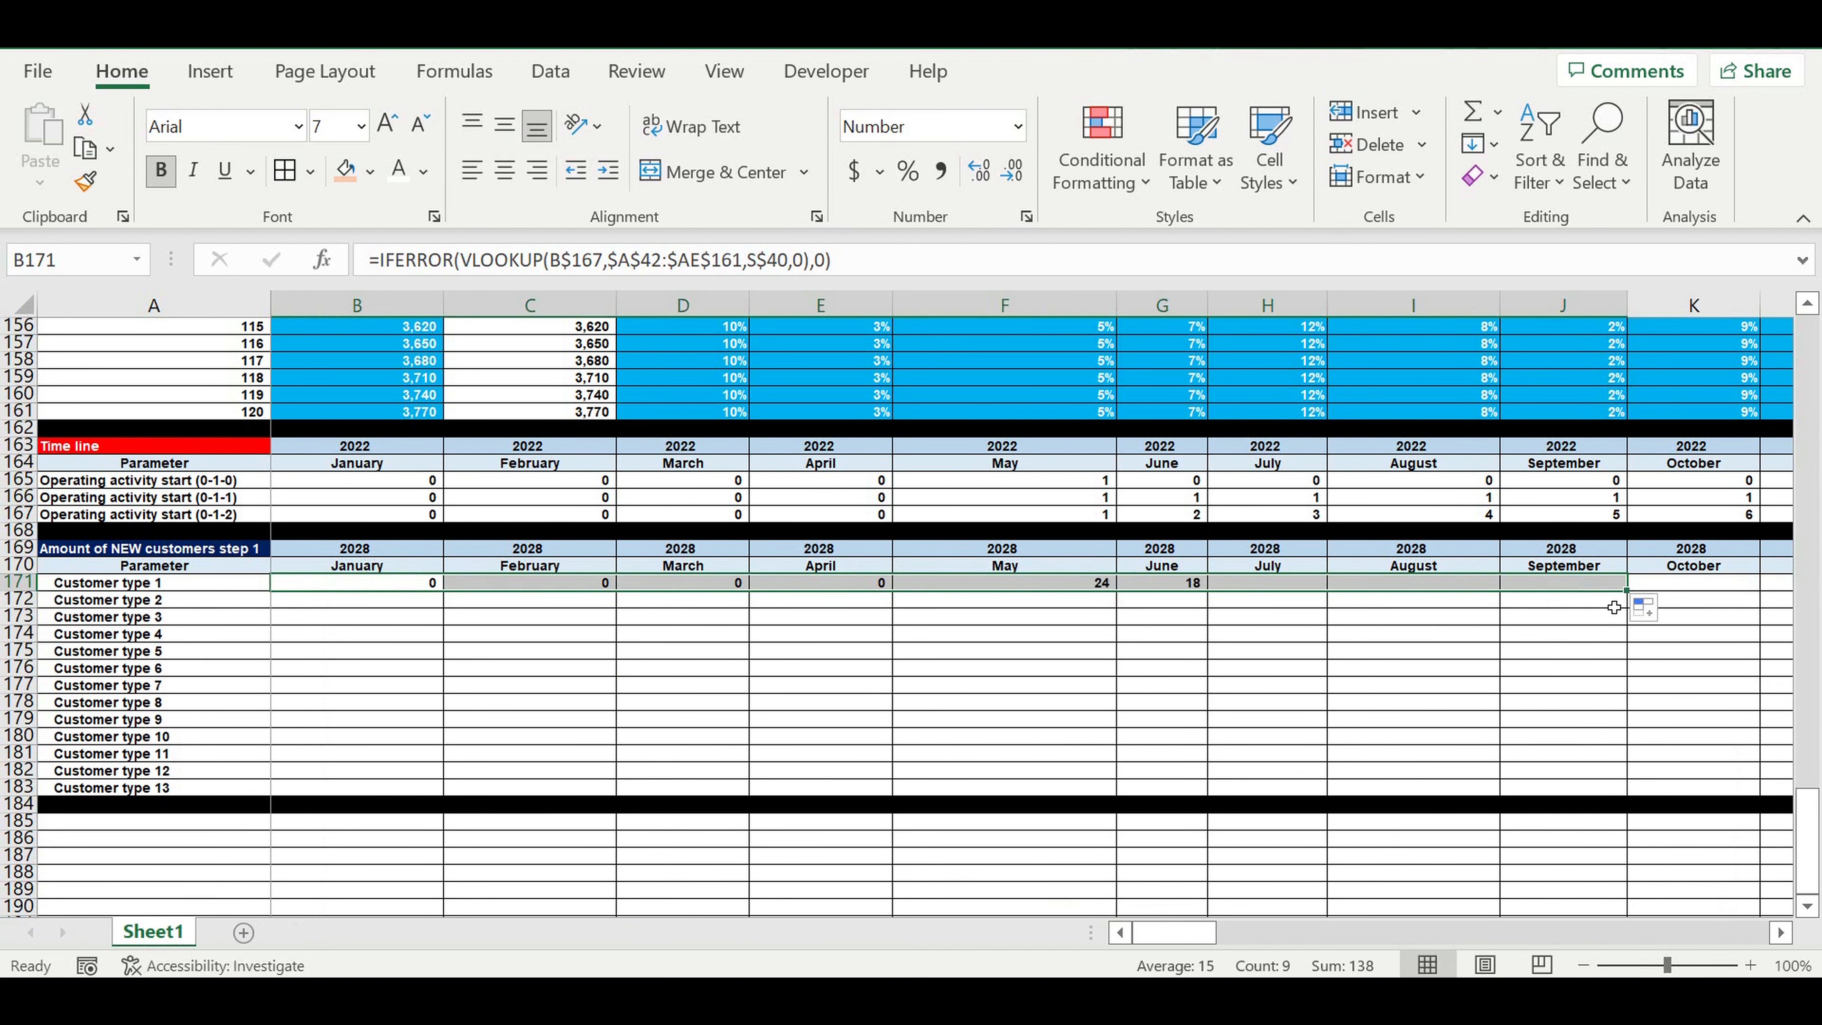
pyautogui.click(1372, 668)
pyautogui.click(1053, 583)
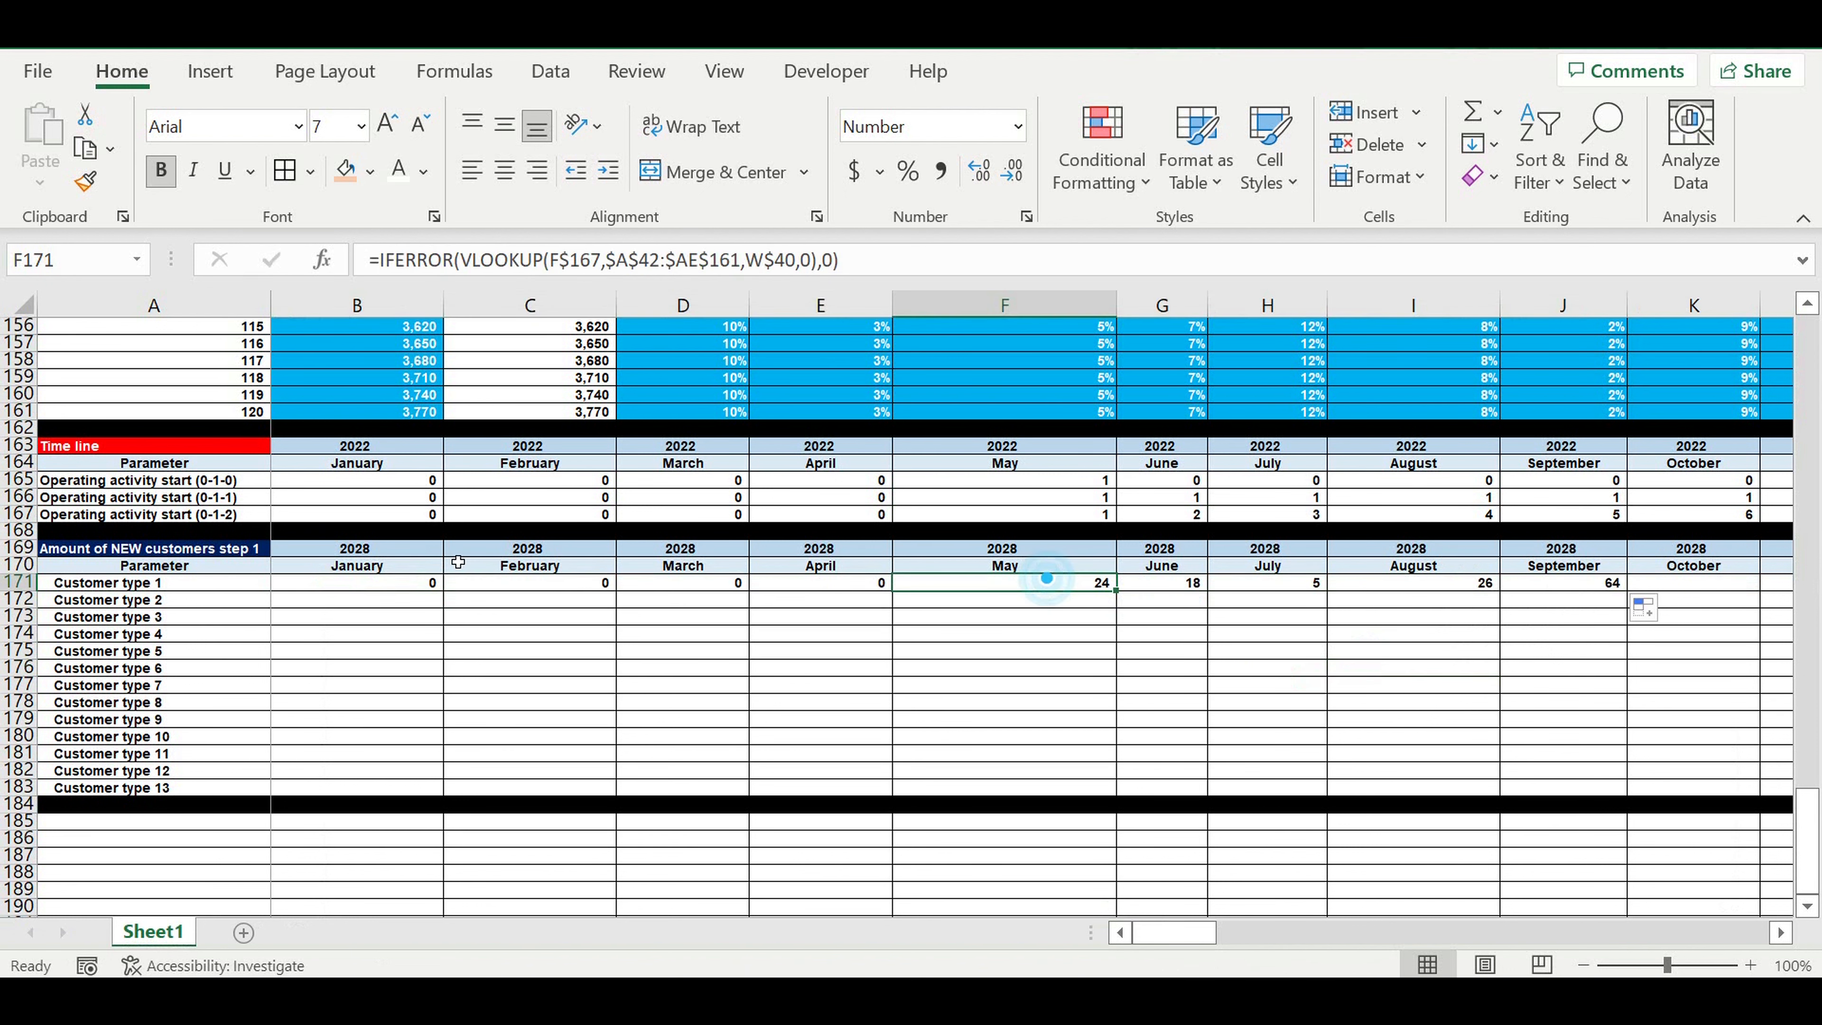
# Step: Make the column index reference in the B171 VLOOKUP fully absolute as $S$40
pyautogui.click(384, 587)
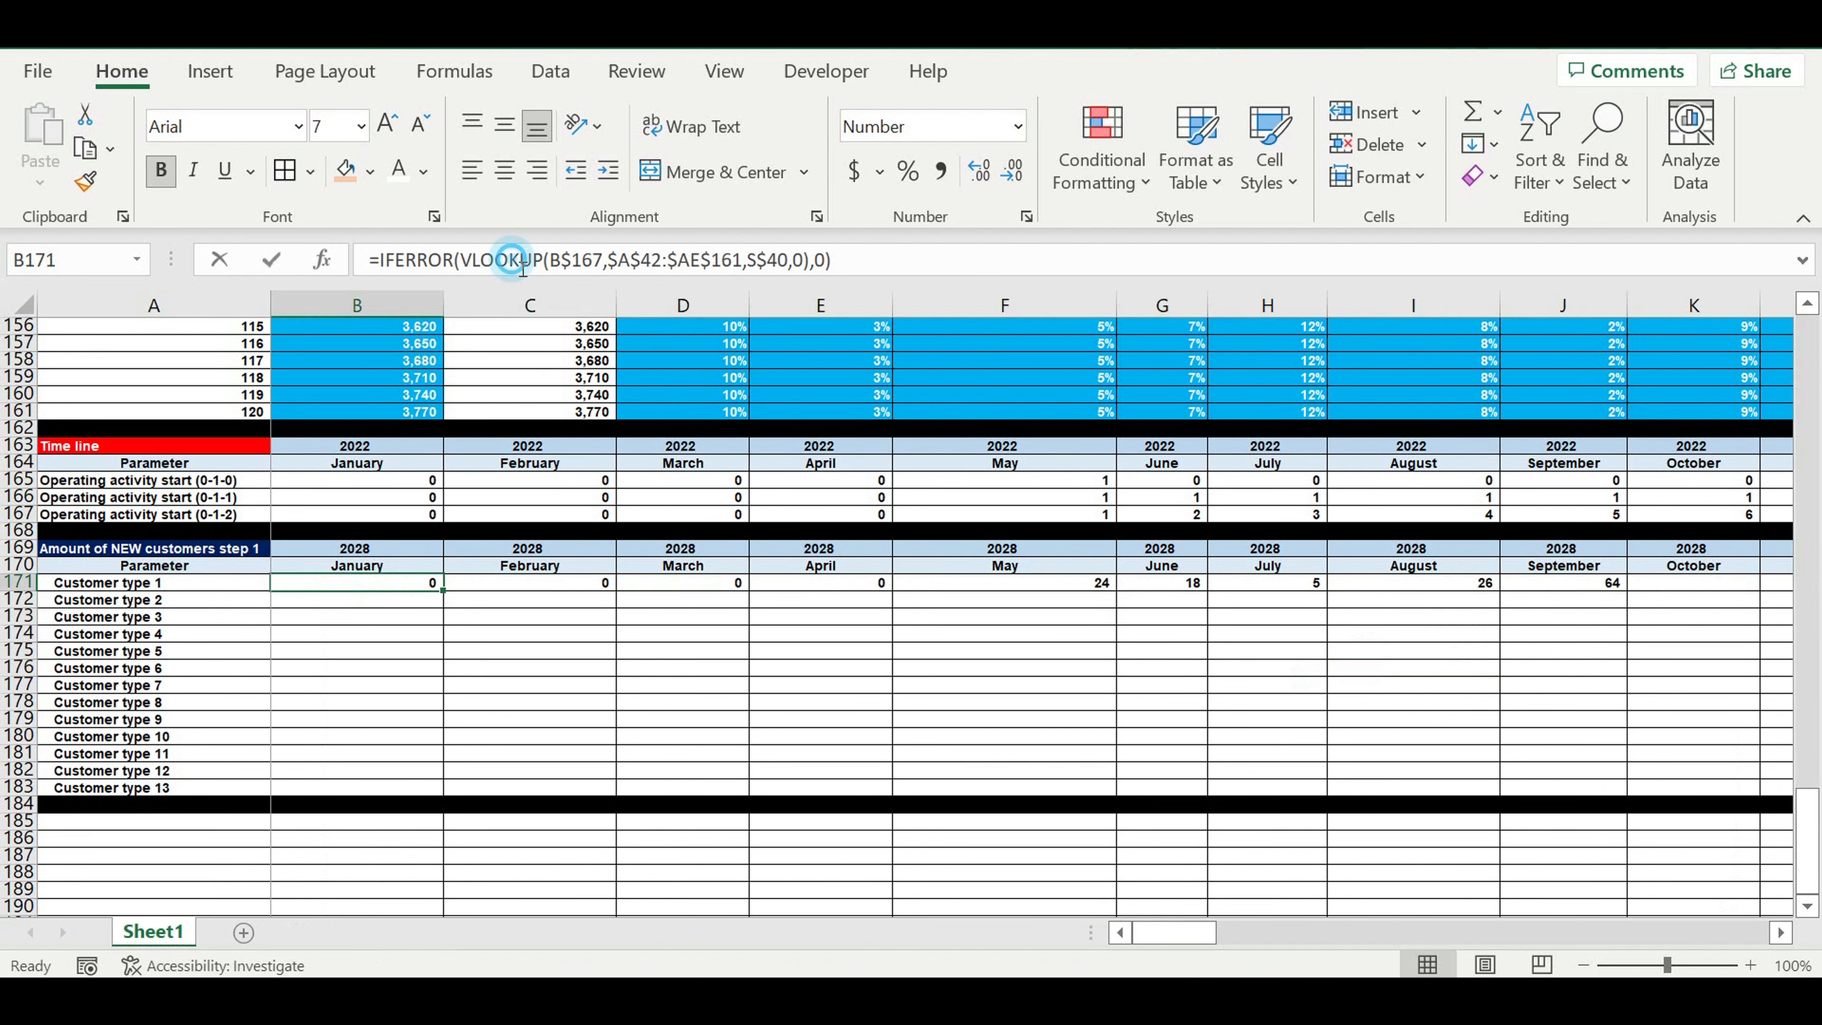
pyautogui.click(509, 260)
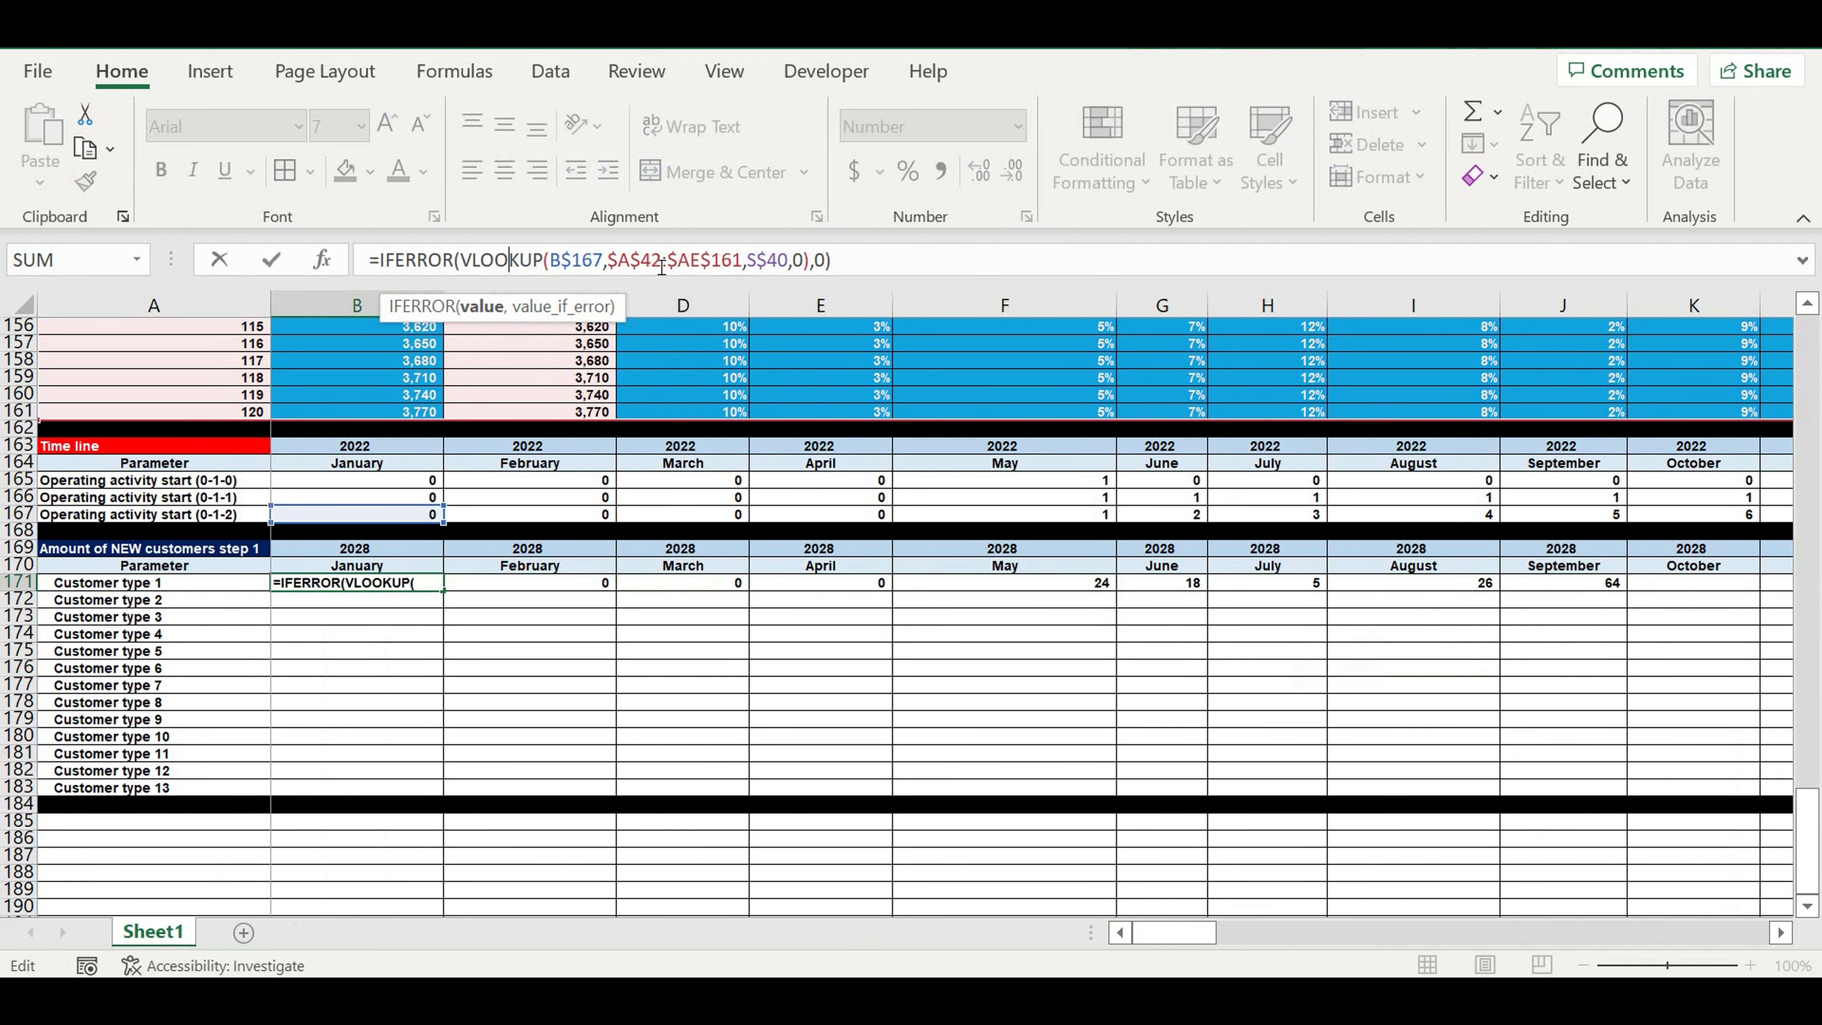
pyautogui.click(757, 268)
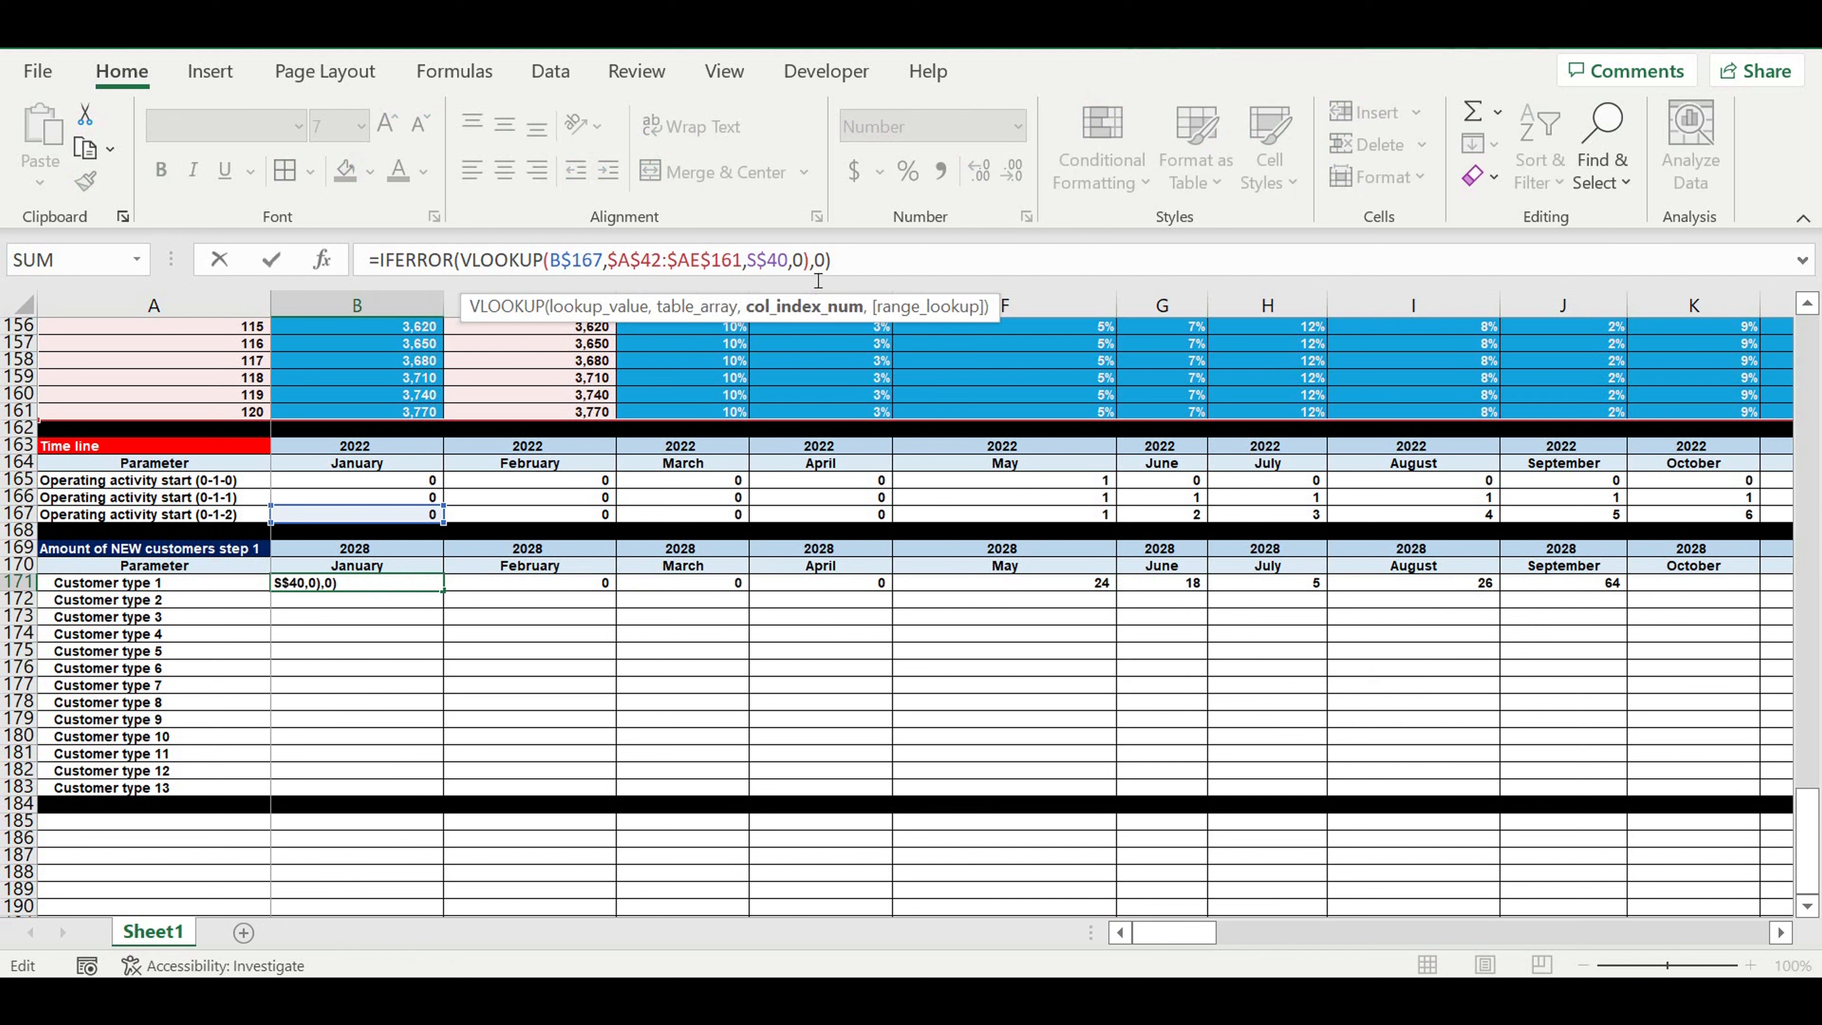
pyautogui.write('$')
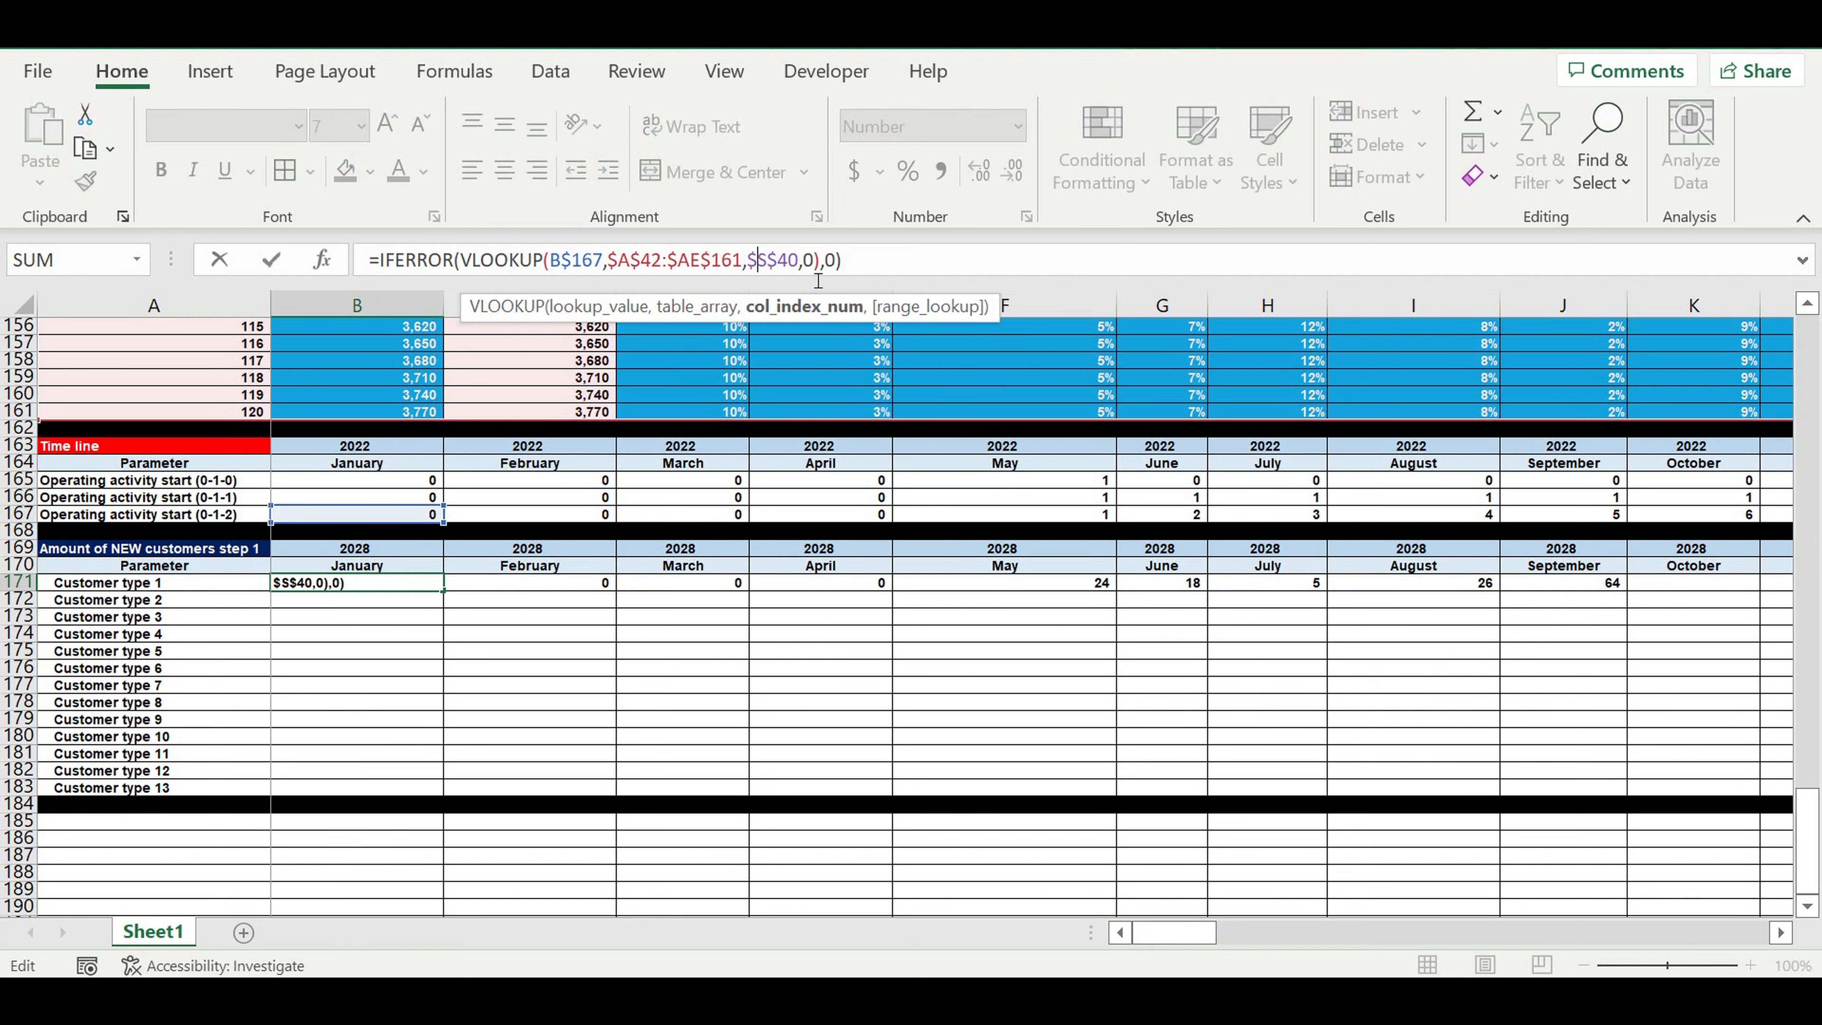
pyautogui.hotkey('ctrl', 'Return')
pyautogui.click(403, 634)
# Step: Fill the corrected B171 formula across the Customer type 1 row to the last timeline month in DQ171
pyautogui.click(415, 587)
pyautogui.moveTo(447, 596); pyautogui.dragTo(1594, 601)
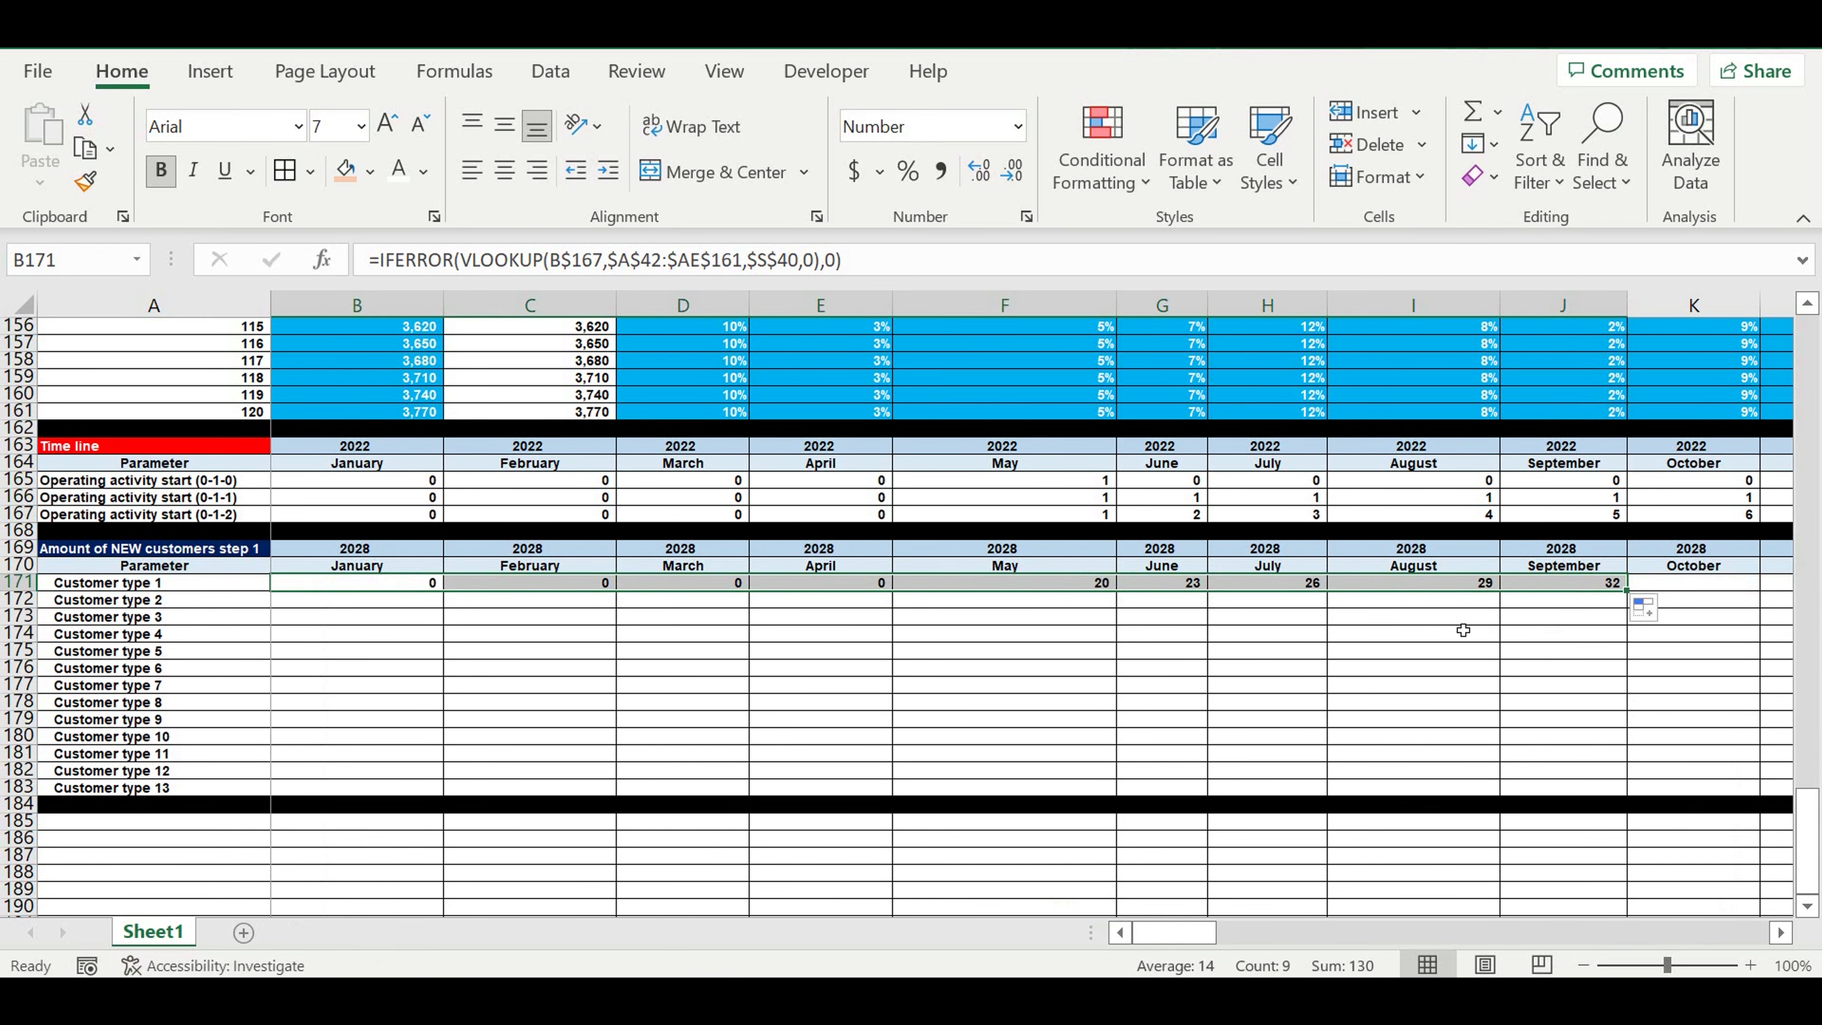
pyautogui.click(1406, 633)
pyautogui.click(1061, 582)
pyautogui.moveTo(1113, 588); pyautogui.dragTo(1395, 619)
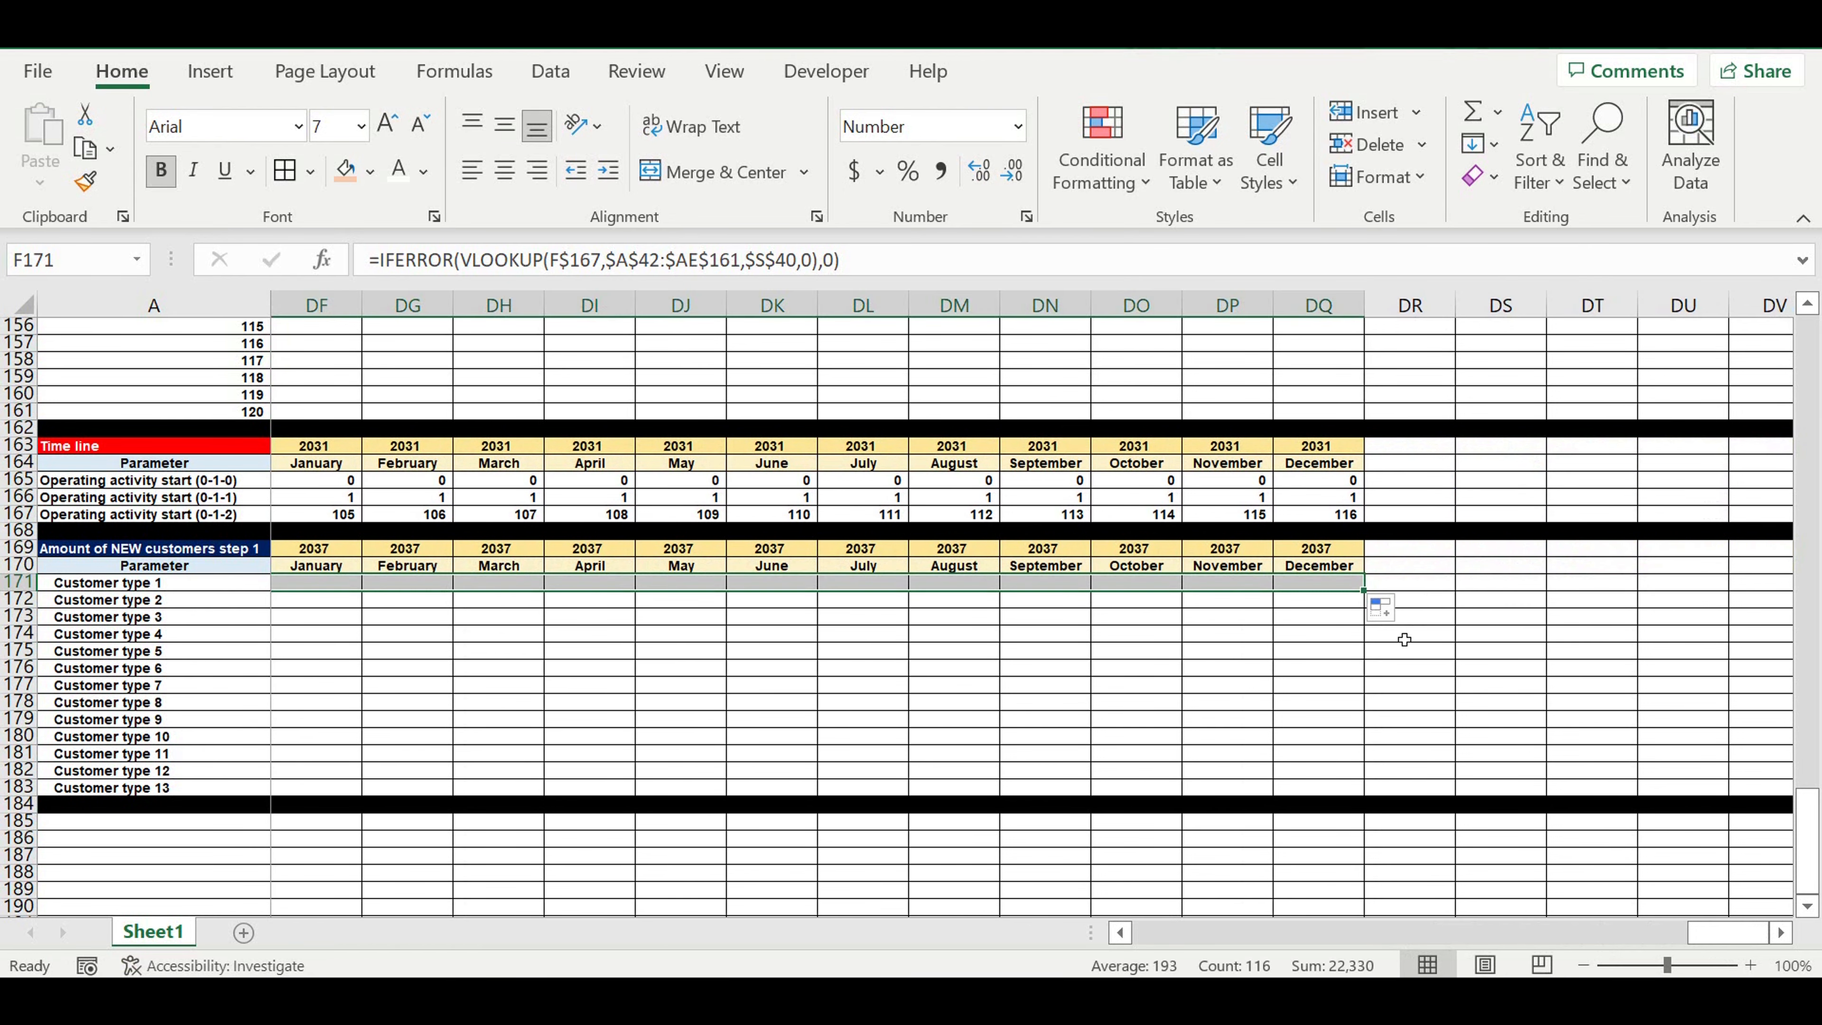
pyautogui.click(1295, 658)
# Step: Link the January year header of the 'Amount of NEW customers step 1' block to the Time line year with =B163 in B169
pyautogui.moveTo(1736, 933); pyautogui.dragTo(594, 923)
pyautogui.click(353, 549)
pyautogui.write('=')
pyautogui.click(366, 447)
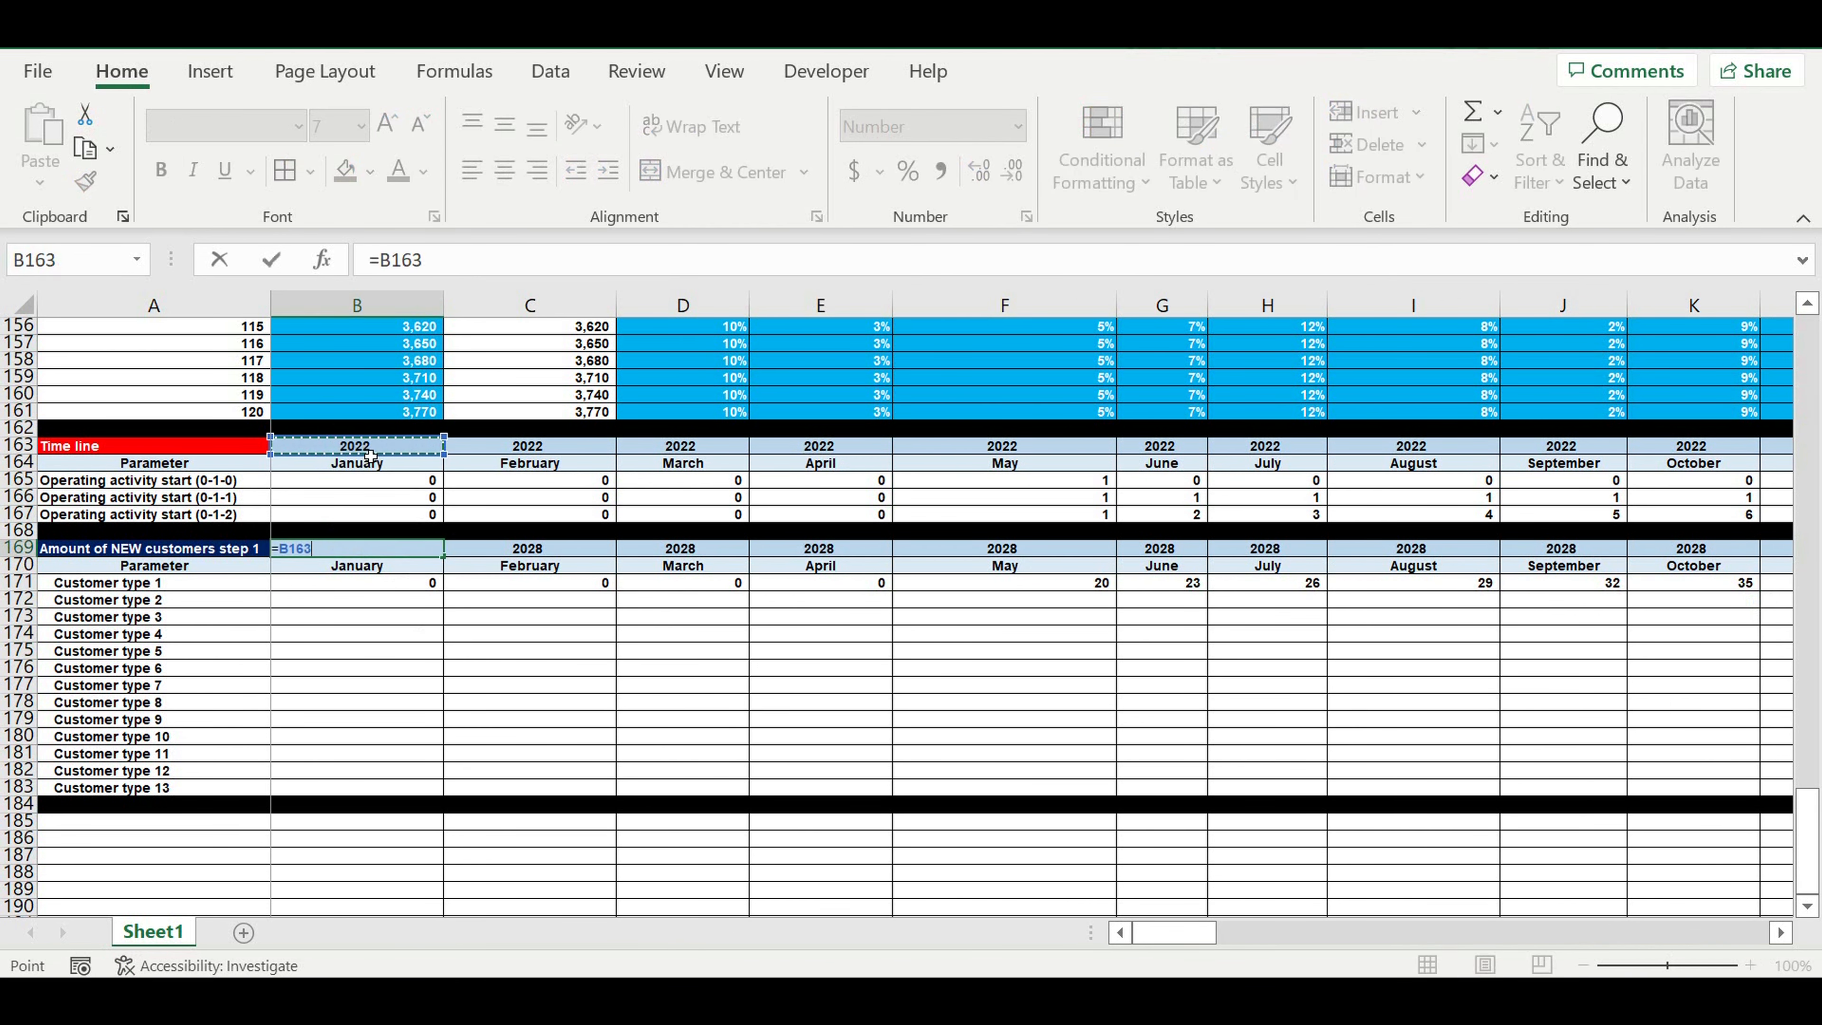
pyautogui.press('Return')
pyautogui.click(660, 688)
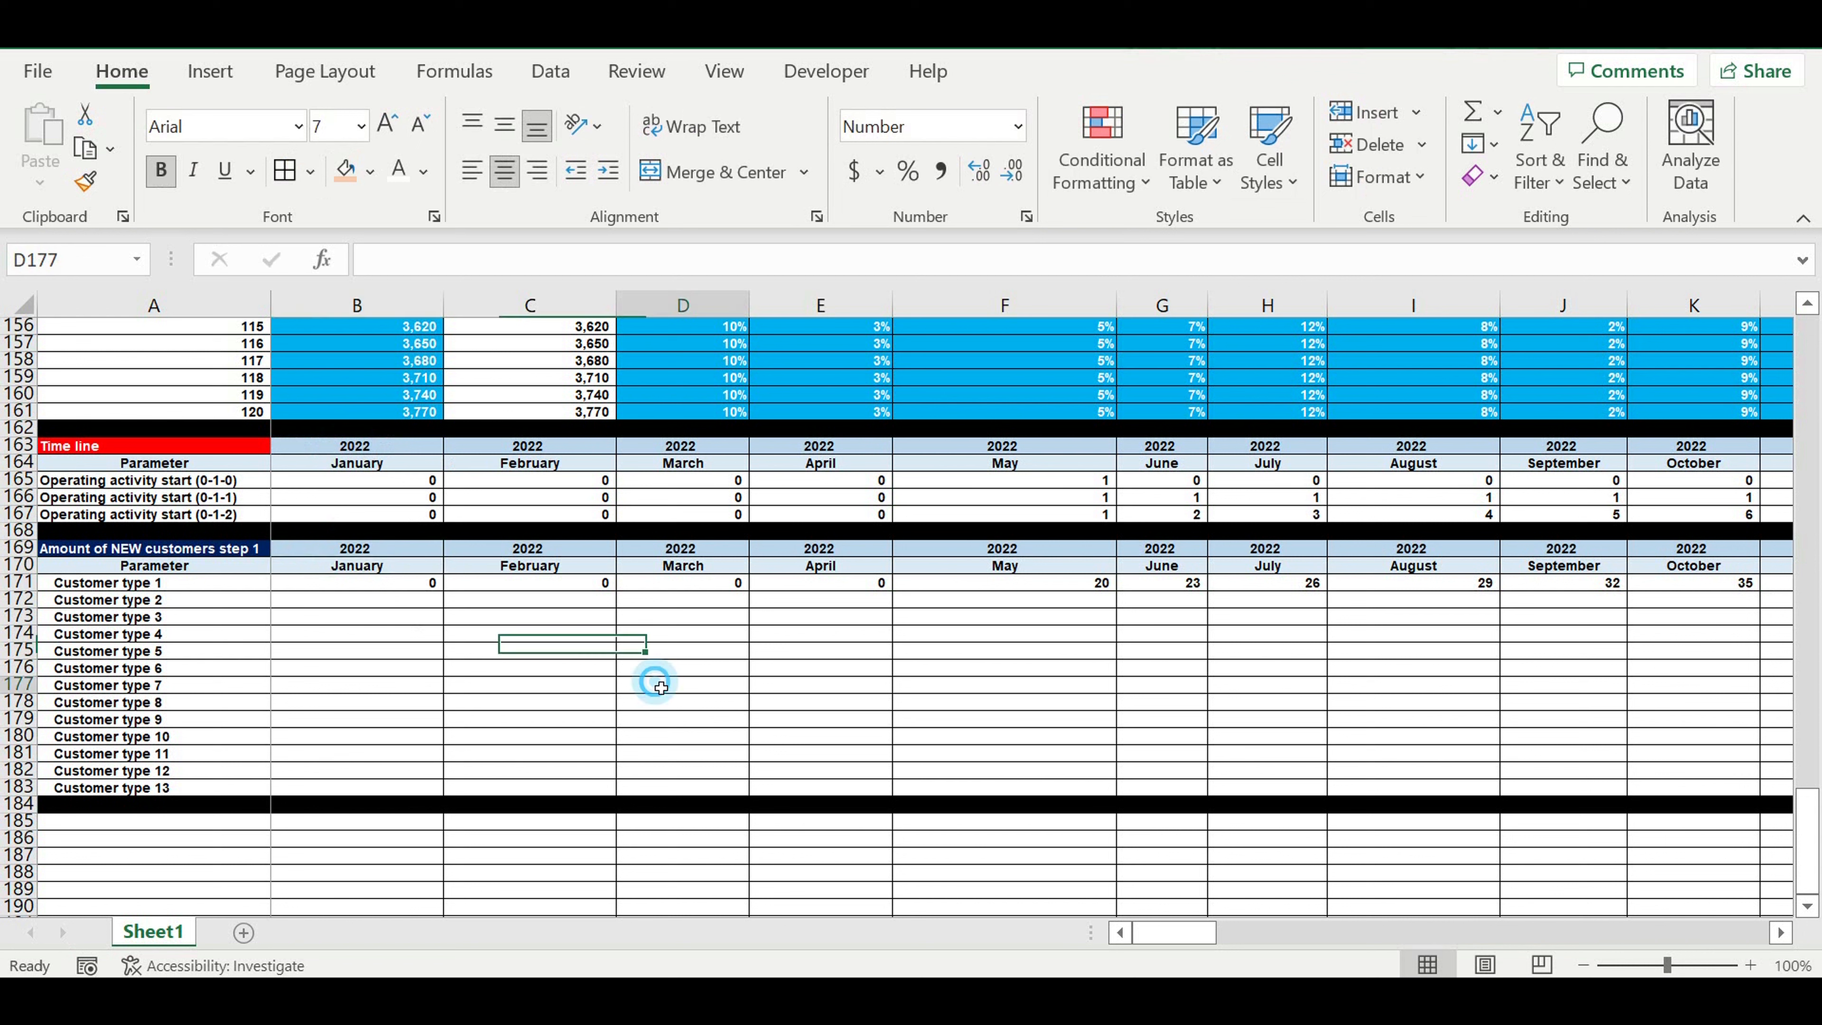
# Step: Compare the May to July 2022 values of Customer type 1 with operating months 1 to 3 in source cells S42:S44
pyautogui.click(379, 635)
pyautogui.click(1095, 616)
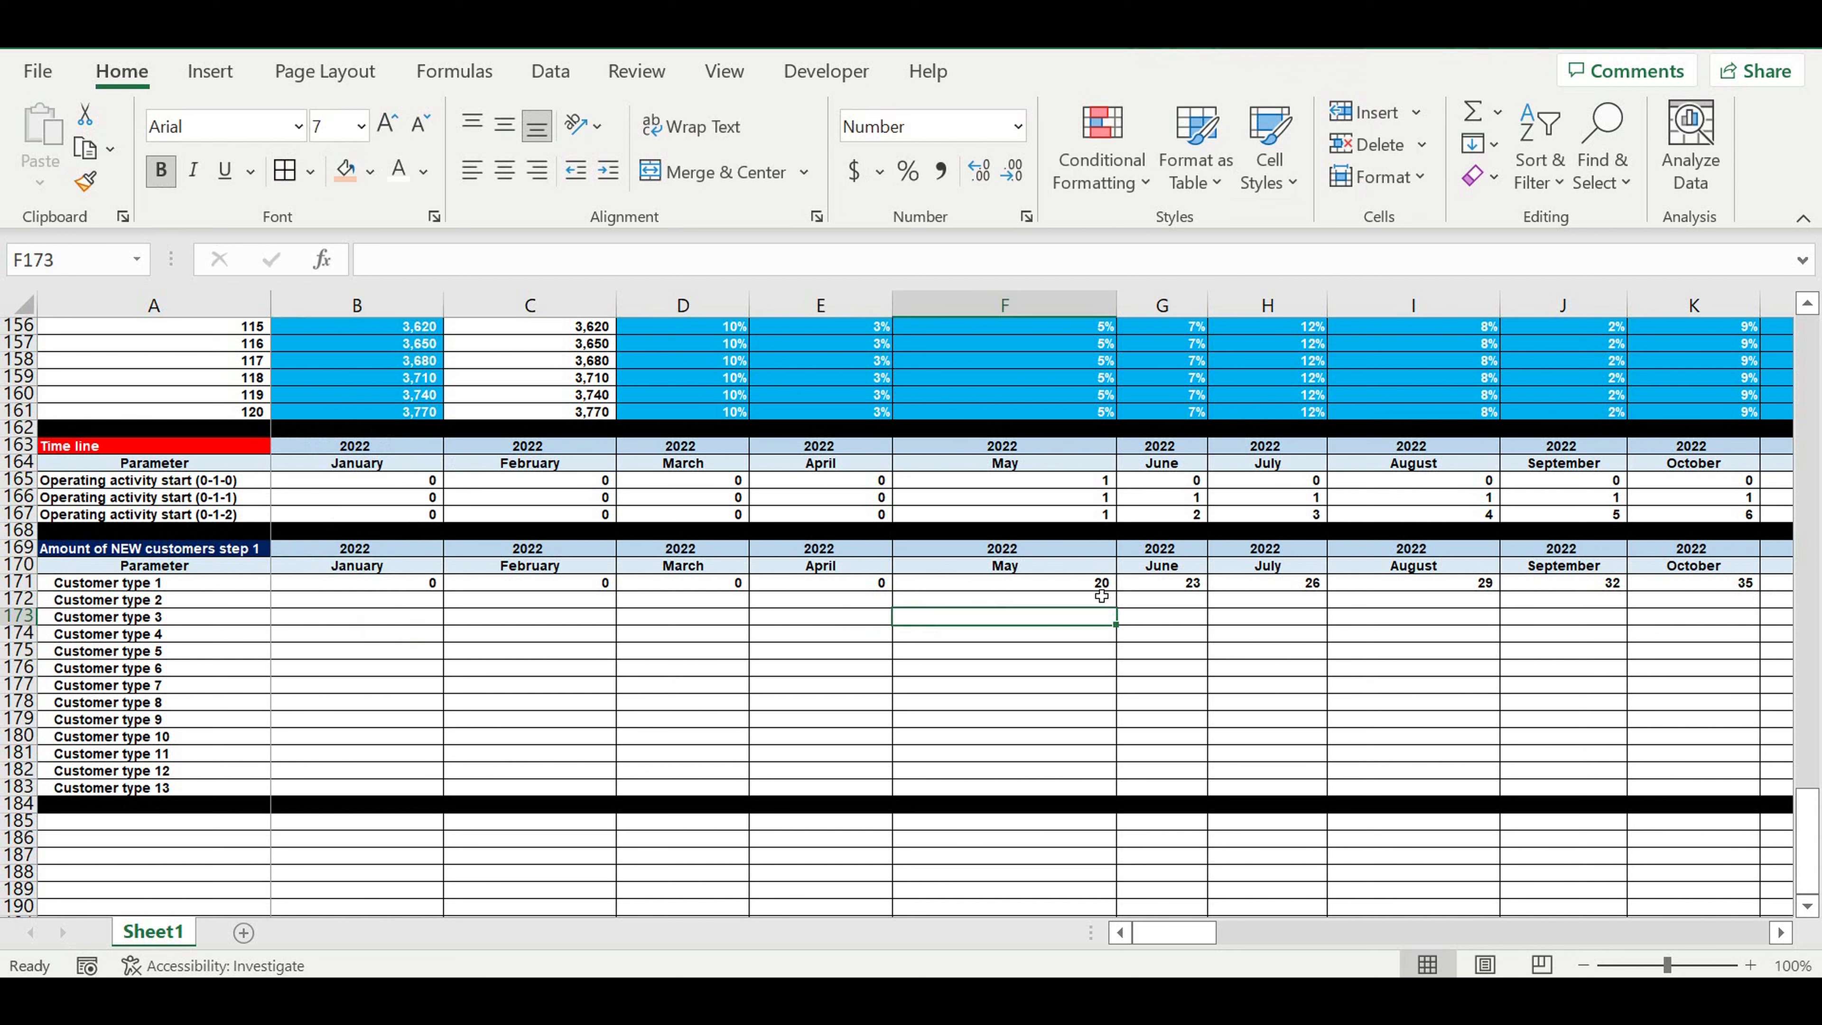
pyautogui.click(1092, 583)
pyautogui.click(1170, 585)
pyautogui.click(1288, 585)
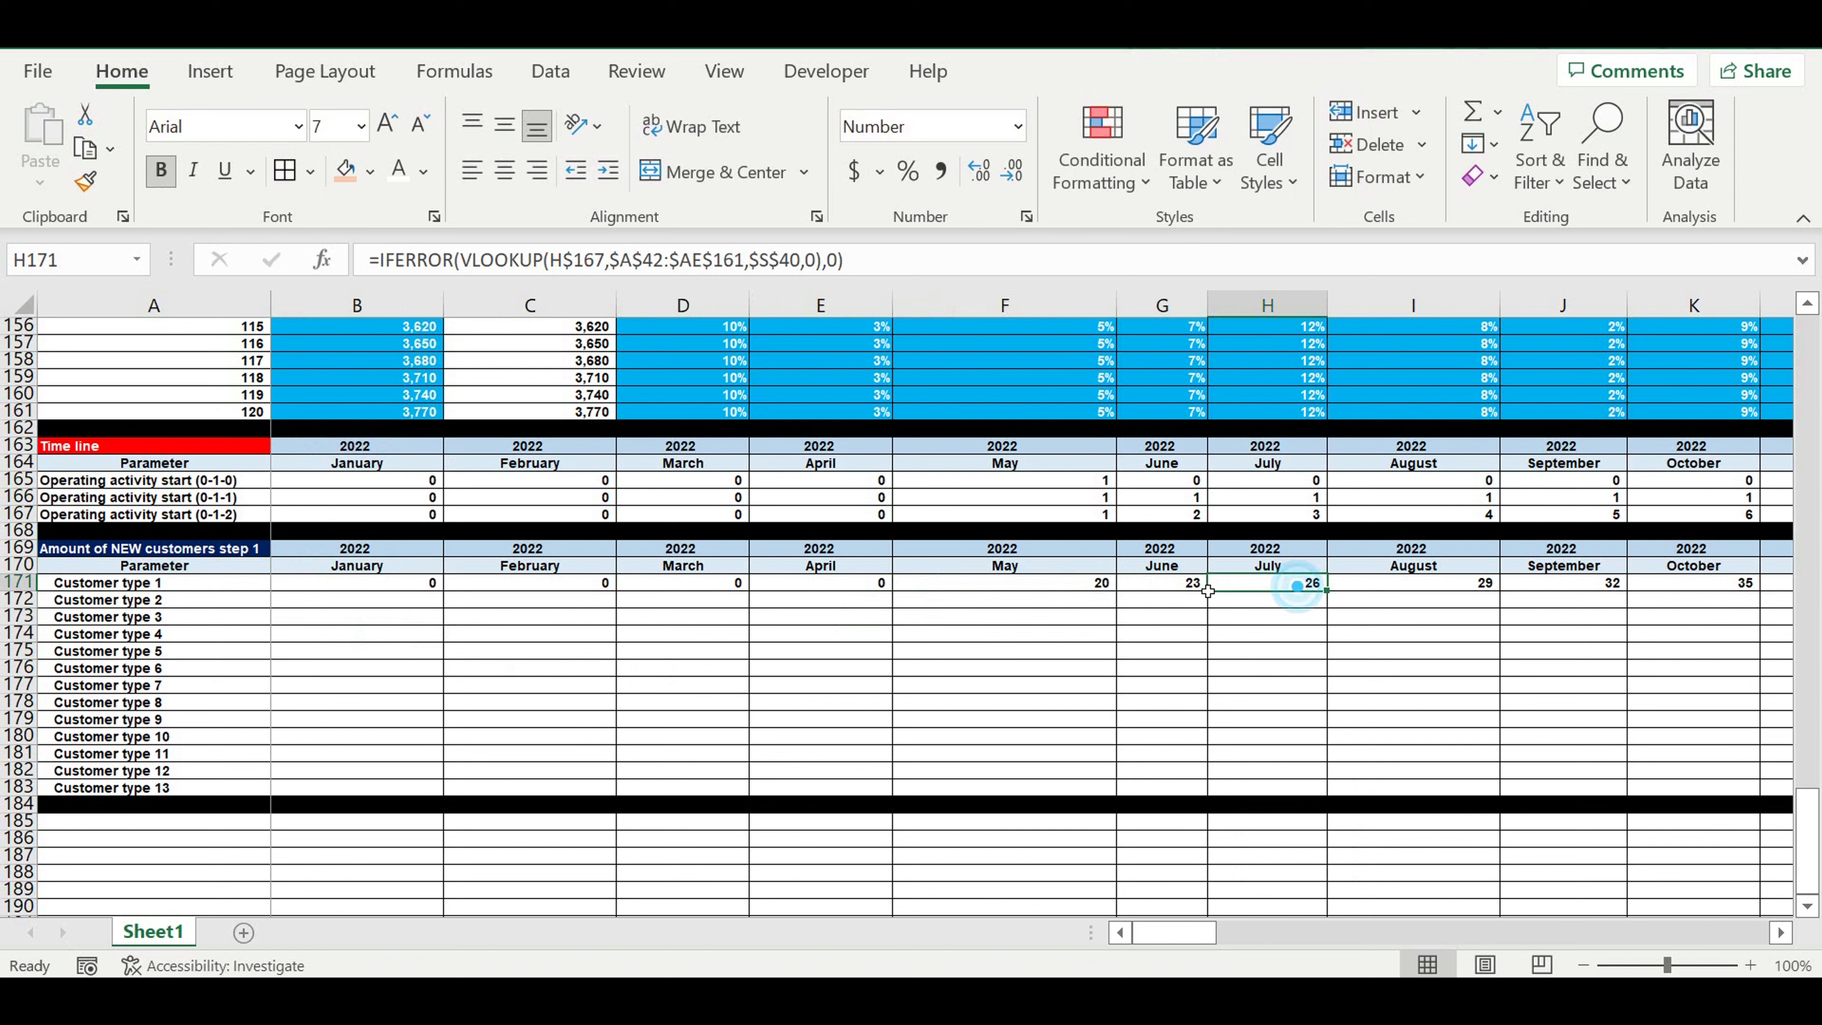
pyautogui.click(1080, 585)
pyautogui.moveTo(1204, 590); pyautogui.dragTo(1262, 582)
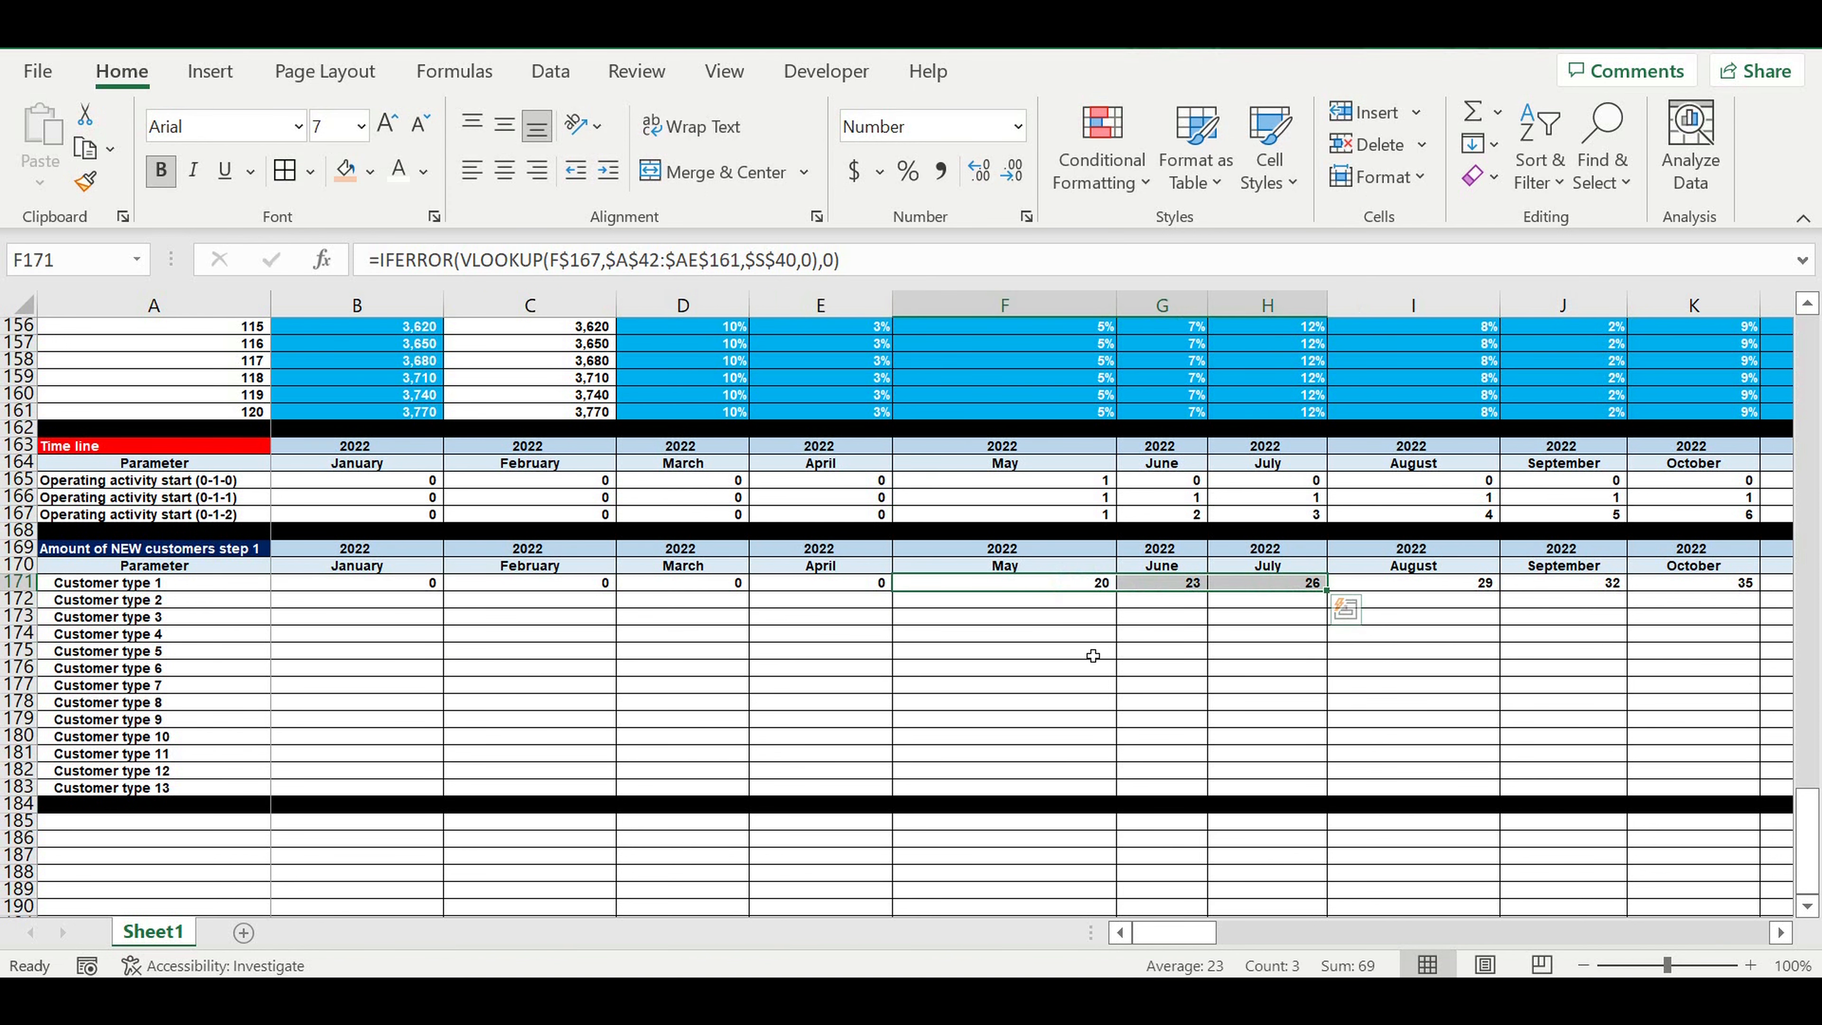
pyautogui.scroll(18, 1082, 554)
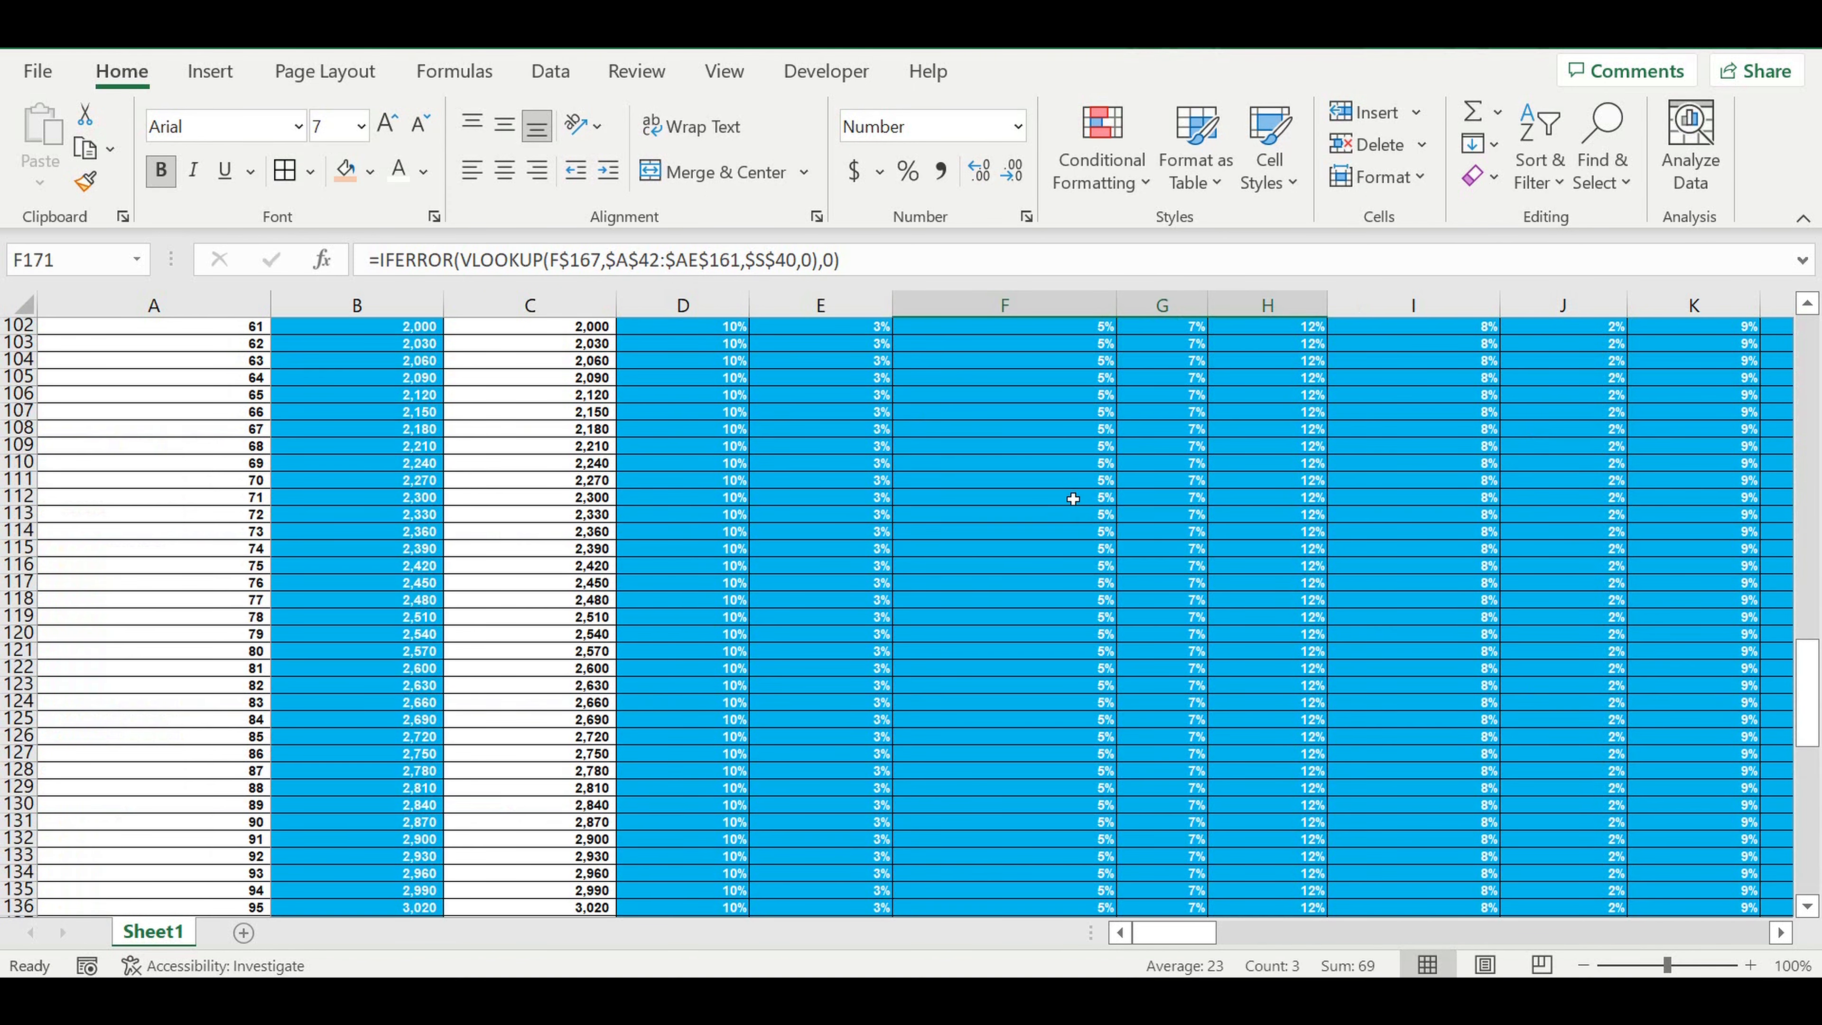
pyautogui.scroll(20, 1070, 503)
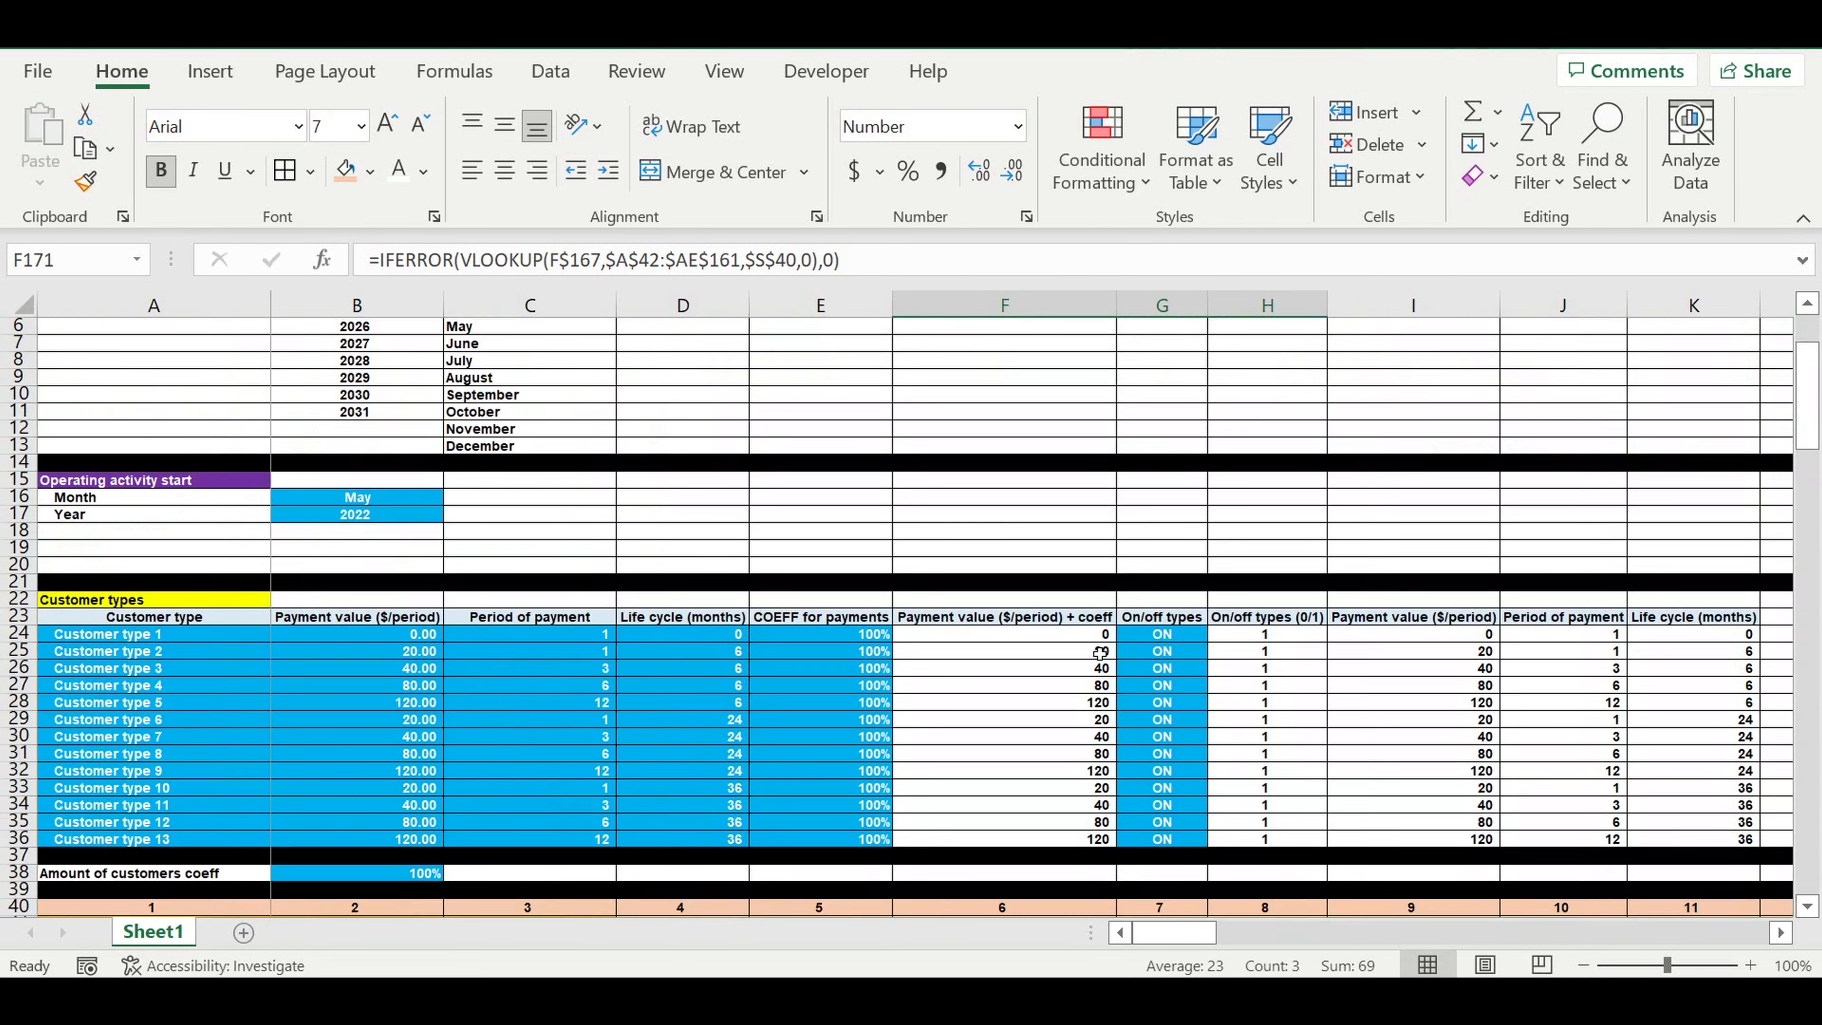
pyautogui.scroll(-7, 1213, 836)
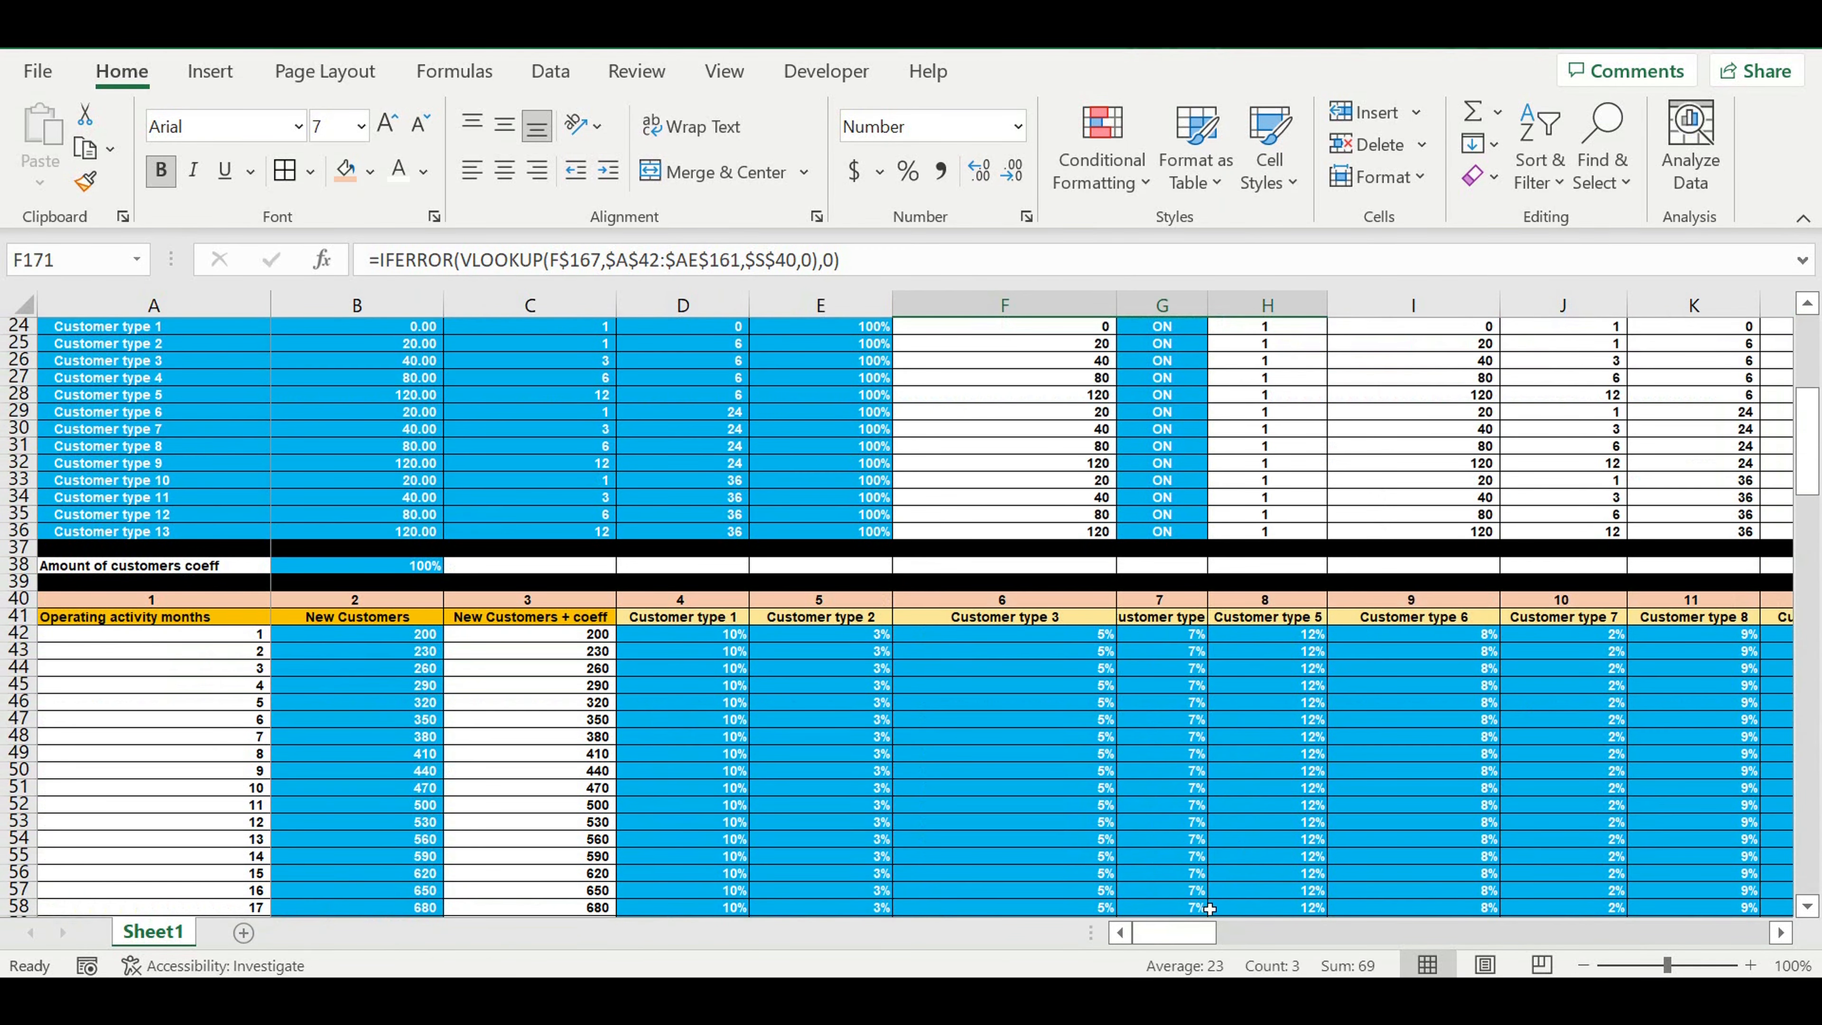
pyautogui.moveTo(1185, 945); pyautogui.dragTo(1270, 954)
pyautogui.click(430, 636)
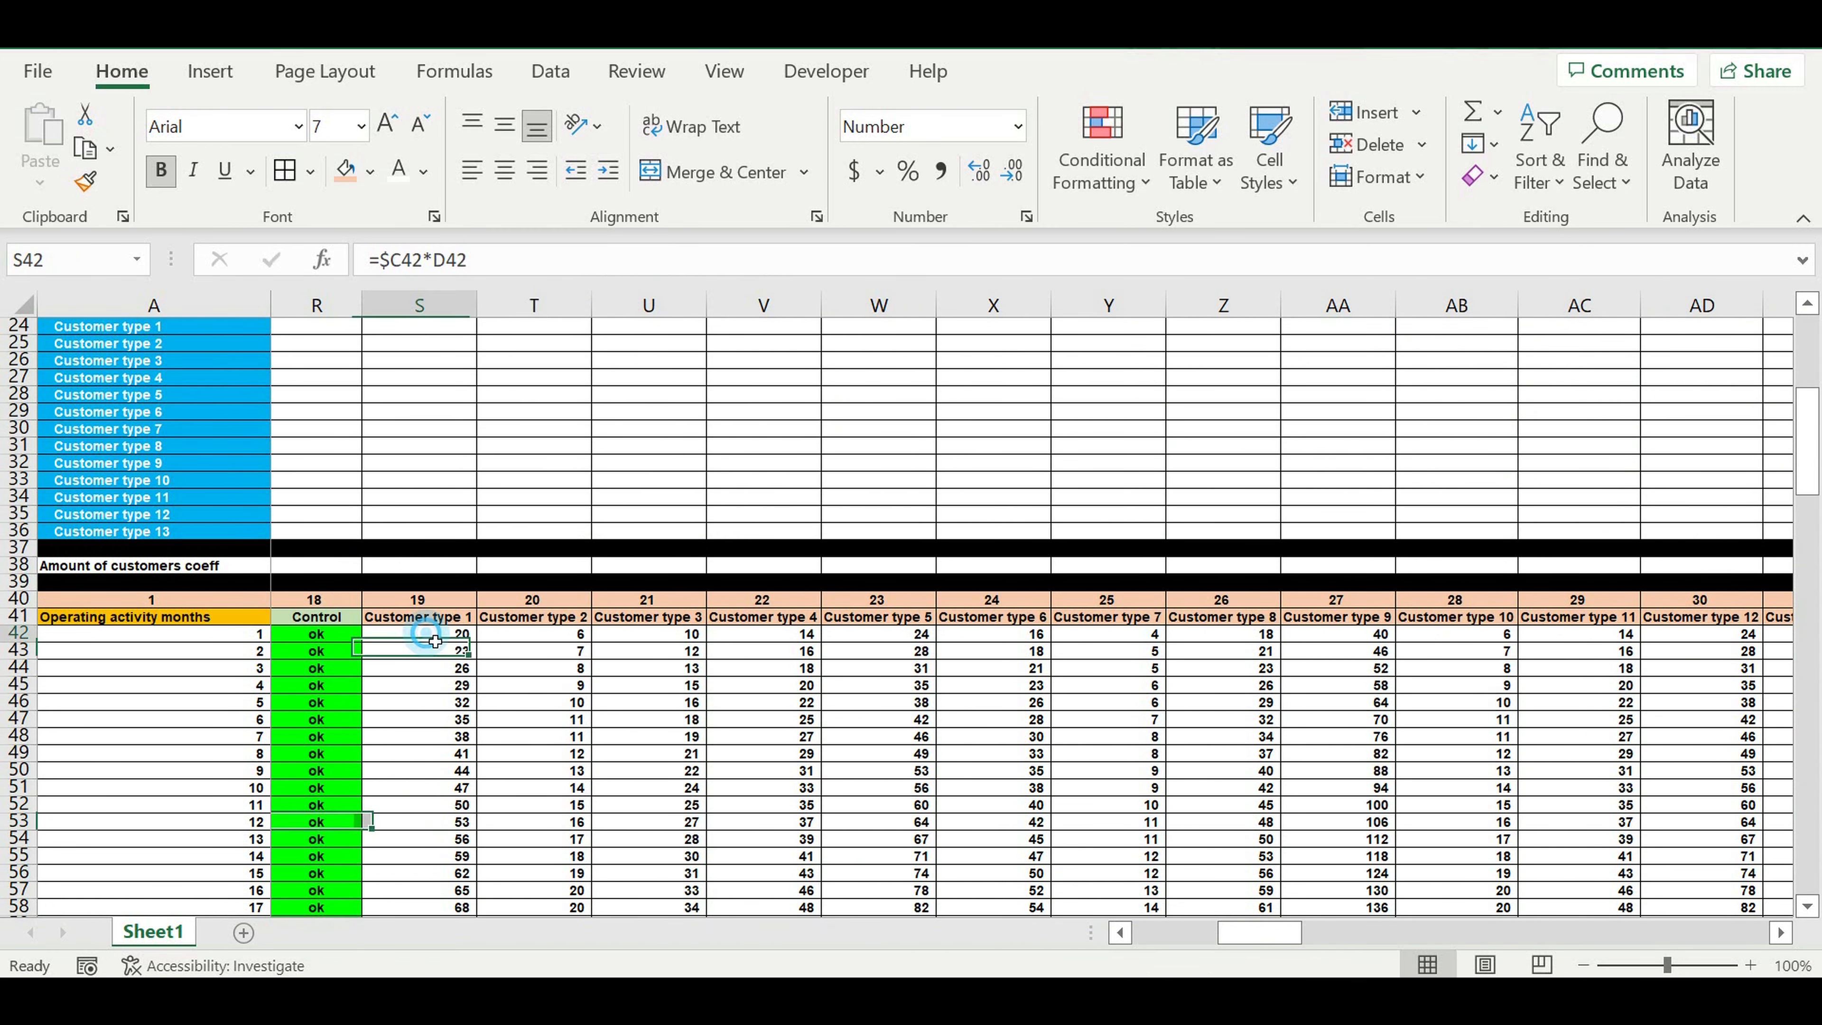
pyautogui.click(440, 652)
pyautogui.click(445, 673)
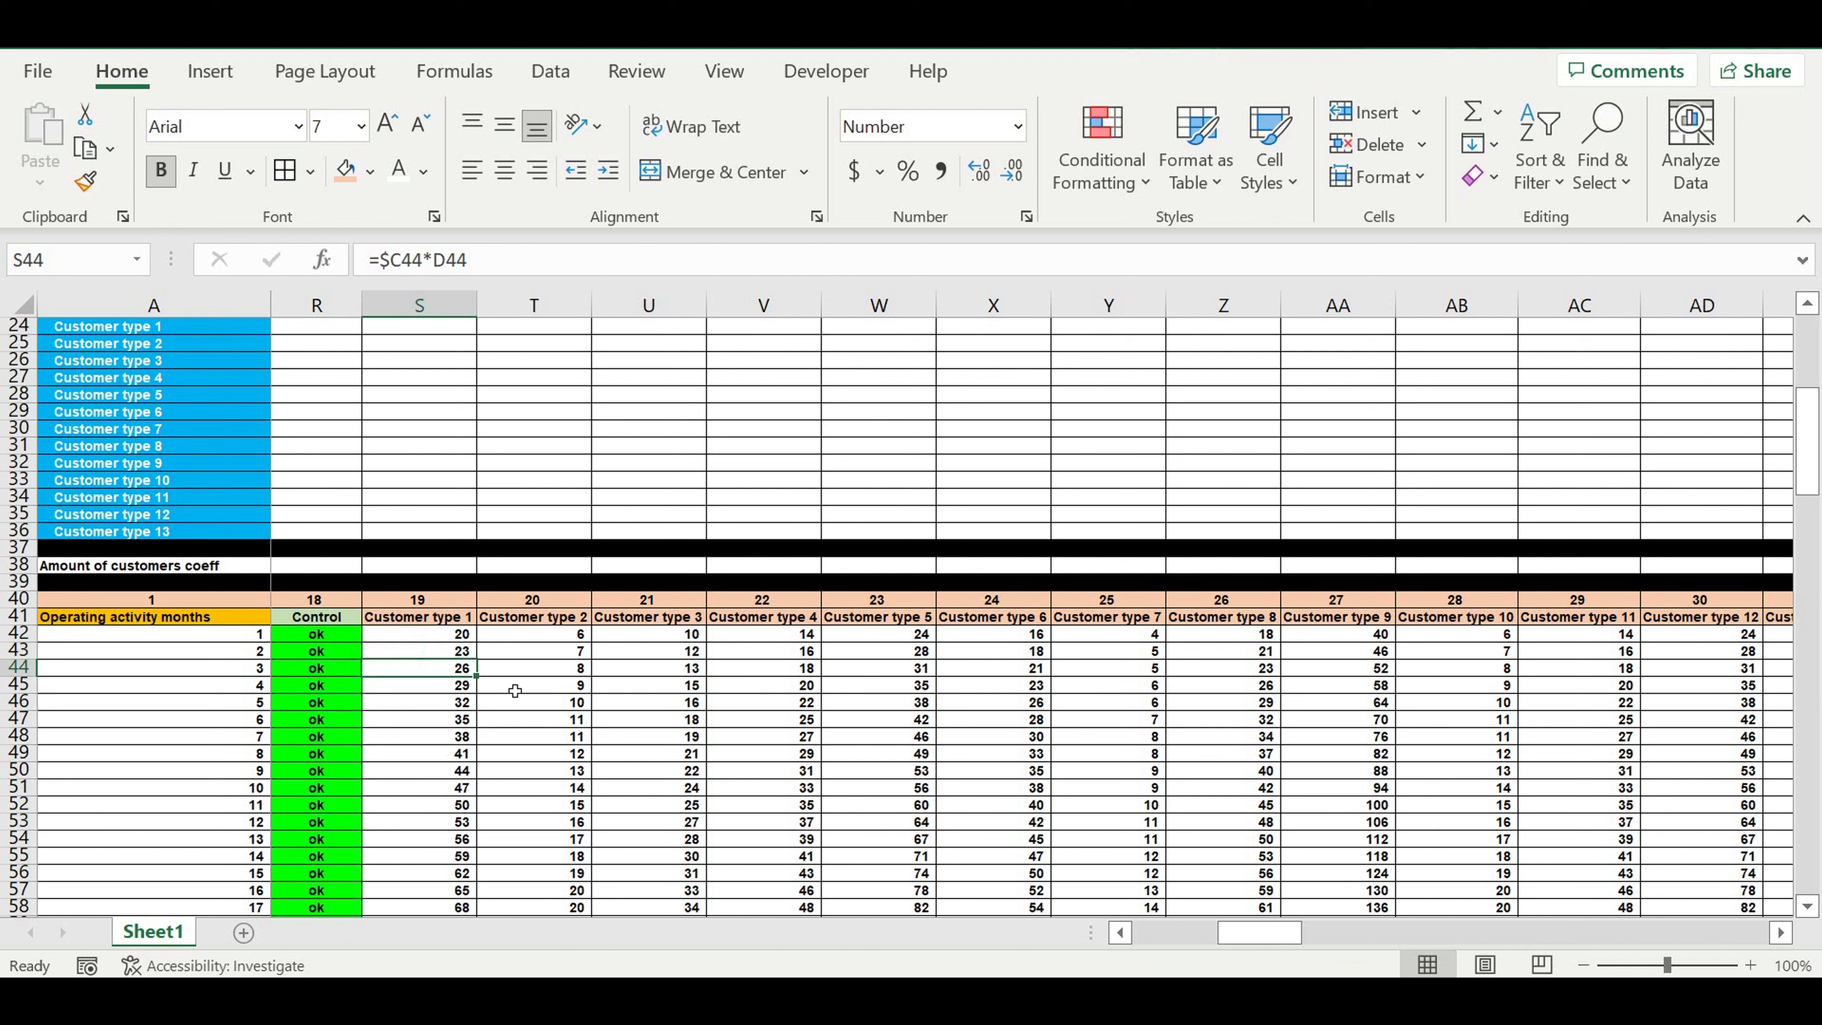
# Step: Examine the first operating months of Customer types 1 to 5 in source columns S to W
pyautogui.moveTo(541, 635); pyautogui.dragTo(545, 754)
pyautogui.moveTo(663, 634); pyautogui.dragTo(668, 753)
pyautogui.moveTo(789, 635); pyautogui.dragTo(803, 753)
pyautogui.moveTo(890, 635); pyautogui.dragTo(890, 718)
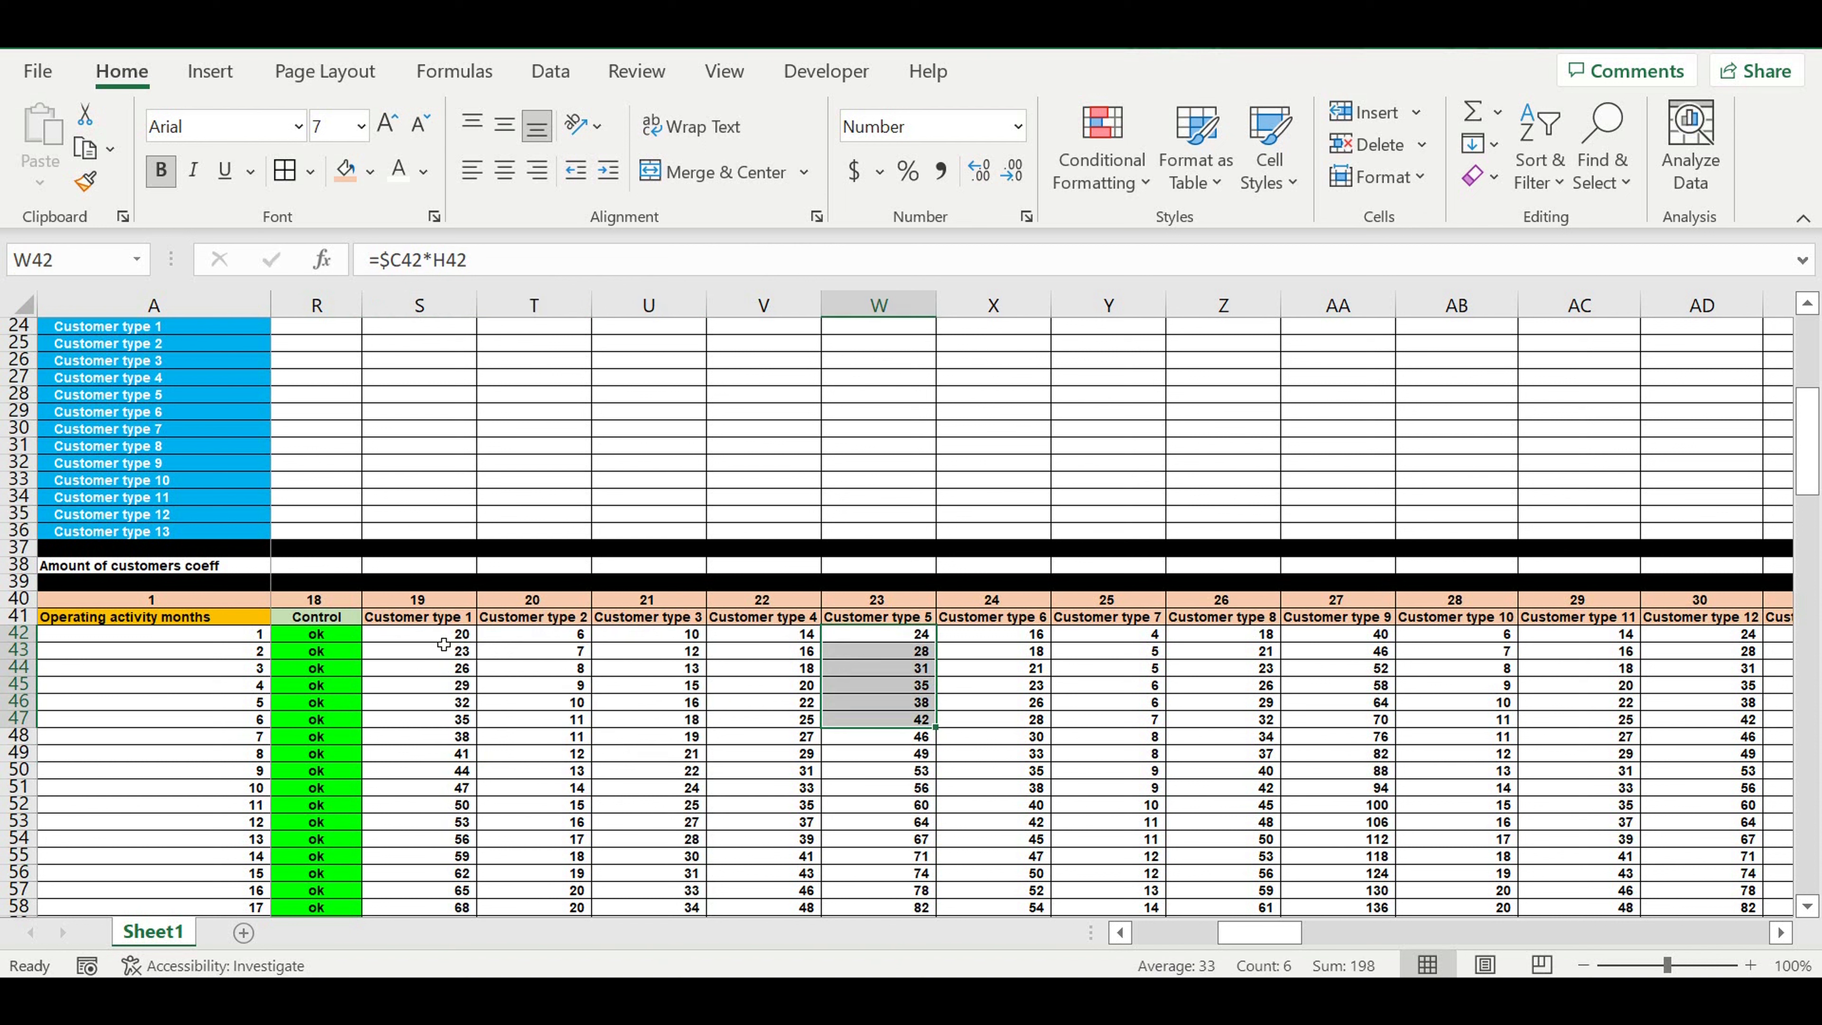
pyautogui.moveTo(439, 635); pyautogui.dragTo(445, 822)
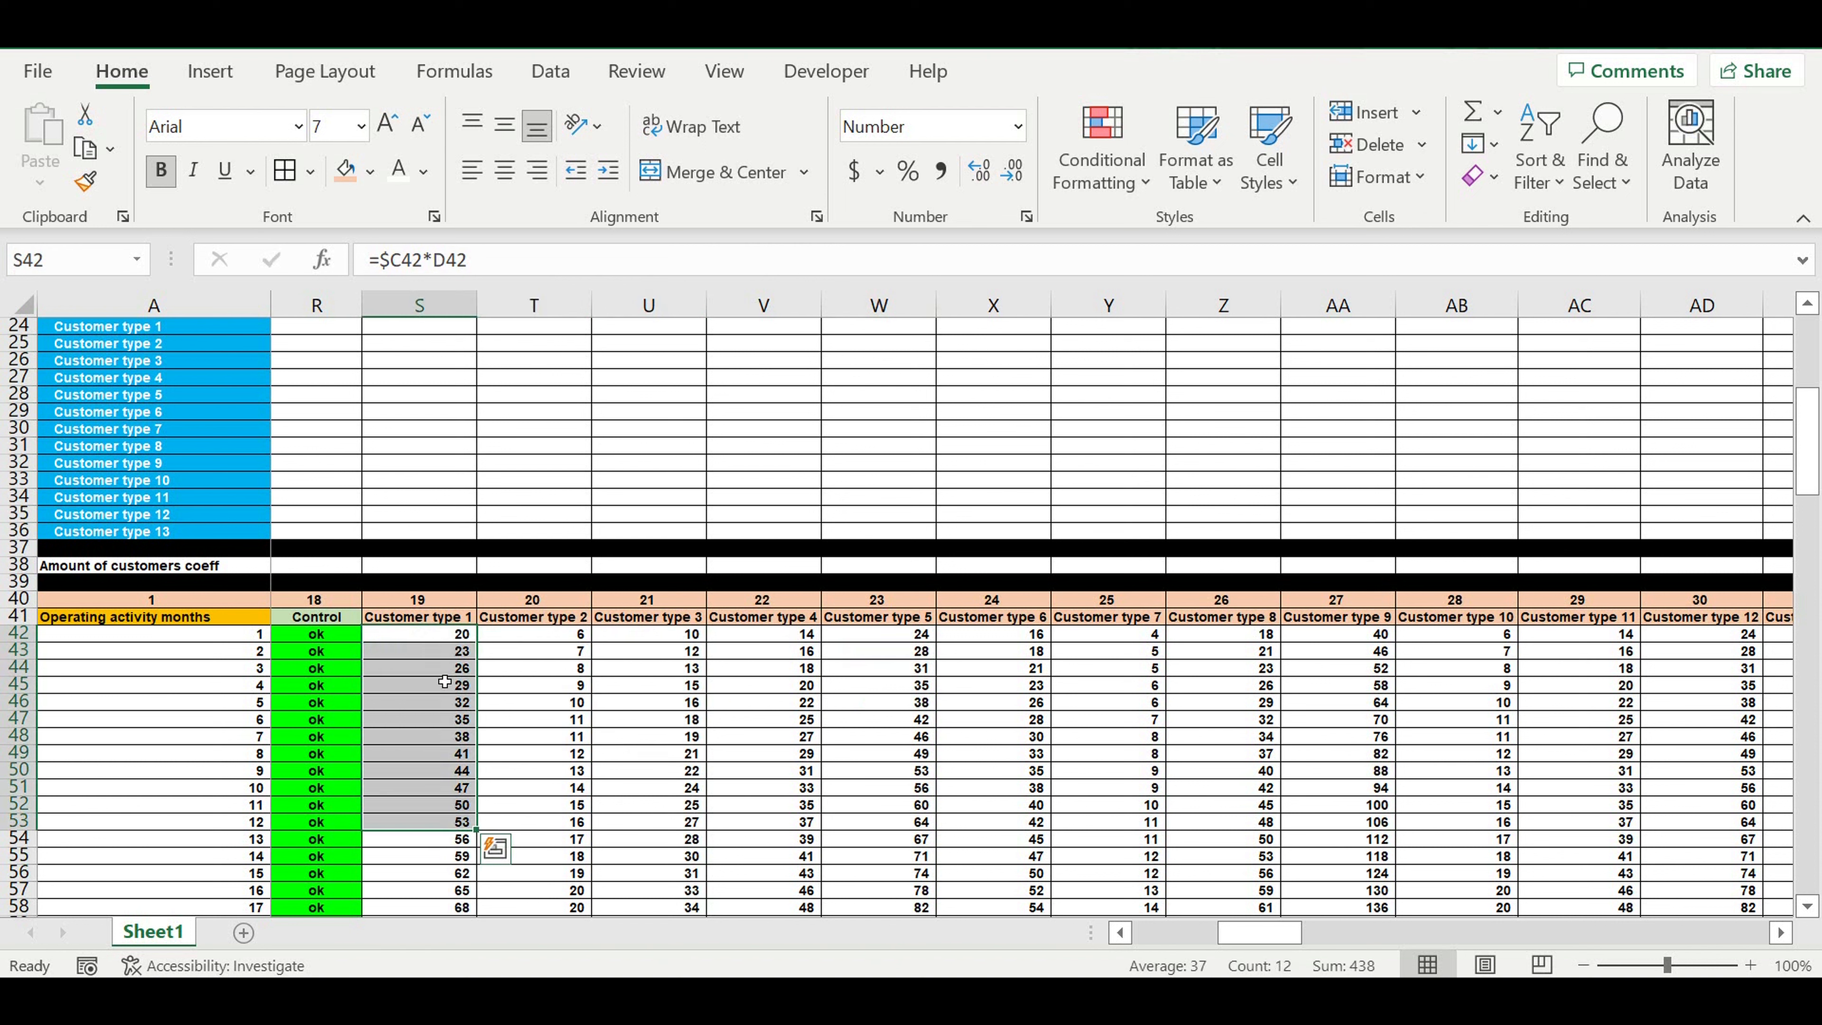
pyautogui.moveTo(439, 636); pyautogui.dragTo(897, 653)
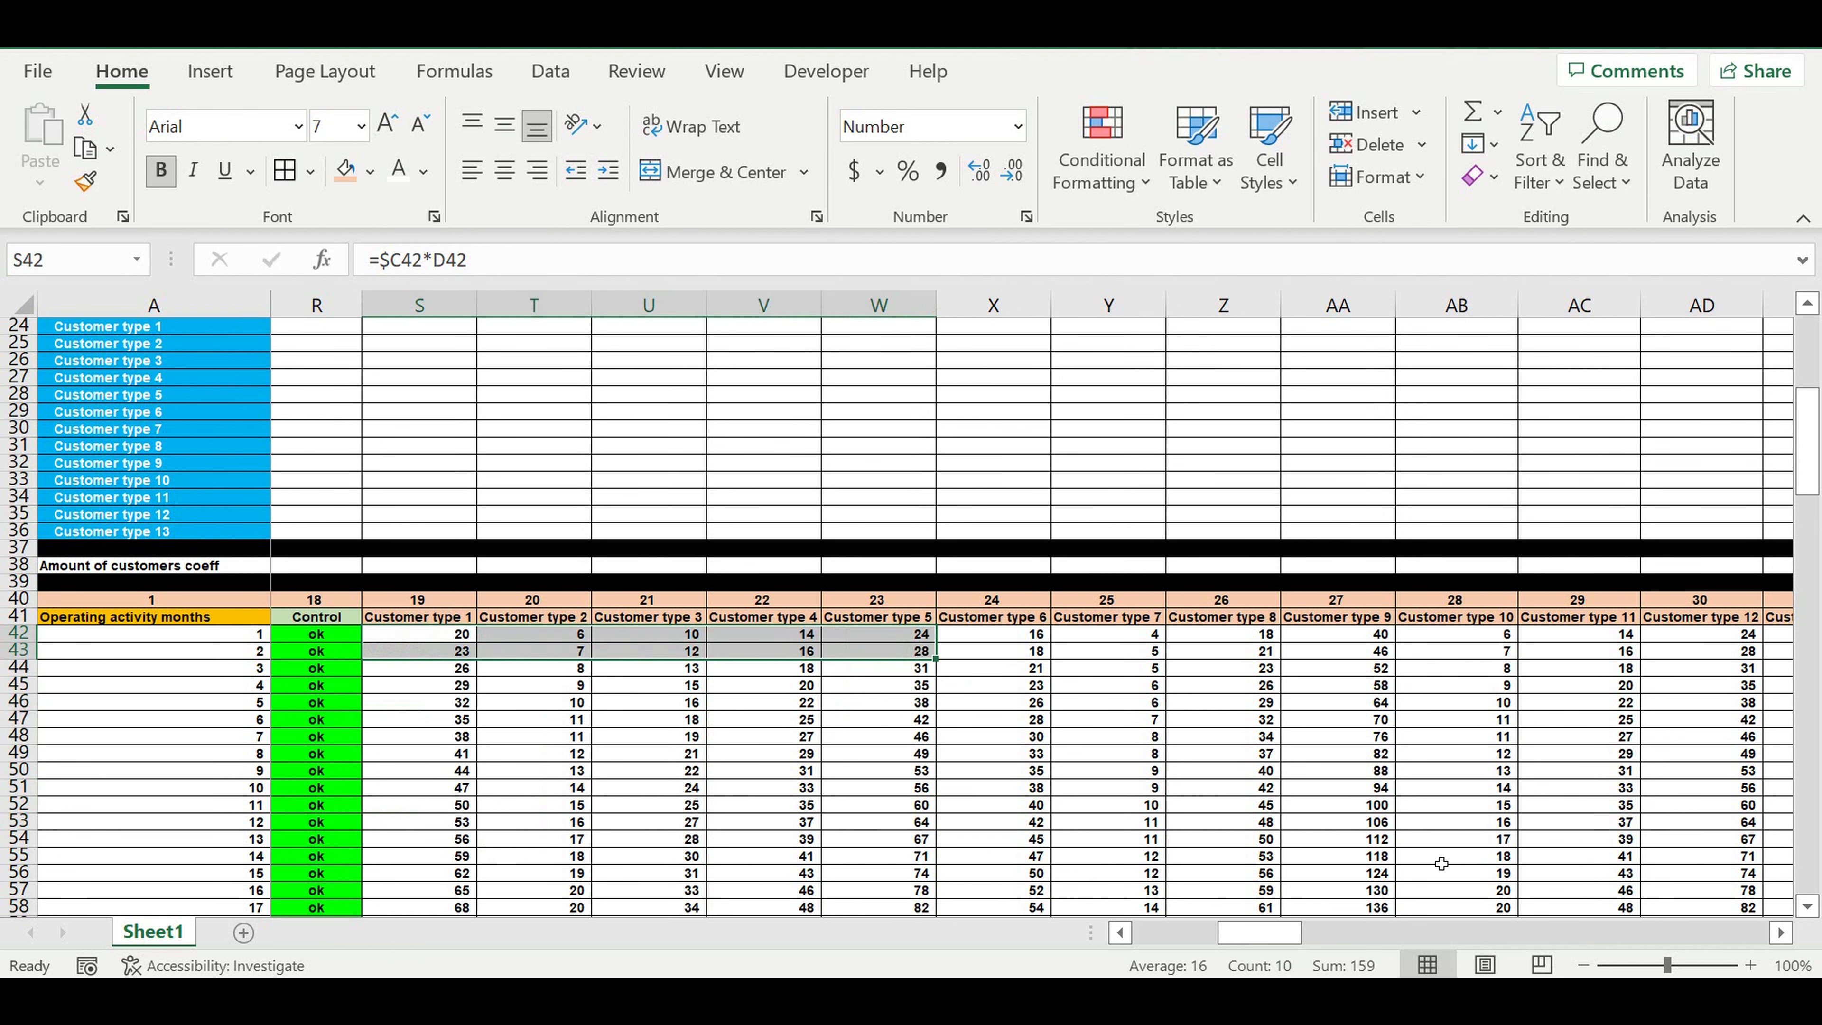
# Step: Review the lookup formula in B171 and copy its full text without changing the cell
pyautogui.moveTo(1264, 938); pyautogui.dragTo(1178, 937)
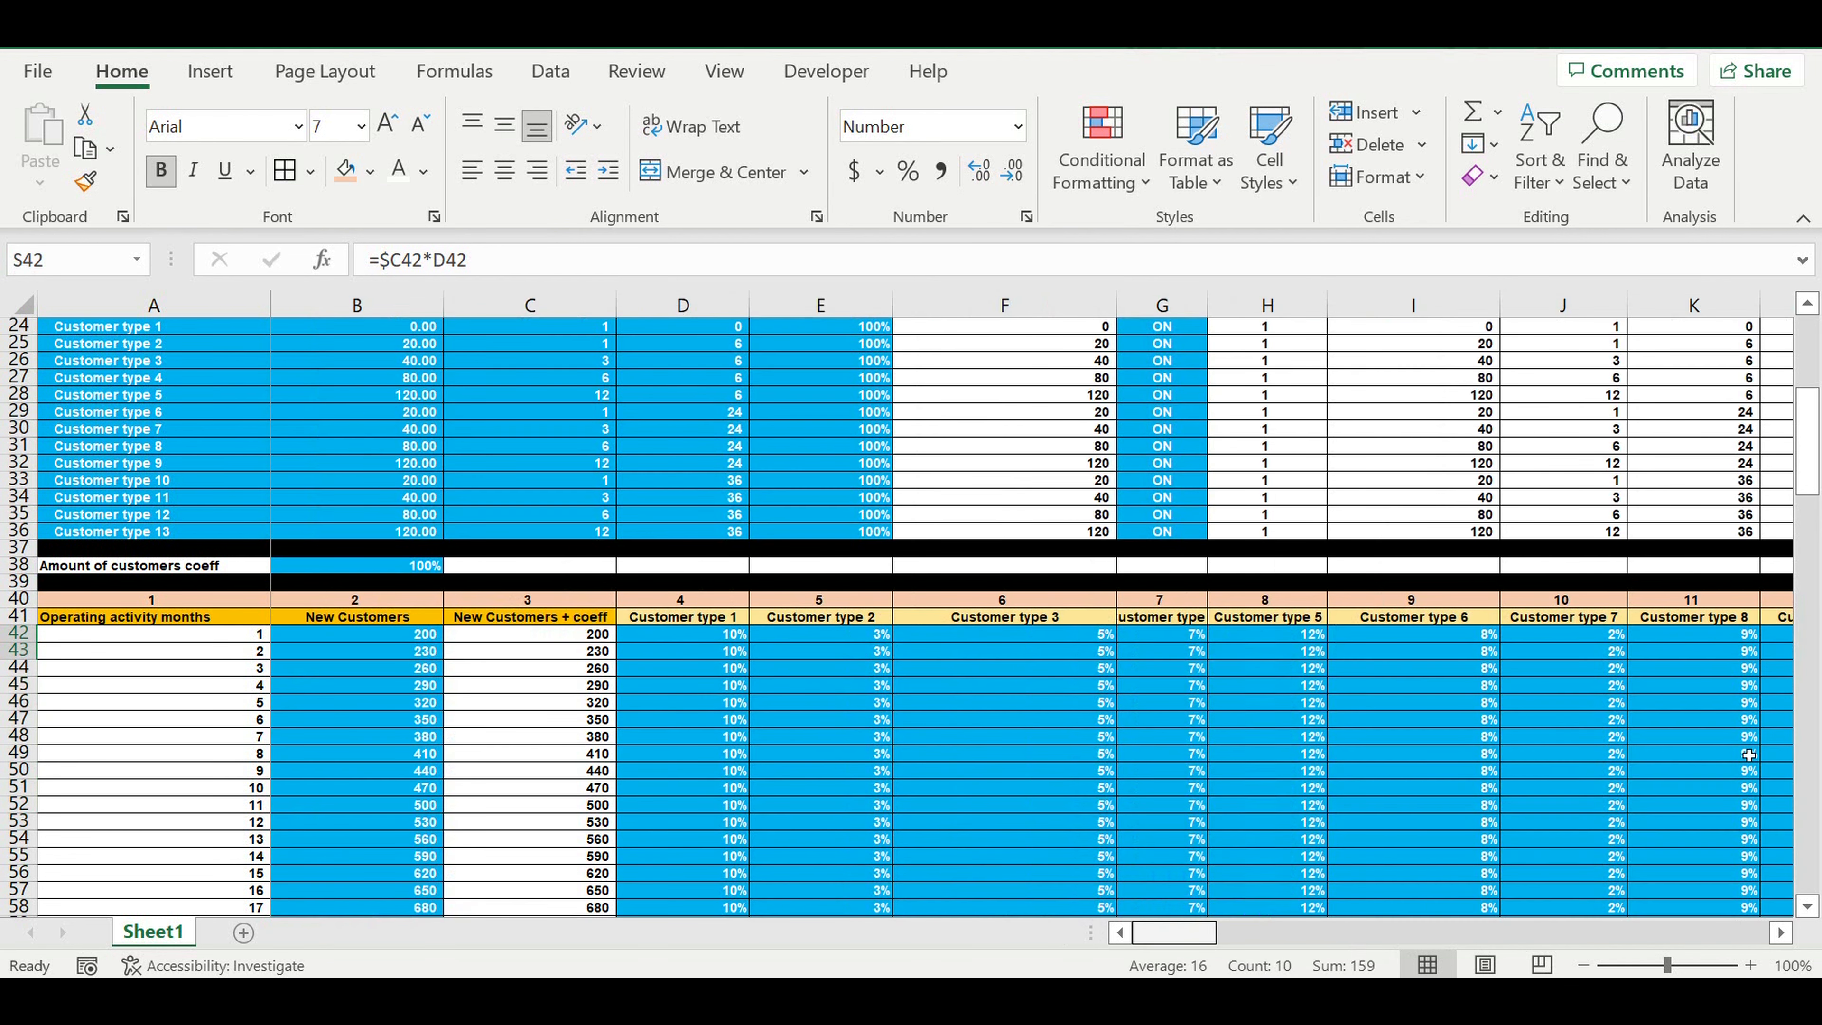
pyautogui.moveTo(1818, 459); pyautogui.dragTo(1812, 923)
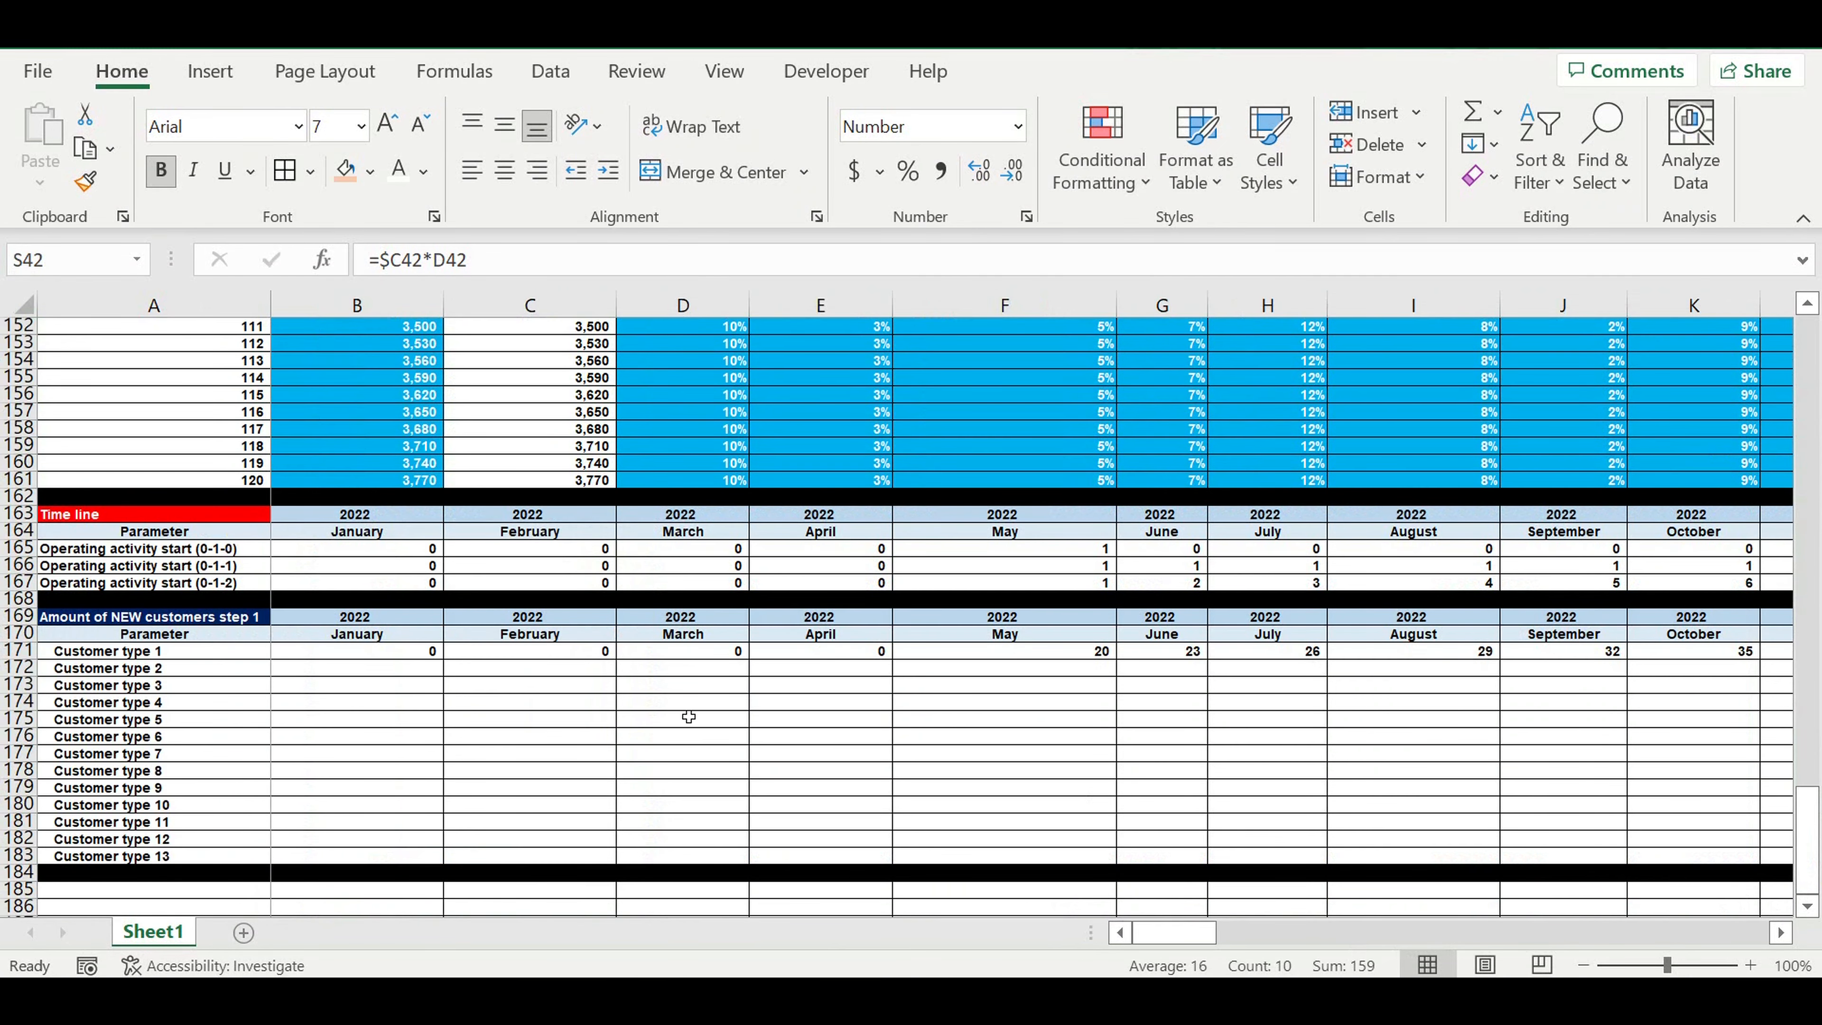
pyautogui.click(402, 658)
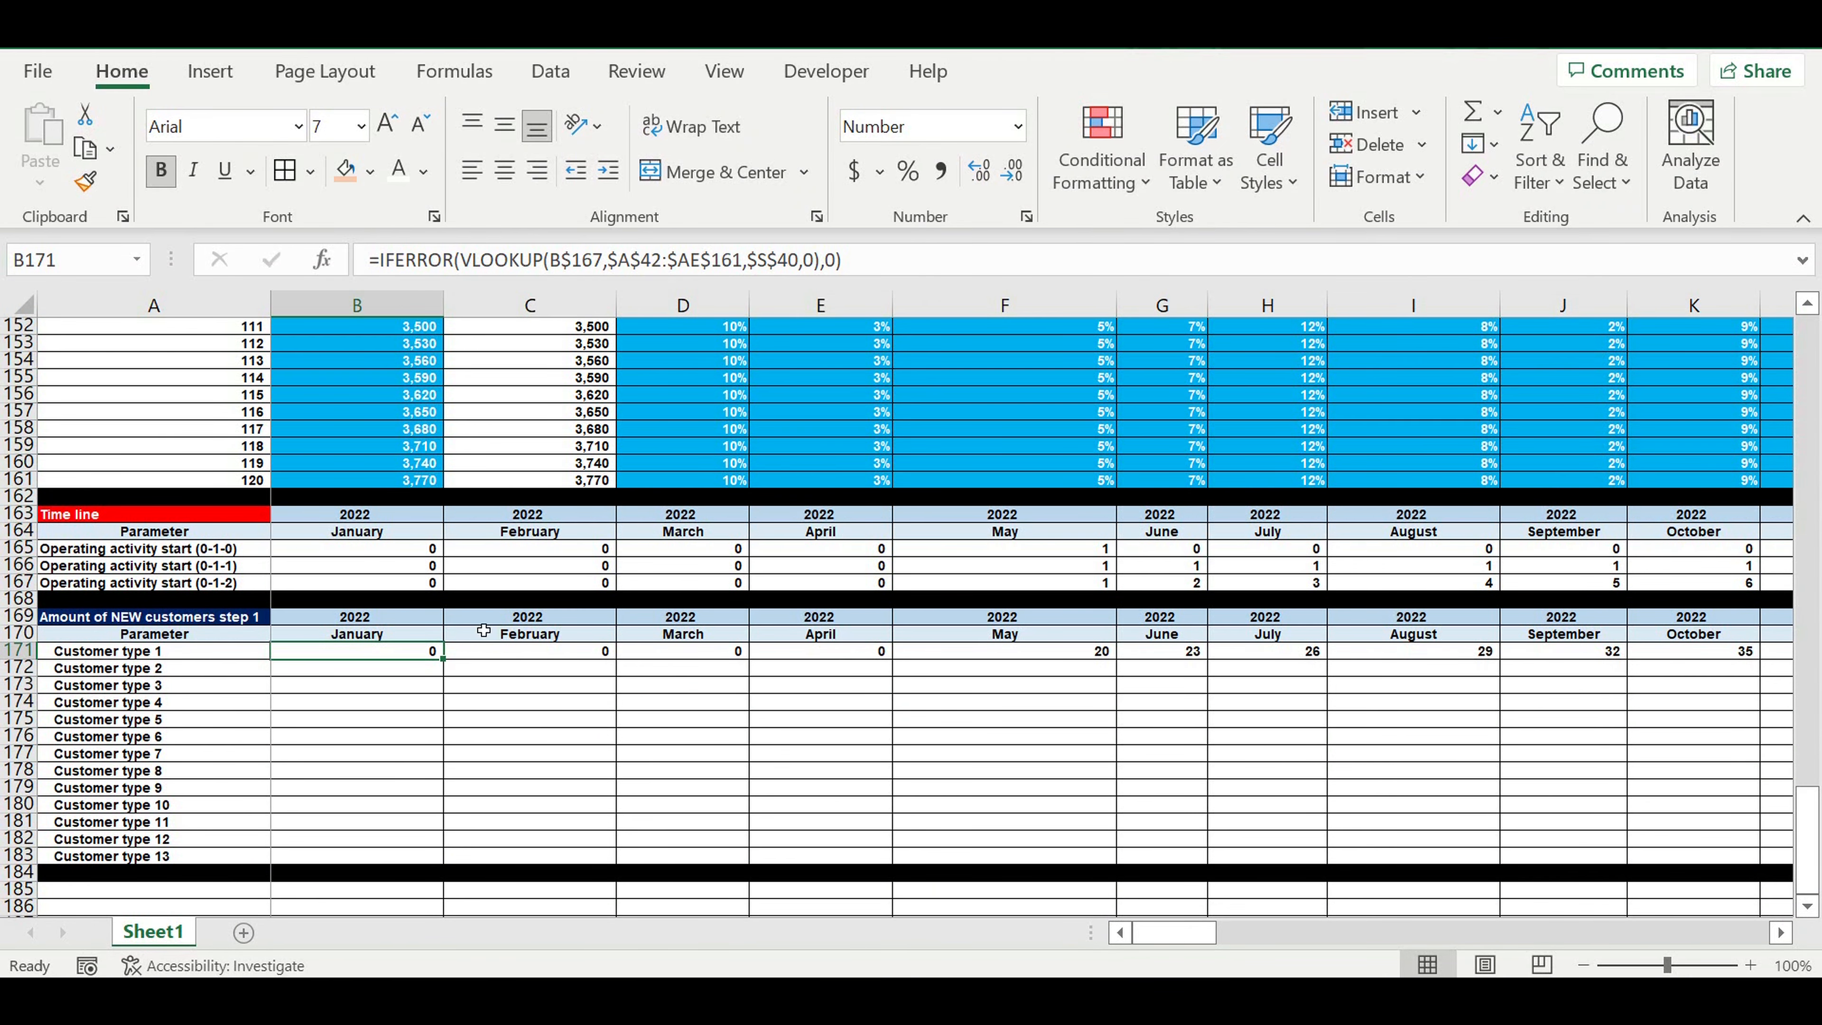
pyautogui.click(495, 260)
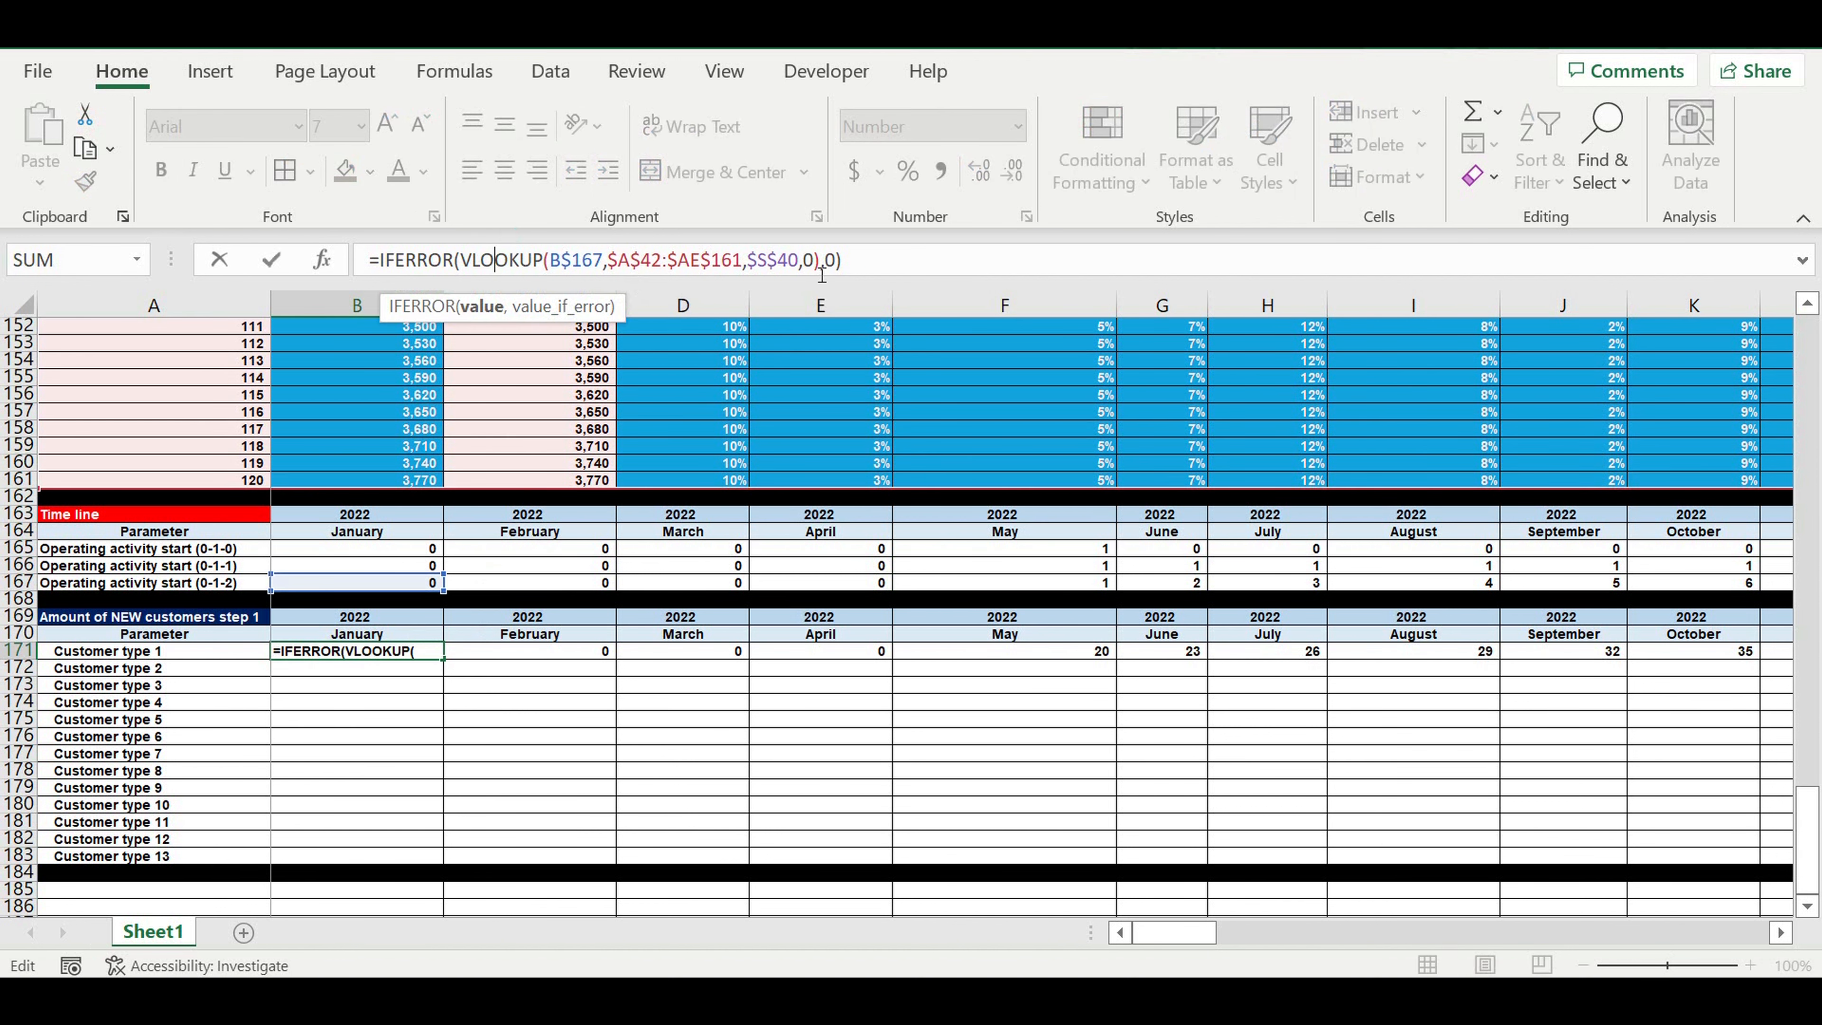
pyautogui.press('Return')
pyautogui.click(421, 659)
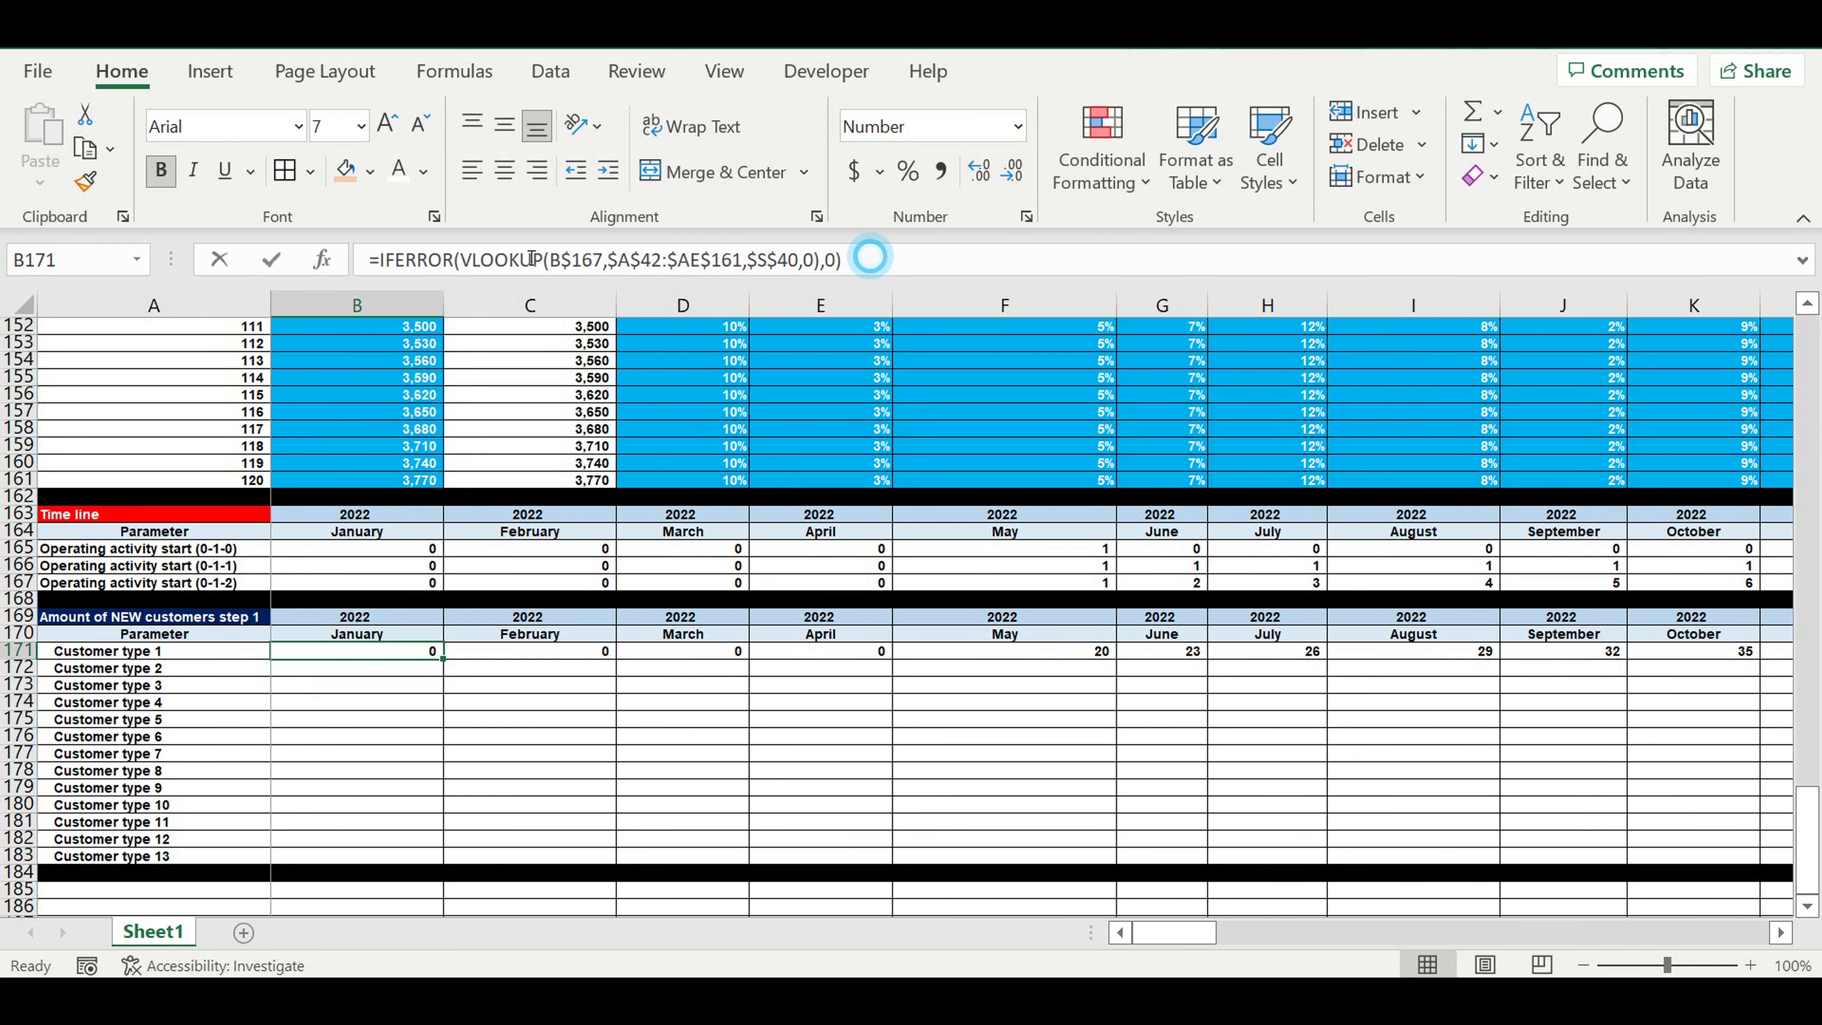
pyautogui.moveTo(868, 260); pyautogui.dragTo(314, 230)
pyautogui.hotkey('ctrl', 'c')
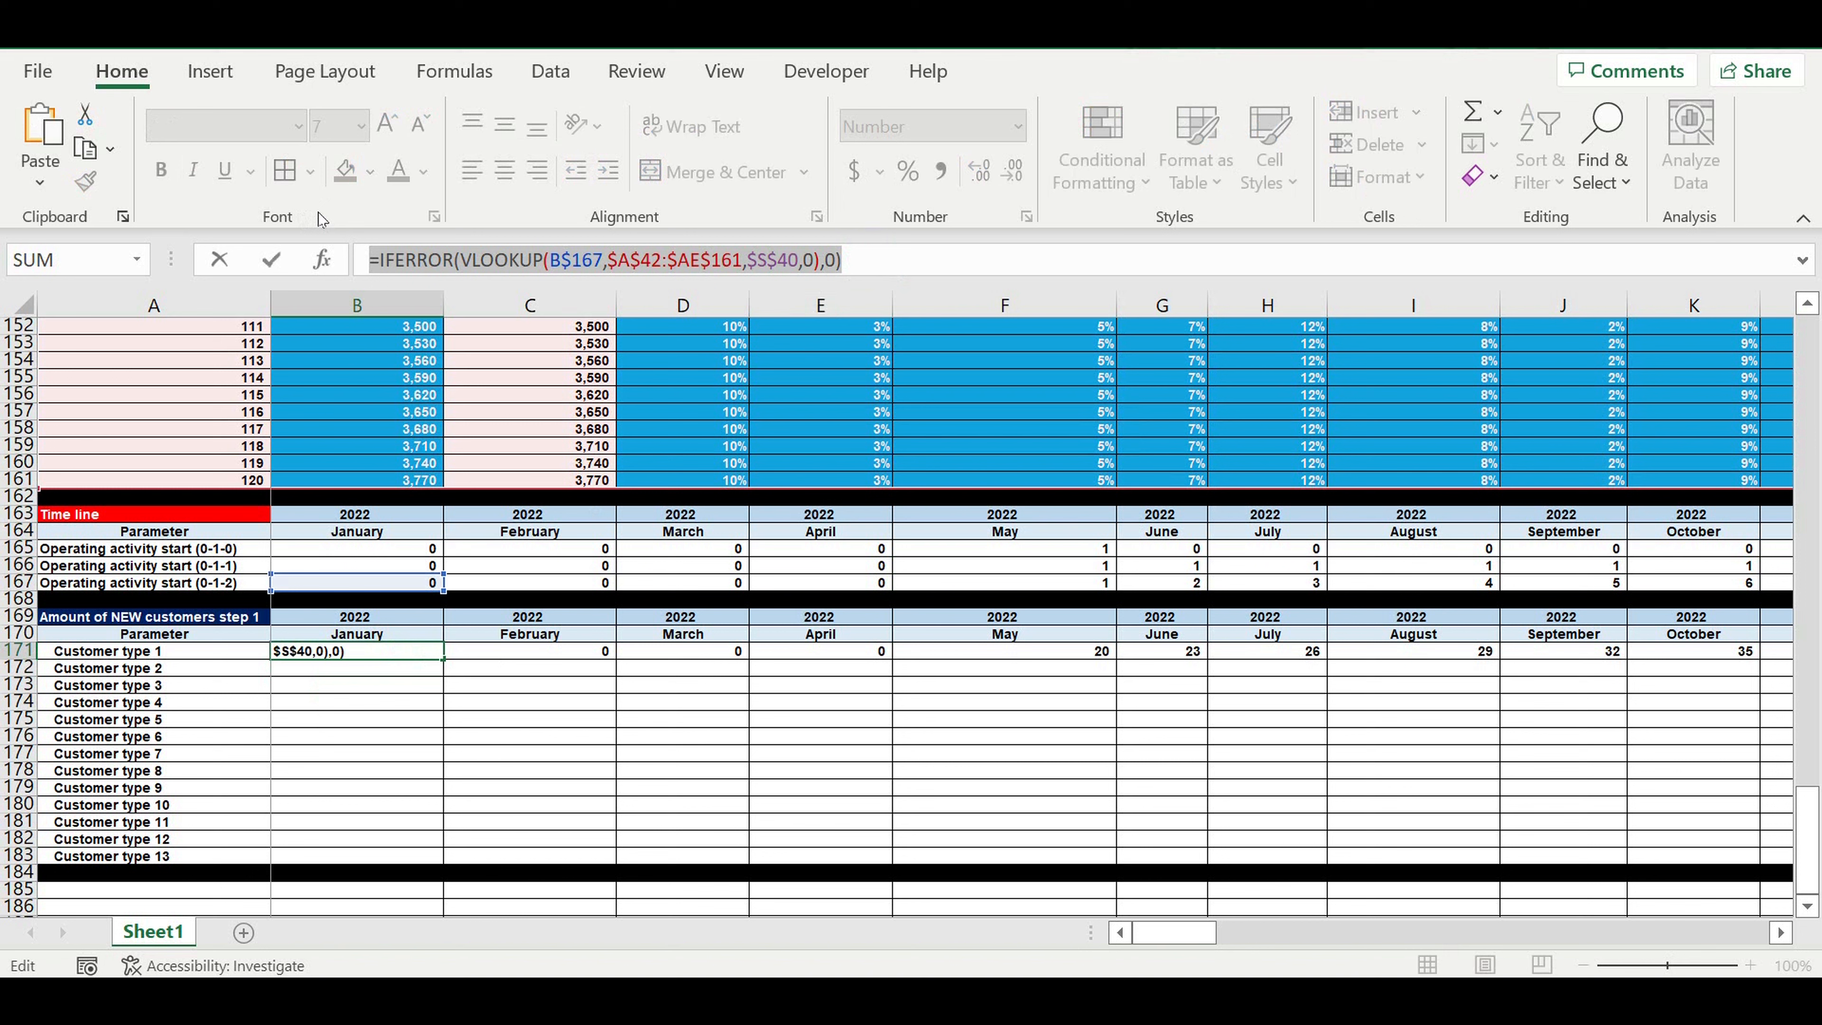
pyautogui.press('Escape')
pyautogui.press('Return')
# Step: Paste the formula into B172 for Customer type 2 with the column index reference changed to $T$40
pyautogui.click(384, 258)
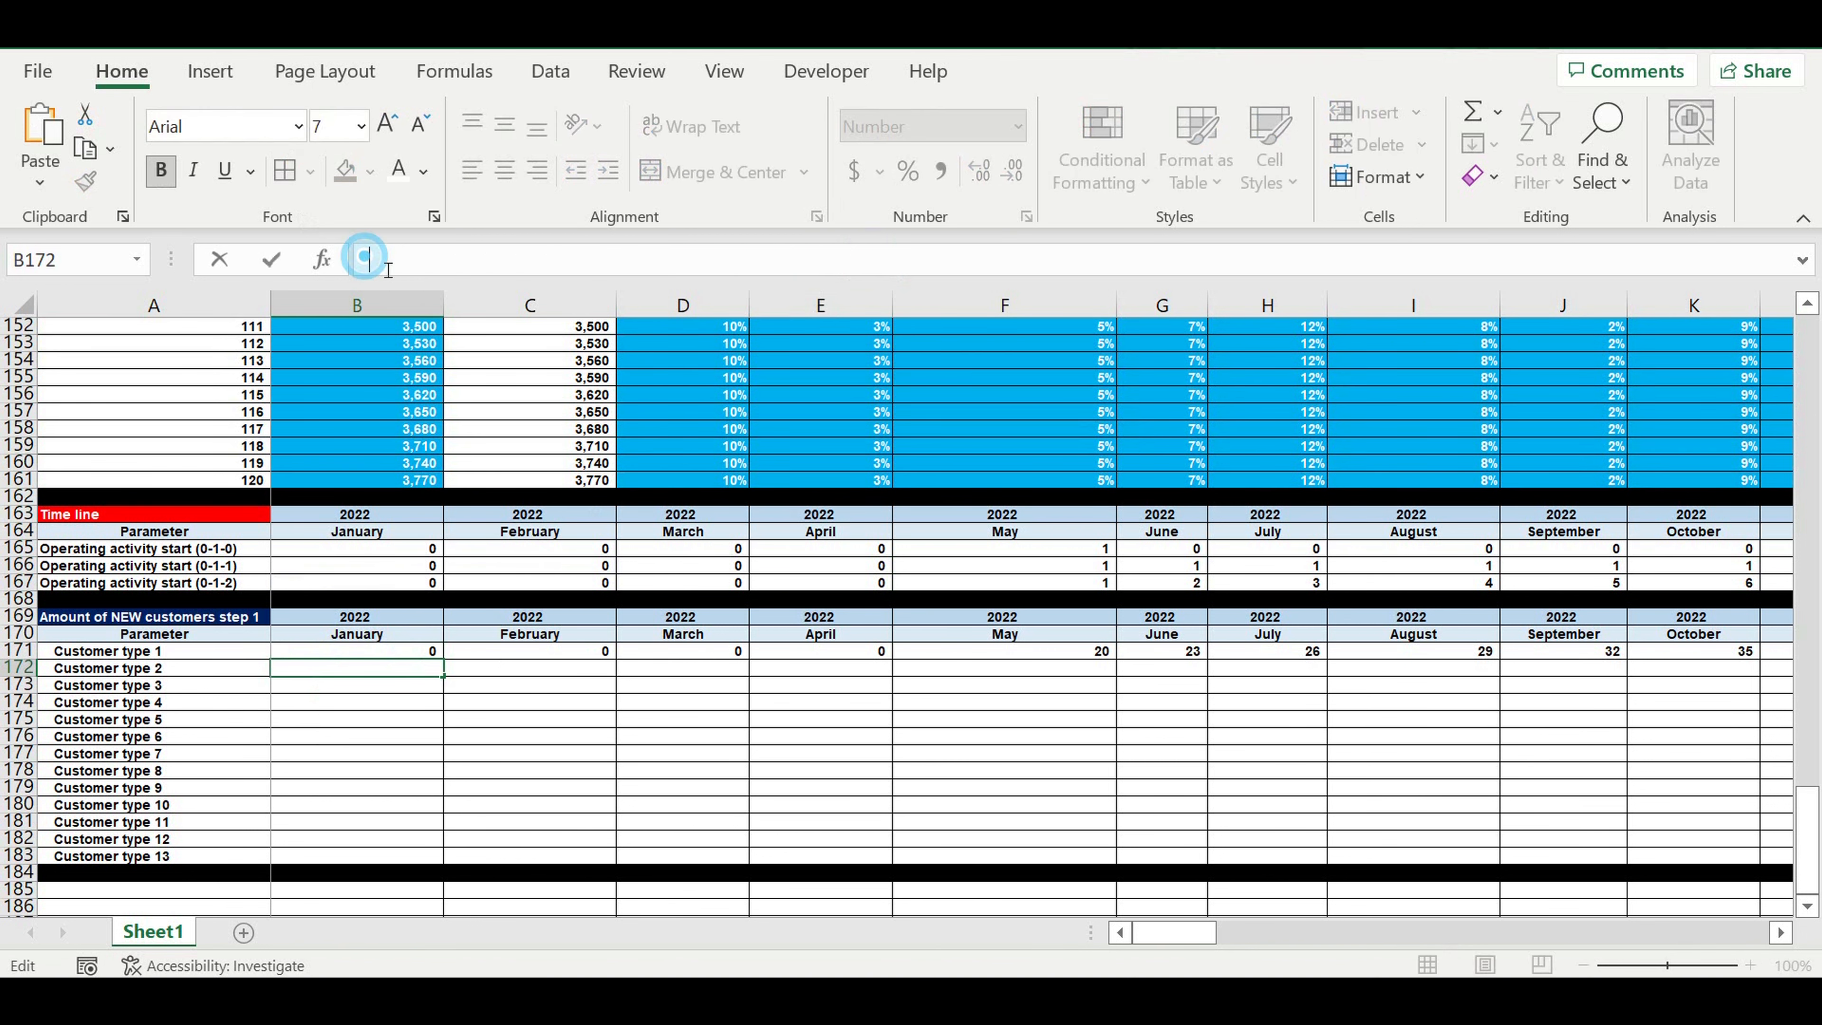
pyautogui.hotkey('ctrl', 'v')
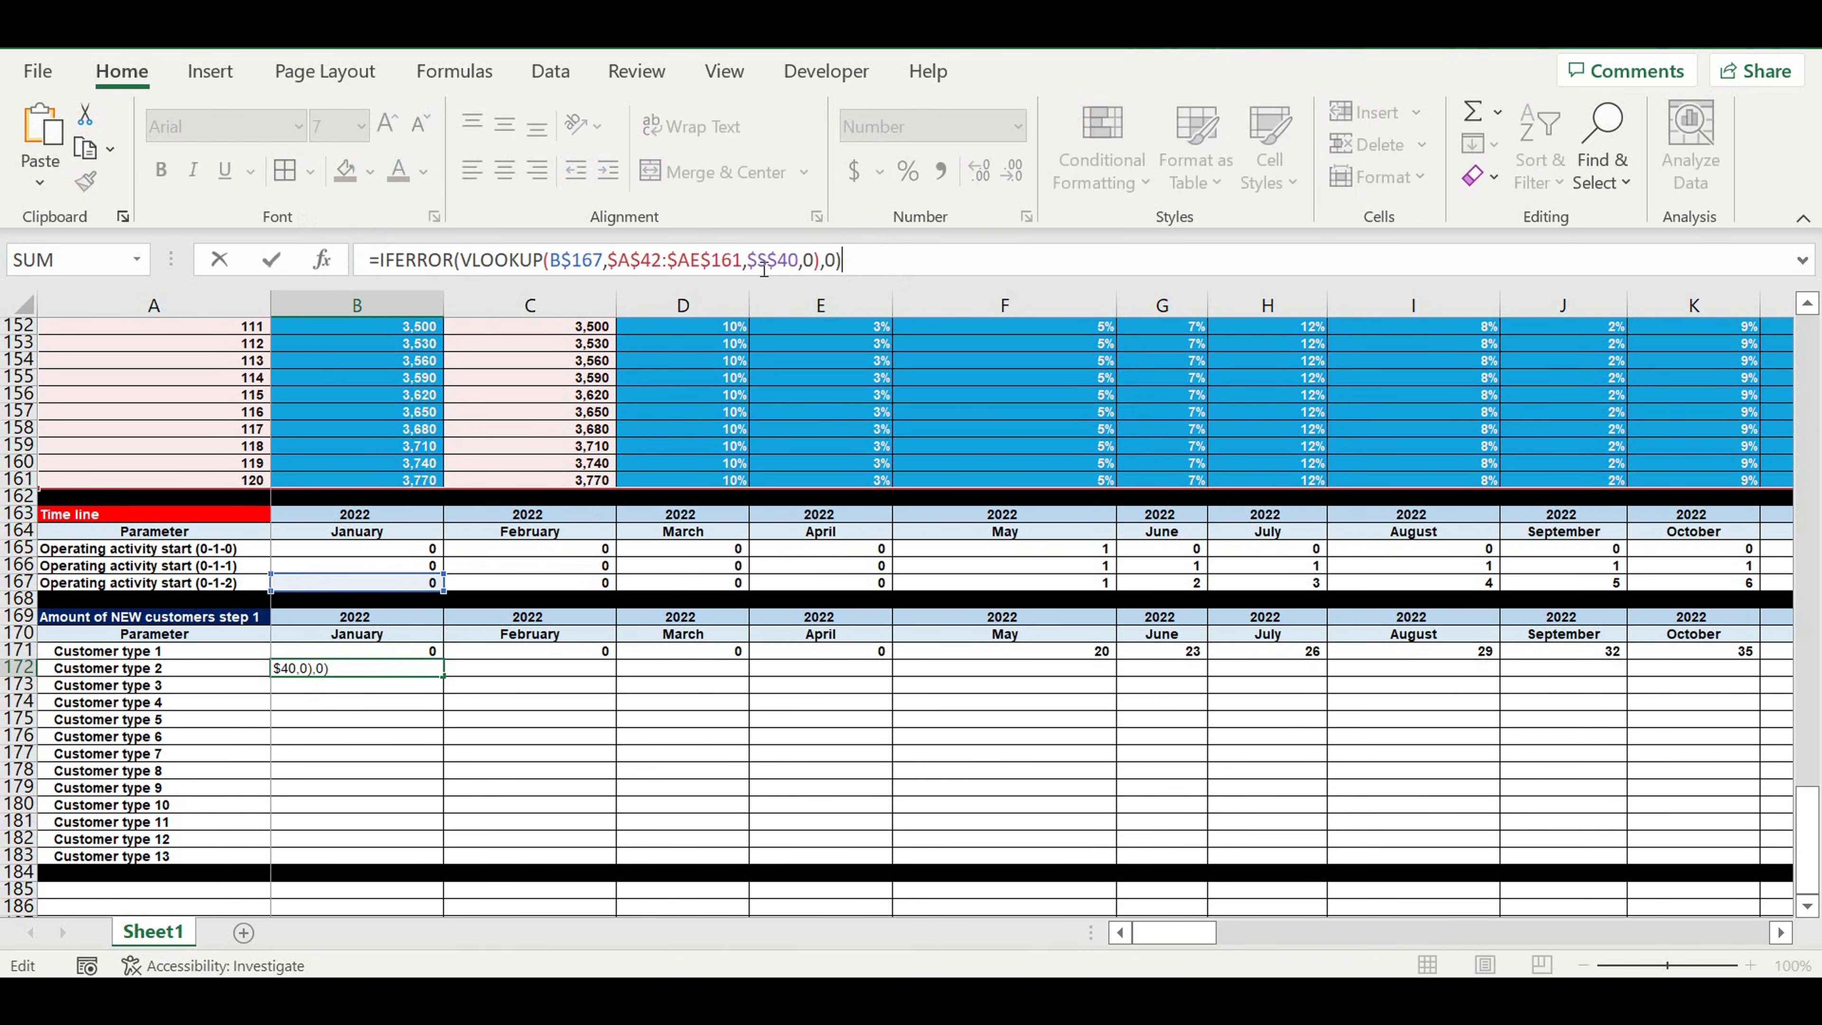
pyautogui.moveTo(767, 260); pyautogui.dragTo(757, 260)
pyautogui.write('t')
pyautogui.hotkey('ctrl', 'Return')
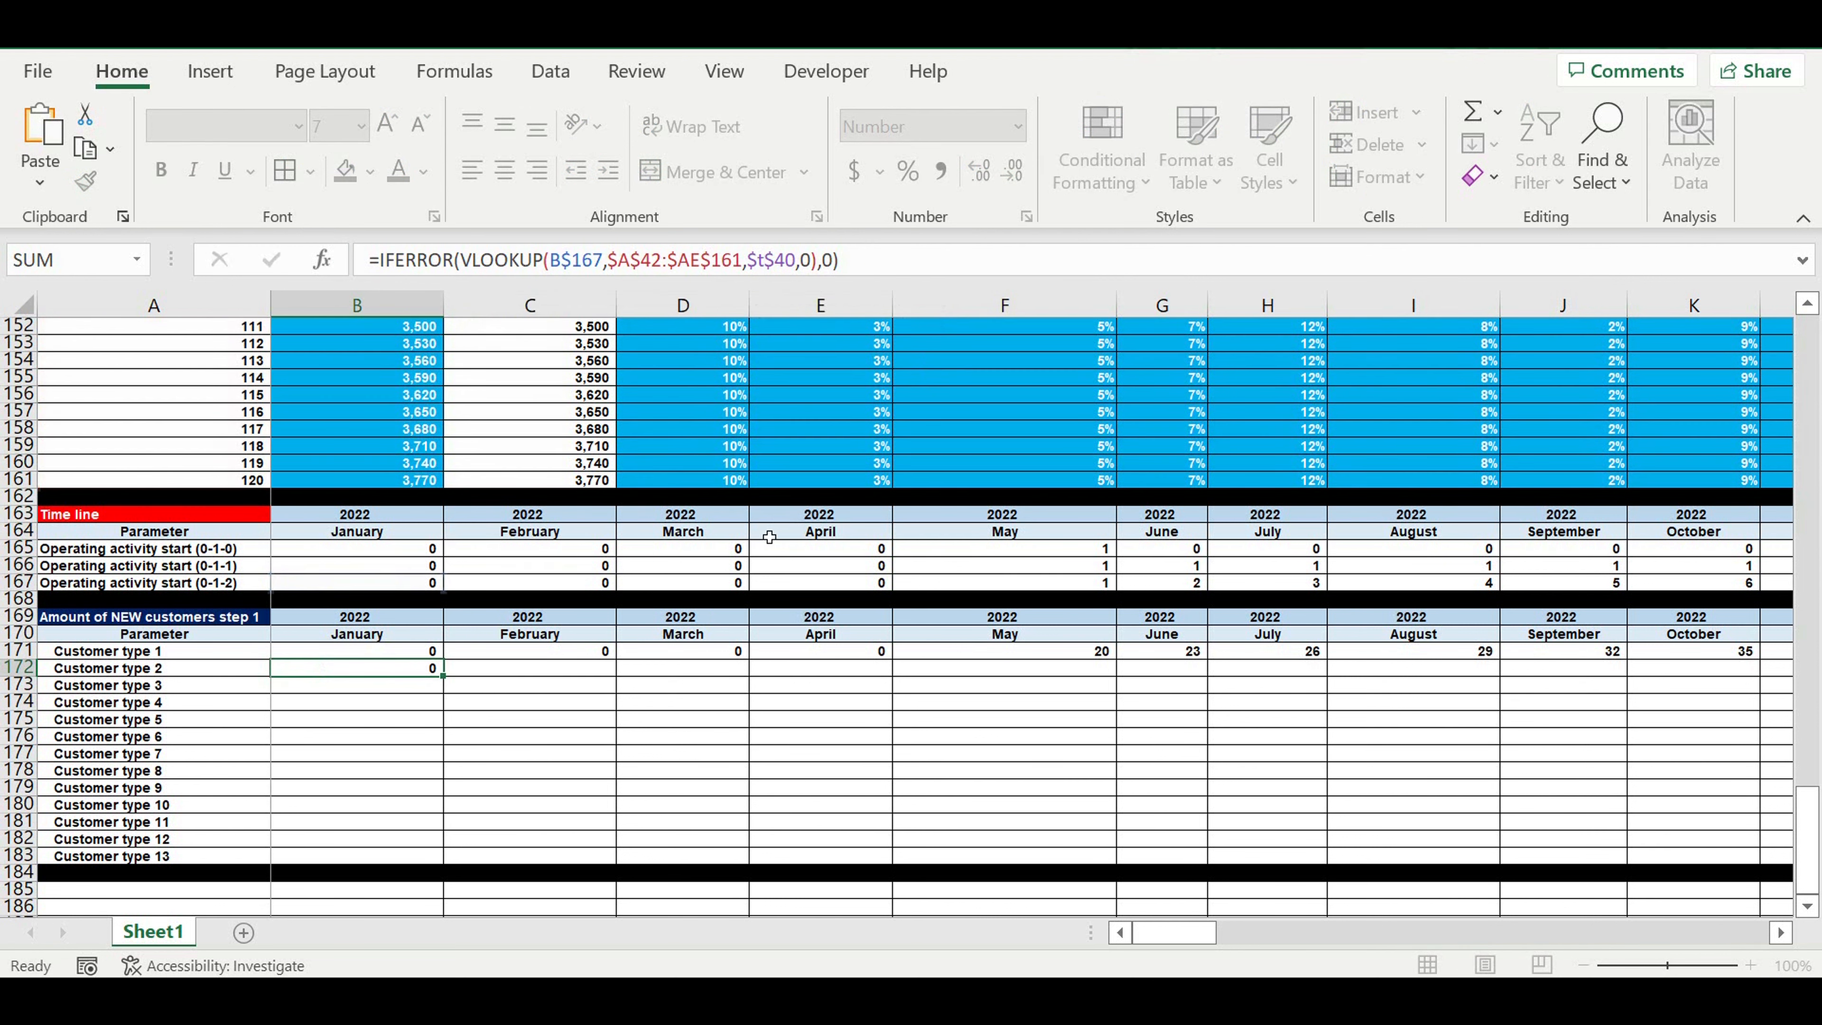
# Step: Copy the B172 formula text into B173 for Customer type 3 and change its column index reference to $U$40
pyautogui.click(413, 671)
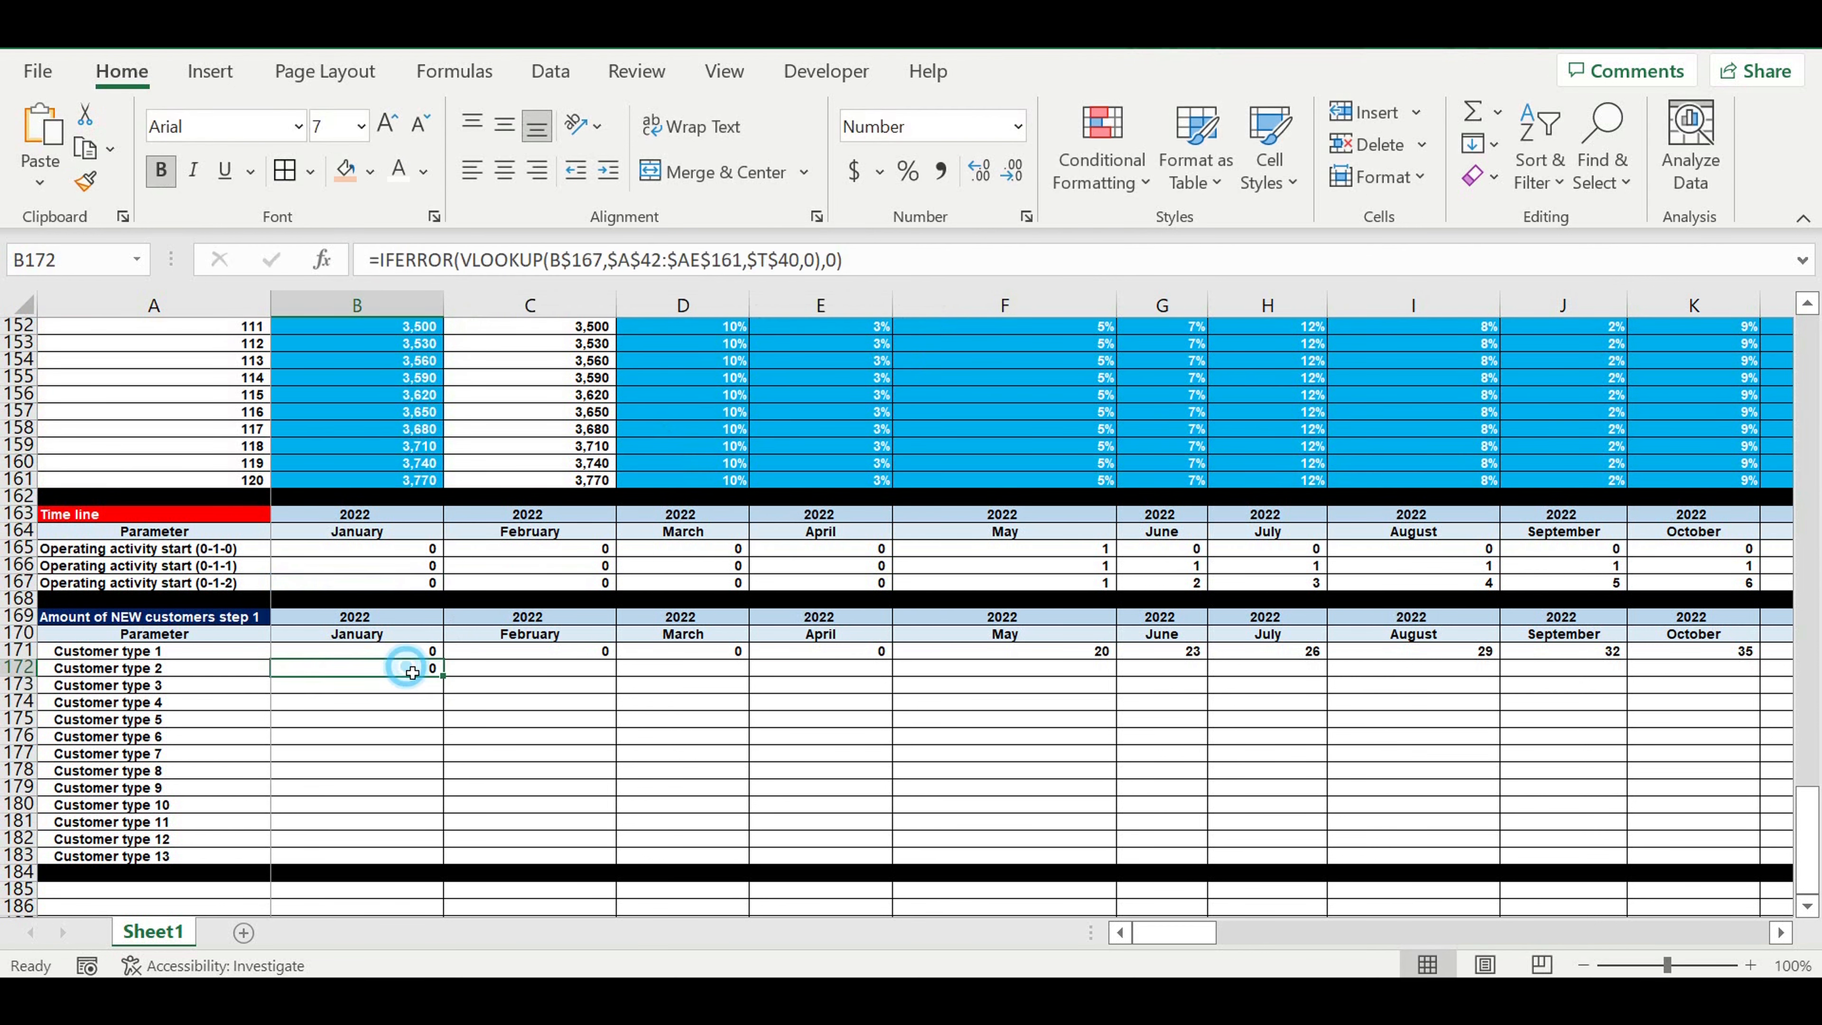
pyautogui.moveTo(847, 260); pyautogui.dragTo(149, 199)
pyautogui.hotkey('ctrl', 'c')
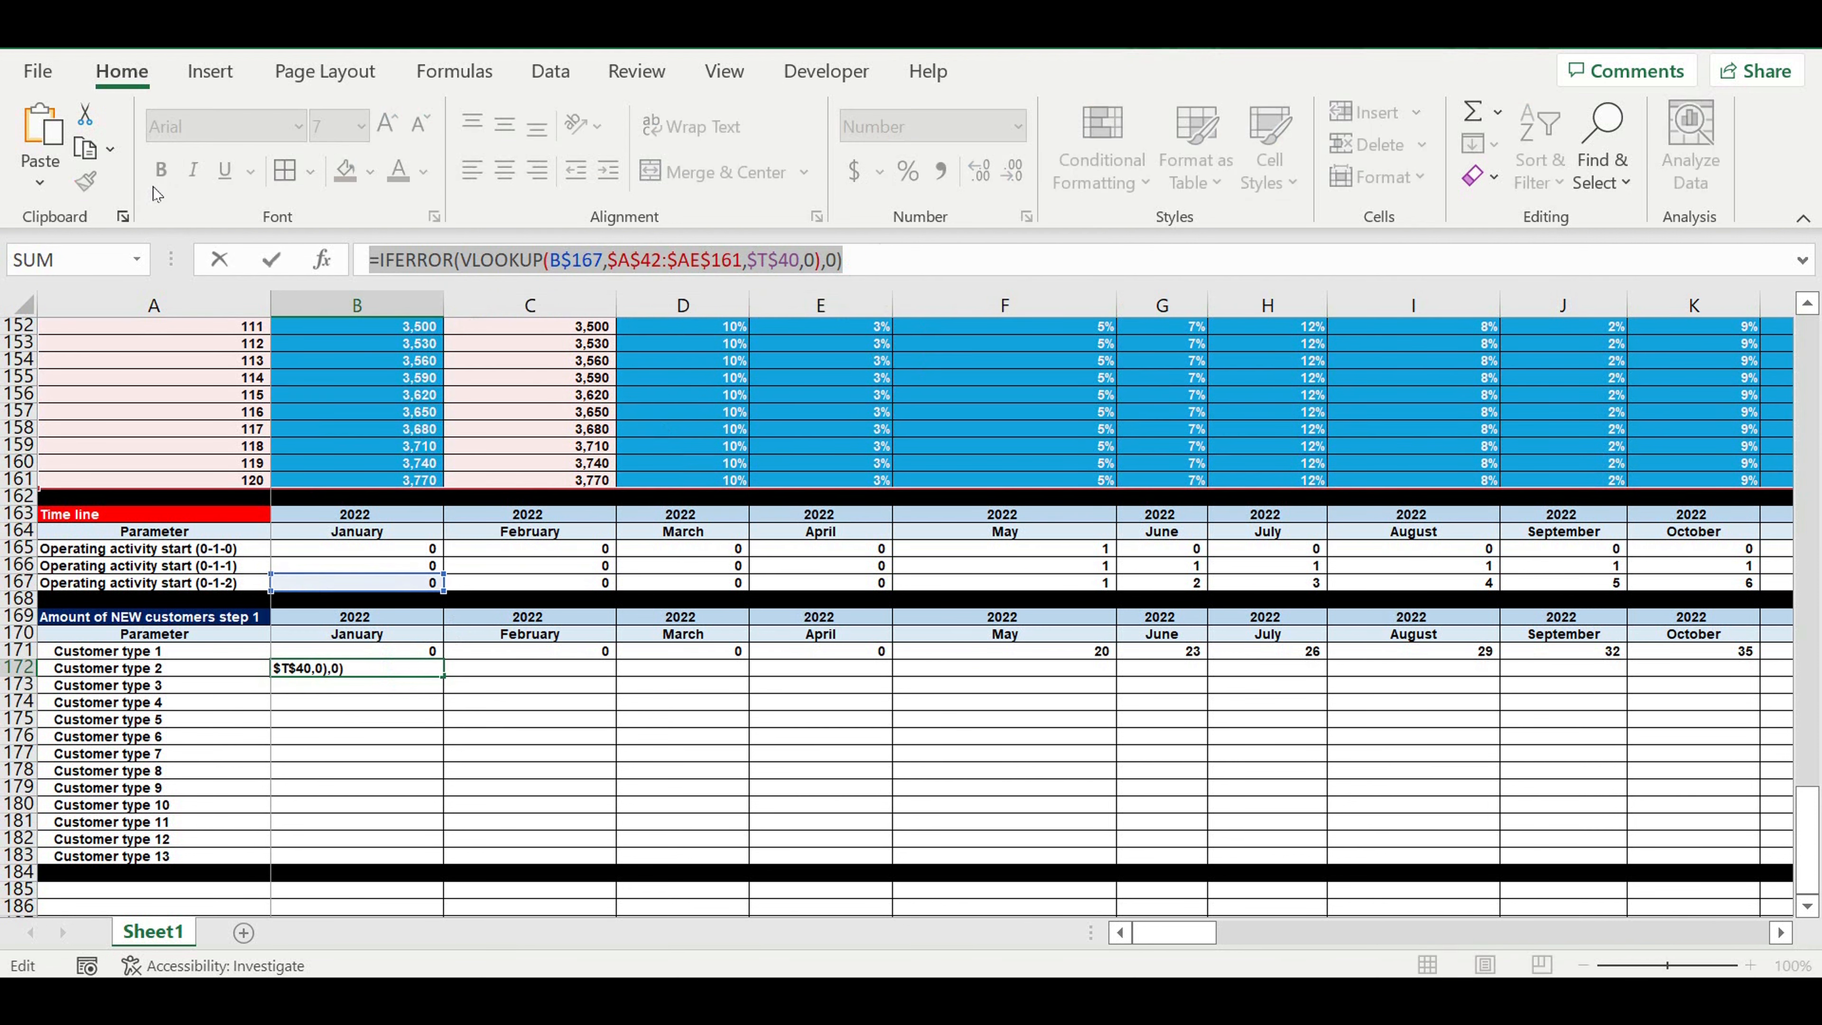
pyautogui.press('Return')
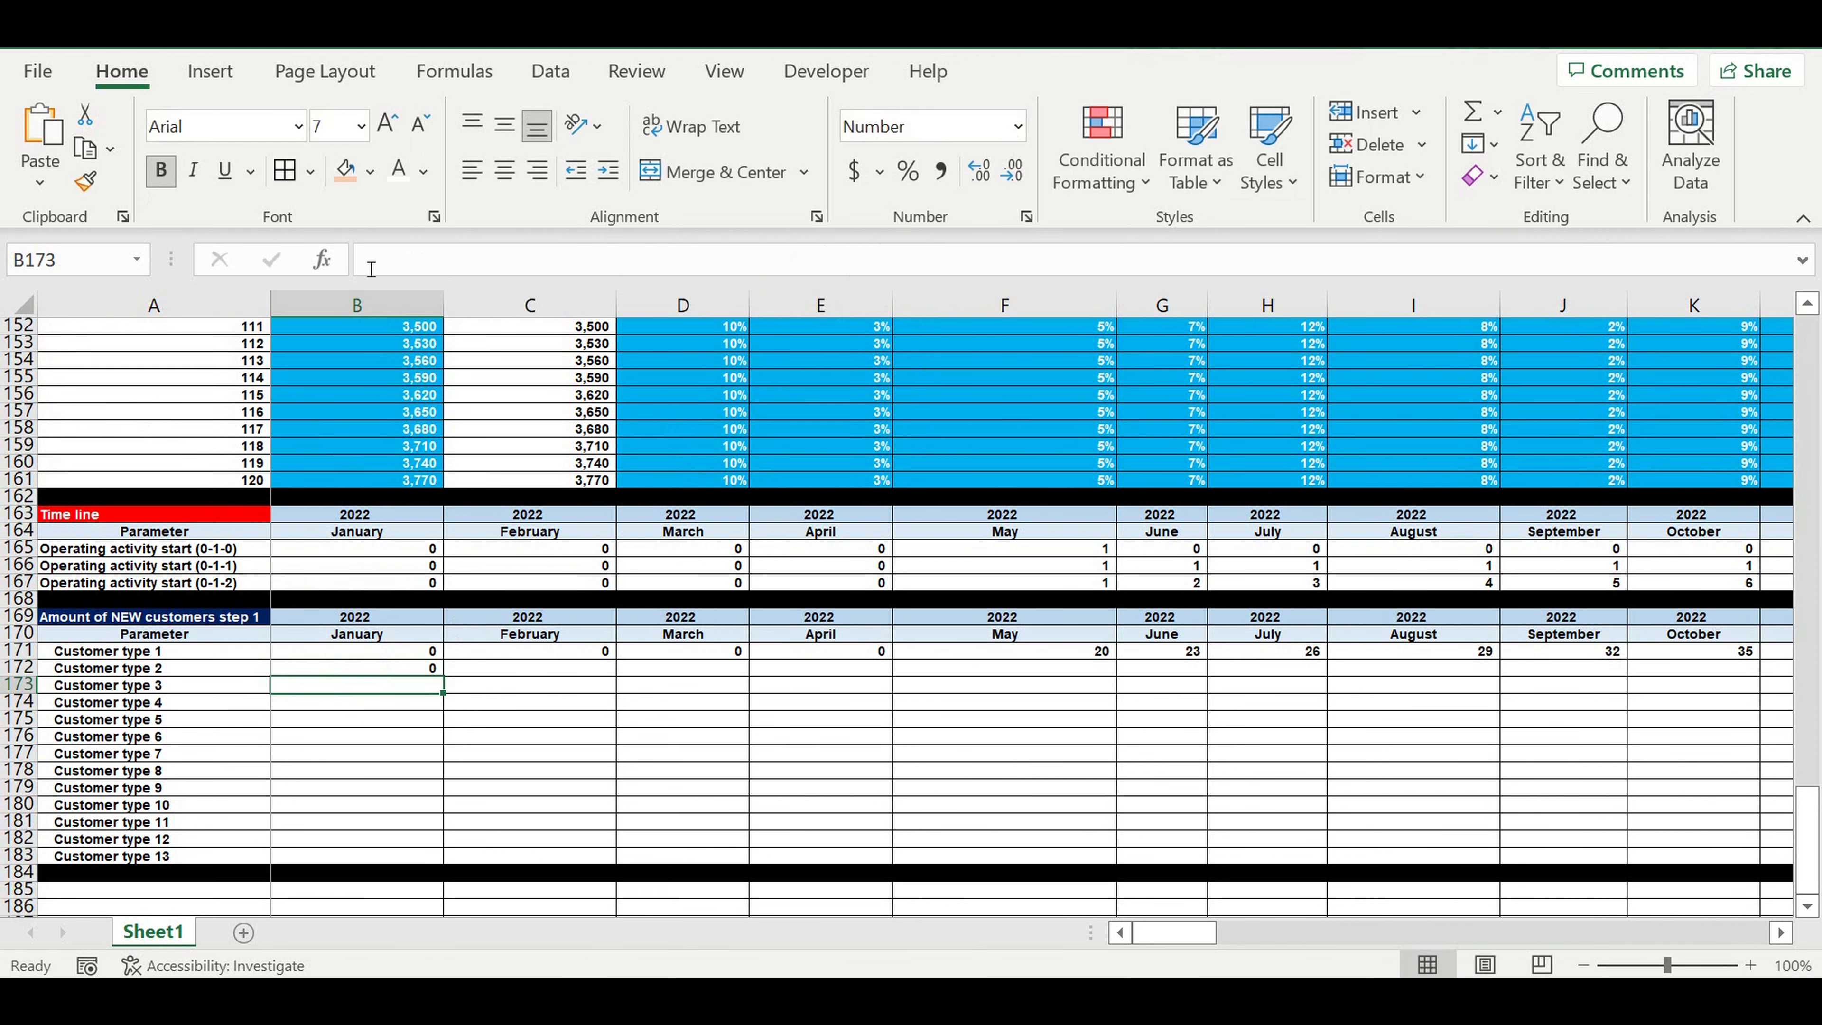
pyautogui.click(371, 268)
pyautogui.hotkey('ctrl', 'v')
pyautogui.moveTo(758, 261); pyautogui.dragTo(769, 262)
pyautogui.write('u')
pyautogui.press('Return')
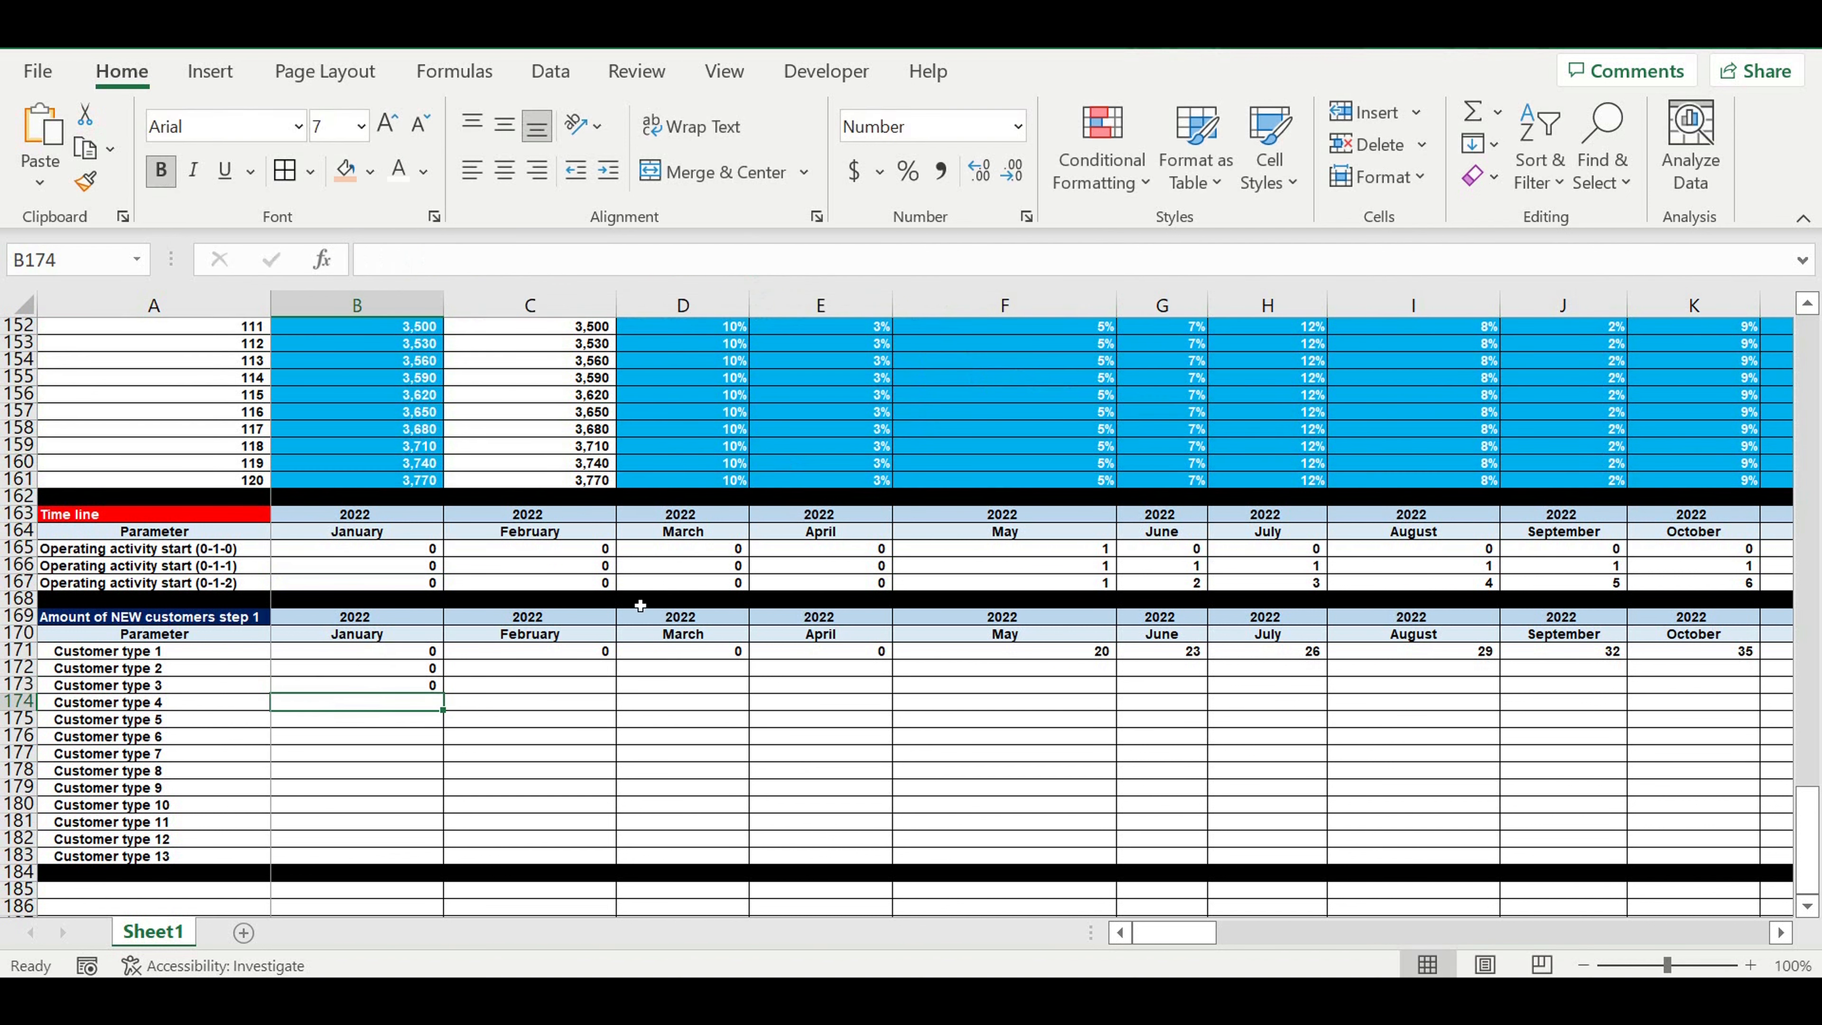
# Step: Paste the formula into B174 for Customer type 4 with the column index reference changed to $V$40
pyautogui.click(378, 258)
pyautogui.hotkey('ctrl', 'v')
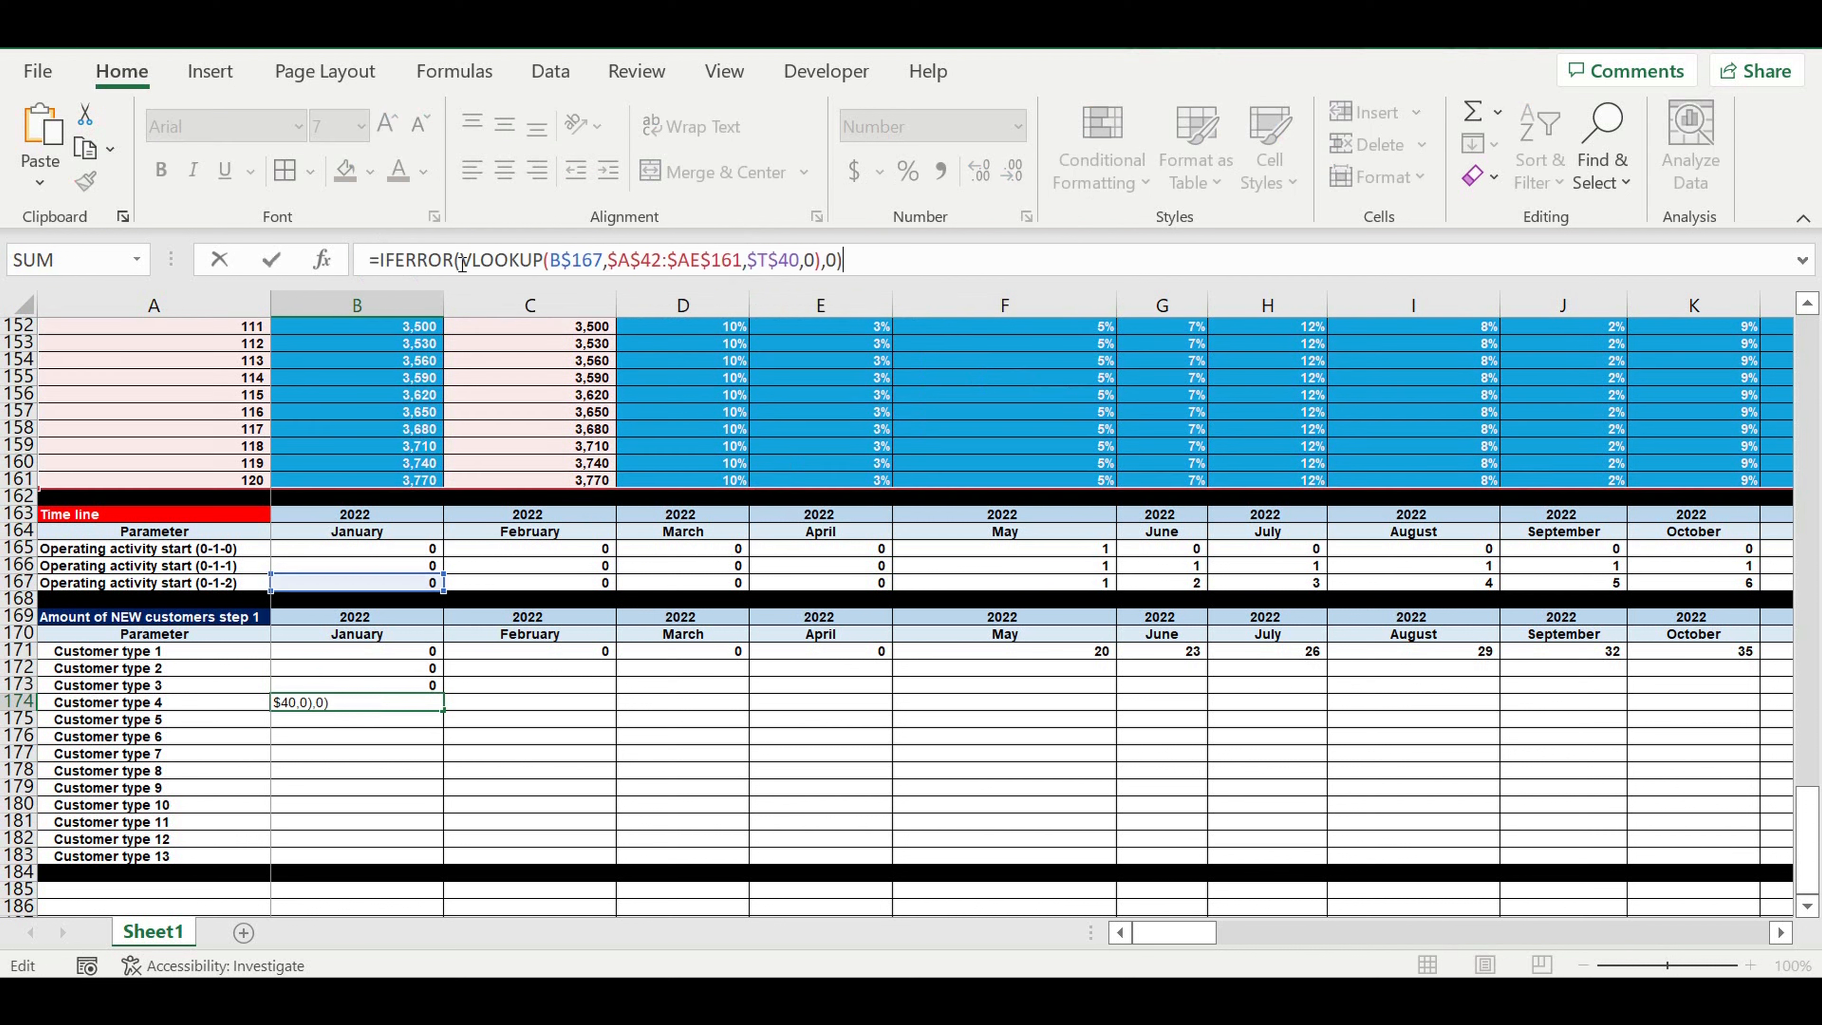
pyautogui.moveTo(771, 259); pyautogui.dragTo(759, 261)
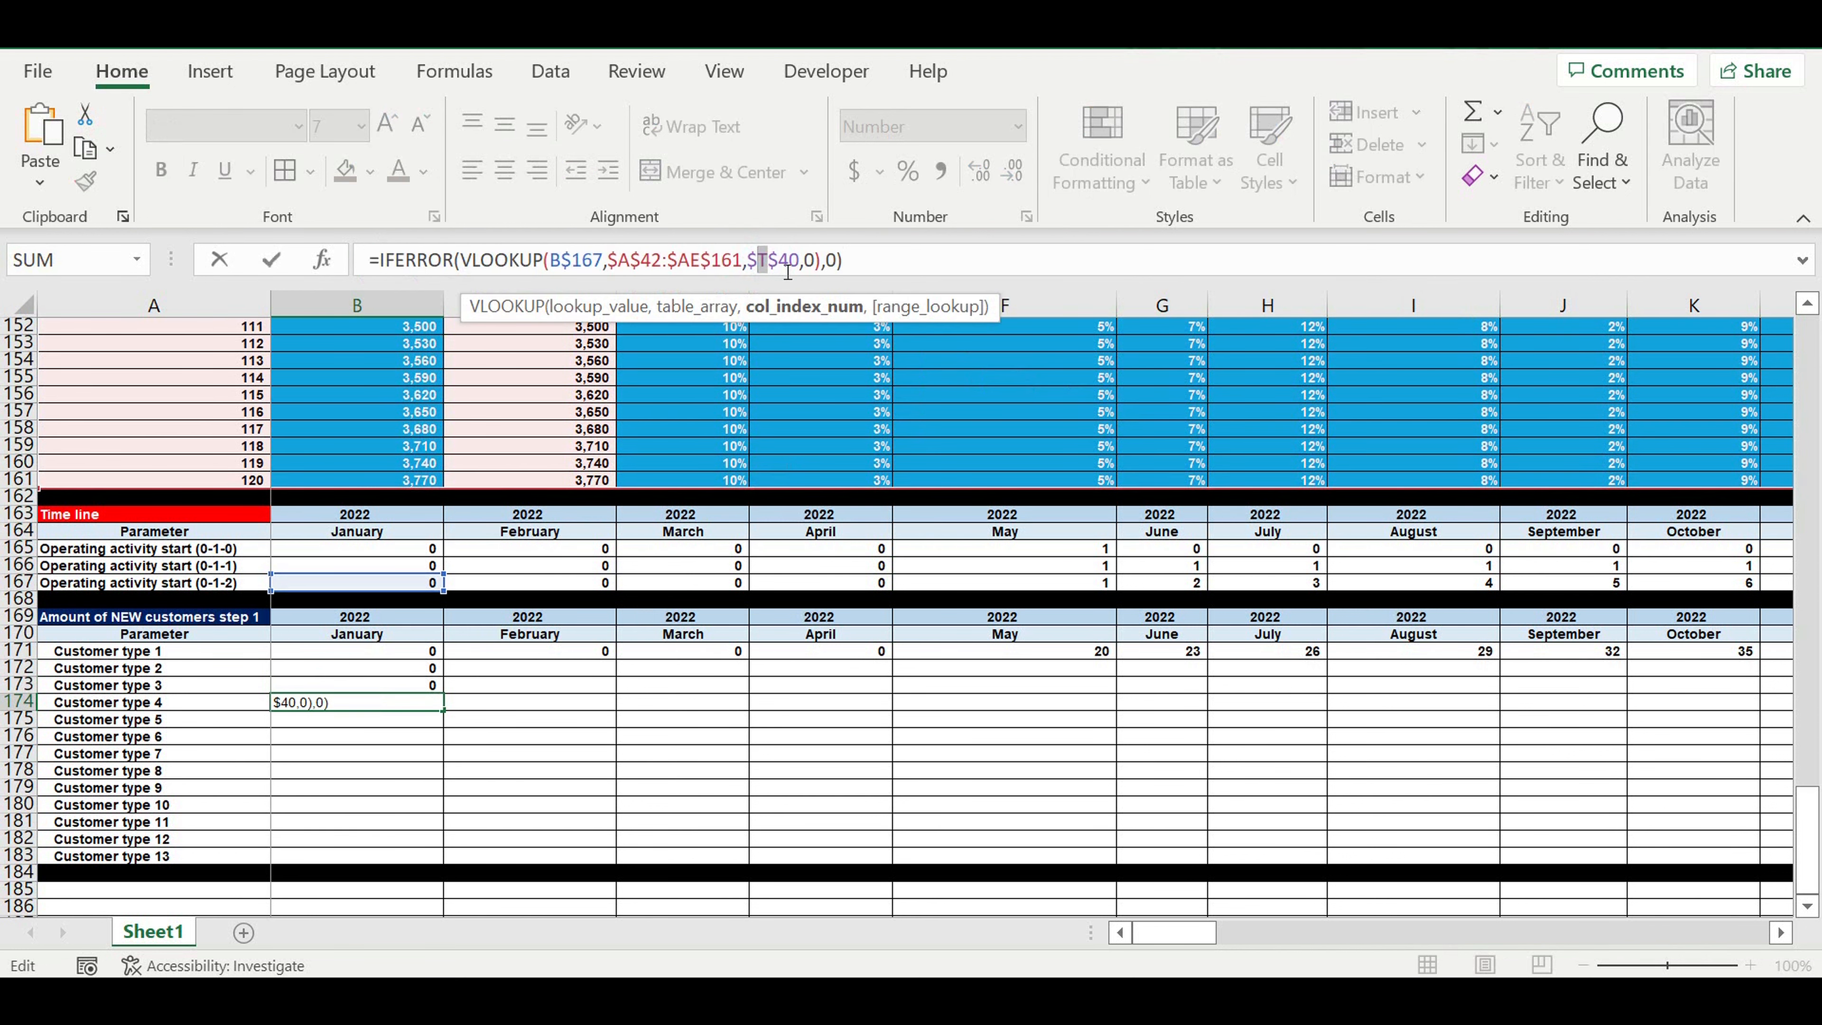
pyautogui.write('v')
pyautogui.press('Return')
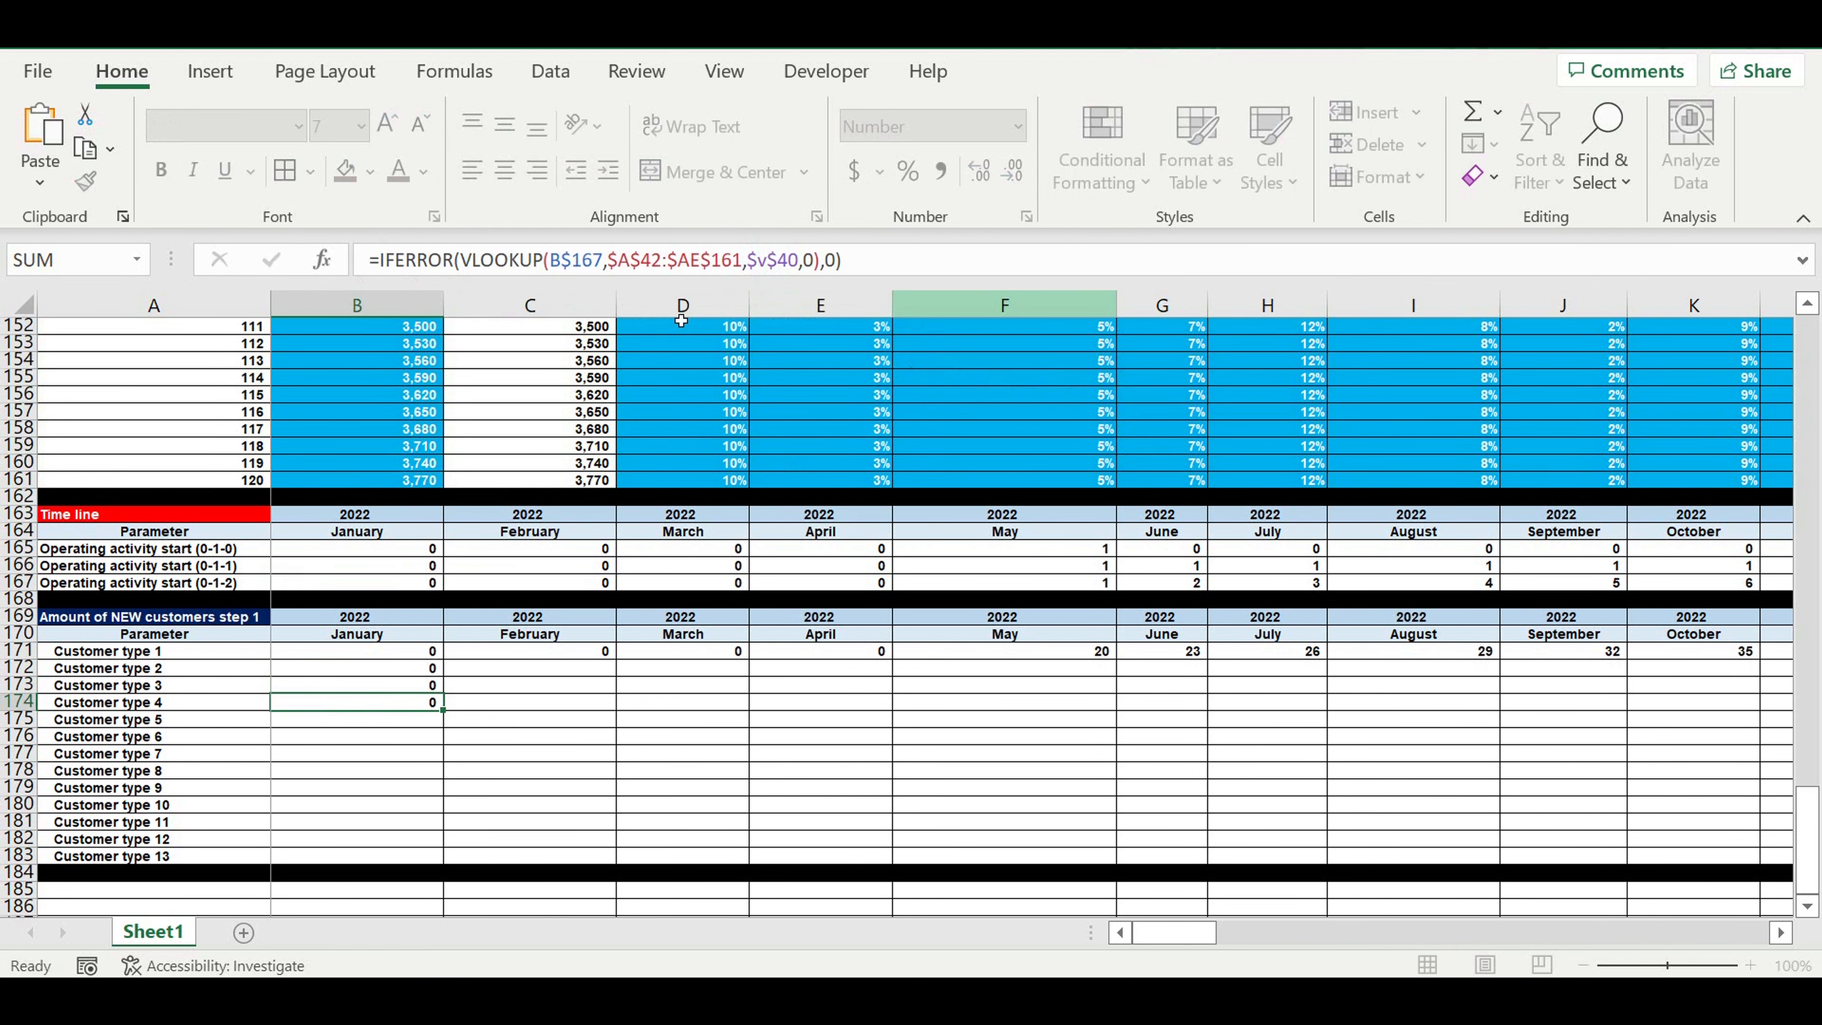
# Step: Paste the copied lookup formula into B175 for Customer type 5 with its column index reference changed to $W$40
pyautogui.click(378, 259)
pyautogui.hotkey('ctrl', 'v')
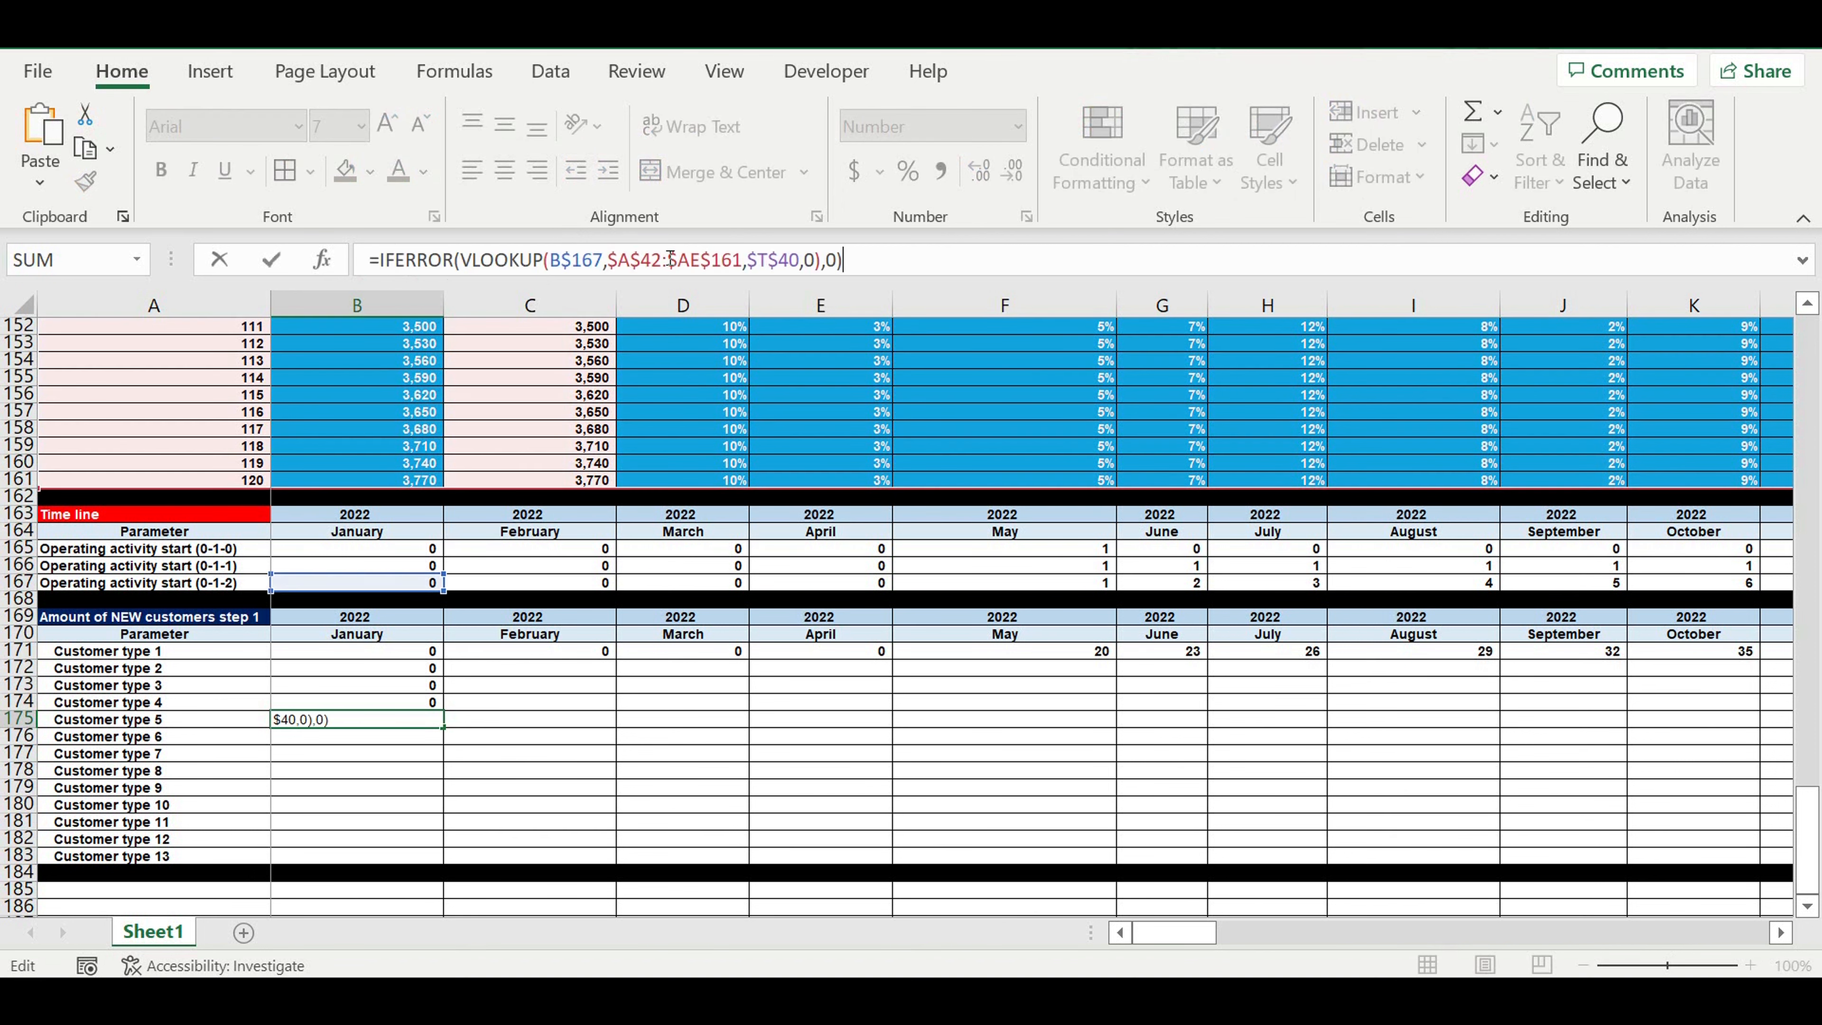
pyautogui.moveTo(769, 259); pyautogui.dragTo(759, 260)
pyautogui.write('w')
pyautogui.press('Return')
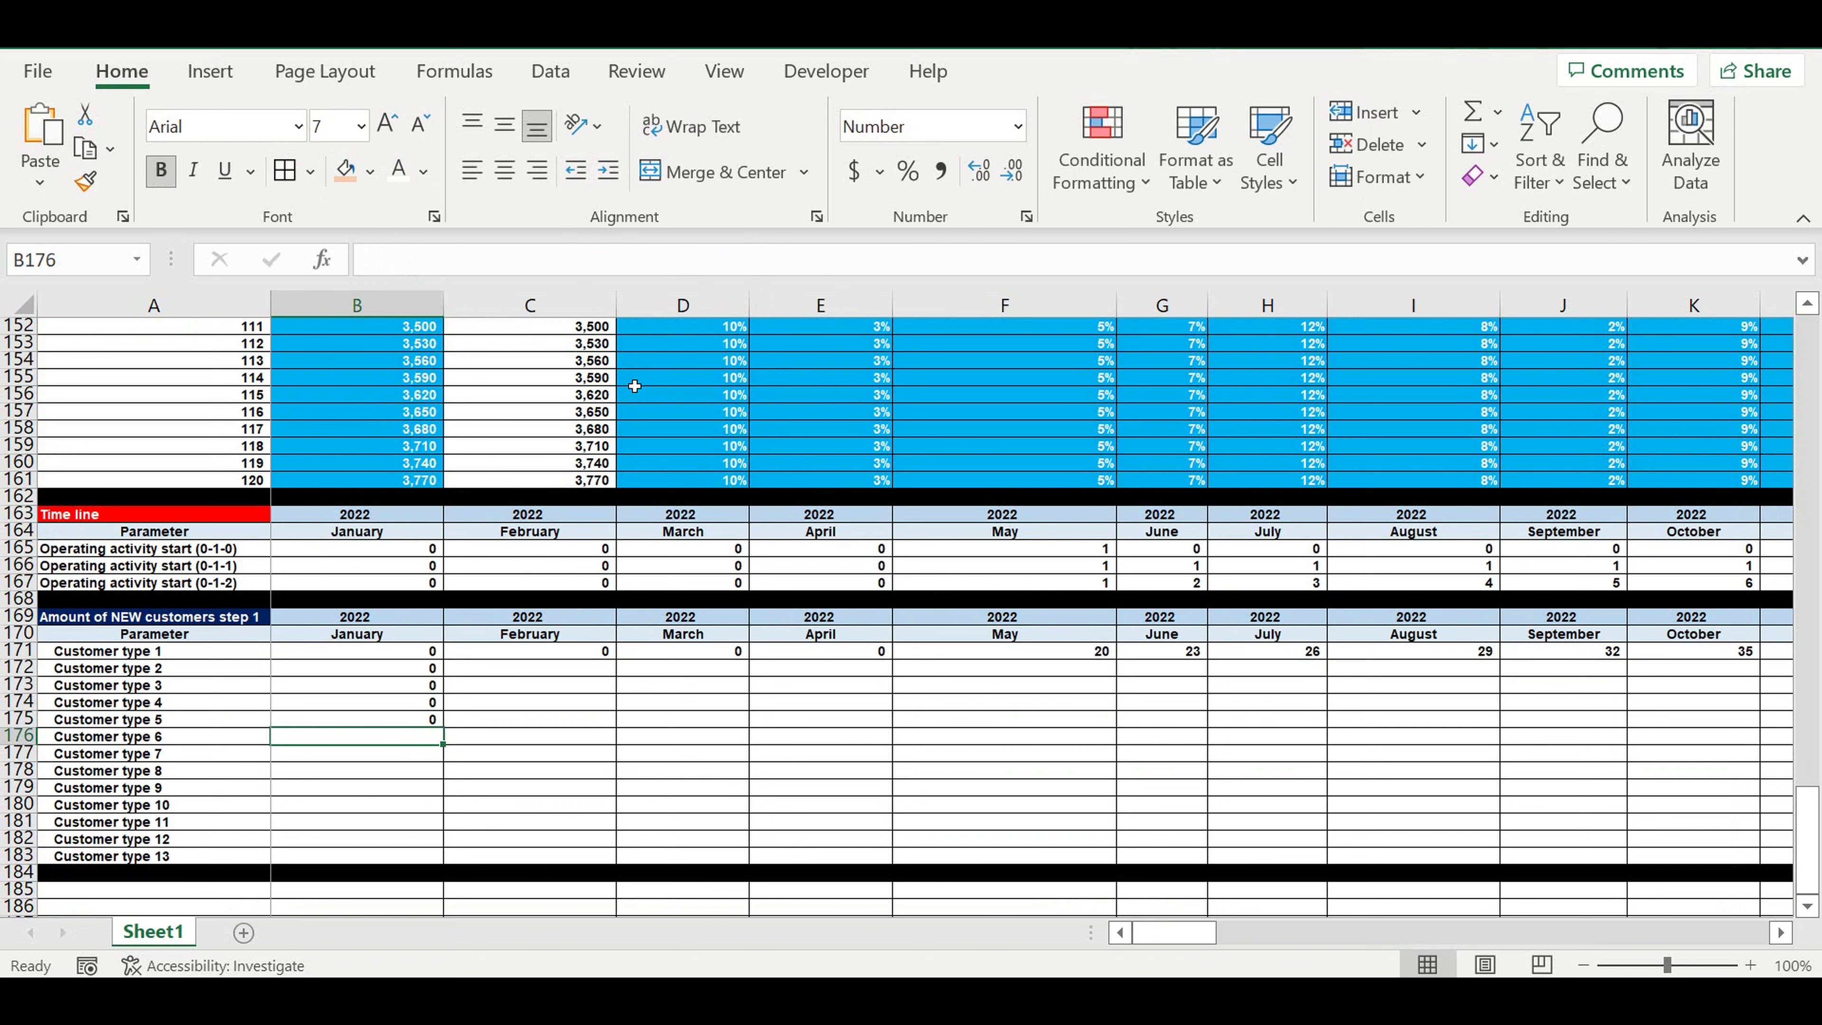
# Step: Paste the lookup formula into B176 for Customer type 6 and change its column index reference to $X$40
pyautogui.click(394, 264)
pyautogui.hotkey('ctrl', 'v')
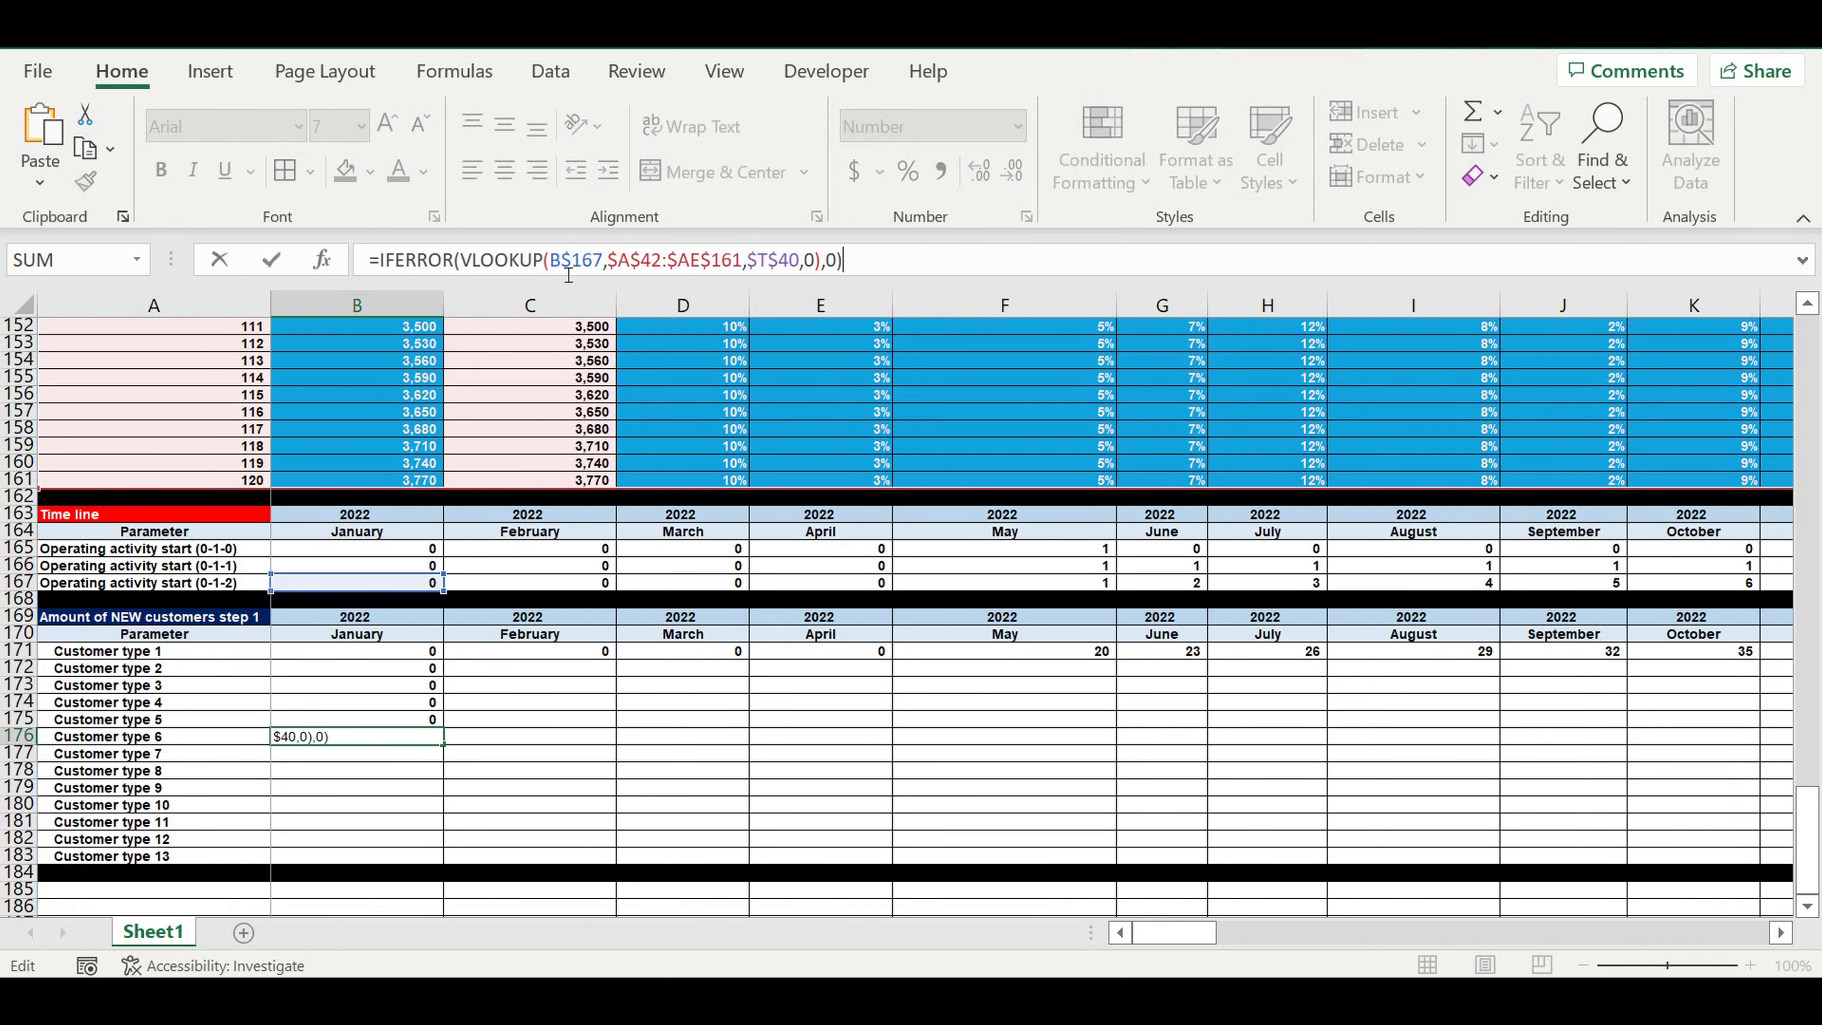
pyautogui.click(768, 259)
pyautogui.press('BackSpace')
pyautogui.write('x')
pyautogui.press('Return')
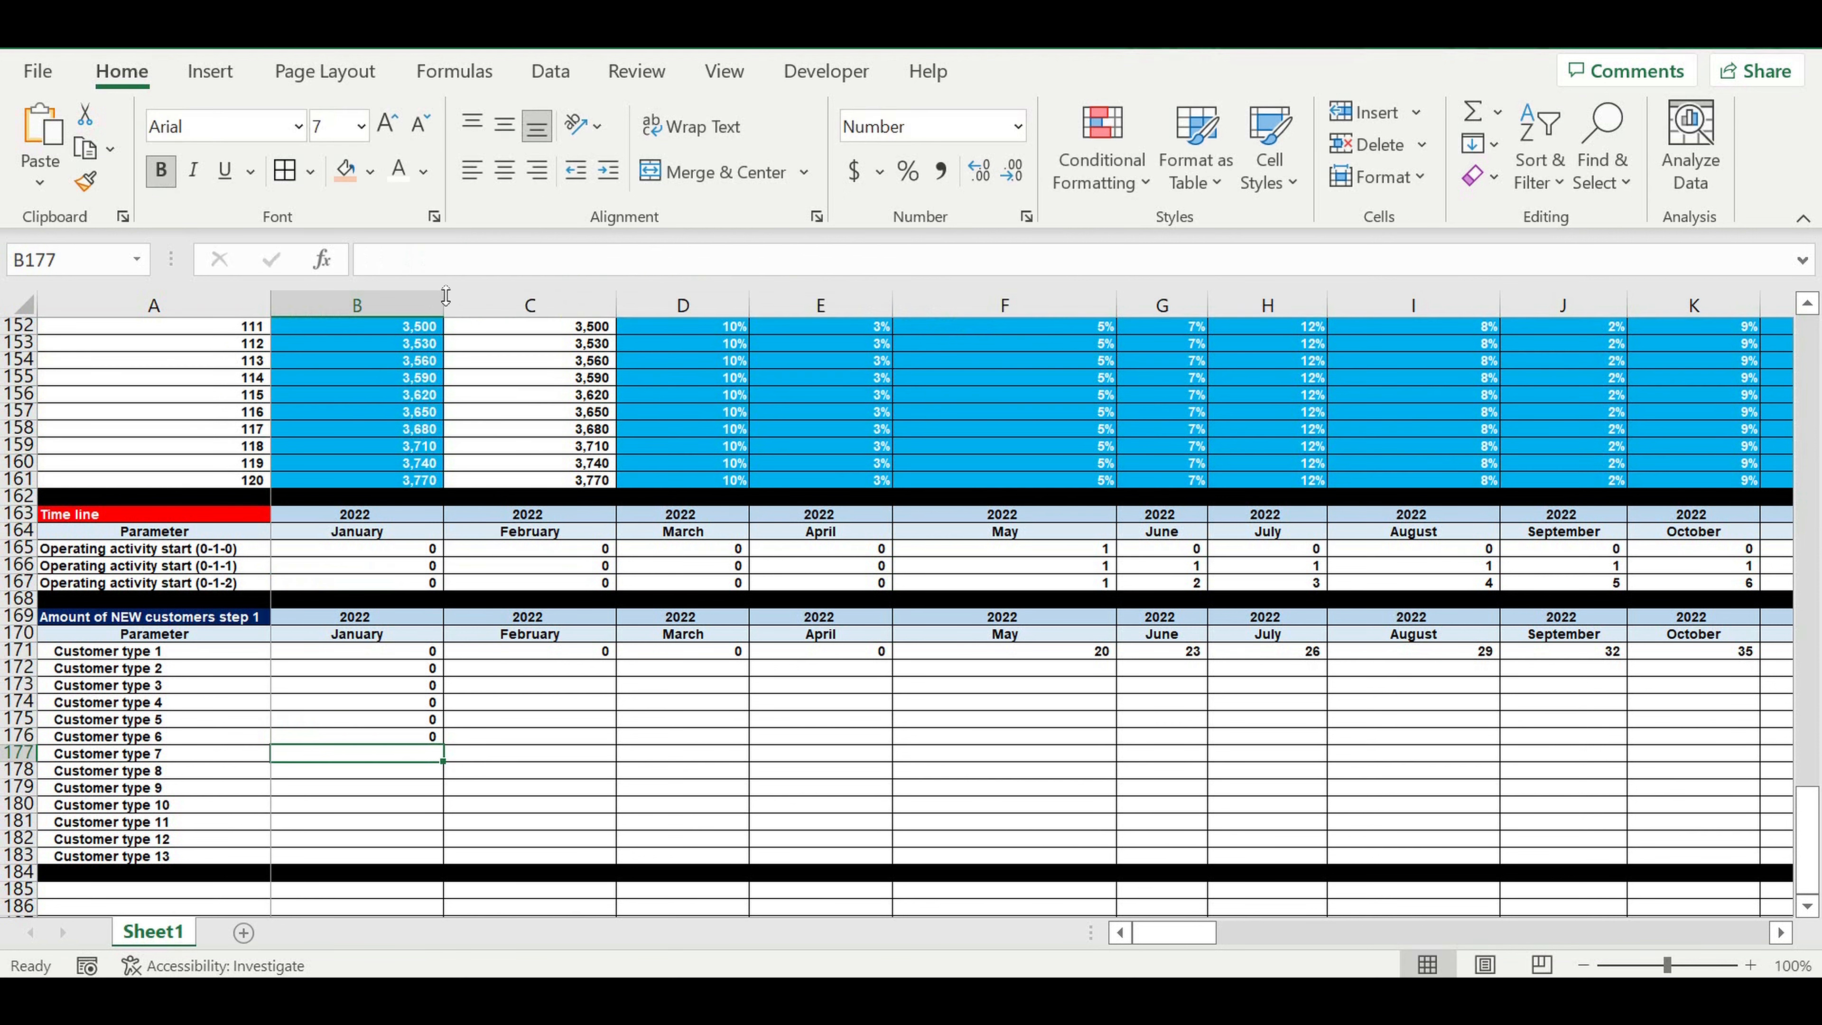
# Step: Paste the lookup formula into B177 for Customer type 7, pointing its column index reference at that type's column in row 40
pyautogui.click(384, 263)
pyautogui.hotkey('ctrl', 'v')
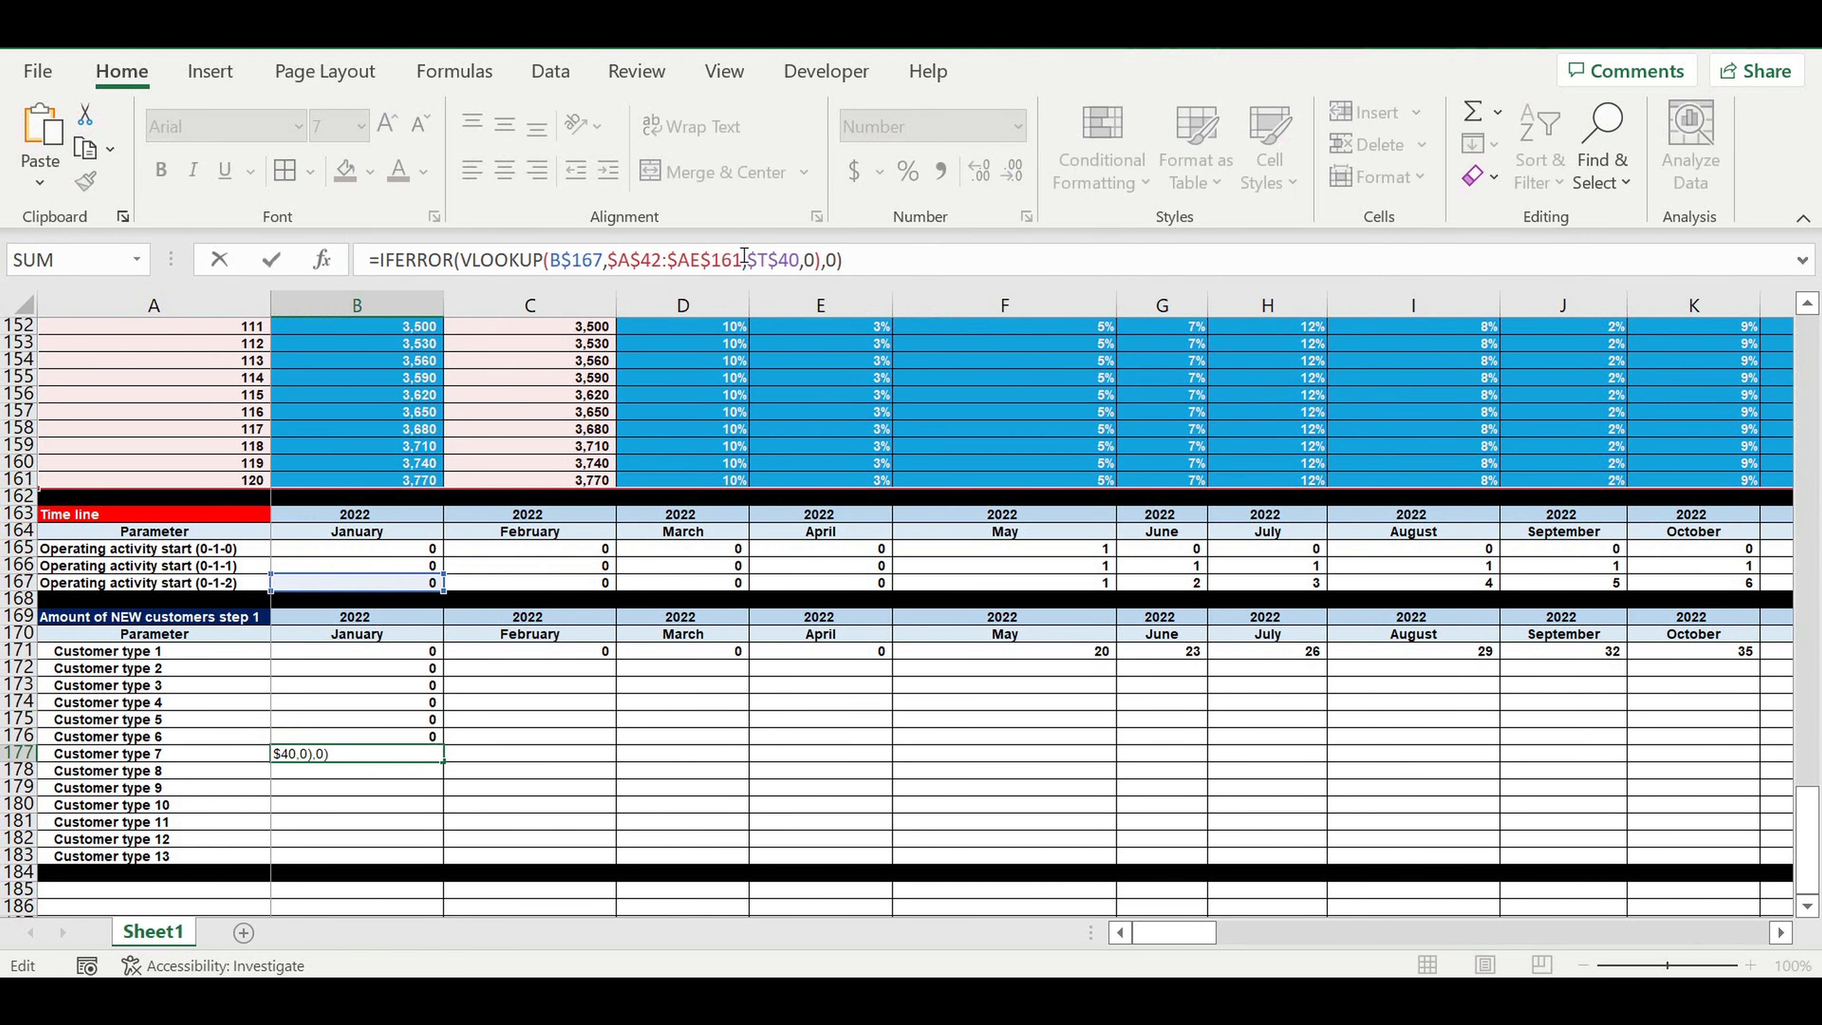
pyautogui.moveTo(758, 260); pyautogui.dragTo(767, 260)
pyautogui.write('U')
pyautogui.press('Return')
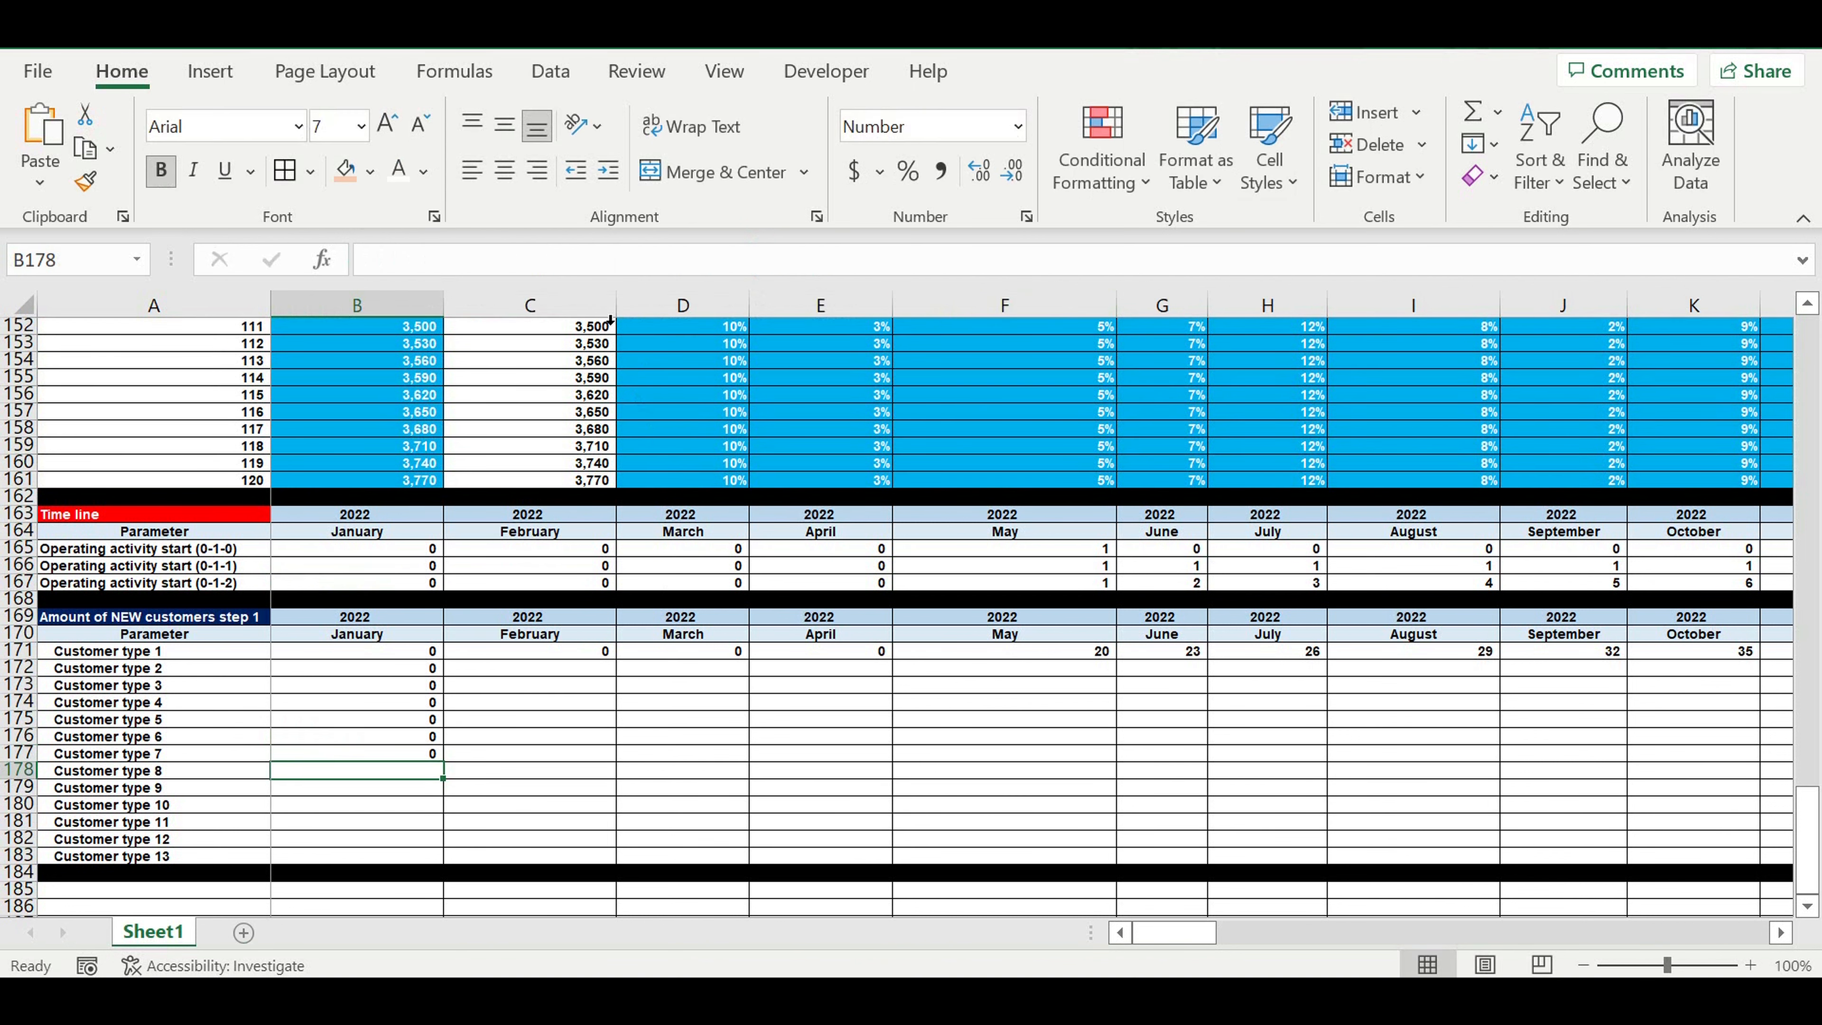
# Step: Paste the lookup formula into B178 for Customer type 8 with the column index reference changed to $Z$40
pyautogui.click(370, 263)
pyautogui.hotkey('ctrl', 'v')
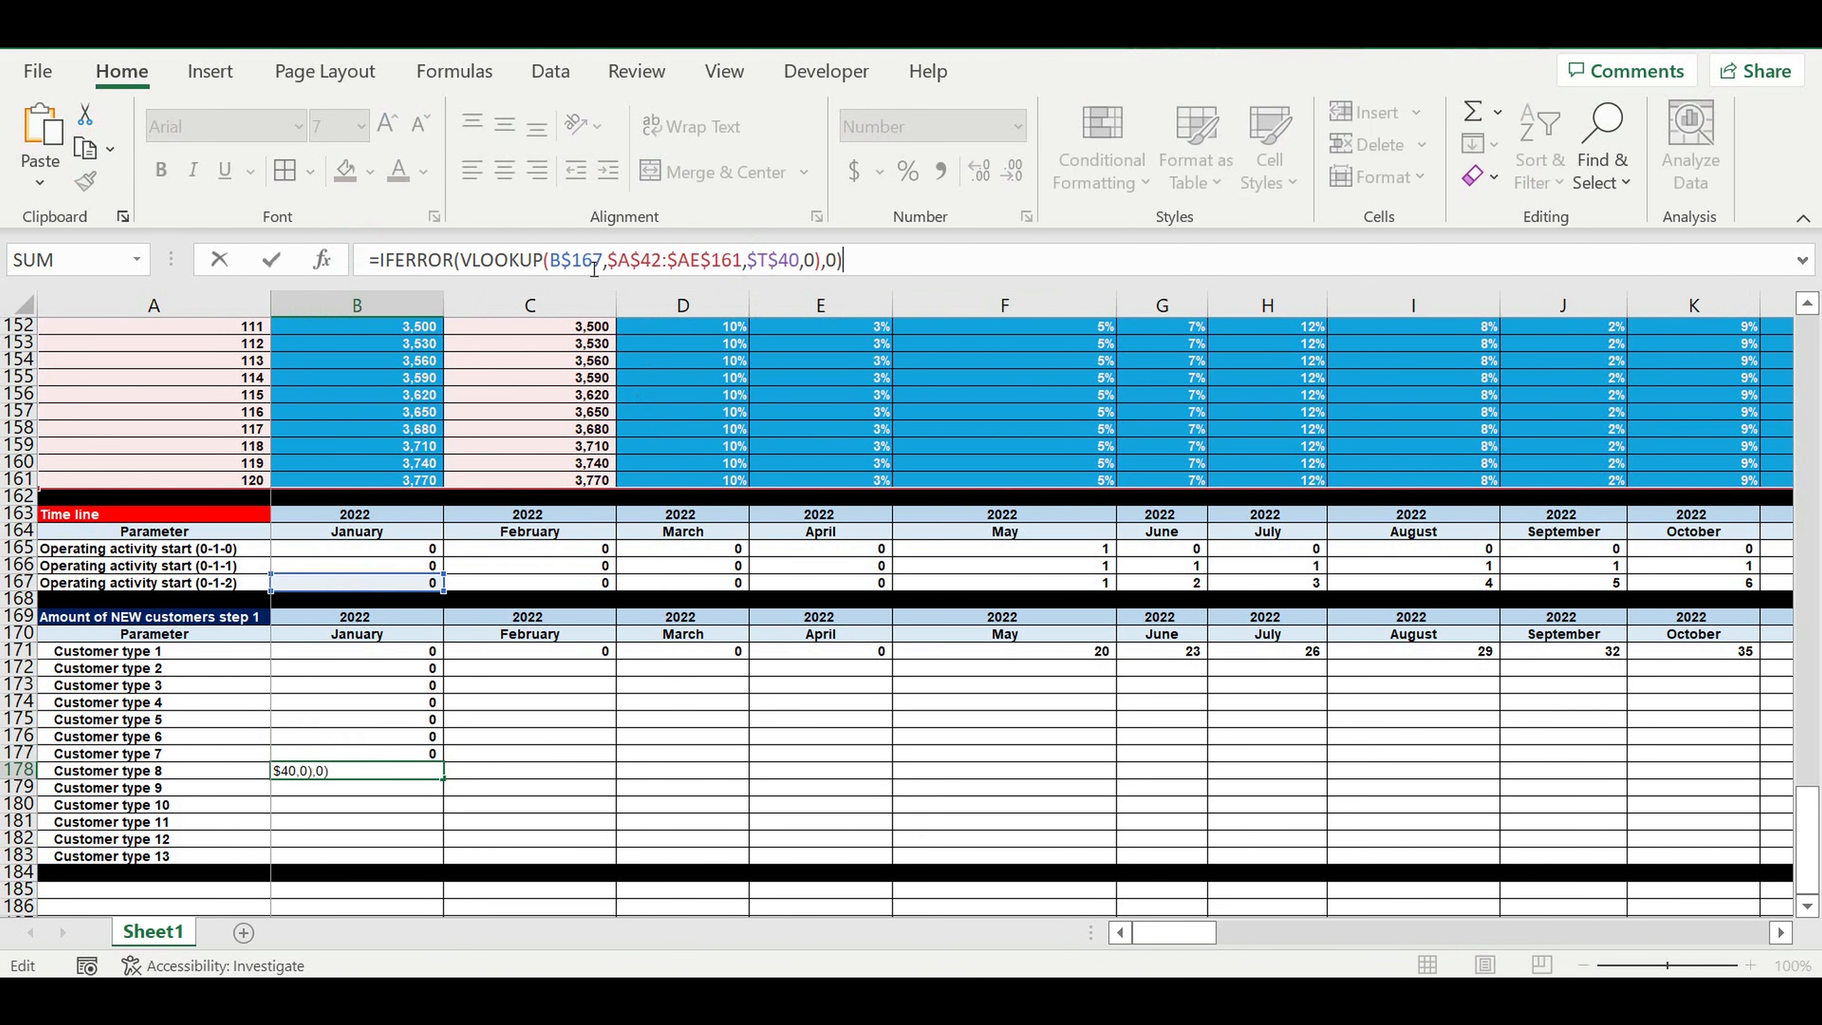
pyautogui.moveTo(758, 260); pyautogui.dragTo(767, 260)
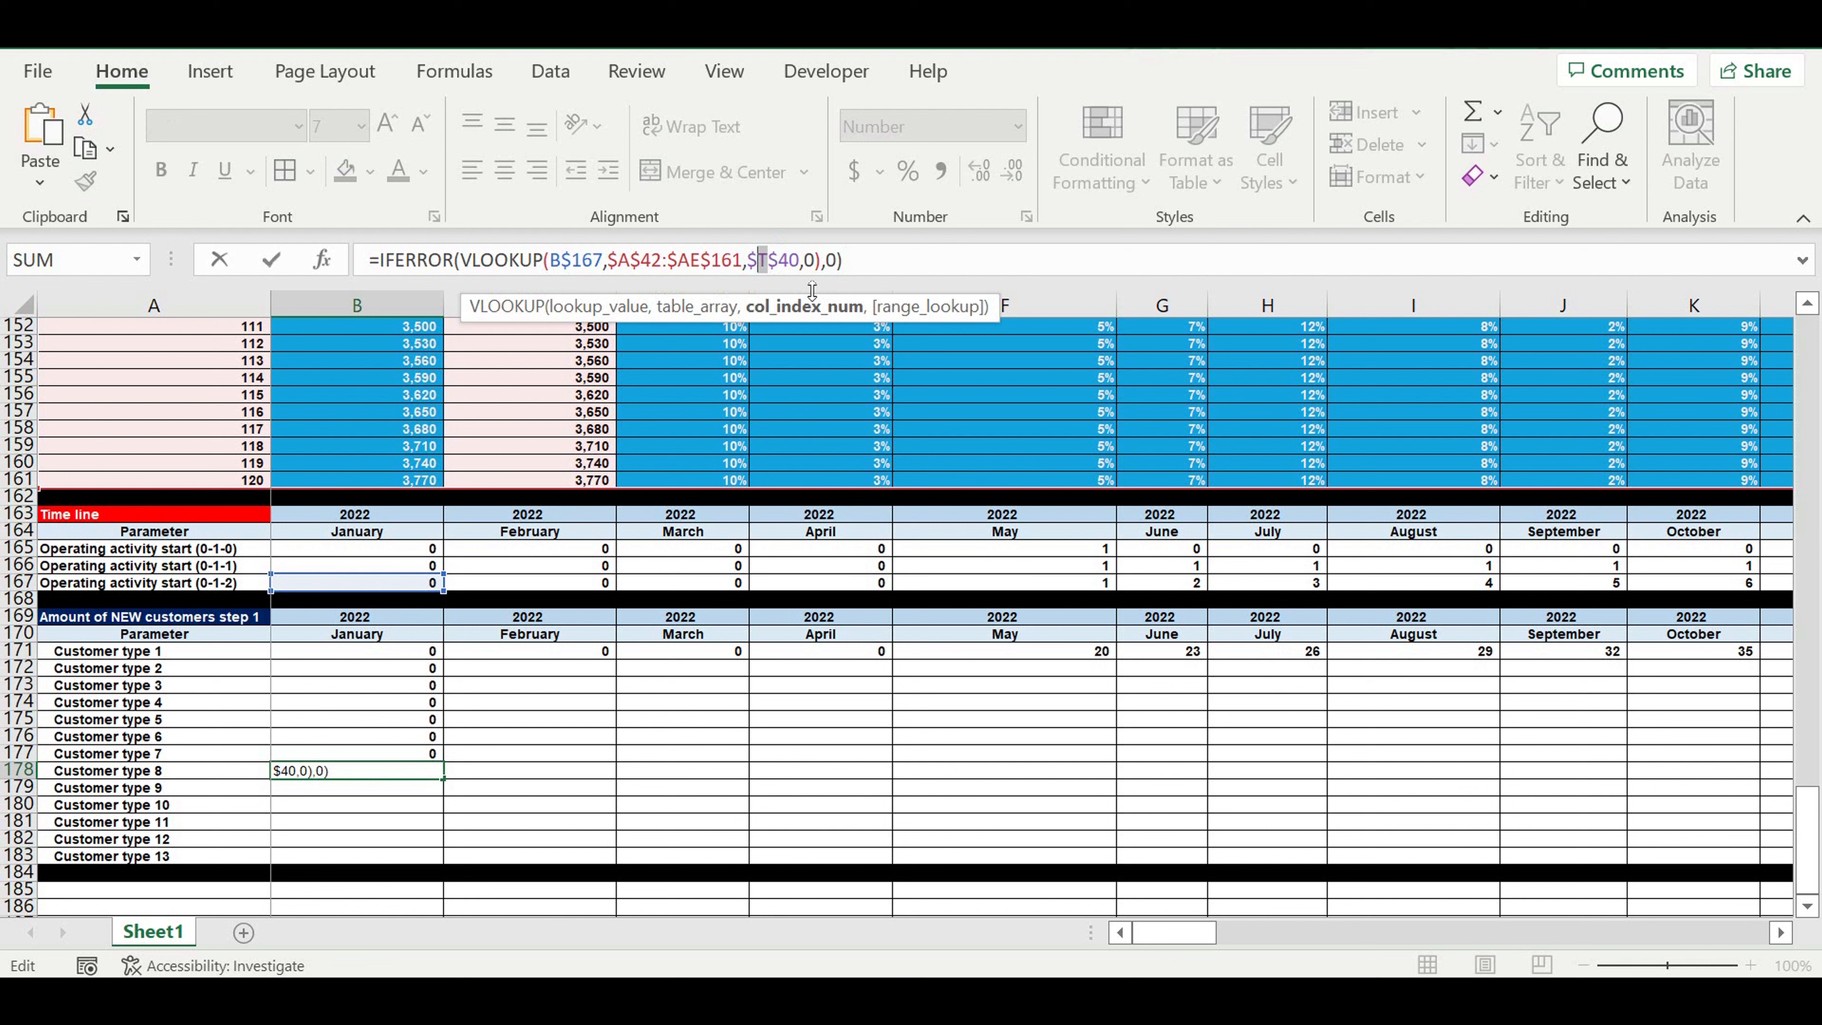
pyautogui.write('z')
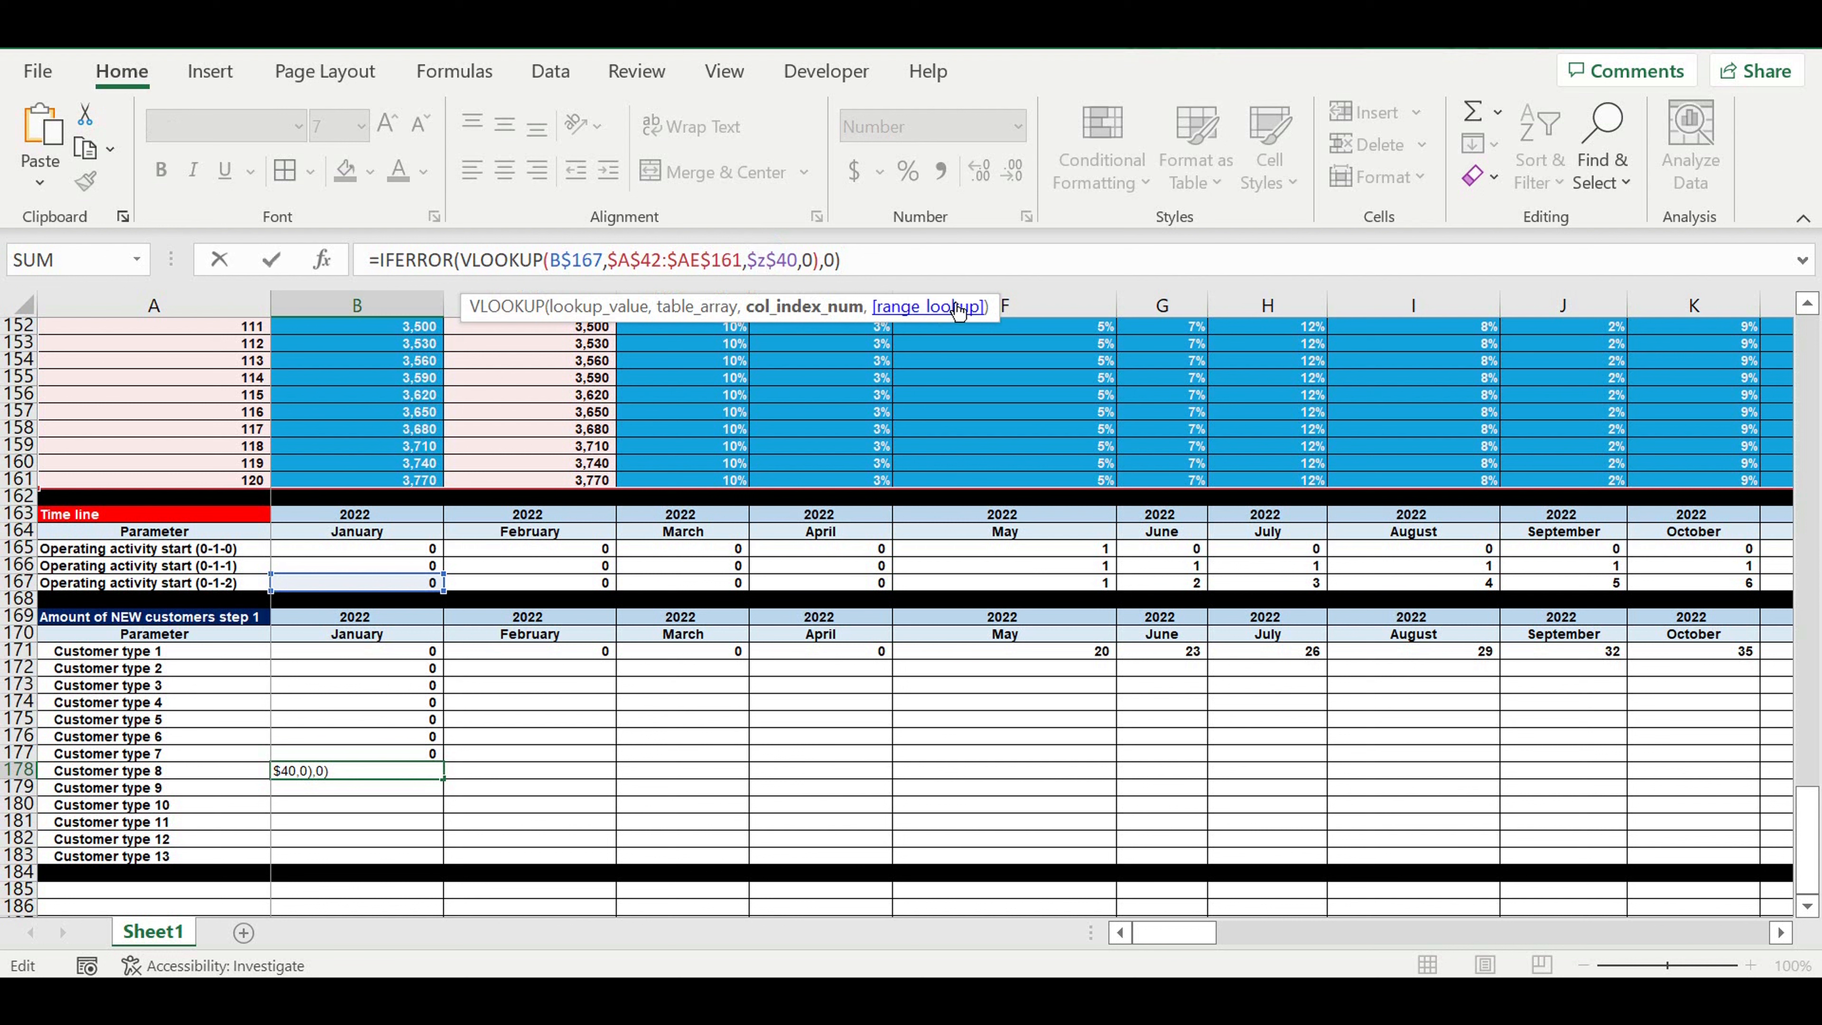
pyautogui.press('Return')
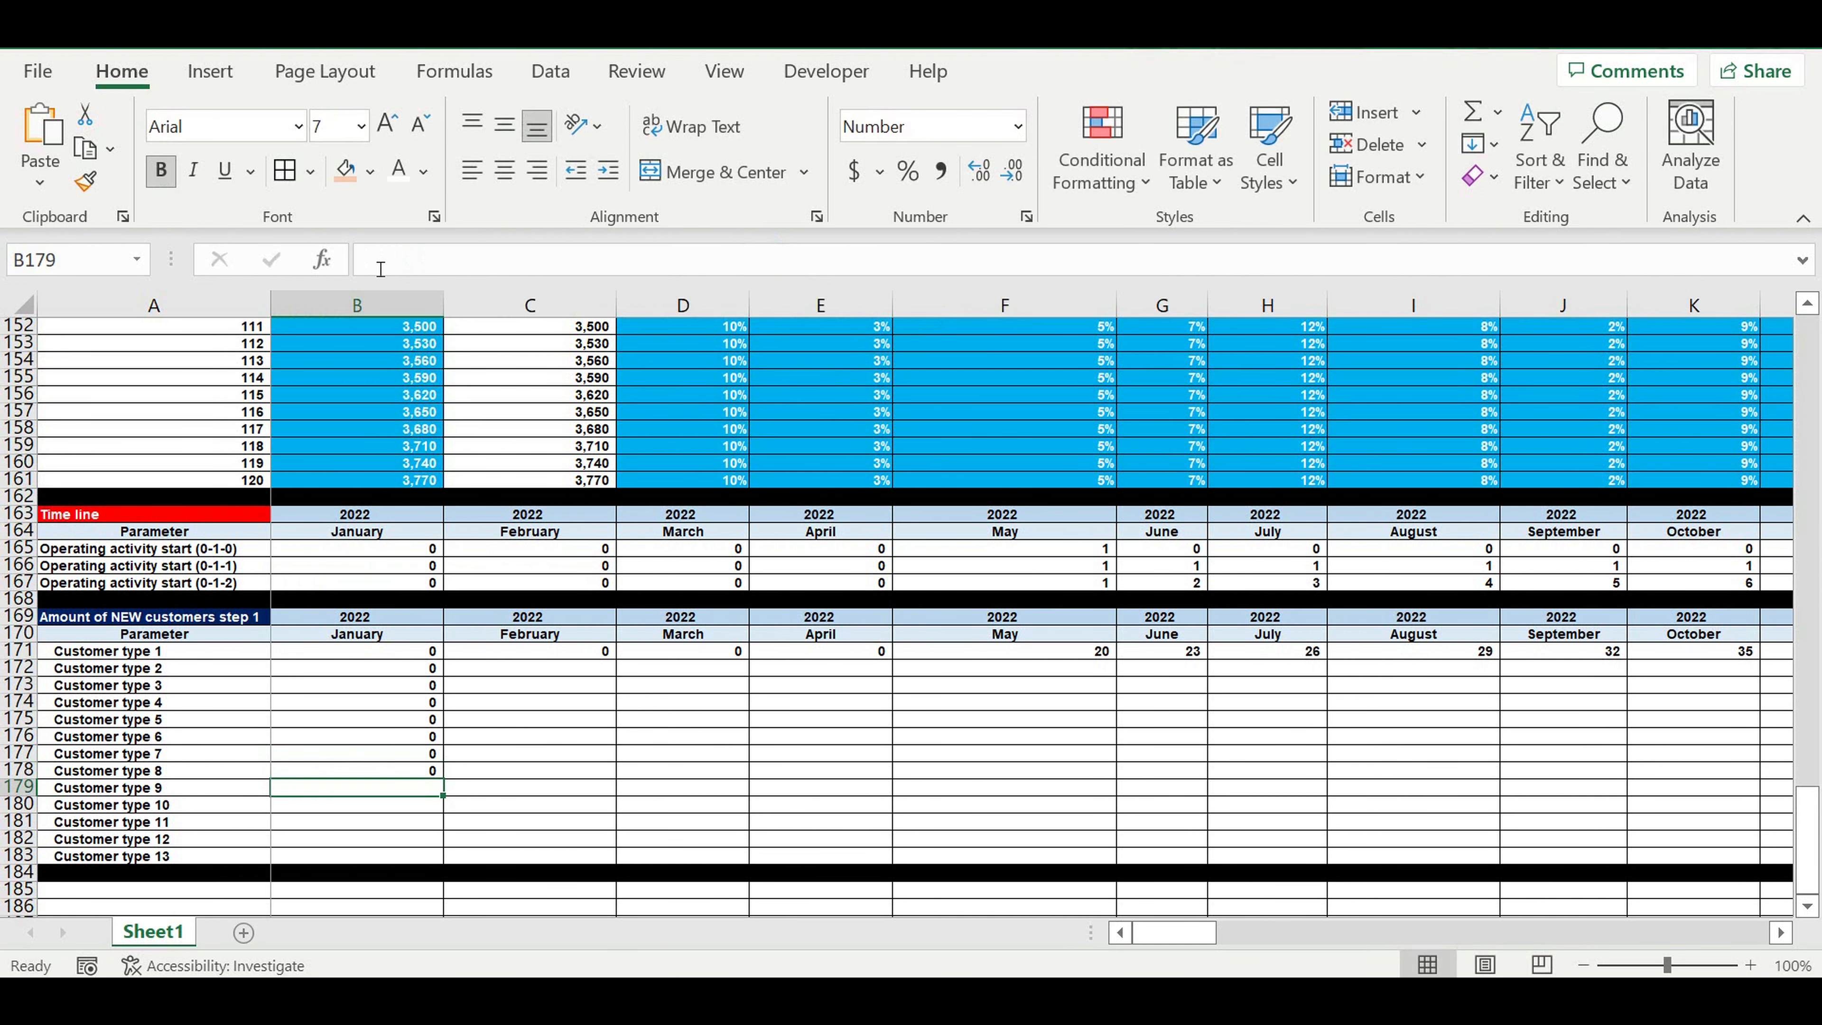
# Step: Paste the lookup formula into B179 for Customer type 9 and change its column index reference to $AA$40
pyautogui.click(381, 269)
pyautogui.hotkey('ctrl', 'v')
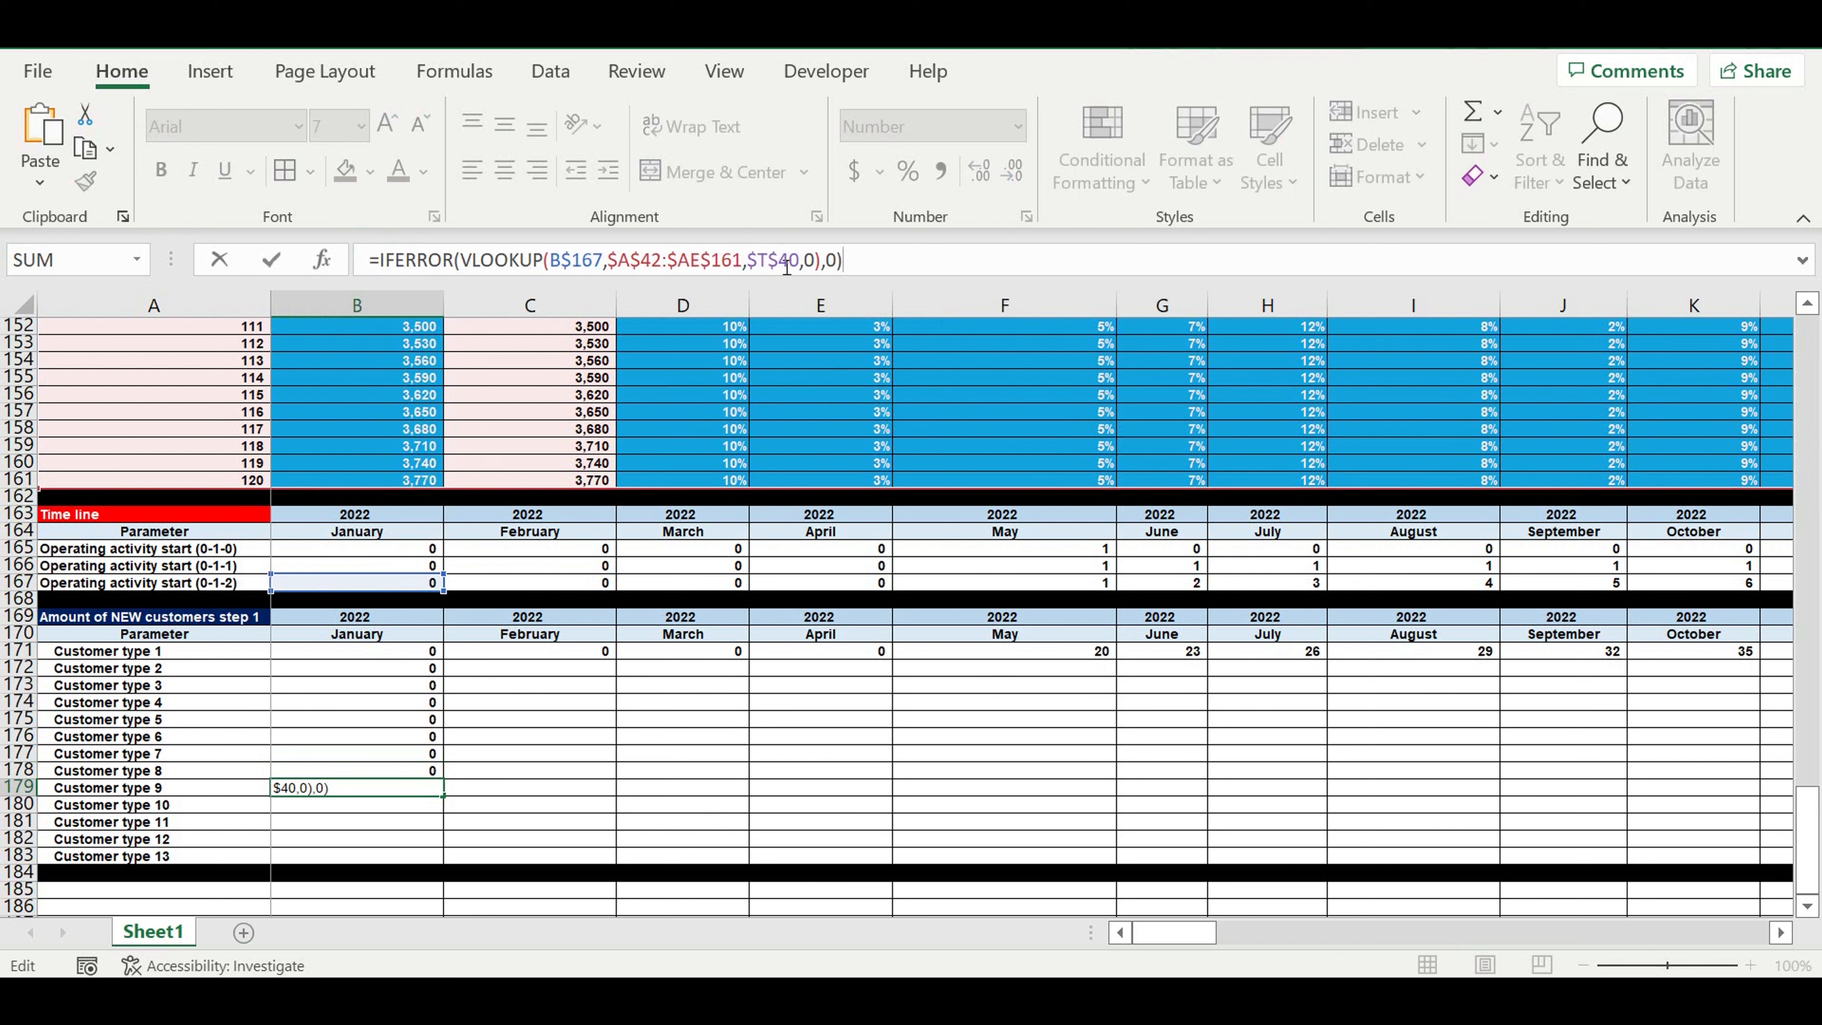
pyautogui.moveTo(757, 260); pyautogui.dragTo(768, 260)
pyautogui.write('a')
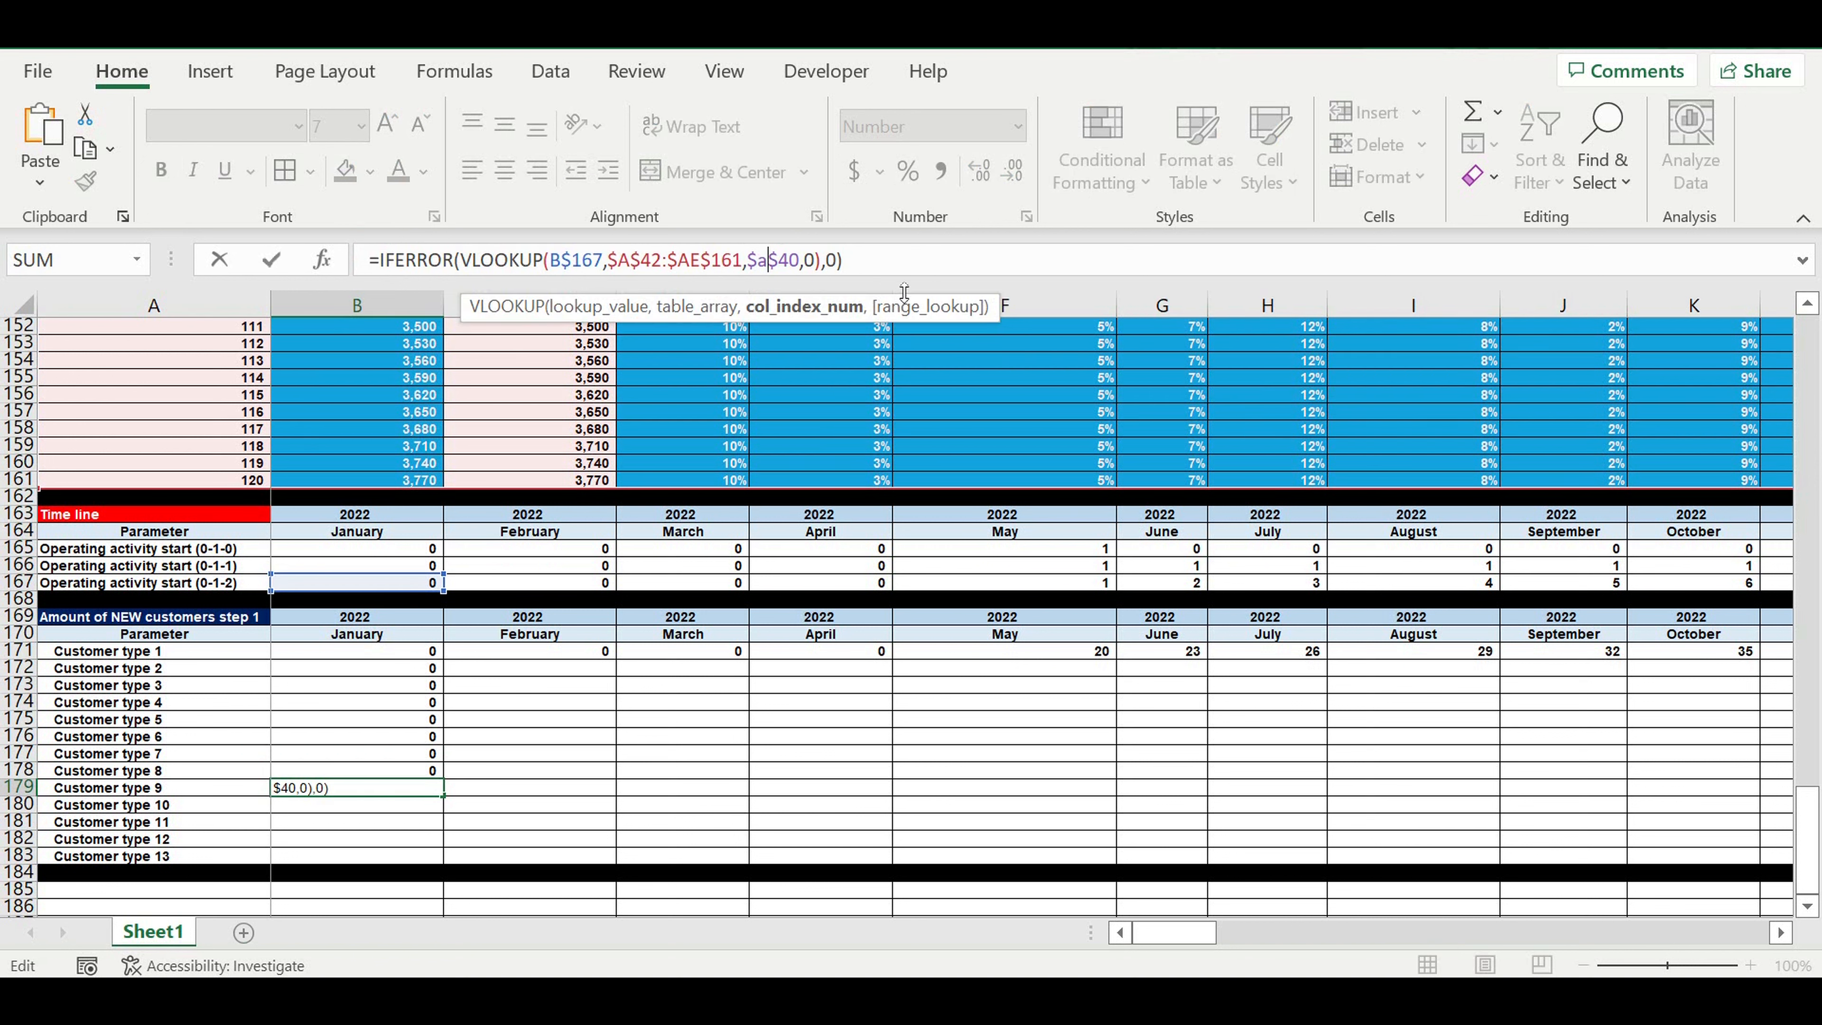
pyautogui.write('a')
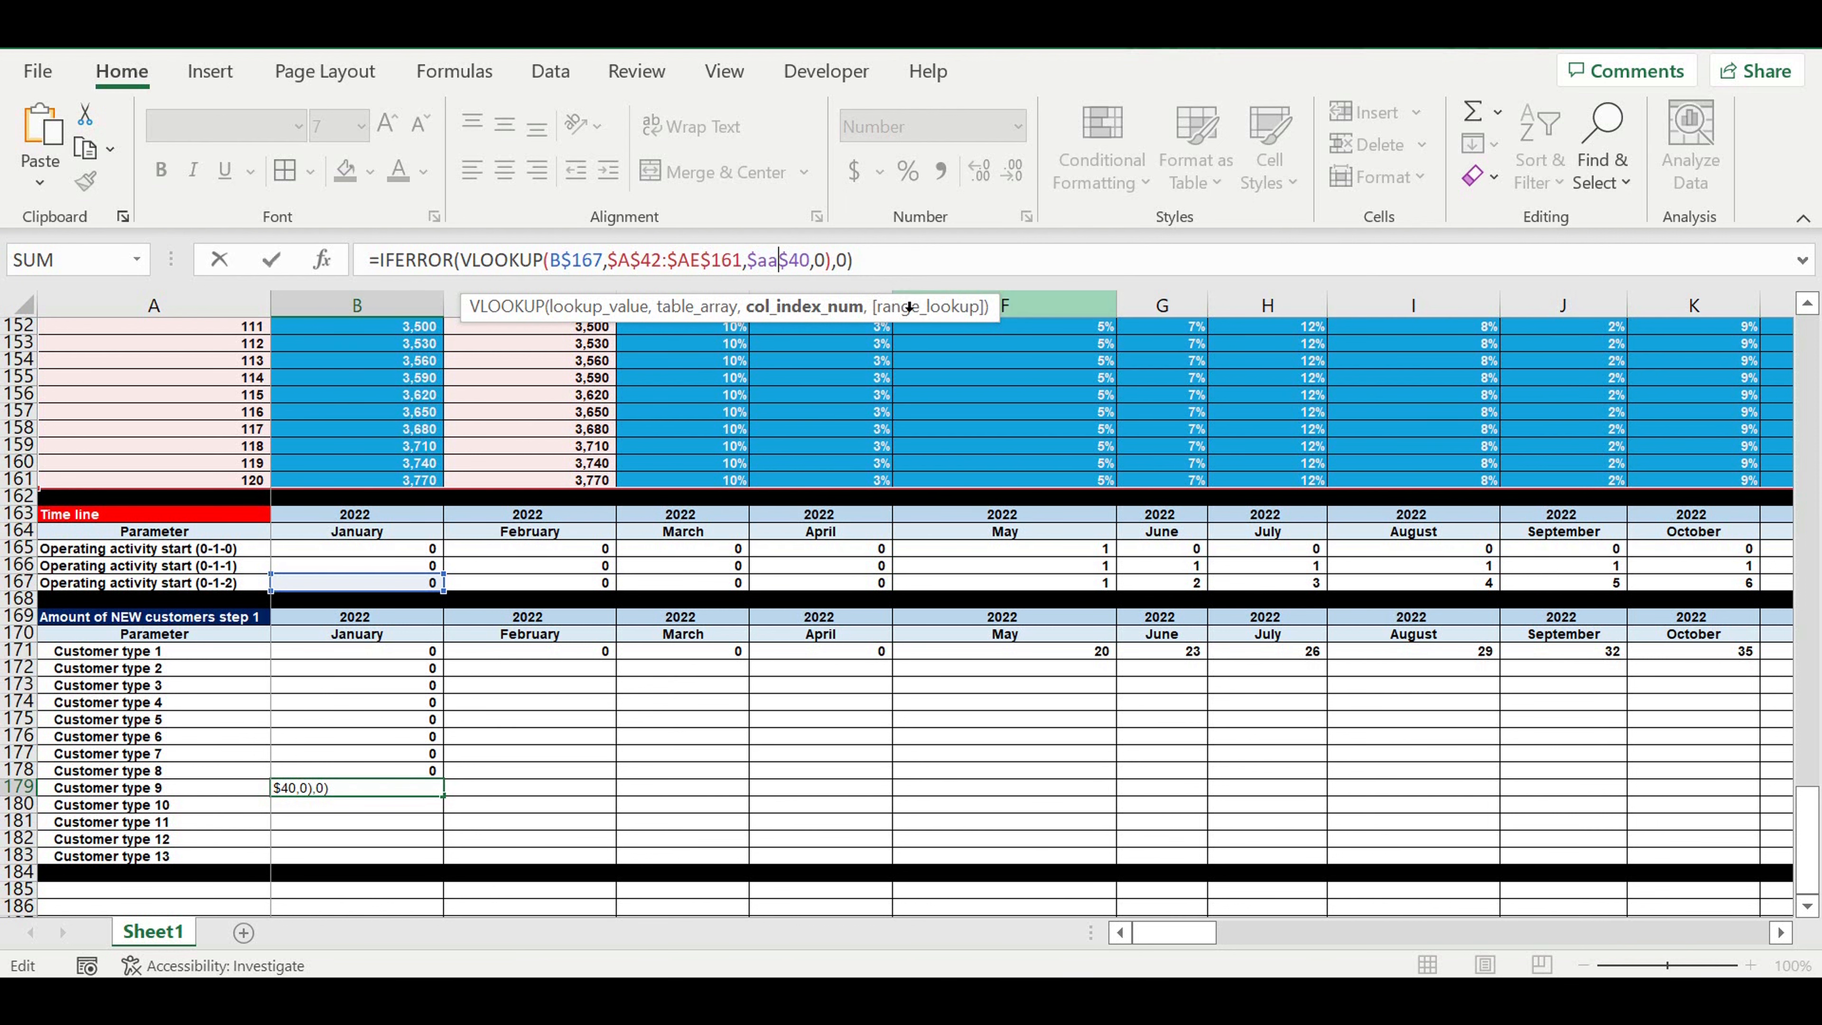
pyautogui.hotkey('ctrl', 'Return')
pyautogui.click(424, 809)
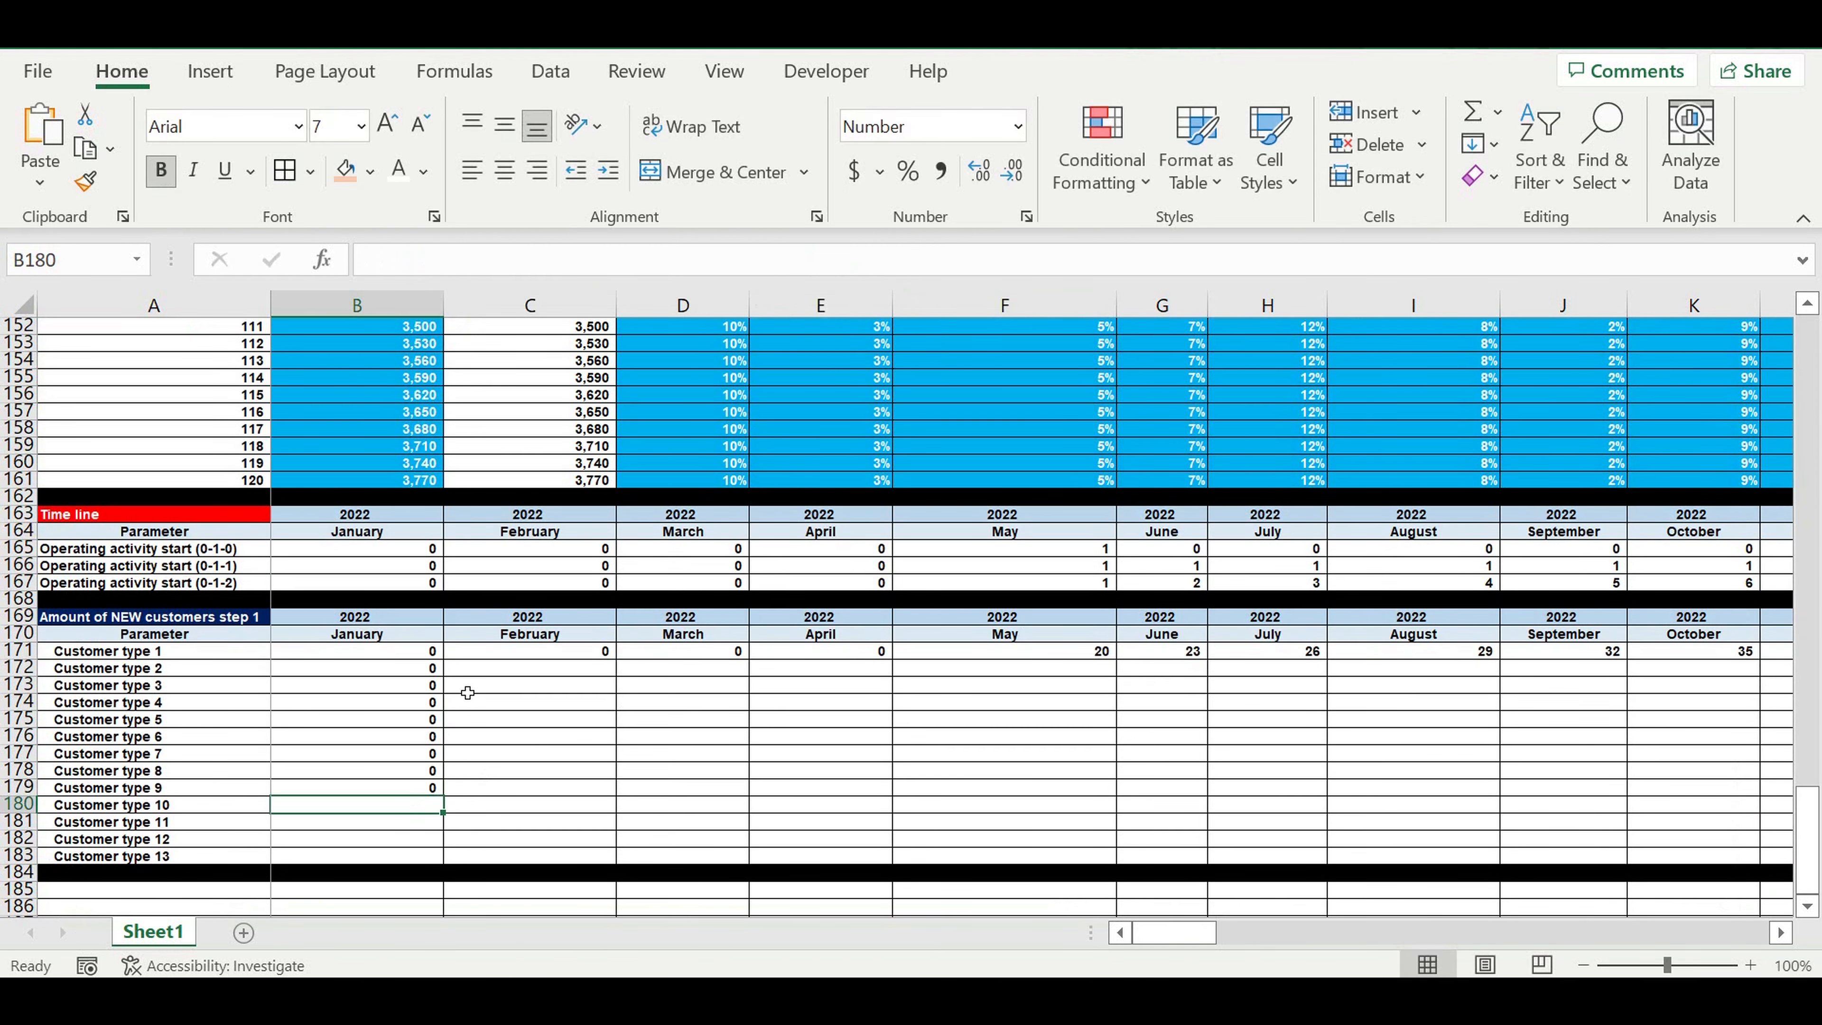
# Step: Enter the lookup formula in B180 for Customer type 10 with $AB$40 as the column index reference
pyautogui.click(371, 263)
pyautogui.write('=IFERROR(VLOOKUP(B$167,$A$42:$AE$161,$T$40,0),0)')
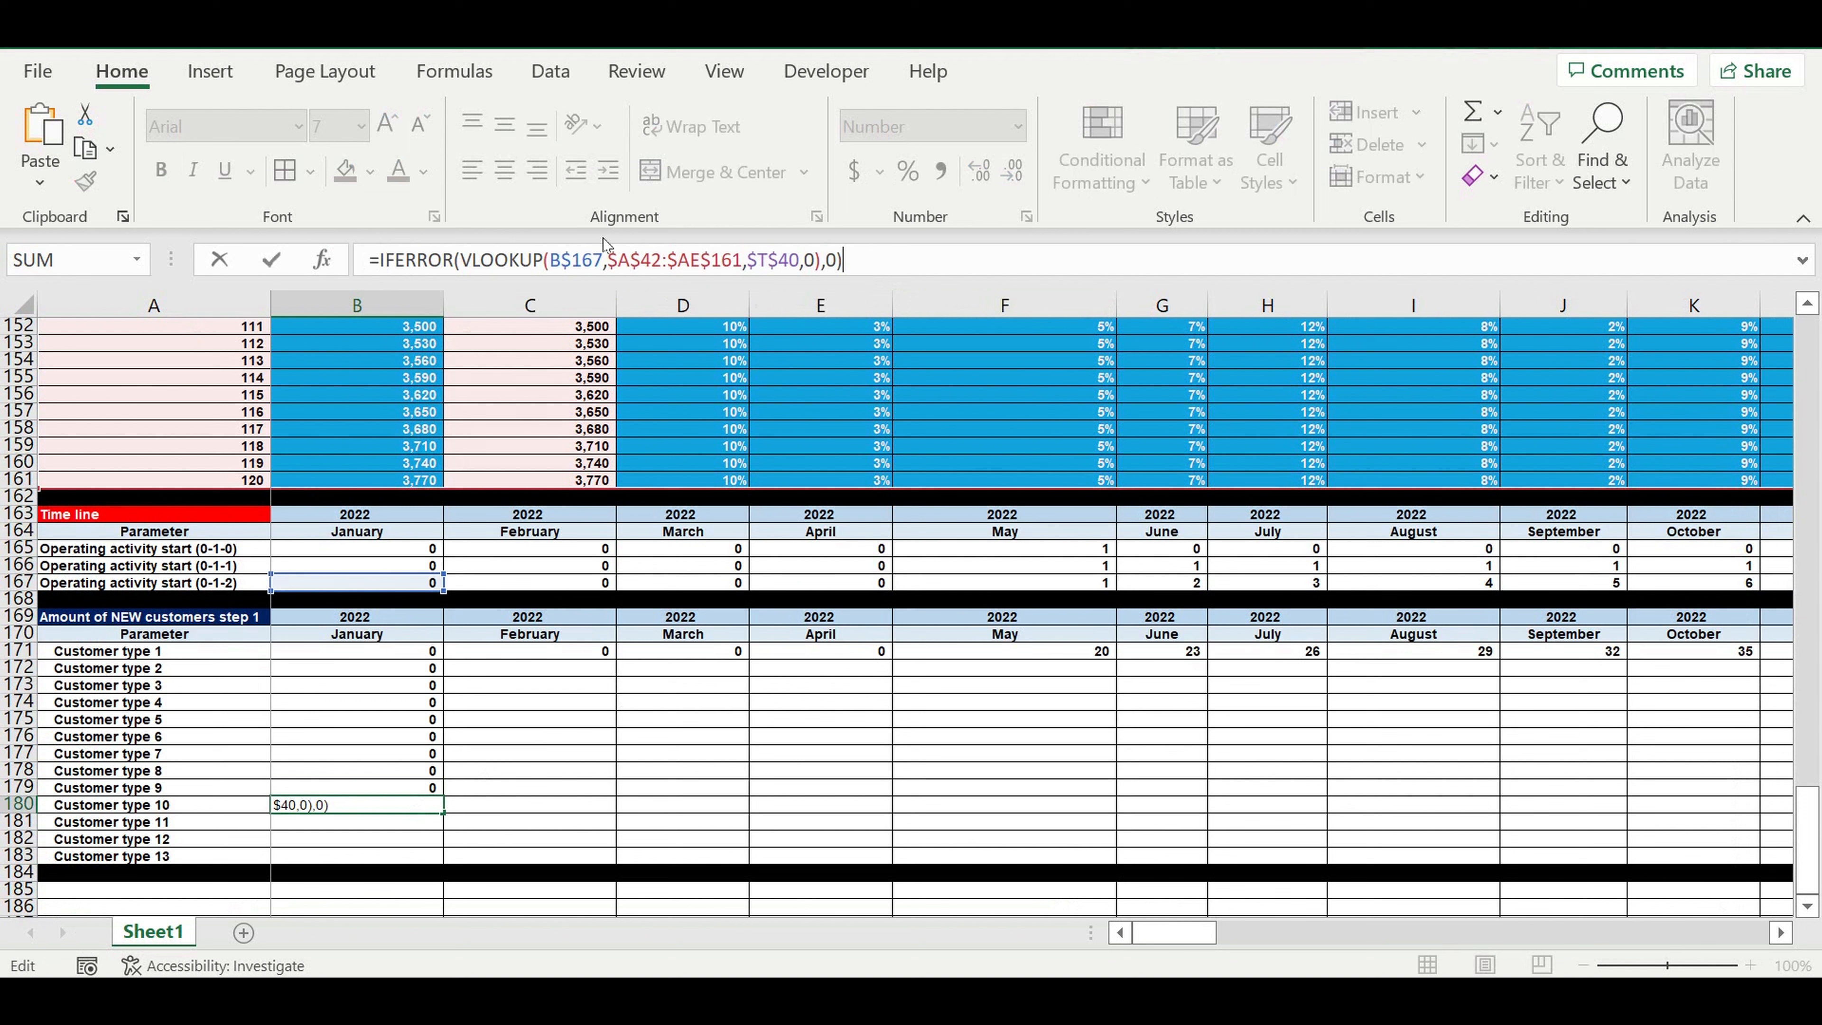
pyautogui.moveTo(769, 261); pyautogui.dragTo(759, 261)
pyautogui.write('ab')
pyautogui.hotkey('ctrl', 'Return')
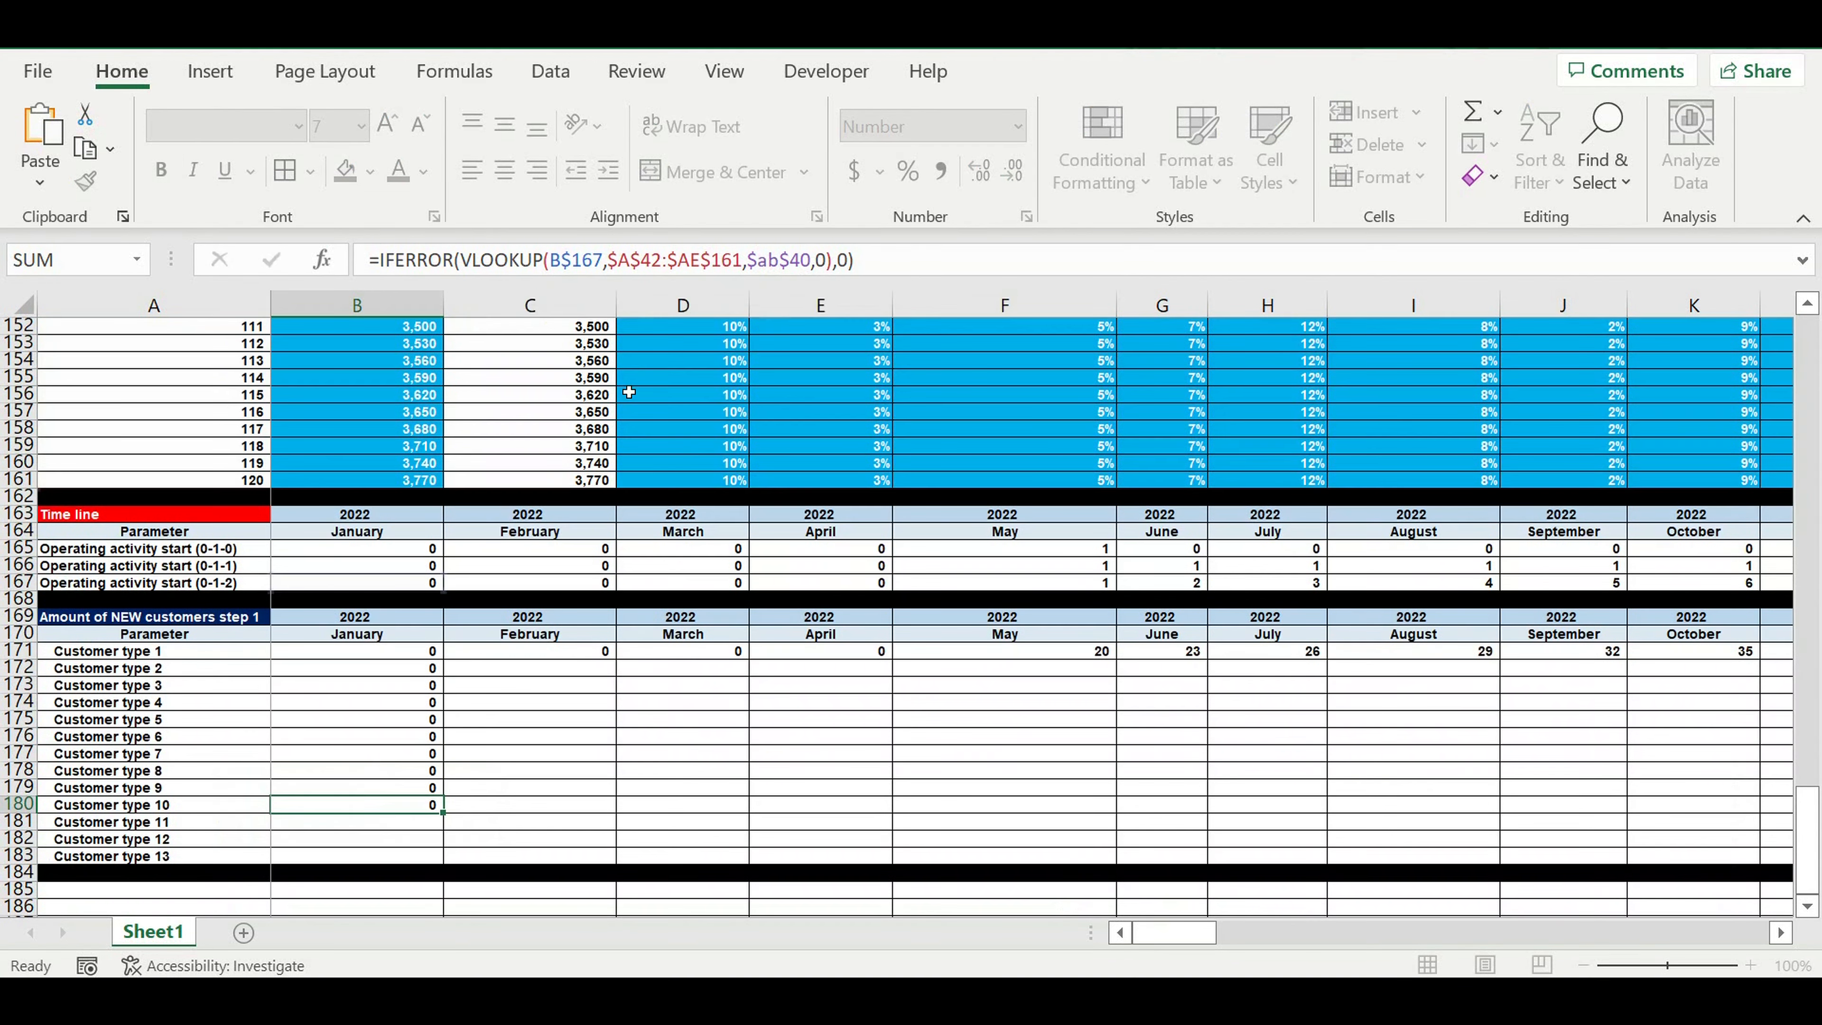
pyautogui.press('Return')
# Step: Enter the lookup formula in B181 for Customer type 11, pointing its column index reference at that type's column in row 40
pyautogui.click(458, 267)
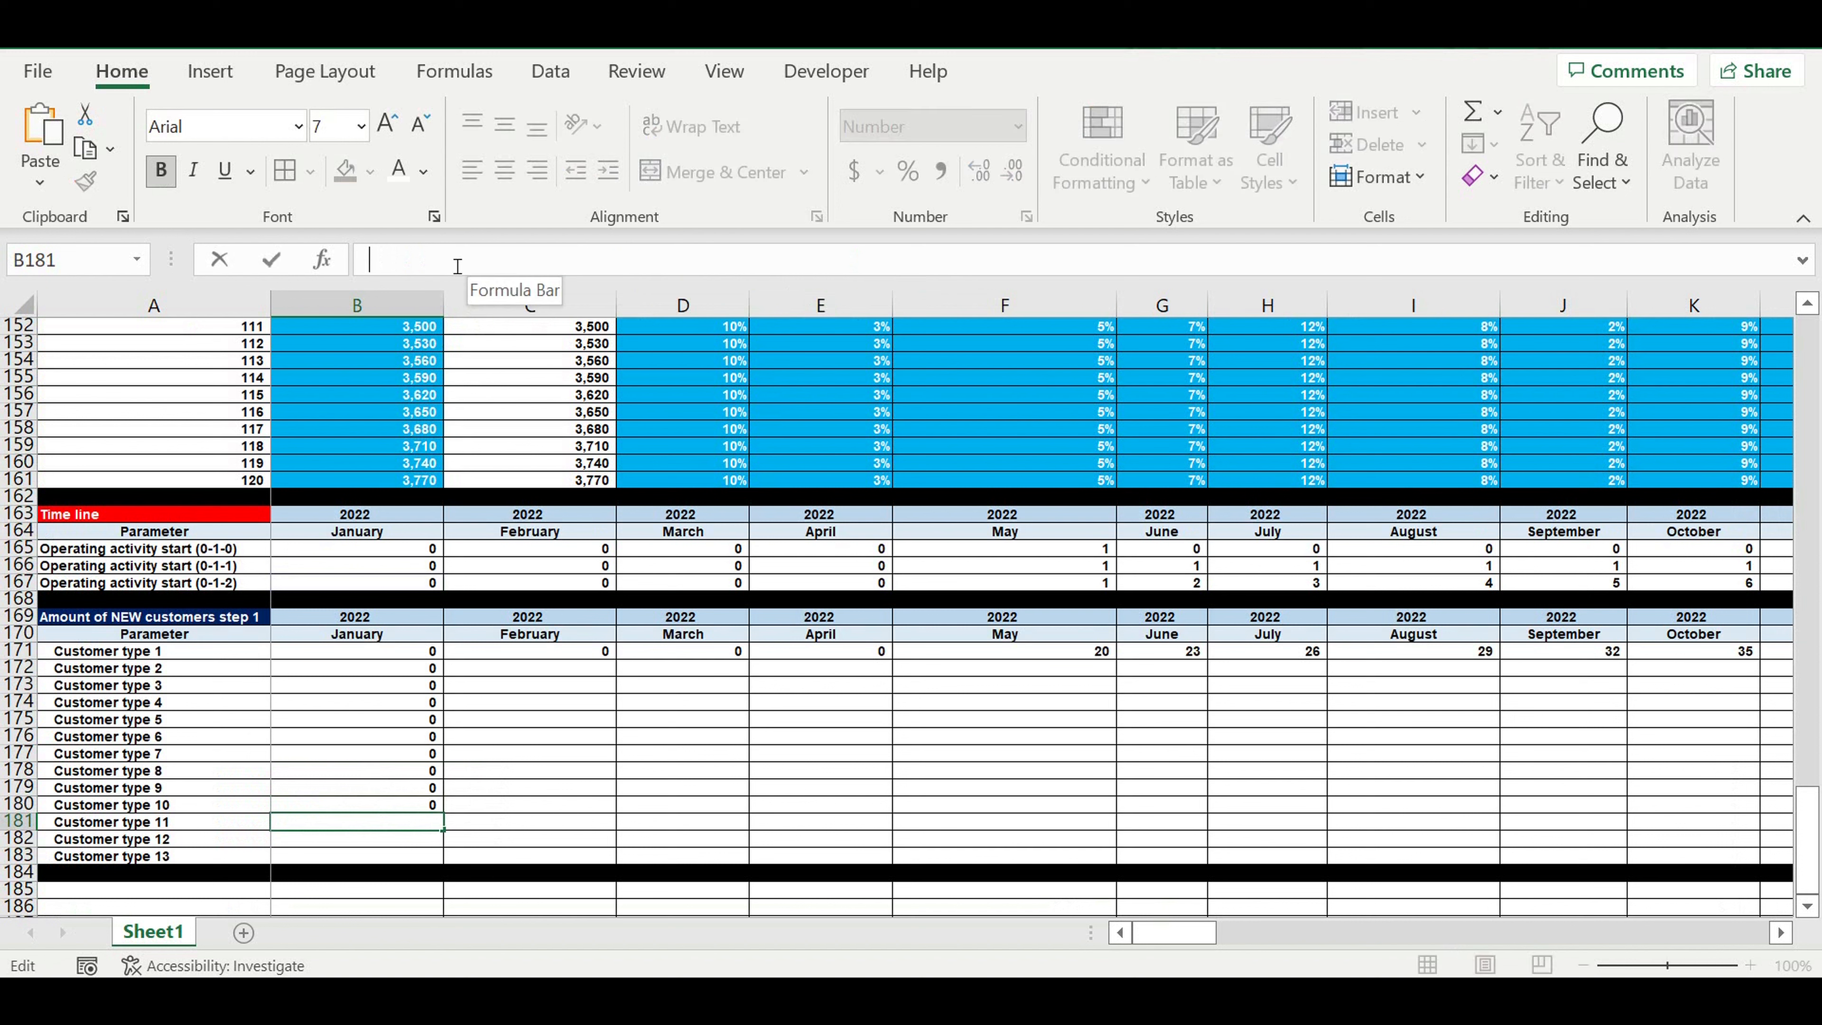
pyautogui.write('=IFERROR(VLOOKUP(B$167,$A$42:$AE$161,$T$40,0),0)')
pyautogui.moveTo(757, 260); pyautogui.dragTo(768, 261)
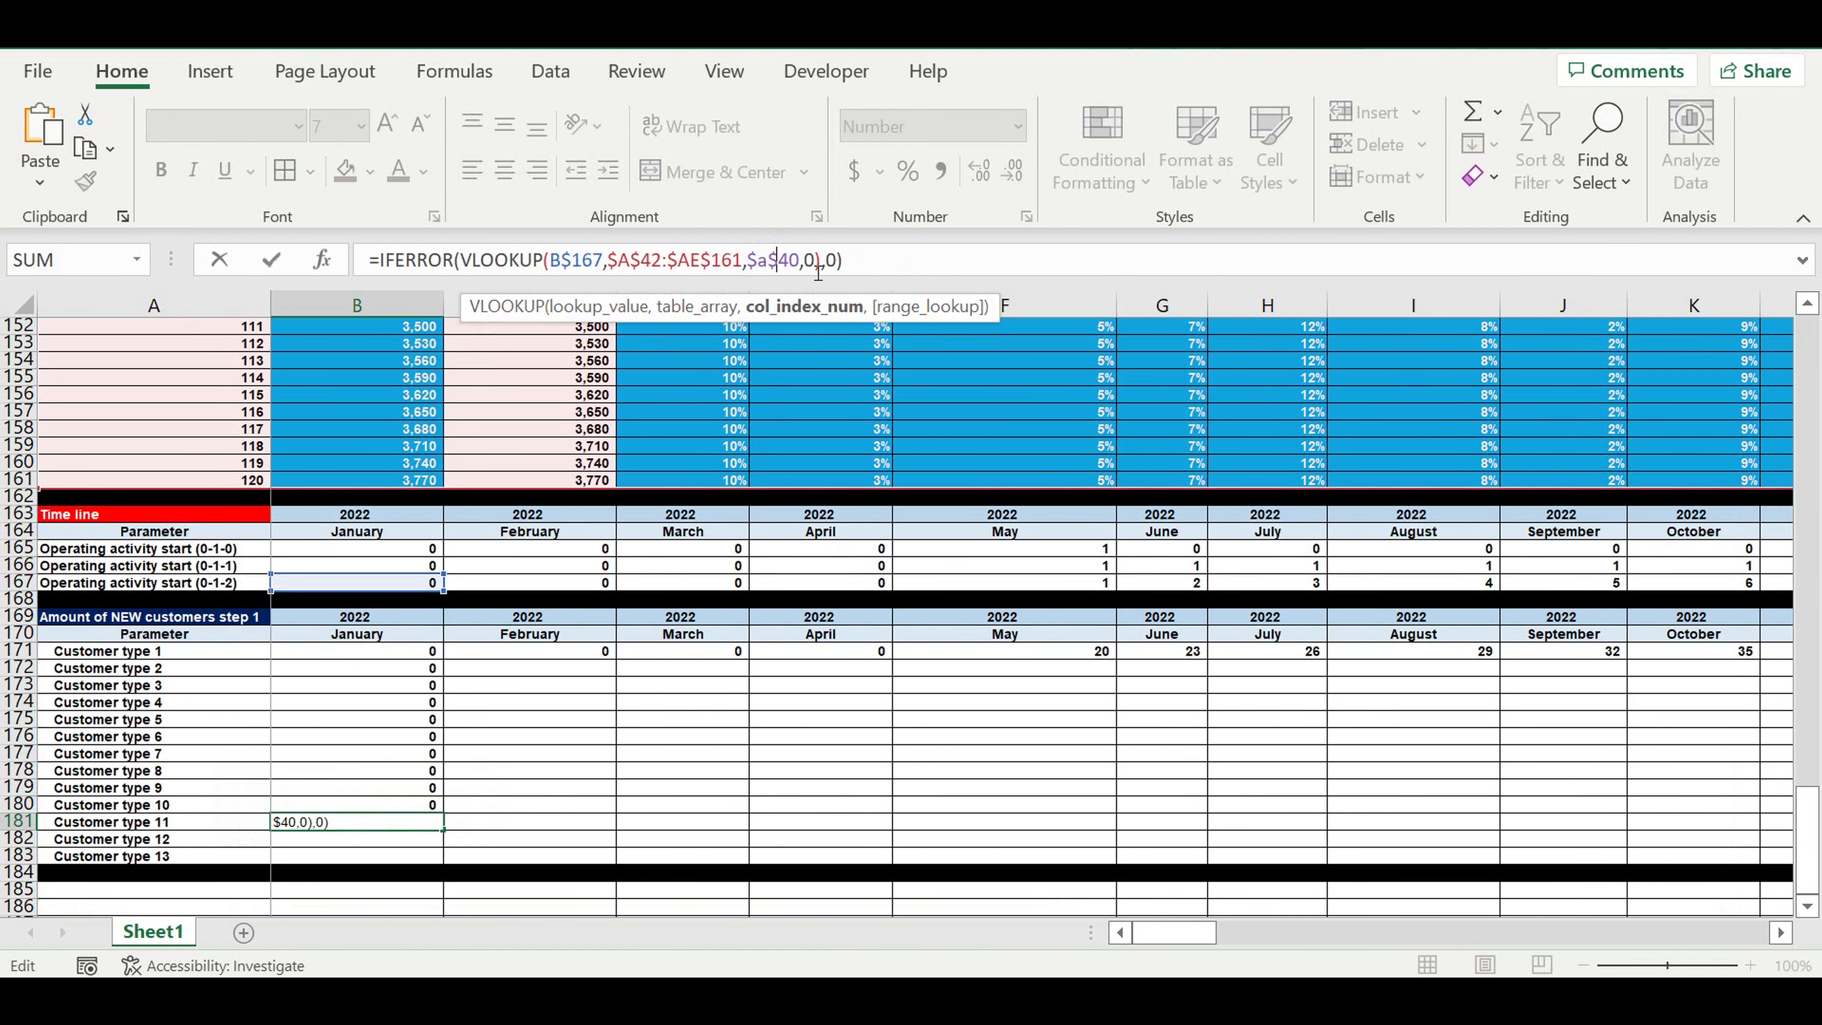
pyautogui.press('Return')
# Step: Enter the lookup formula in B182 for Customer type 12 with $AD$40 as the column index reference
pyautogui.click(391, 260)
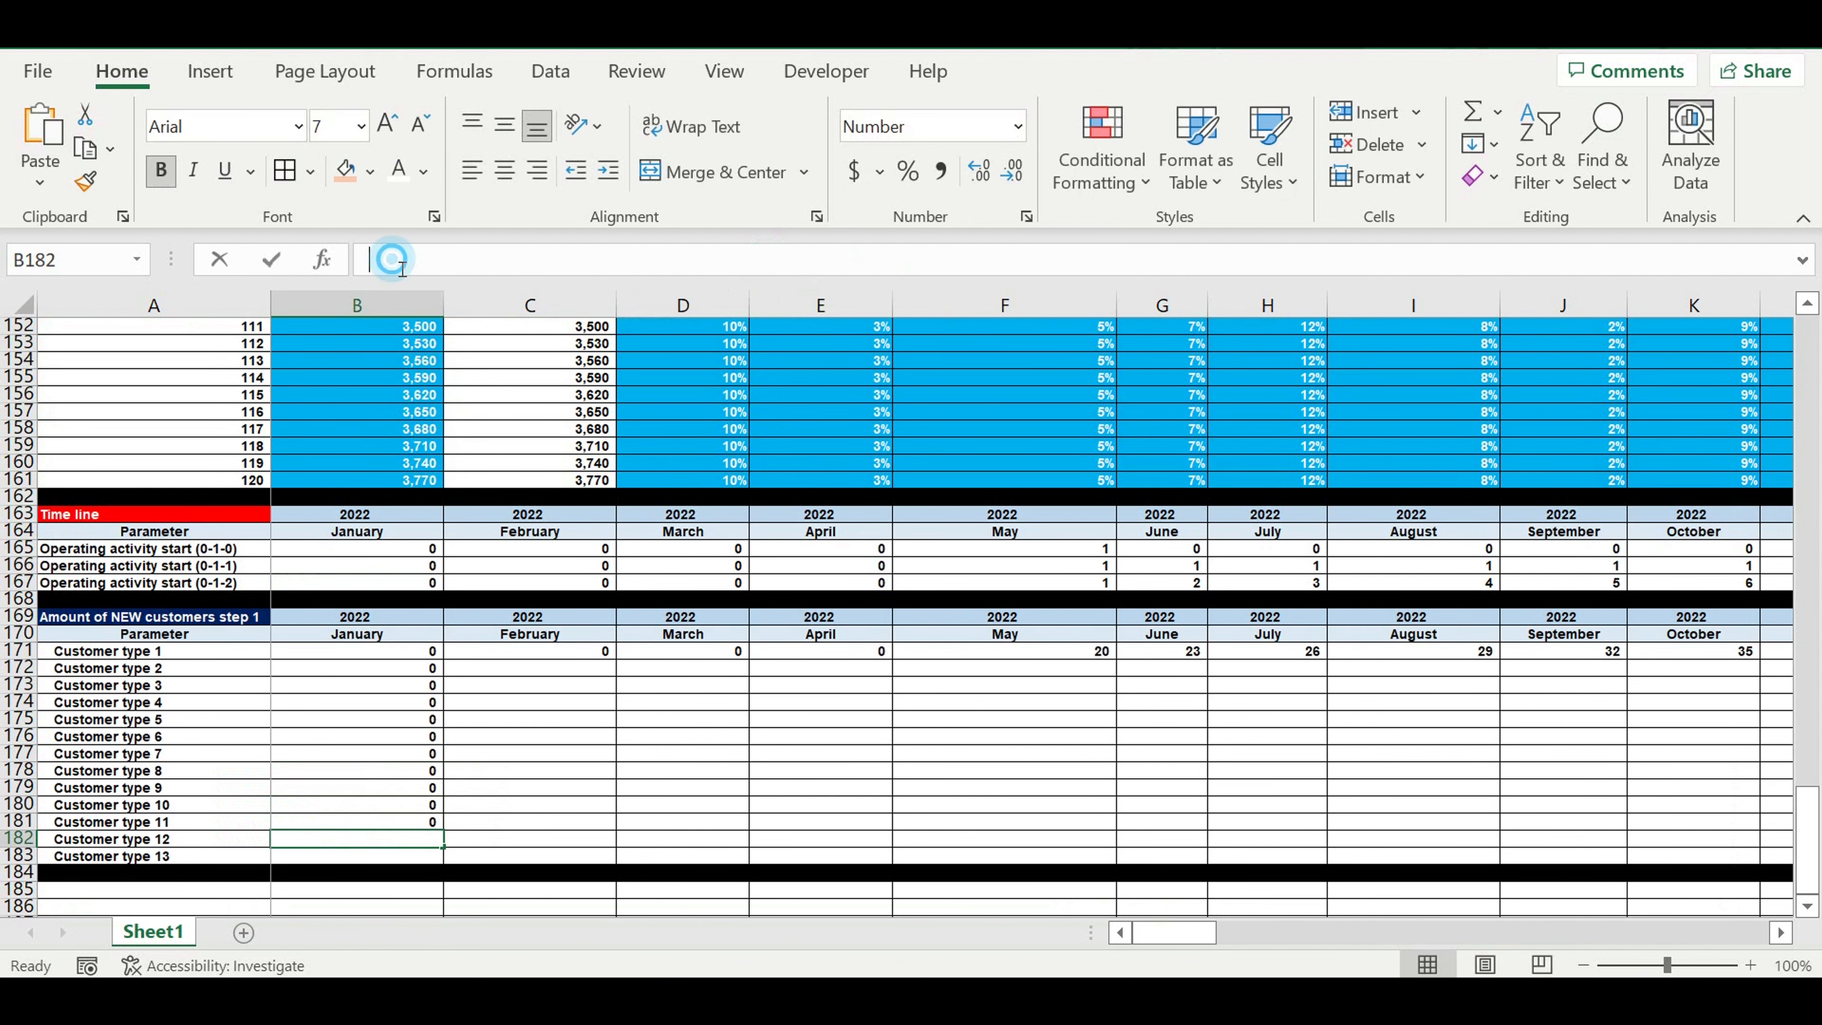
pyautogui.write('=IFERROR(VLOOKUP(B$167,$A$42:$AE$161,$T$40,0),0)')
pyautogui.moveTo(758, 261); pyautogui.dragTo(769, 262)
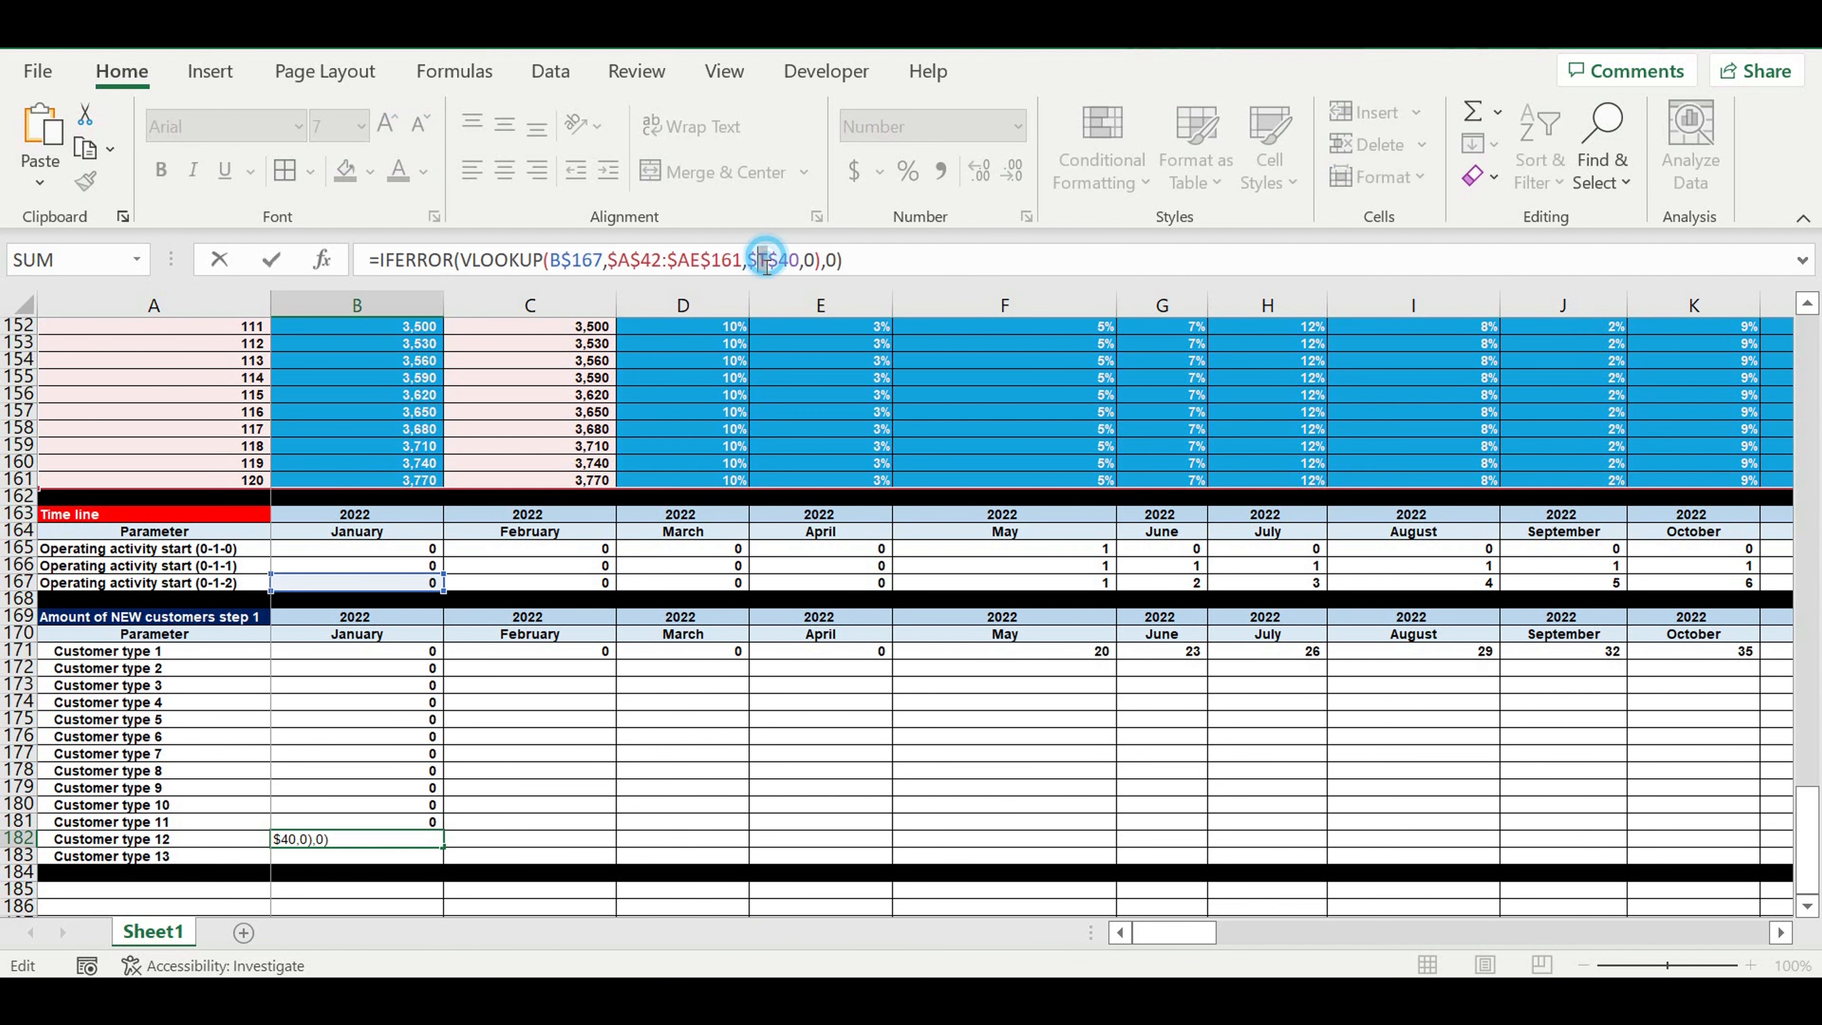
pyautogui.write('ad')
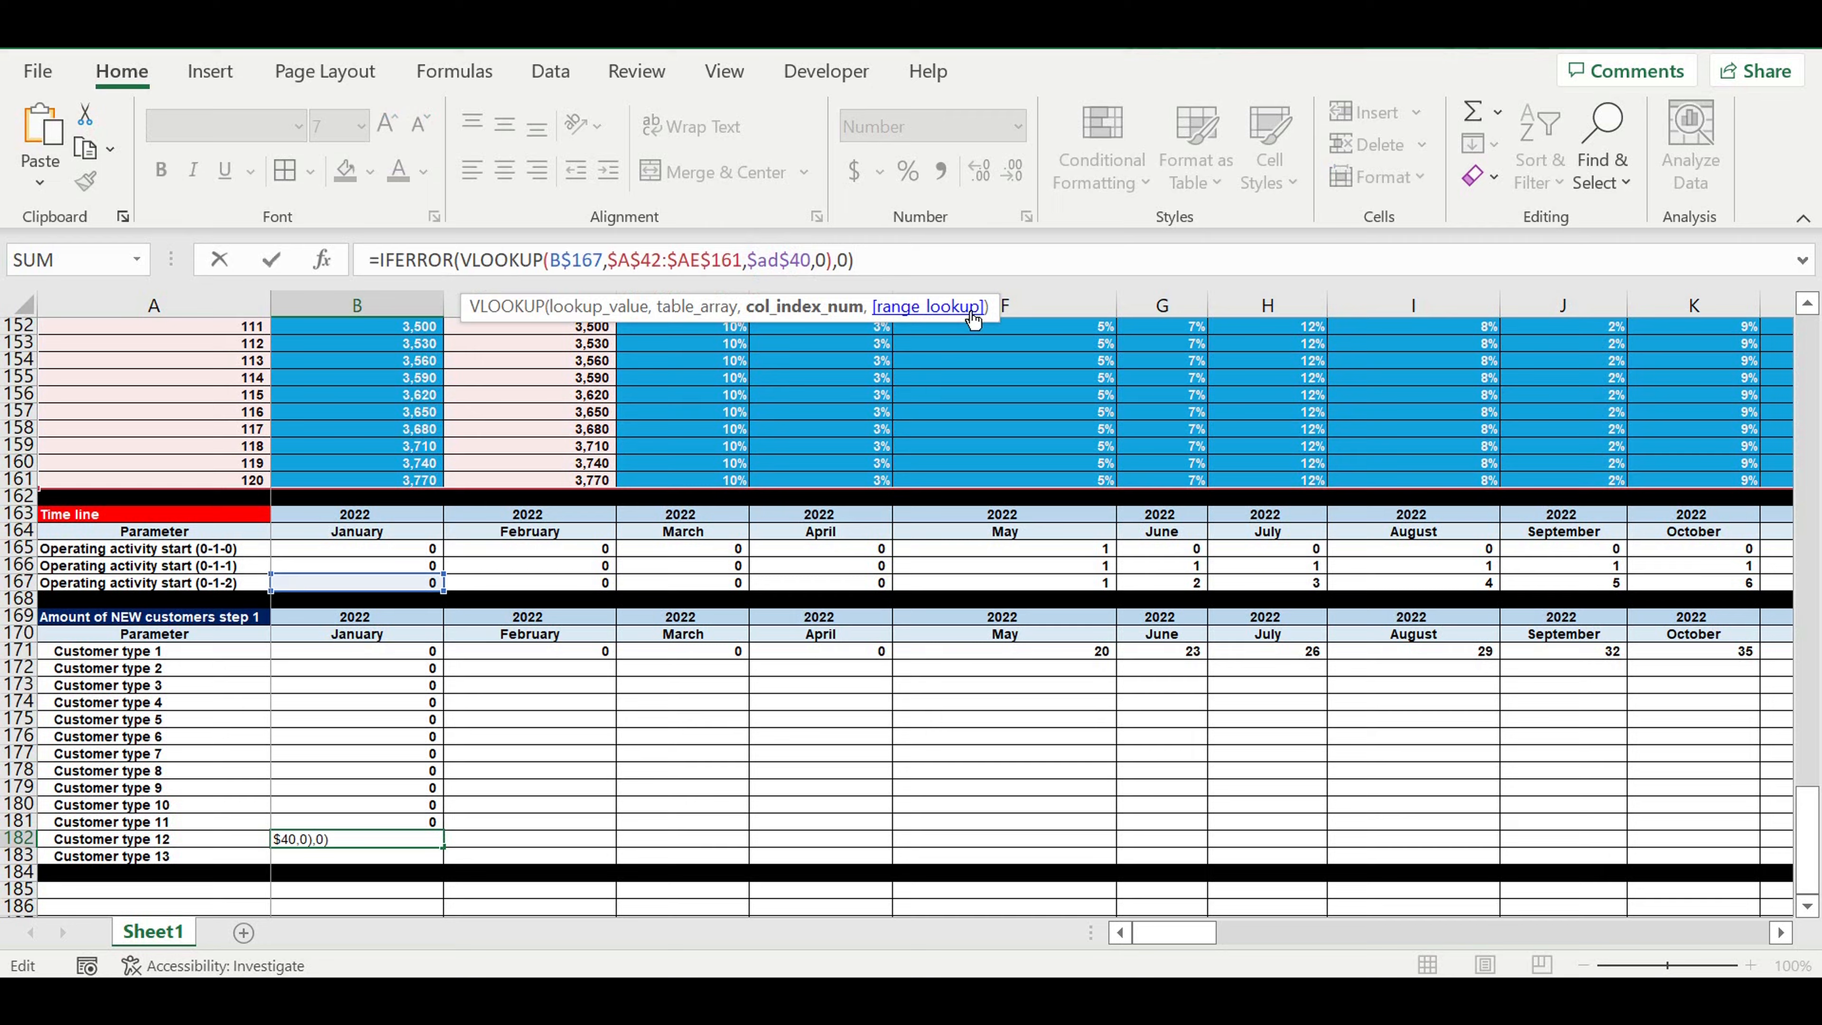
pyautogui.press('Return')
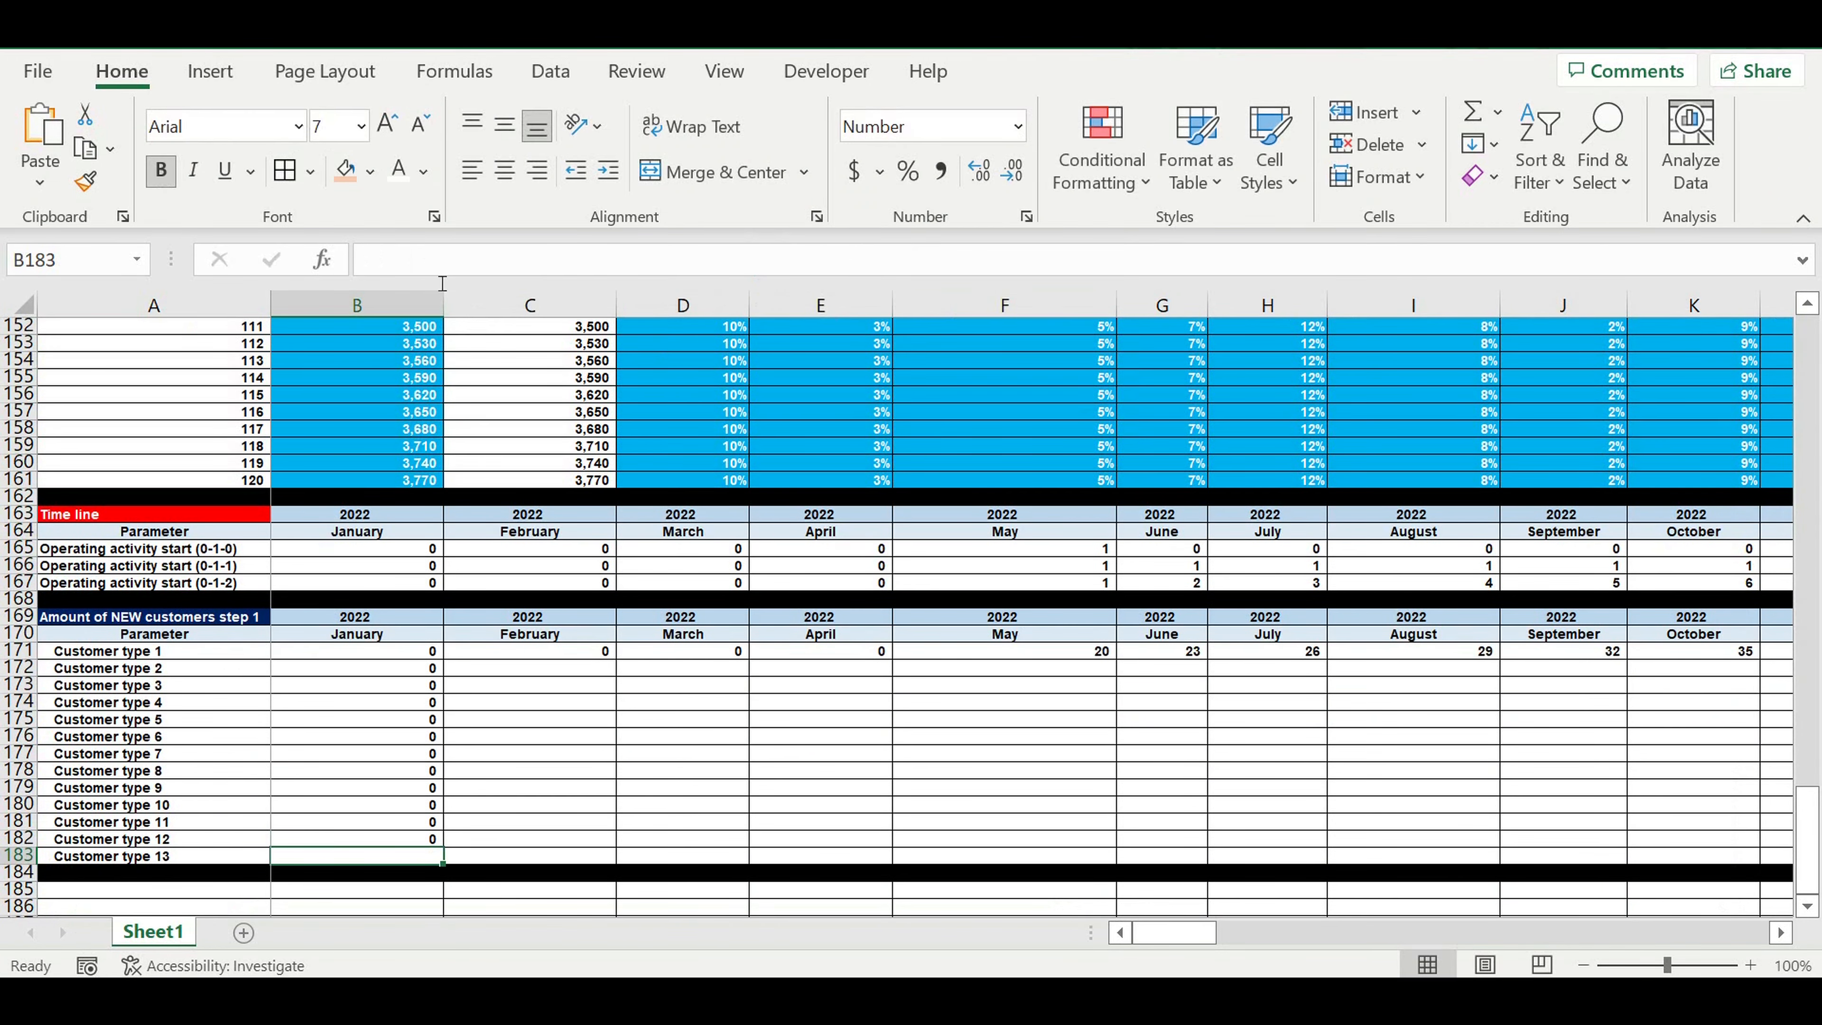
# Step: Enter the lookup formula in B183 for Customer type 13 with $AE$40 as column index, checking that reference against the table header
pyautogui.click(414, 261)
pyautogui.write('=IFERROR(VLOOKUP(B$167,$A$42:$AE$161,$T$40,0),0)')
pyautogui.moveTo(771, 260); pyautogui.dragTo(760, 260)
pyautogui.write('ae')
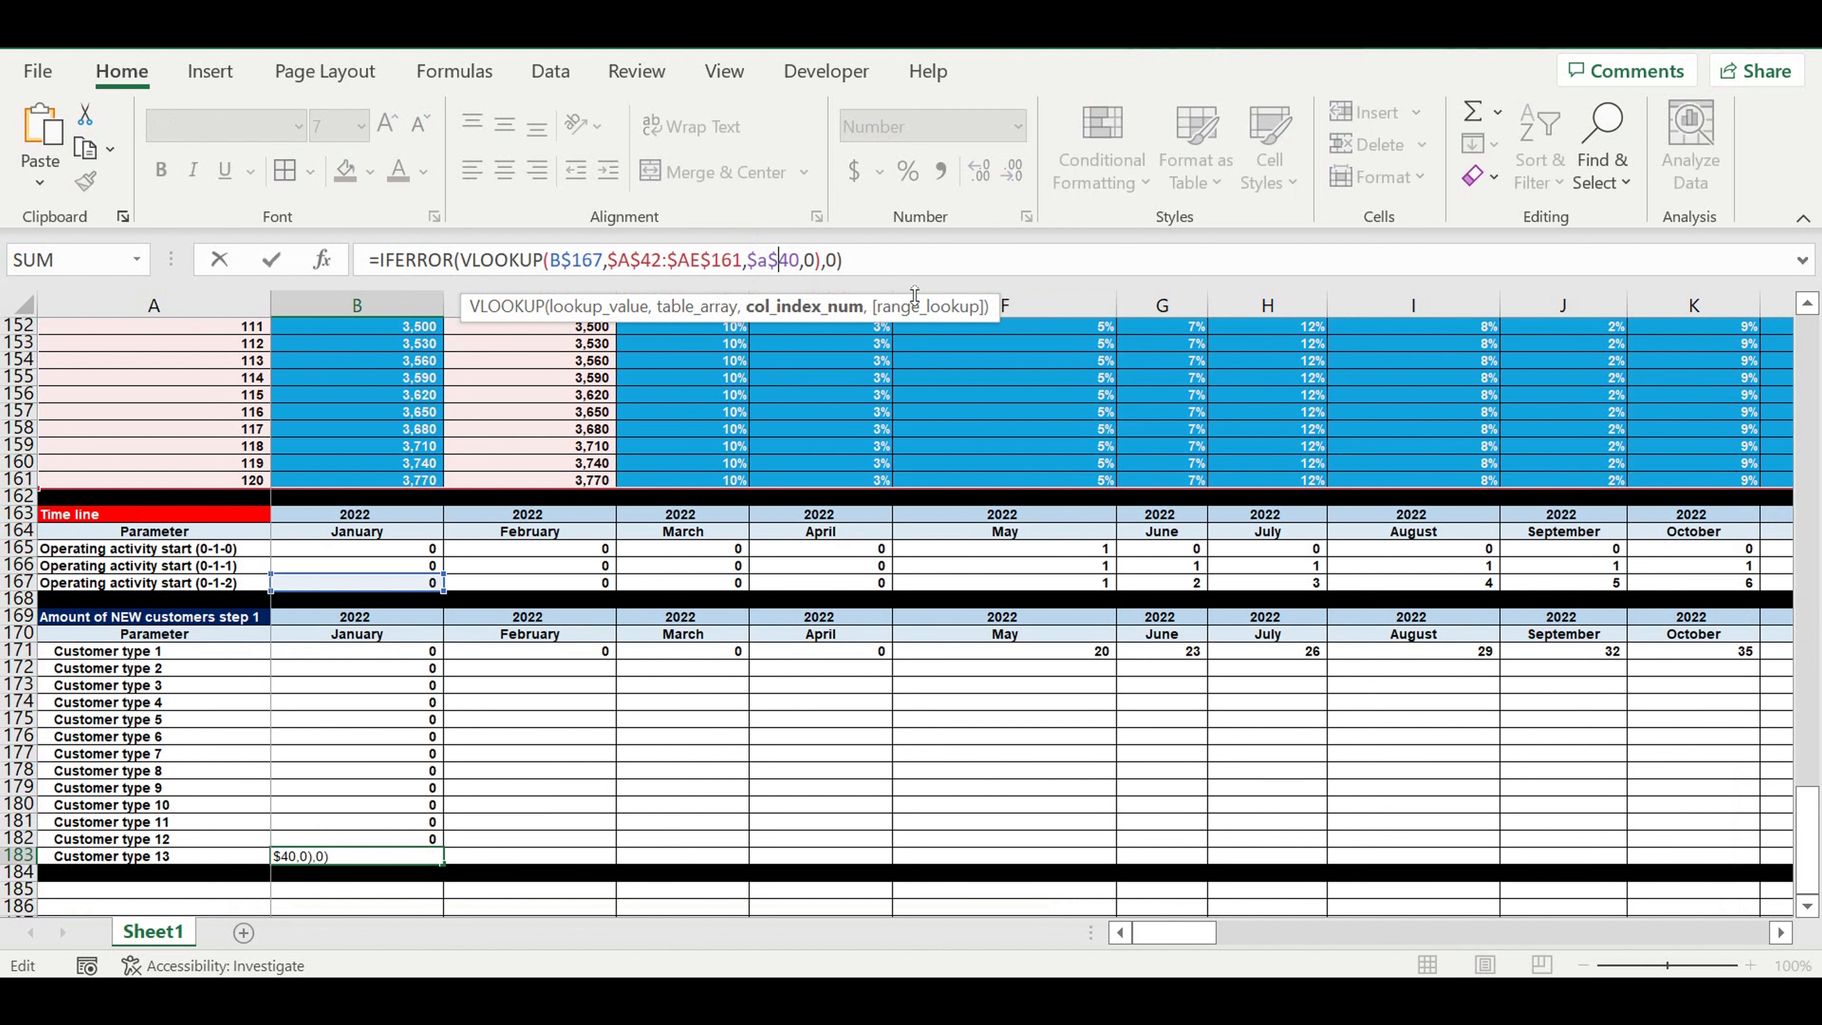
pyautogui.moveTo(1815, 792); pyautogui.dragTo(1807, 410)
pyautogui.moveTo(1180, 932); pyautogui.dragTo(1317, 944)
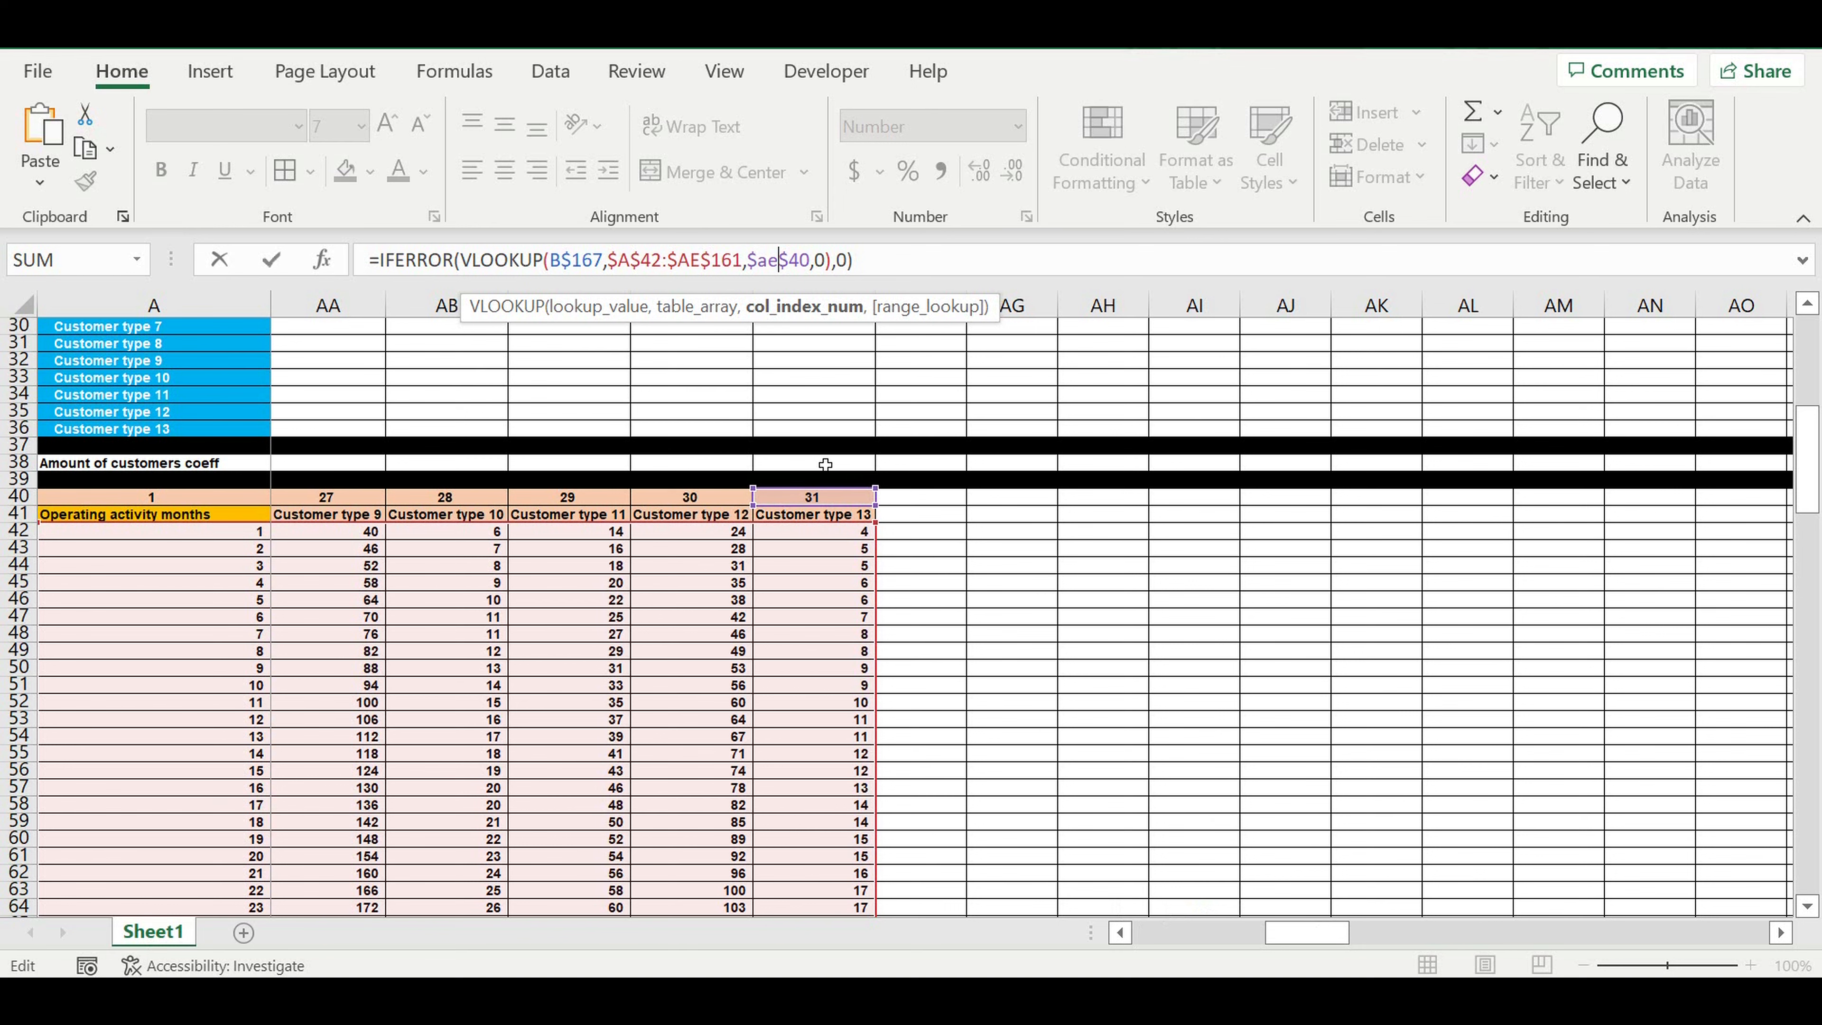
pyautogui.press('Return')
# Step: Enter the label "New customer coeff" in A185, below the block of new customers by type
pyautogui.scroll(-4, 874, 680)
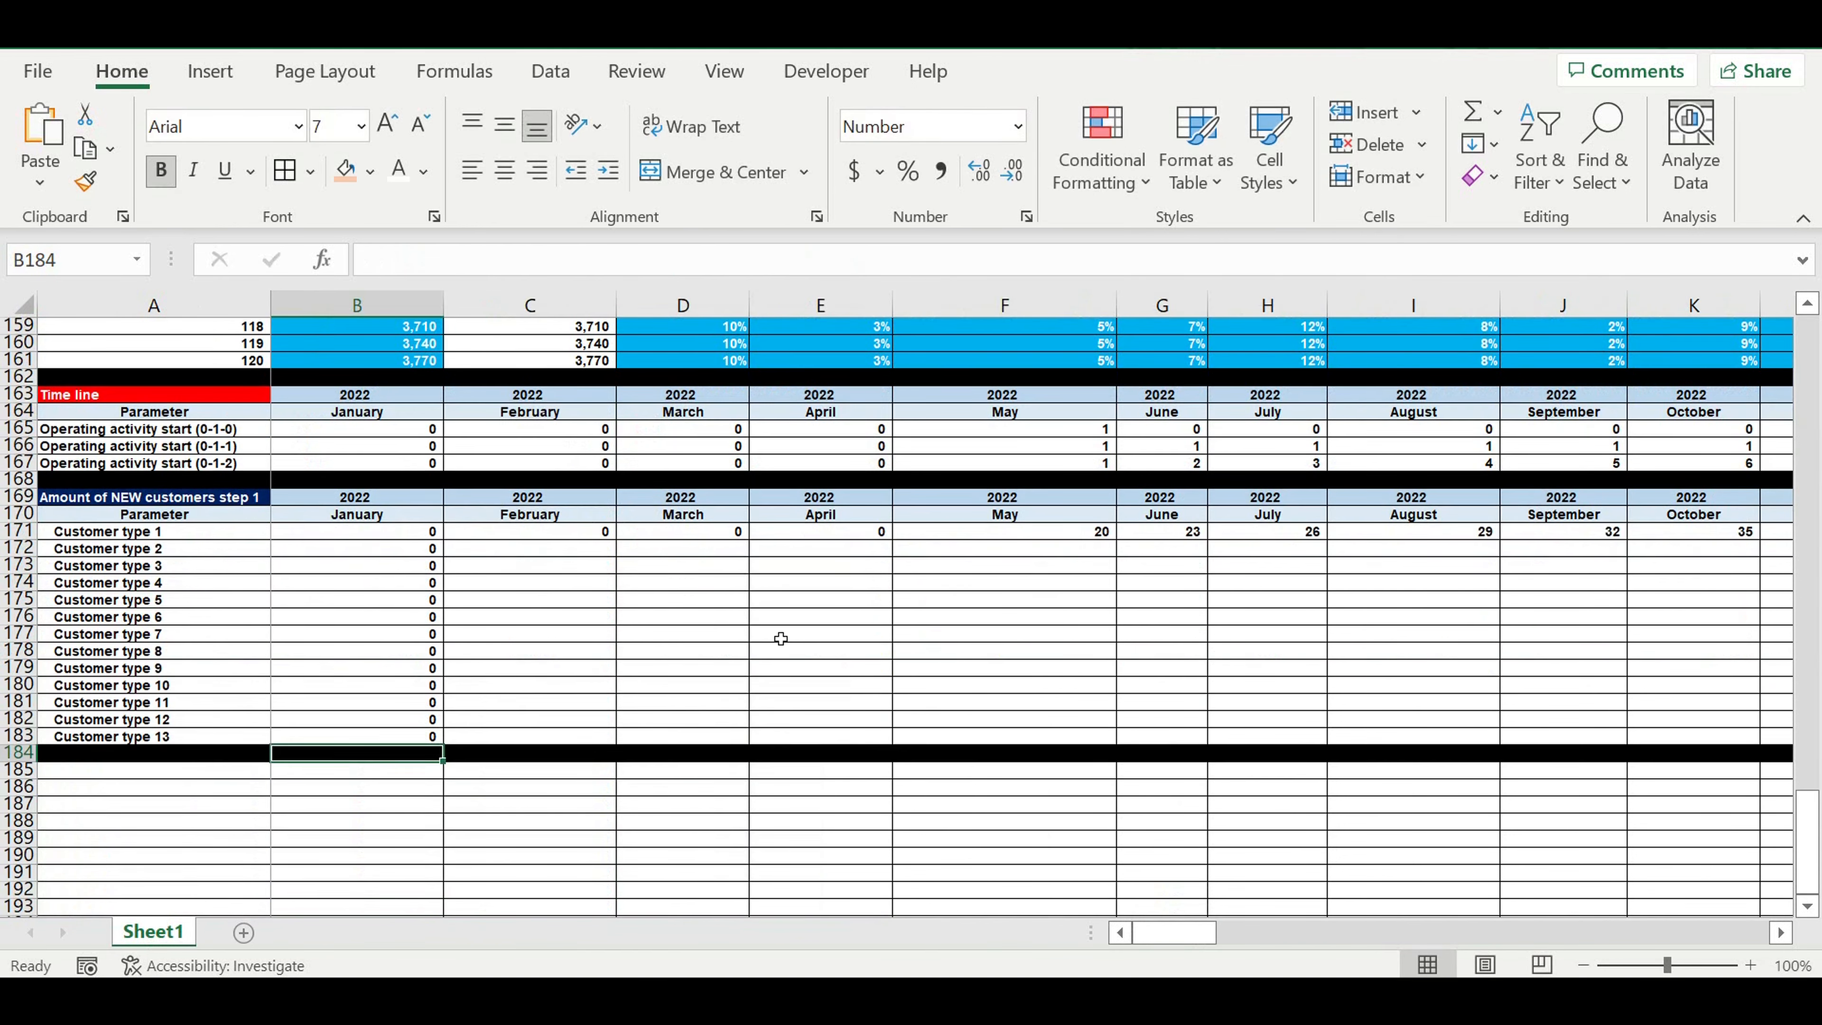
pyautogui.click(401, 481)
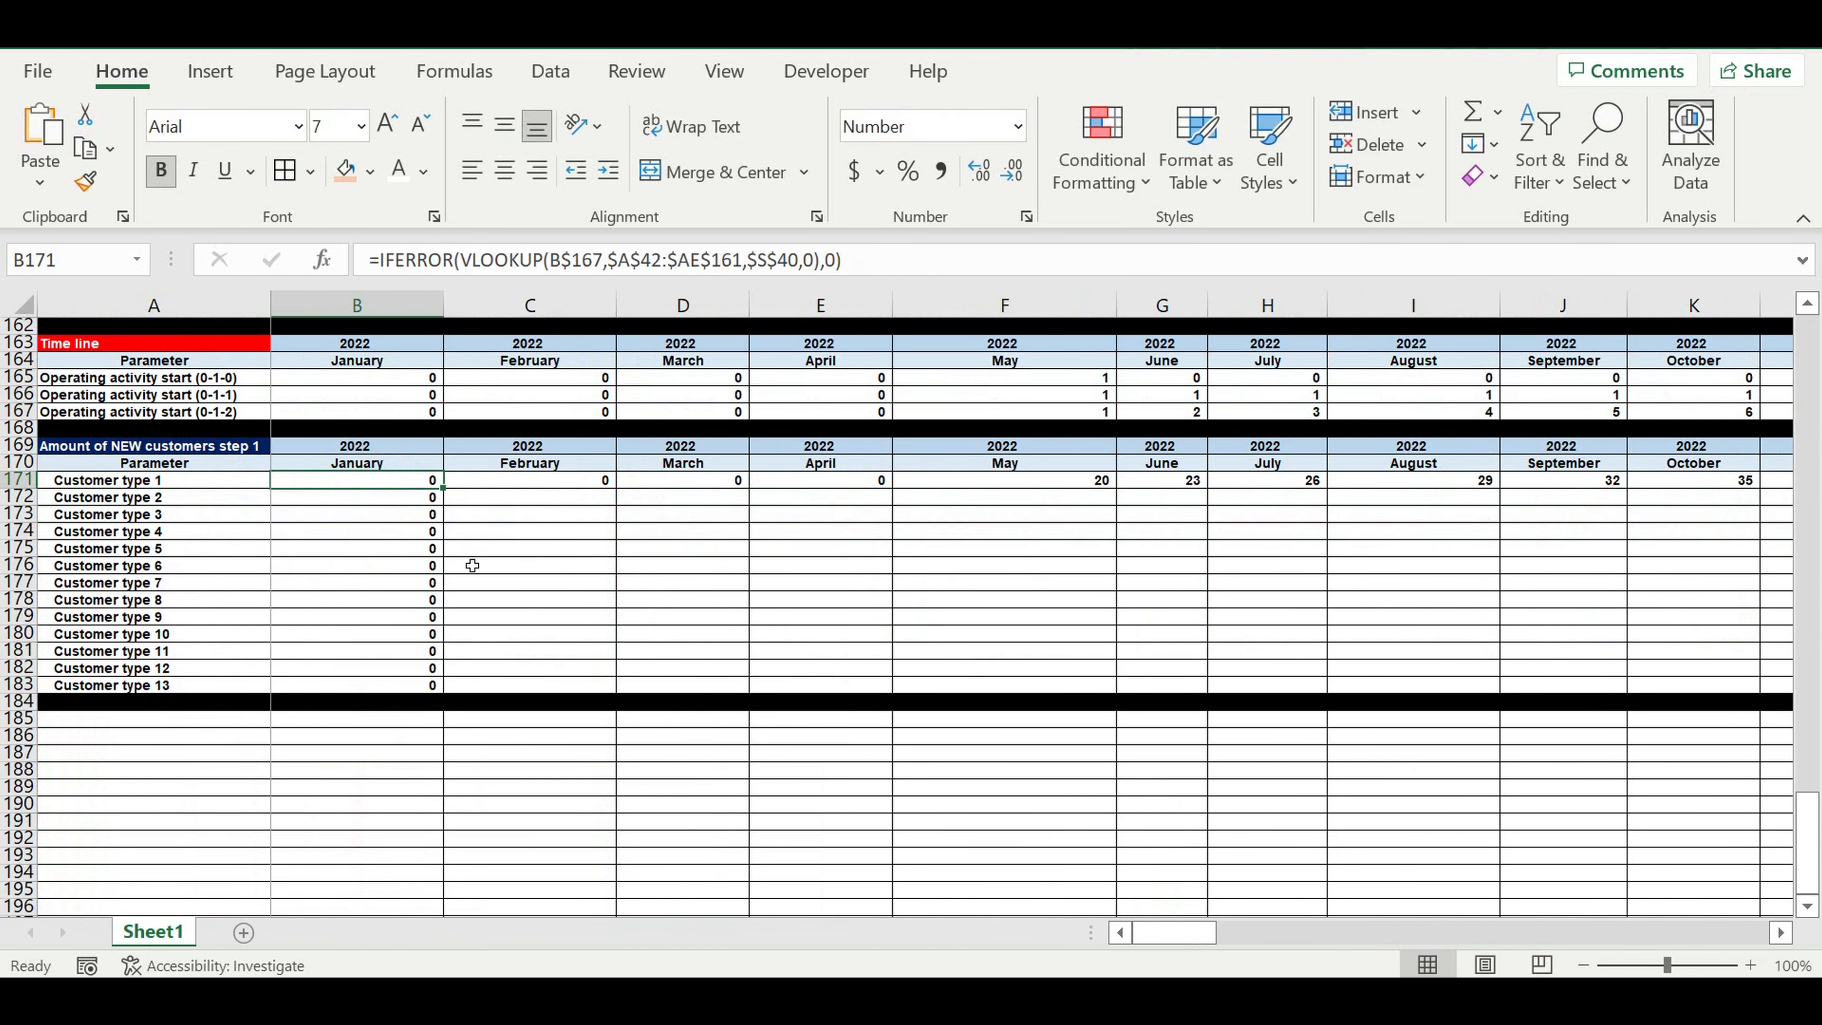
pyautogui.click(234, 720)
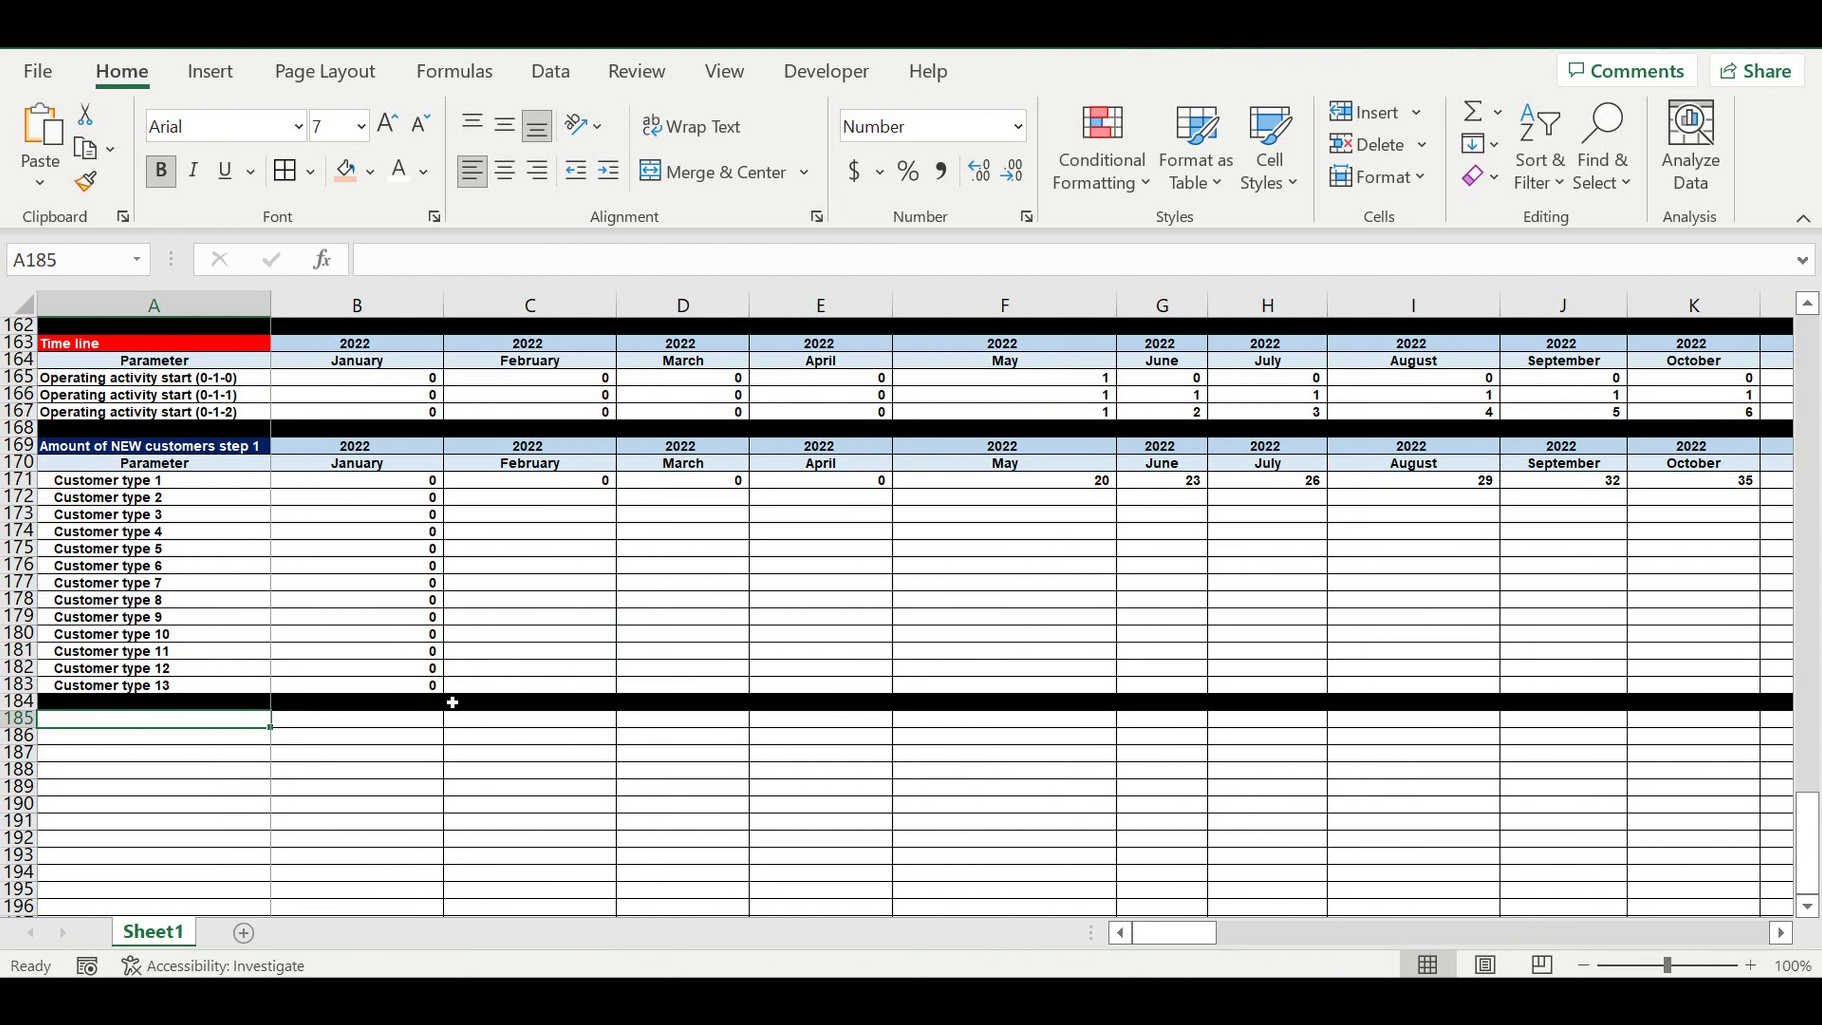
pyautogui.moveTo(150, 485); pyautogui.dragTo(152, 688)
pyautogui.click(201, 722)
pyautogui.write('New cu')
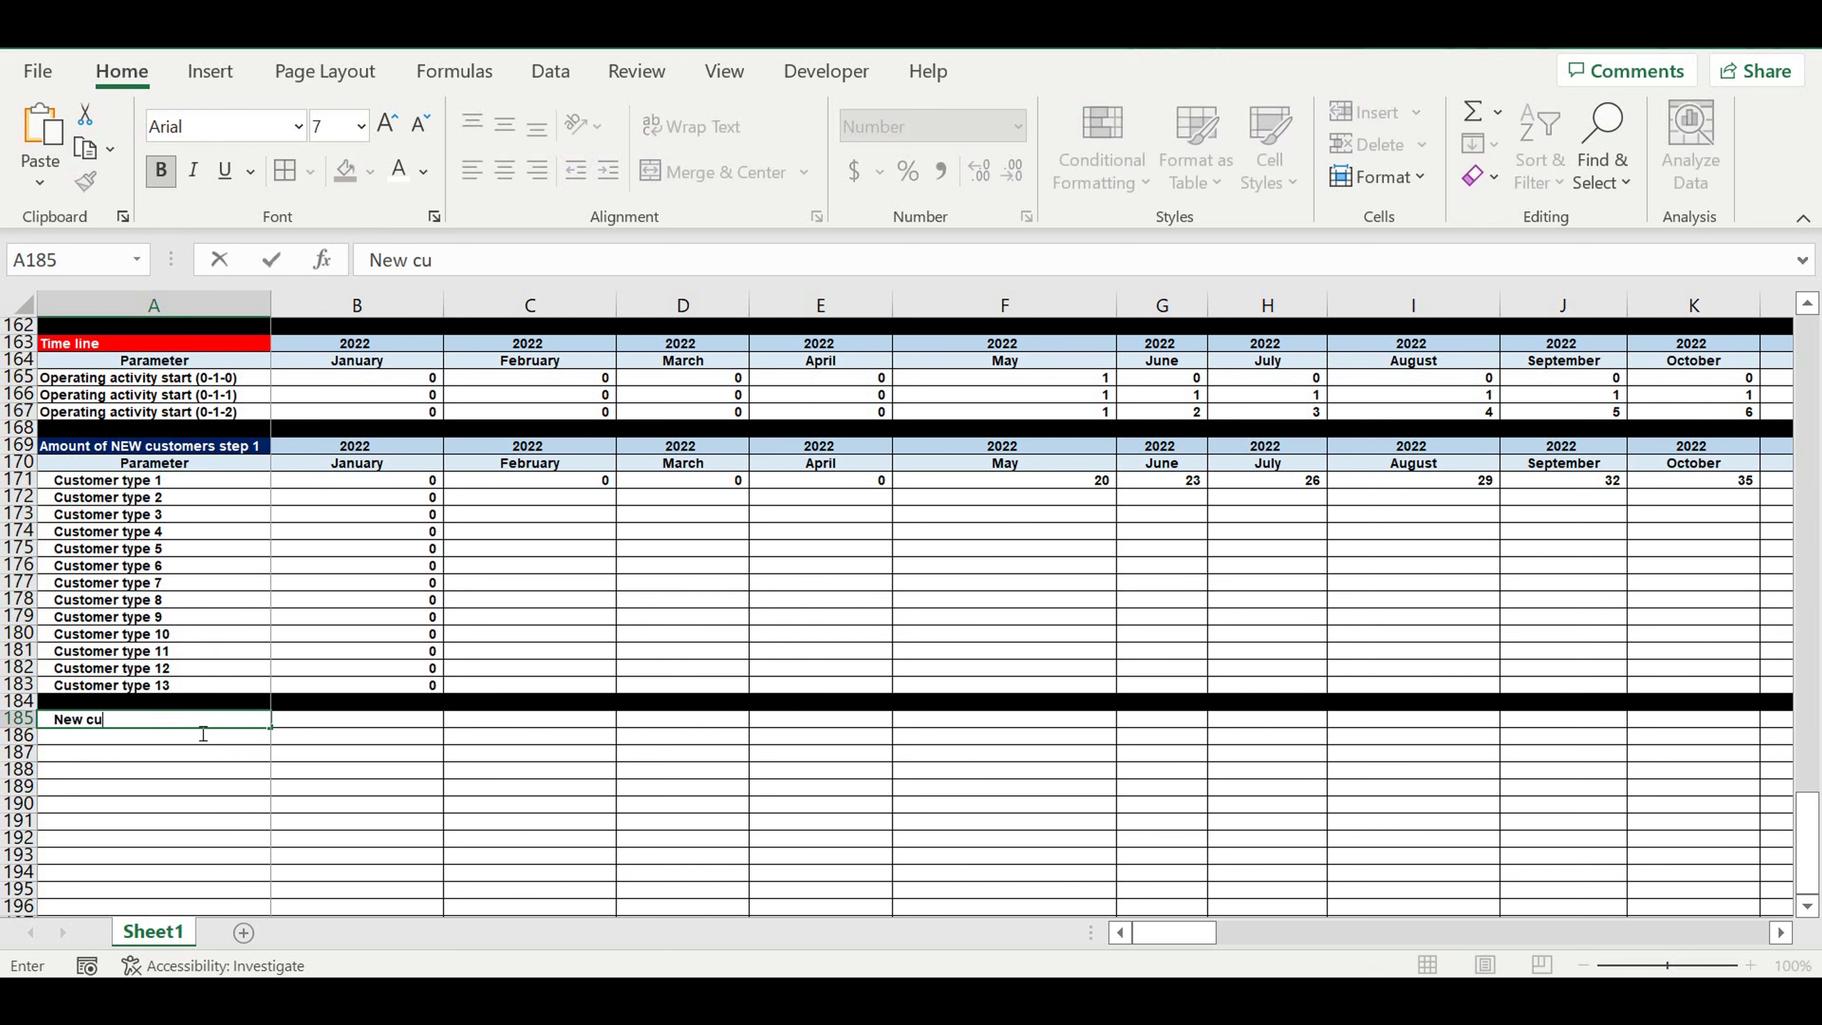
pyautogui.write('stomer coeff')
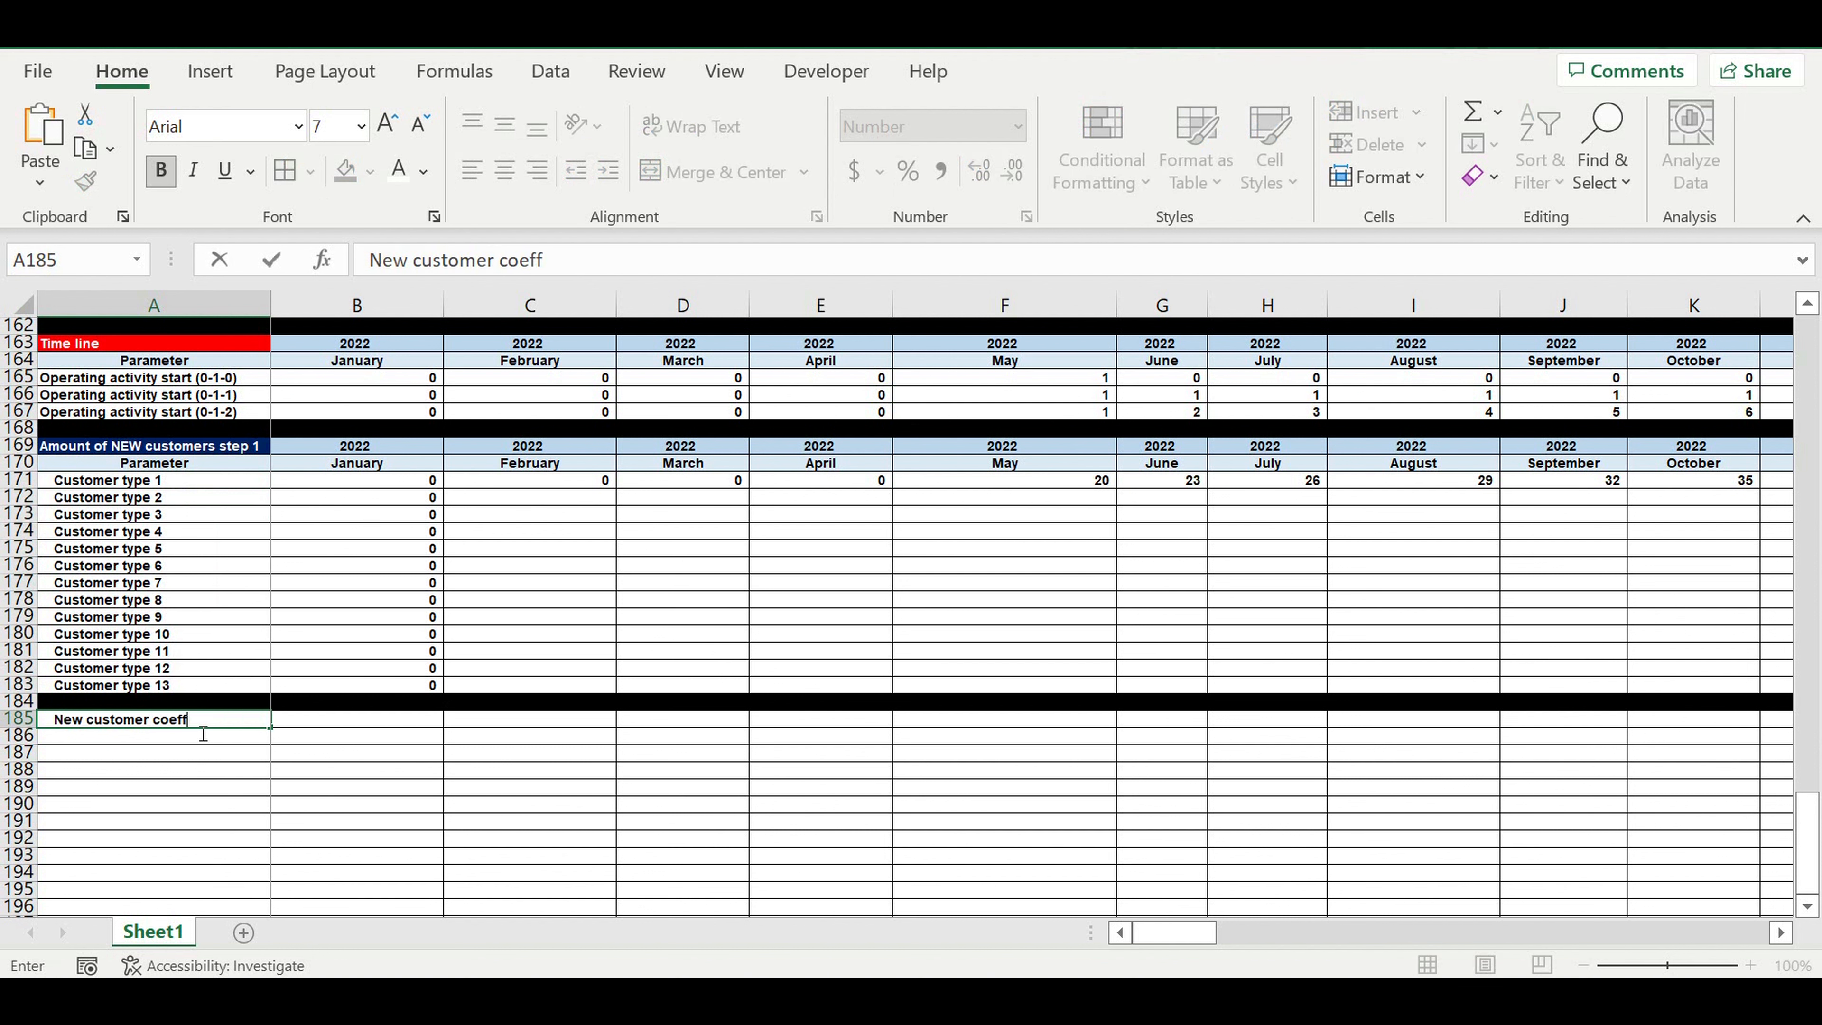
pyautogui.click(118, 720)
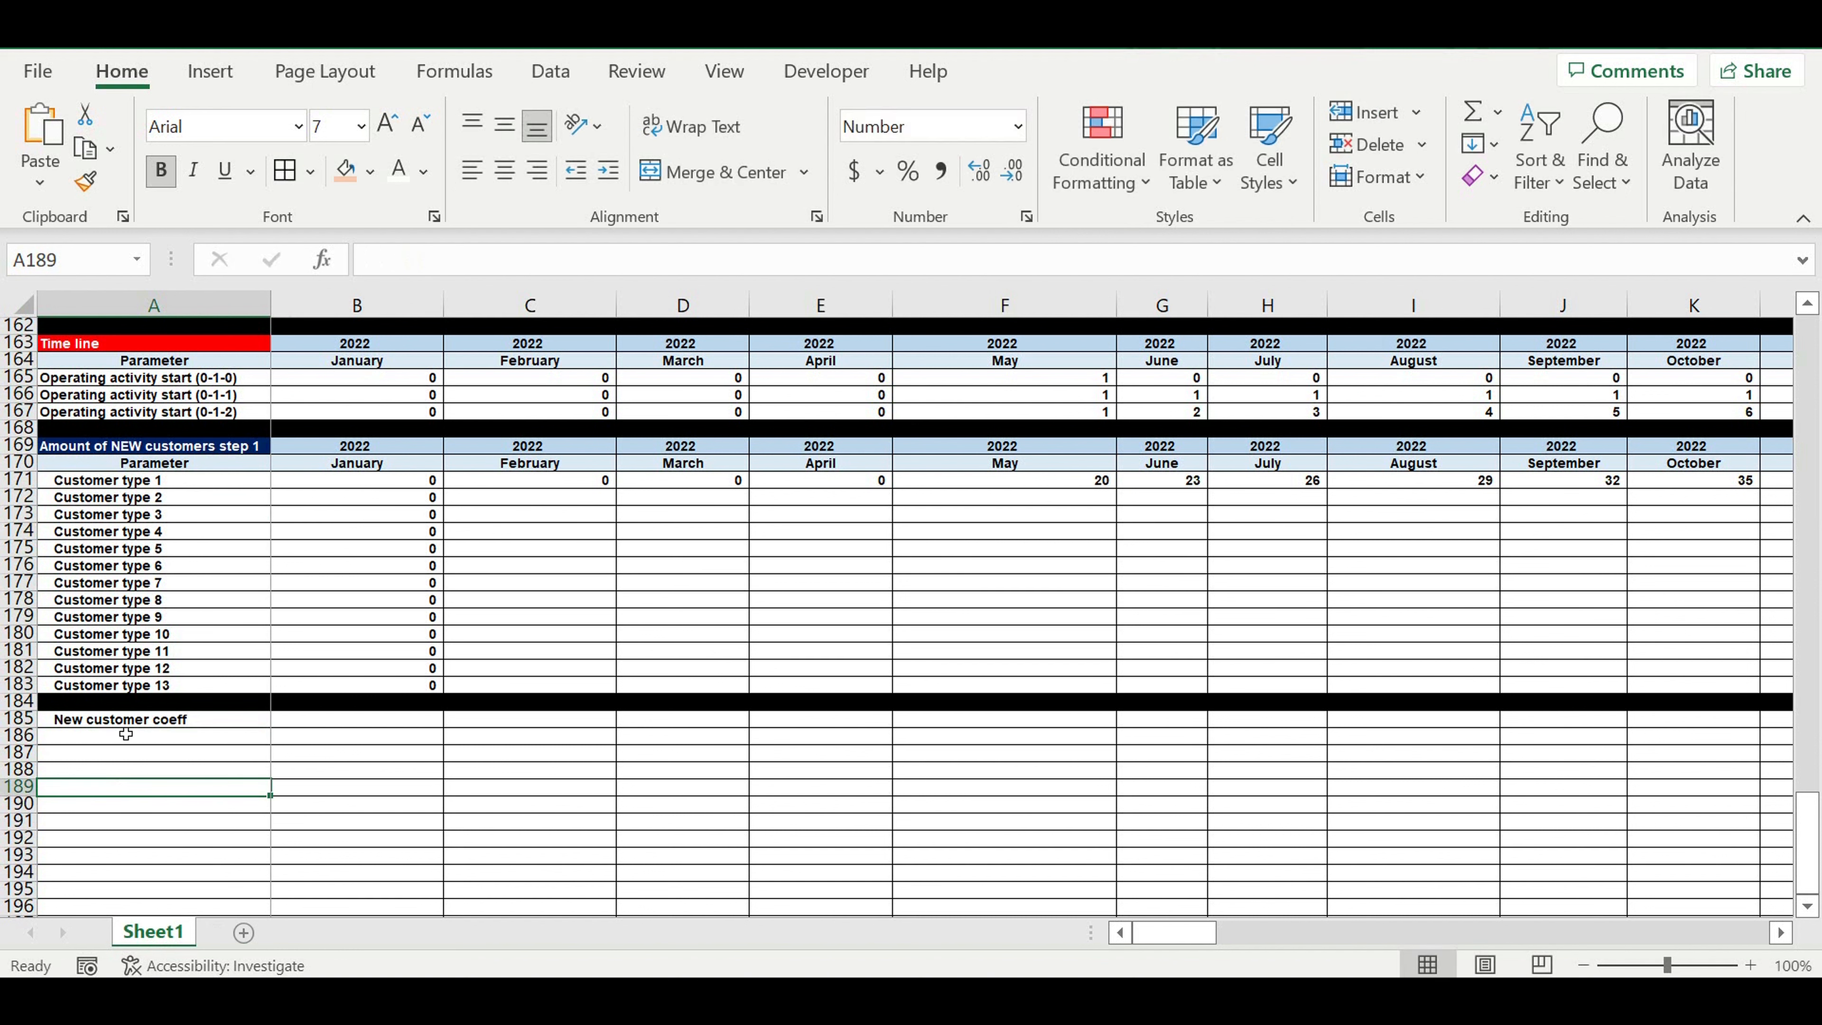
# Step: Examine the "Amount of customers coeff" value in B38 and the New Customers table beneath it
pyautogui.scroll(12, 502, 633)
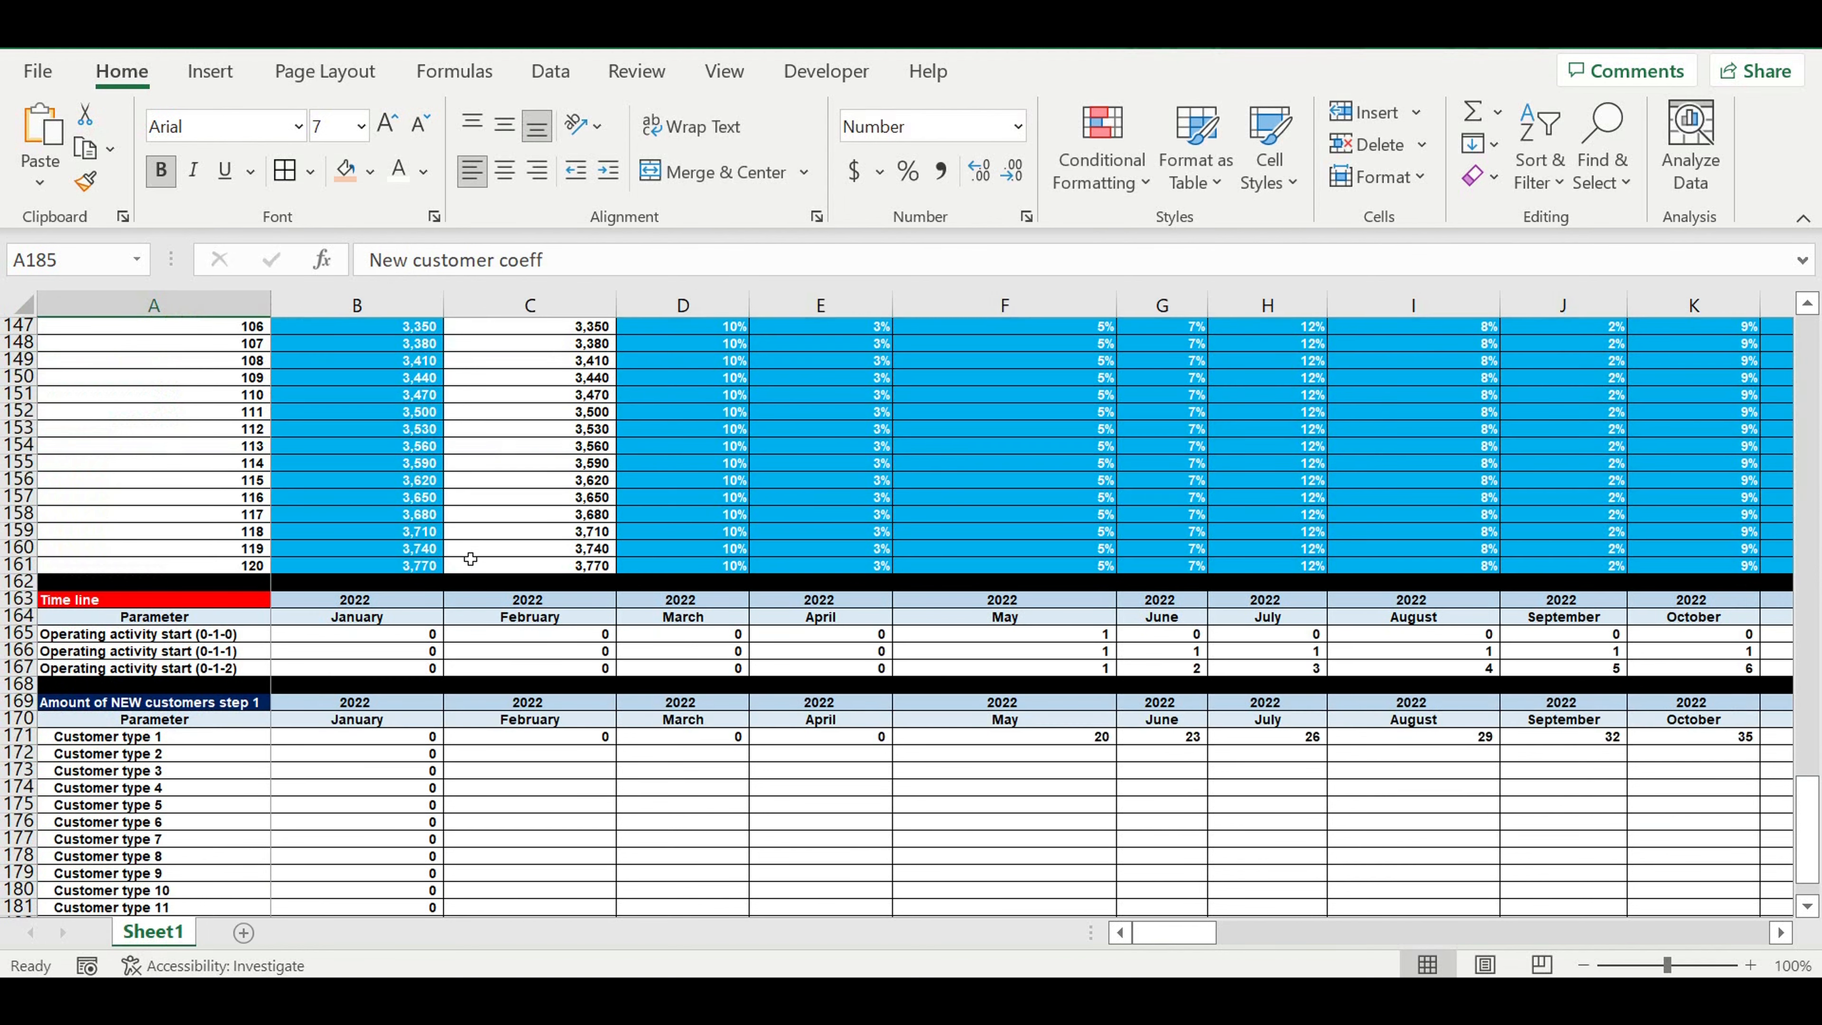
pyautogui.scroll(16, 407, 518)
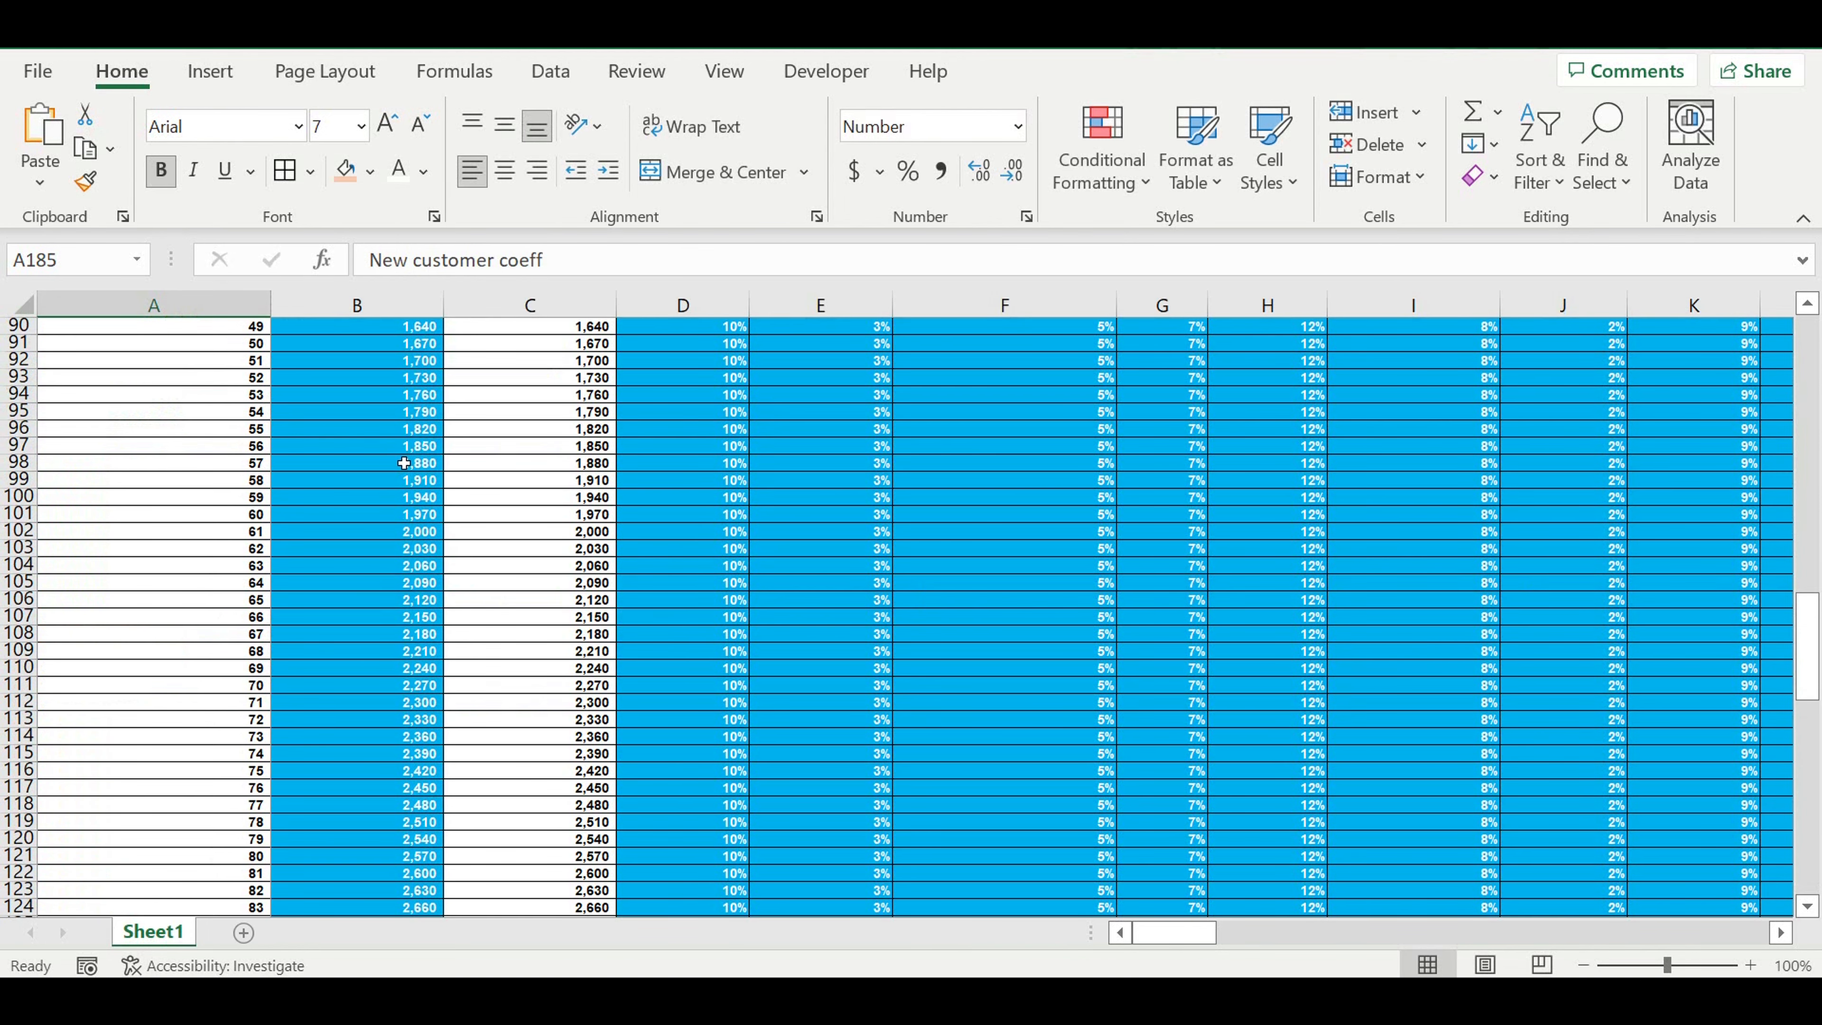
pyautogui.scroll(11, 395, 468)
pyautogui.scroll(14, 402, 461)
pyautogui.scroll(-3, 387, 562)
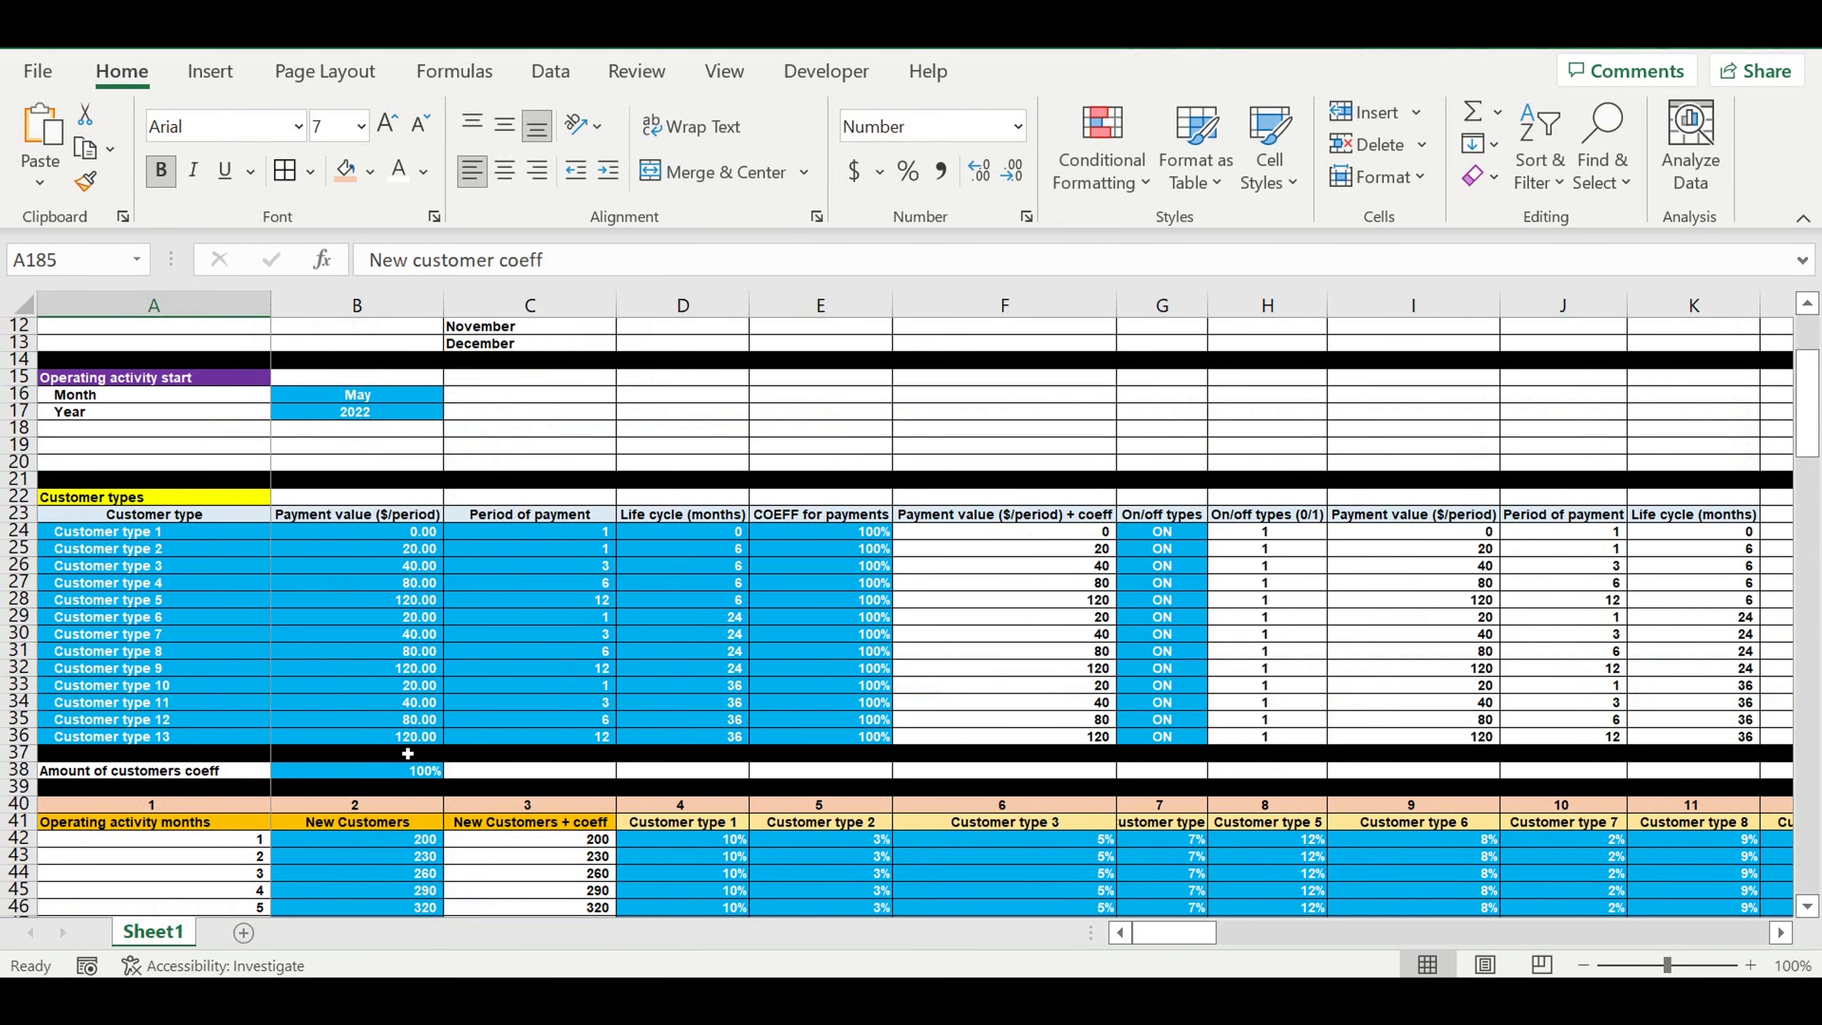
pyautogui.click(387, 775)
pyautogui.scroll(-6, 545, 747)
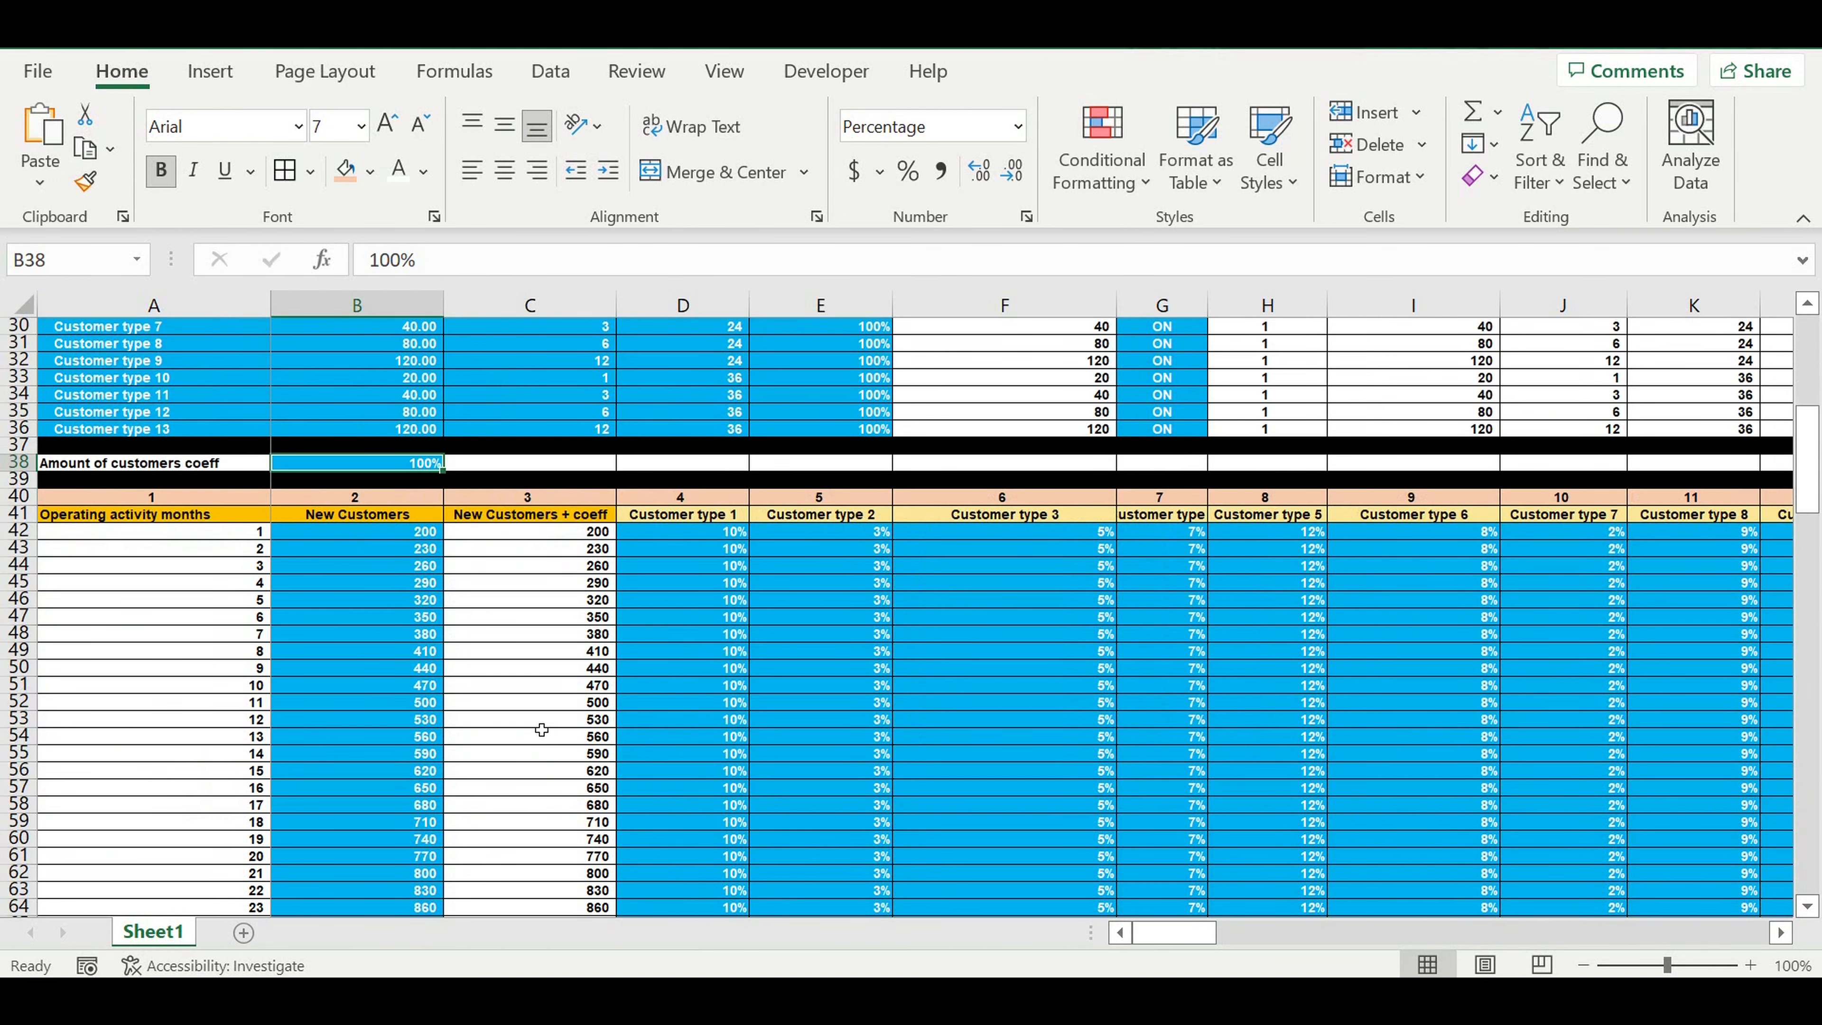
pyautogui.scroll(-5, 541, 734)
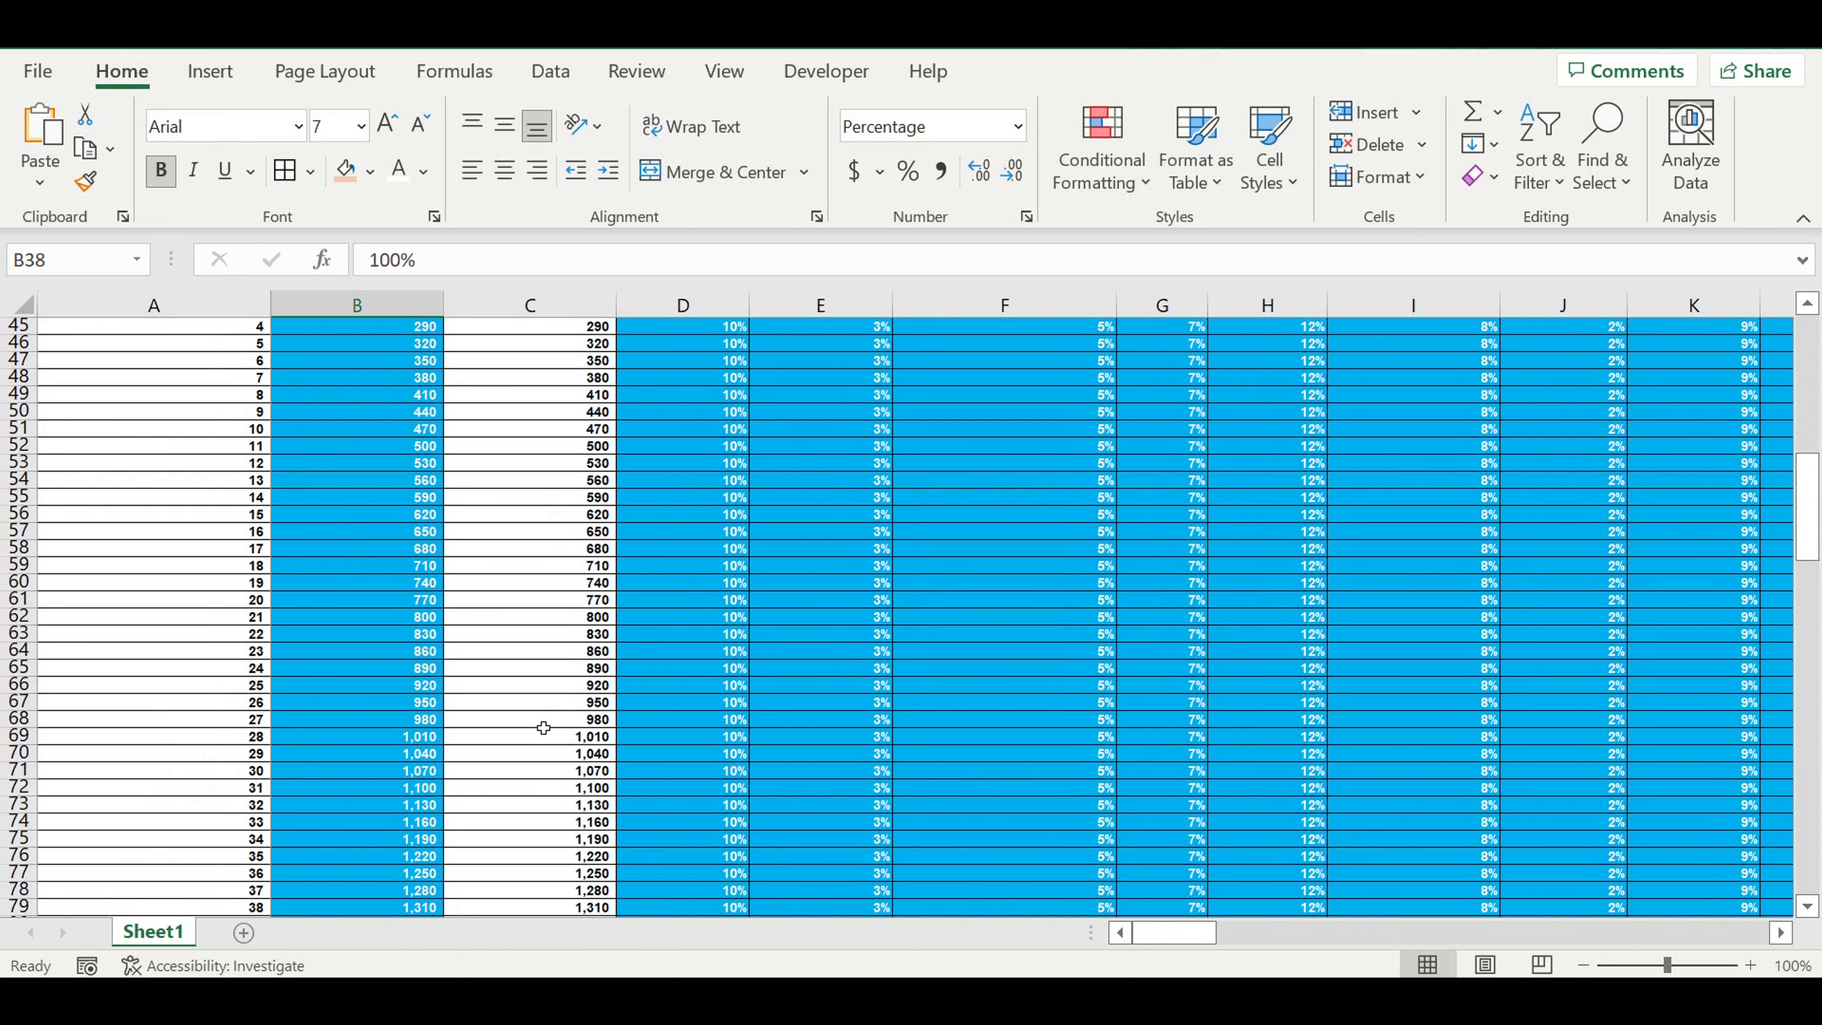
# Step: Enter the header "Customer type" in A186, below "New customer coeff", and centre it
pyautogui.scroll(-6, 544, 727)
pyautogui.scroll(-14, 502, 672)
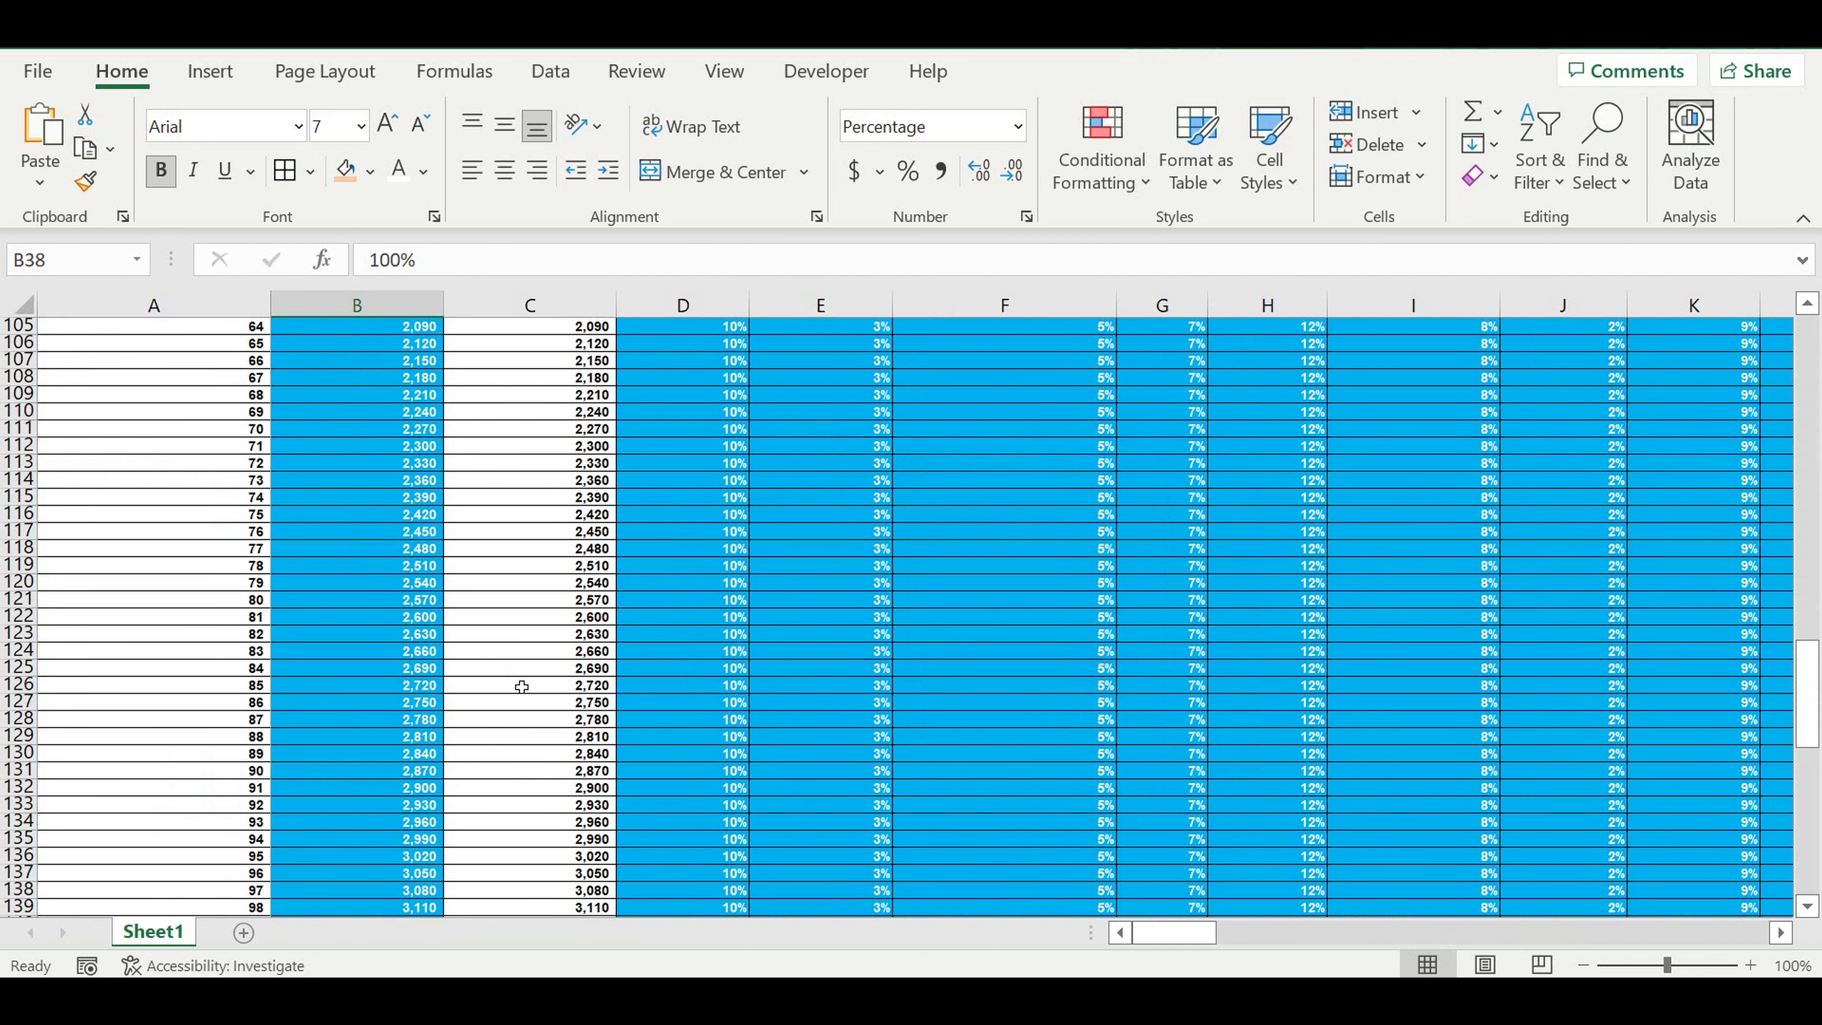
pyautogui.scroll(-4, 521, 687)
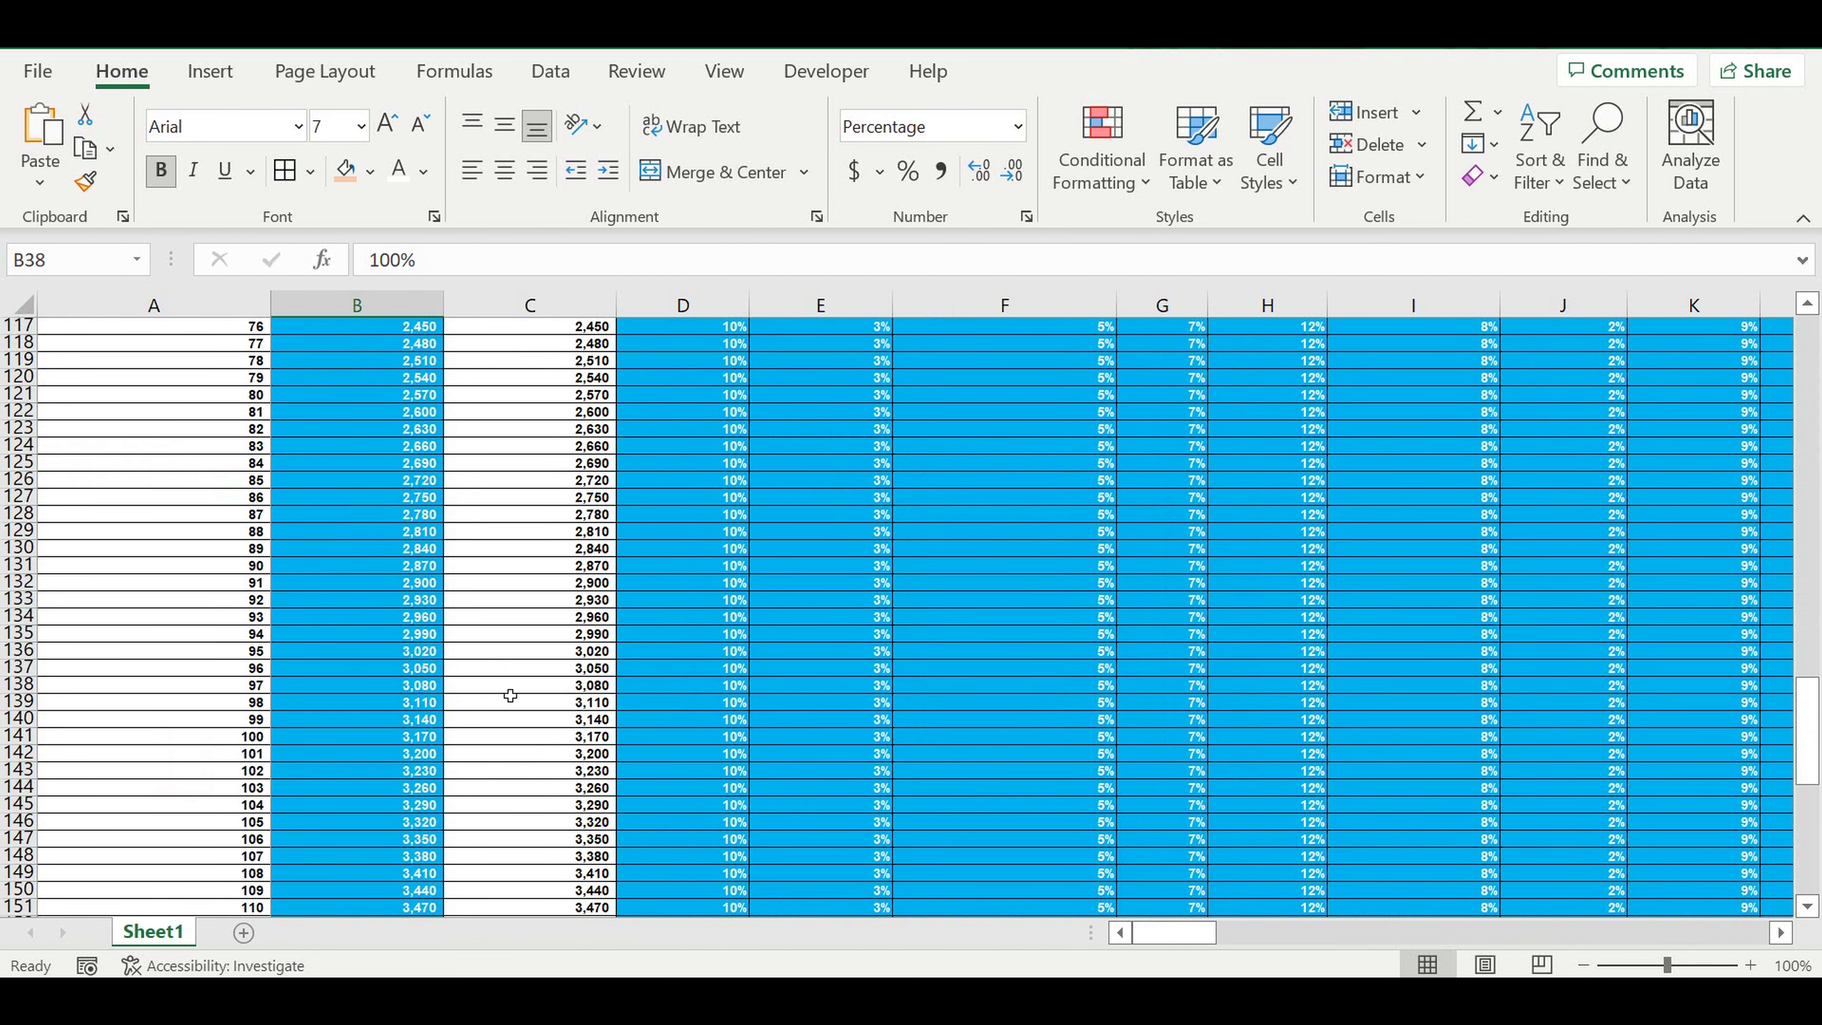
pyautogui.scroll(-6, 510, 696)
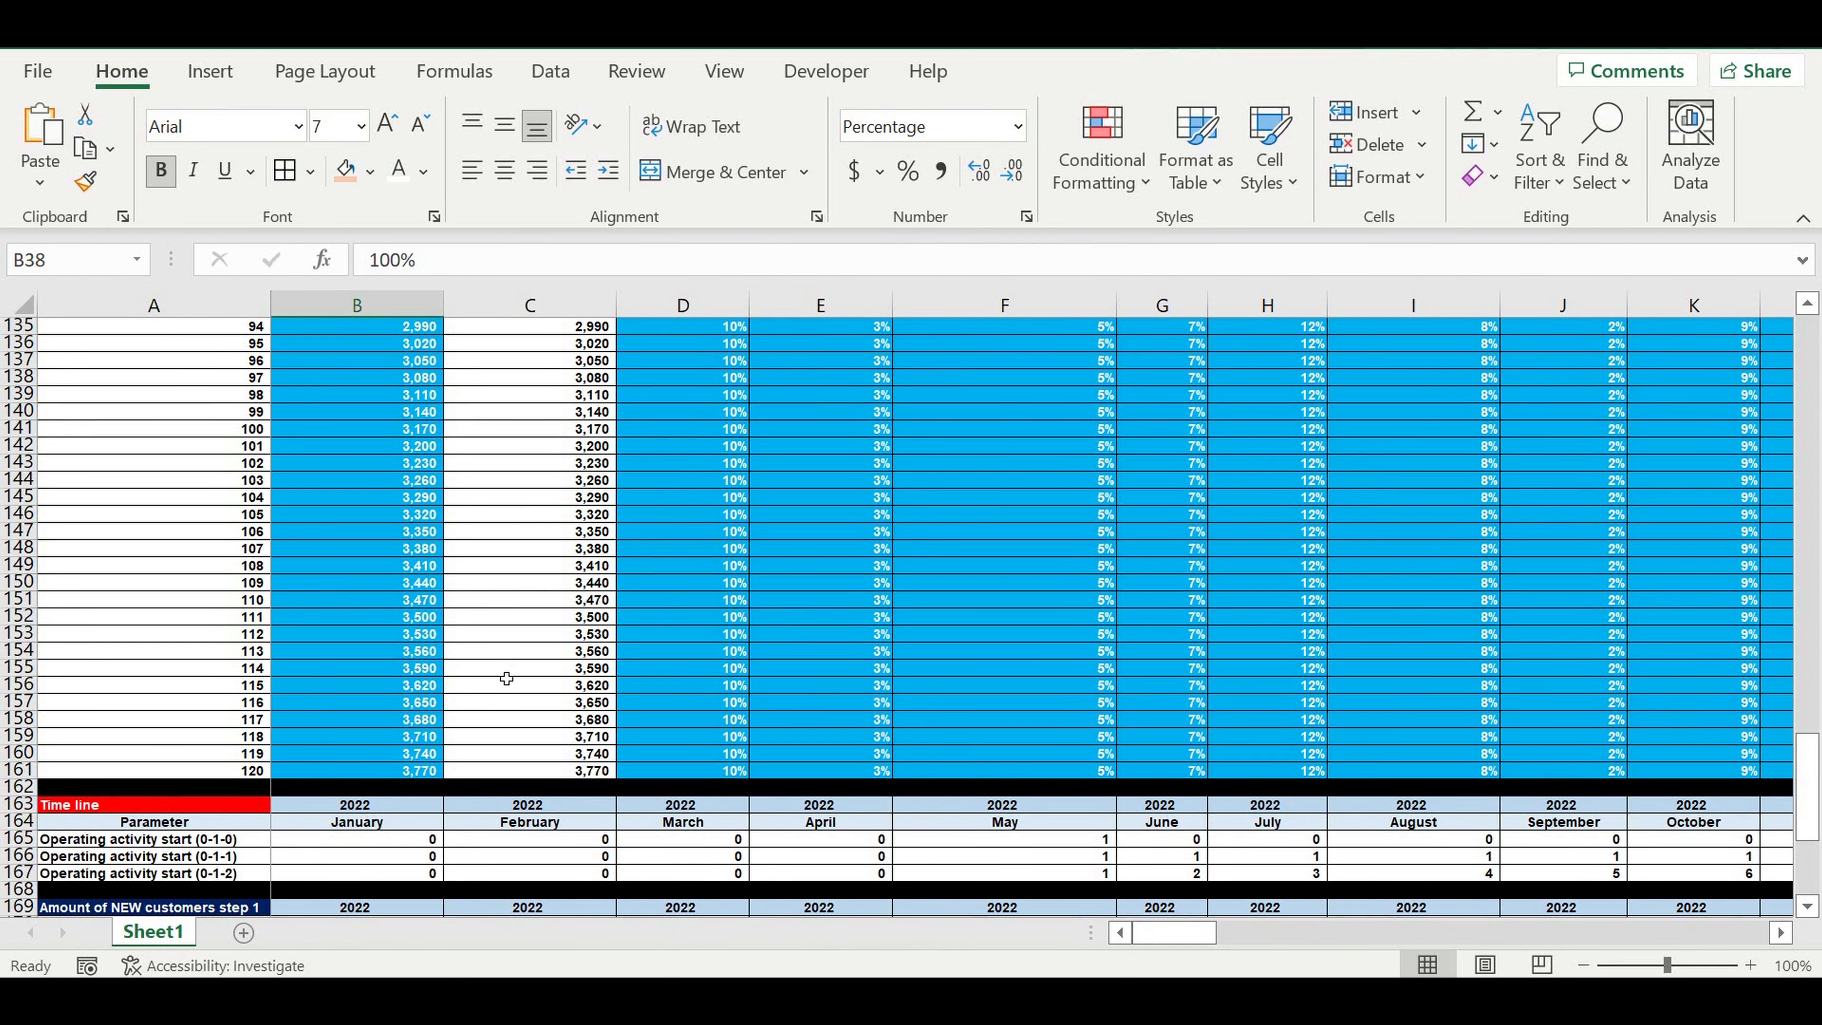
pyautogui.scroll(-9, 507, 678)
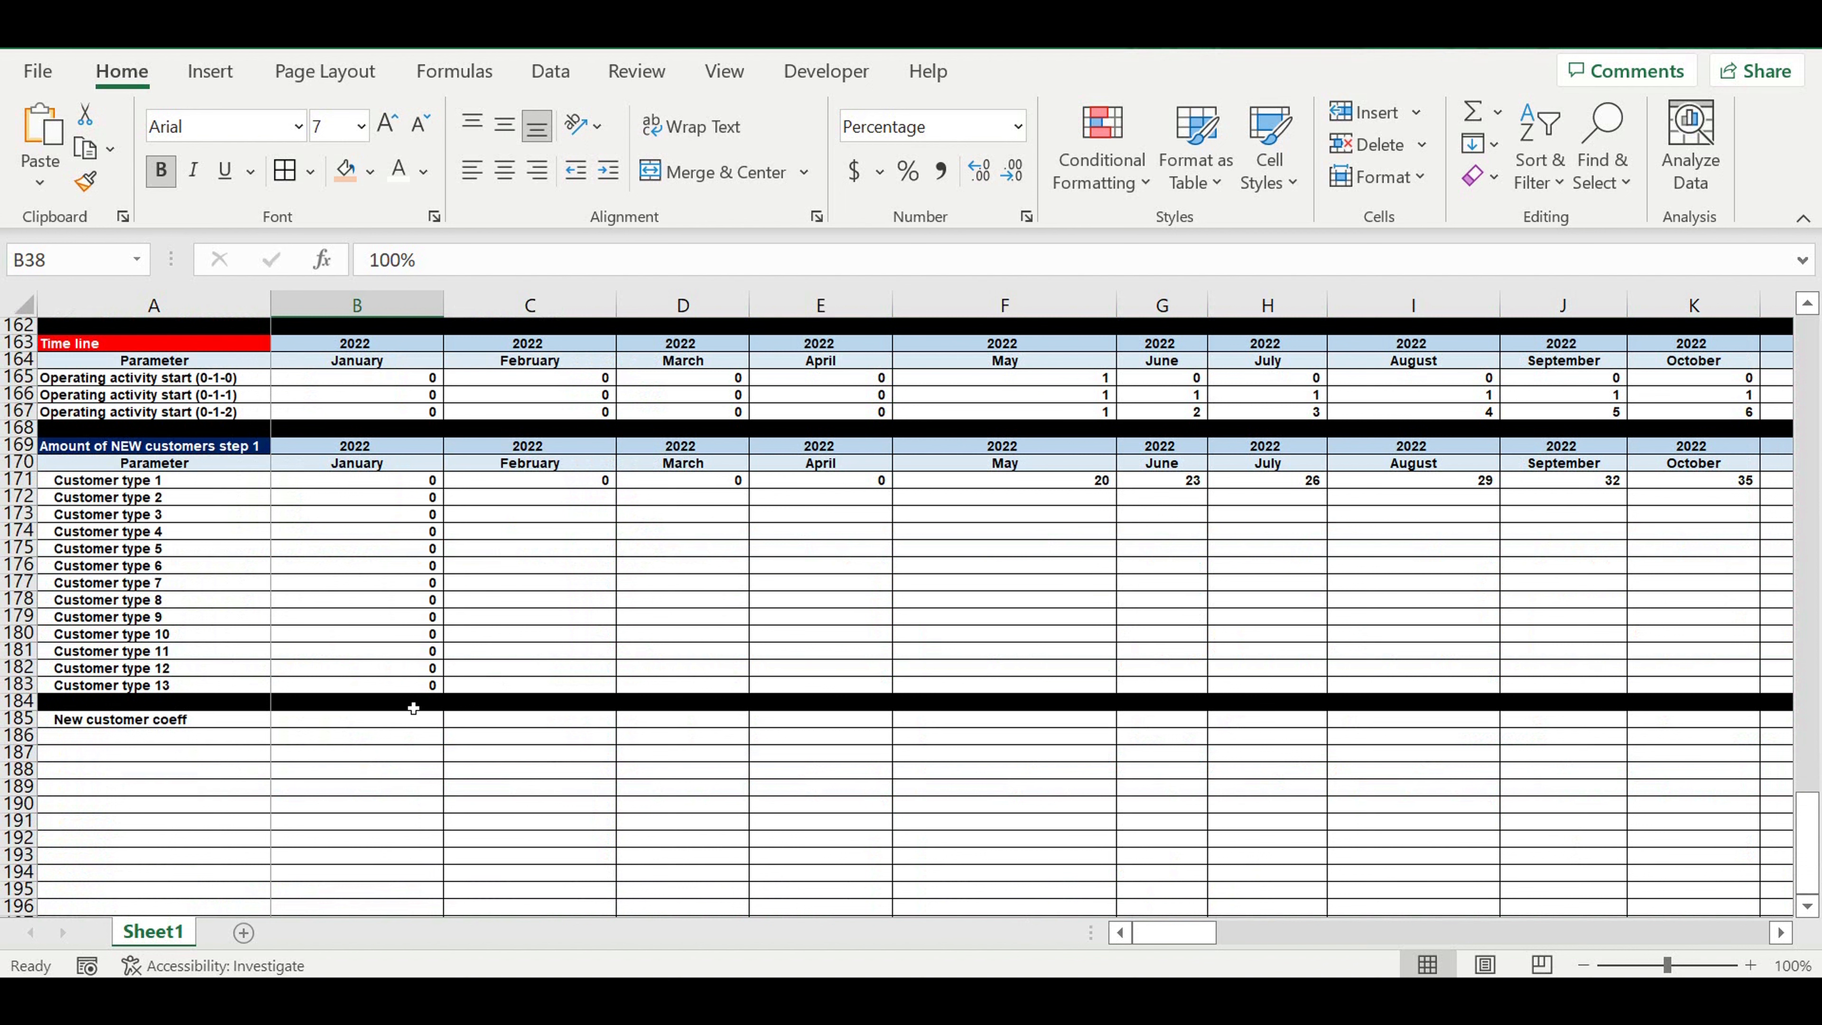
pyautogui.click(179, 726)
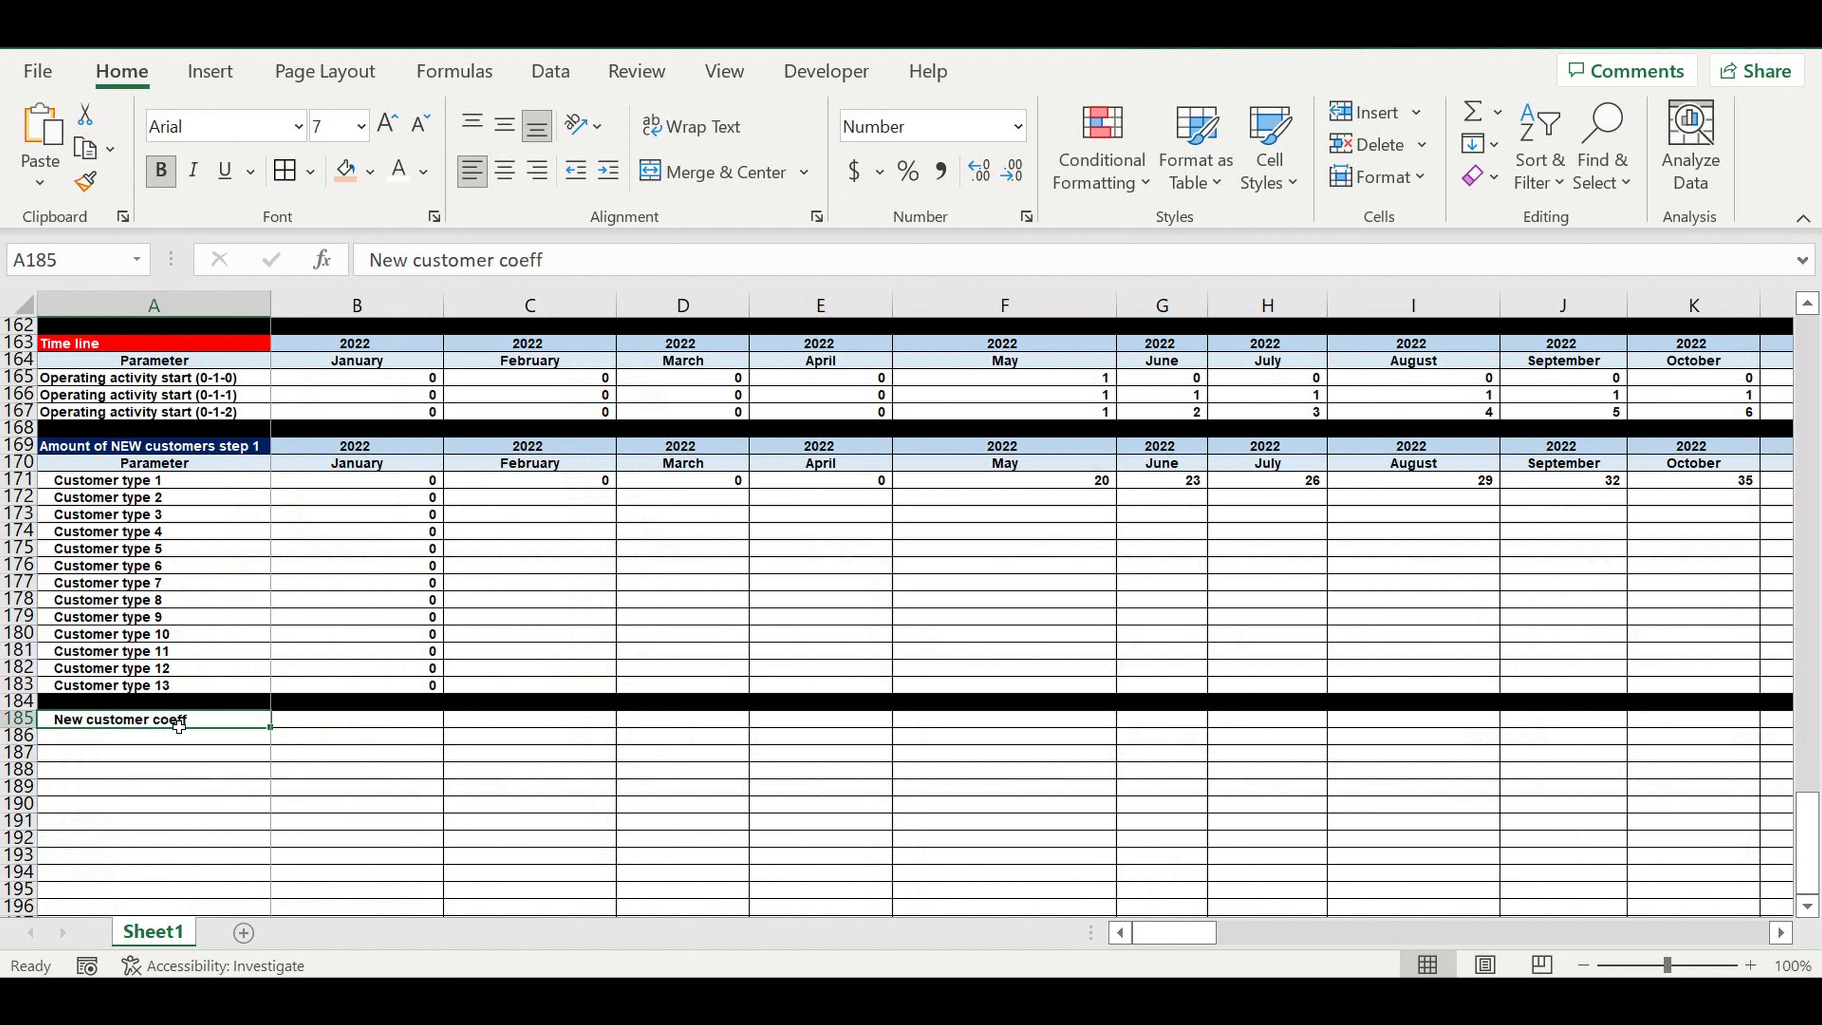
pyautogui.click(168, 770)
pyautogui.click(98, 721)
pyautogui.click(180, 742)
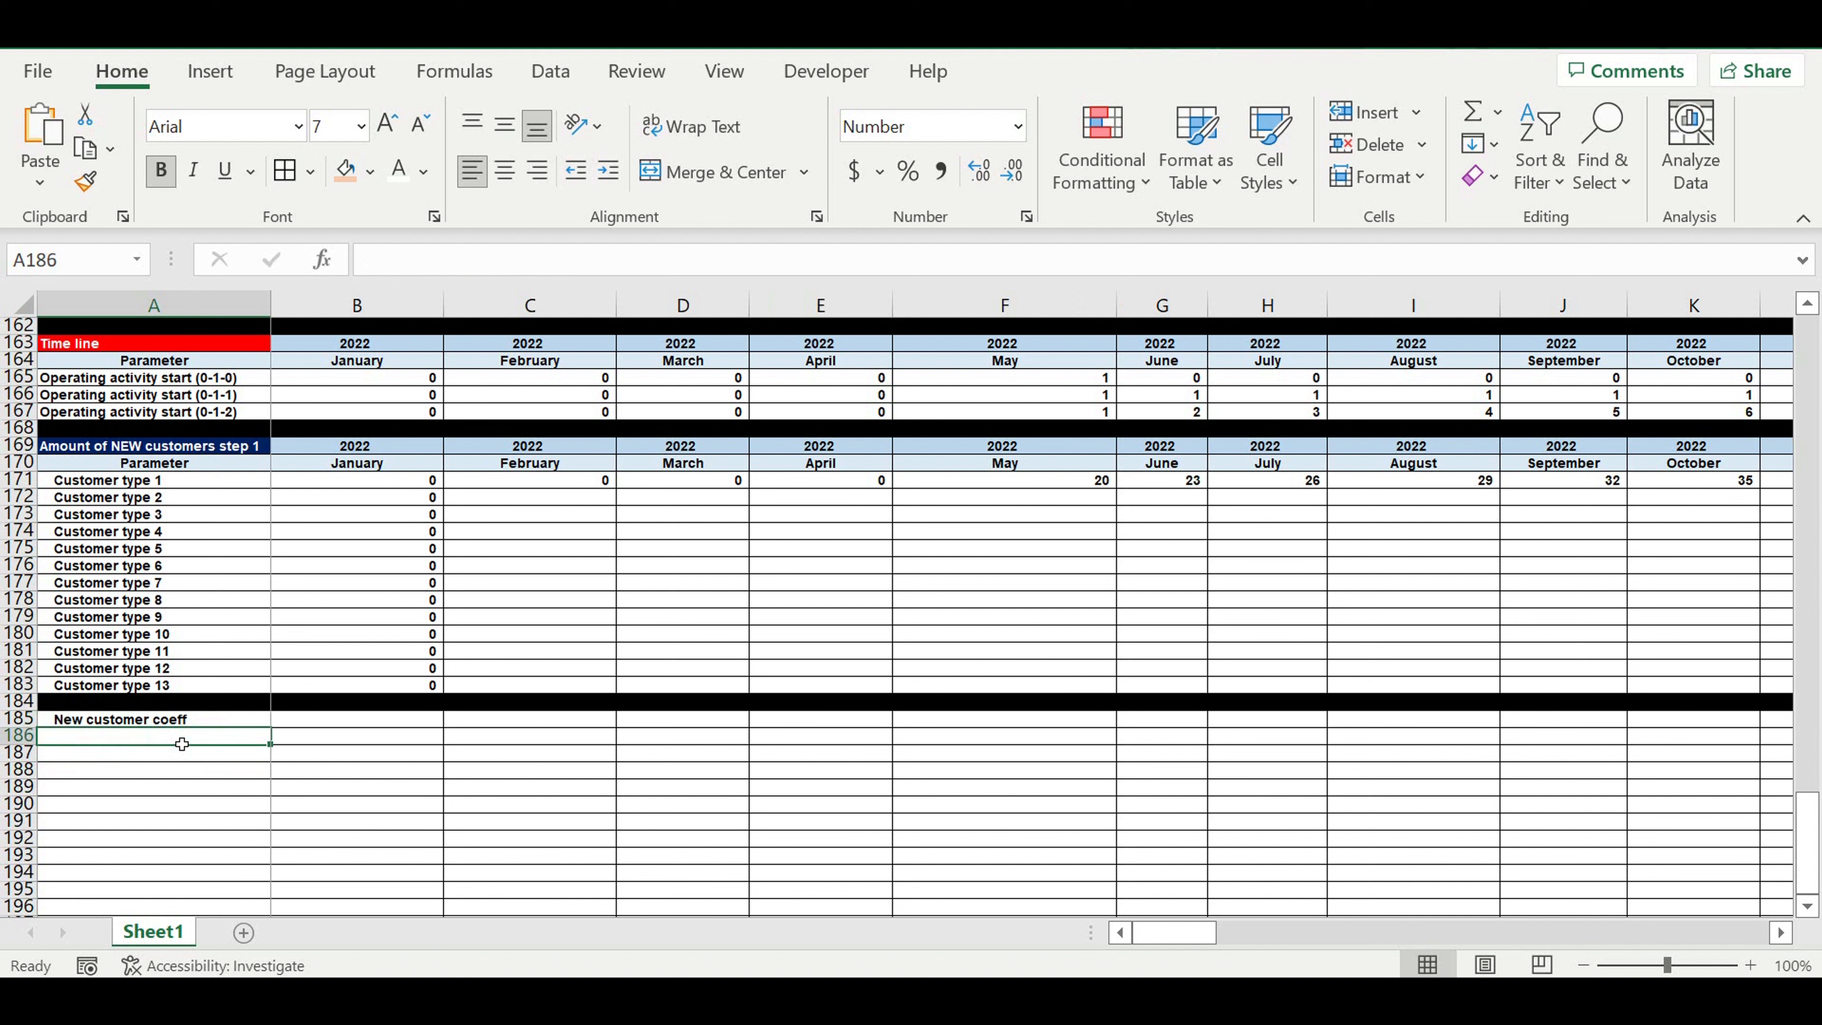
pyautogui.write('Customer type')
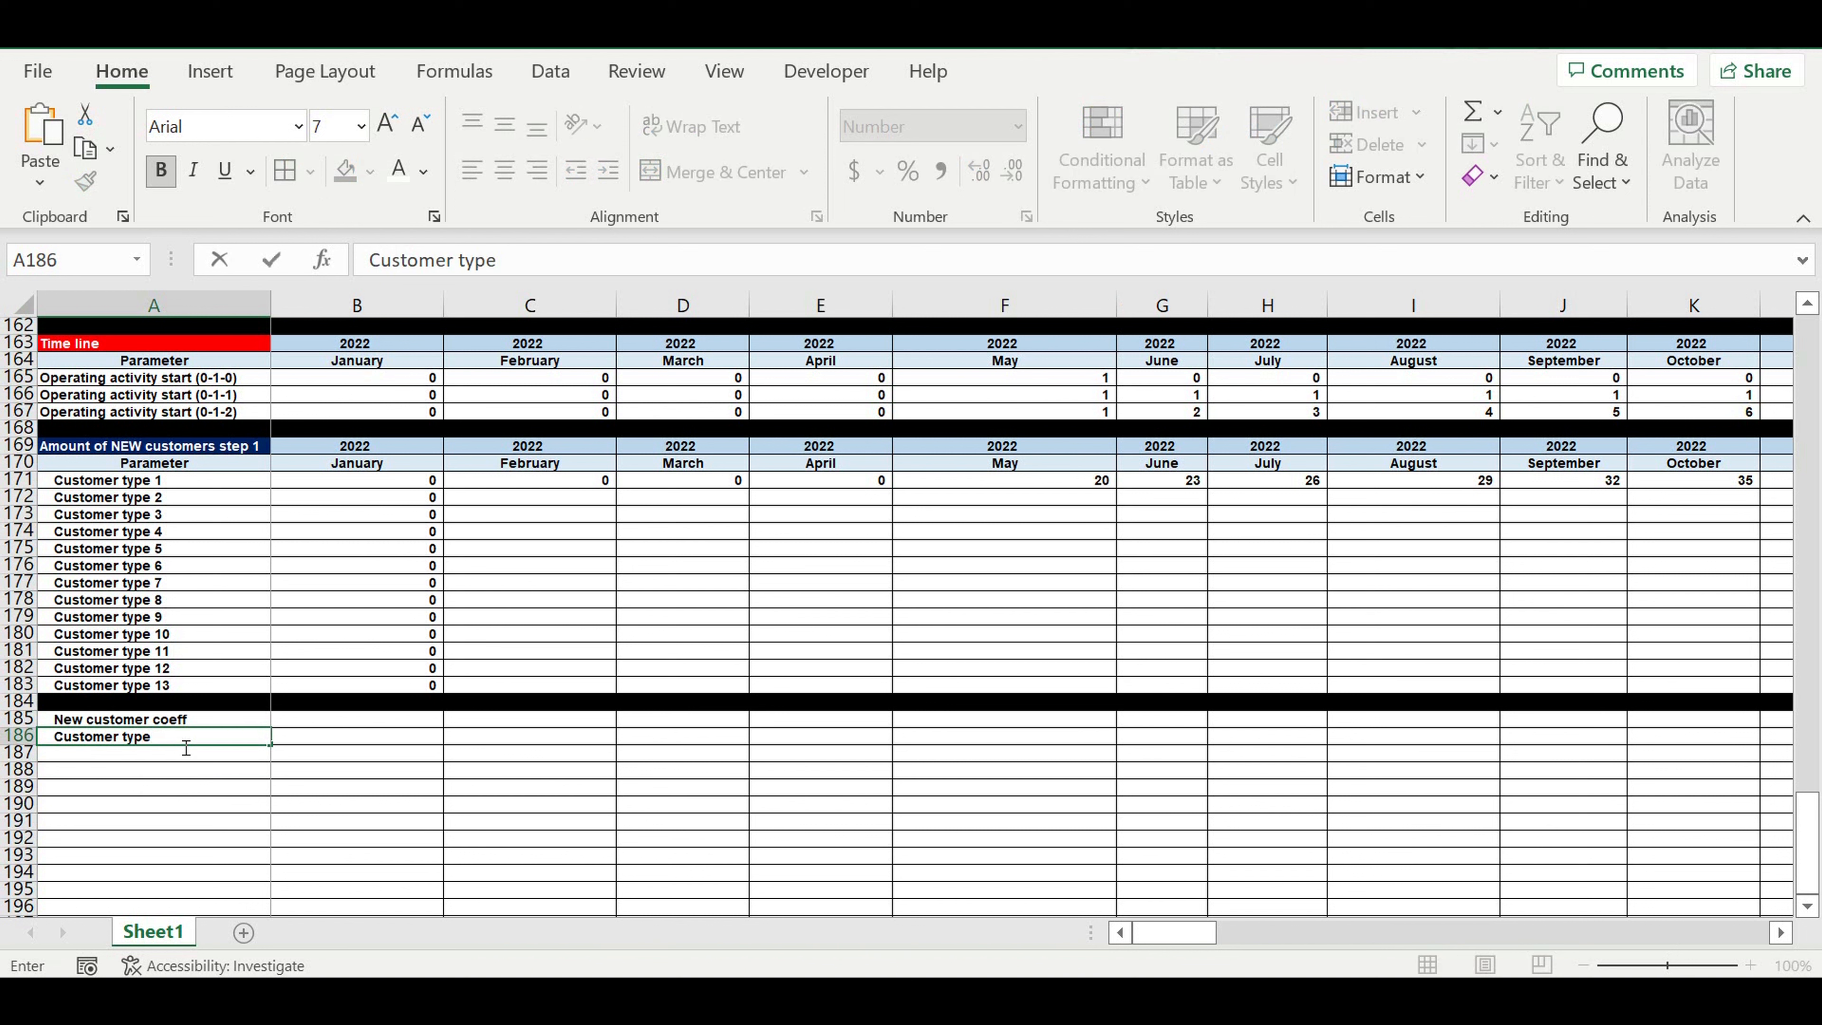
pyautogui.click(177, 811)
pyautogui.click(135, 743)
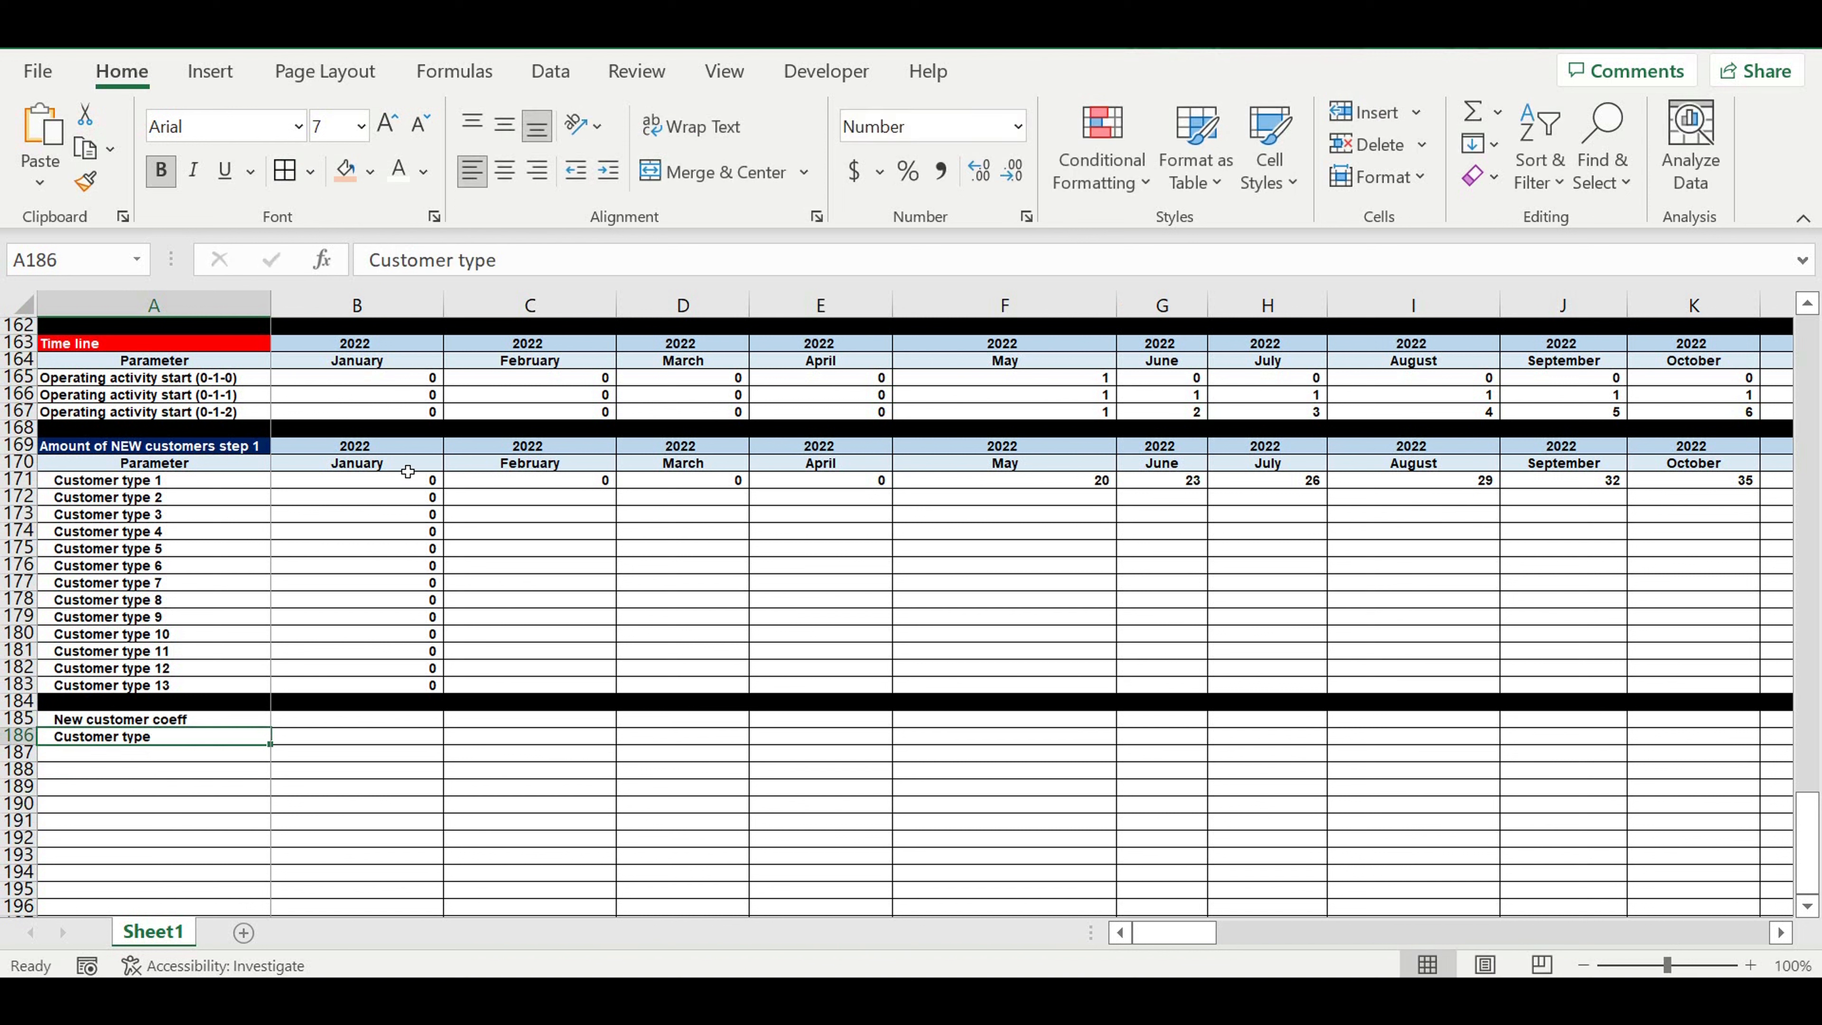
pyautogui.click(505, 170)
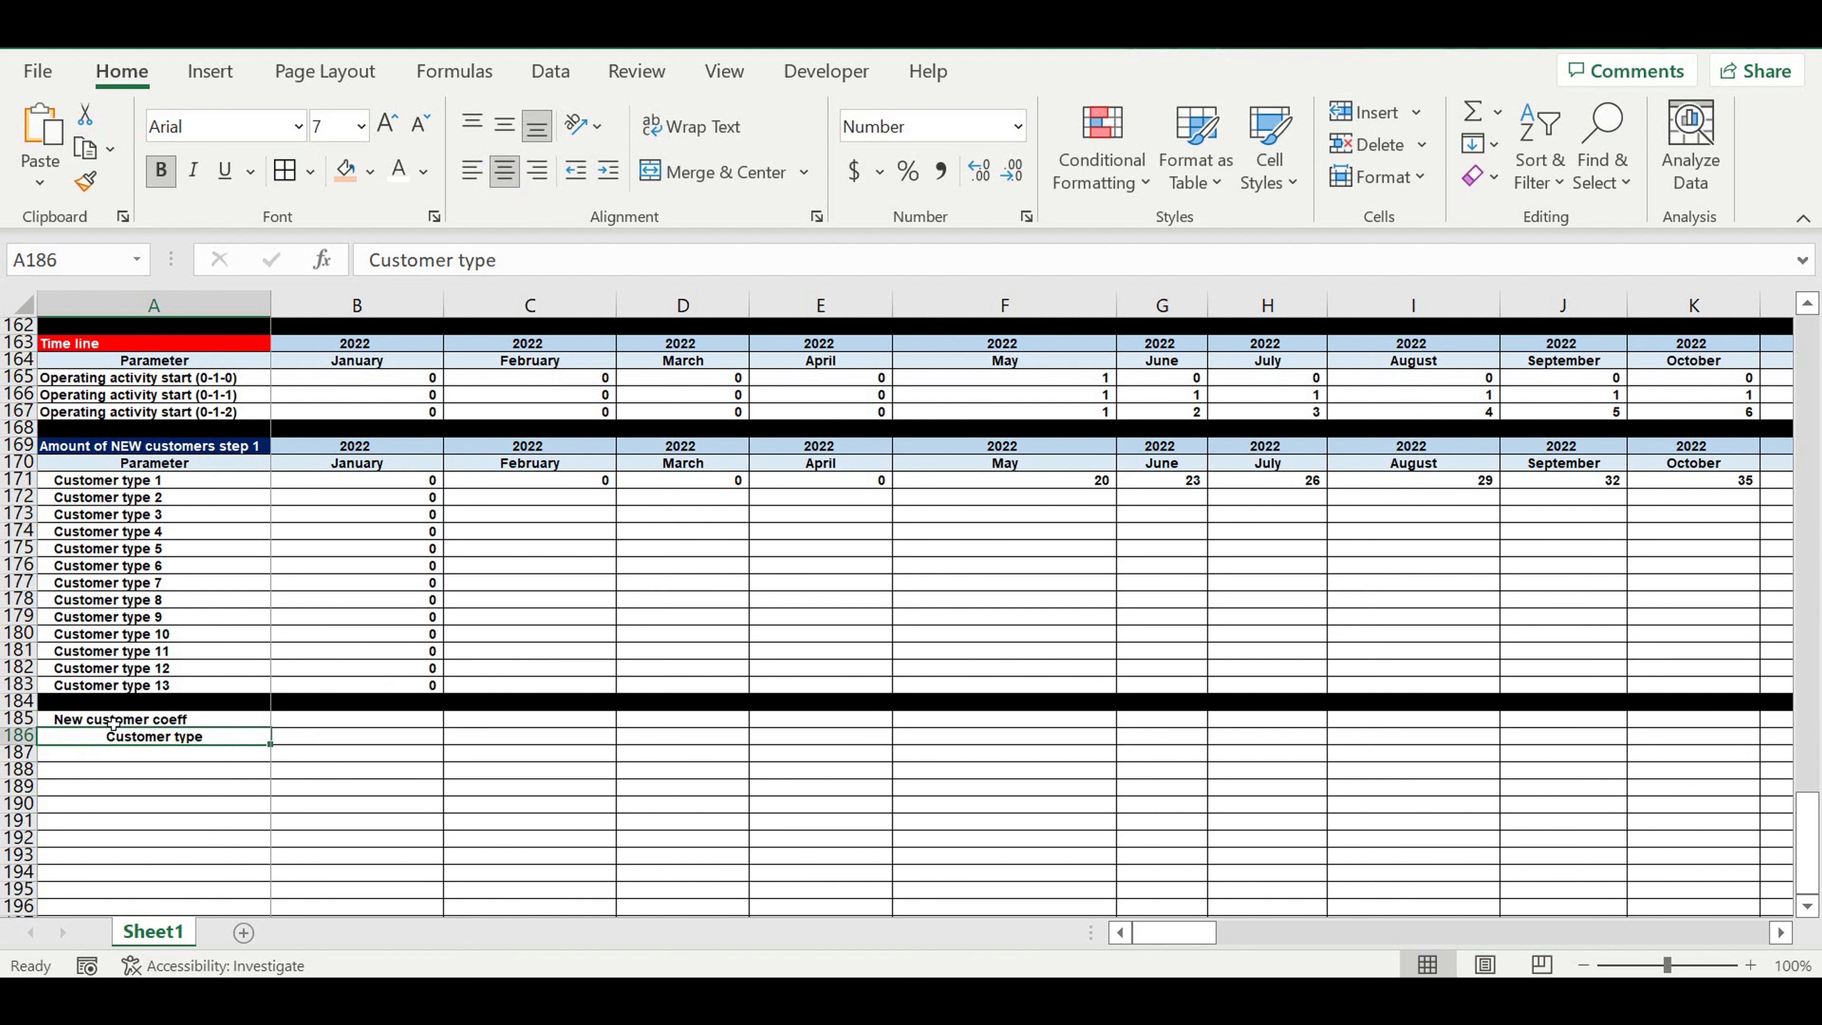
# Step: Fill the "New customer coeff" title in A185 bright green and the "Customer type" header in A186 pale blue
pyautogui.click(78, 708)
pyautogui.click(104, 722)
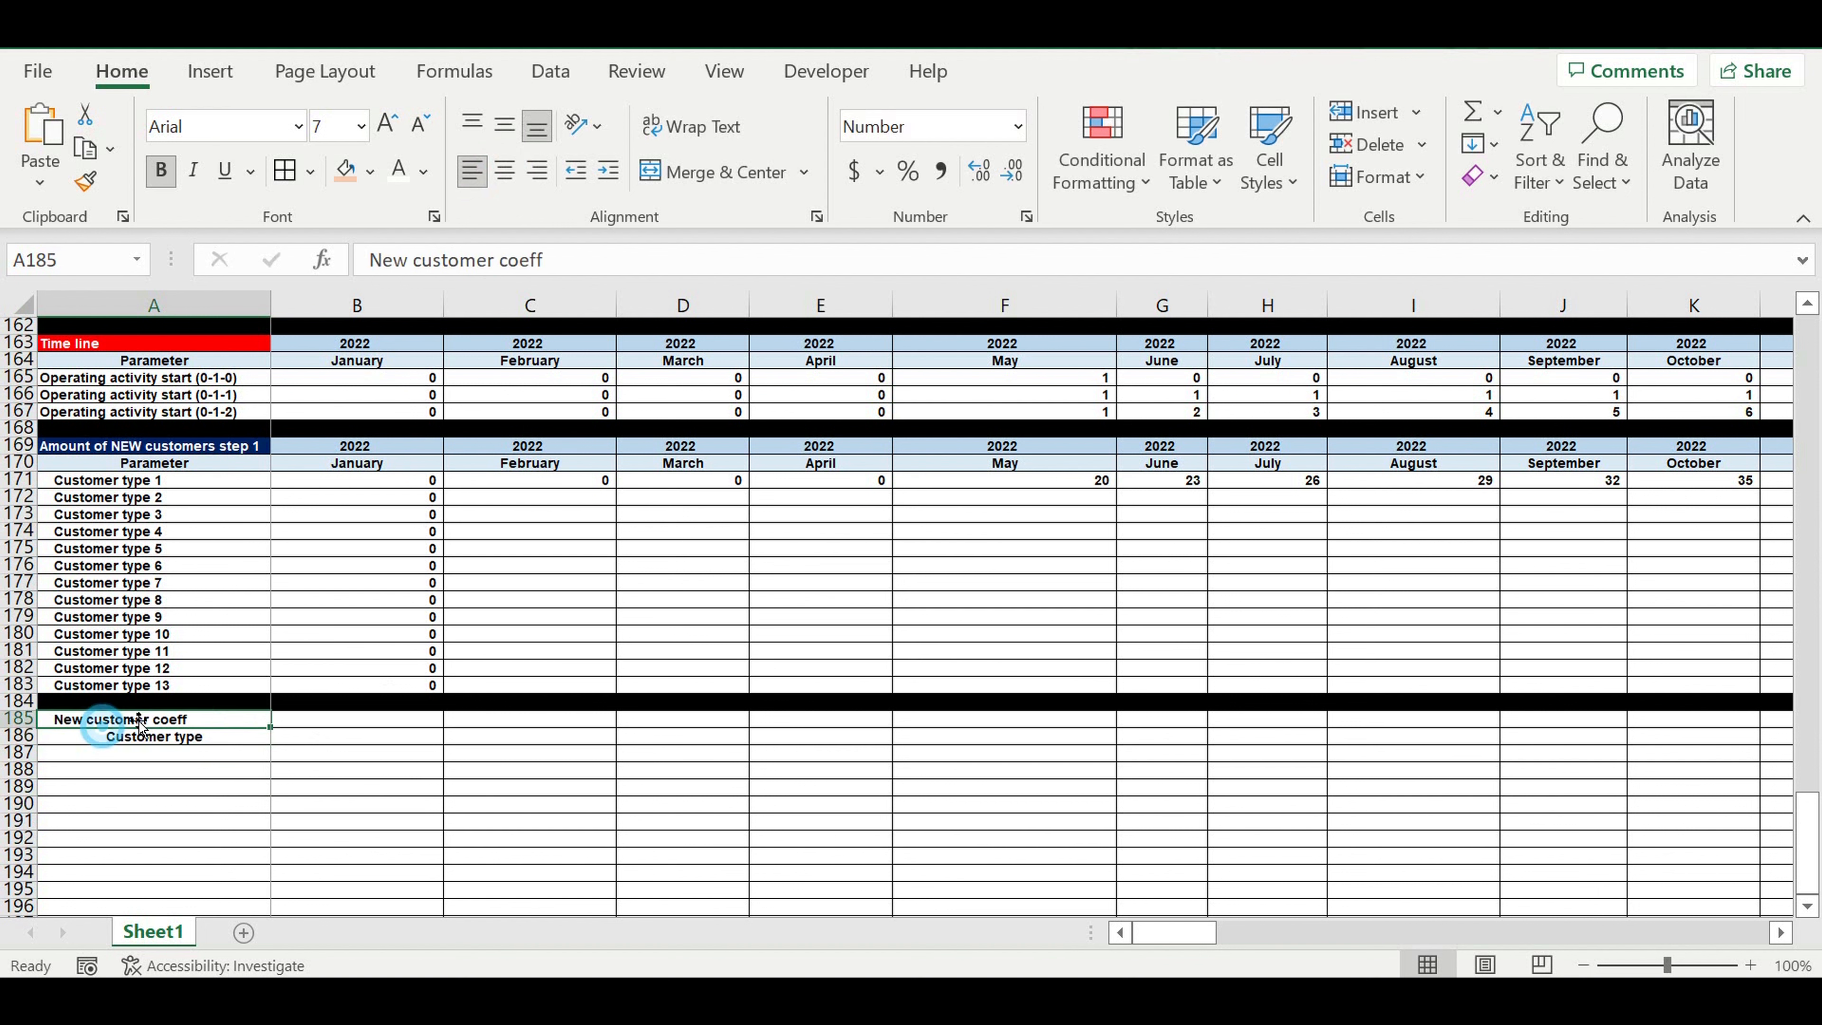
pyautogui.click(371, 172)
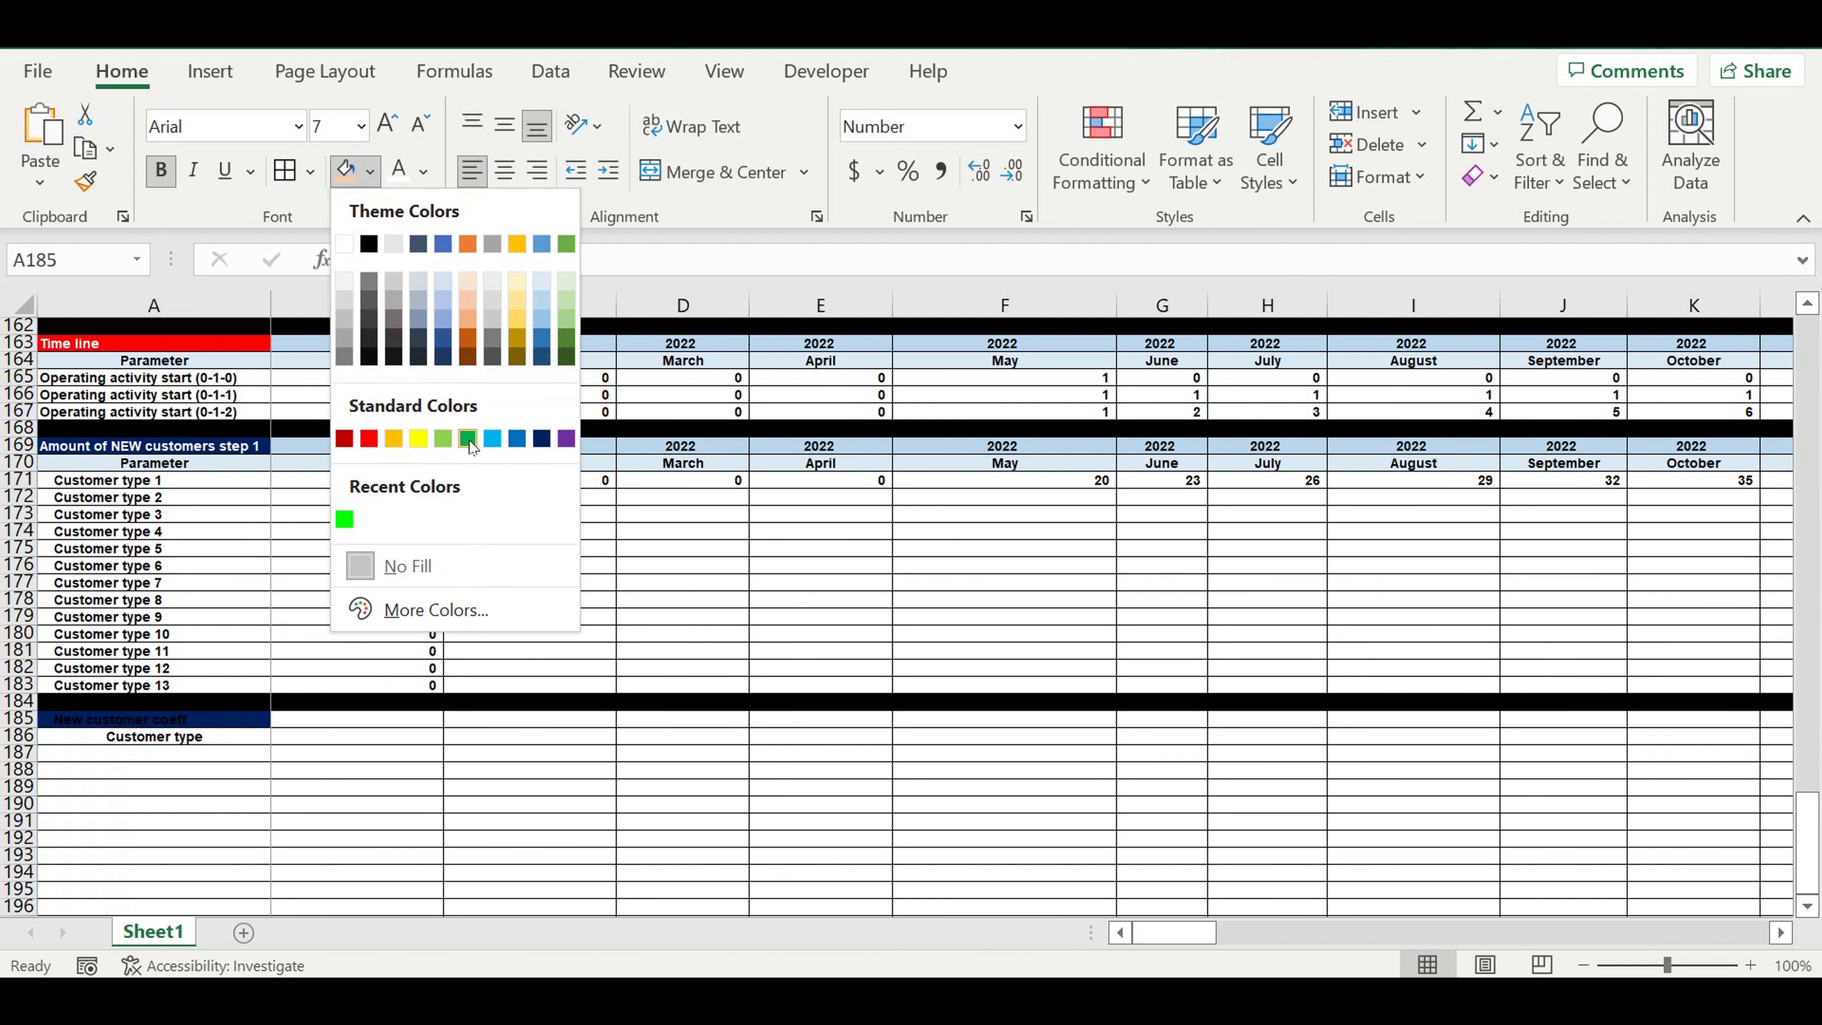
pyautogui.click(341, 518)
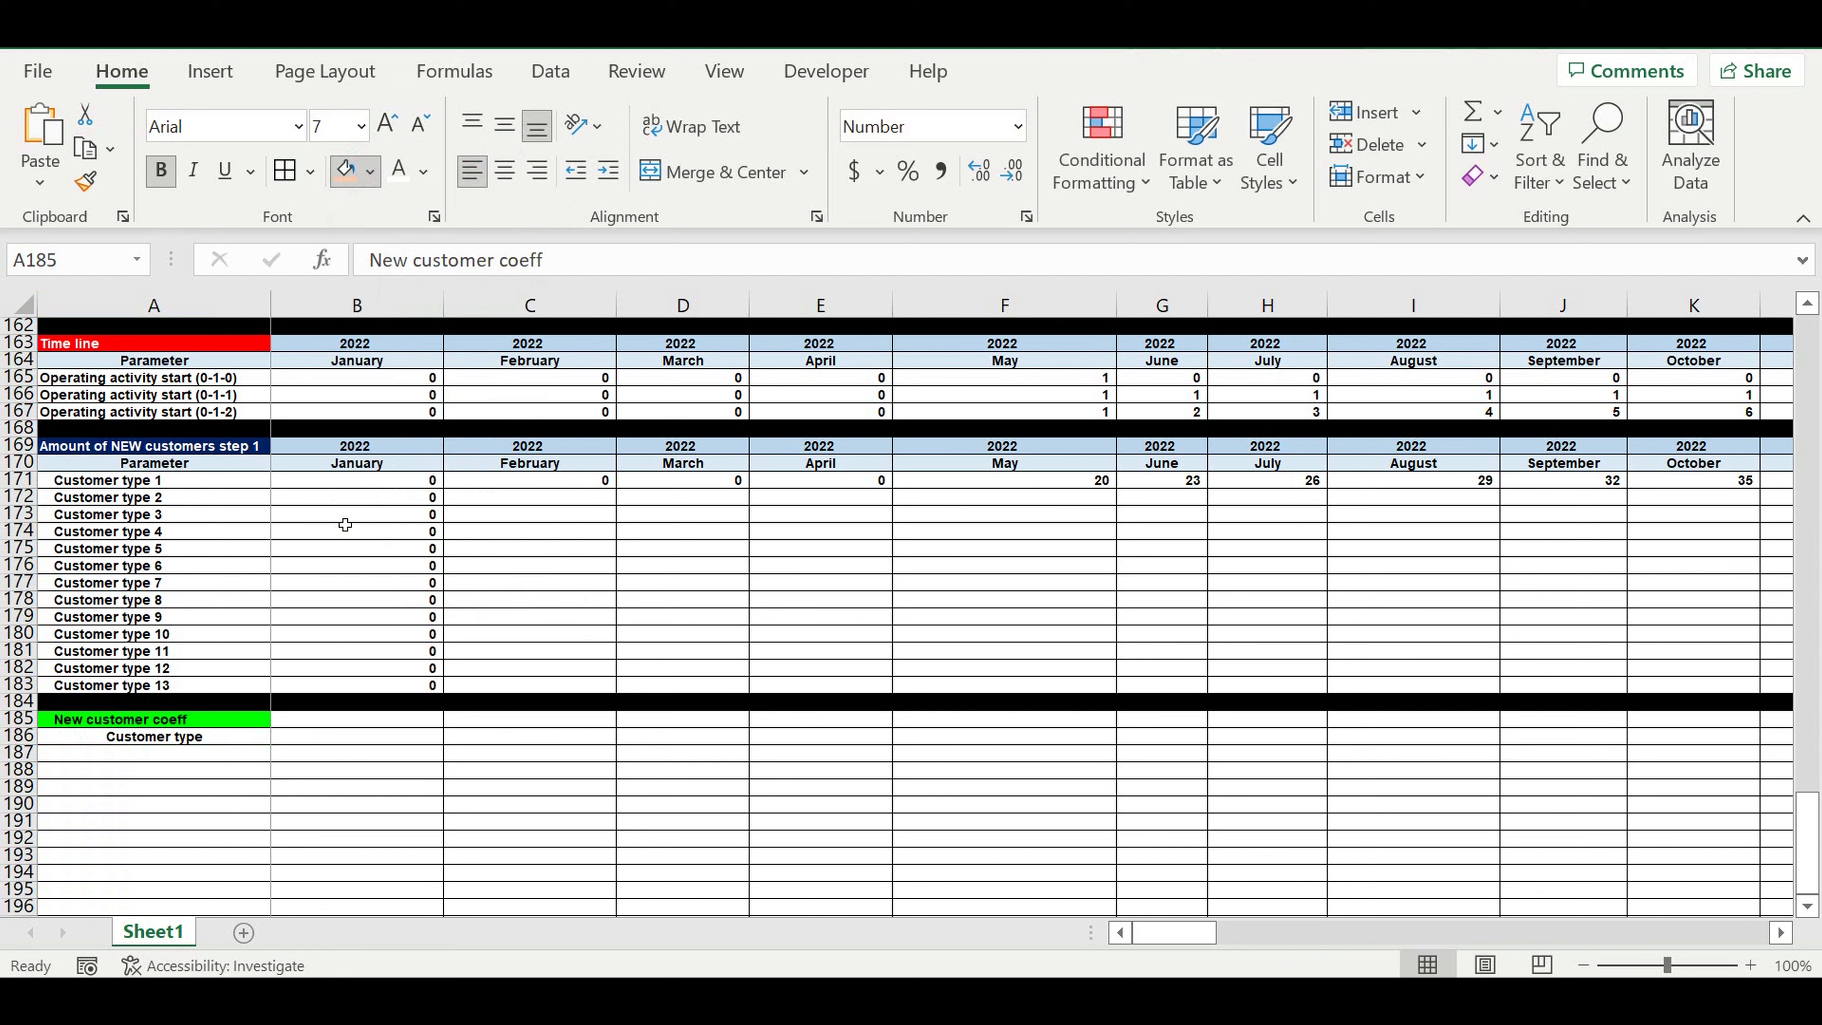
pyautogui.click(170, 738)
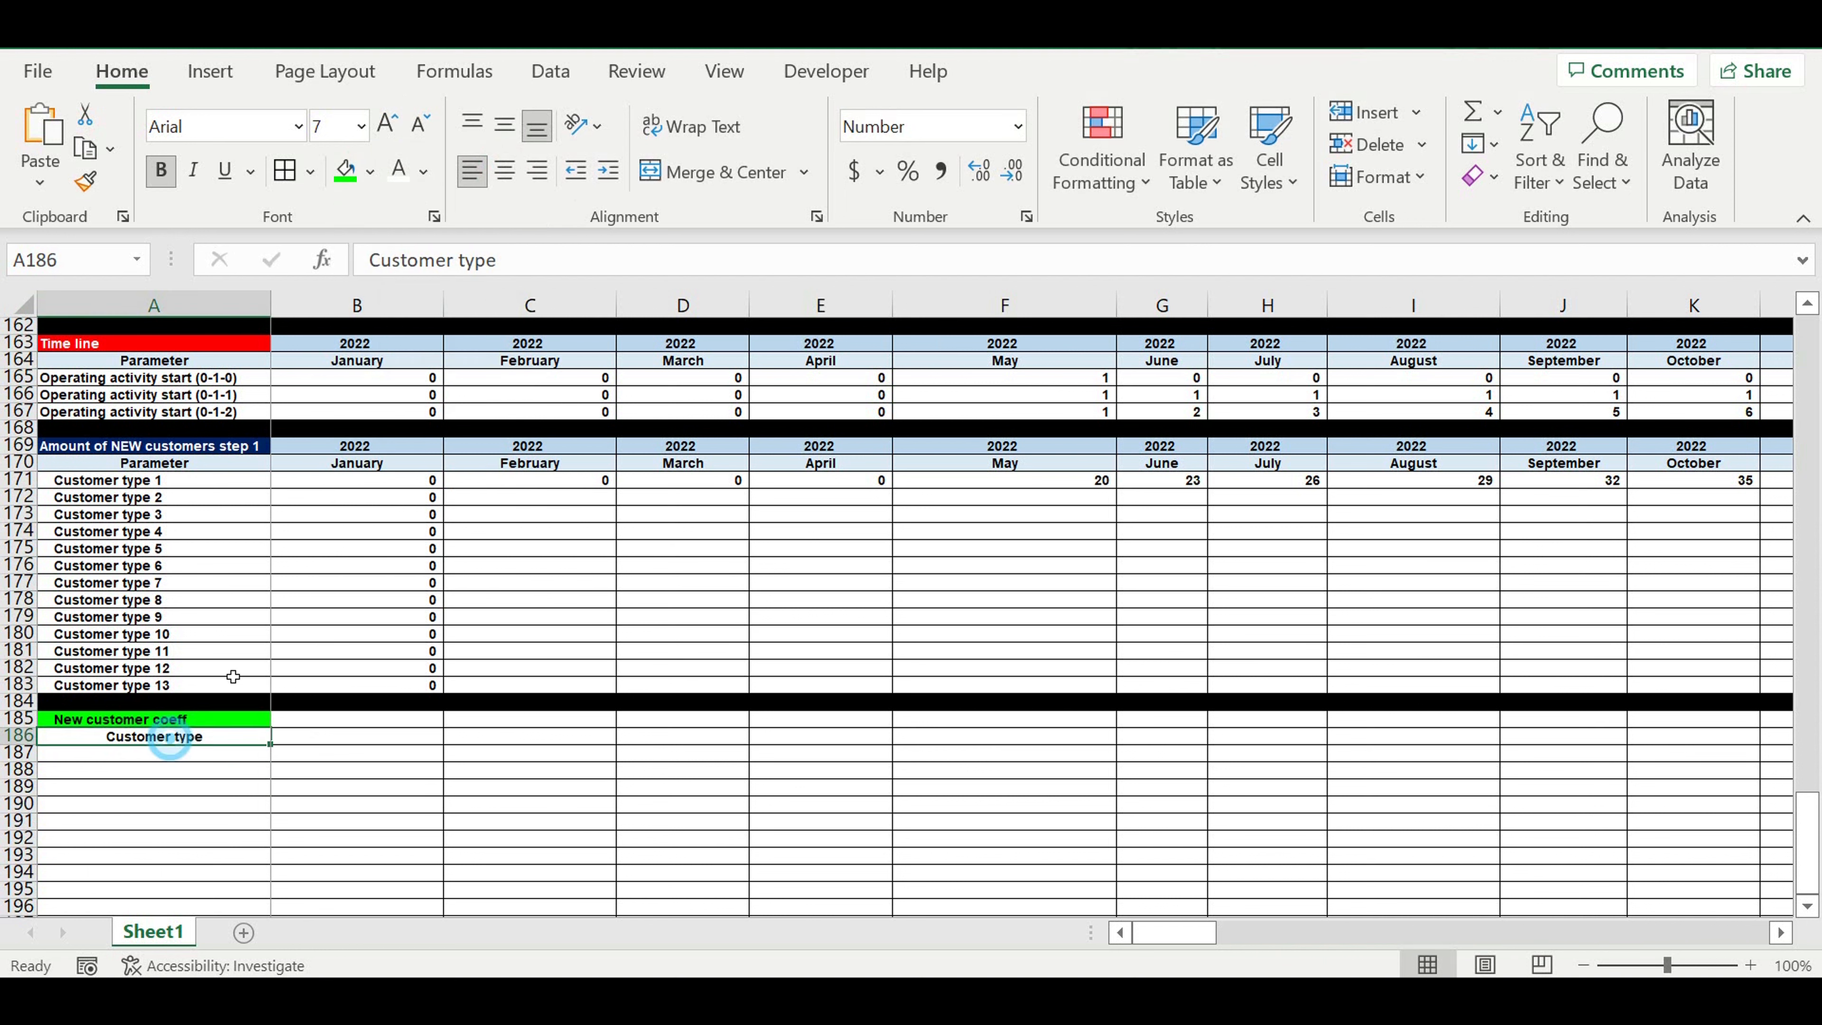
pyautogui.click(371, 173)
pyautogui.click(541, 285)
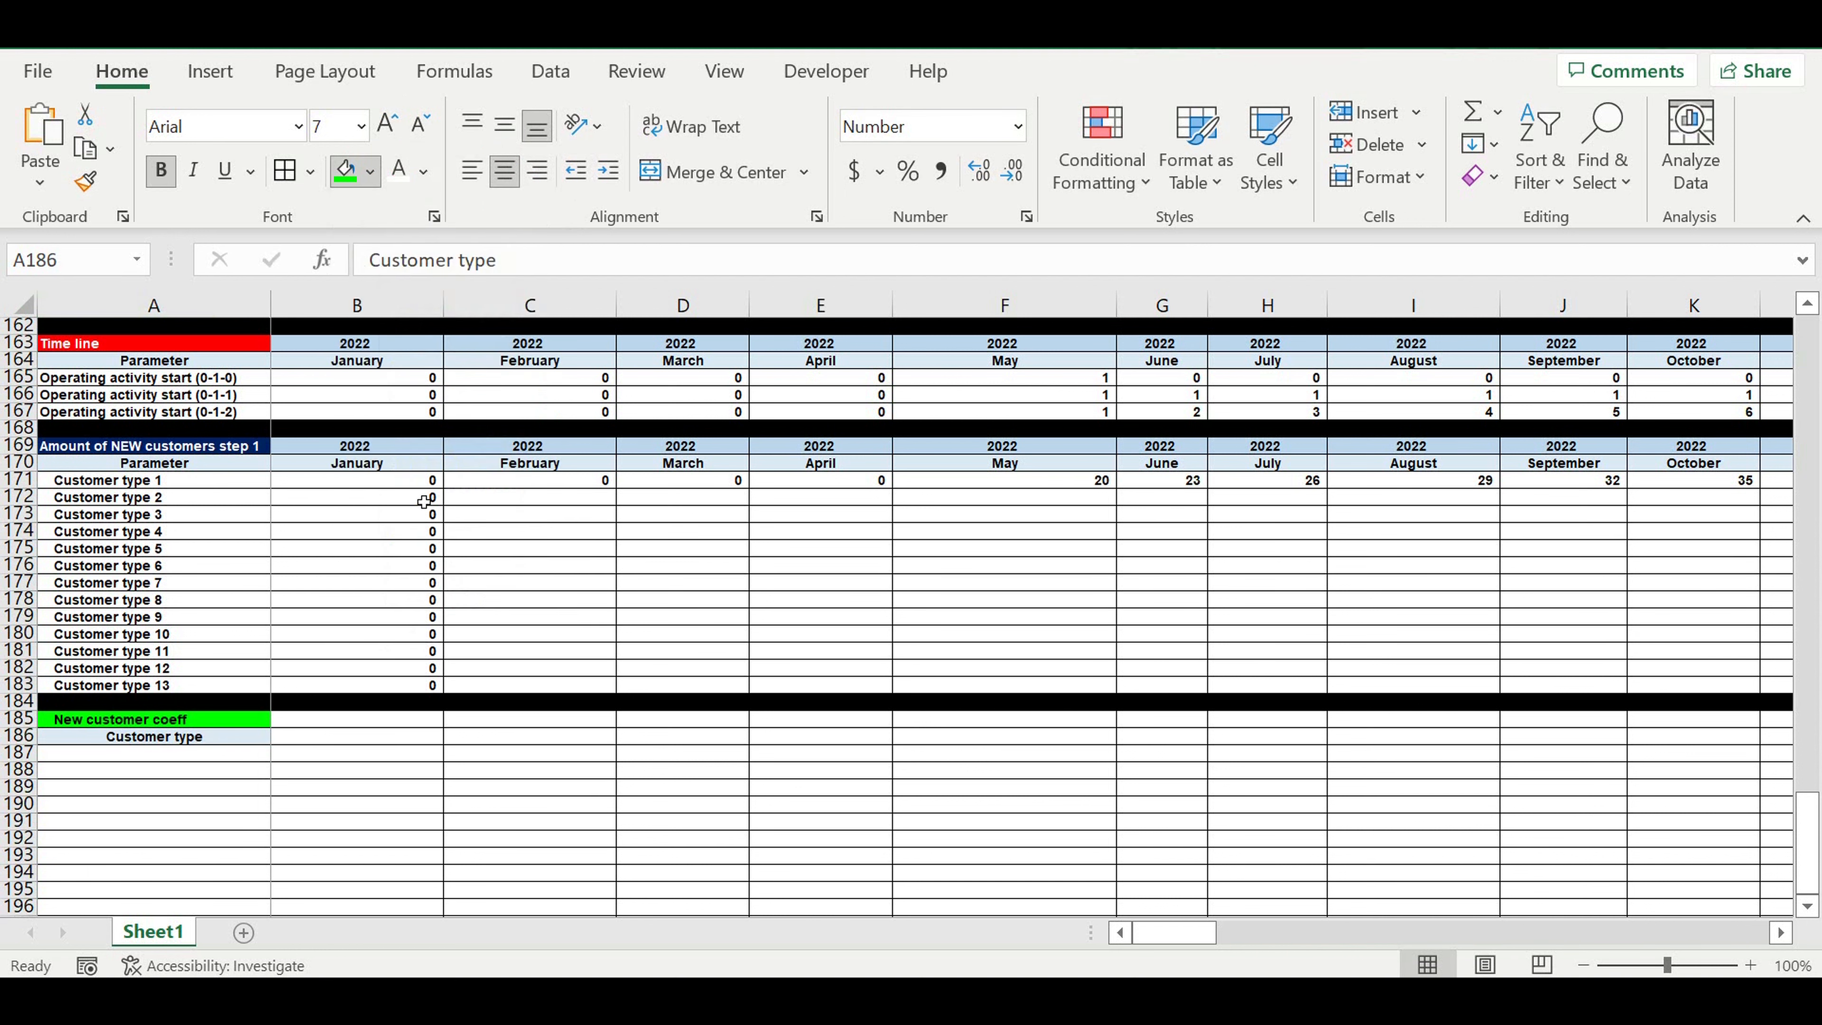
# Step: Link A187 to the Customer type 1 label with =A171 and fill the reference down to Customer type 13 in A199
pyautogui.click(231, 759)
pyautogui.write('=')
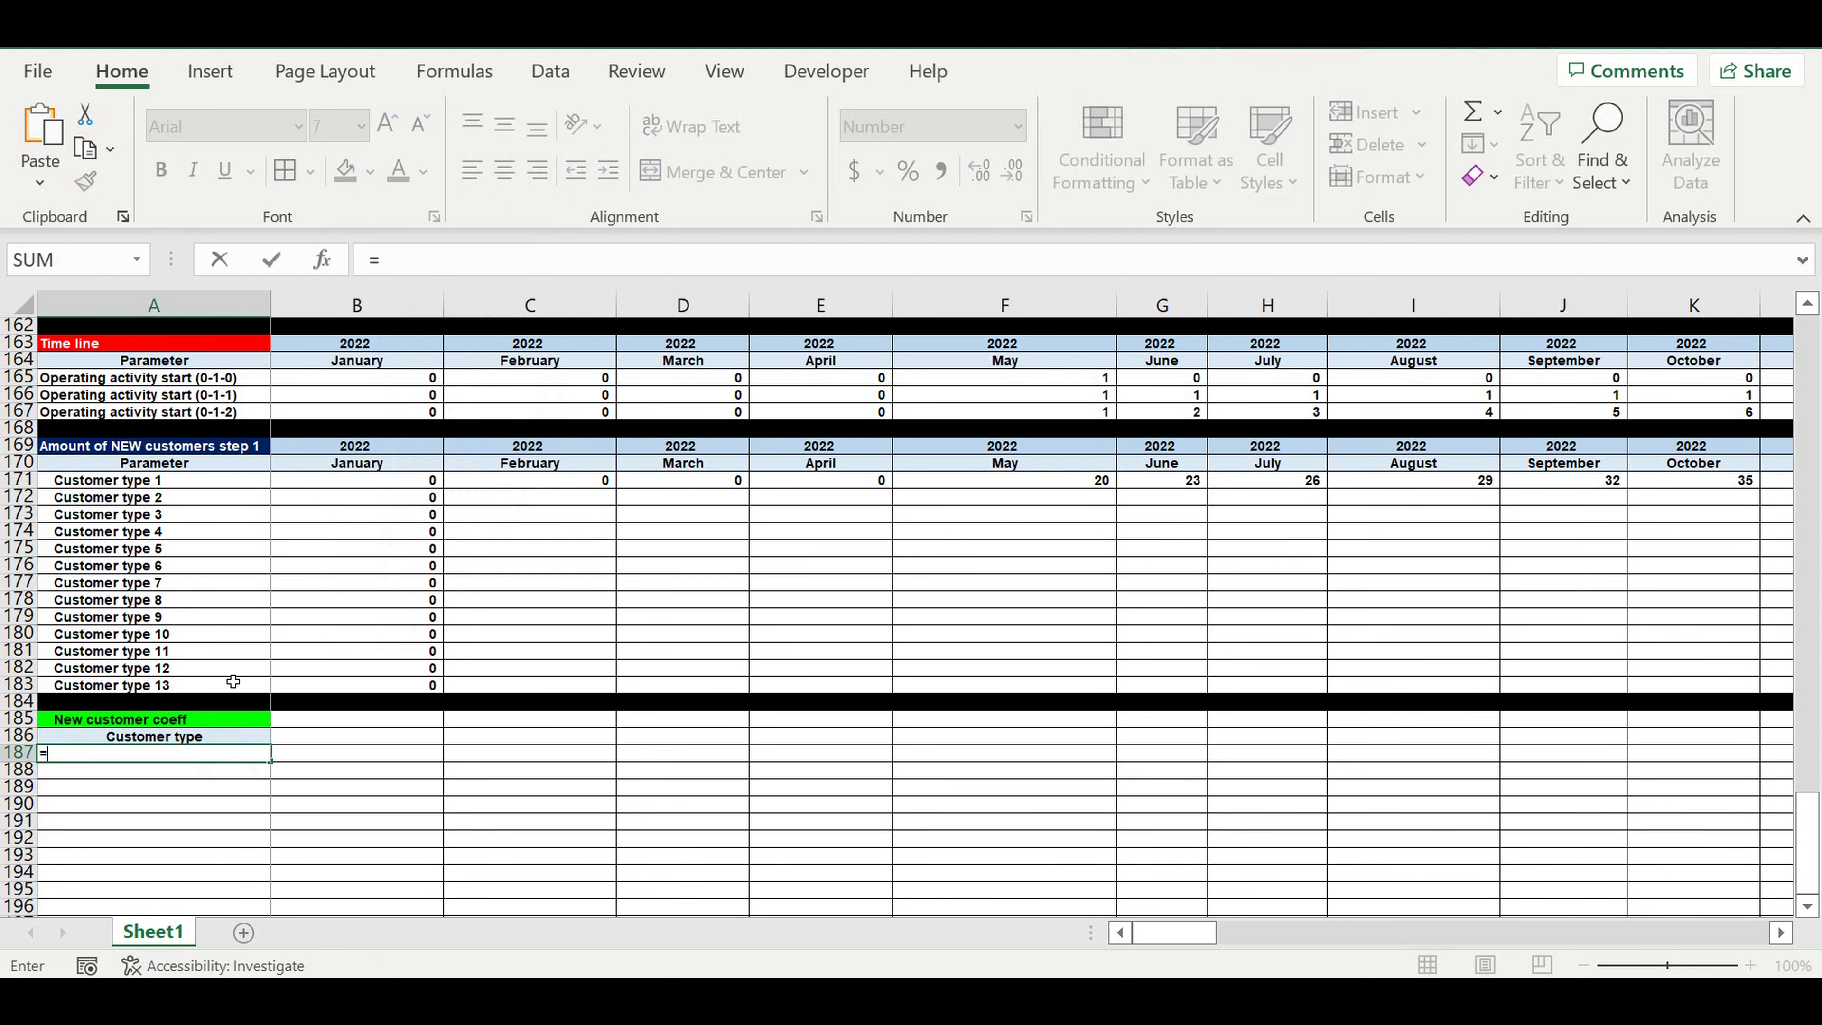
pyautogui.click(129, 481)
pyautogui.press('Return')
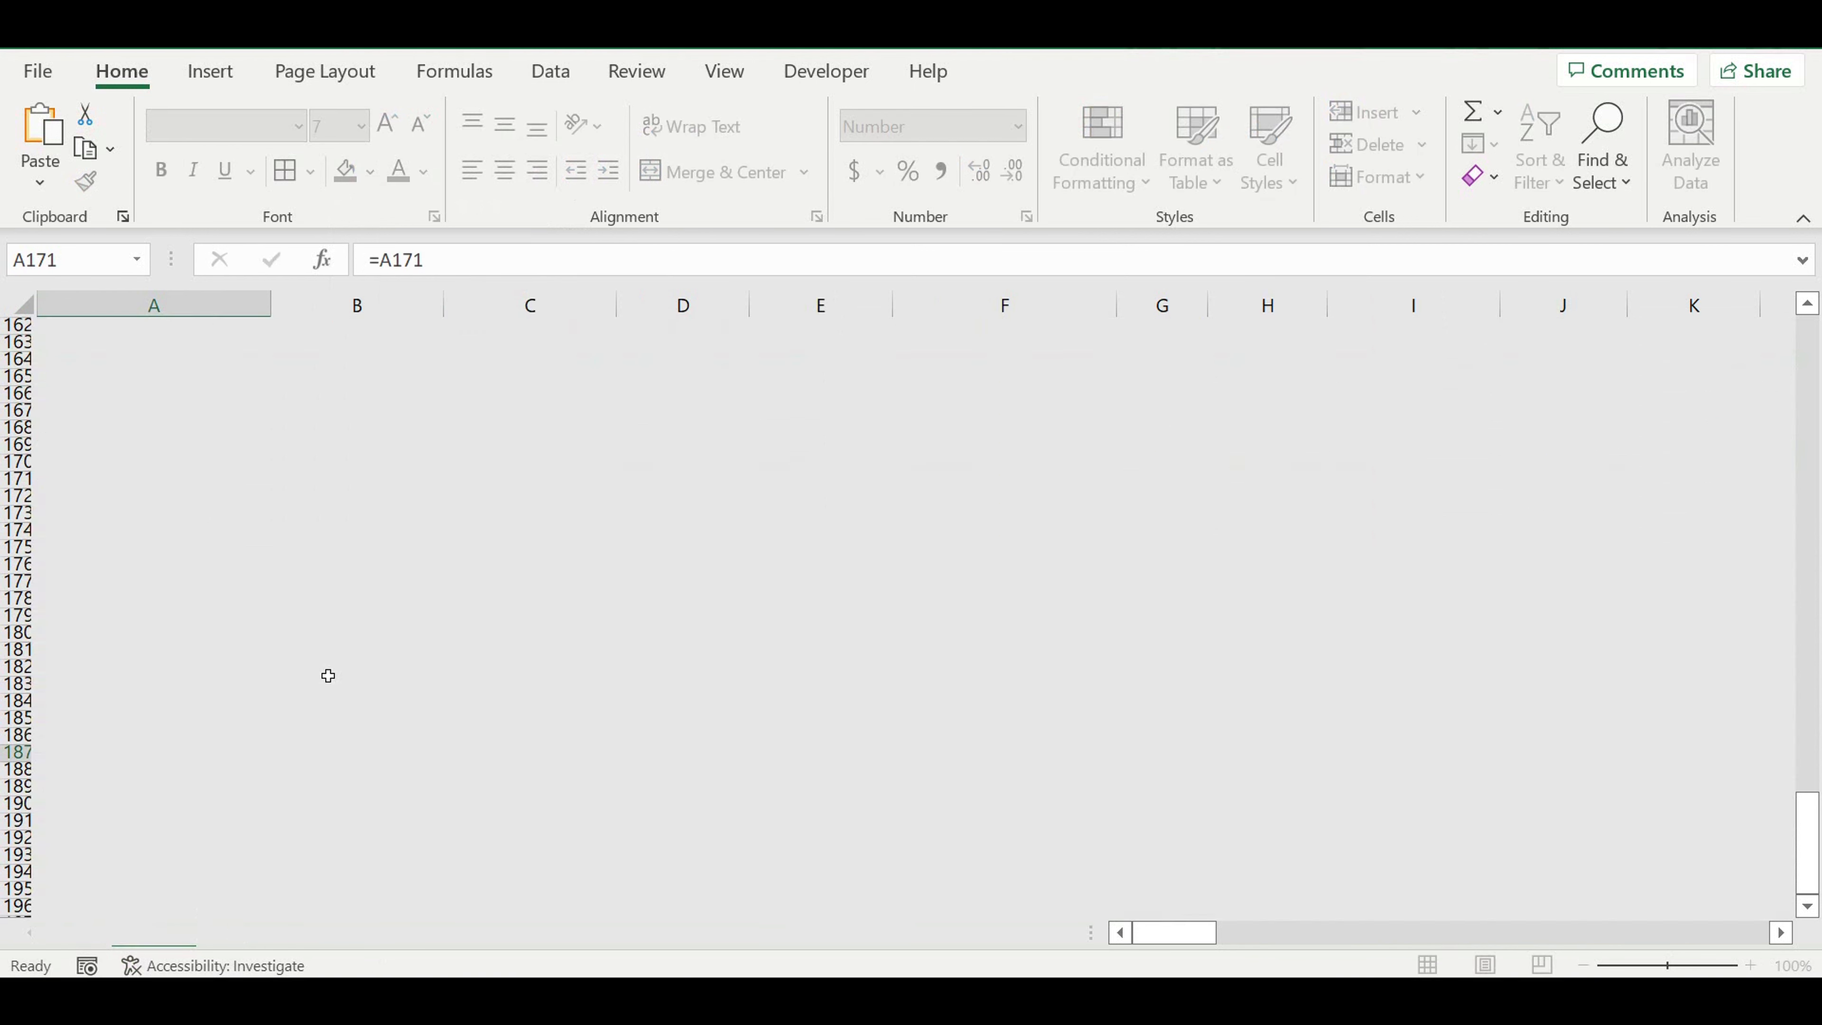
pyautogui.scroll(-4, 328, 675)
pyautogui.click(244, 549)
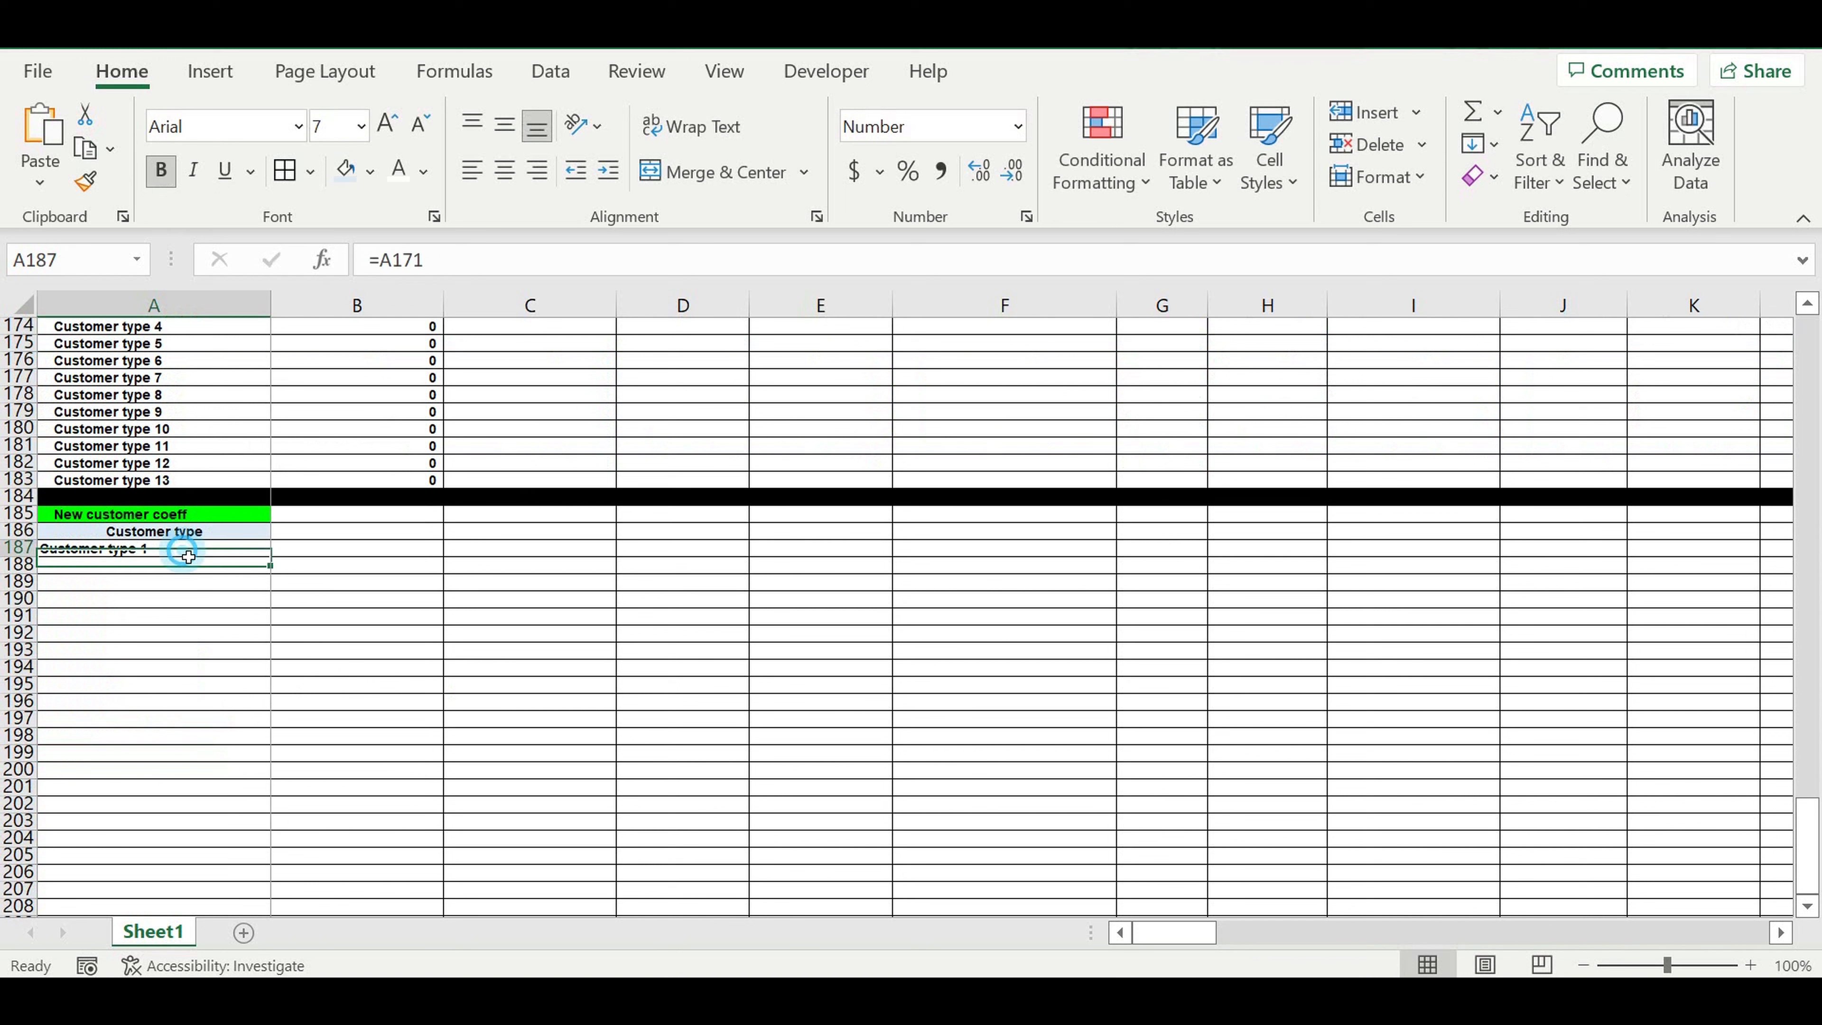
pyautogui.moveTo(270, 557); pyautogui.dragTo(258, 691)
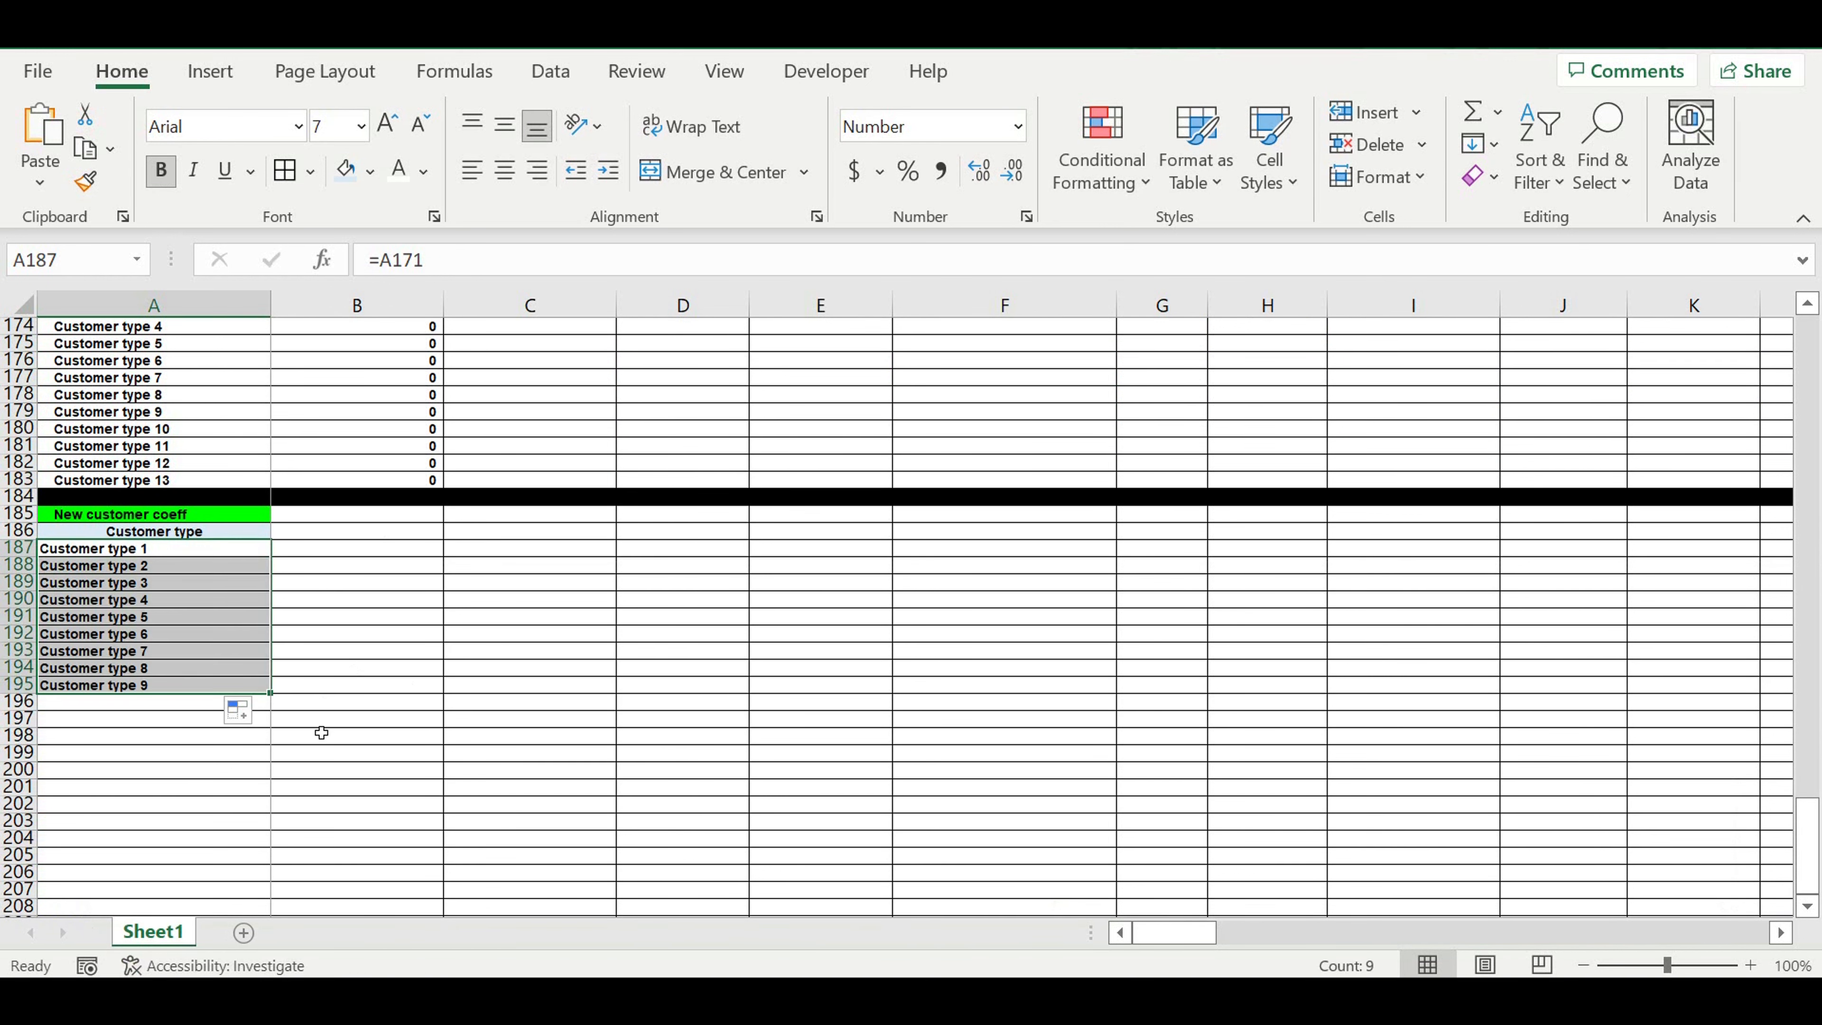
pyautogui.moveTo(279, 701); pyautogui.dragTo(265, 758)
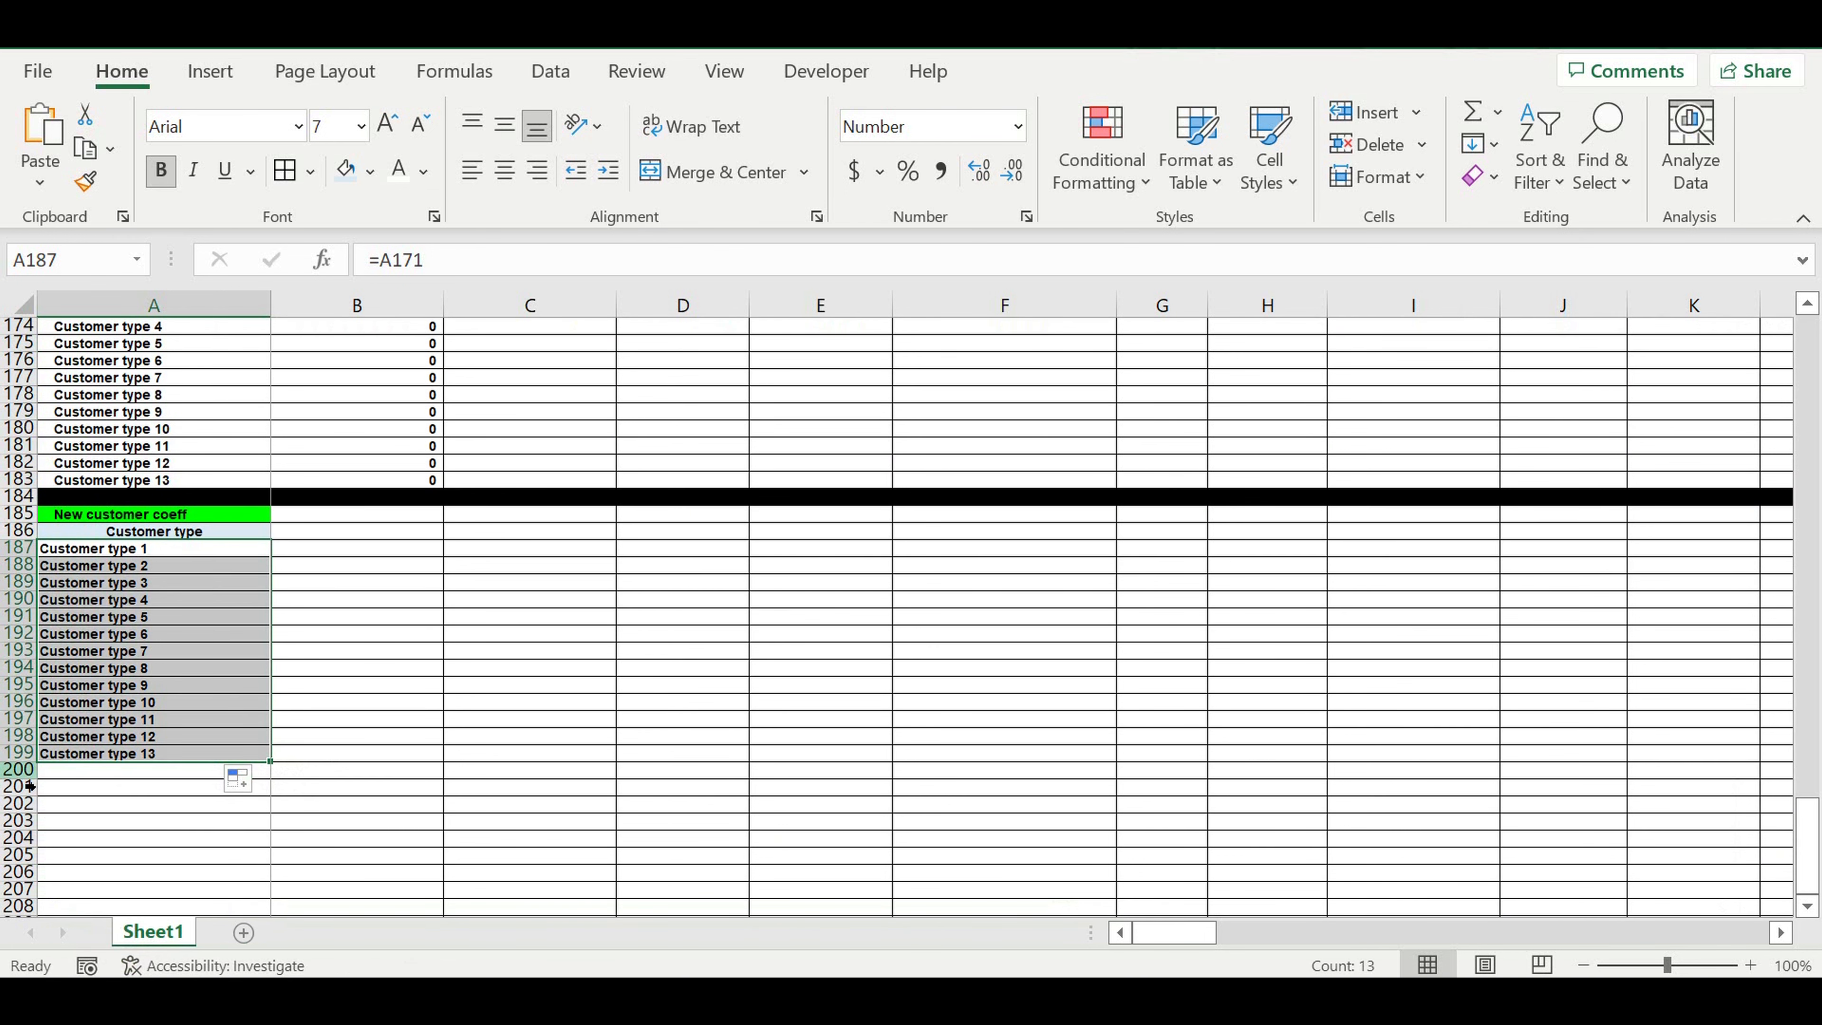
# Step: Fill row 200 black as a divider and indent the customer type labels in A187:A199
pyautogui.click(28, 776)
pyautogui.click(370, 170)
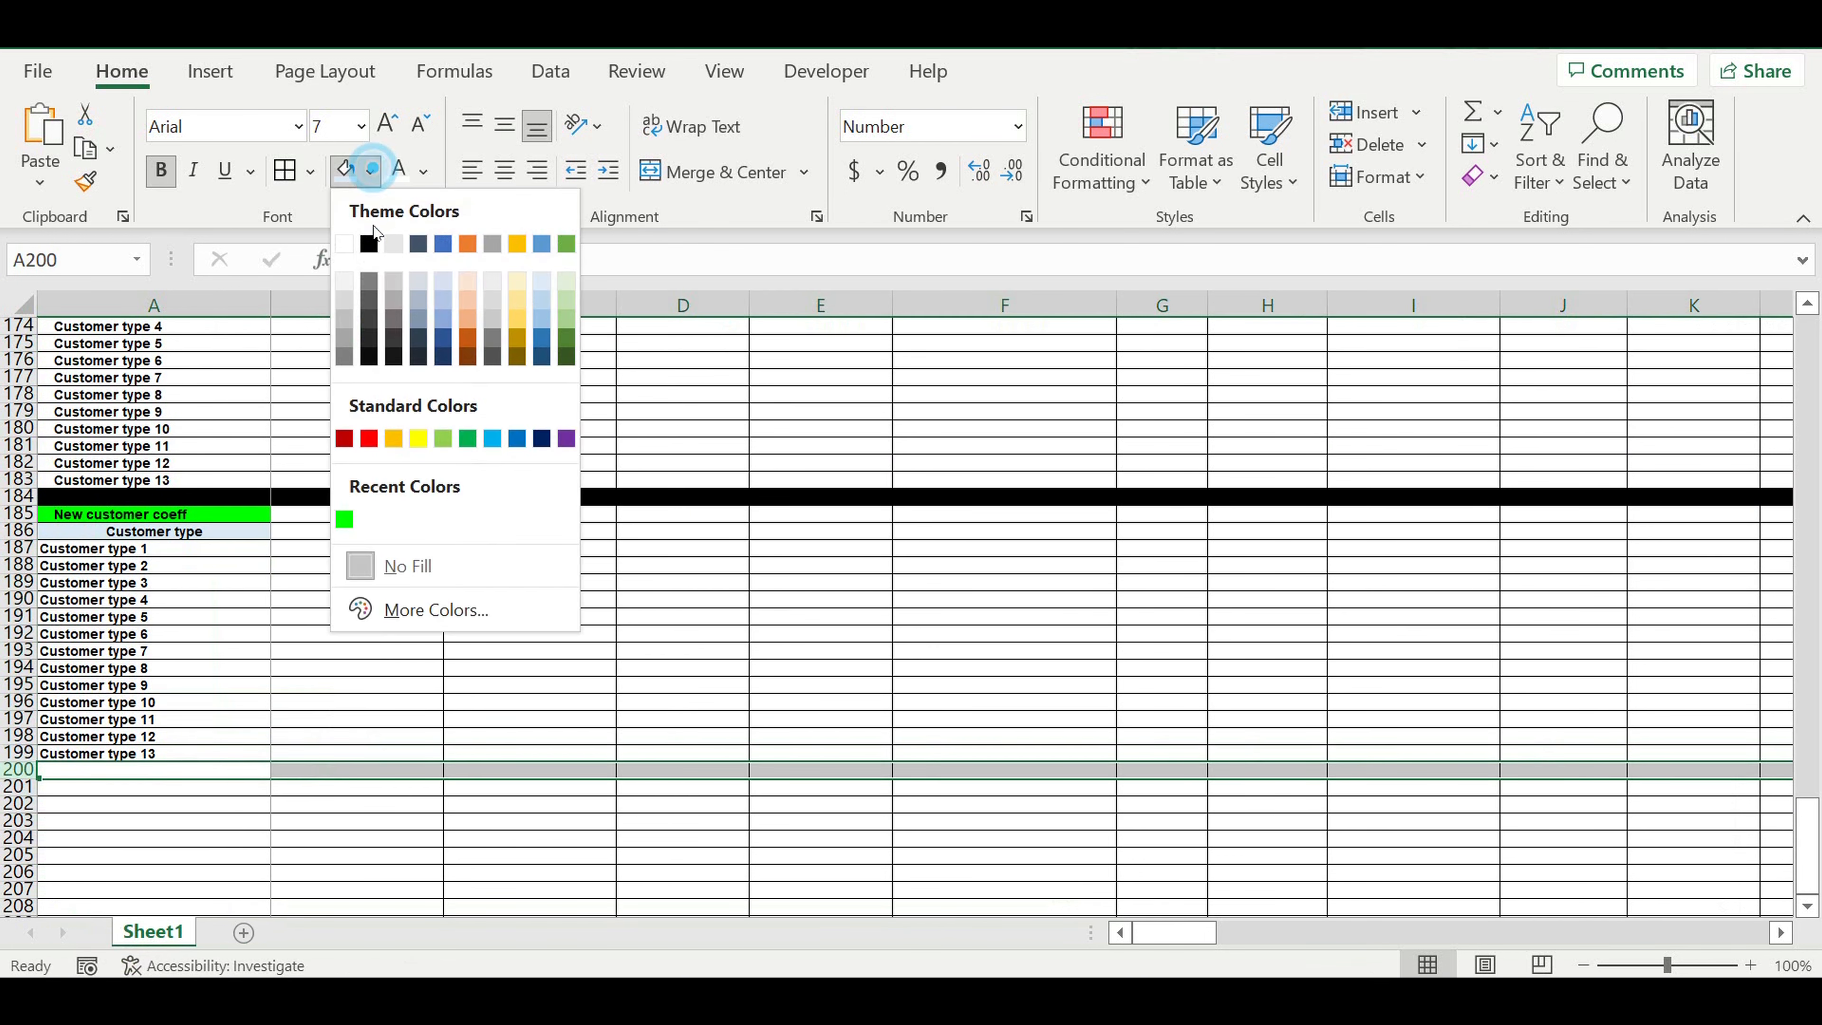
pyautogui.click(370, 241)
pyautogui.moveTo(127, 550); pyautogui.dragTo(138, 754)
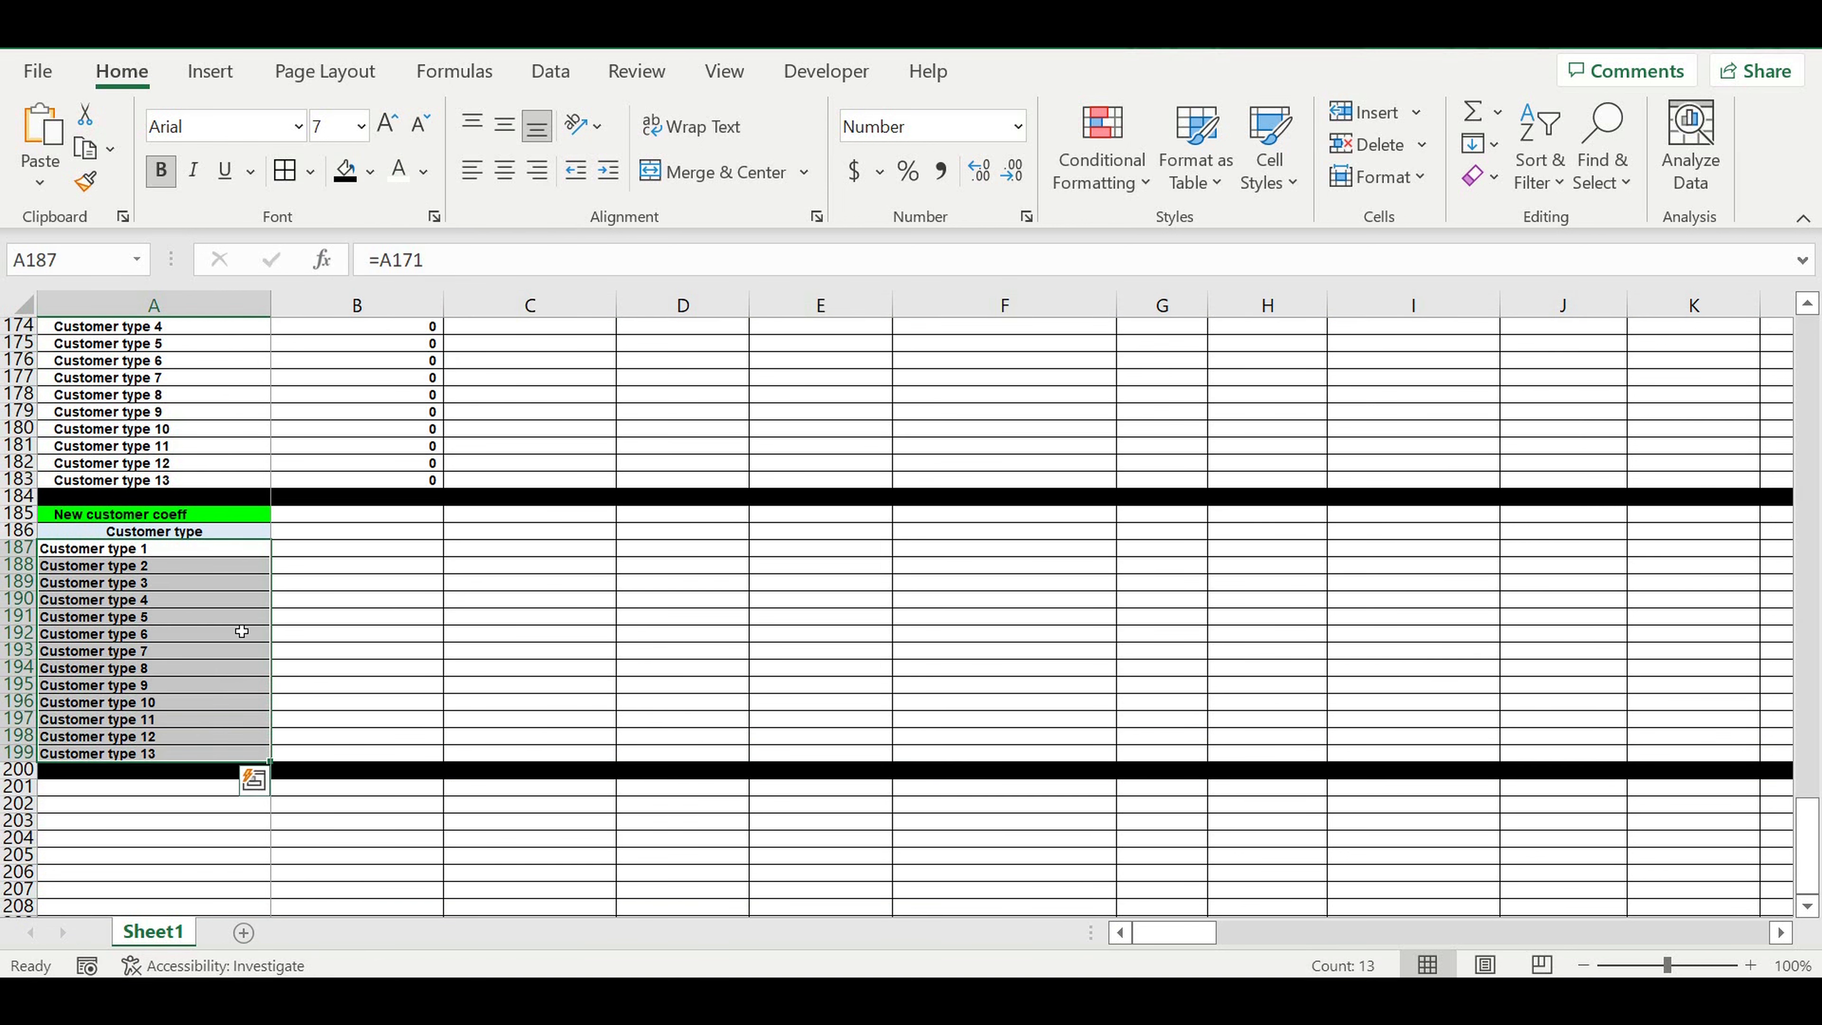
pyautogui.click(609, 171)
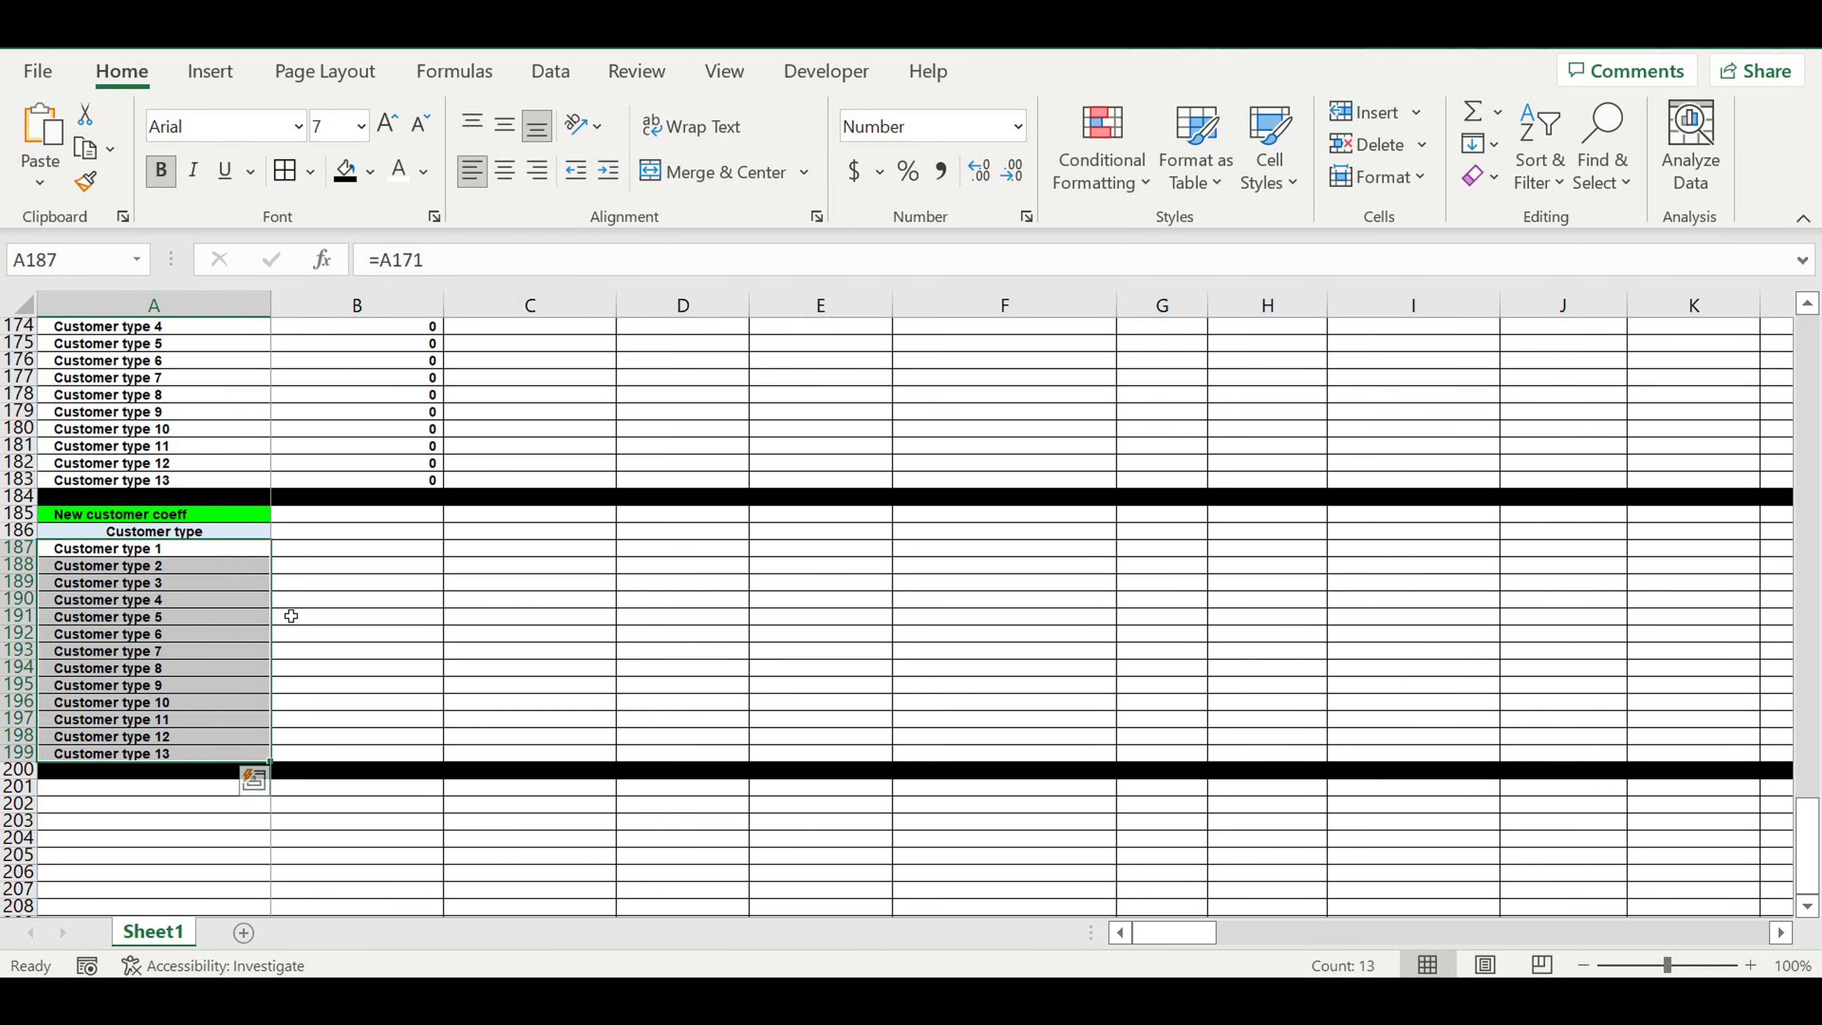
# Step: Extend the header formatting of A186 to B186 and enter "coeff" as that column's header
pyautogui.click(315, 559)
pyautogui.click(256, 534)
pyautogui.moveTo(271, 540); pyautogui.dragTo(378, 535)
pyautogui.click(378, 535)
pyautogui.write('coeff')
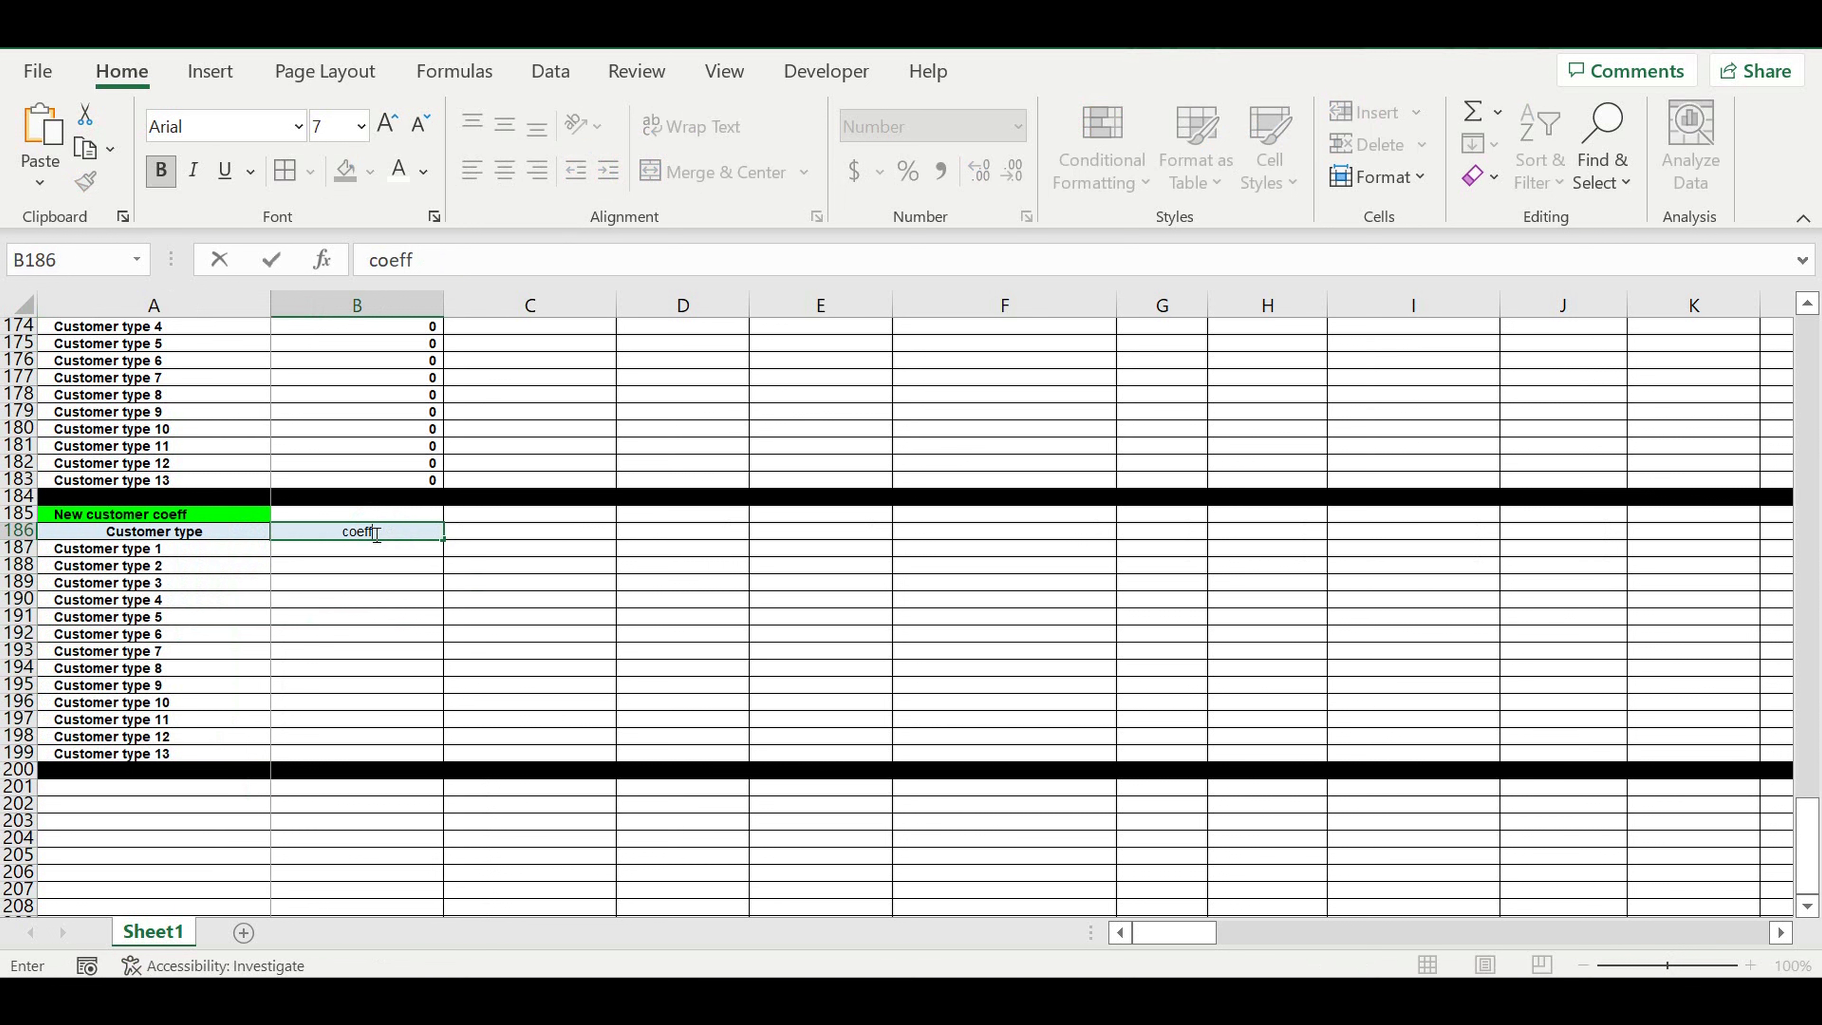
pyautogui.press('Return')
# Step: Enter 1 as the Customer type 1 coefficient in B187 and format it as a percentage
pyautogui.write('1')
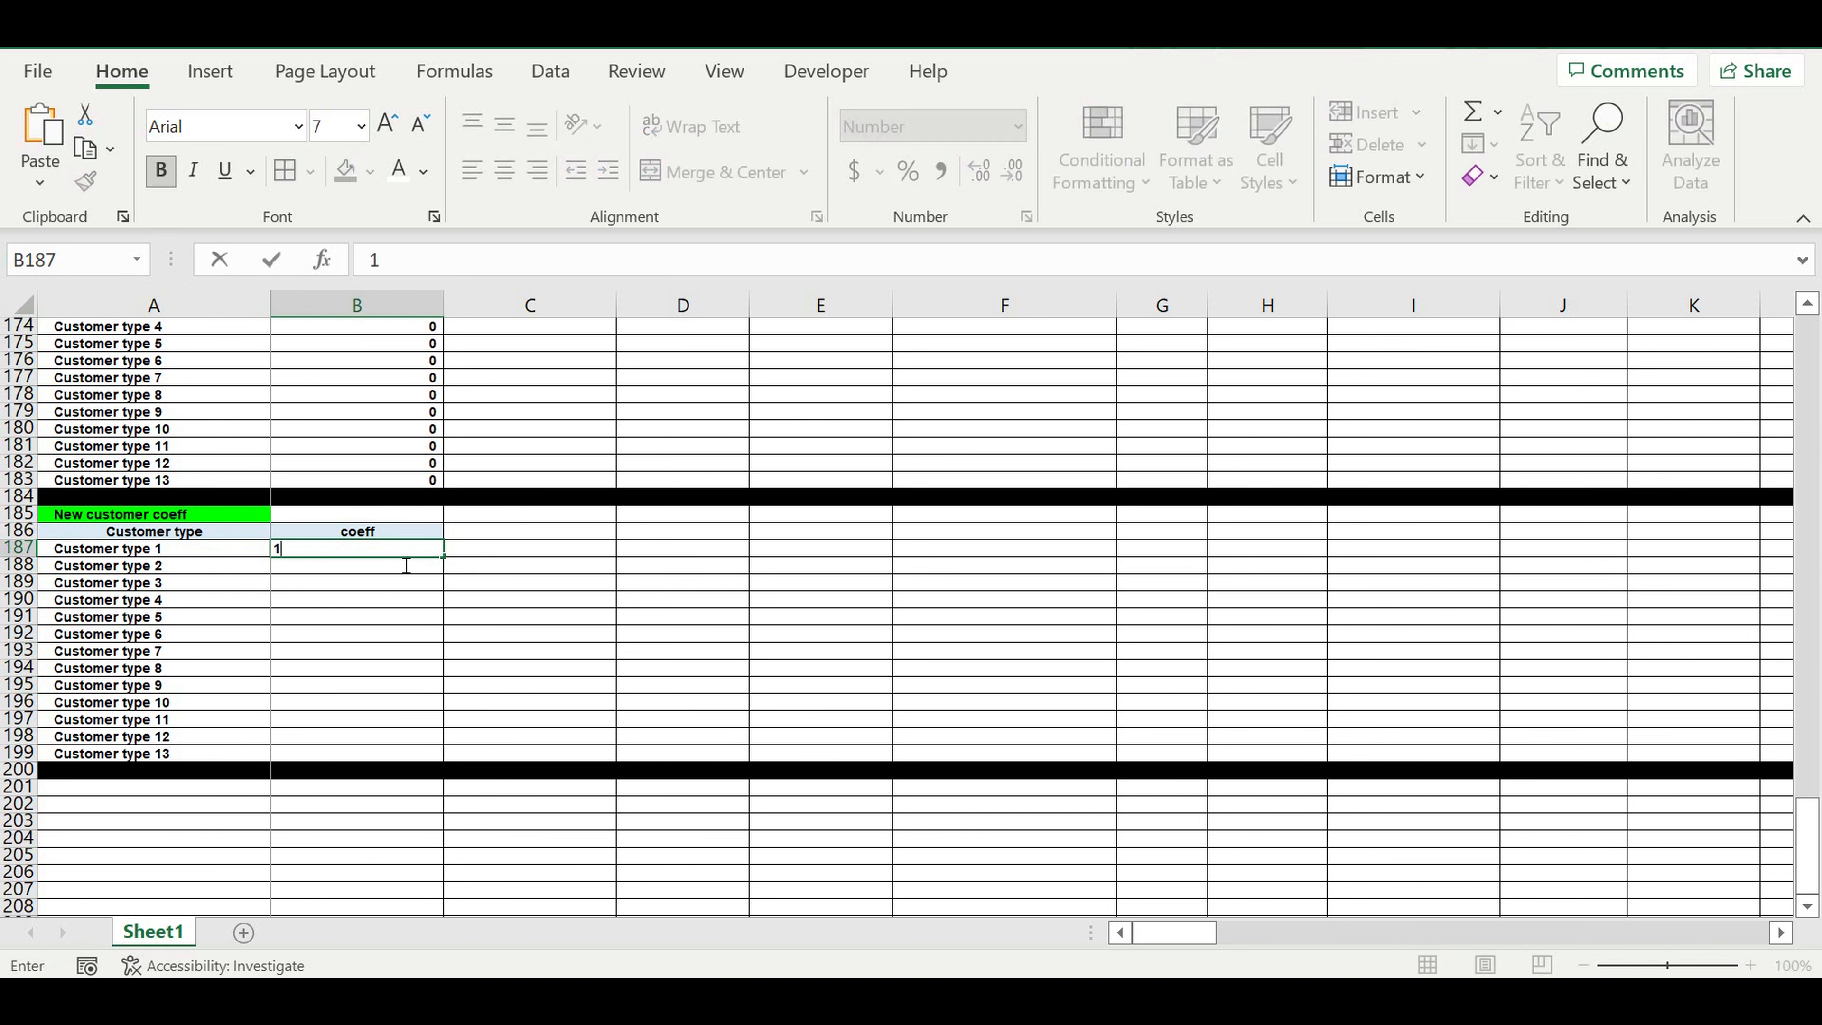
pyautogui.press('Return')
pyautogui.click(411, 552)
pyautogui.click(905, 170)
# Step: Give B187 white text on a light blue fill and copy it down through B199
pyautogui.click(399, 170)
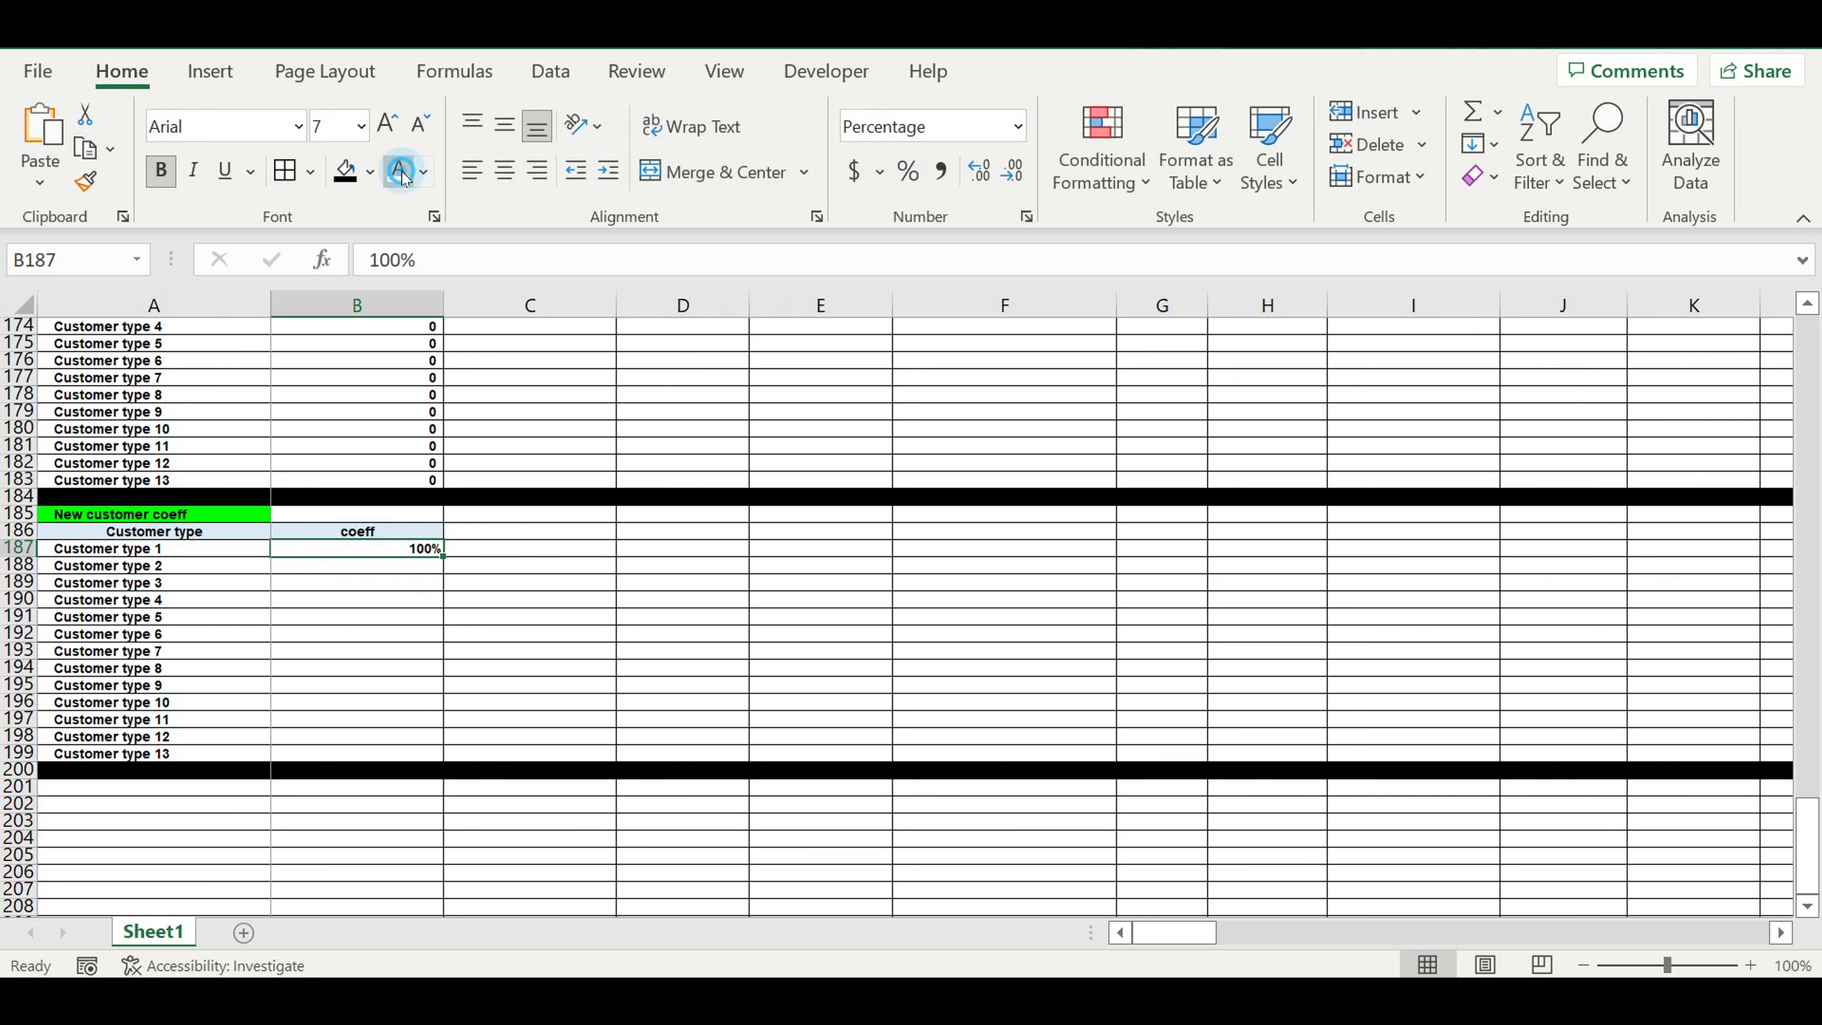
pyautogui.click(372, 173)
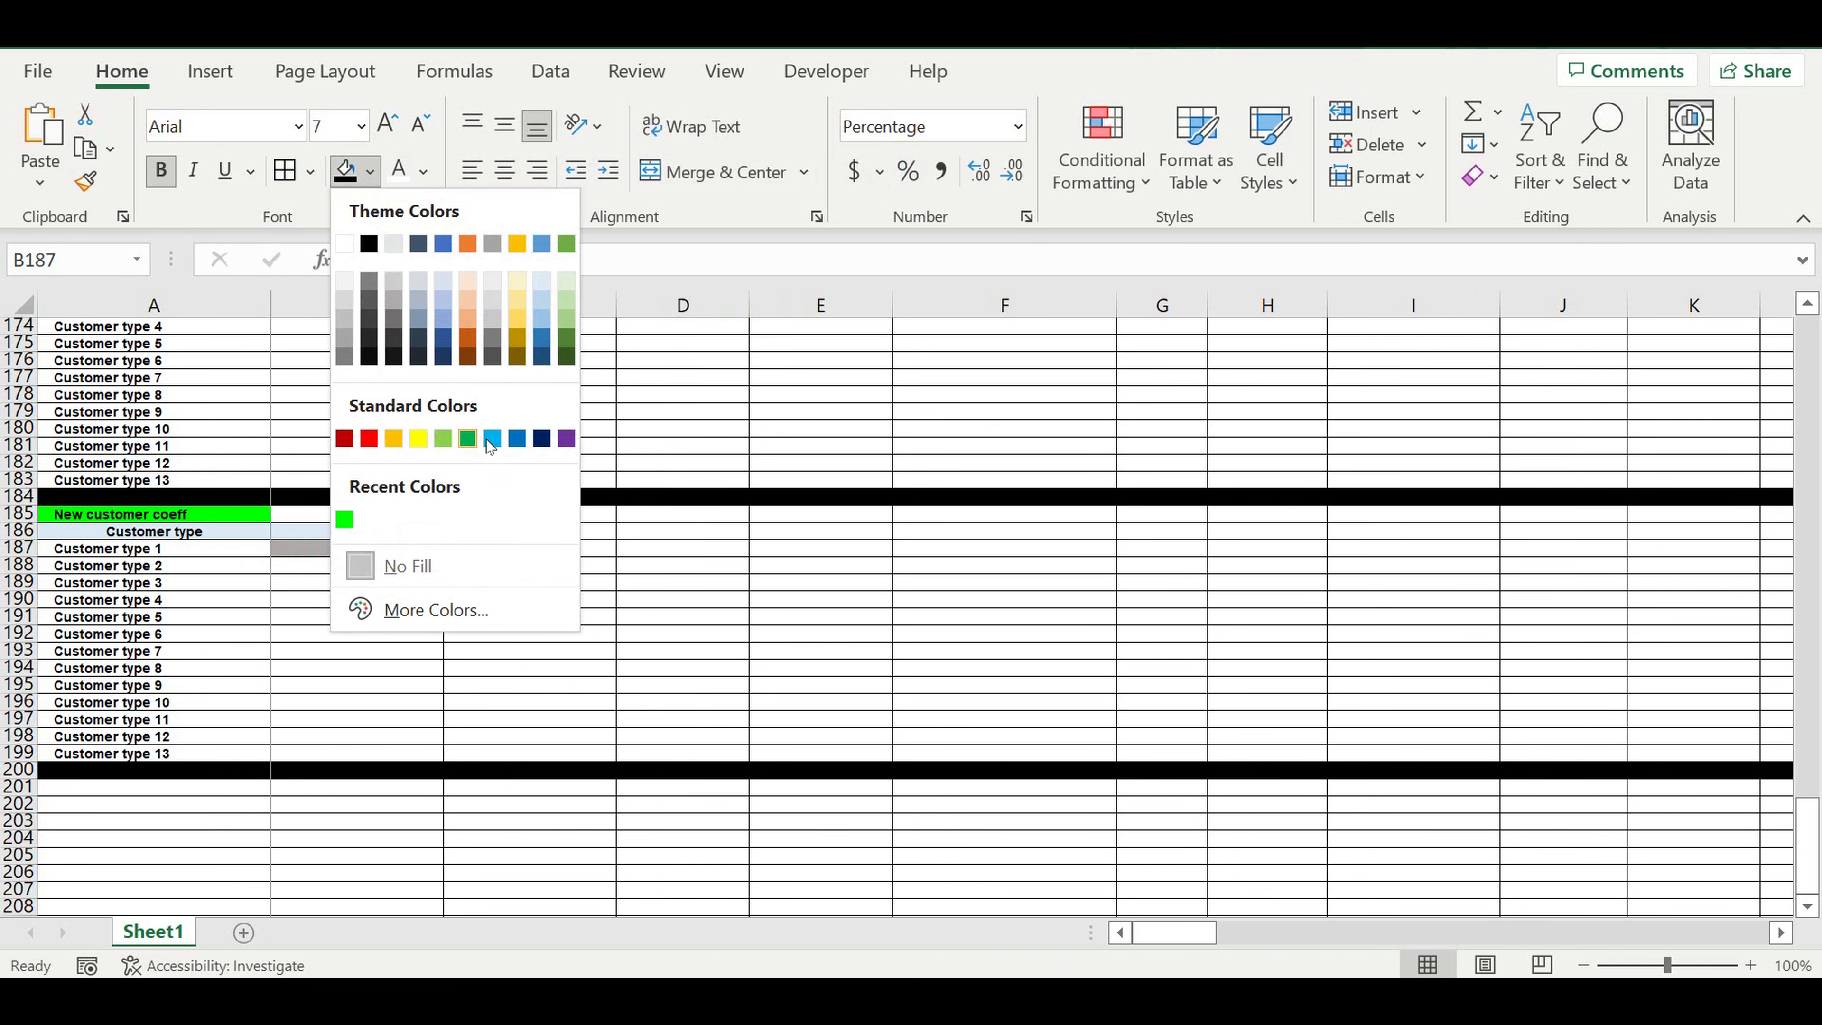
pyautogui.click(493, 440)
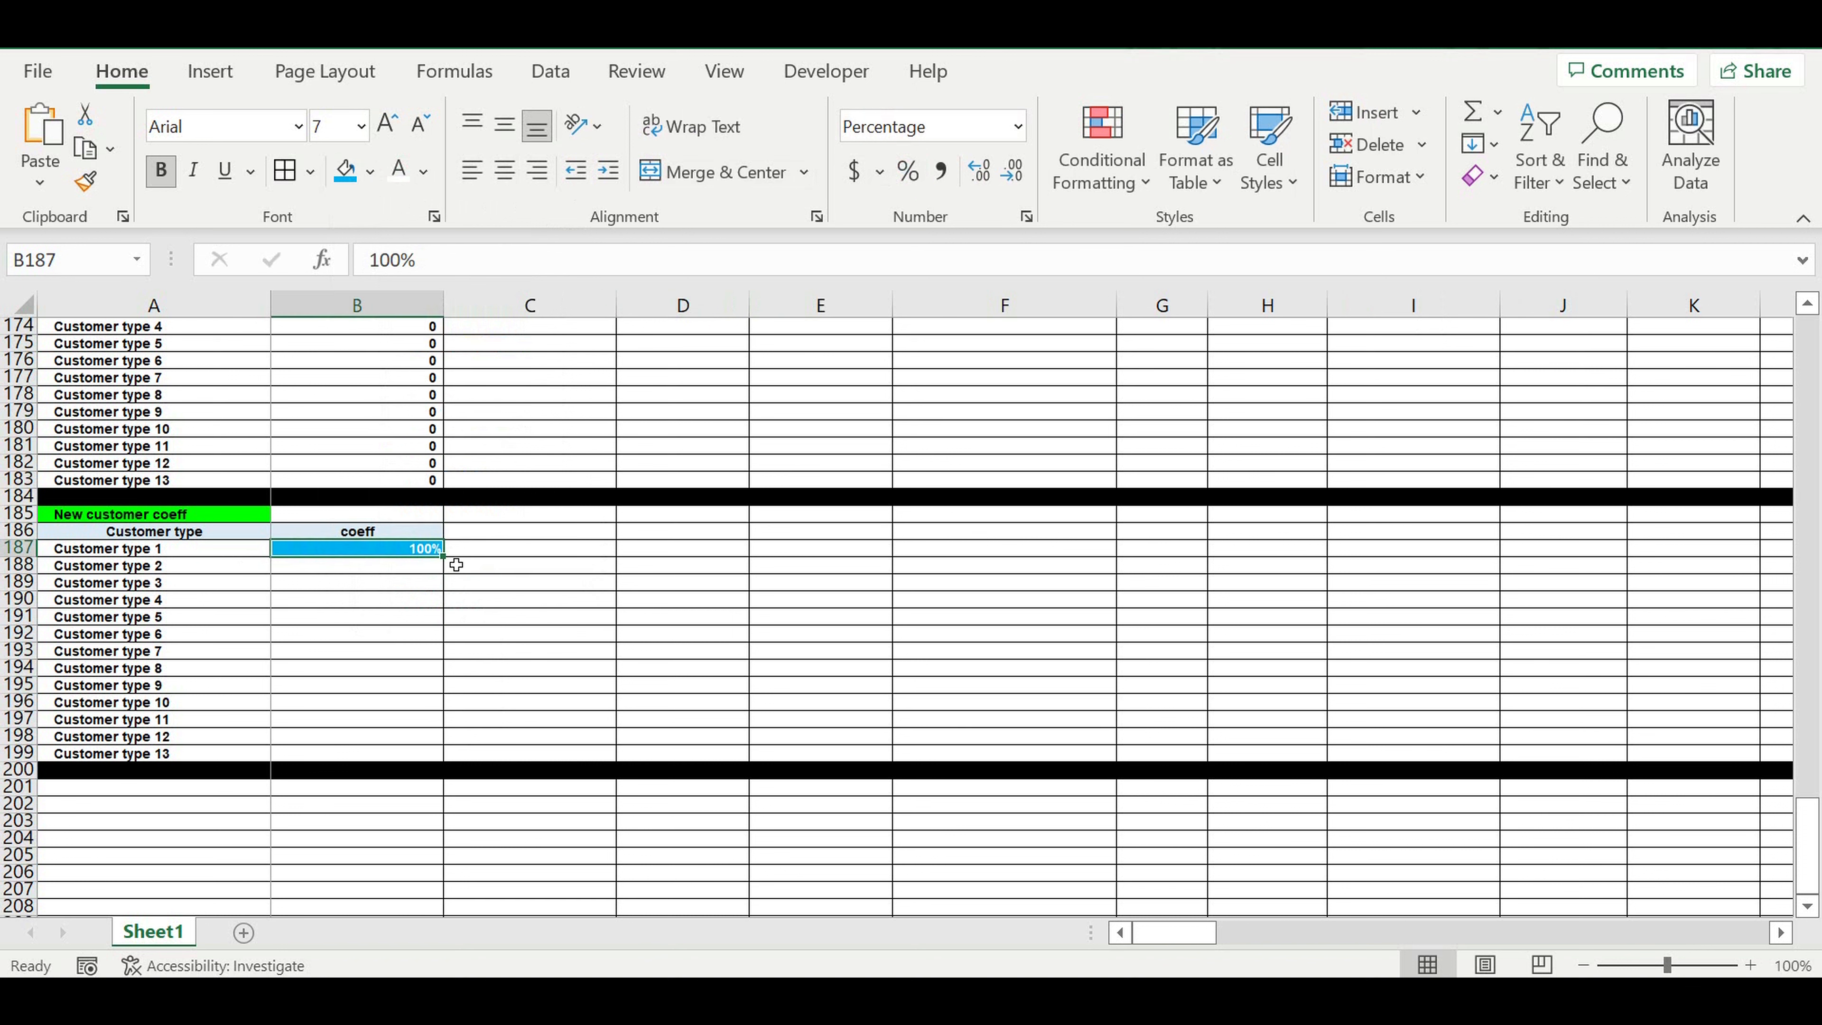
pyautogui.moveTo(453, 573); pyautogui.dragTo(431, 766)
pyautogui.click(564, 686)
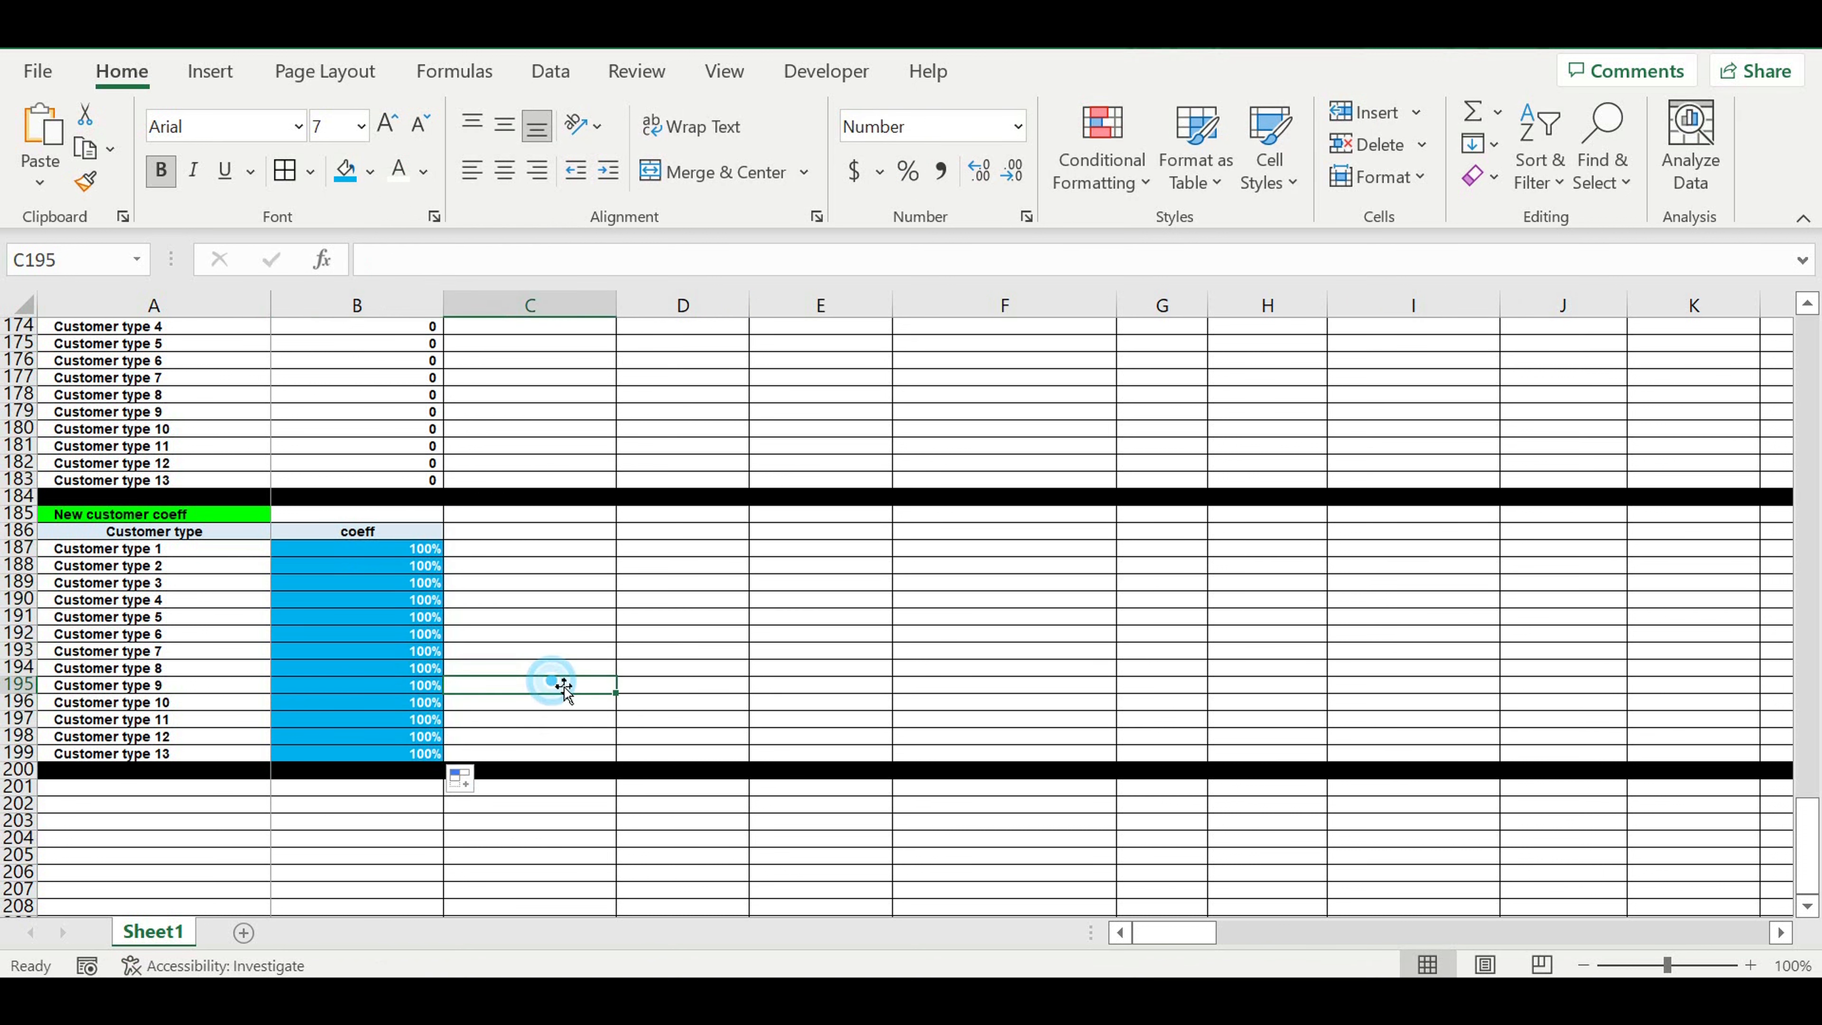
# Step: Fill the January lookup formulas in B171:B183 across to September 2022 in column J
pyautogui.scroll(2, 570, 667)
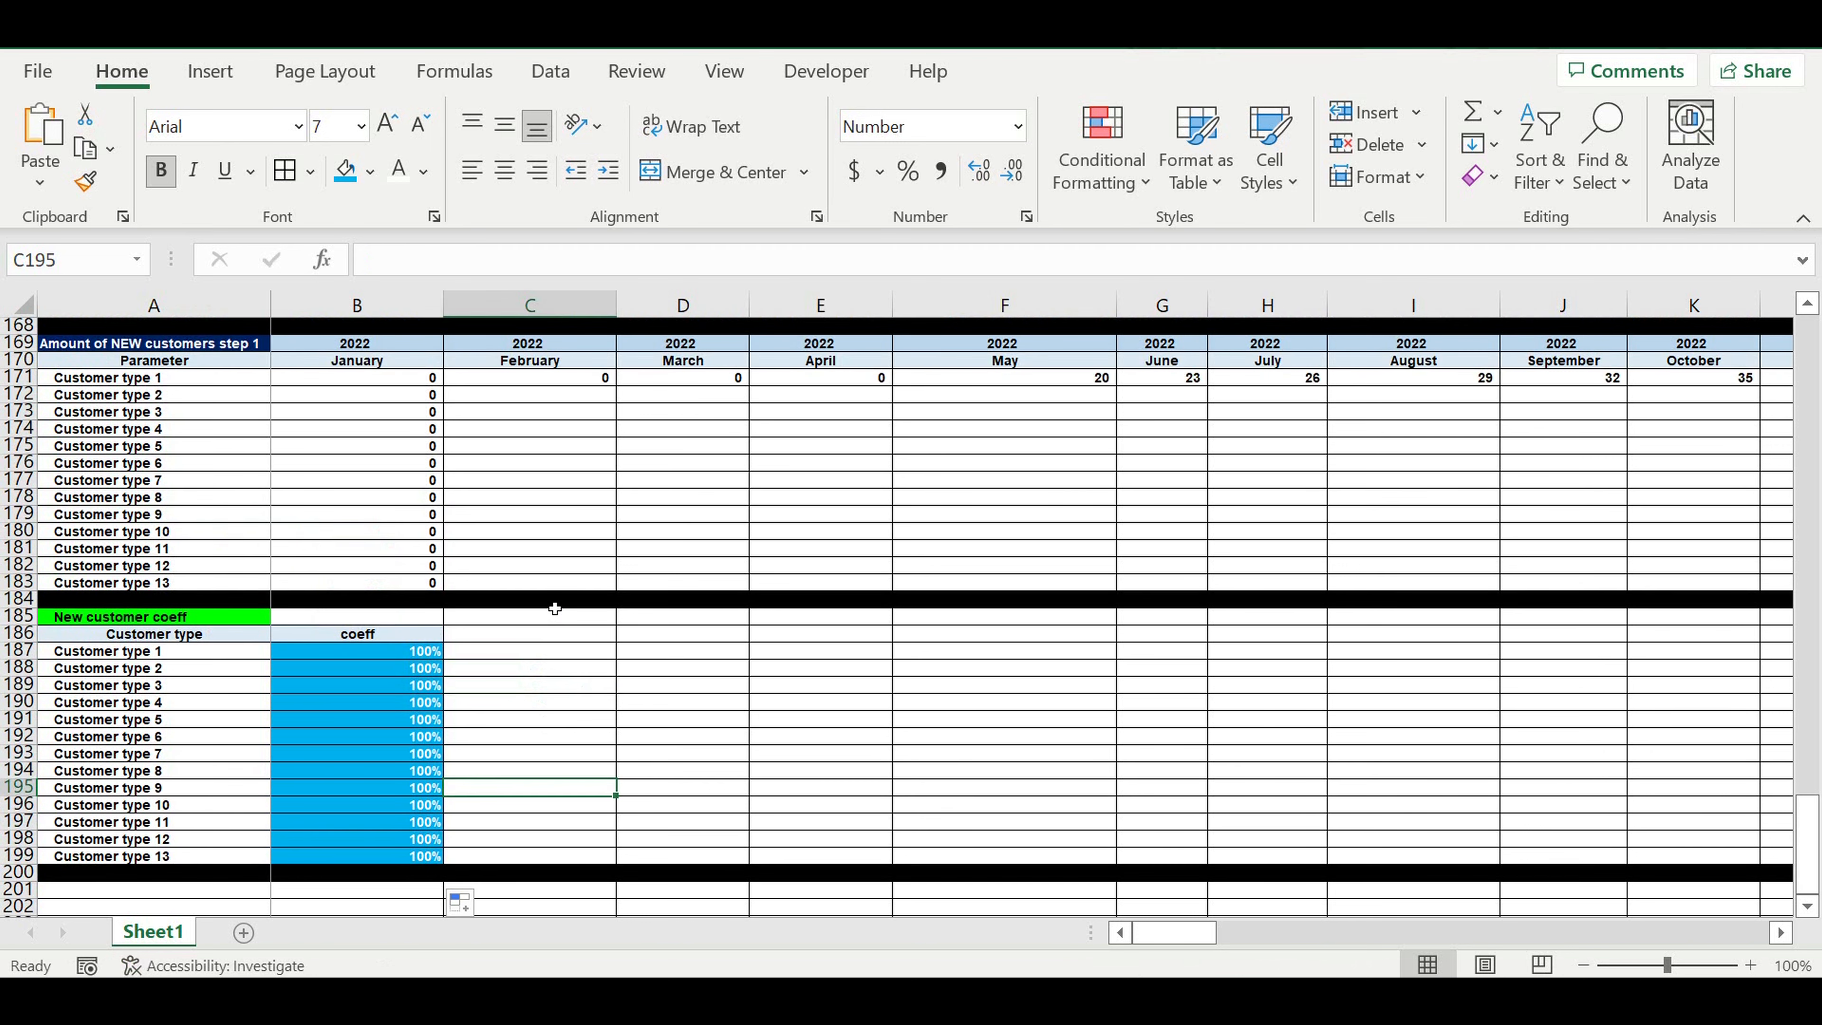
pyautogui.scroll(2, 555, 608)
pyautogui.moveTo(416, 481); pyautogui.dragTo(1609, 594)
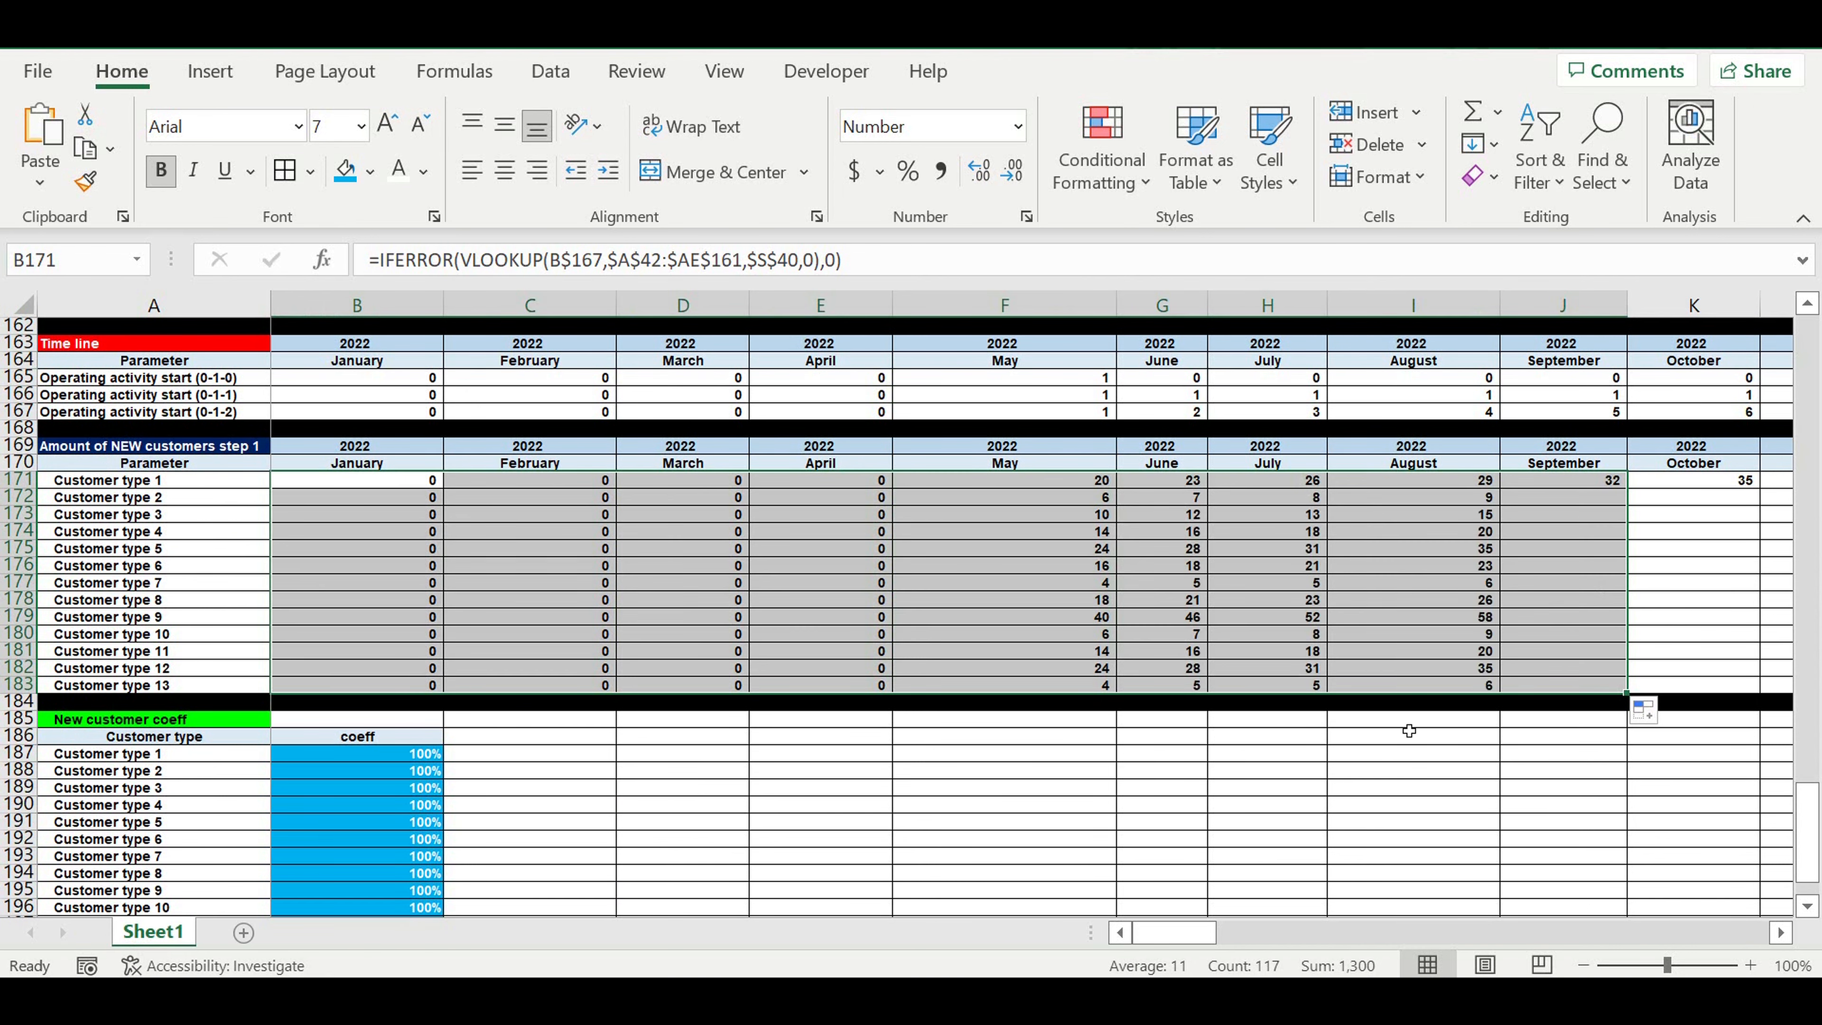
pyautogui.click(1277, 764)
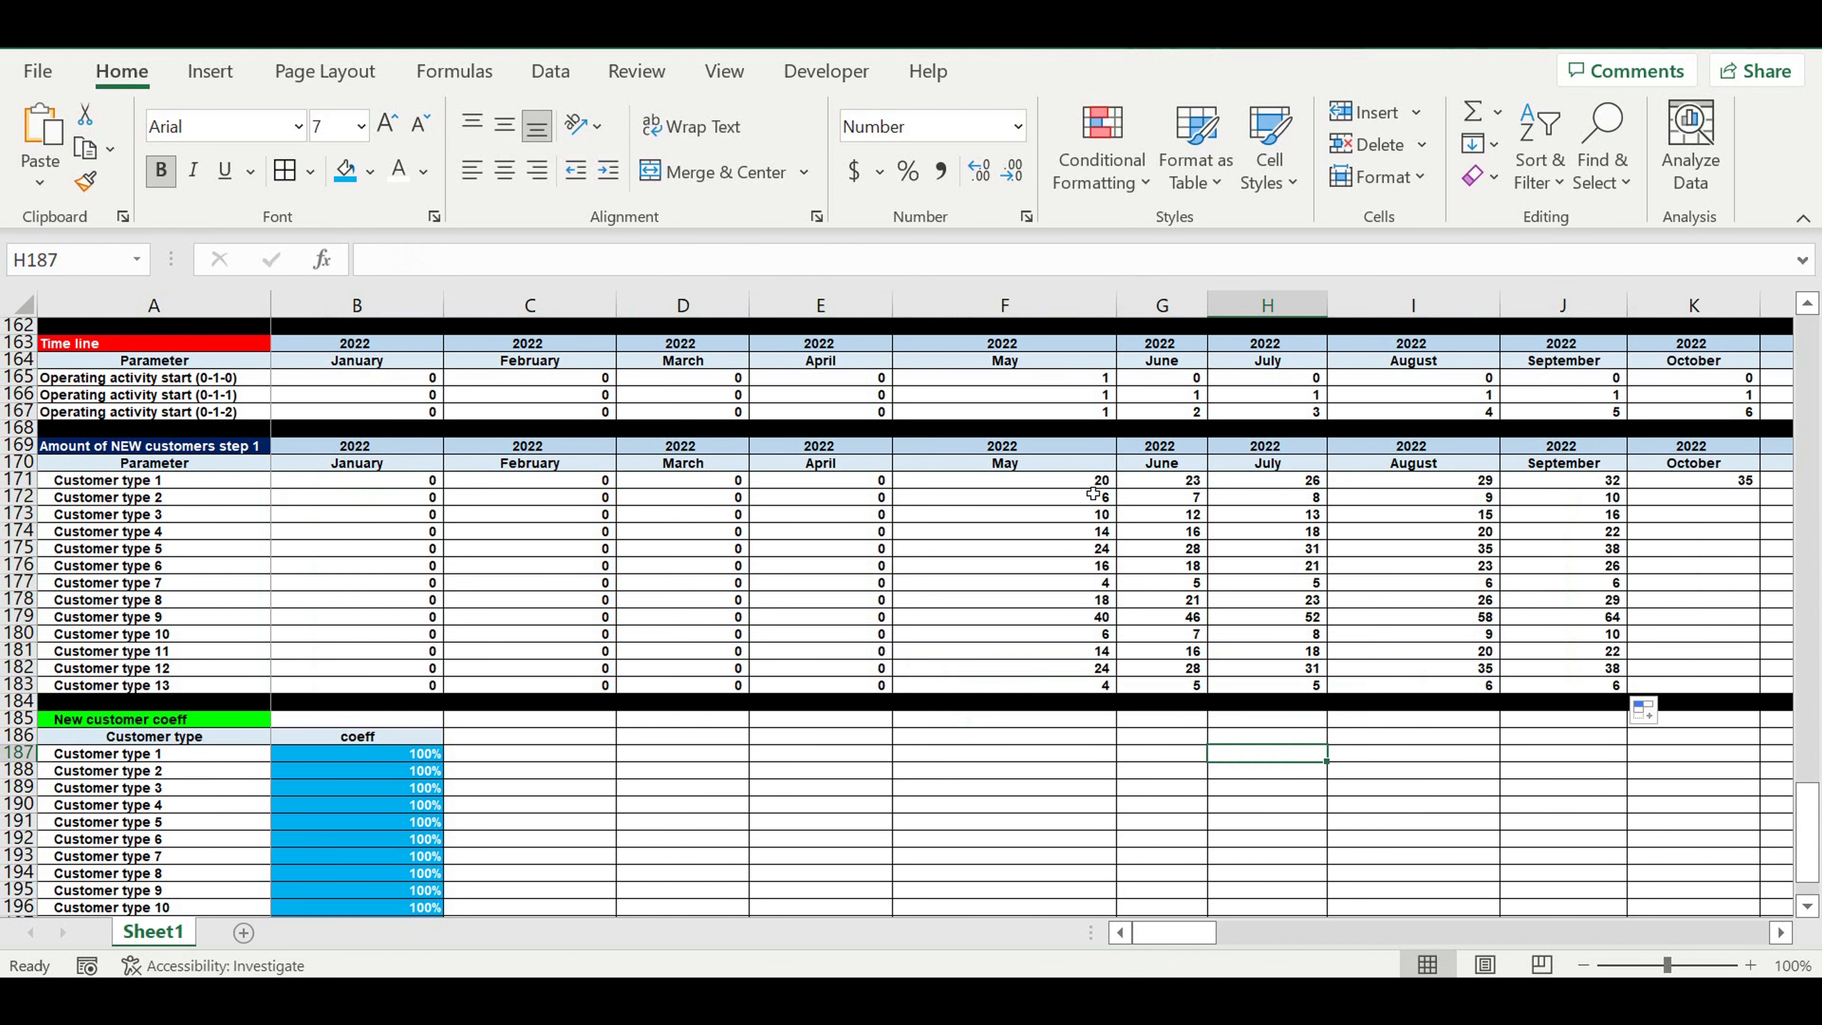
# Step: Extend the lookup formulas from F171:J183 across the timeline to December 2031 in column DQ and spot-check DP178 and CK179
pyautogui.moveTo(1088, 489); pyautogui.dragTo(1613, 690)
pyautogui.moveTo(1611, 480); pyautogui.dragTo(1376, 514)
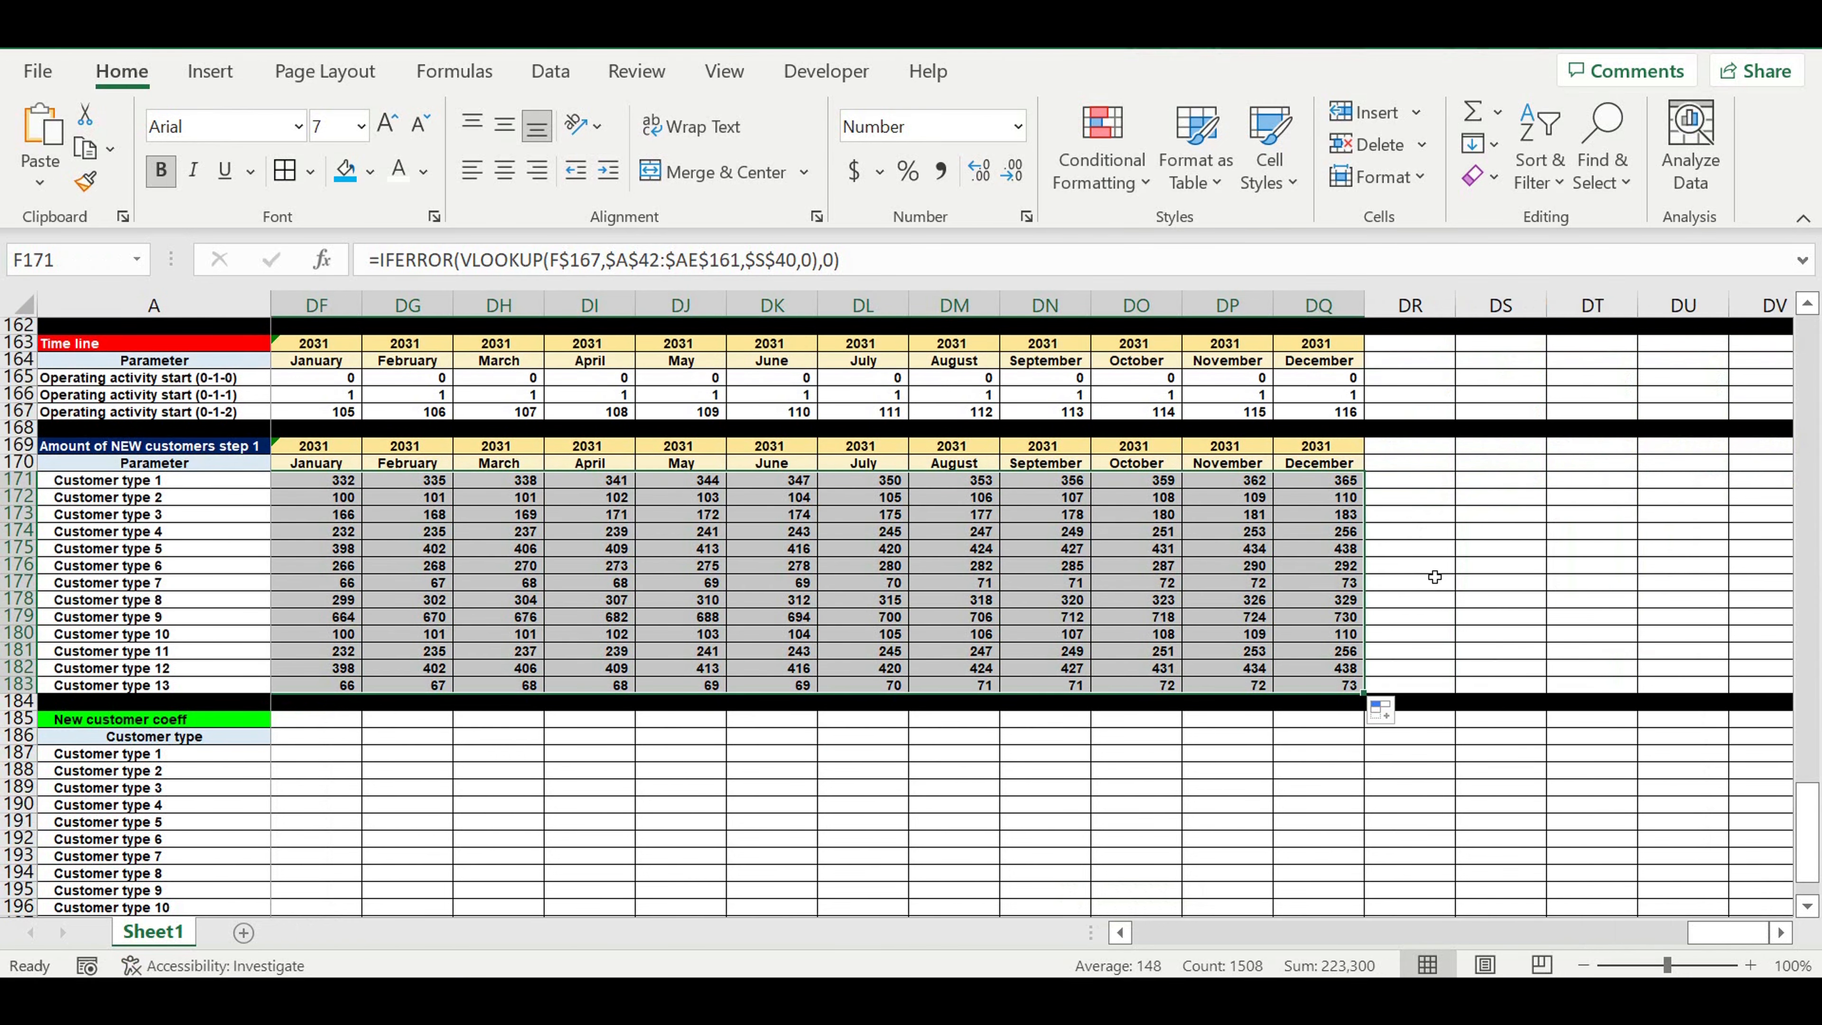
pyautogui.click(1432, 584)
pyautogui.click(1228, 601)
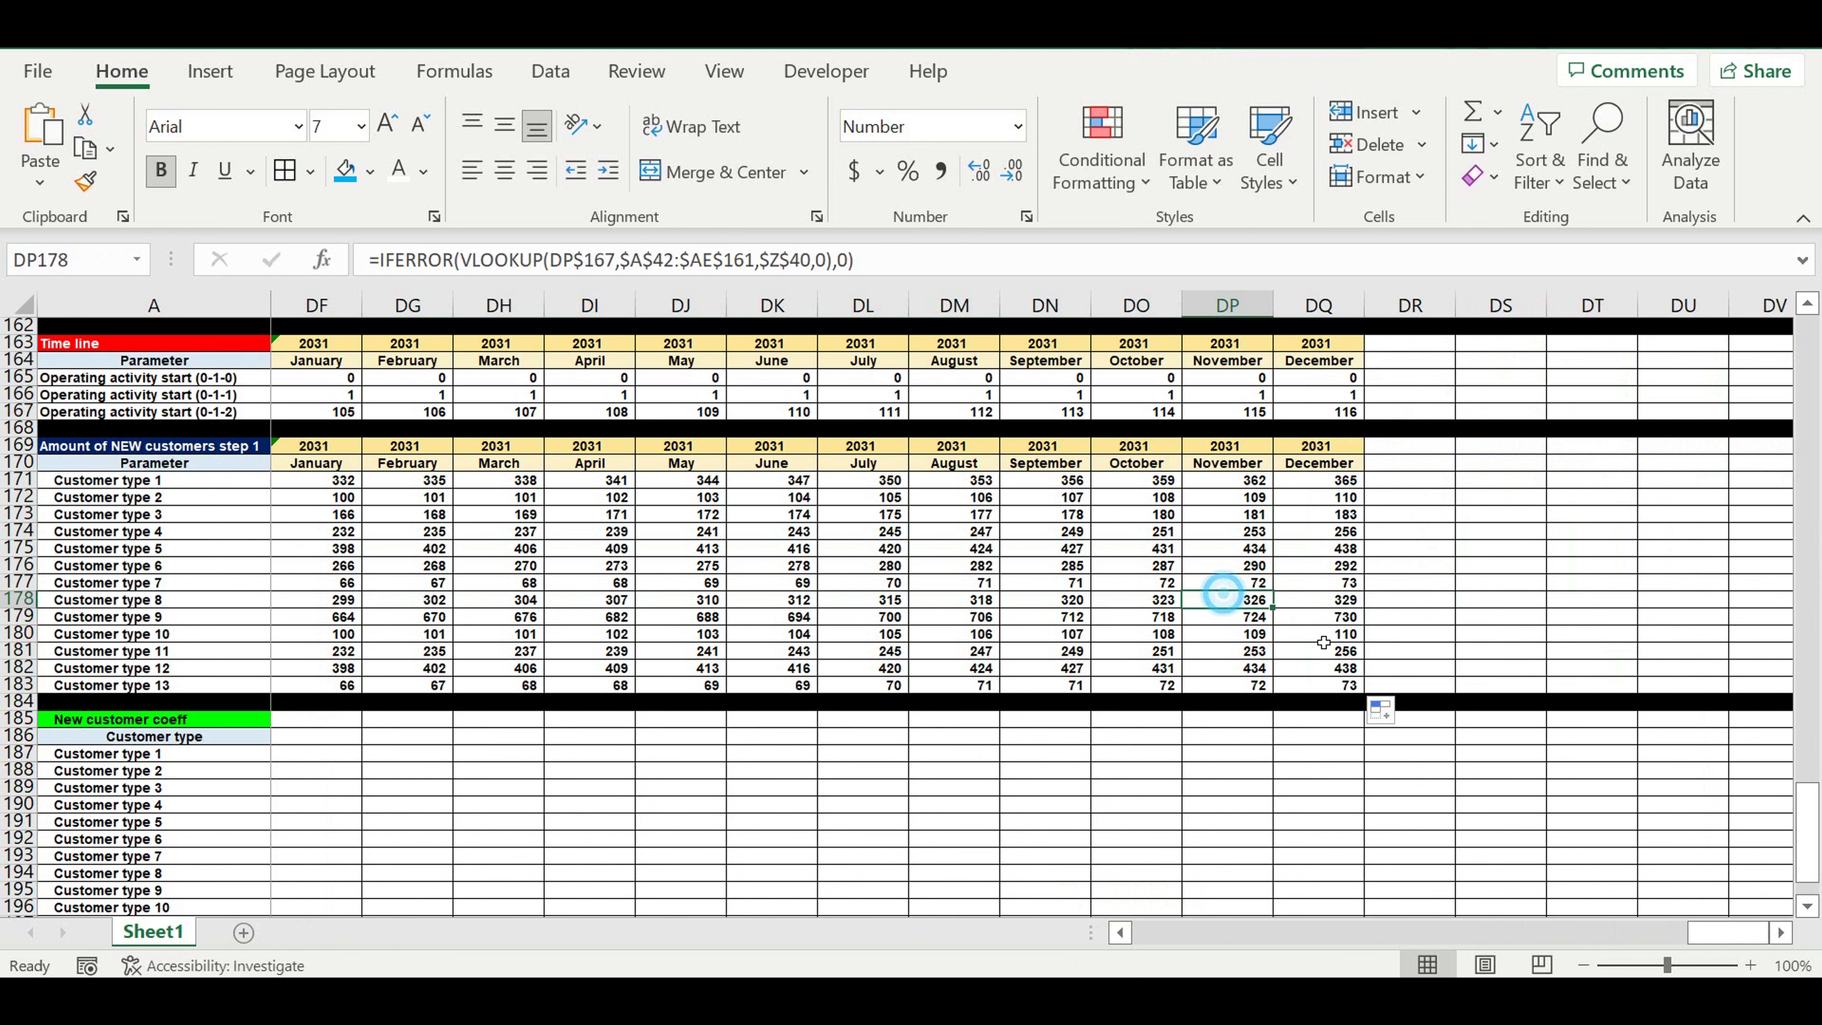
pyautogui.moveTo(1336, 686); pyautogui.dragTo(466, 479)
pyautogui.click(782, 617)
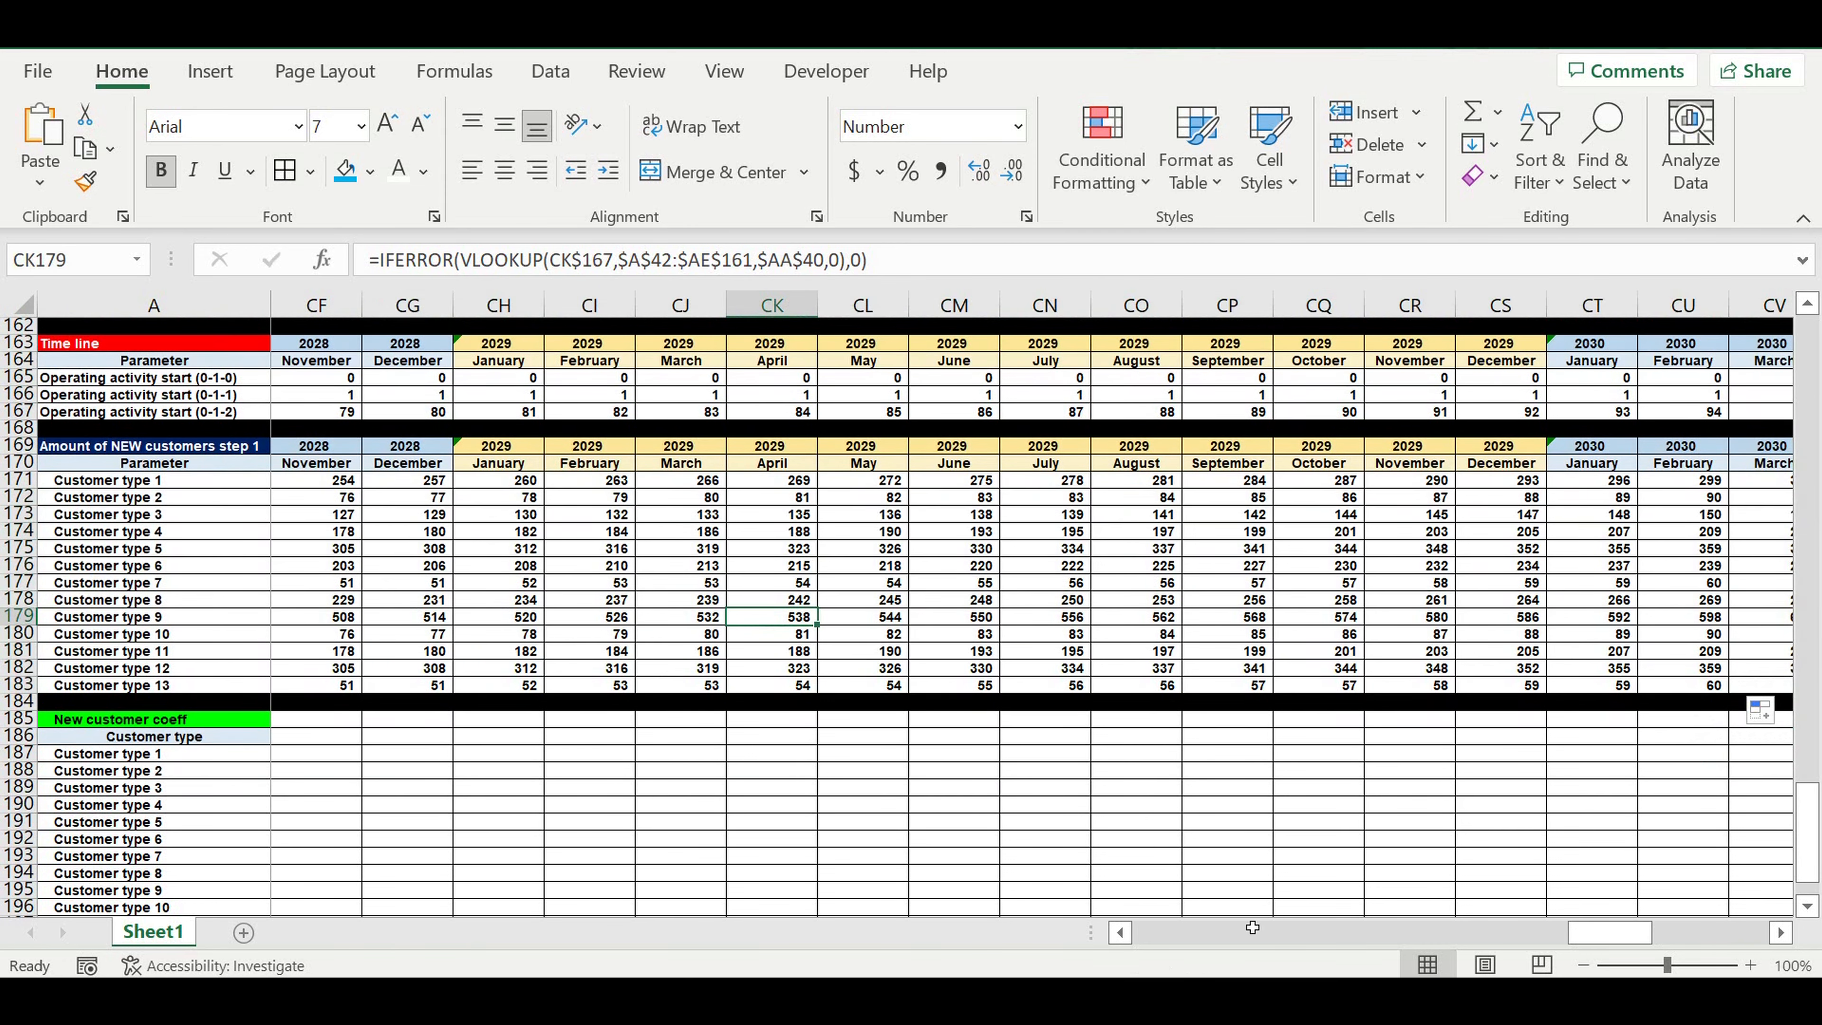
pyautogui.moveTo(1626, 941); pyautogui.dragTo(1005, 933)
pyautogui.click(915, 755)
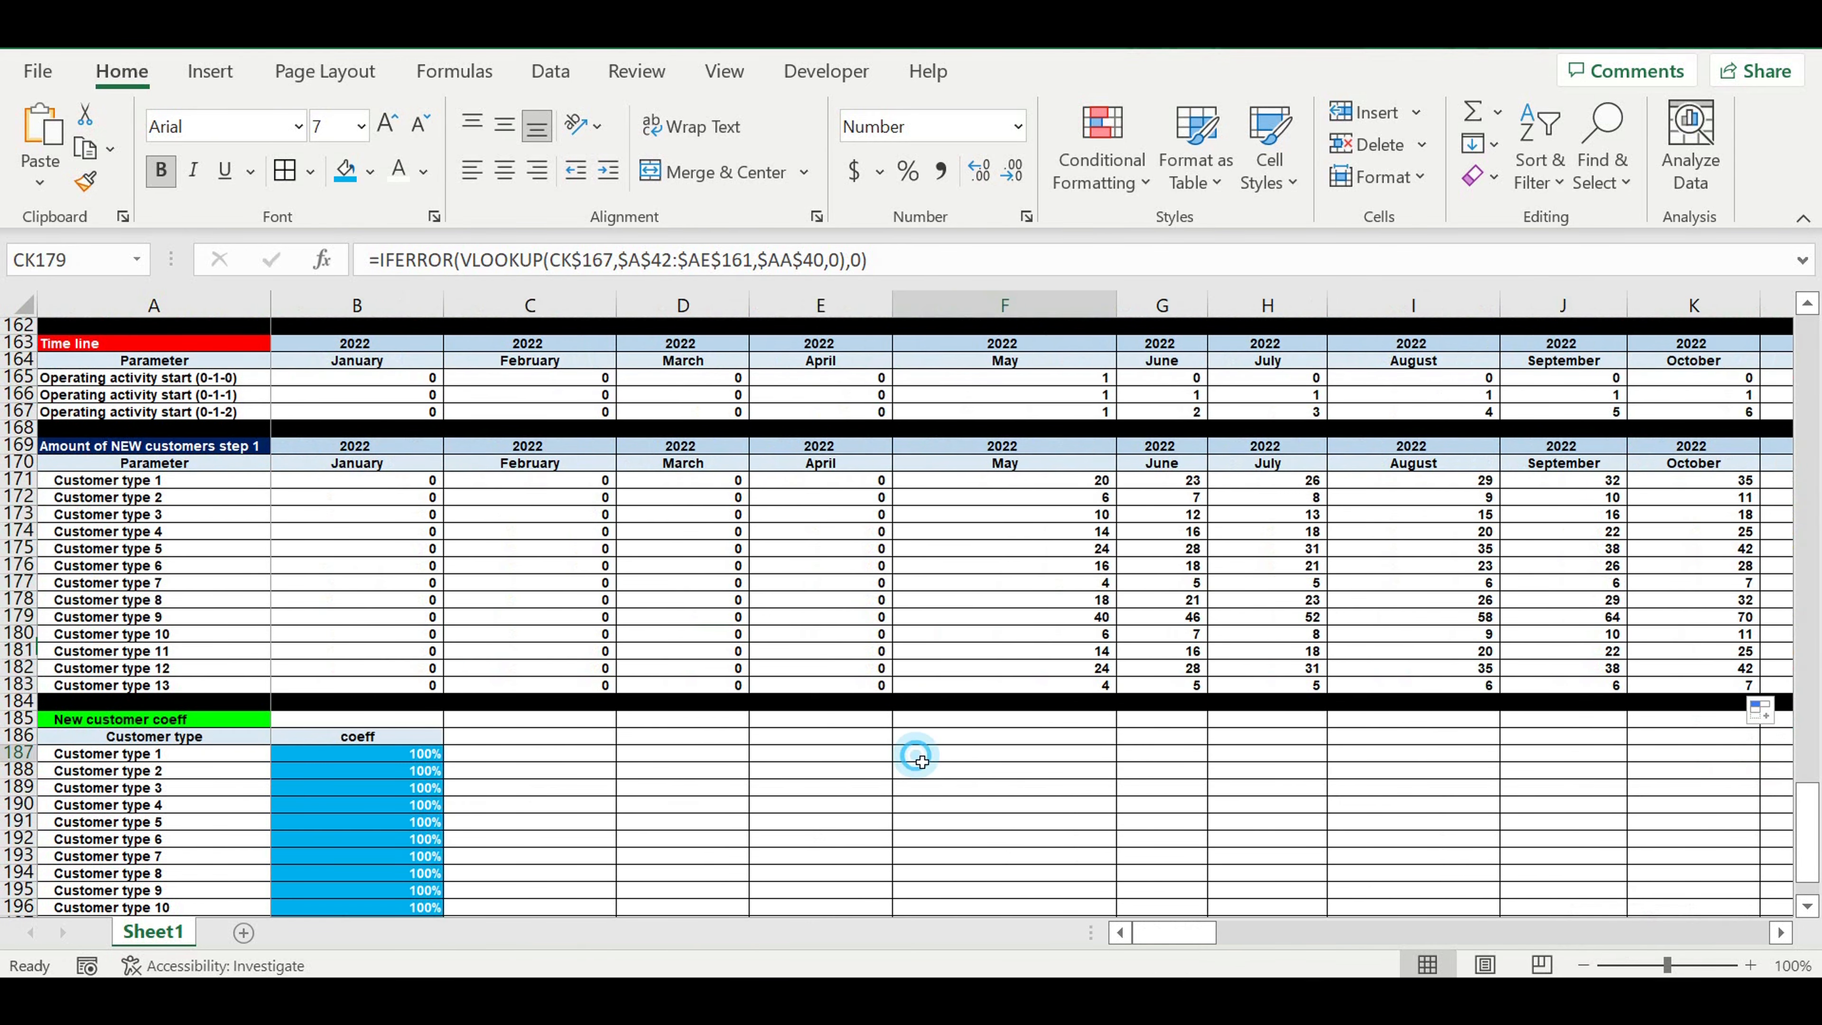
# Step: Set the operating activity start month in B16 to September and check the step 1 customer amounts from J171 onward
pyautogui.click(1053, 482)
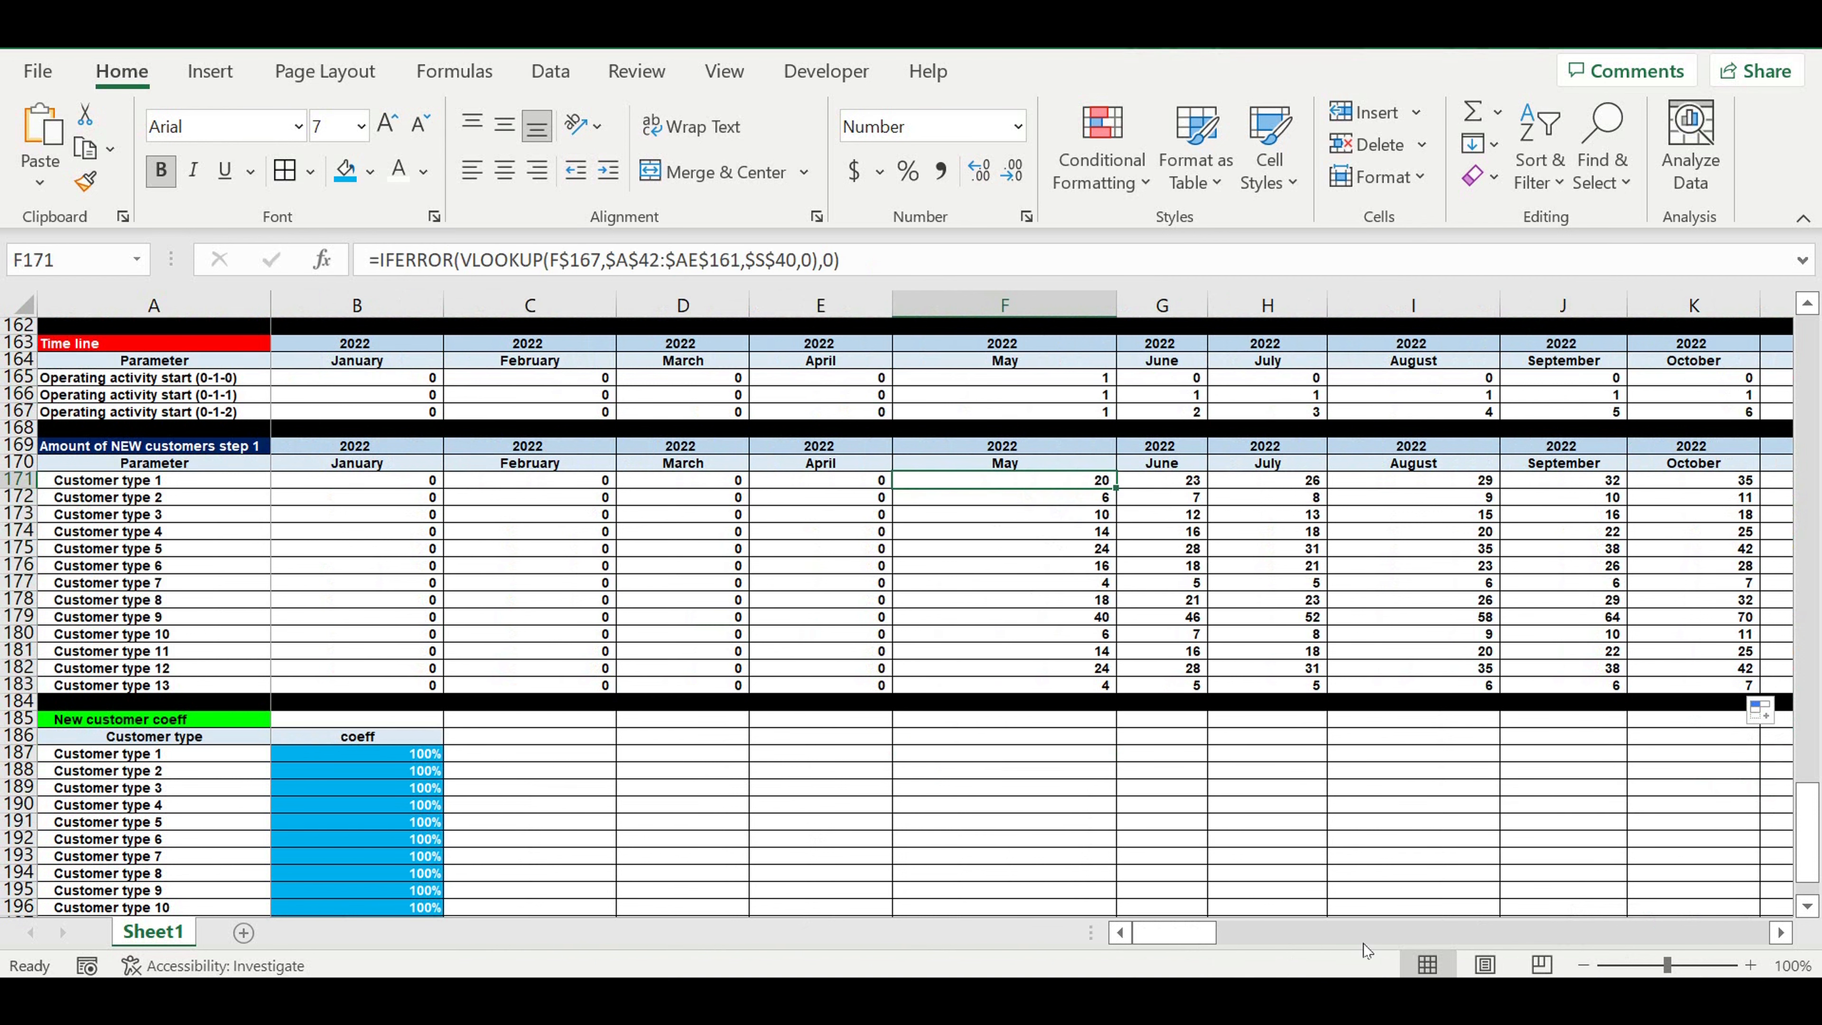
pyautogui.click(1146, 938)
pyautogui.moveTo(1819, 833); pyautogui.dragTo(1815, 316)
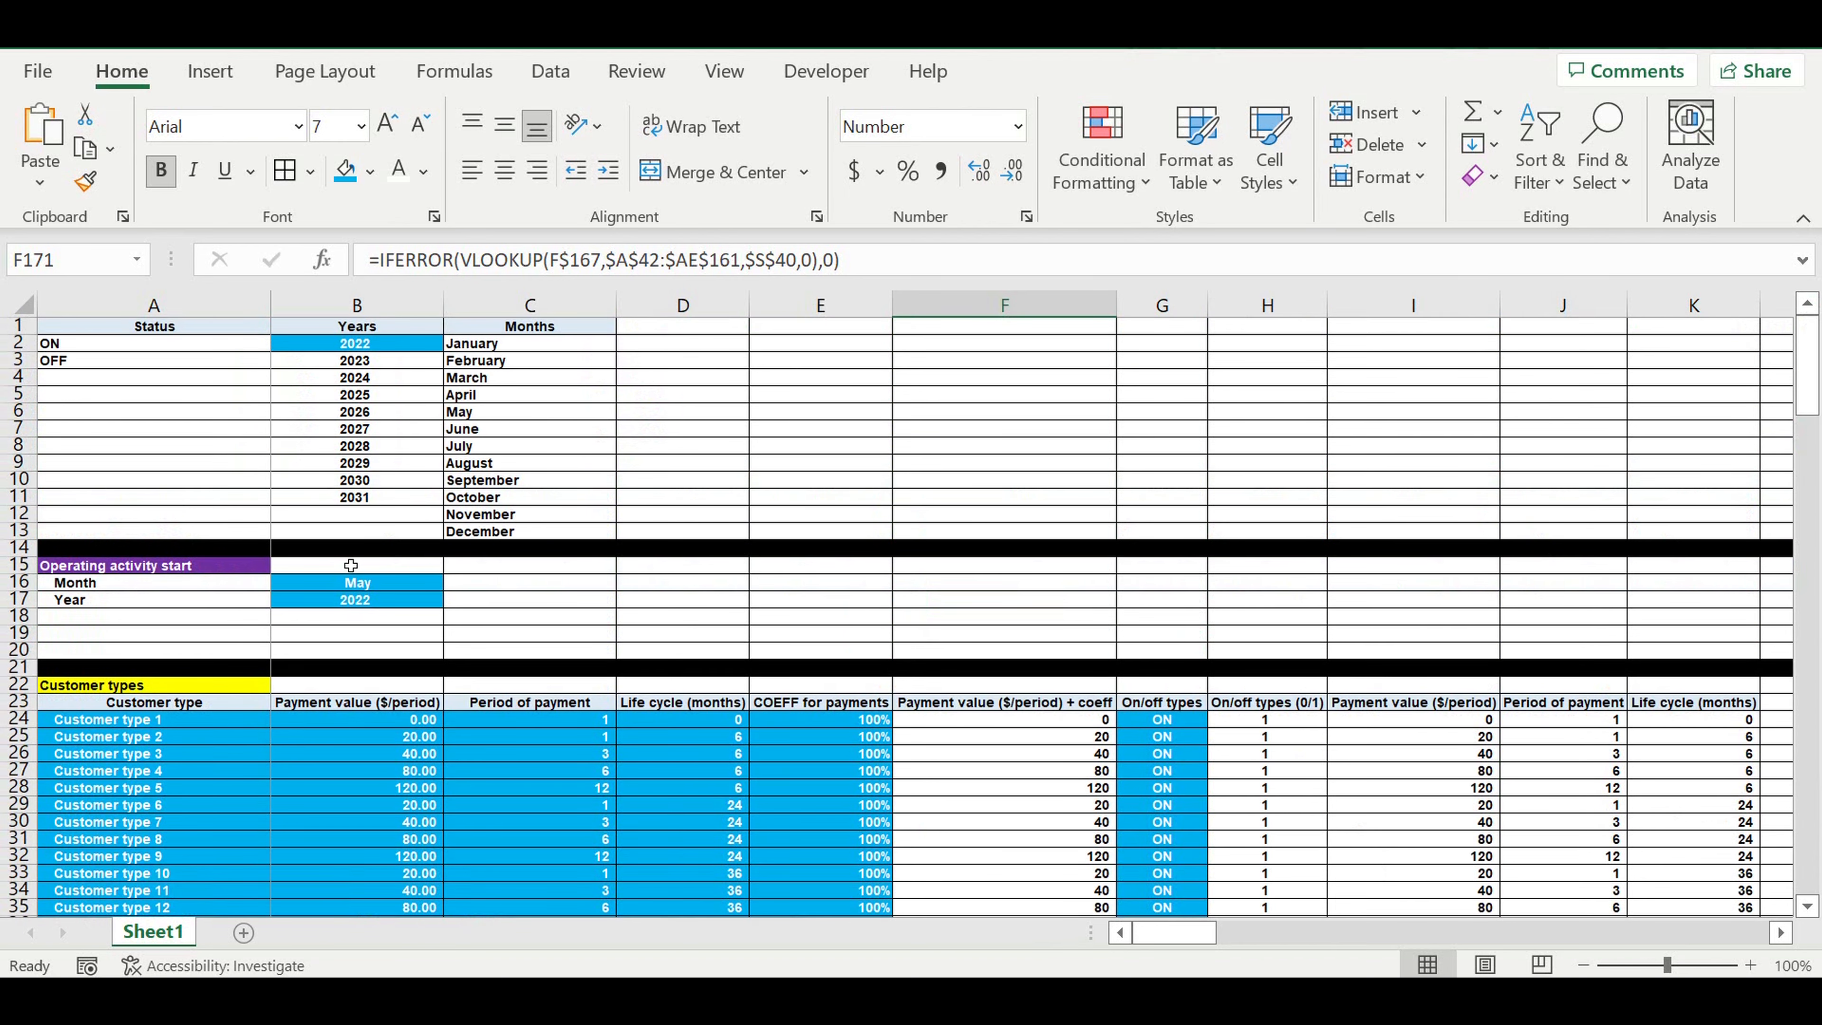
pyautogui.click(376, 585)
pyautogui.click(451, 582)
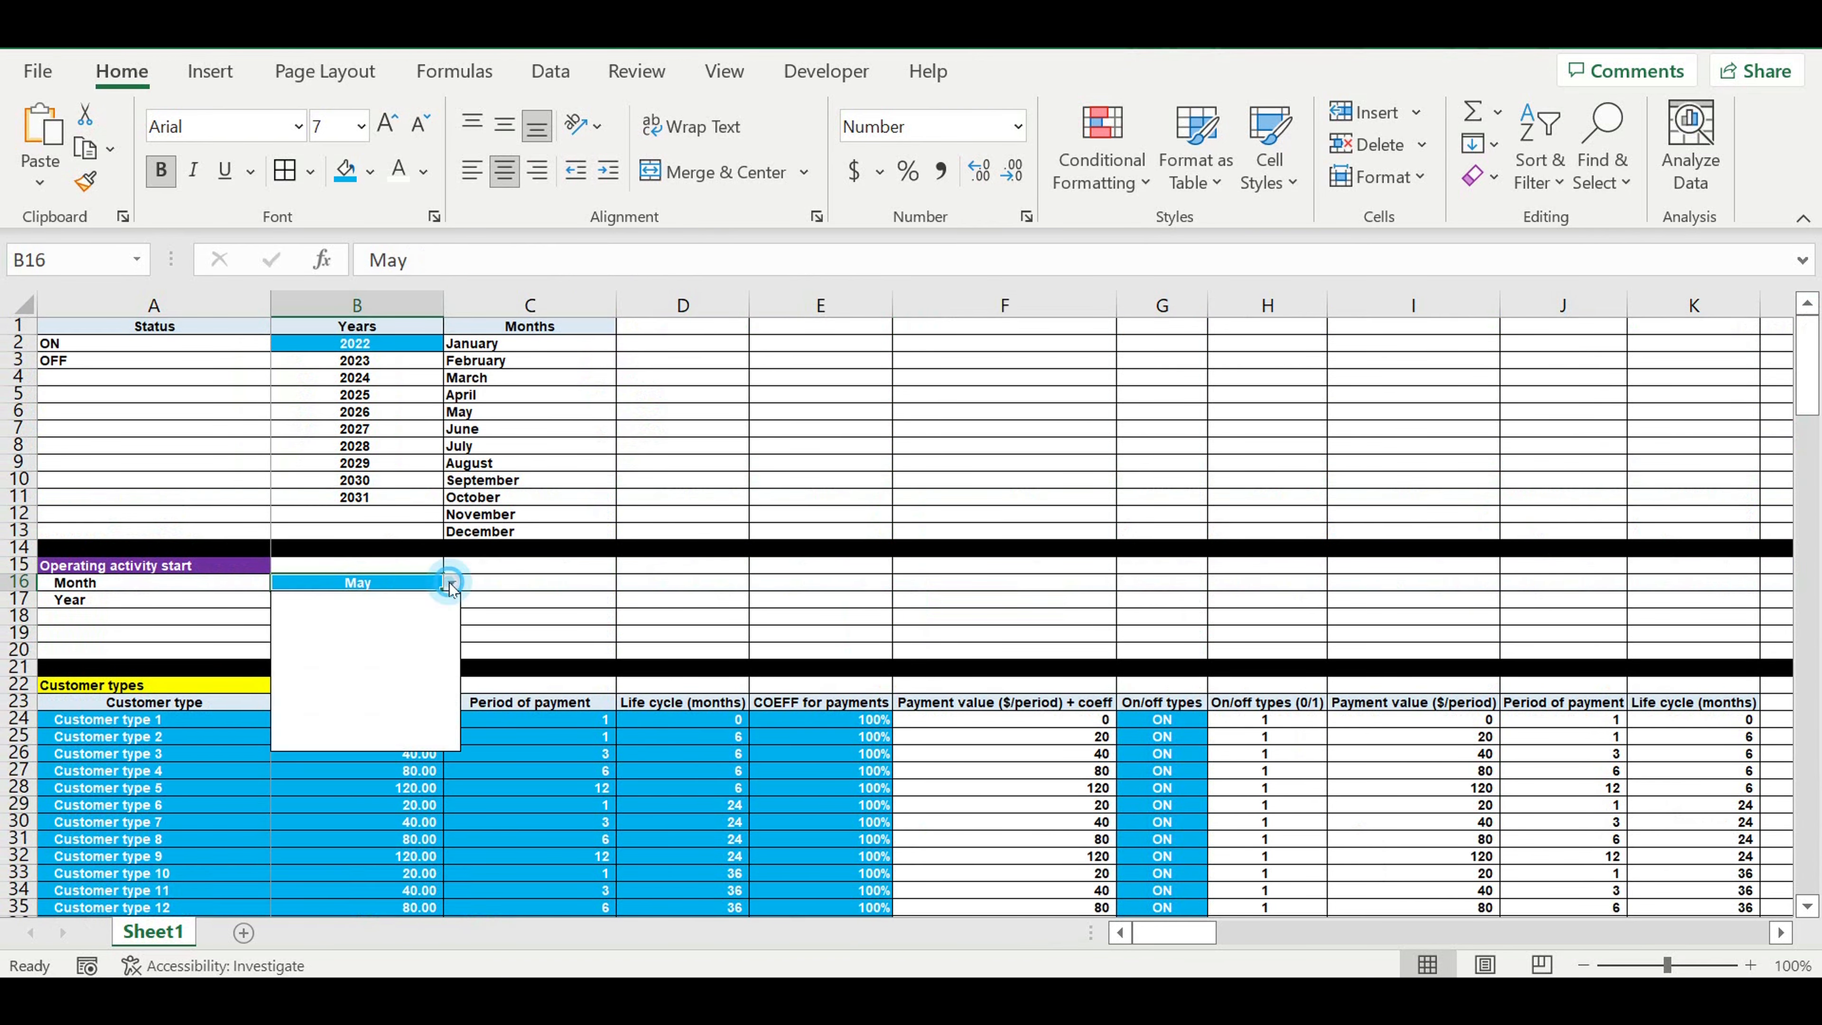
pyautogui.click(316, 682)
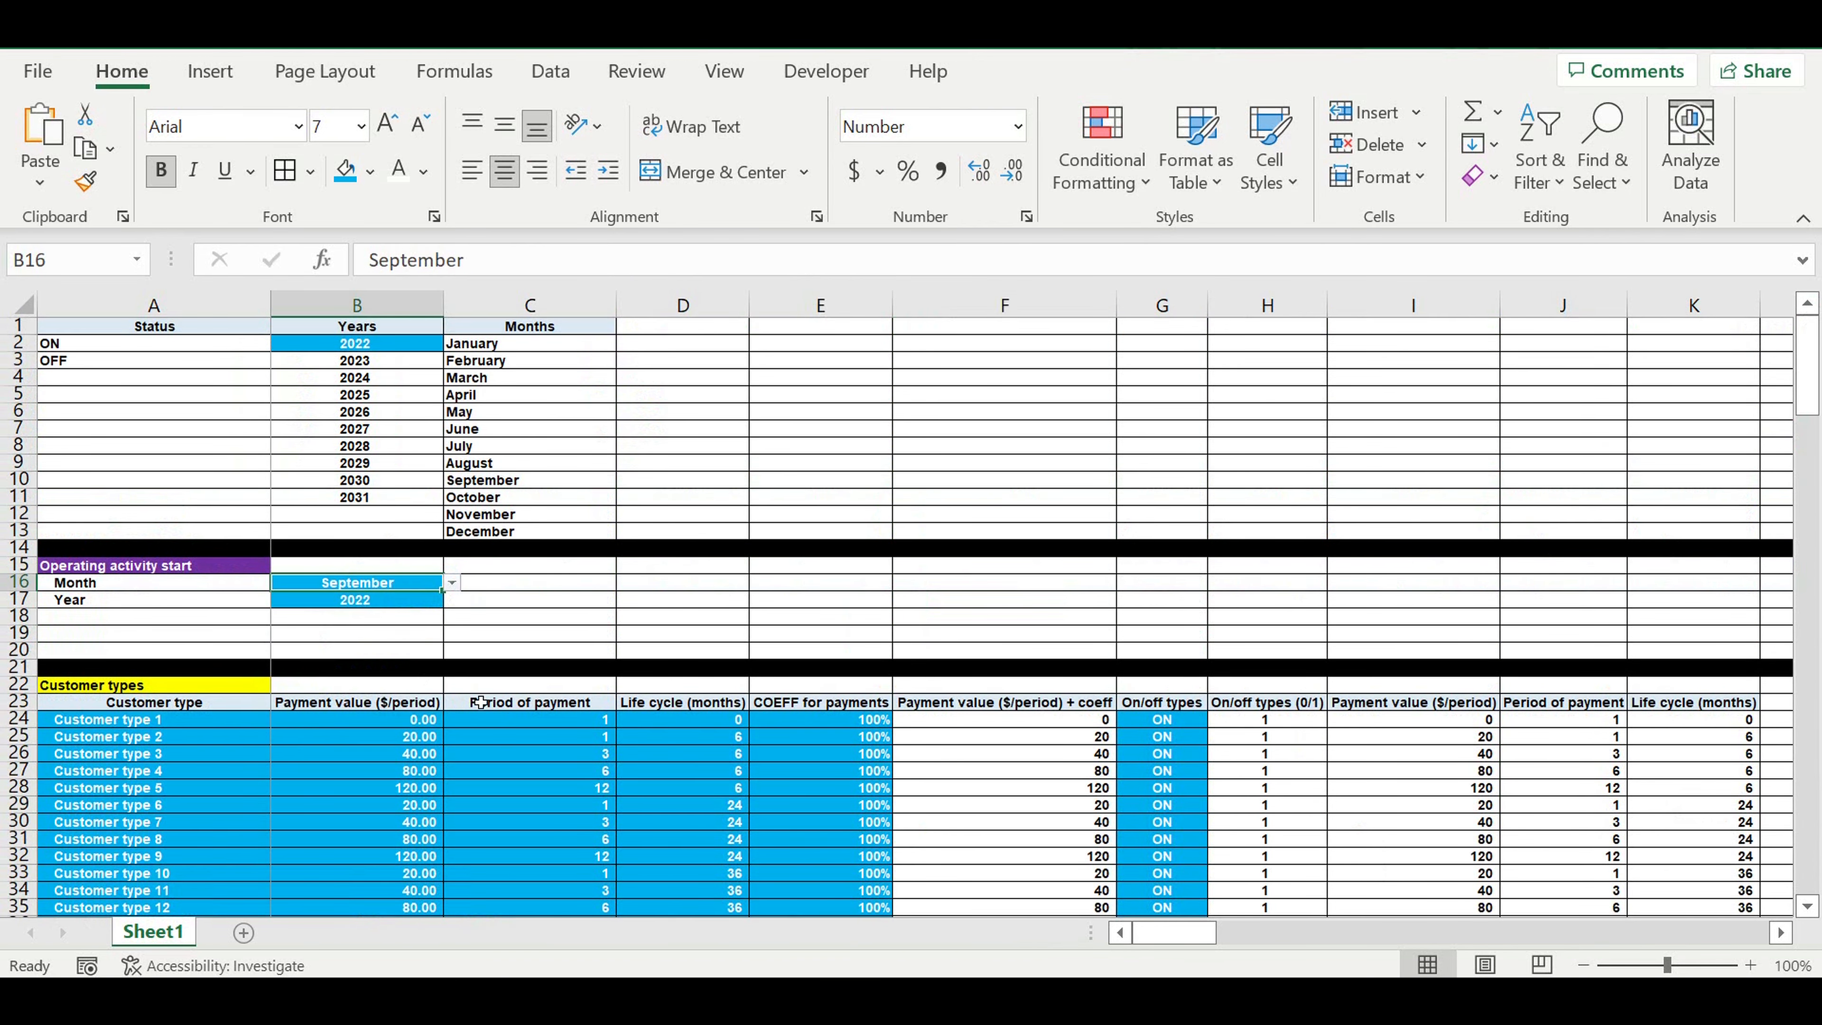
pyautogui.click(556, 775)
pyautogui.moveTo(1818, 362); pyautogui.dragTo(1794, 910)
pyautogui.scroll(3, 1447, 641)
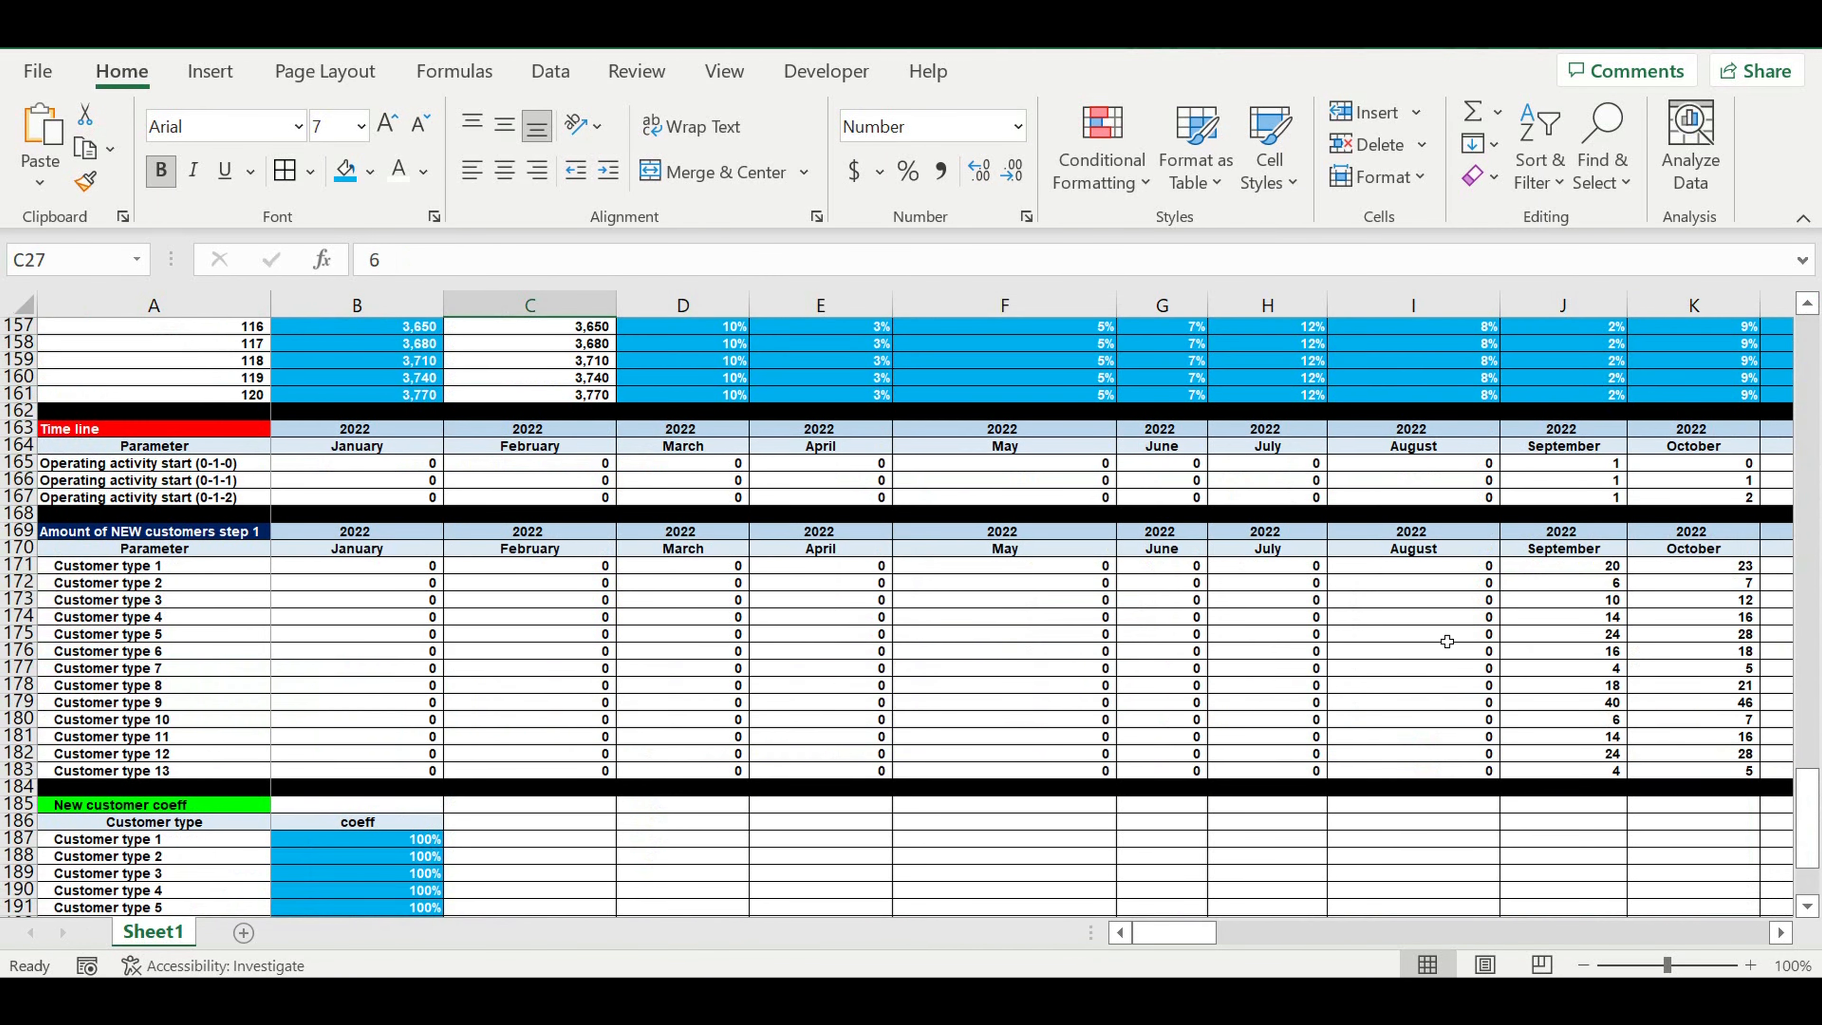
pyautogui.moveTo(1578, 568); pyautogui.dragTo(1571, 774)
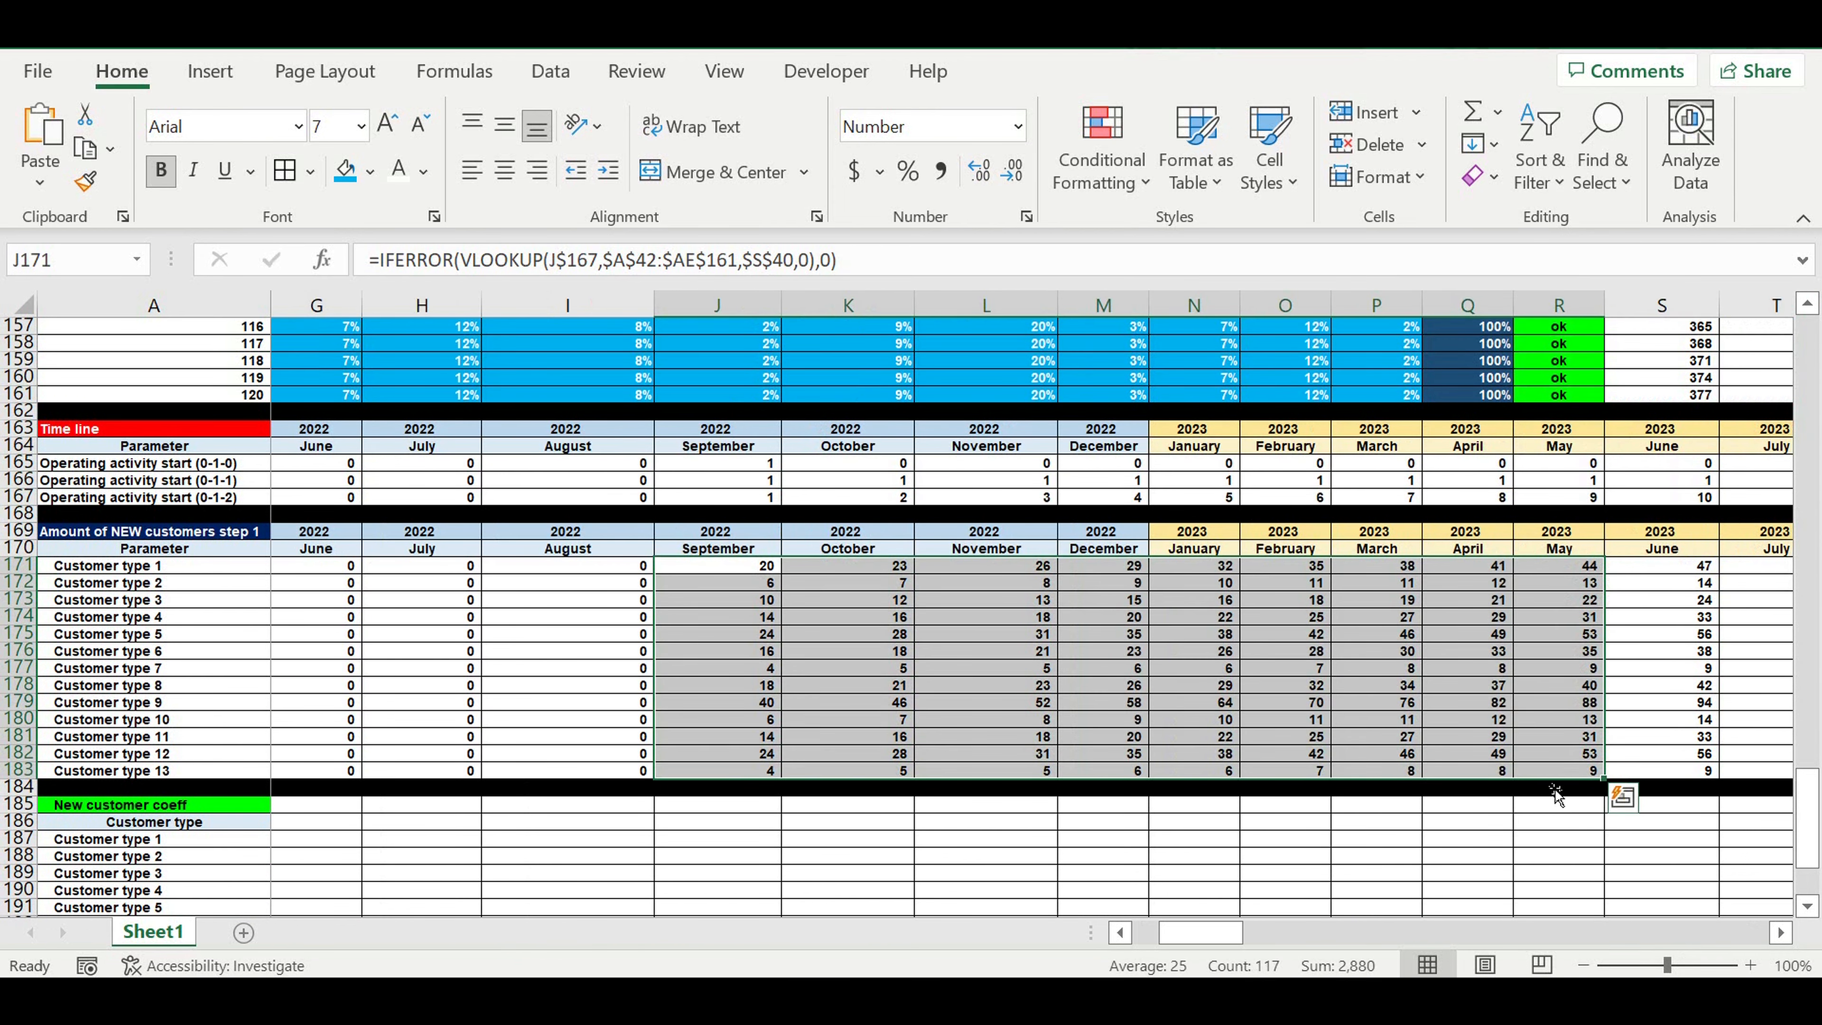
pyautogui.moveTo(1184, 933); pyautogui.dragTo(1119, 933)
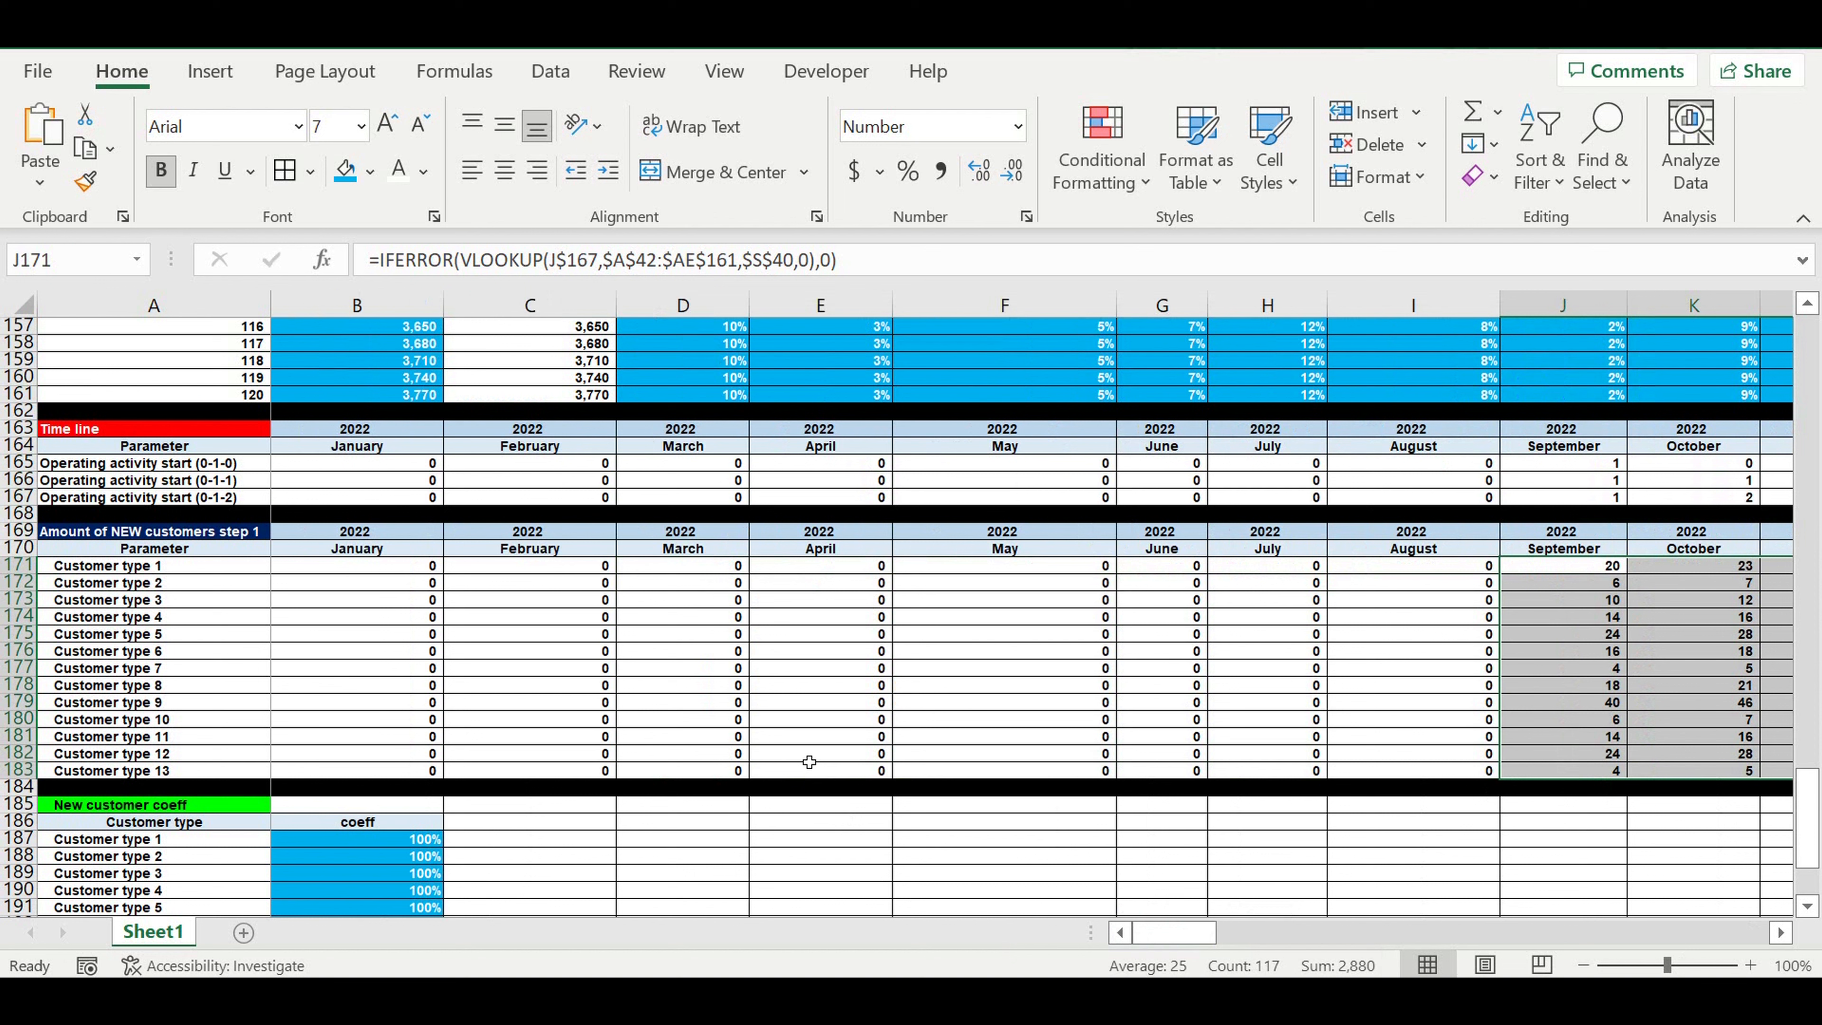
pyautogui.click(596, 652)
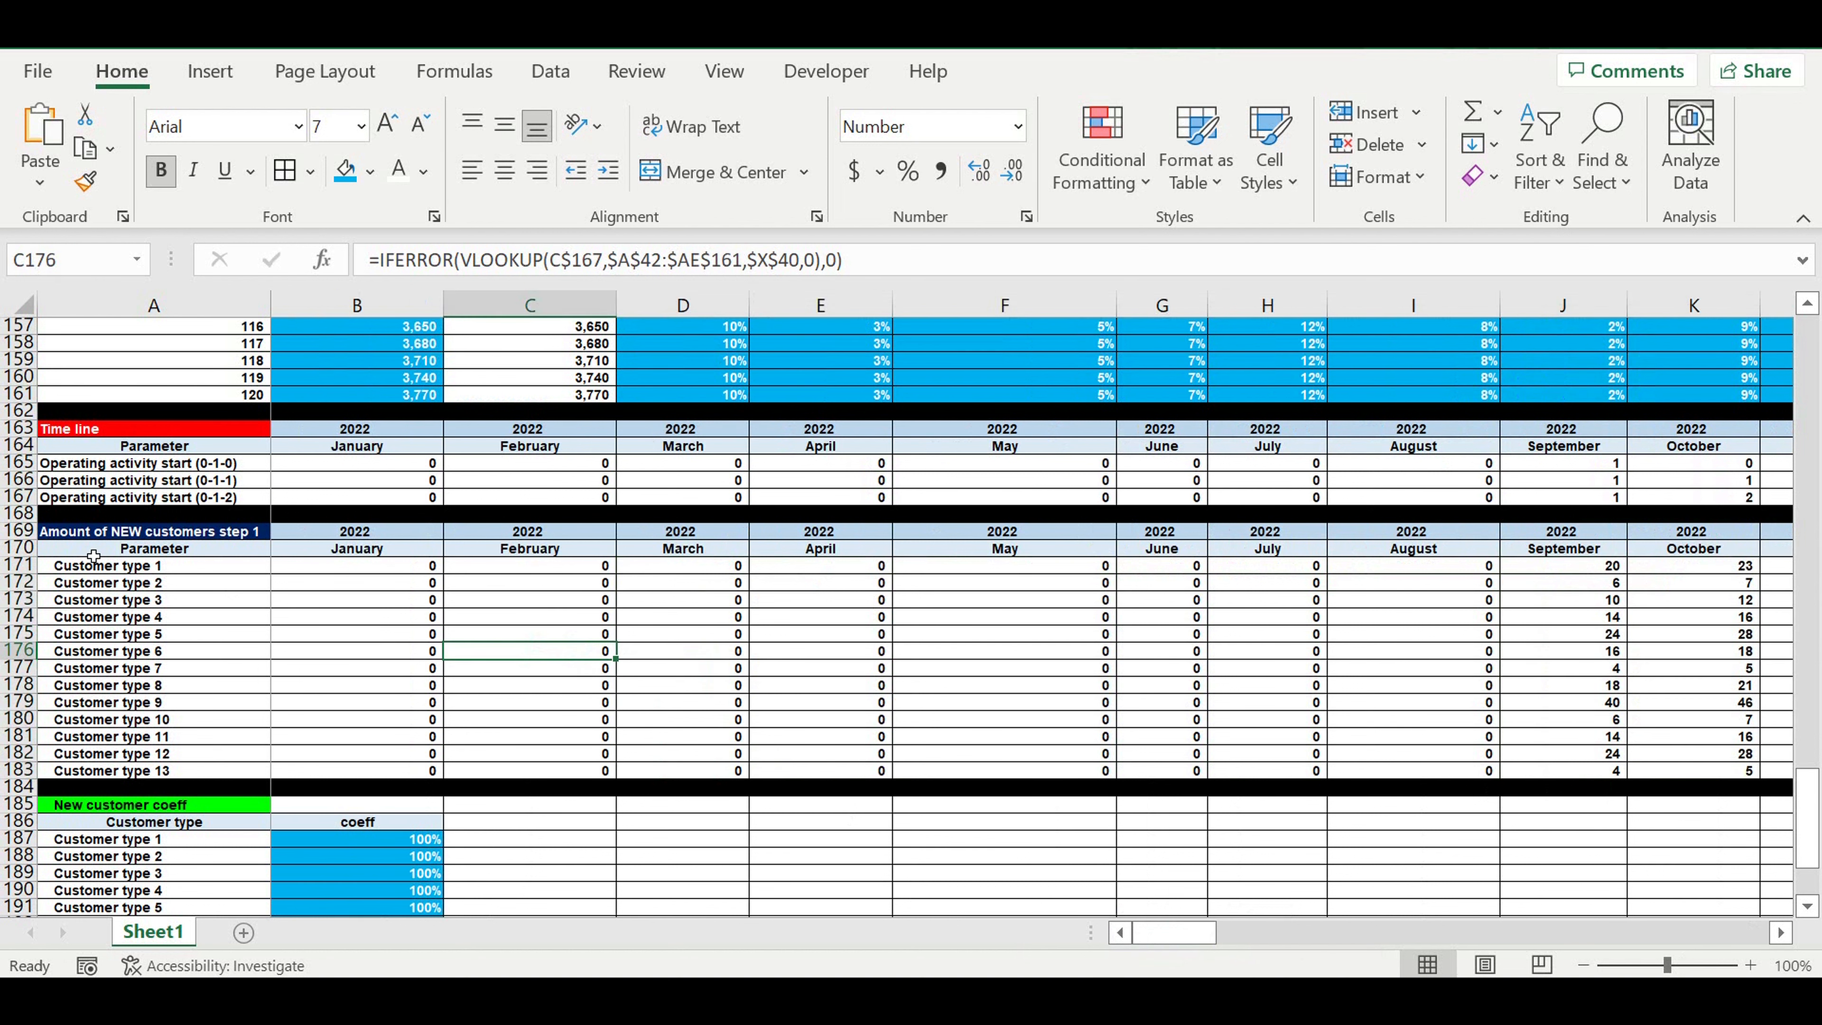
# Step: Copy the whole 'Amount of NEW customers step 1' block, rows 169 to 184, and paste it starting at A201
pyautogui.moveTo(20, 531); pyautogui.dragTo(41, 787)
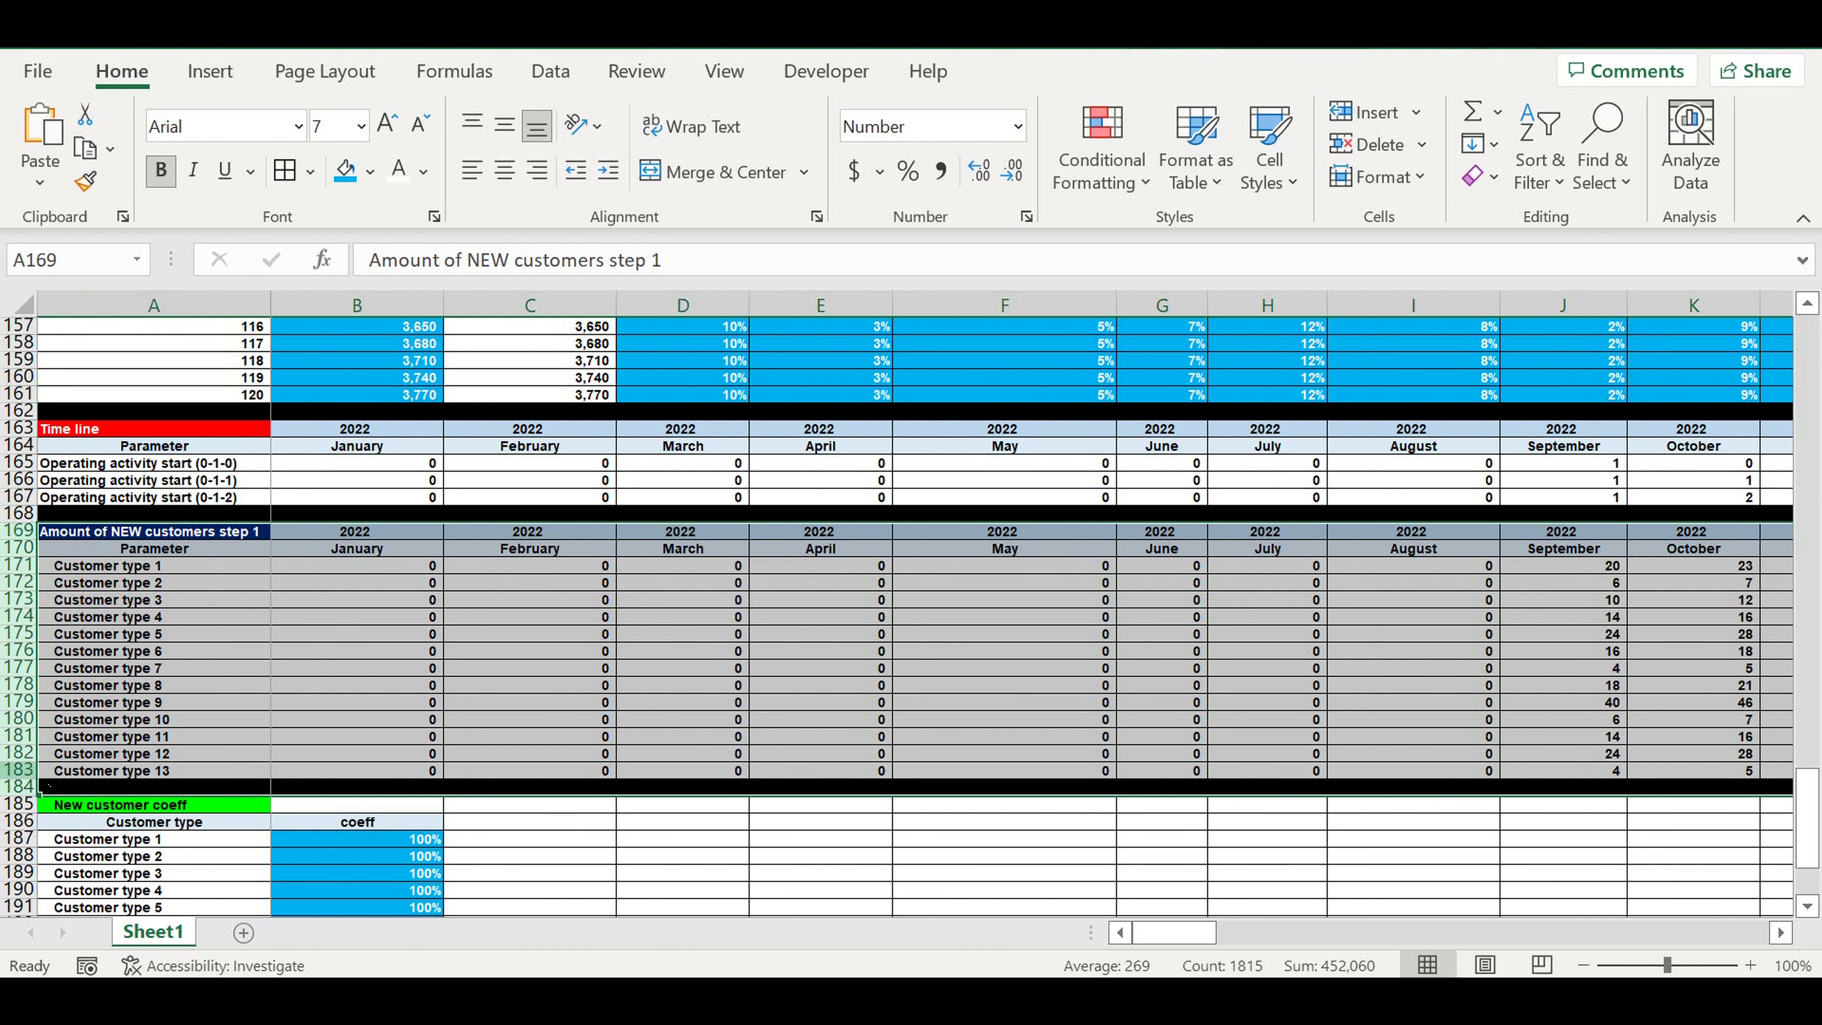
pyautogui.hotkey('ctrl', 'c')
pyautogui.scroll(-4, 194, 711)
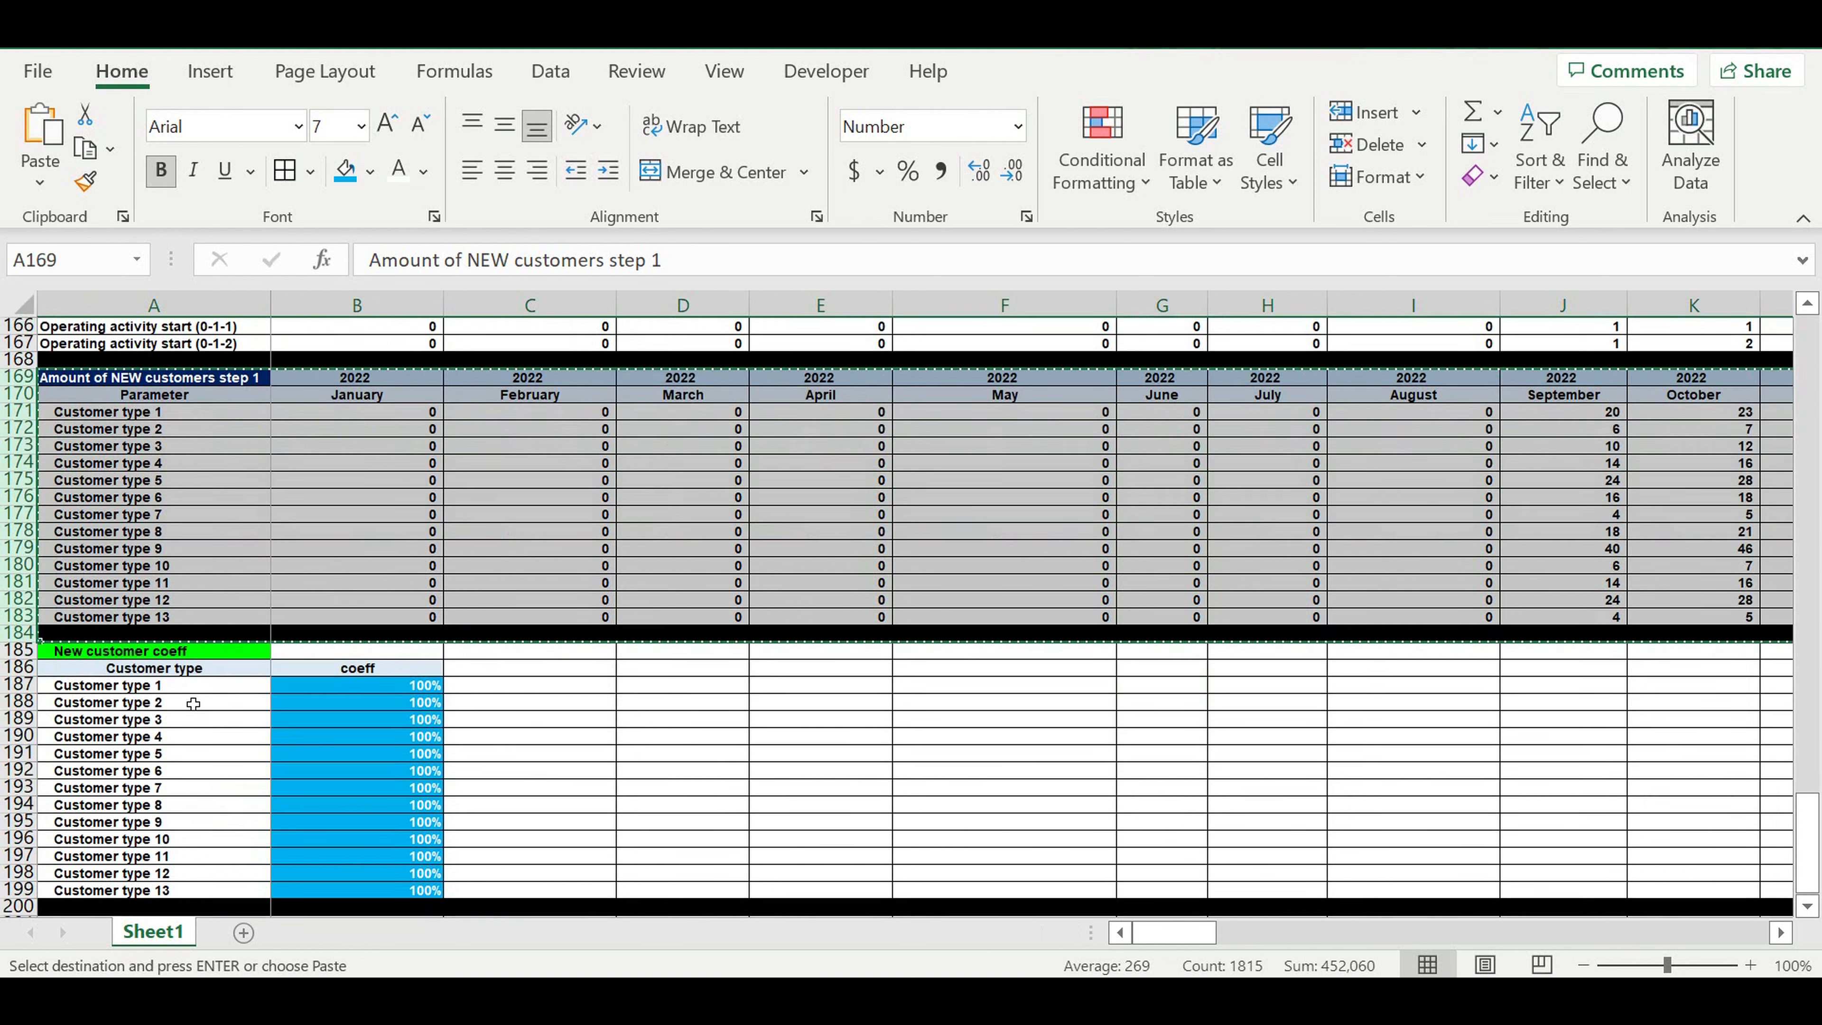
pyautogui.scroll(-4, 190, 718)
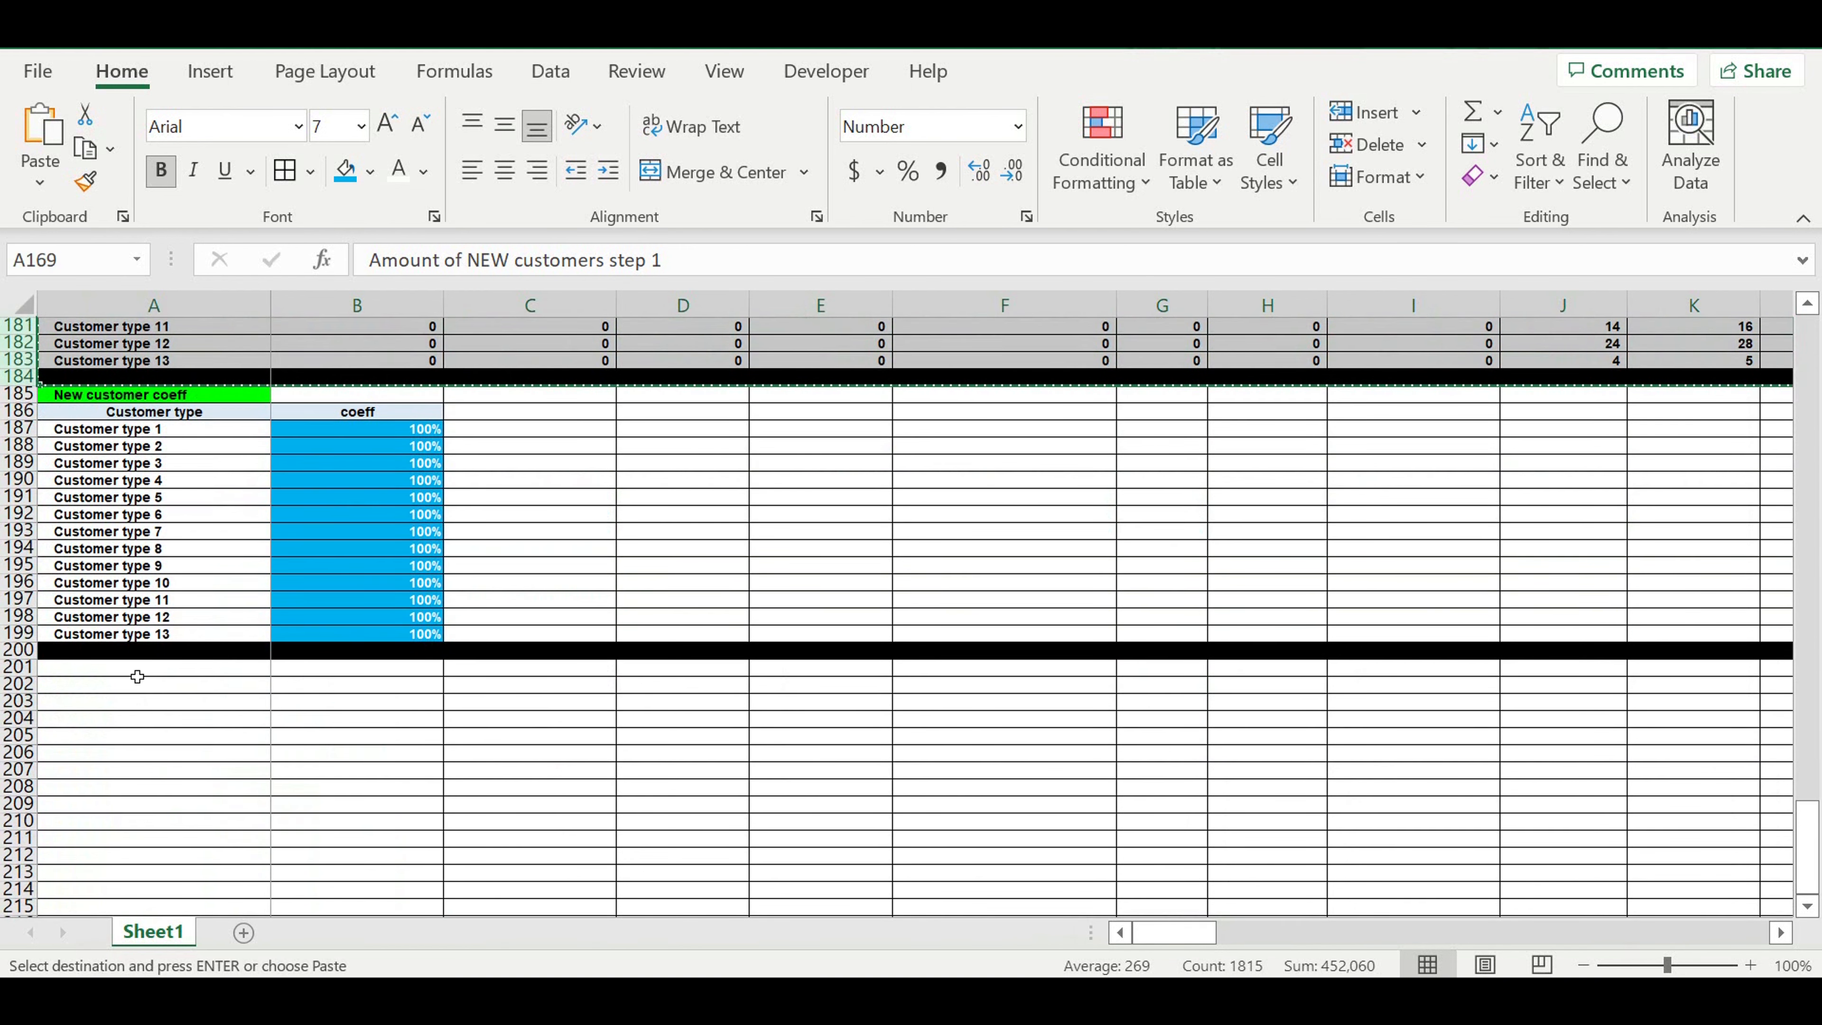
pyautogui.click(131, 671)
pyautogui.hotkey('ctrl', 'v')
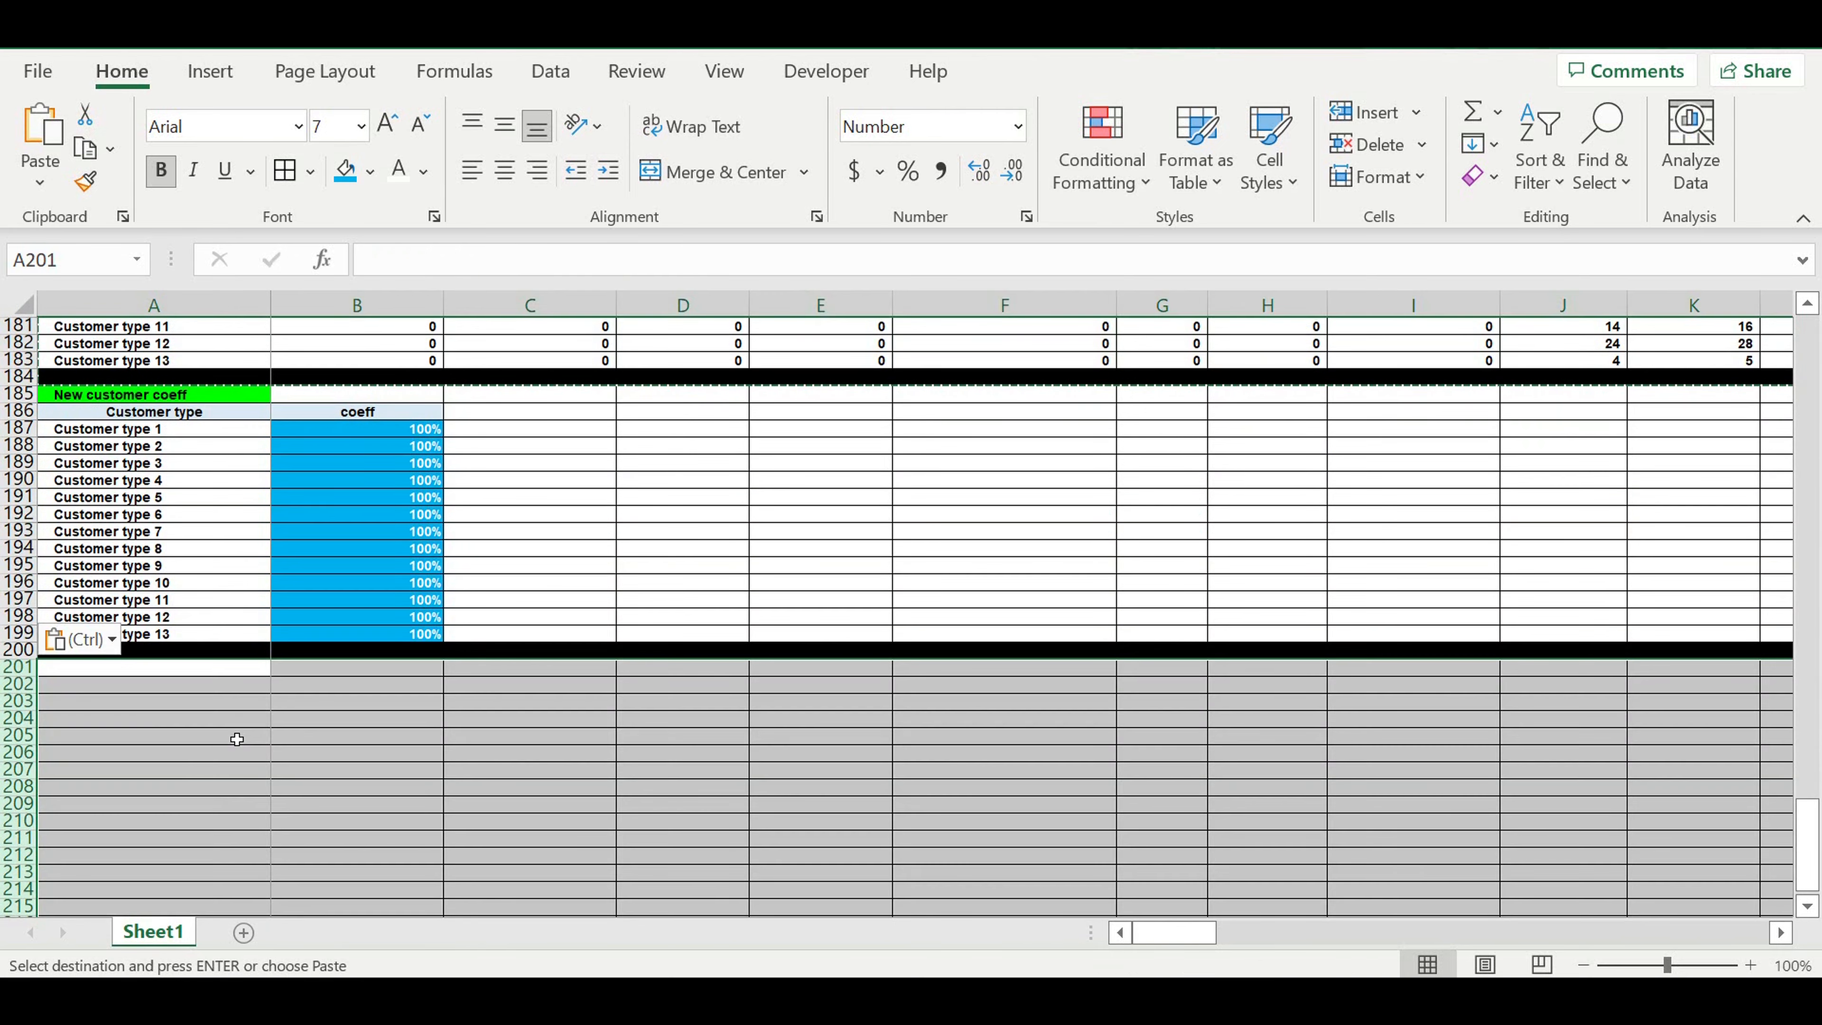
# Step: Retitle the pasted block in A201 as 'Amount of NEW customers step 2'
pyautogui.click(159, 721)
pyautogui.click(143, 669)
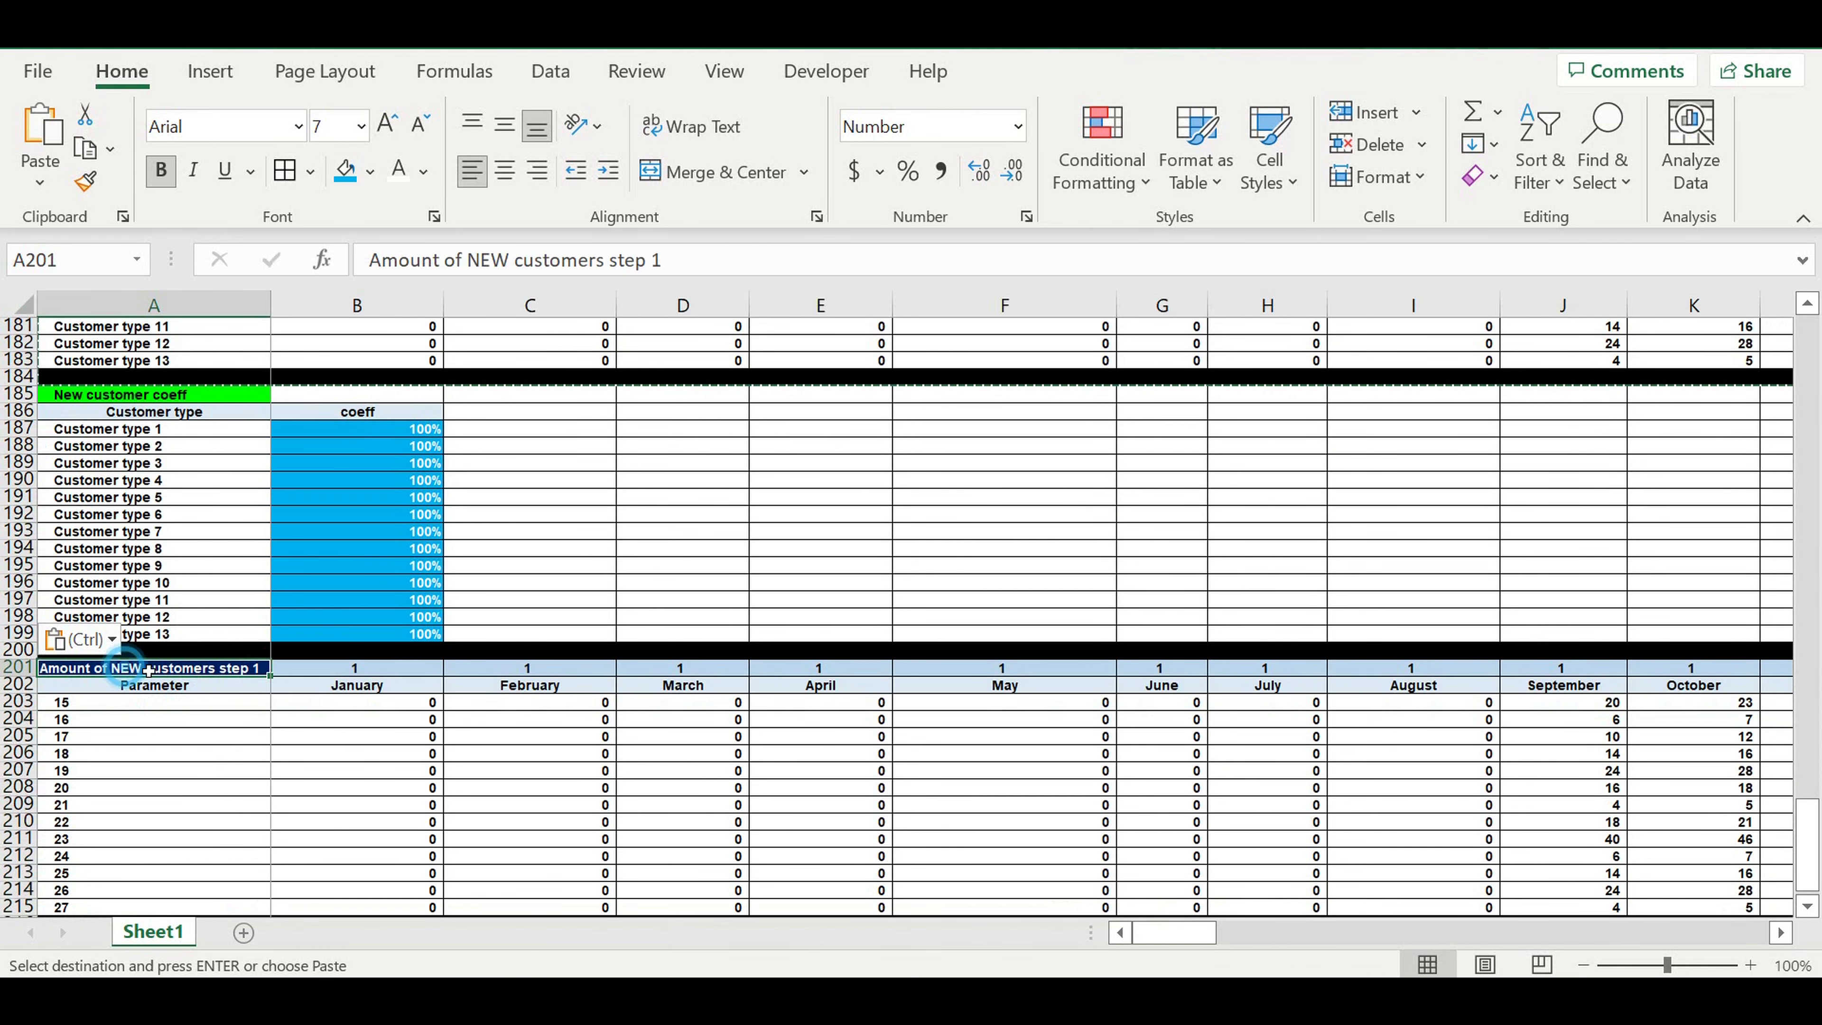
pyautogui.click(735, 279)
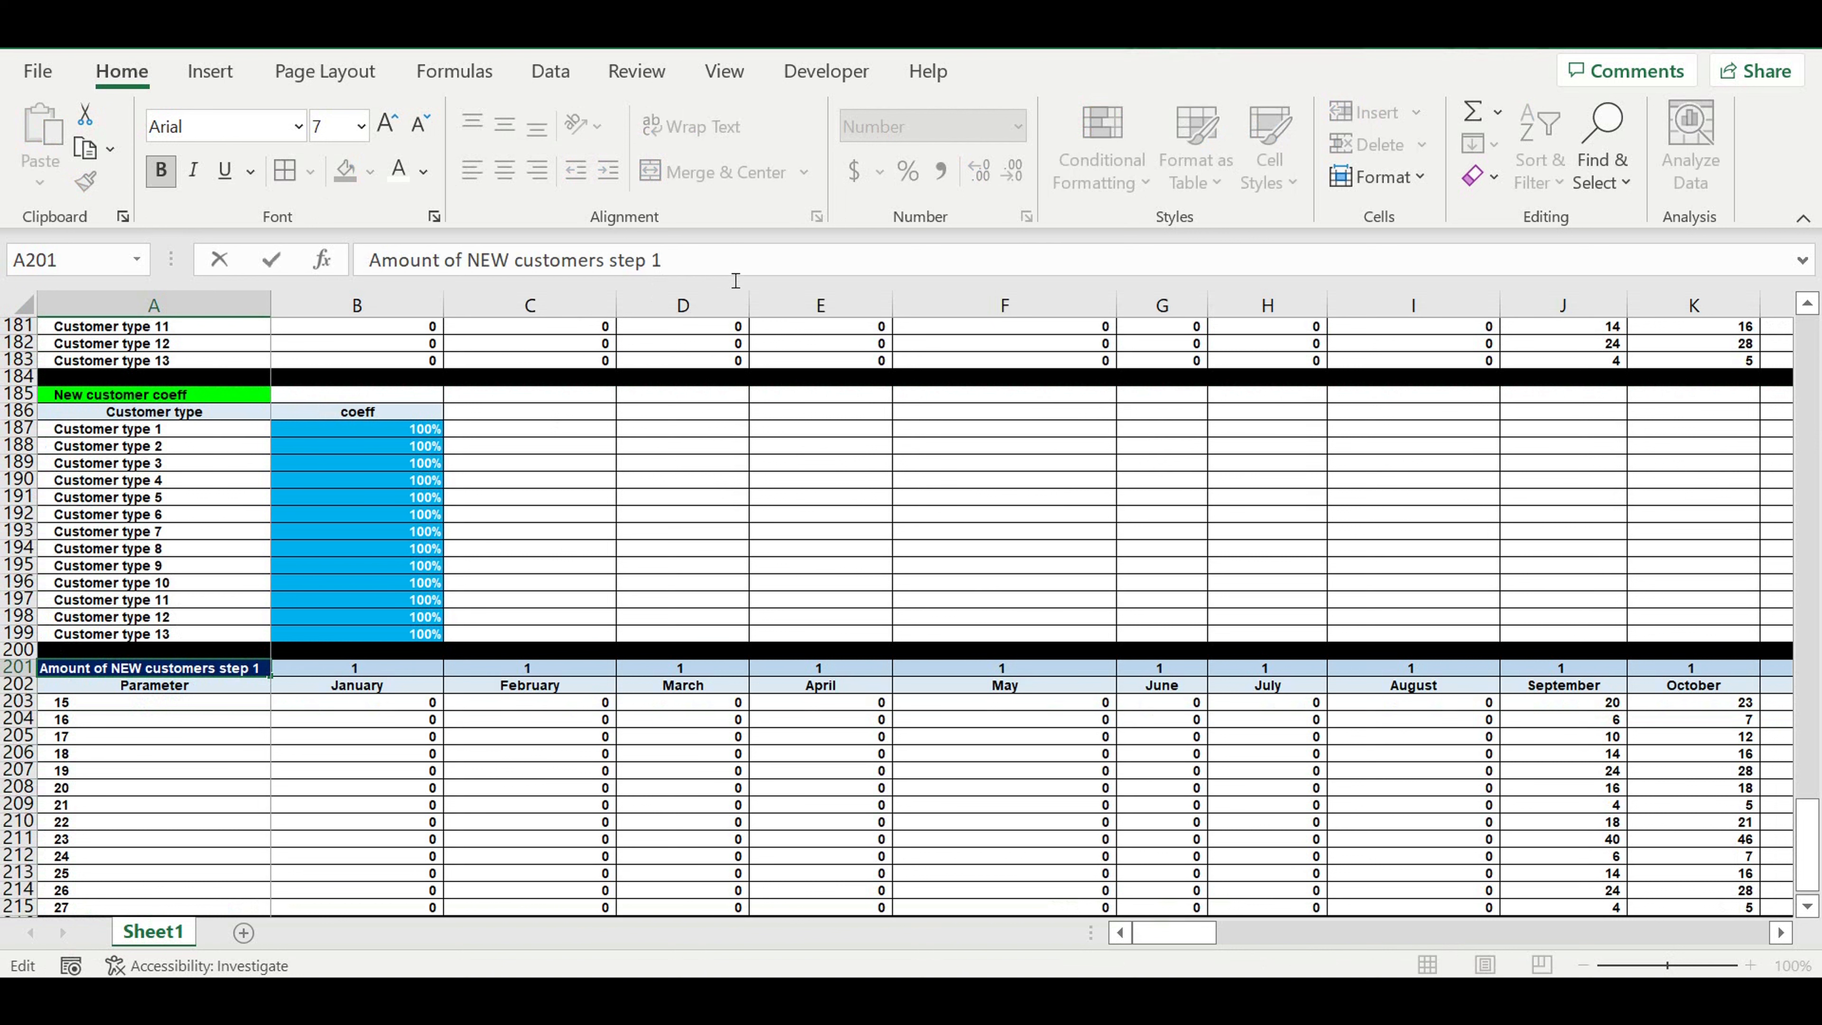
pyautogui.press('Return')
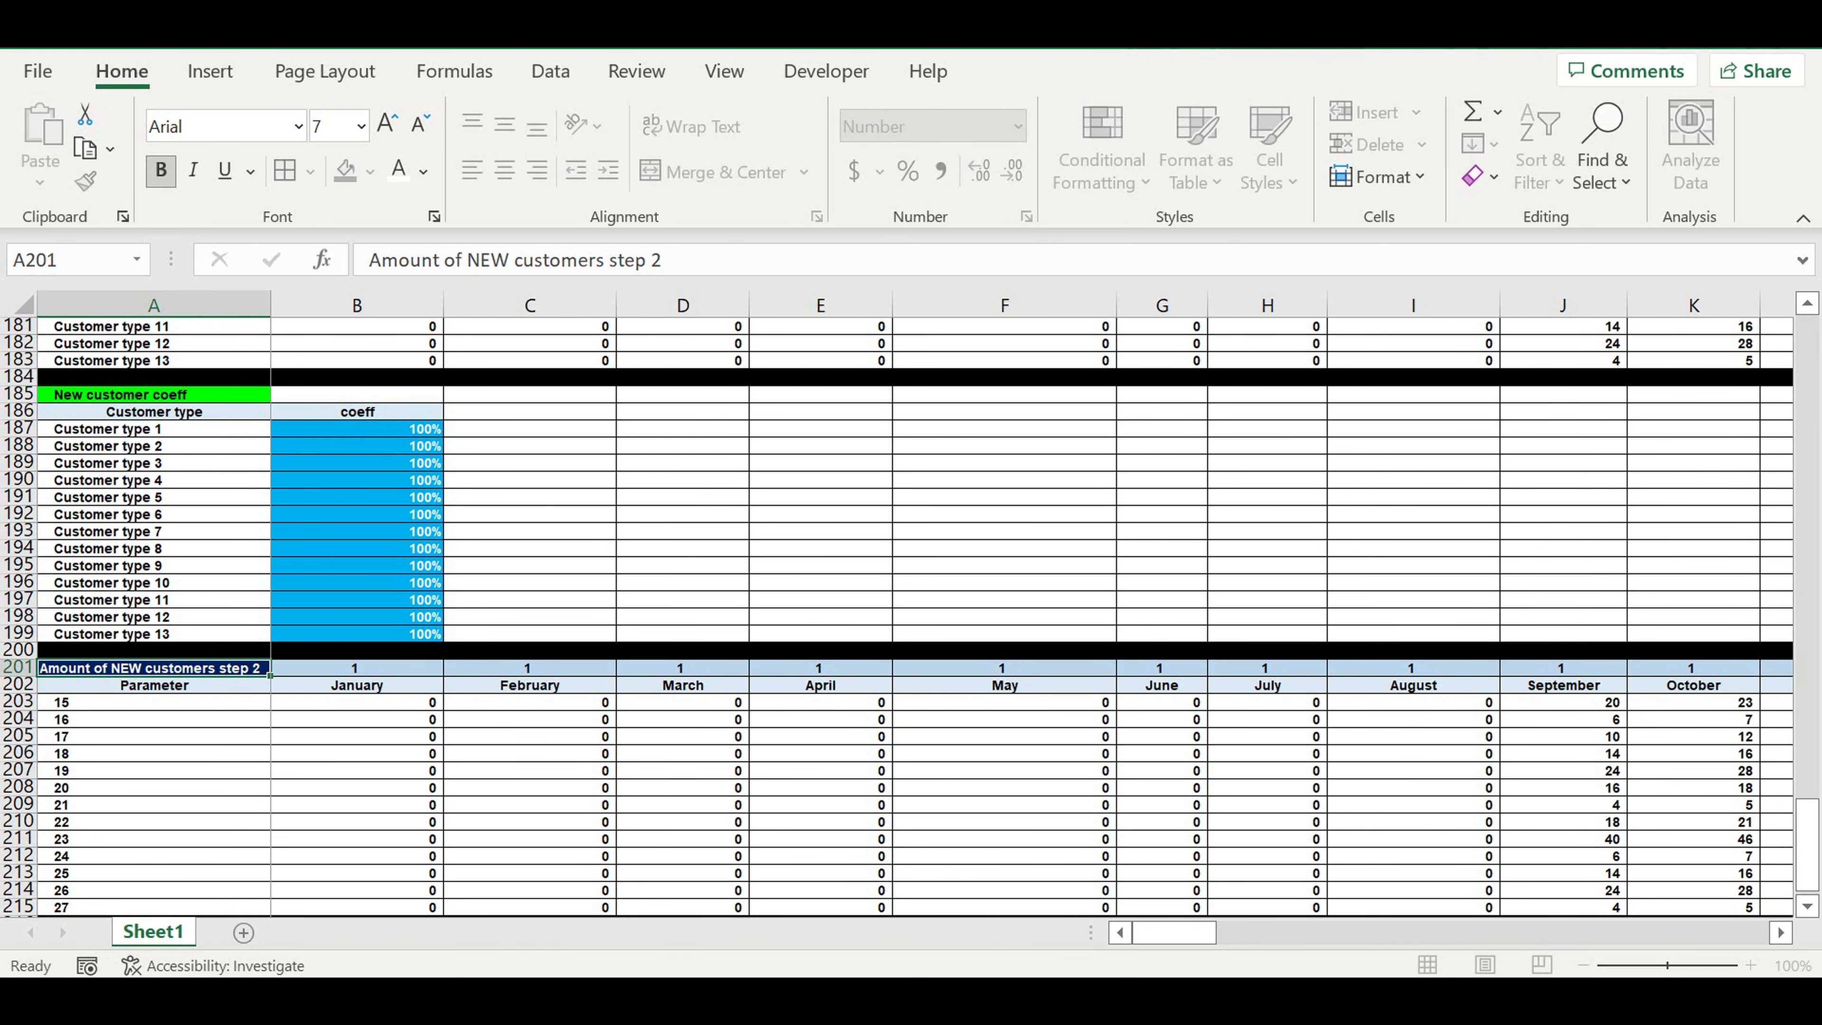
# Step: Link the first year header in B201 to the step 1 table's year in B169
pyautogui.scroll(-3, 452, 479)
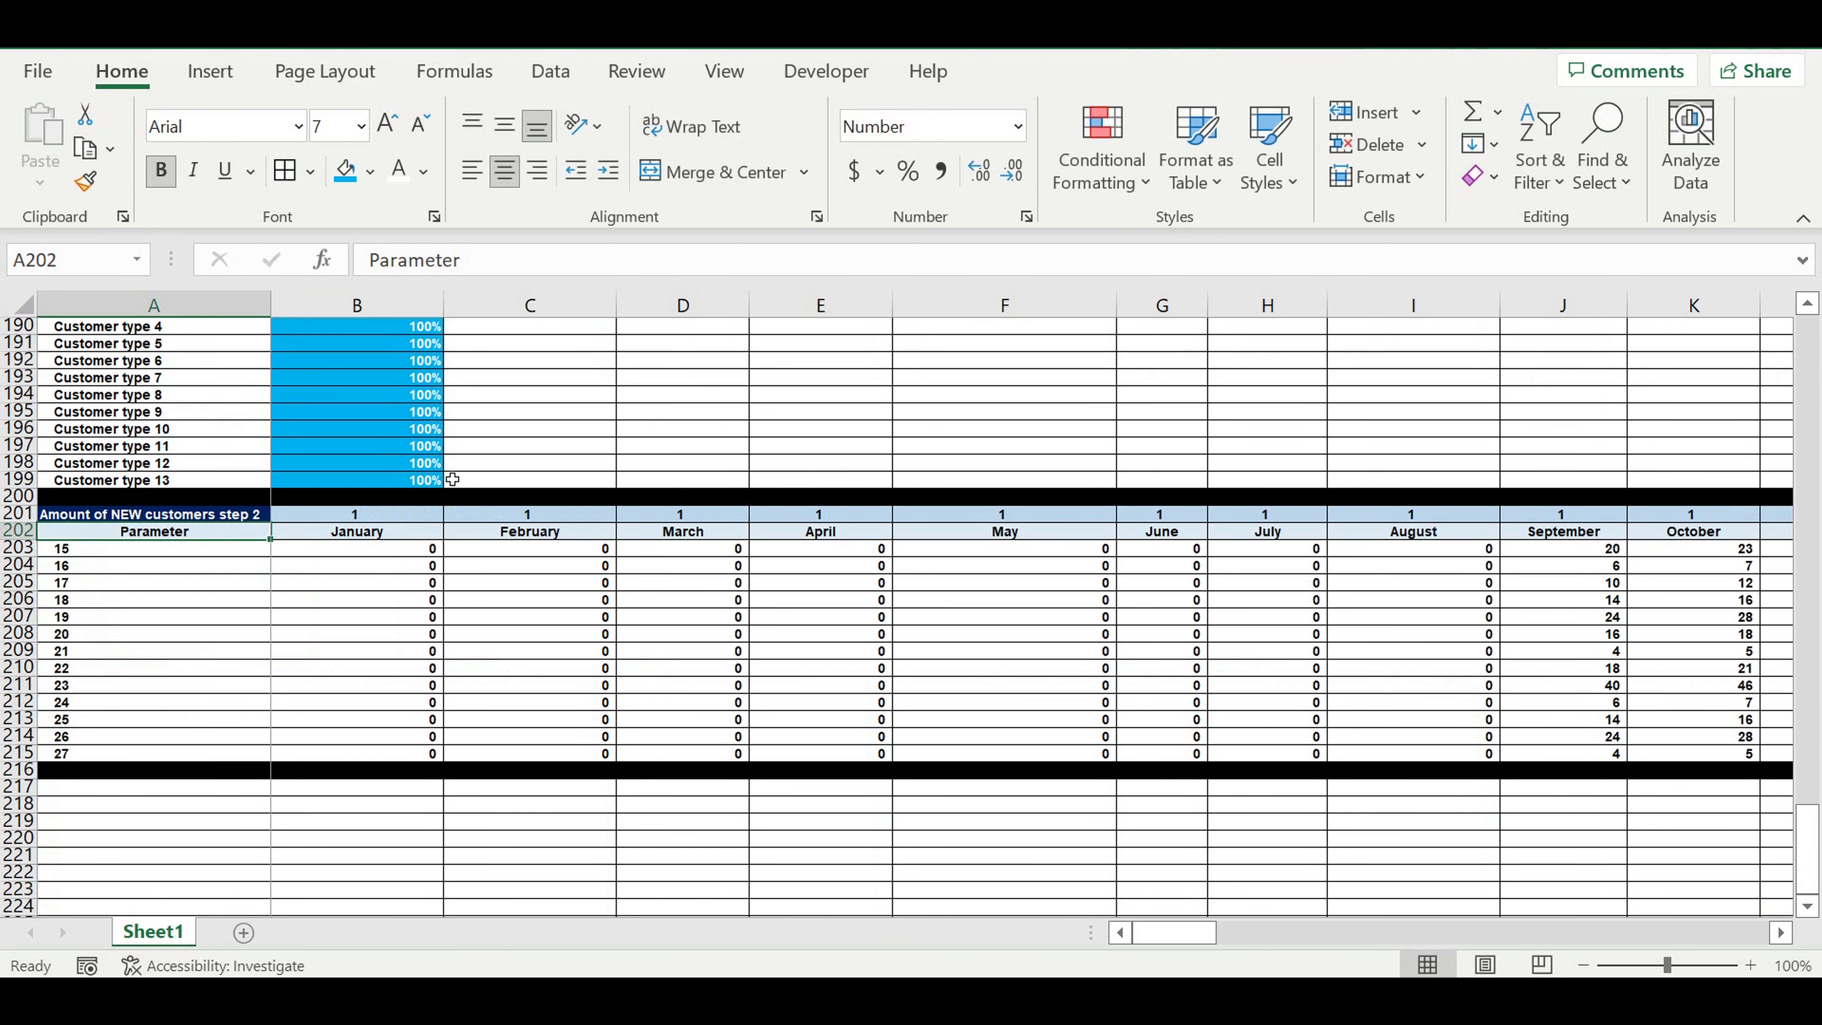
pyautogui.click(370, 517)
pyautogui.write('=')
pyautogui.scroll(2, 484, 495)
pyautogui.scroll(9, 484, 494)
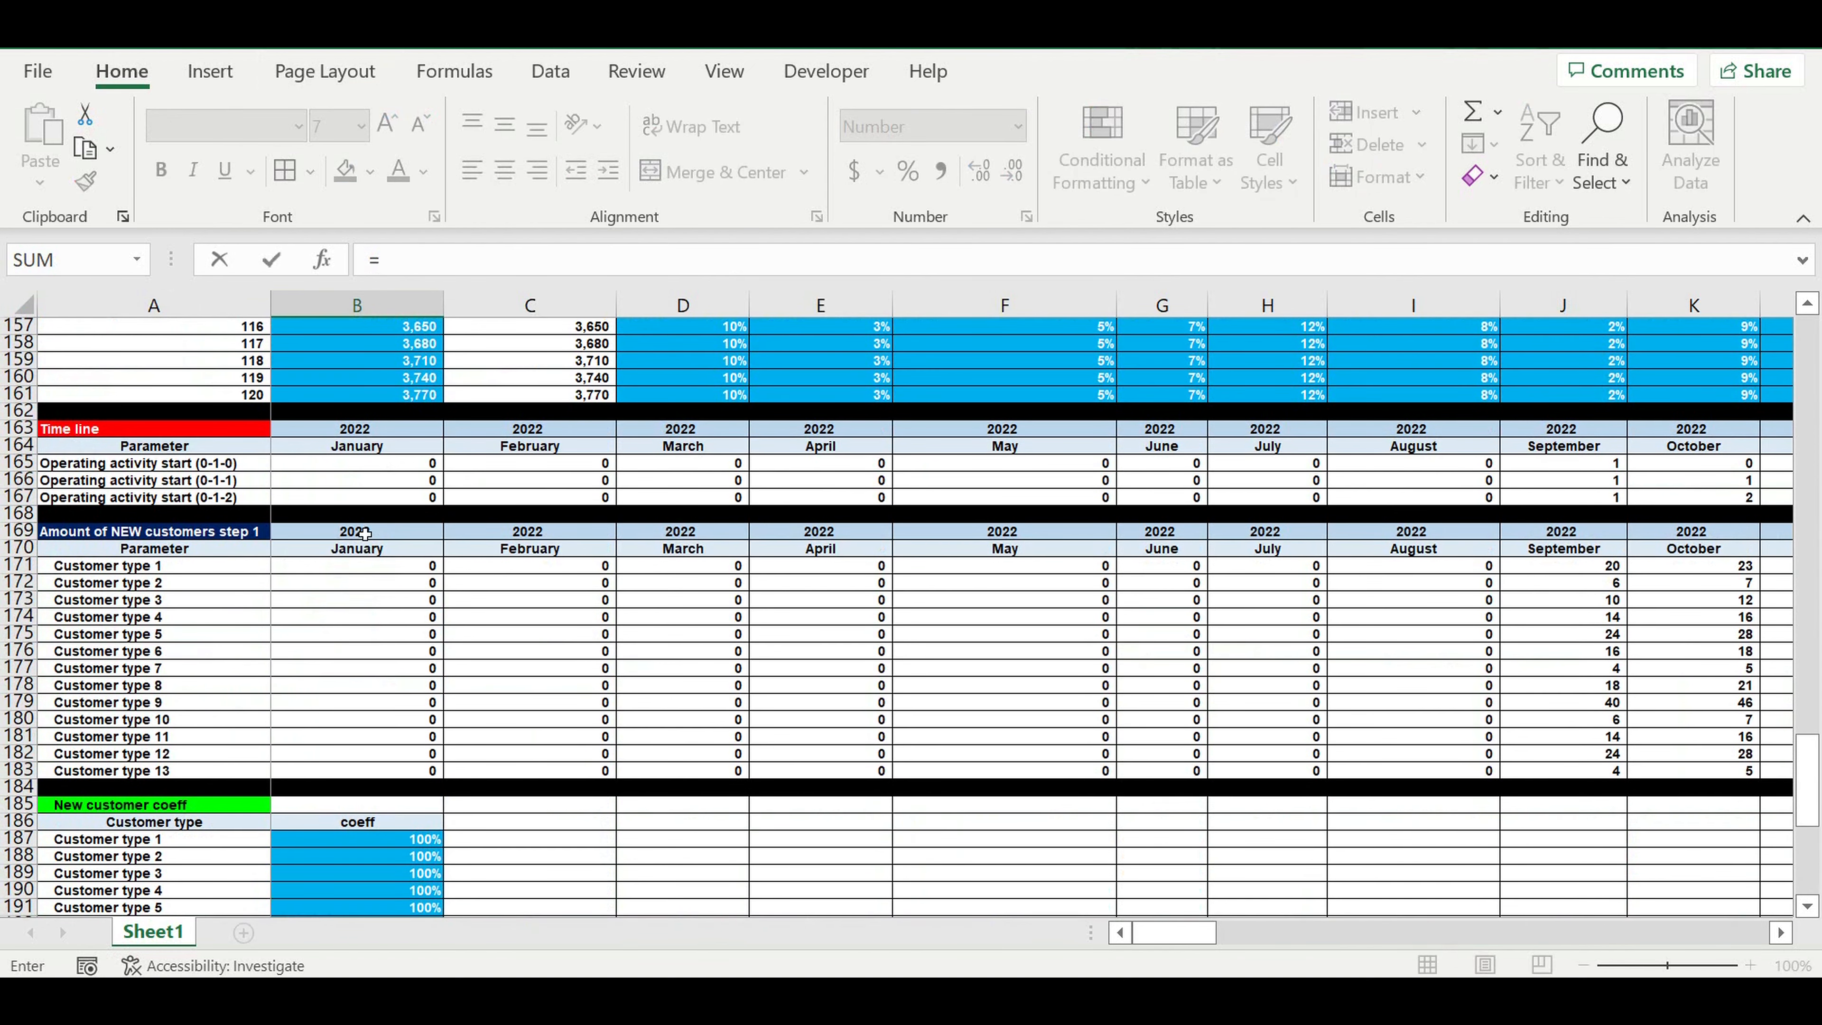
pyautogui.click(366, 533)
pyautogui.press('Return')
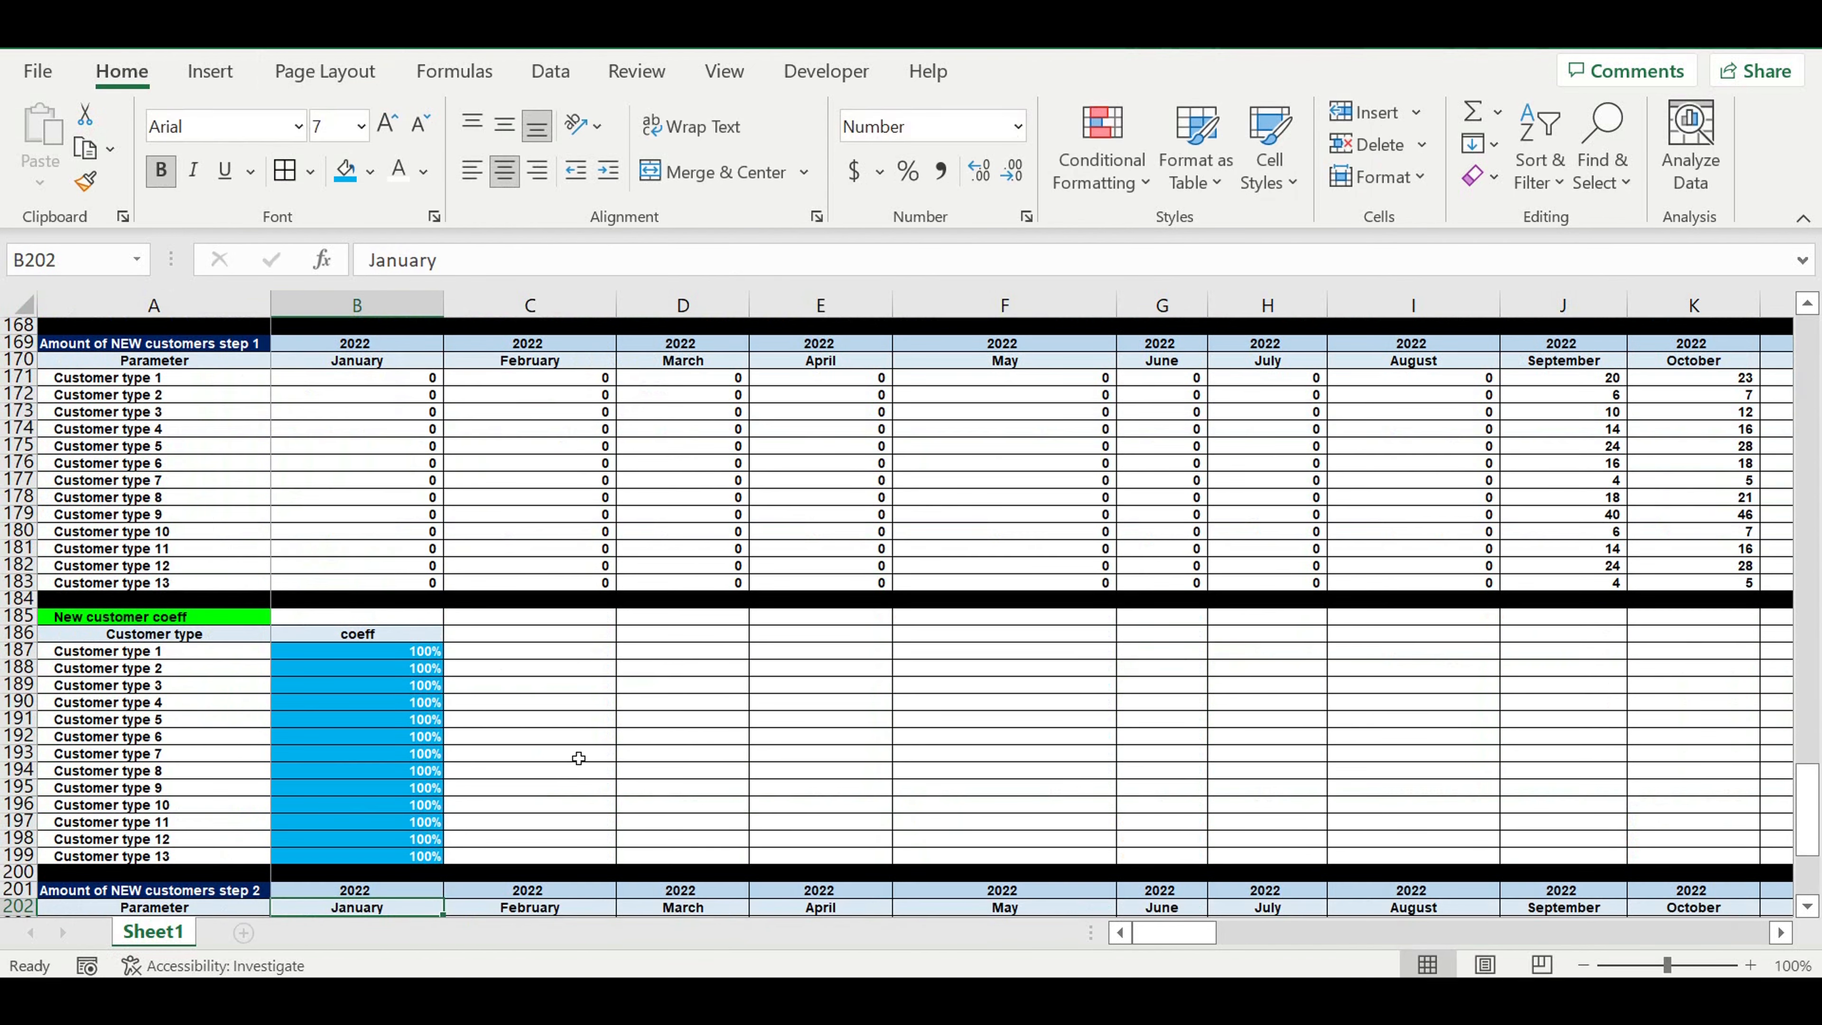
# Step: Give the step 2 title cell A201 a dark blue-gray fill
pyautogui.scroll(-5, 578, 759)
pyautogui.click(238, 635)
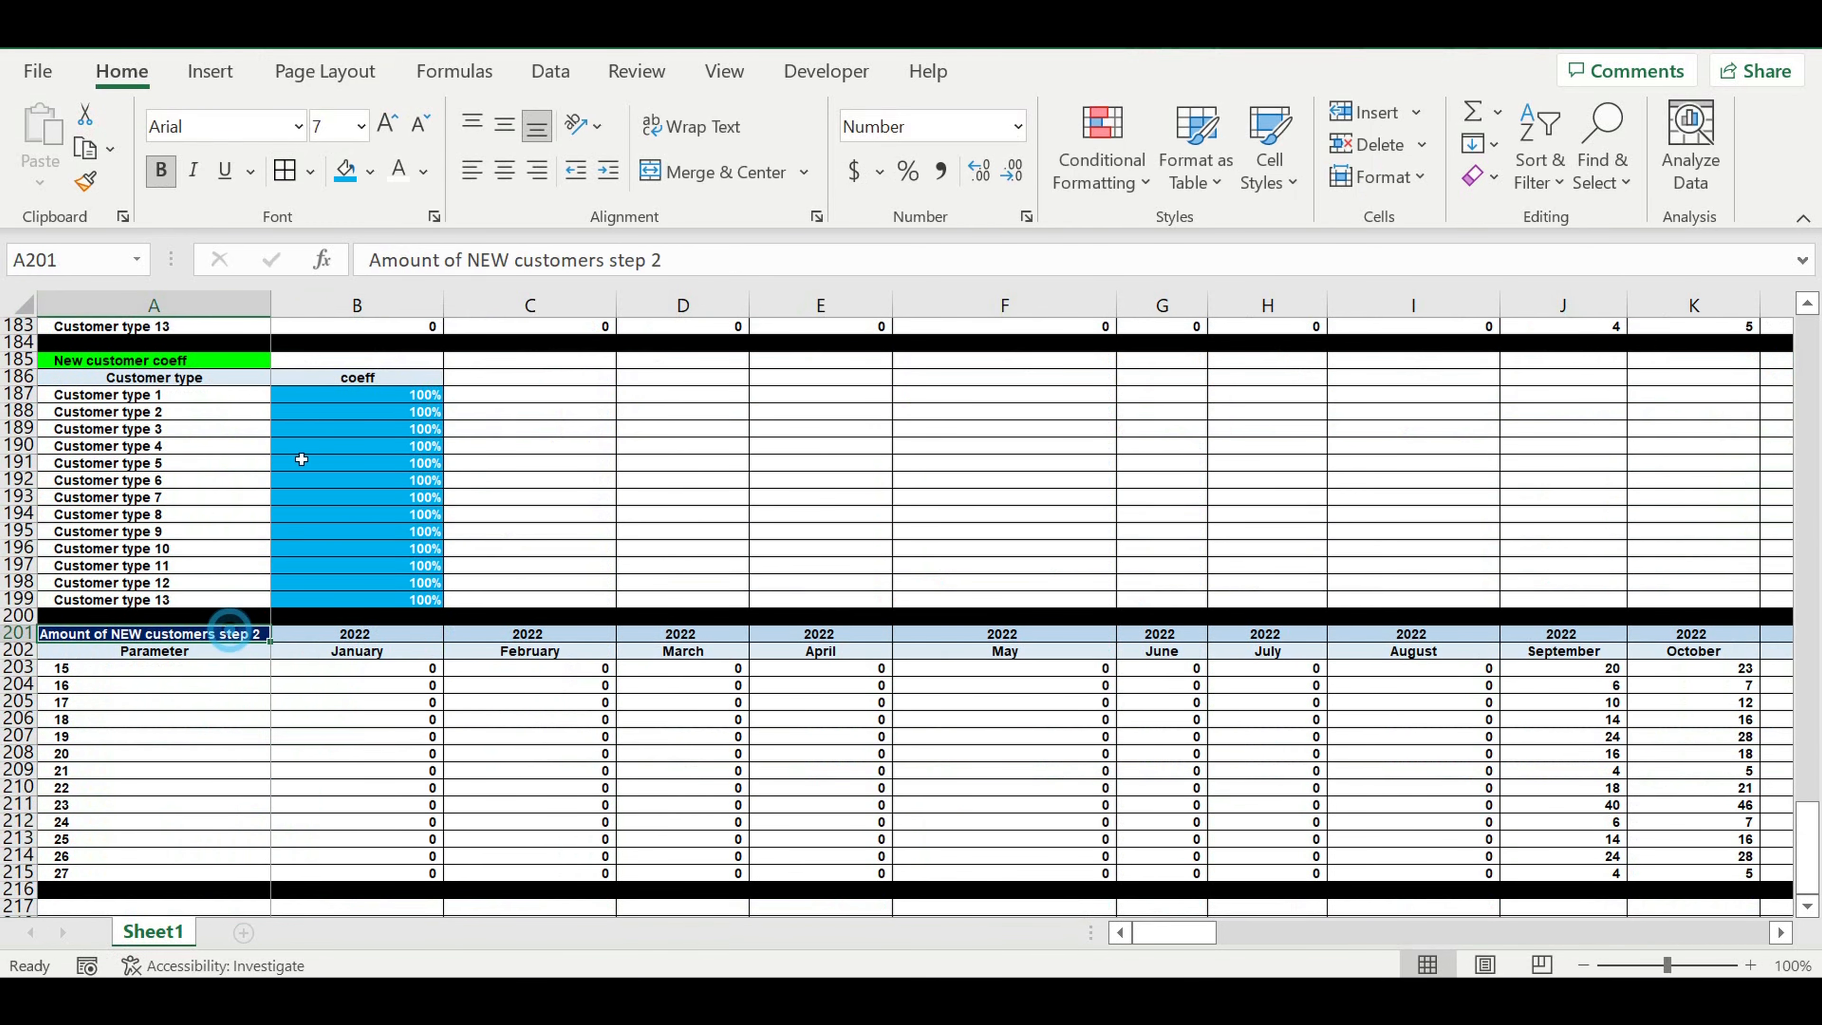
pyautogui.click(370, 173)
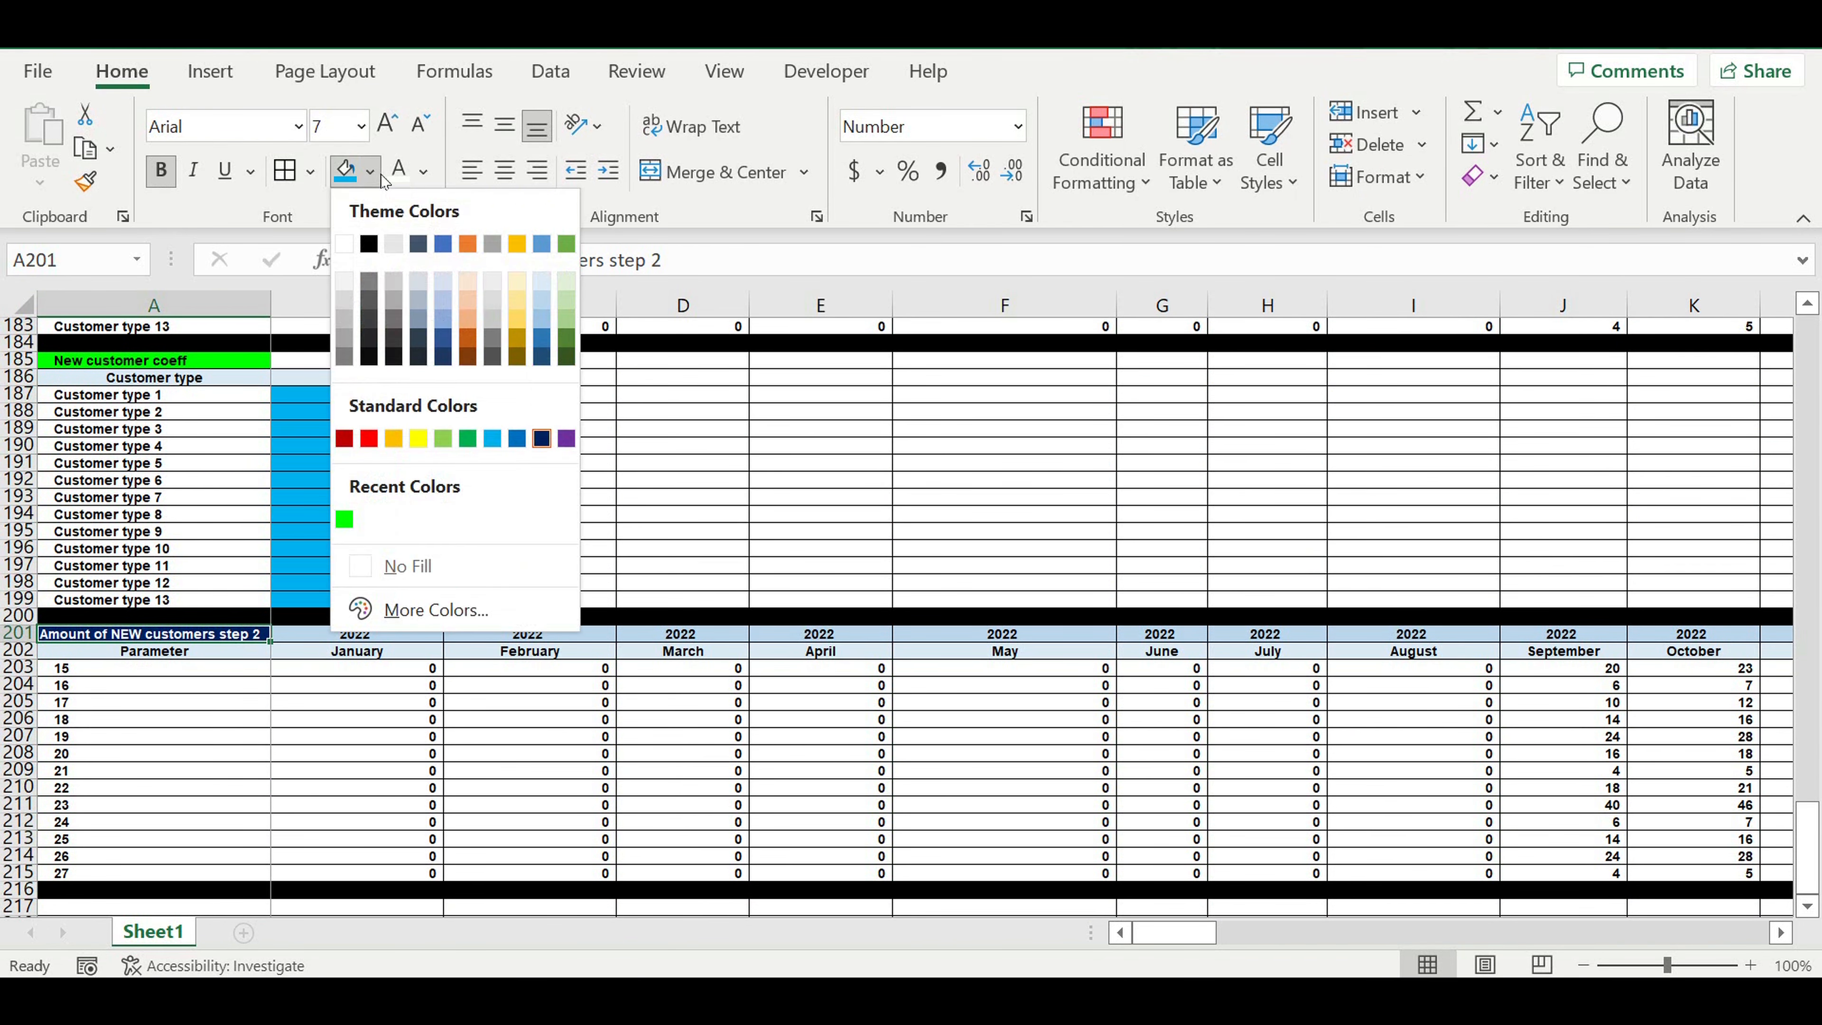
pyautogui.click(417, 330)
# Step: Link A203 to A187 and the header A202 to A186, and copy the customer type link down through A215
pyautogui.click(208, 686)
pyautogui.click(251, 651)
pyautogui.click(255, 668)
pyautogui.write('=')
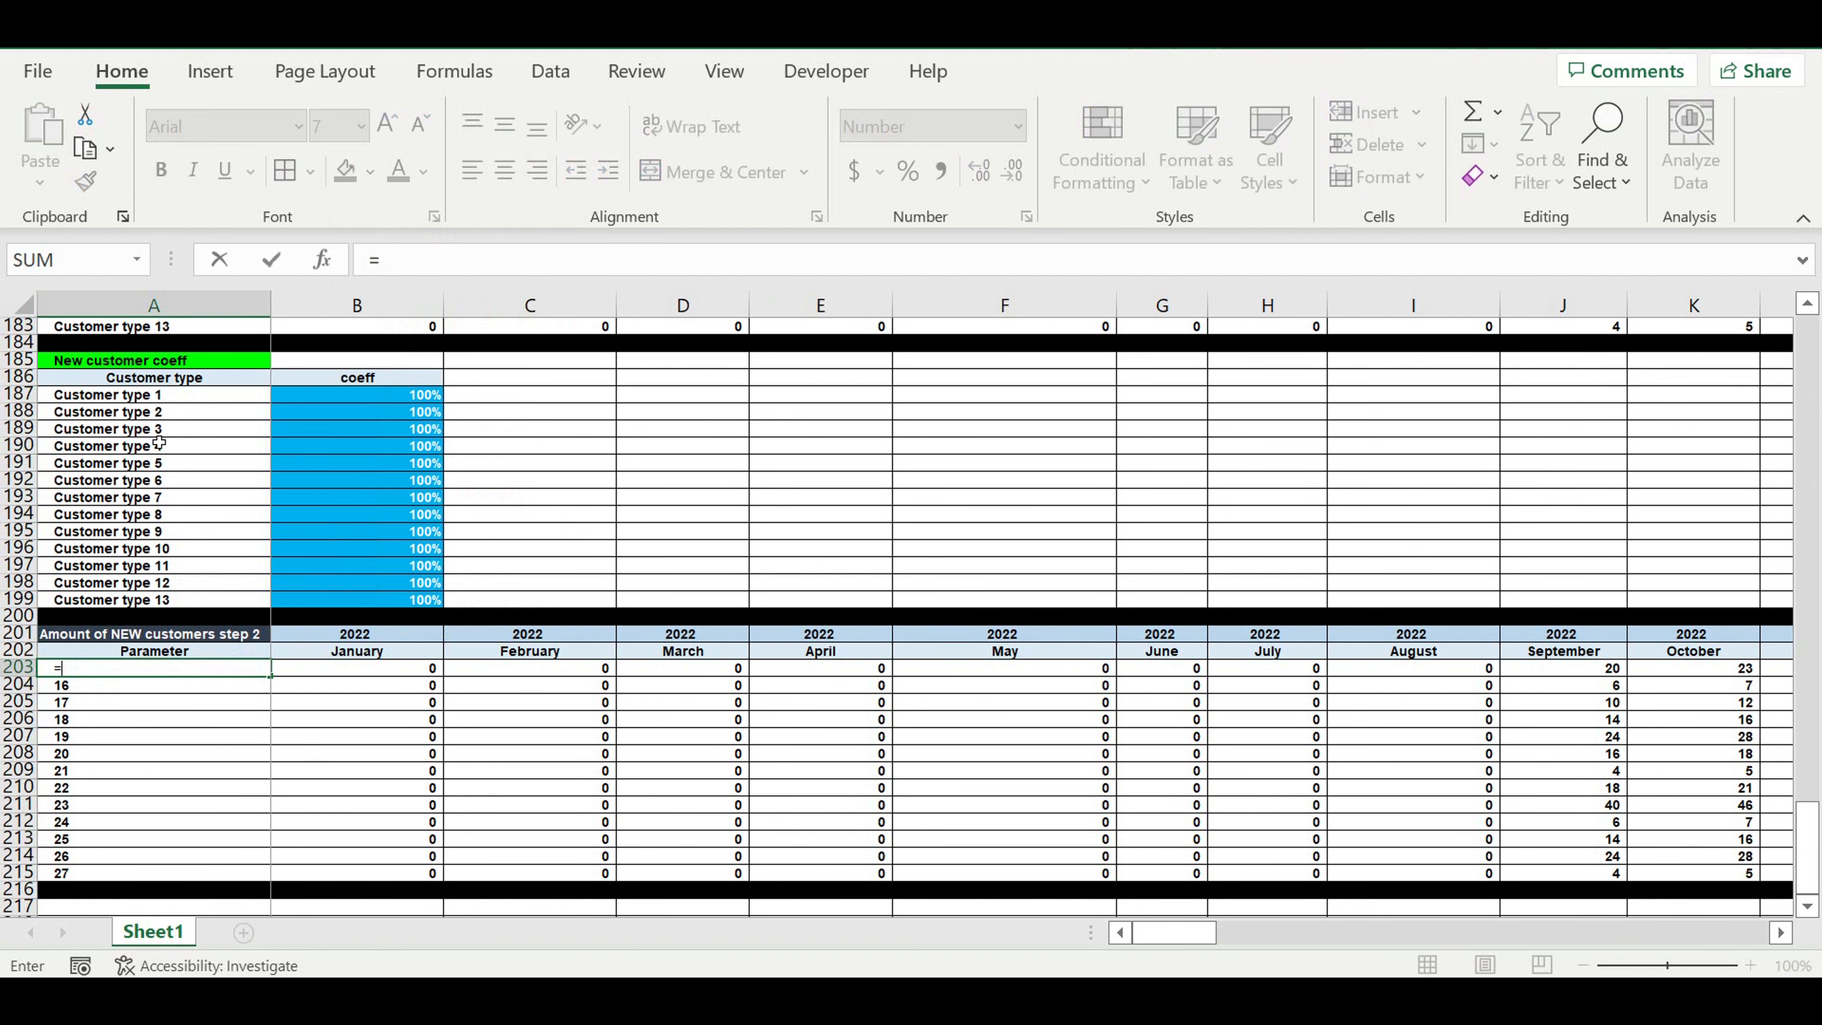
pyautogui.click(94, 395)
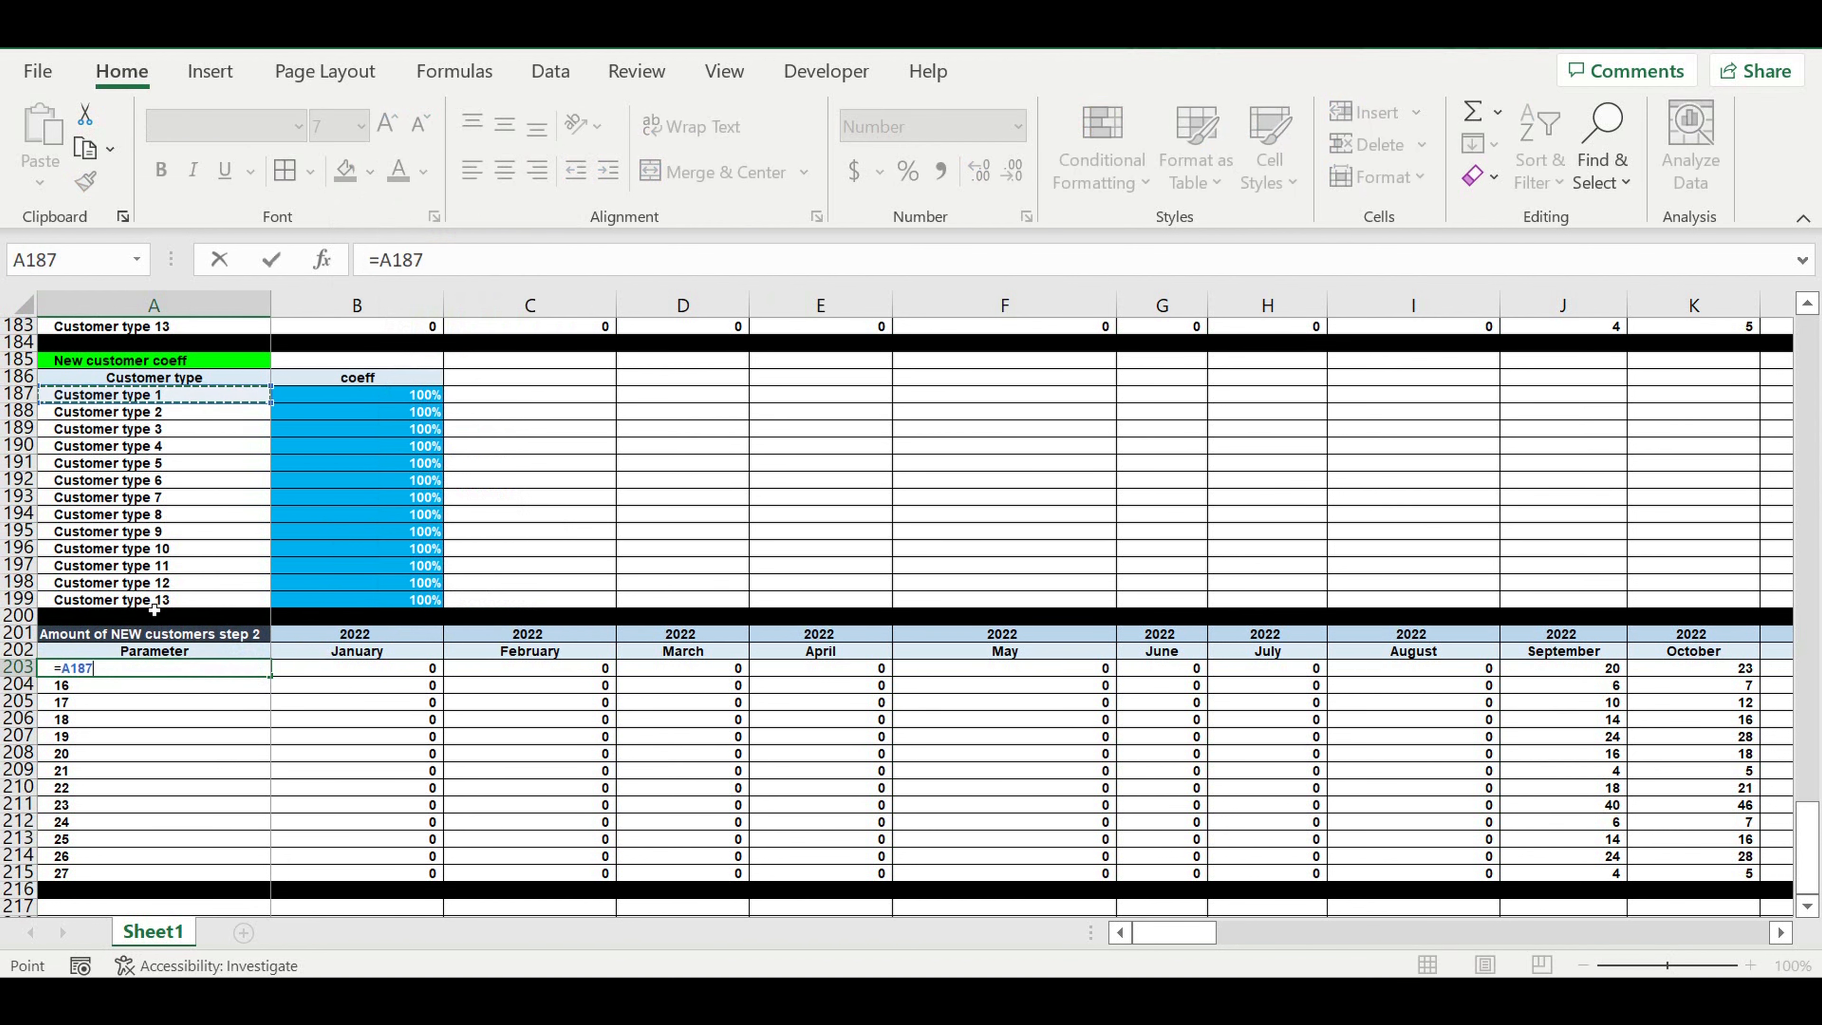
pyautogui.hotkey('ctrl', 'Return')
pyautogui.click(140, 652)
pyautogui.write('=')
pyautogui.click(180, 384)
pyautogui.press('Return')
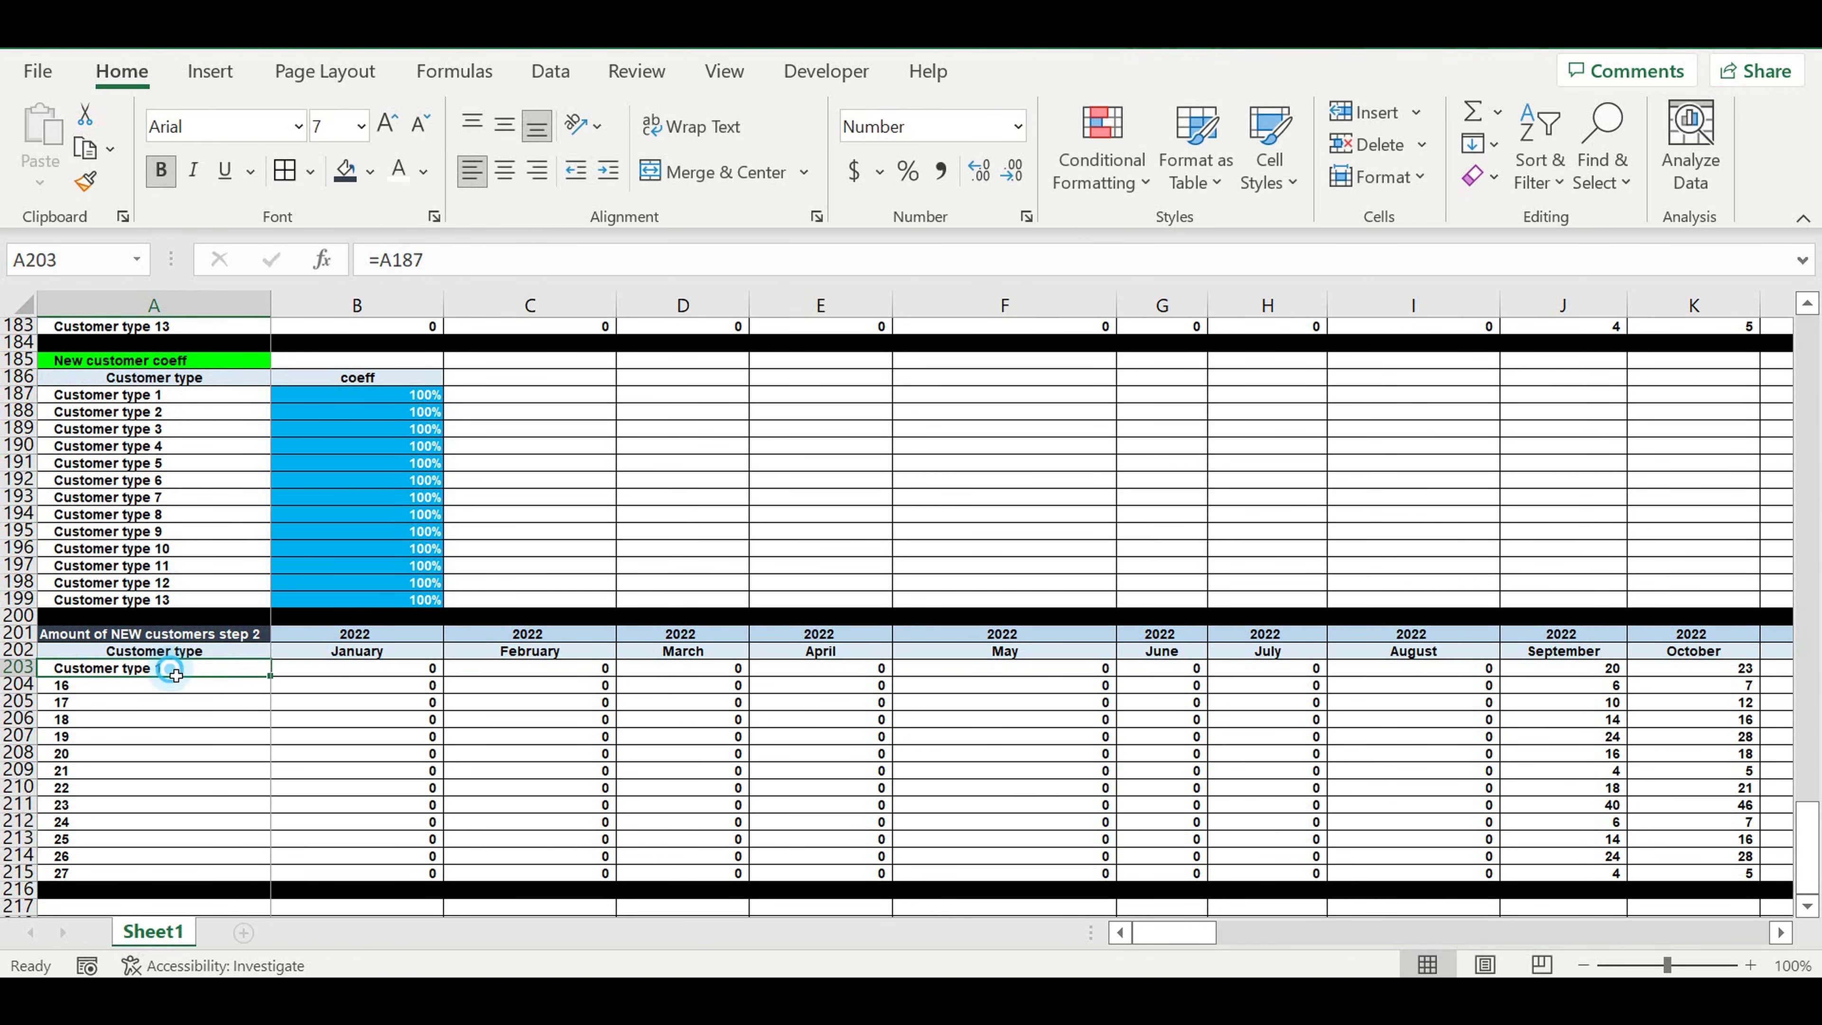
pyautogui.moveTo(275, 678); pyautogui.dragTo(230, 879)
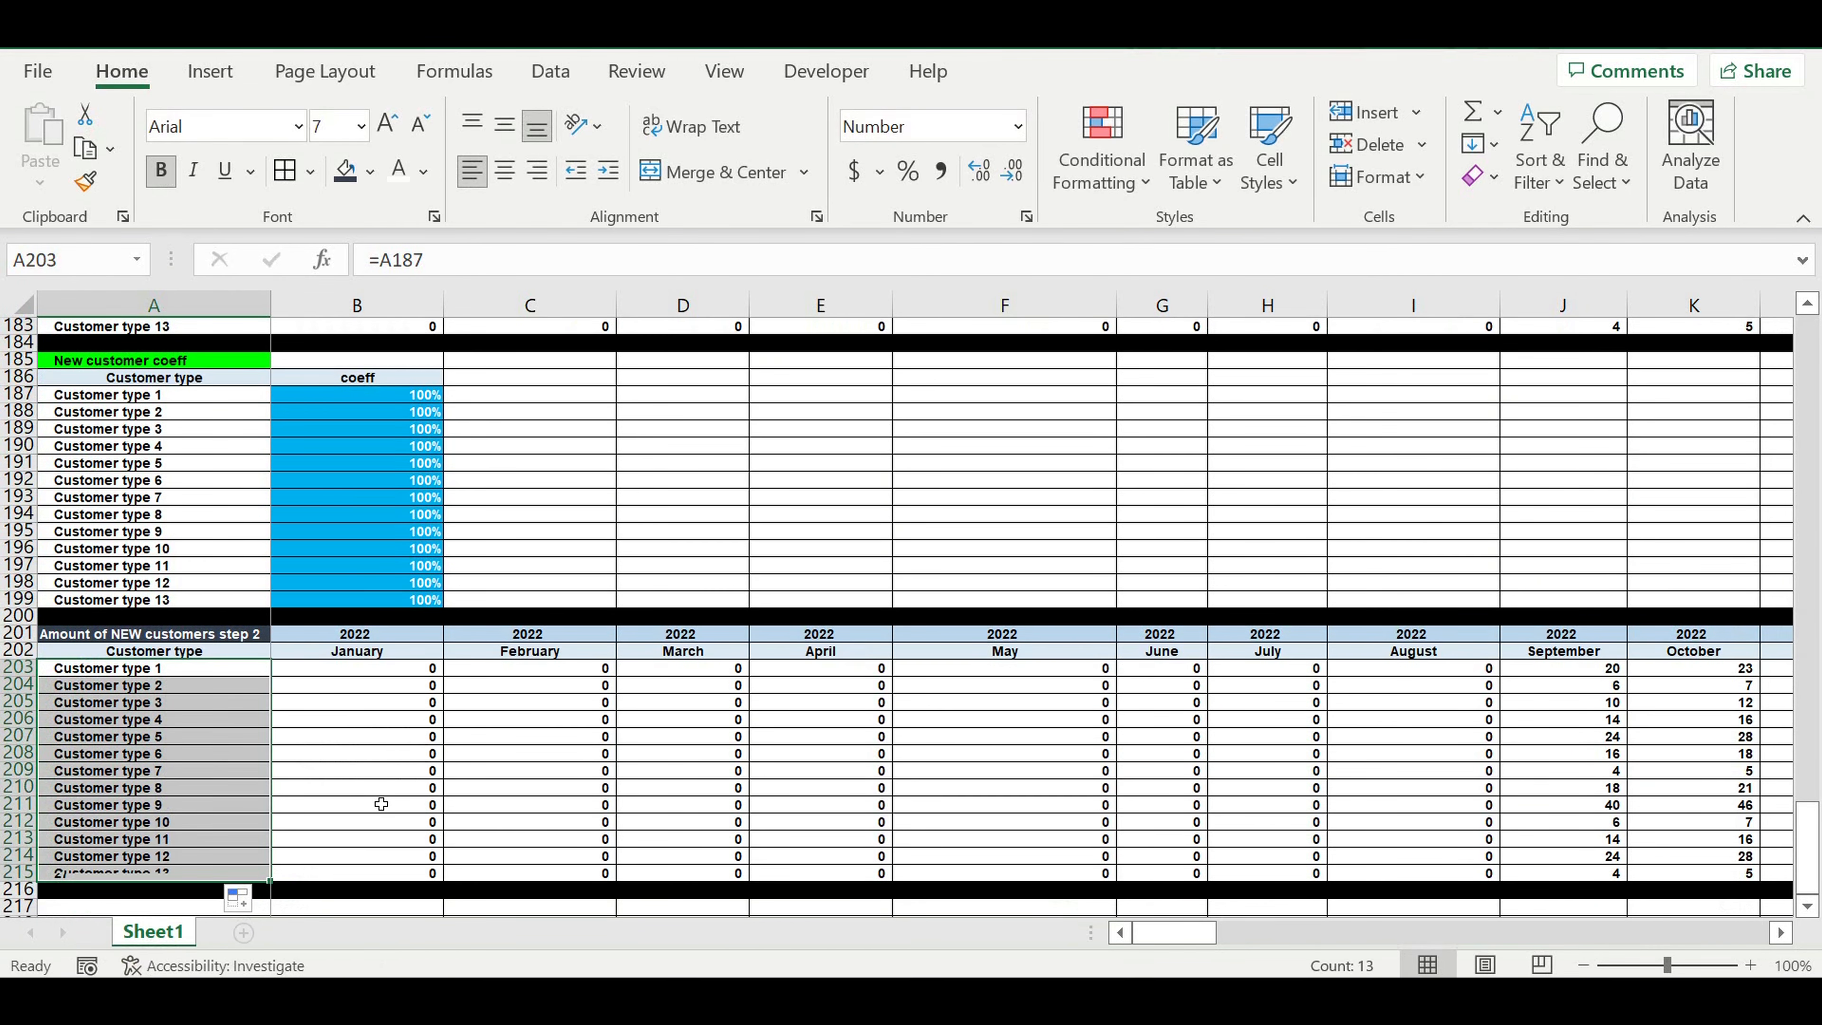
# Step: Start a formula in B203 multiplying the step 1 amount B171 by the coefficient $B187, with its column locked
pyautogui.click(384, 772)
pyautogui.click(377, 685)
pyautogui.click(387, 669)
pyautogui.write('=')
pyautogui.scroll(3, 492, 646)
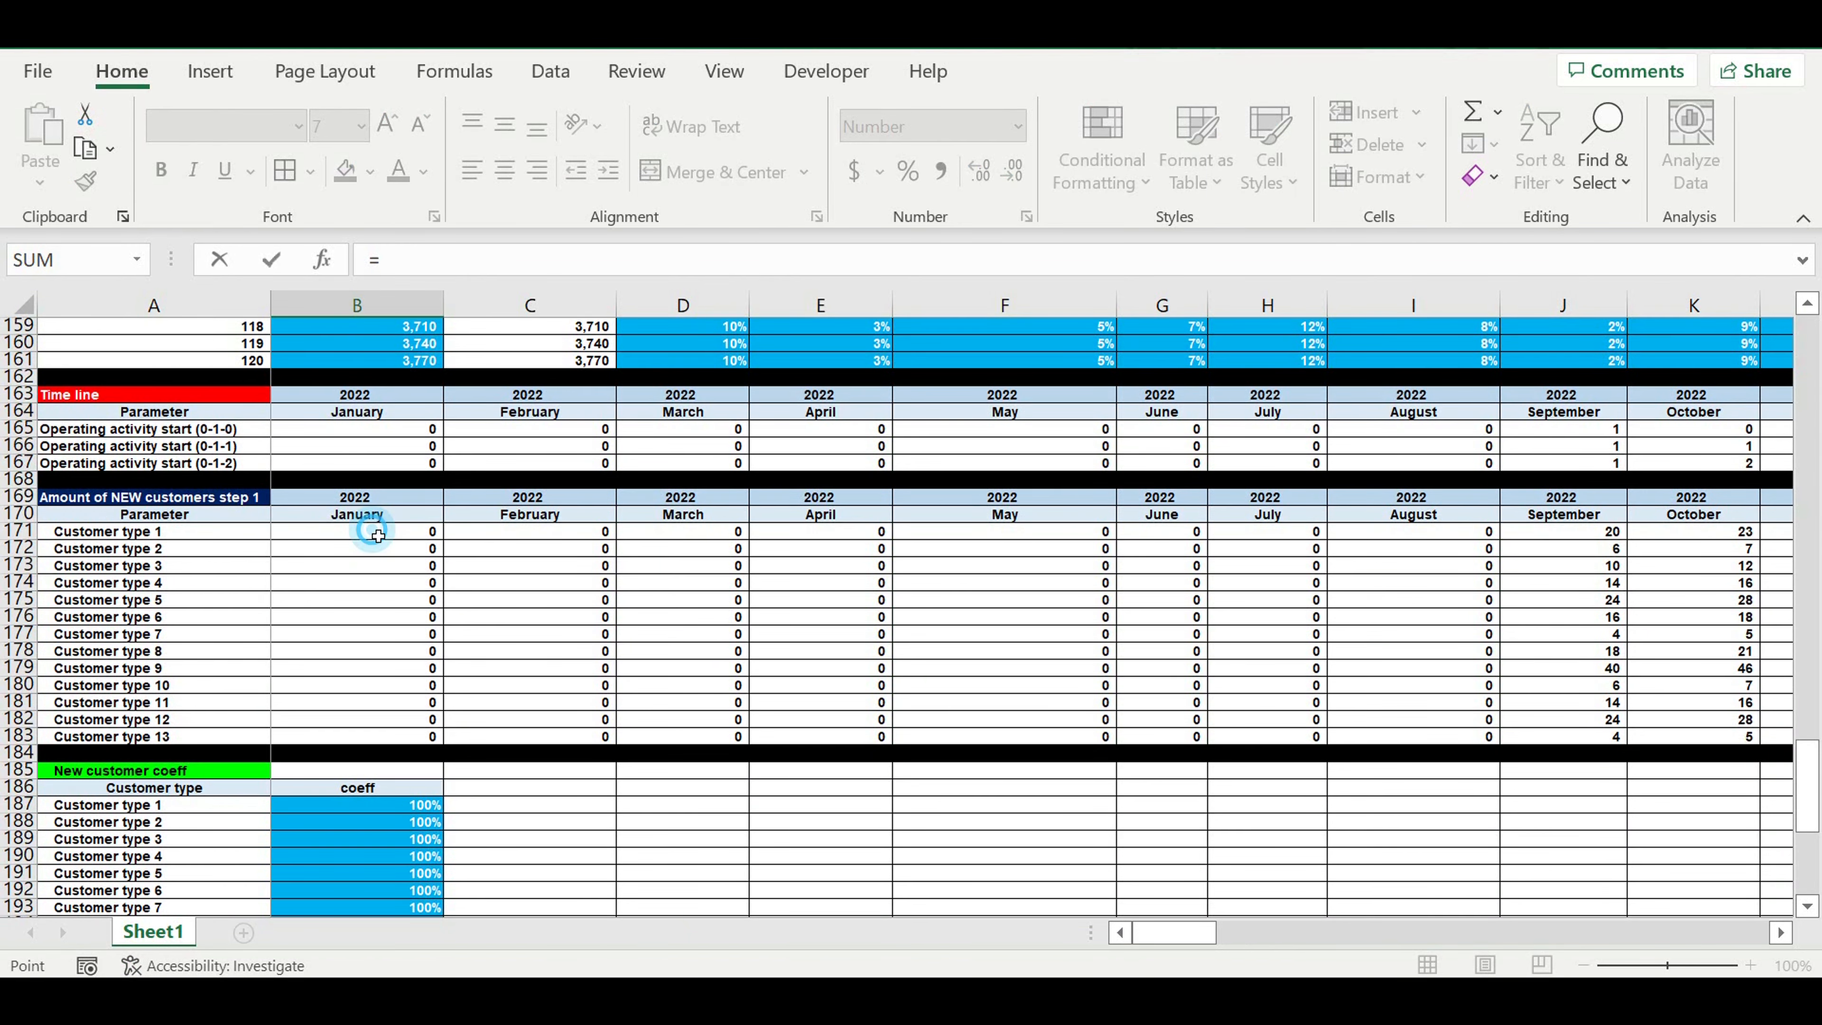
pyautogui.click(379, 537)
pyautogui.write('*')
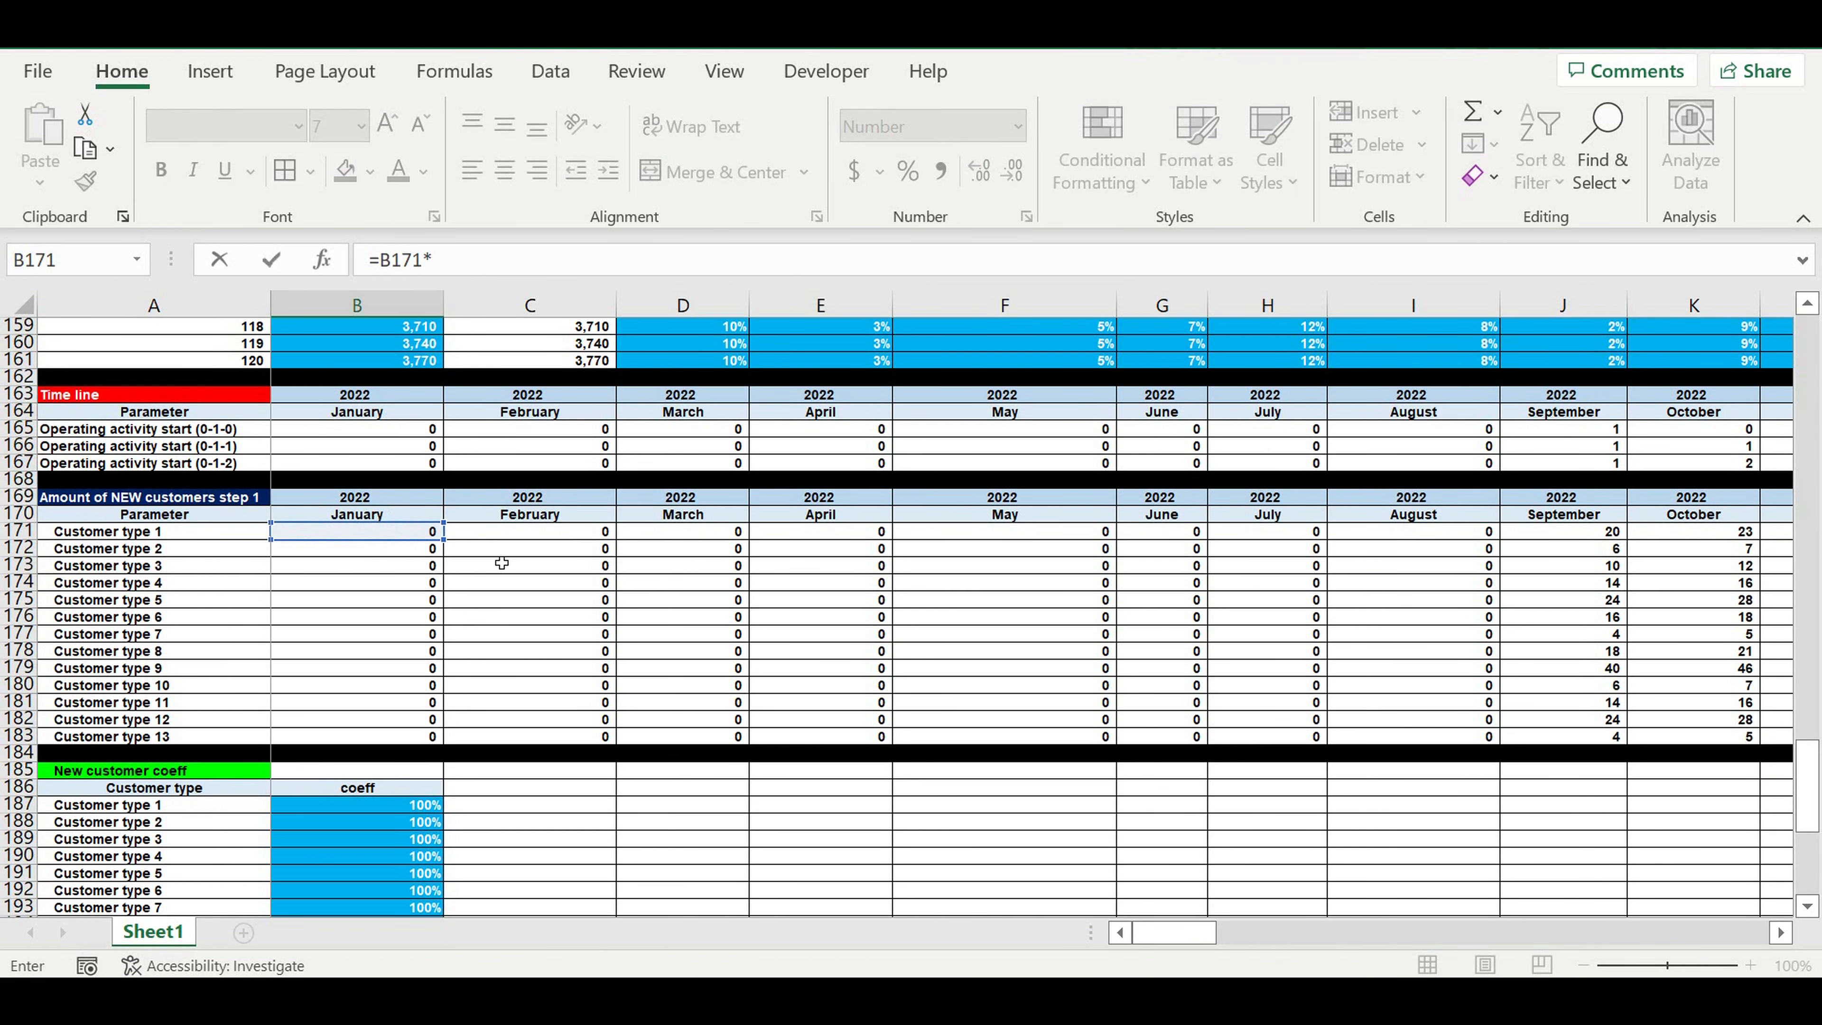
pyautogui.scroll(-3, 504, 571)
pyautogui.click(401, 659)
pyautogui.click(433, 262)
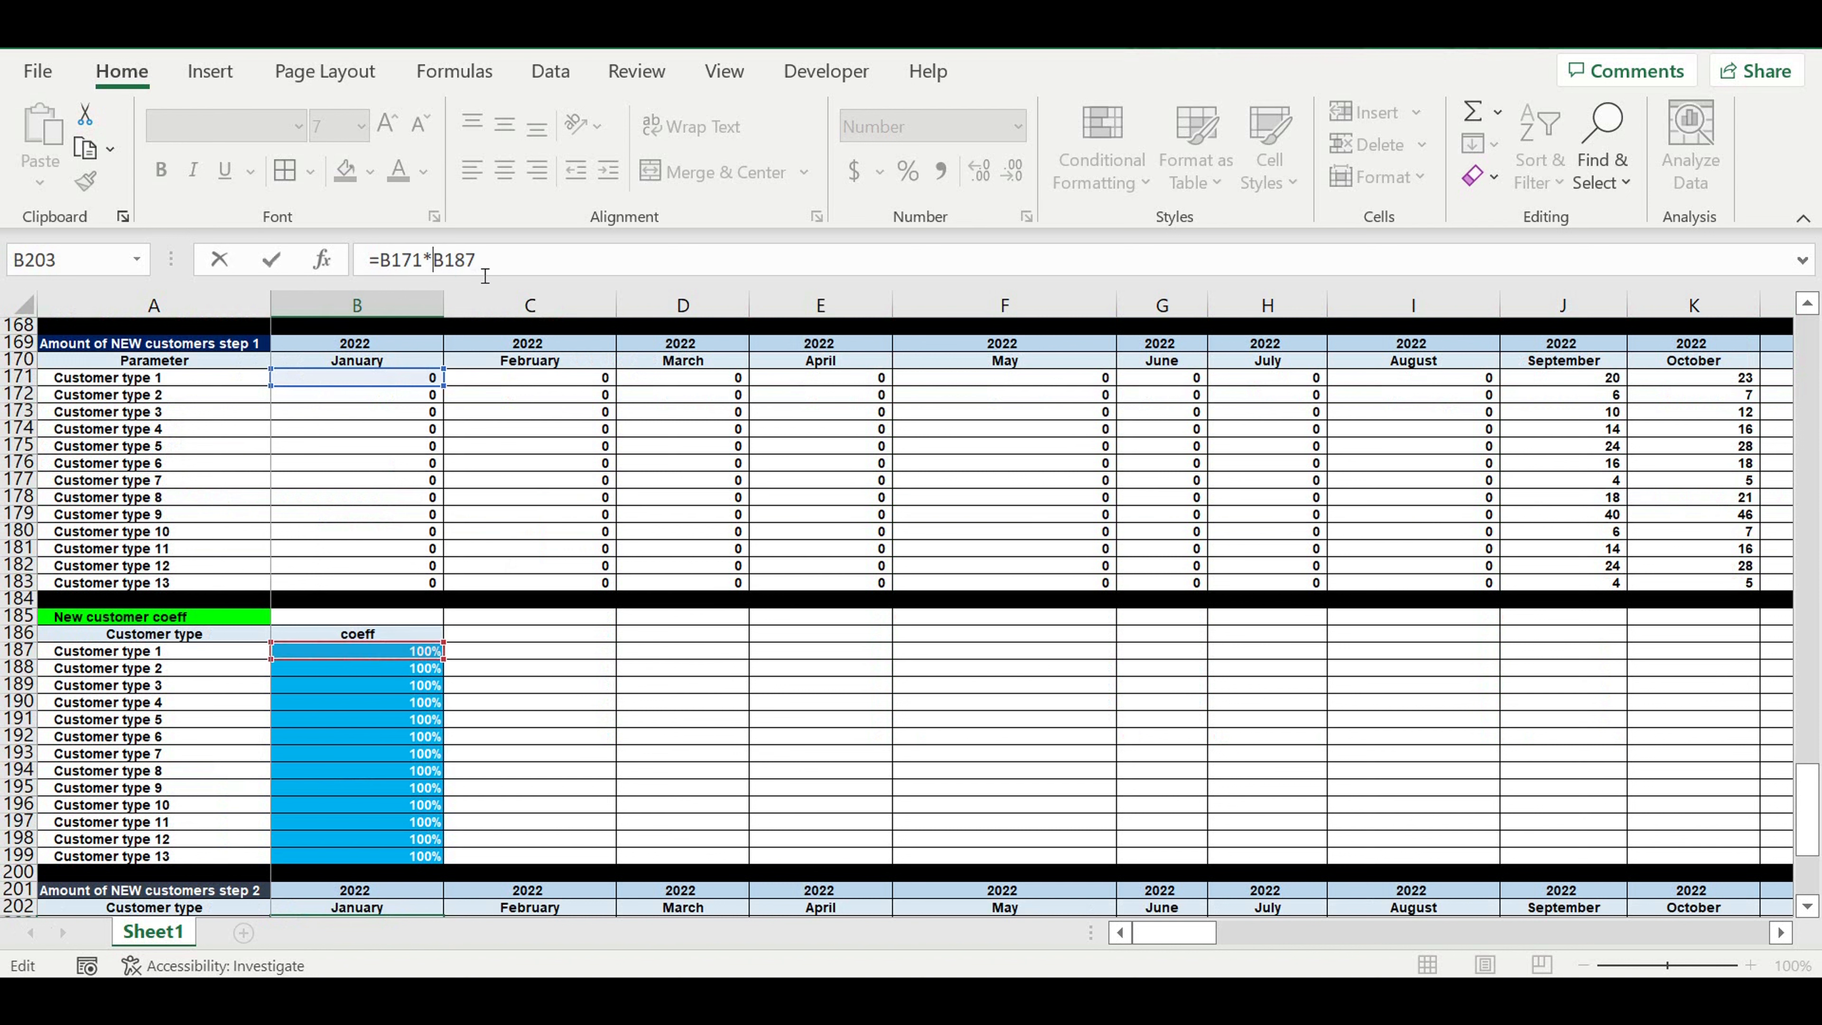
pyautogui.write('$')
pyautogui.click(530, 259)
# Step: Extend the B203 formula with the on/off flag to make it =B171*$B187*$H24 and confirm it
pyautogui.write('*')
pyautogui.moveTo(1785, 316); pyautogui.dragTo(1785, 313)
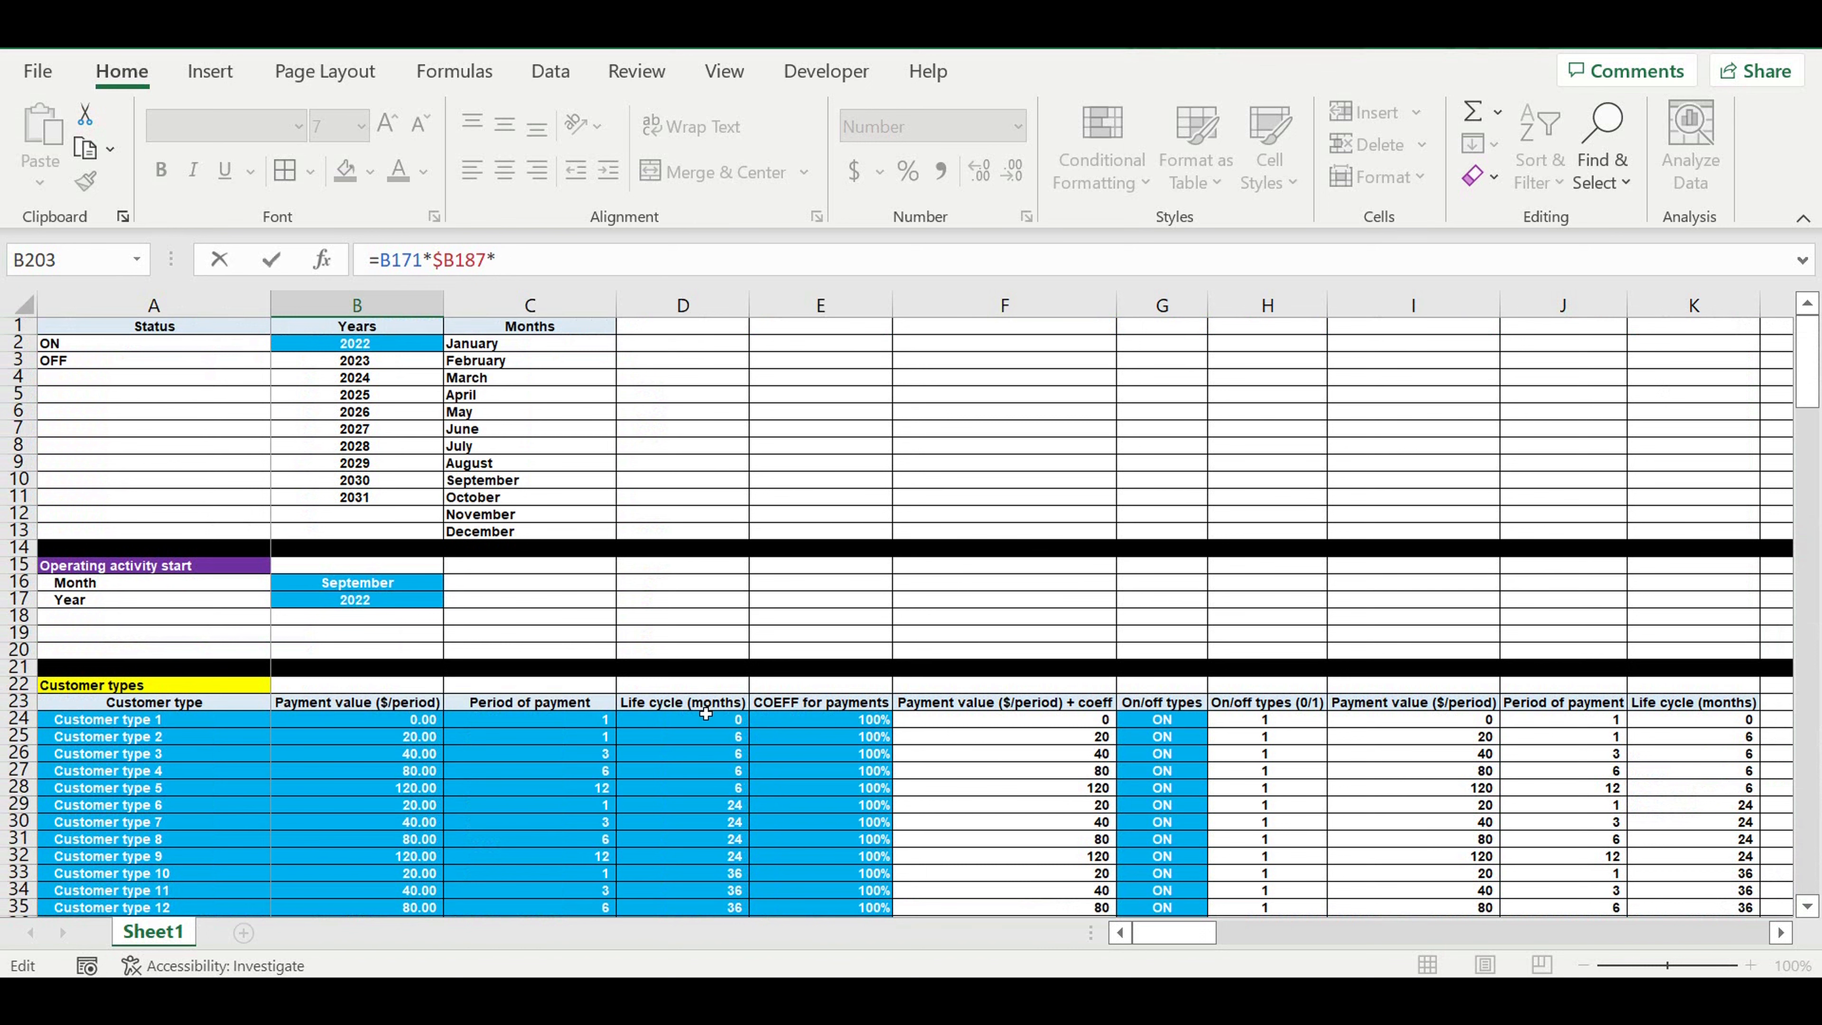
pyautogui.scroll(-4, 706, 709)
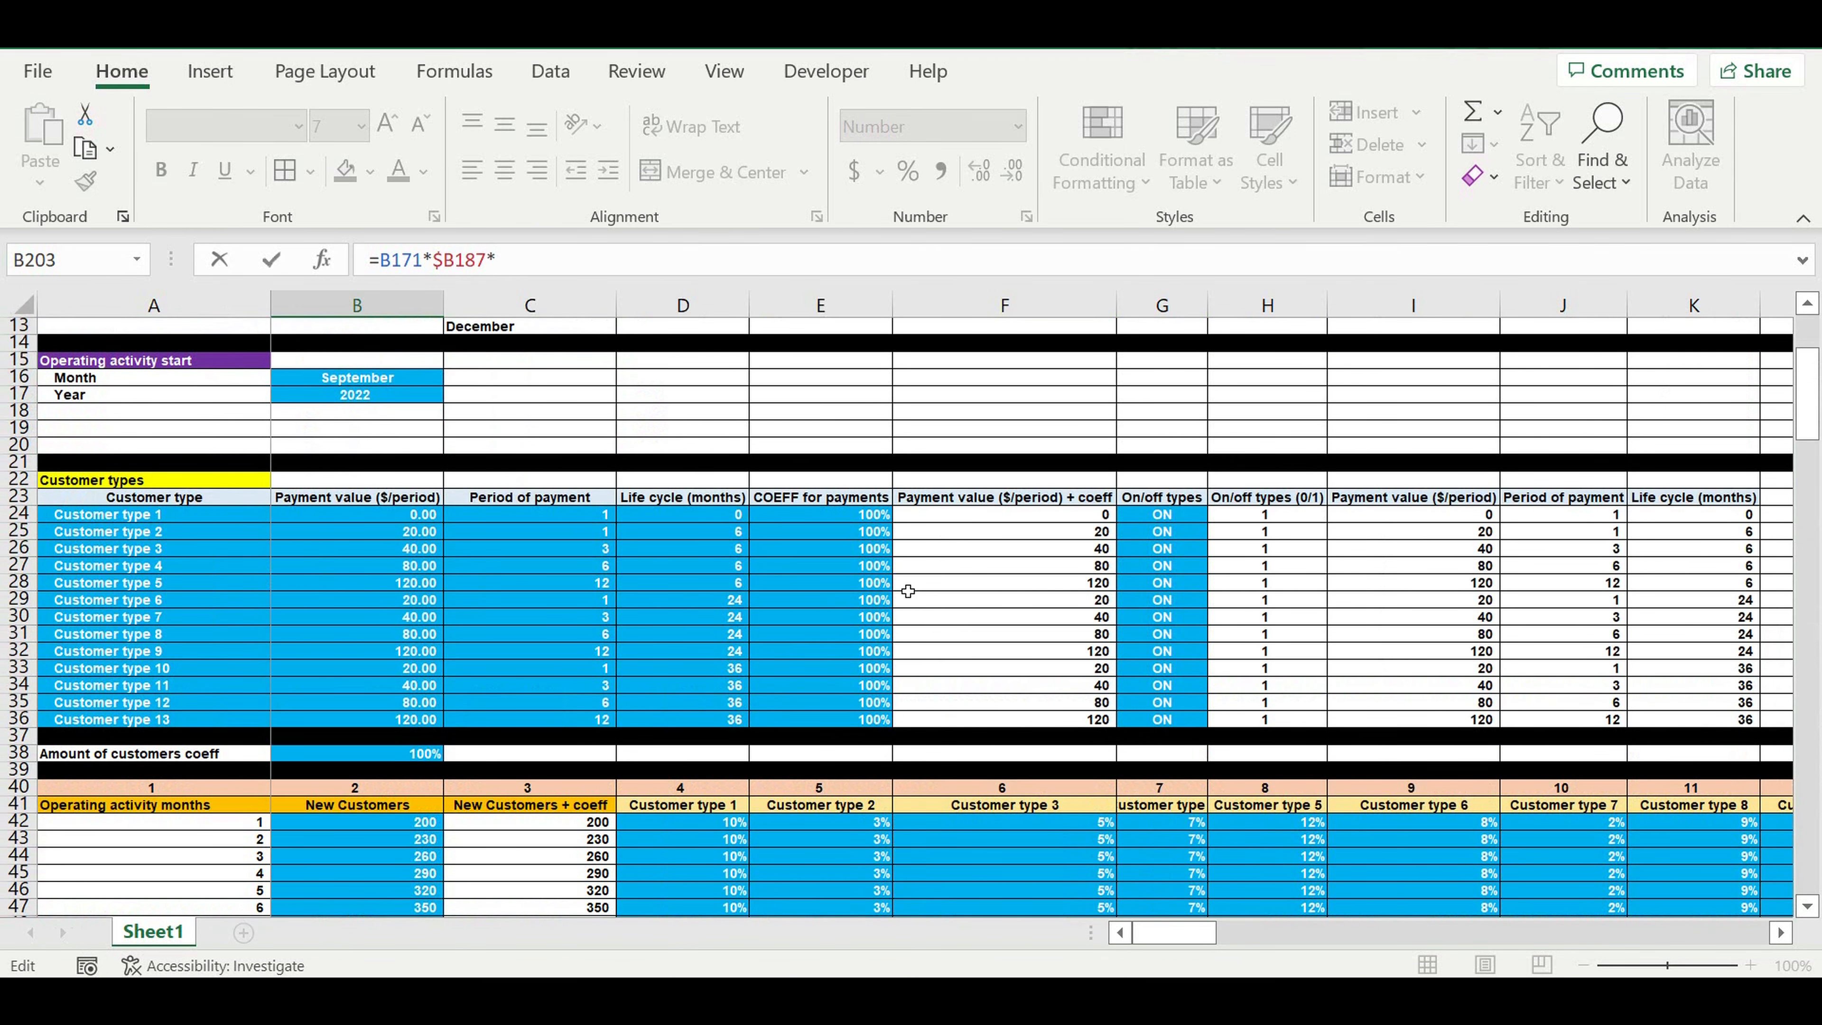
pyautogui.click(1284, 522)
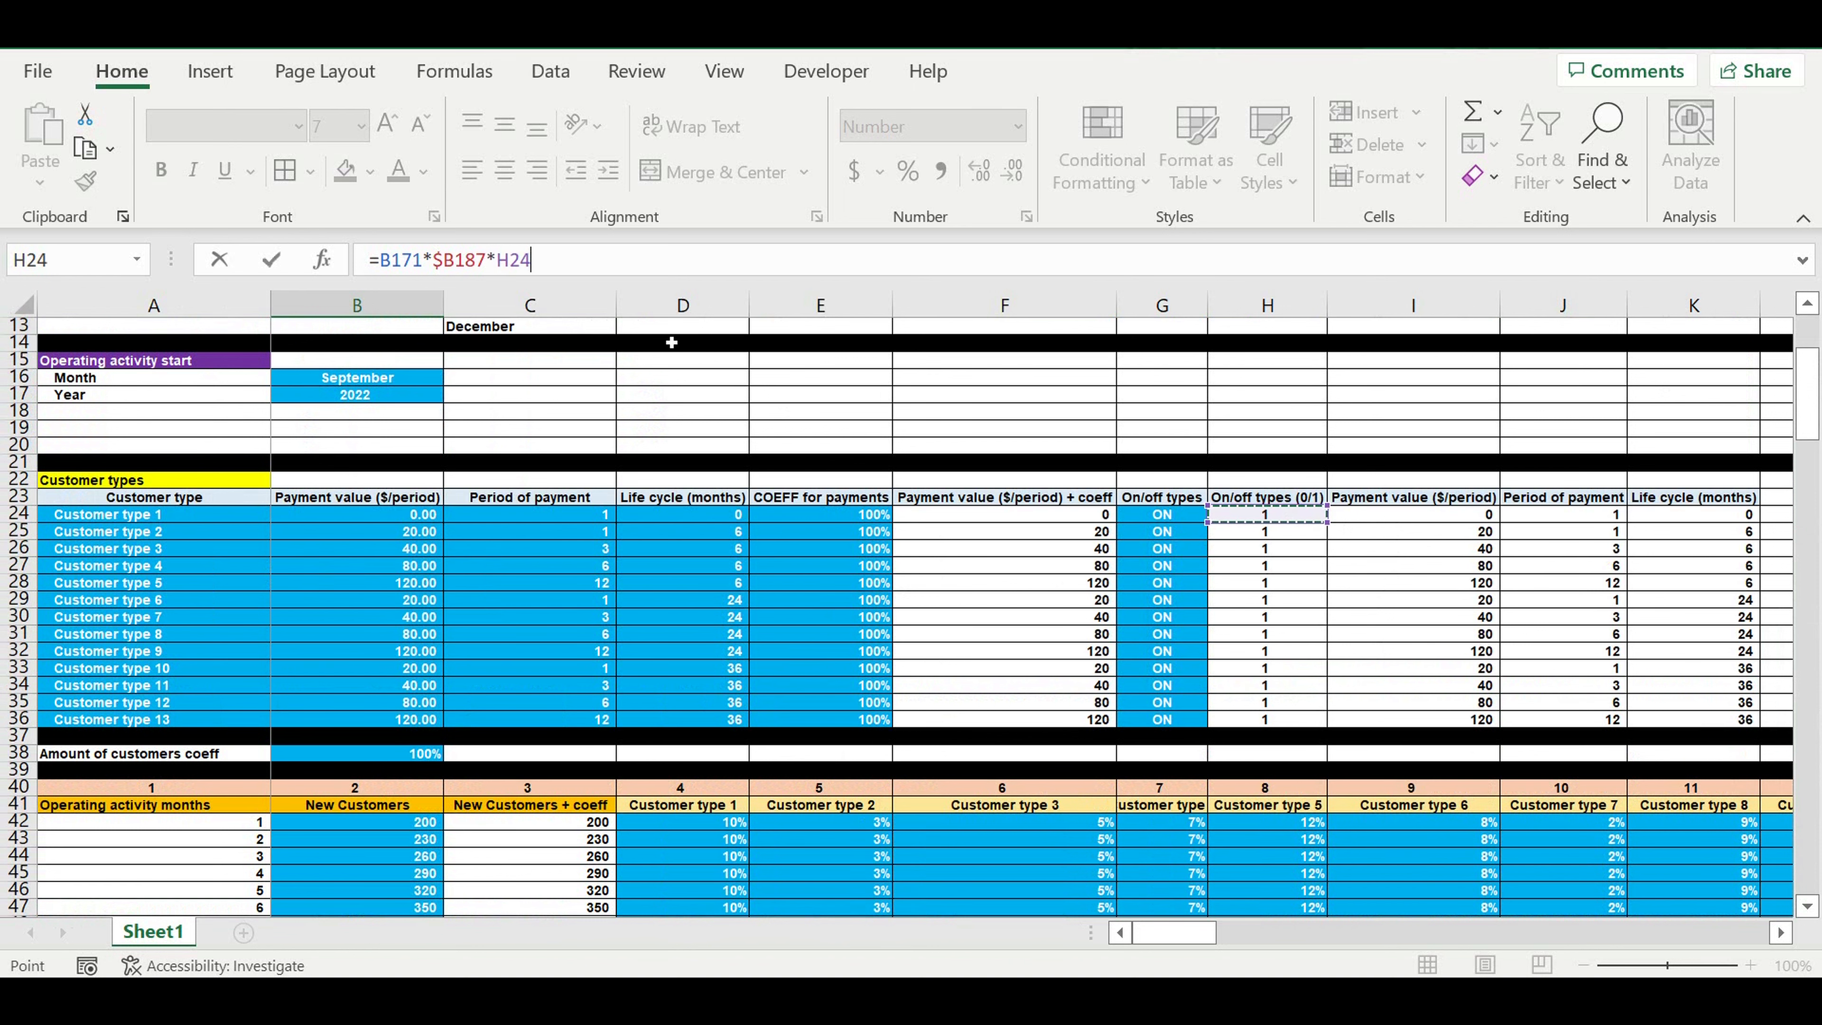
pyautogui.click(500, 260)
pyautogui.write('$')
pyautogui.hotkey('ctrl', 'Return')
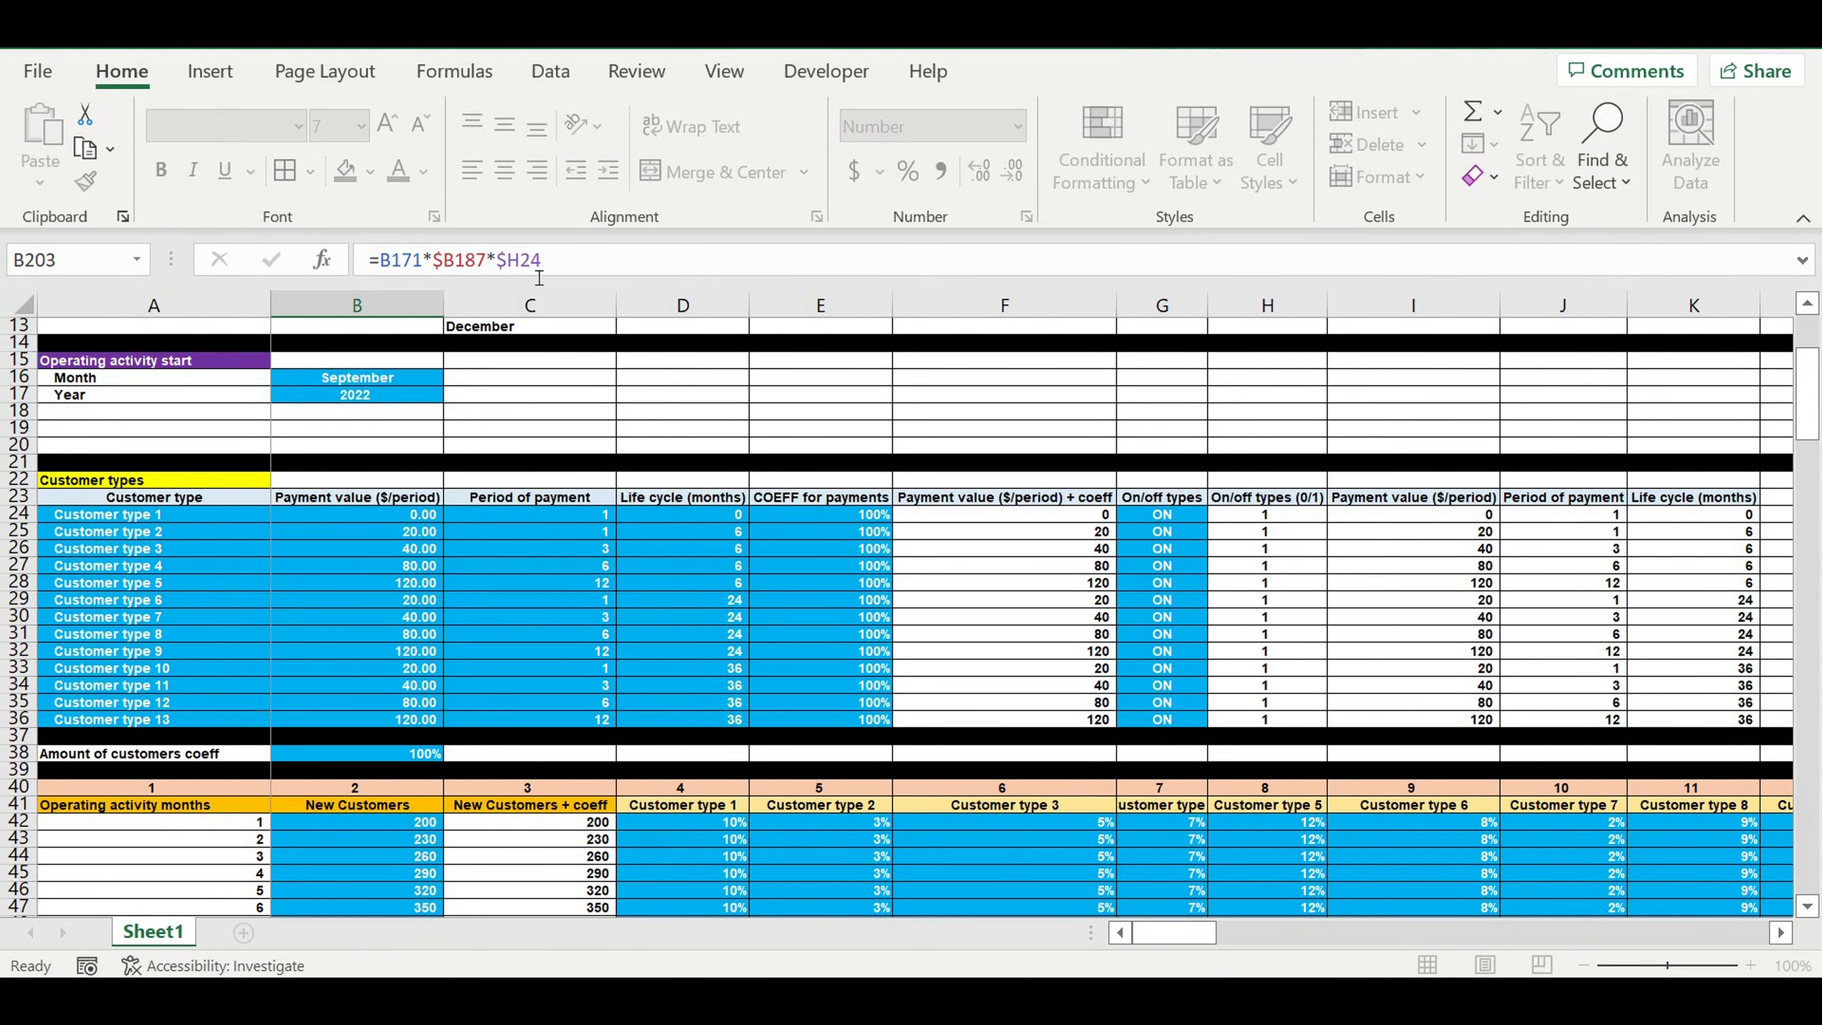
# Step: Fill the B203 formula down to Customer type 13 and across the timeline to December 2031 in DQ215
pyautogui.press('Down')
pyautogui.scroll(-1, 599, 632)
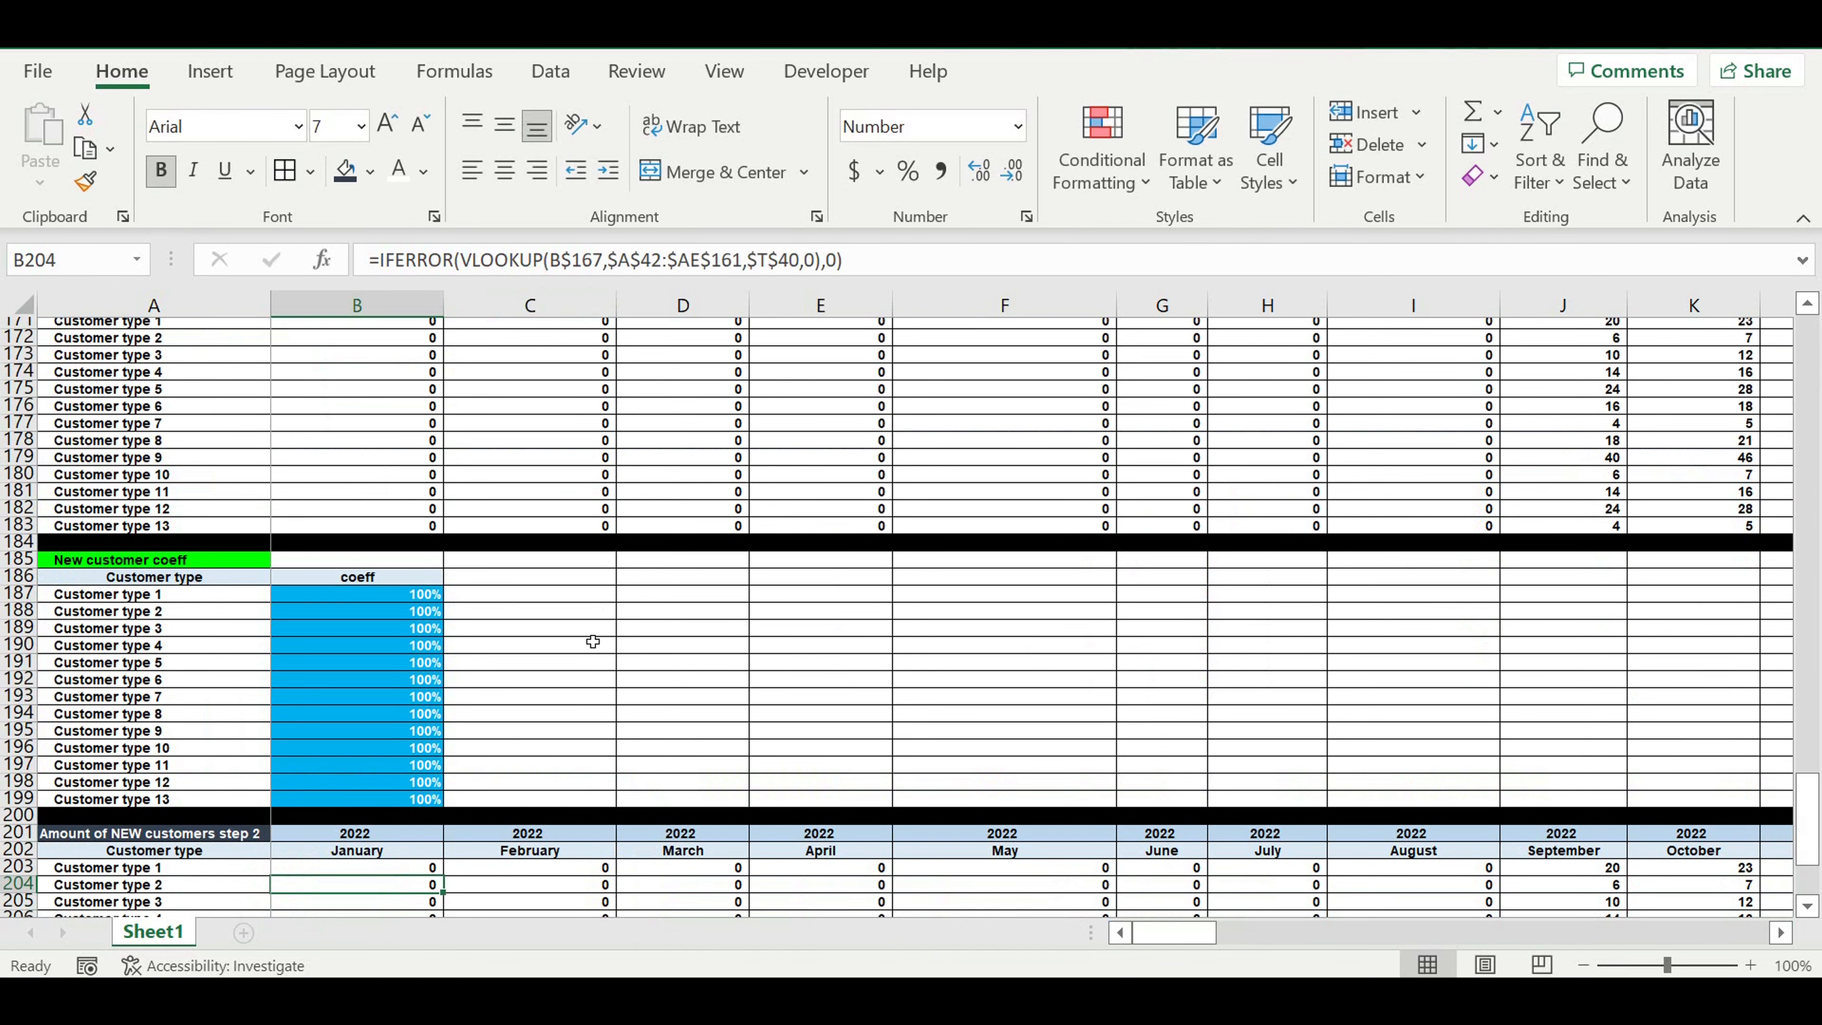
pyautogui.scroll(-8, 586, 638)
pyautogui.click(419, 480)
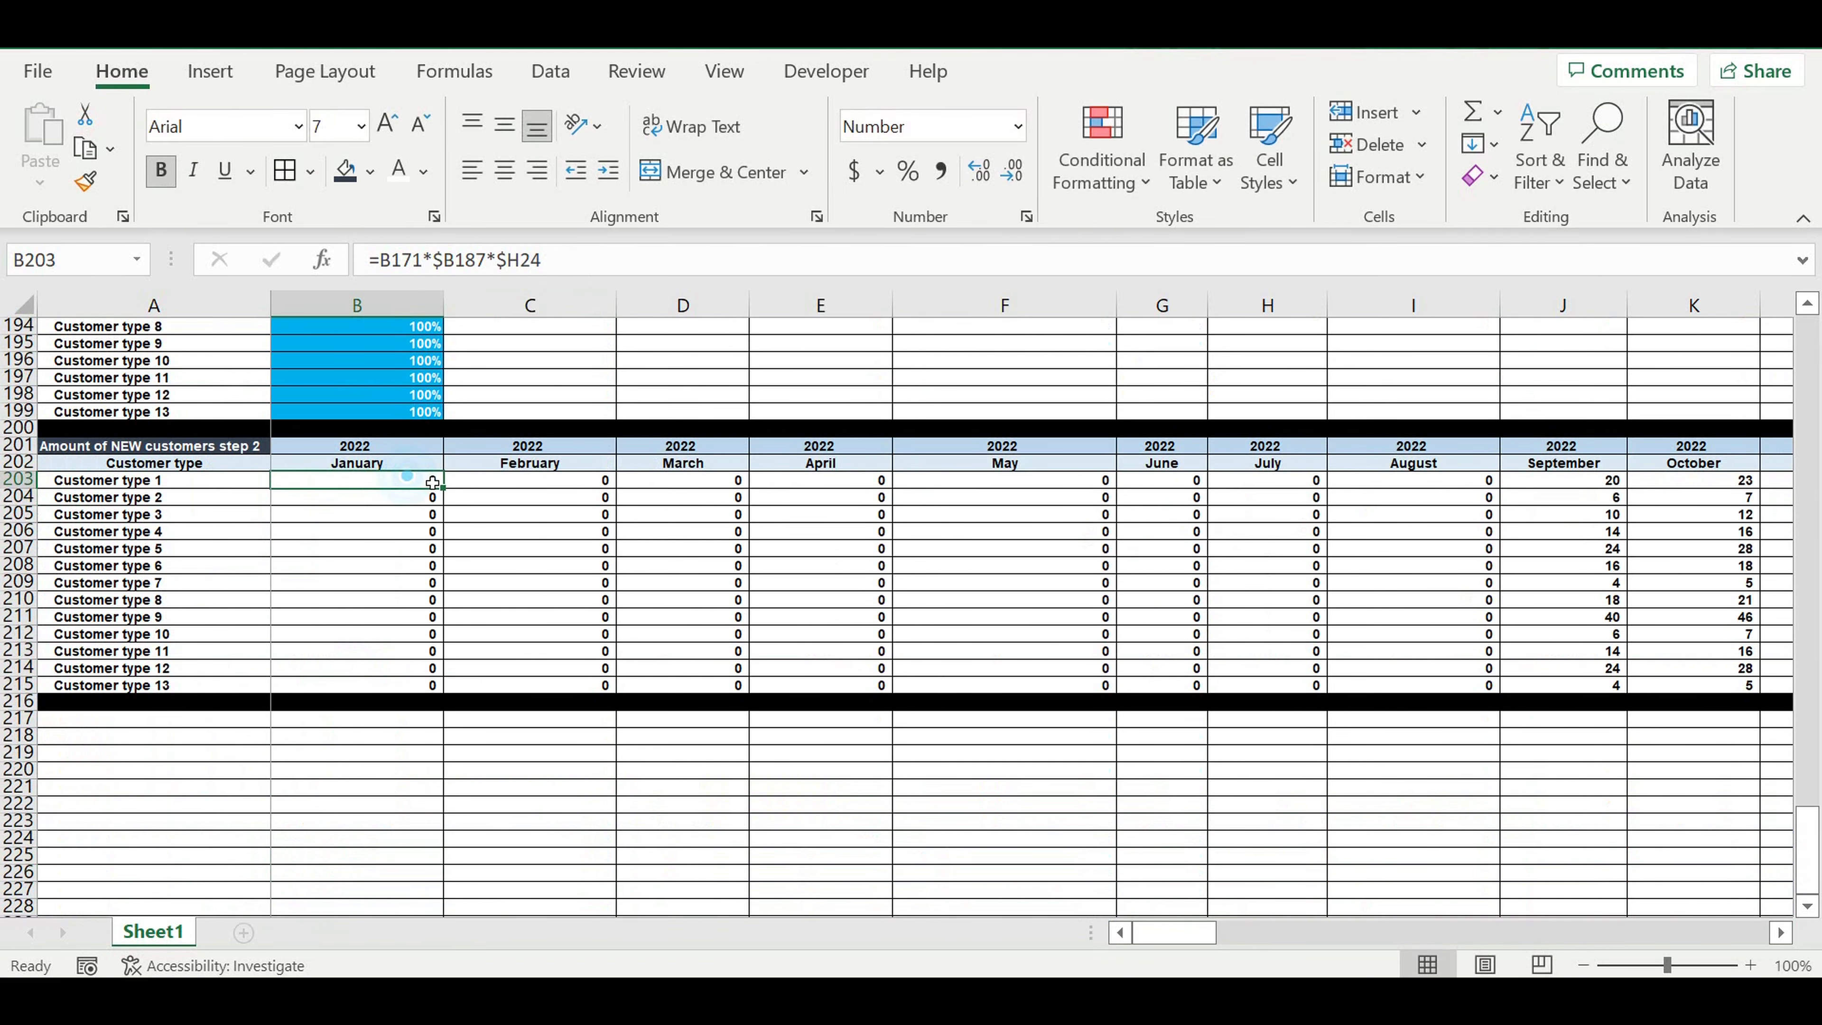
pyautogui.moveTo(452, 494); pyautogui.dragTo(1451, 626)
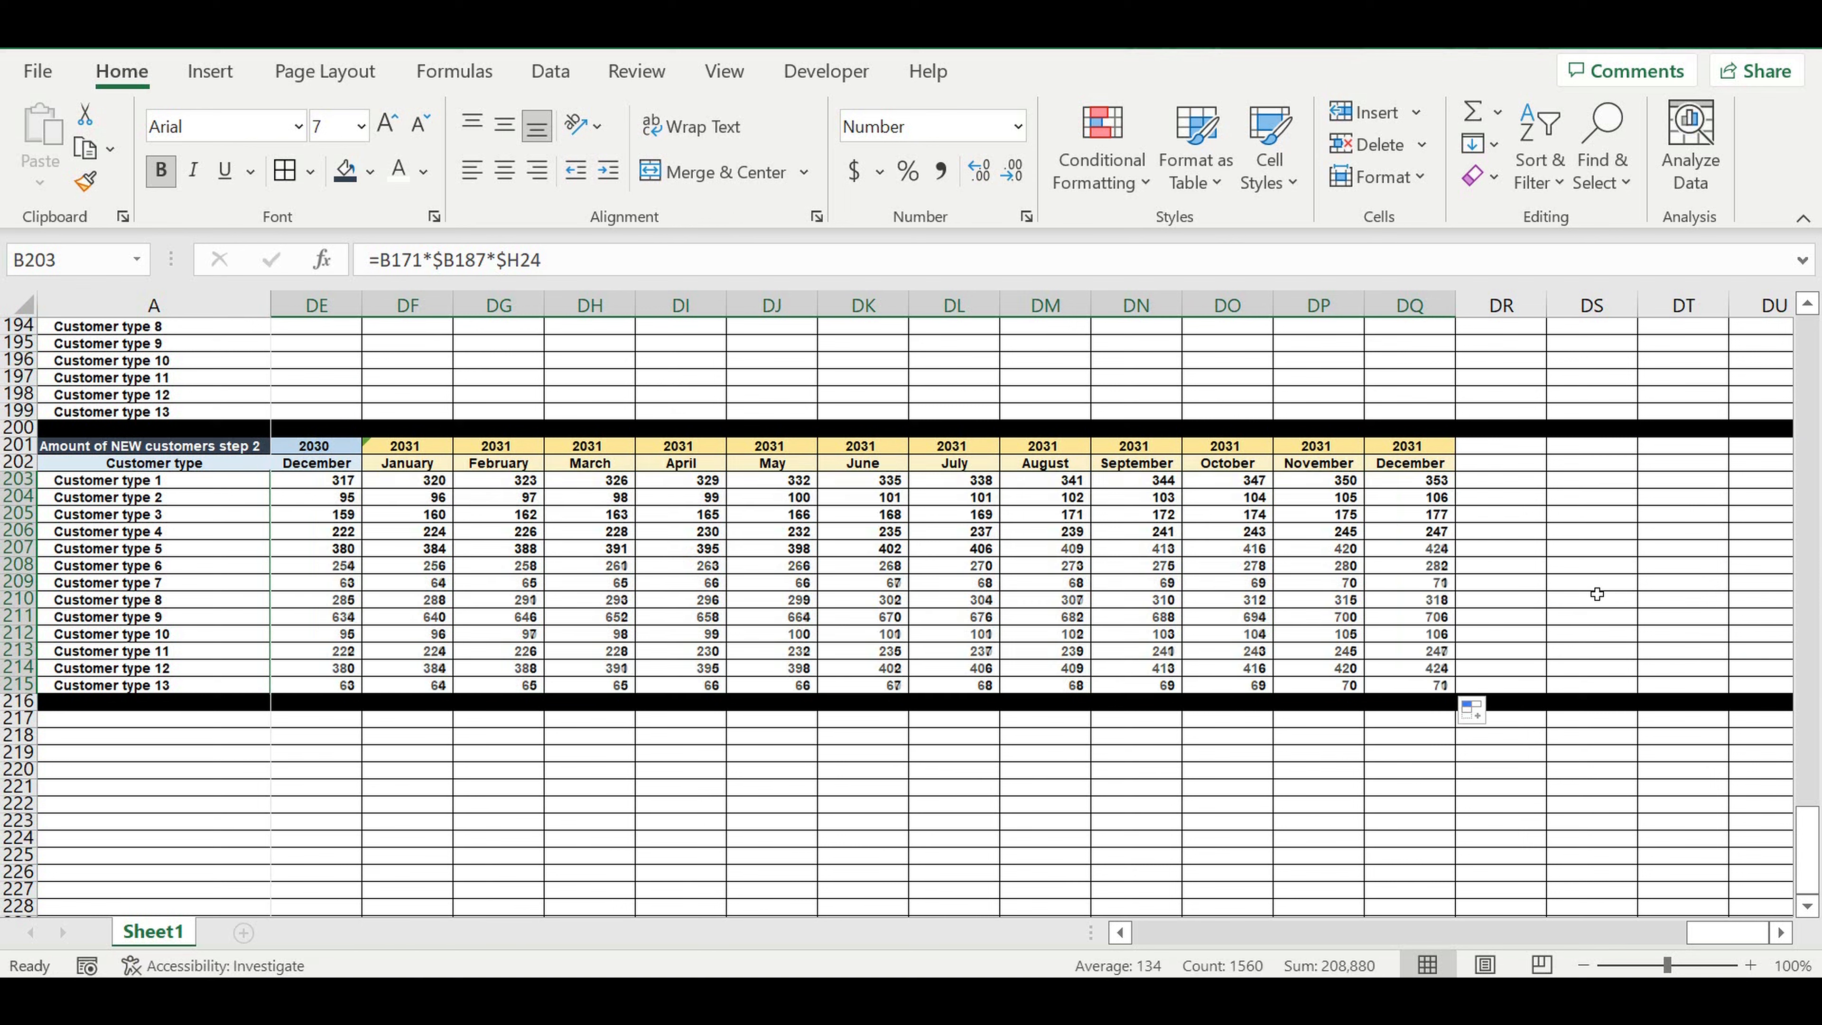
pyautogui.click(1567, 588)
pyautogui.moveTo(1725, 931); pyautogui.dragTo(900, 948)
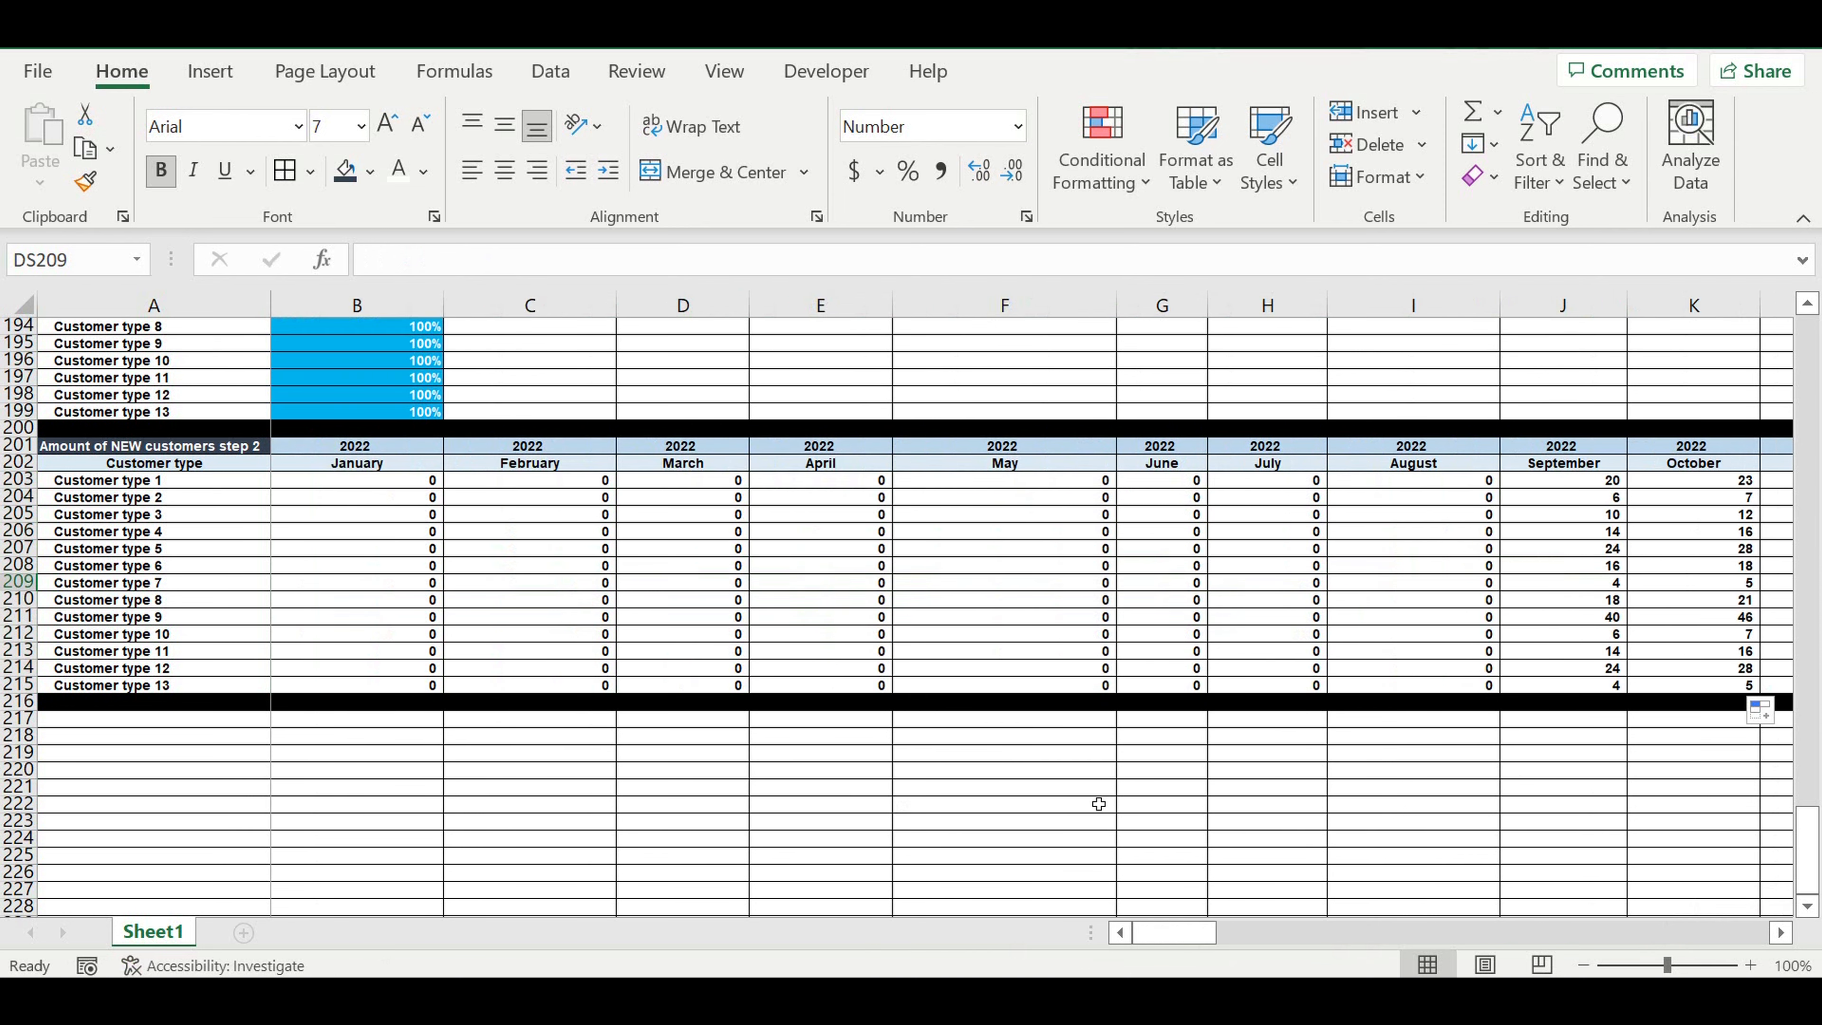
# Step: Set the operating activity start month in B16 to March
pyautogui.click(1076, 788)
pyautogui.moveTo(1814, 847); pyautogui.dragTo(1815, 232)
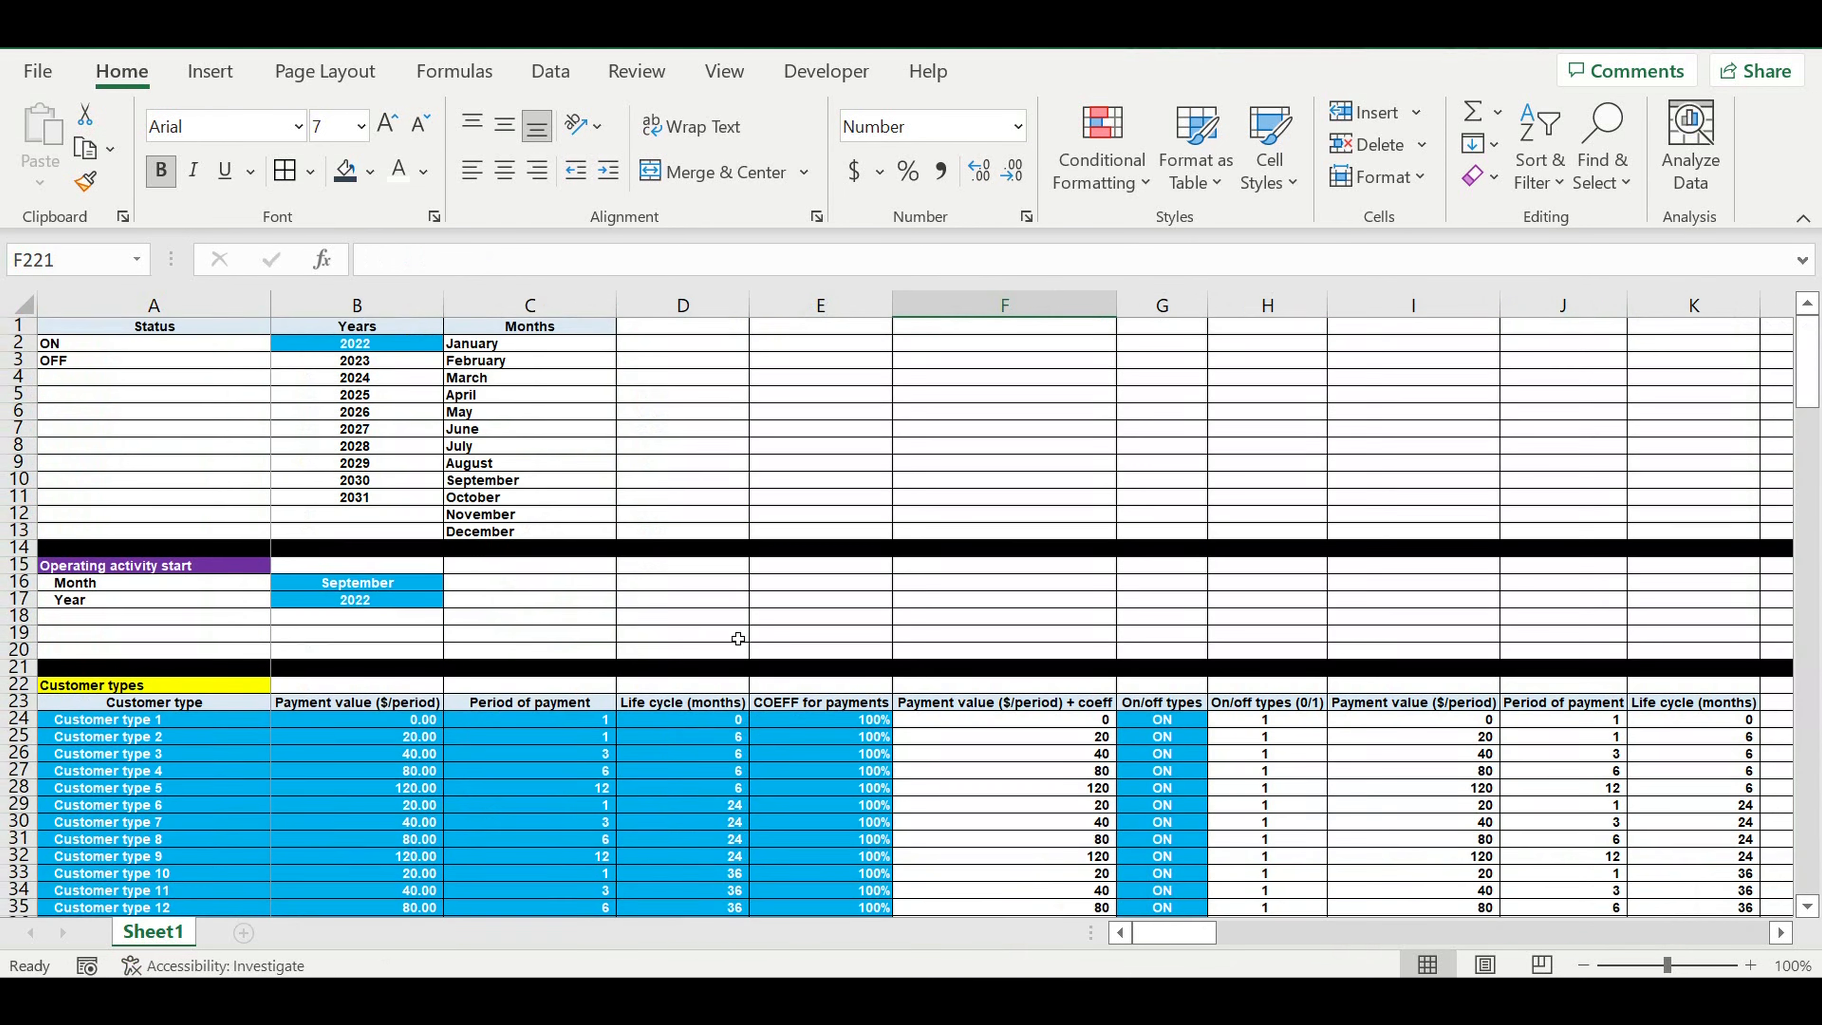
pyautogui.click(371, 587)
pyautogui.click(452, 583)
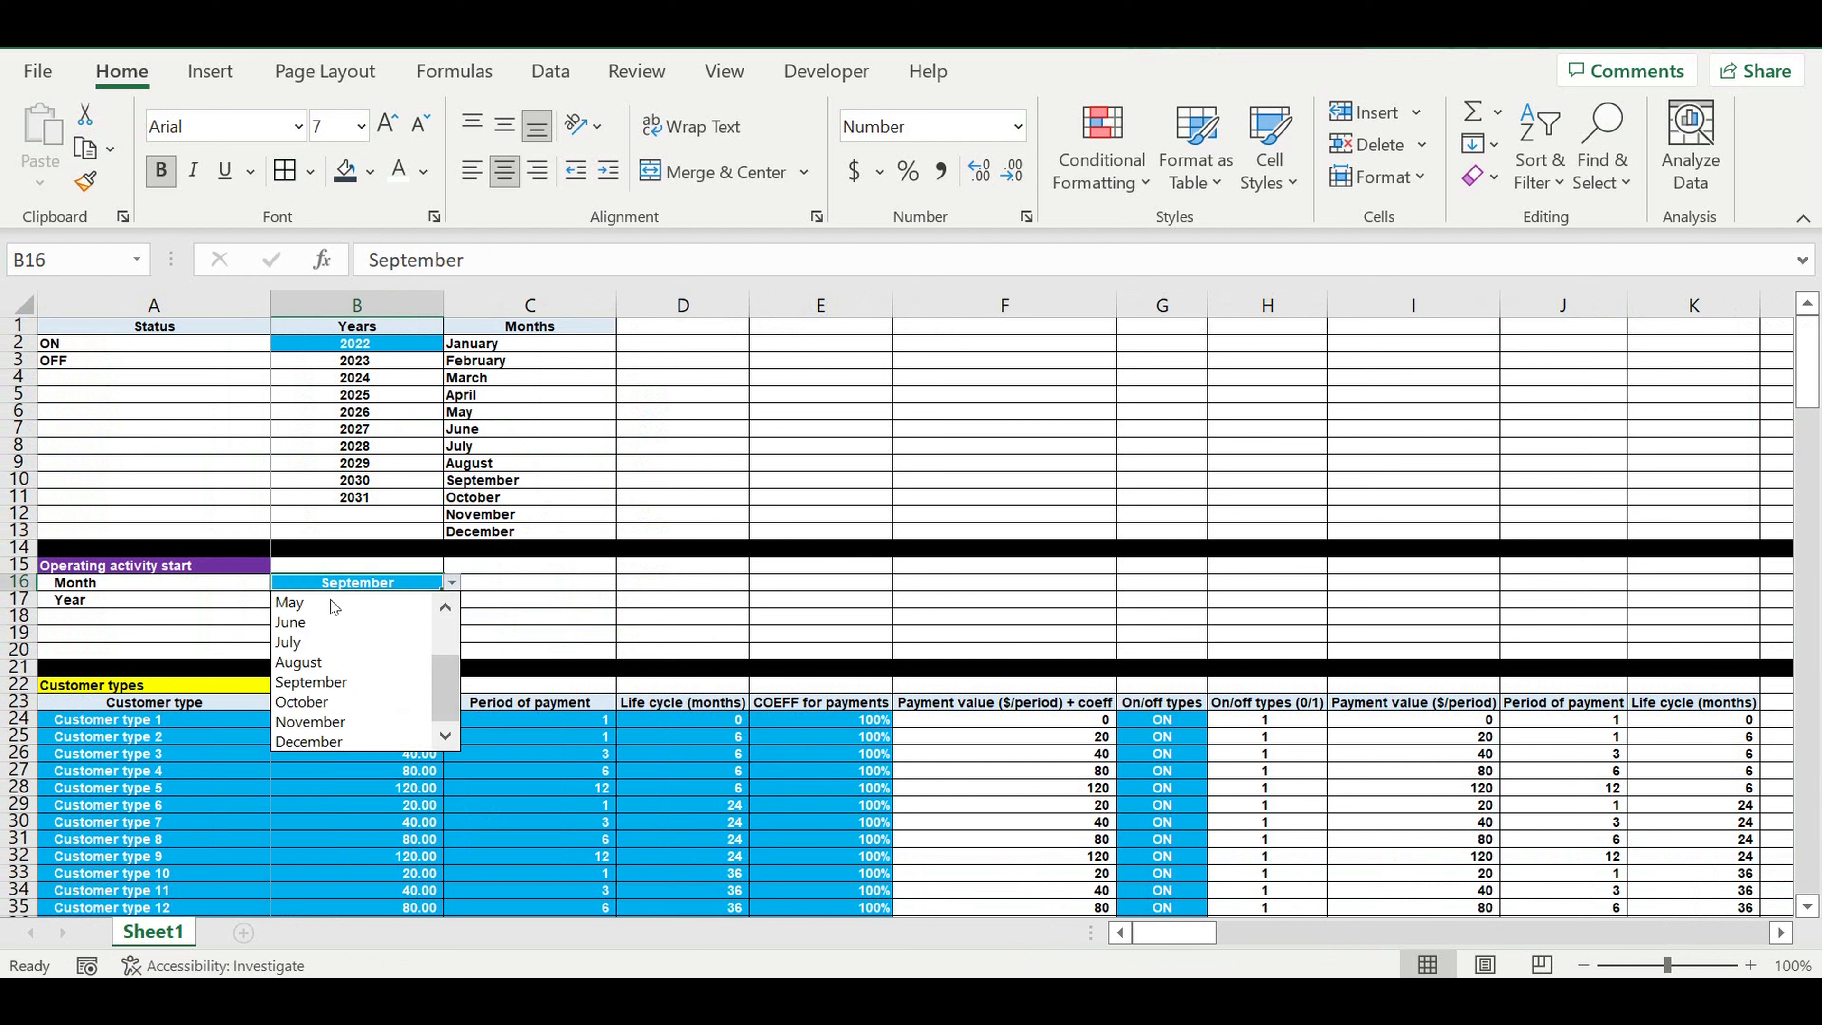
pyautogui.click(446, 607)
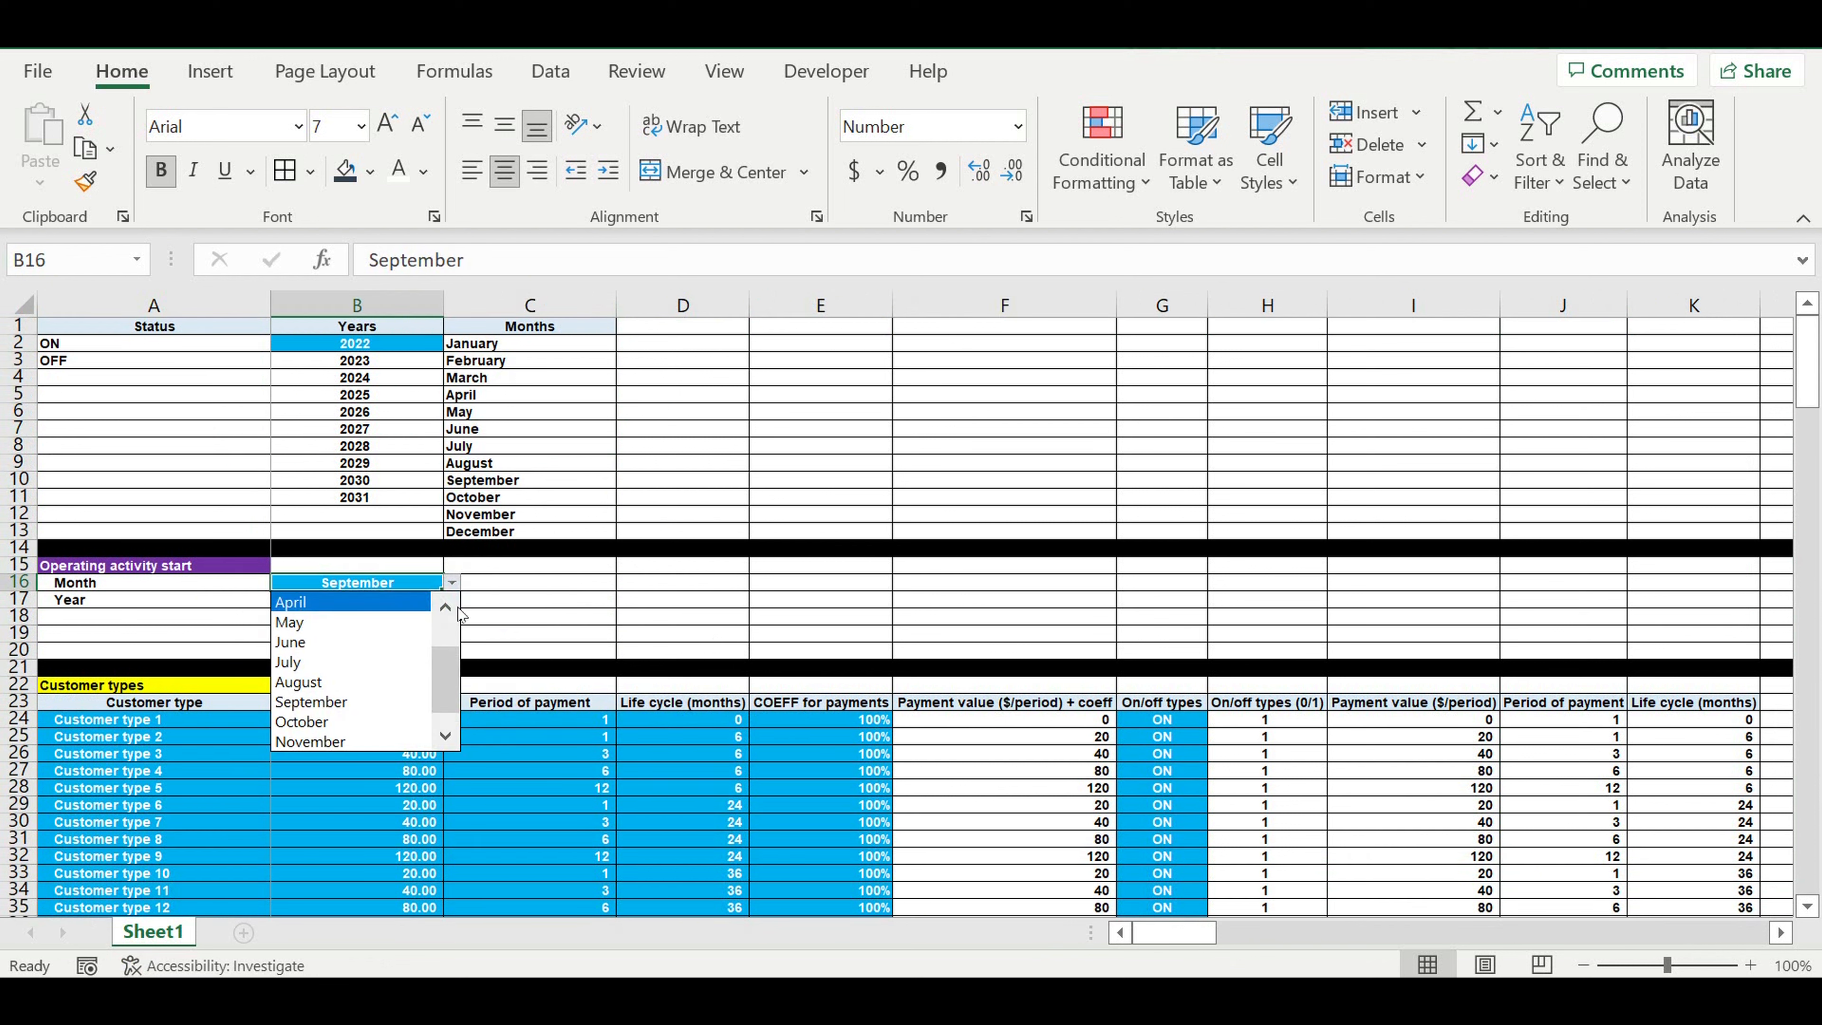
pyautogui.click(446, 606)
pyautogui.click(323, 602)
pyautogui.click(629, 618)
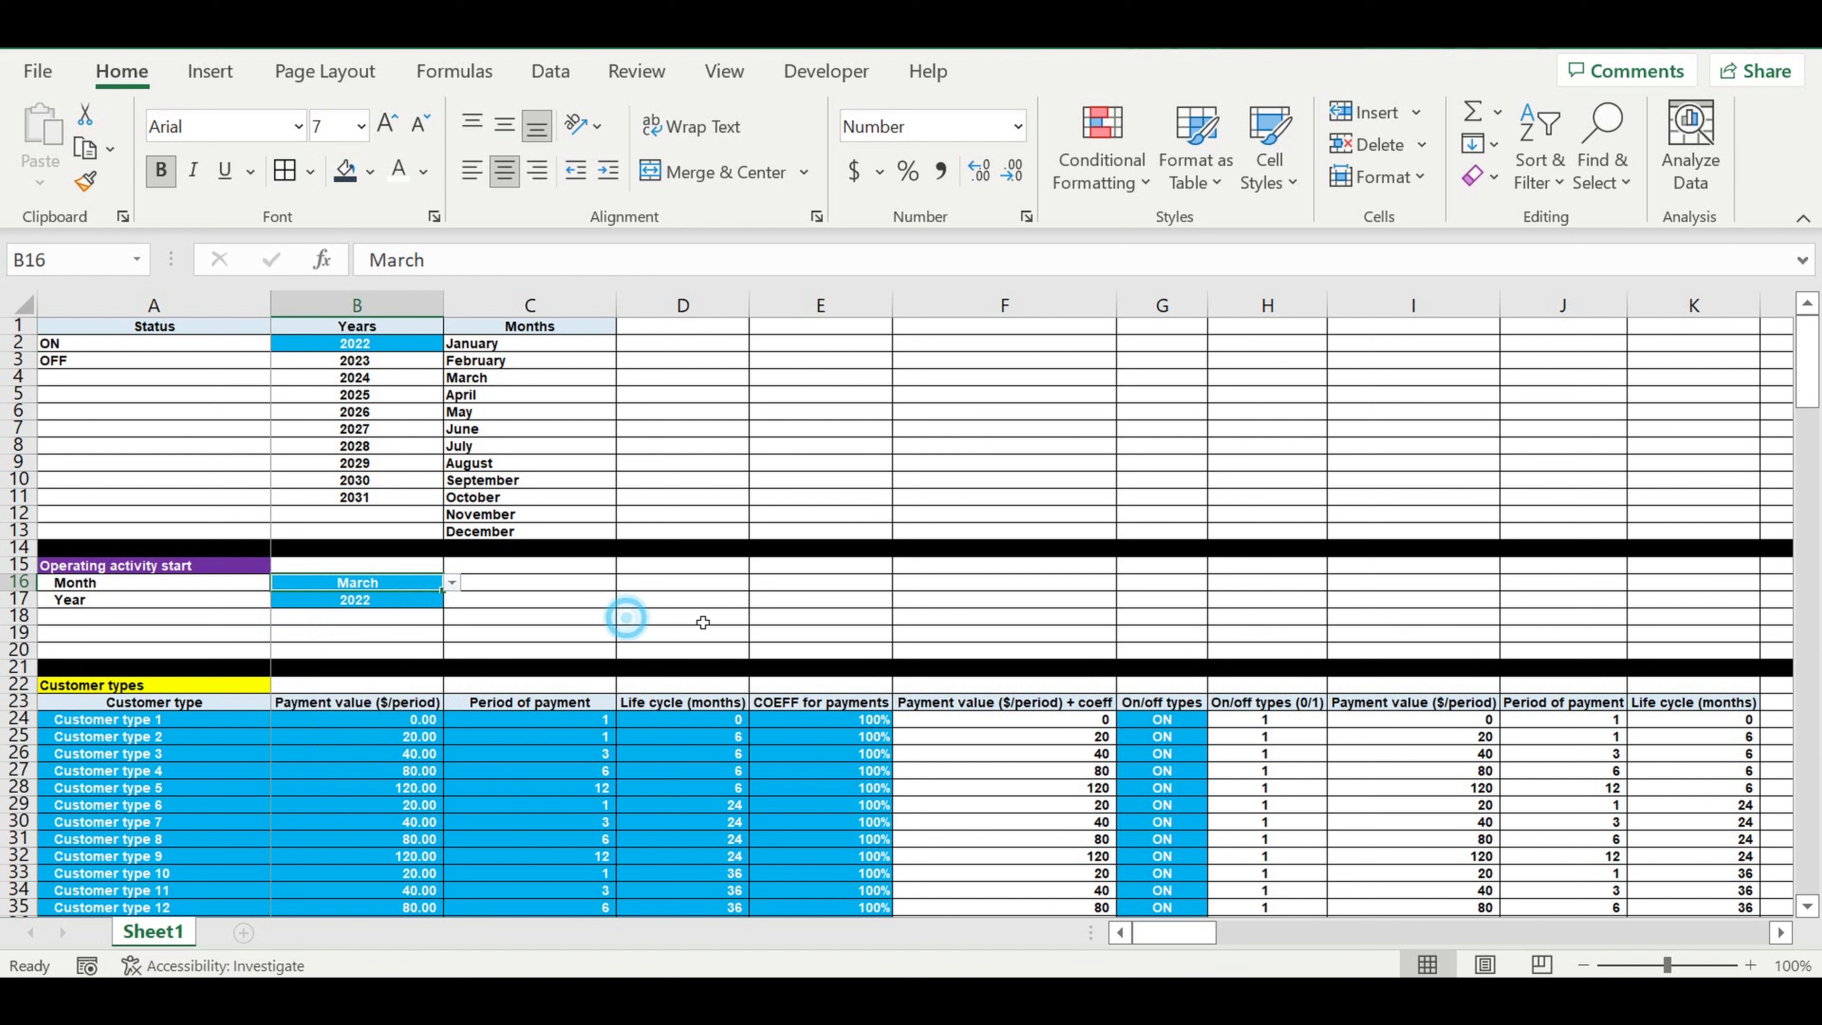
pyautogui.click(534, 770)
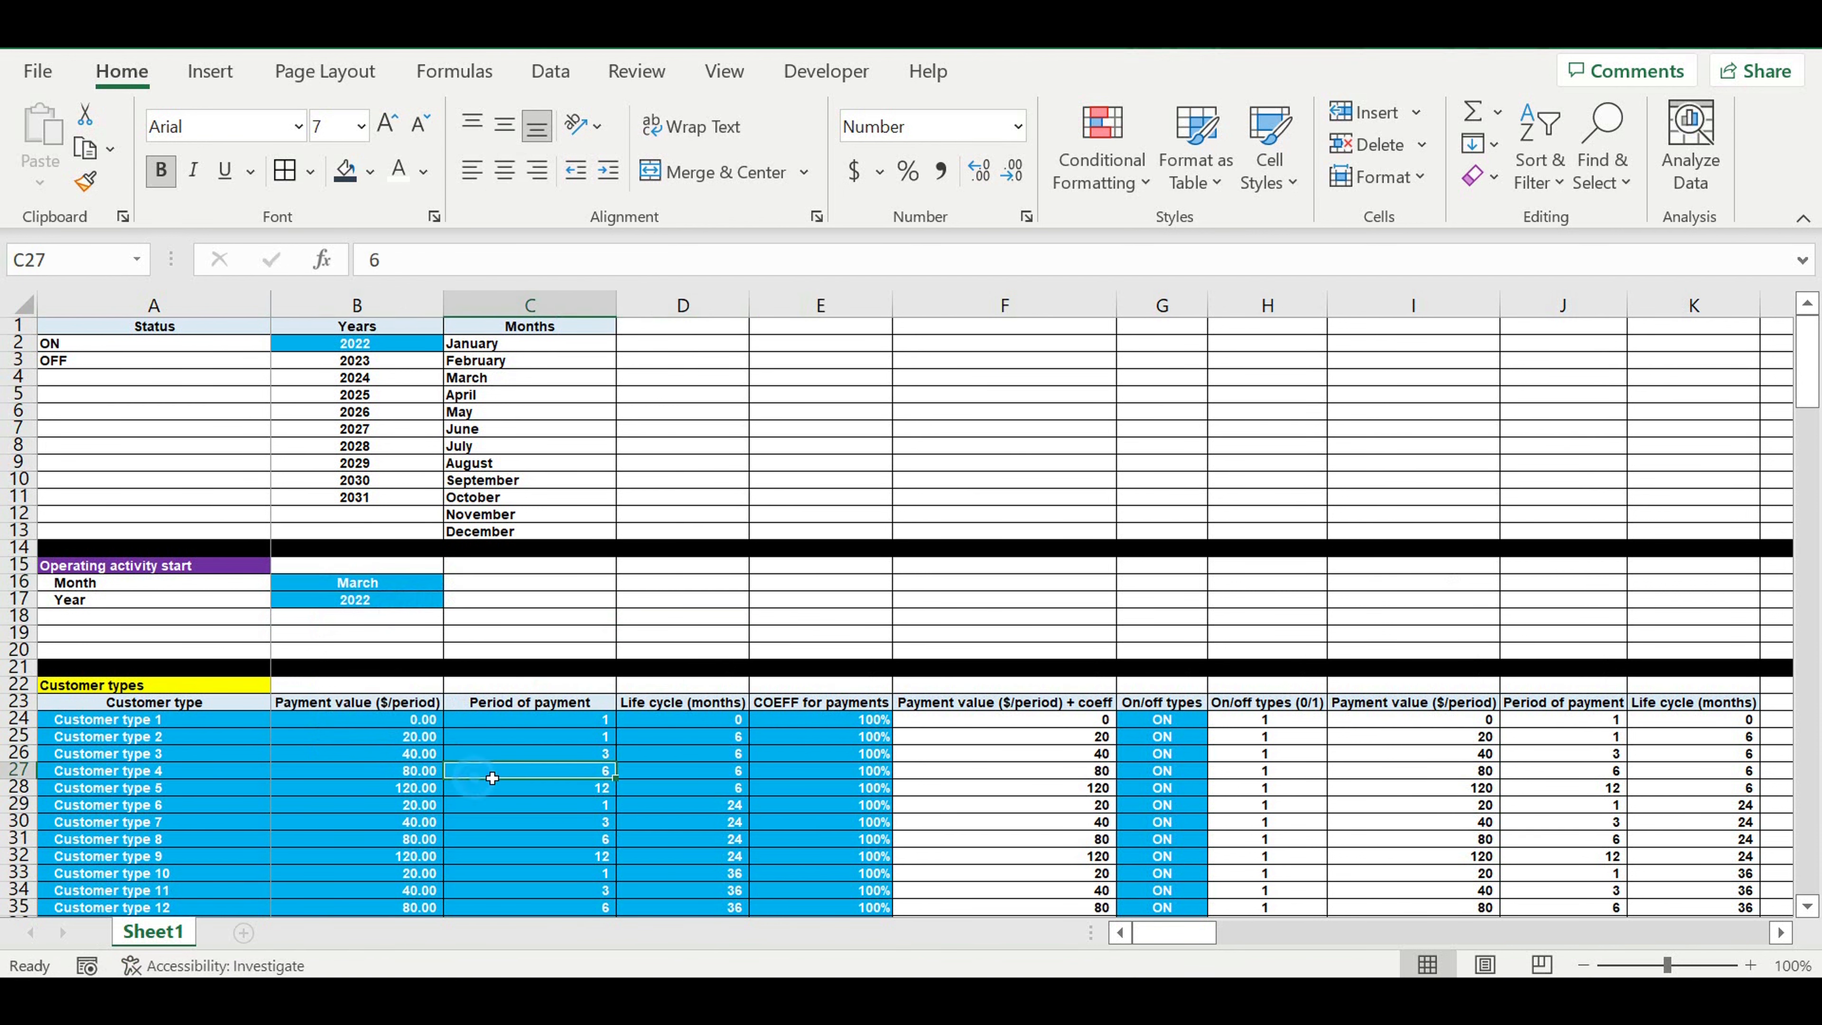
# Step: Switch Customer type 11 to OFF in the on/off types column, cell G34
pyautogui.scroll(-4, 1145, 765)
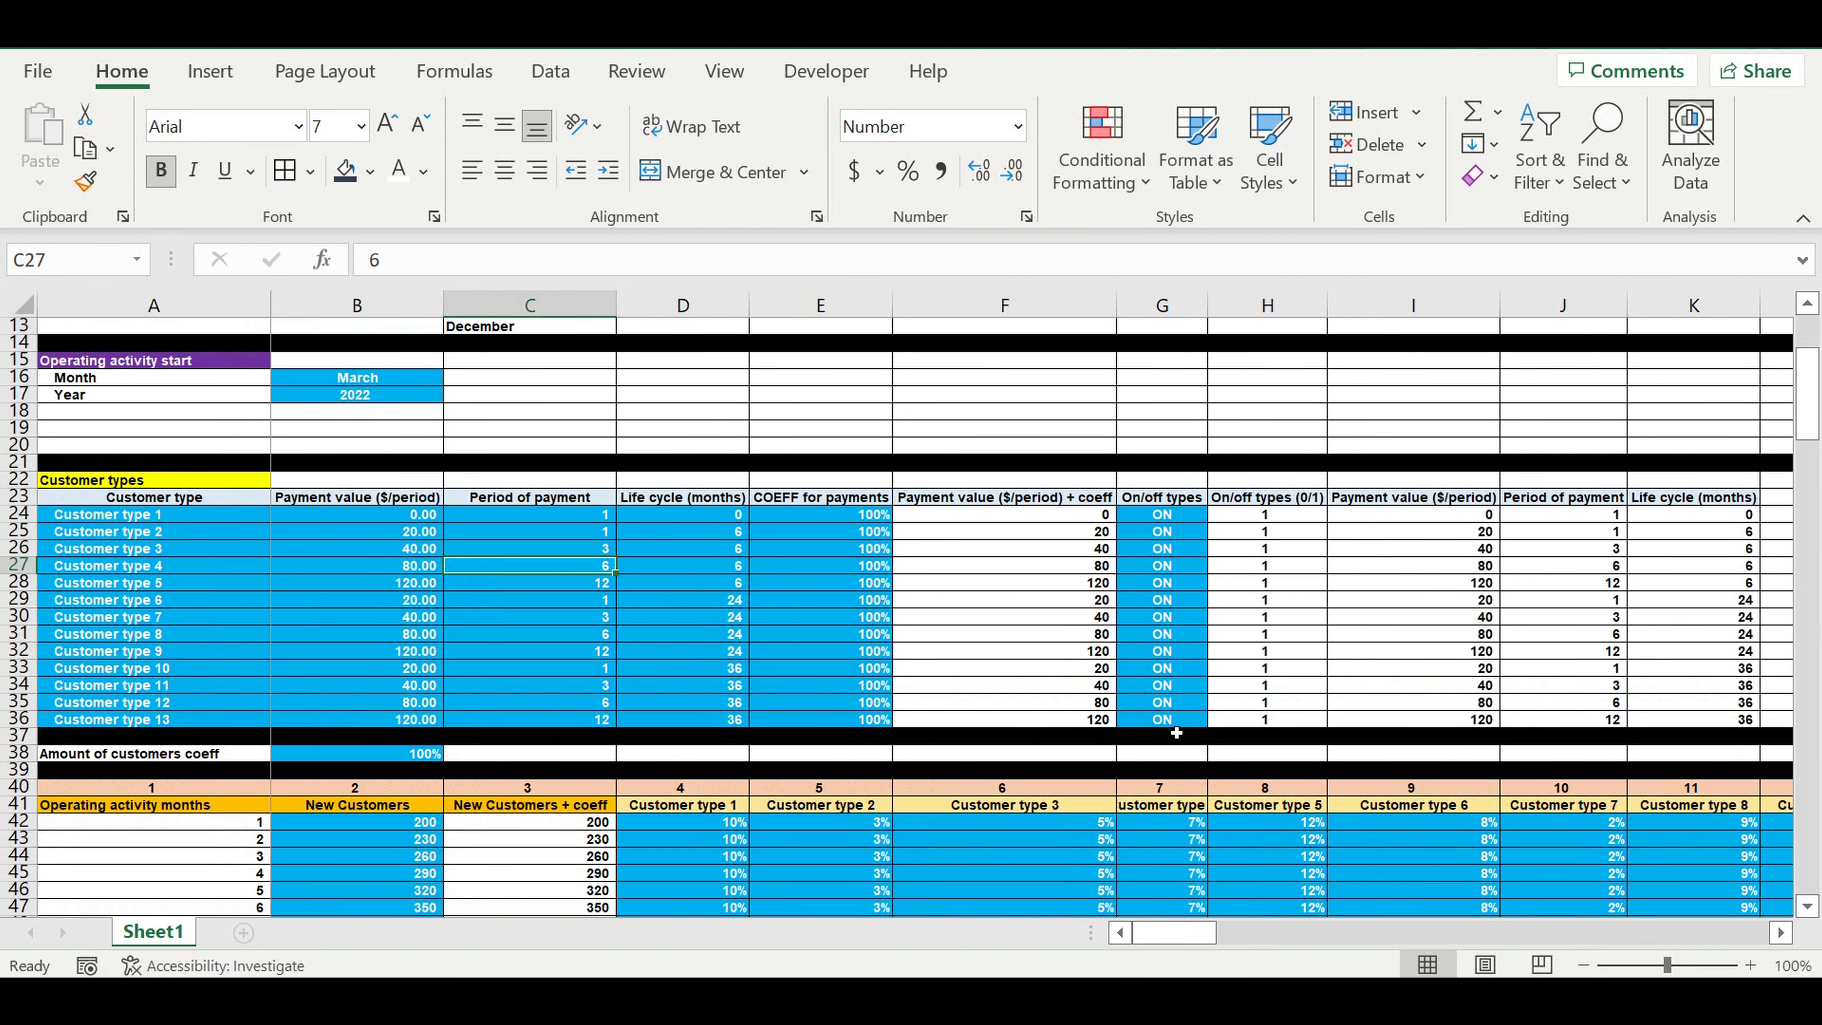
pyautogui.click(1176, 723)
pyautogui.click(1169, 686)
pyautogui.click(1218, 686)
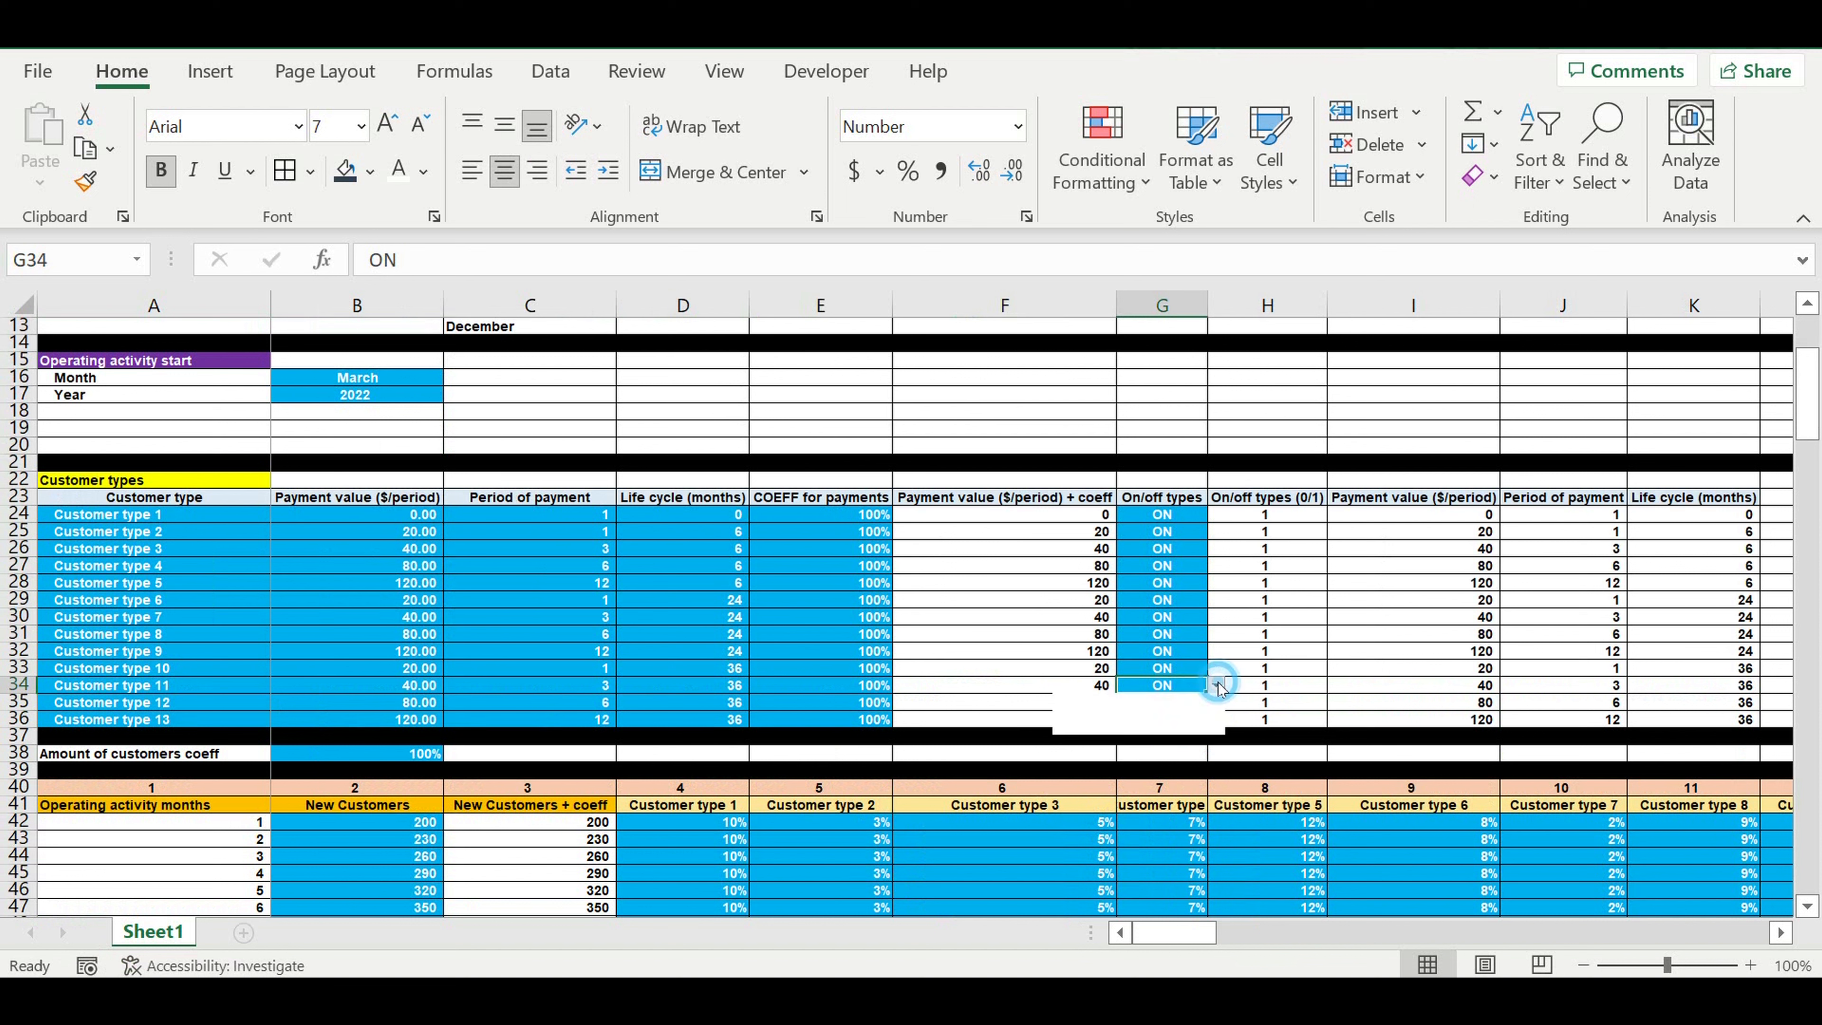
pyautogui.click(1159, 719)
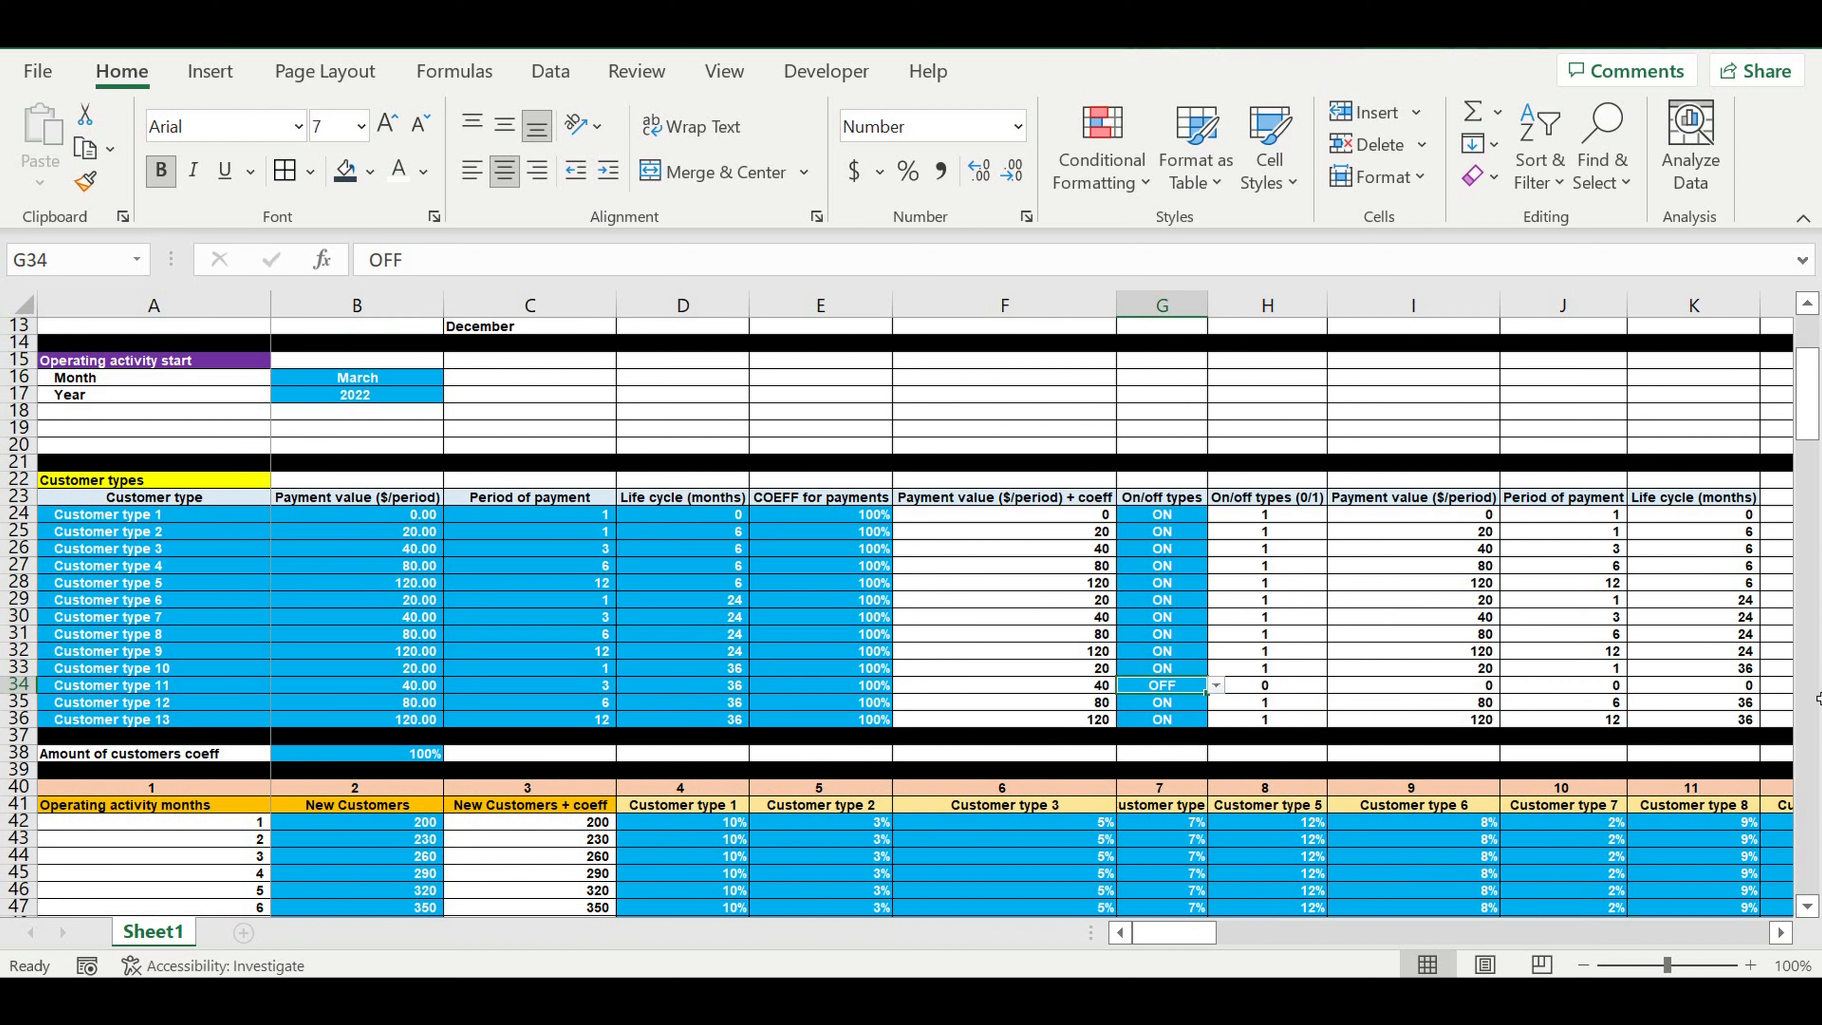
# Step: Check the Customer type 11 row of the 'Amount of NEW customers step 2' table across the whole timeline
pyautogui.scroll(-5, 1815, 690)
pyautogui.moveTo(1809, 426); pyautogui.dragTo(1808, 849)
pyautogui.click(87, 864)
pyautogui.hotkey('ctrl', 'shift', 'Right')
pyautogui.moveTo(1192, 934)
pyautogui.mouseDown()
pyautogui.moveTo(1325, 937)
pyautogui.moveTo(1188, 933)
pyautogui.mouseUp()
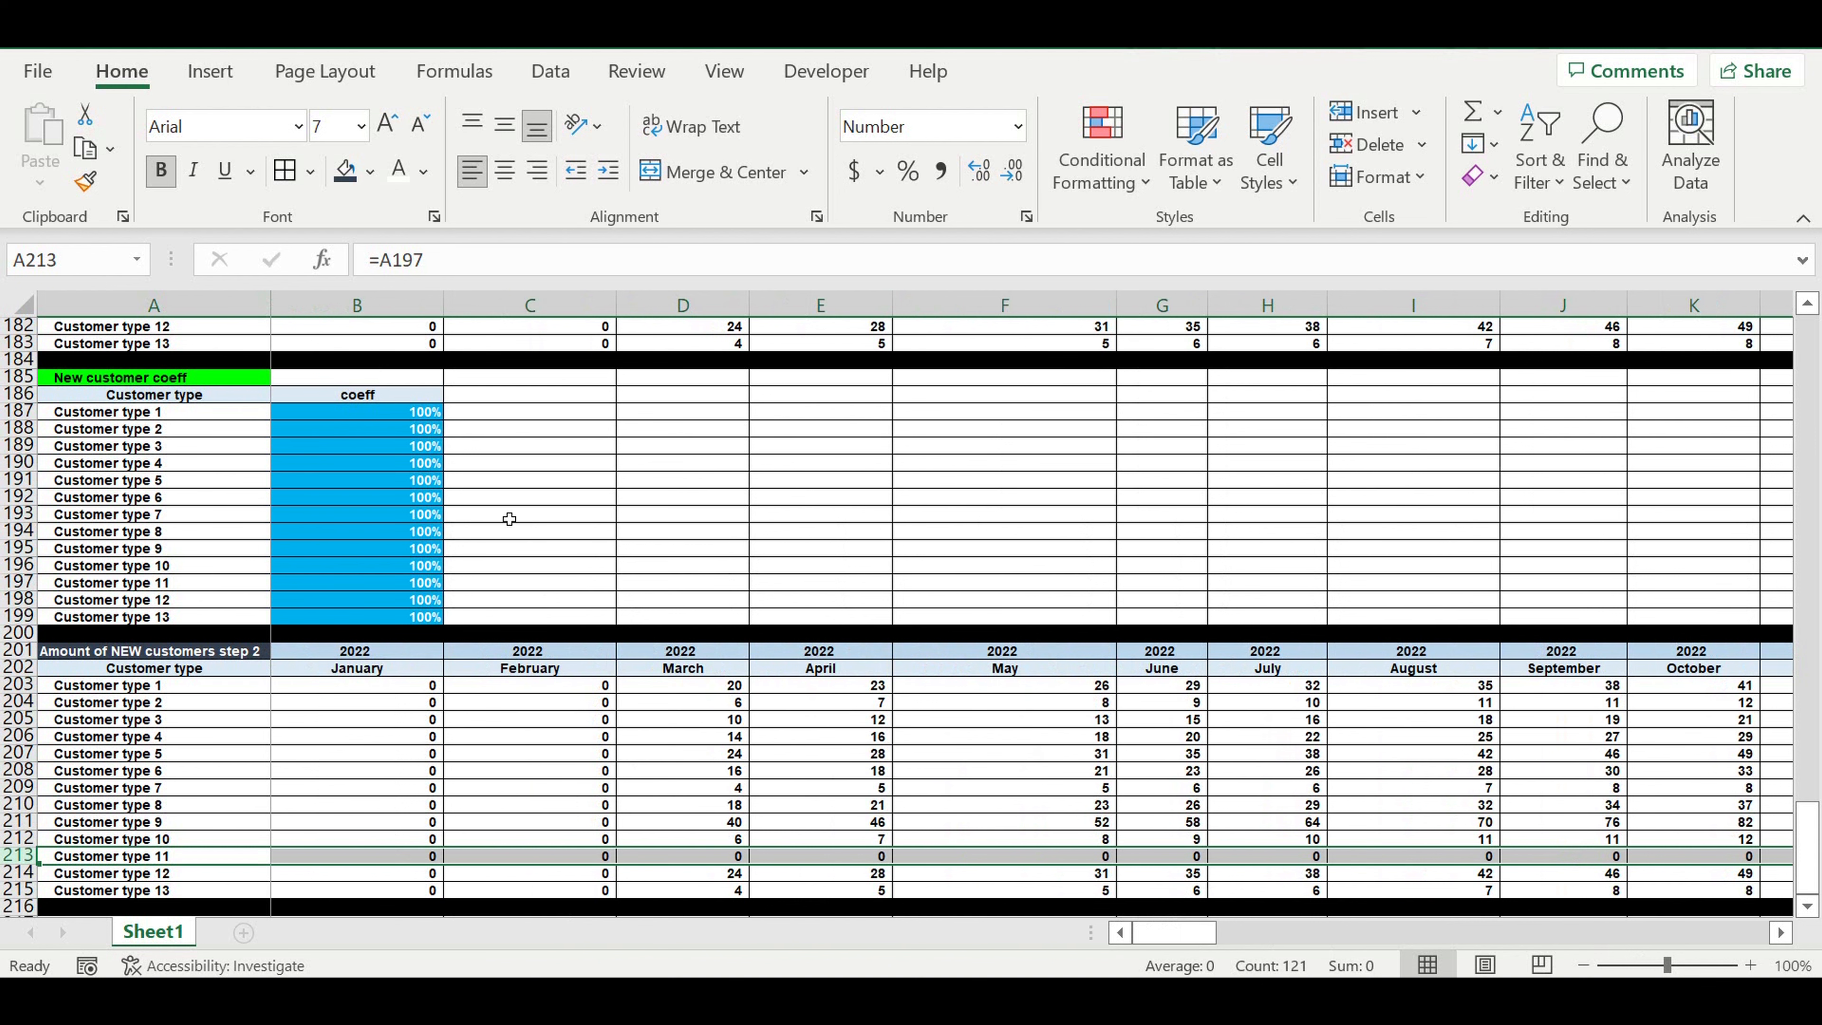
pyautogui.click(861, 688)
# Step: Set the amount of customers coefficient in B38 to 120%
pyautogui.click(410, 416)
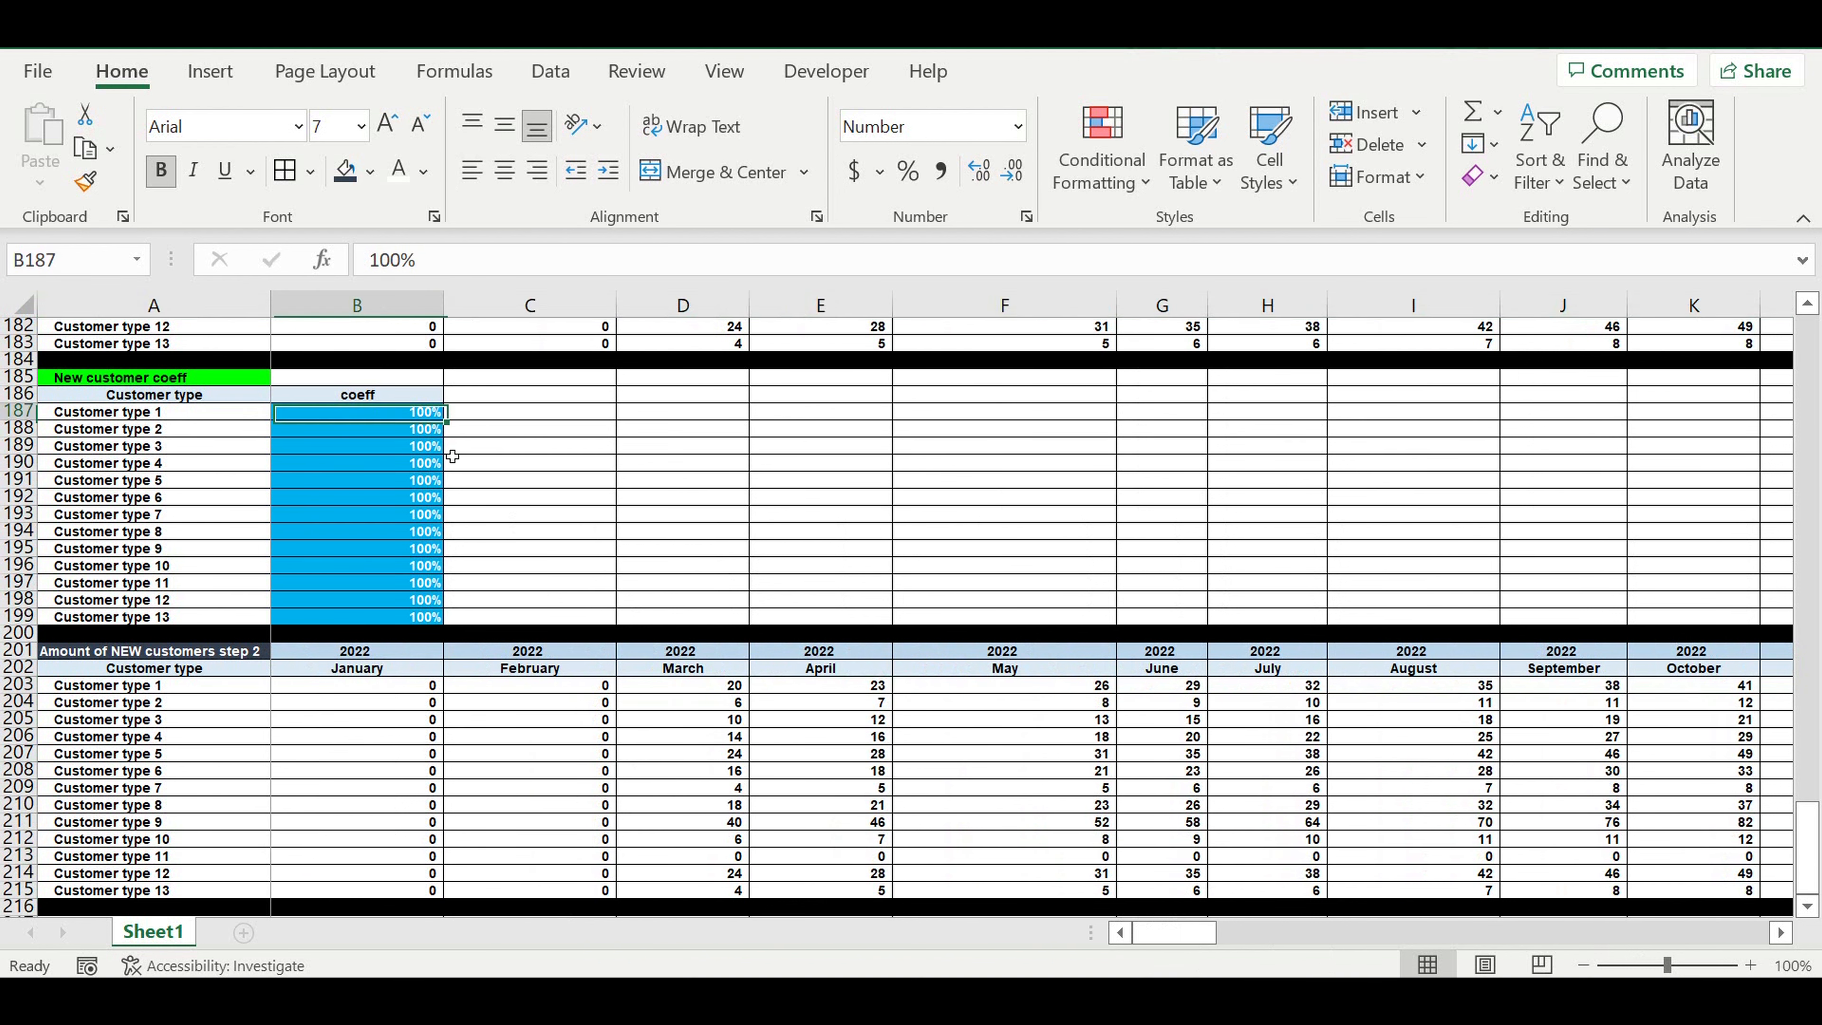
pyautogui.scroll(5, 513, 459)
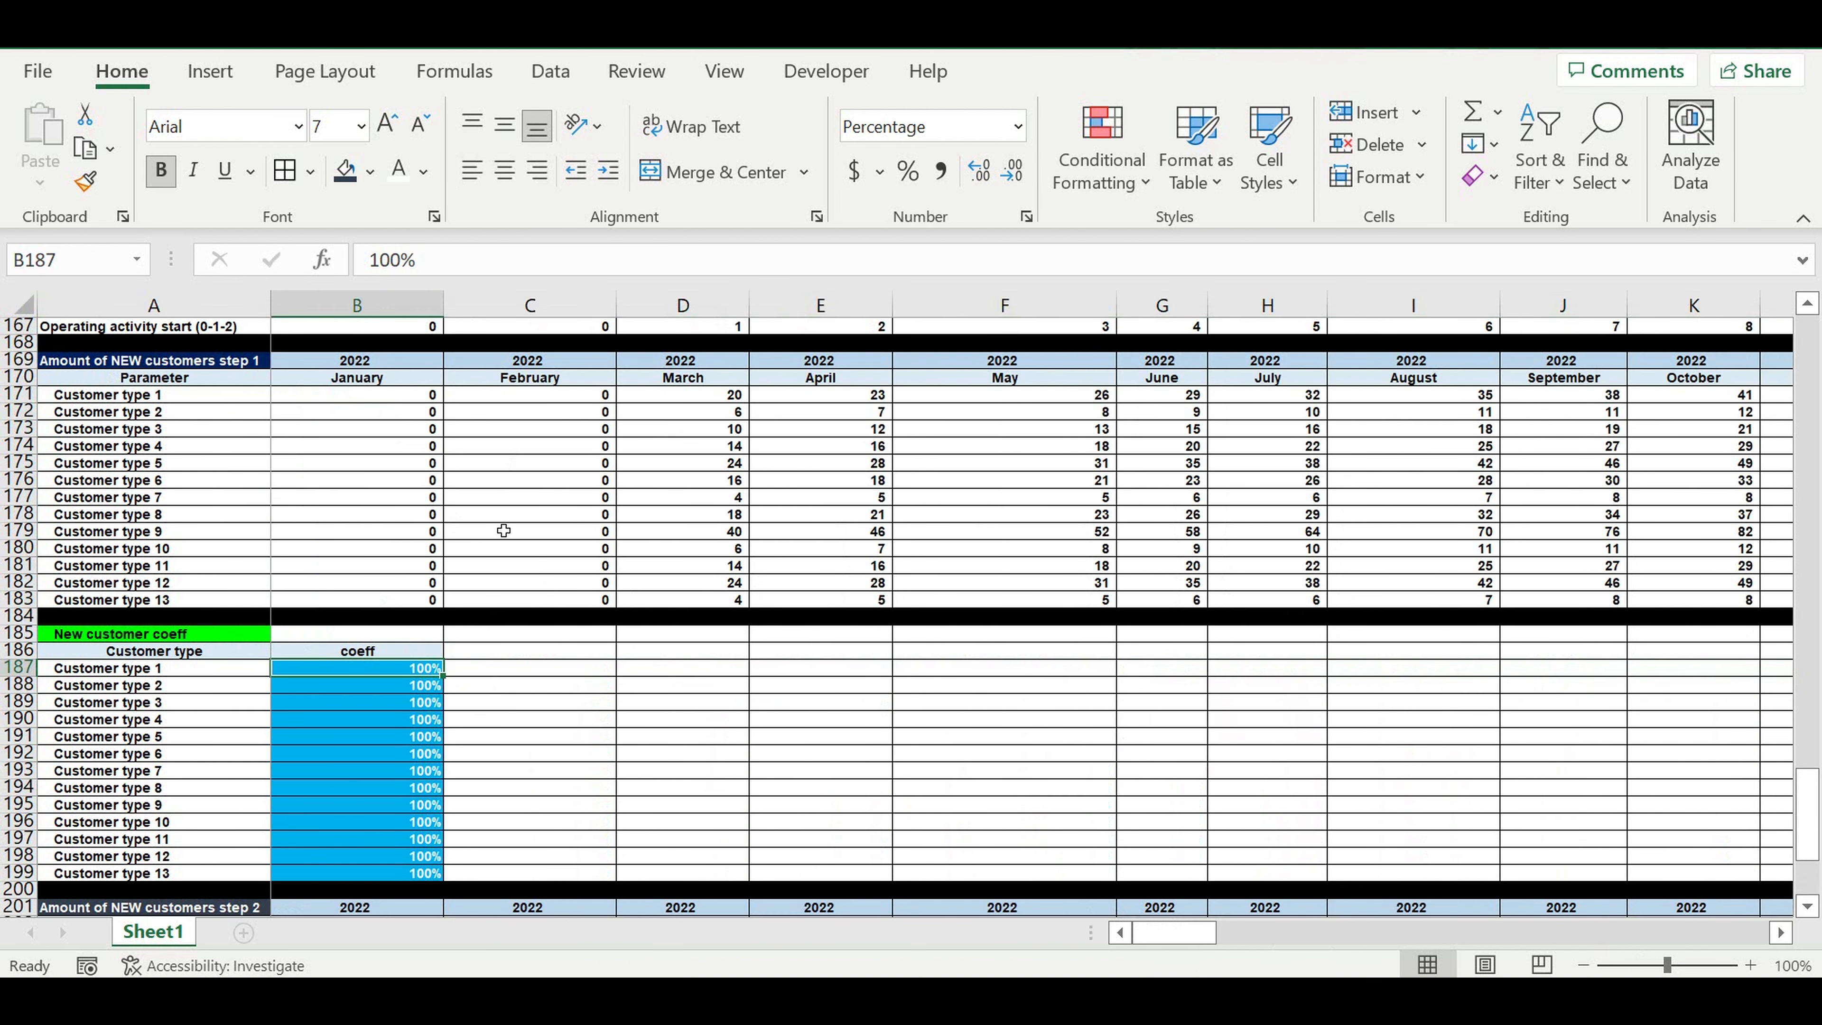
pyautogui.scroll(20, 506, 517)
pyautogui.scroll(3, 513, 506)
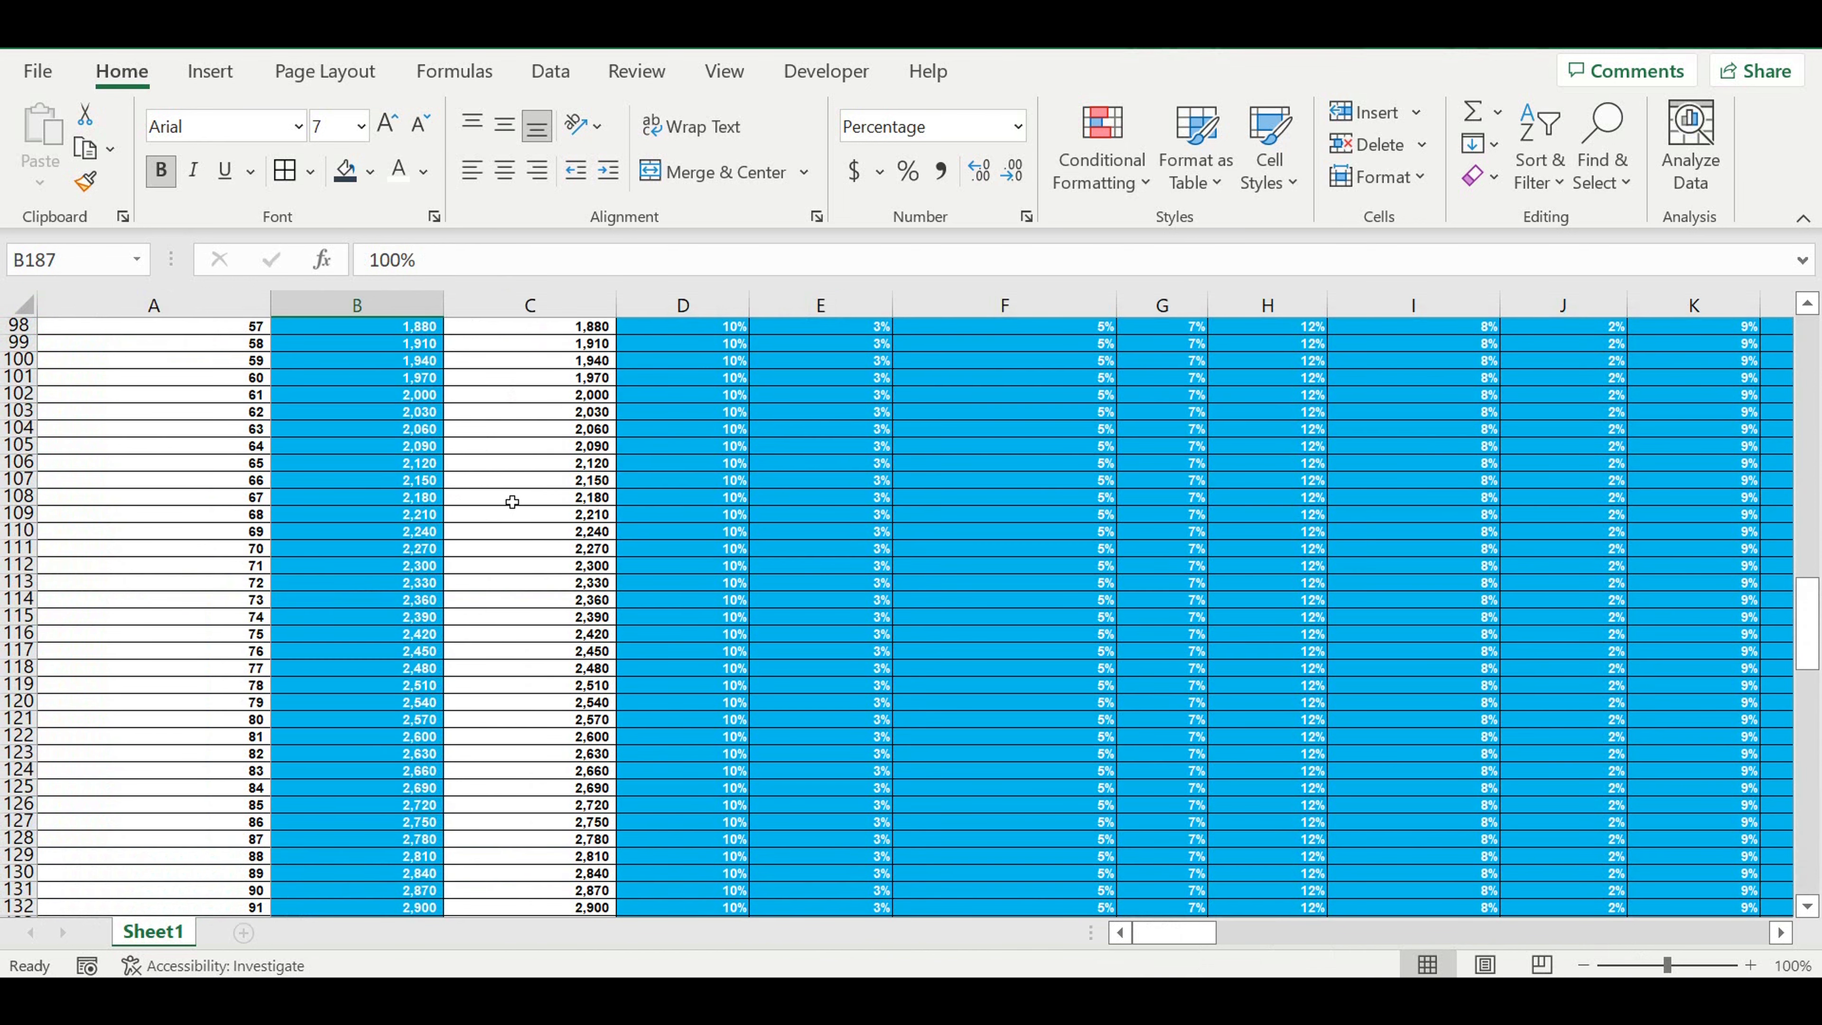
pyautogui.scroll(20, 512, 498)
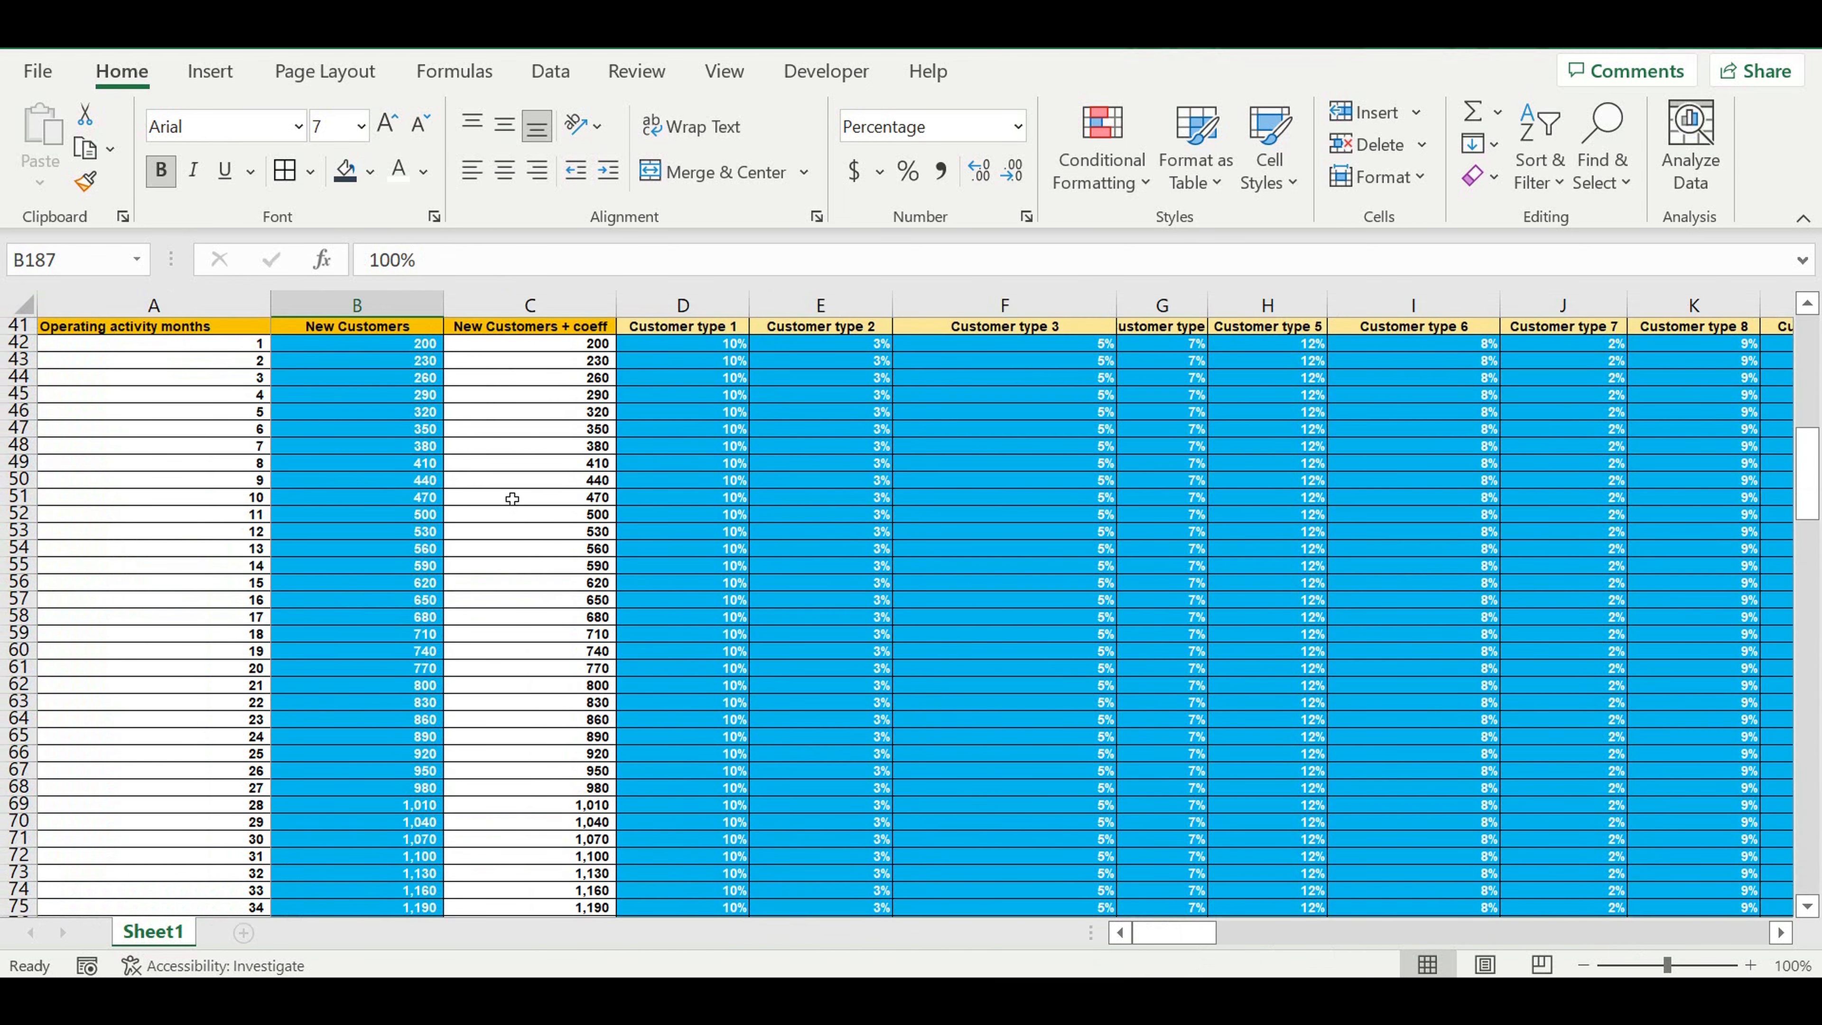
pyautogui.scroll(1, 510, 496)
pyautogui.click(401, 531)
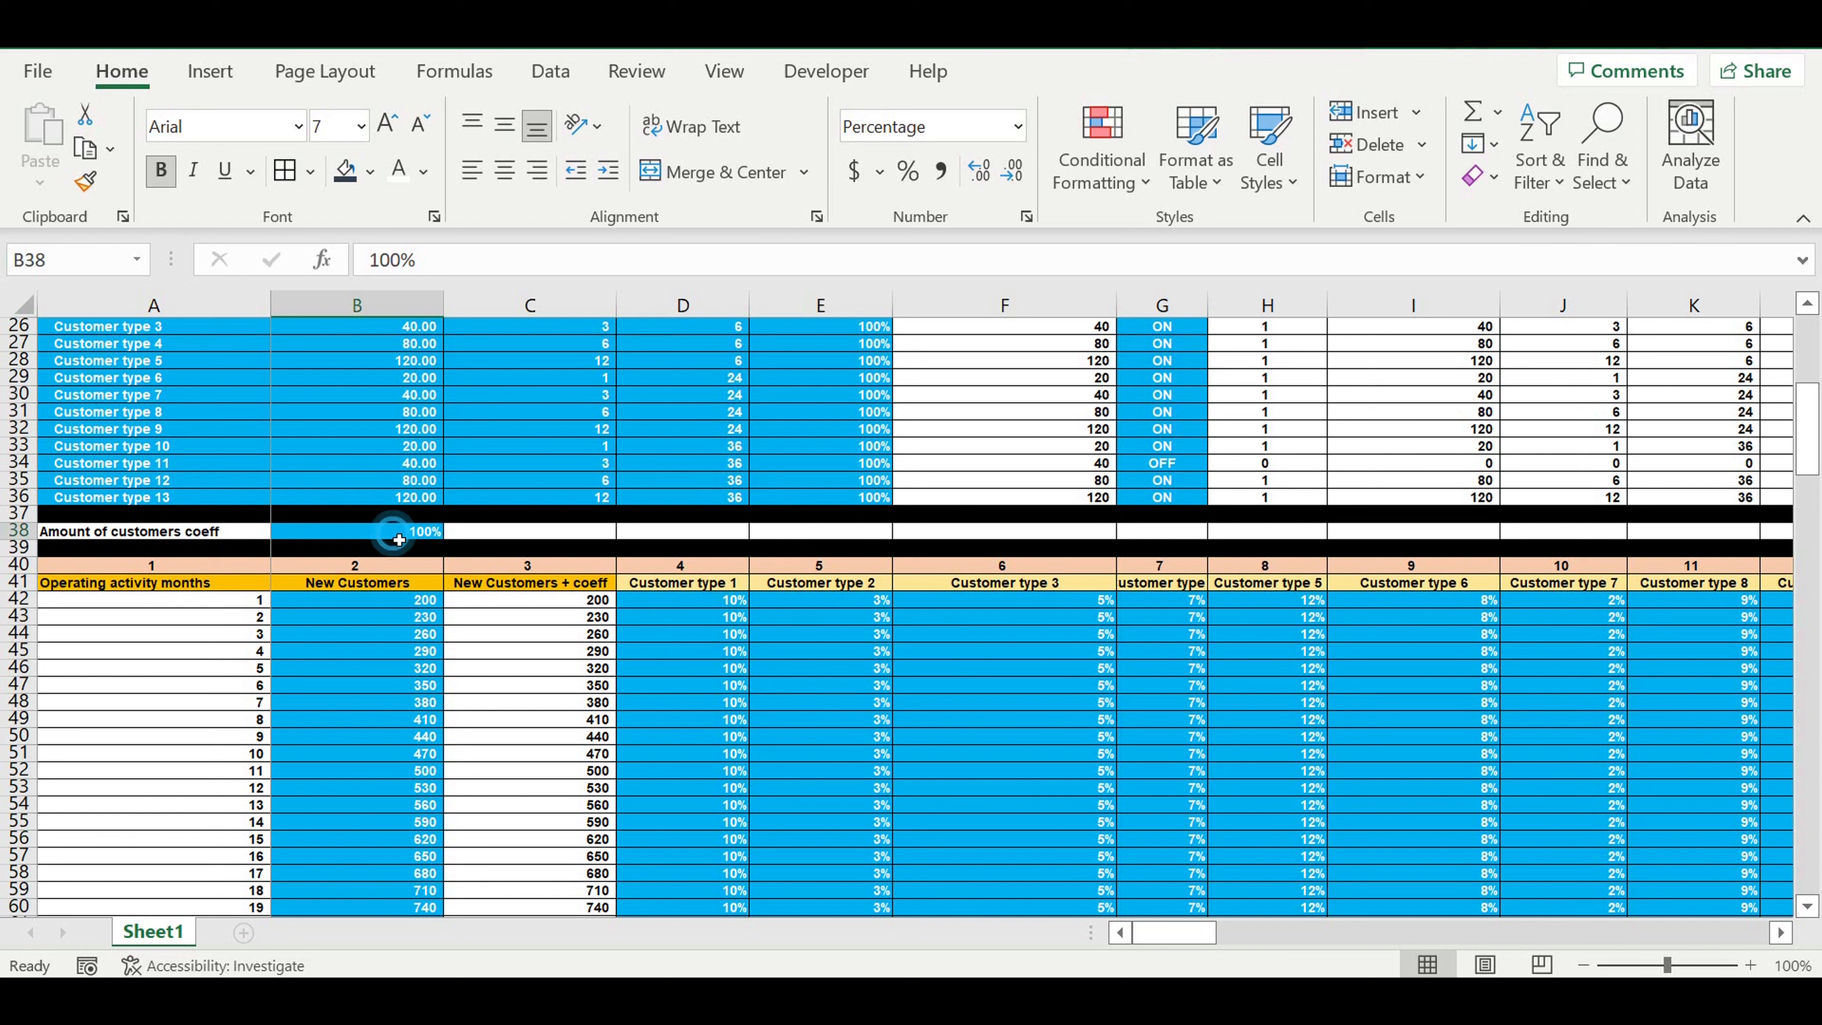
pyautogui.write('120')
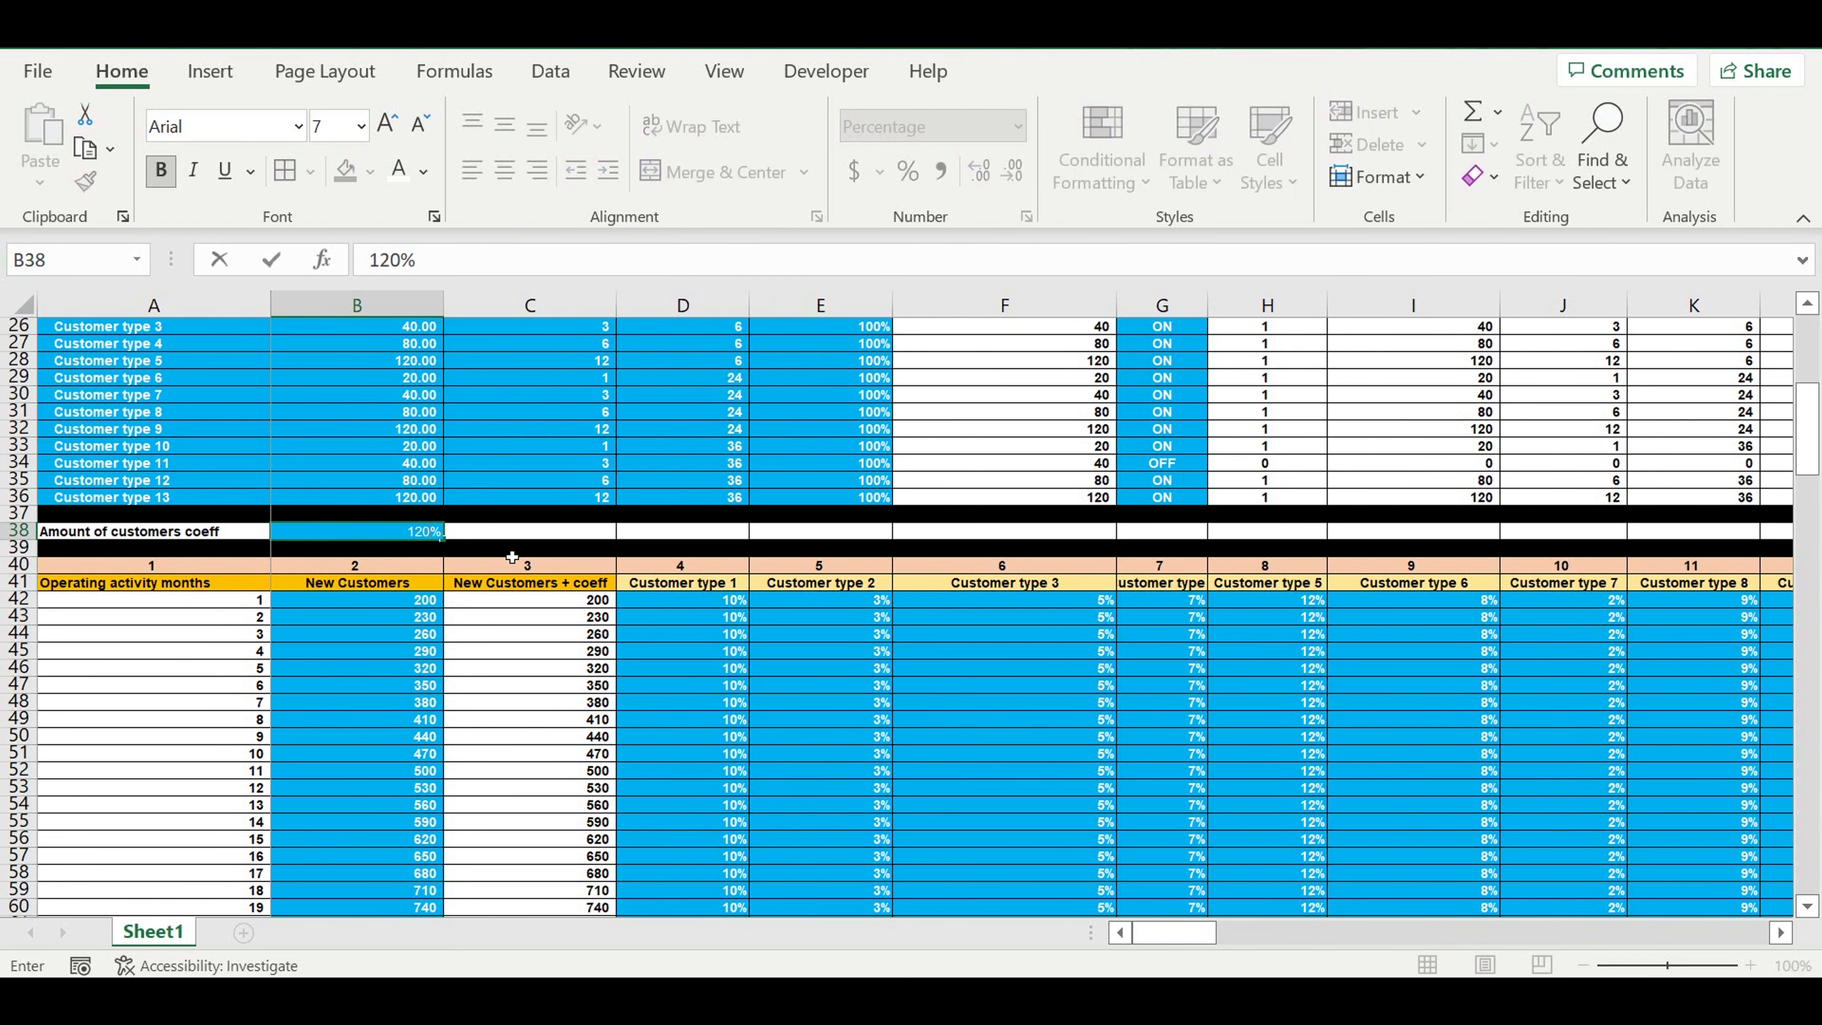
pyautogui.press('Return')
# Step: Check the New Customers + coeff column and the step 2 amounts of Customer type 1 from March to October 2022
pyautogui.click(511, 648)
pyautogui.scroll(-7, 582, 713)
pyautogui.scroll(-20, 580, 716)
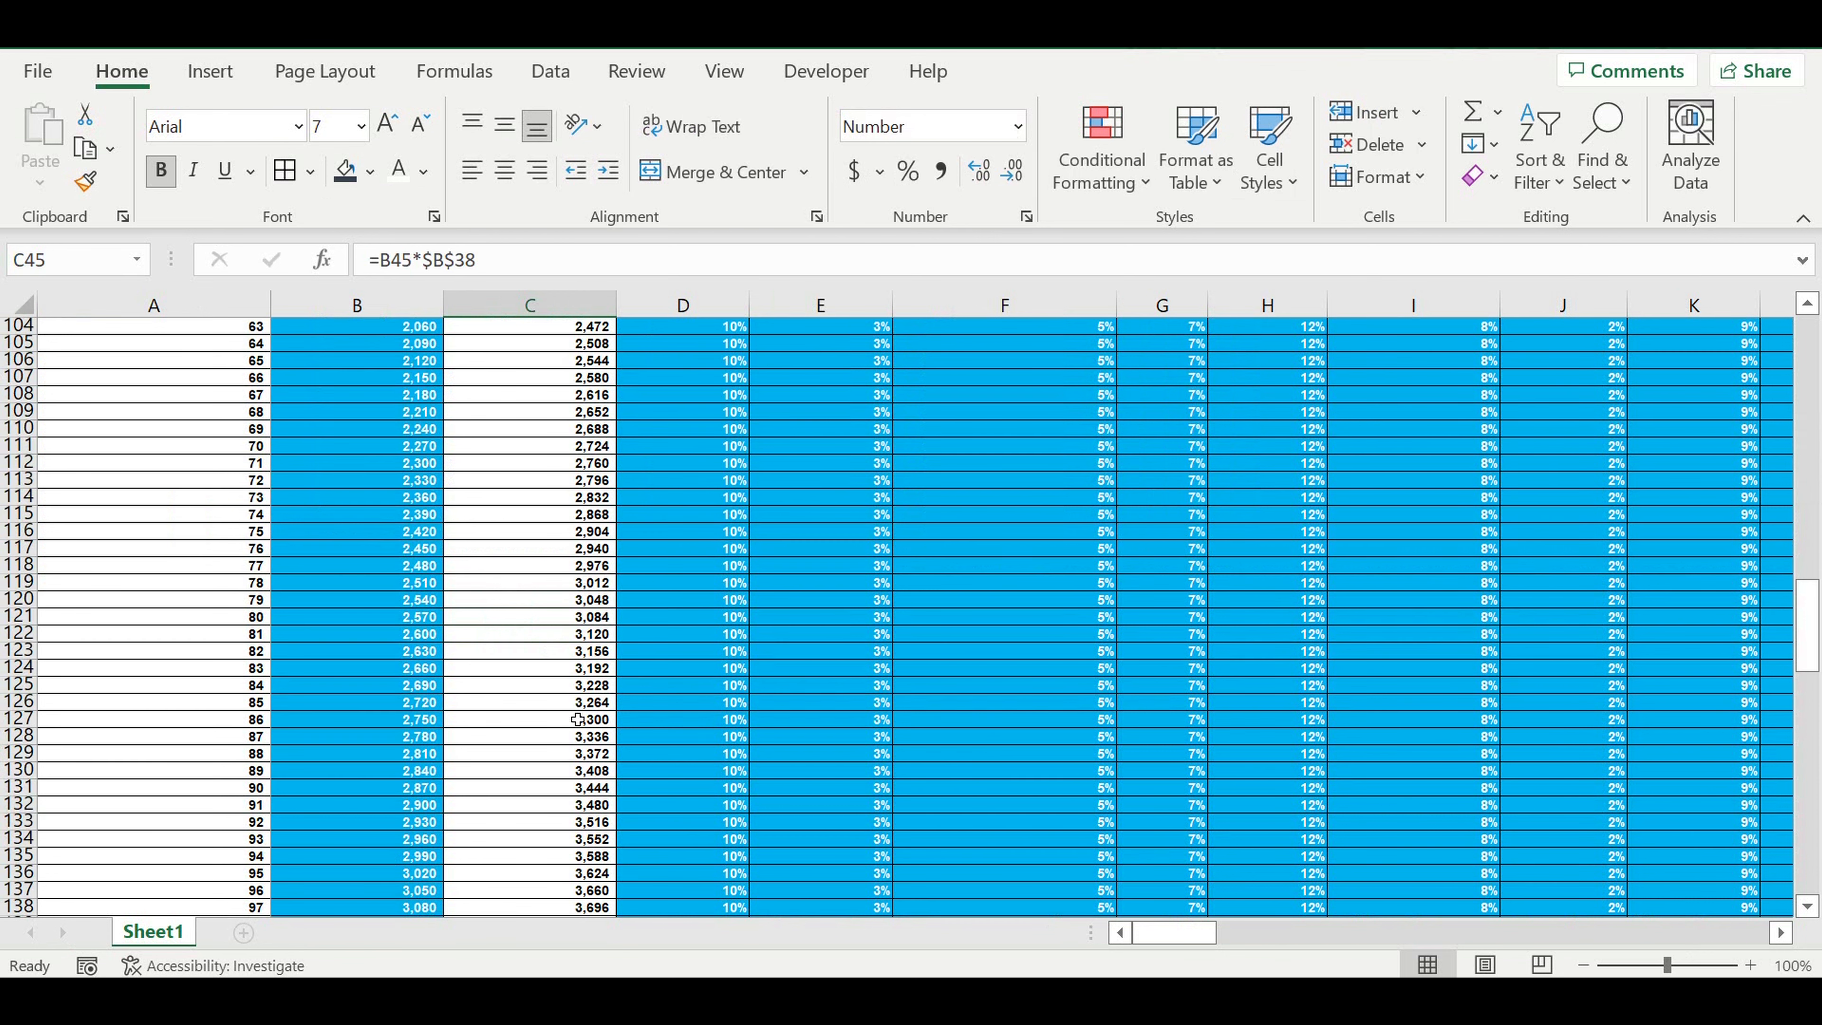
pyautogui.scroll(-13, 583, 745)
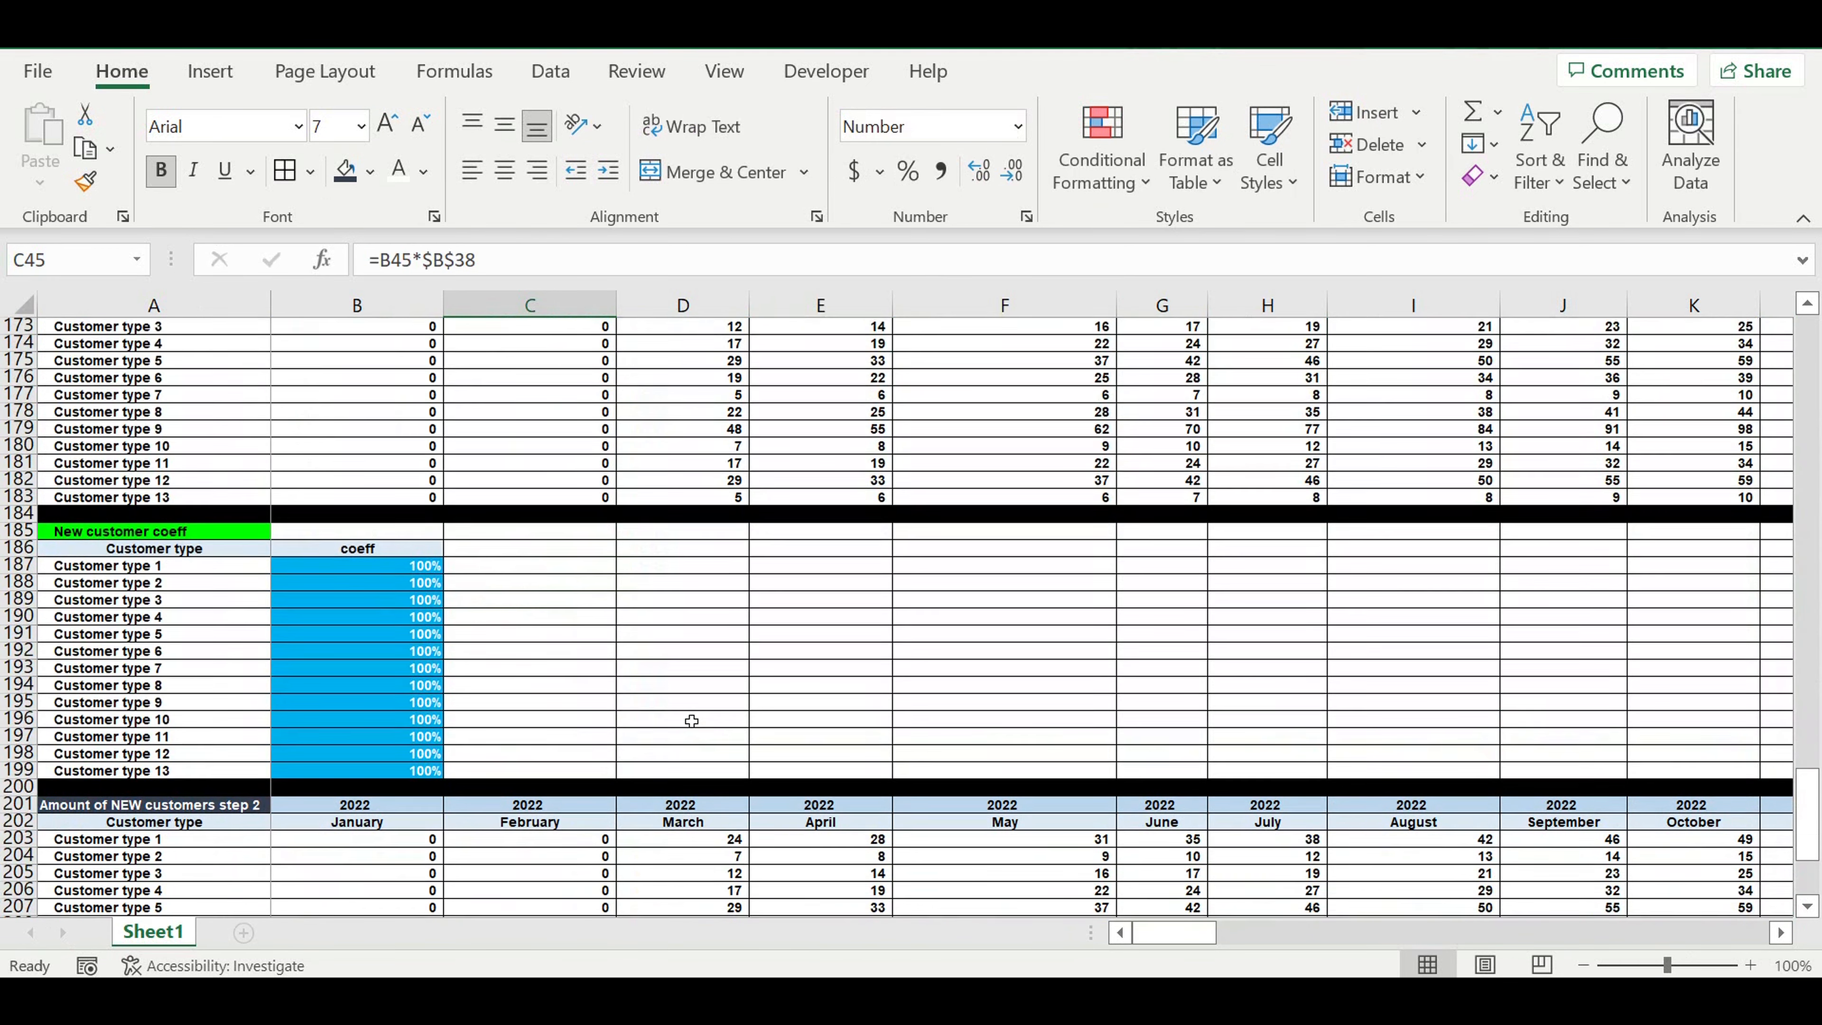
pyautogui.scroll(-5, 773, 705)
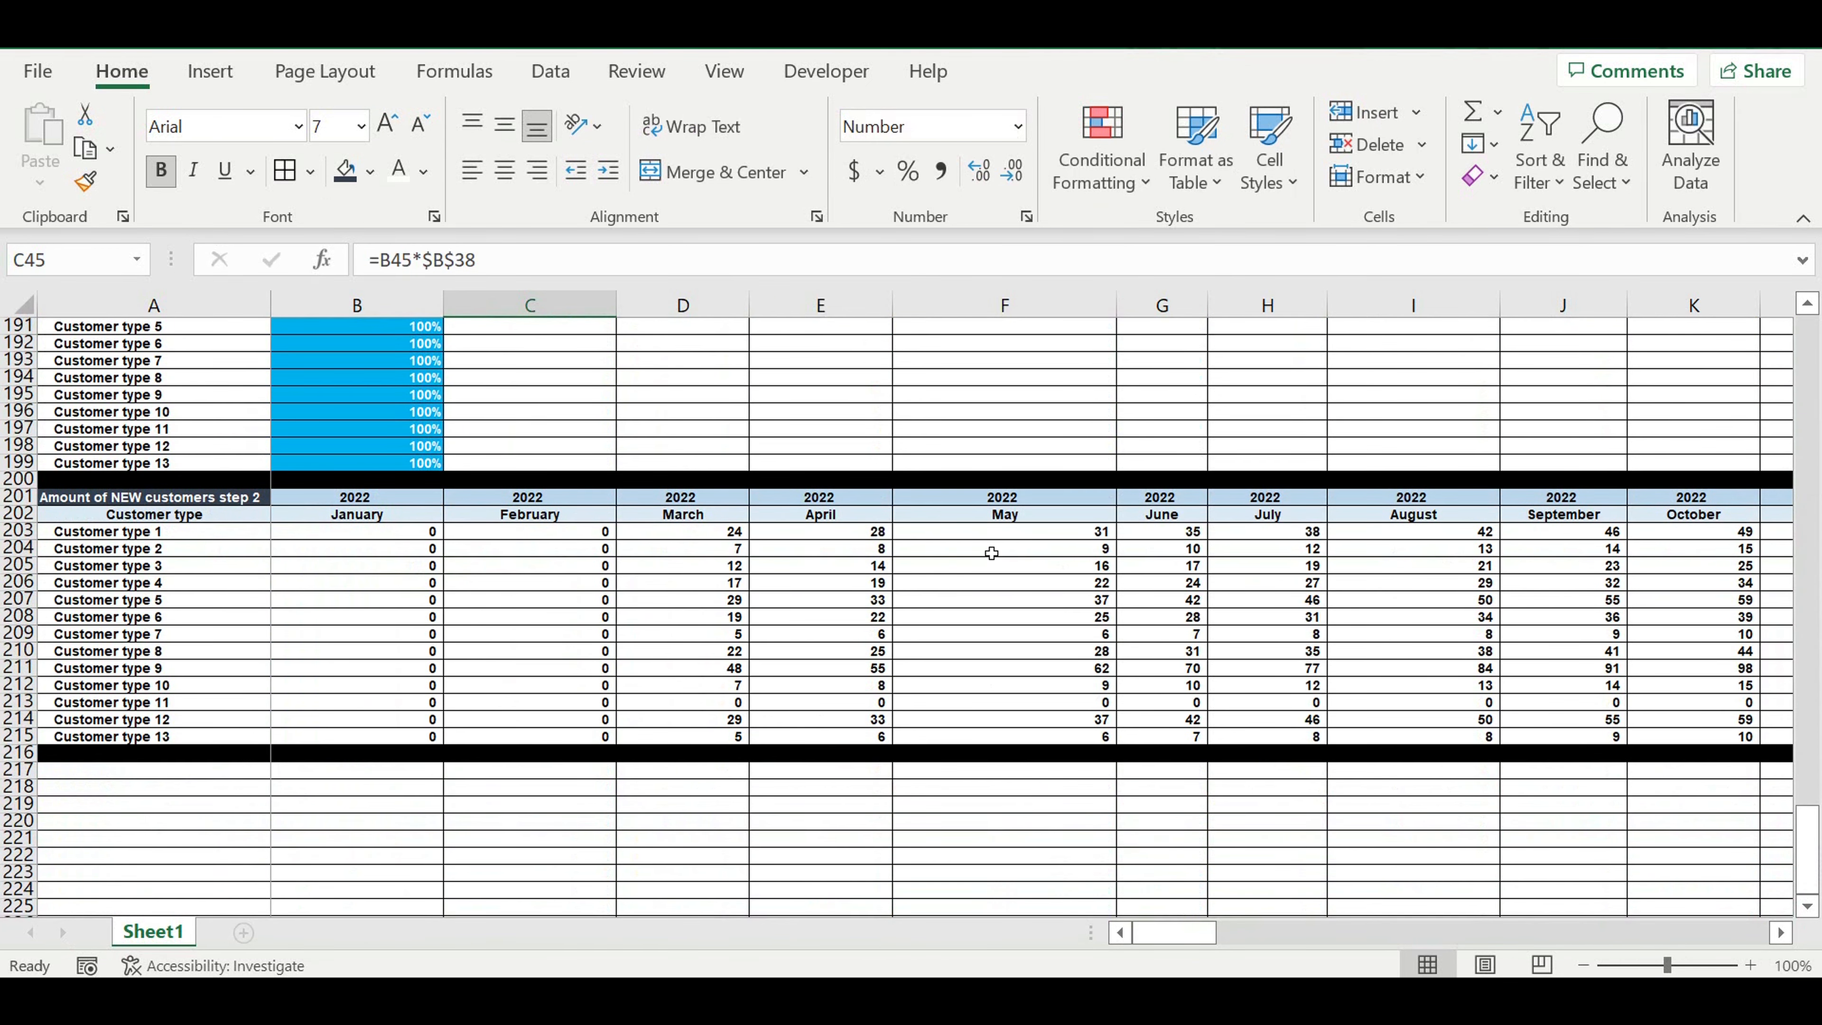
pyautogui.click(707, 532)
pyautogui.moveTo(708, 532); pyautogui.dragTo(1736, 533)
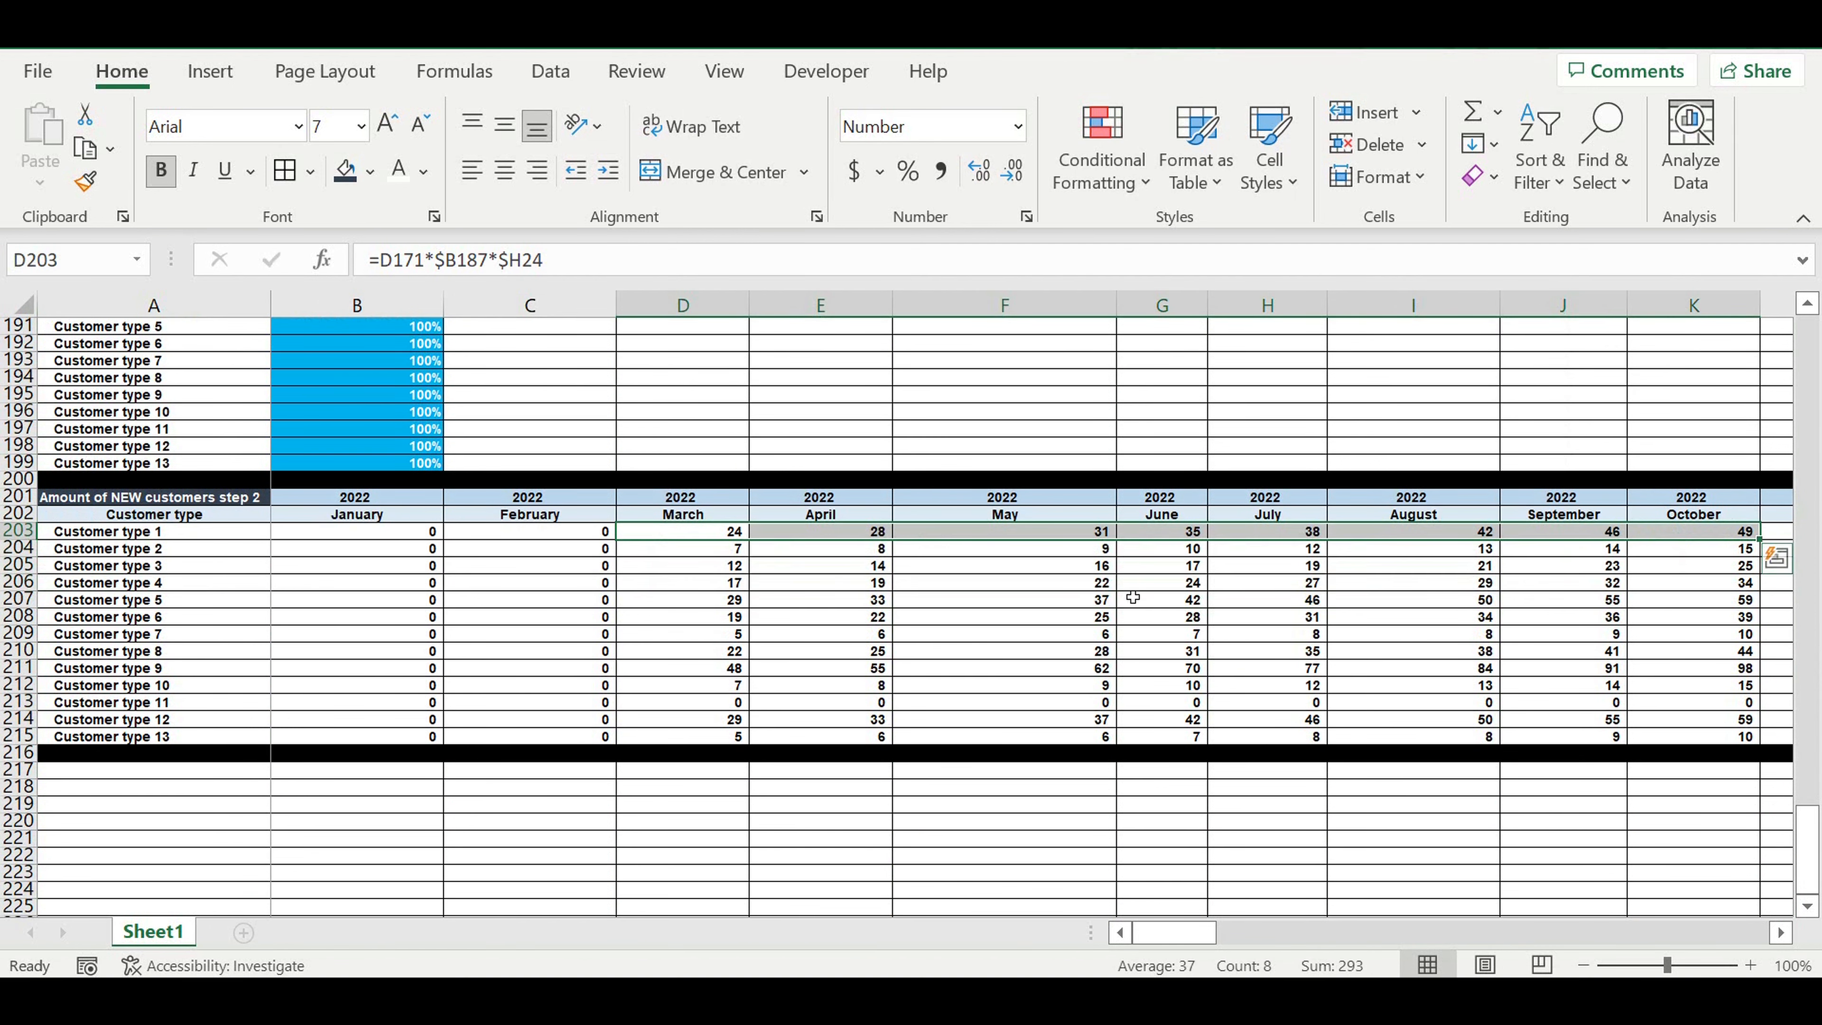
# Step: Test the Customer type 13 coefficient in B199 with 300% and 500%, and check its step 2 amounts for March to August 2022
pyautogui.click(397, 470)
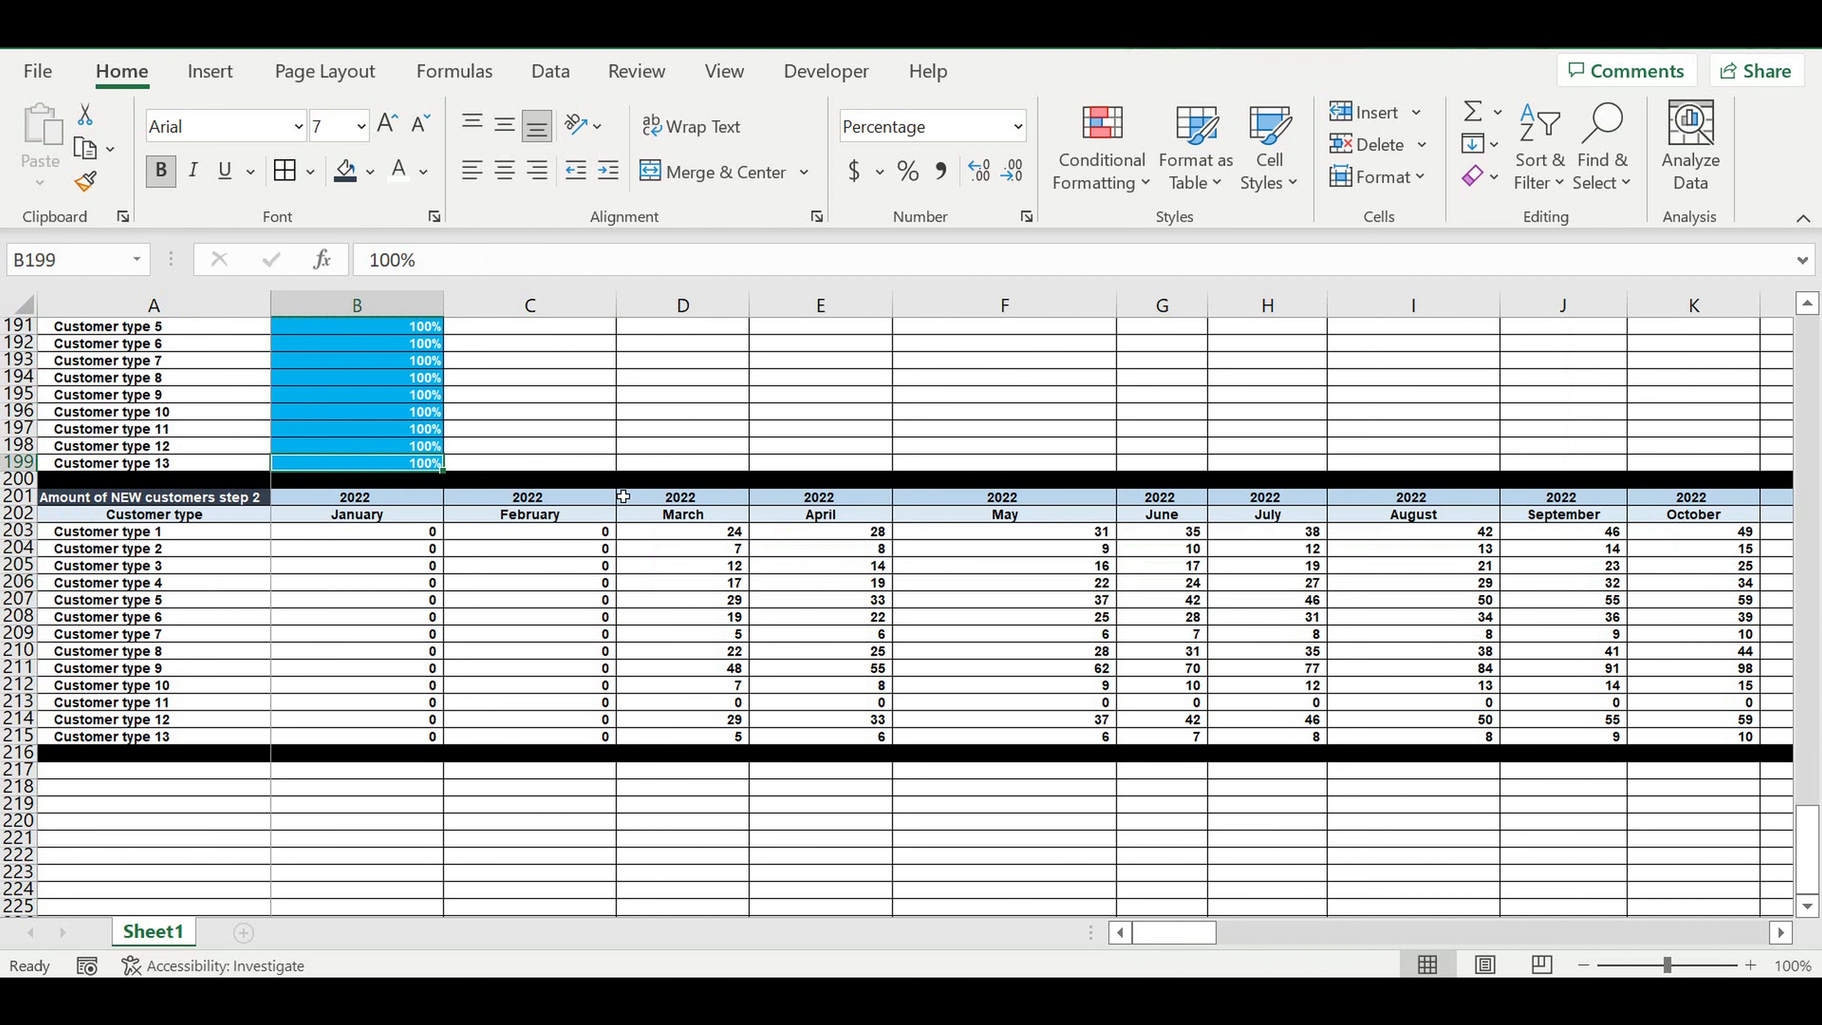
pyautogui.write('300')
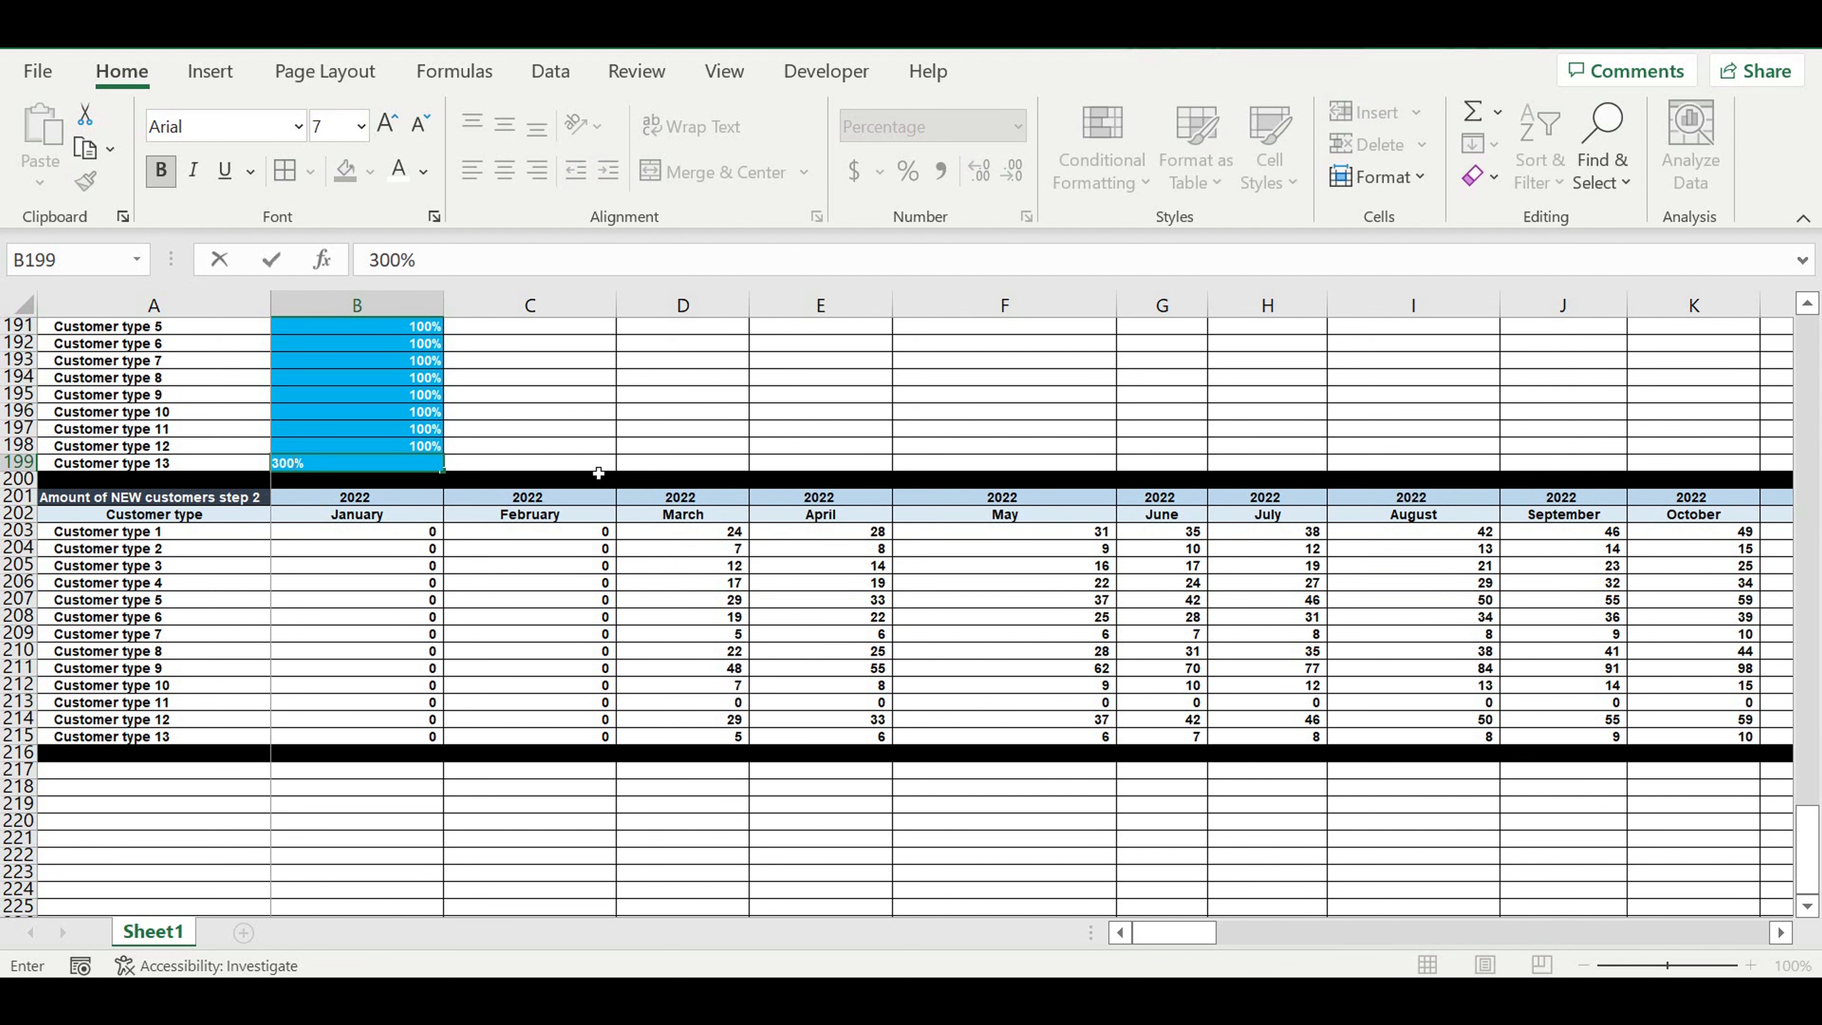
pyautogui.press('Return')
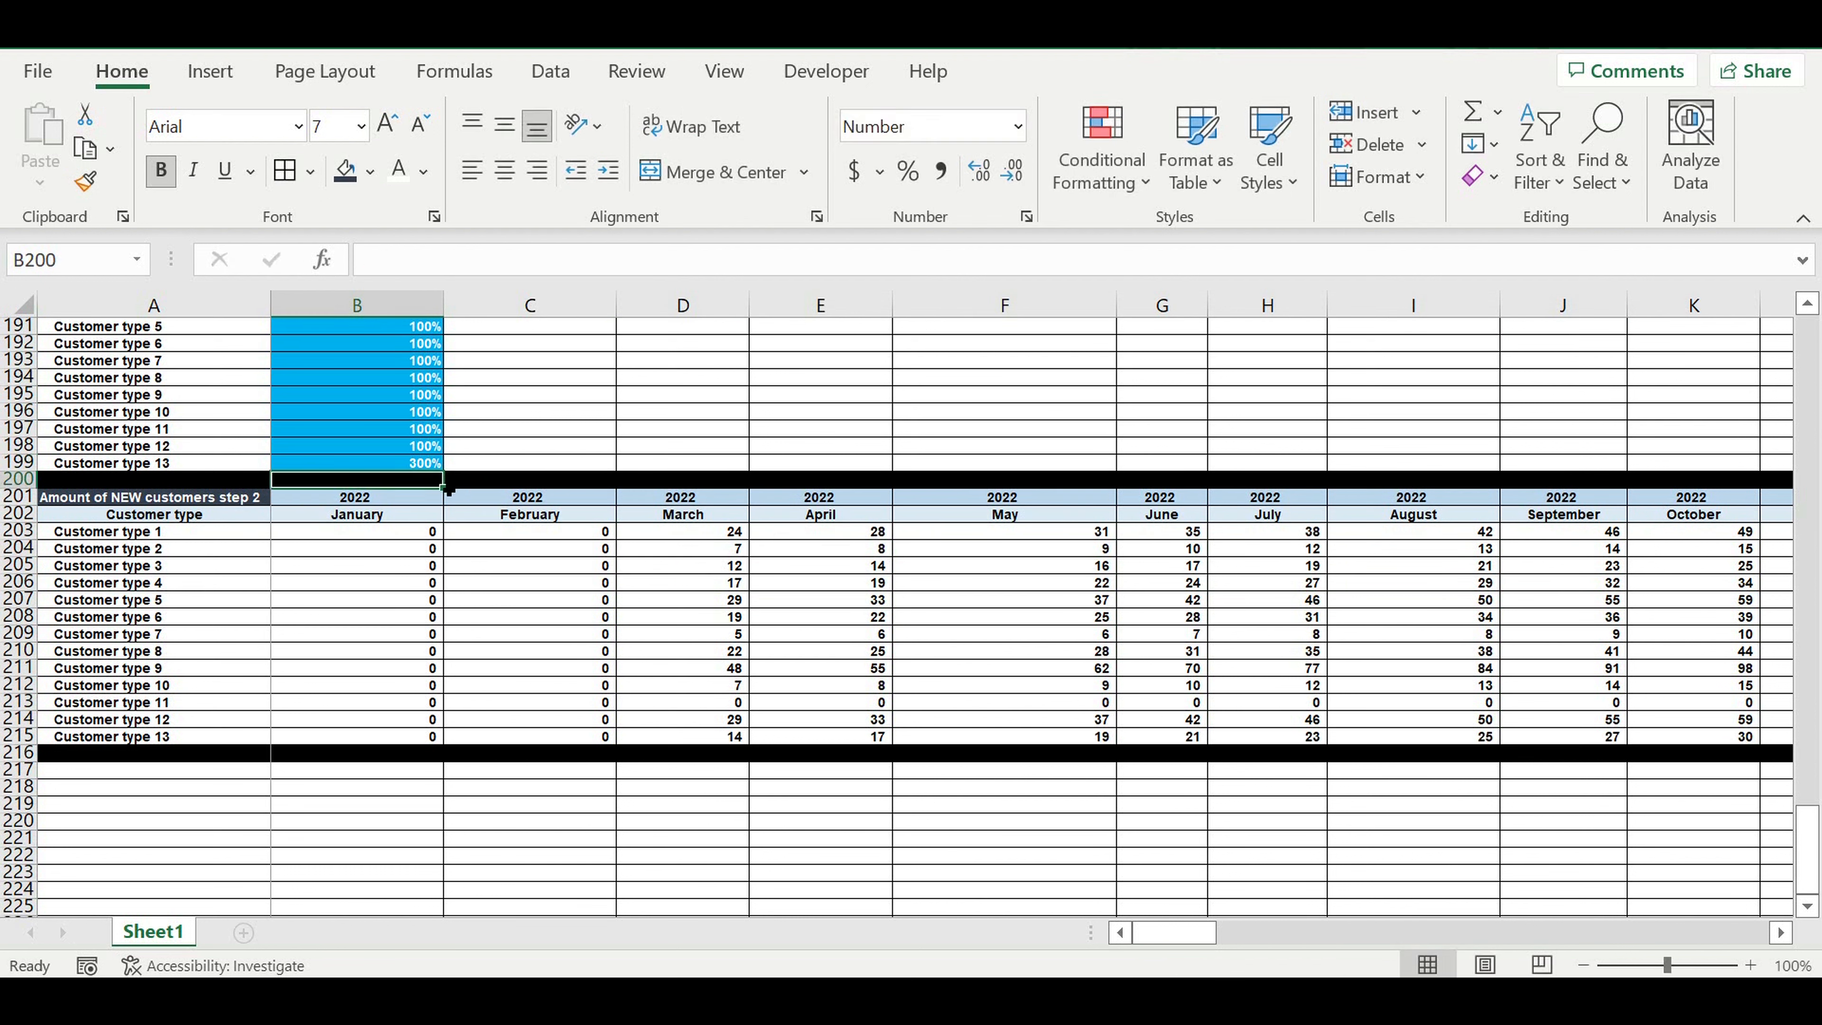
pyautogui.click(415, 465)
pyautogui.write('500')
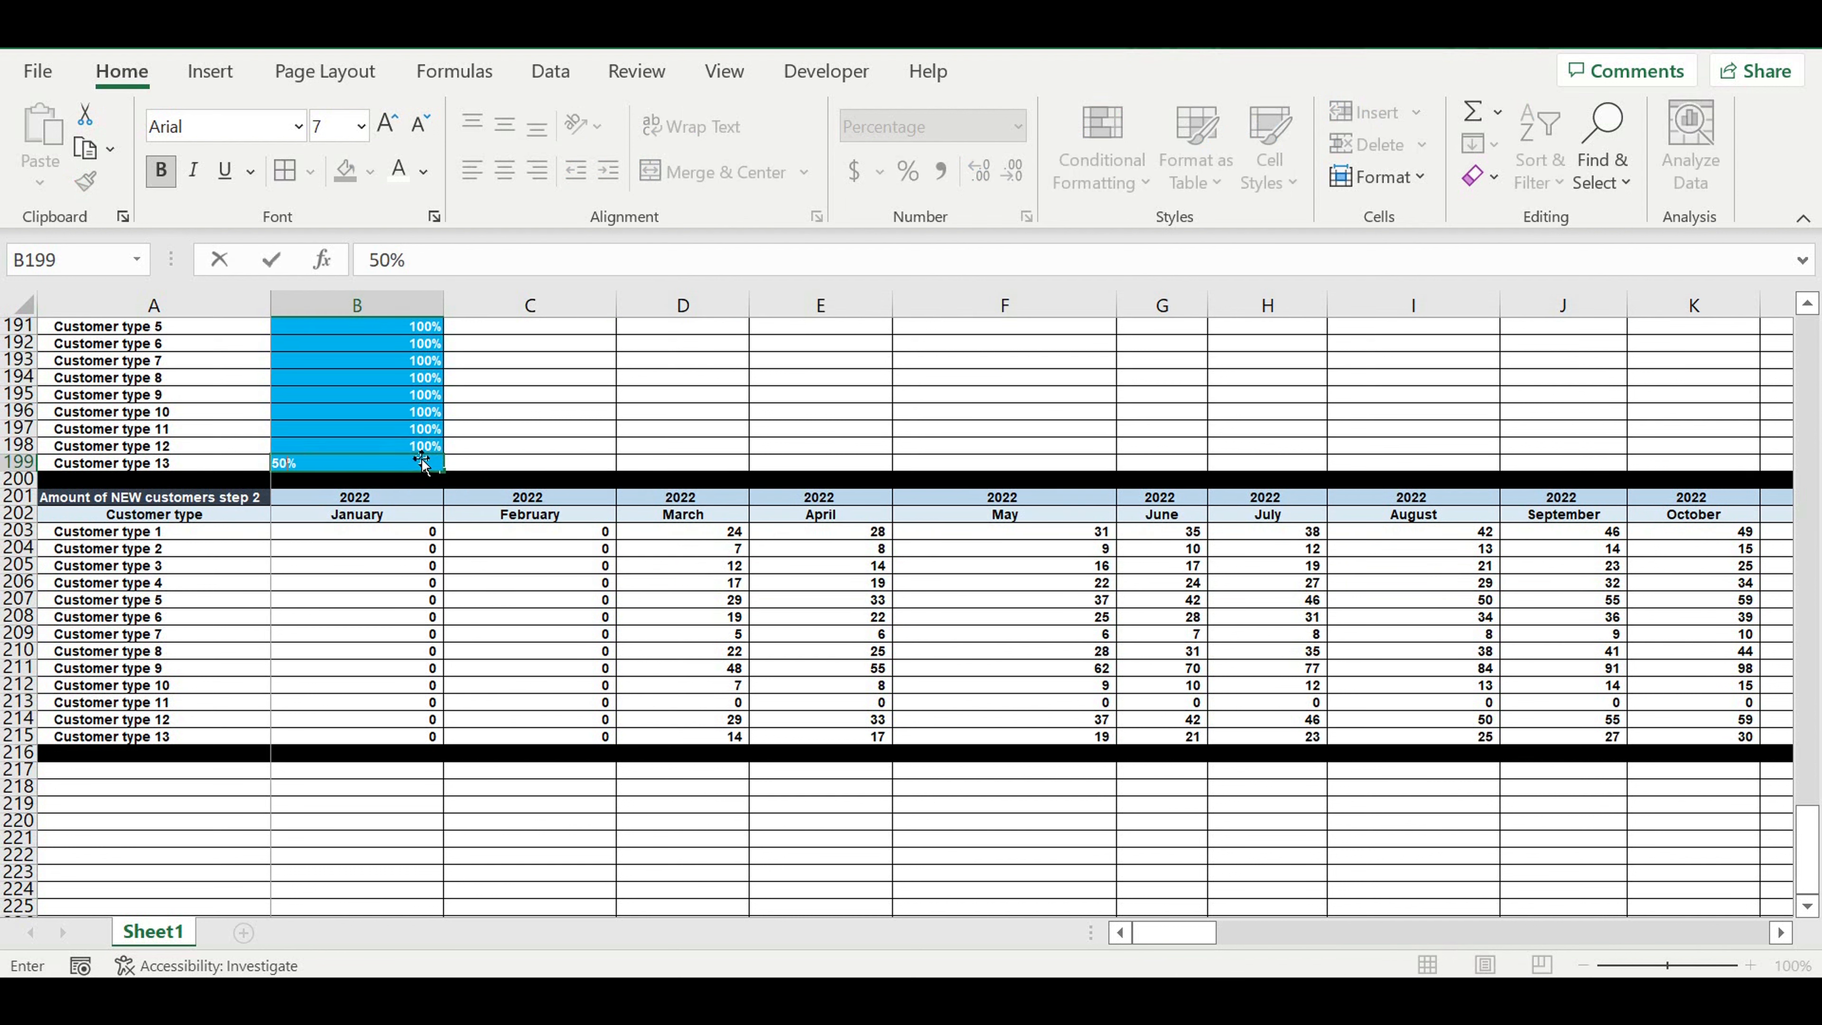
pyautogui.press('Return')
pyautogui.moveTo(1412, 737); pyautogui.dragTo(624, 737)
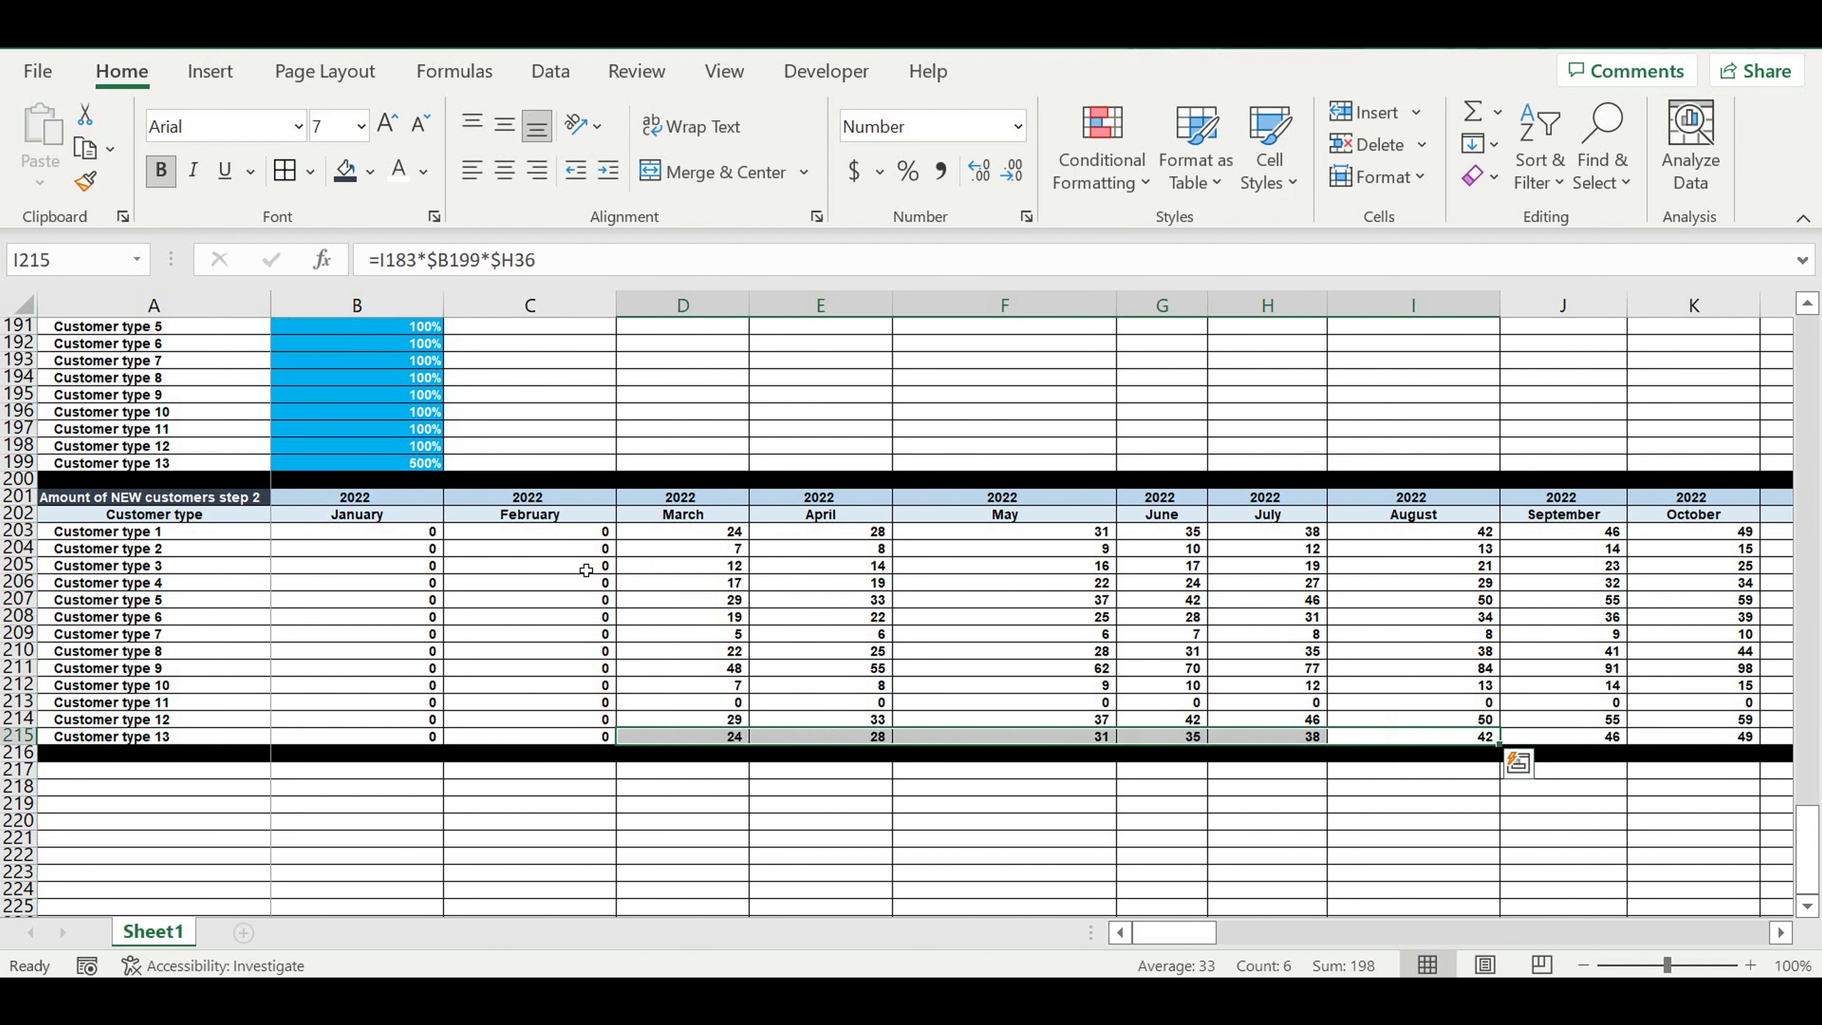
# Step: Reset the Customer type 13 coefficient in B199 to 100%
pyautogui.click(399, 466)
pyautogui.write('100')
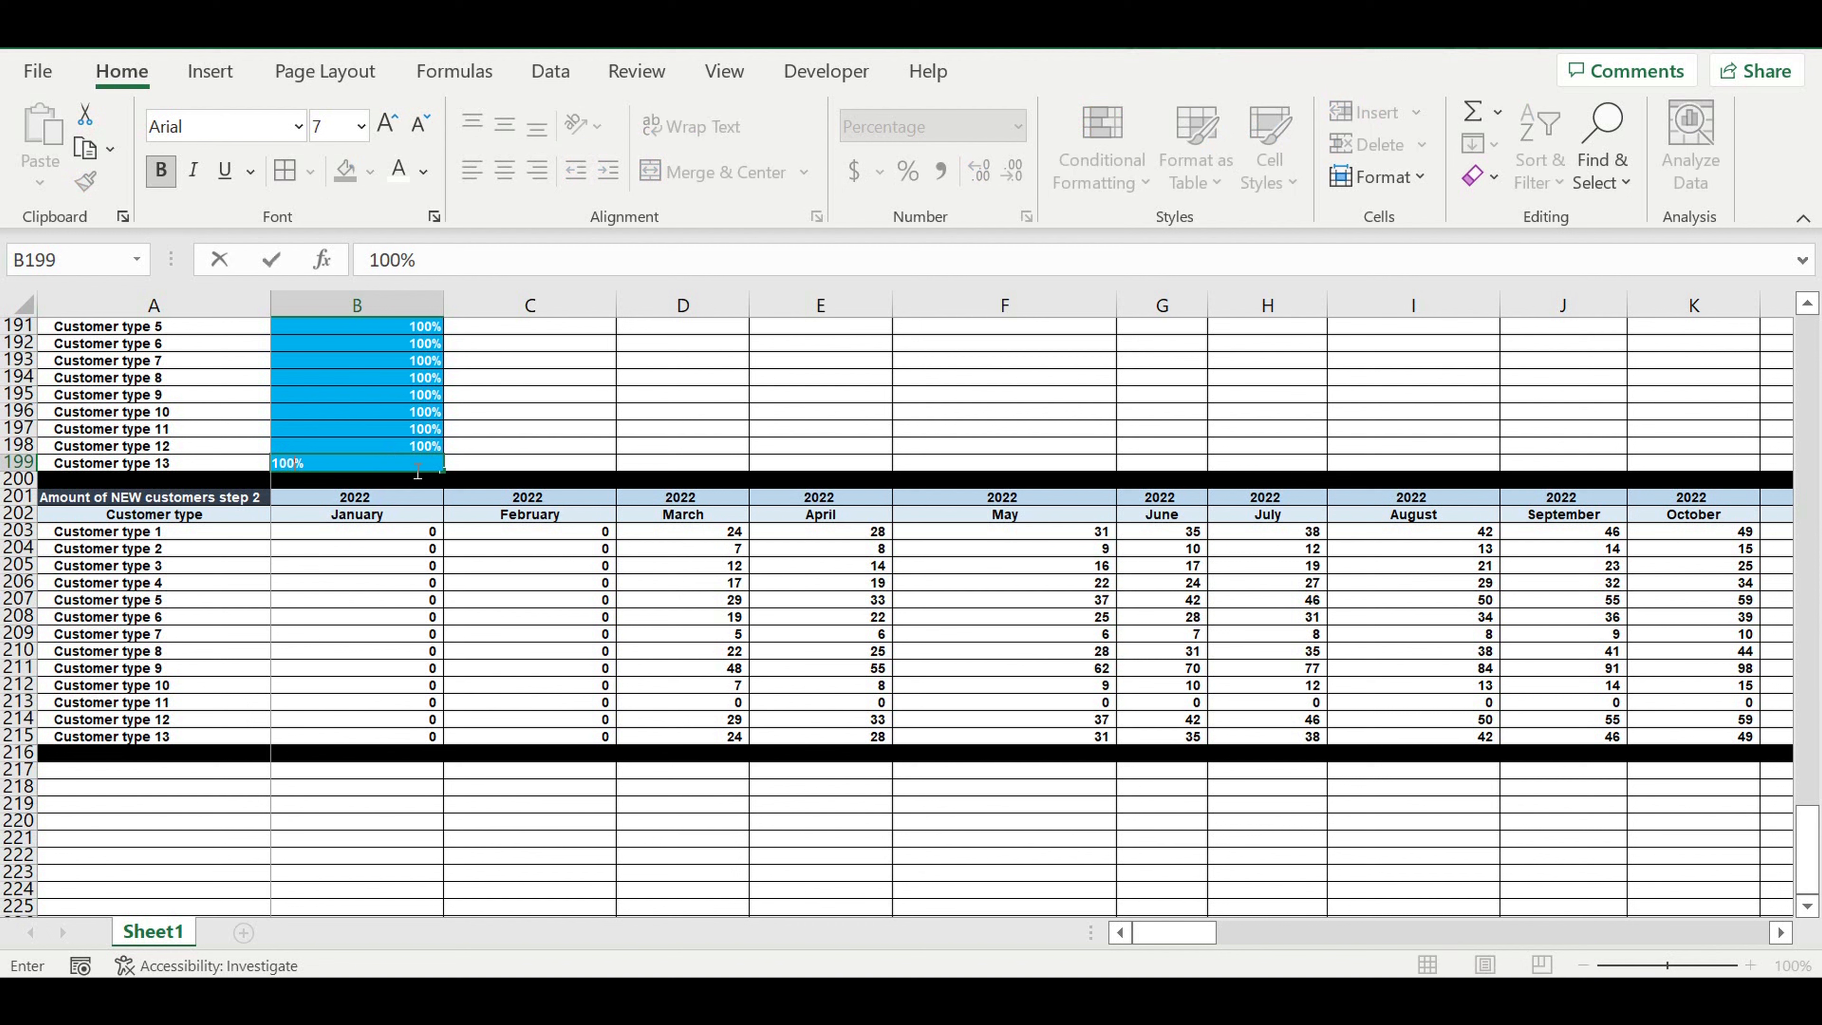
pyautogui.press('Return')
# Step: Reset the amount of customers coefficient in B38 to 100%
pyautogui.scroll(4, 512, 514)
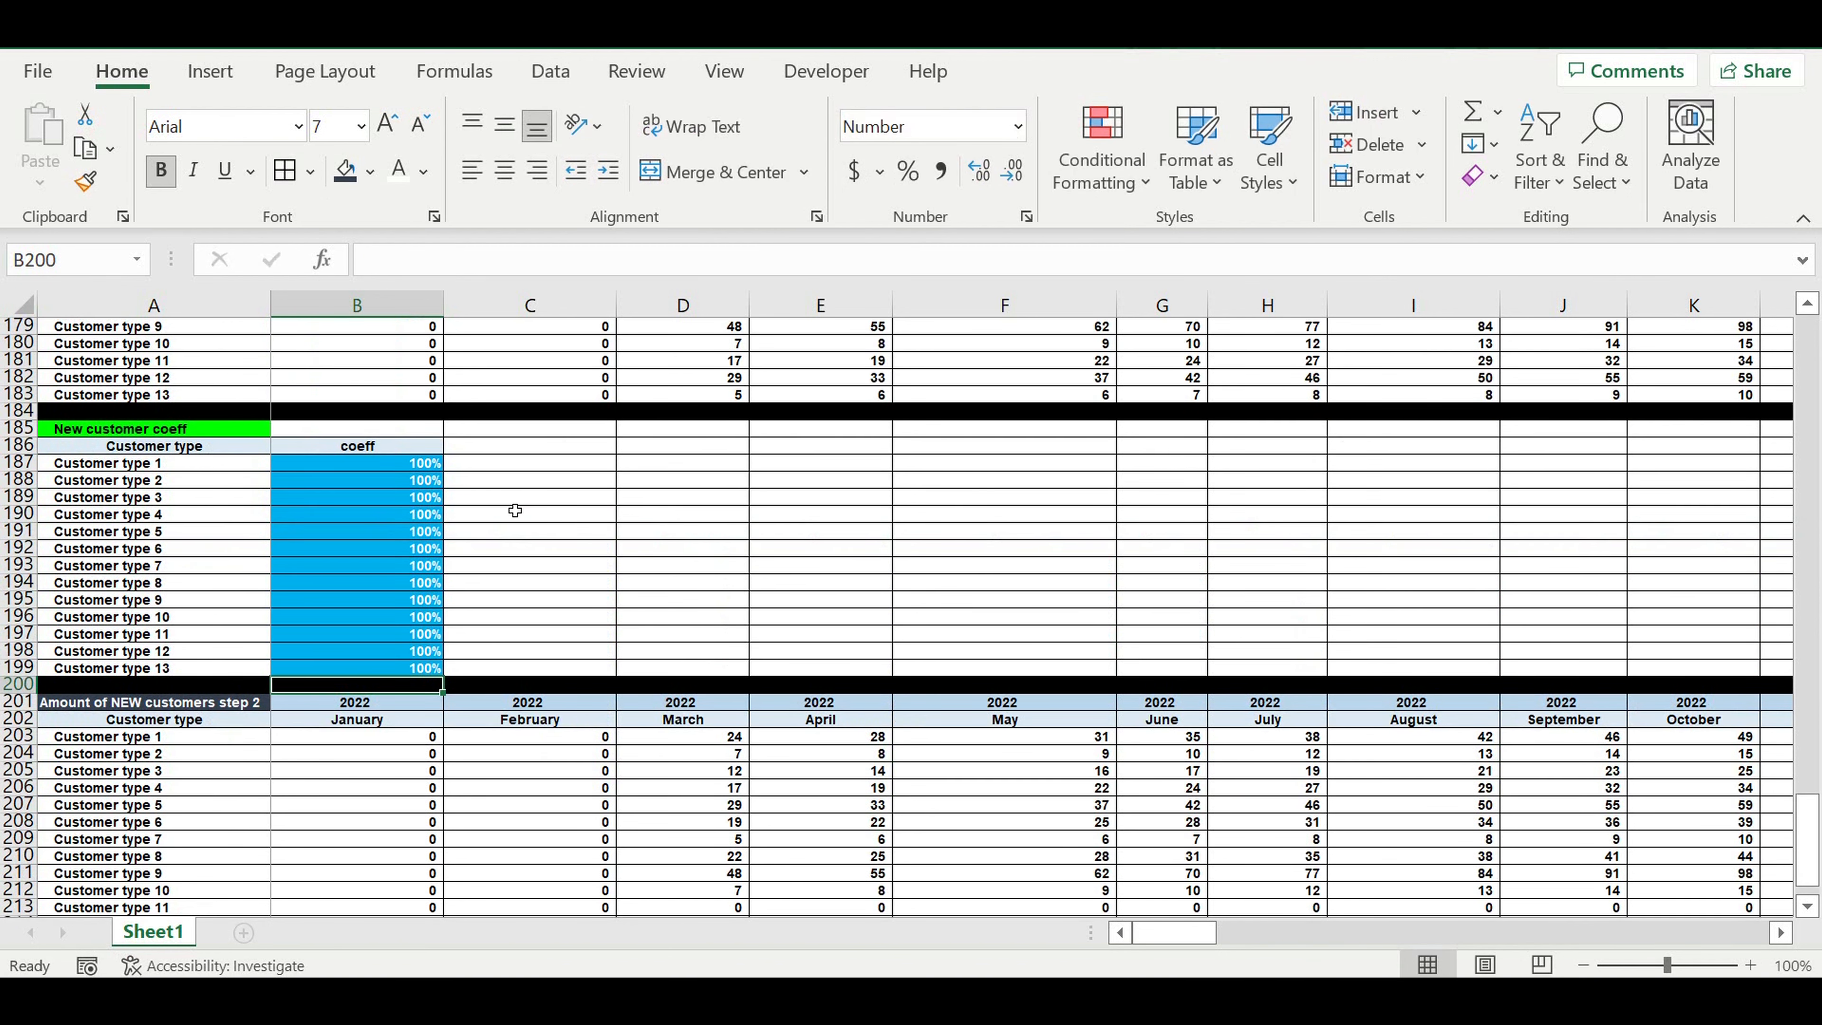
pyautogui.scroll(12, 517, 518)
pyautogui.scroll(8, 517, 519)
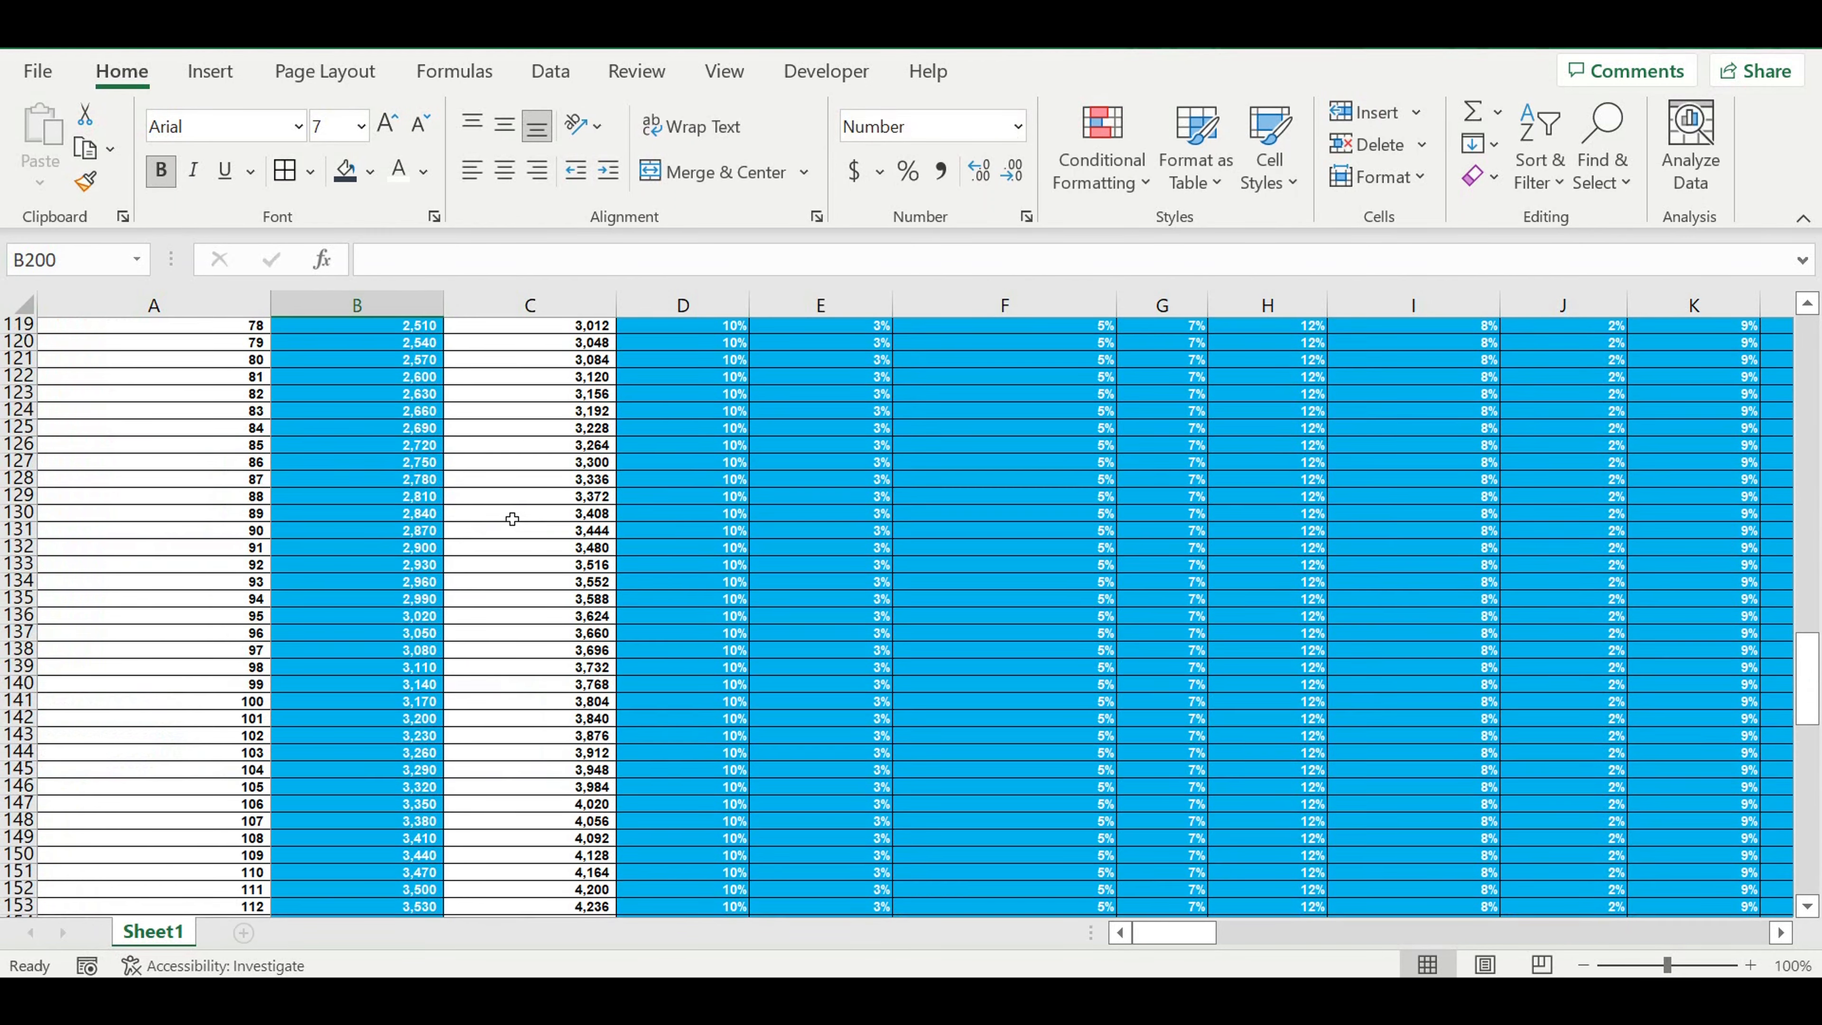
pyautogui.scroll(8, 515, 522)
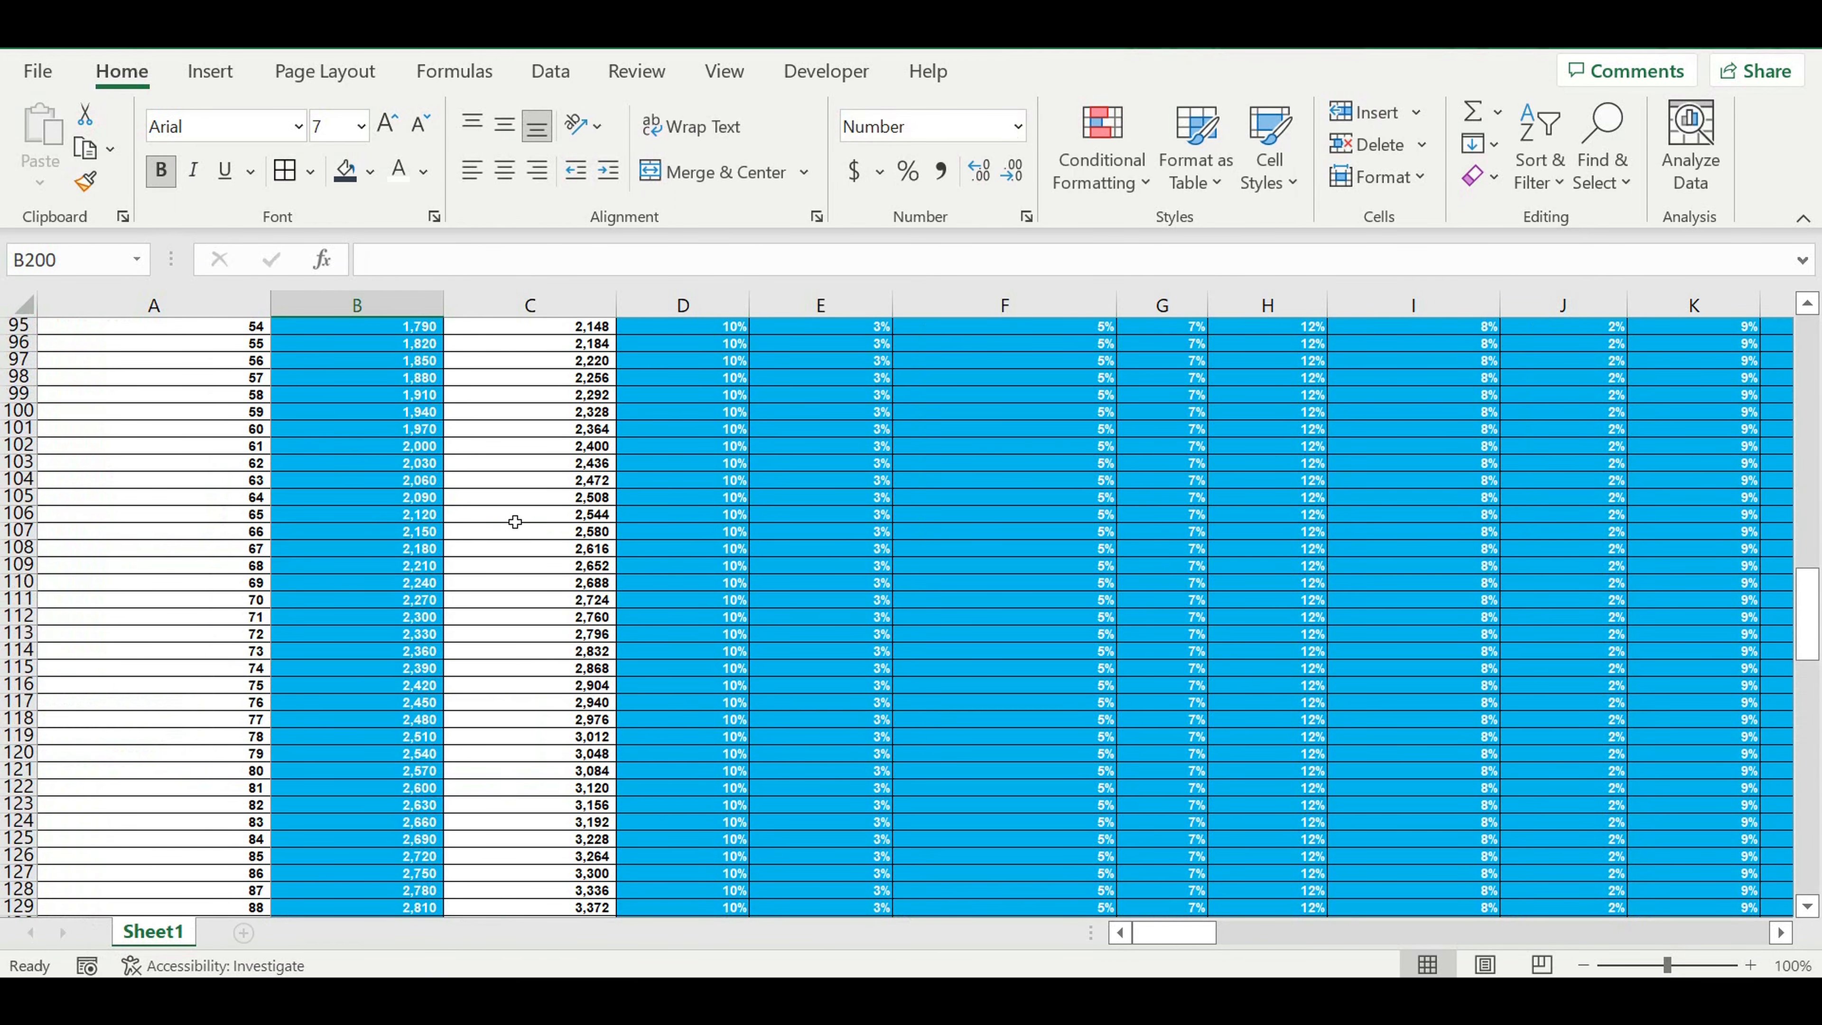
pyautogui.scroll(5, 509, 521)
pyautogui.scroll(5, 507, 522)
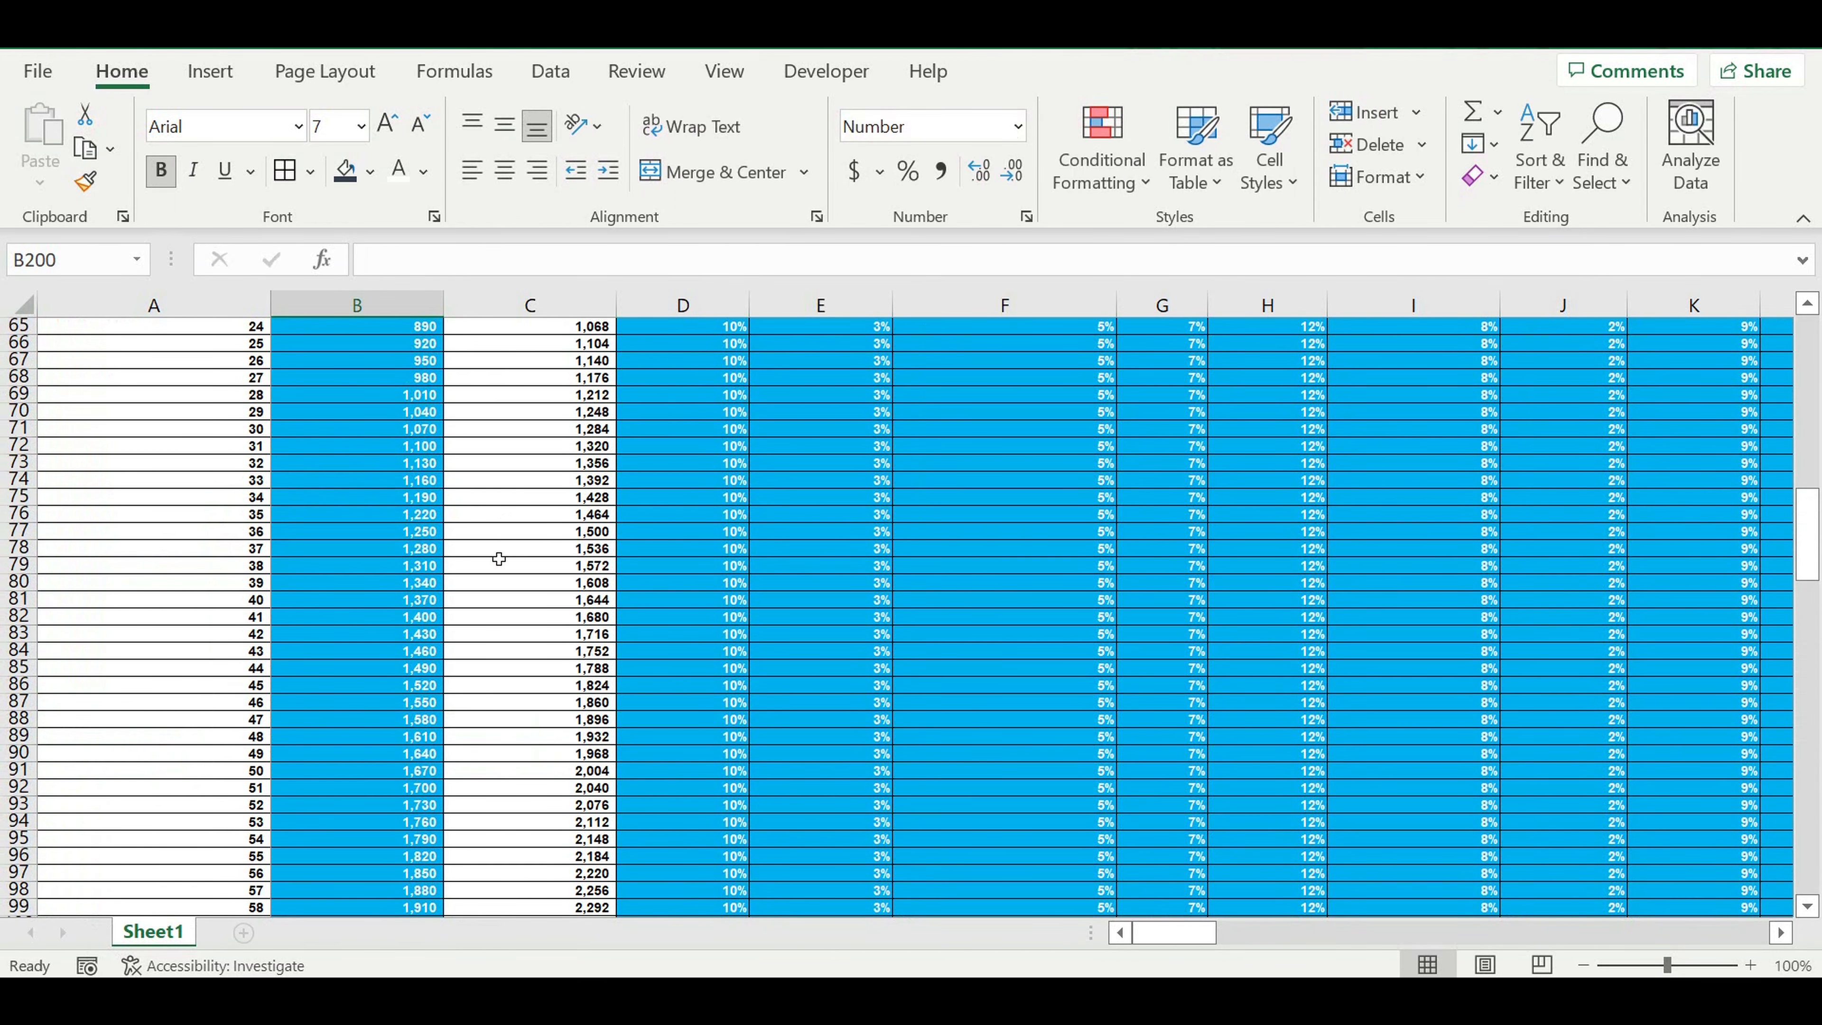
pyautogui.scroll(12, 498, 559)
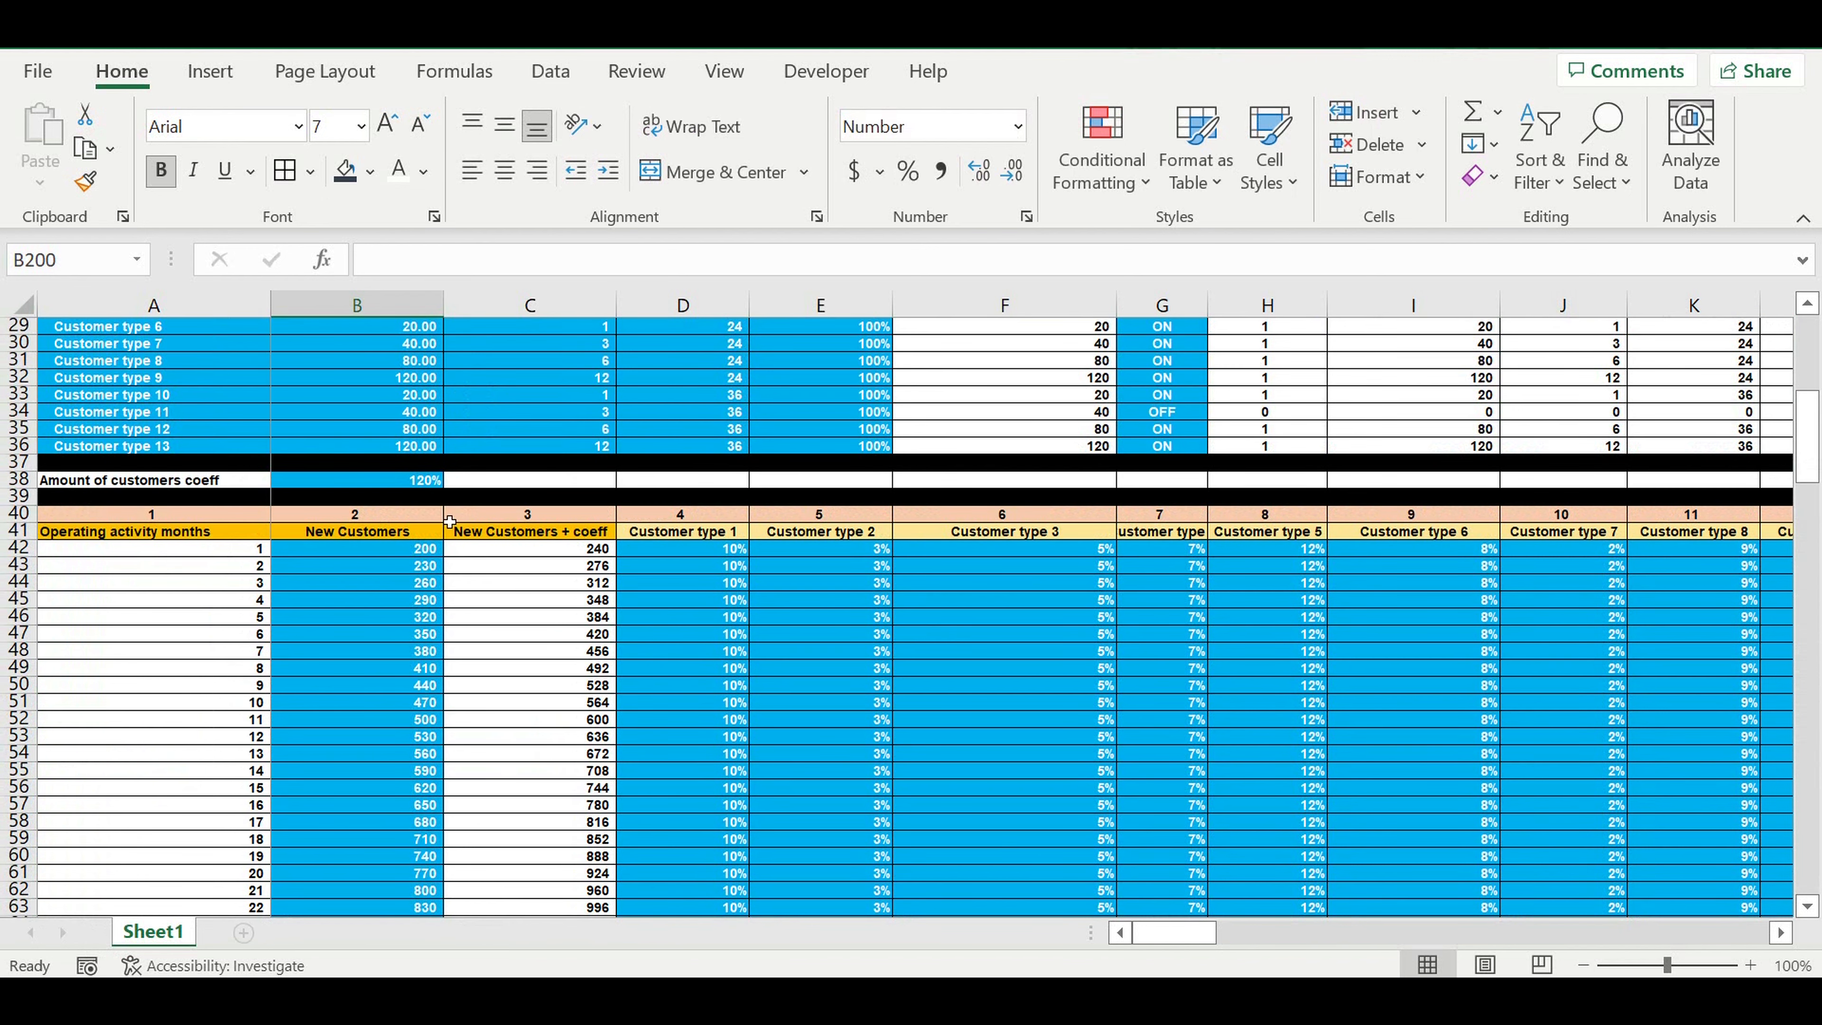
pyautogui.click(414, 487)
pyautogui.write('100')
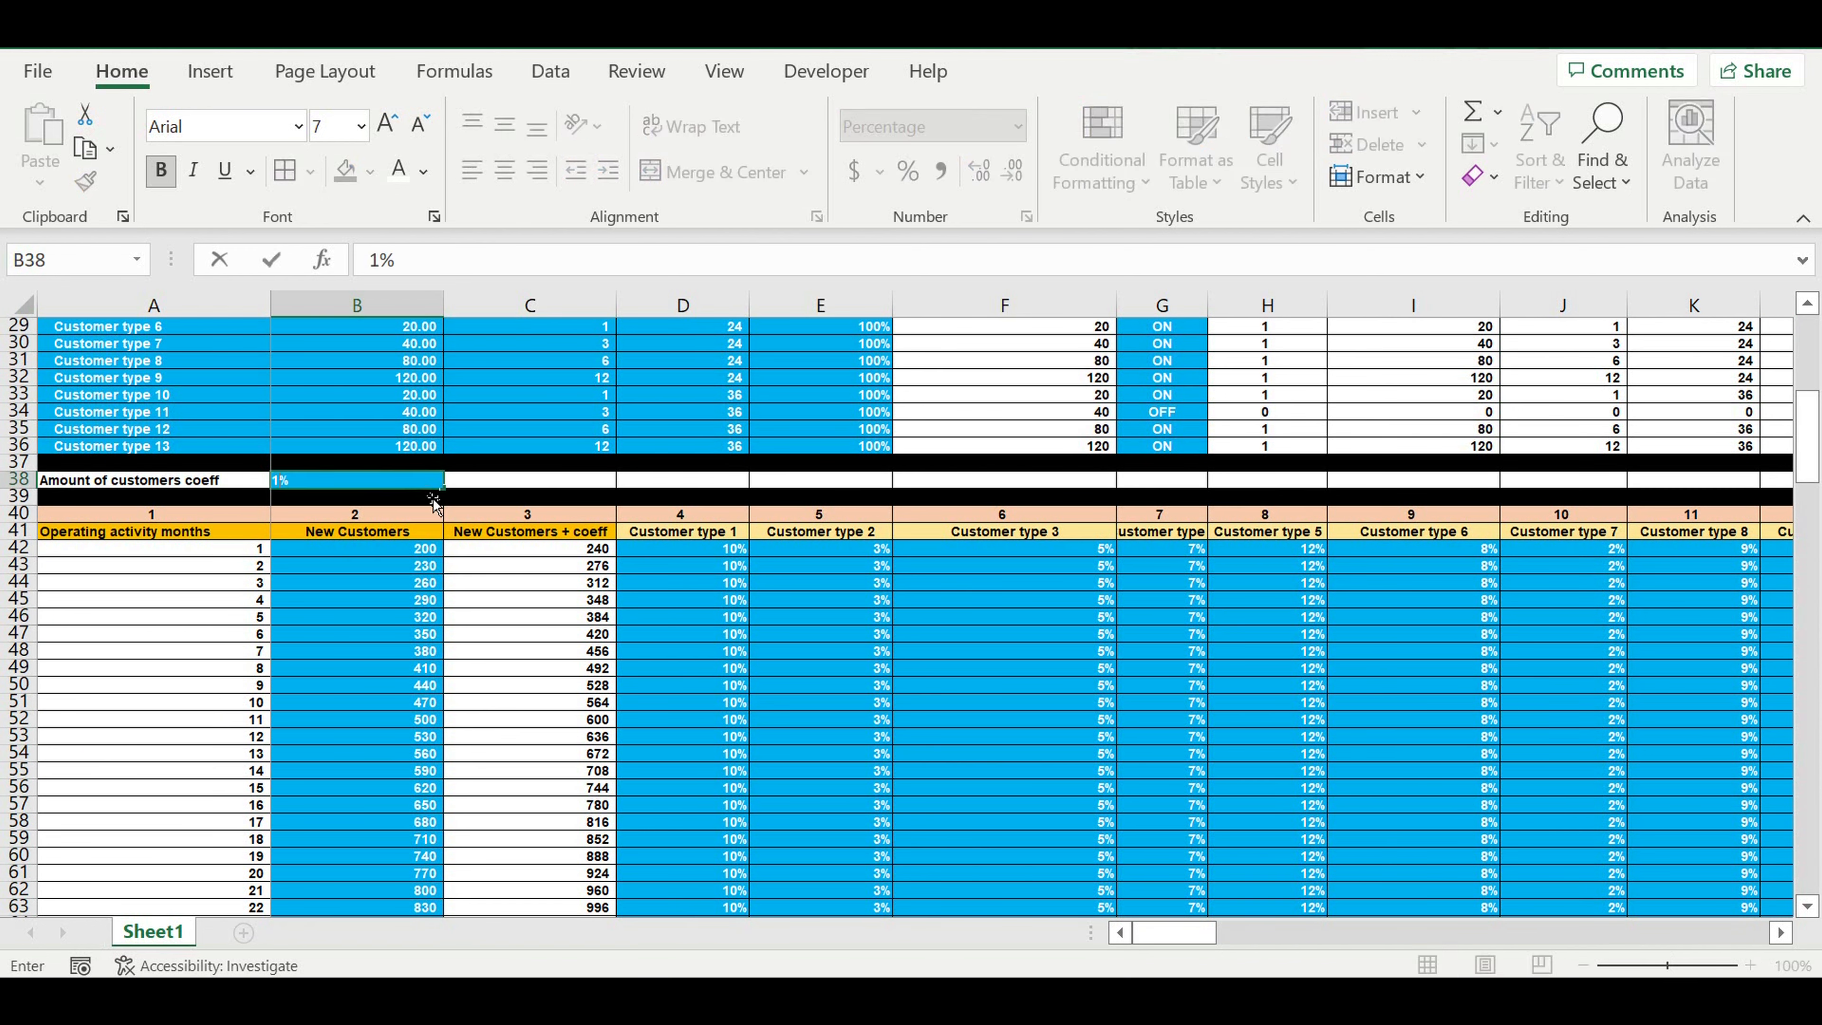
pyautogui.click(358, 583)
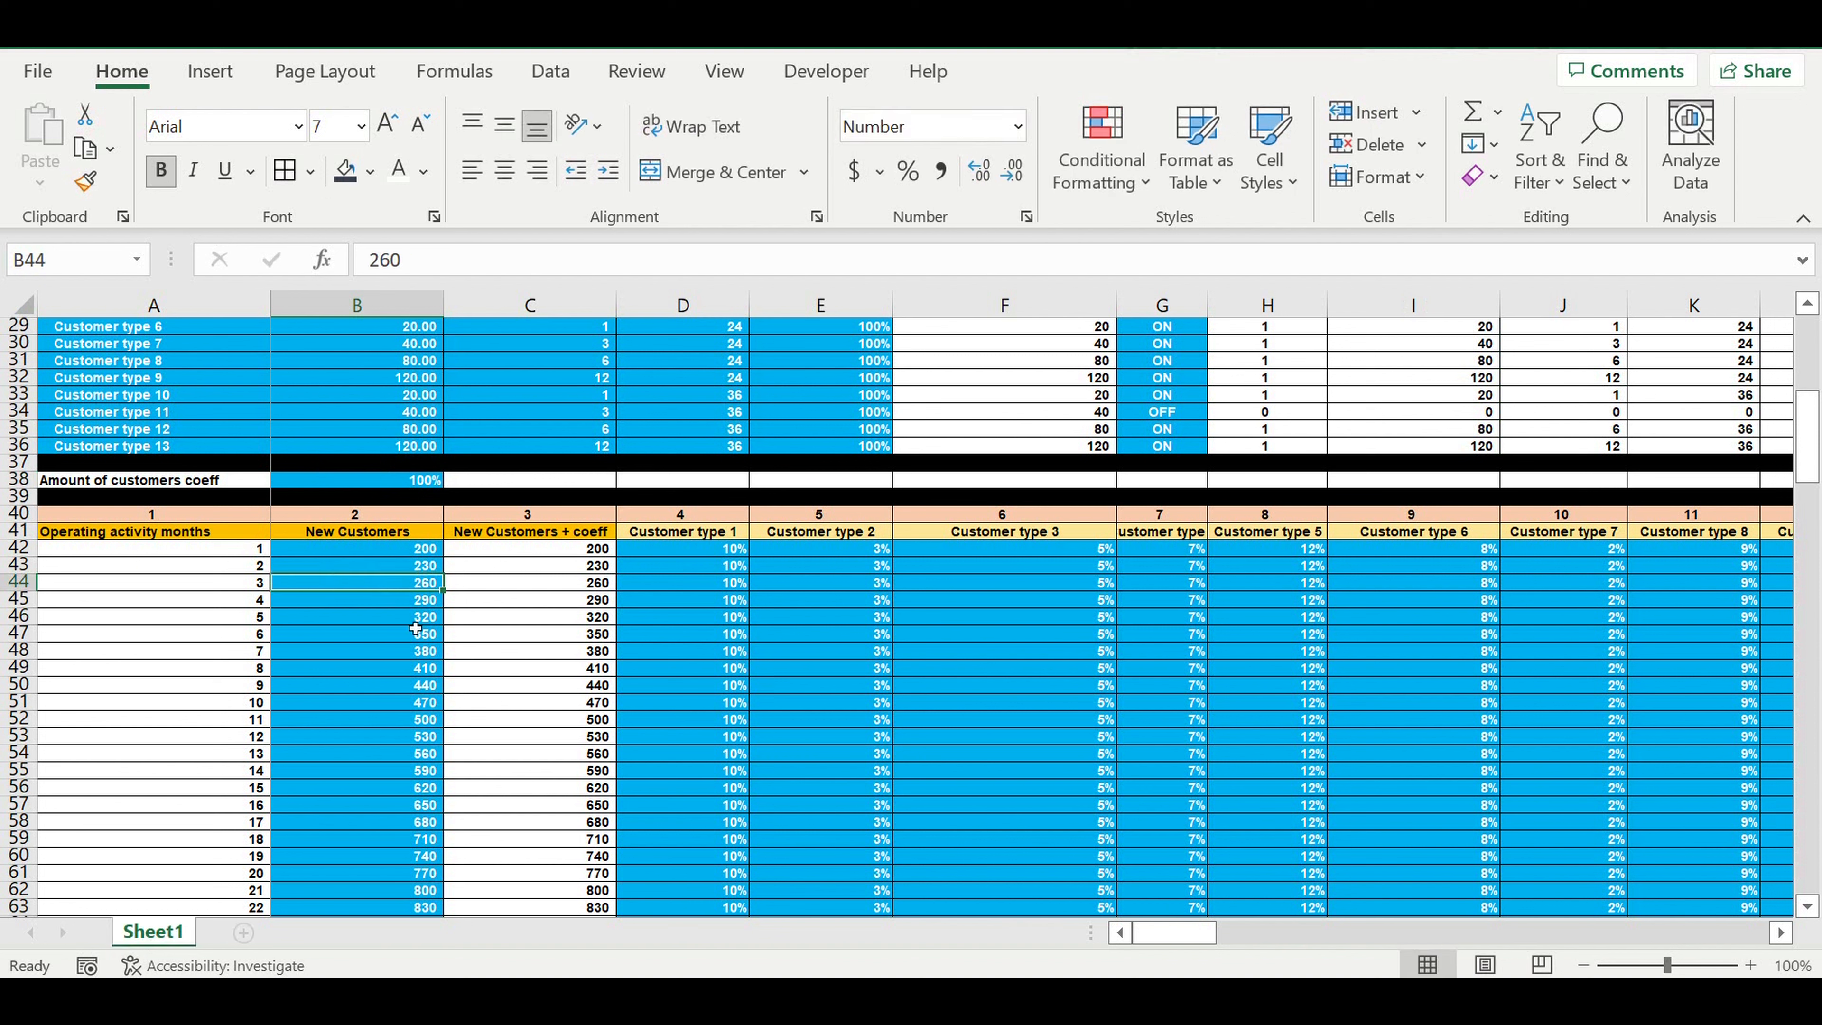
# Step: Return to the end of the sheet, below the 'Amount of NEW customers step 2' table
pyautogui.click(480, 649)
pyautogui.moveTo(1807, 438); pyautogui.dragTo(1817, 962)
pyautogui.scroll(-1, 1253, 717)
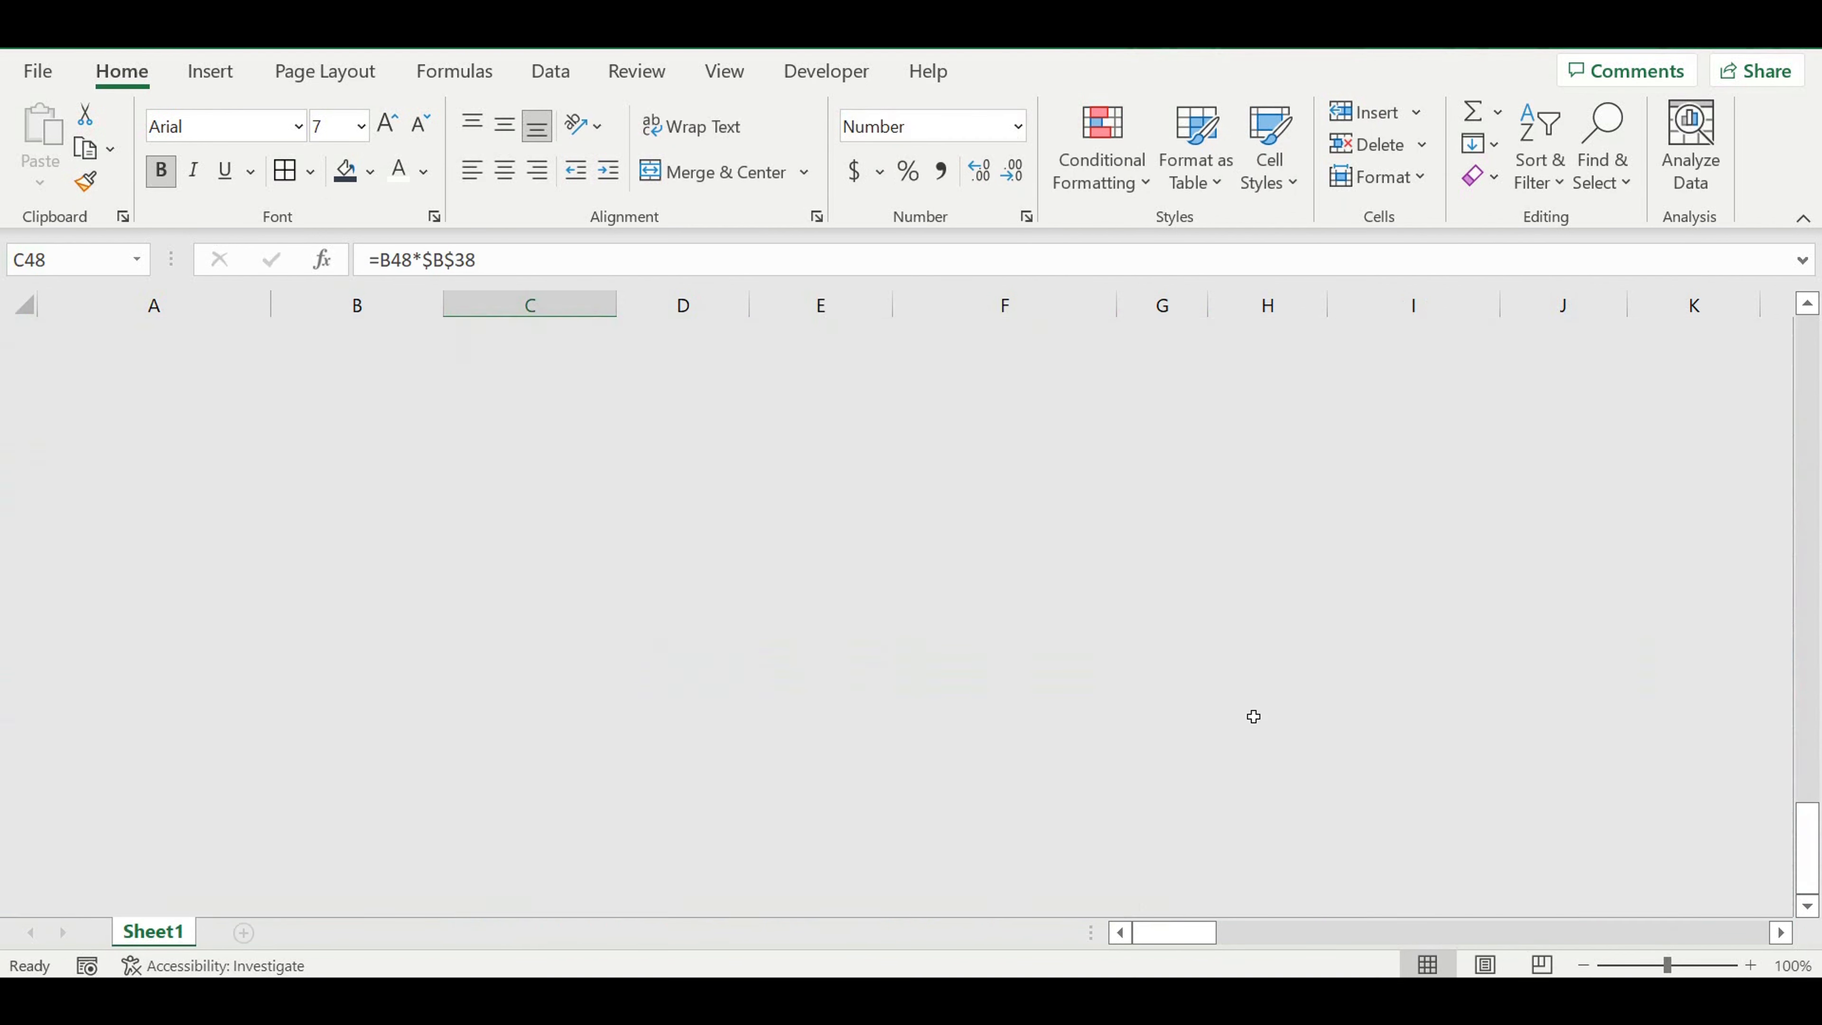